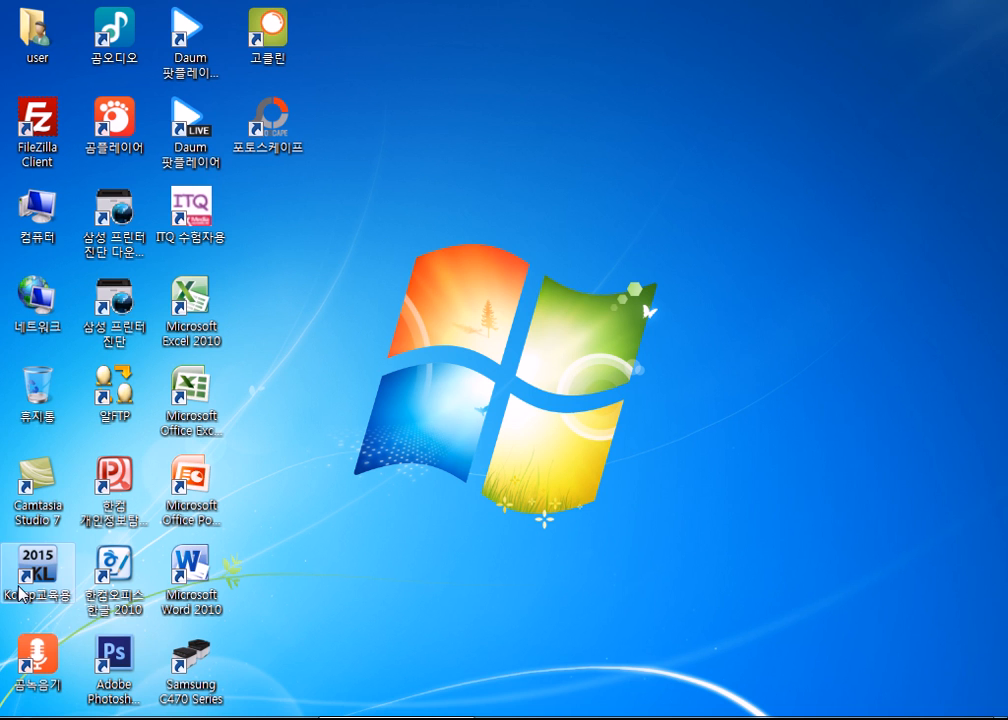
- Launch Hancom Office Hangul 2010 from the desktop
double_click(108, 572)
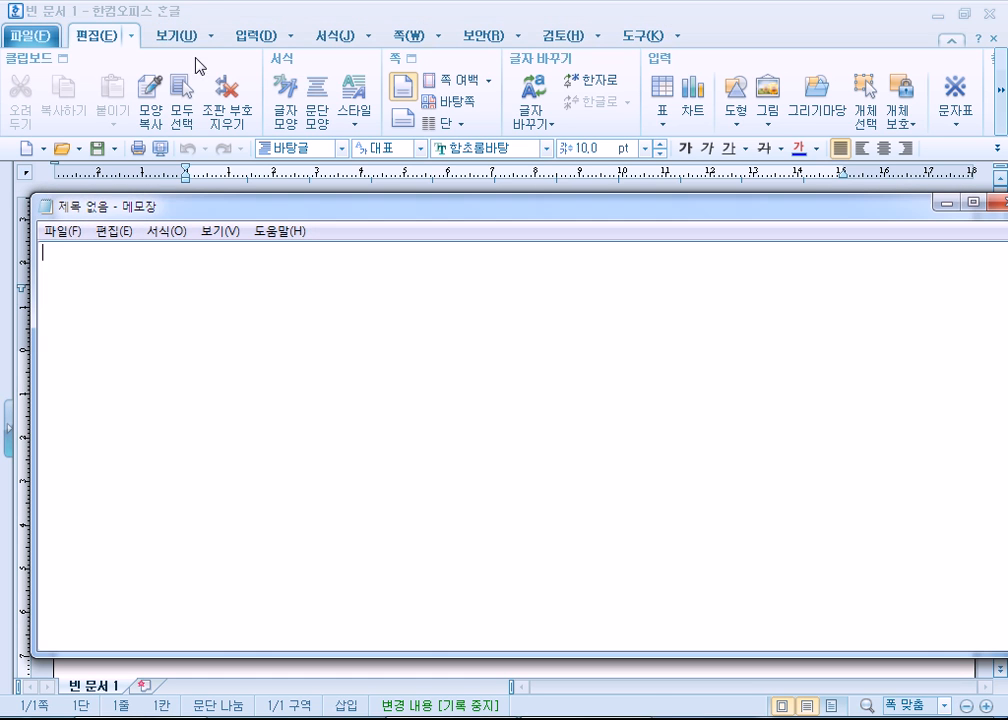
- Maximize the empty Notepad window and set its font size to 26
double_click(173, 198)
left_click(129, 31)
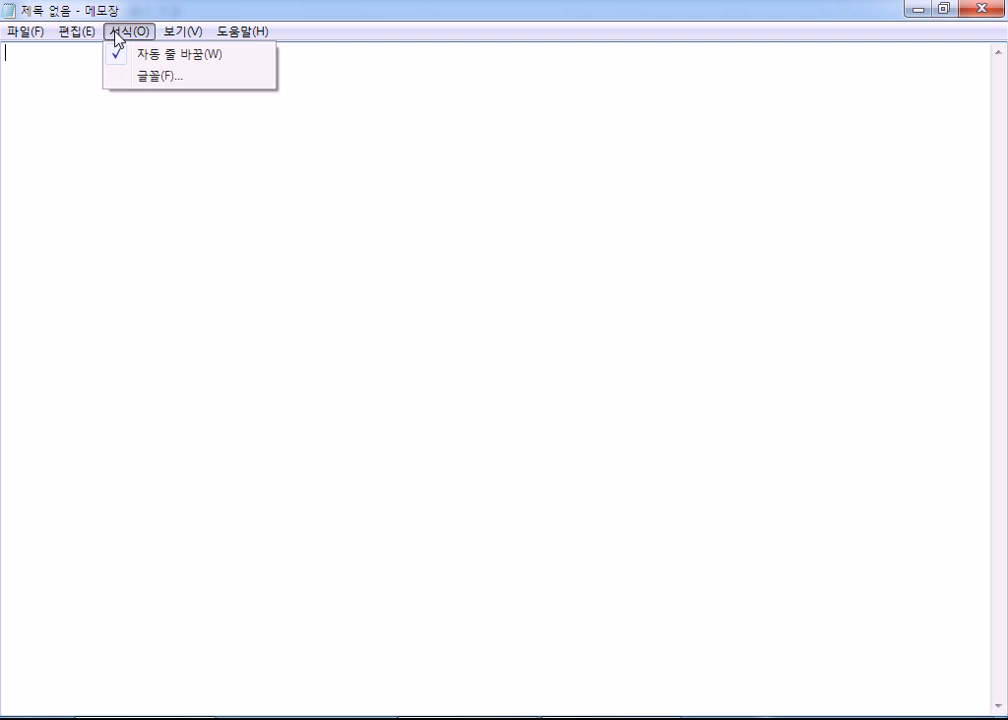
left_click(128, 77)
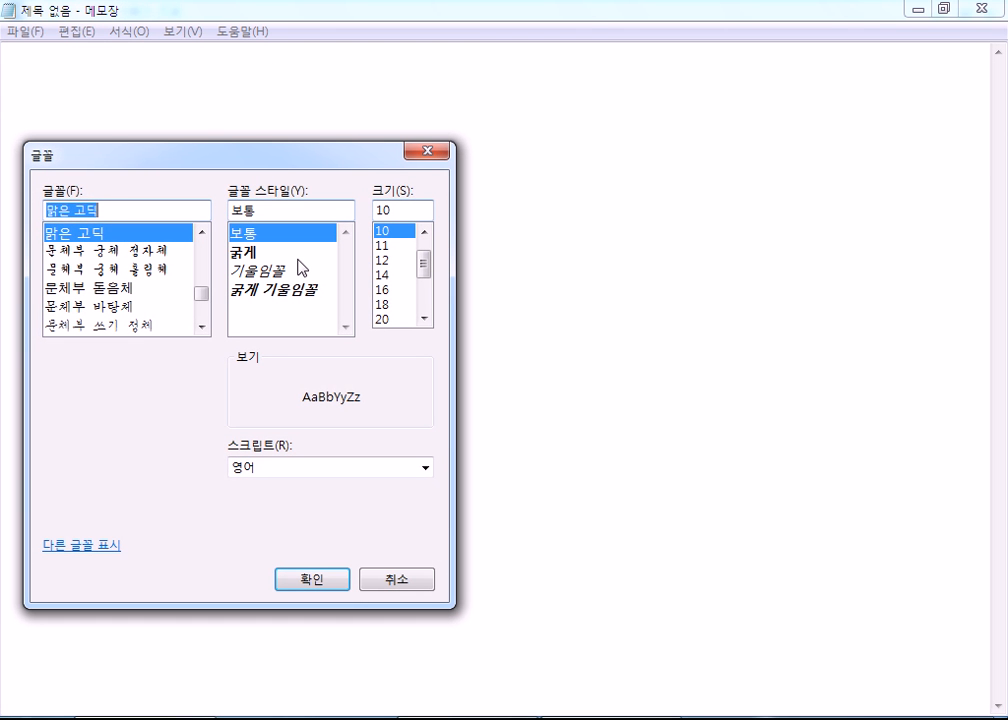
left_click(382, 319)
scroll(386, 314, "down", 1)
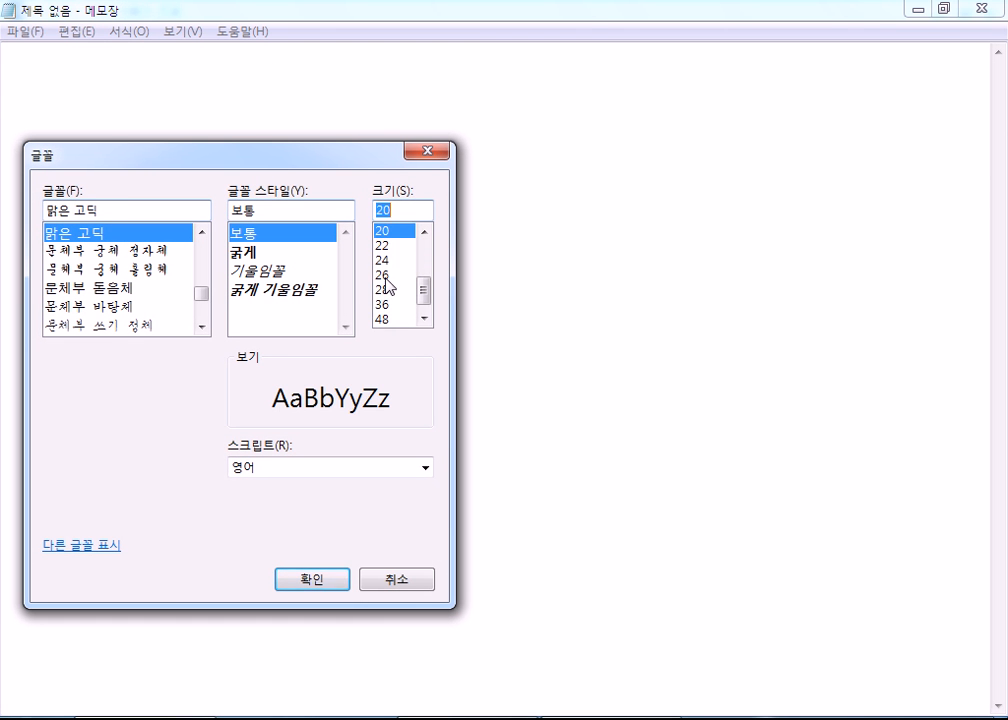
left_click(382, 271)
left_click(305, 579)
- Enter "Word Perfect" and "Word Star" on two separate lines of the note
type("Word ")
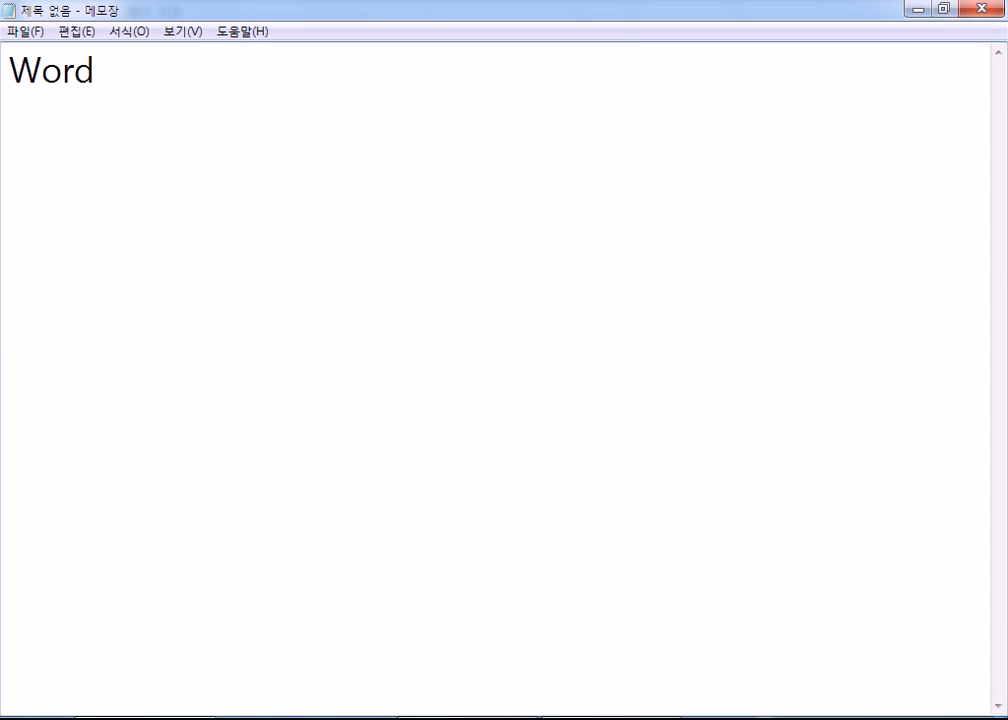
type("Perfect")
key("Return")
type("Word Star")
key("Return")
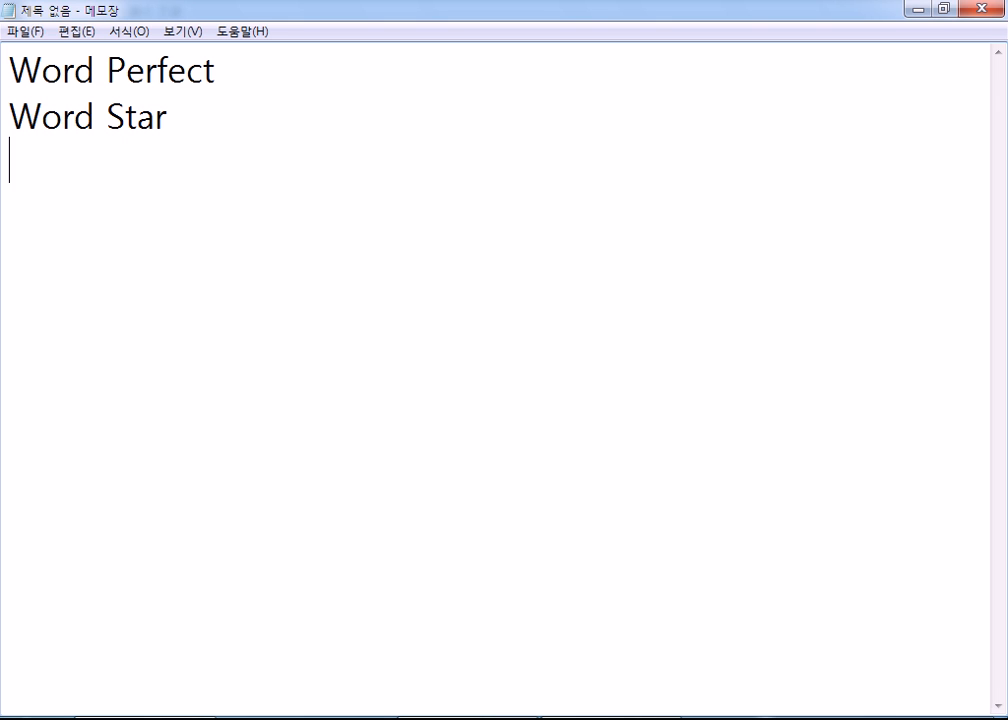
- Leave a blank line and enter "삼보 : g2 > 한글화 작업 > 보석글" below the two program names
key("Return")
type("삼보 ")
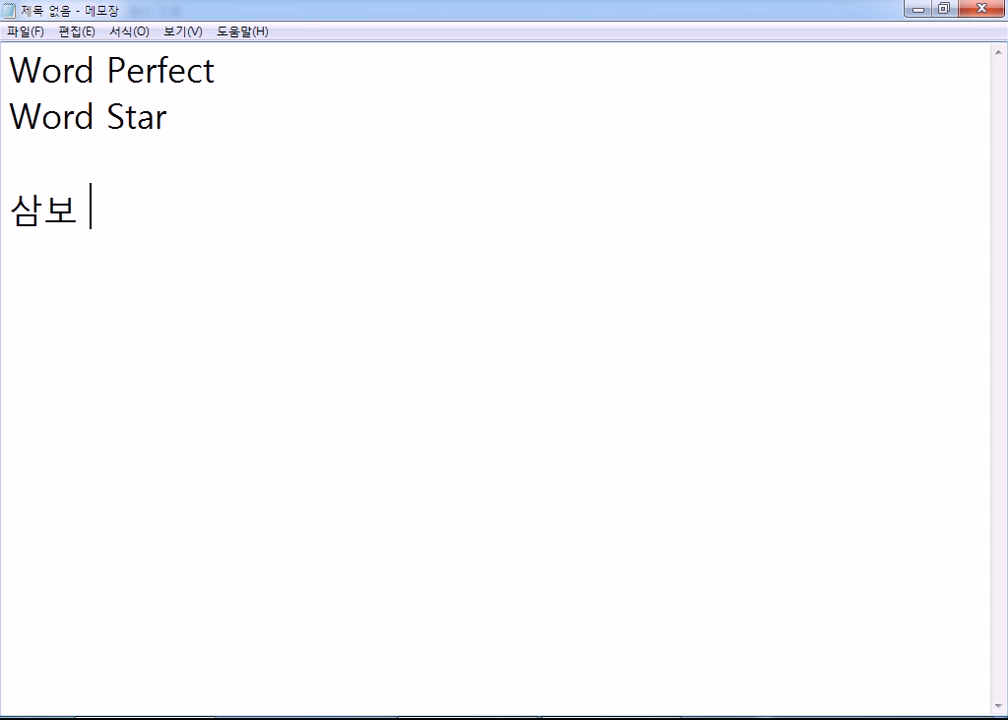
type("g2")
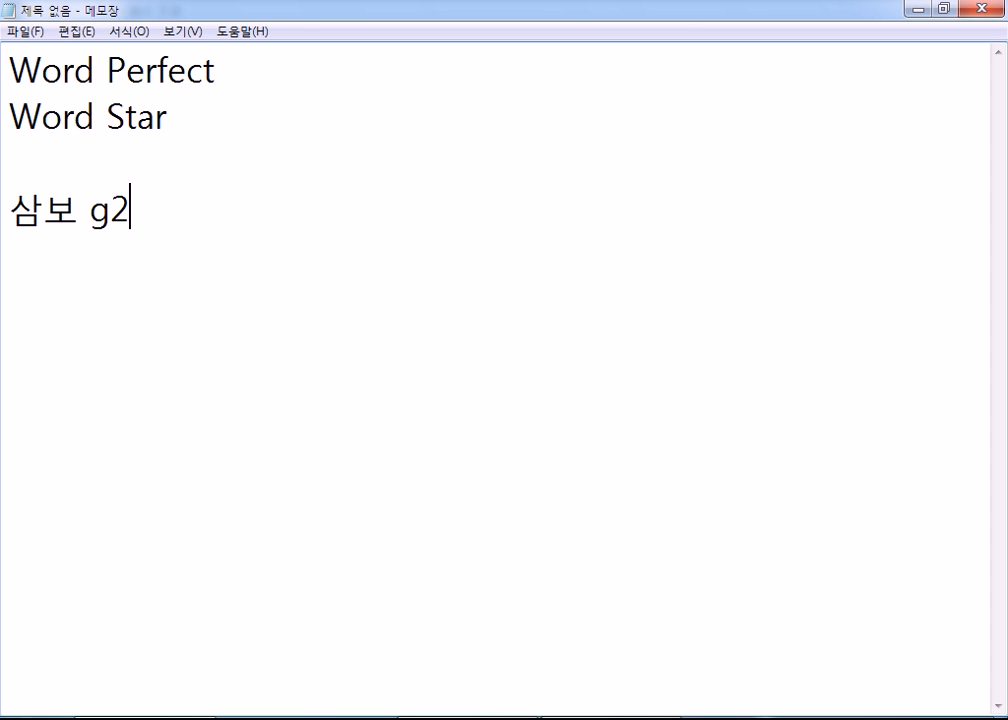
type(" > 한")
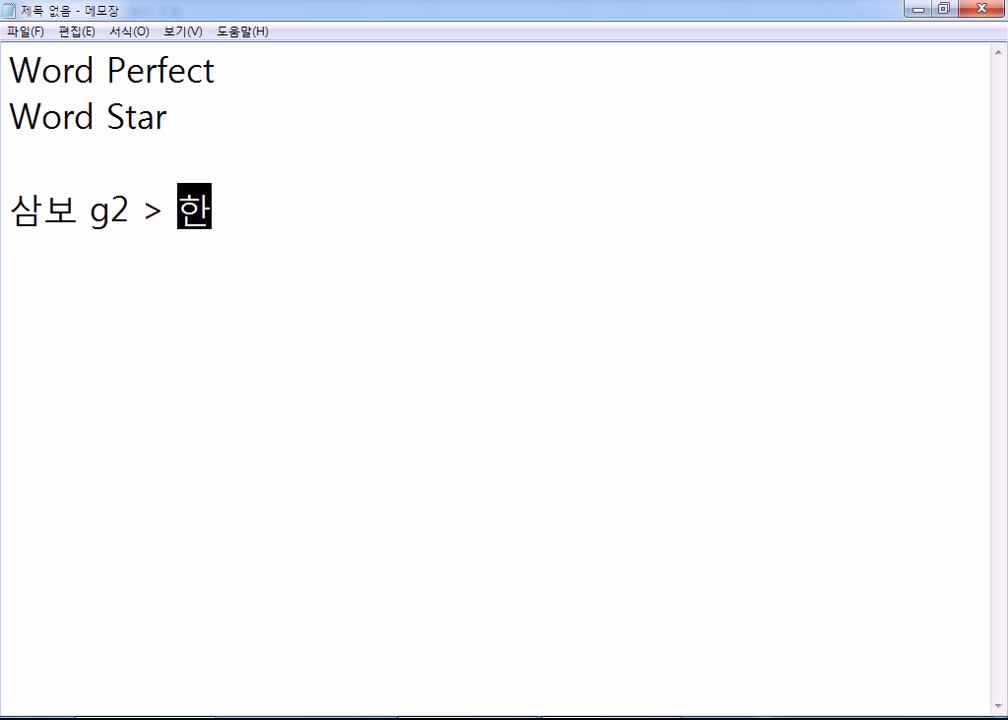
type("글화 작업 ")
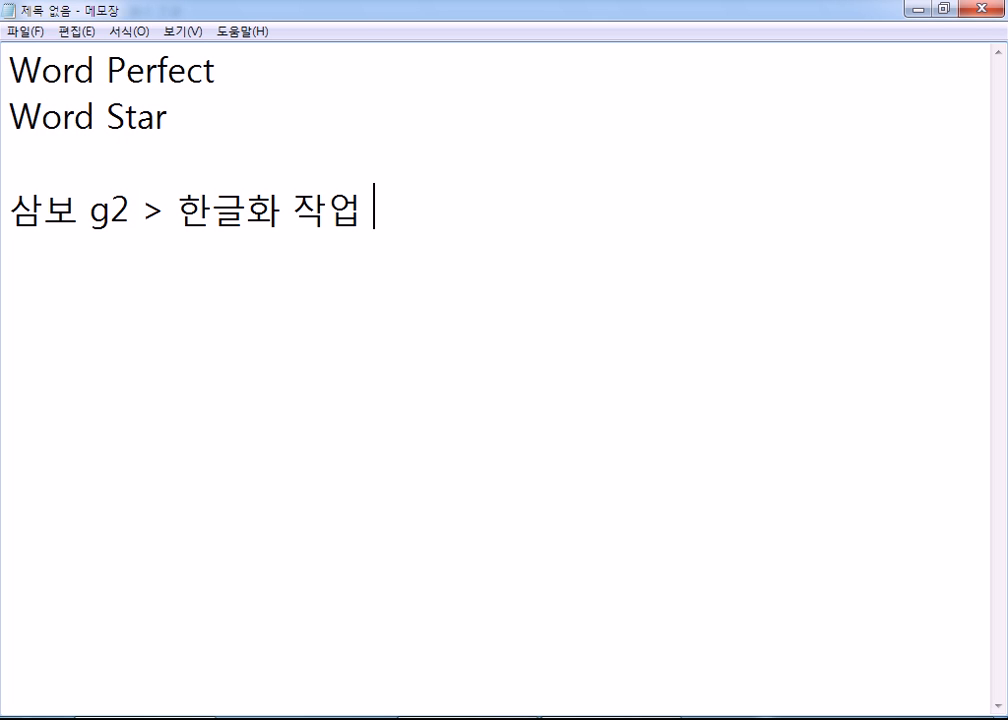
type("> qhtjr")
key("BackSpace")
key("BackSpace")
key("BackSpace")
key("BackSpace")
key("BackSpace")
key("Hangul")
type("ㅂㅗ석글")
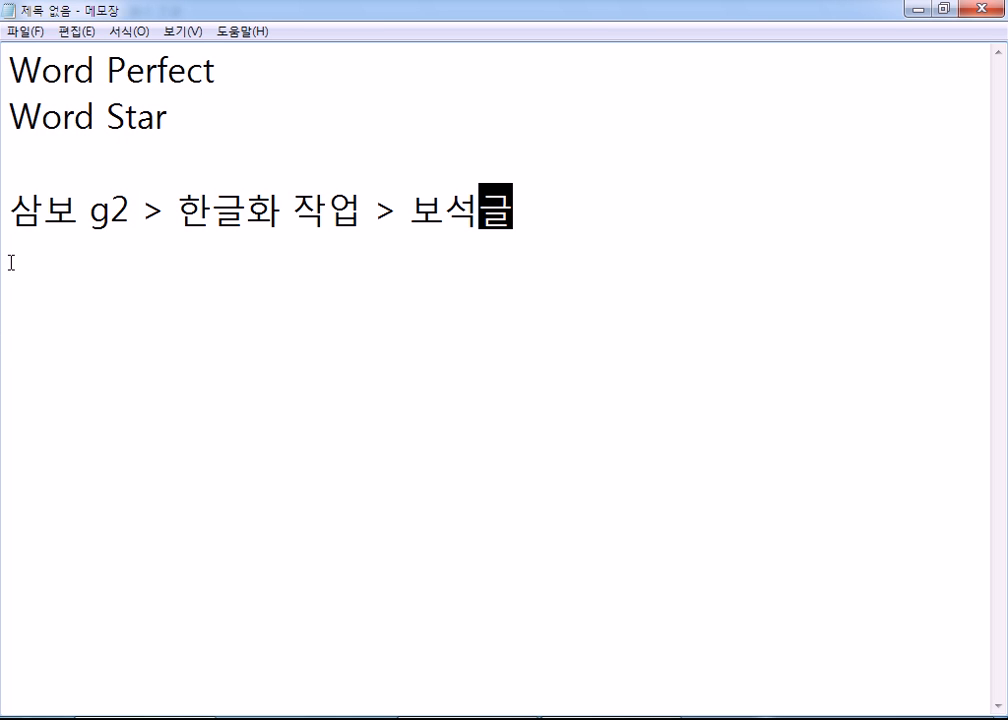
left_click(79, 210)
type(":")
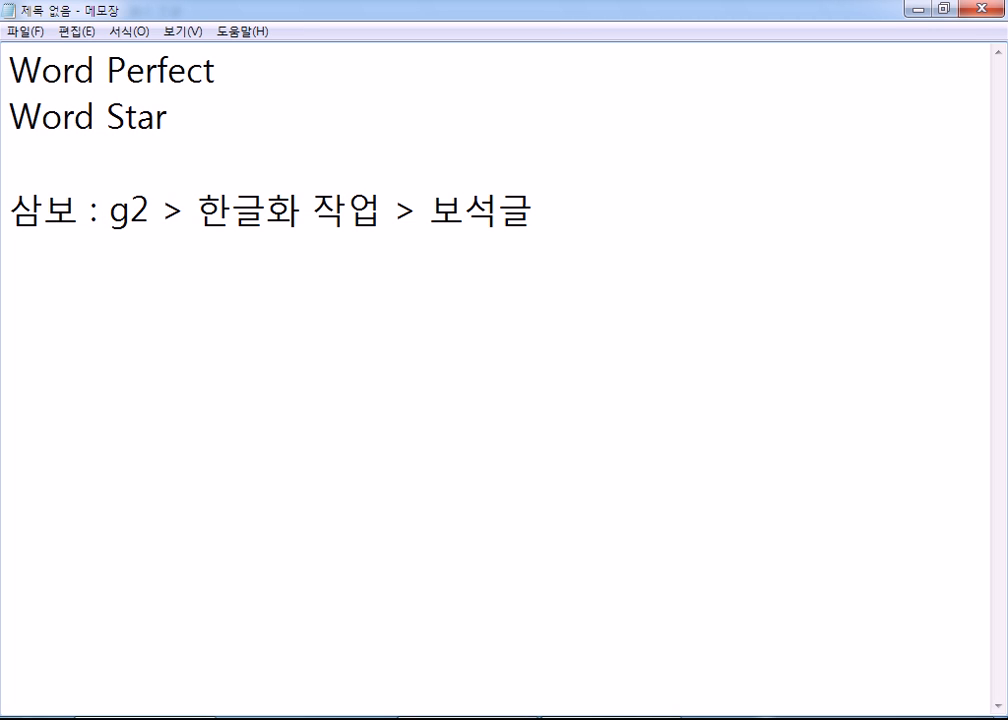
- Highlight the word 삼보 at the start of its line and clear the selection
double_click(52, 215)
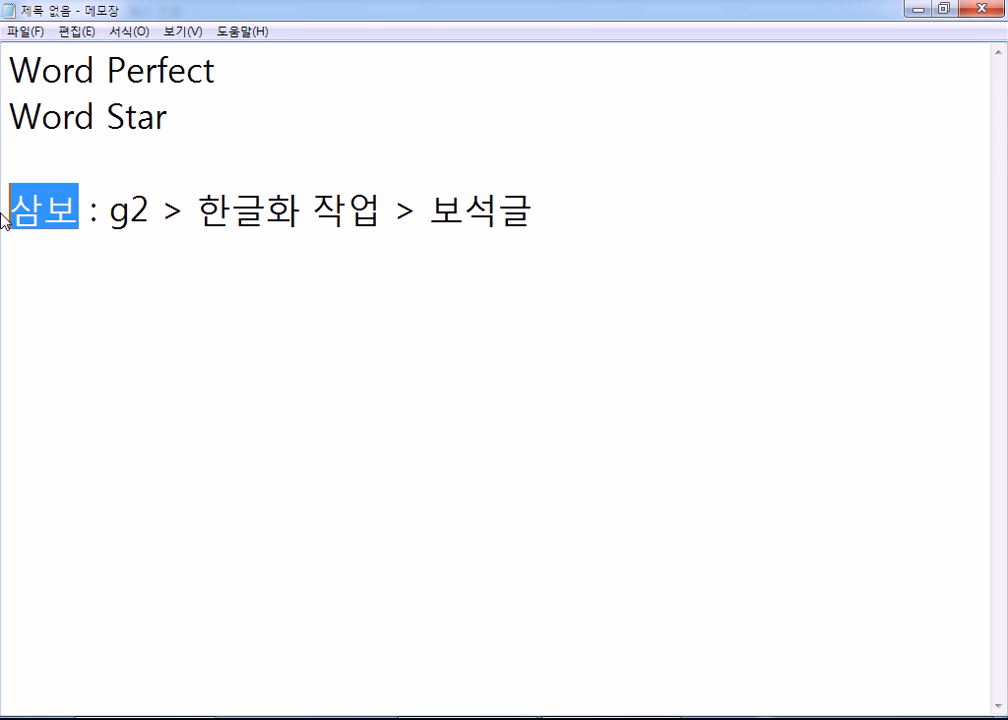
left_click(32, 214)
key("Home")
key("shift+Right")
key("shift+Right")
left_click(70, 251)
left_click(610, 235)
key("Return")
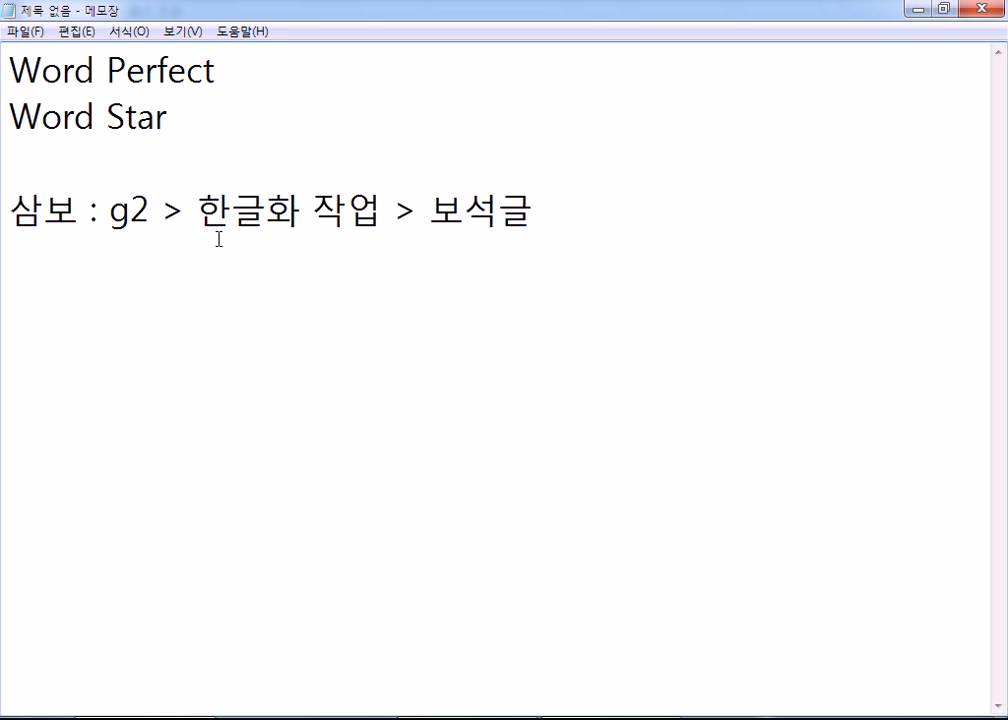
left_click(21, 207)
left_click(26, 252)
- Add a new line reading "이찬진 : 한글" under the 삼보 line
left_click(572, 213)
key("Return")
type("이찬진 : 한글")
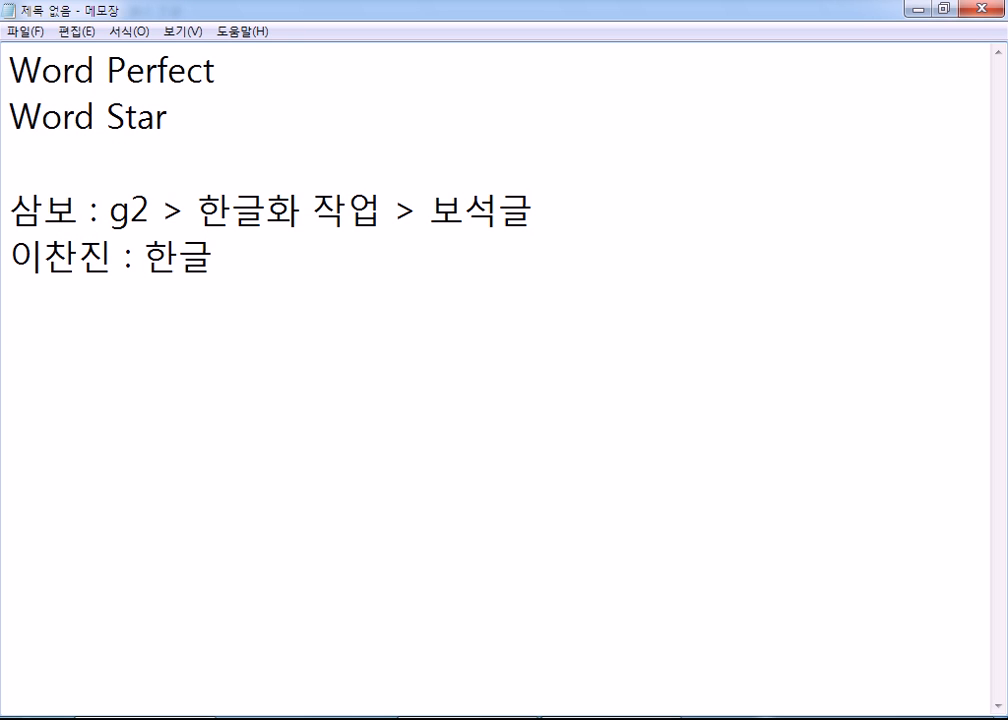
- Highlight the words 보석글 and 한글 in turn to point out the two word processors
left_click(530, 216)
left_click_drag(530, 216, 433, 216)
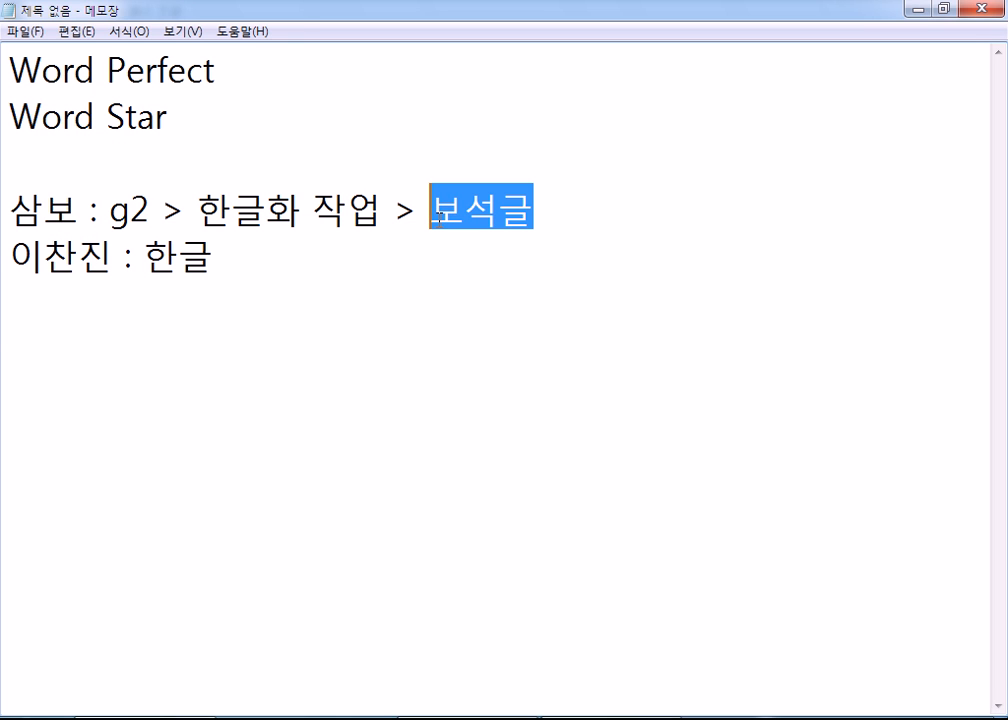
left_click_drag(213, 255, 147, 258)
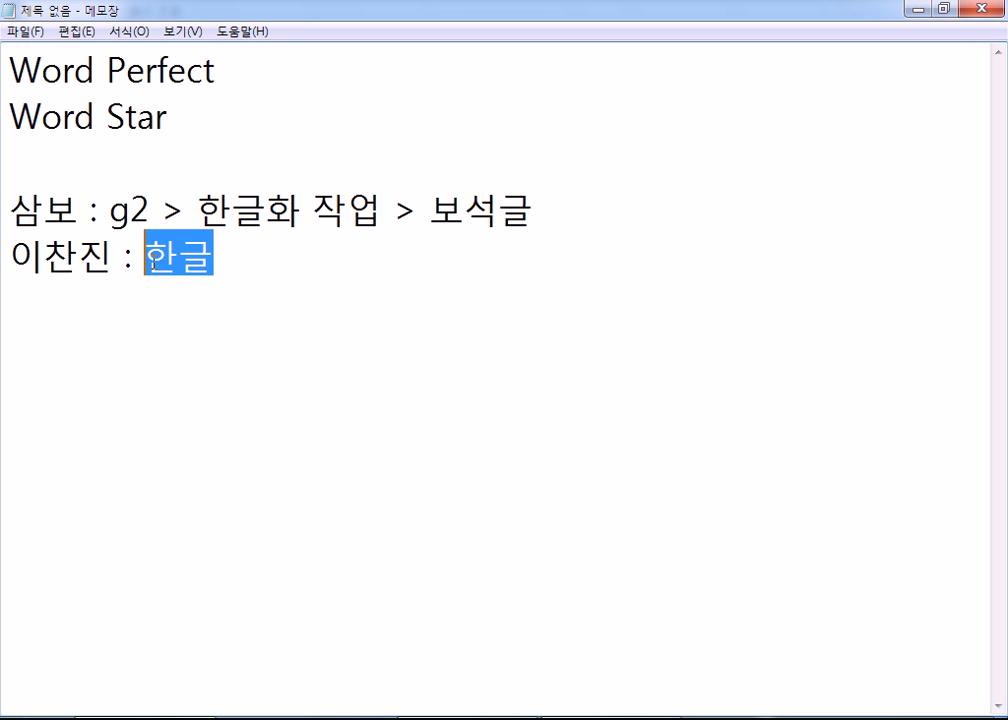
- Append "> 표" to the end of the last line, after 한글
left_click(228, 250)
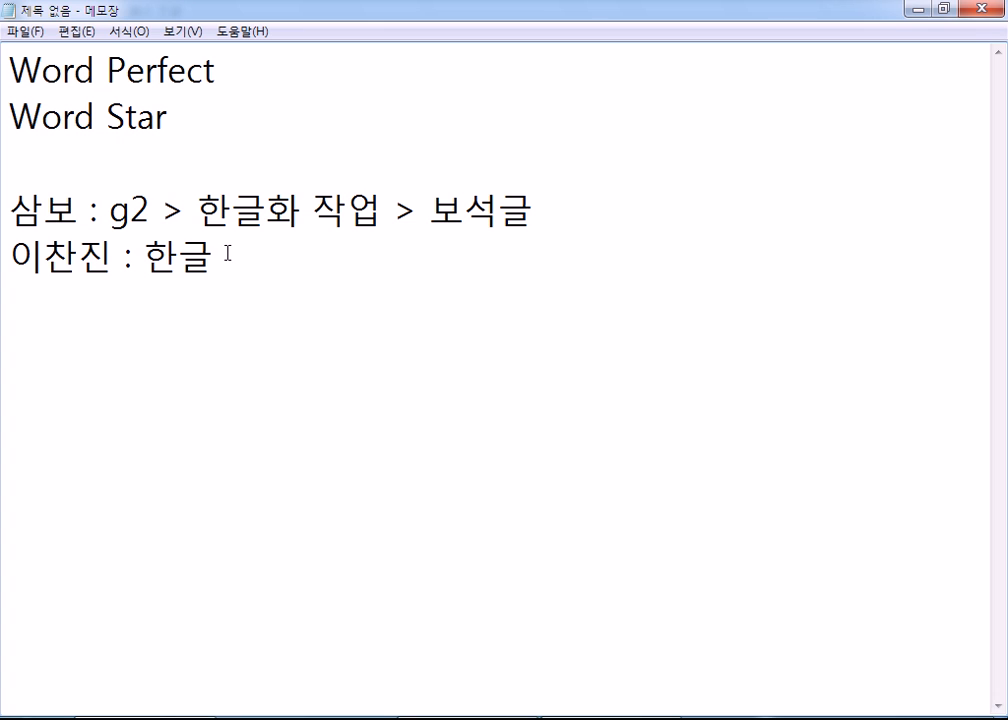
type("> 표")
- Switch to the blank Hancom Hangul document and bring up its object insertion tools
left_click(490, 718)
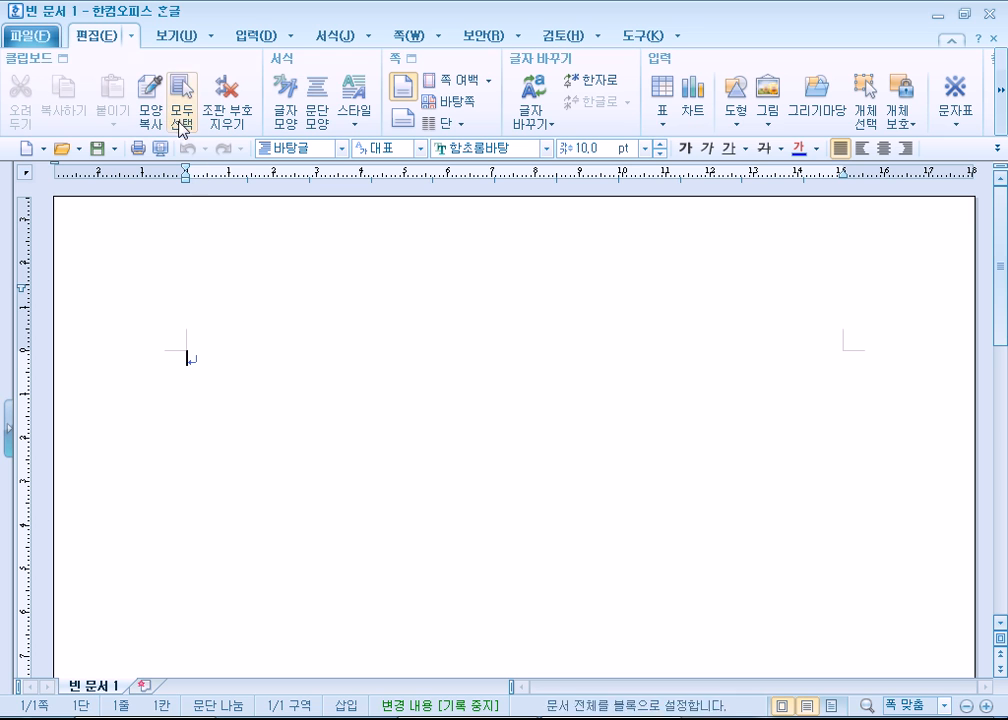
left_click(256, 37)
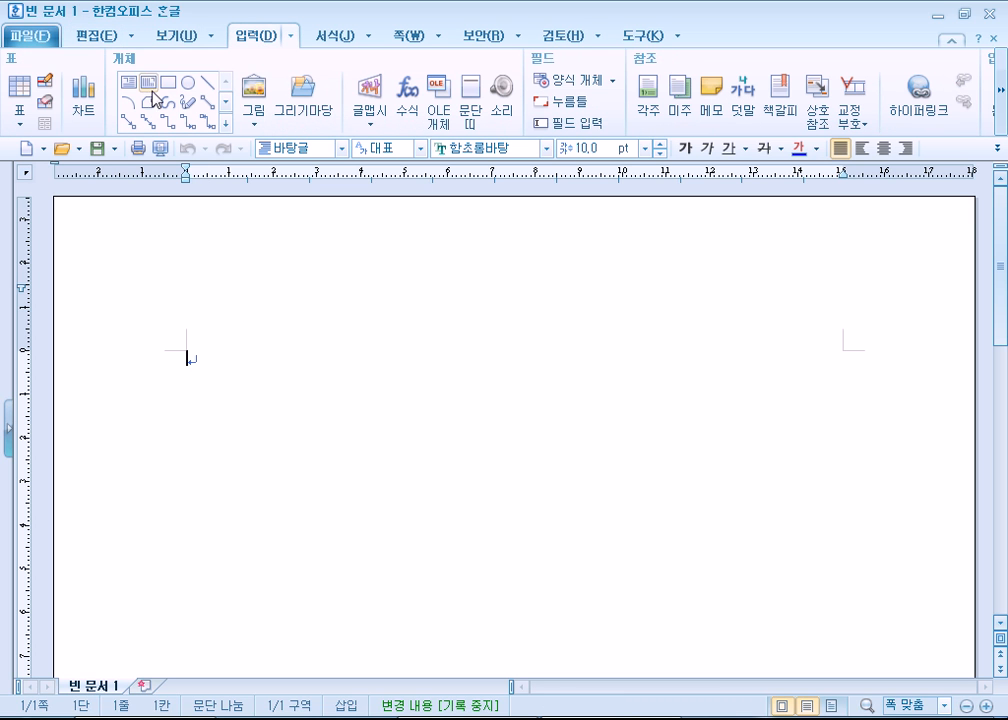
- Browse the basic shapes in the drawing gallery and close it without inserting anything
left_click(228, 122)
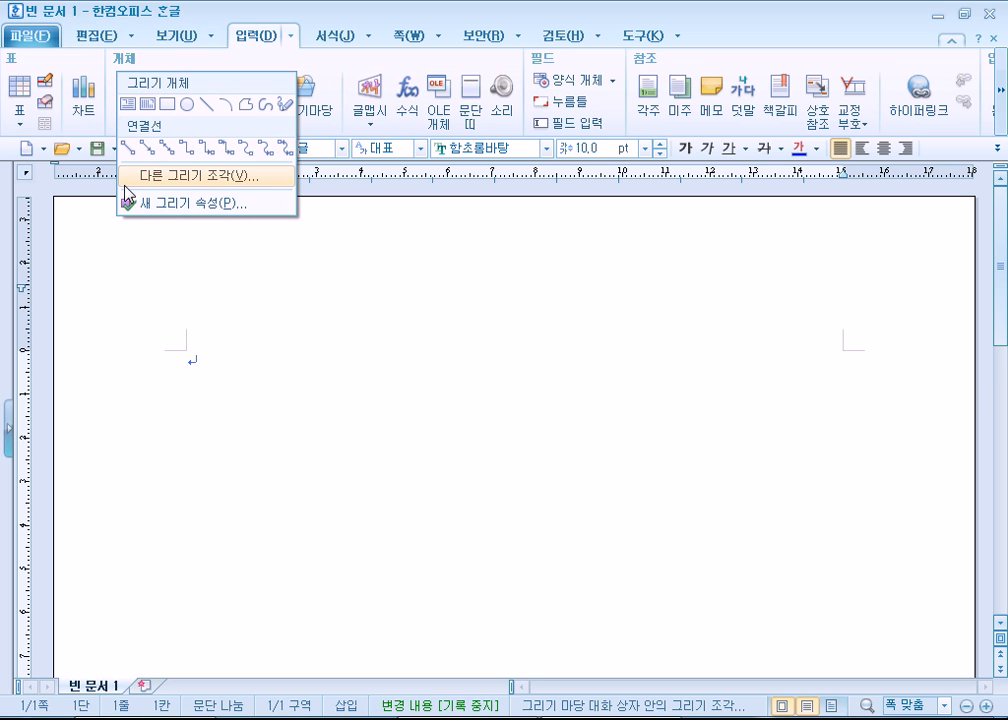
left_click(147, 180)
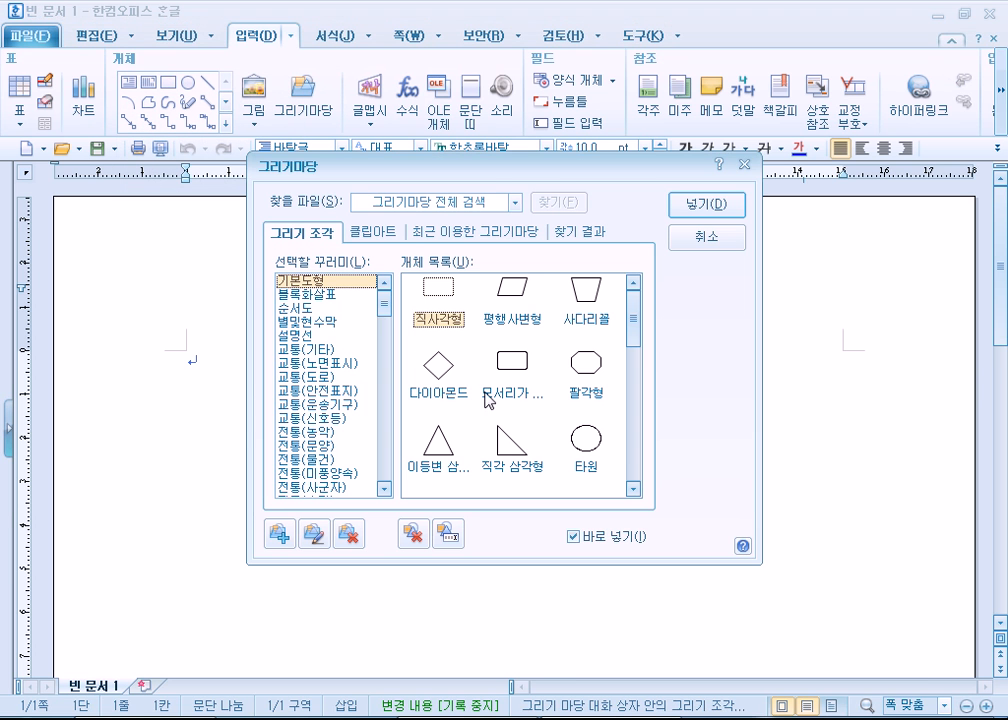
left_click_drag(638, 330, 650, 307)
left_click(705, 238)
- Draw a rectangle on the page and an ellipse about 39 by 30 mm overlapping the rectangle's right side
left_click(168, 82)
left_click_drag(312, 417, 461, 515)
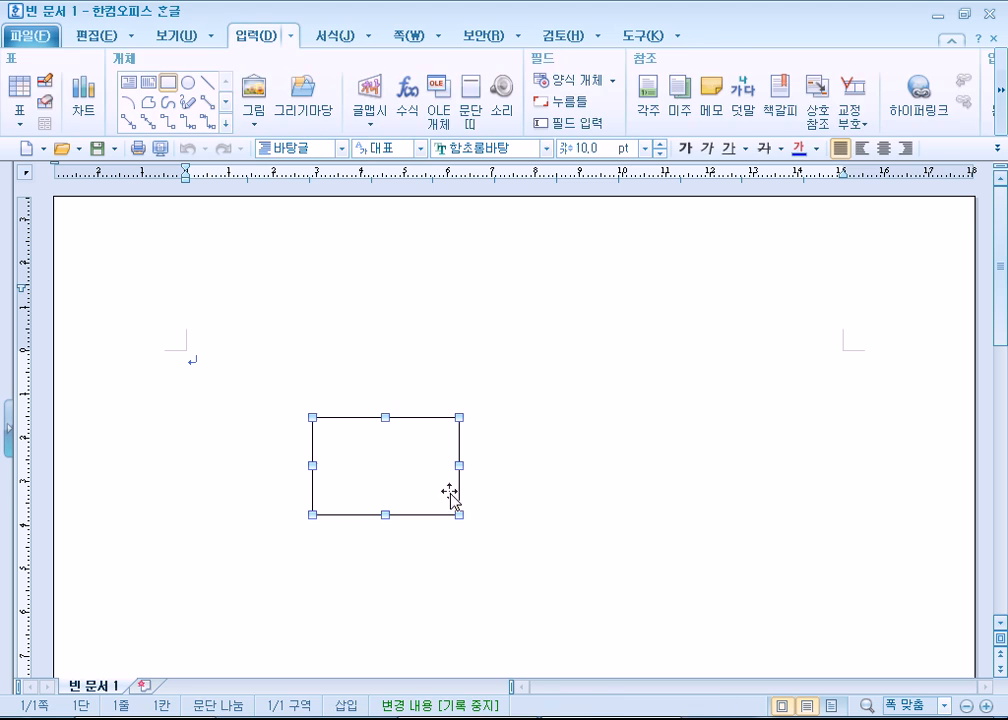
left_click(80, 82)
left_click_drag(443, 377, 616, 506)
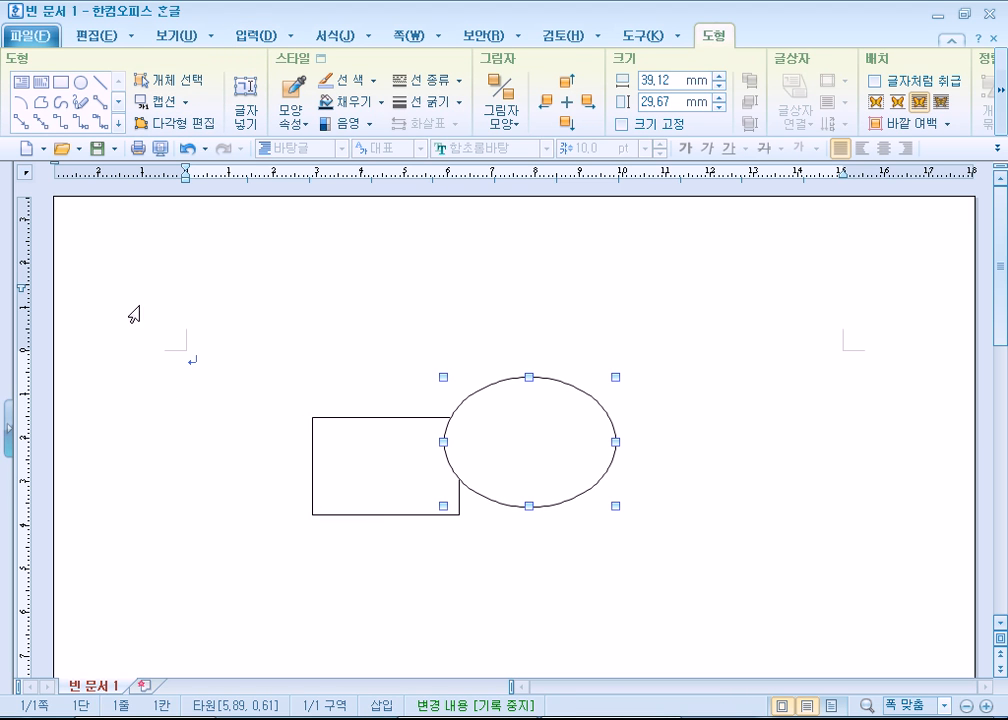
- Insert a rounded rectangle about 53 by 32 mm from the drawing gallery, overlapping the rectangle's left side, and close the gallery
left_click(118, 102)
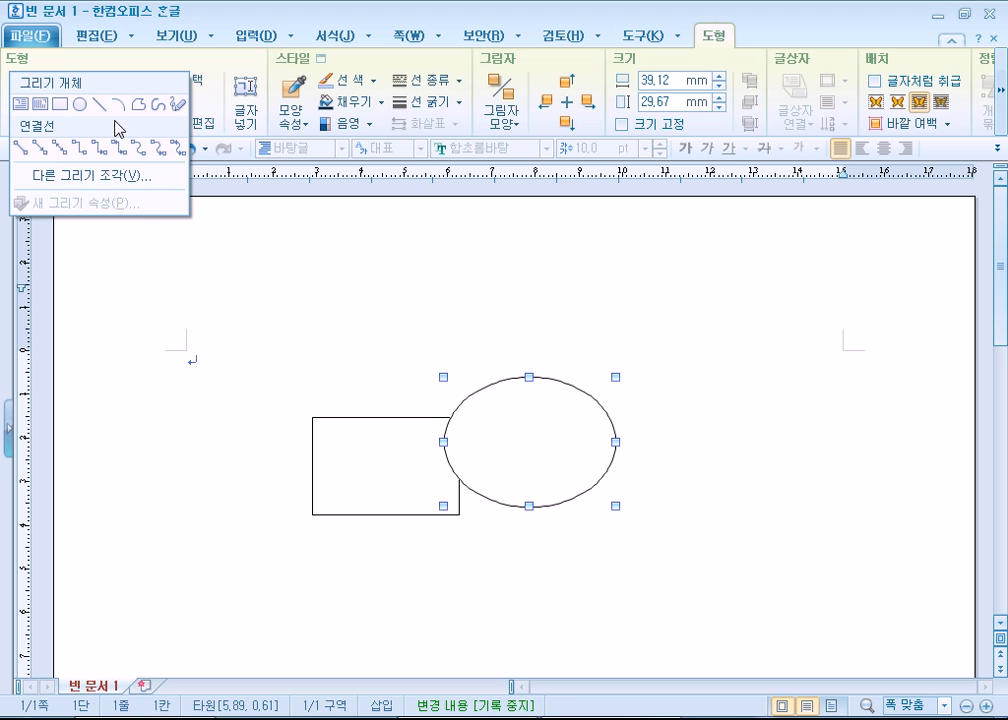
left_click(102, 178)
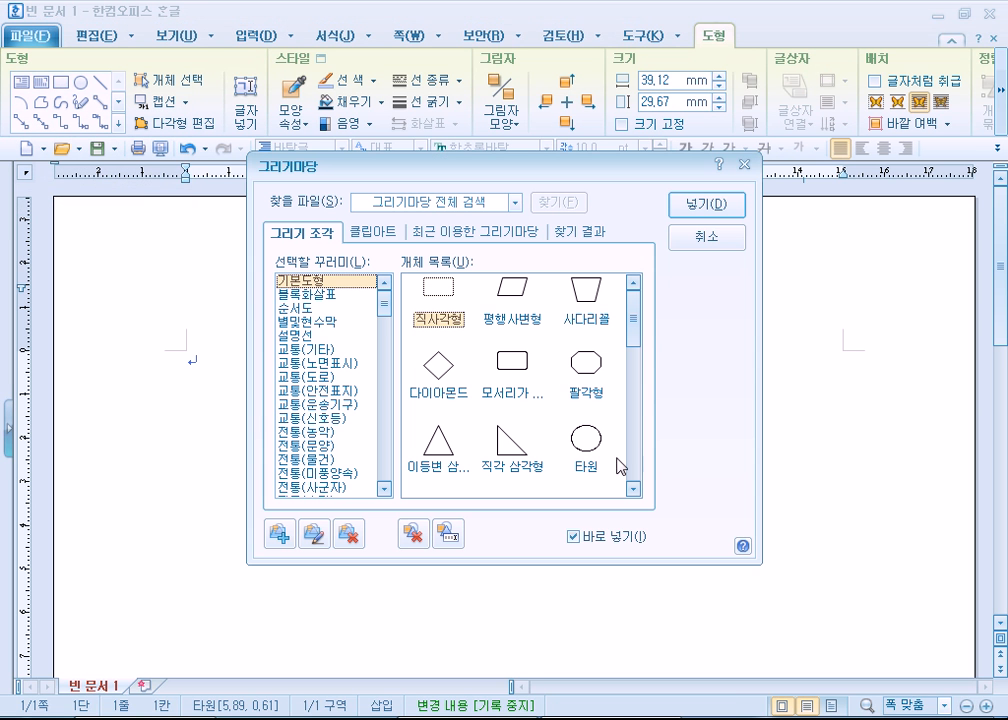
left_click(587, 364)
left_click(706, 204)
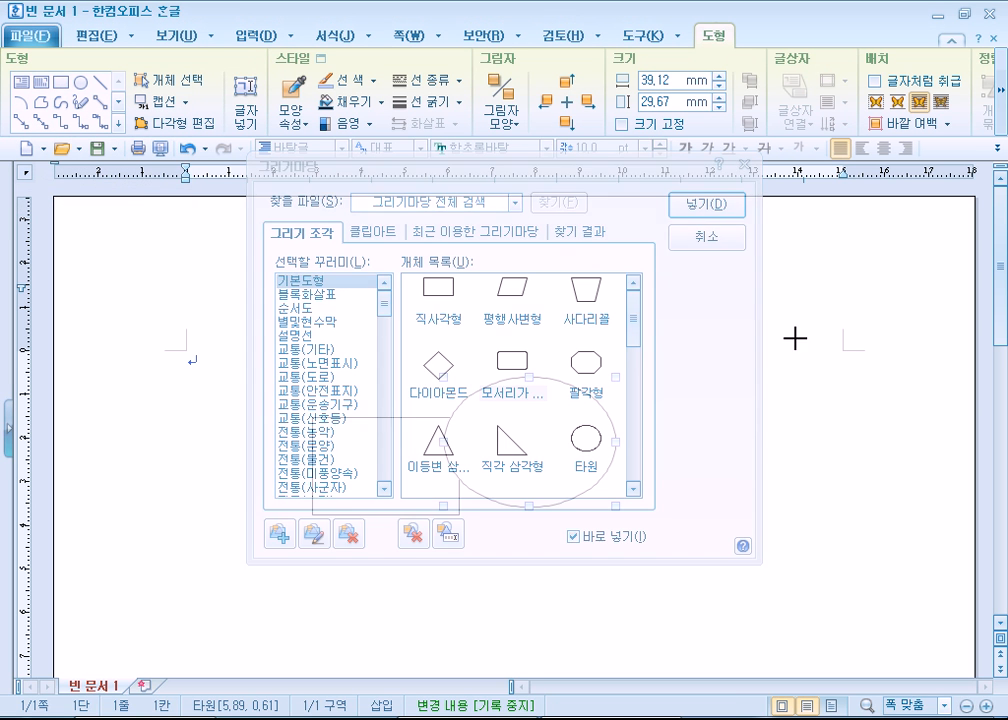
left_click_drag(178, 418, 407, 558)
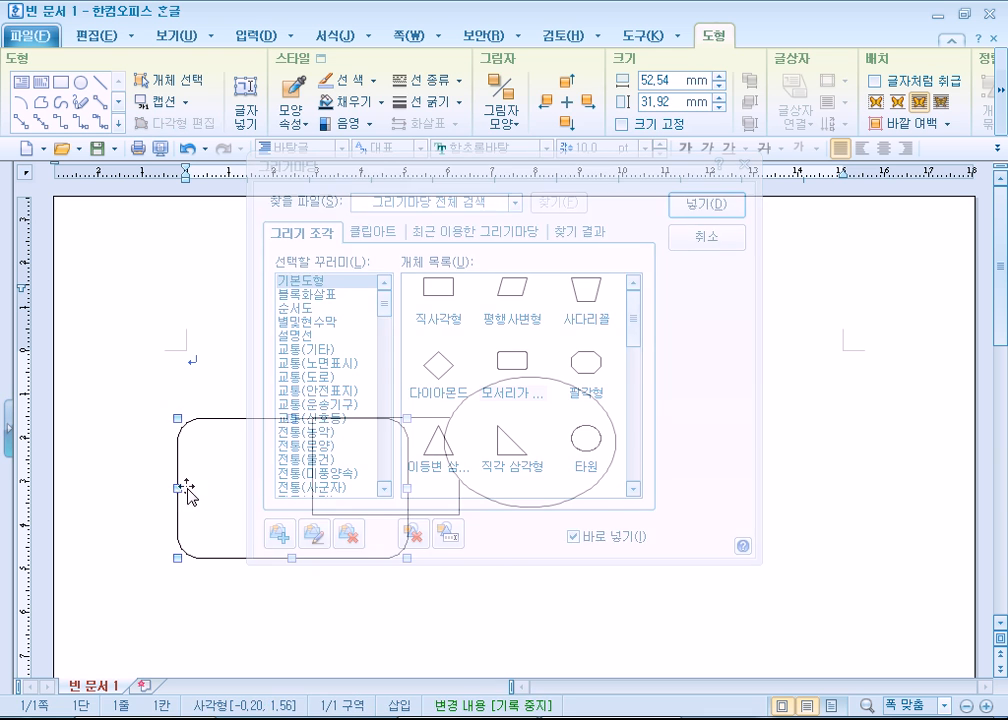
left_click(574, 634)
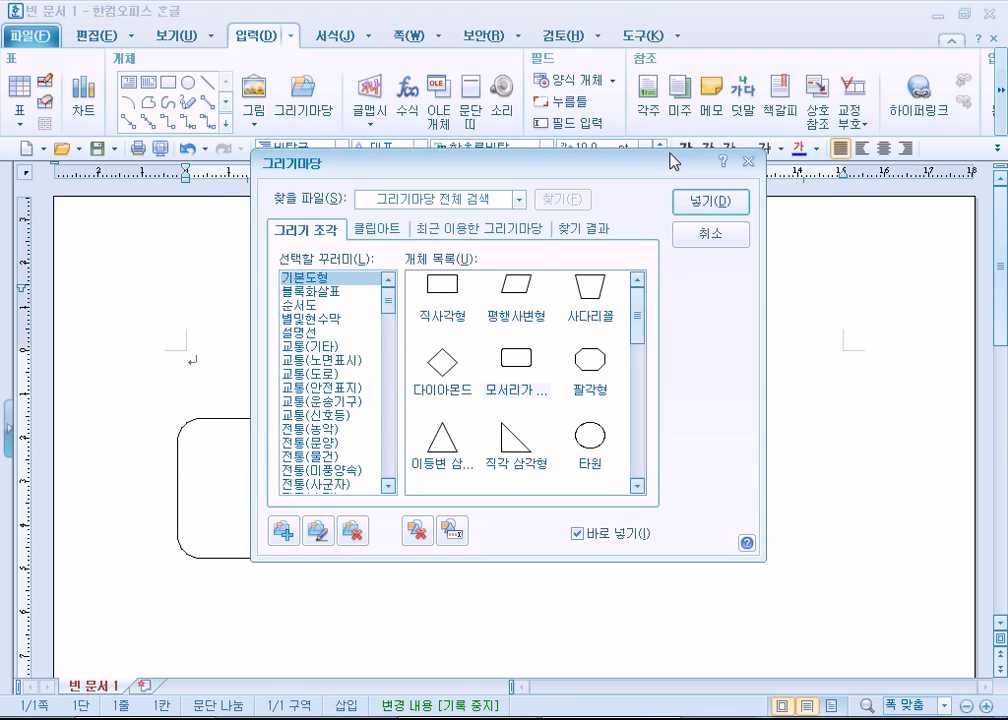
left_click_drag(673, 162, 918, 18)
left_click(983, 97)
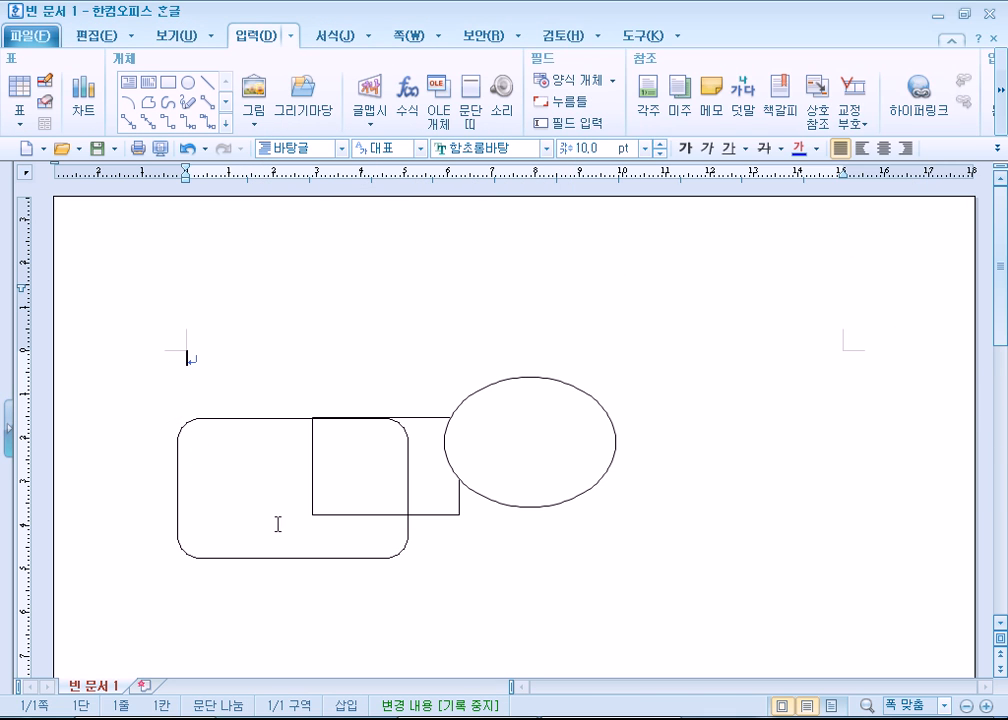
- Move the rounded rectangle to the lower right of the ellipse, increase its corner curvature and deselect it
left_click(260, 548)
left_click_drag(265, 562, 641, 619)
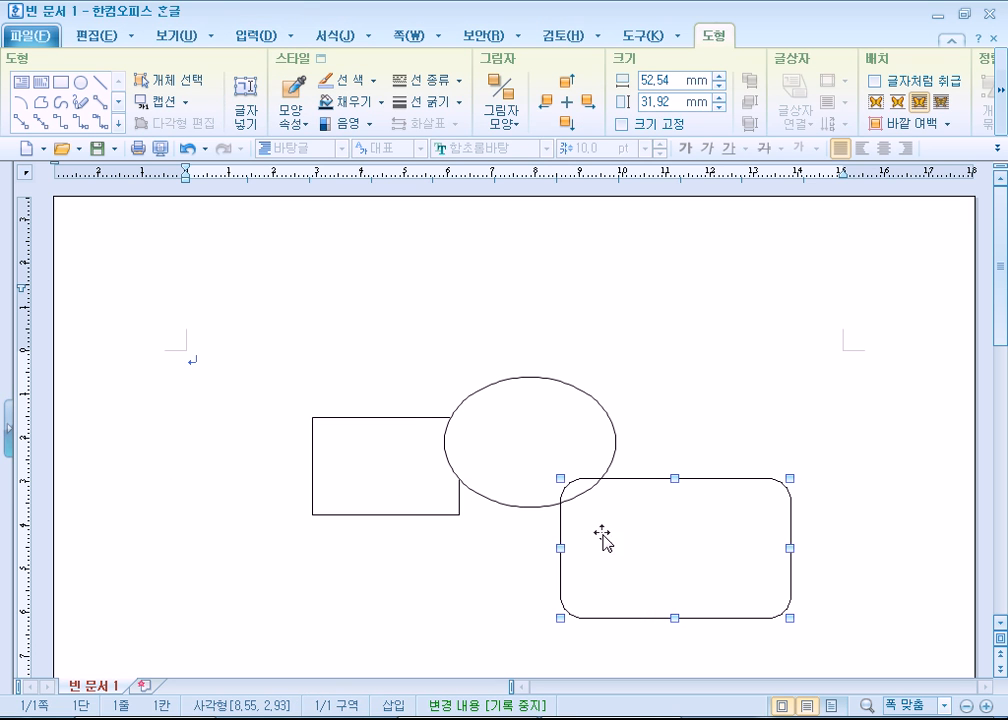
double_click(790, 619)
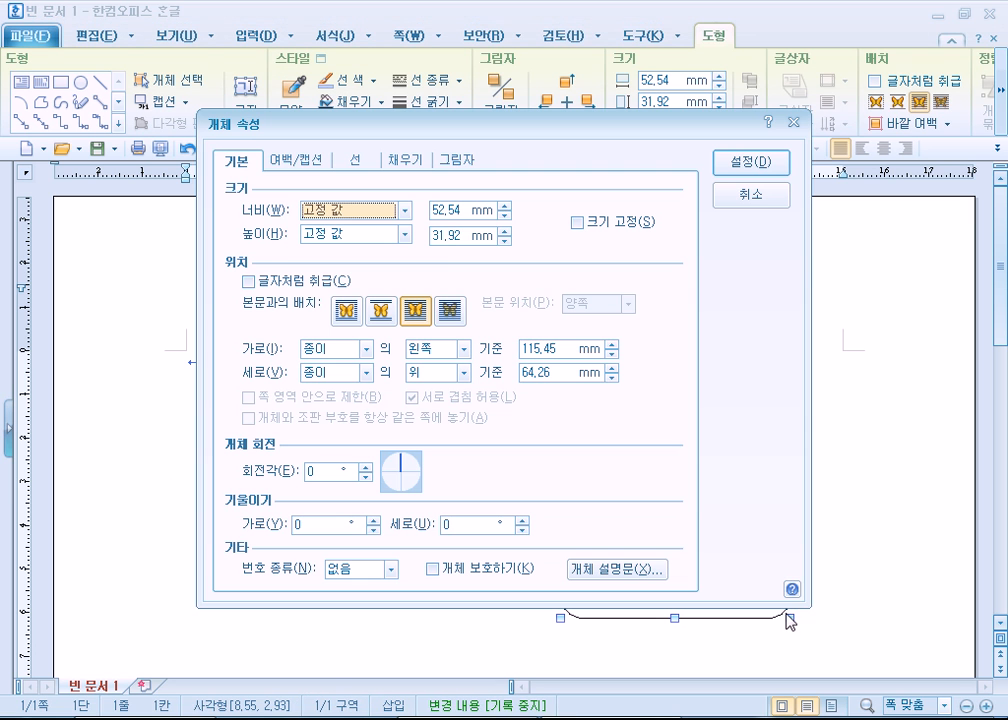
left_click(362, 163)
left_click(609, 364)
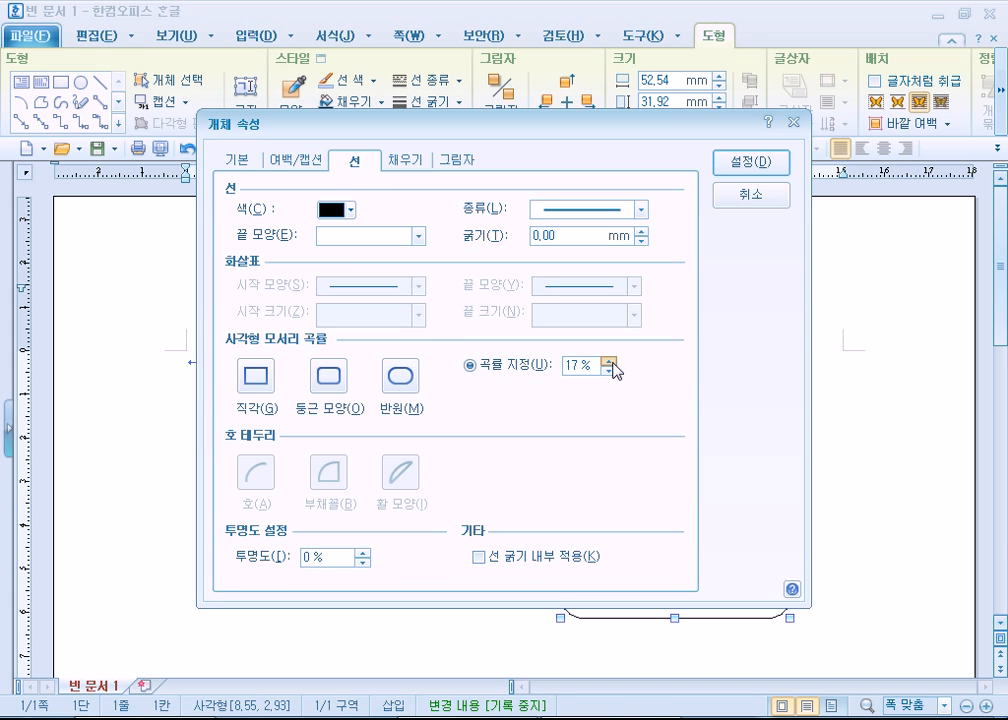
left_click(609, 364)
left_click(746, 161)
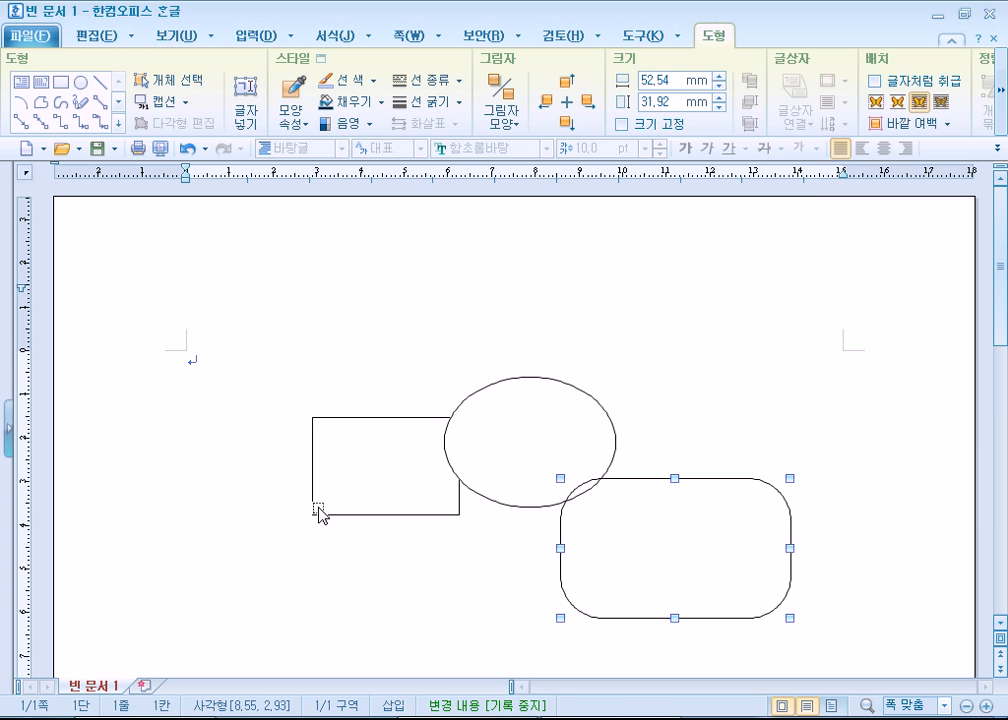
left_click(212, 421)
- Switch to PowerPoint 2010 and dismiss the Camtasia Studio add-in's welcome message
left_click(11, 716)
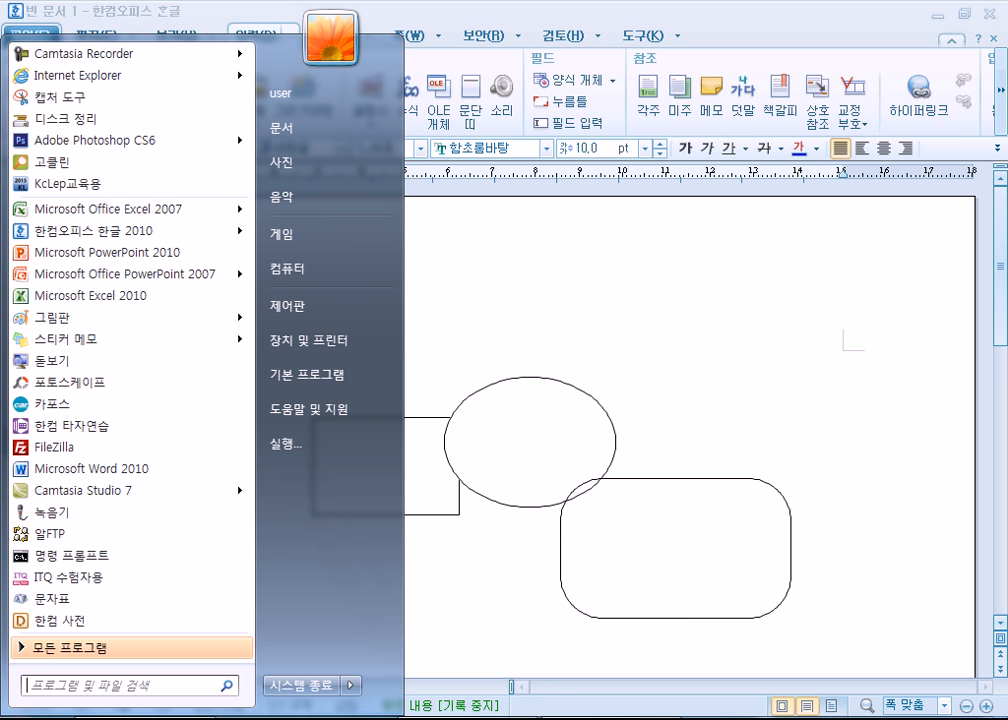
left_click(88, 253)
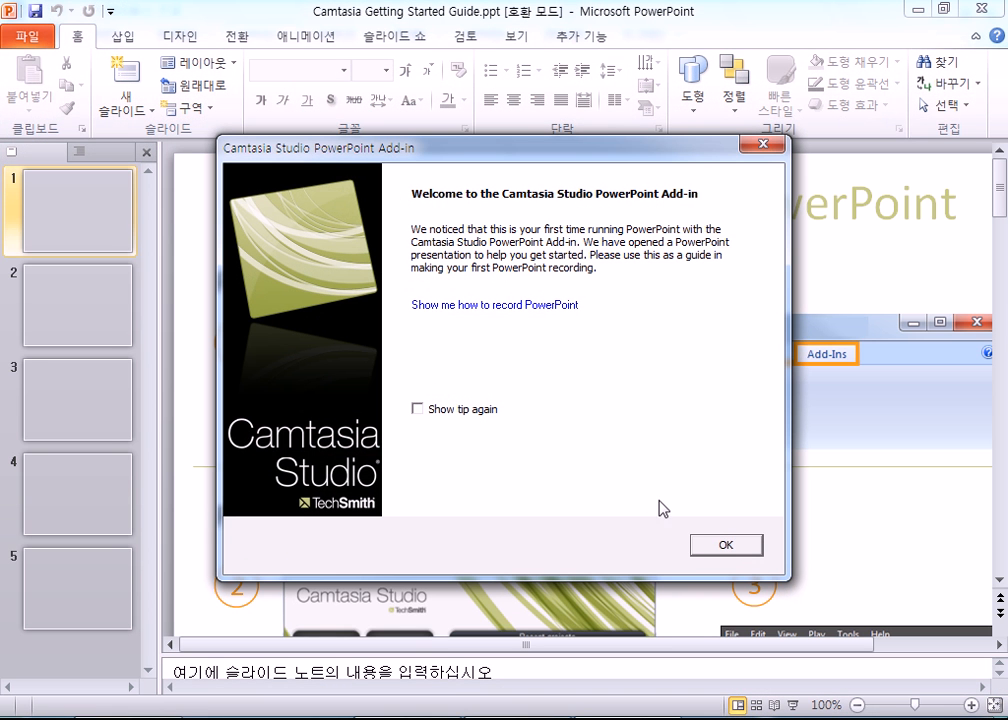
left_click(725, 546)
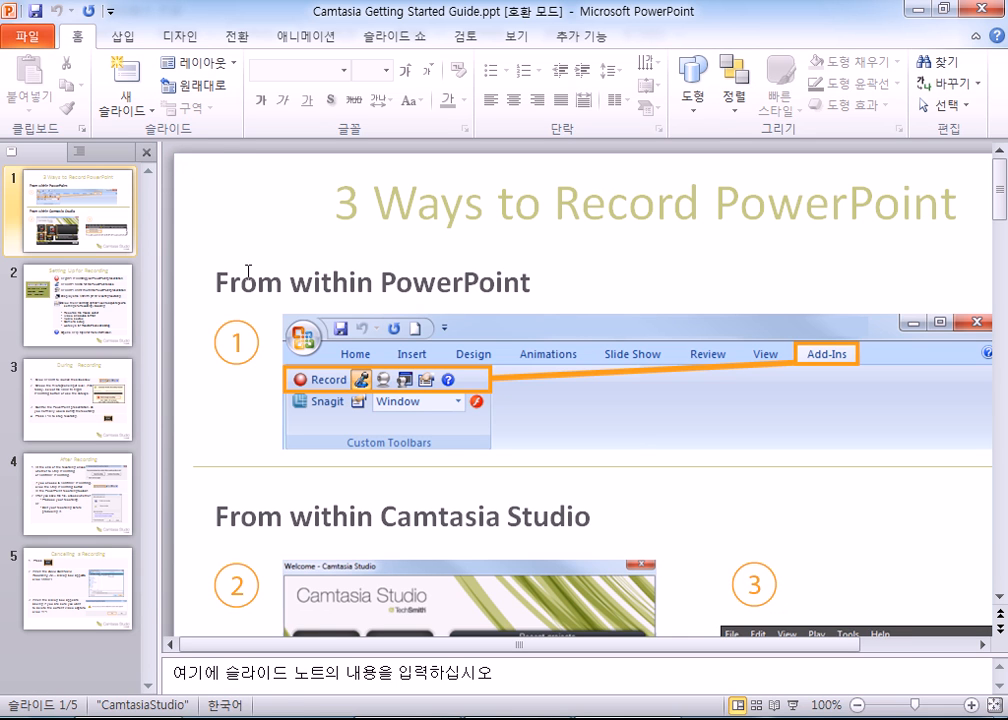
- Replace all slides of the Camtasia guide with one new title slide, and close PowerPoint
key("ctrl+a")
key("Delete")
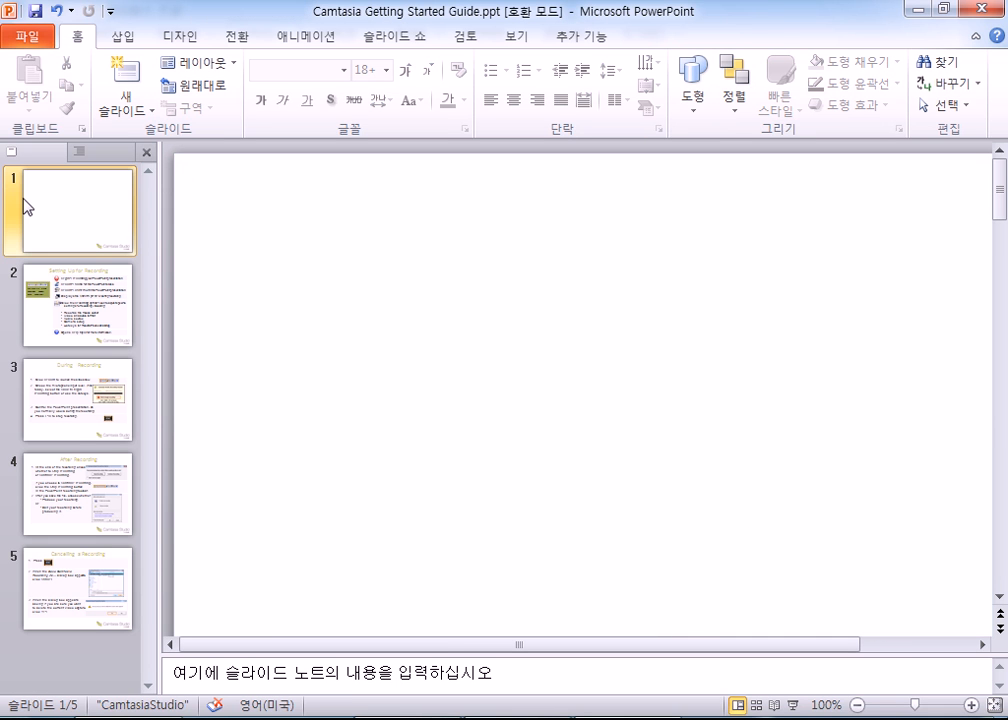
key("ctrl+a")
key("Delete")
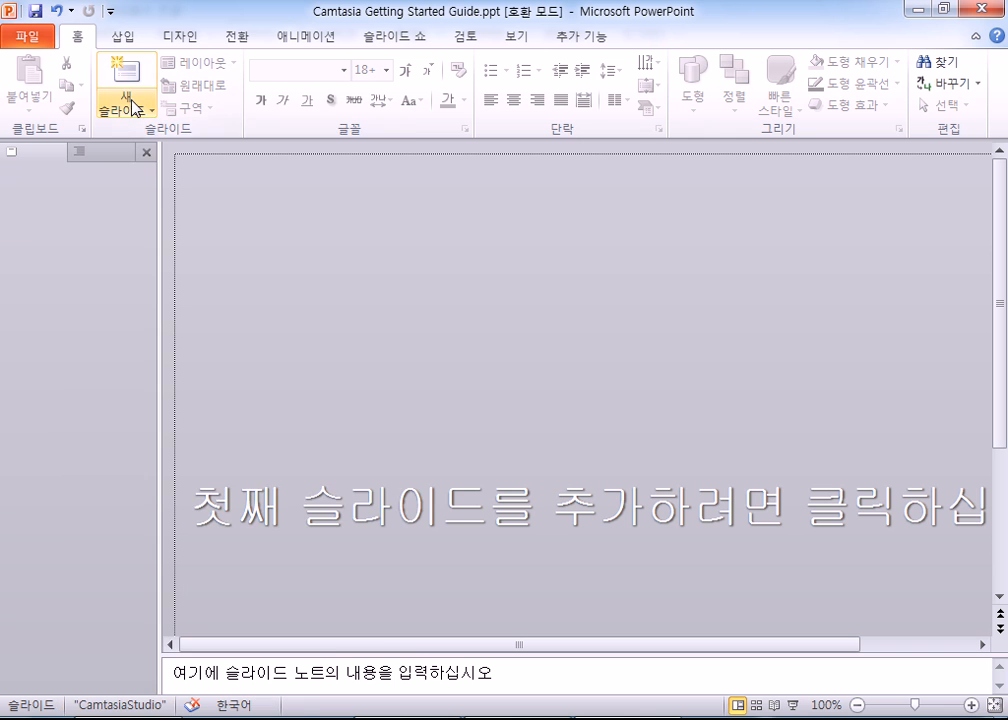
left_click(128, 104)
left_click(151, 180)
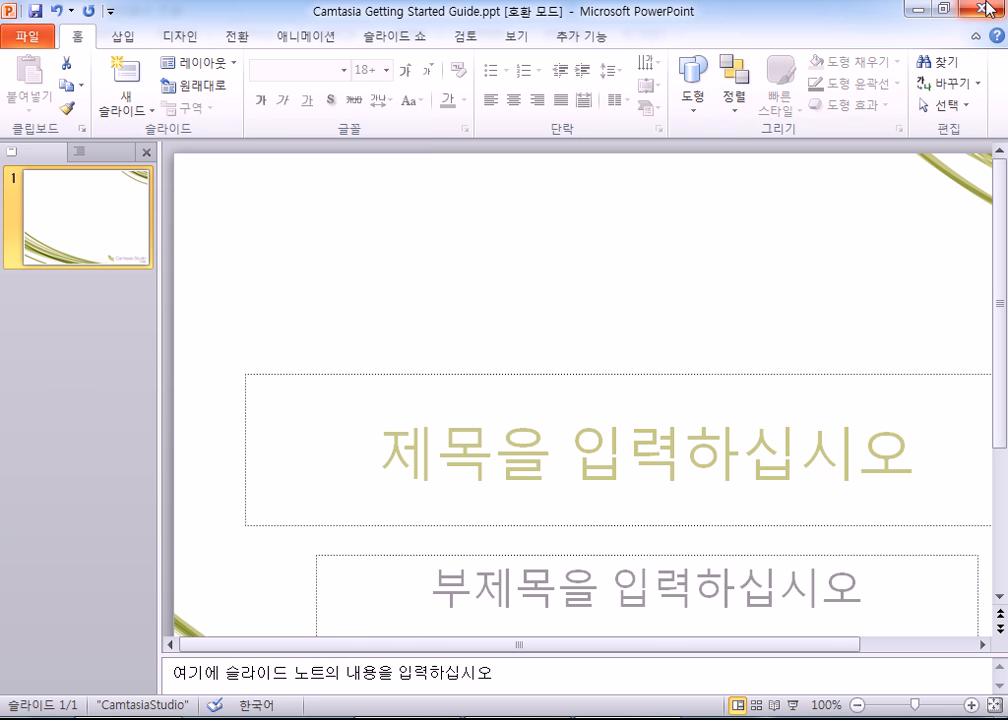
key("alt+F4")
left_click(479, 387)
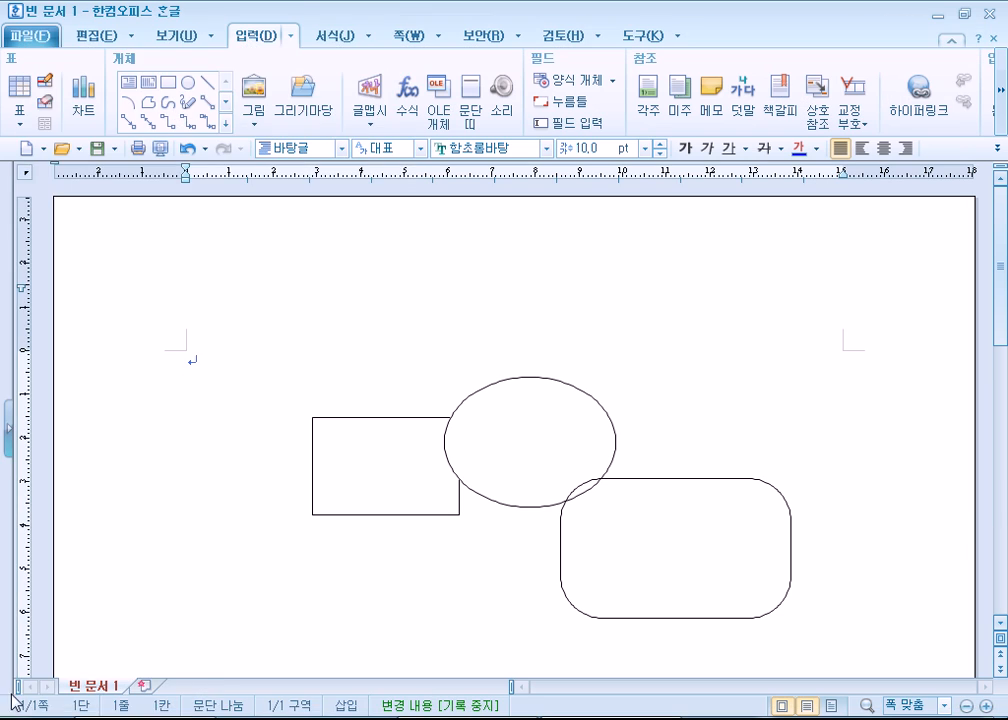
- Launch PowerPoint 2010 again and clear the placeholders from the new presentation's first slide
left_click(25, 708)
left_click(105, 253)
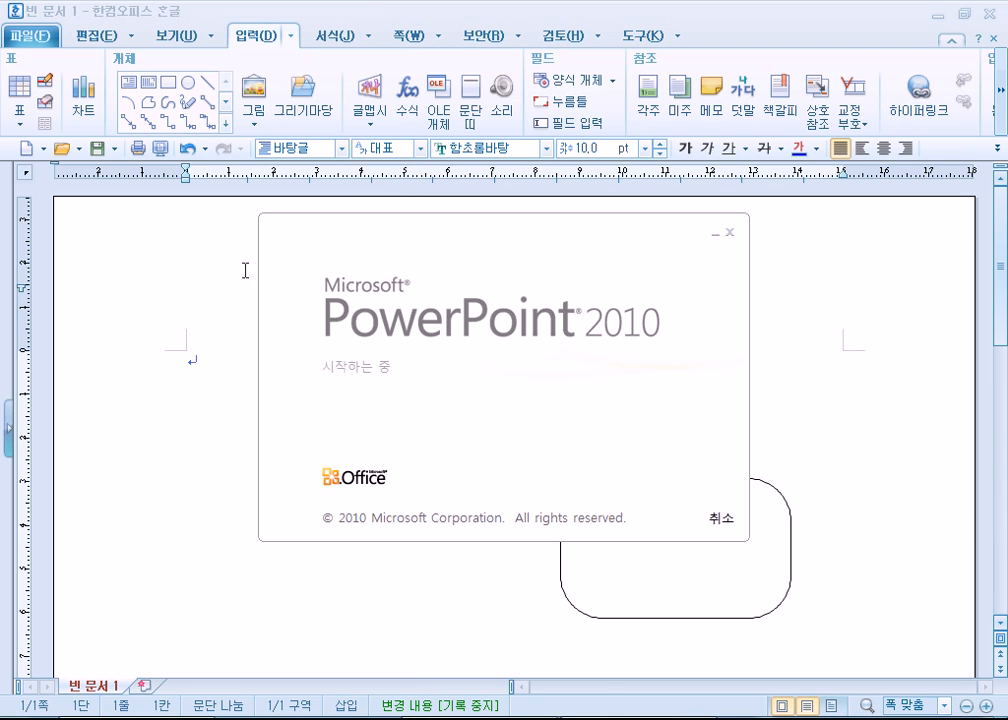
key("ctrl+a")
key("Delete")
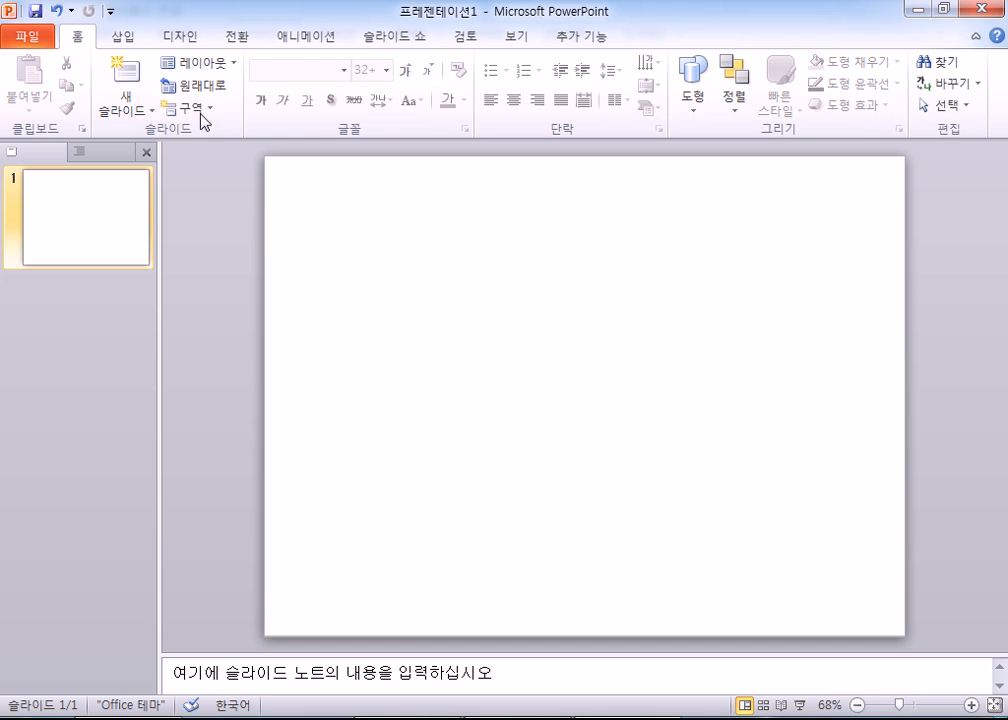
- Draw an isosceles triangle right of the slide's centre and shift its apex to the left edge to make it right-angled
left_click(128, 37)
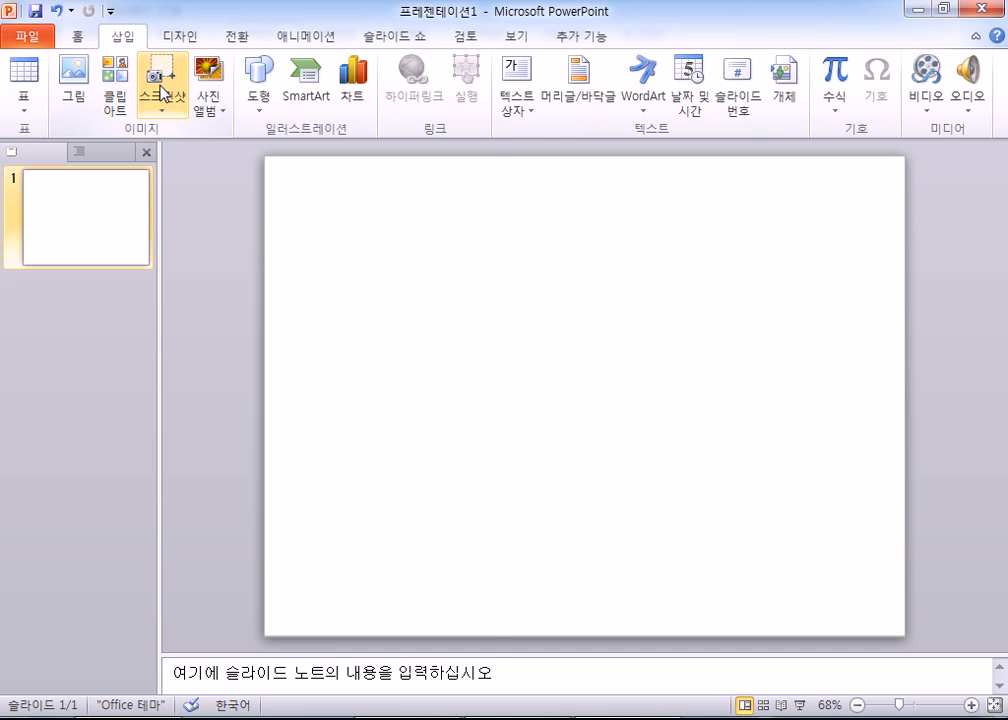
left_click(260, 85)
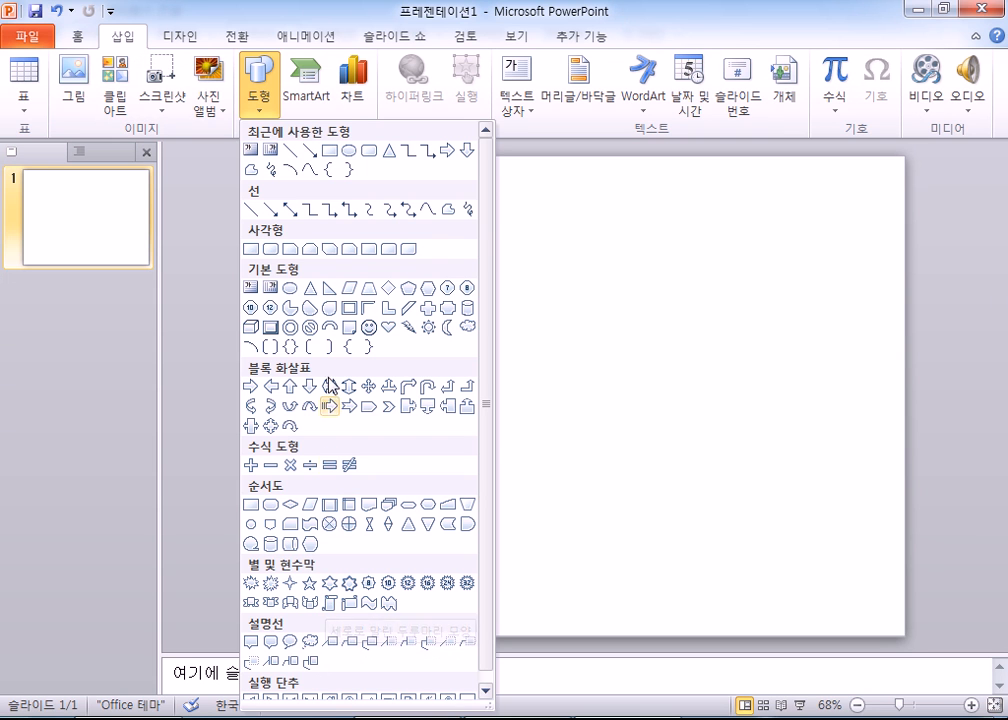
left_click(310, 288)
left_click_drag(555, 313, 792, 468)
mouse_move(675, 316)
left_mouse_down()
mouse_move(777, 323)
mouse_move(558, 315)
left_mouse_up()
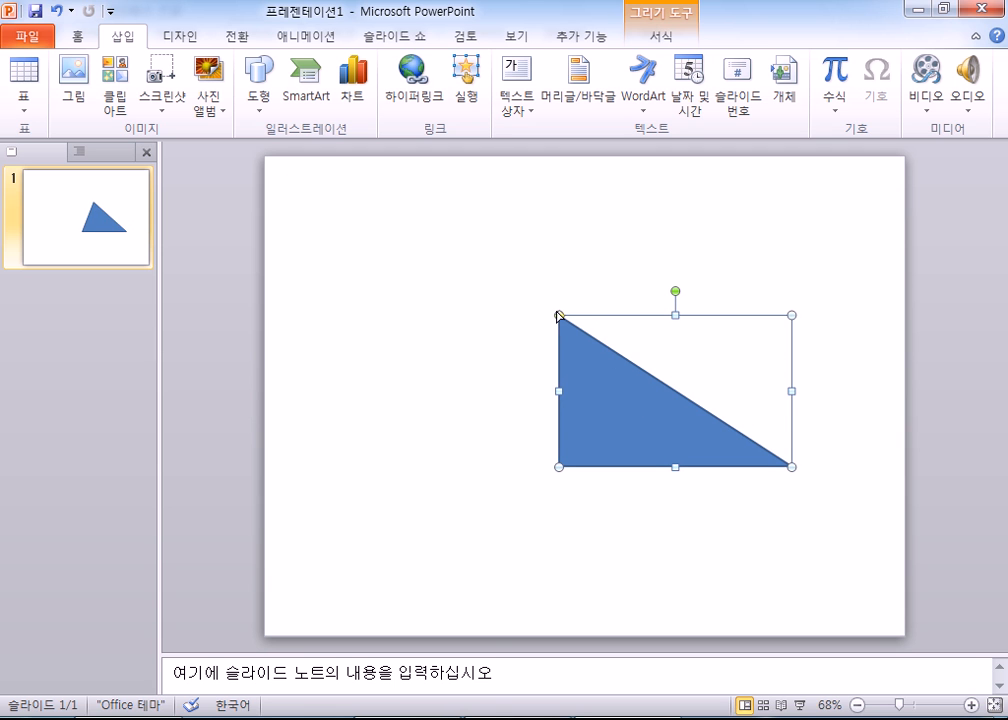
left_click(337, 326)
- Draw a rounded rectangle about 8.2 by 4 cm above the triangle and increase its corner rounding slightly
left_click(263, 95)
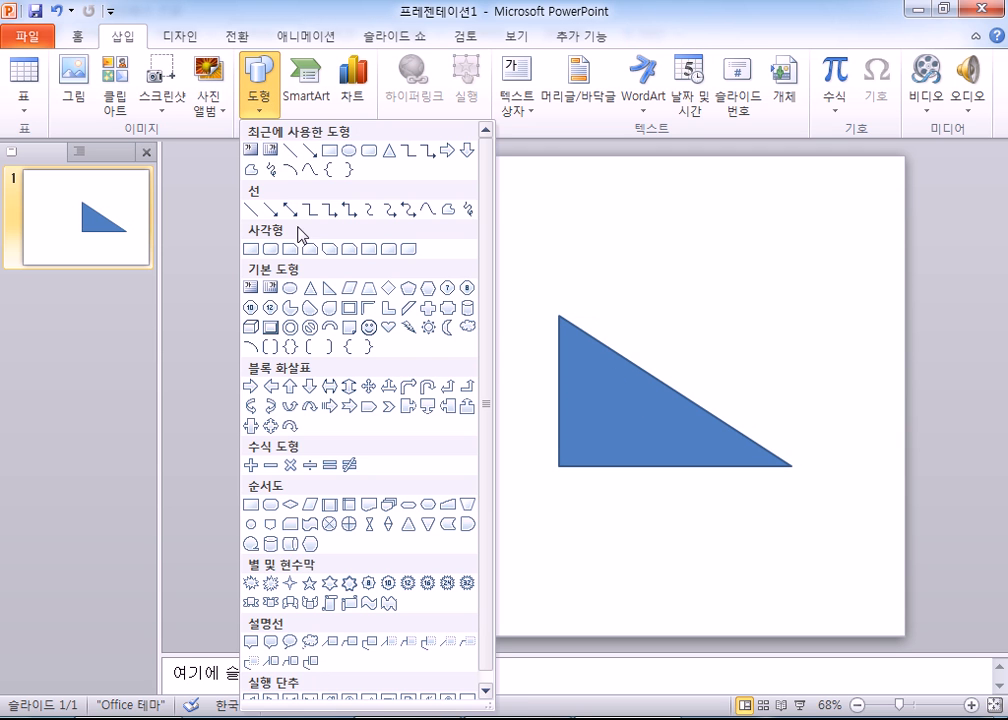
left_click(270, 248)
left_click_drag(444, 245, 651, 346)
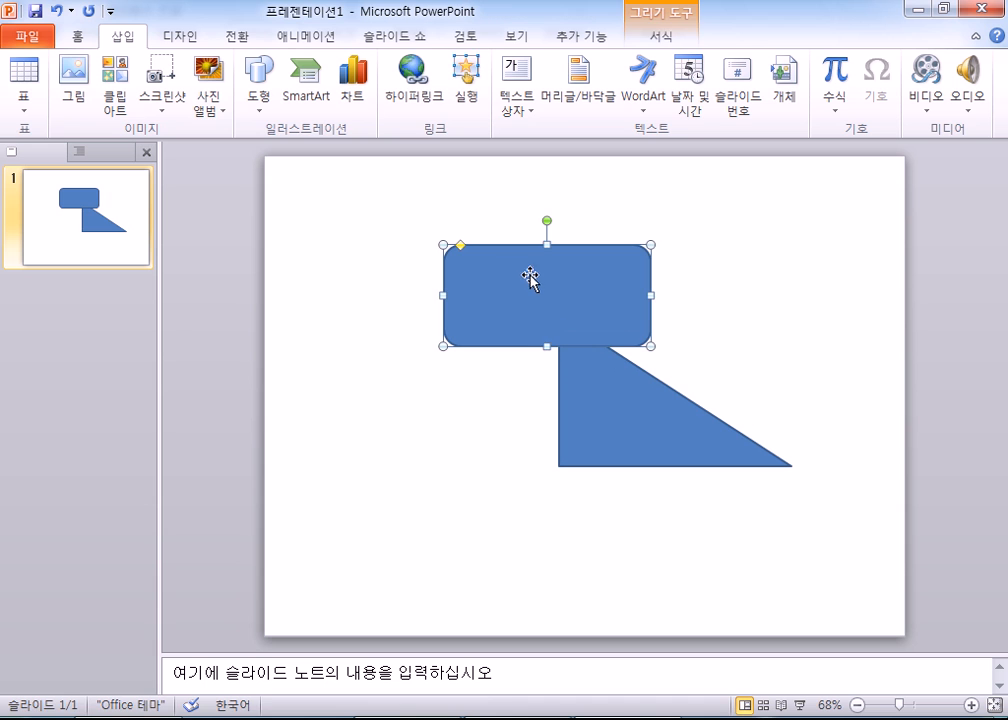
left_click_drag(460, 245, 499, 251)
left_click_drag(473, 247, 469, 246)
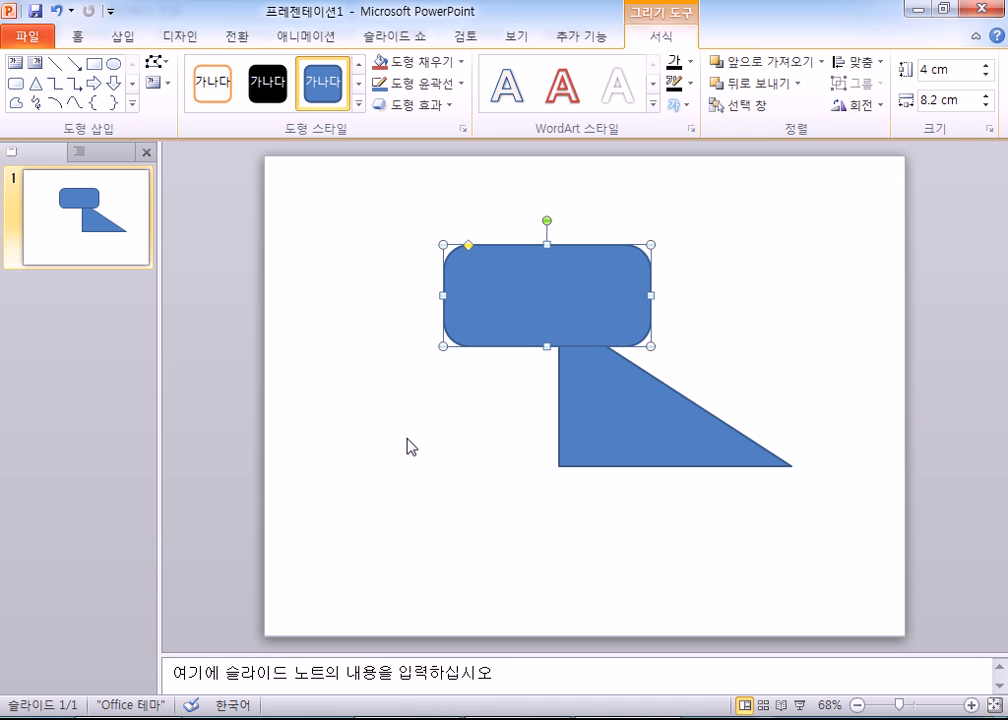
left_click(403, 470)
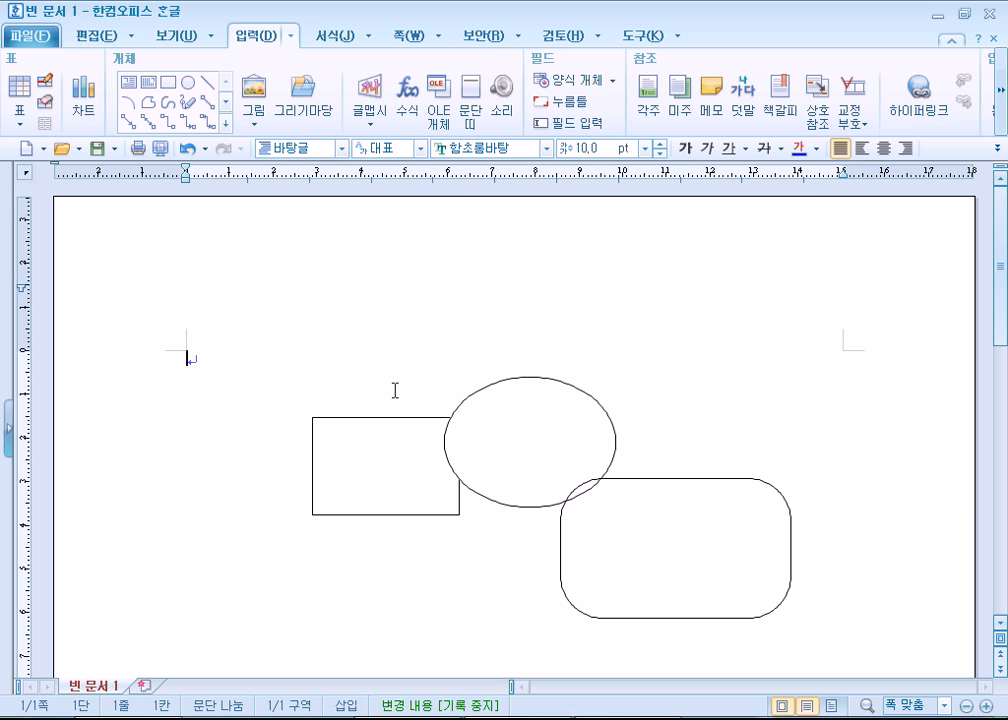
- In Hancom Hangul, leave the ellipse's properties unchanged and set the left rectangle's corner curvature to 14%
double_click(500, 452)
left_click(745, 192)
double_click(369, 486)
left_click(508, 366)
left_click(609, 361)
left_click(609, 362)
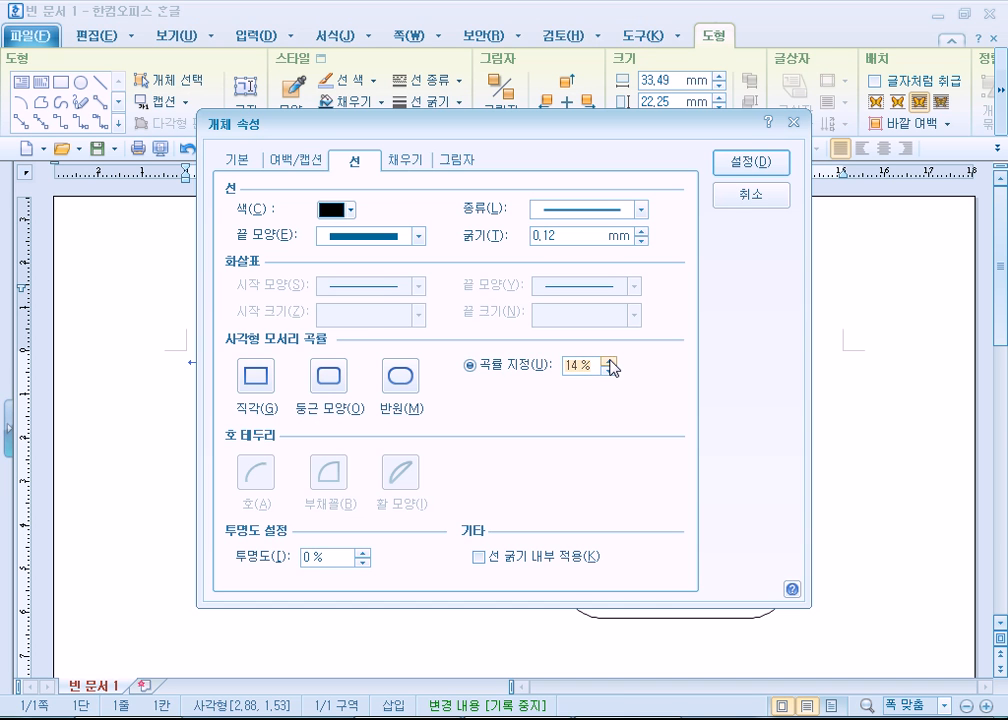
left_click(748, 163)
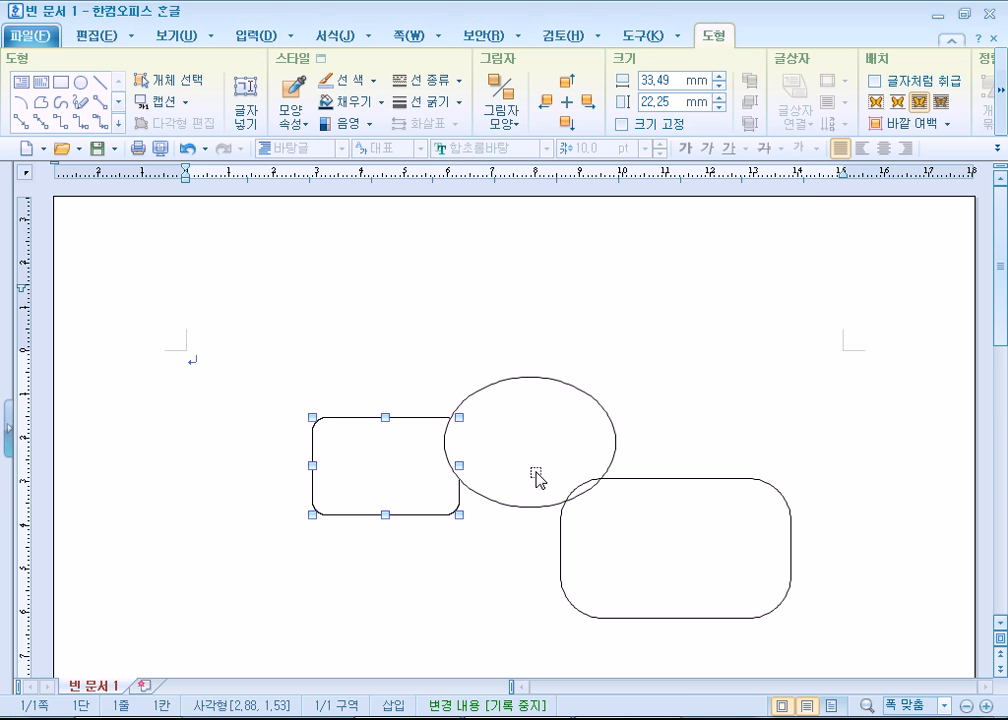
- Examine the corner curvature setting in the large rounded rectangle's line properties, and leave the shape deselected
left_click(571, 547)
double_click(561, 553)
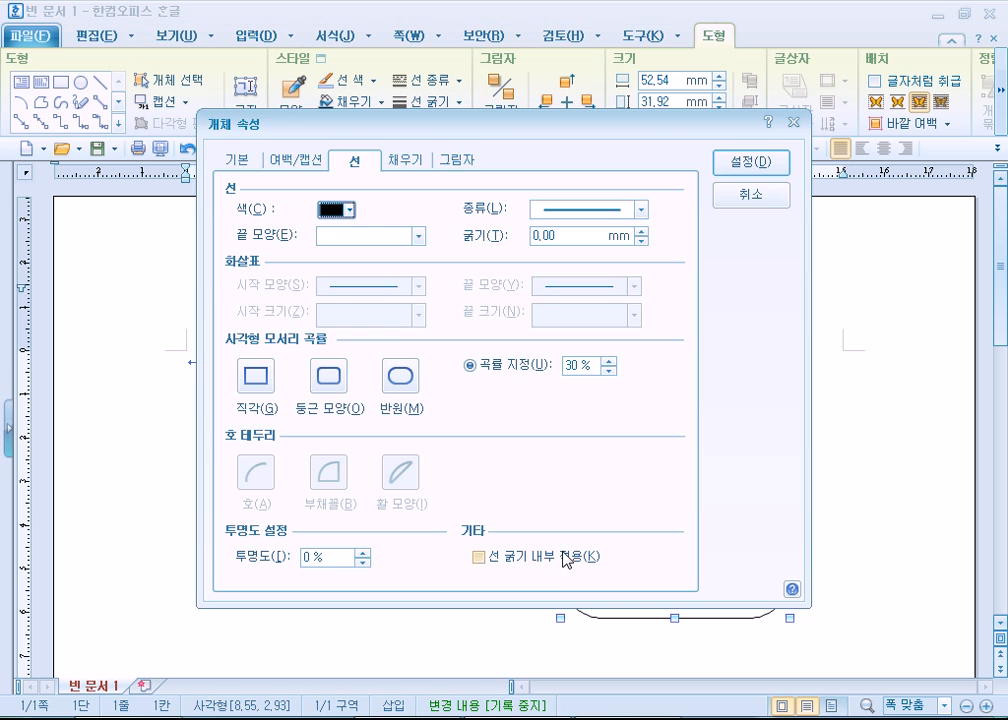
key("Escape")
left_click(583, 443)
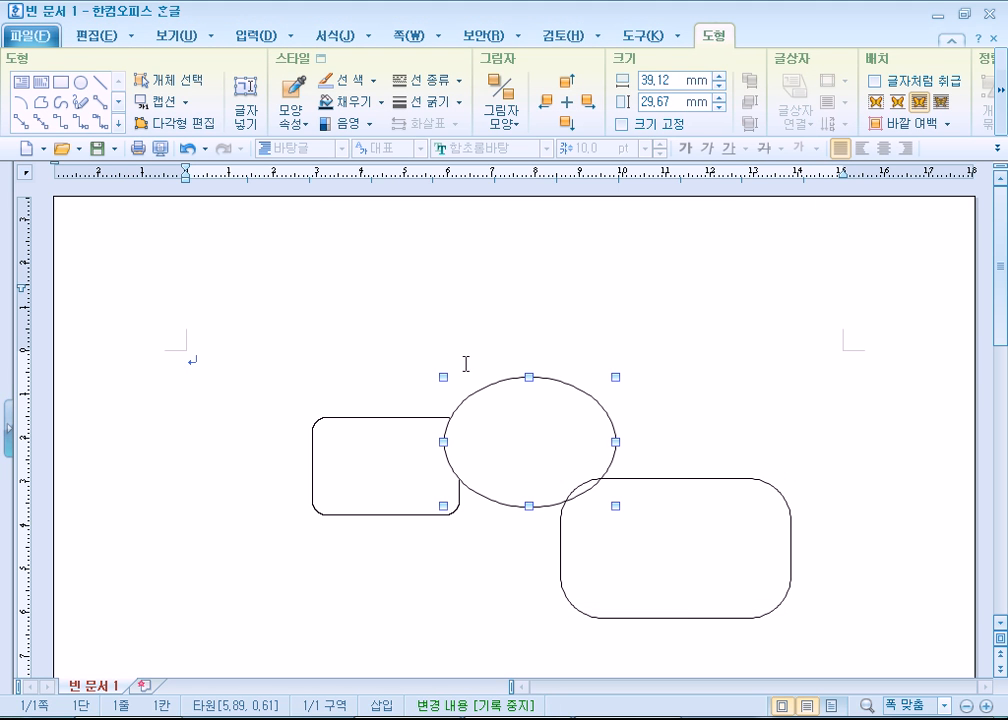
left_click(632, 560)
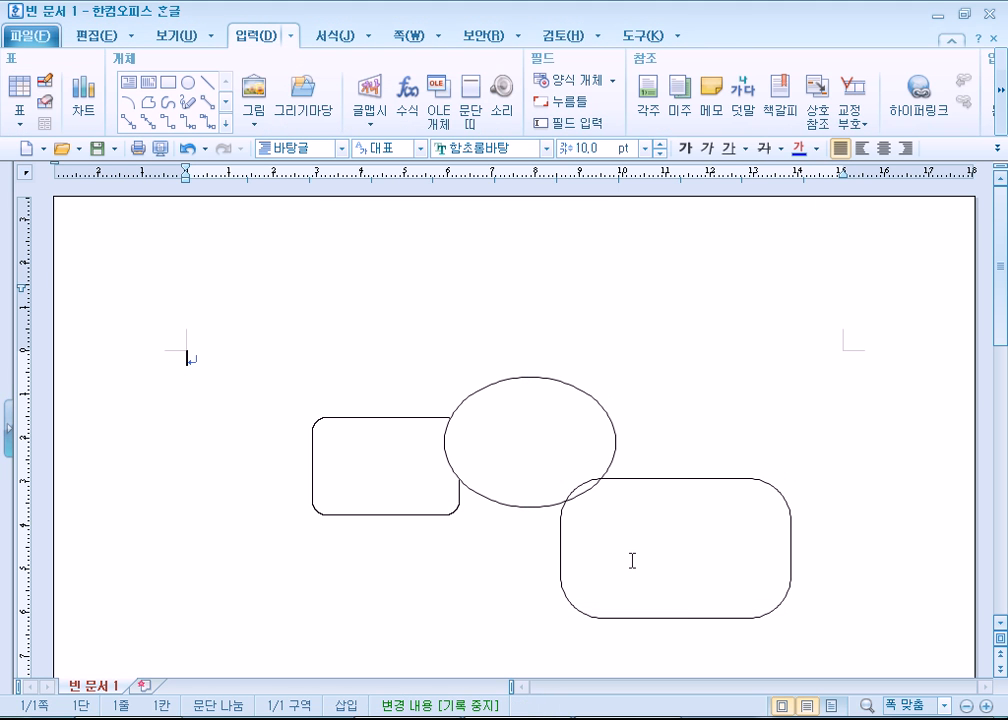
double_click(565, 602)
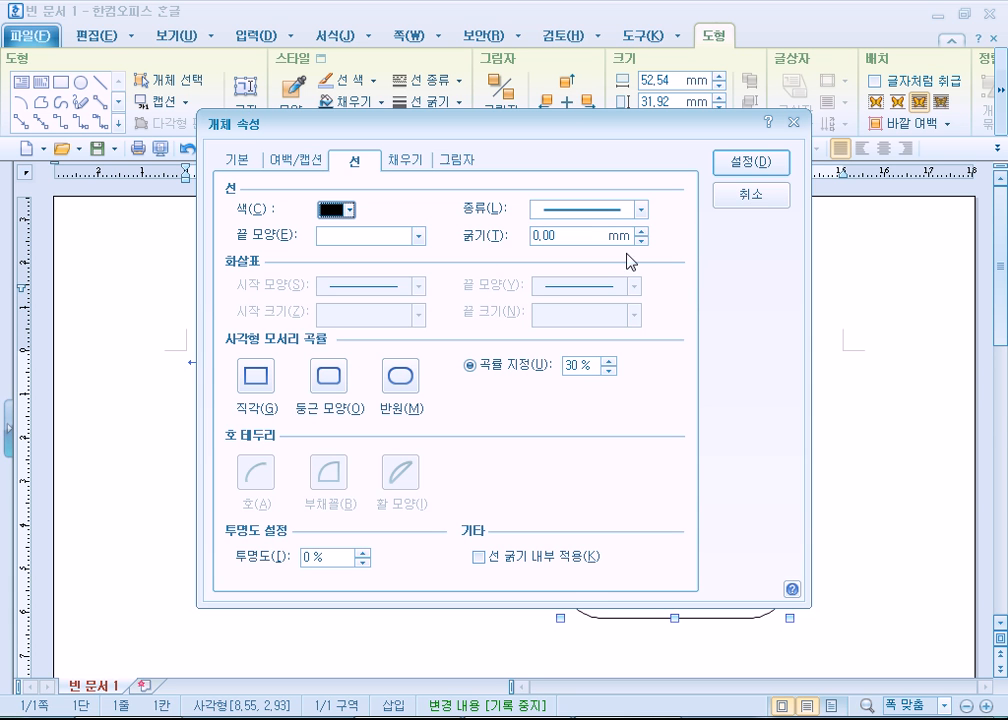
left_click(766, 166)
left_click(160, 383)
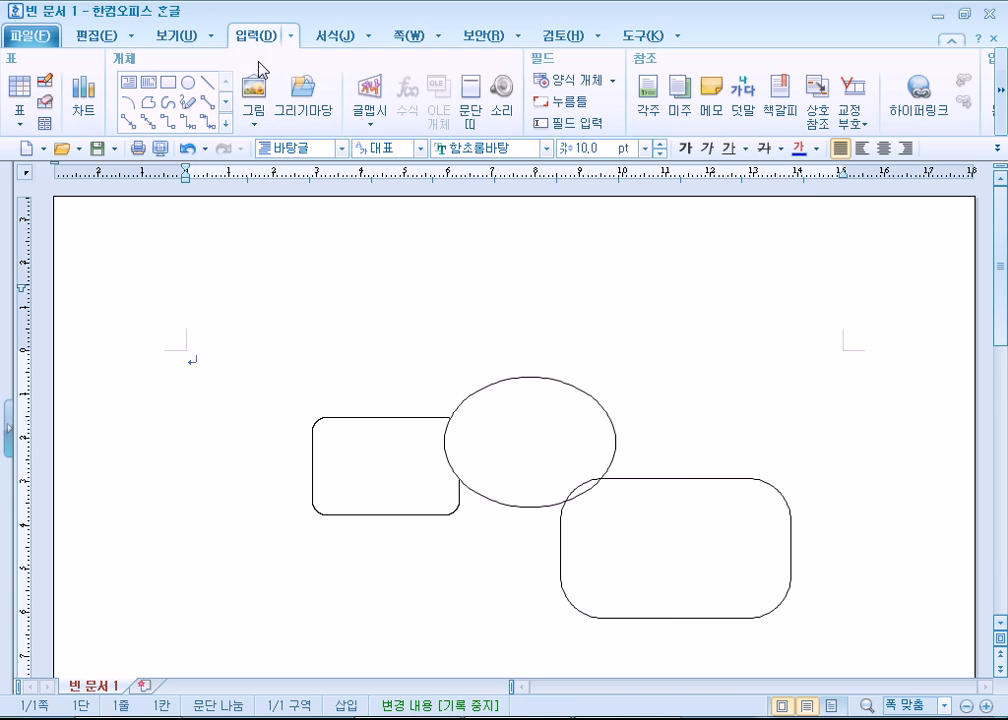
- Browse the block arrow, flowchart, star and banner, and callout categories in Hangul's drawing gallery
left_click(226, 125)
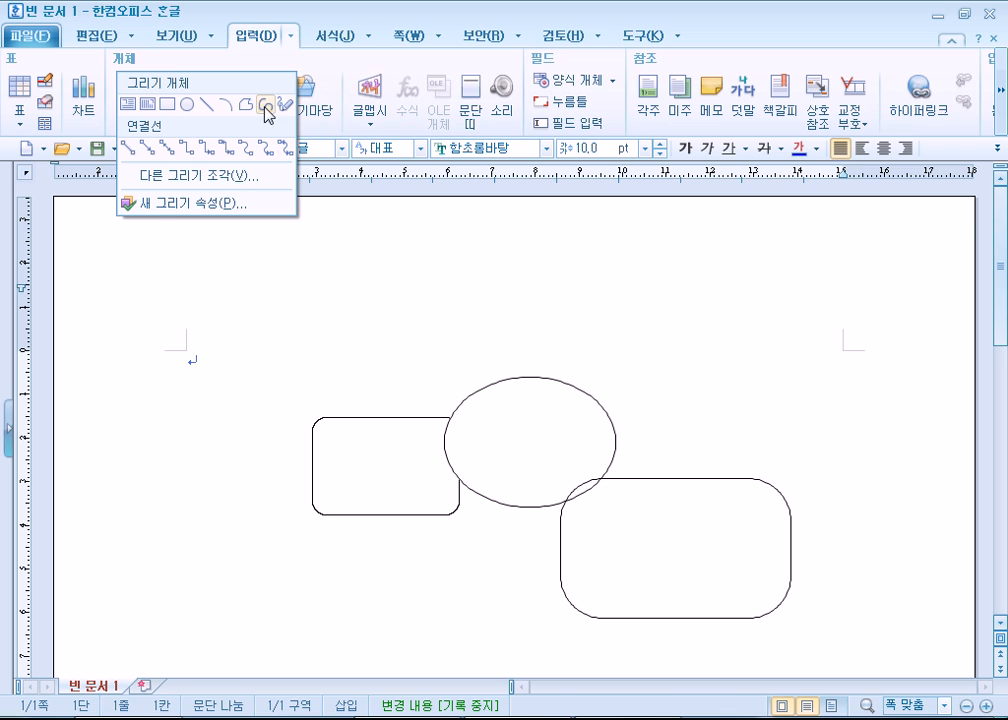
left_click(211, 183)
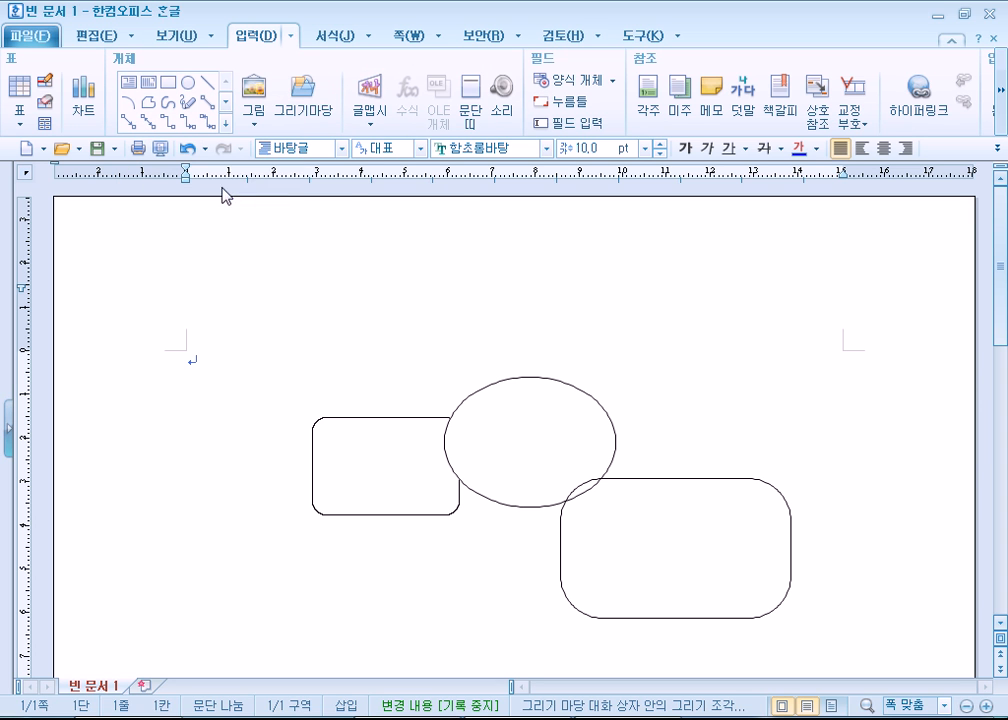
left_click_drag(640, 338, 642, 448)
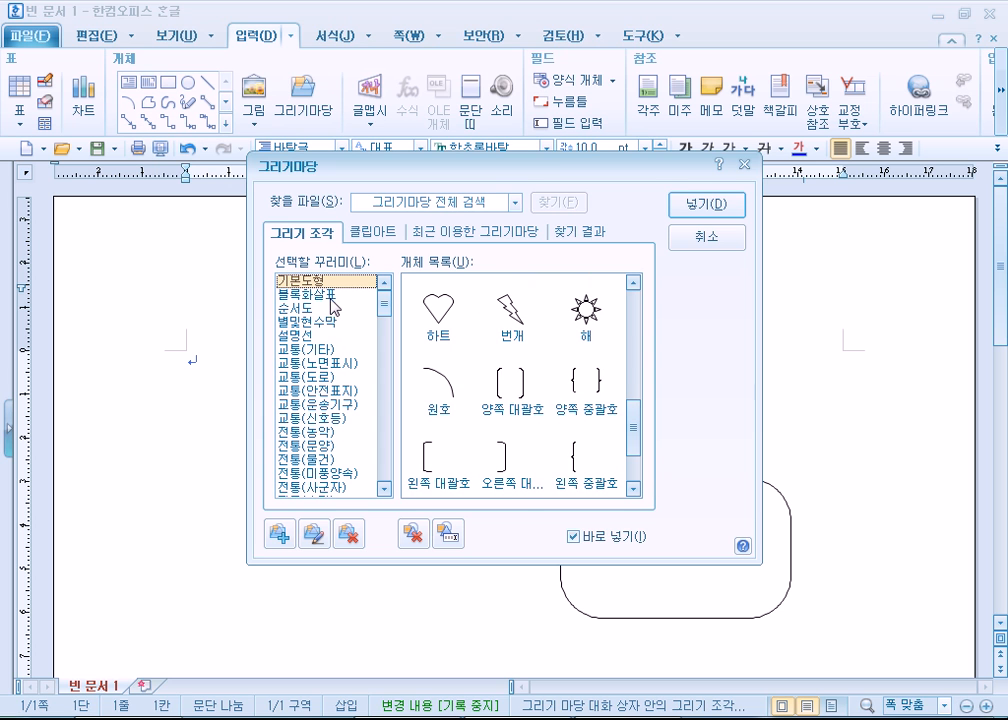
left_click(290, 295)
left_click(292, 308)
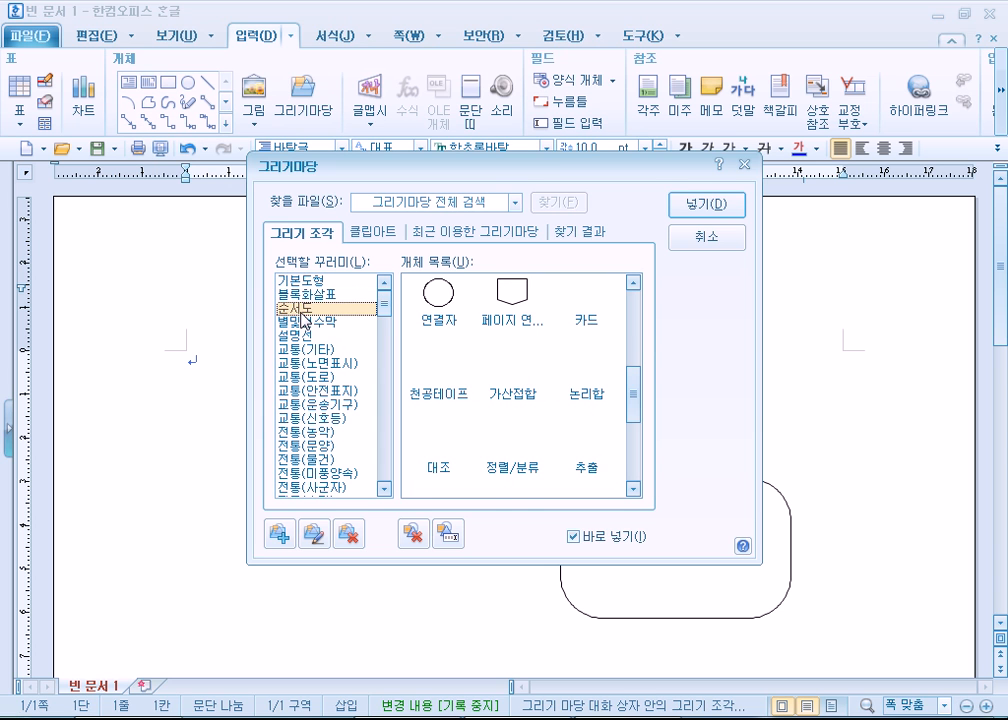
left_click(304, 323)
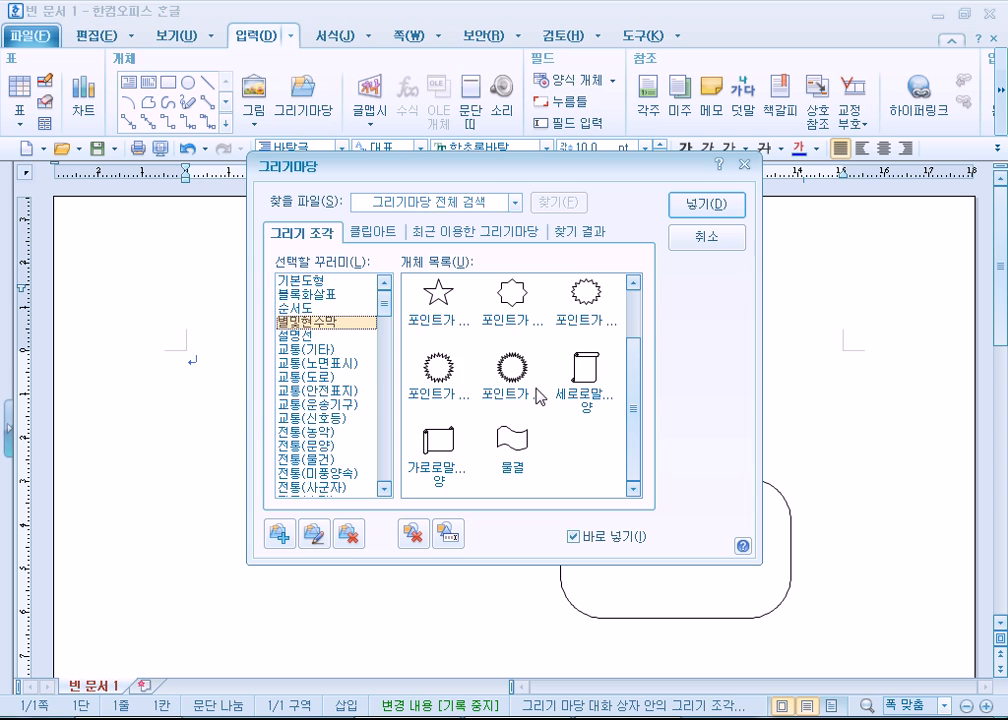
left_click(296, 337)
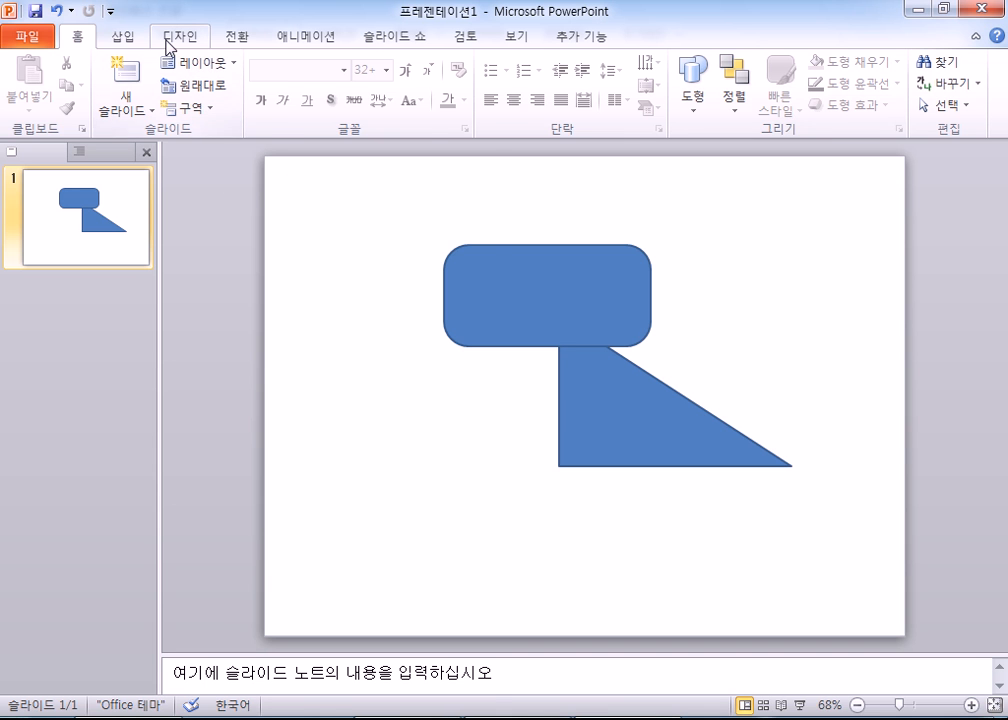
- Compare with the shape list in PowerPoint, and close Hangul's drawing gallery without inserting anything
left_click(125, 37)
left_click(259, 84)
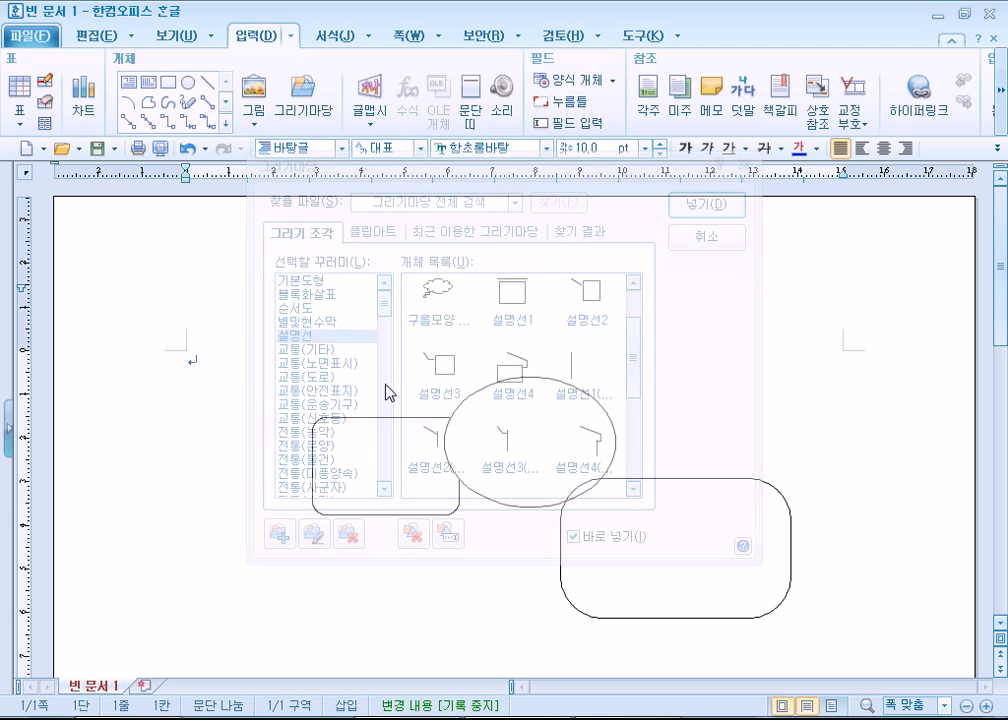
left_click(690, 237)
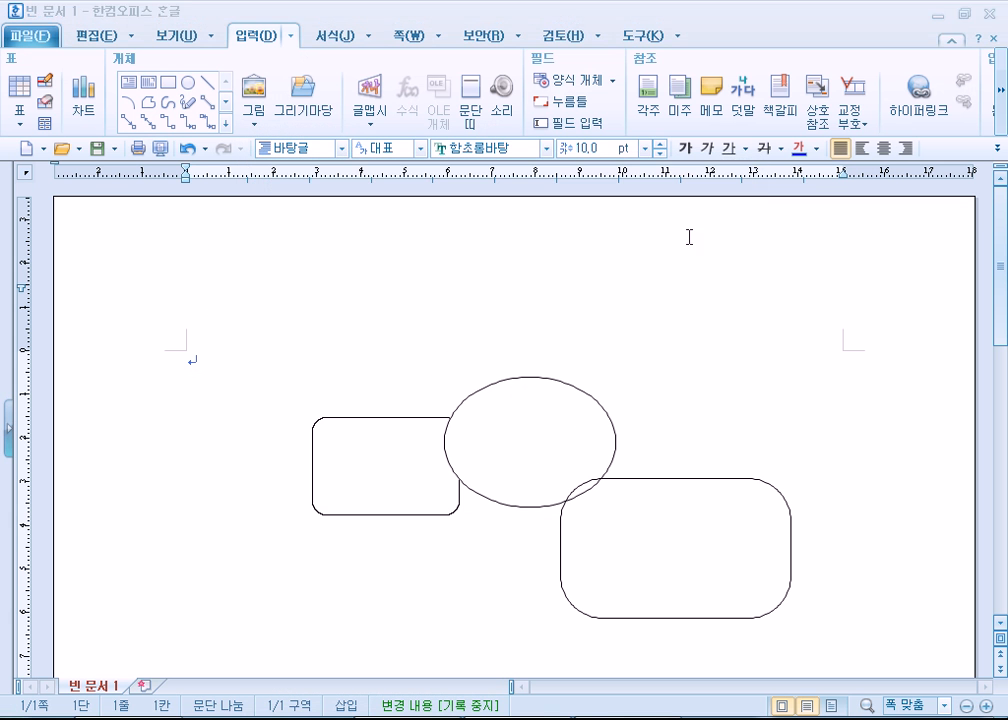
- Insert the 탈춤놀이 drawing from the 전통(농악) gallery category at about 38 by 44 mm, overlapping the left rectangle, and nudge it right
left_click(226, 124)
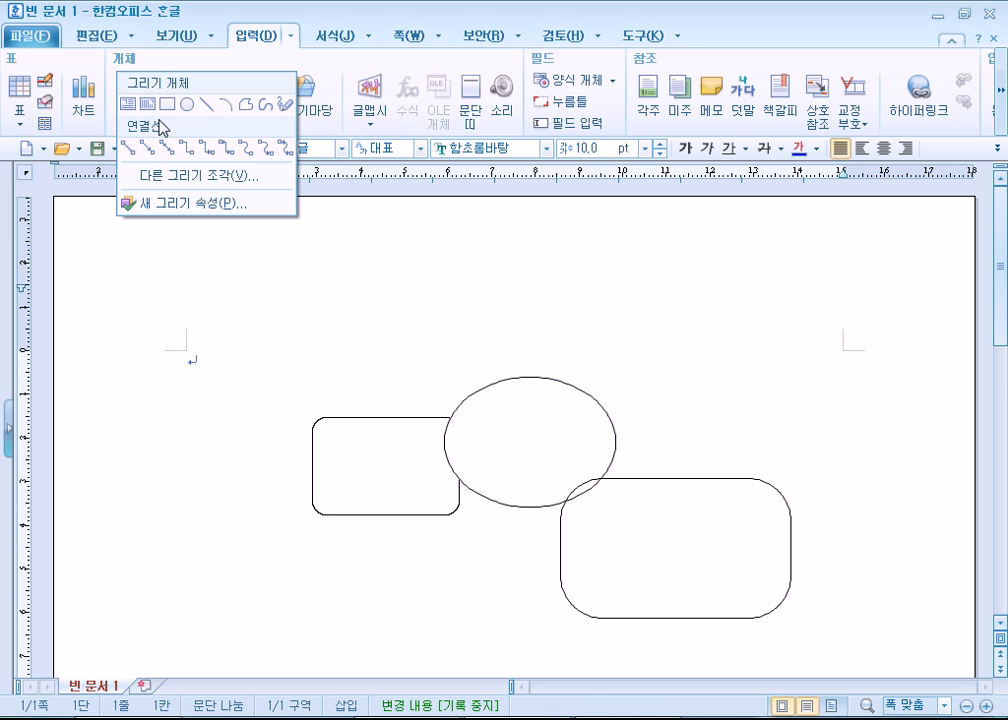
left_click(210, 179)
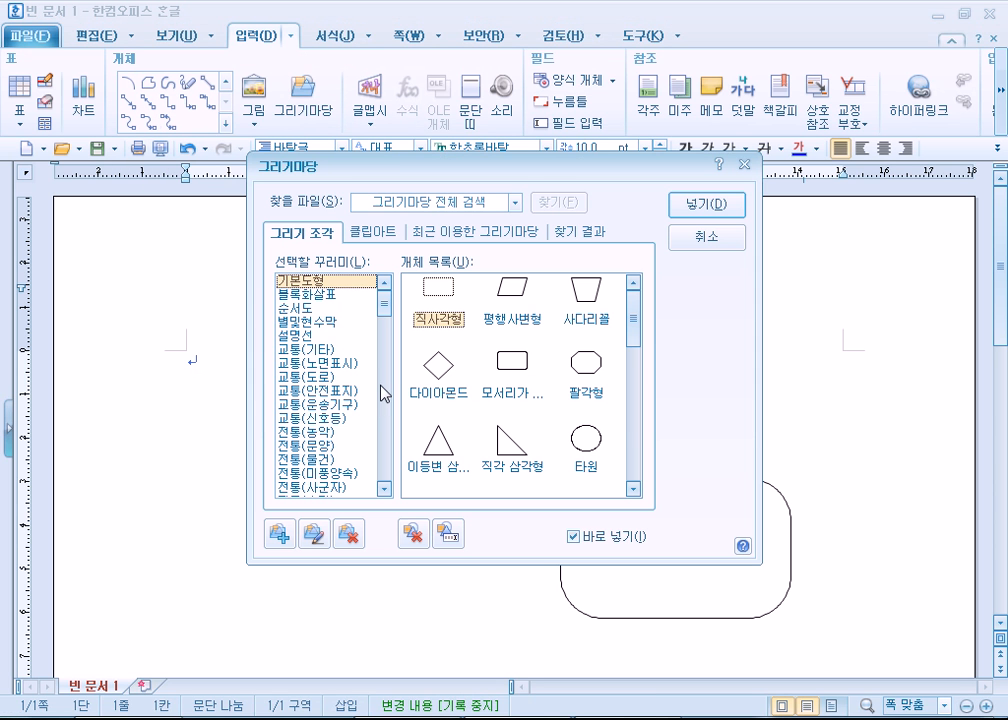
left_click(303, 442)
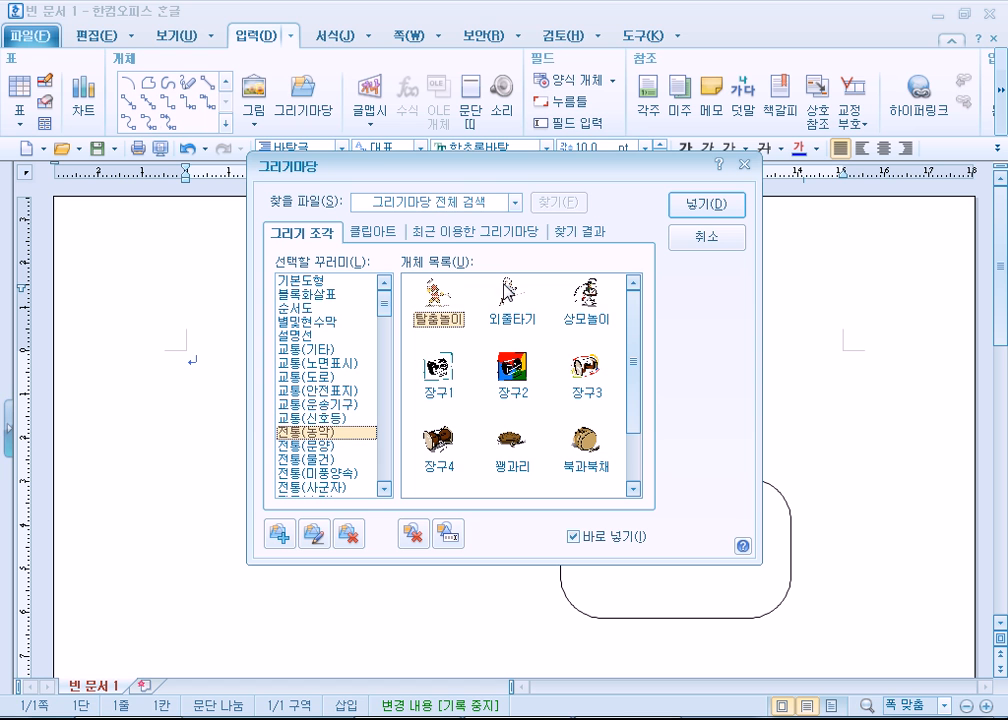
double_click(430, 313)
left_click_drag(175, 355, 341, 549)
left_click_drag(204, 472, 226, 465)
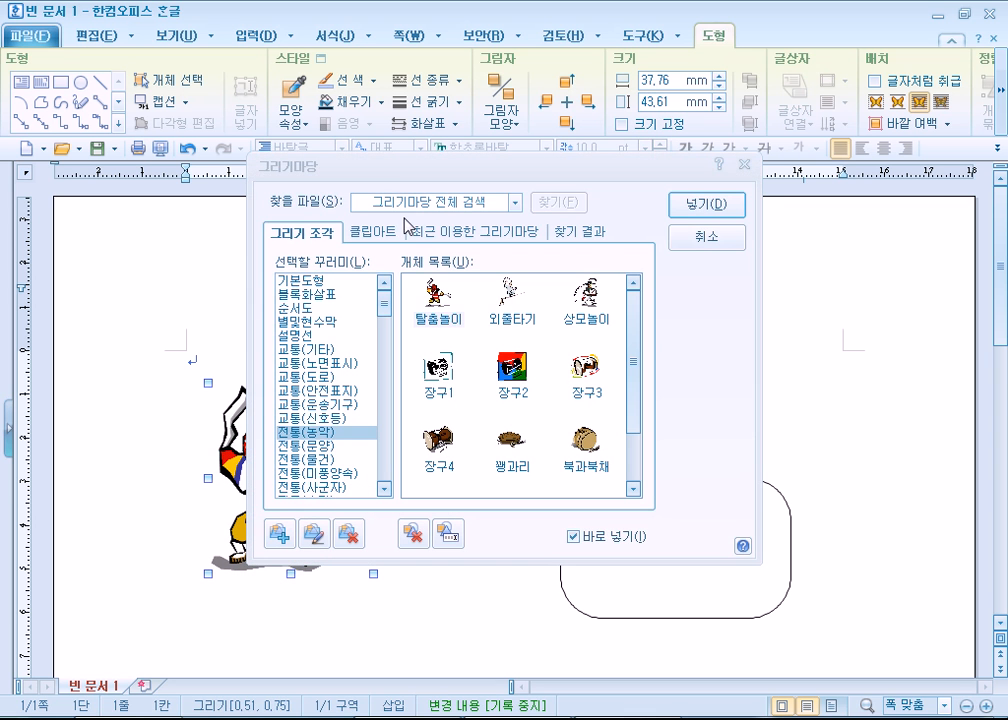
- Move Hangul's drawing gallery aside, switch to PowerPoint, and browse its clip art using a search without a keyword
left_click_drag(389, 176, 573, 96)
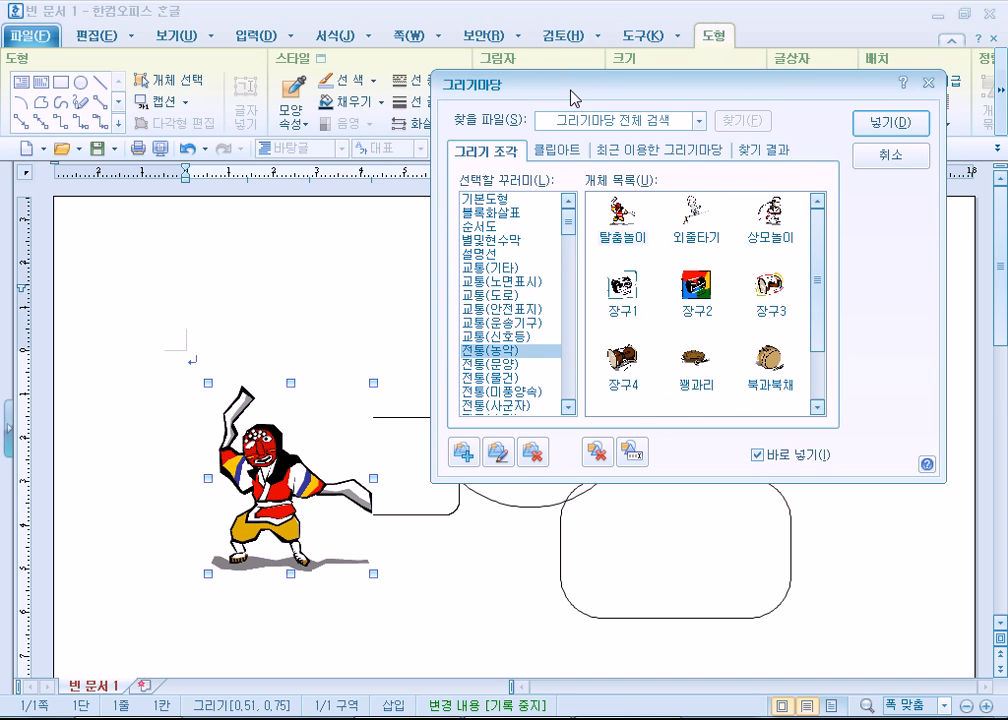
left_click_drag(573, 96, 530, 116)
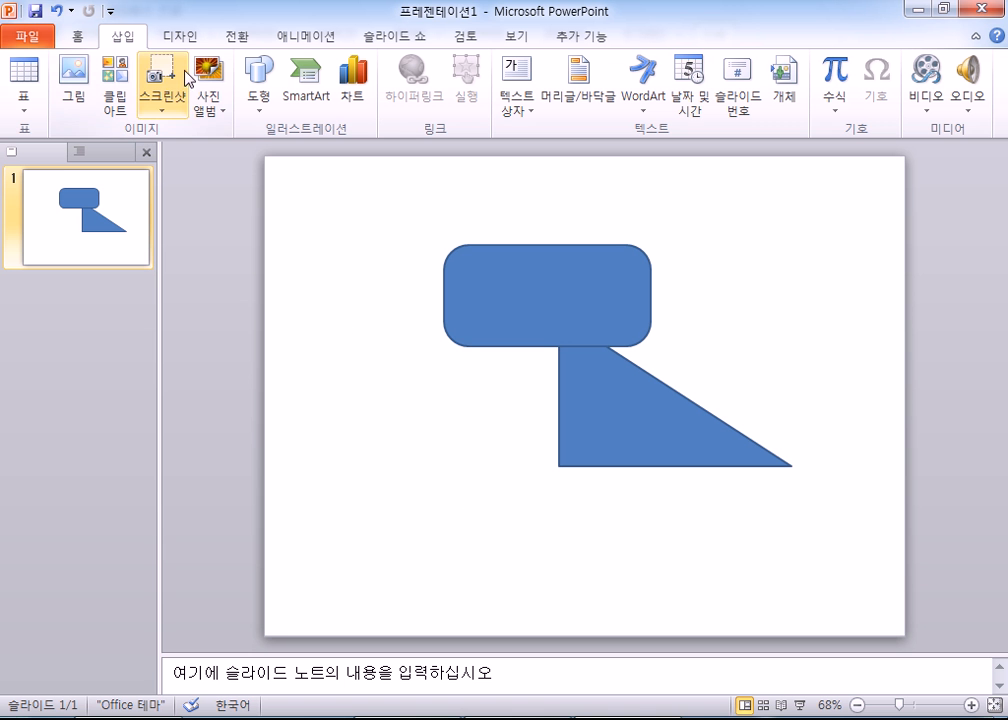
left_click(113, 97)
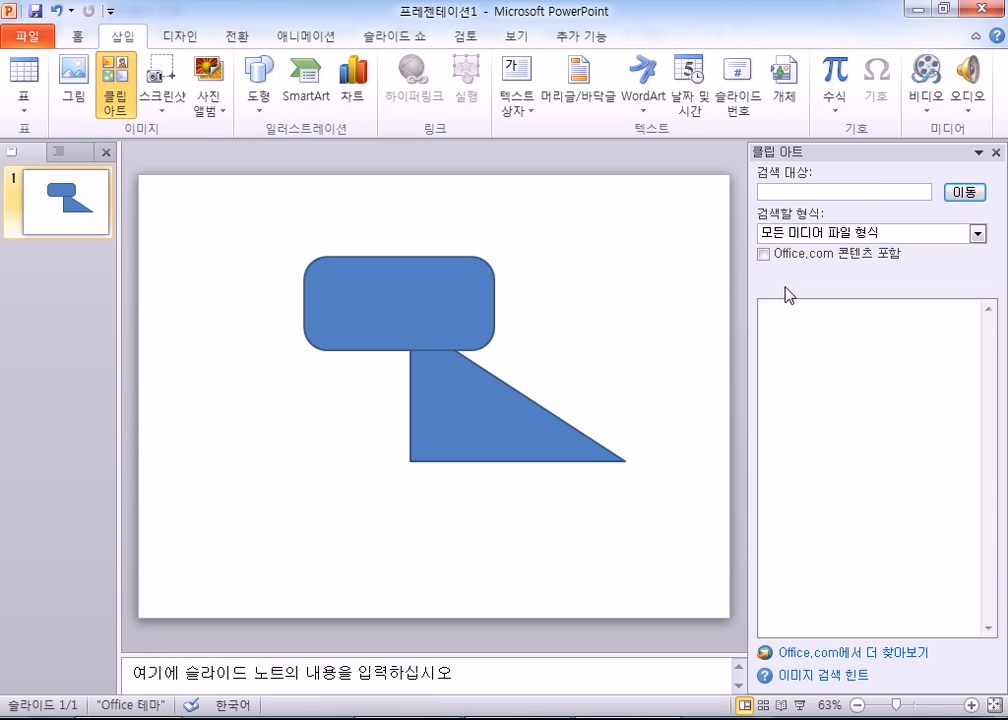
left_click(866, 192)
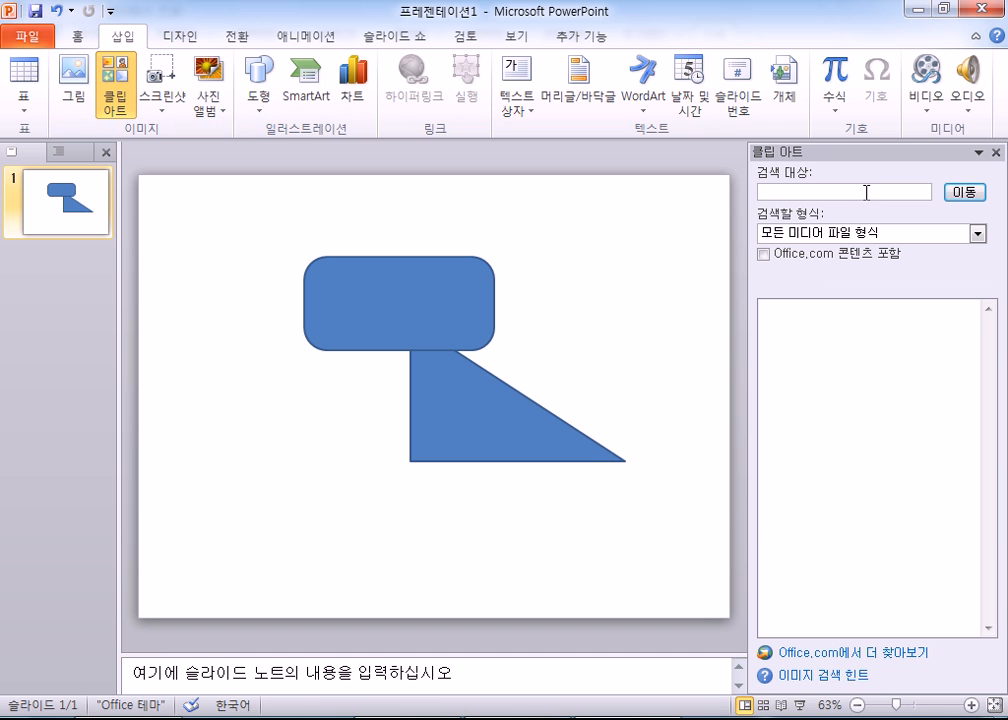
left_click(965, 193)
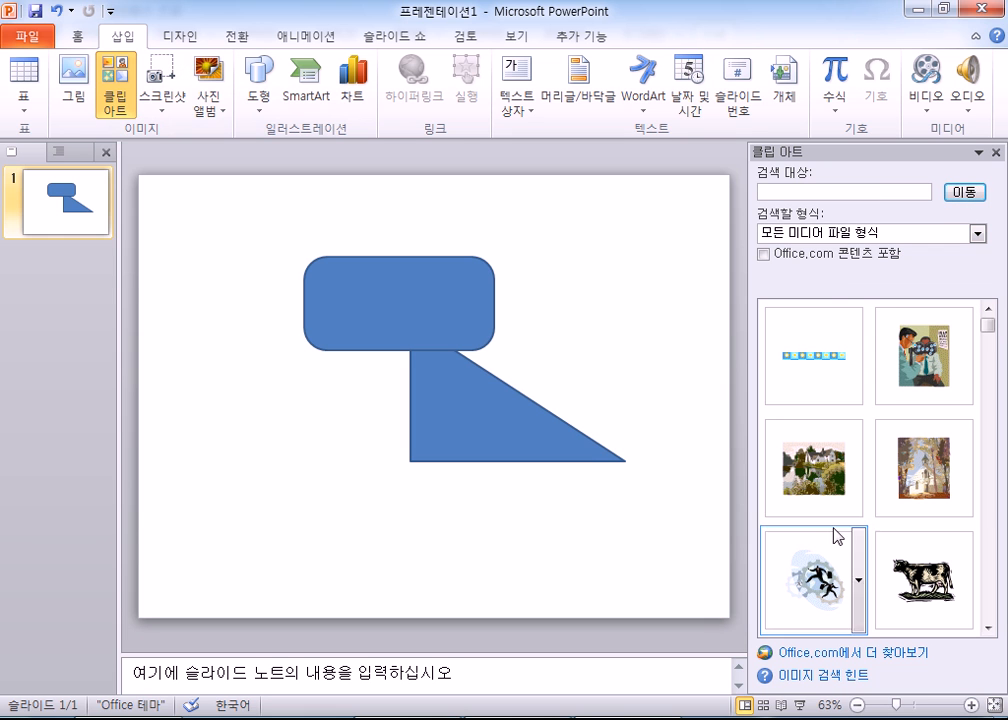
mouse_move(990, 333)
left_mouse_down()
mouse_move(1003, 477)
mouse_move(1006, 340)
left_mouse_up()
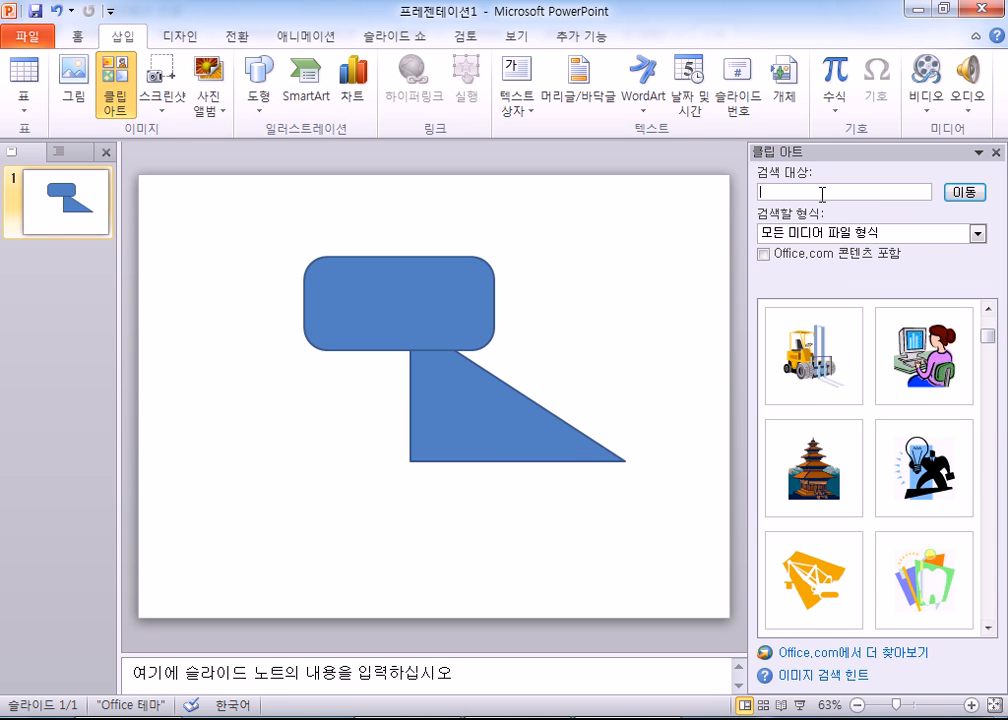
- Search PowerPoint's clip art for 삼족오
type("tkawh")
key("ctrl+a")
type("삼족오")
key("Return")
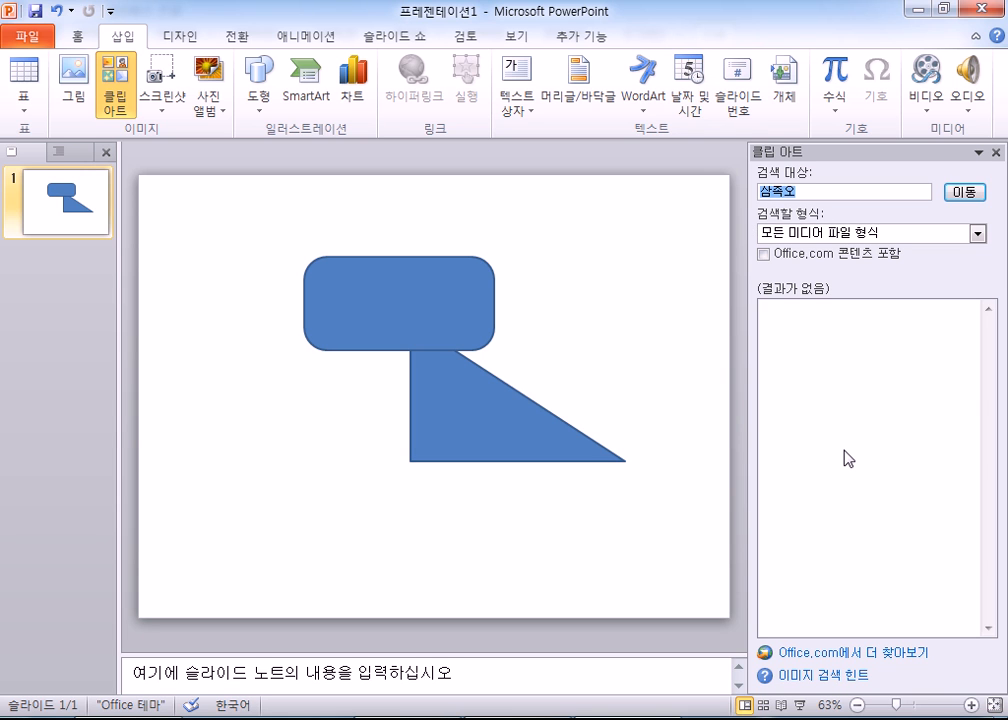
- Search the clip art for 학교, insert the teacher with a green board, and move it to the slide's upper right
type("학교")
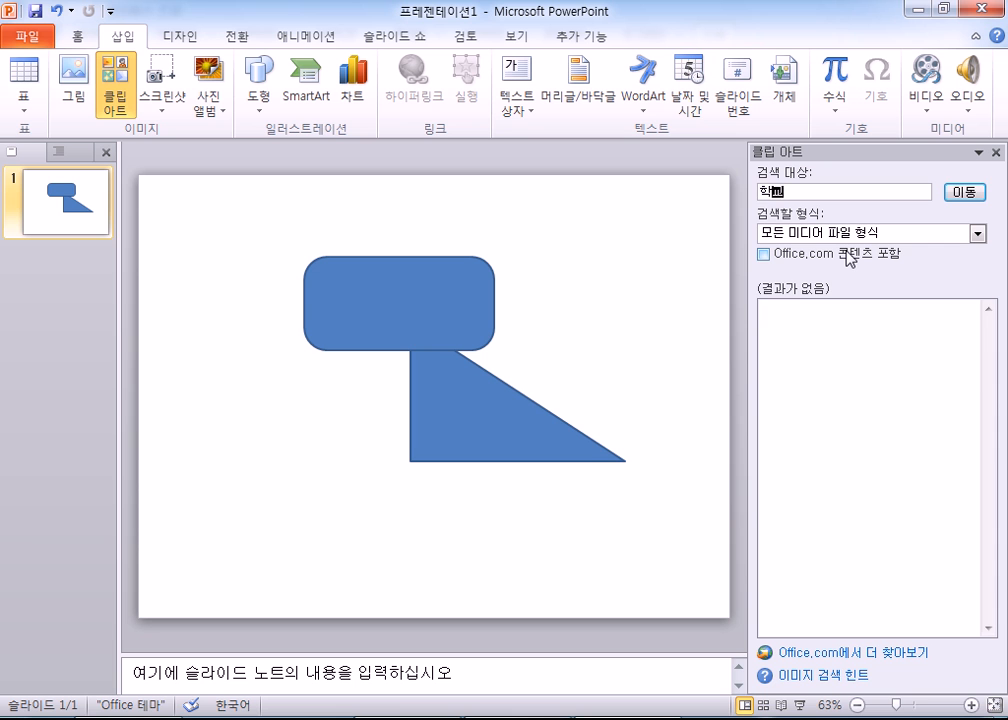
key("Return")
left_click(937, 484)
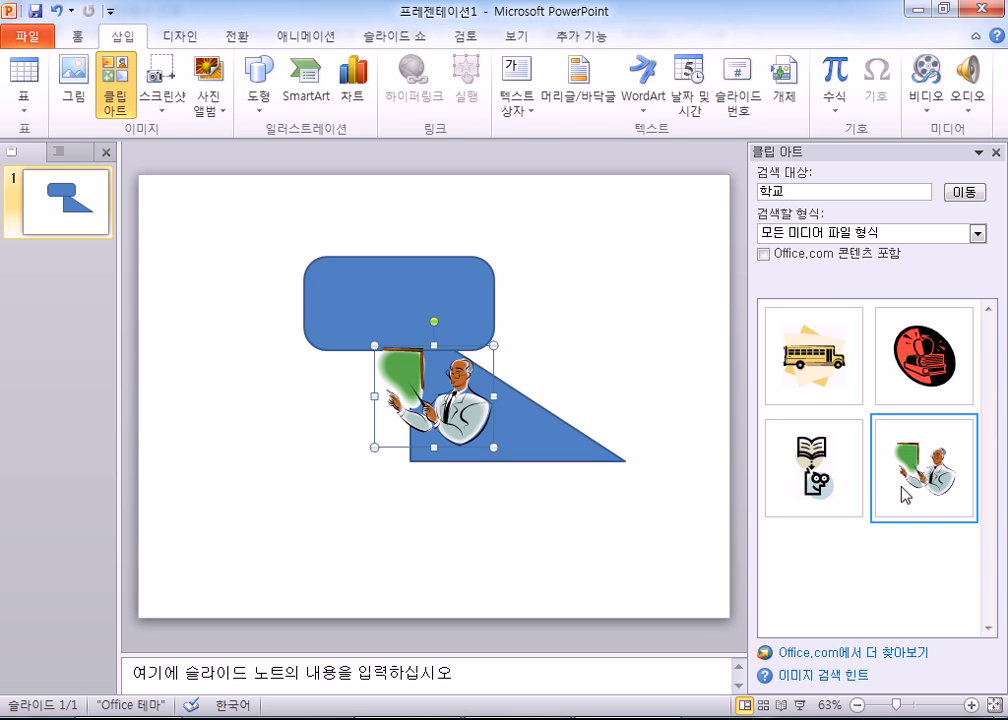
left_click_drag(387, 406, 565, 270)
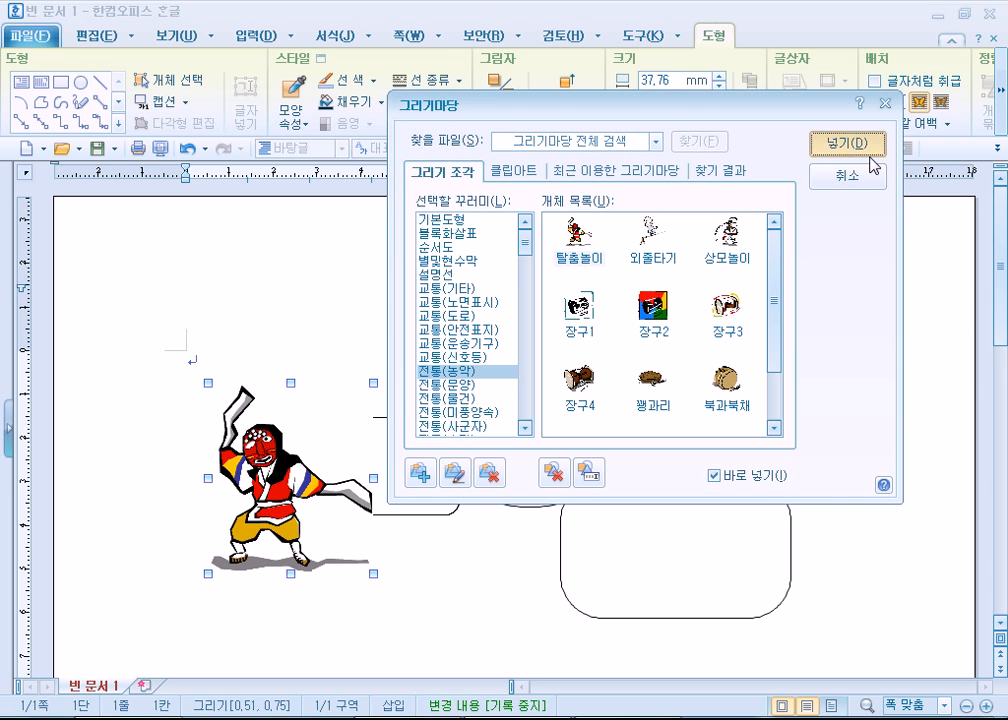
- Switch to Hangul, insert a second 탈춤놀이 drawing at the page's upper right corner, and close the drawing gallery
left_click(866, 146)
left_click(851, 197)
left_click(562, 315)
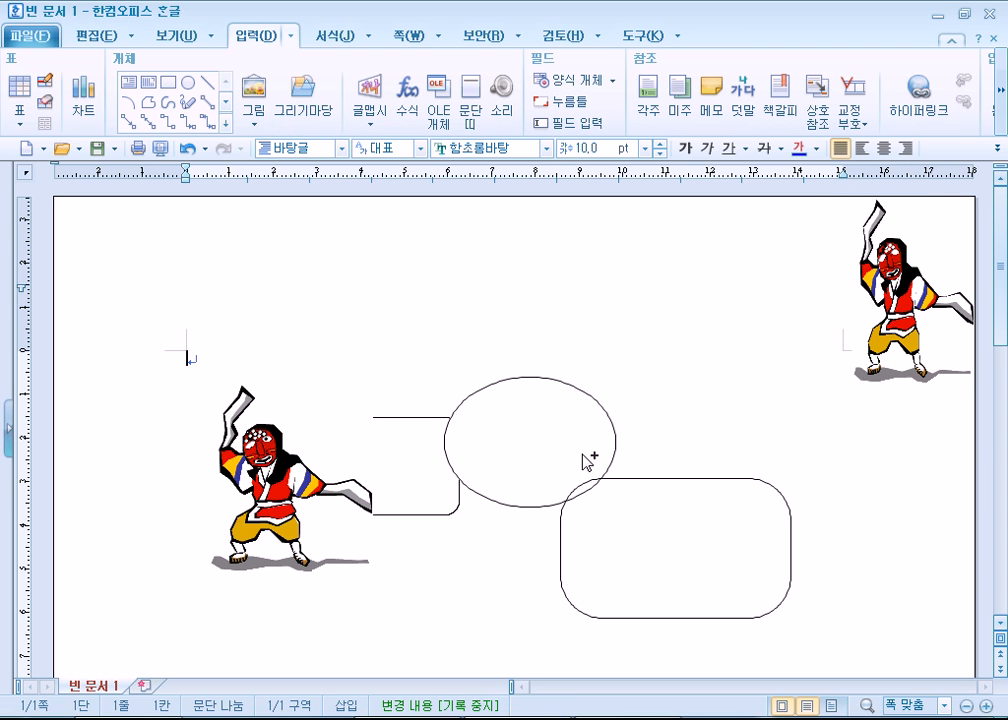
- Copy the teacher clip art from the PowerPoint slide and place it in the Hangul document below the shapes
left_click_drag(316, 361, 752, 497)
left_click_drag(783, 341, 489, 512)
left_click(700, 572)
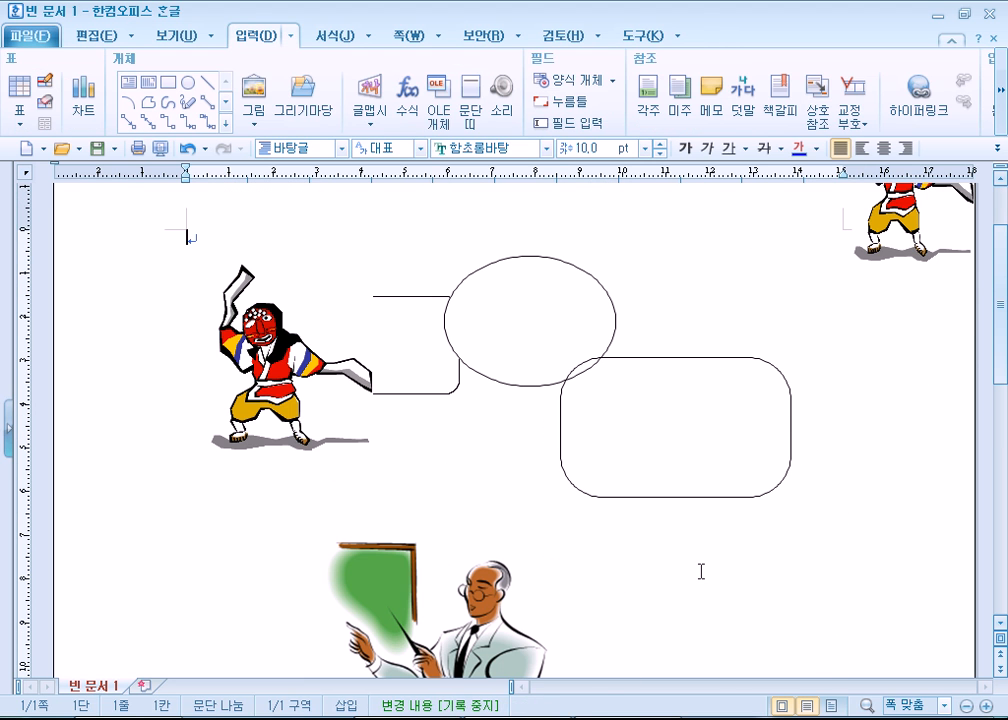
- Copy the left dancer drawing from Hangul onto the PowerPoint slide, and enlarge it to about 8.3 cm high by 7.2 cm wide
left_click(271, 370)
key("alt+Tab")
key("ctrl+v")
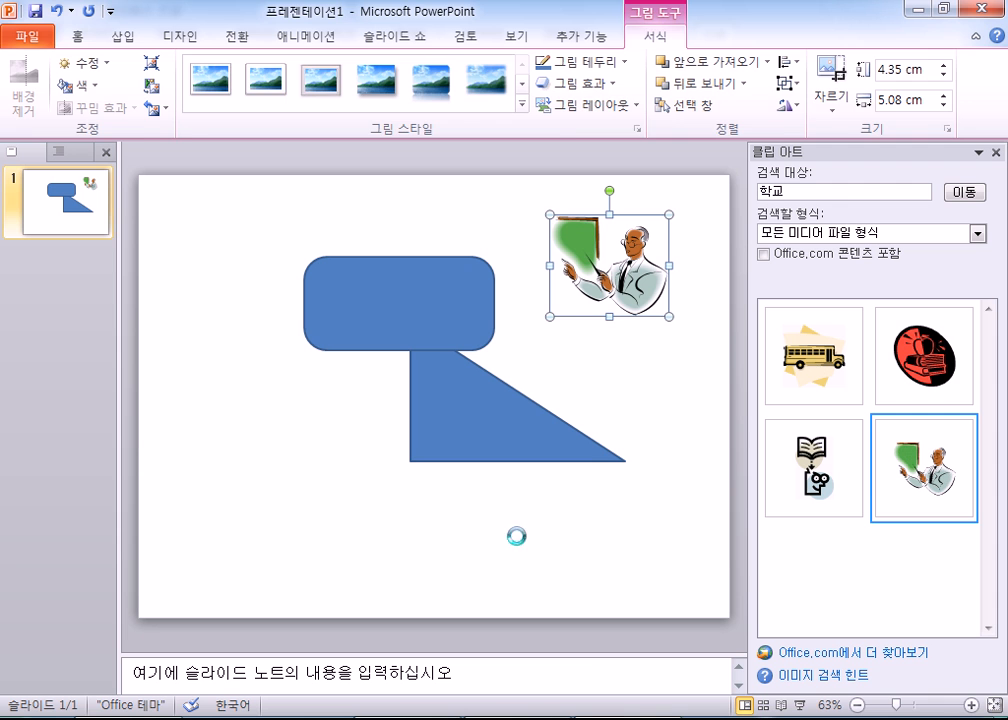
left_click_drag(260, 364, 333, 442)
left_click_drag(383, 484, 463, 576)
left_click_drag(431, 527, 412, 460)
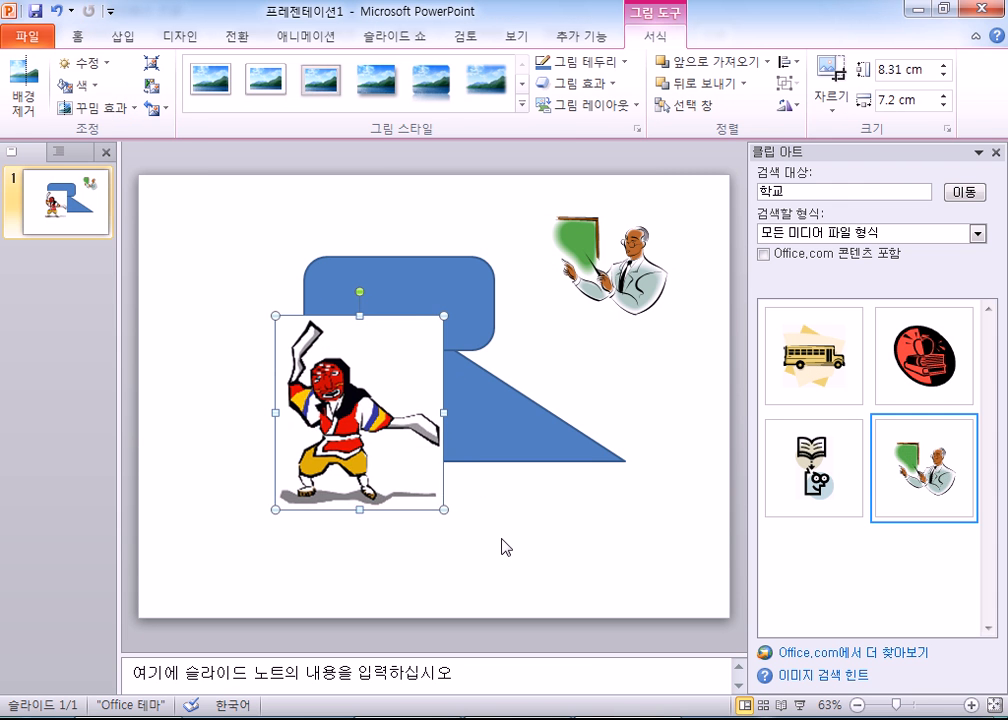
left_click(517, 550)
- Switch to Hangul, move the left dancer drawing slightly up and to the right, and select the teacher picture
key("alt+Tab")
left_click_drag(294, 349, 322, 332)
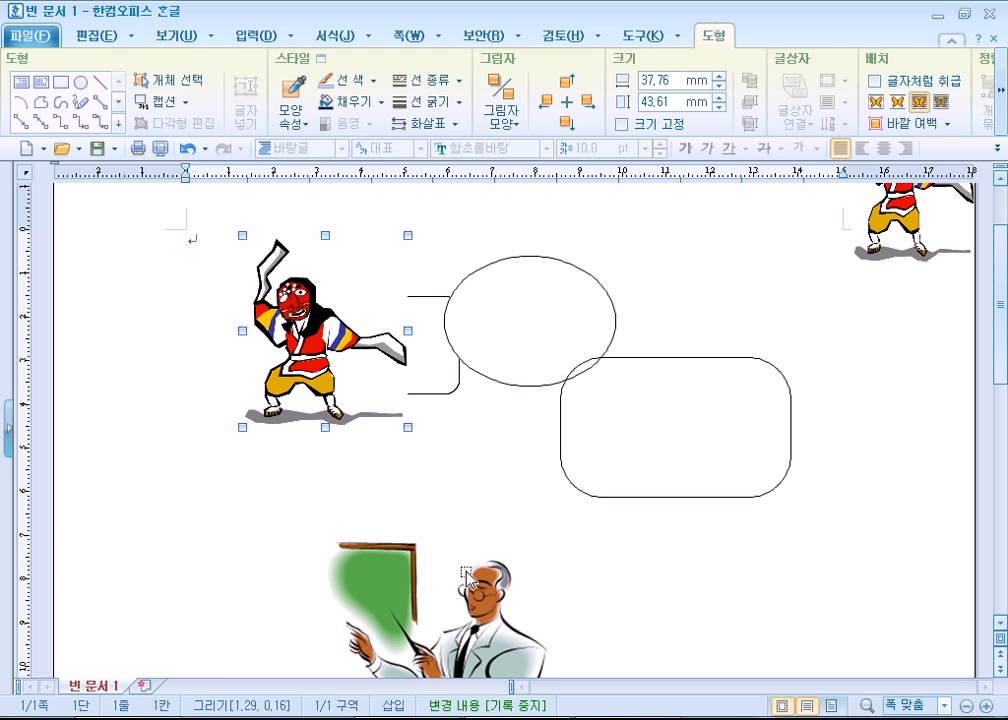
left_click(480, 584)
- Switch to PowerPoint, and move the dancer picture to the slide's lower edge and the teacher clip art over the blue shapes
key("alt+Tab")
left_click_drag(620, 265, 600, 532)
left_click_drag(398, 412, 440, 400)
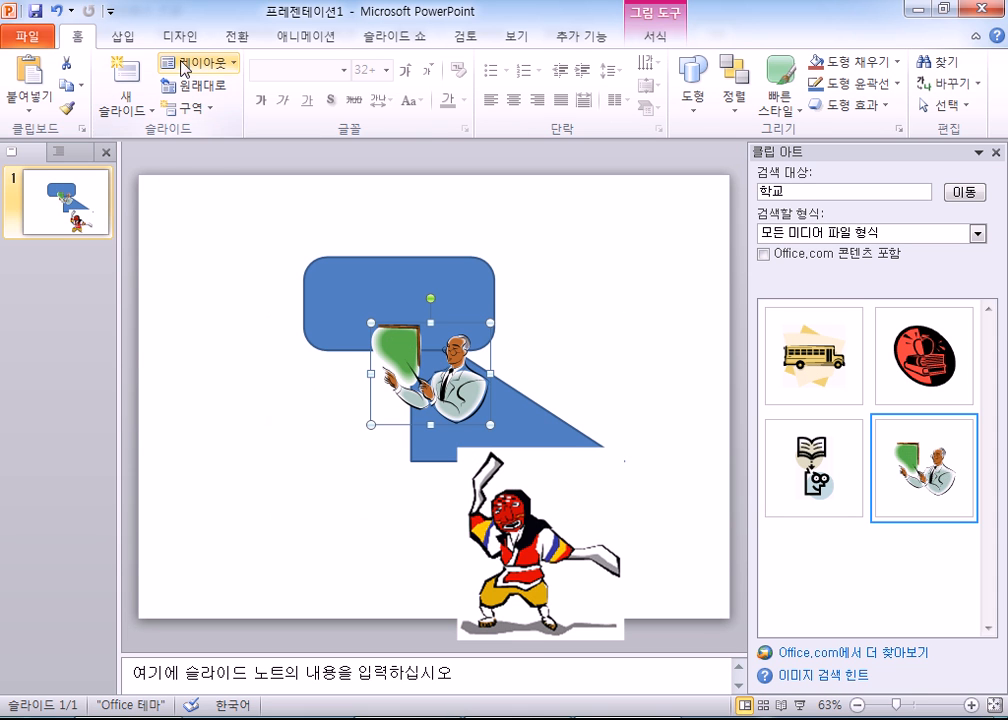
- Examine PowerPoint's clip art search and its dialog for inserting a picture from a file, and cancel without inserting anything
left_click(134, 40)
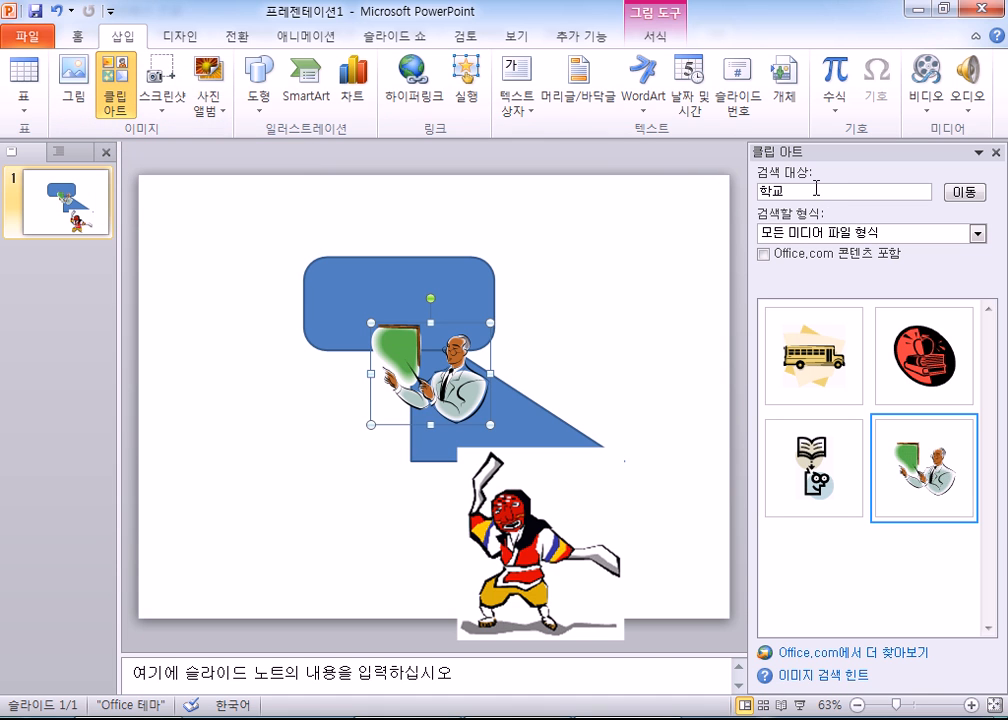
left_click_drag(792, 196, 736, 197)
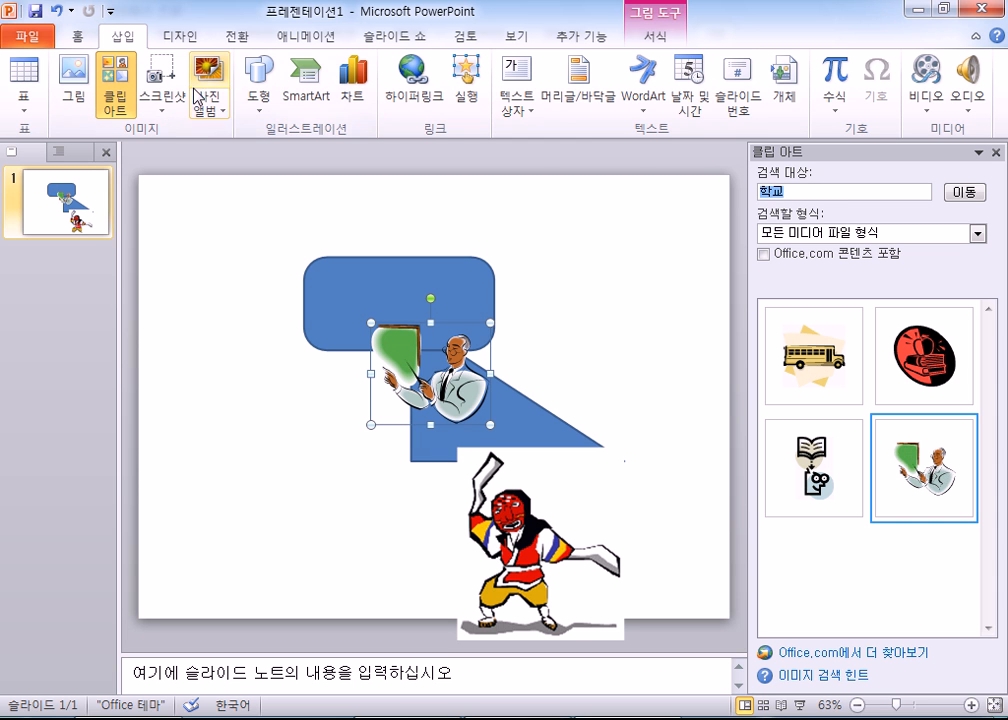
left_click(85, 85)
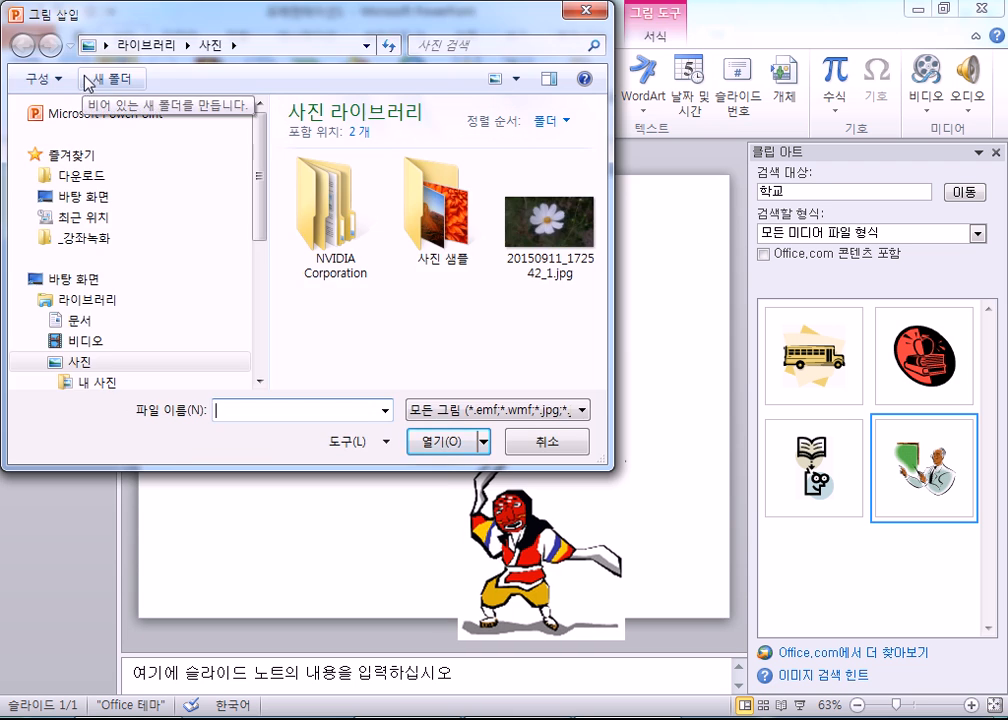
key("Escape")
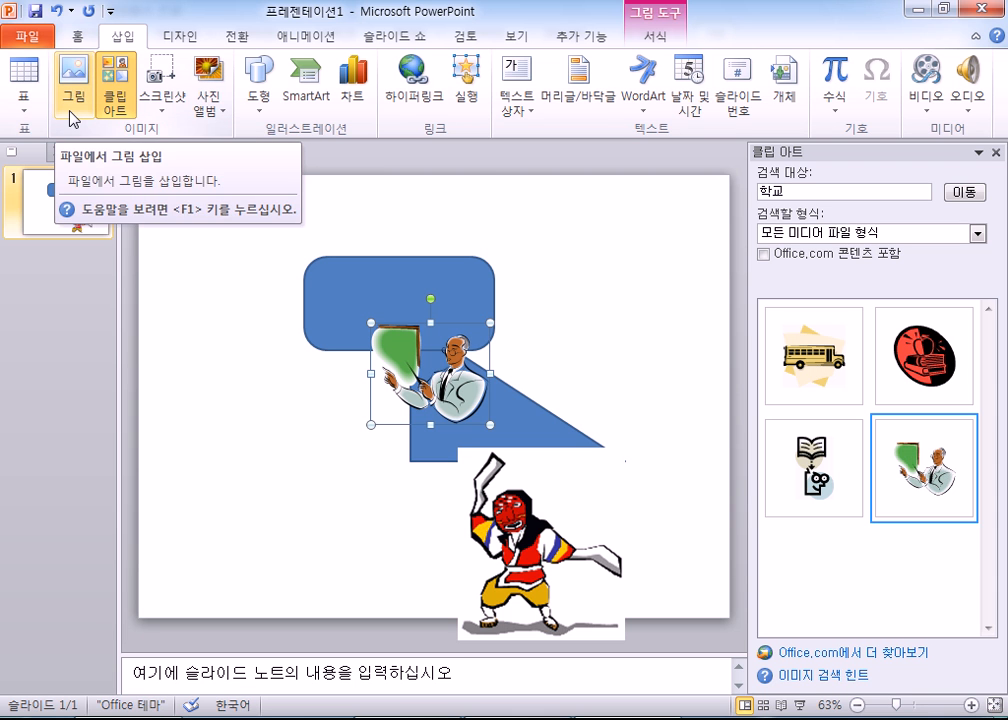
- Close PowerPoint without saving, and delete the teacher picture and both dancer drawings from the Hangul document
left_click(981, 11)
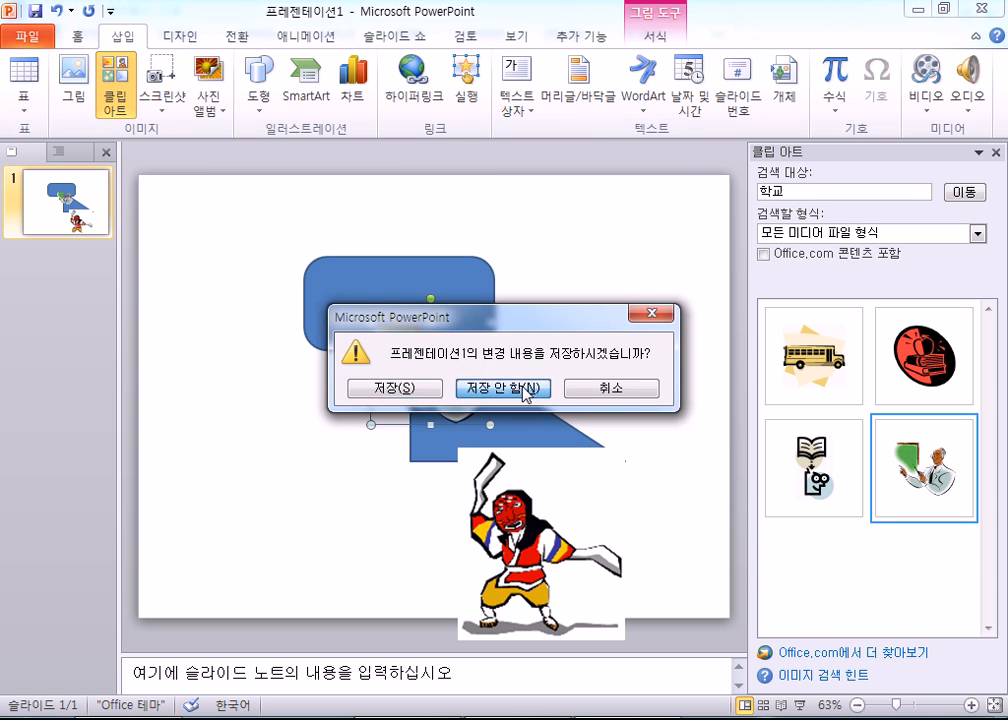
left_click(522, 390)
left_click_drag(527, 447, 844, 460)
left_click(440, 615)
key("Delete")
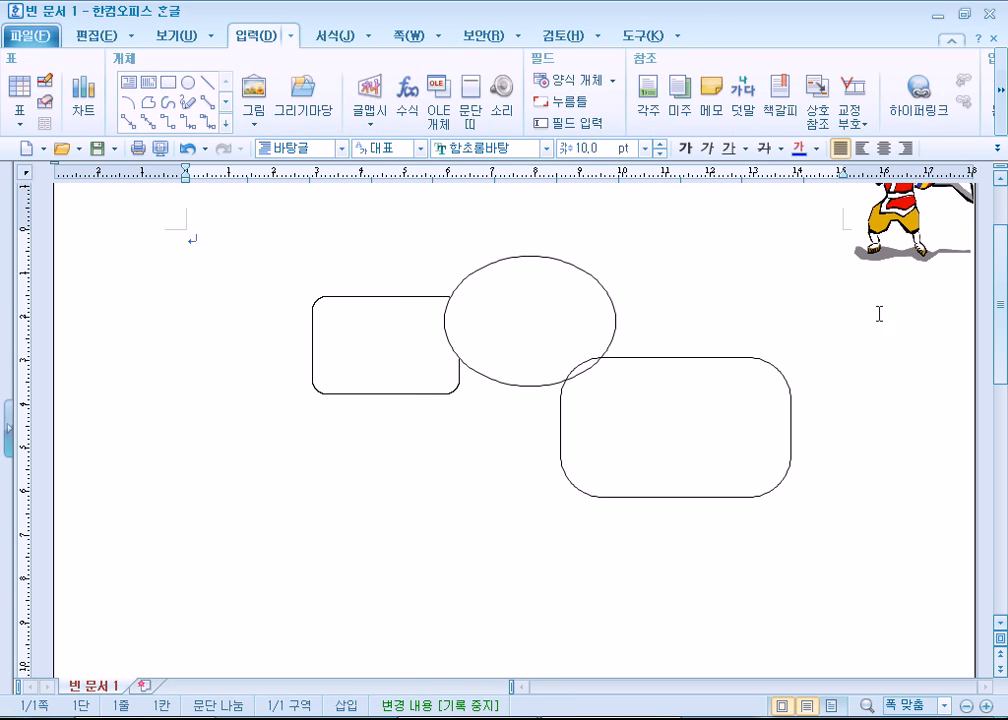
left_click(886, 237)
key("Delete")
- Move the left rounded rectangle and the ellipse to the left and slightly down
left_click(433, 371)
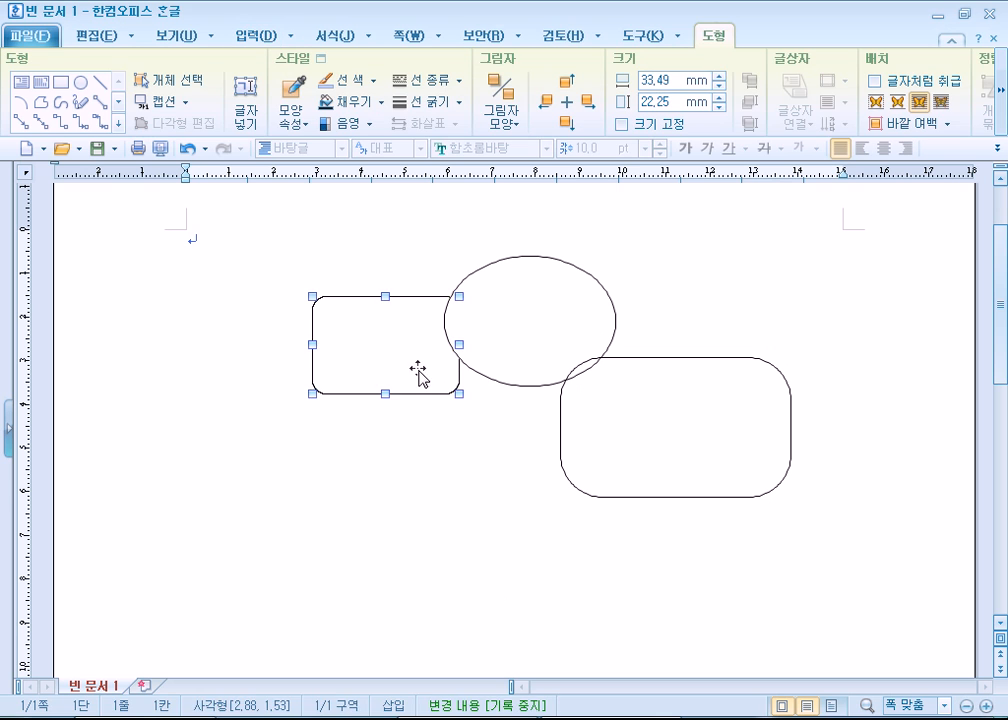
left_click_drag(416, 371, 360, 384)
left_click_drag(505, 385, 420, 424)
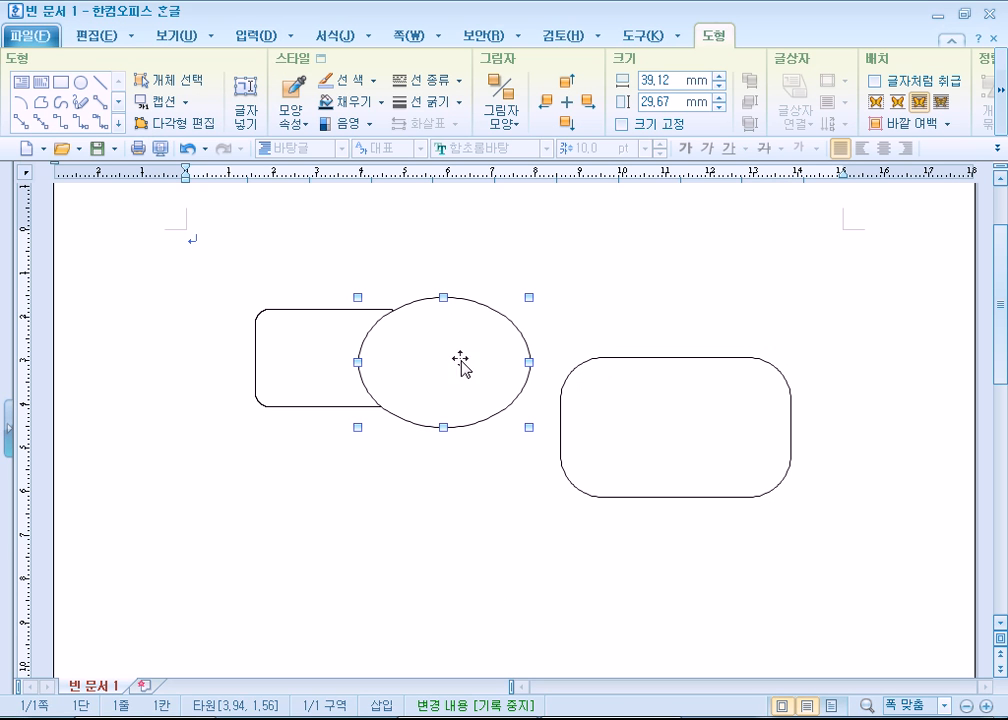
- Delete the ellipse and both rounded rectangles from the page
key("Delete")
left_click(563, 468)
key("Delete")
left_click(378, 407)
key("Delete")
- Draw a long horizontal rectangle about 120 by 13 mm near the top of the page, and leave it deselected
left_click(168, 82)
left_click_drag(263, 288, 792, 347)
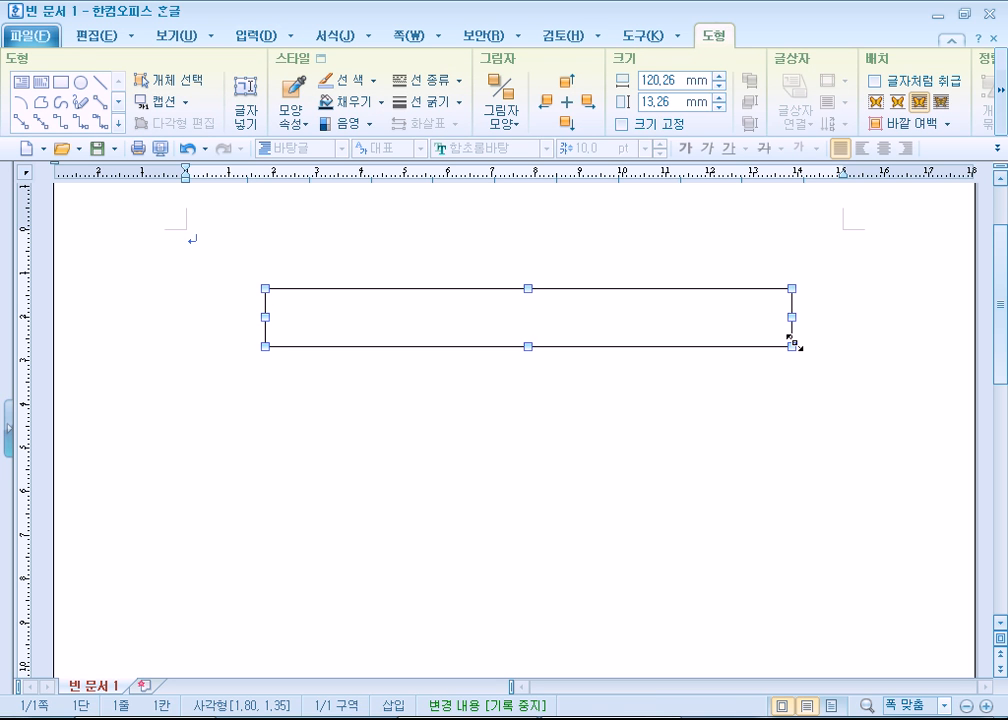
left_click(353, 470)
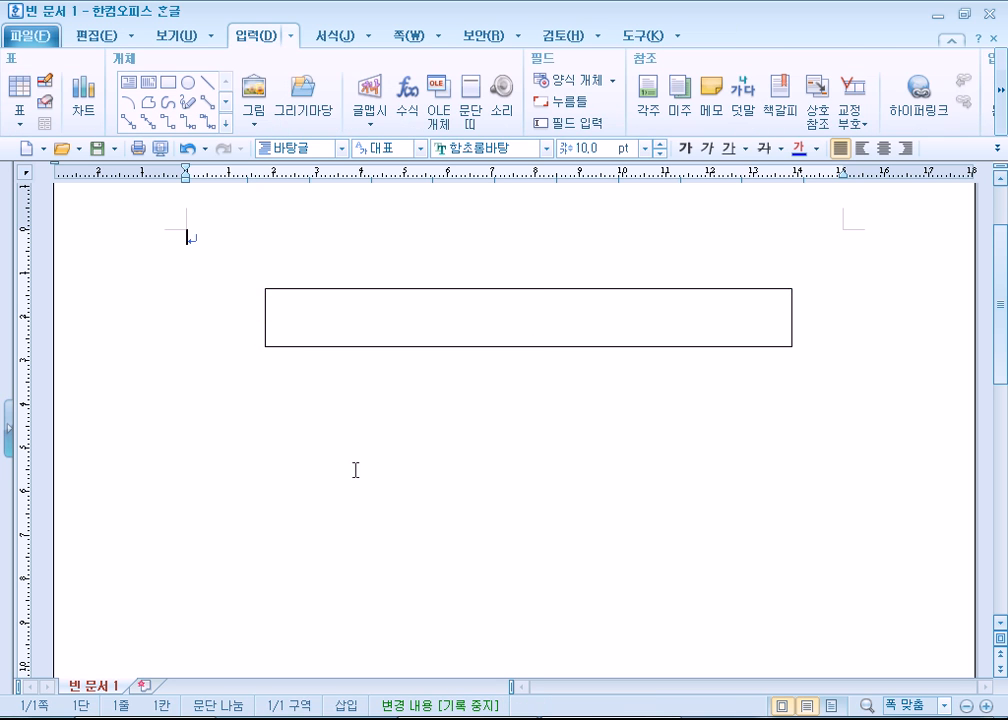
- Draw a square about 38 mm wide below the long rectangle, and move it toward the page's right side
left_click(168, 82)
left_click_drag(308, 403, 474, 520)
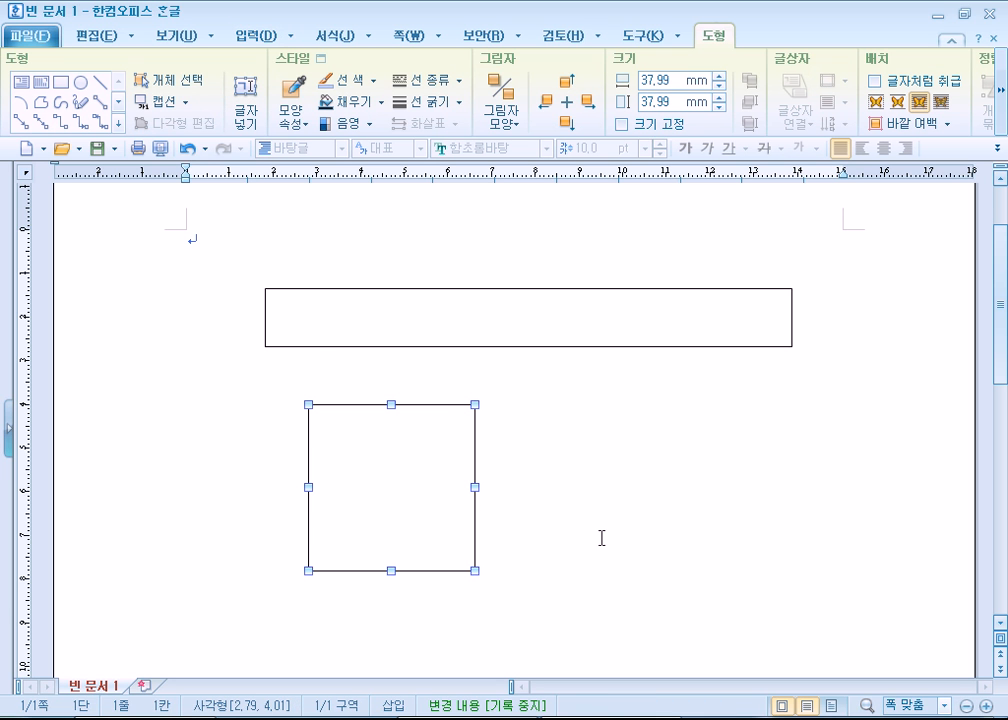
left_click_drag(383, 515, 784, 480)
- Draw an ellipse below the long rectangle, and move it to the right side of the page
left_click(80, 82)
left_click_drag(336, 402, 361, 512)
left_click_drag(440, 546, 457, 498)
left_click_drag(352, 452, 760, 544)
- Draw a large rectangle about 80 by 53 mm below the long rectangle, and move it to the right over the square
left_click(61, 83)
left_click_drag(263, 371, 590, 574)
left_click_drag(400, 443, 691, 536)
- Draw a square about 47 mm wide outward from its center beneath the long rectangle's left end, and move it to the right
left_click(61, 82)
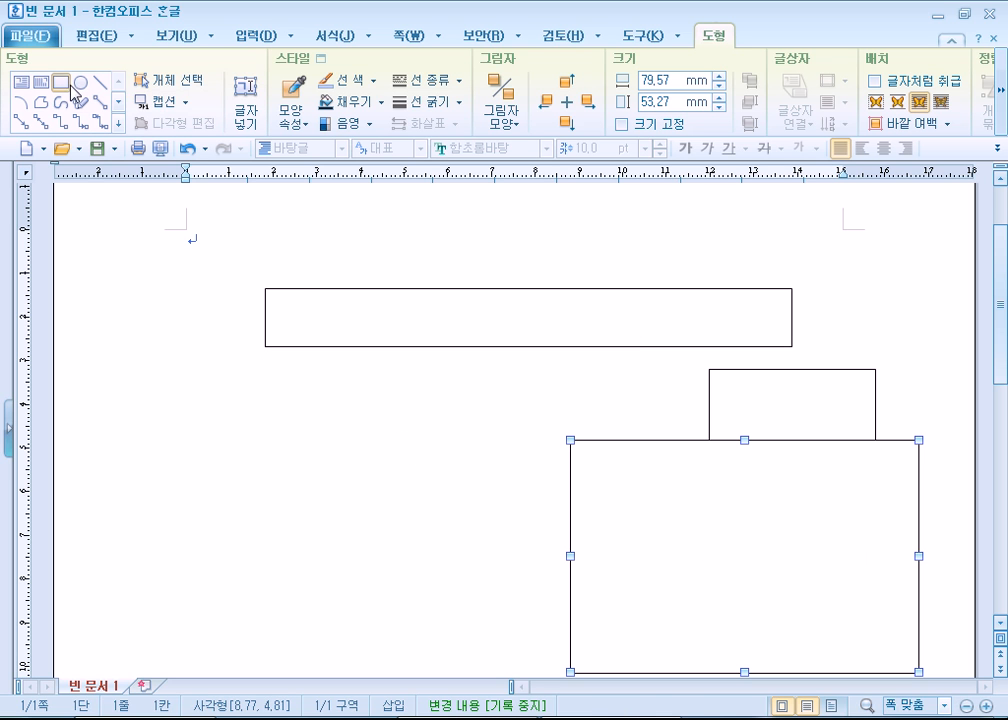
mouse_move(367, 447)
left_mouse_down()
mouse_move(464, 518)
mouse_move(481, 558)
mouse_move(513, 590)
mouse_move(500, 592)
mouse_move(445, 516)
mouse_move(374, 460)
mouse_move(371, 442)
left_mouse_up()
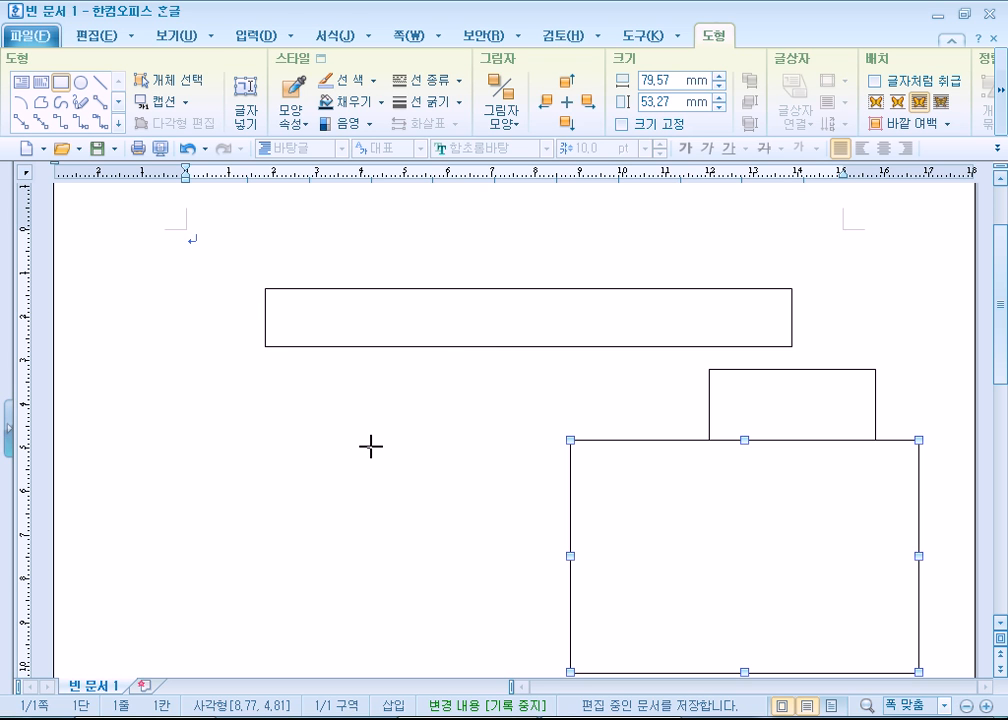
mouse_move(371, 447)
left_mouse_down()
mouse_move(421, 491)
mouse_move(481, 513)
mouse_move(489, 547)
mouse_move(477, 556)
mouse_move(367, 451)
left_mouse_up()
left_click_drag(417, 494, 469, 544)
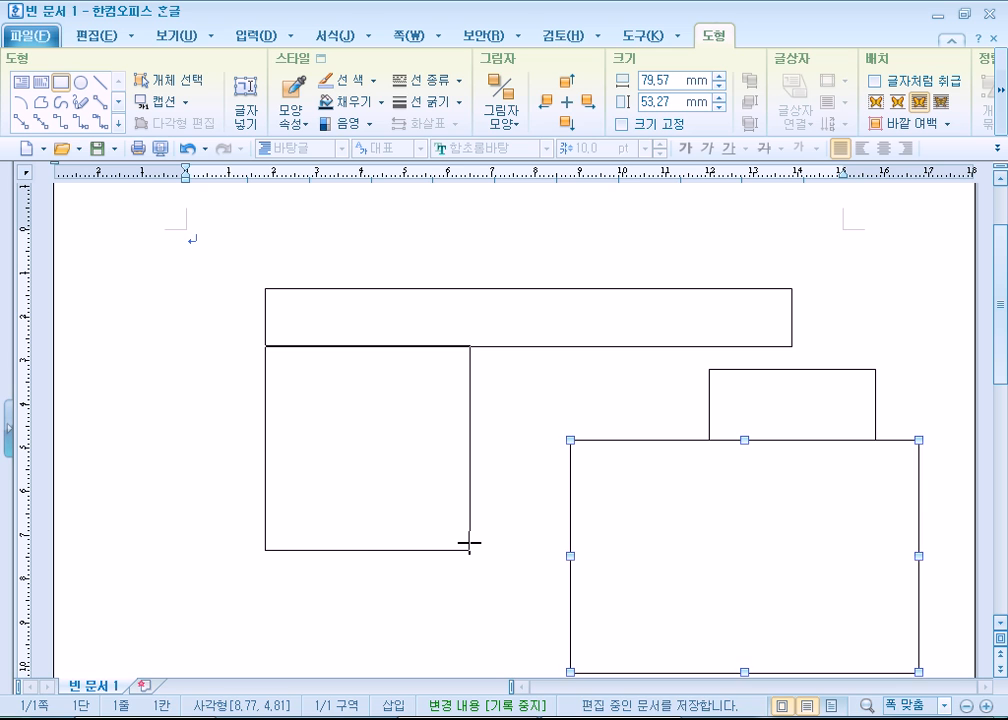
left_click_drag(469, 544, 469, 546)
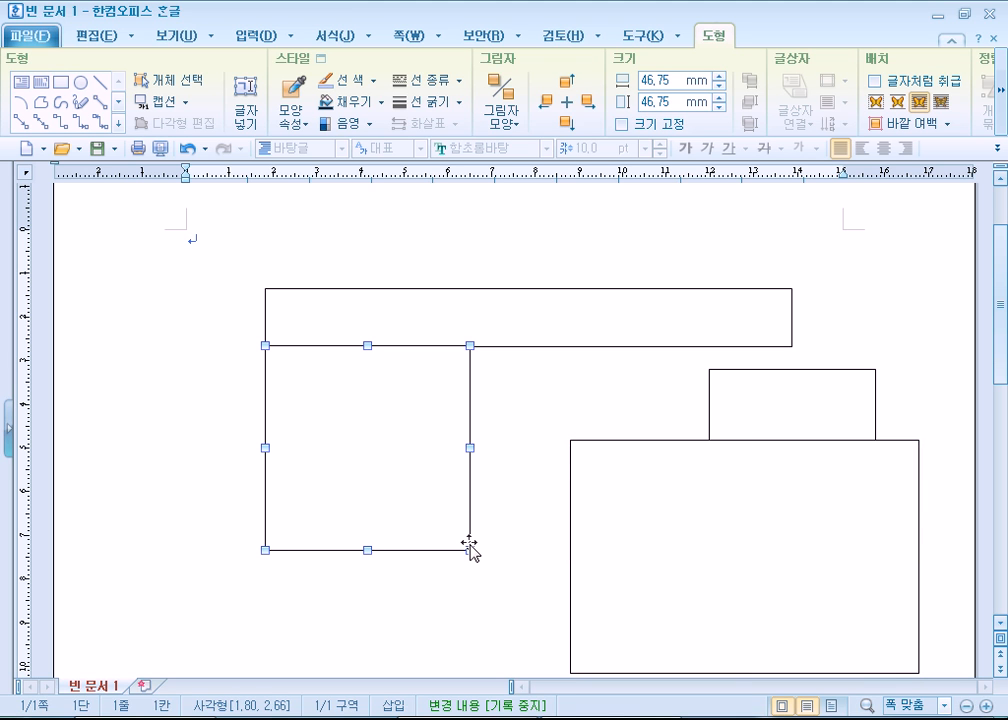
left_click_drag(469, 546, 805, 617)
- Undo the shapes drawn and moved below the long rectangle
key("ctrl+z")
key("ctrl+z")
key("ctrl+z")
key("ctrl+z")
key("ctrl+z")
key("ctrl+z")
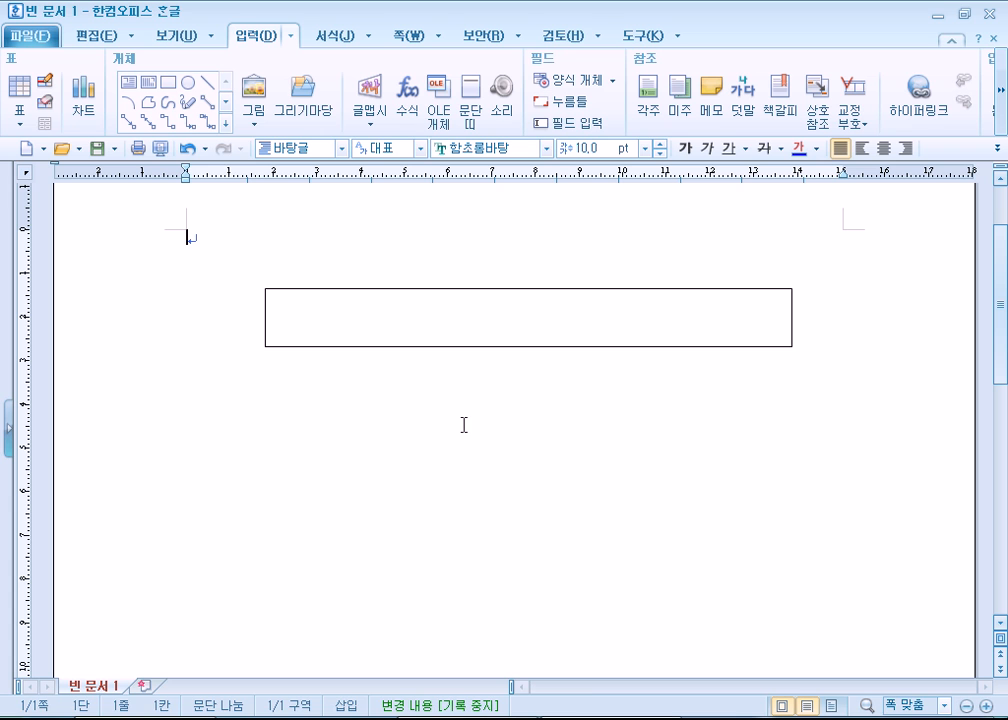
- Draw a second long horizontal rectangle about 119 by 13 mm below the first one
left_click(168, 82)
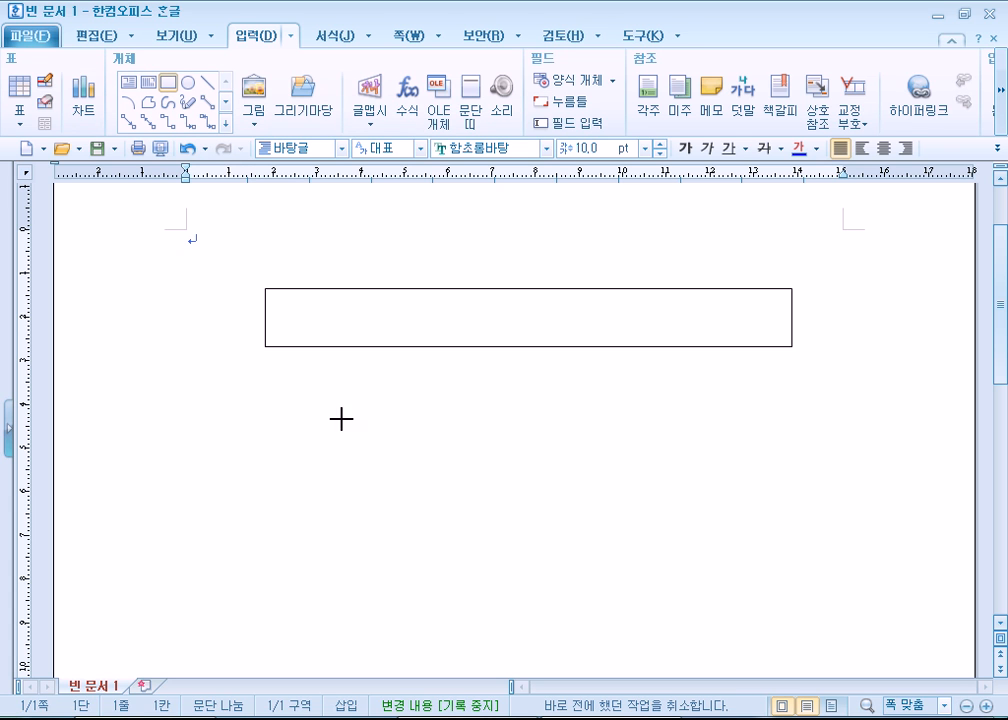
left_click_drag(280, 392, 801, 447)
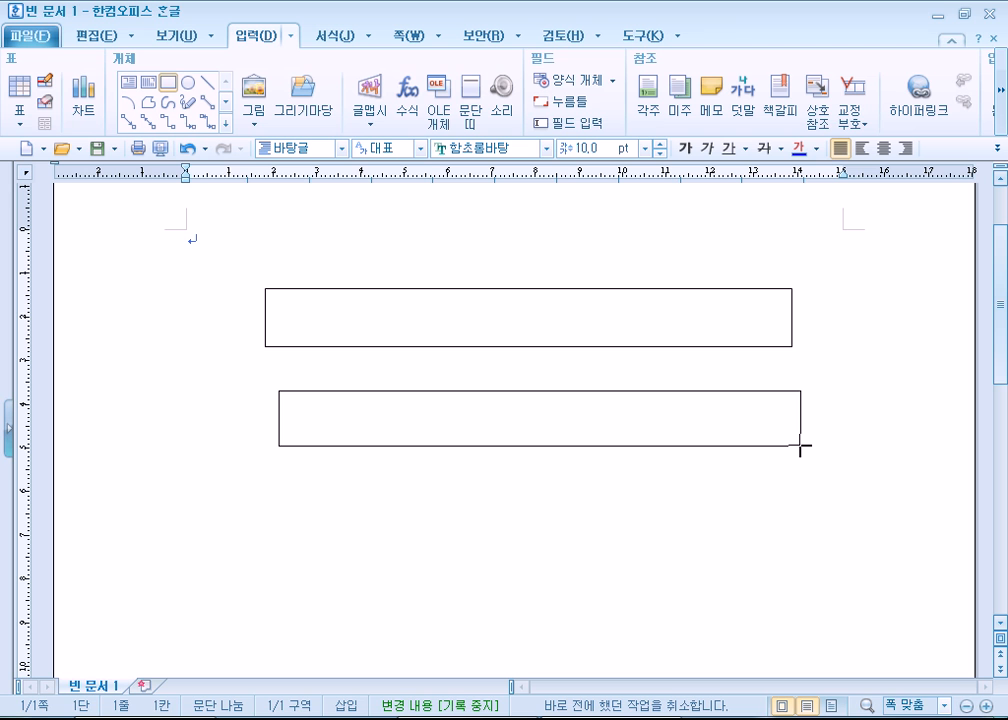
left_click_drag(801, 447, 801, 447)
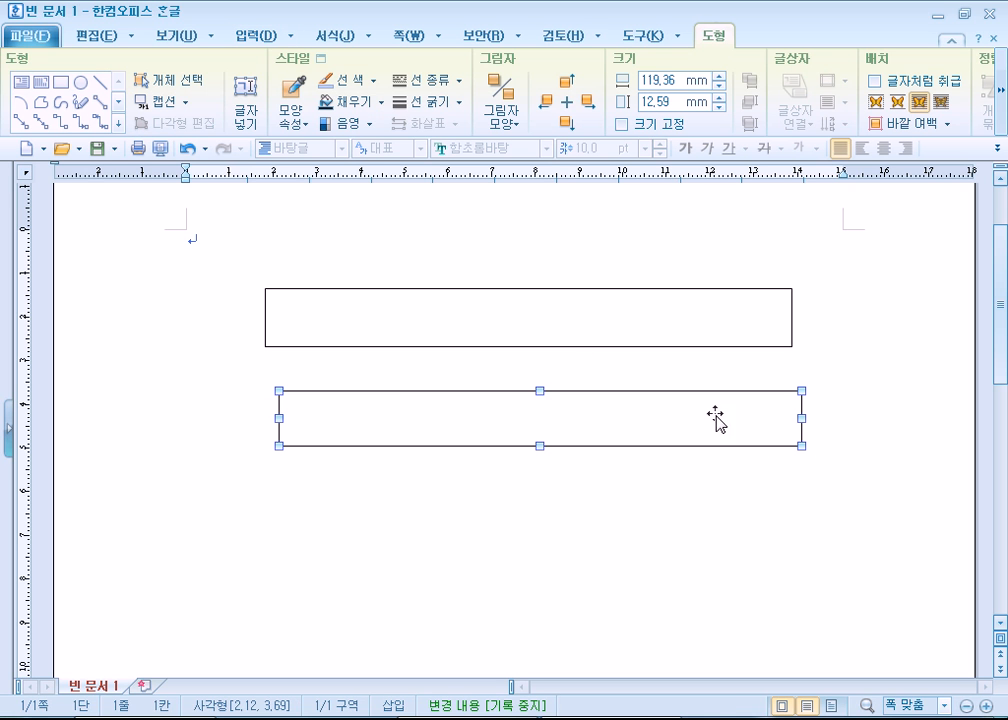
- Draw a rectangle about 24 by 33 mm under the left end of the second long rectangle, and delete it
left_click(62, 84)
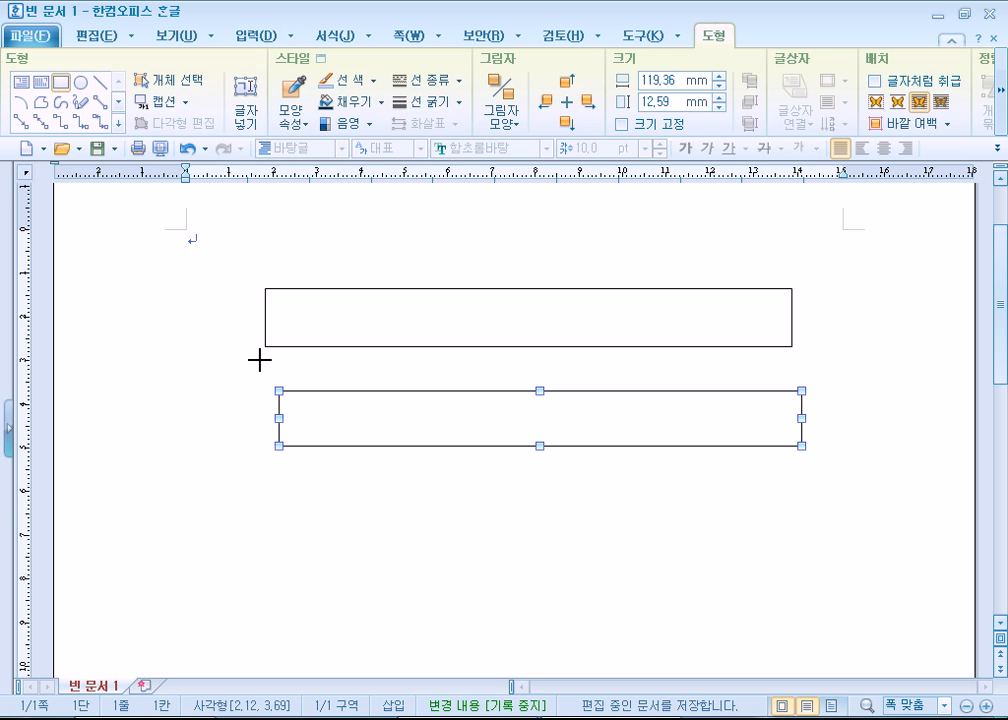
left_click_drag(294, 389, 355, 565)
left_click(409, 574)
left_click(330, 558)
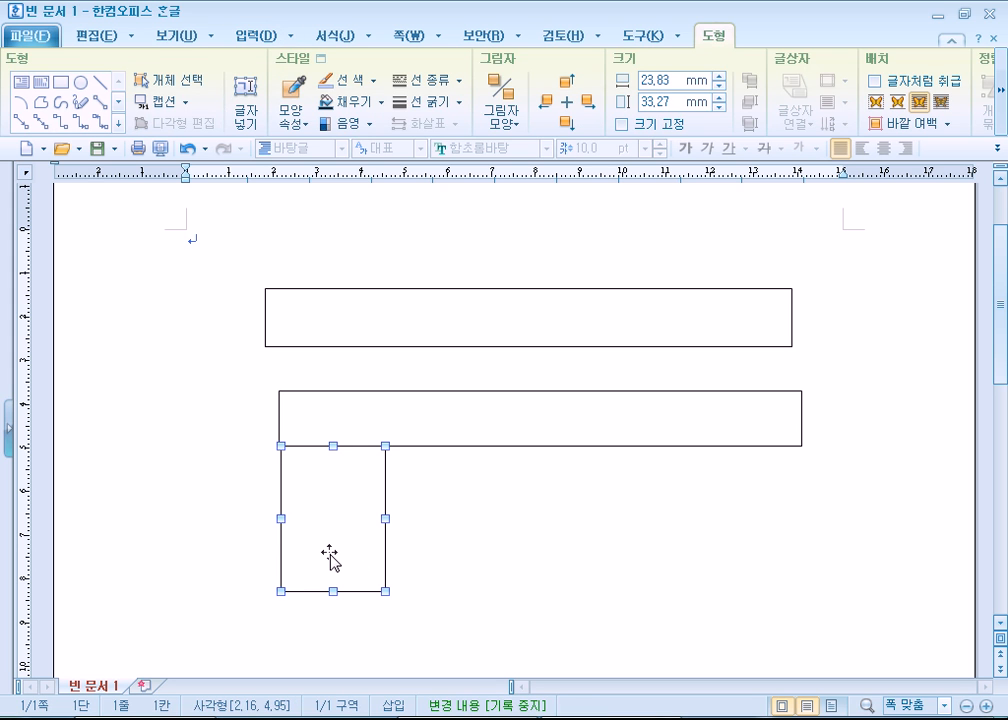
key("Delete")
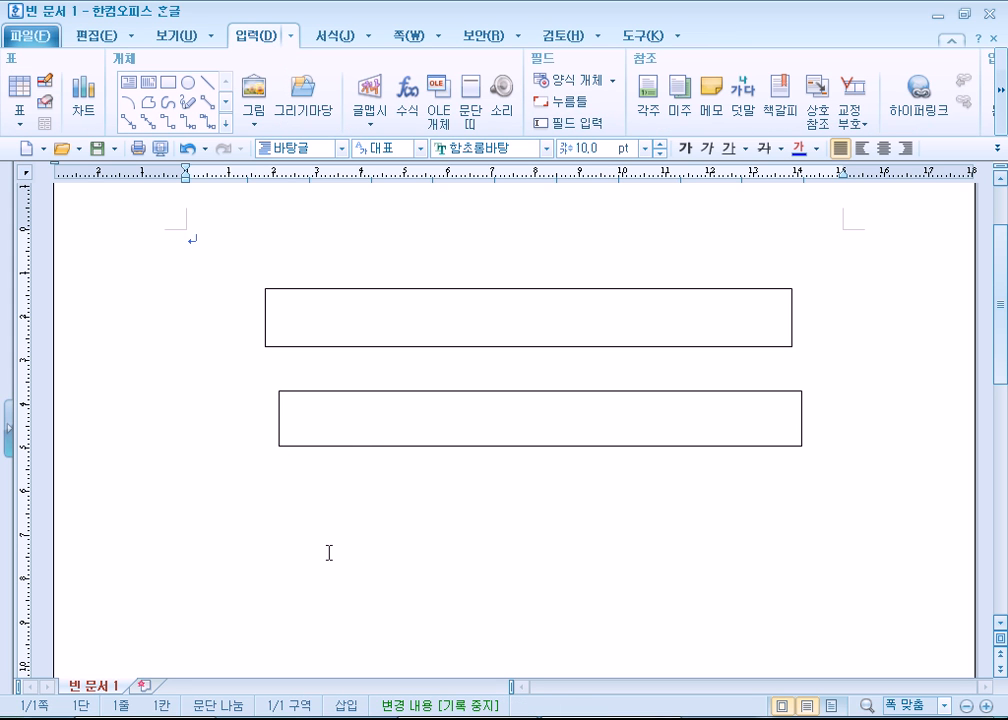
- Place a circle of 30 mm diameter below the two long rectangles, and delete it
left_click(188, 82)
left_click(366, 527)
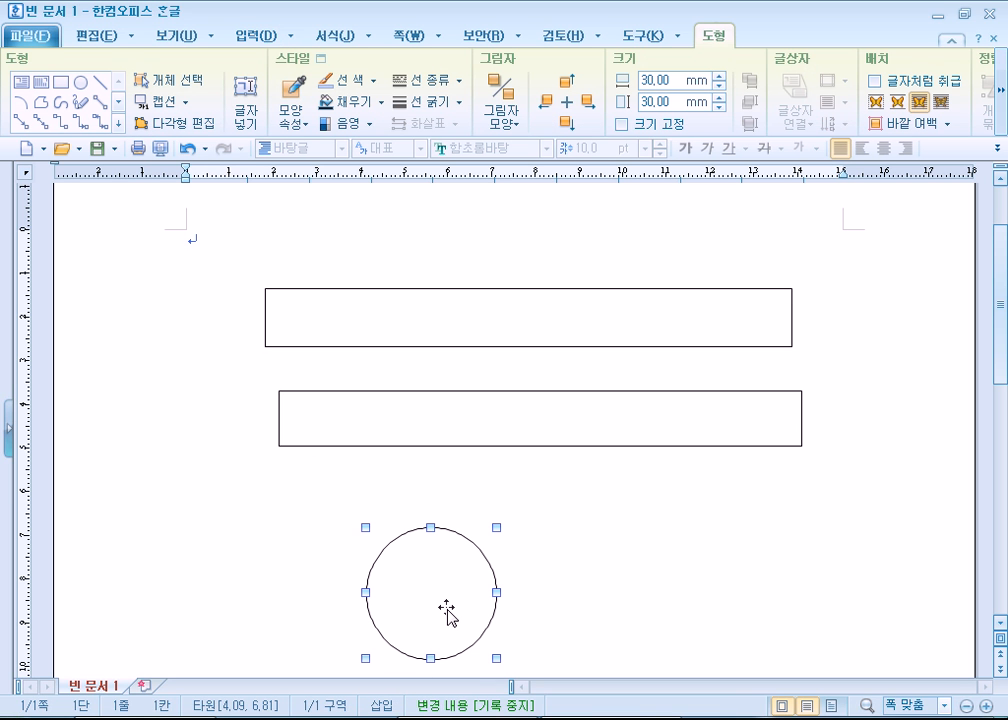
key("Delete")
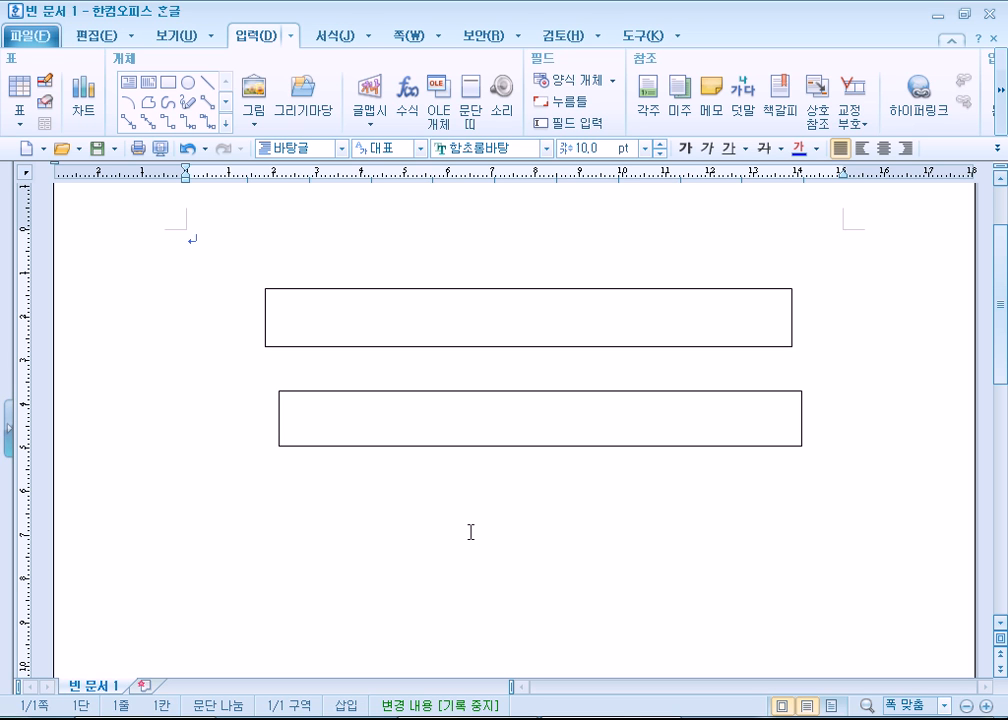
- Open the drawing gallery of additional shapes and choose the octagon (팔각형) from the 기본도형 set for insertion
left_click(227, 125)
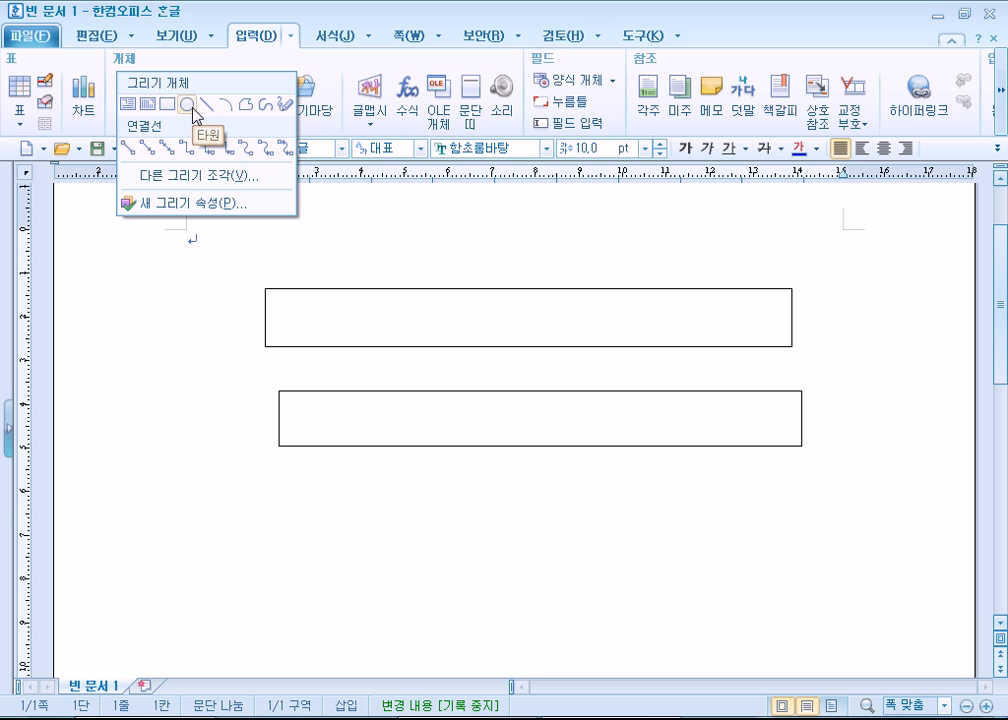
left_click(184, 178)
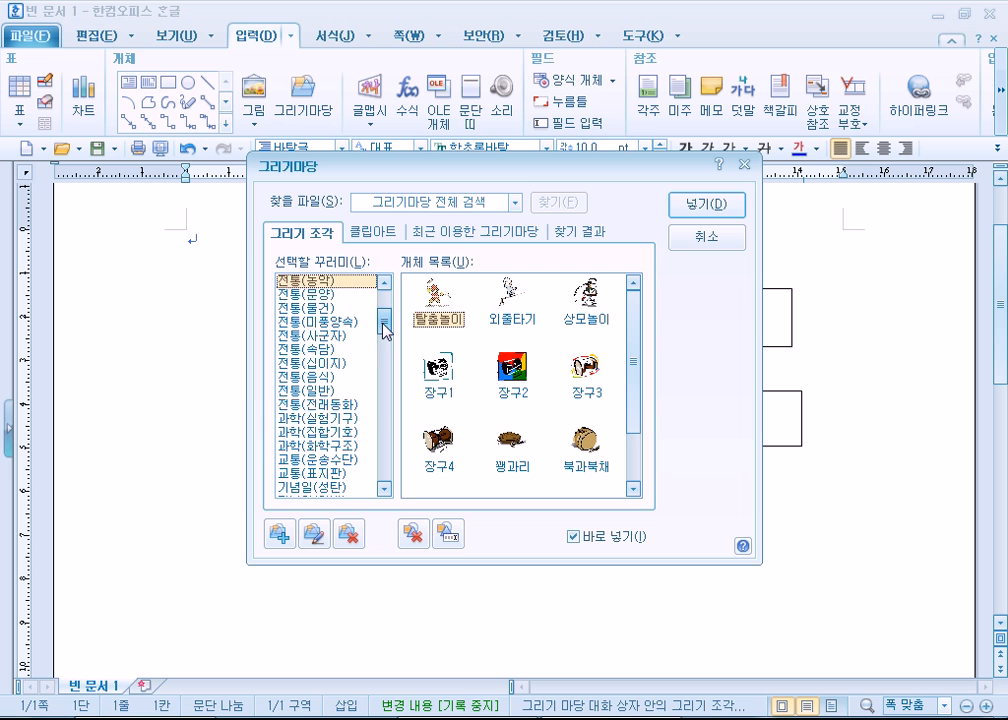
left_click_drag(385, 326, 385, 308)
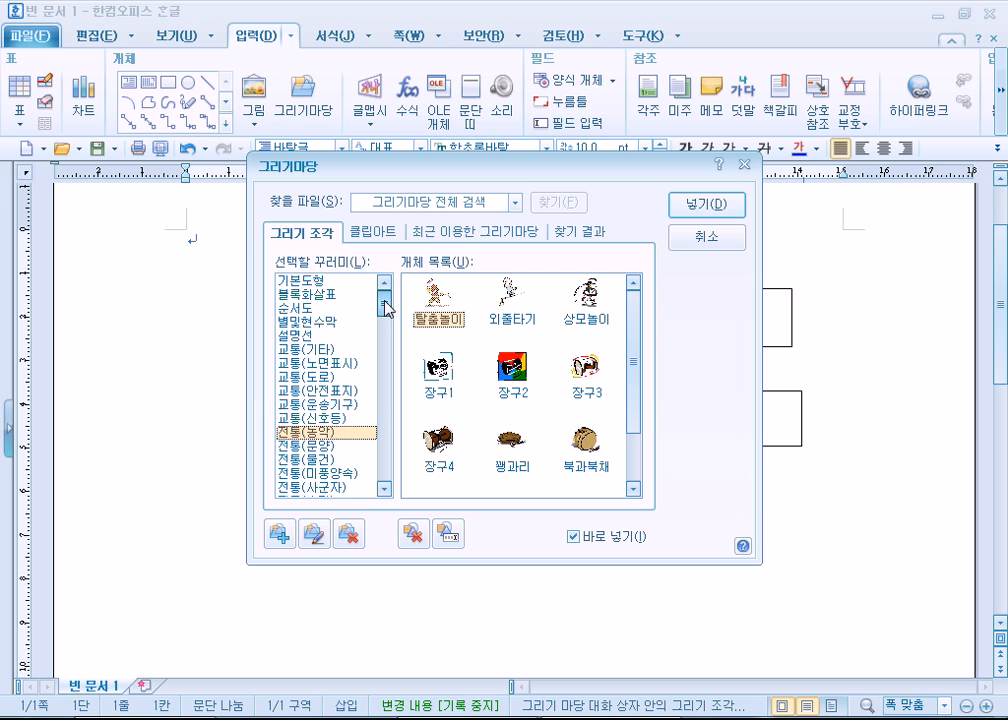
left_click(302, 283)
left_click(590, 372)
left_click(710, 206)
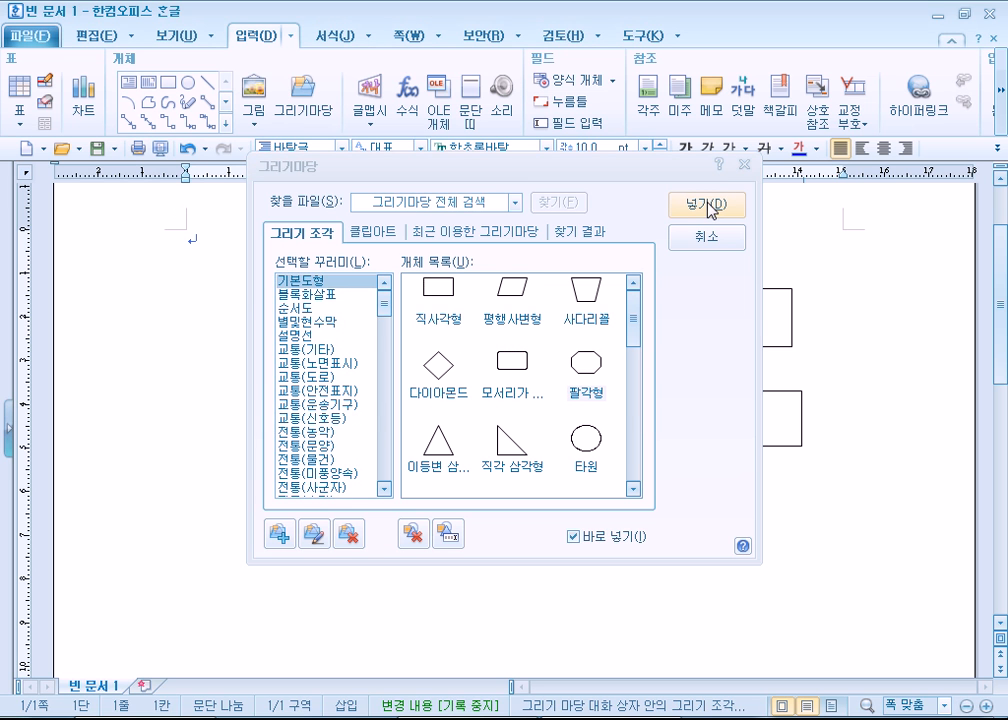
- Move the drawing gallery aside and switch its direct insertion option (바로 넣기) off and back on
left_click_drag(504, 166, 734, 18)
left_click(818, 243)
left_click(806, 388)
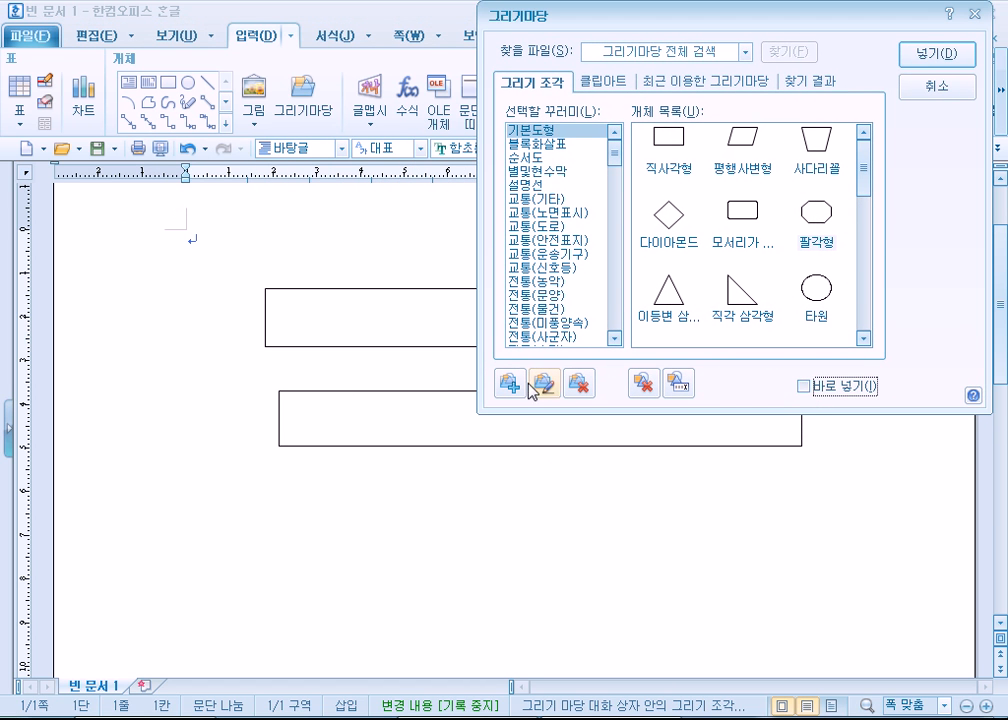
left_click(806, 388)
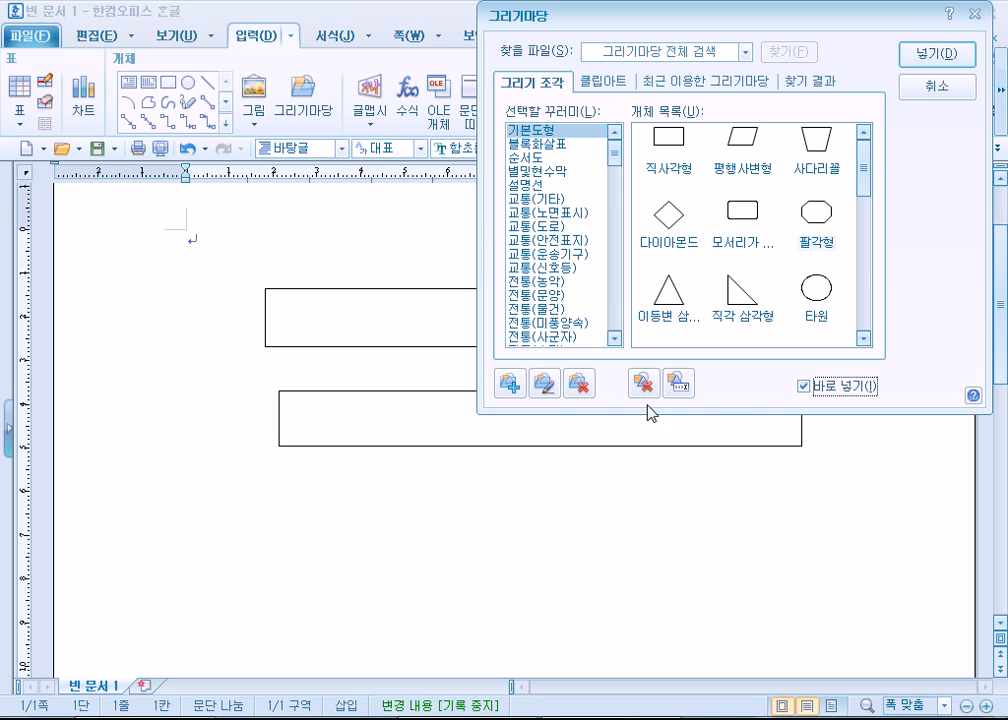
- Draw an octagon (팔각형) below the second long rectangle and stretch it to about 116 by 13 mm
left_click(820, 225)
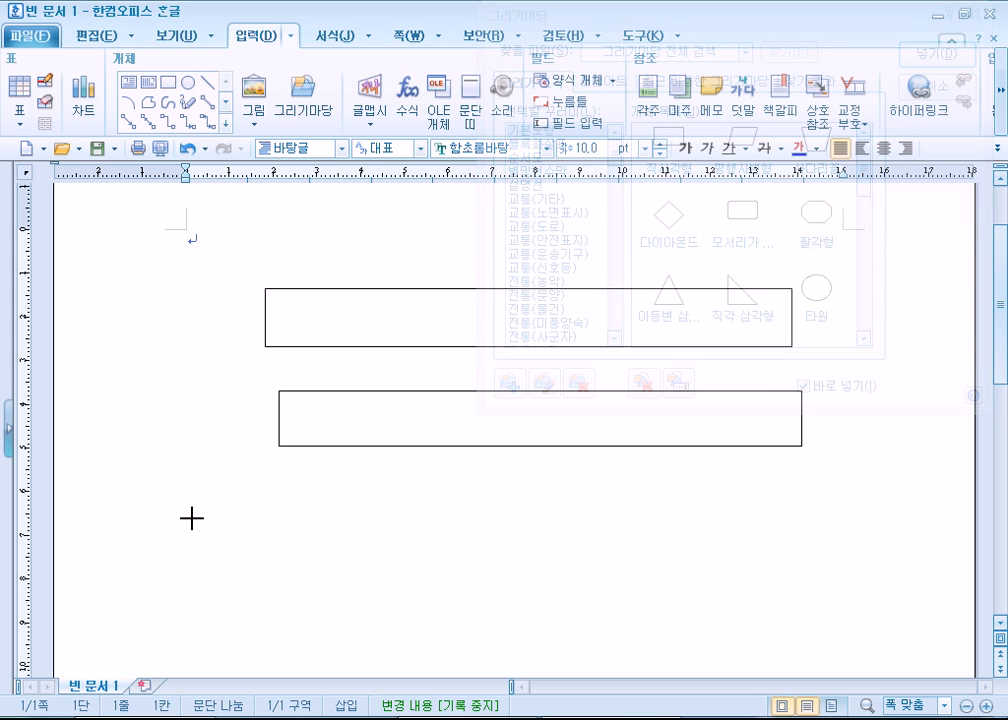
left_click_drag(193, 518, 398, 637)
left_click_drag(318, 583, 412, 528)
left_click_drag(601, 545, 793, 540)
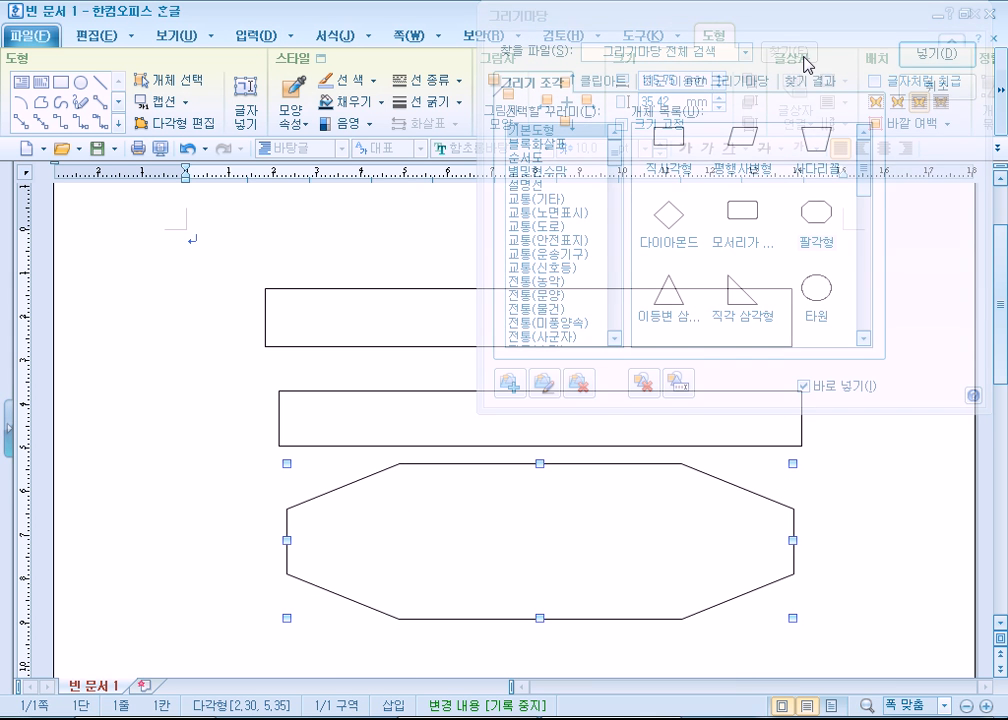
mouse_move(790, 25)
left_mouse_down()
mouse_move(727, 38)
mouse_move(795, 27)
left_mouse_up()
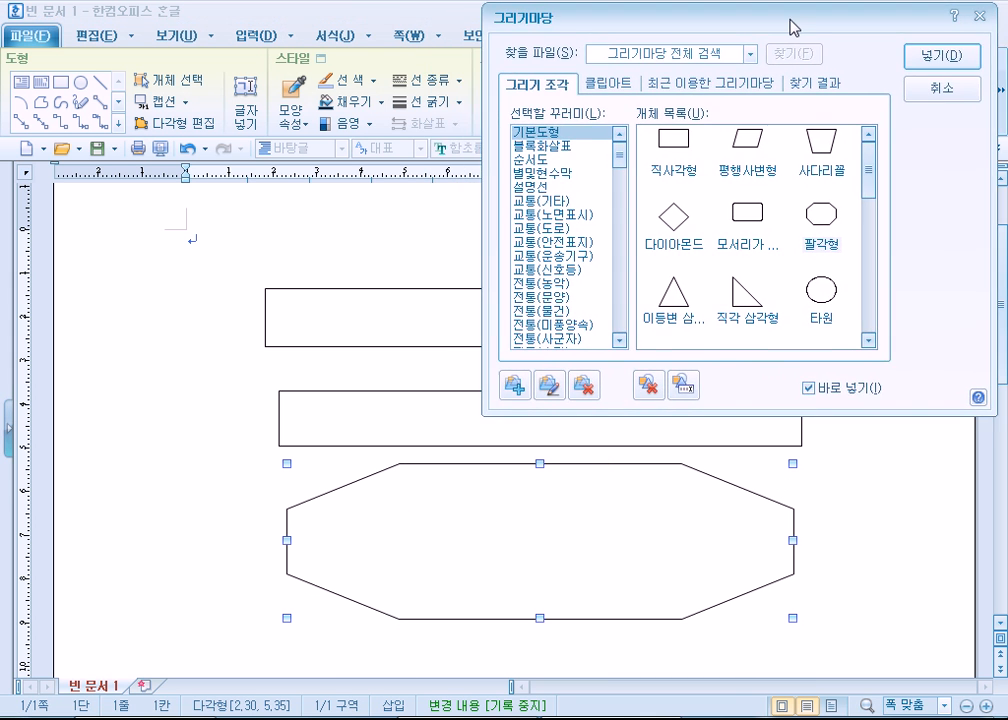
left_click_drag(540, 618, 550, 521)
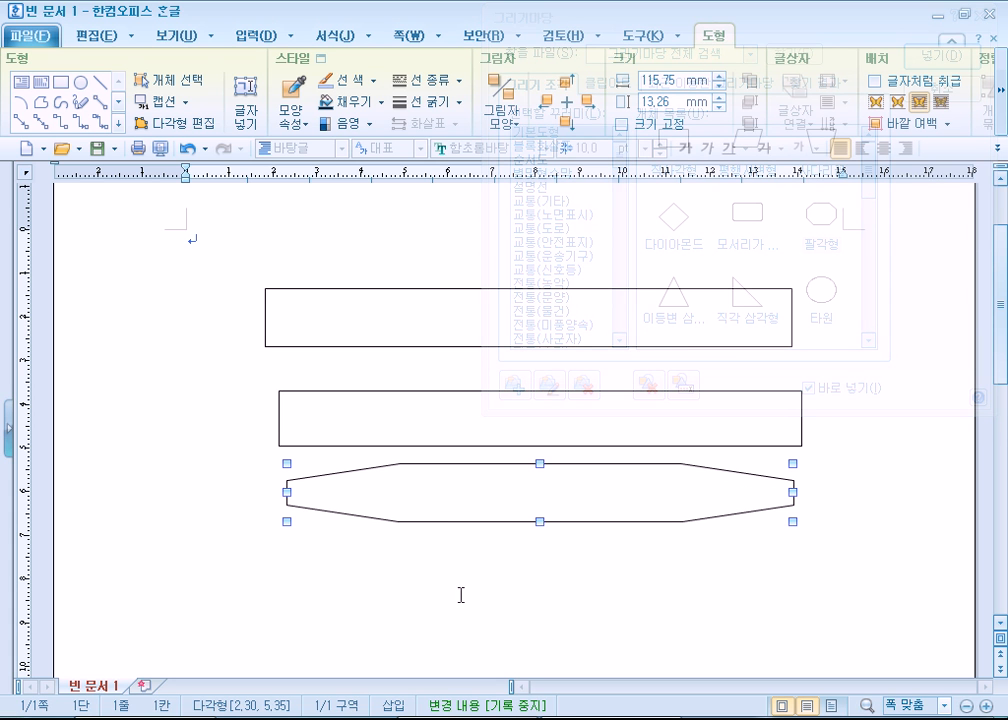
- Review the octagon's line, fill, margin and caption, shadow and basic object properties without changing them
double_click(448, 500)
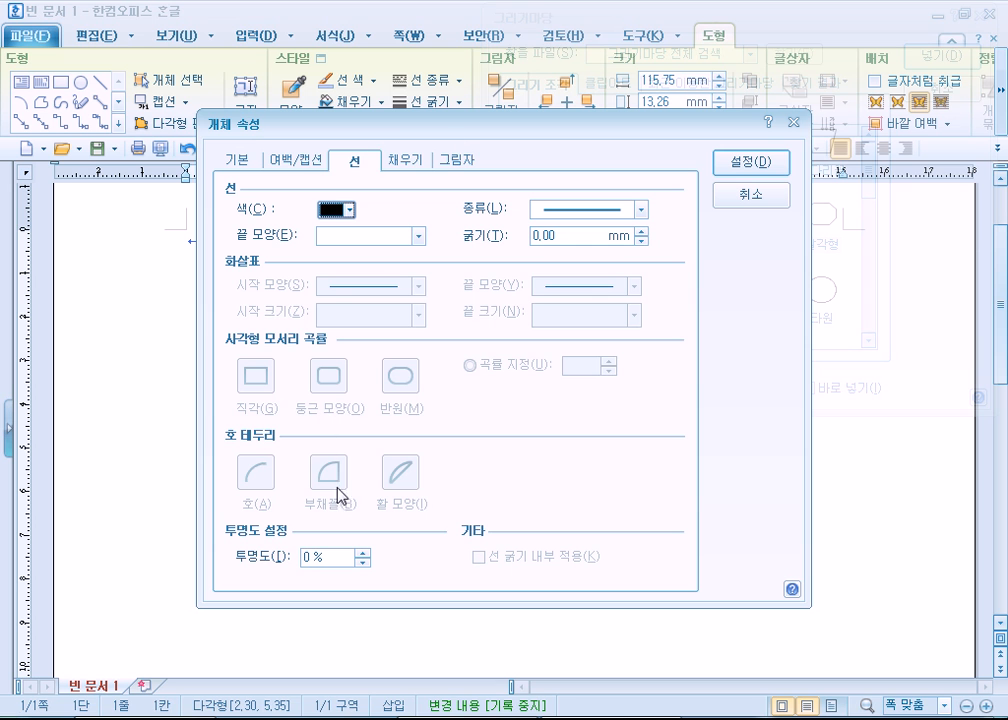
left_click(408, 160)
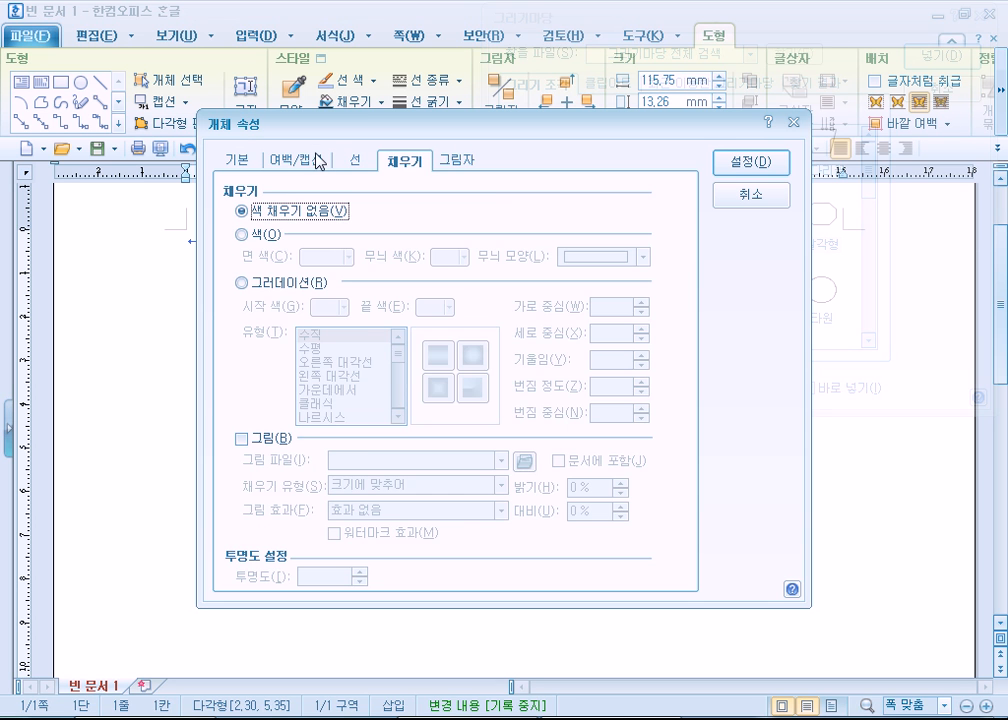
left_click(318, 160)
left_click(447, 160)
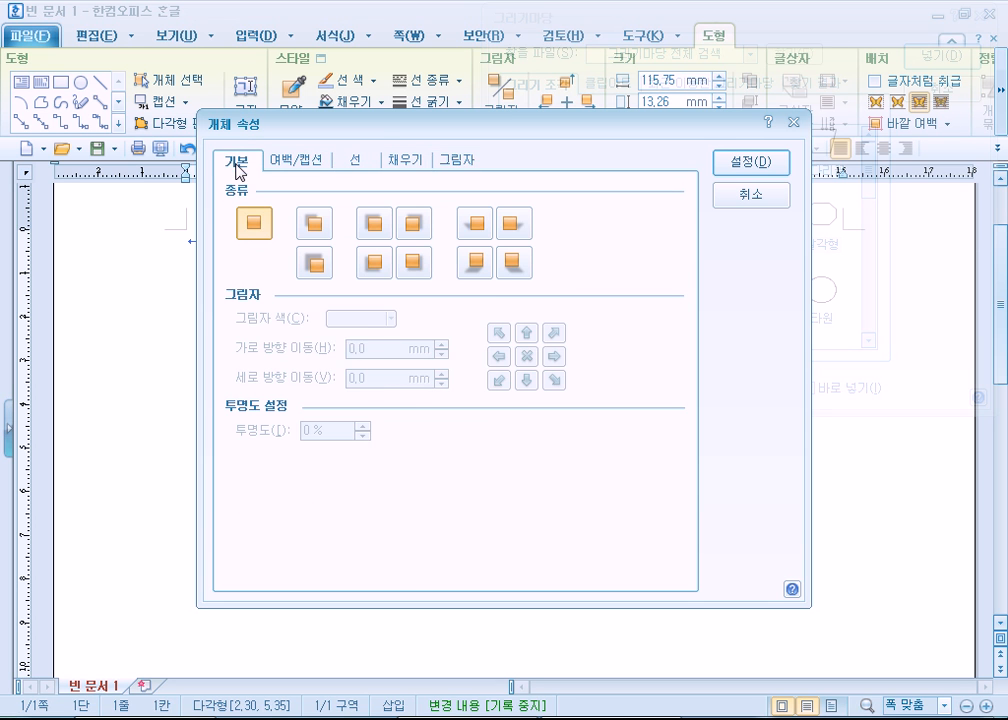
left_click(238, 166)
left_click(726, 194)
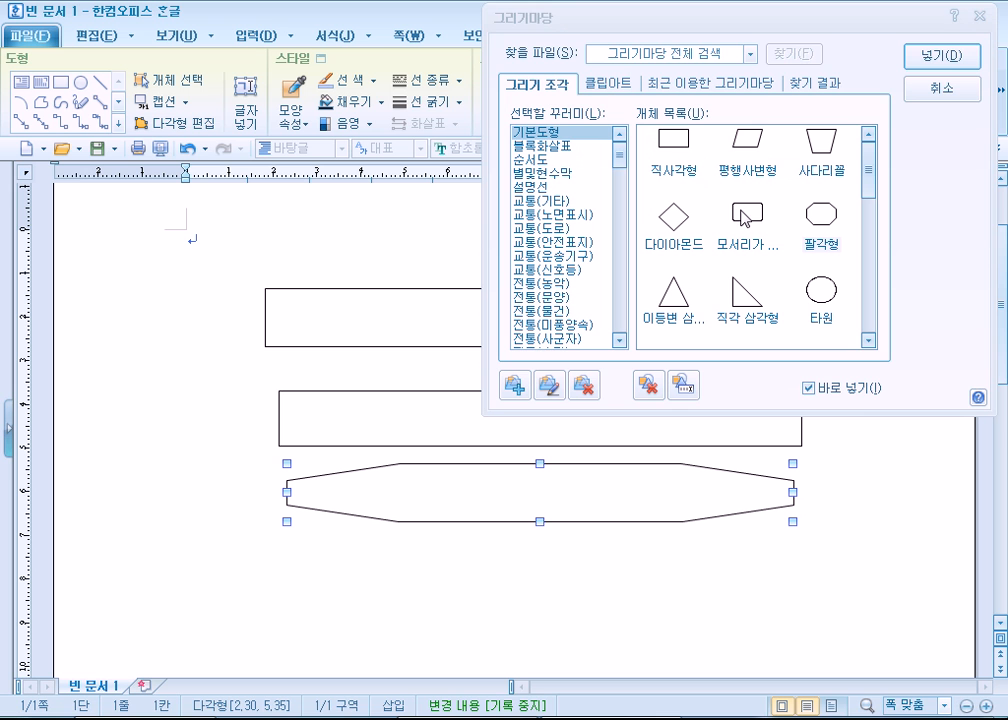
- Close the drawing gallery and move the octagon and the second rectangle flush with the first rectangle's left edge
left_click(930, 89)
left_click_drag(540, 495, 512, 500)
left_click_drag(540, 423, 519, 417)
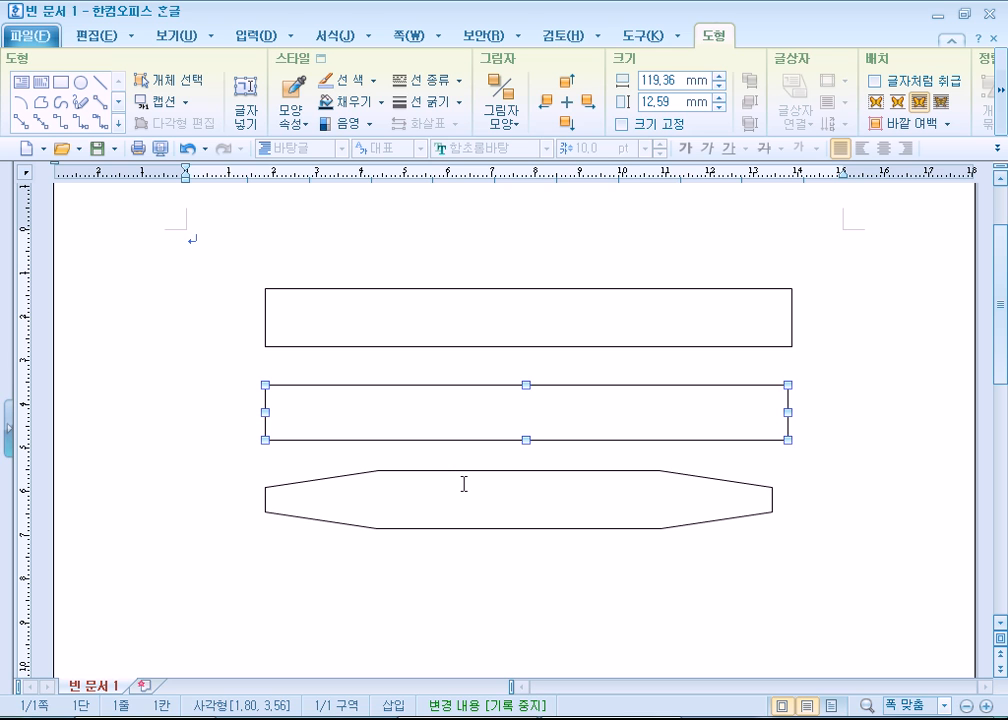
- Add a text area inside the first and second long rectangles
left_click(448, 329)
left_click(431, 410)
left_click(425, 313)
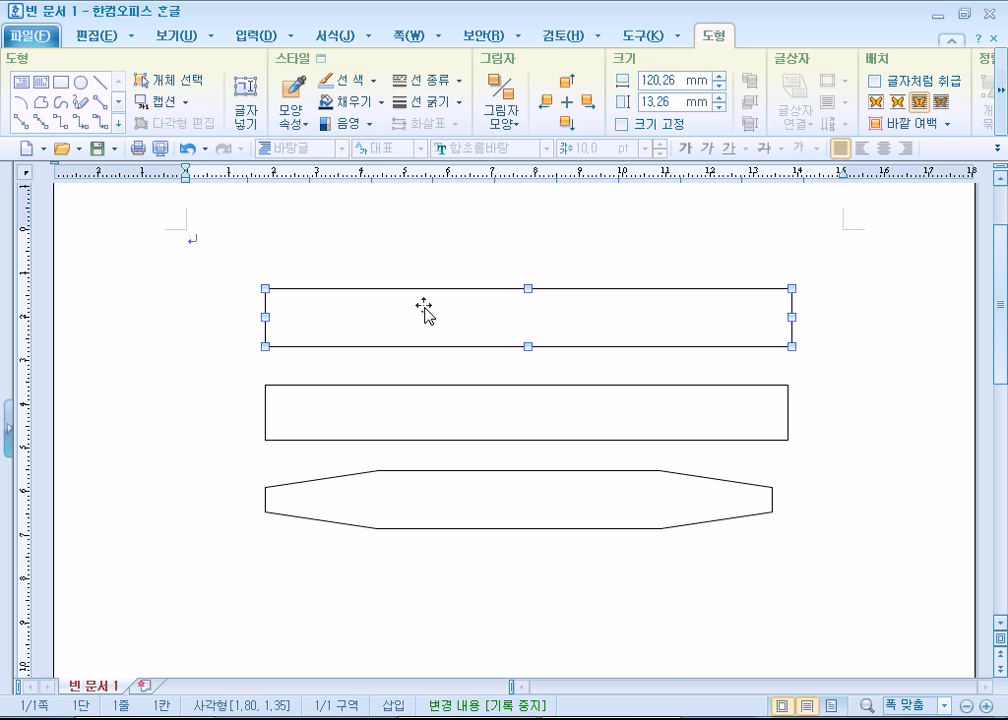
right_click(424, 313)
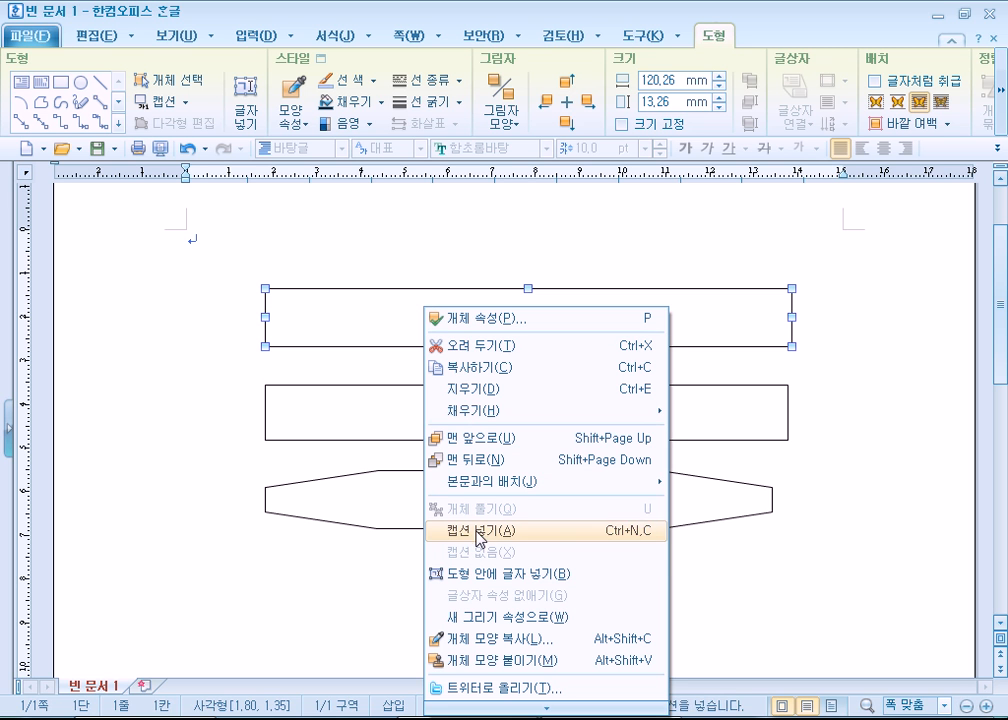
left_click(478, 576)
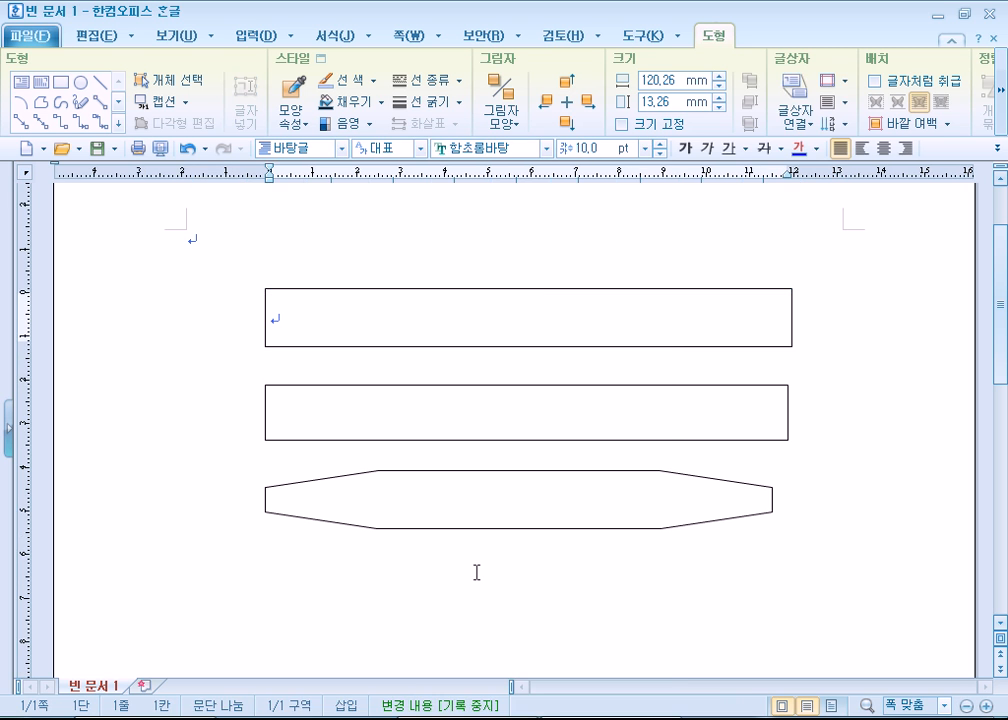
right_click(393, 410)
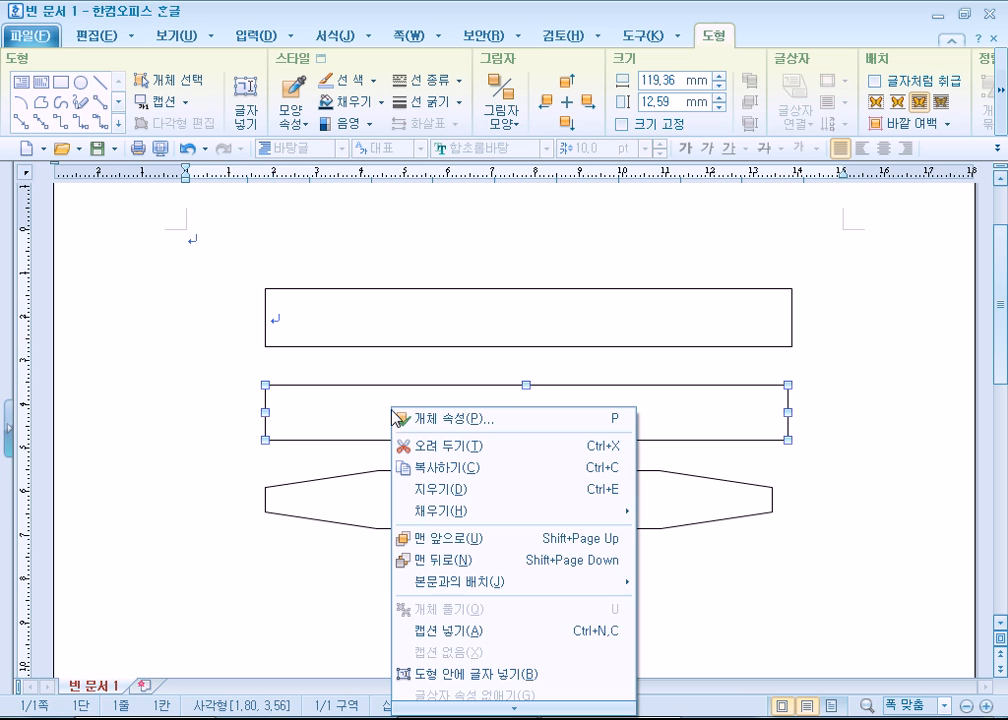
left_click(452, 674)
- Try to put text inside the octagon, and undo the text areas added to both rectangles
right_click(345, 505)
key("Escape")
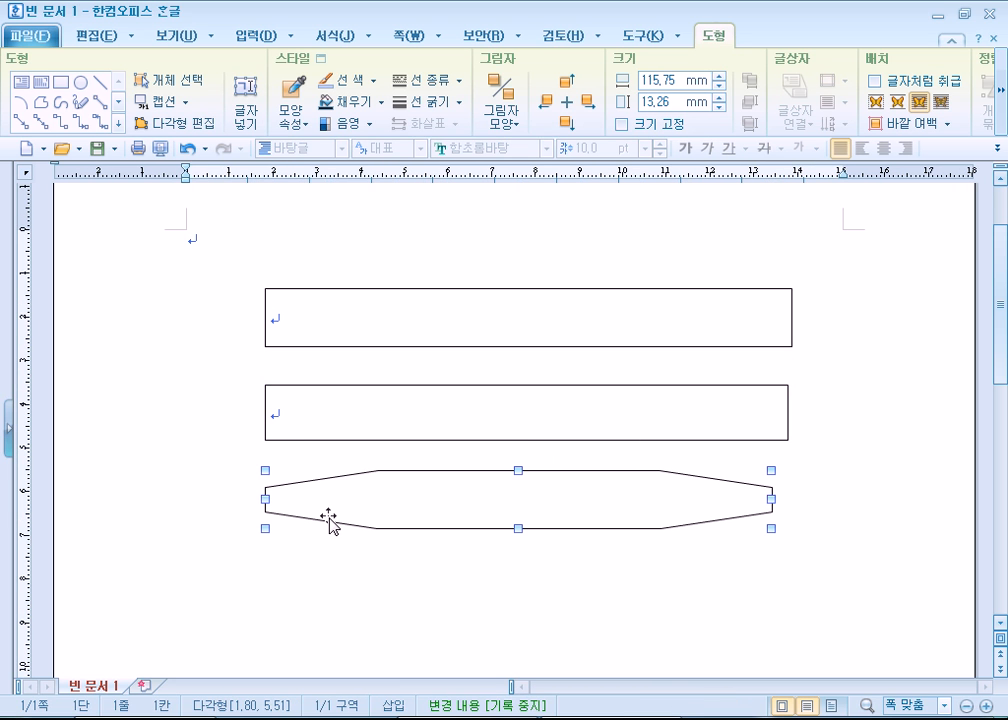
left_click(288, 411)
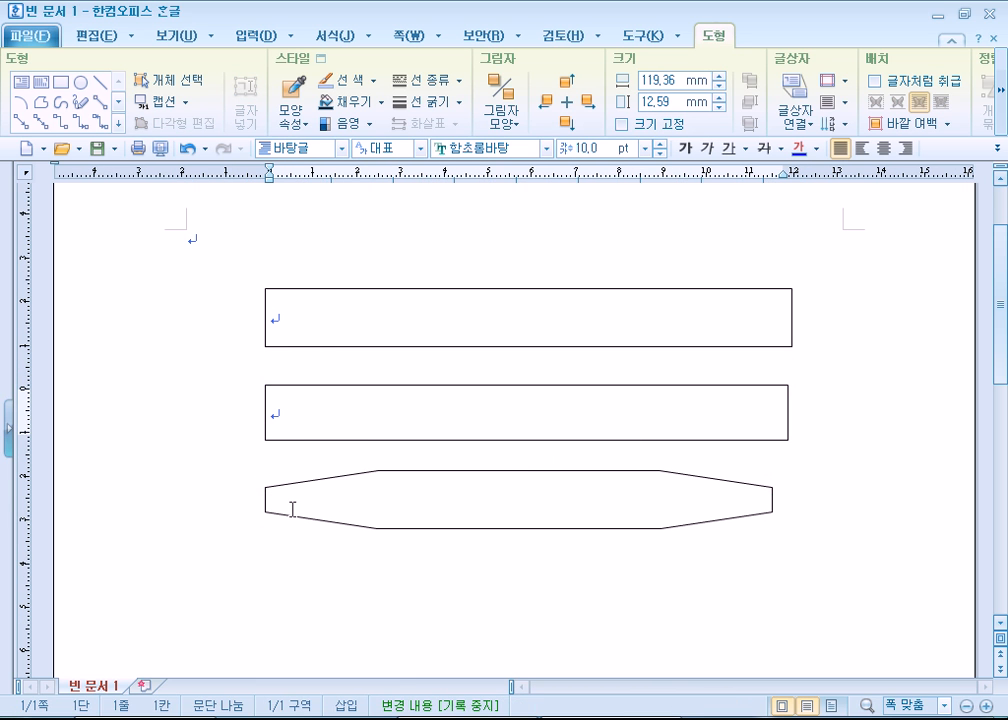
left_click(459, 529)
left_click(302, 550)
left_click(308, 521)
left_click(290, 444)
left_click(342, 320)
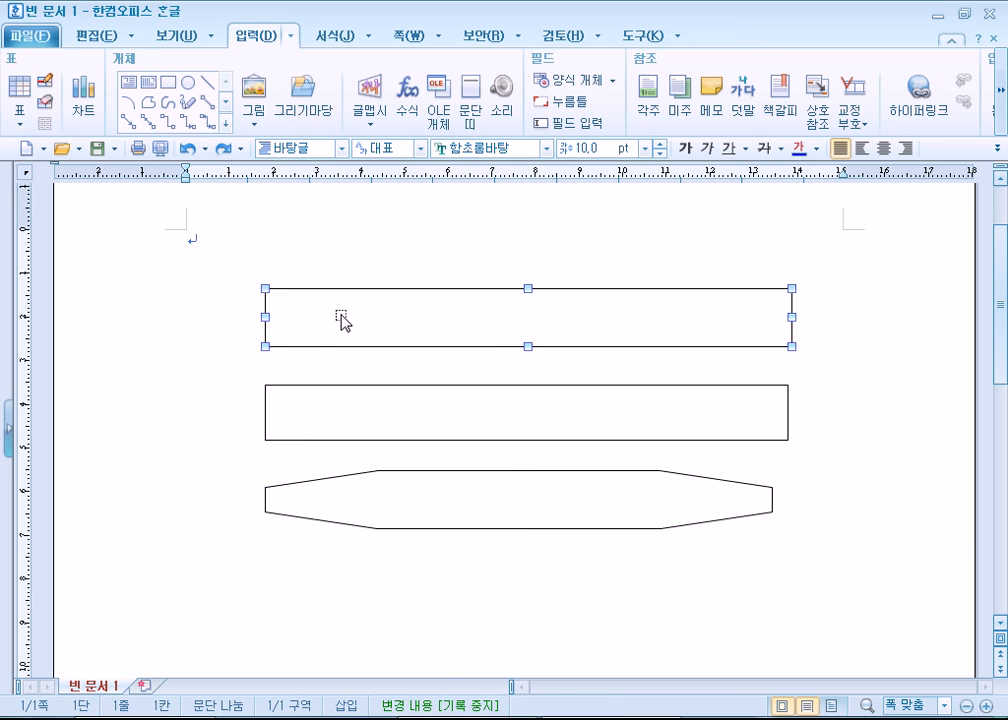
- Select the first long rectangle by its interior and deselect it several times
left_click(214, 382)
left_click(312, 330)
left_click(180, 394)
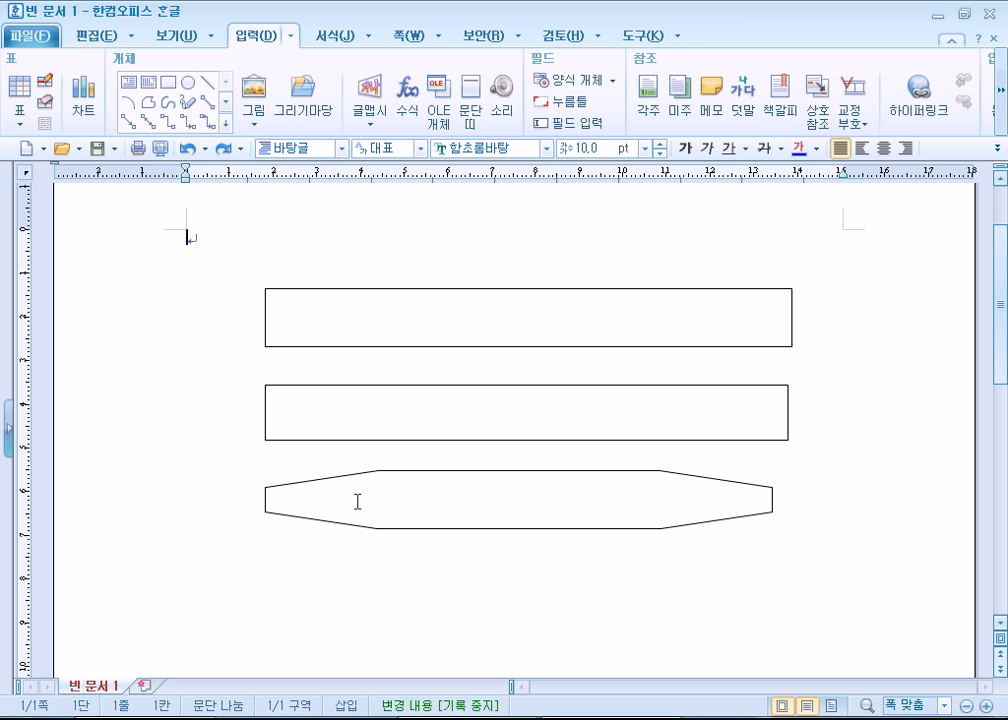
left_click(360, 320)
left_click(202, 234)
left_click(399, 310)
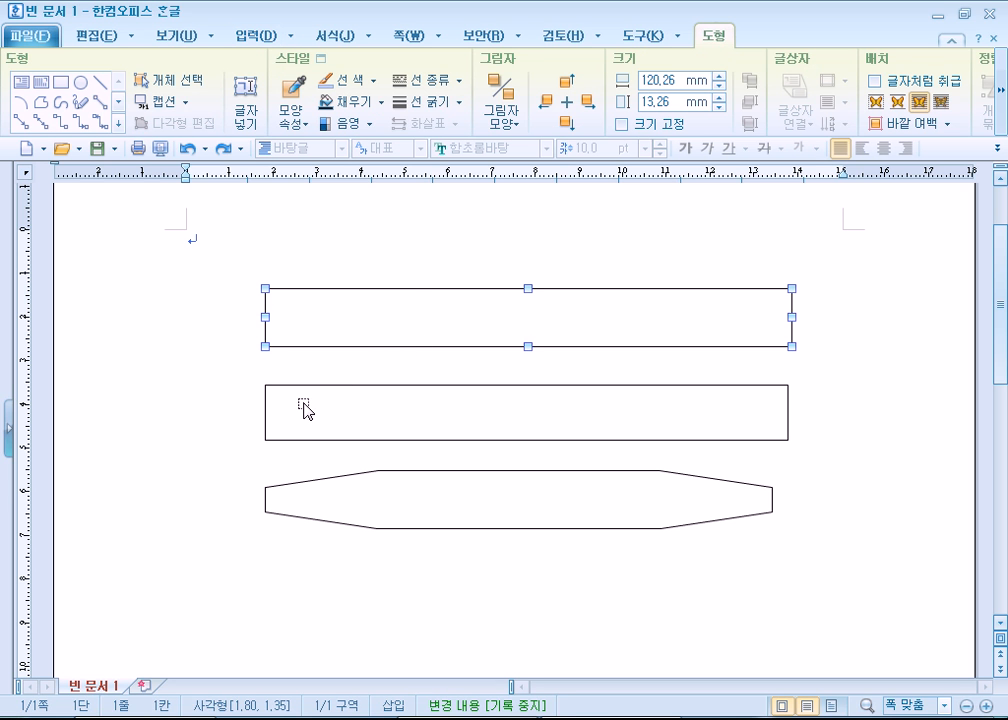
left_click(169, 387)
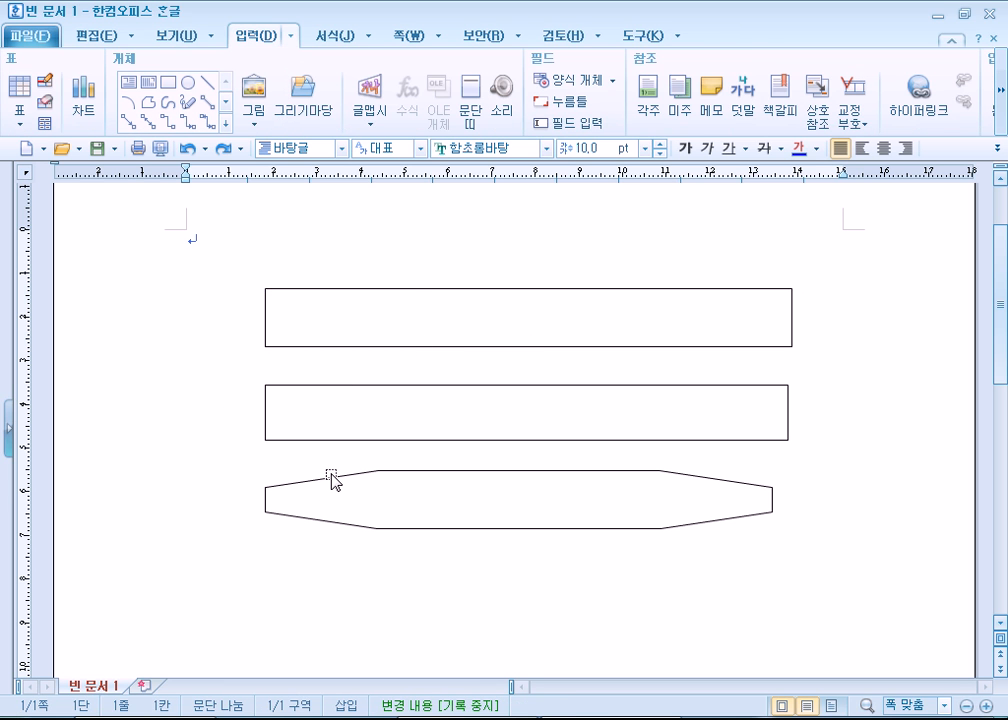
- Compare the fill settings of the octagon and the first rectangle, and select the octagon by its outline
double_click(332, 478)
left_click(405, 159)
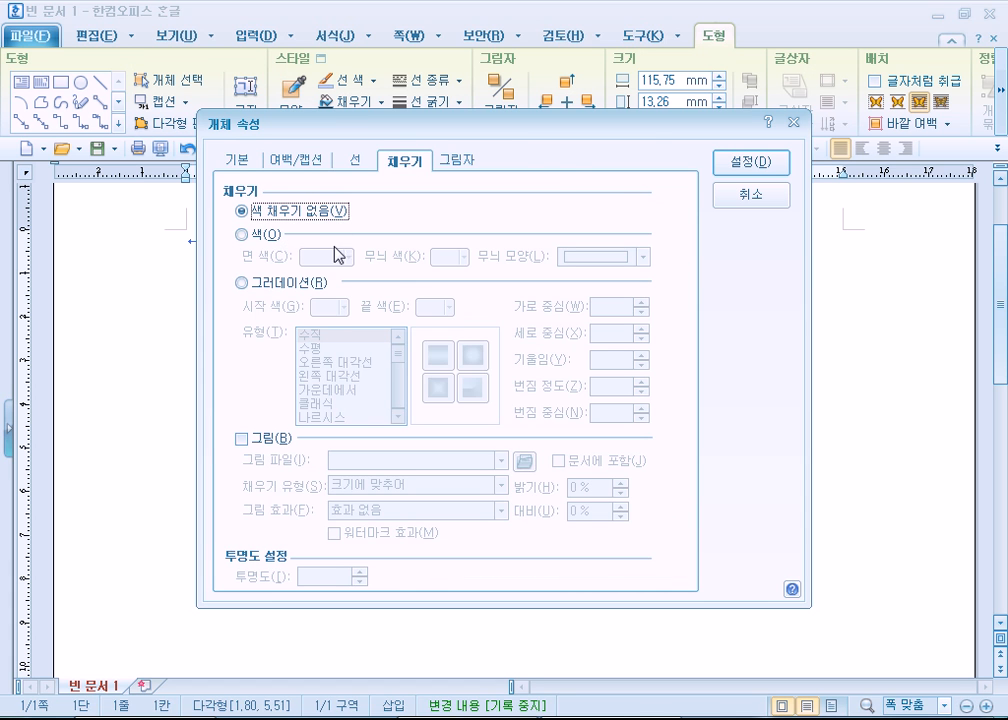
key("Escape")
left_click(400, 316)
double_click(400, 316)
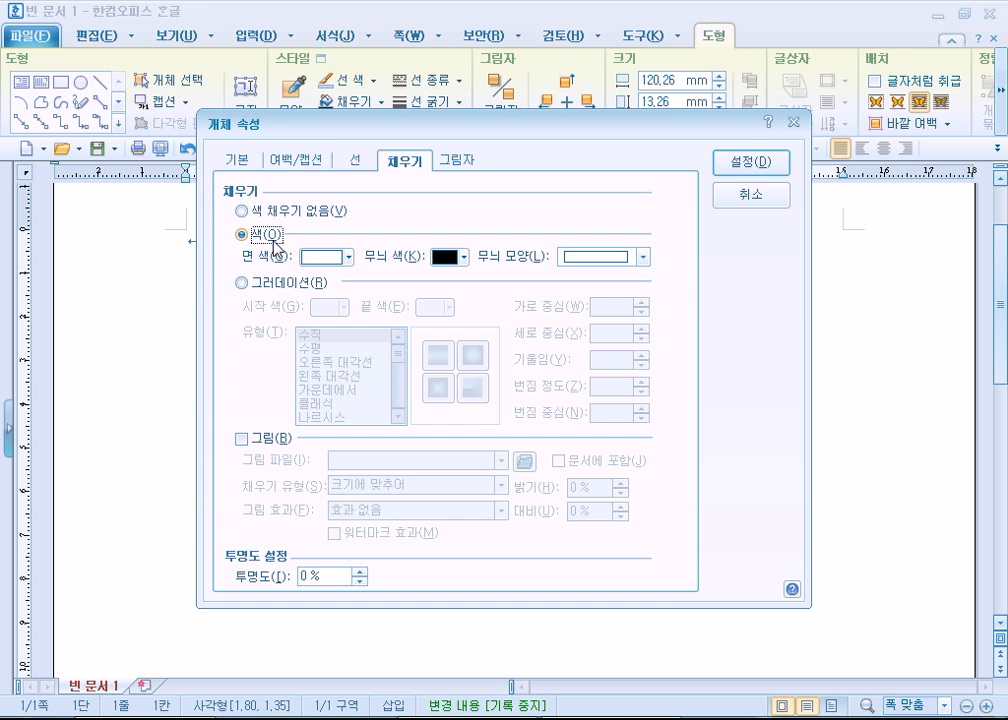
key("Escape")
left_click(270, 342)
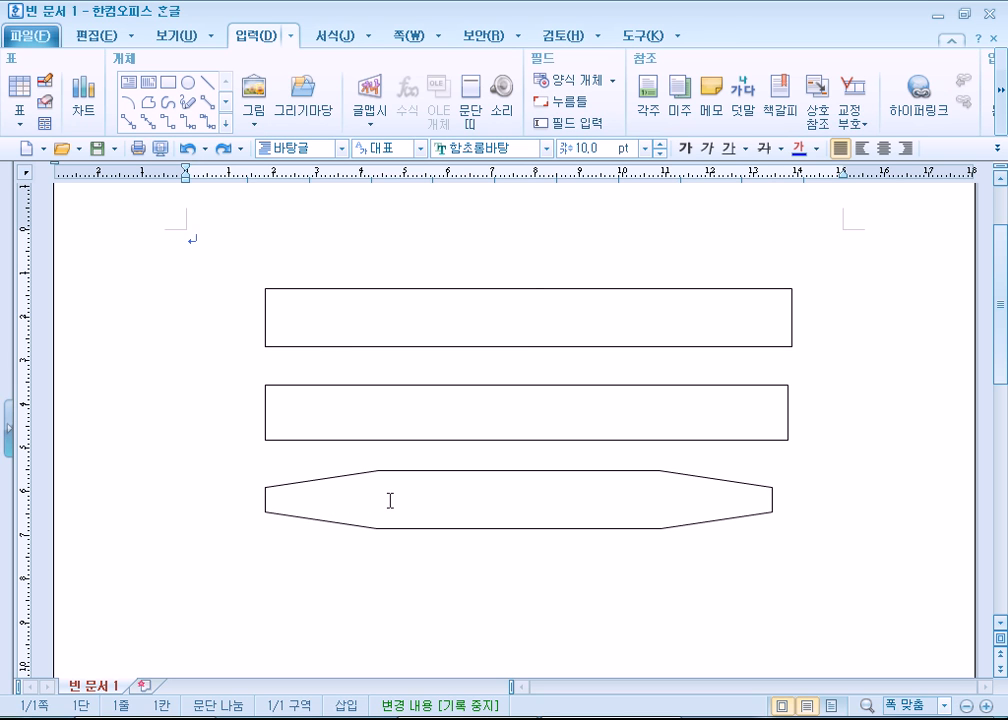
left_click(338, 478)
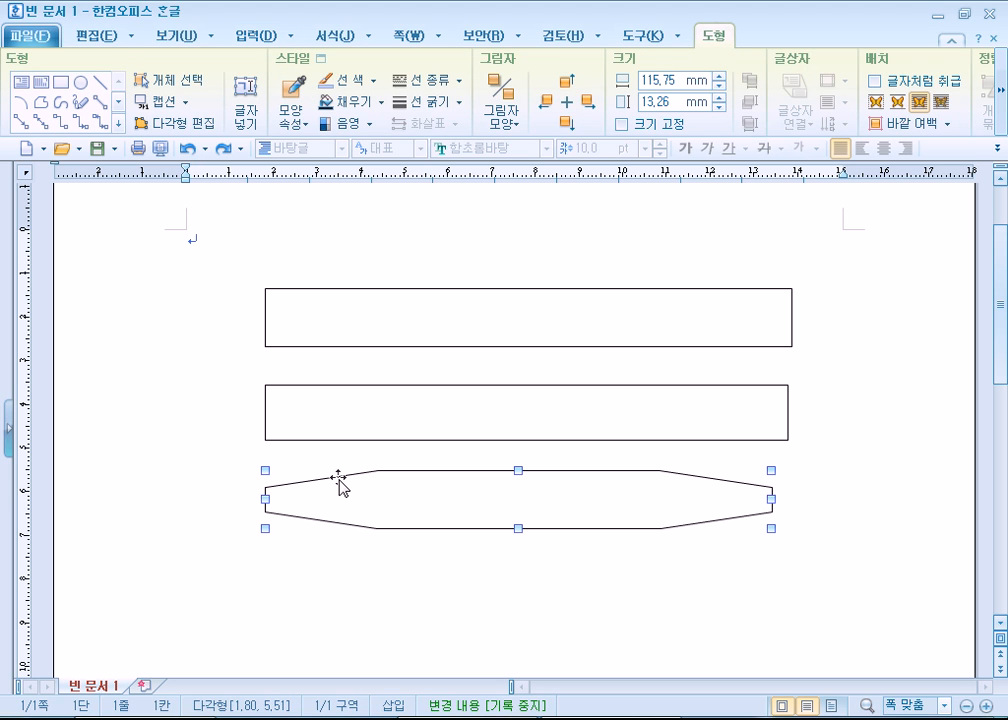
left_click(542, 547)
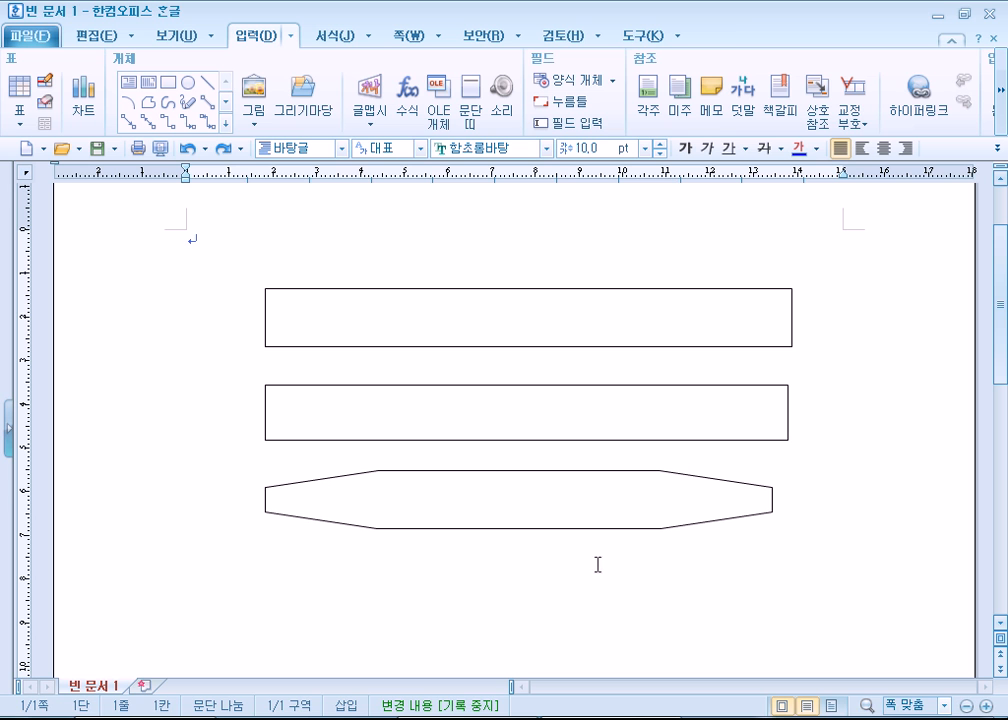
- Select the octagon by its outline and add a text area inside it
left_click(294, 488)
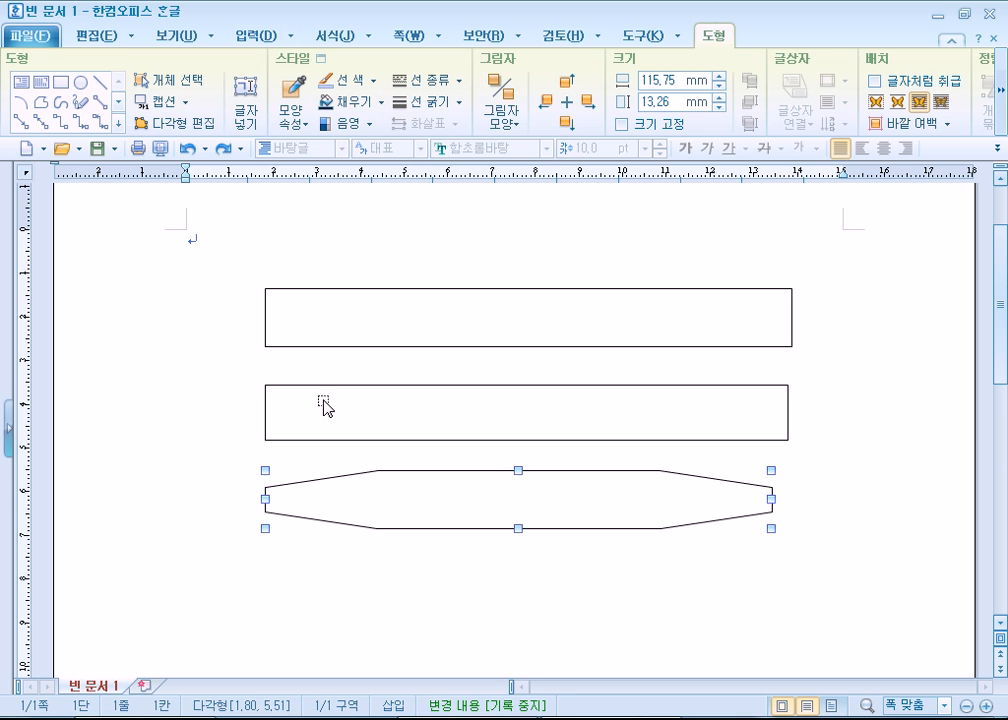
left_click(427, 330)
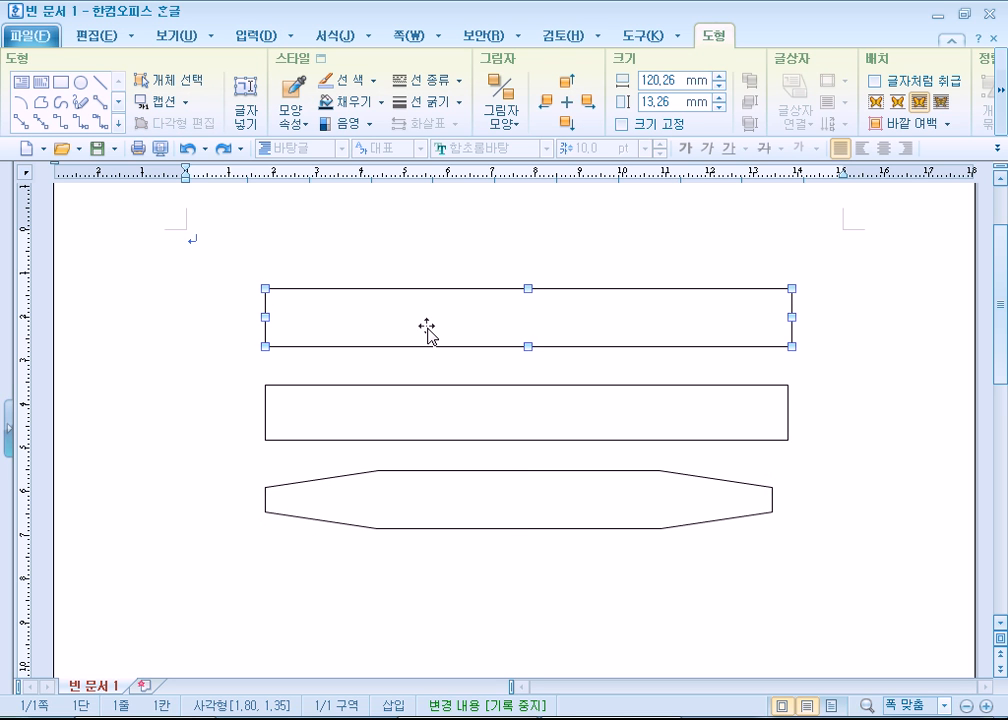
left_click(322, 486)
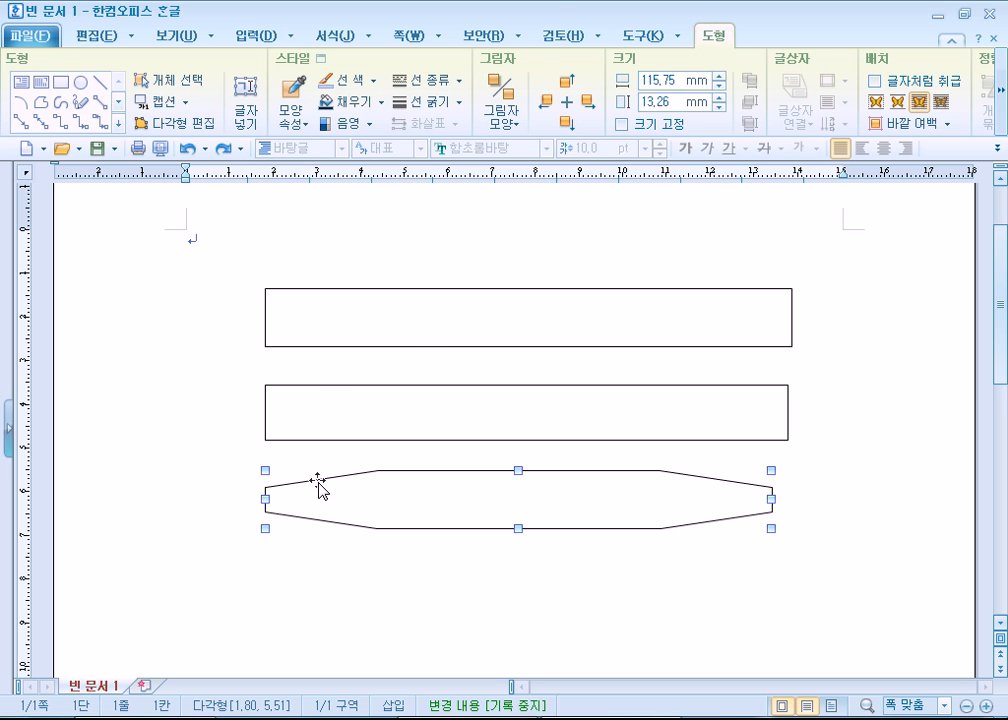
right_click(337, 503)
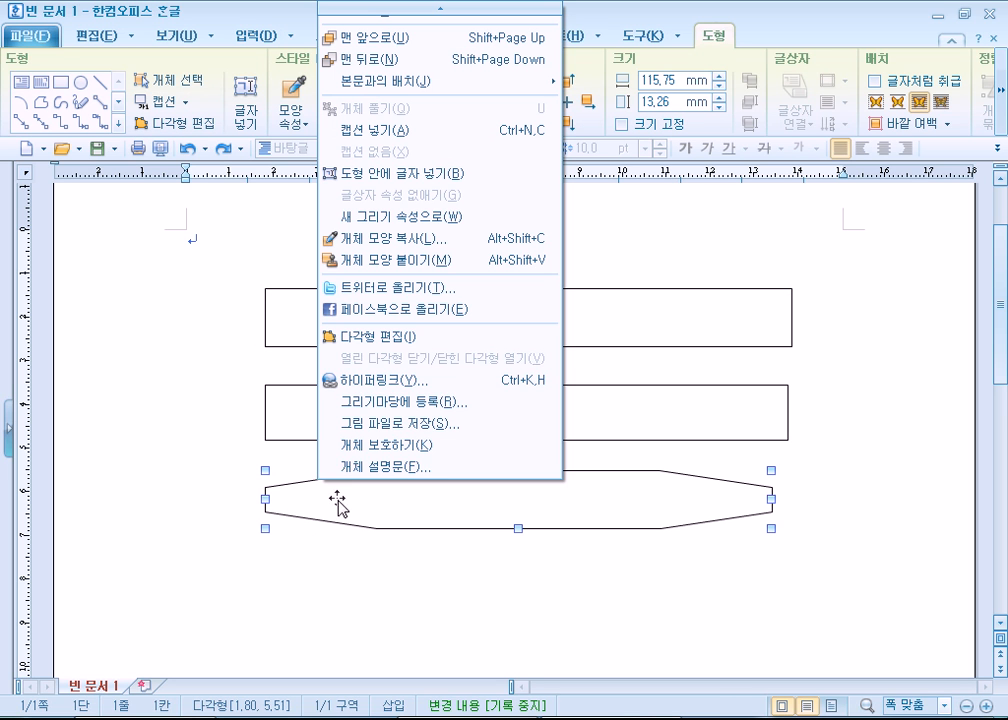
left_click(379, 183)
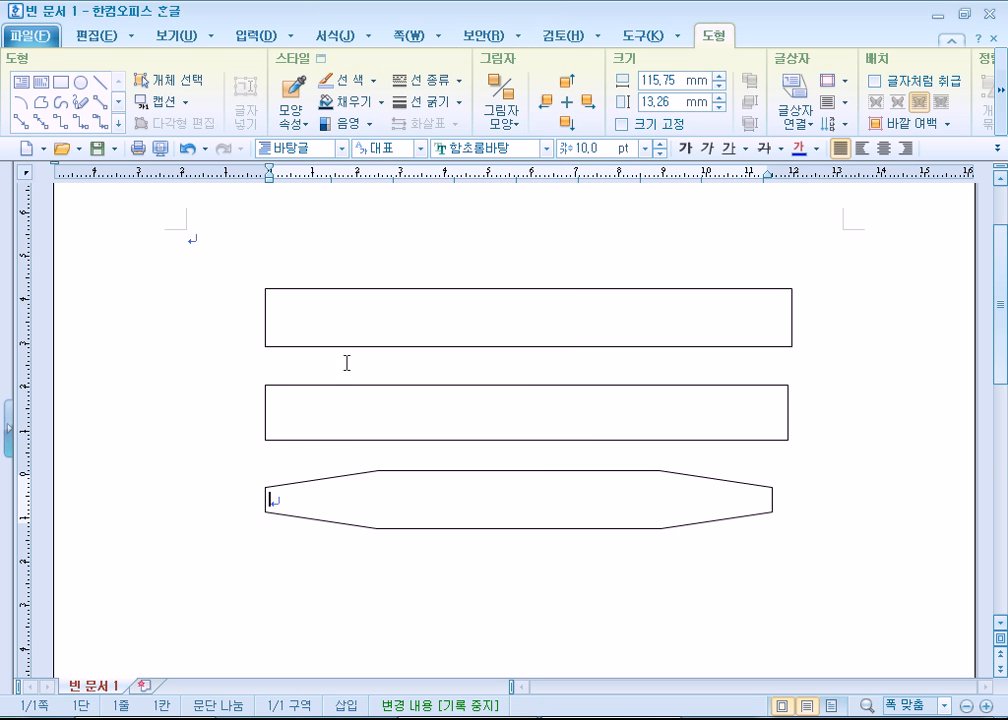
- Add a text area inside the second long rectangle and the first long rectangle
right_click(307, 428)
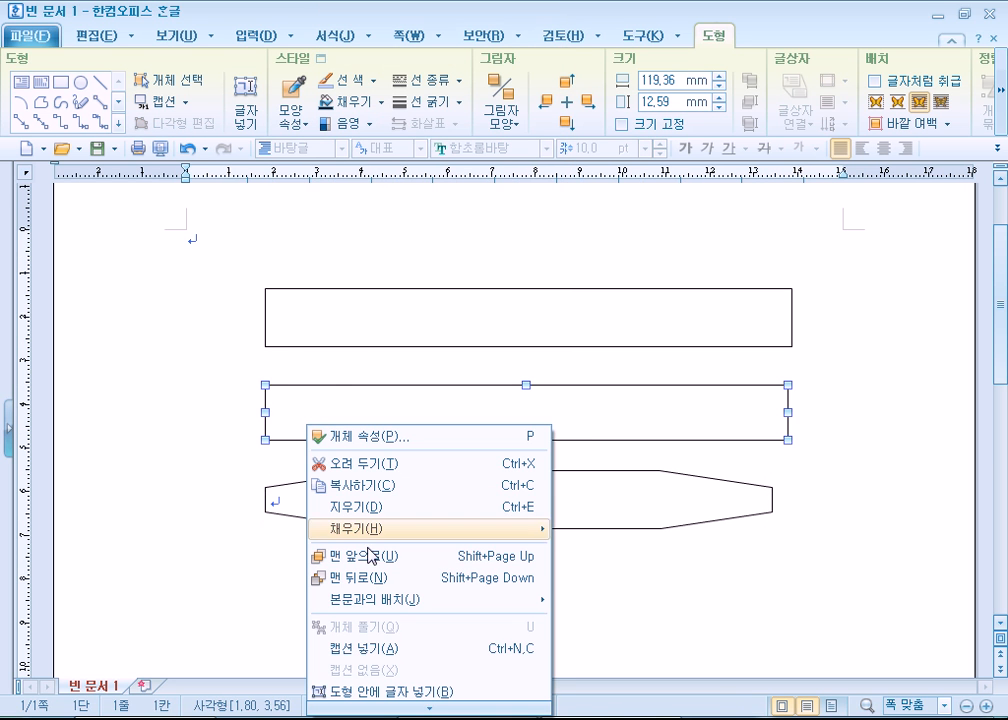
left_click(380, 691)
right_click(345, 328)
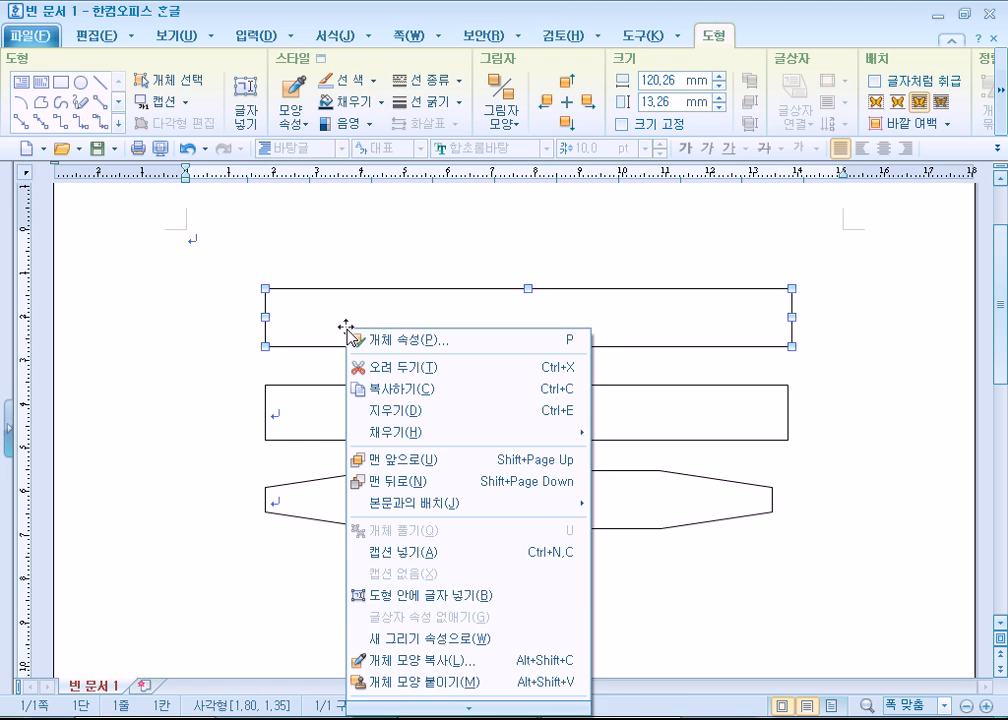
left_click(390, 595)
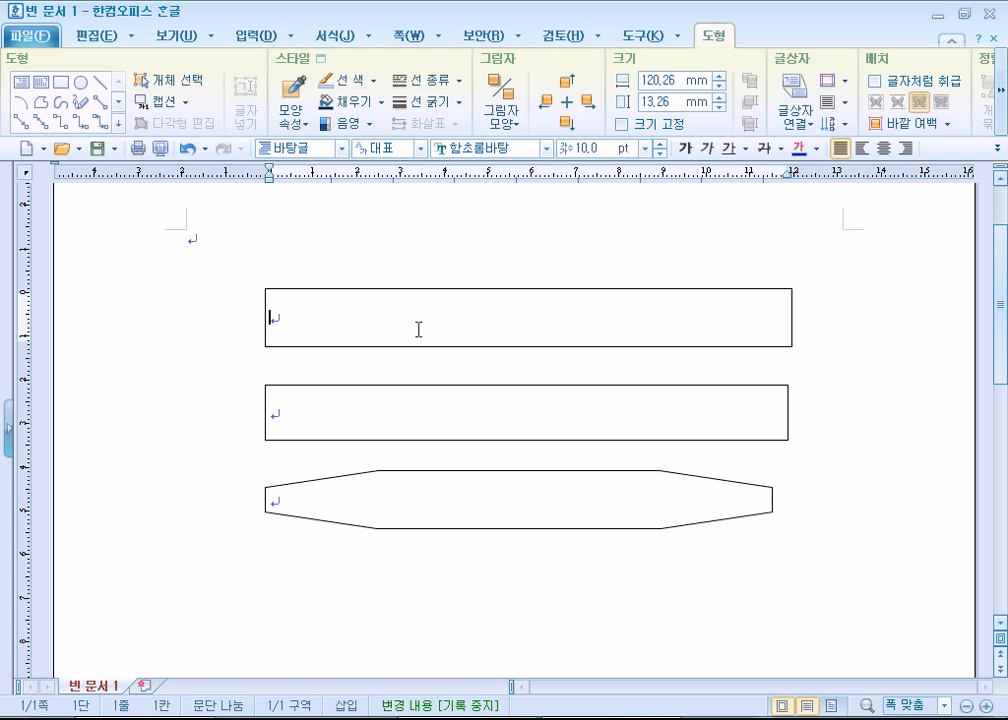
- Move the three shapes up closer together, aligned at their left edges, and resize the octagon to about 119.36 × 12.81 mm
left_click_drag(433, 302, 413, 255)
left_click_drag(380, 390, 360, 322)
left_click_drag(333, 475, 318, 393)
left_click_drag(752, 416, 769, 414)
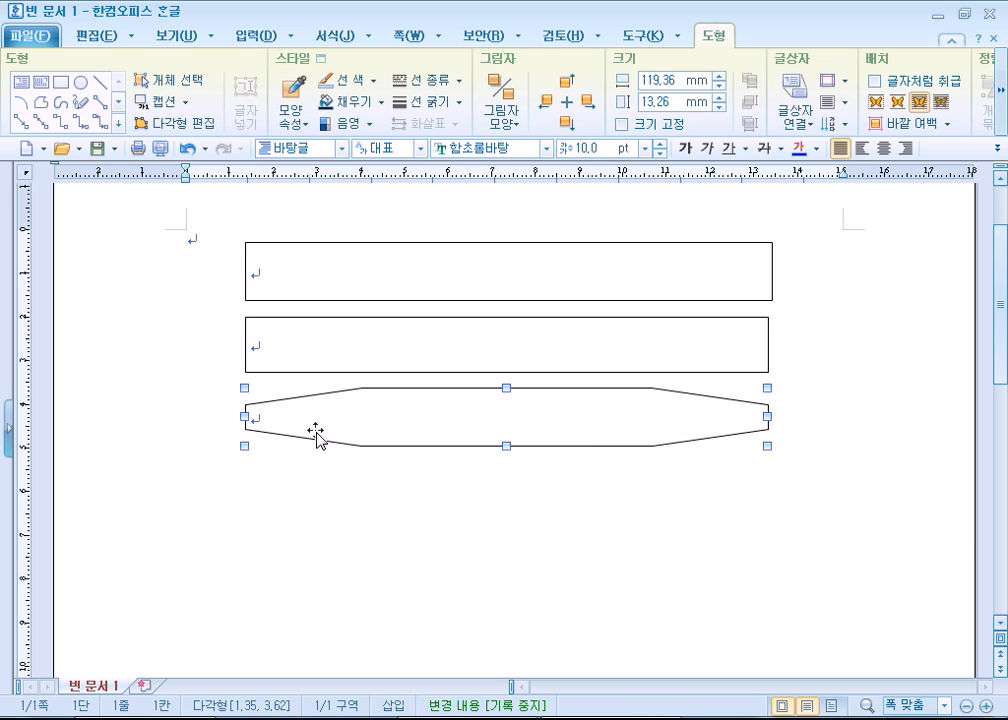
left_click_drag(510, 446, 510, 444)
- Enter the text "반갑습니다." inside the octagon and center it horizontally
left_click(396, 513)
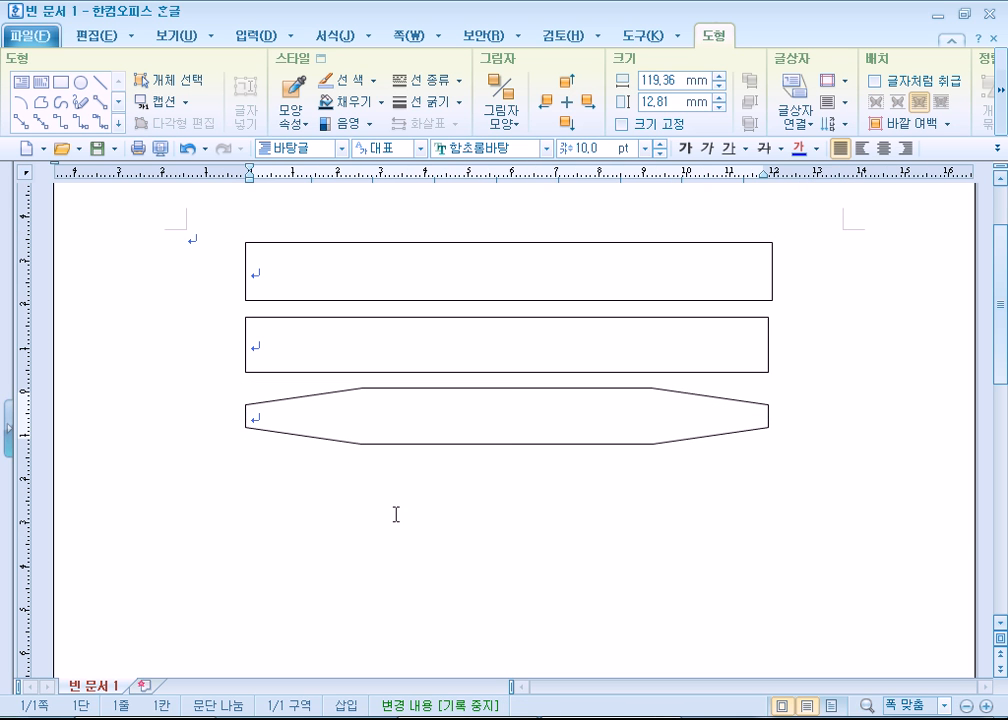
type("비")
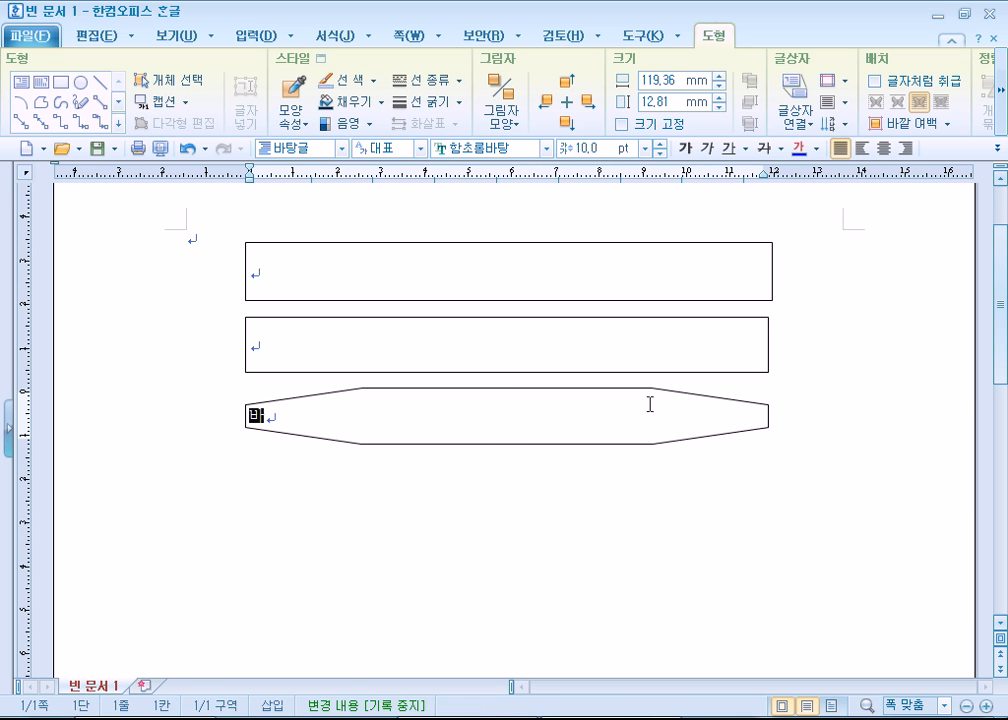
type("갑습니다.")
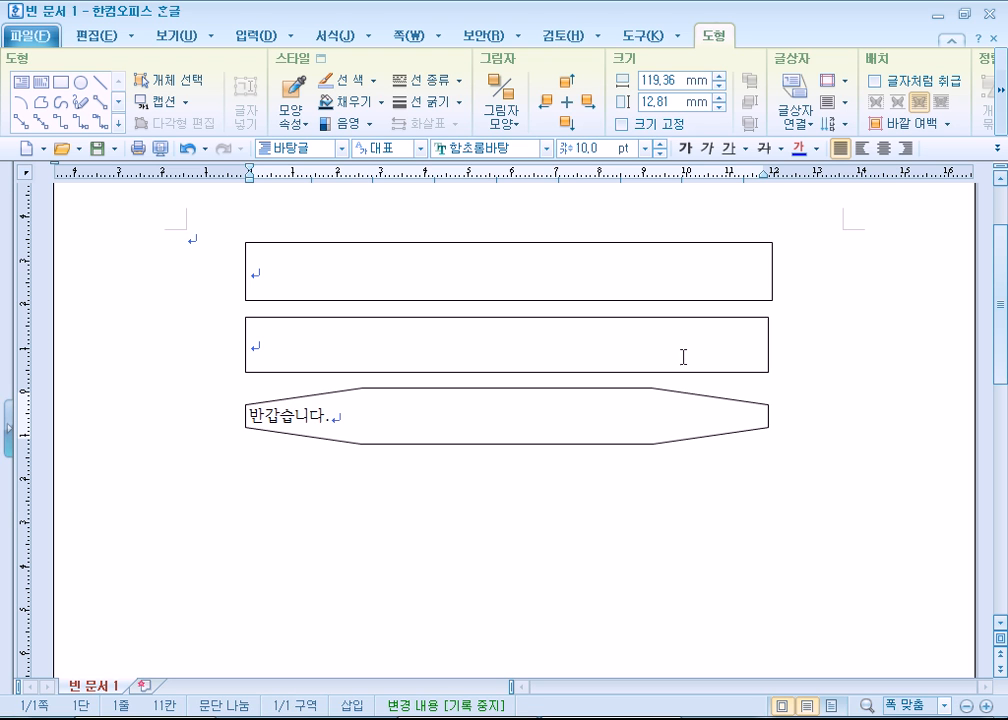
left_click(884, 148)
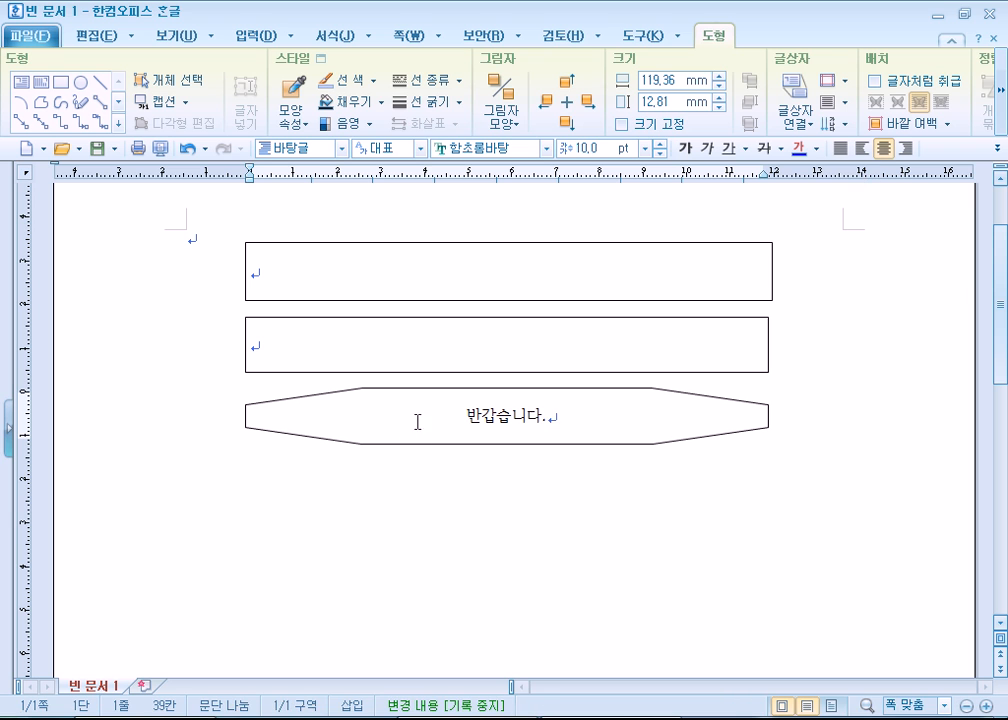
- Set the octagon's text to 20 pt in the 함초롬돋움 확장 font
left_click_drag(416, 418, 562, 412)
left_click(661, 148)
left_click(661, 148)
left_click(661, 148)
left_click(661, 148)
left_click(661, 148)
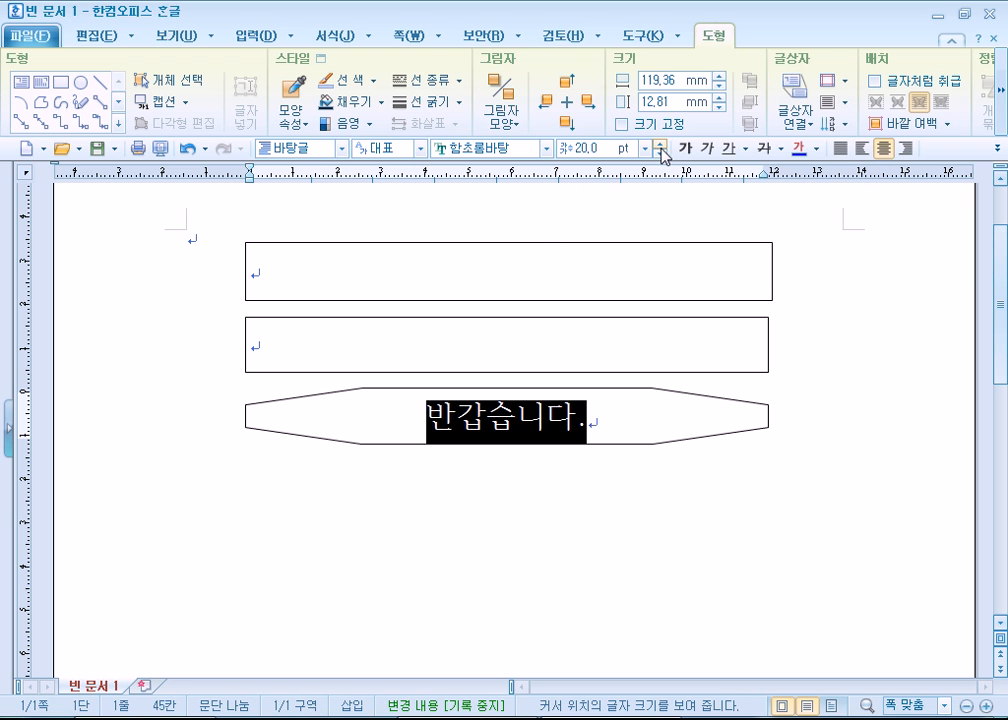
left_click(546, 149)
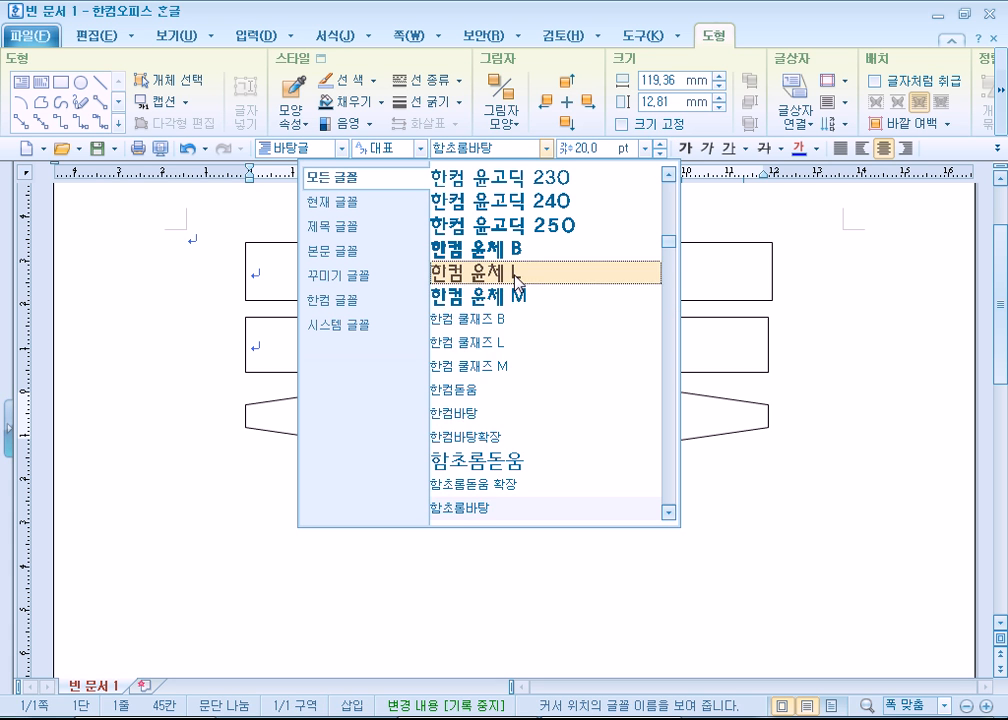
scroll(546, 436, "down", 3)
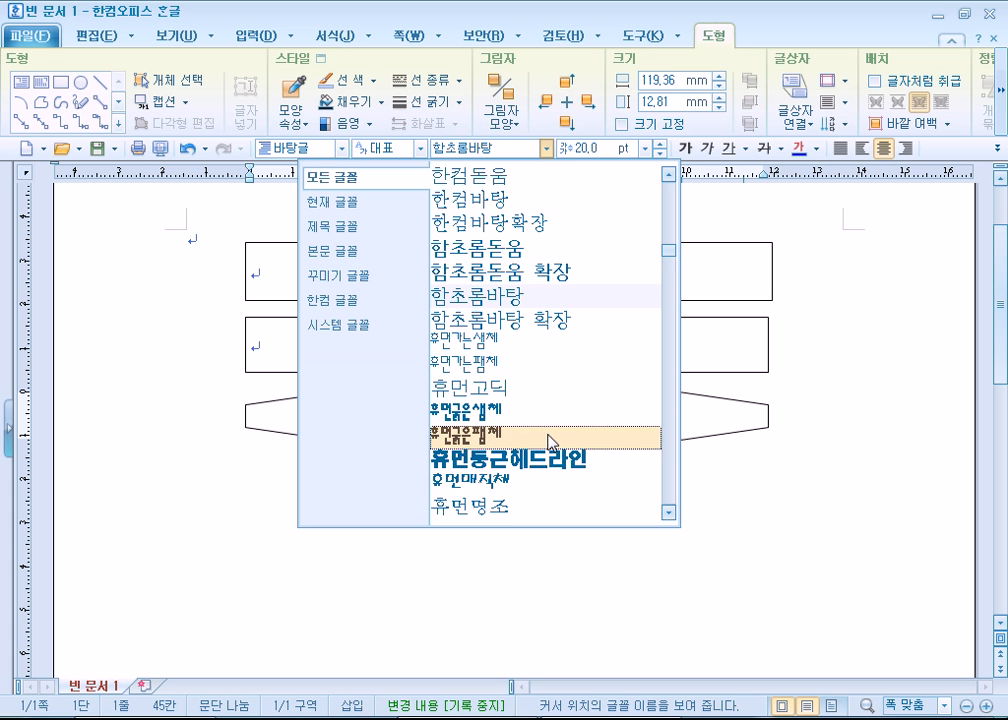
left_click(569, 275)
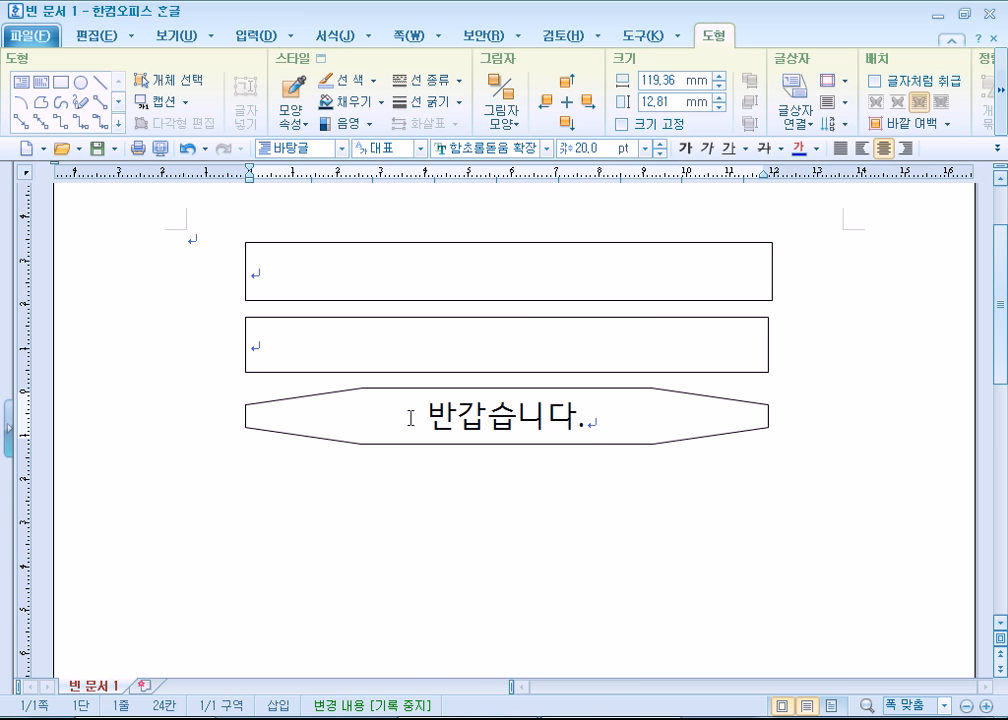
- Delete the octagon's text and undo the deletion
left_click_drag(410, 414, 657, 398)
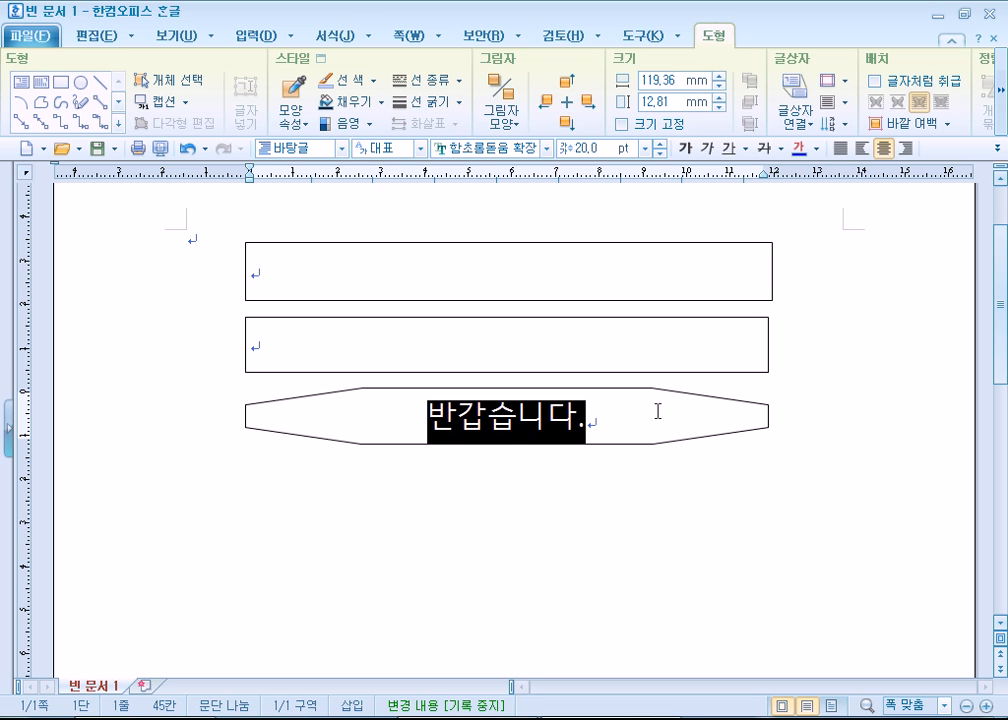
key("Delete")
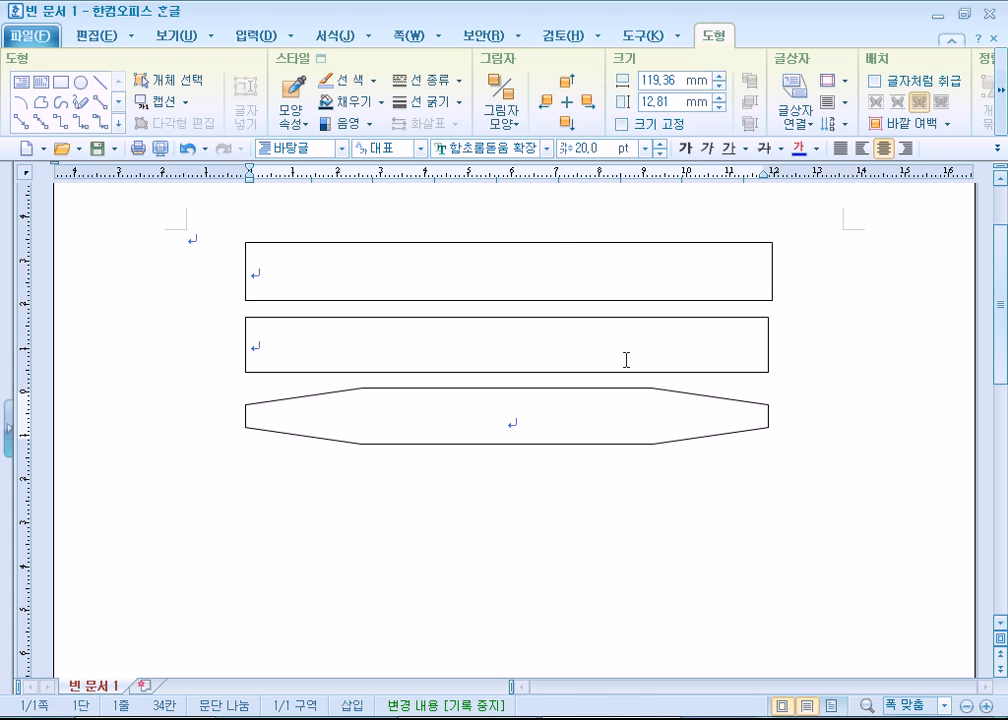
left_click(508, 415)
key("ctrl+z")
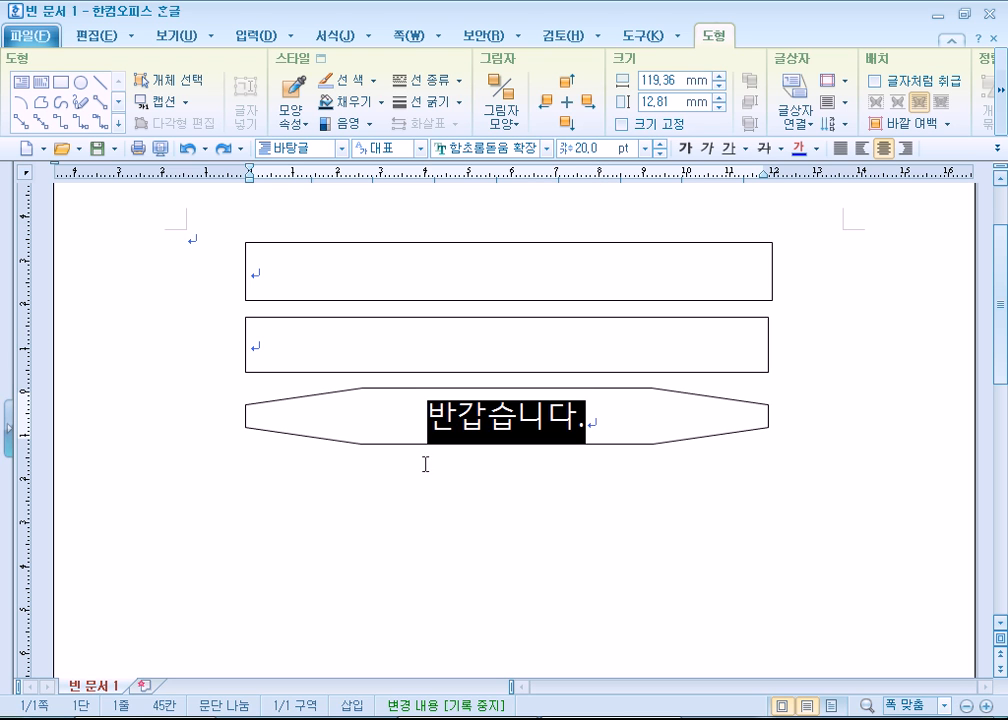
- Compare selecting the octagon's text, selecting the shape by its outline and placing the cursor inside it
left_click(371, 414)
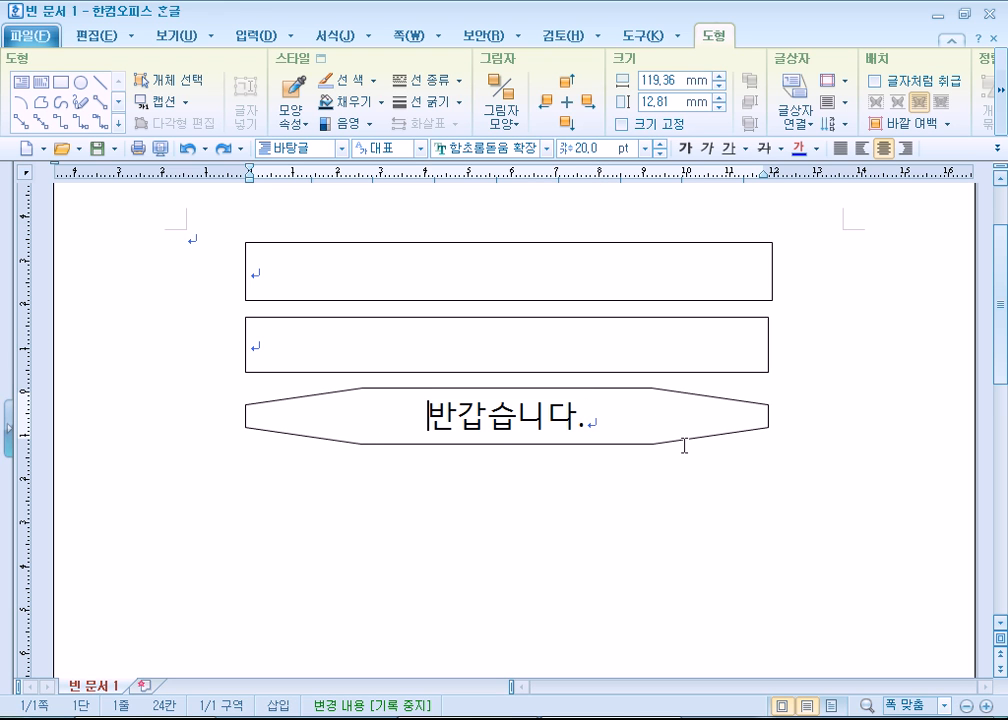
left_click_drag(394, 410, 642, 411)
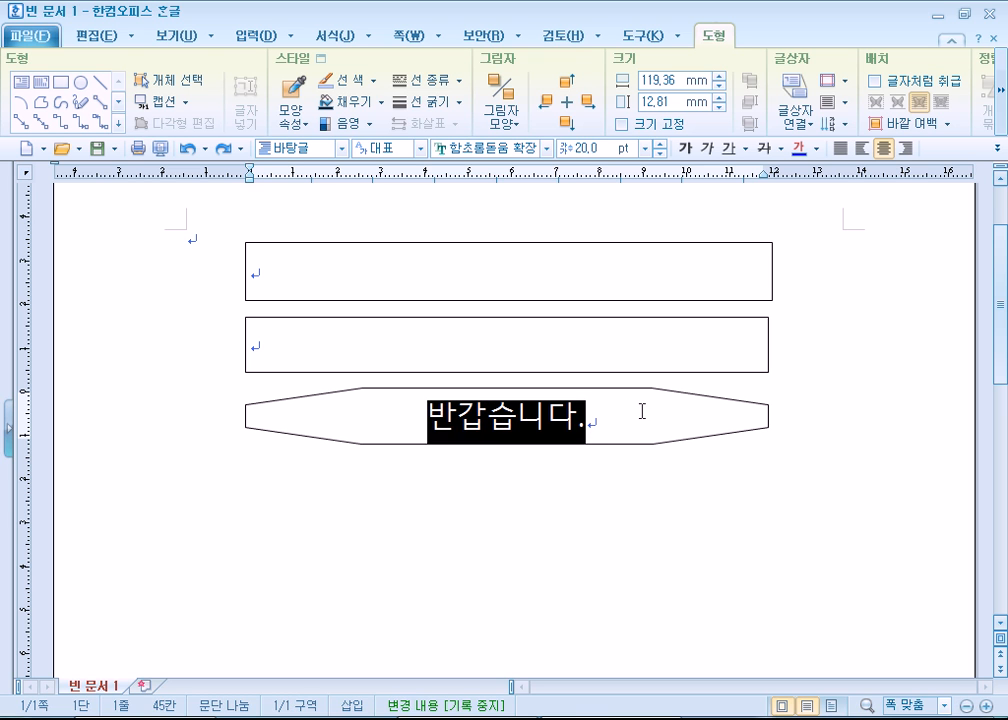
left_click(610, 444)
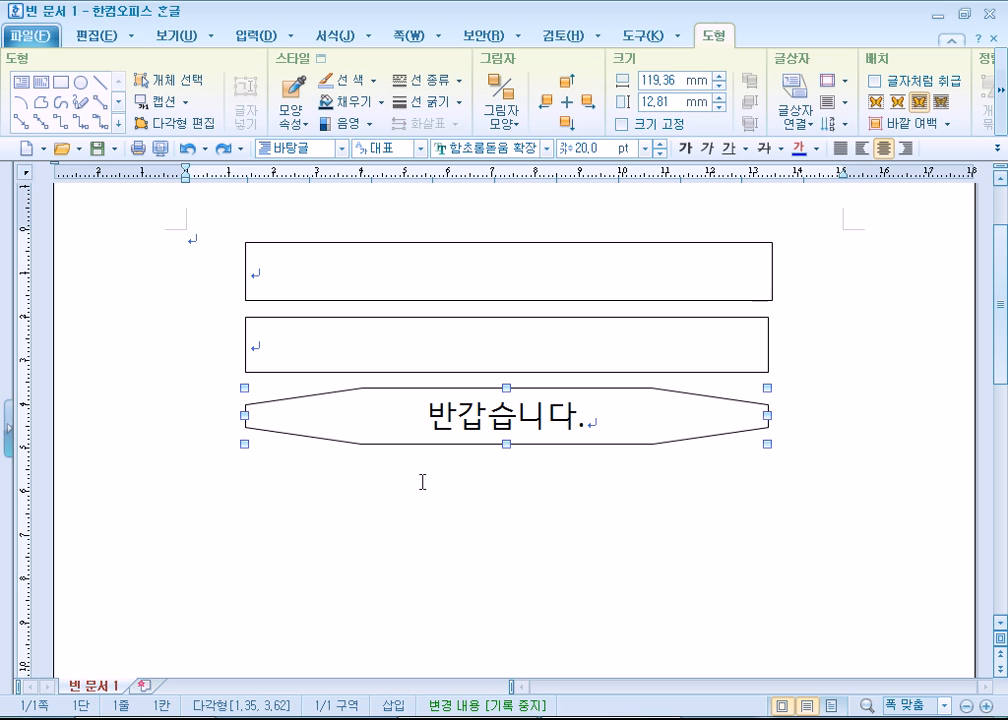
left_click(414, 433)
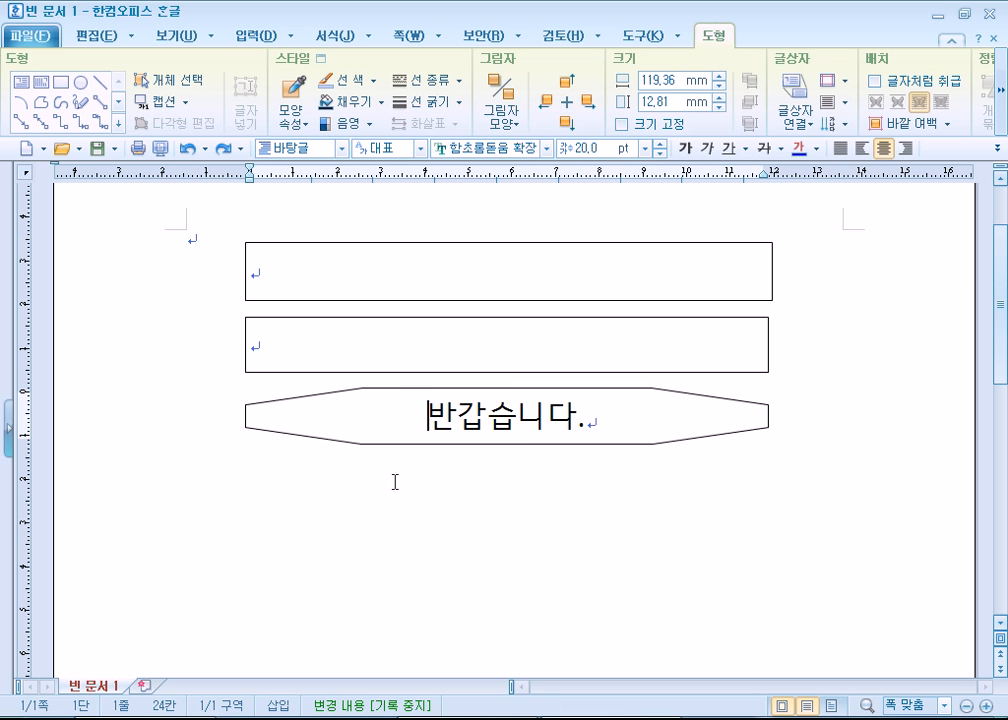
- Insert another octagon from the 기본도형 gallery below the first one, about 118.67 × 13.04 mm
scroll(407, 542, "down", 2)
scroll(418, 534, "up", 1)
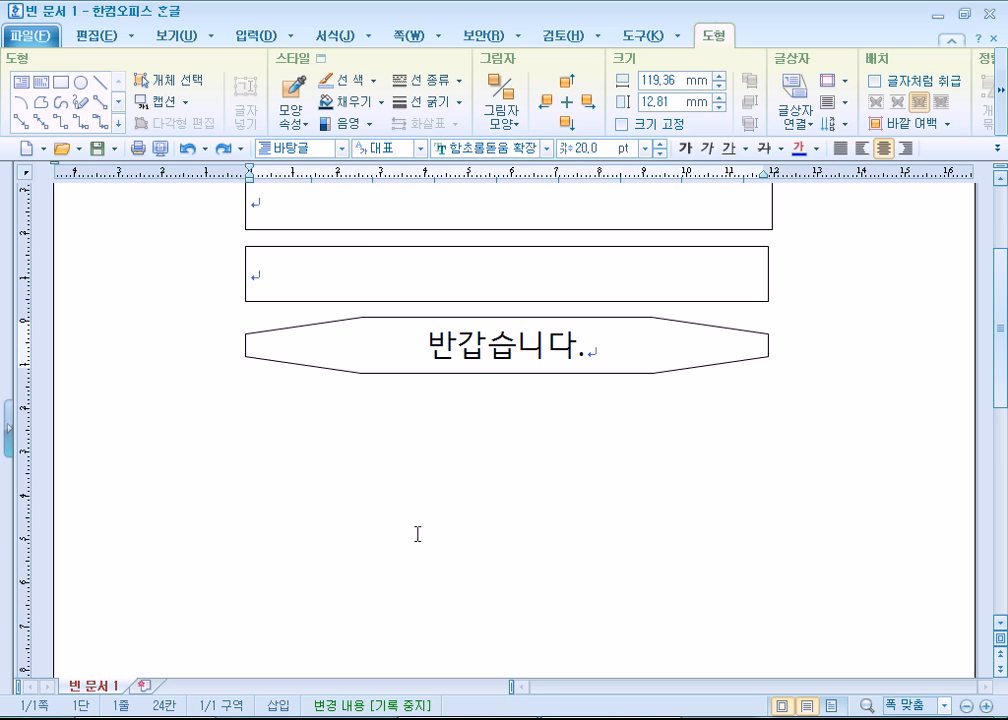
left_click(313, 368)
left_click(327, 424)
left_click(118, 124)
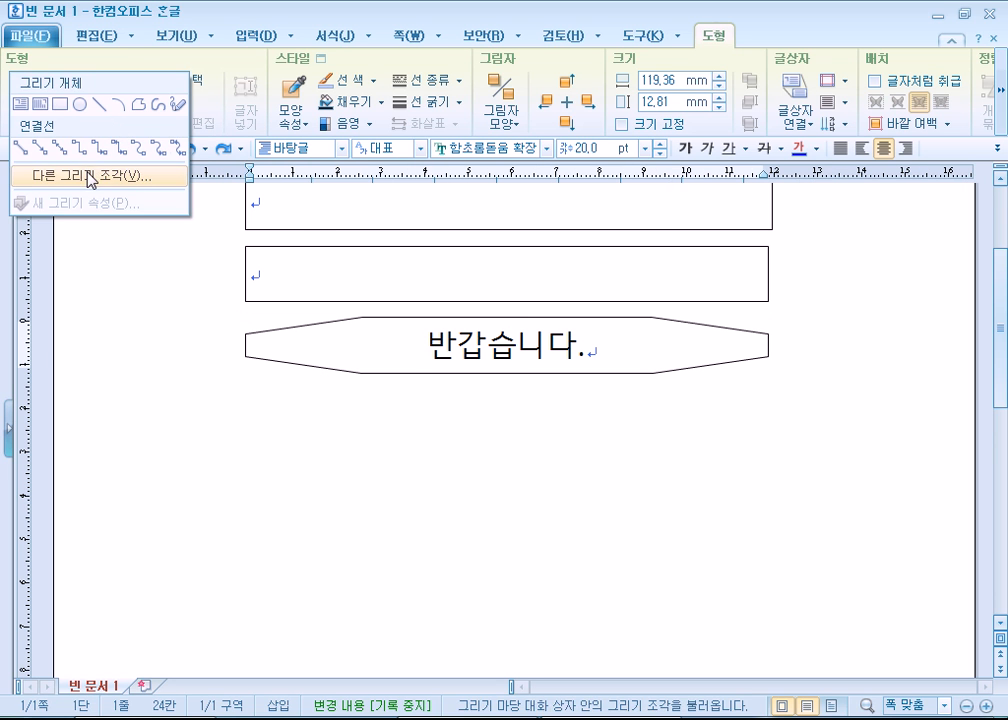
left_click(90, 177)
left_click(296, 295)
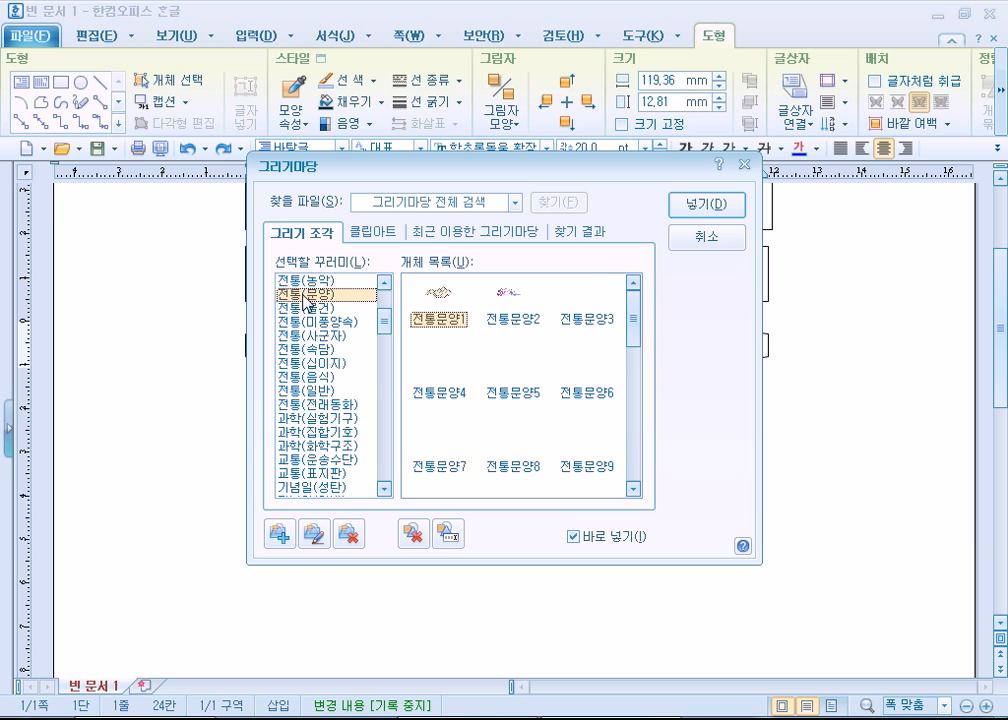
scroll(300, 312, "up", 4)
left_click(300, 280)
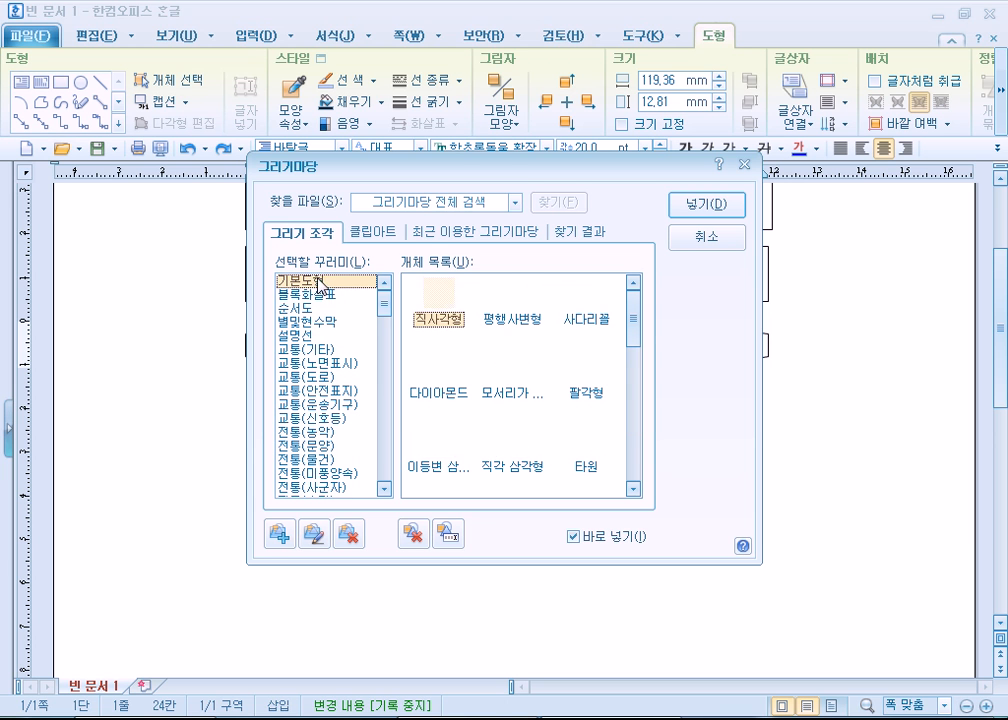
left_click(707, 207)
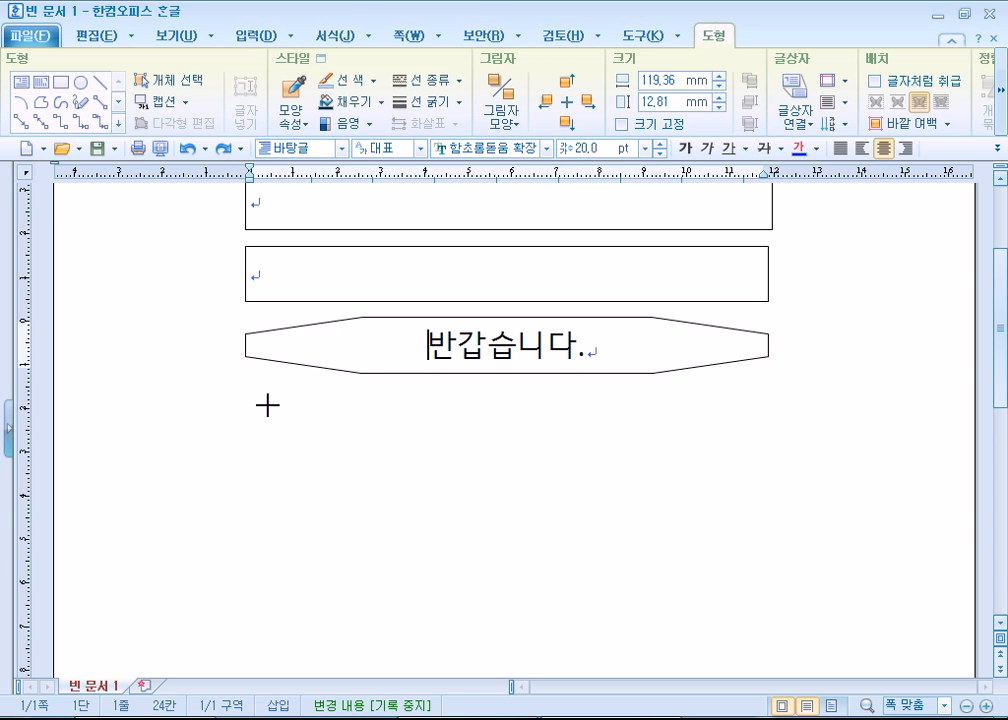
left_click_drag(250, 422, 767, 475)
left_click_drag(508, 530, 506, 479)
- Add a text area inside the new lower octagon and delete that octagon
right_click(432, 448)
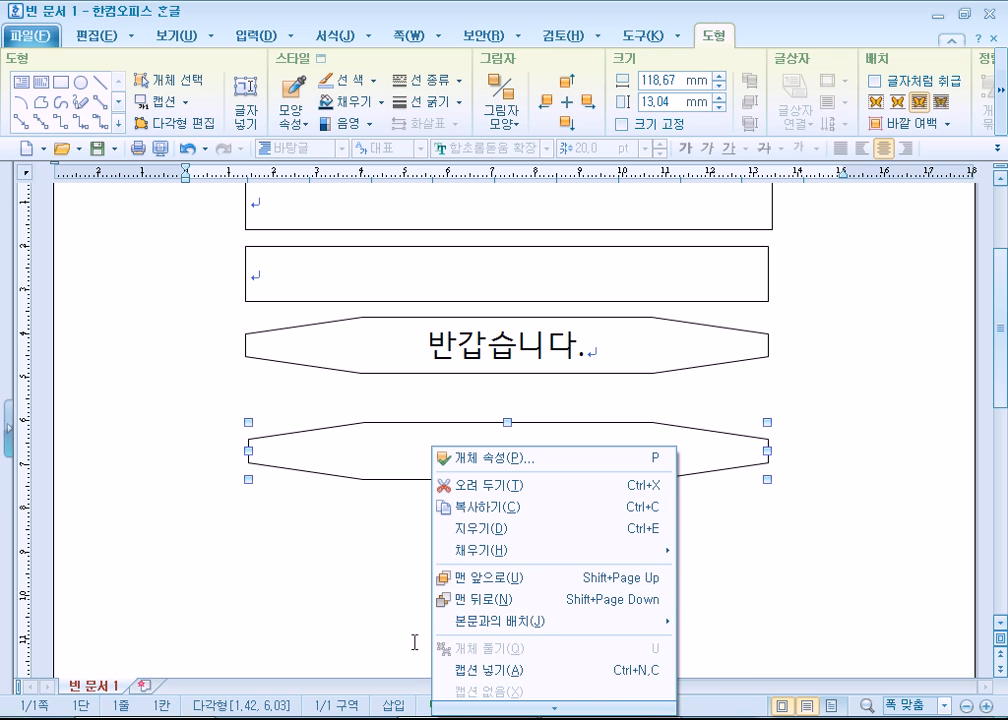
mouse_move(513, 707)
left_click(517, 665)
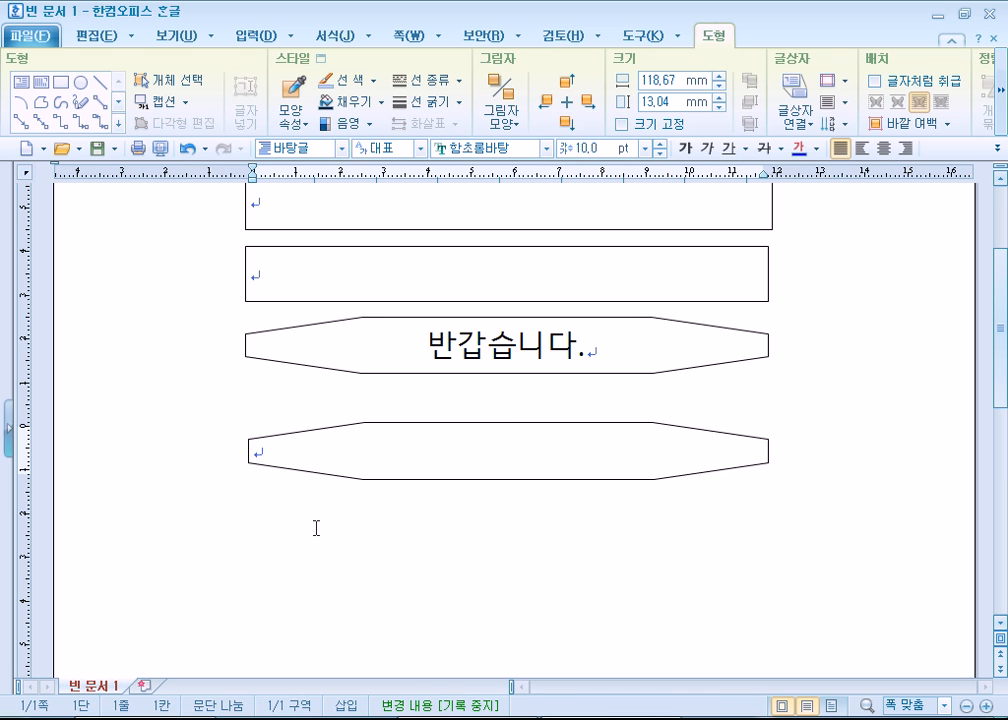
left_click(326, 476)
key("Delete")
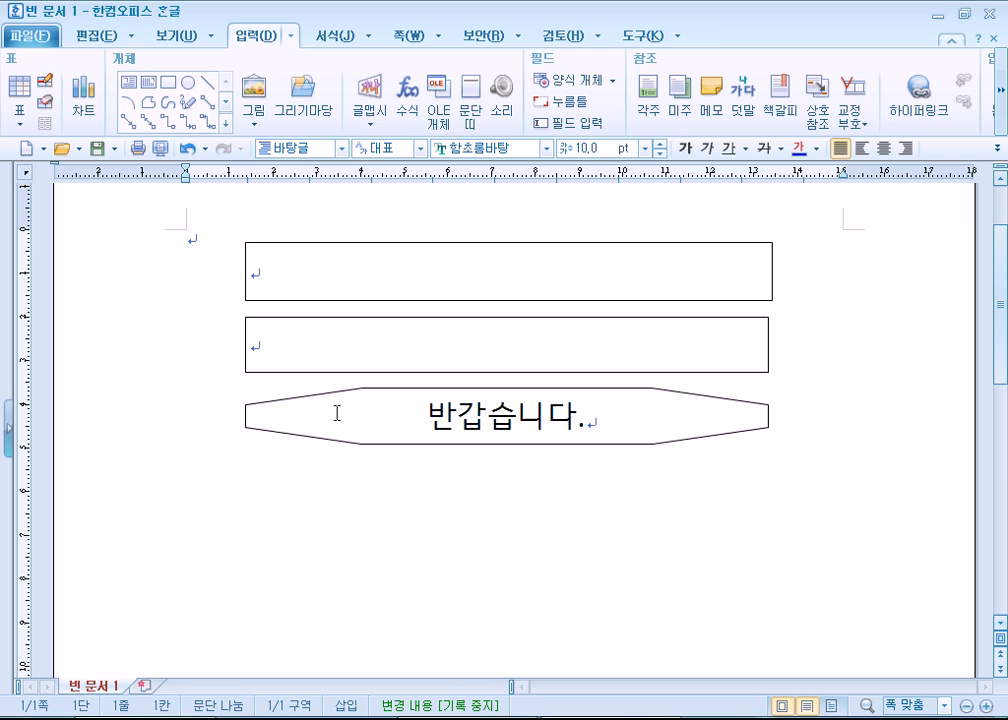
- Paste three copies of the octagon with its text, and undo the pasted copies
left_click(322, 445)
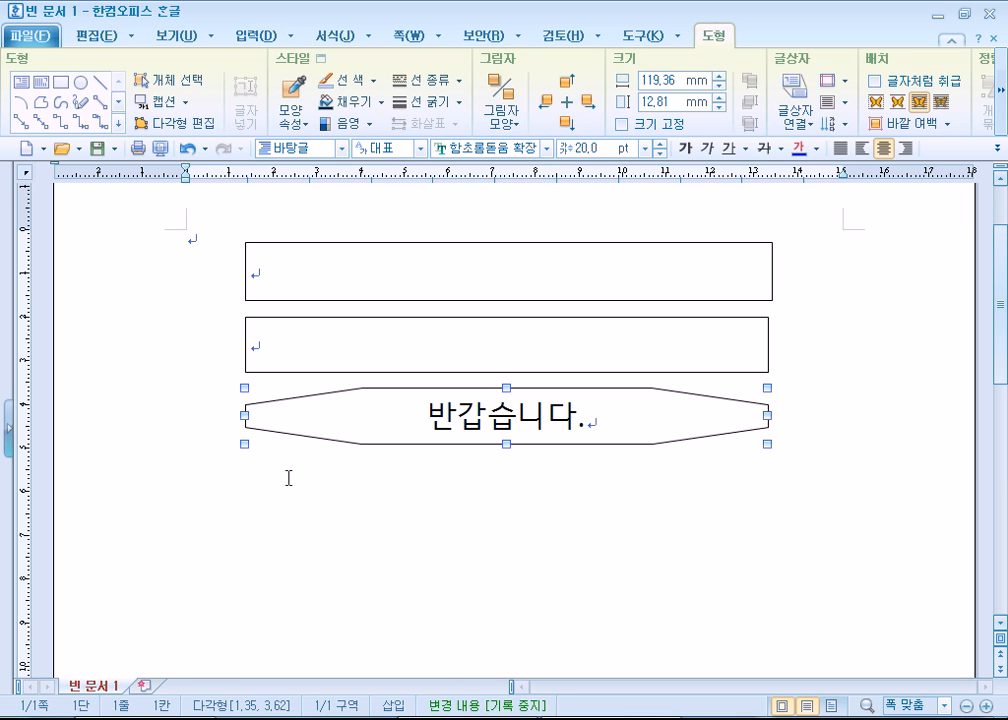
left_click(346, 412, "ctrl")
key("ctrl+v")
key("ctrl+v")
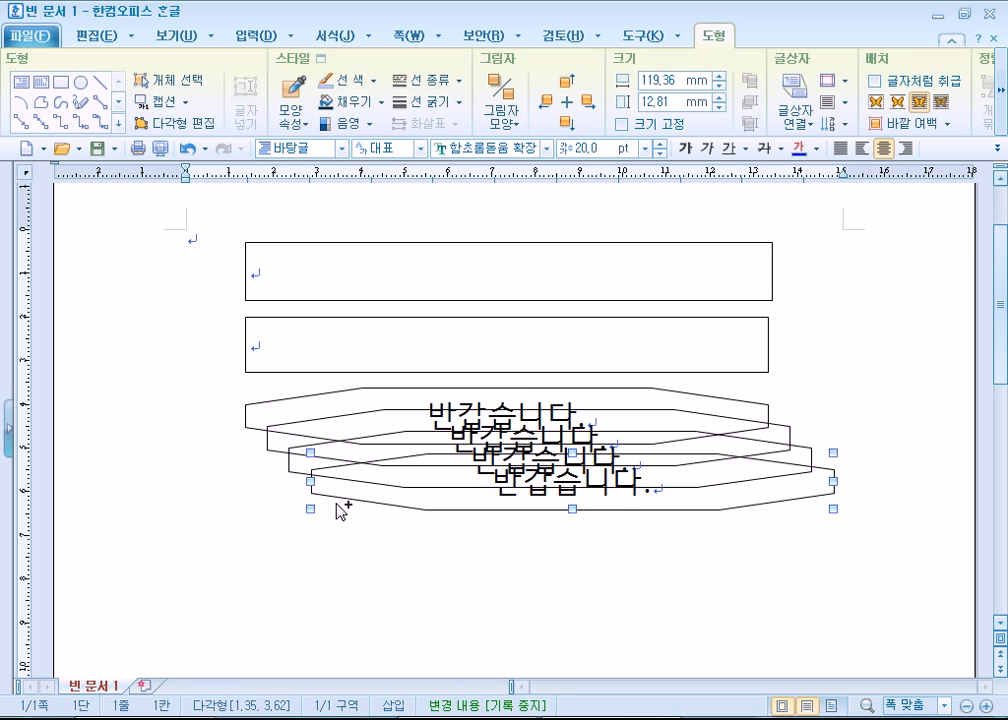
key("ctrl+z")
key("ctrl+z")
key("ctrl+z")
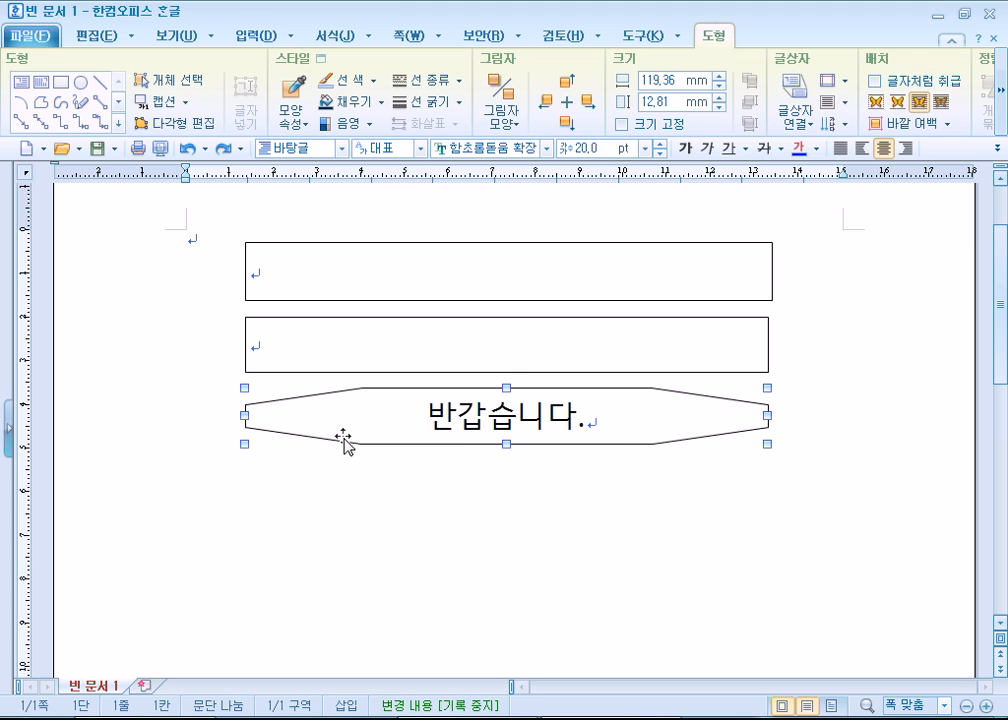
- Copy the octagon with its text four times straight down, stacking the copies closely beneath the original
left_click_drag(343, 440, 452, 585, "ctrl")
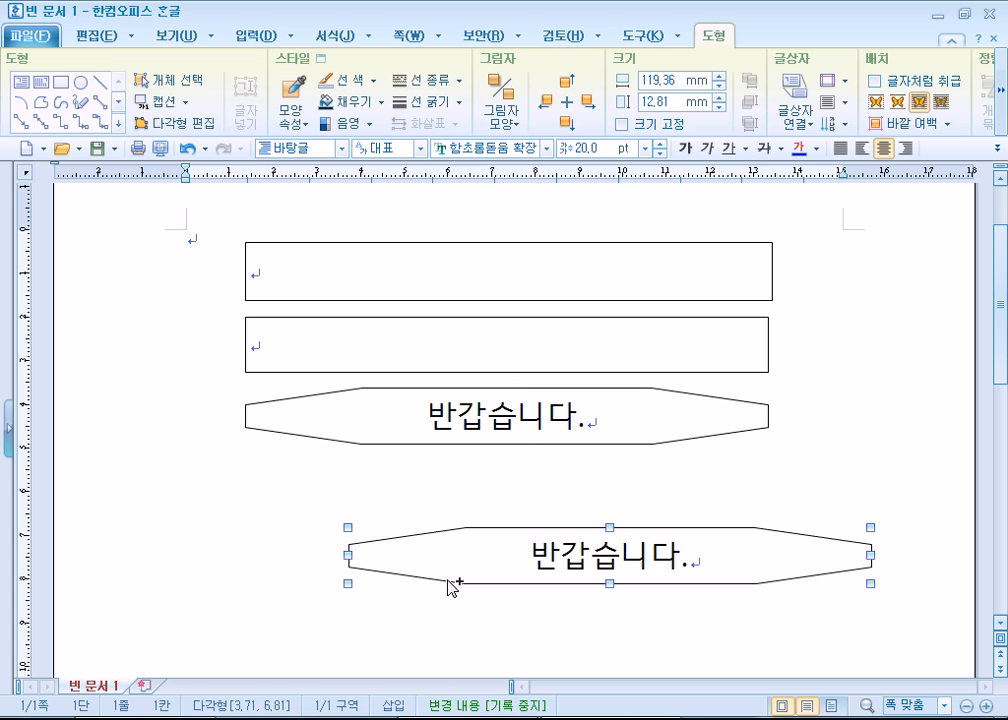
key("ctrl+z")
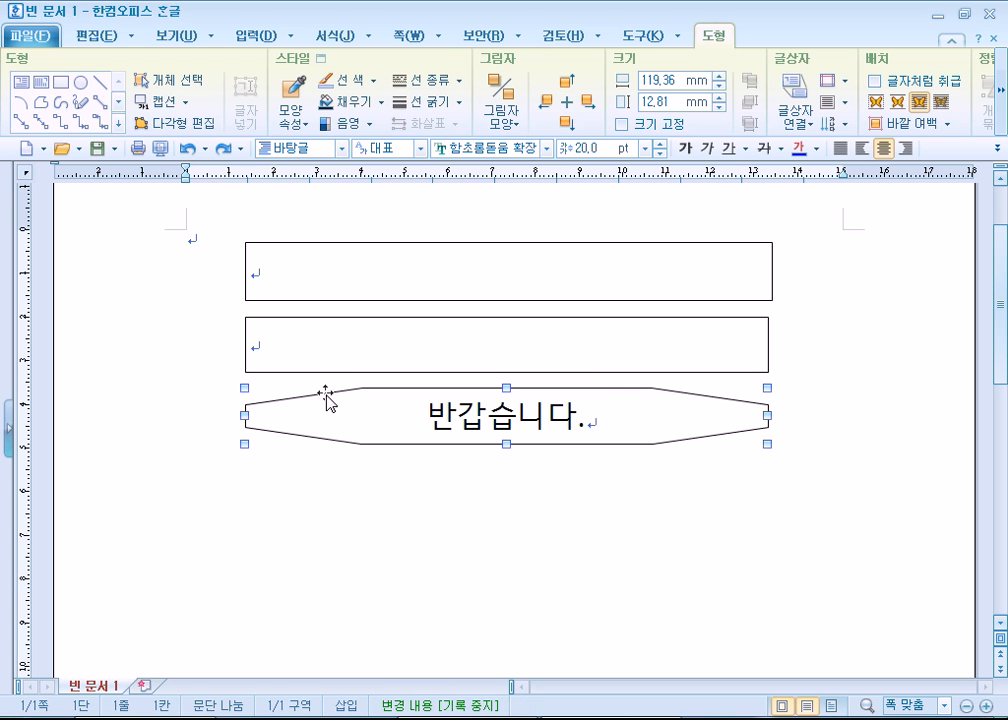
left_click_drag(325, 410, 322, 631, "ctrl")
scroll(319, 627, "down", 3)
left_click_drag(314, 427, 310, 496, "ctrl+shift")
scroll(277, 580, "up", 1)
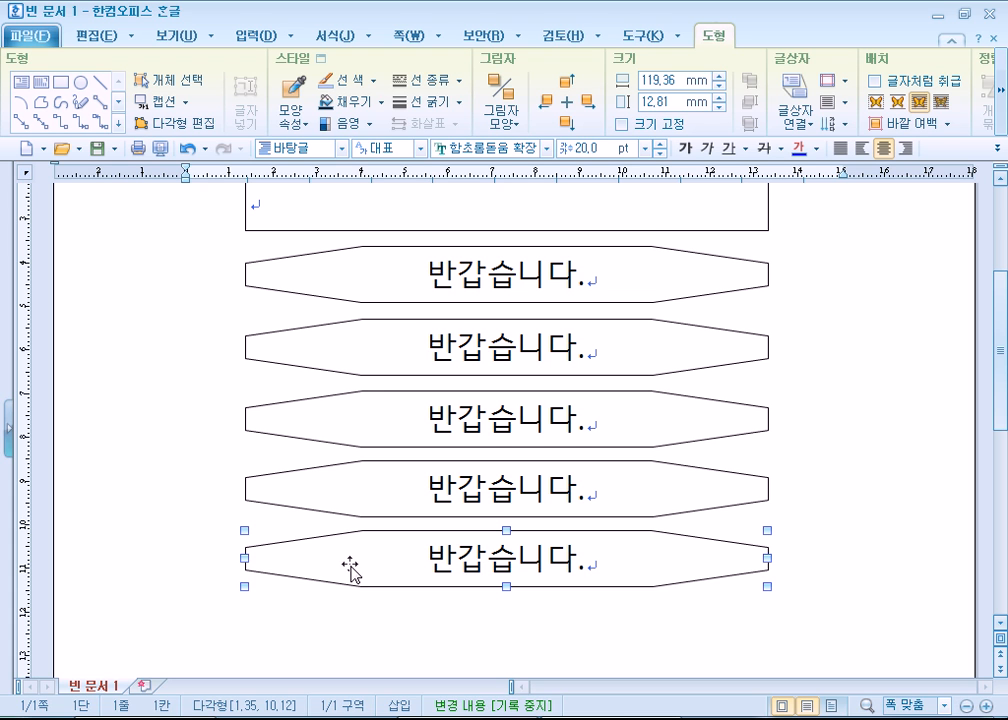
- Select the lowest octagon by its outline and try to make another copy of it below
key("Delete")
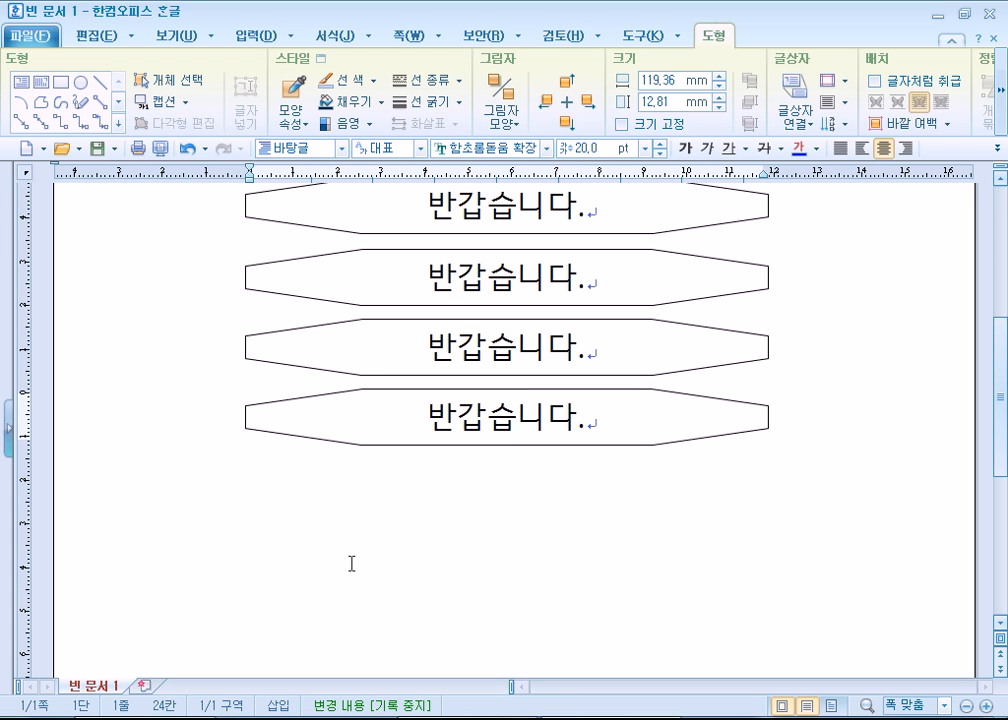
left_click(321, 441)
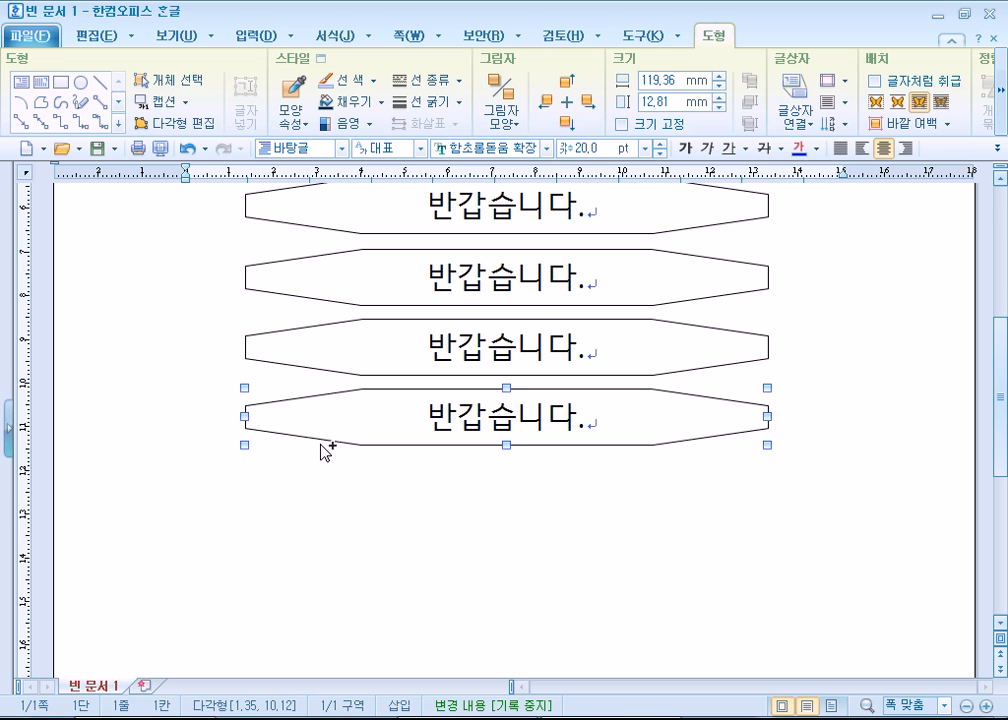
left_click_drag(317, 449, 319, 440)
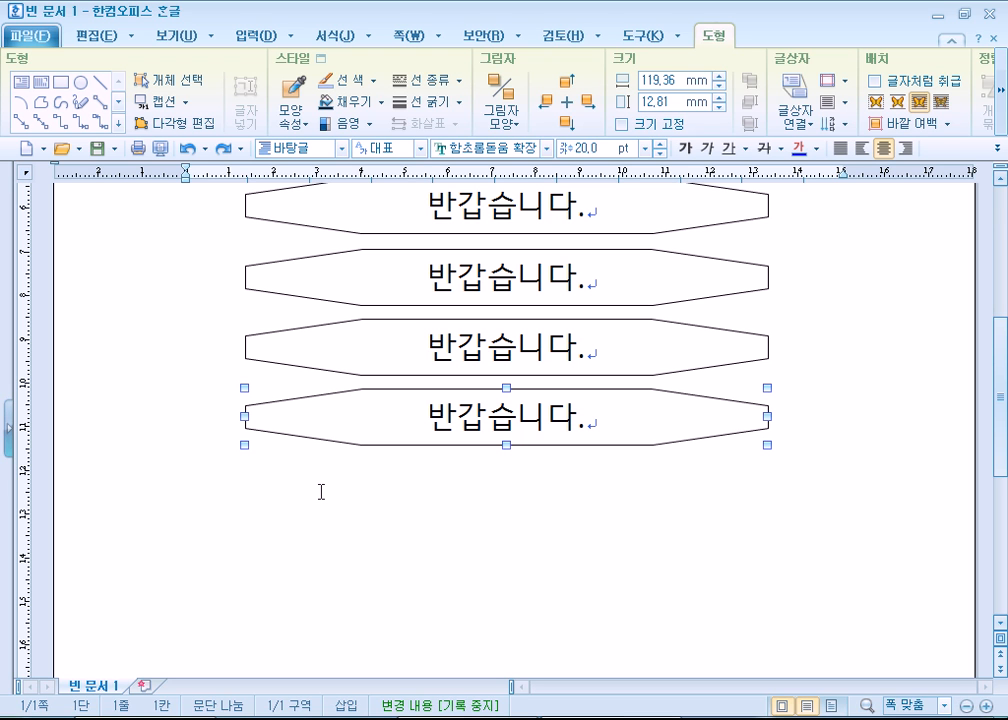
key("ctrl+v")
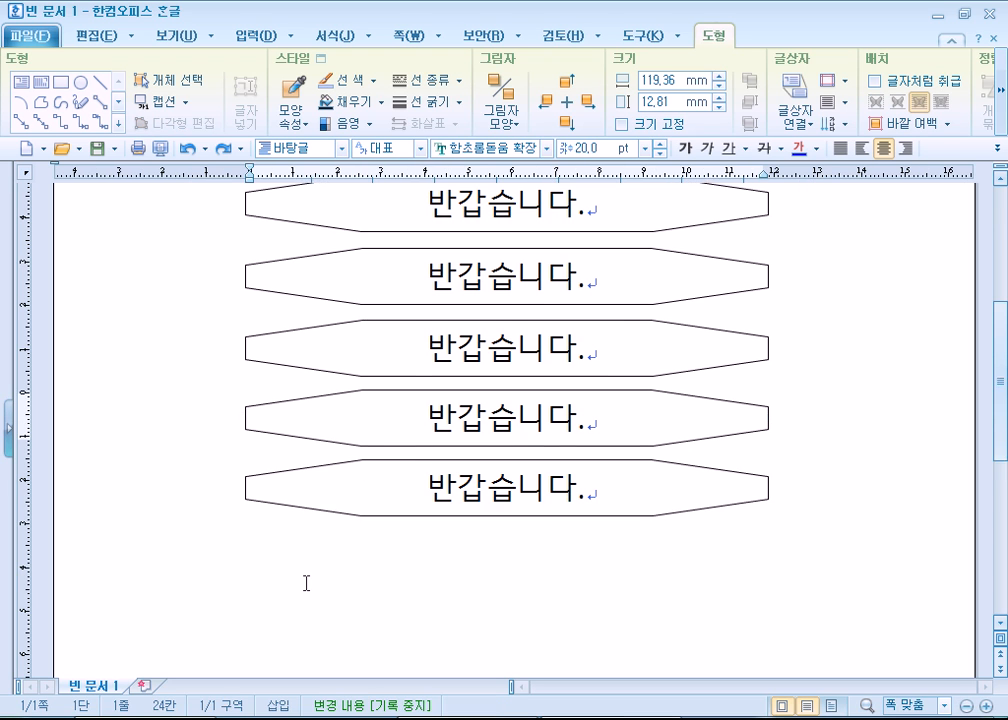
scroll(307, 583, "up", 2)
scroll(317, 554, "down", 2)
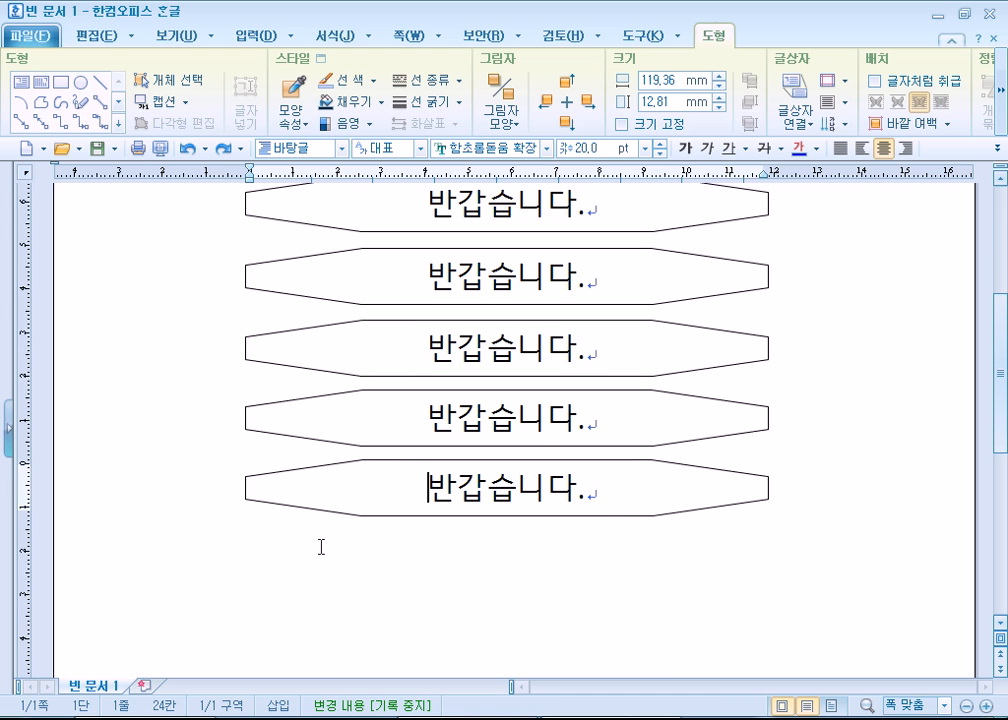
- Add all five octagons to one selection by their outlines, one after another, and clear the selection
scroll(321, 547, "up", 1)
left_click(301, 259)
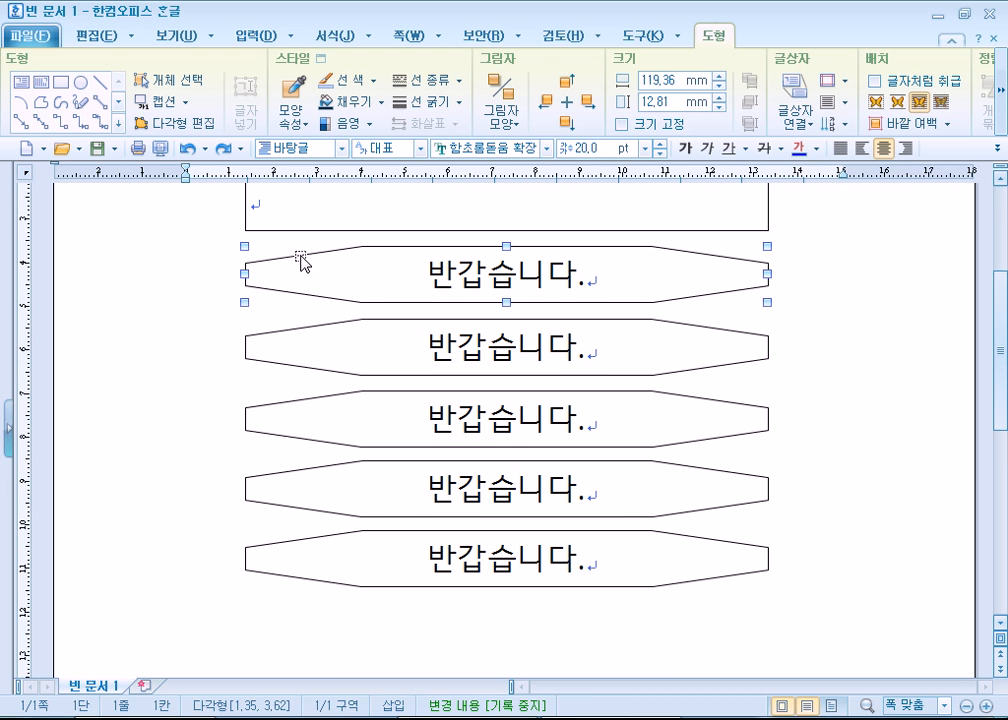
left_click(300, 336, "shift")
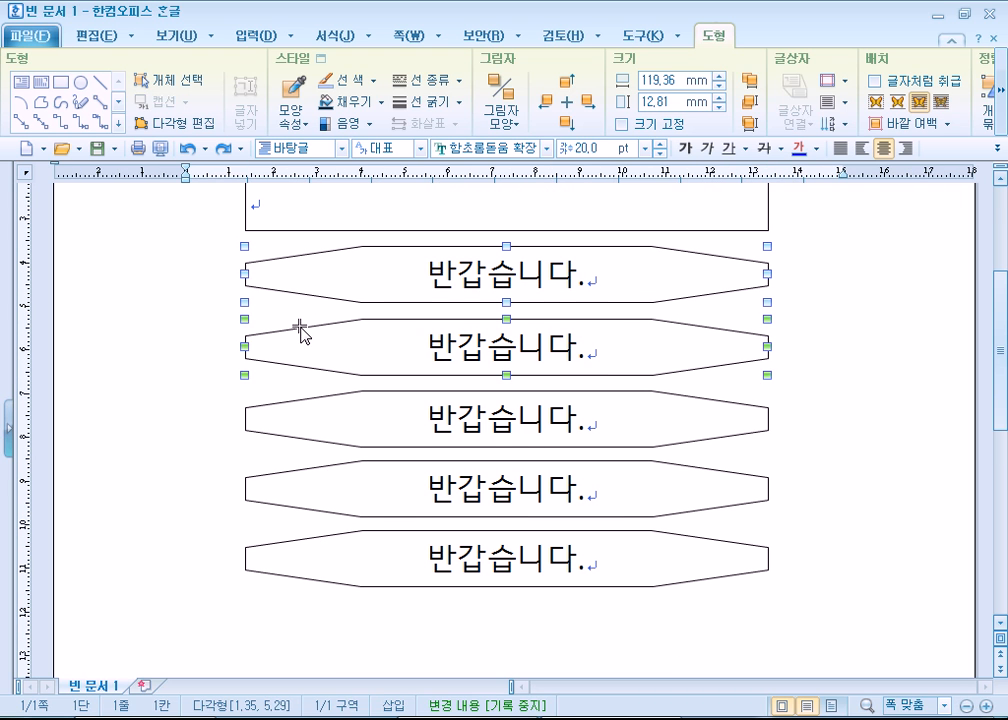
left_click(307, 402, "shift")
left_click(290, 478, "shift")
left_click(287, 549, "shift")
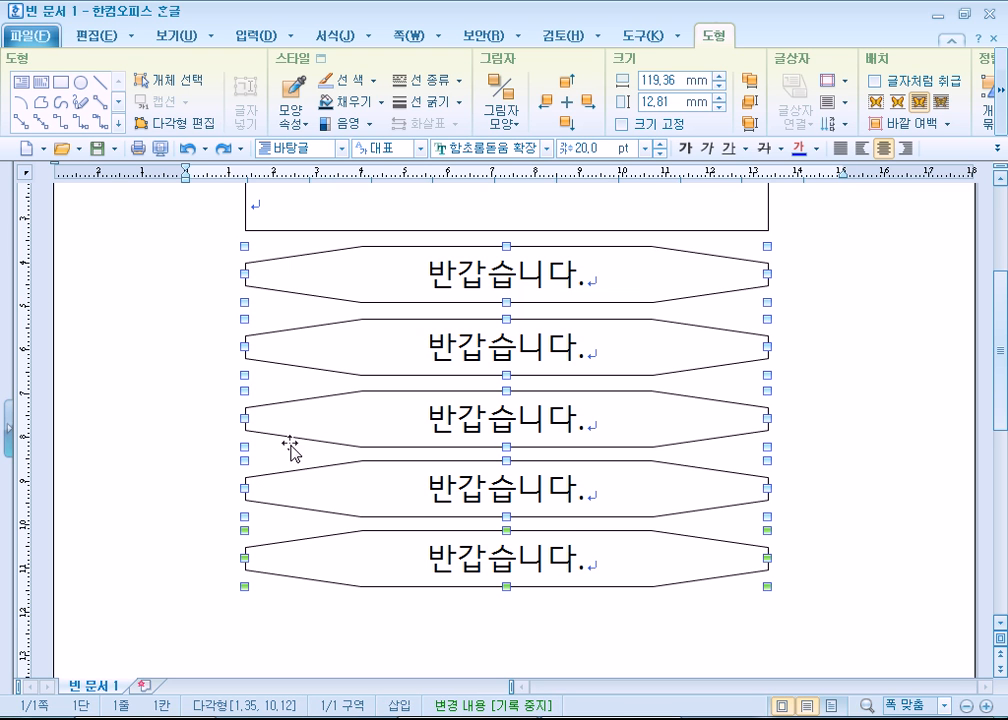
left_click(158, 369)
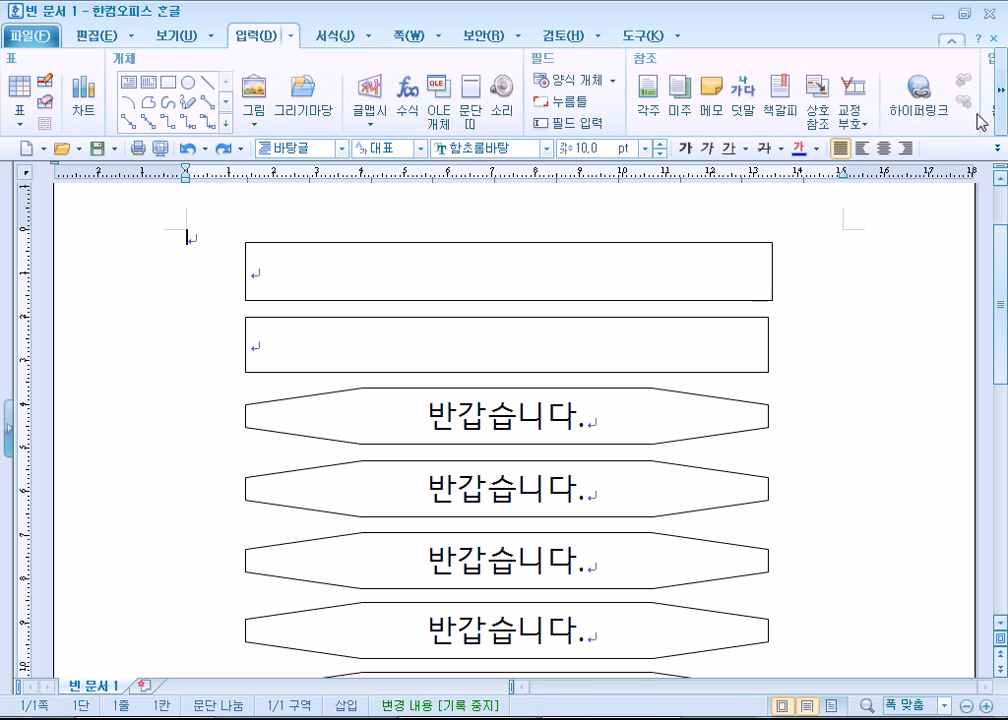
- Turn on 개체 선택 and box-select only the upper three octagons
left_click(999, 90)
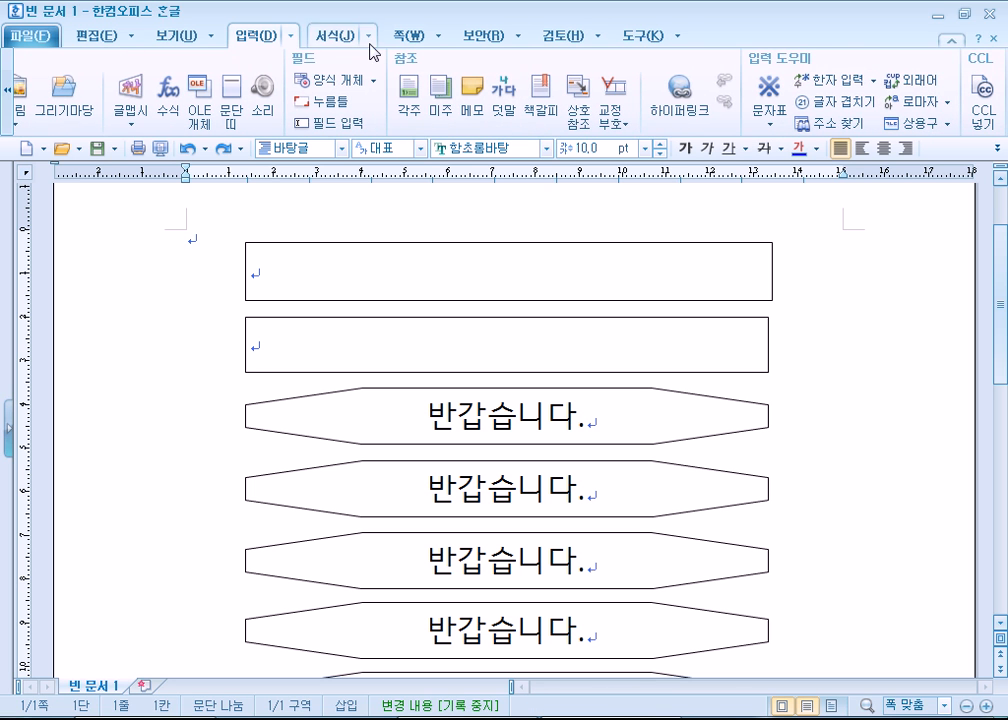
left_click(420, 244)
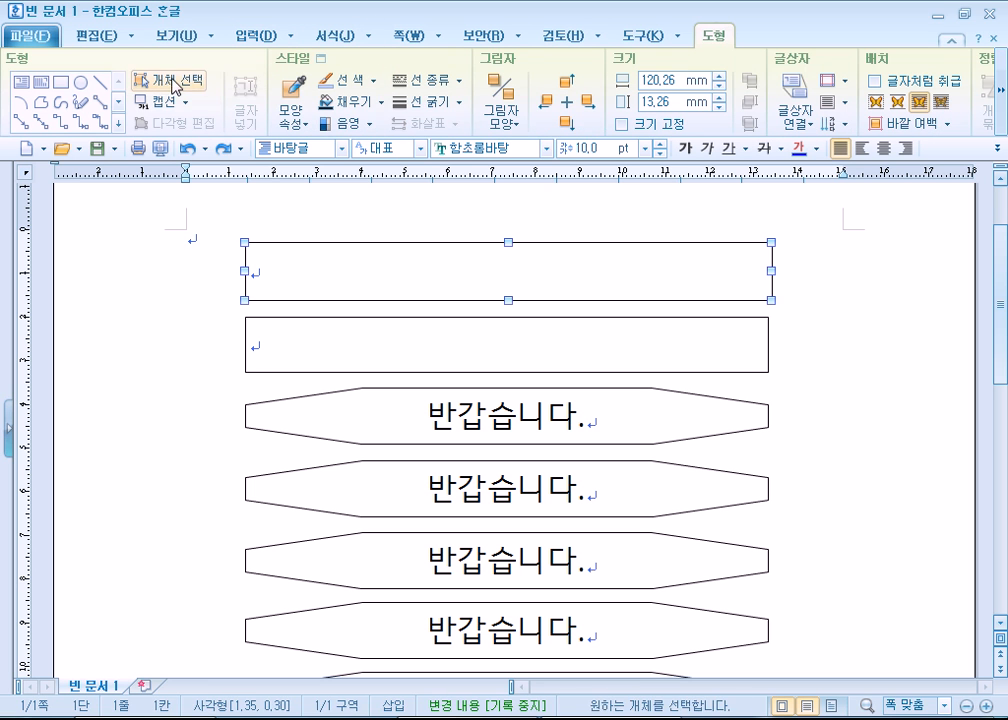
left_click(250, 405)
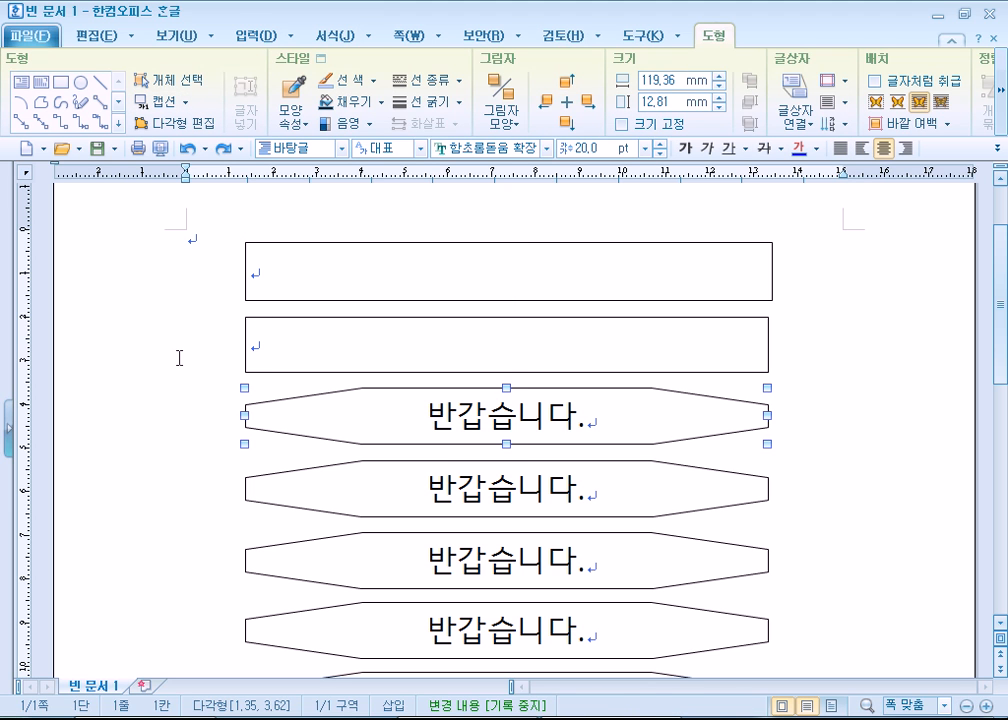
left_click(181, 82)
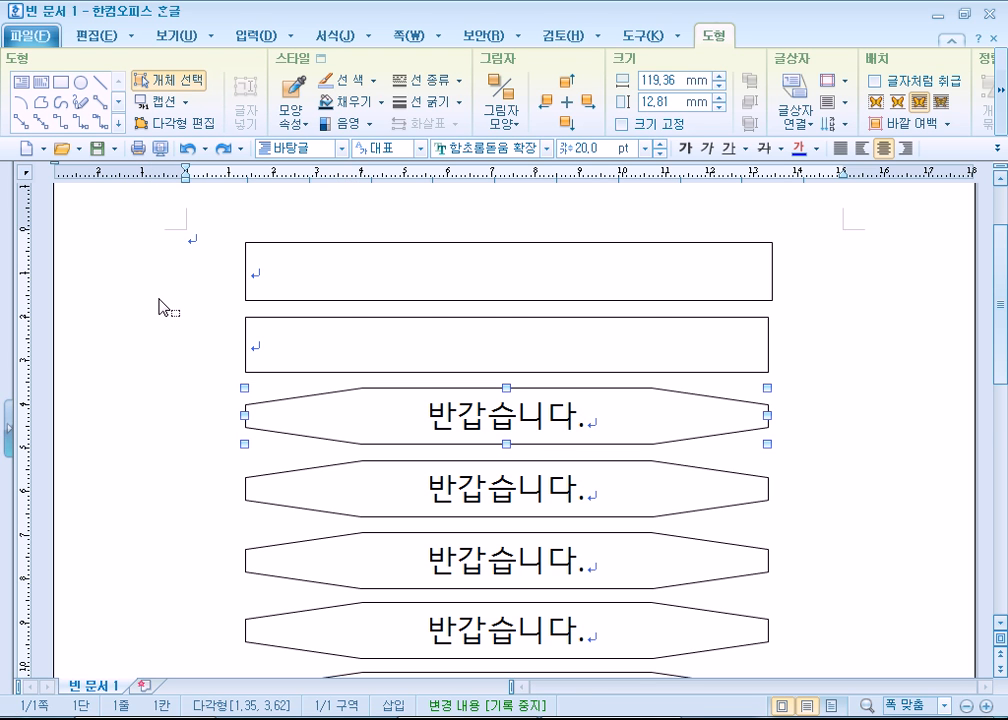
scroll(160, 305, "down", 3)
left_click_drag(198, 224, 812, 486)
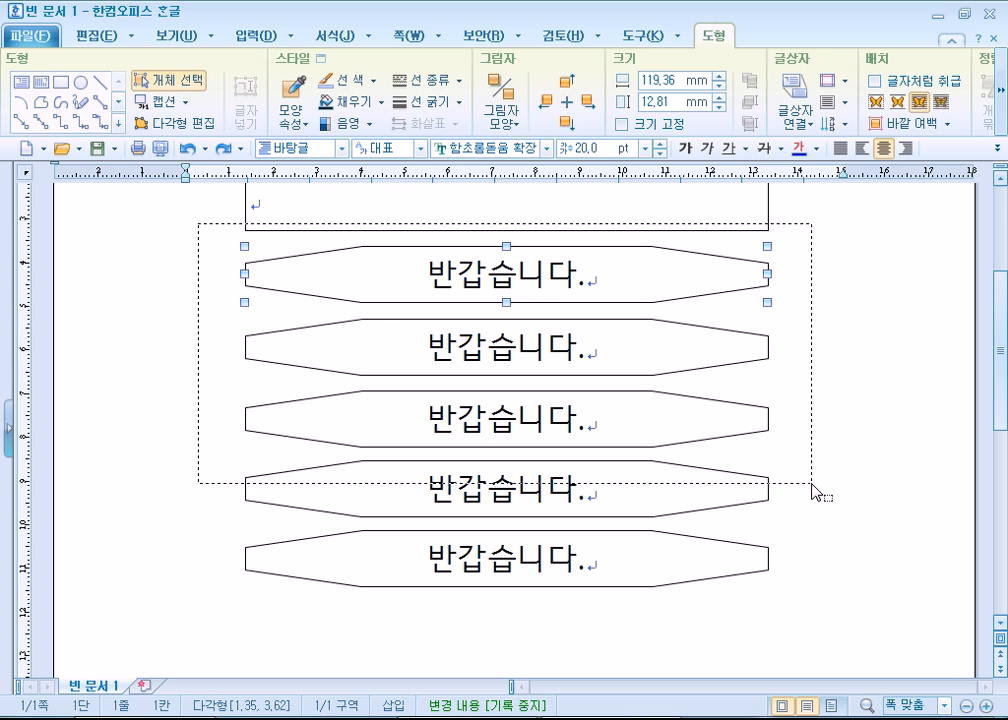
left_click_drag(812, 485, 833, 496)
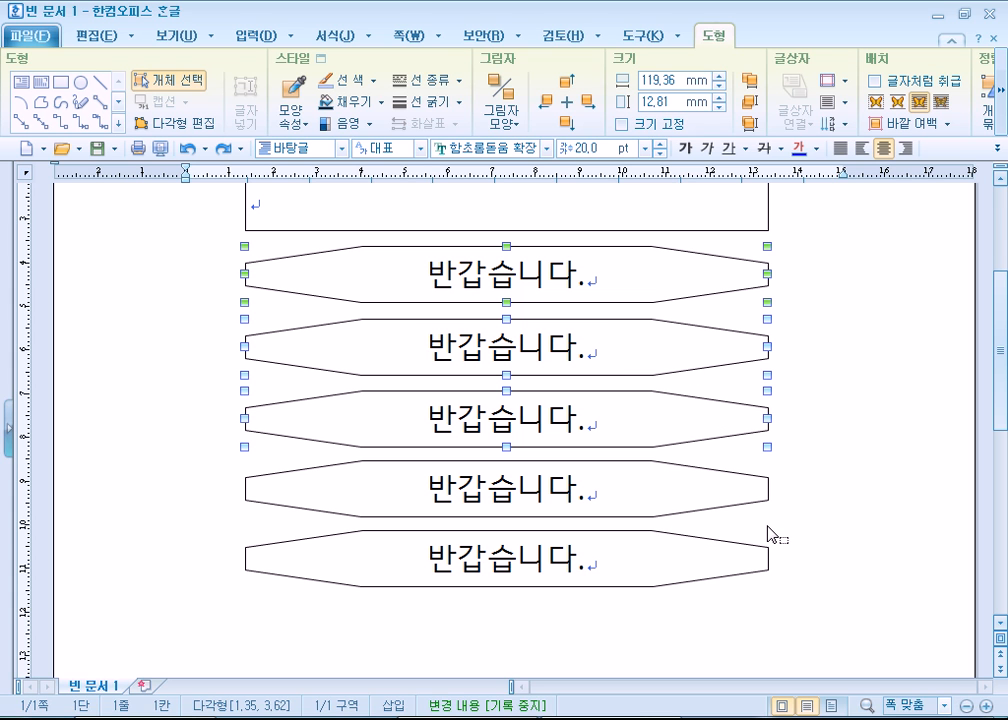
- Box-select the upper four octagons, nudge them very slightly to the right, and deselect them
left_click_drag(188, 238, 832, 567)
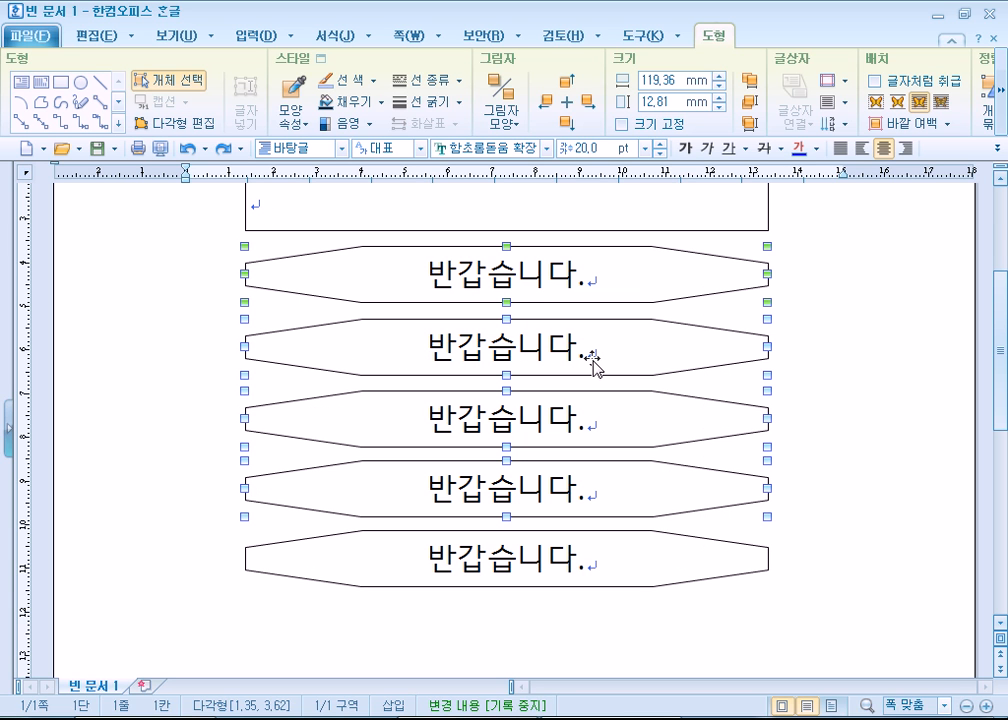
key("Right")
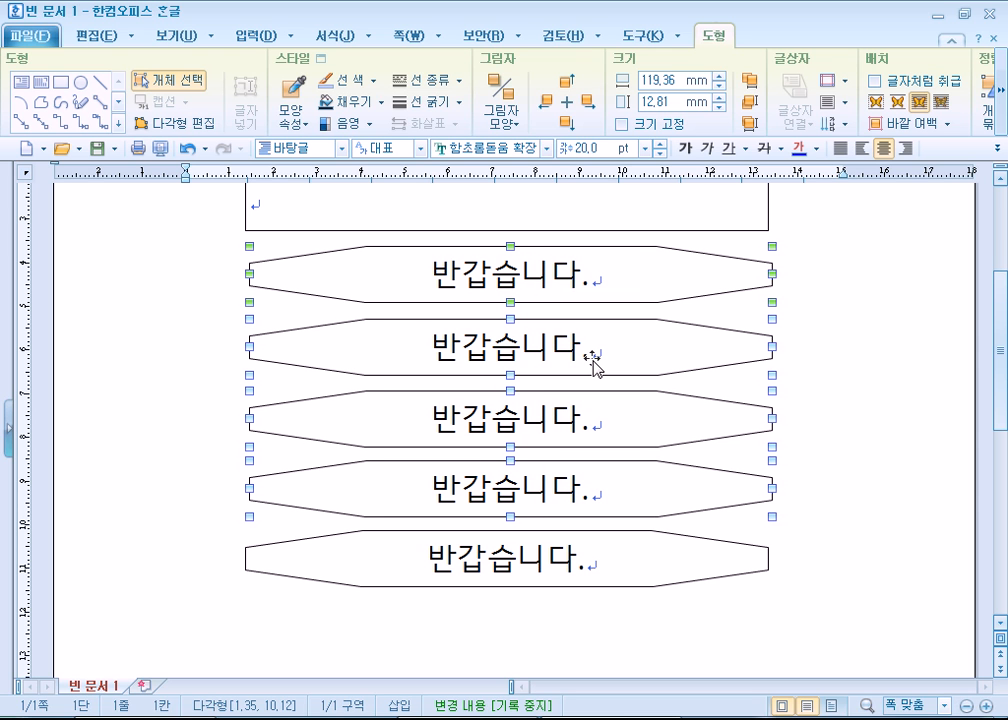
key("Left")
key("alt+Right")
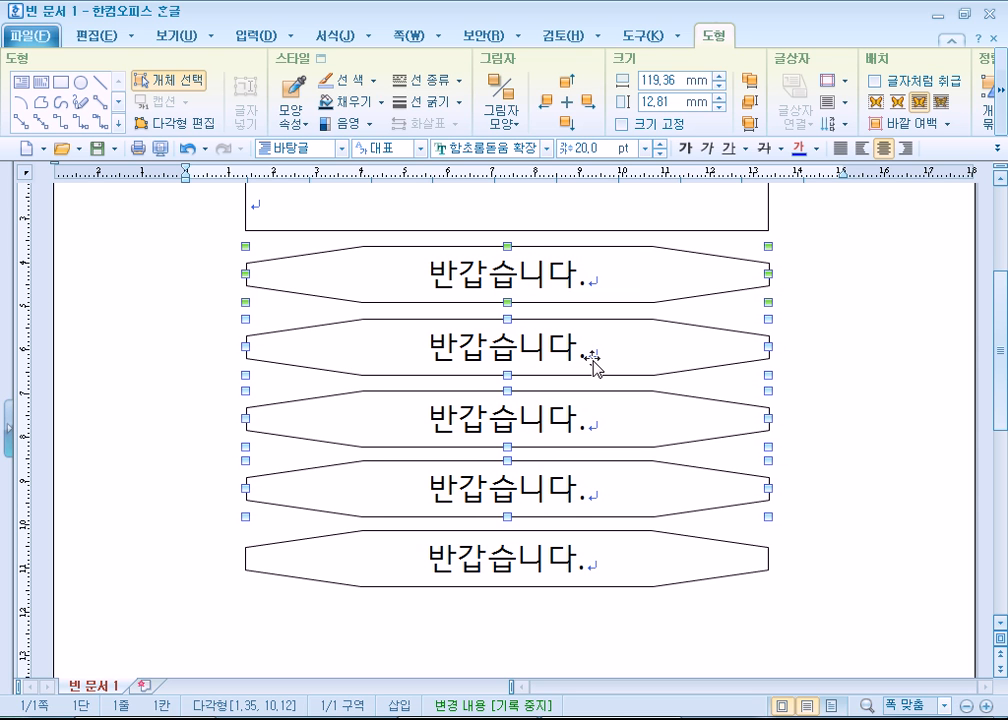
left_click(473, 612)
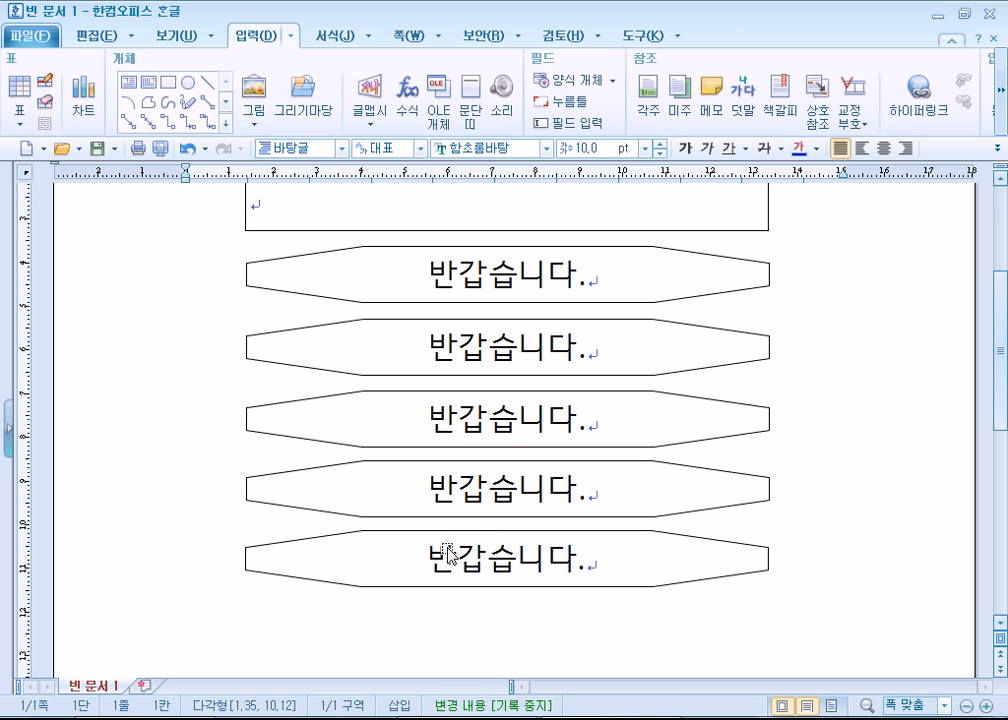
- Move the lowest octagon well below the other four and slightly to their left
left_click_drag(427, 580, 427, 665)
scroll(342, 537, "down", 3)
left_click_drag(402, 434, 388, 493)
scroll(345, 510, "up", 3)
- Box-select all five octagons and line them up with 왼쪽 맞춤
left_click_drag(208, 218, 862, 580)
scroll(845, 630, "up", 5)
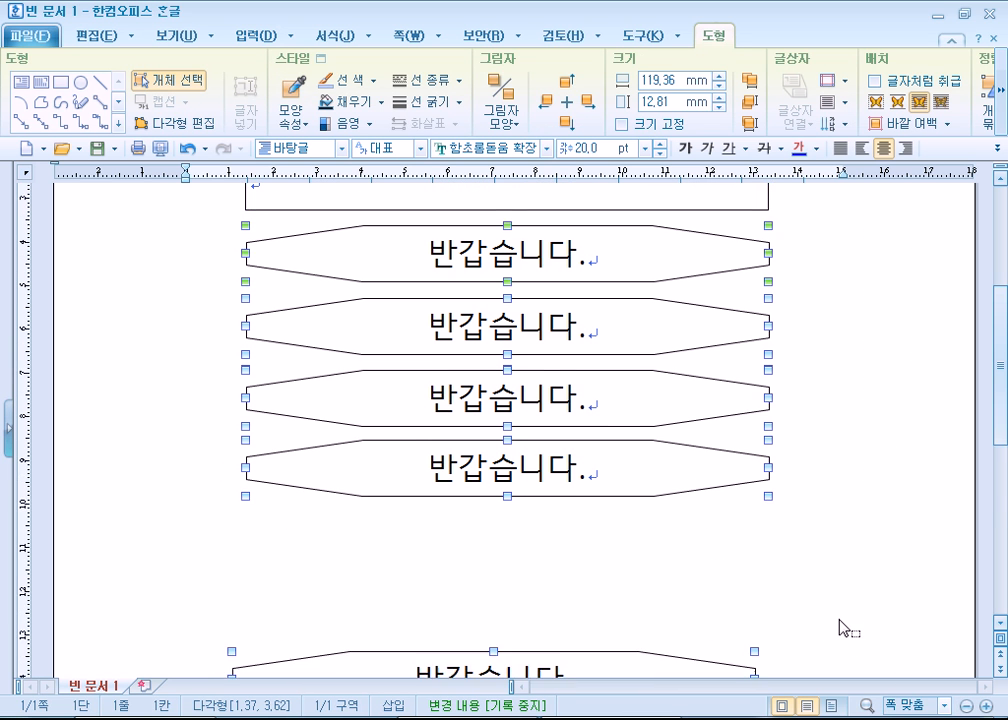
scroll(839, 614, "down", 3)
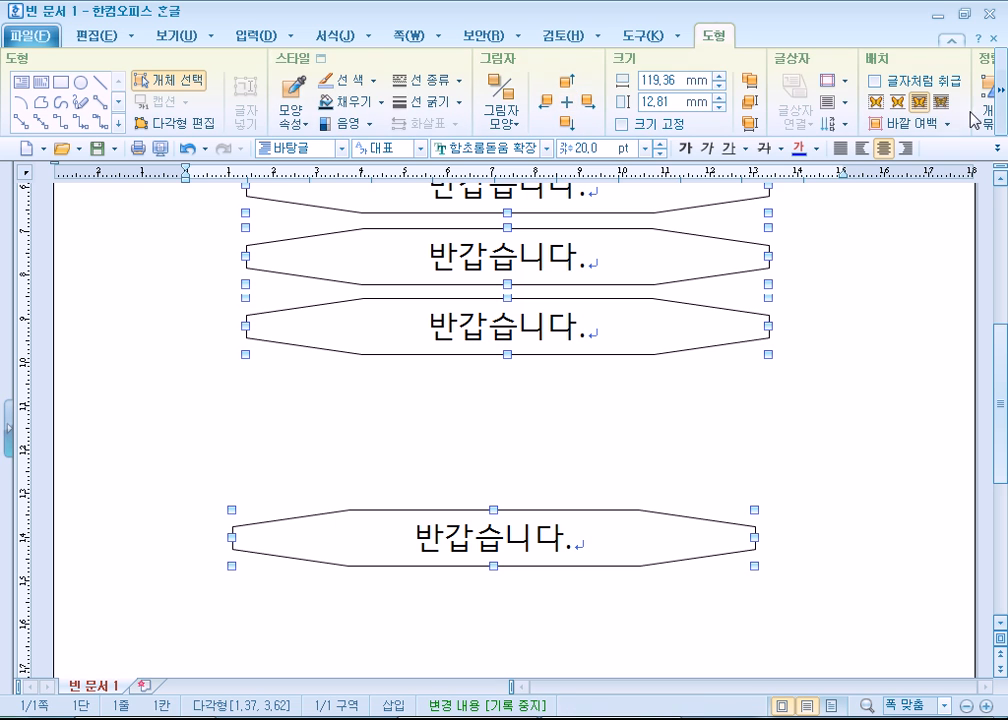
left_click(1002, 108)
left_click(1002, 108)
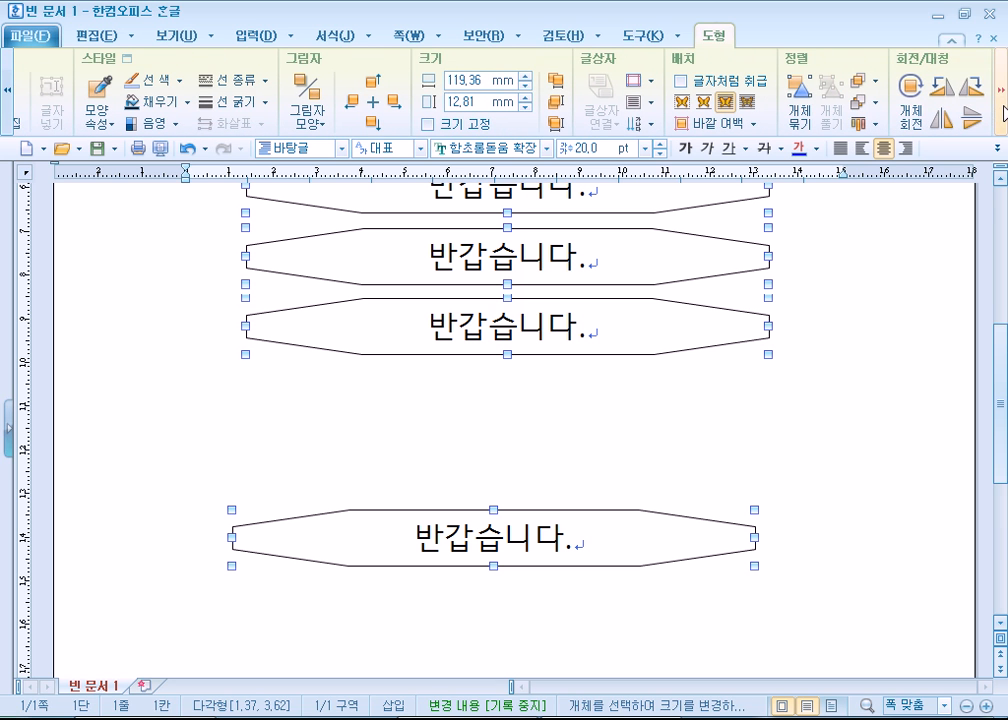
left_click(1002, 108)
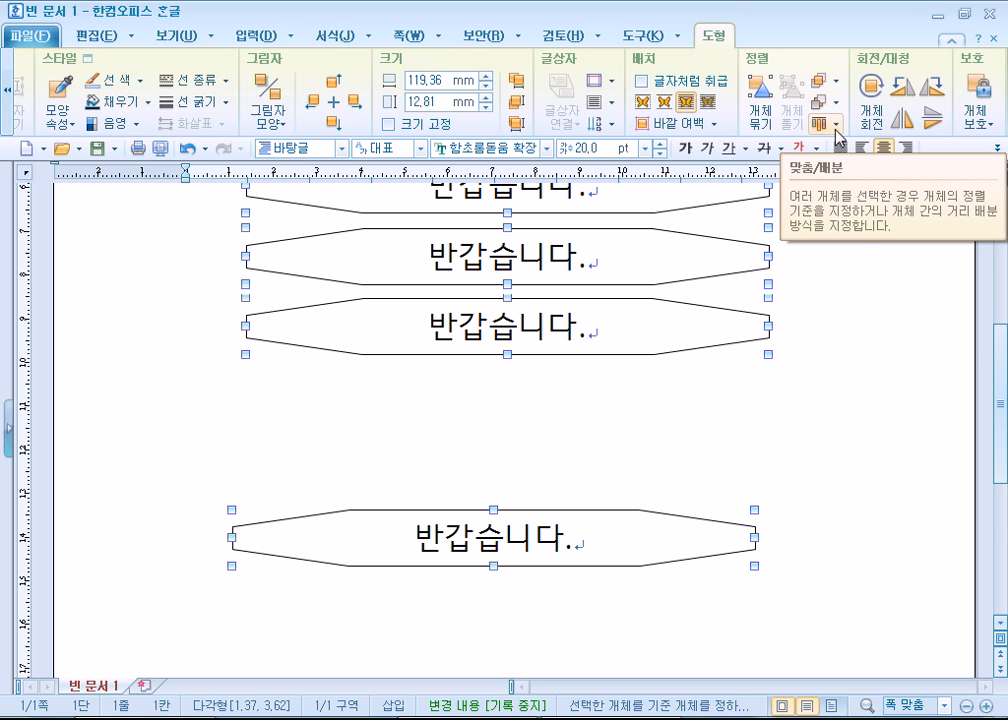
left_click(836, 124)
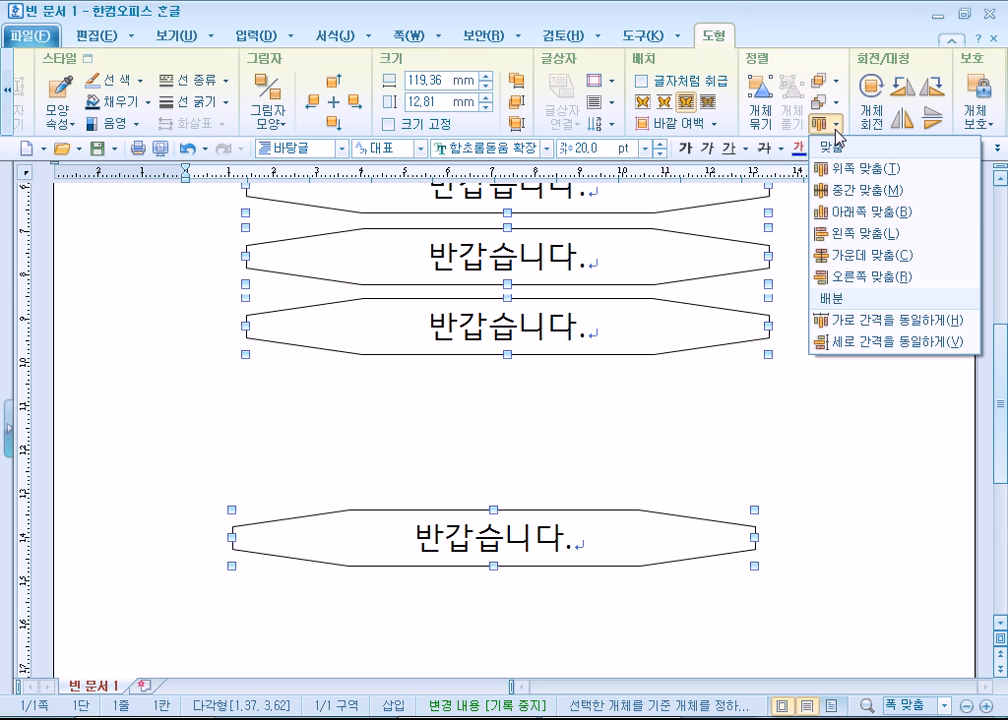
left_click(851, 236)
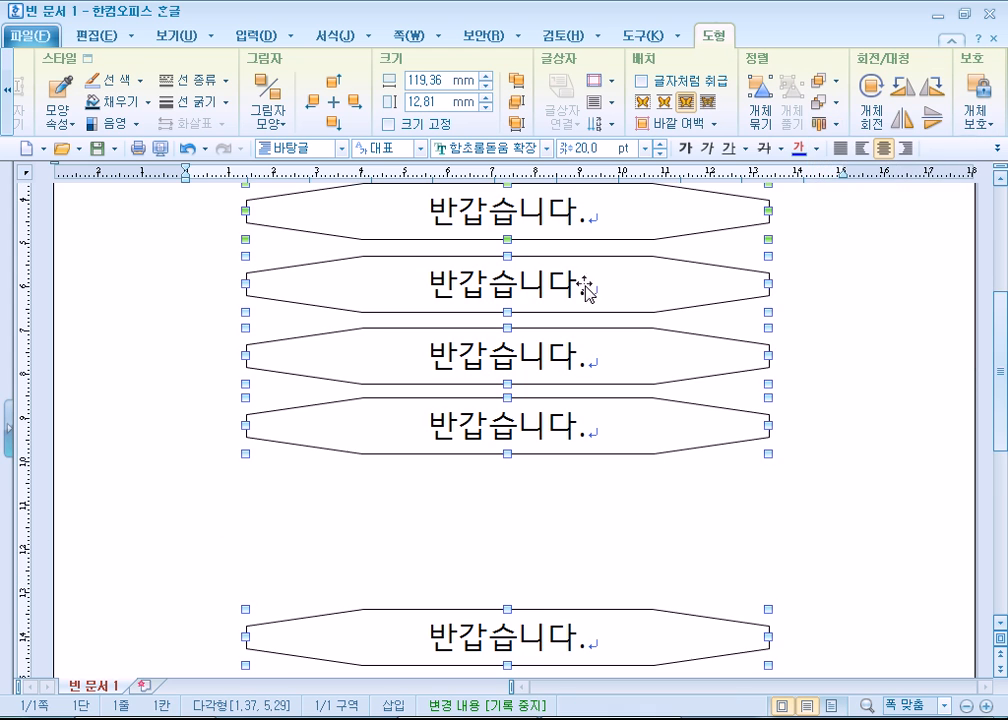
- Distribute the five selected octagons vertically with 세로 간격을 동일하게
scroll(256, 345, "down", 3)
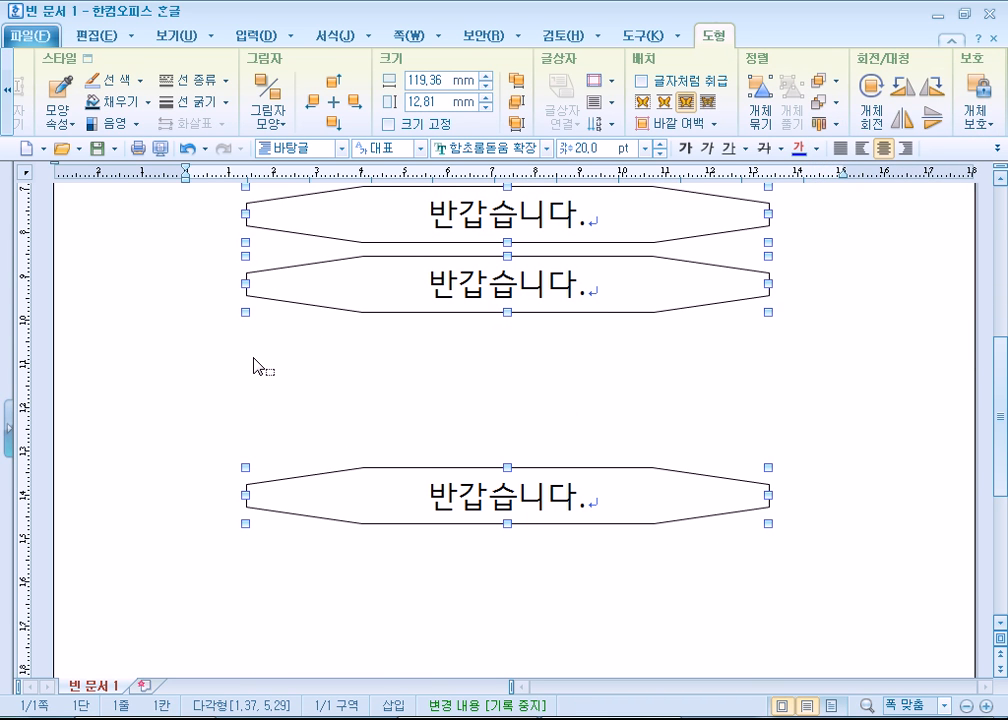
scroll(376, 346, "up", 6)
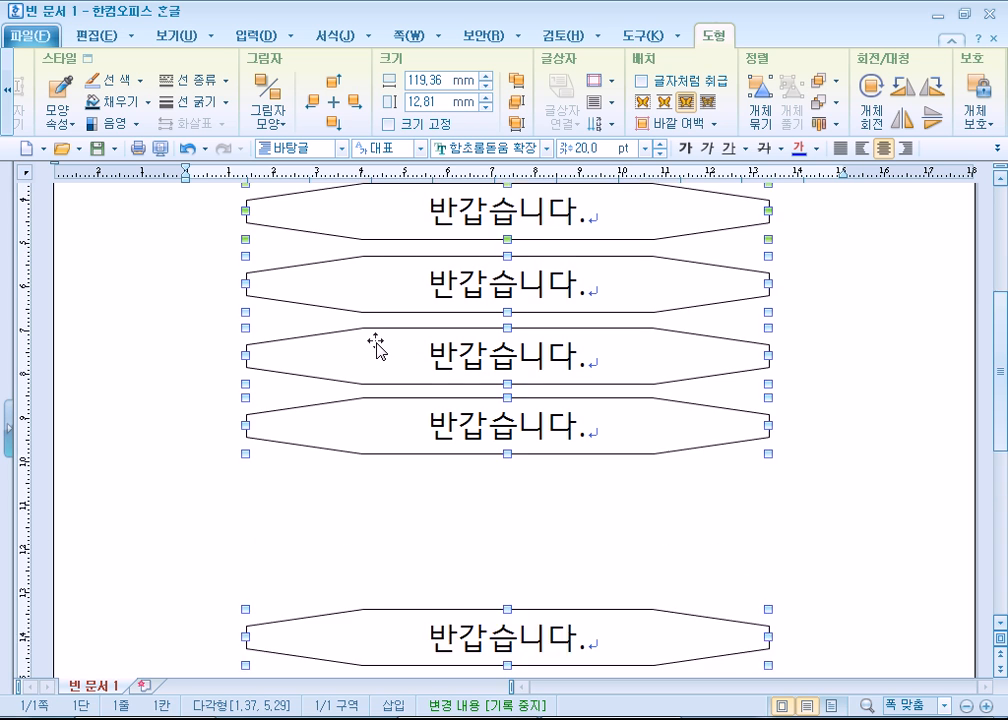
scroll(397, 345, "down", 5)
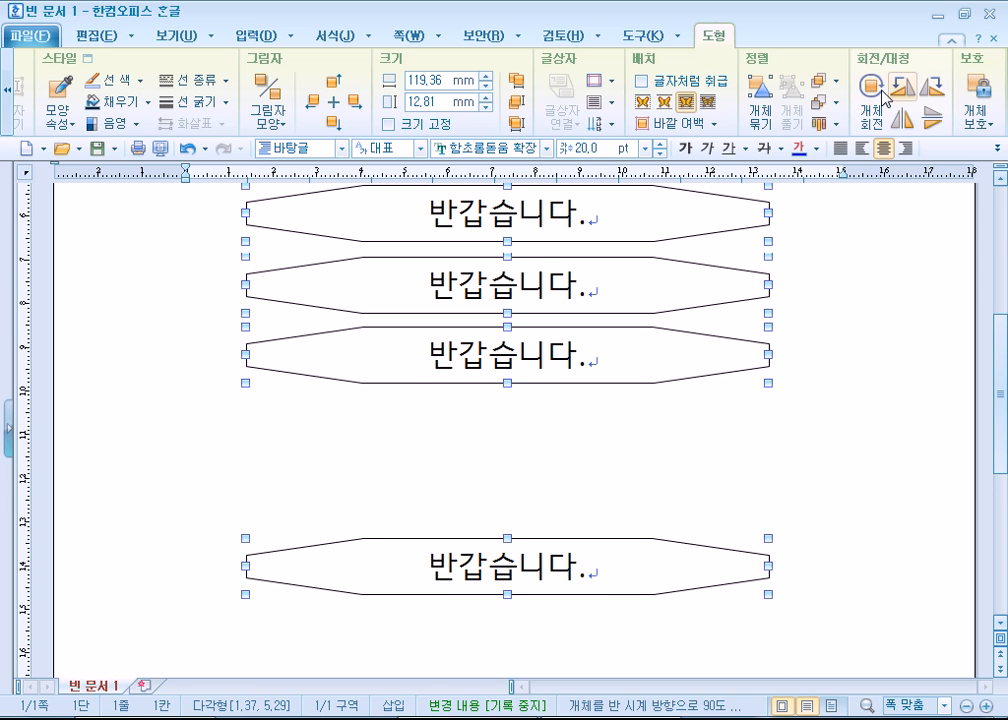
left_click(829, 130)
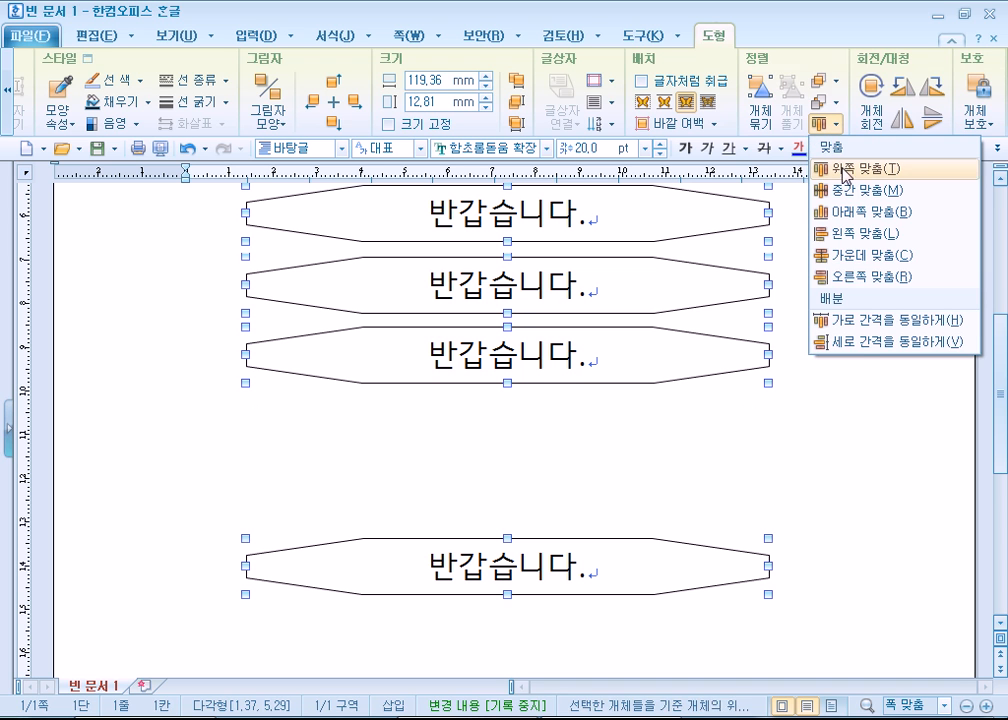
left_click(857, 342)
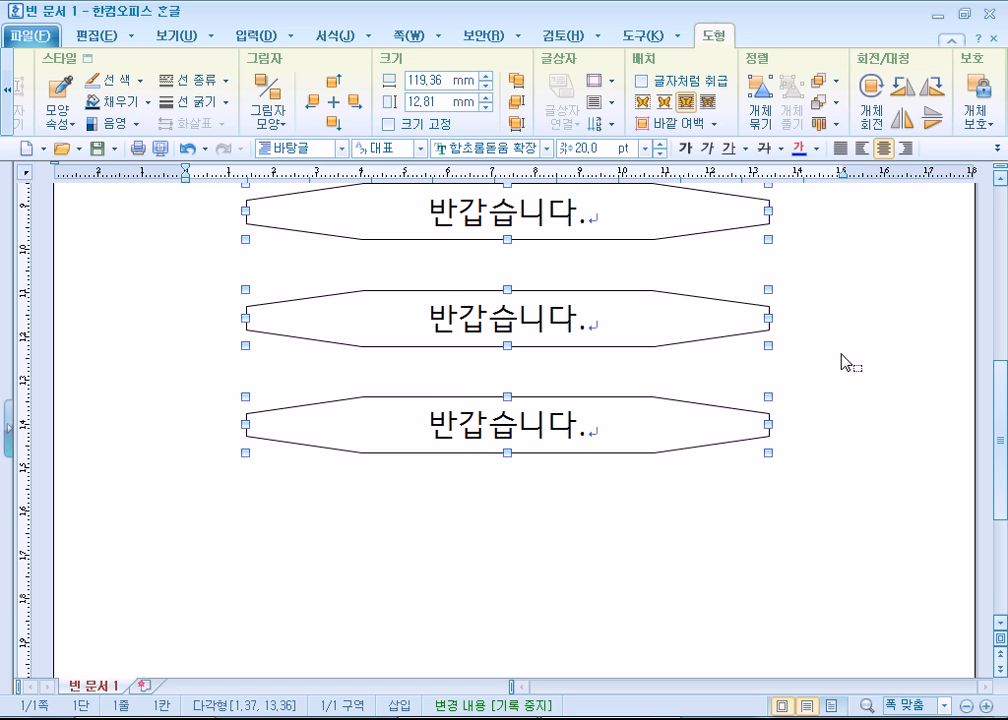
- Undo the vertical distribution of the octagons
key("ctrl+z")
key("ctrl+z")
key("ctrl+z")
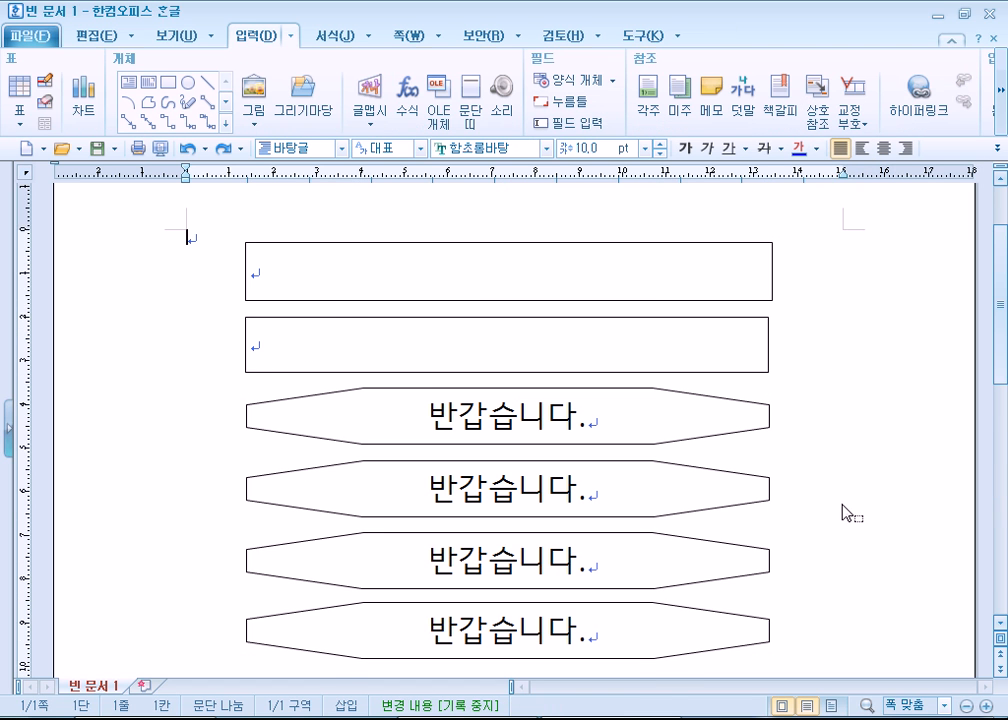
scroll(800, 514, "down", 4)
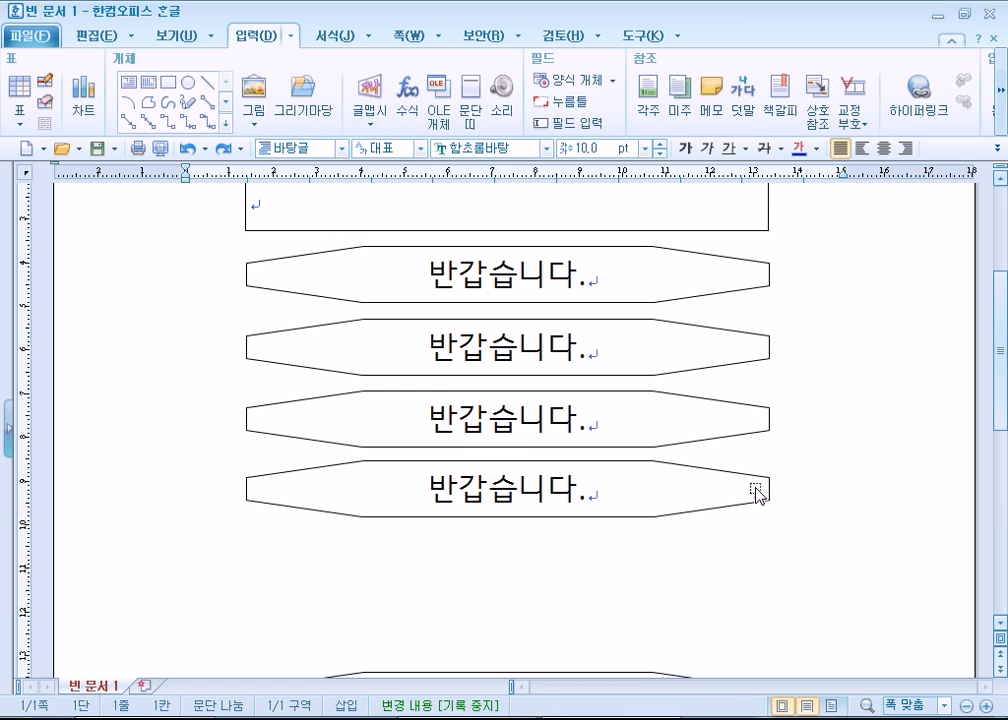
- Narrow the fourth octagon to about 93 mm wide and shift it slightly right of the other octagons' left edge
left_click(753, 335)
left_click_drag(768, 347, 641, 363)
left_click(695, 437)
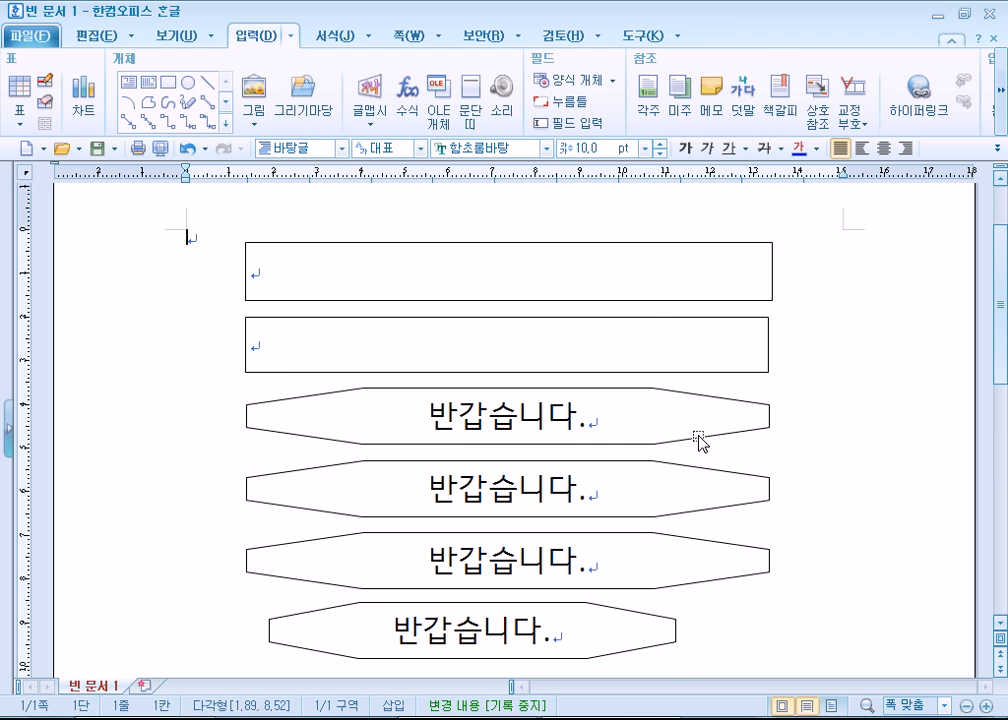
- Box-select all five octagons and align their left edges with 왼쪽 맞춤
scroll(695, 438, "down", 2)
left_click_drag(142, 220, 908, 622)
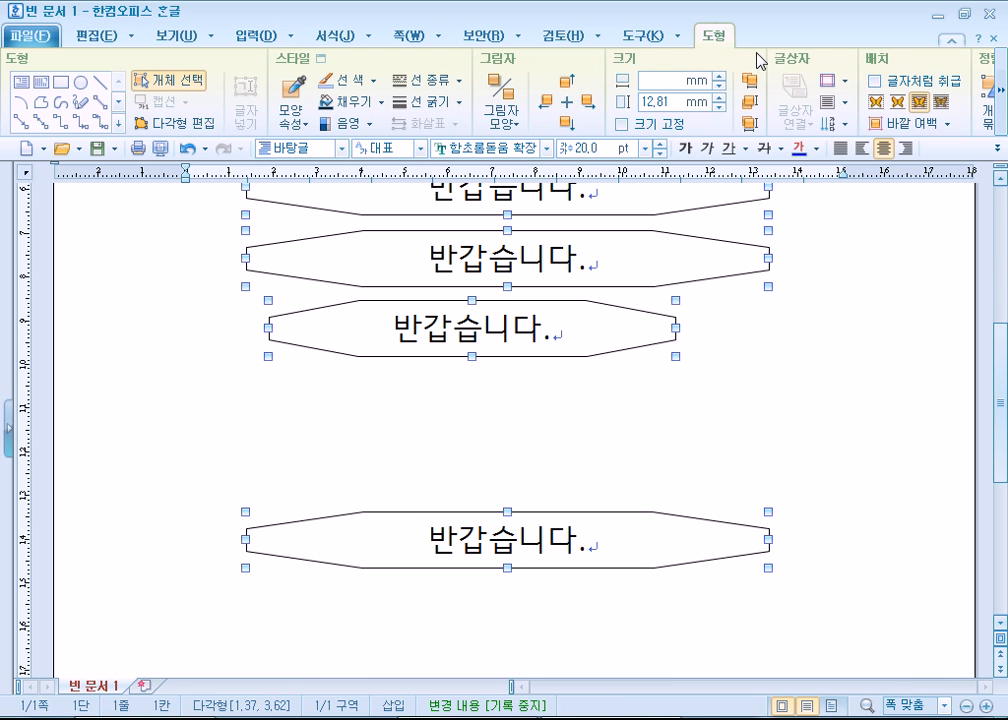
left_click(1002, 92)
left_click(1003, 92)
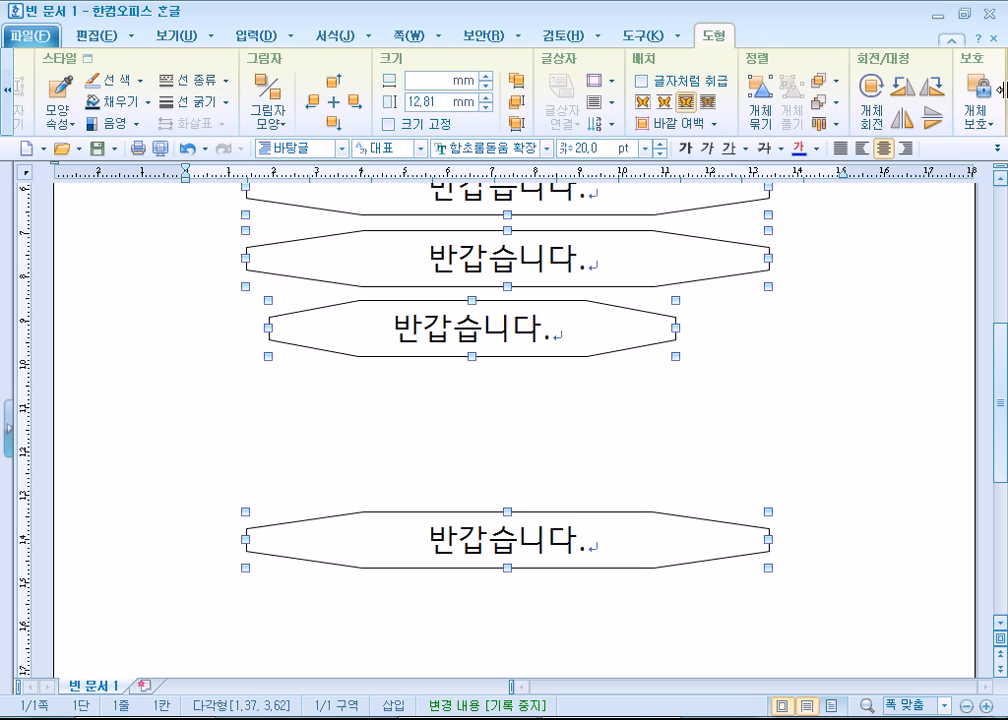
left_click(820, 125)
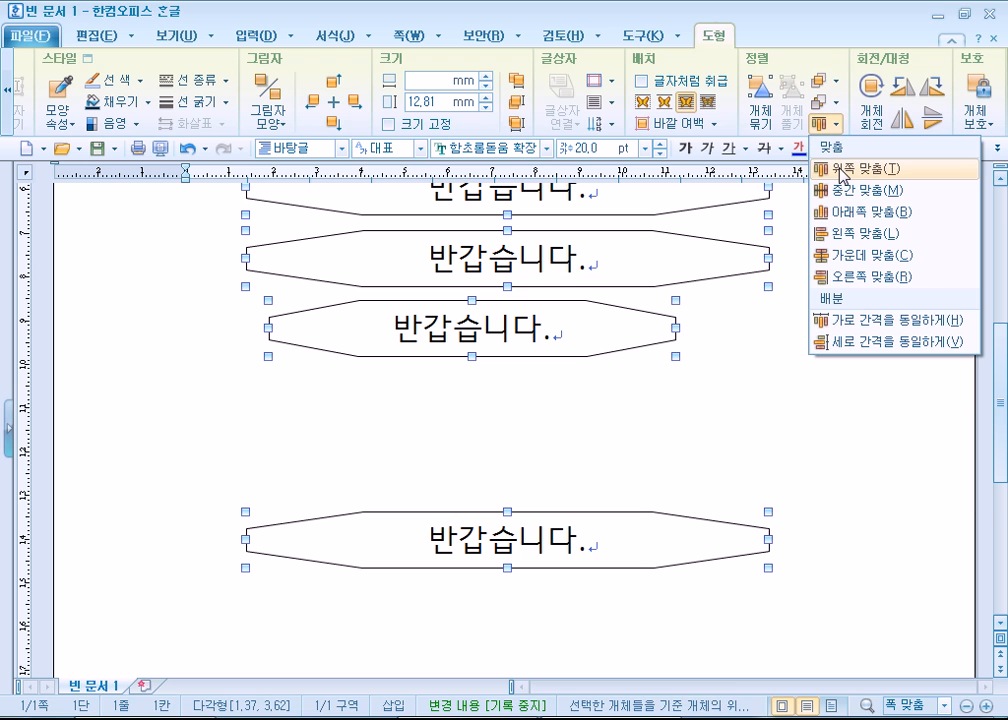
left_click(837, 232)
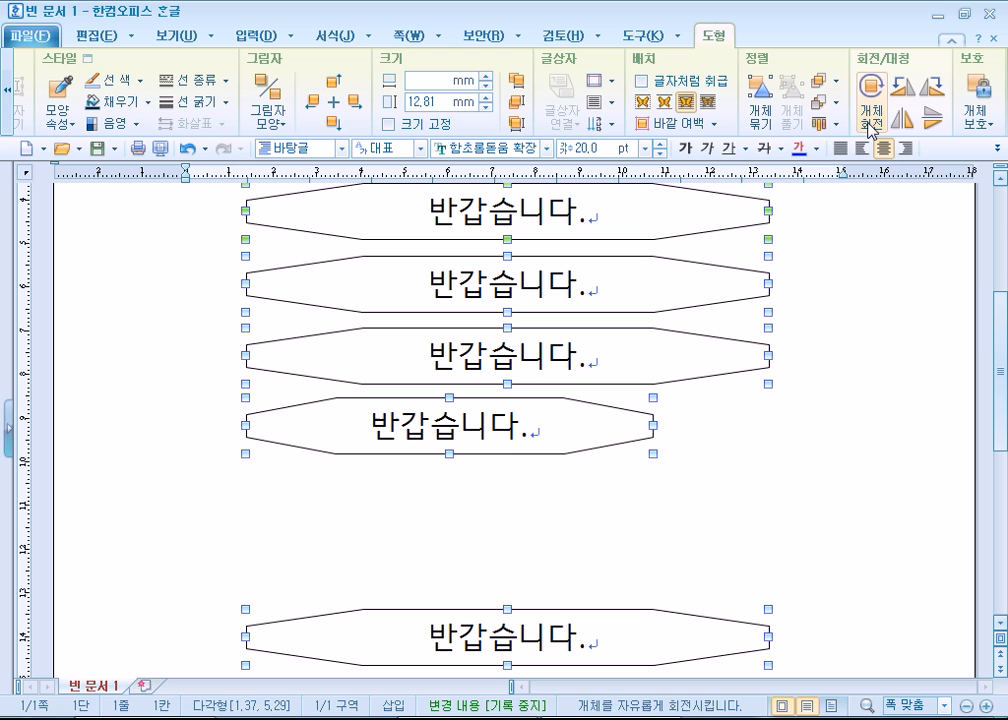
- Try 가운데 맞춤 and 오른쪽 맞춤 on the five selected octagons
left_click(826, 124)
left_click(845, 255)
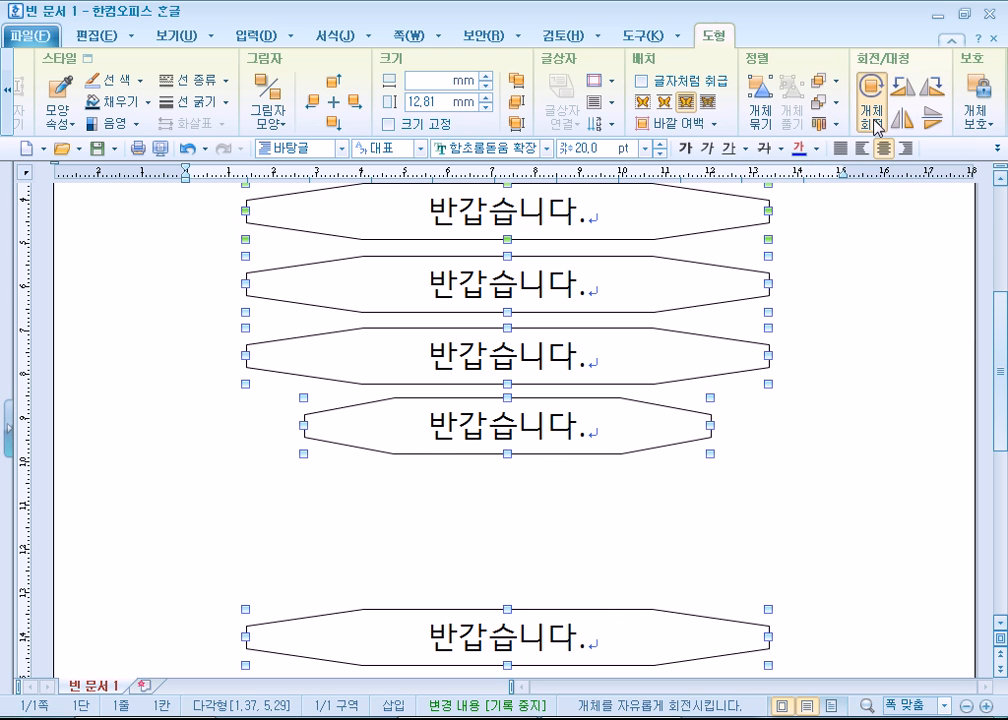
left_click(826, 124)
left_click(876, 278)
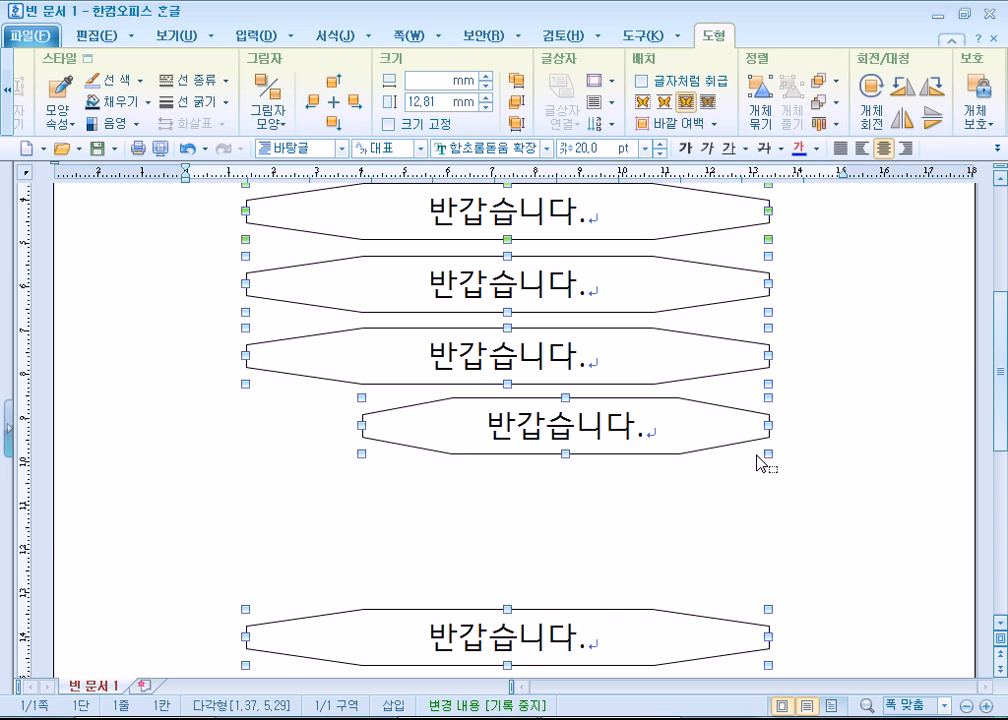
- Space the five octagons evenly with 세로 간격을 동일하게, centre them with 가운데 맞춤 and deselect them
left_click(826, 124)
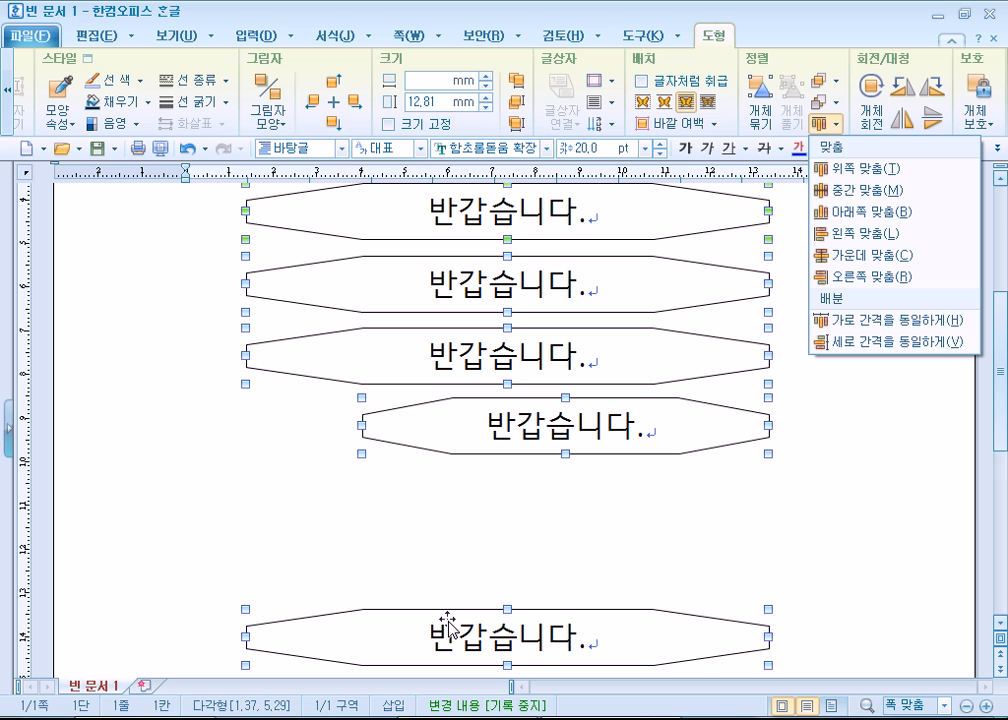
left_click(878, 342)
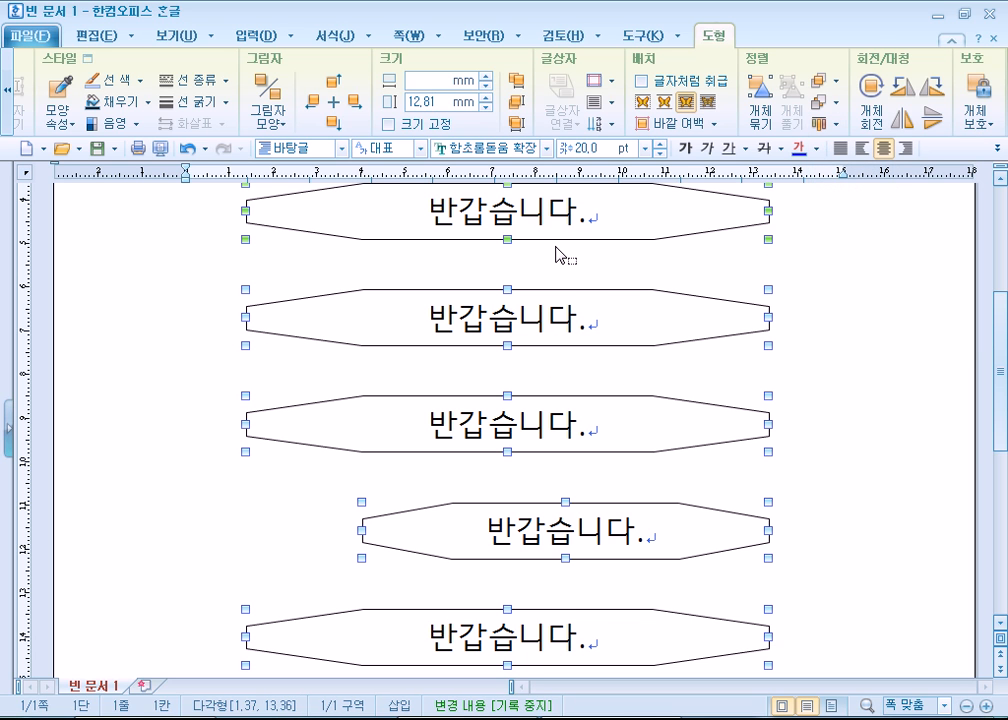
left_click(825, 122)
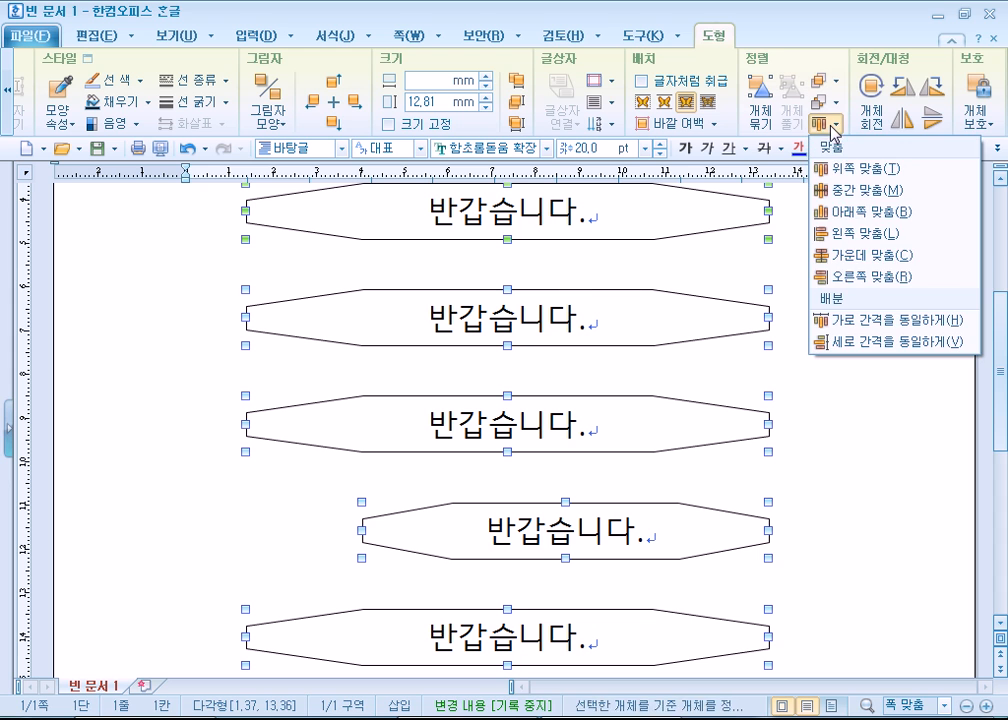
left_click(872, 263)
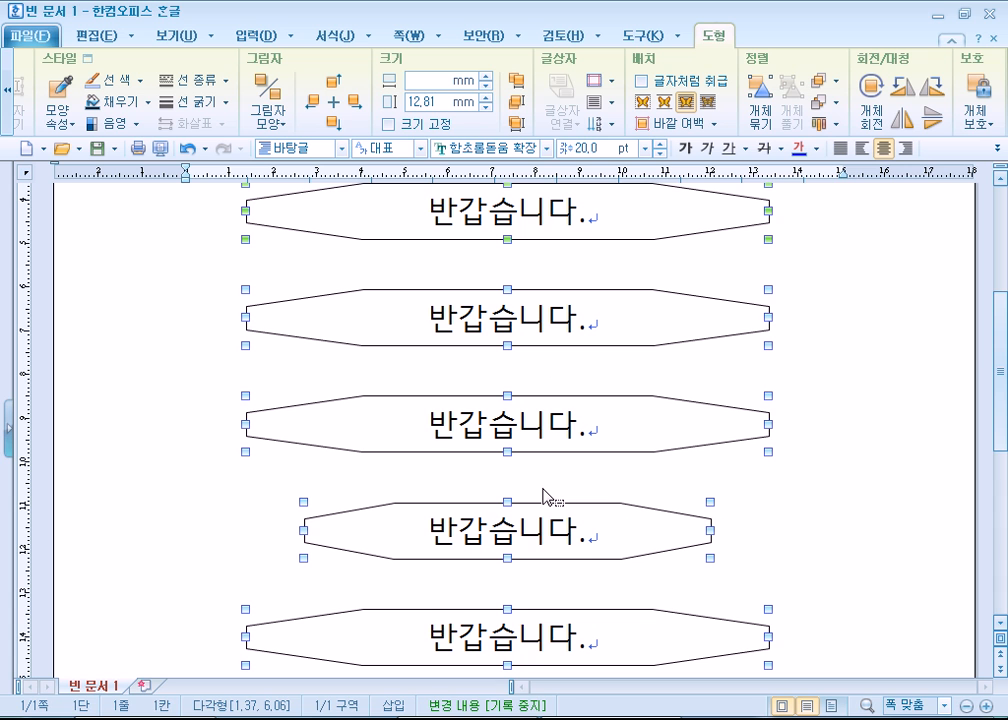
scroll(847, 480, "down", 4)
scroll(849, 482, "up", 2)
scroll(850, 485, "up", 2)
left_click(790, 568)
- Move the narrow octagon up and left to its neighbours' left edge, and return it to the centre between them
scroll(650, 550, "down", 3)
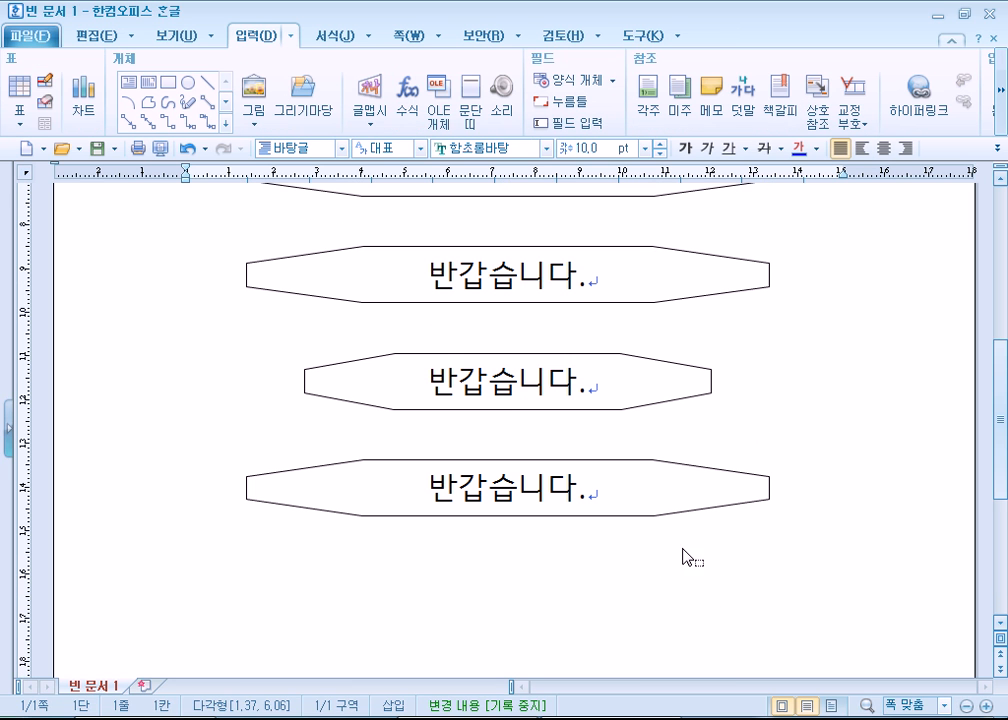
left_click(664, 402)
left_click_drag(580, 396, 610, 398)
left_click_drag(323, 405, 322, 373)
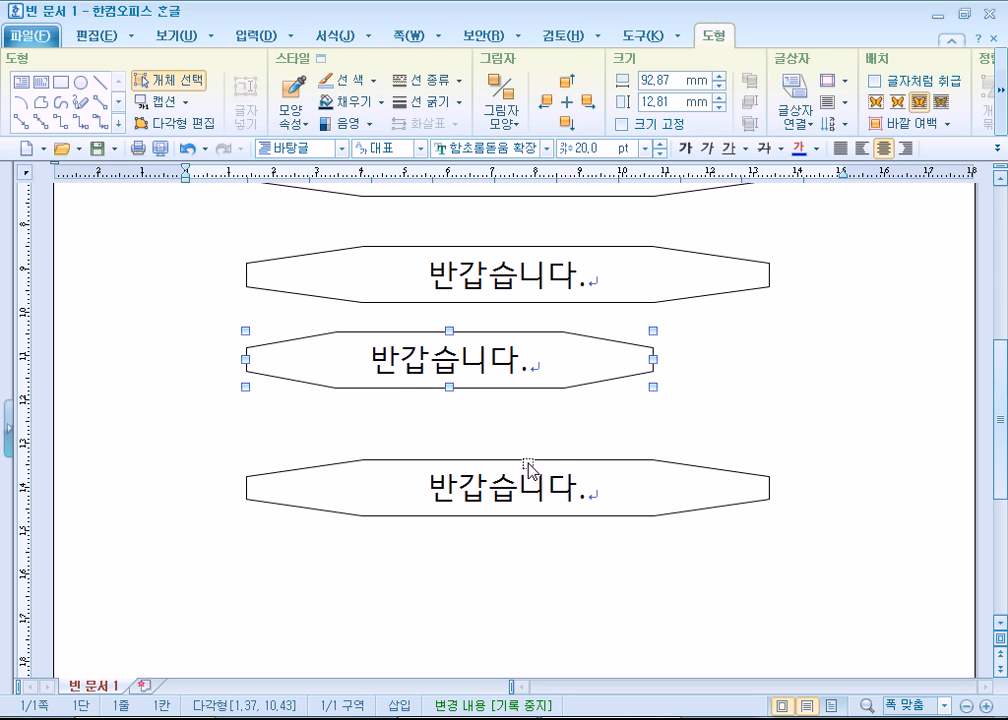
mouse_move(527, 372)
left_mouse_down()
mouse_move(541, 398)
mouse_move(528, 381)
left_mouse_up()
left_click_drag(587, 369, 646, 383)
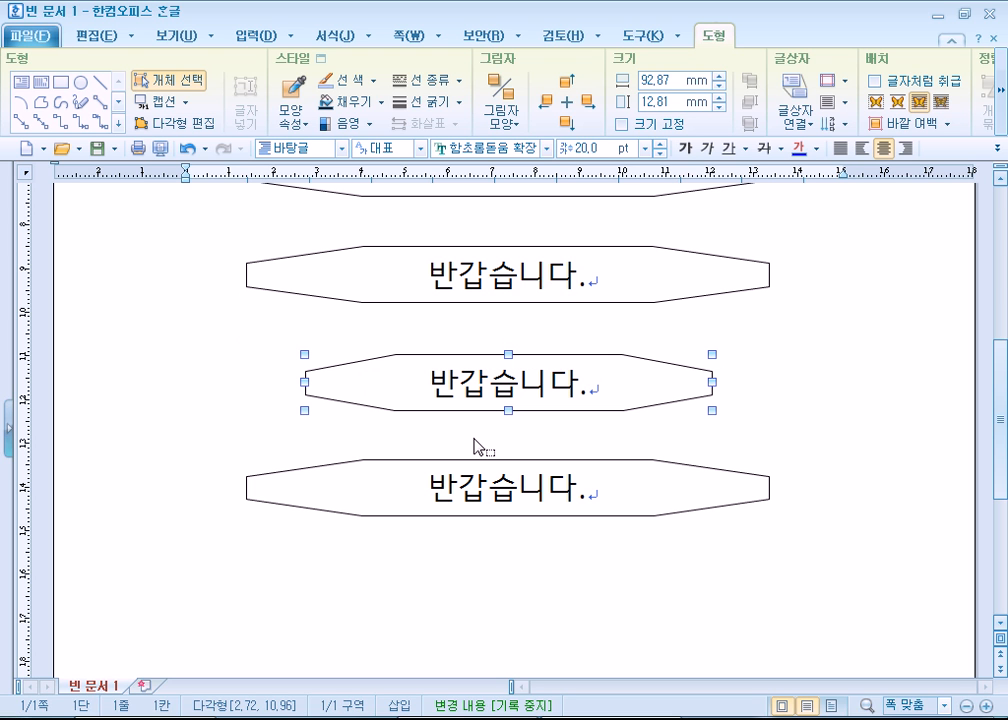
- Reposition the narrow octagon by hand, midway between its neighbours and with its left edge in line with theirs
left_click_drag(364, 387, 352, 370)
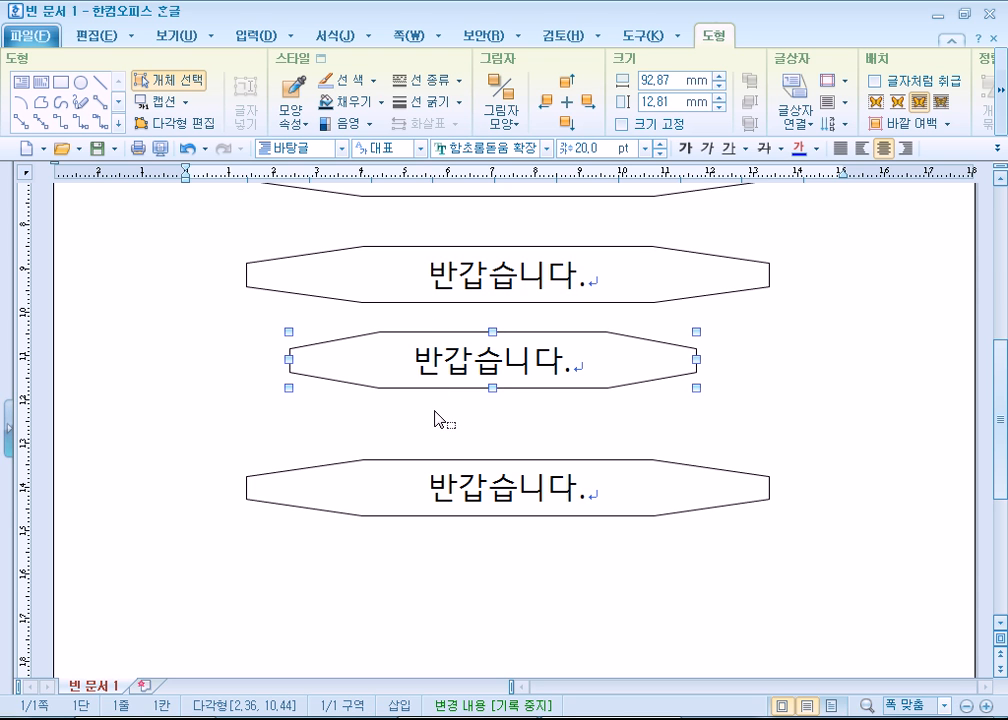
left_click_drag(382, 367, 371, 384)
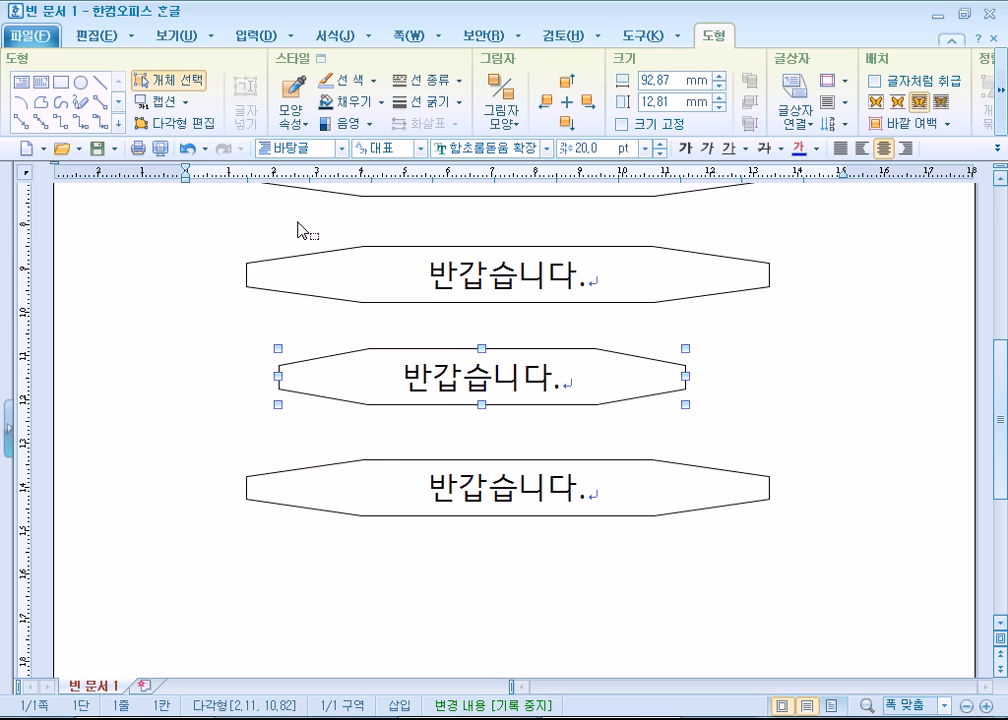
left_click_drag(396, 385, 363, 384)
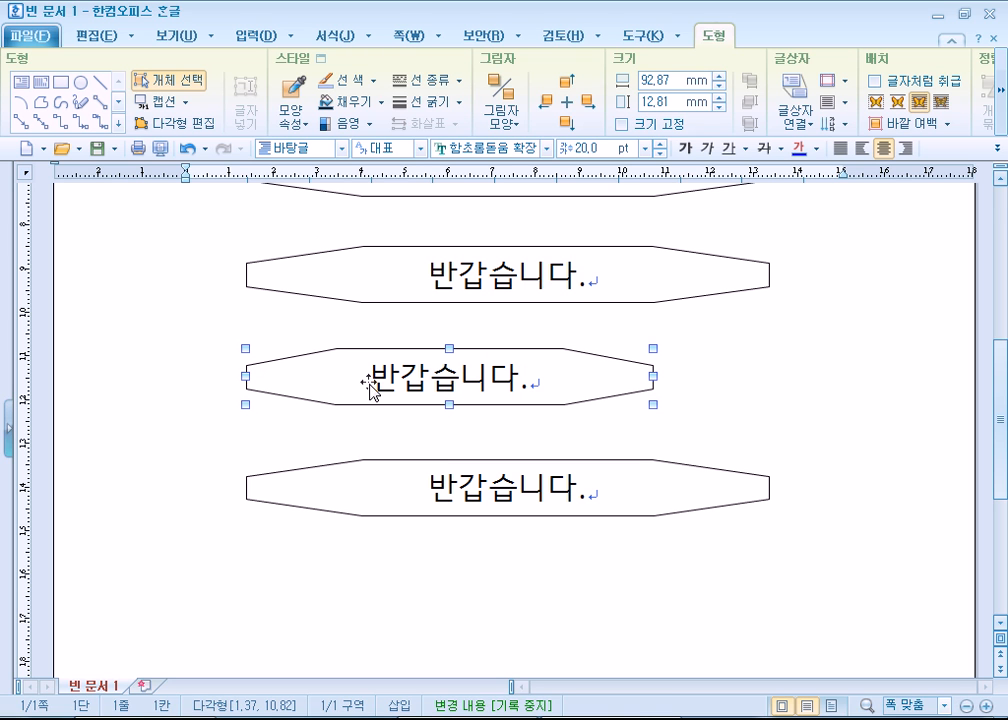
left_click_drag(367, 382, 367, 388)
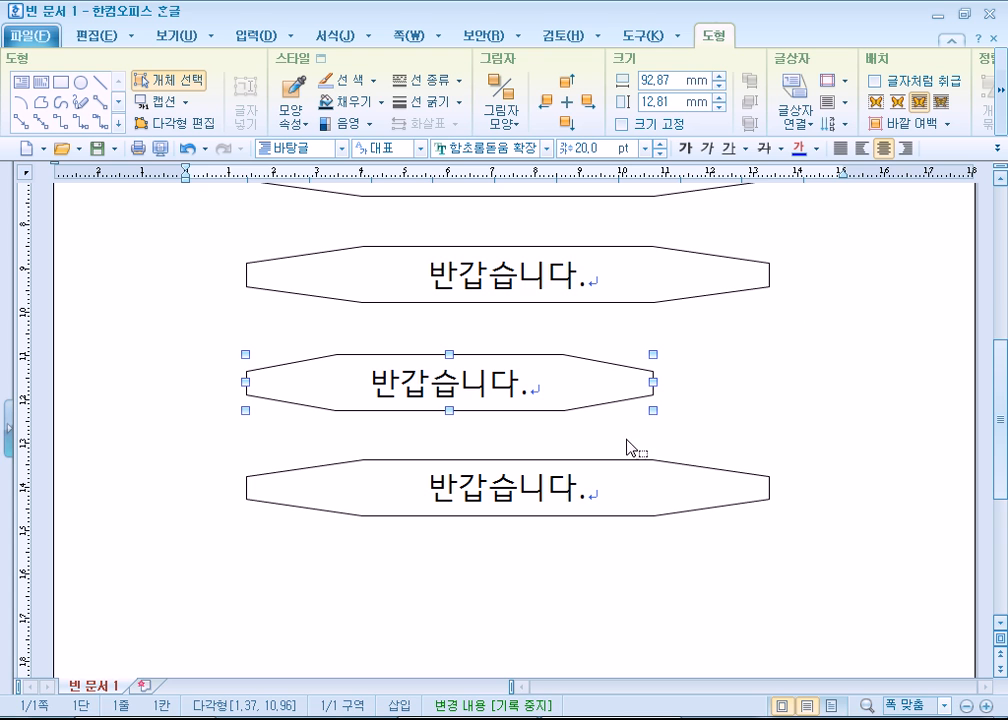
- Box-select the three lowest octagons, centre them with 가운데 맞춤 and deselect them
left_click(591, 290)
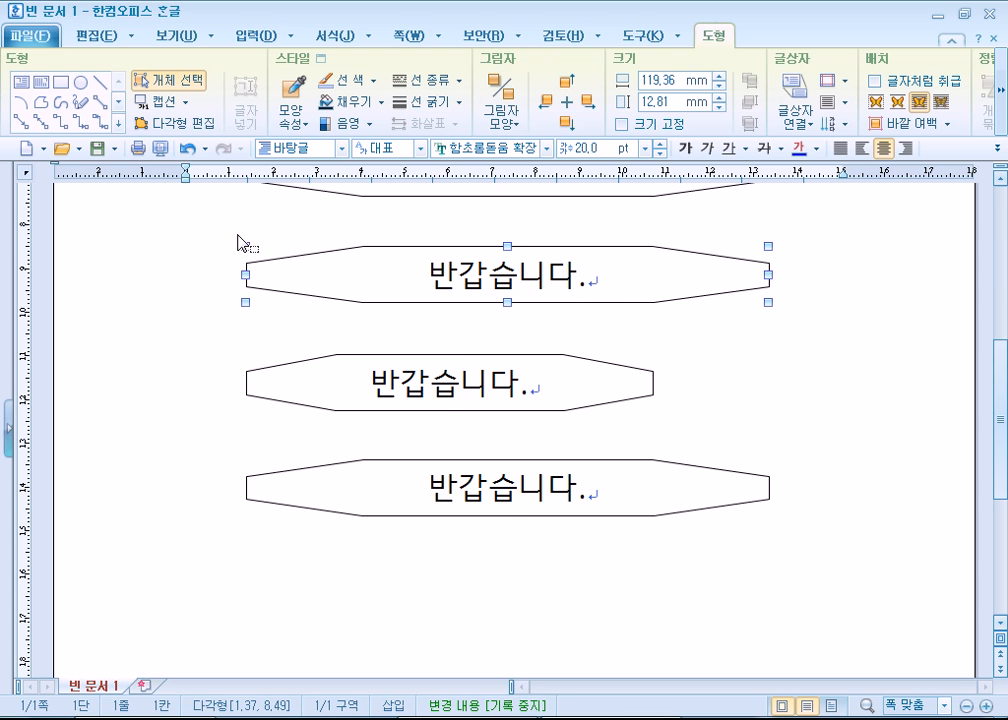
left_click_drag(207, 220, 812, 582)
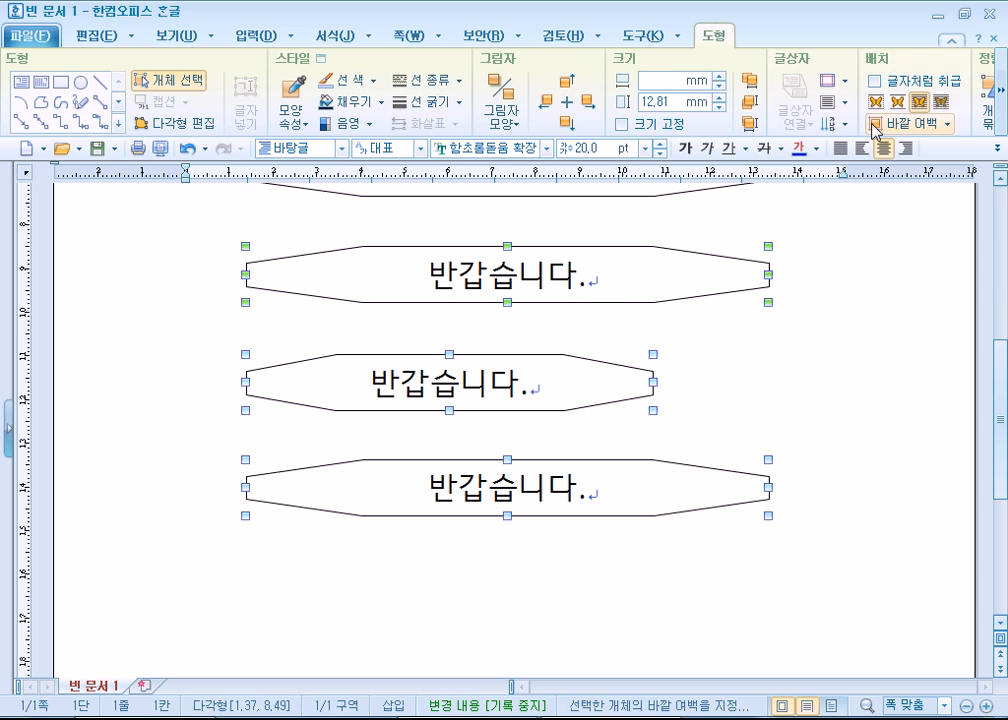
left_click(1002, 92)
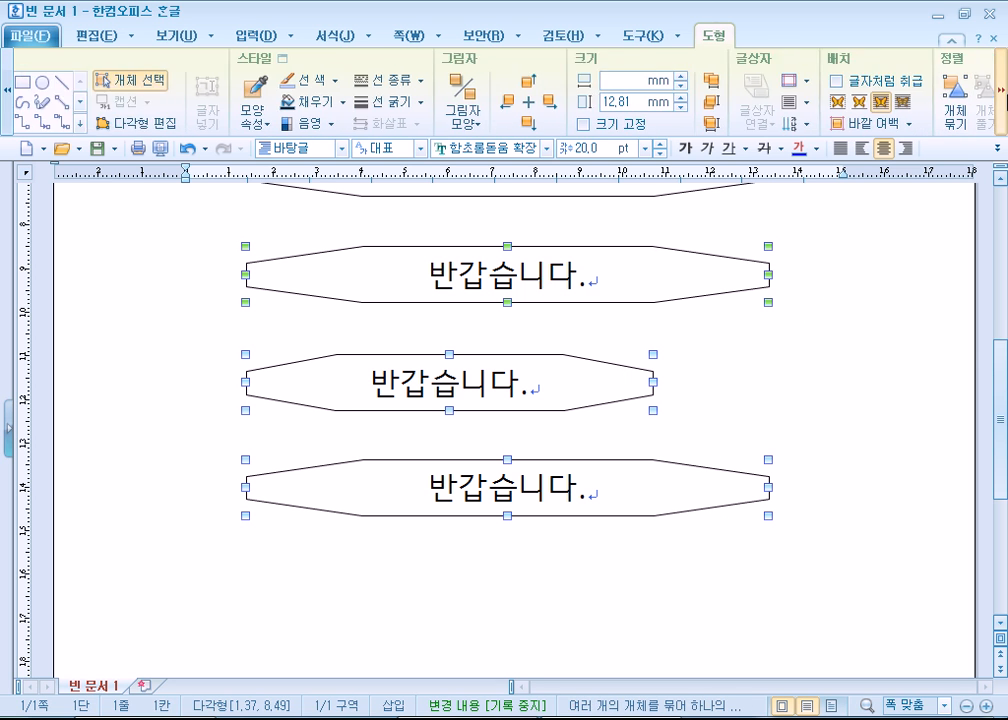
left_click(1002, 92)
left_click(826, 123)
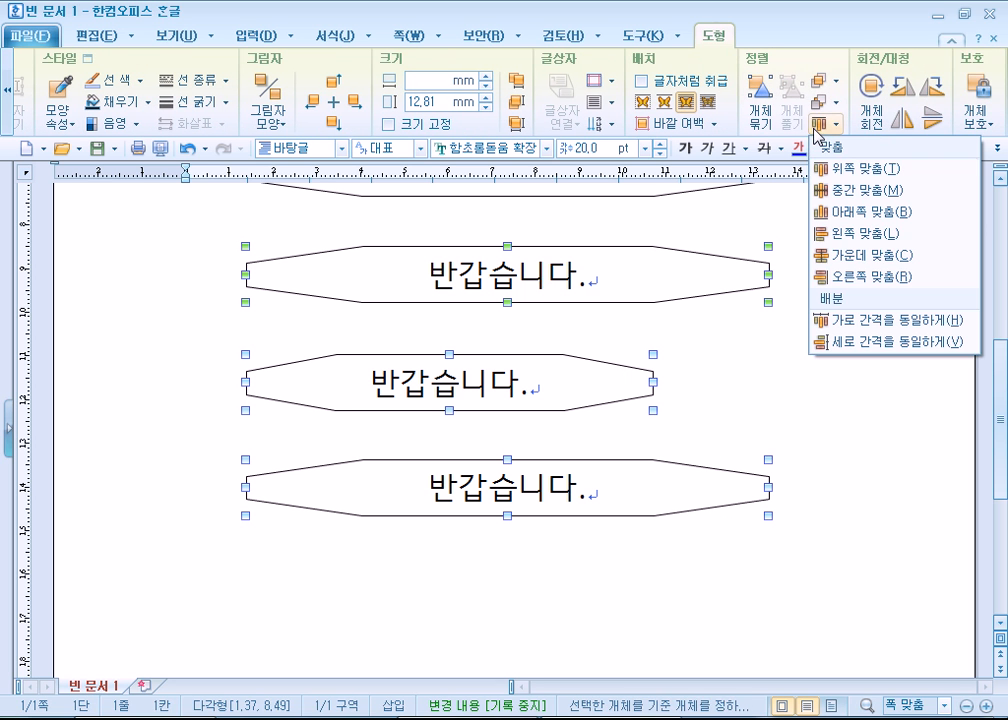
left_click(834, 256)
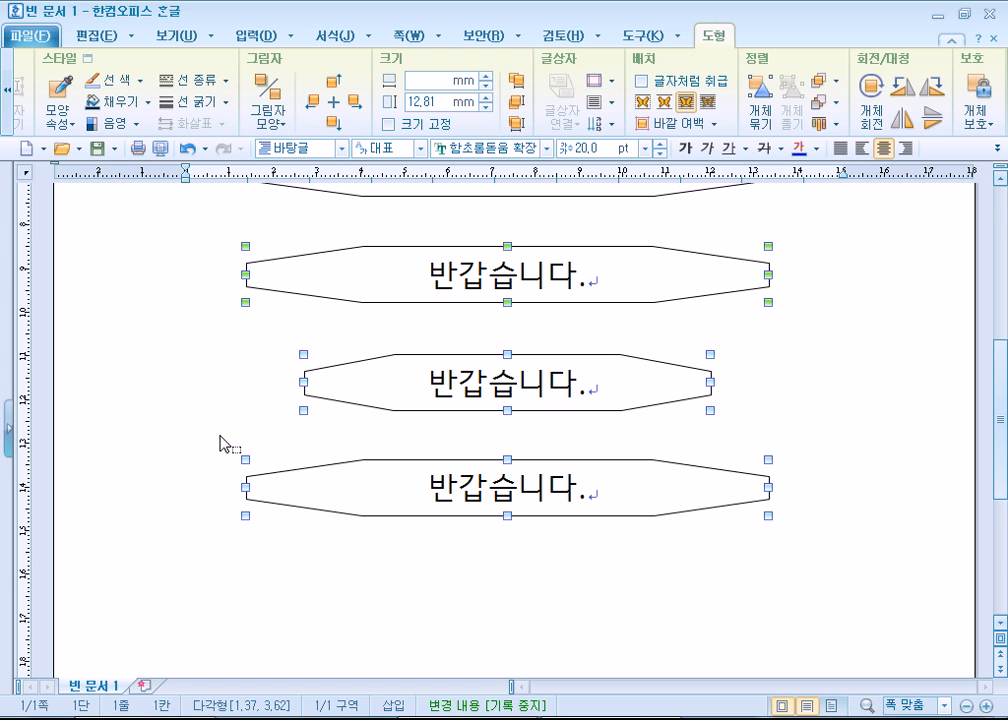
left_click(249, 566)
- Try deleting all the shapes from the text cursor in the document's first line, and undo the deletion
scroll(249, 566, "down", 3)
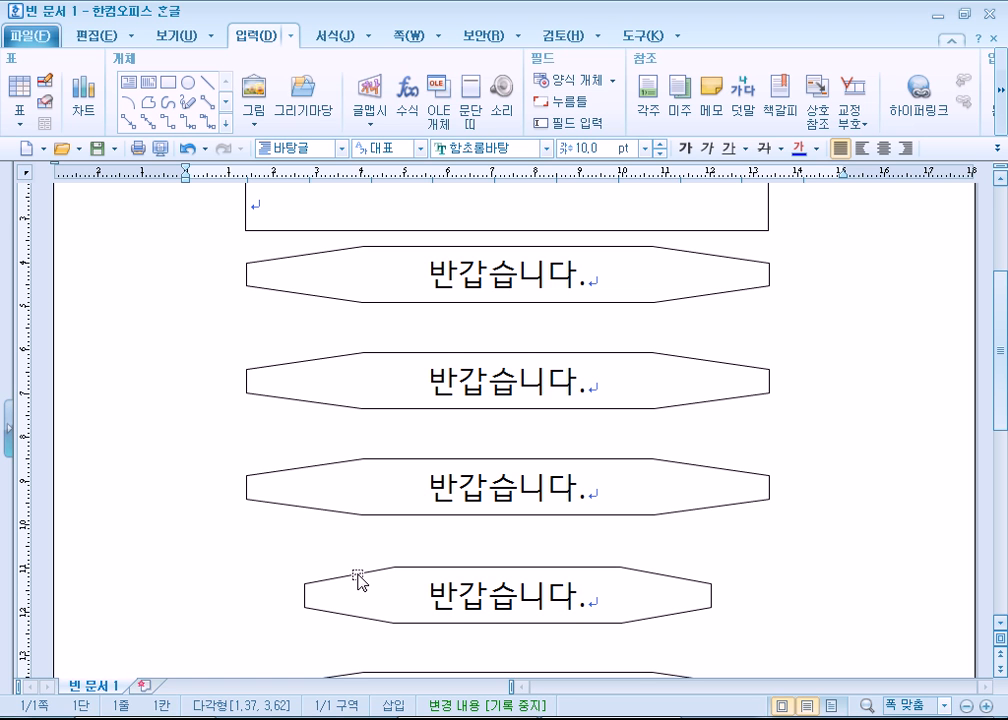
scroll(358, 582, "up", 5)
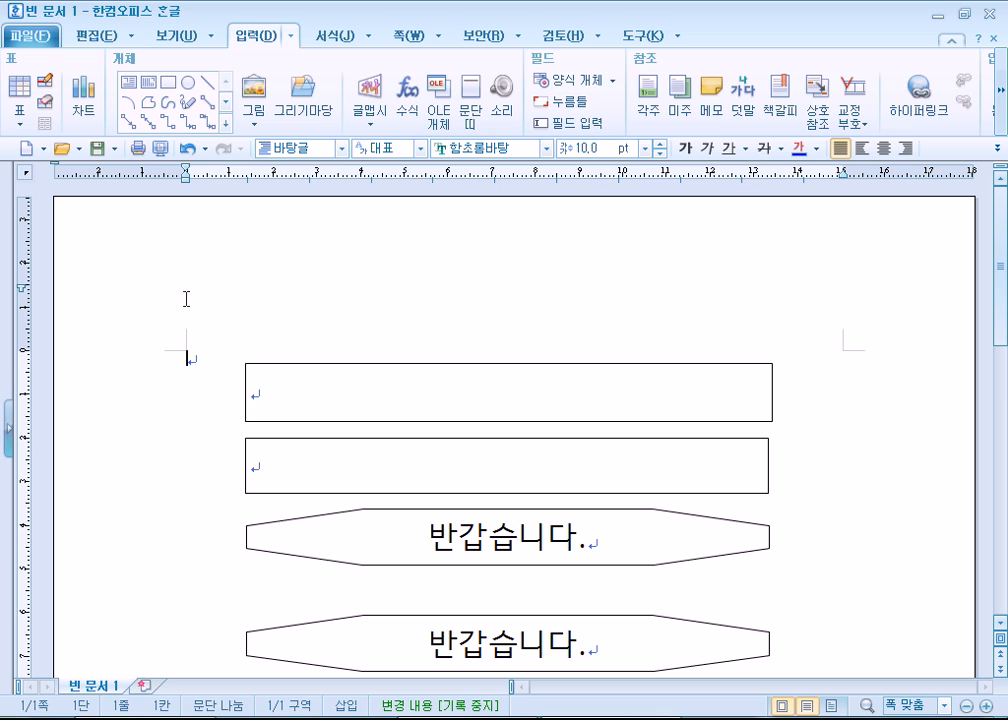
key("Delete")
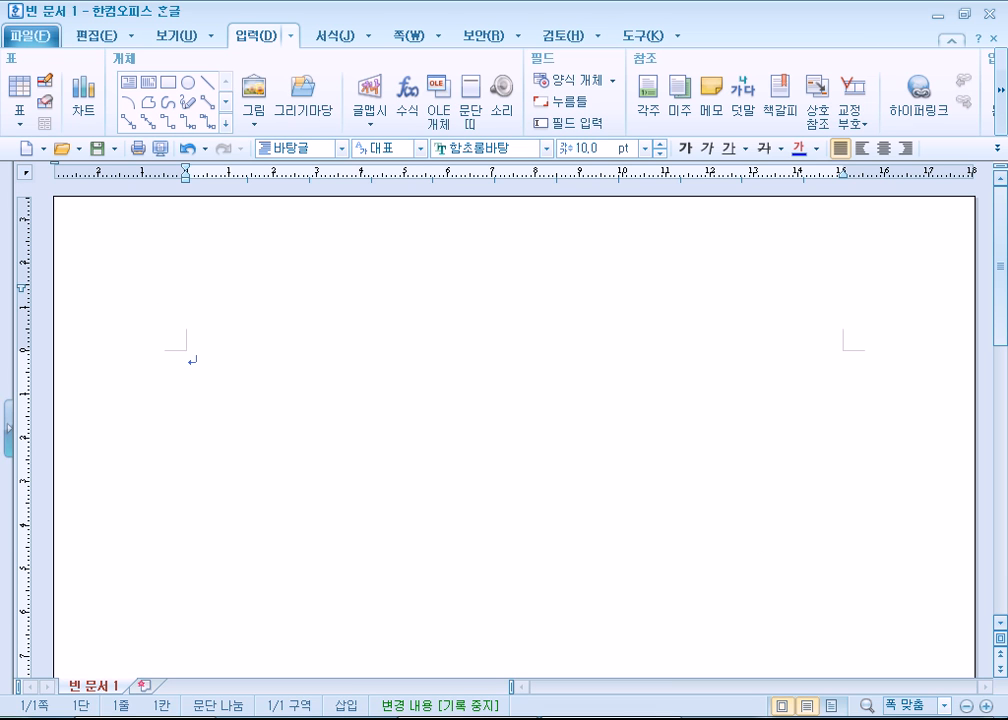
key("ctrl+z")
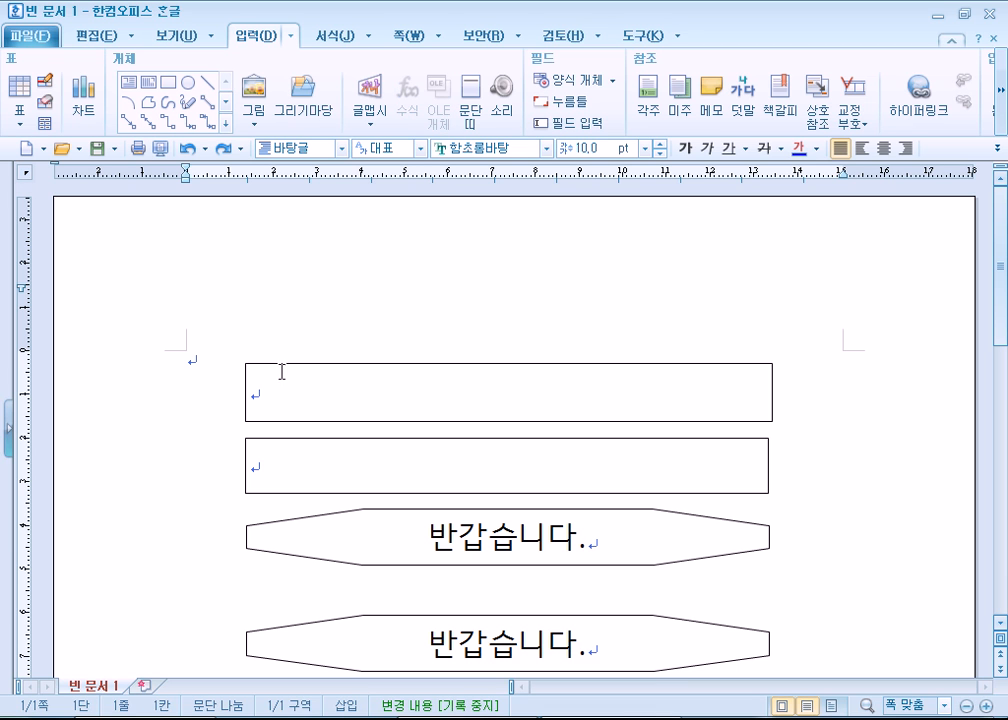
left_click(198, 347)
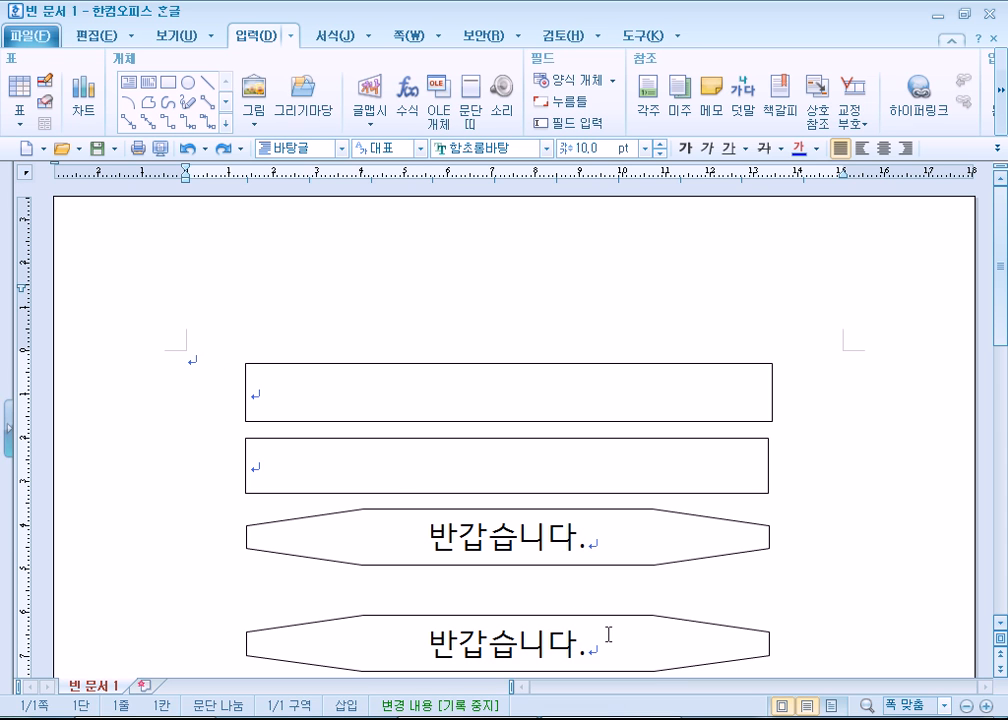
scroll(200, 385, "down", 4)
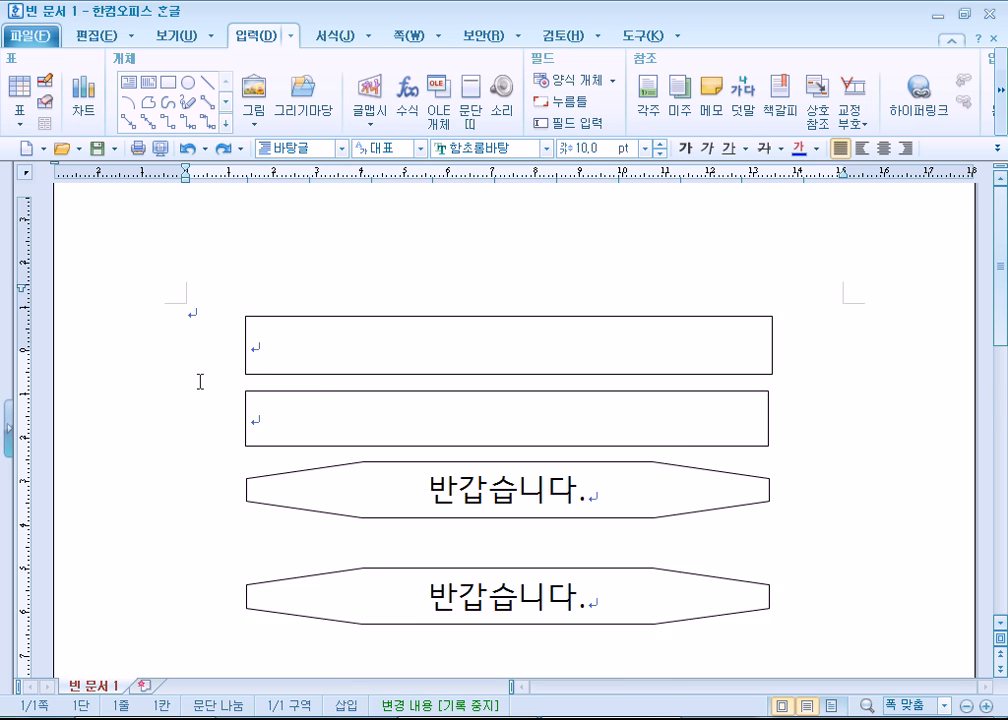
scroll(232, 394, "up", 4)
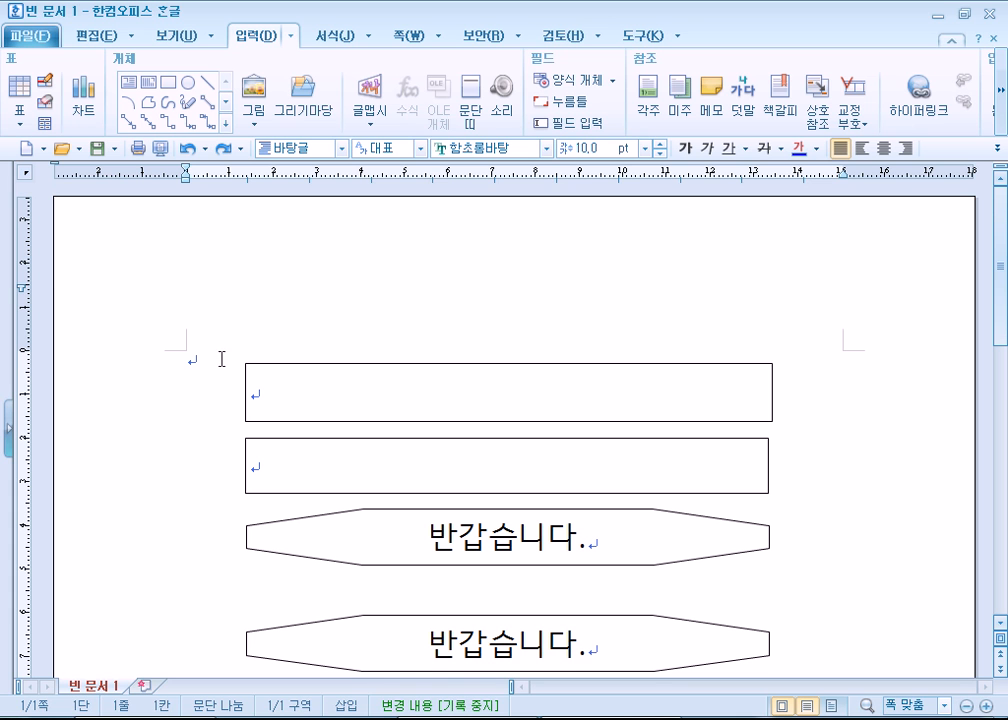
- With 조판 부호 temporarily displayed, select and delete all the 사각형 and 다각형 markers in the first line
left_click(198, 36)
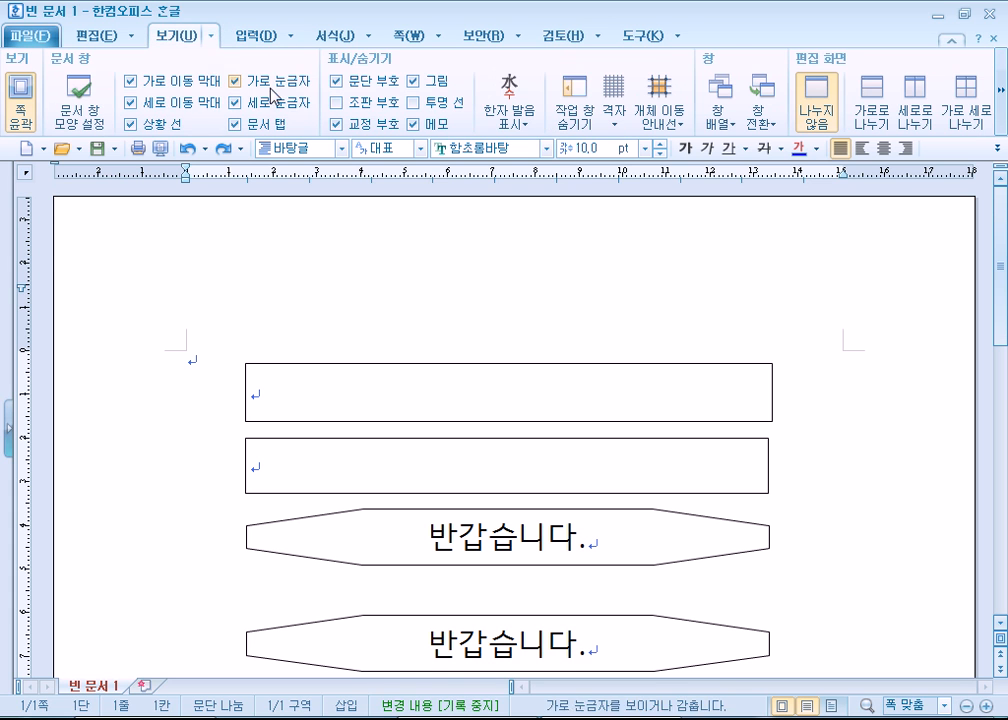
left_click(337, 102)
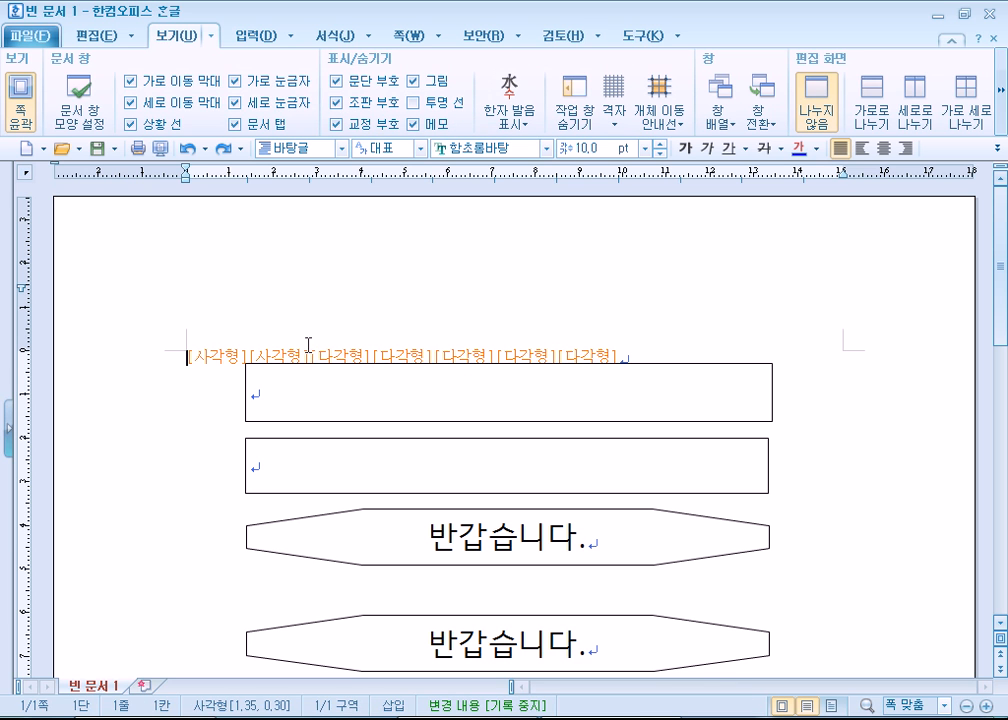
left_click_drag(218, 367, 196, 450)
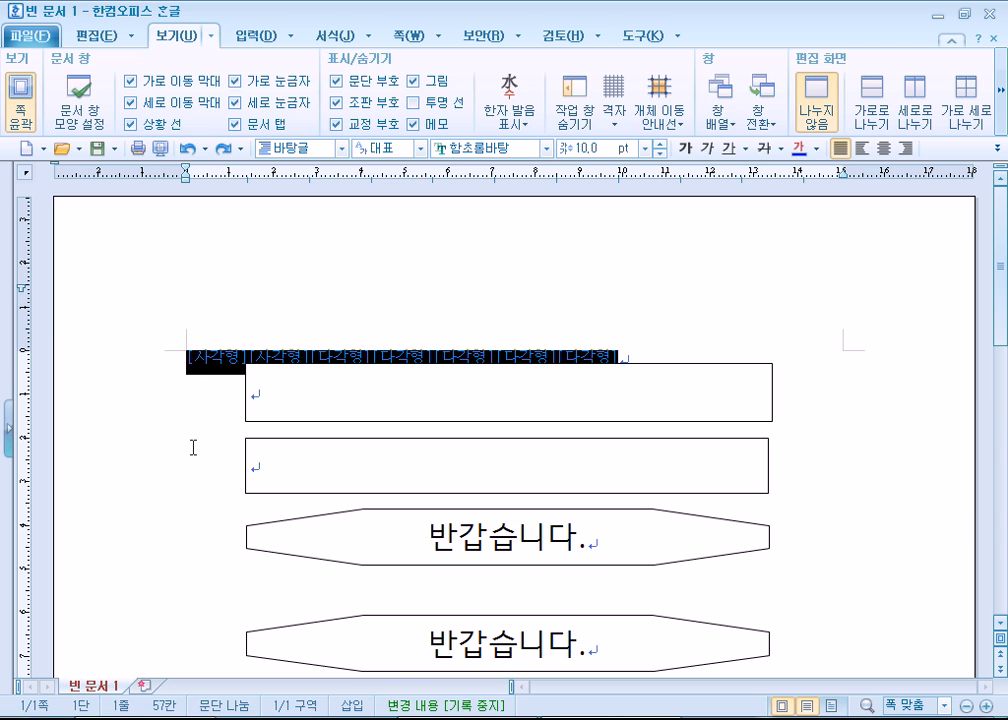
key("Delete")
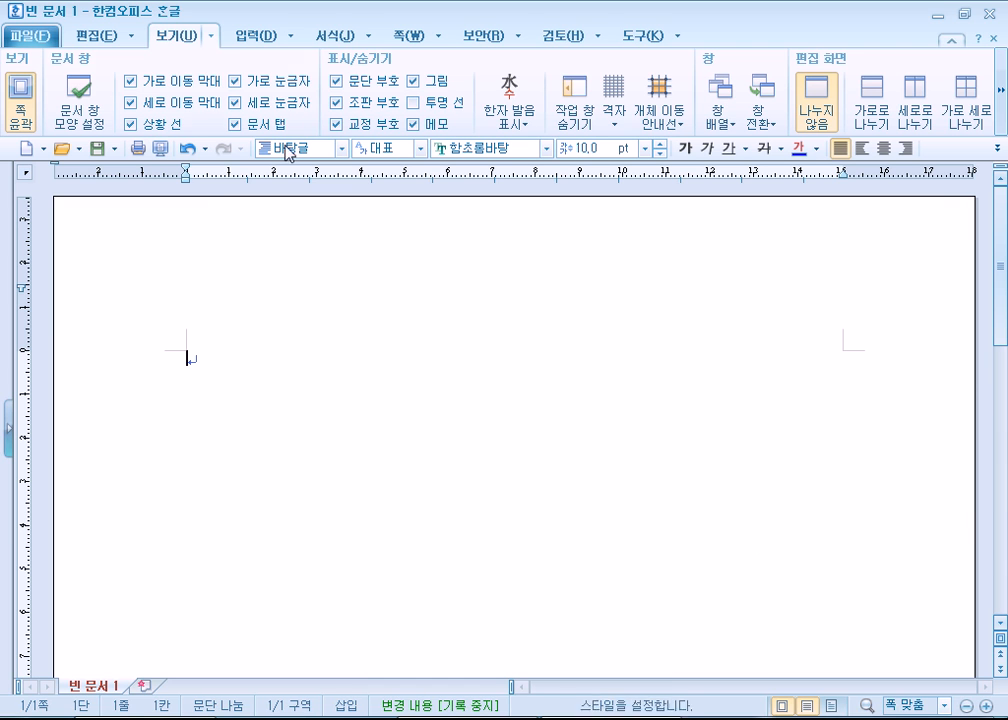
left_click(337, 102)
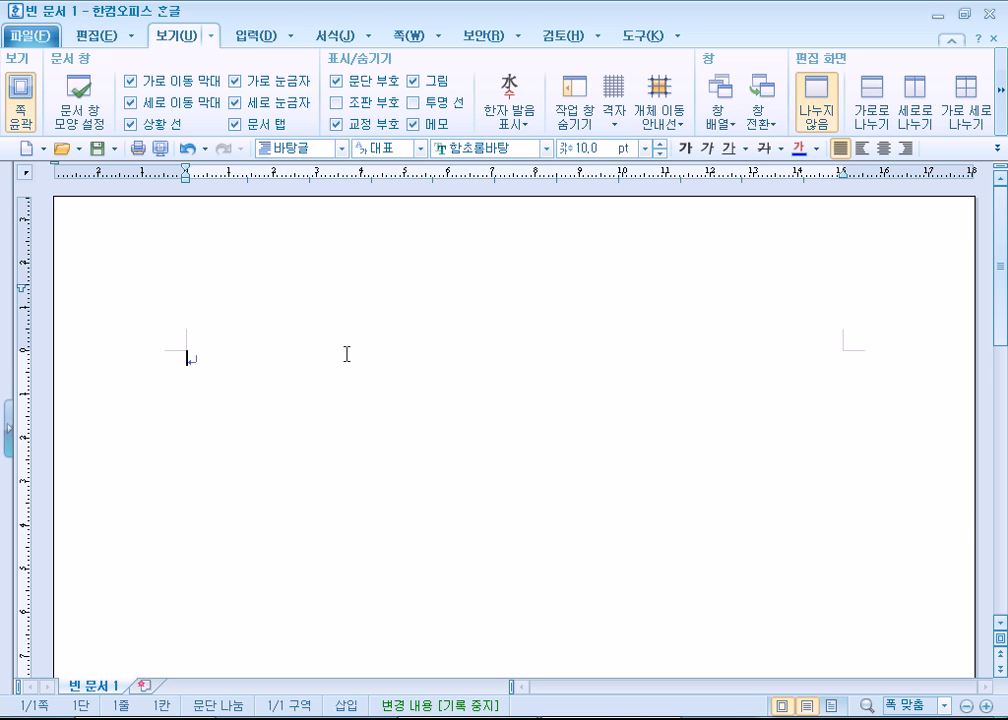
- Enter the title 평가 결과에 따른 수준 in the document's first line and add two empty lines below it
type("평가 결과")
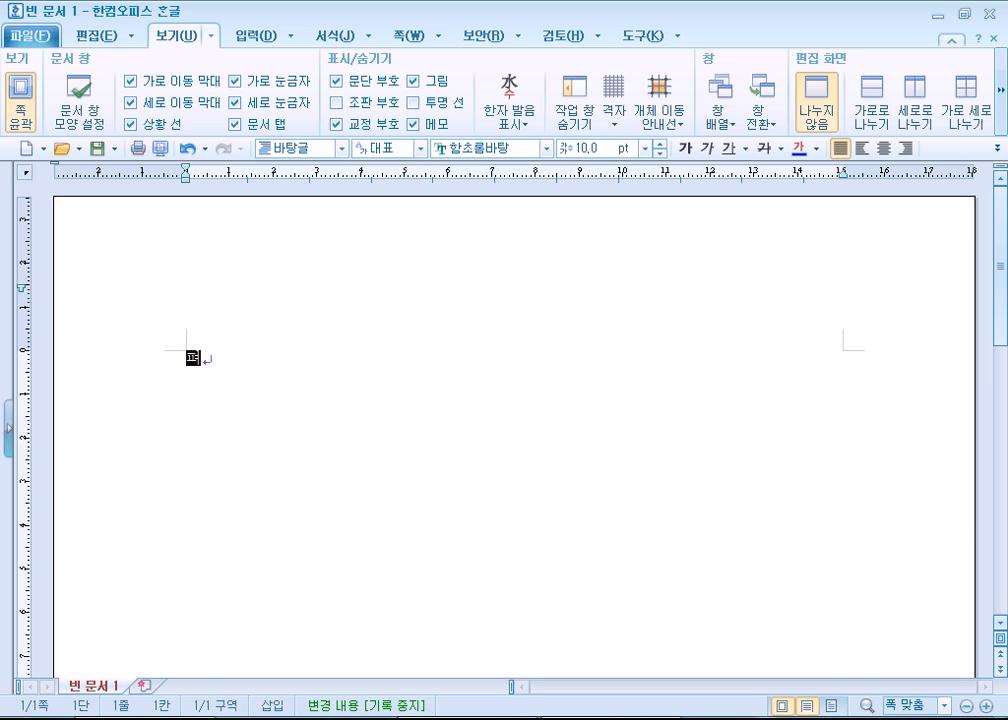
type("에 ")
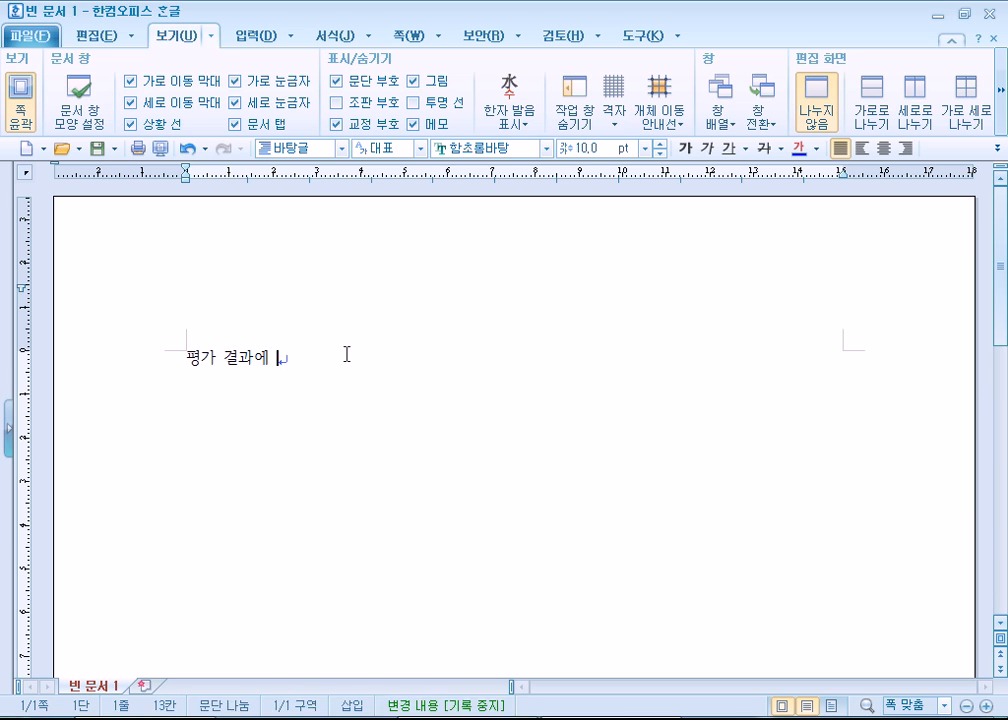
type("따른 ㅈ수준")
key("Return")
key("Return")
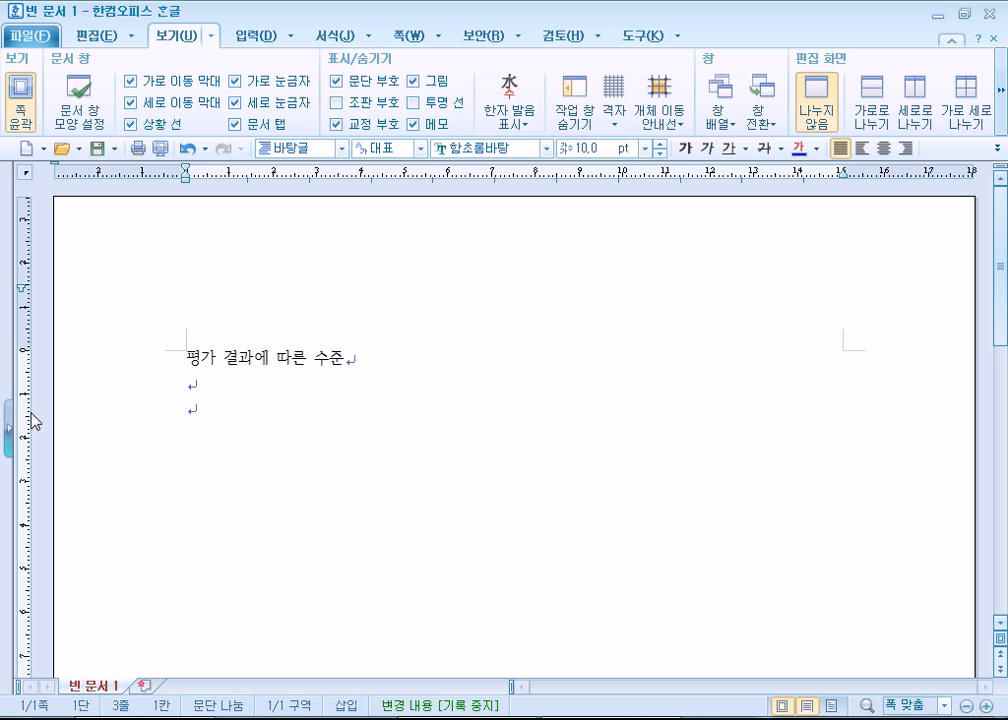
- Centre the title line 평가 결과에 따른 수준 and set its font size to 20 pt
left_click(138, 364)
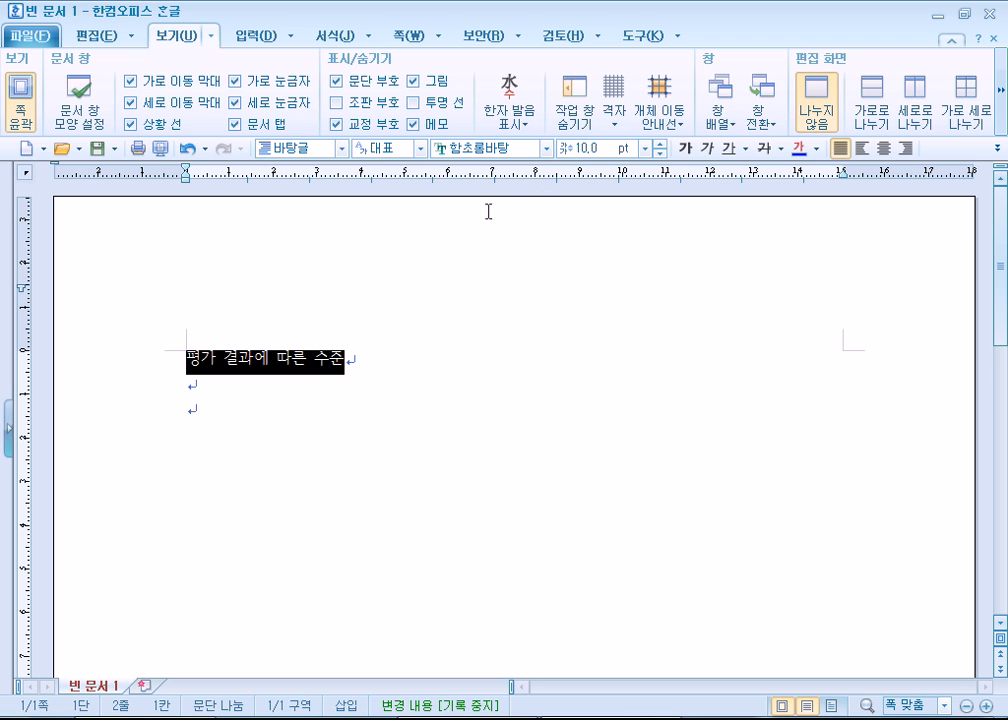
left_click(883, 148)
left_click(660, 144)
left_click(660, 144)
left_click(660, 144)
left_click(660, 144)
left_click(660, 144)
left_click(660, 144)
left_click(660, 144)
left_click(660, 144)
left_click(660, 144)
left_click(660, 144)
left_click(358, 480)
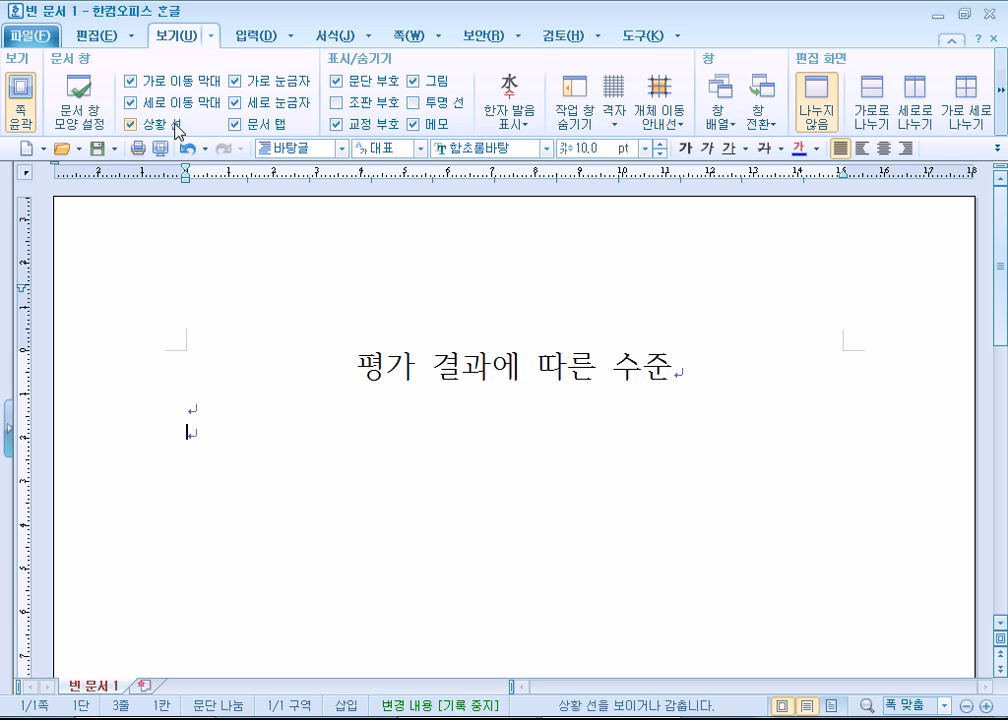
- Draw a circle about 16.4 mm in diameter below the title and allow text in it with 도형 안에 글자 넣기
left_click(246, 39)
left_click(187, 81)
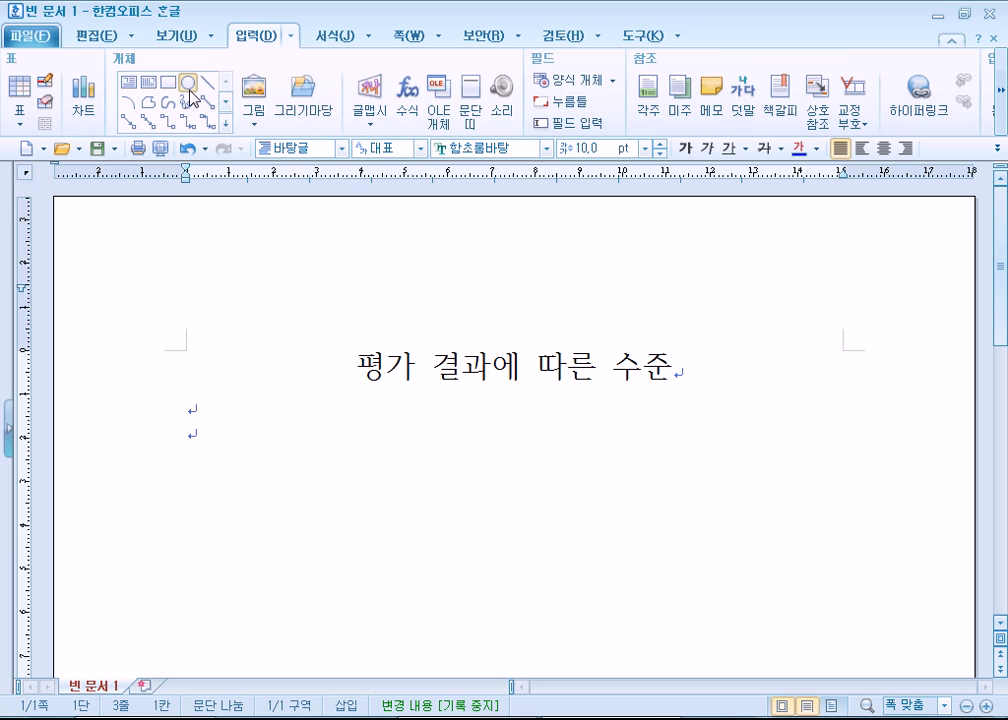
left_click_drag(265, 441, 338, 511)
right_click(285, 484)
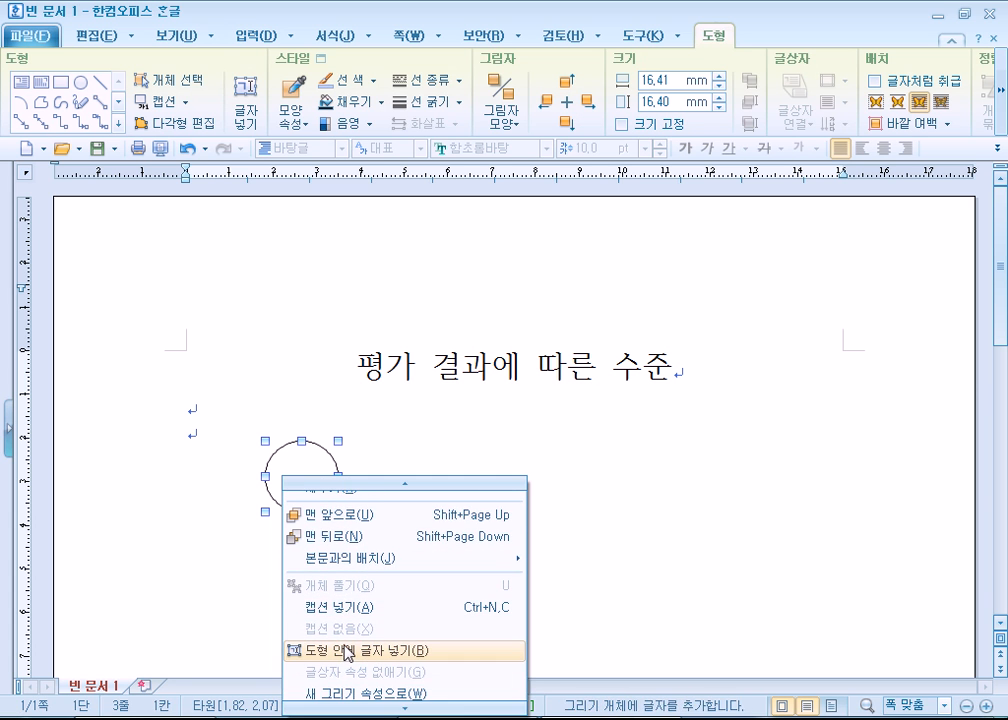
left_click(292, 589)
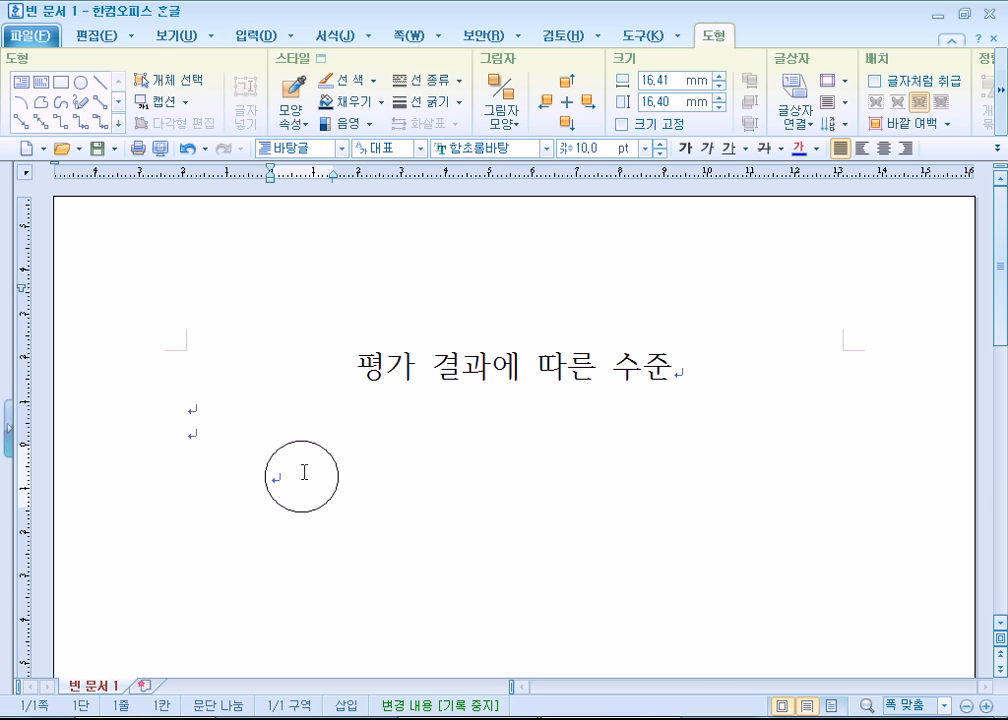
- Enter the label 레벨 1 inside the circle
type("레벨")
left_click(301, 477)
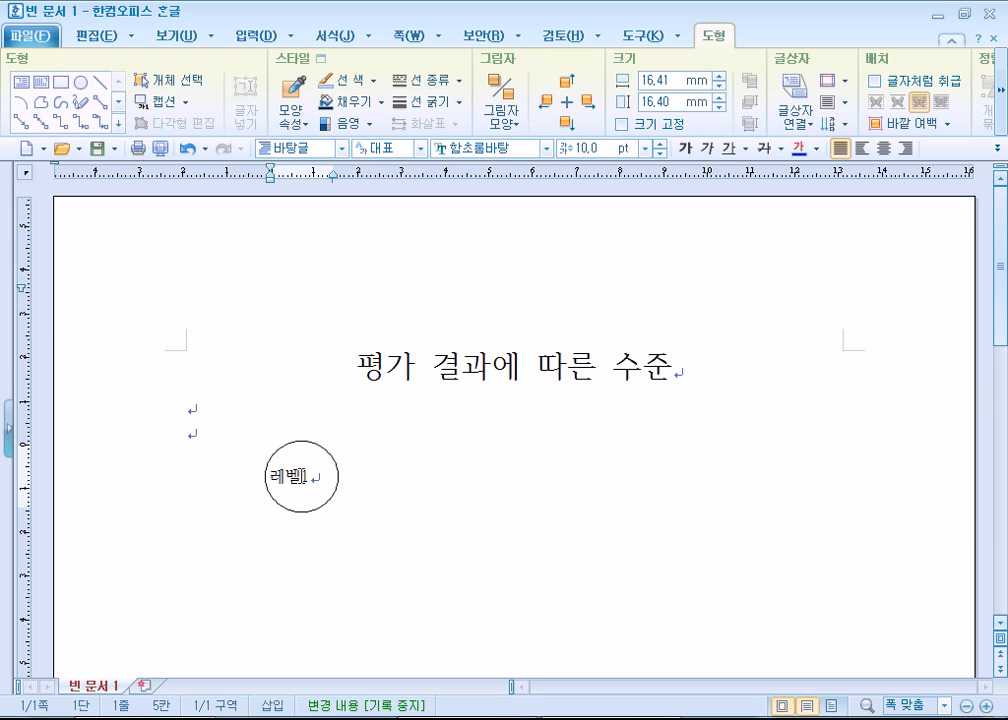
left_click(329, 477)
double_click(329, 477)
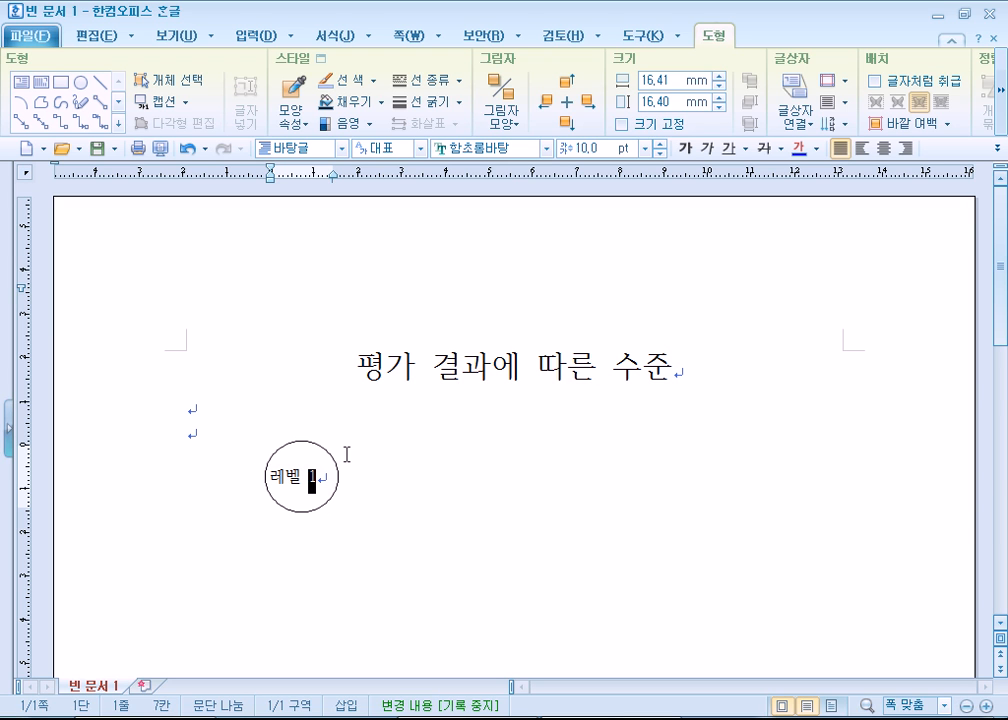
- Centre the label 레벨 1 in the circle and set its font size to 12 pt
triple_click(323, 477)
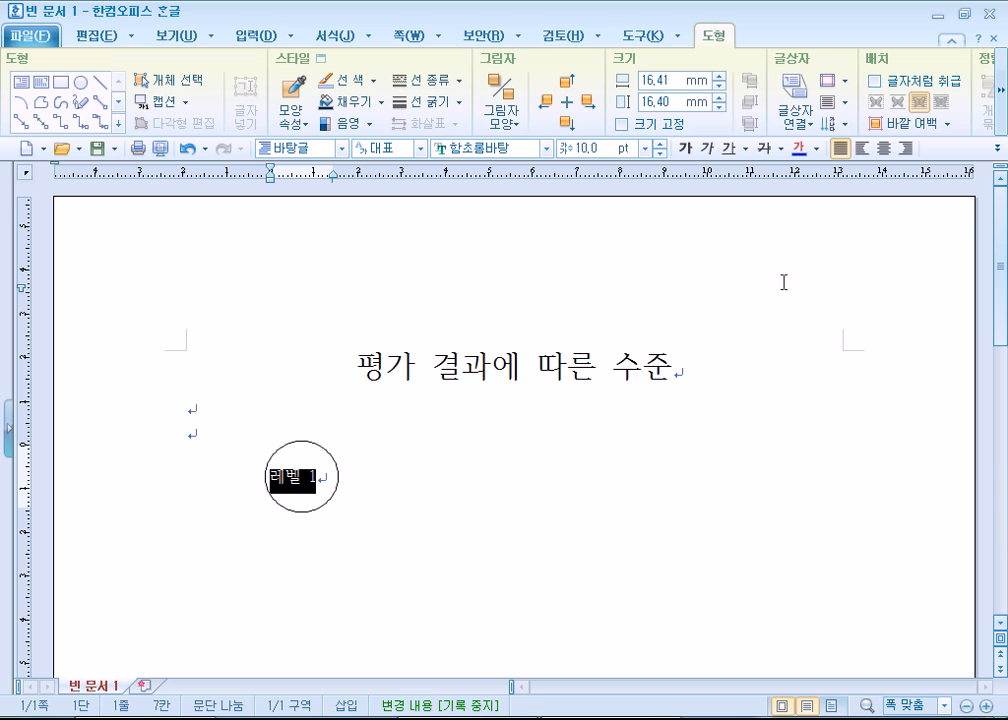
left_click(884, 148)
left_click(660, 144)
left_click(660, 144)
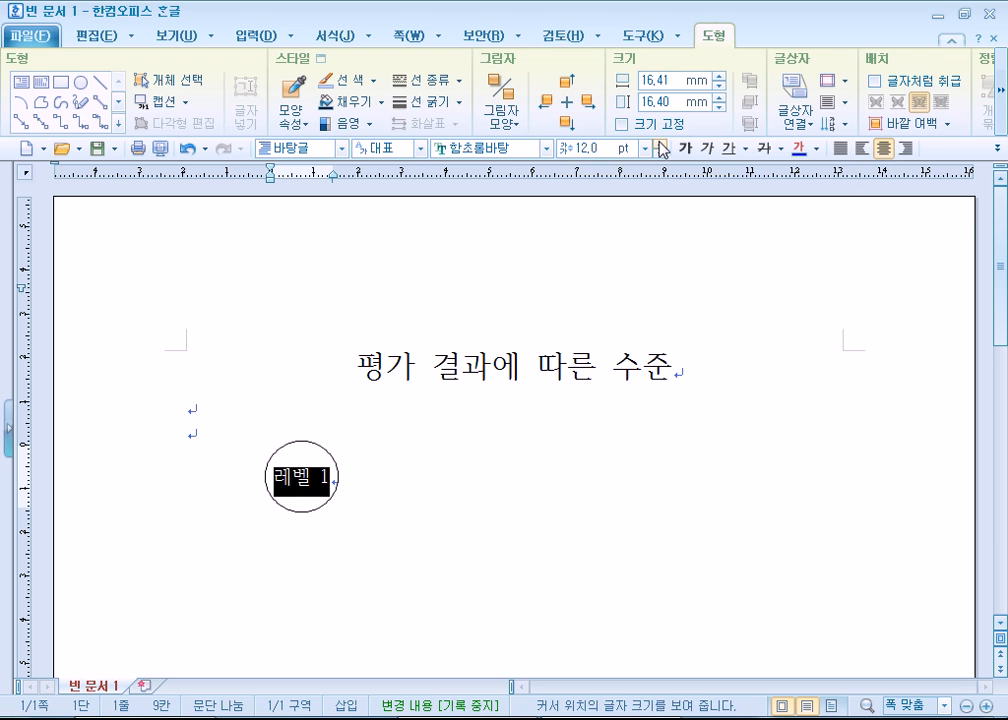
left_click(660, 144)
left_click(660, 144)
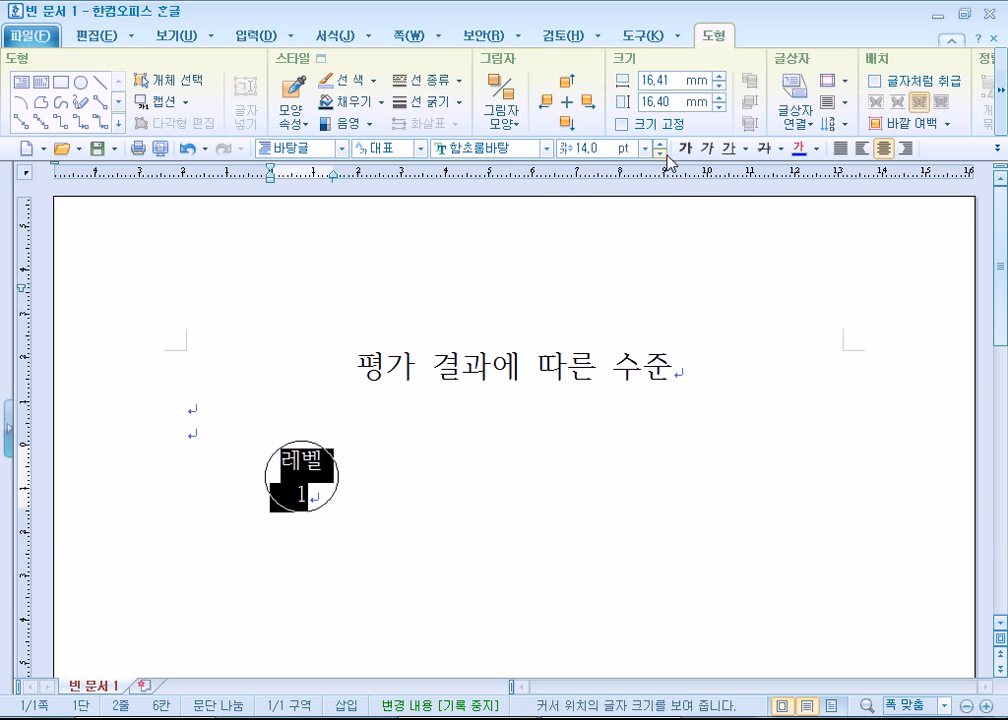
left_click(662, 154)
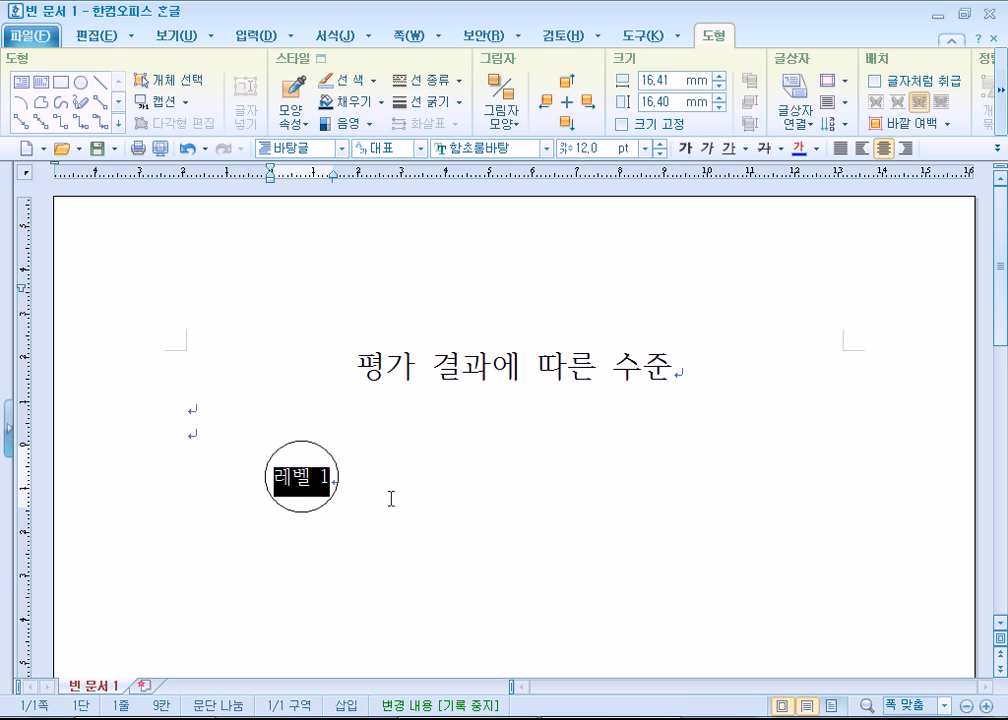
left_click(390, 498)
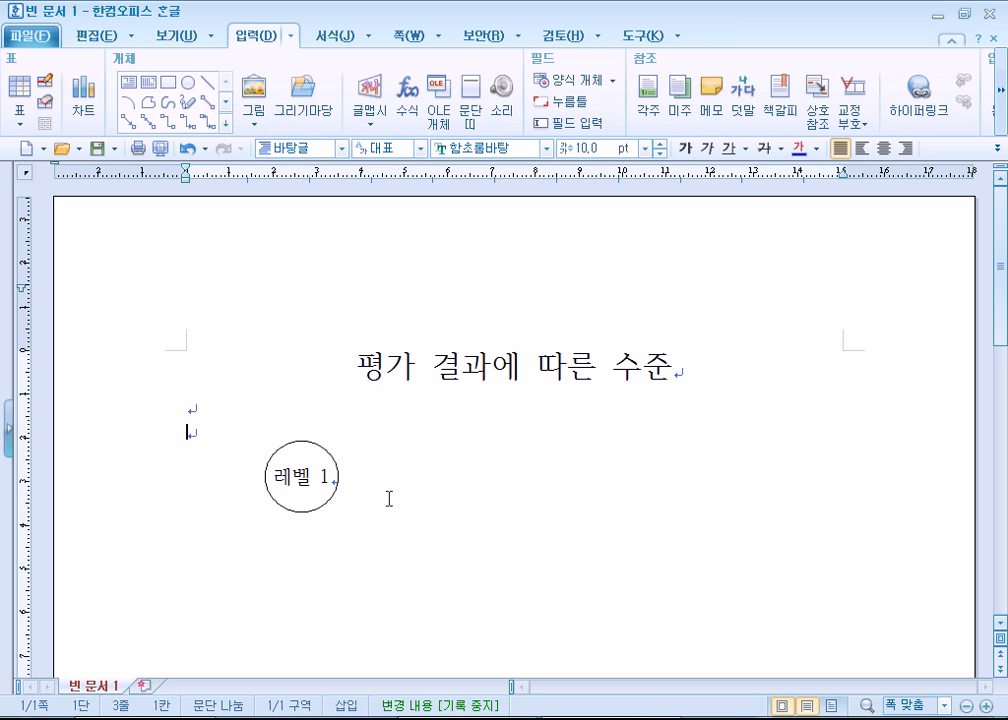
- Set the font of the circle's label 레벨 1 to 휴먼엑스포
left_click(316, 512)
left_click(389, 427)
triple_click(377, 389)
triple_click(303, 474)
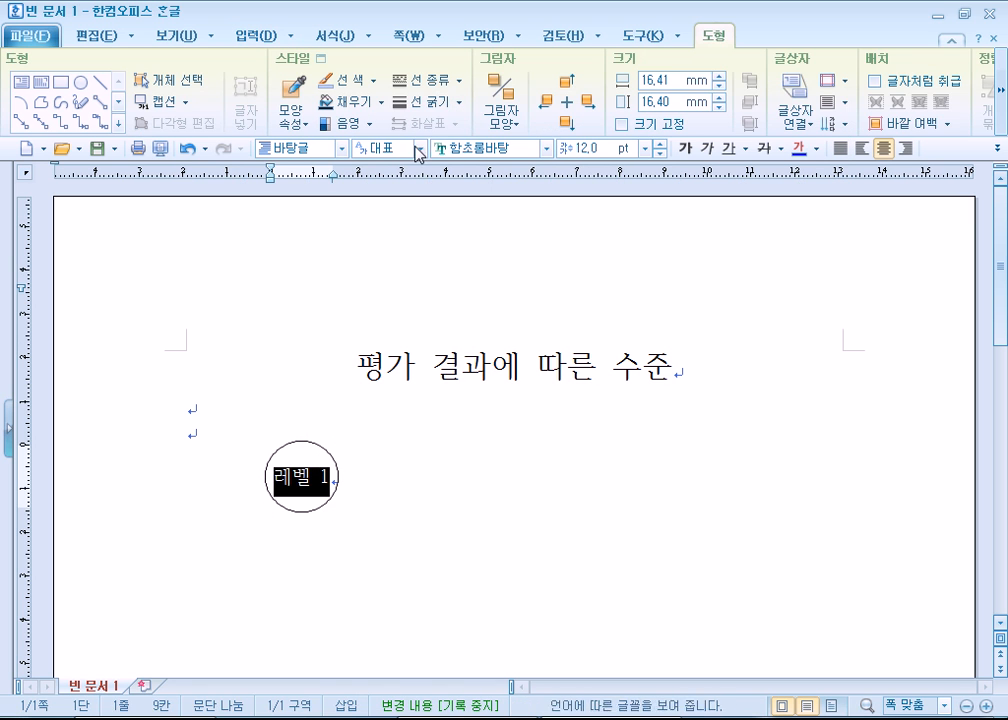
left_click(445, 148)
scroll(556, 434, "down", 8)
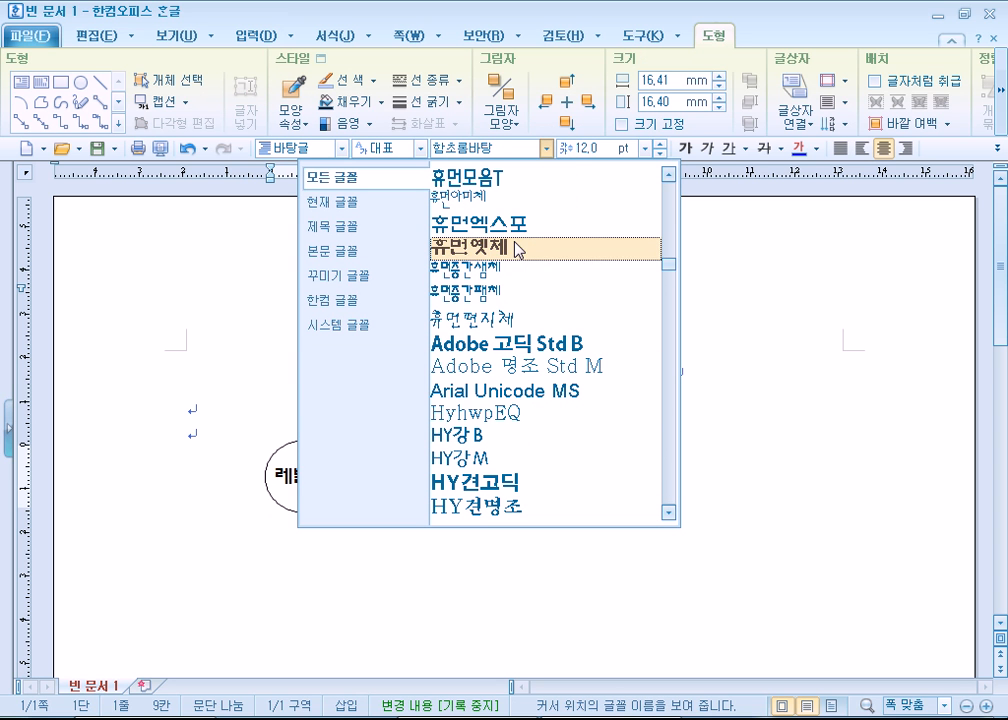
left_click(478, 222)
left_click(199, 320)
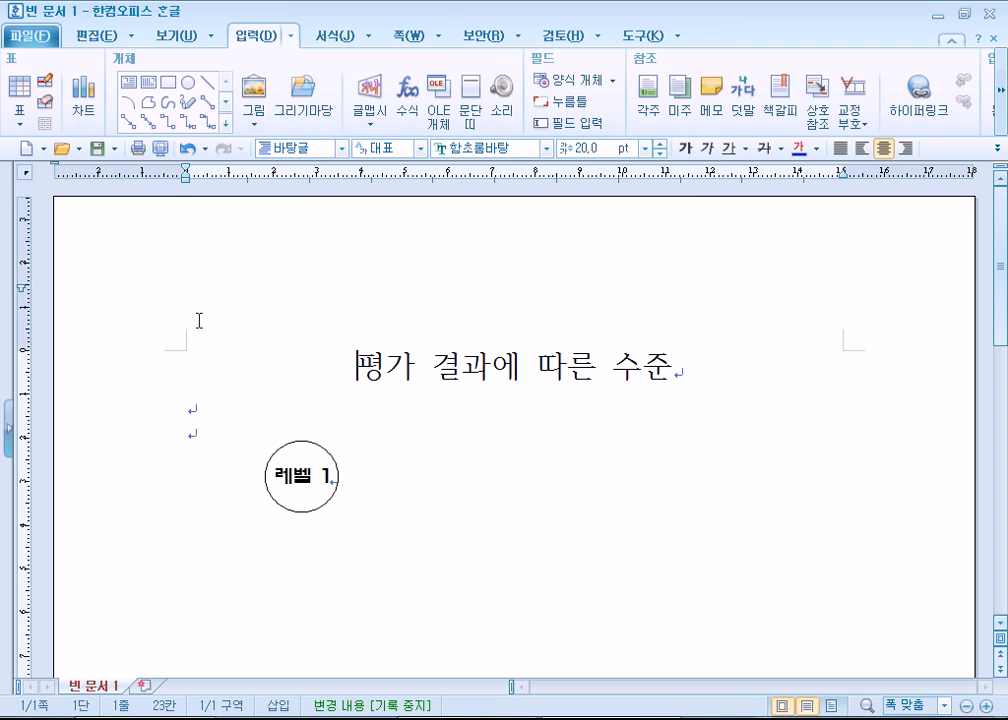
- Change the font of the circle's label 레벨 1 to a bold gothic typeface and return to the body text
triple_click(295, 476)
left_click(550, 147)
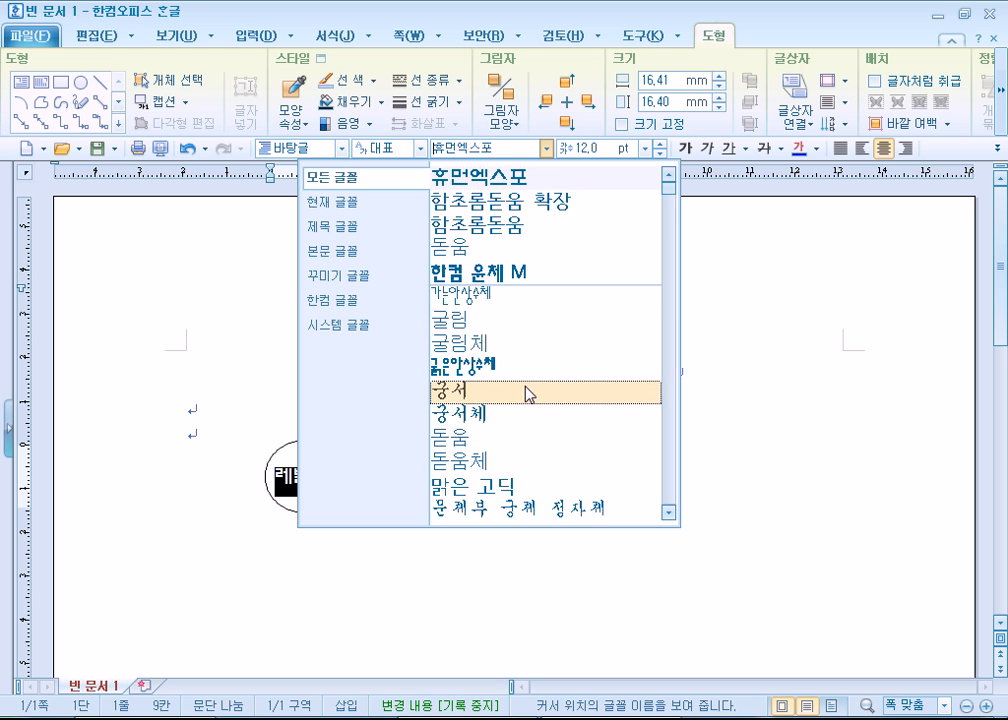
scroll(524, 391, "down", 6)
scroll(530, 403, "down", 5)
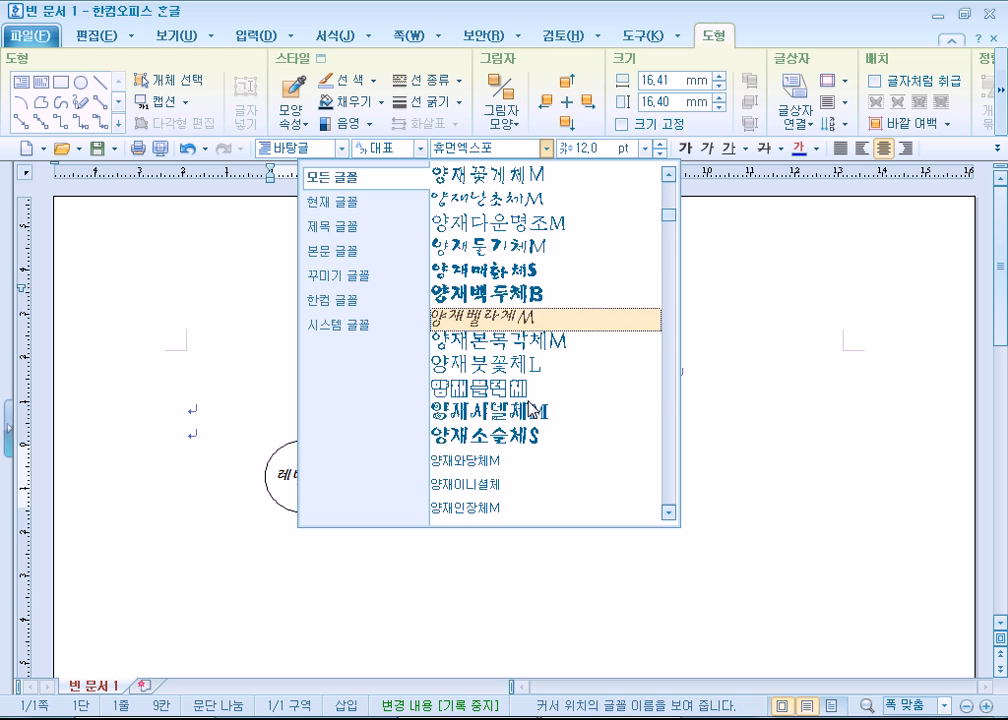
scroll(530, 410, "down", 2)
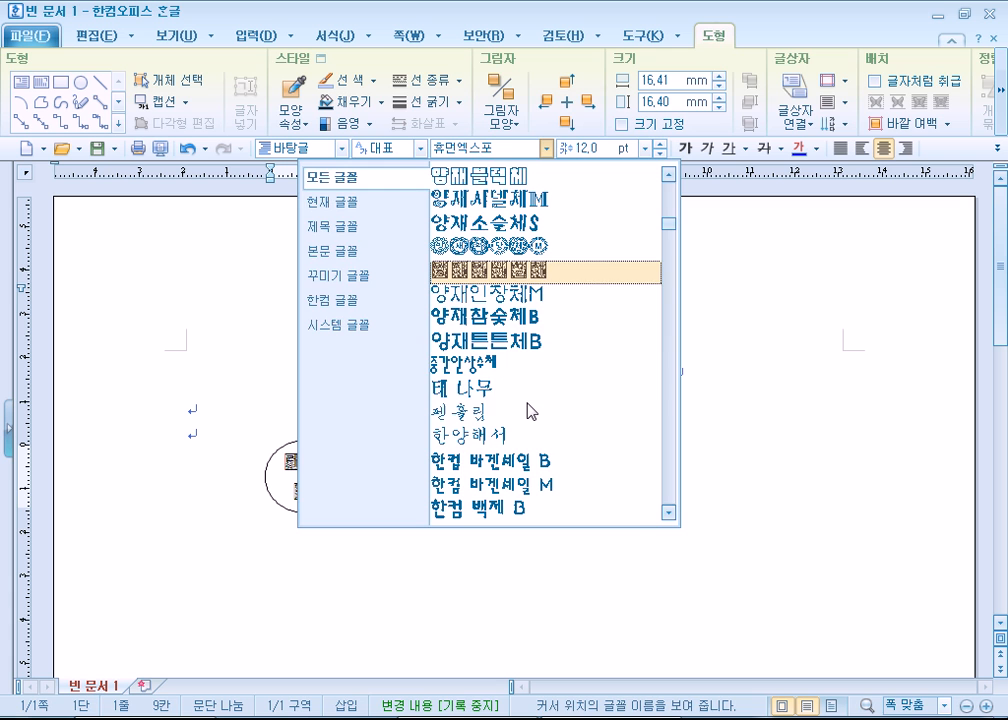
left_click(524, 353)
left_click(278, 348)
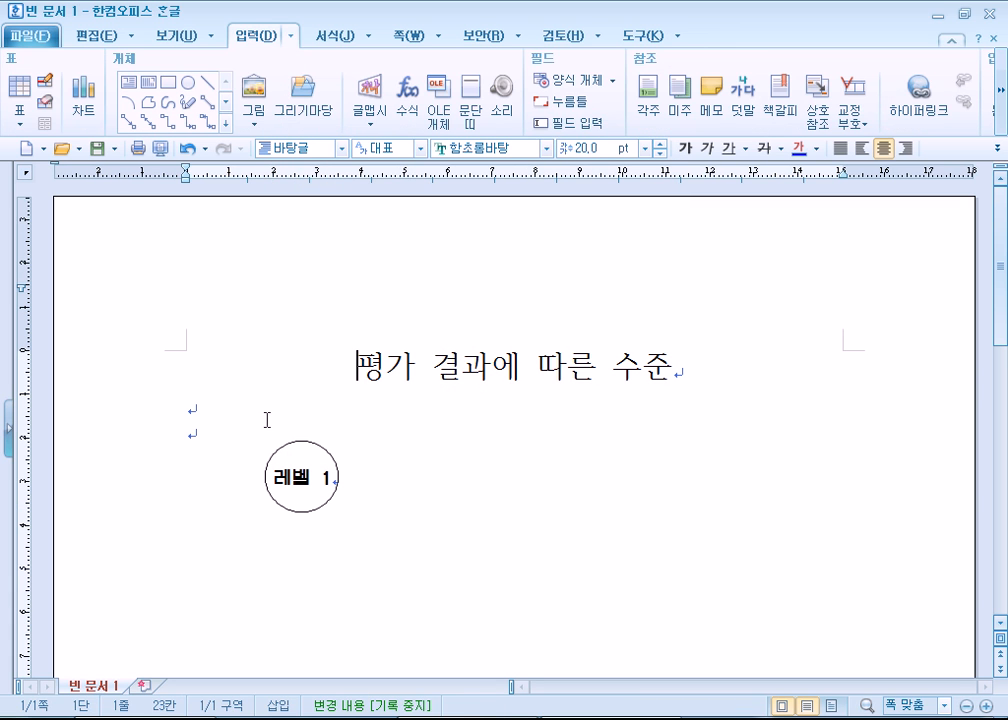
triple_click(280, 480)
left_click(194, 430)
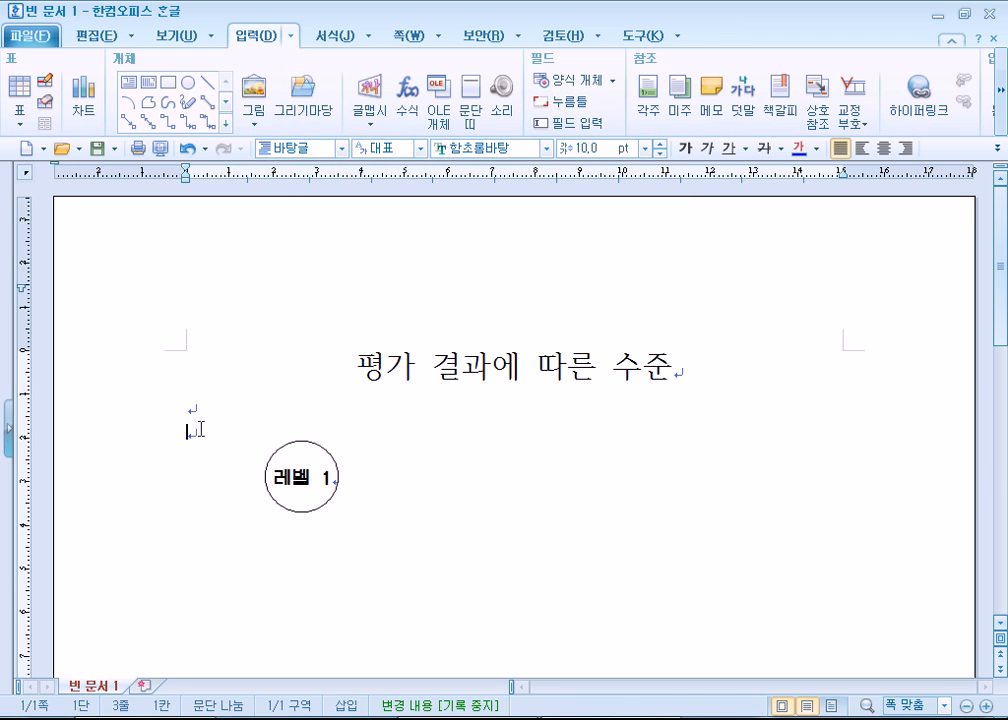
- Draw a rectangle about 79 mm wide and 14 mm high beside the circle and deselect it
left_click(167, 82)
left_click_drag(371, 438, 675, 493)
left_click(765, 522)
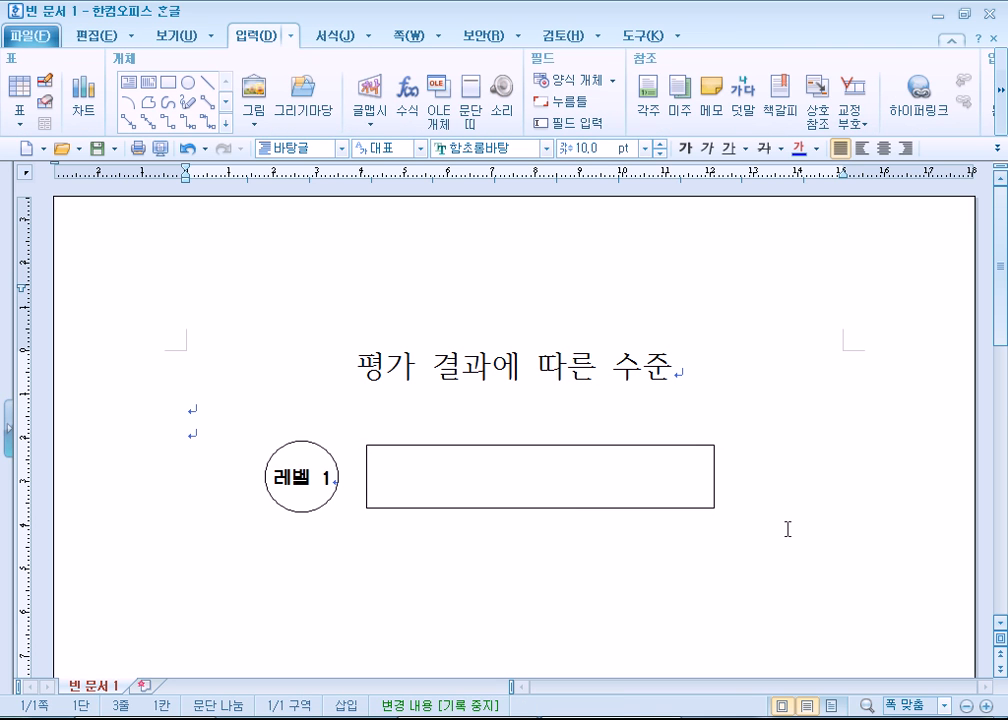
right_click(580, 486)
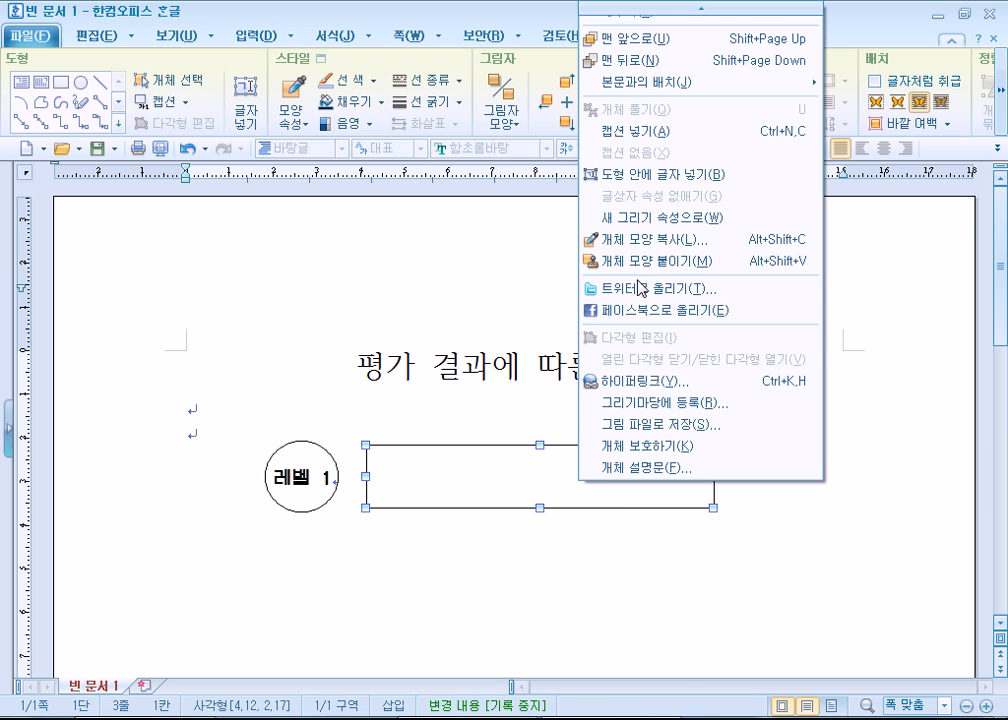
left_click(630, 218)
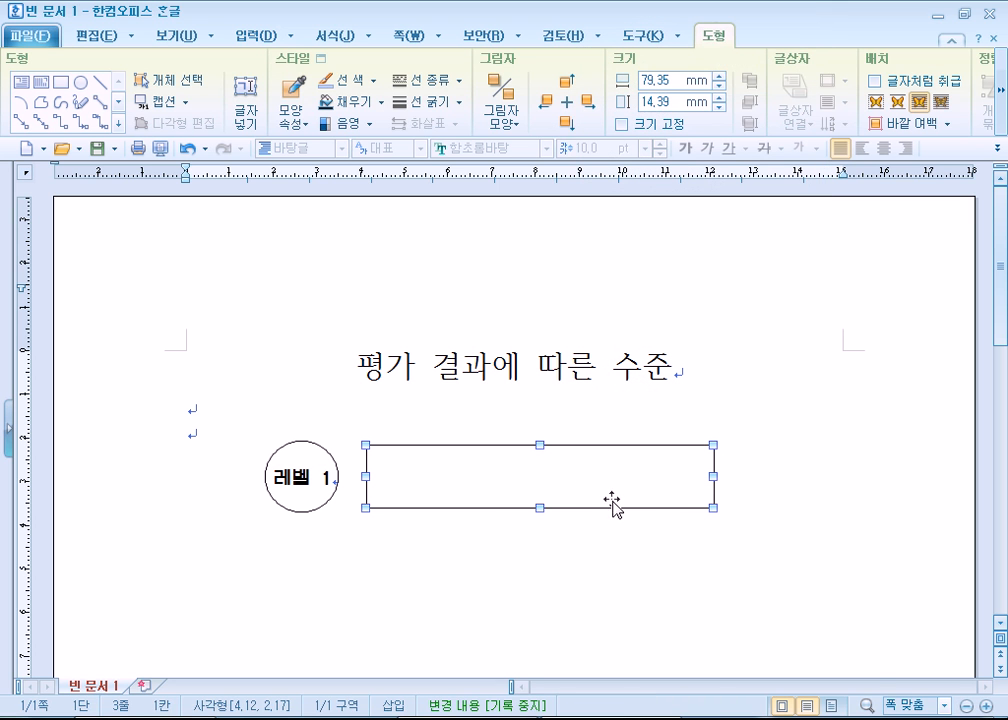
left_click(697, 574)
- Allow text in the rectangle with 도형 안에 글자 넣기 and enter 업무 활용도가 높고 전문적인 교육이 필요
right_click(635, 472)
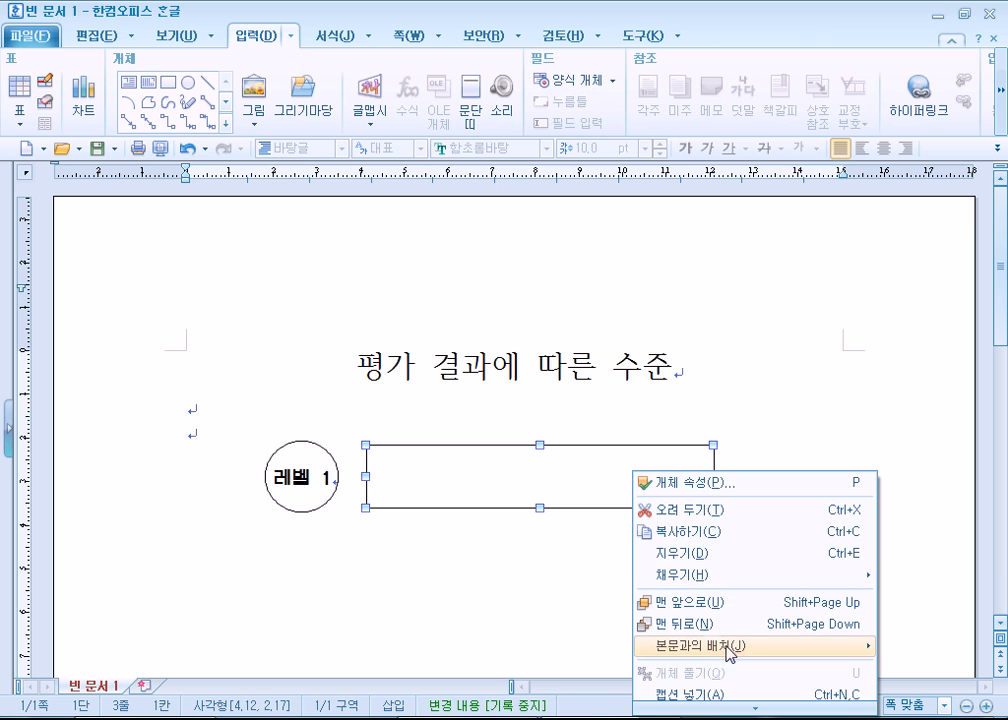
left_click(700, 657)
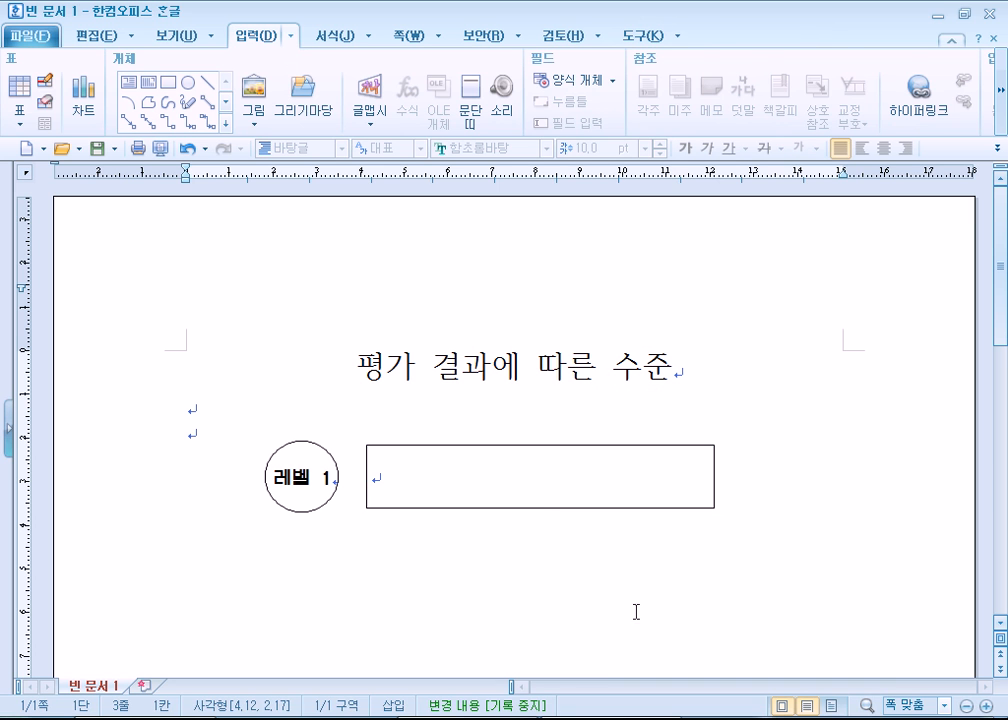
left_click(539, 507)
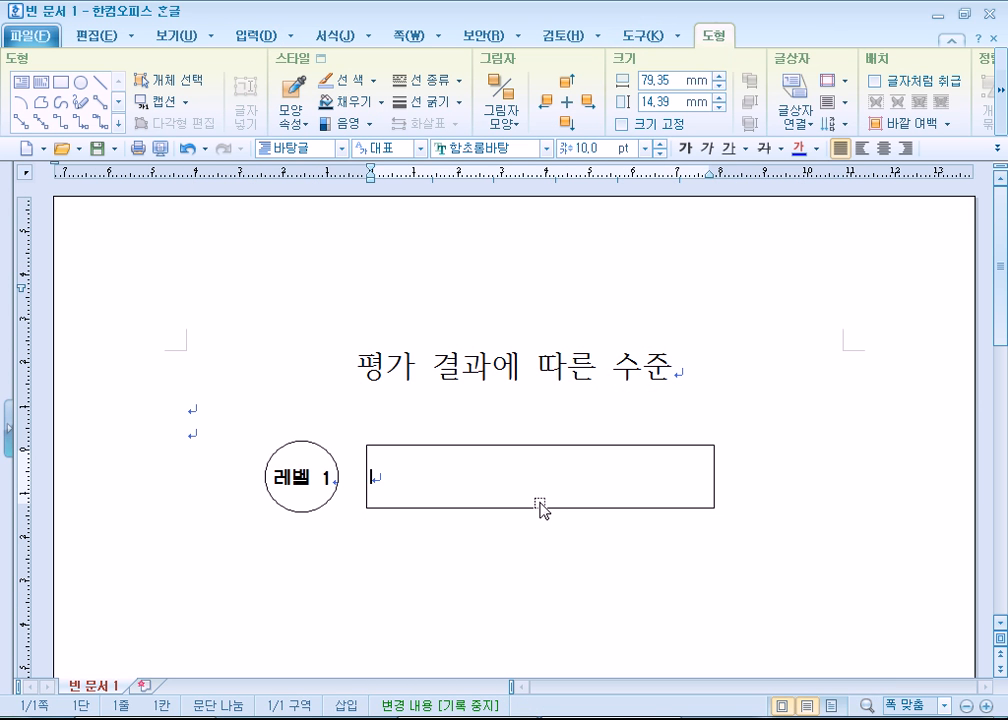
type("업무 호")
type("활용도가 ")
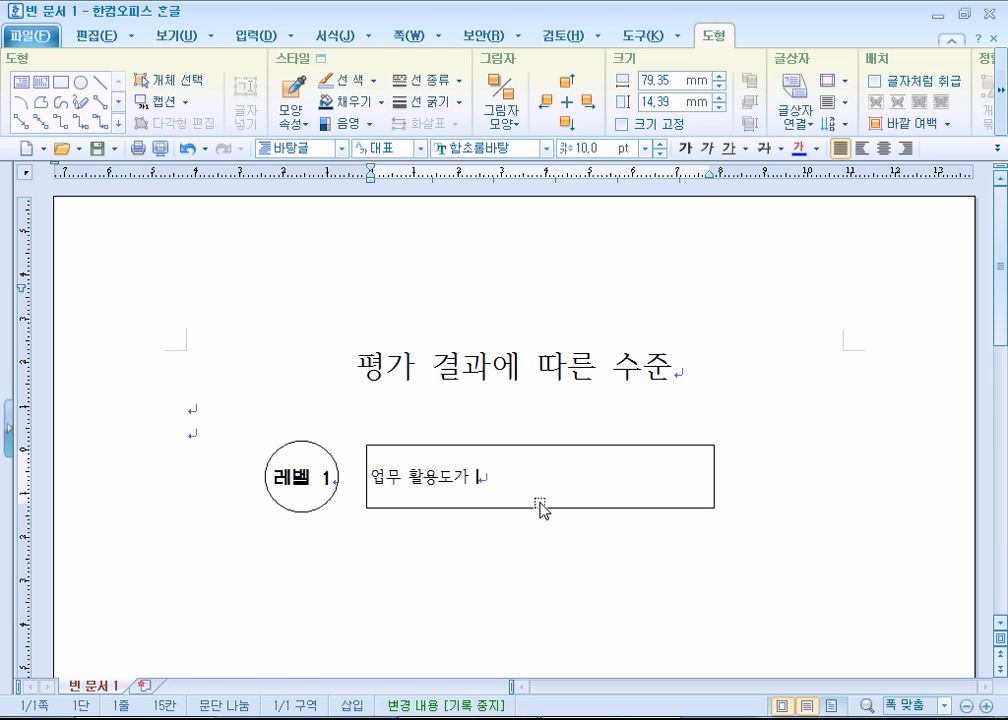
type("높고 전문적")
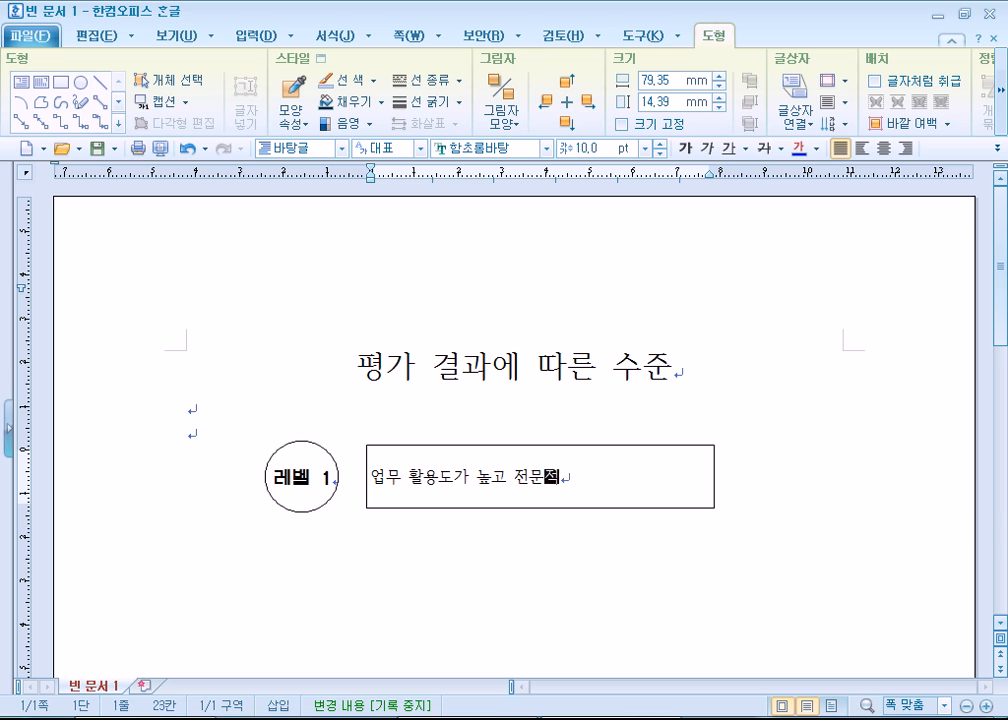
type("인 교육이")
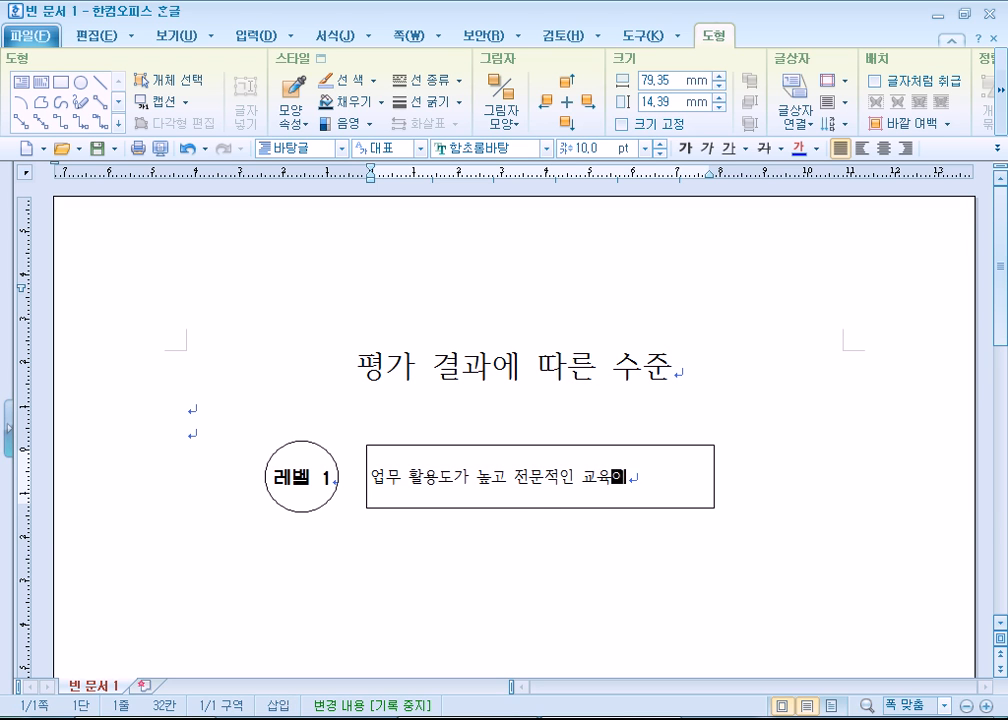
type(" 필요")
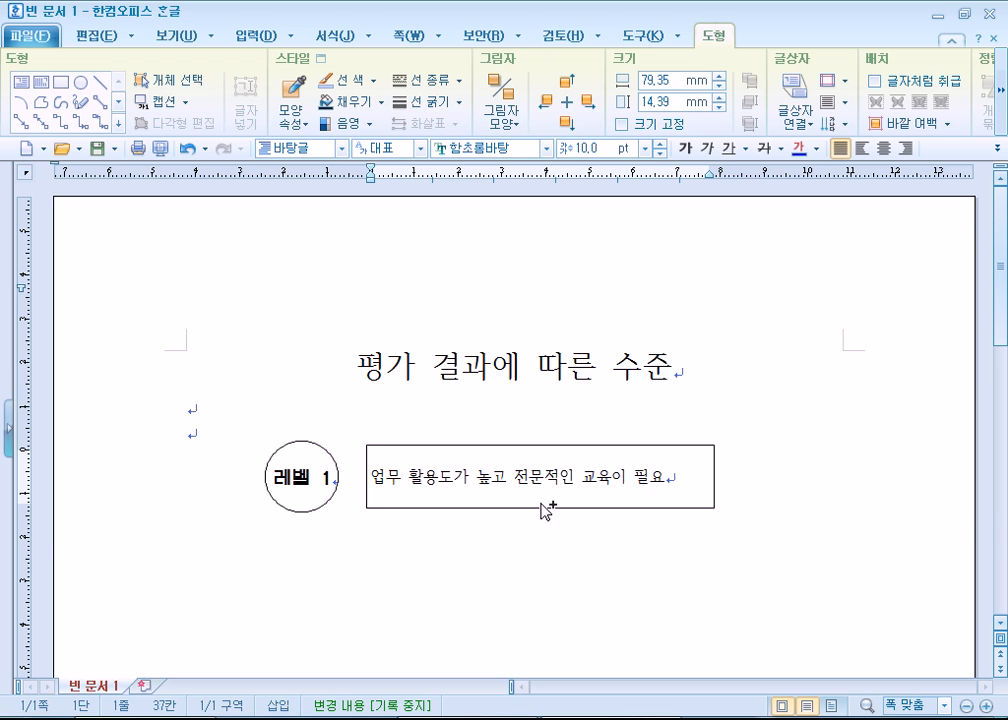
- Set all the text in the rectangle to 12 pt and leave its text editing
key("ctrl+a")
left_click(659, 143)
left_click(659, 143)
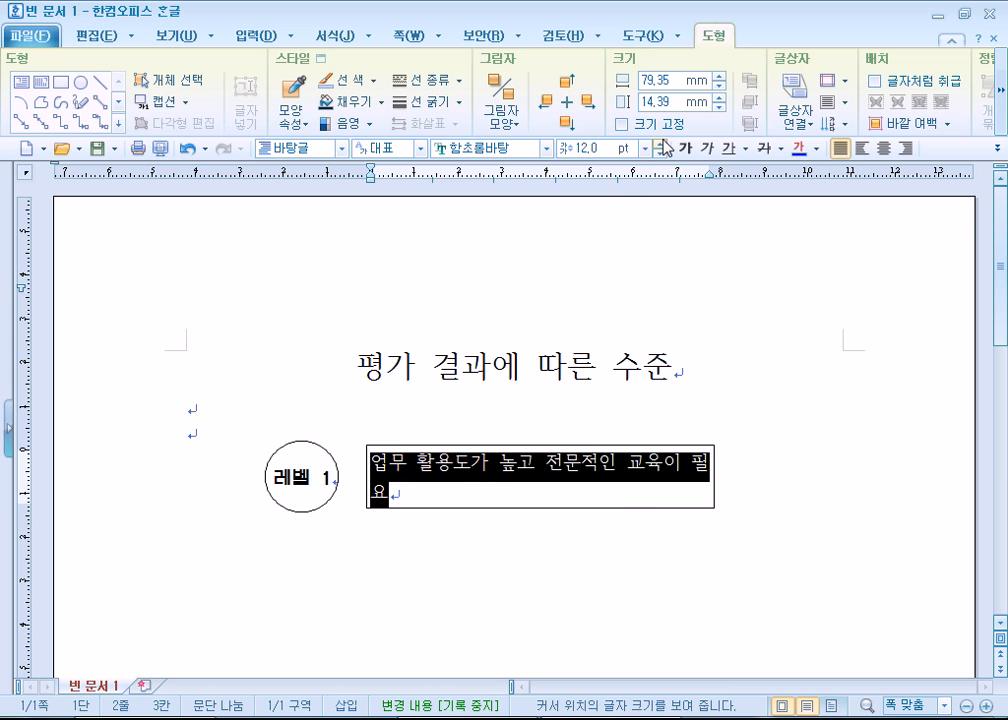
left_click(714, 500)
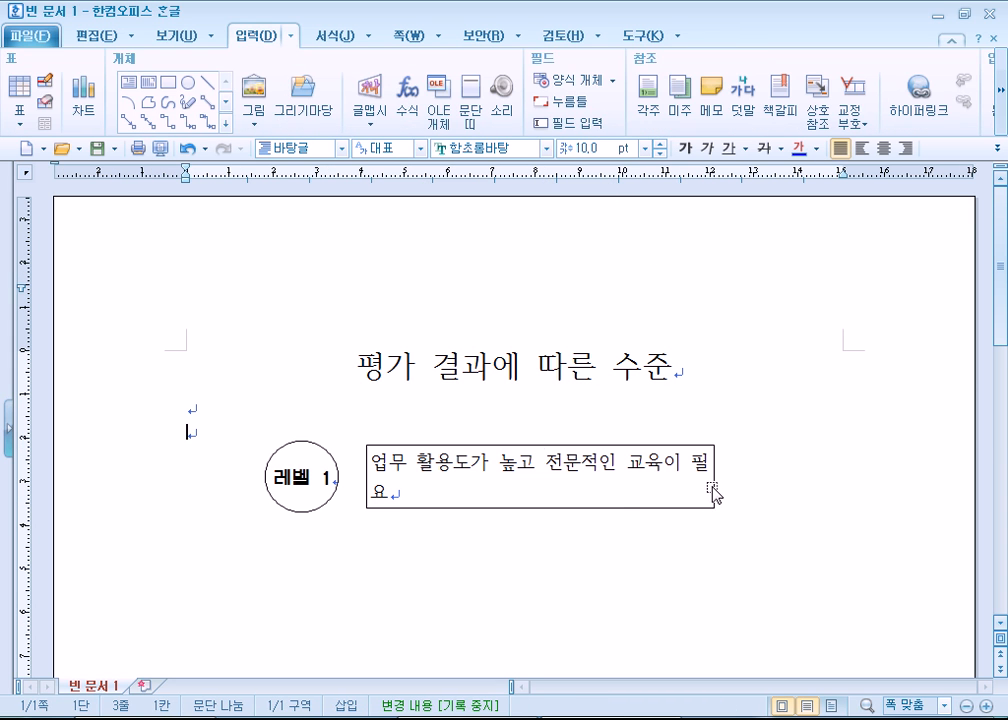
- Widen the rectangle beside the circle to about 86 mm by extending its right edge, and deselect it
left_click(714, 476)
left_click_drag(714, 476, 744, 473)
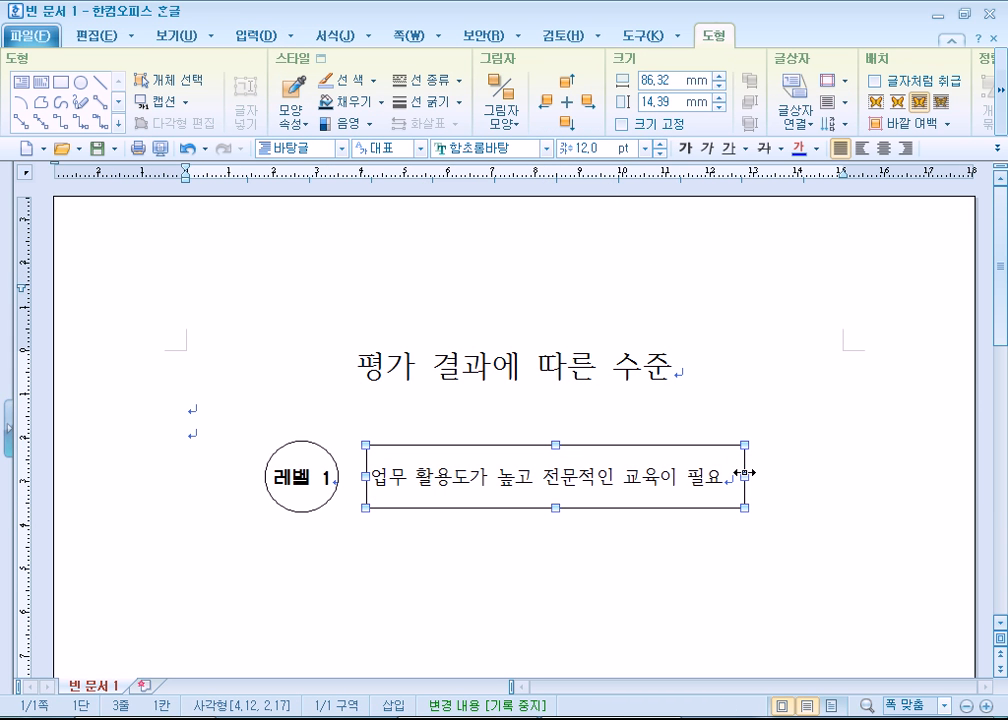
left_click(339, 556)
- Center the rectangle's text and change its font to 함초롬돋움
left_click(420, 480)
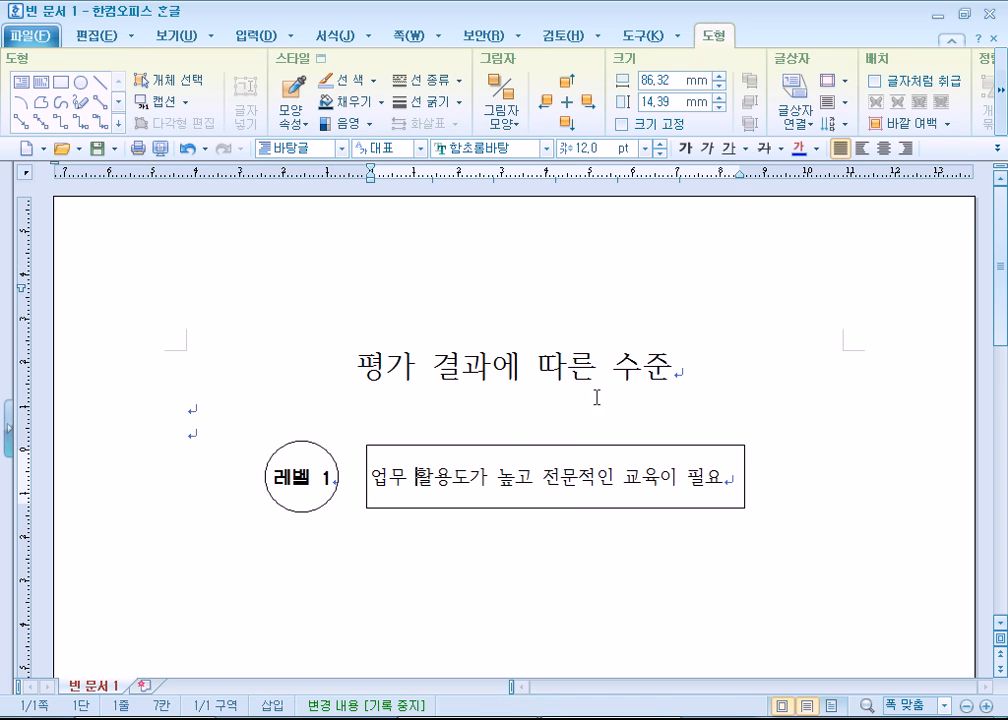
left_click(884, 148)
left_click_drag(380, 480, 771, 486)
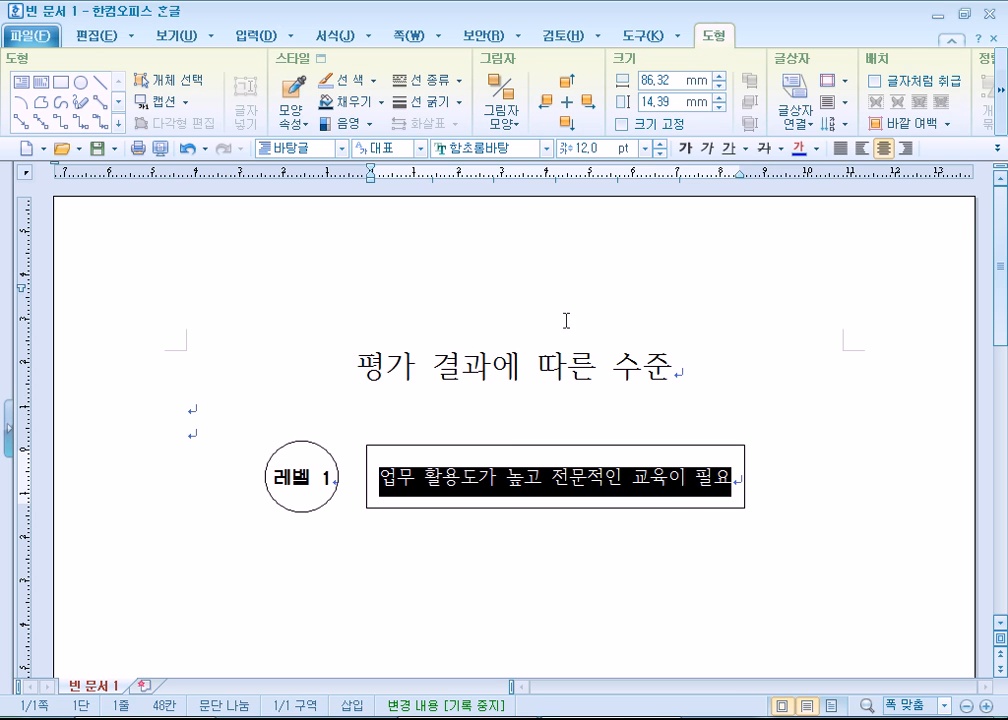
left_click(546, 148)
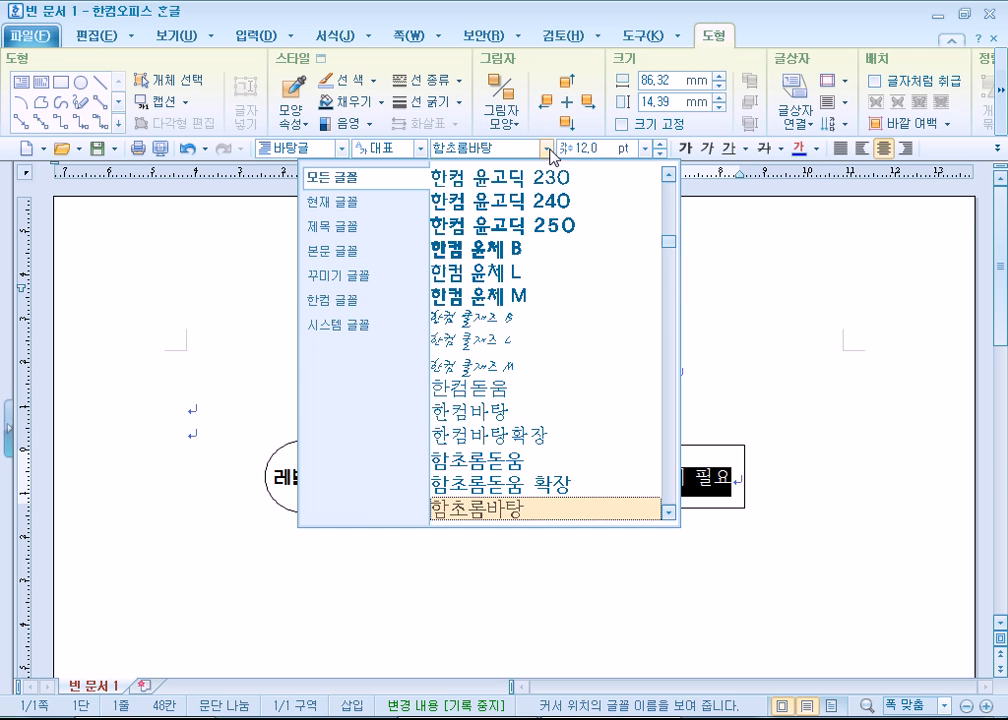
left_click(517, 461)
left_click(510, 553)
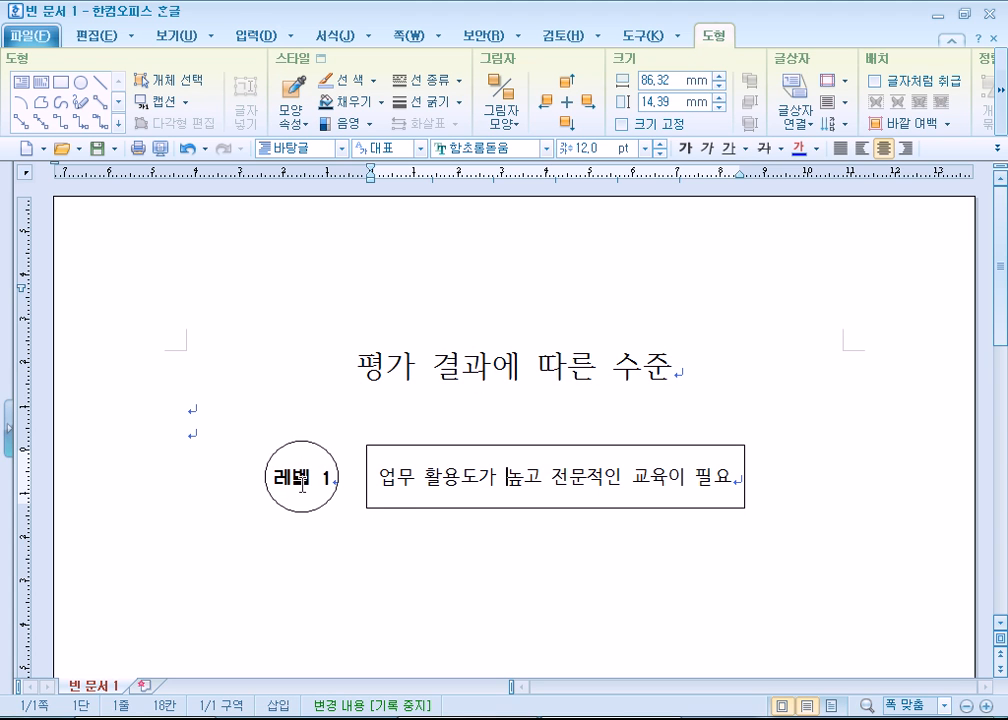
- Extend the rectangle's left edge toward the circle to make it about 89 mm wide, and deselect it
left_click(382, 507)
left_click_drag(364, 476, 355, 476)
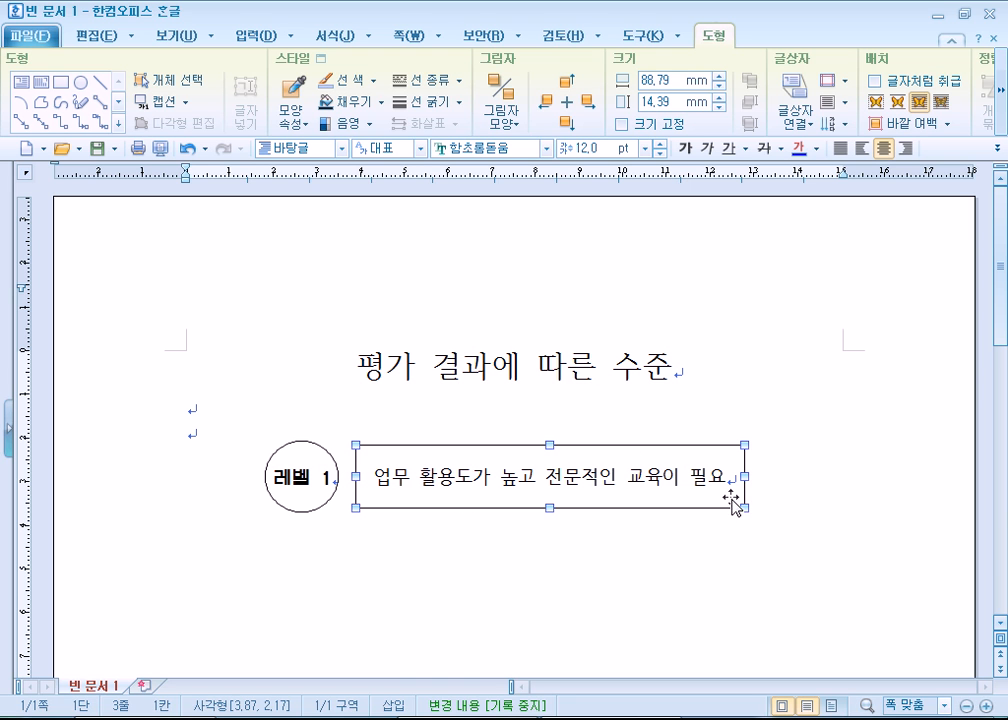
left_click(781, 522)
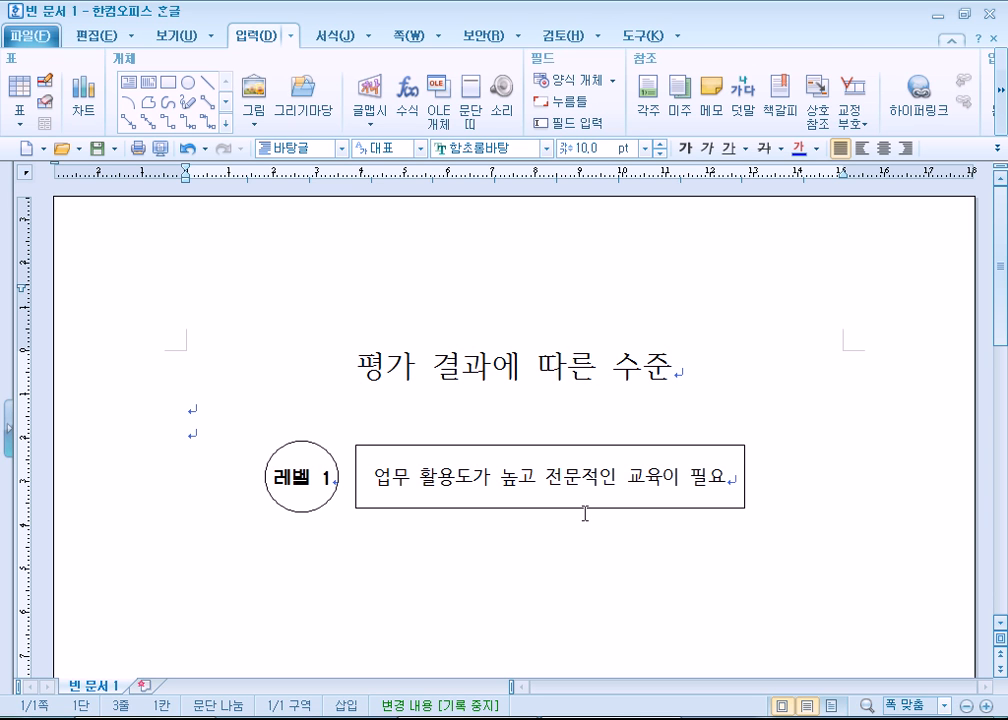
left_click(299, 516)
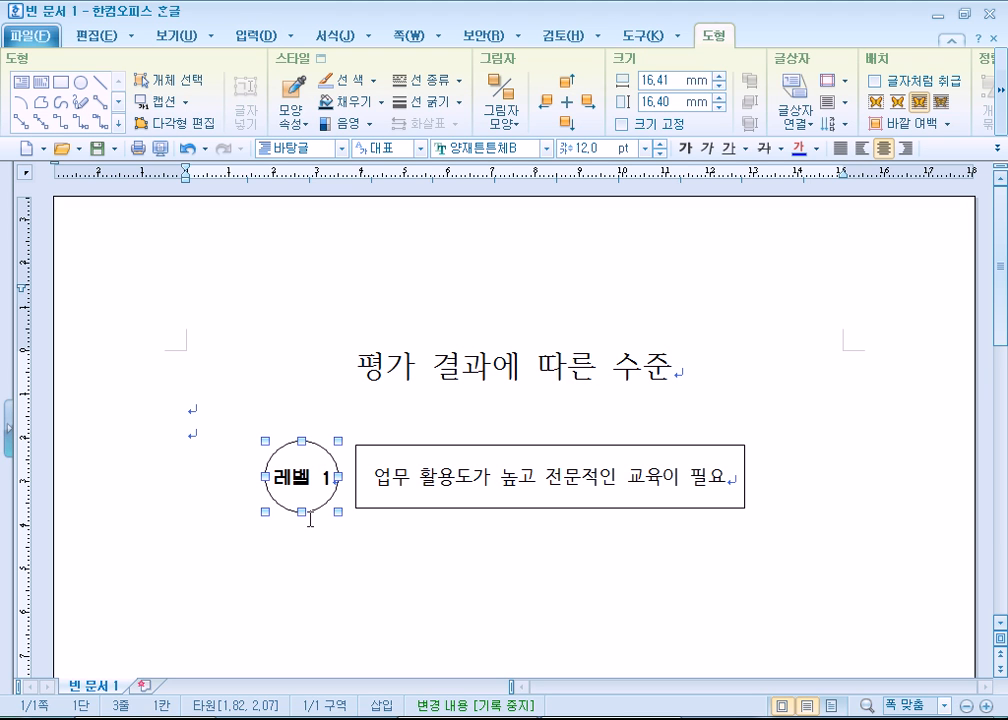
left_click(438, 507)
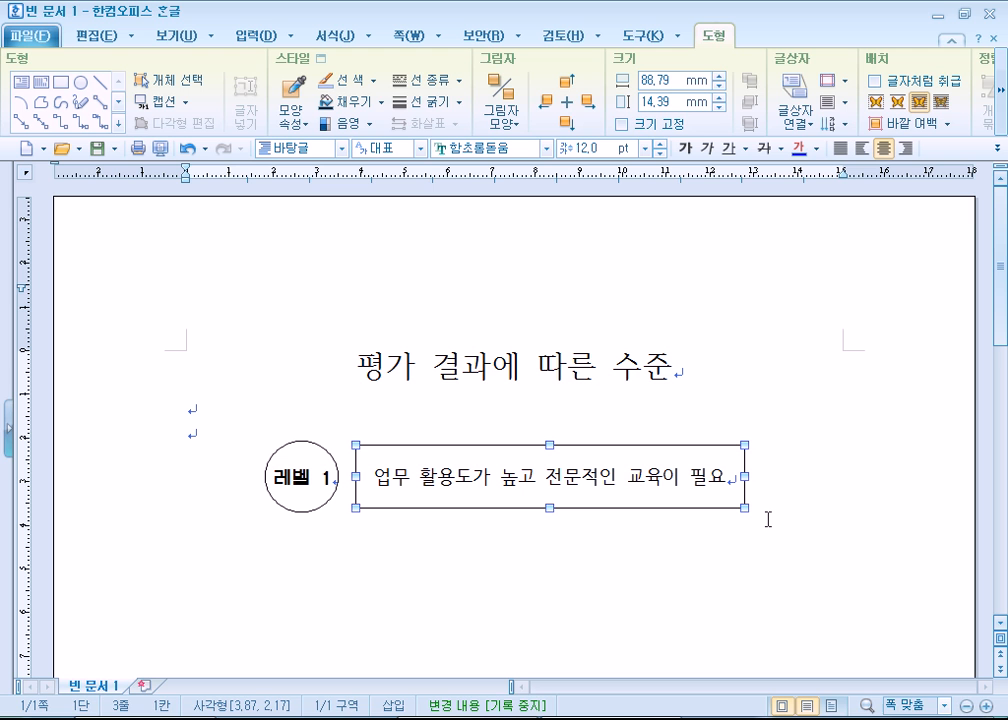
left_click(241, 406)
left_click(308, 481)
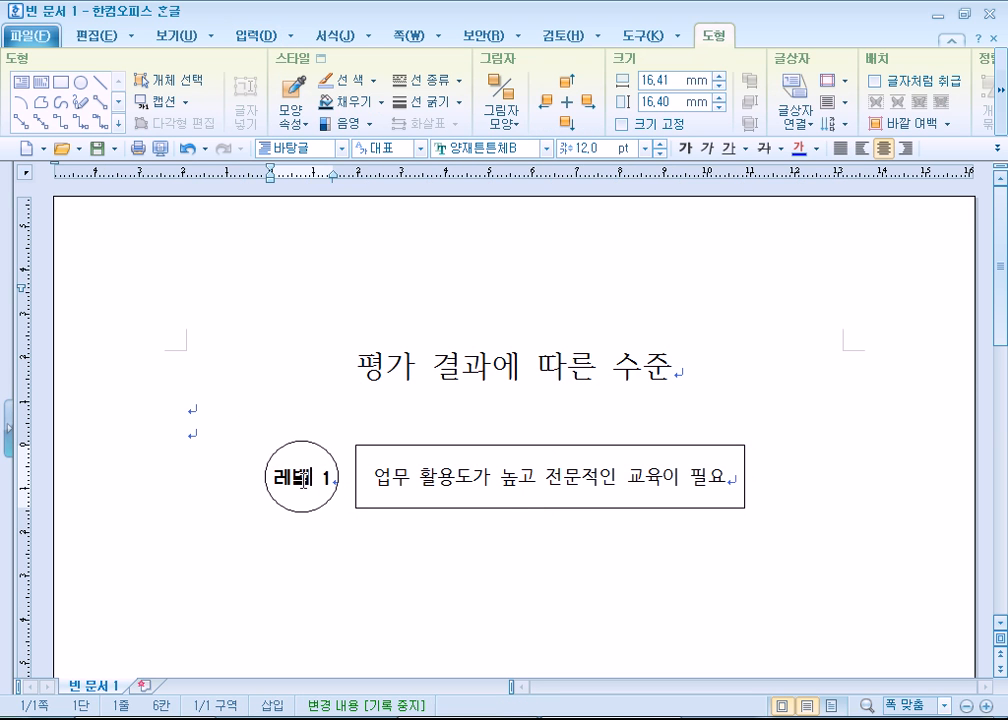
triple_click(317, 486)
left_click(457, 489)
left_click(271, 491)
double_click(271, 491)
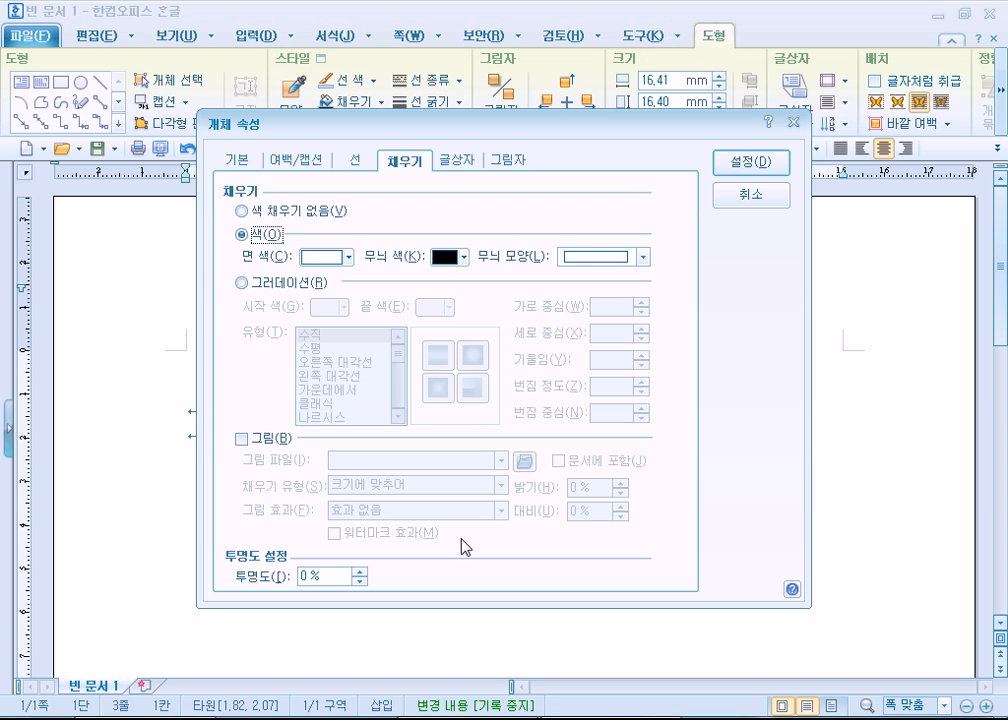
left_click(737, 194)
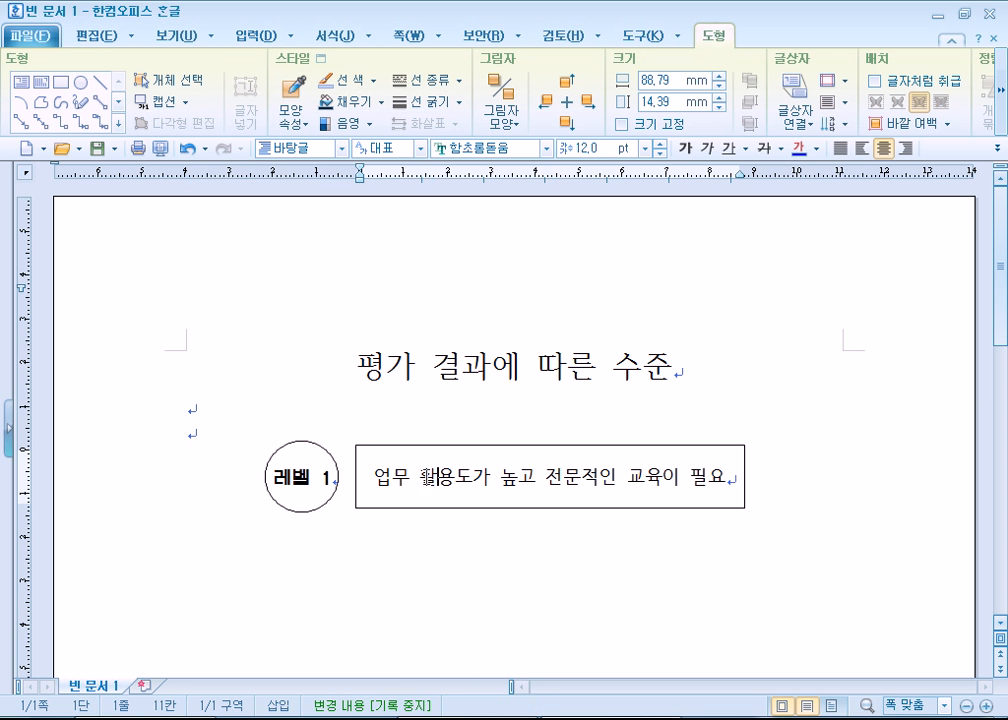
- Change the circle's outline to a dashed line in its object properties and deselect it
double_click(333, 455)
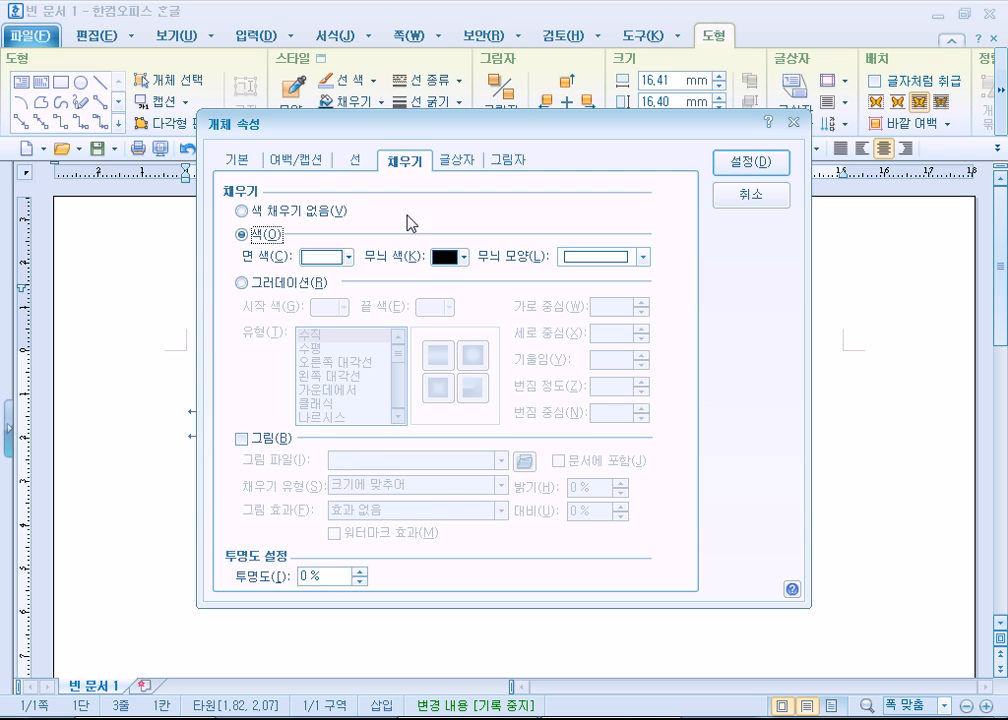
left_click(356, 162)
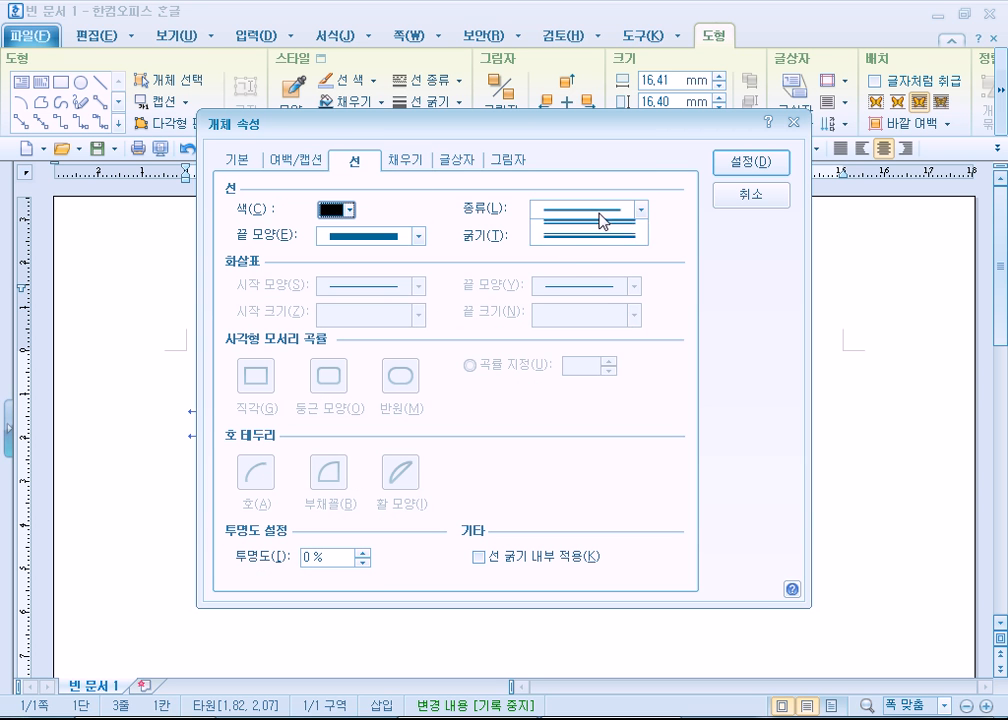
left_click(600, 212)
left_click(590, 253)
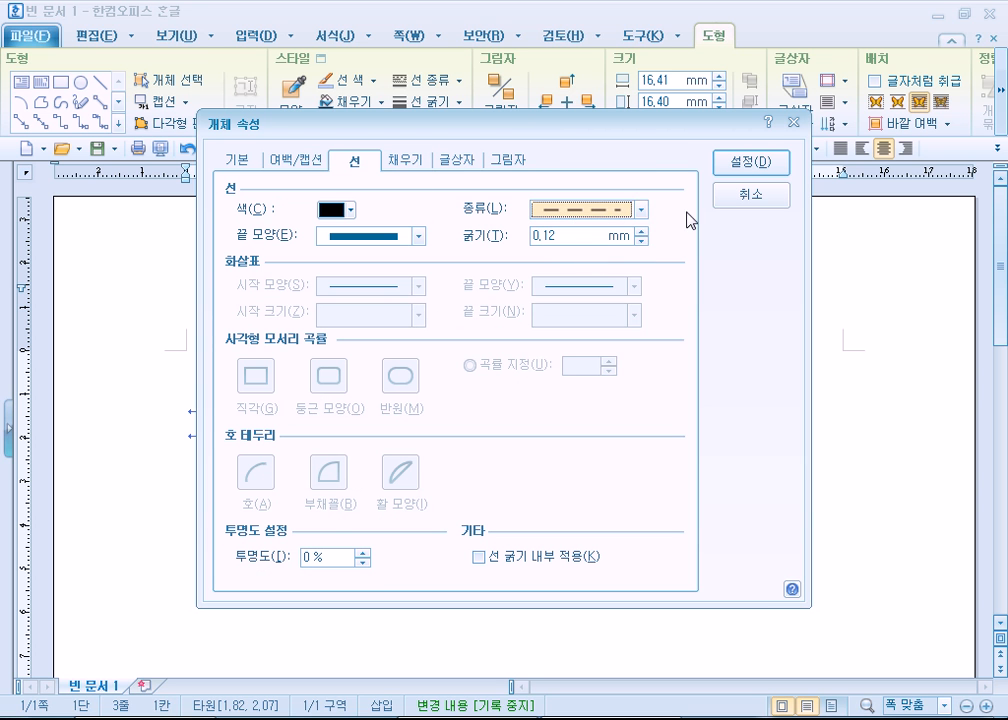
left_click(751, 162)
left_click(203, 500)
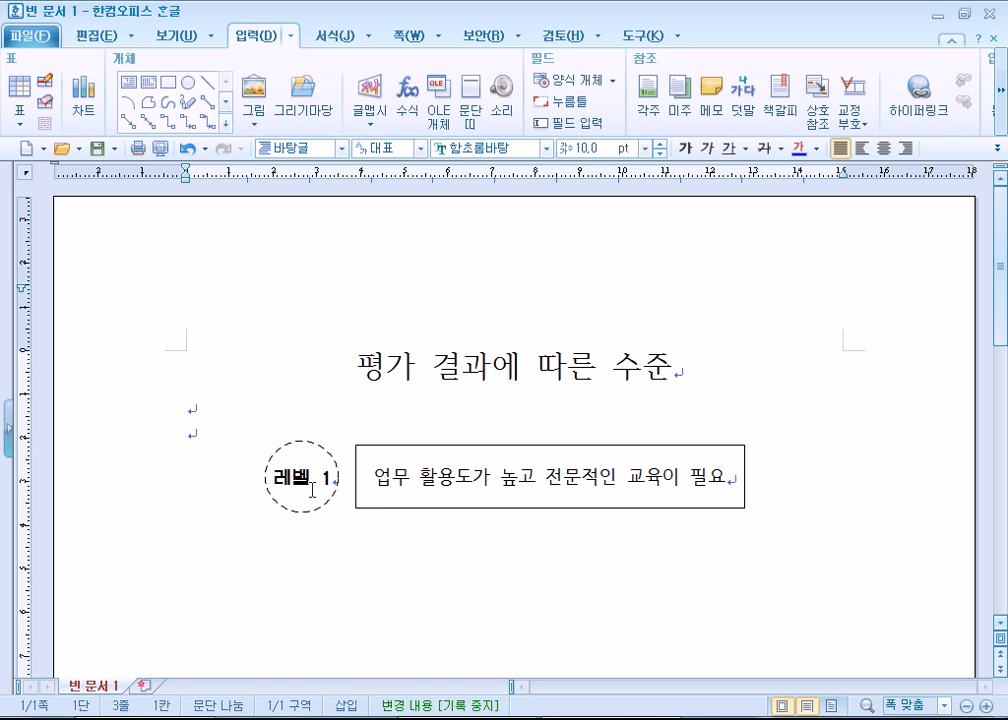
- Fill the circle with the lightest tint of the pink 진달래색 and deselect it
double_click(333, 461)
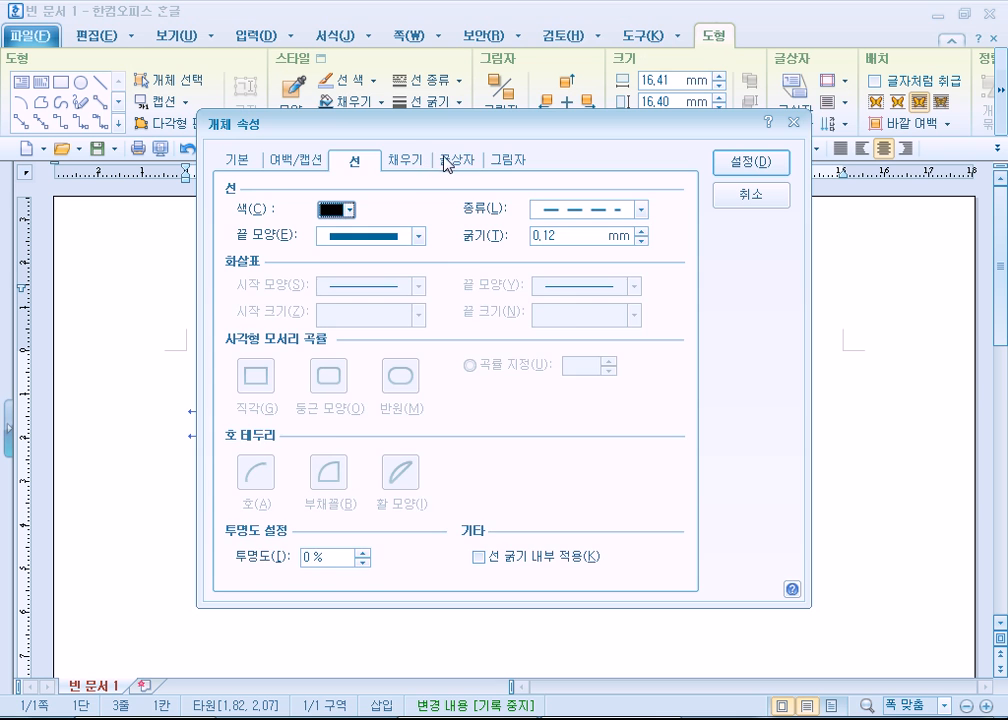
left_click(458, 159)
left_click(405, 160)
left_click_drag(456, 124, 677, 14)
left_click(568, 148)
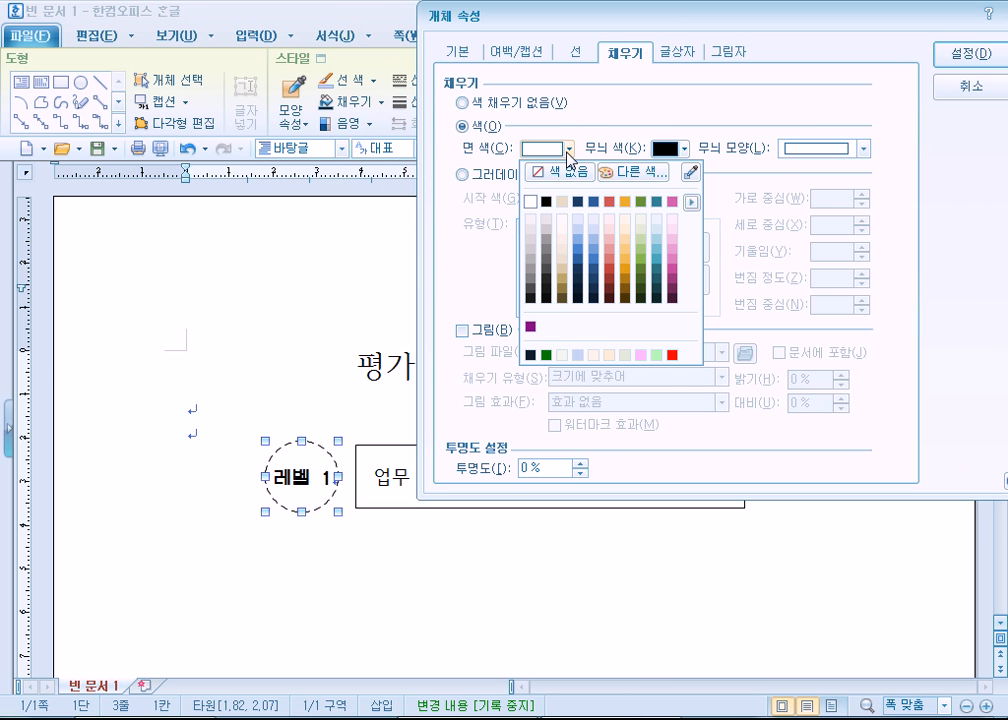
left_click(671, 220)
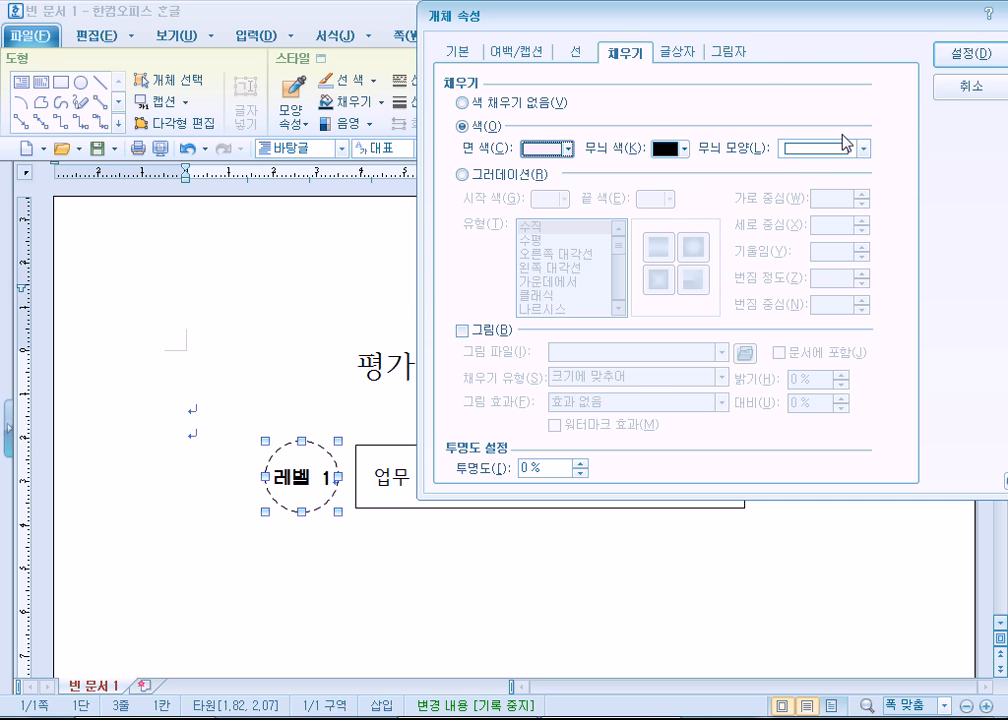
left_click(978, 54)
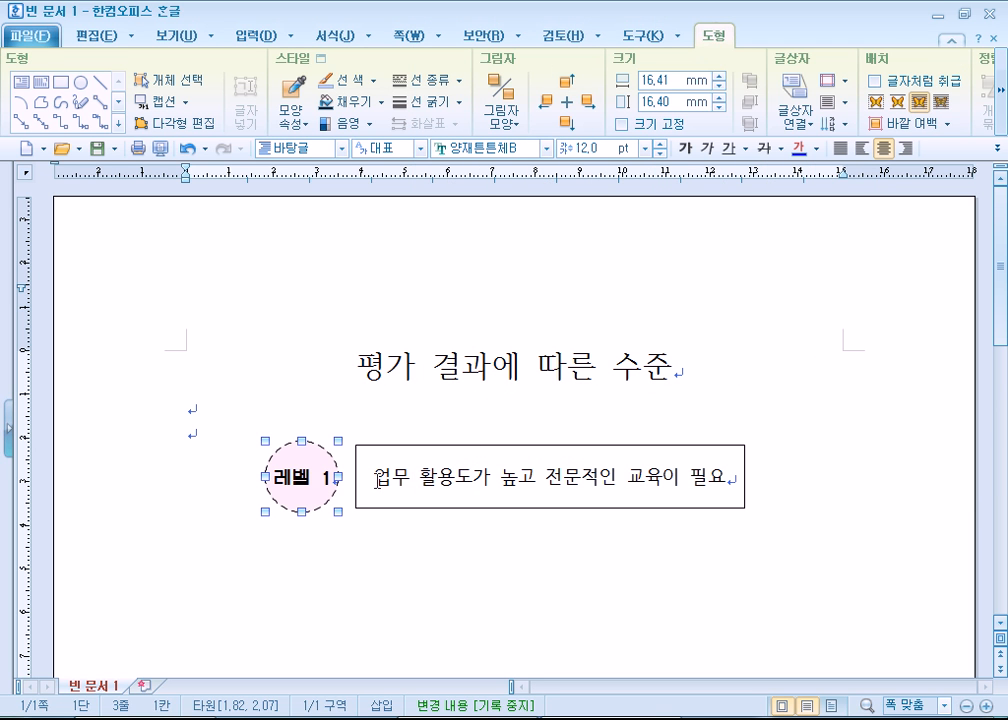
left_click(339, 582)
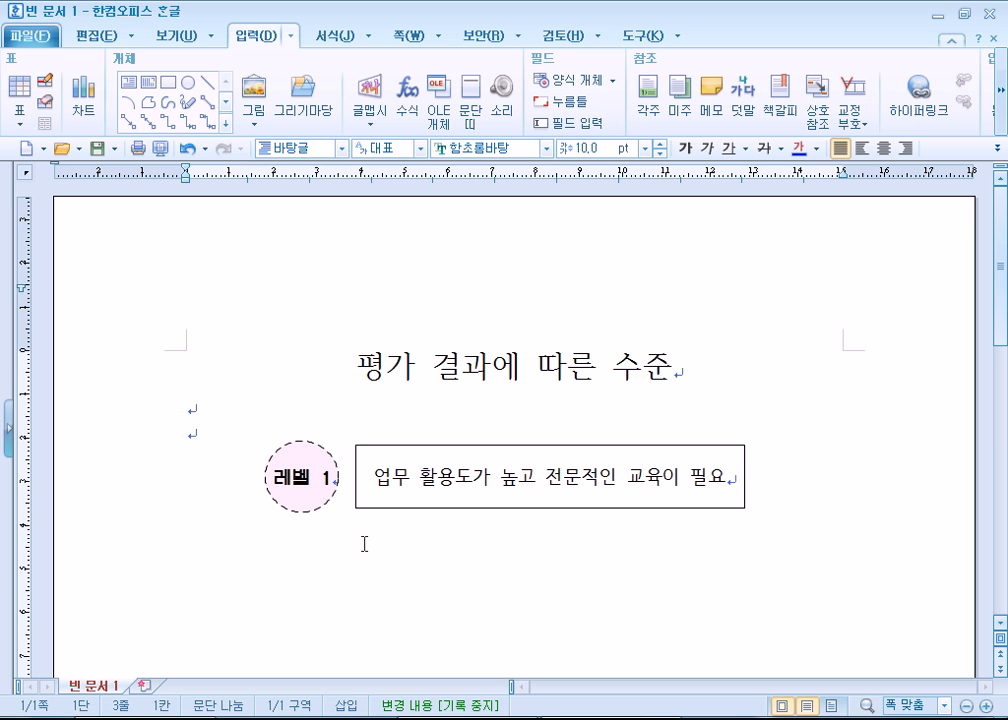
- Round the rectangle's corners with the 둥근 모양 option in its object properties and deselect it
left_click(425, 446)
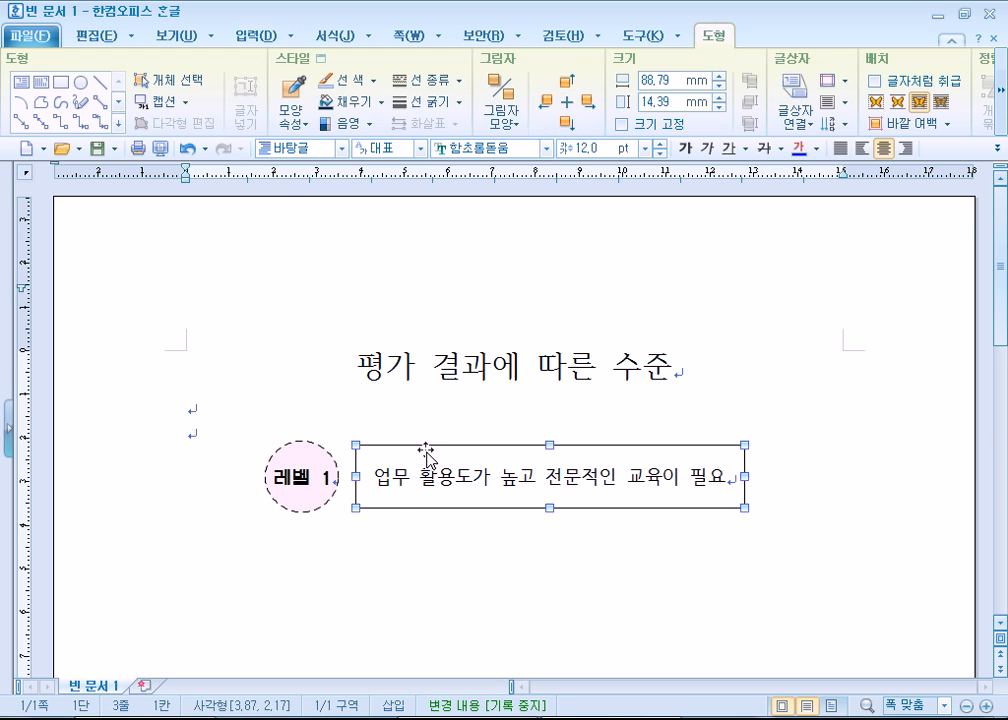
double_click(426, 455)
left_click(356, 160)
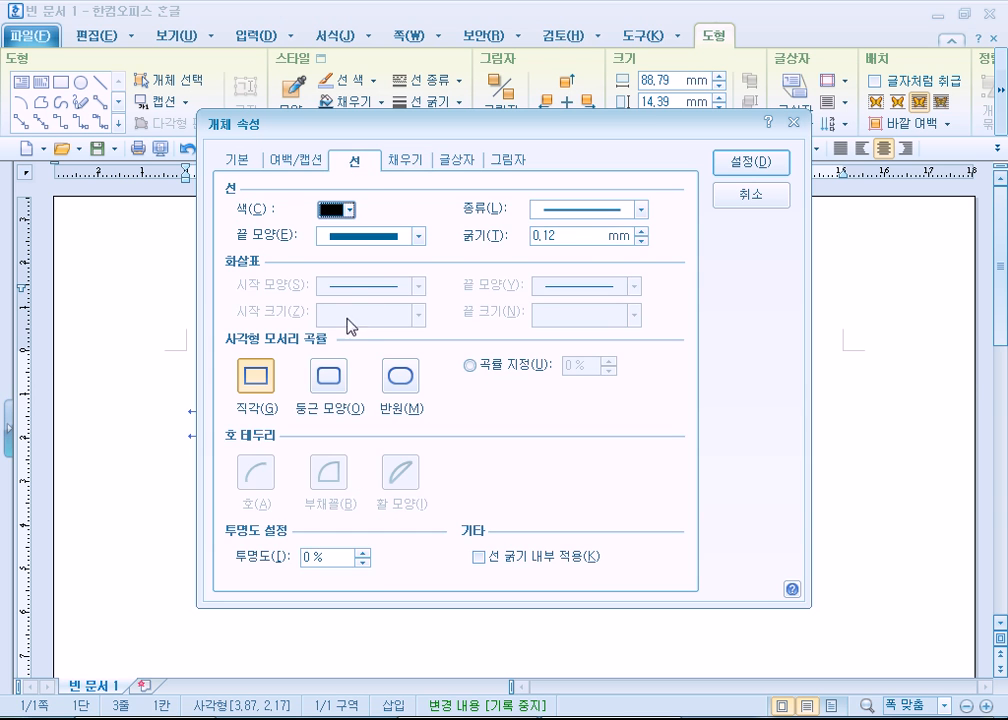
left_click(329, 370)
left_click(745, 162)
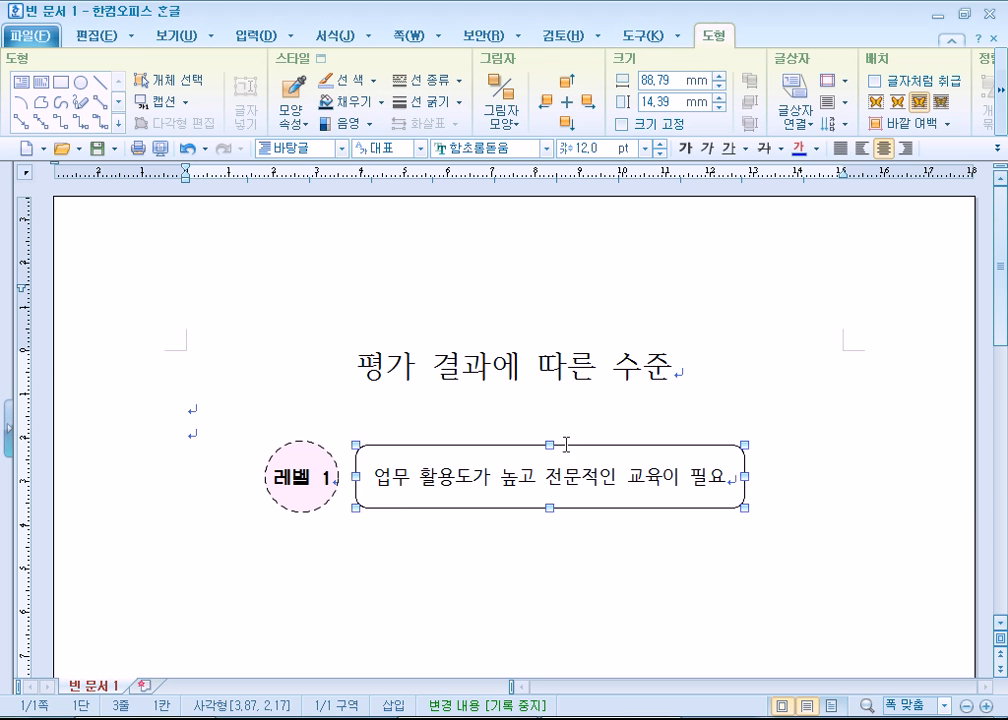
left_click(400, 416)
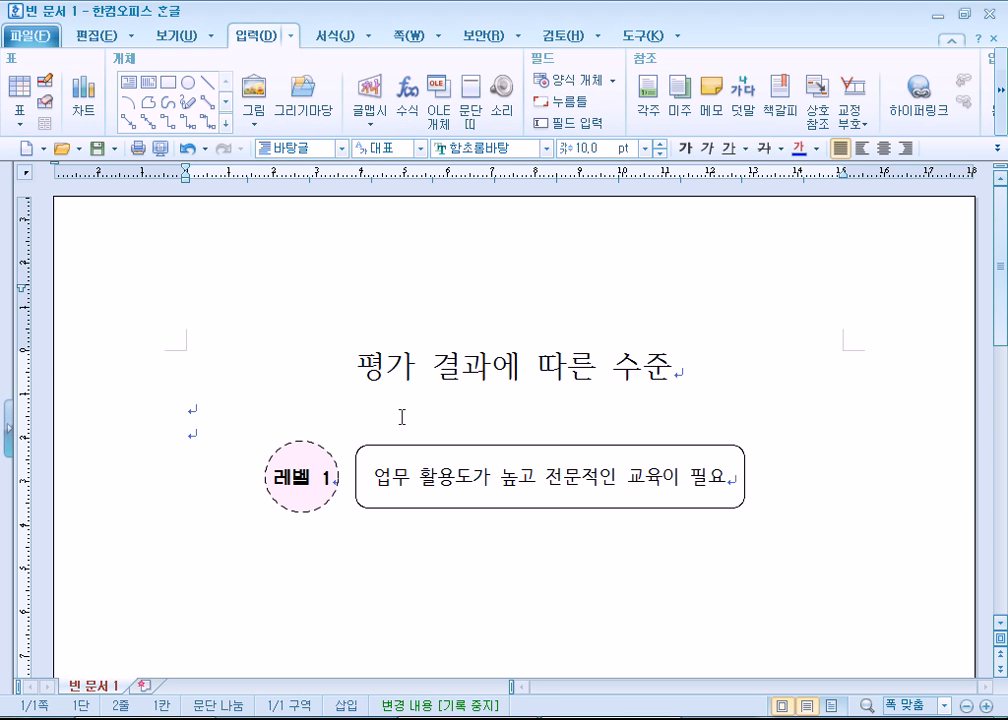
- Fill the rounded rectangle with the color 멜론색 90% 밝게
double_click(473, 505)
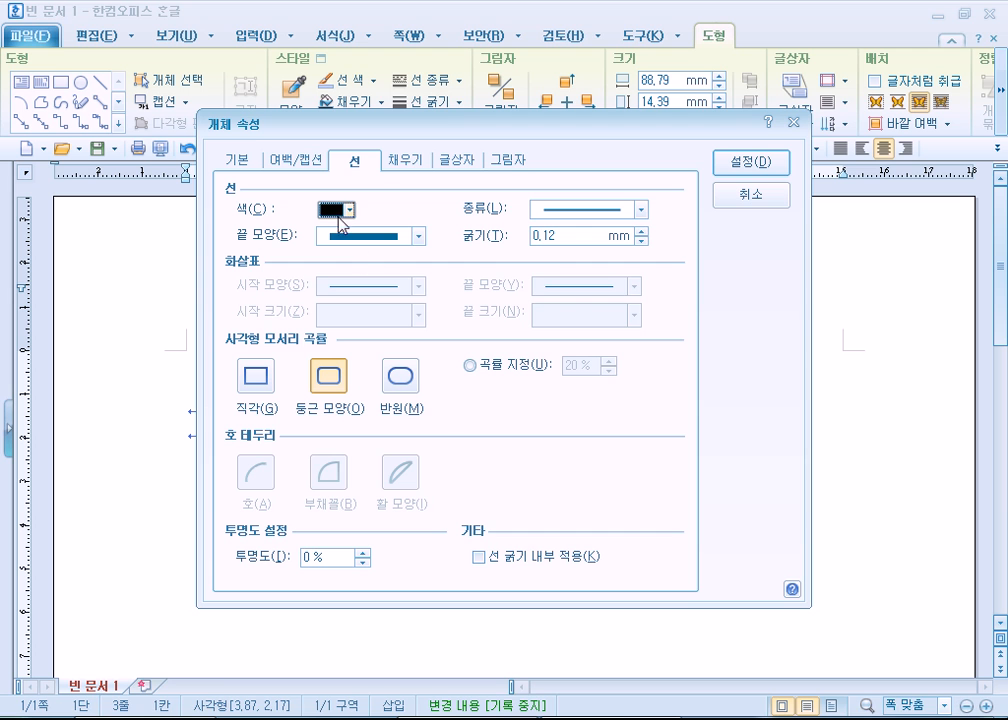
left_click(412, 162)
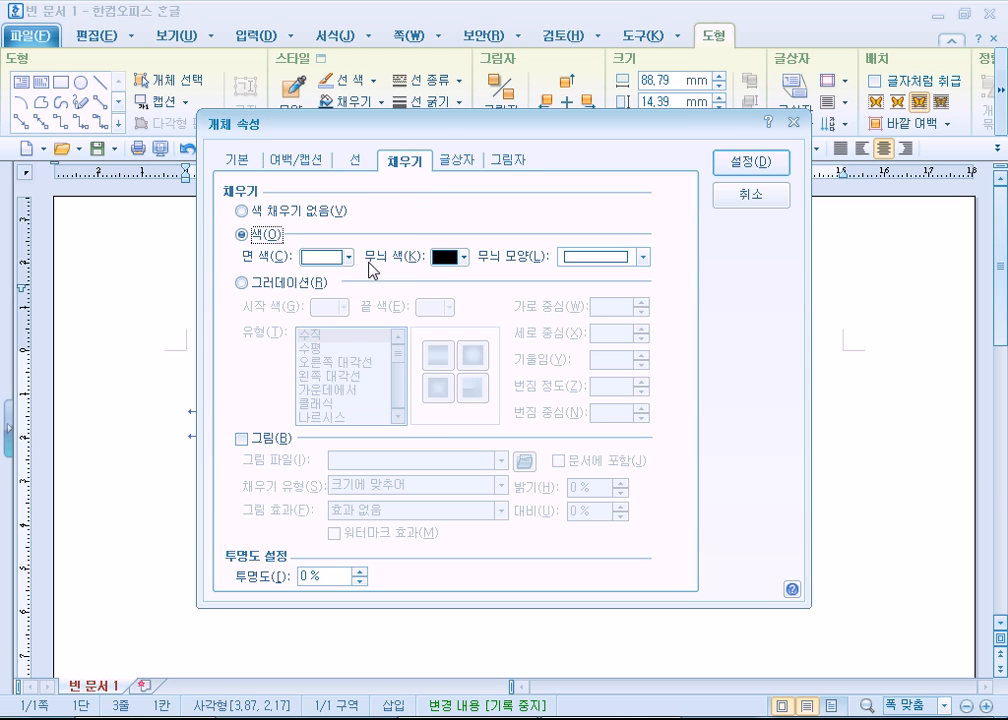
left_click(346, 257)
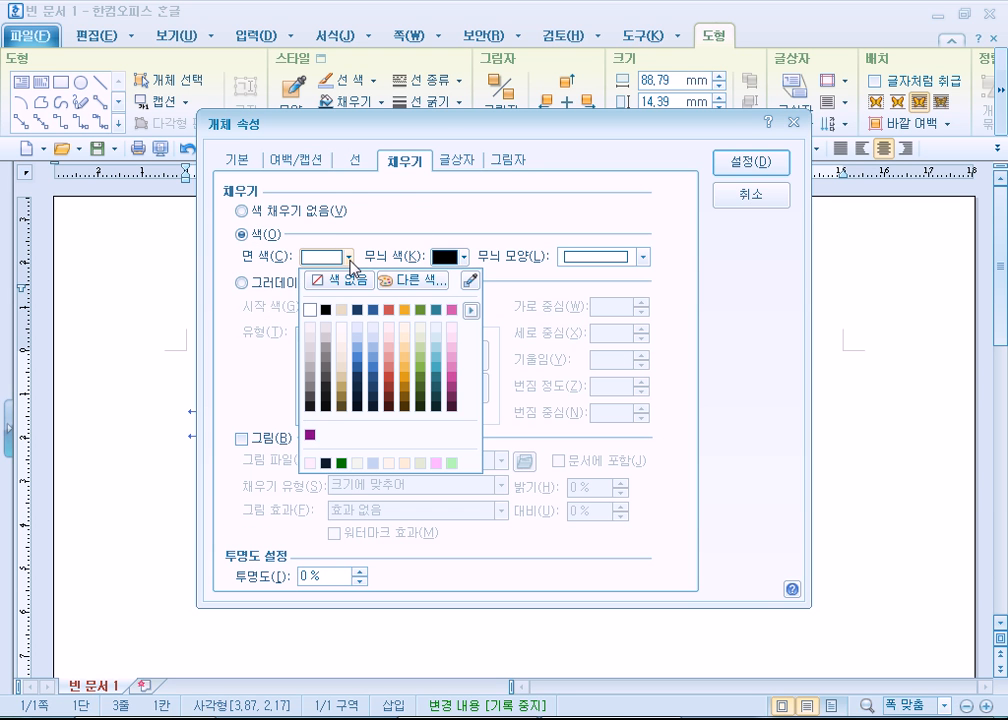
left_click(428, 338)
left_click(750, 164)
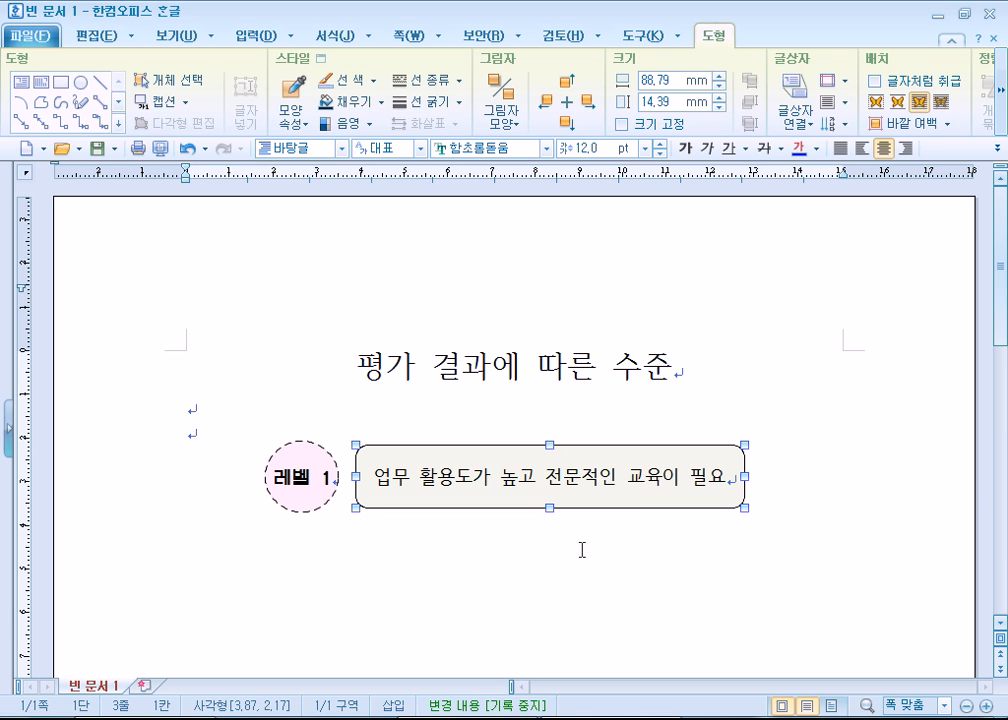
- Add an 오른쪽 뒤 shadow to the rounded rectangle and deselect it
left_click(511, 118)
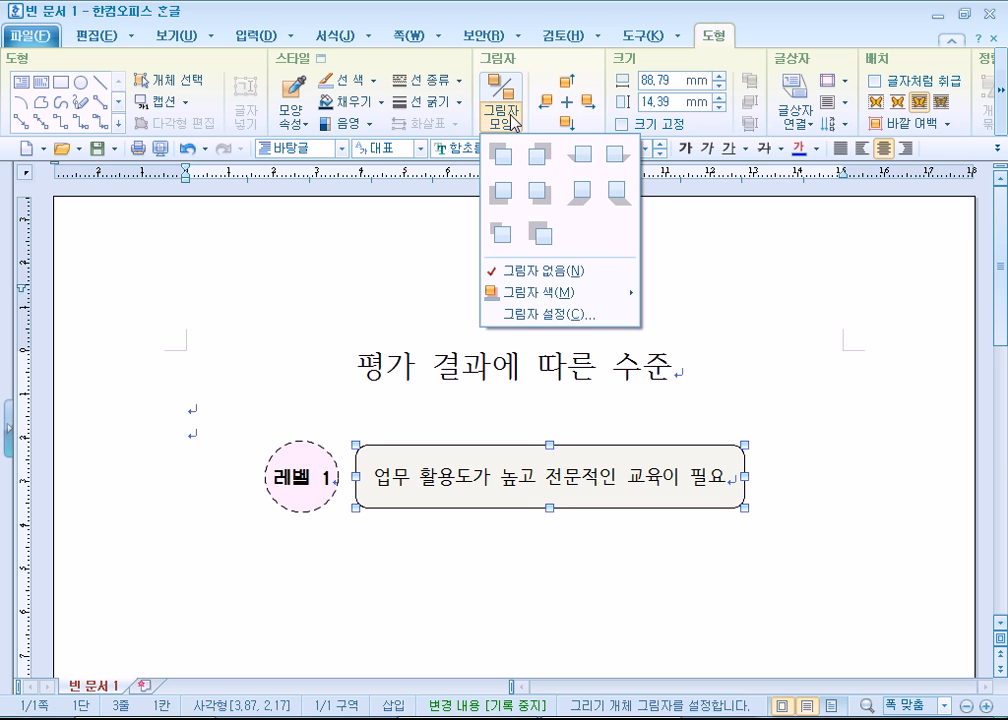
left_click(617, 162)
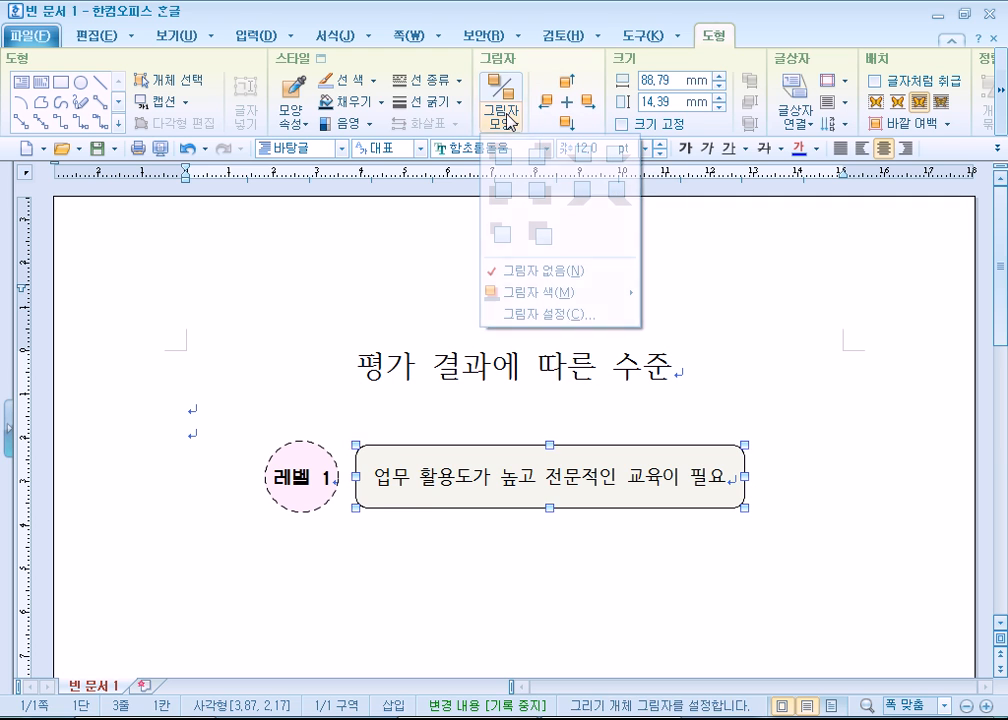
left_click(506, 118)
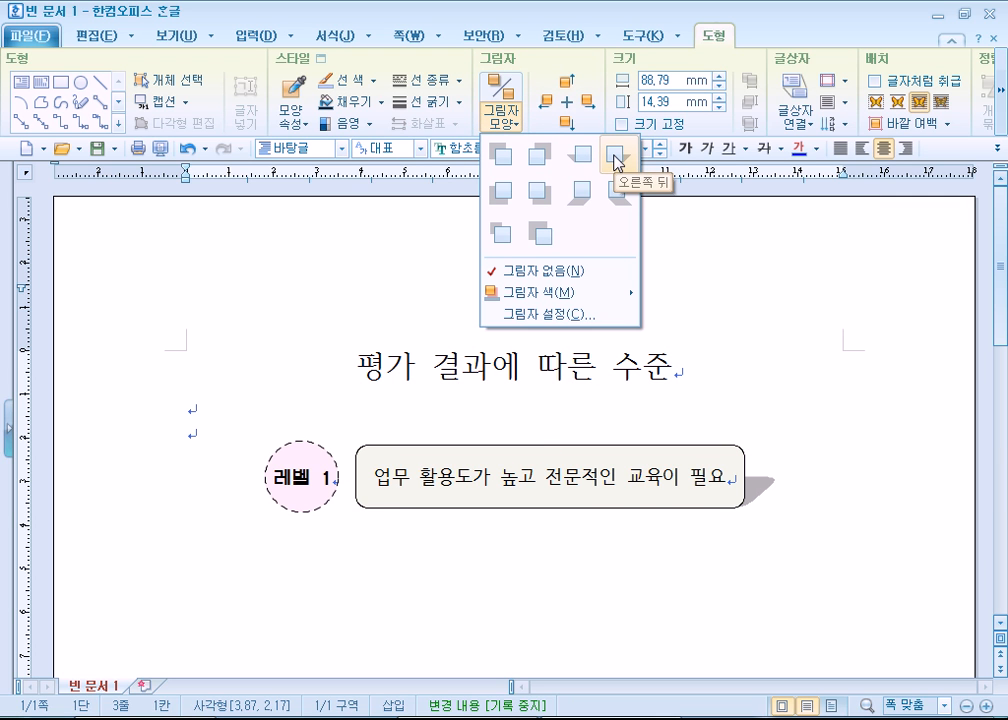
left_click(613, 160)
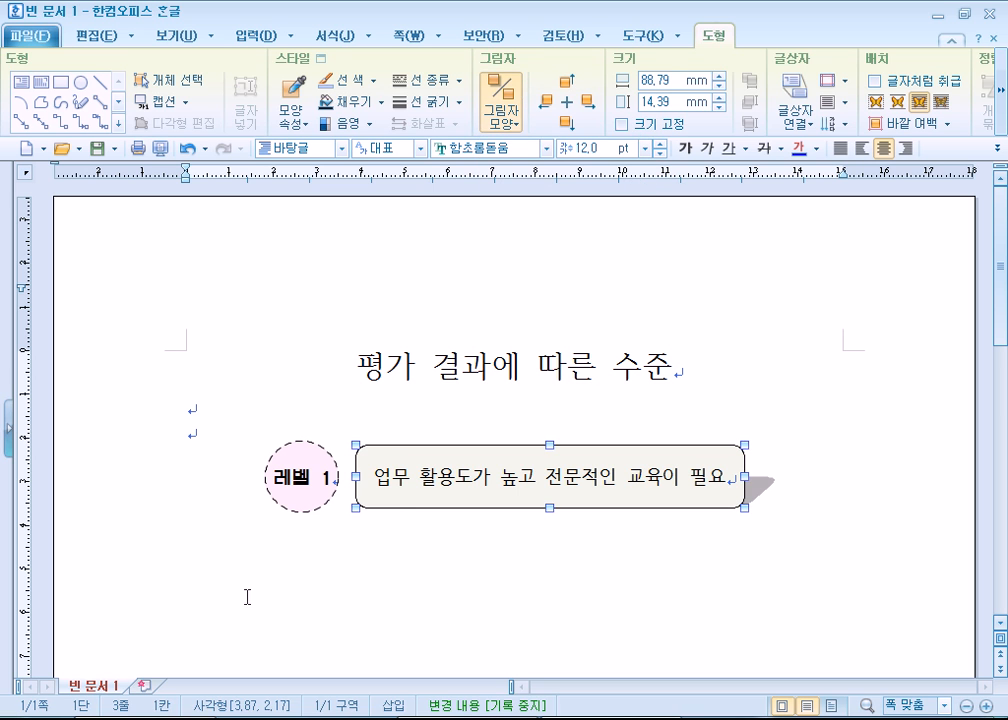
left_click(210, 577)
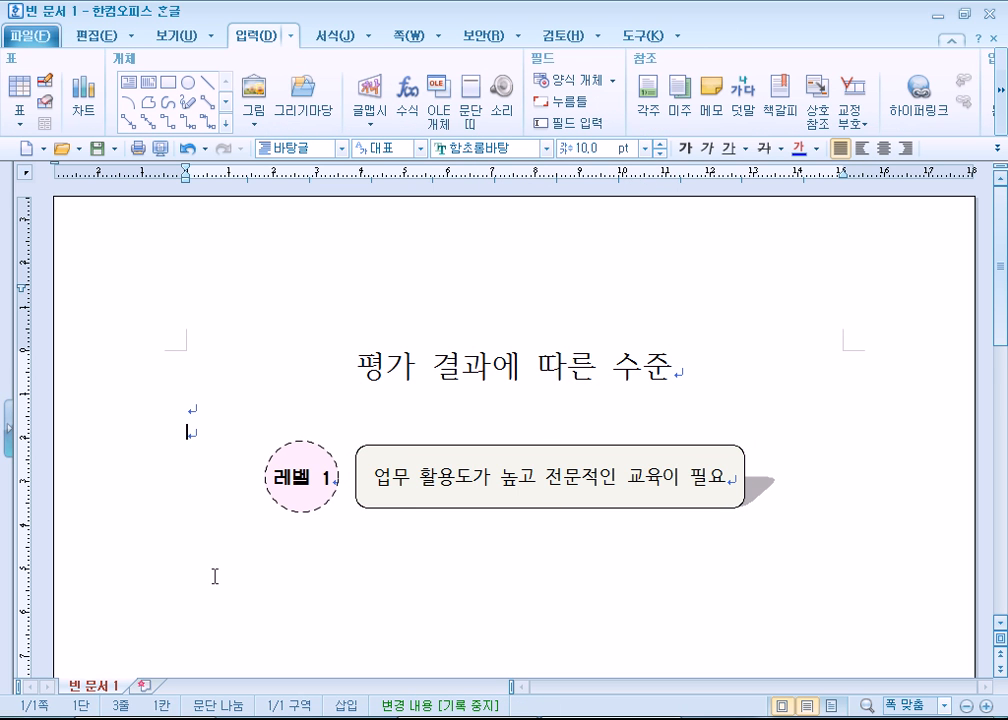
- Copy the 레벨 1 circle and its rounded rectangle together straight down three times, forming four evenly spaced rows, and deselect them
scroll(328, 504, "down", 1)
left_click(340, 381)
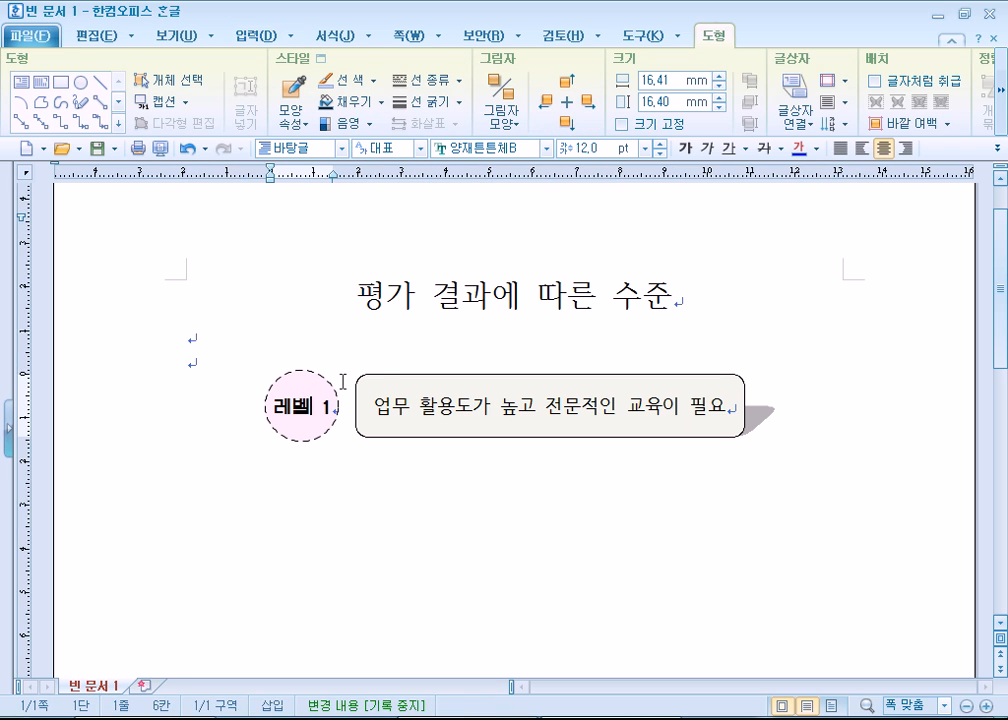
left_click(335, 385)
left_click(388, 400, "shift")
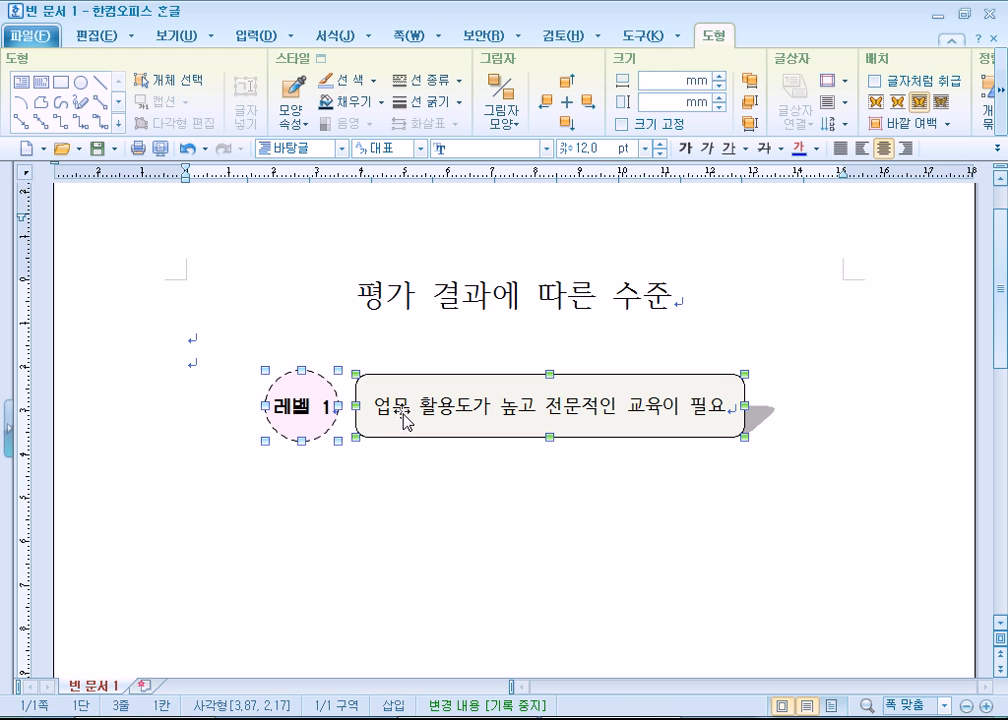
left_click_drag(407, 421, 422, 590)
scroll(405, 480, "down", 3)
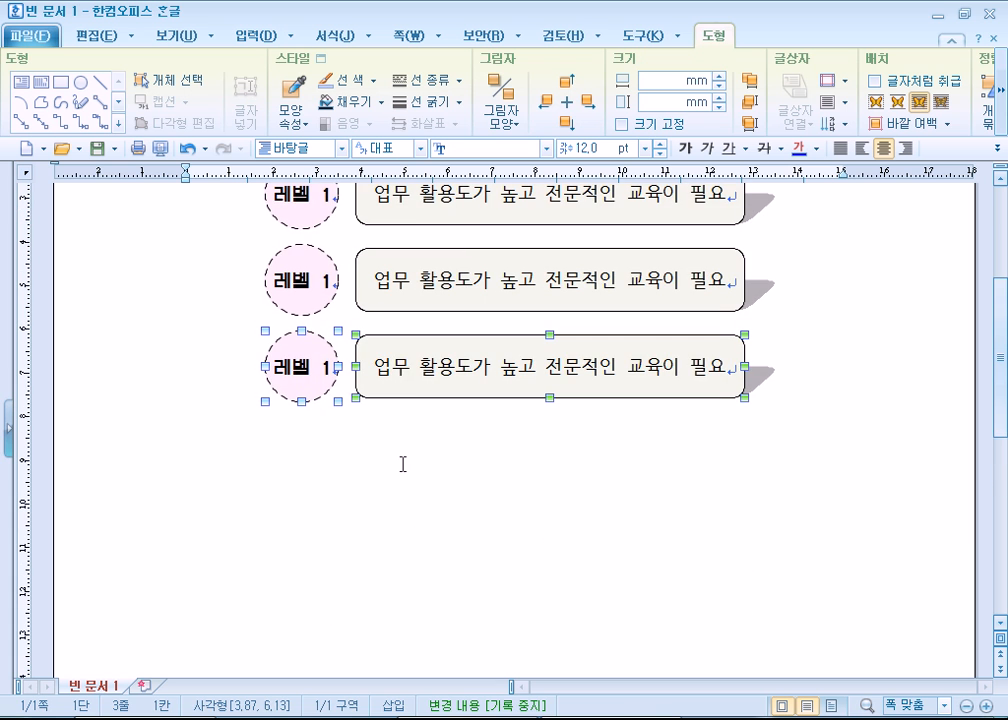
left_click_drag(416, 369, 422, 453)
scroll(908, 520, "up", 2)
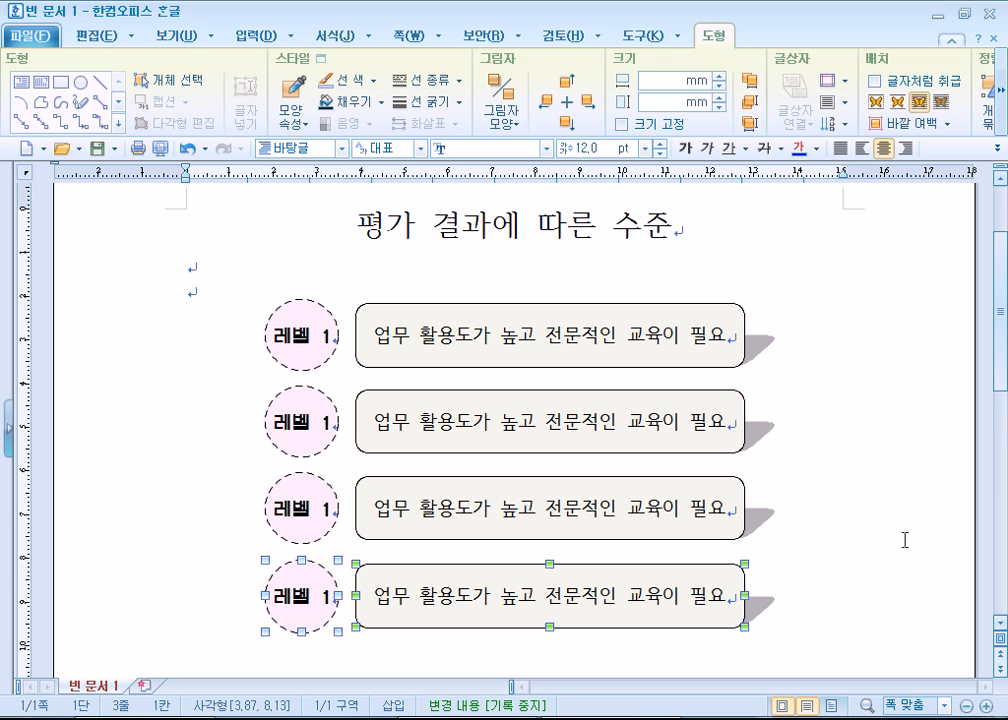
left_click(902, 538)
scroll(905, 537, "down", 1)
scroll(905, 537, "up", 1)
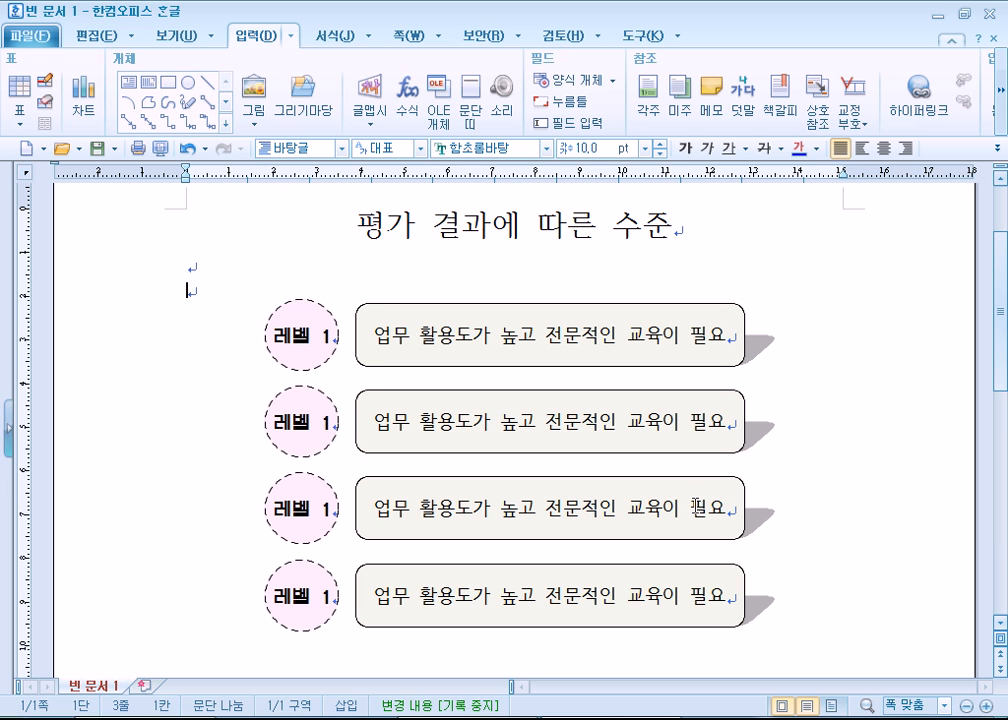
- Renumber the labels in the three copied circles as 레벨 2, 레벨 3 and 레벨 4
left_click_drag(320, 422, 320, 463)
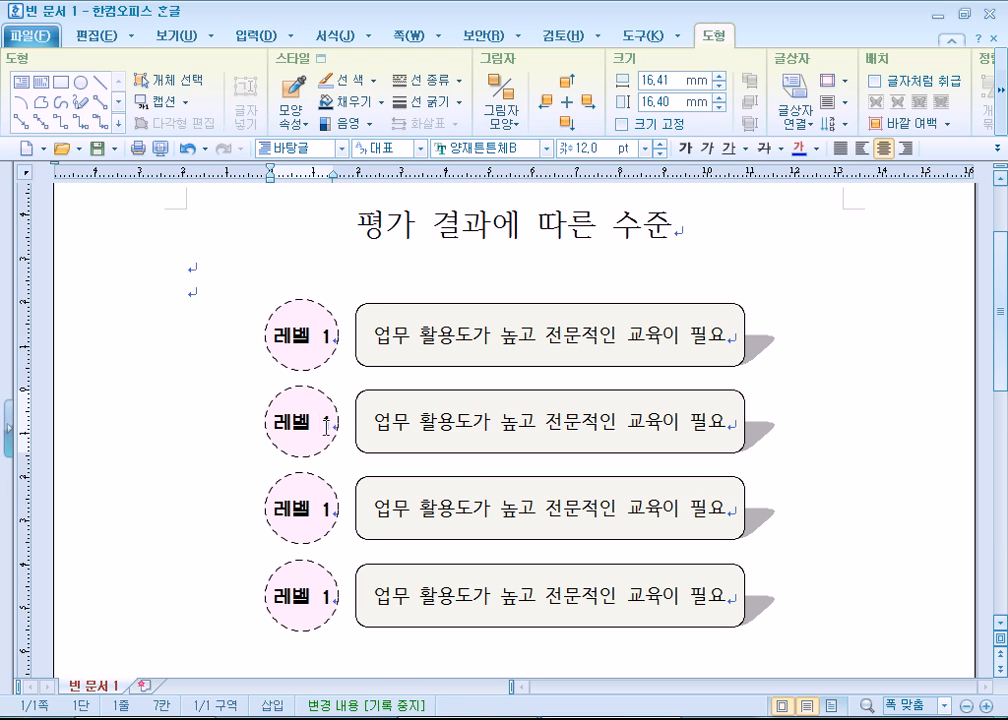
type("2")
double_click(327, 508)
type("3")
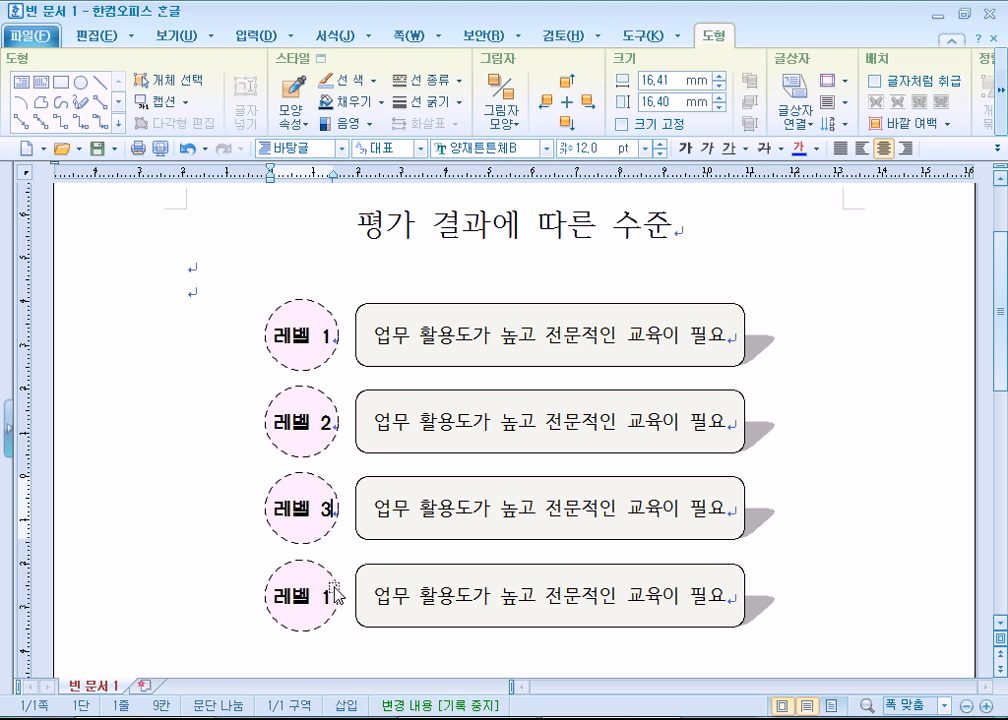
double_click(325, 597)
type("4")
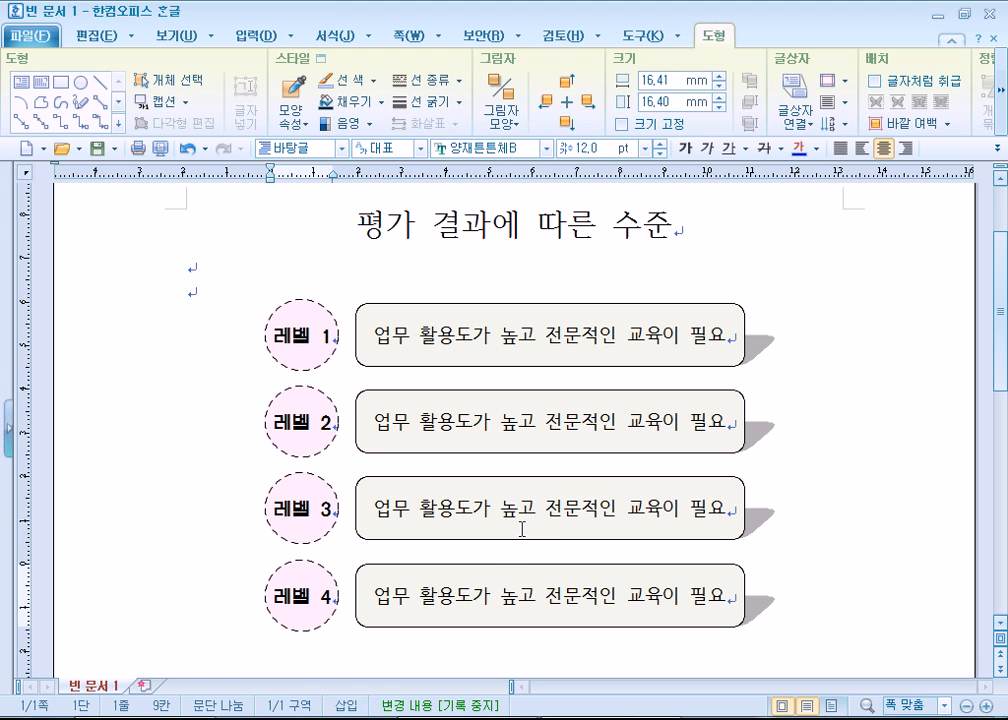
- Fill the 레벨 2 circle with the third-lightest shade of the theme pink through its object properties
left_click(304, 387)
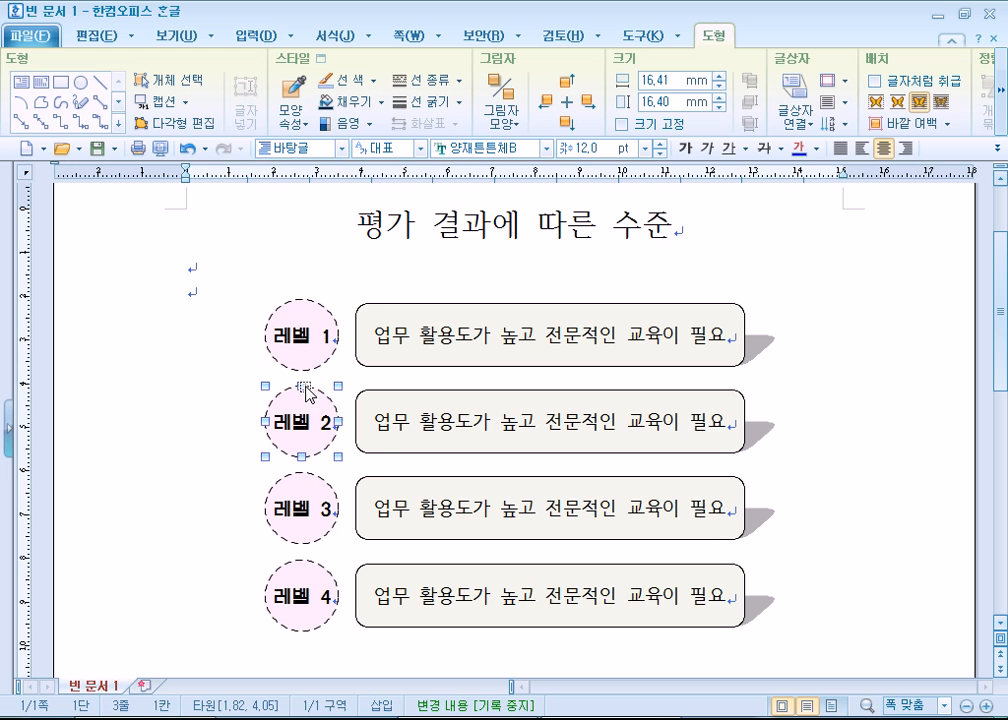
double_click(288, 406)
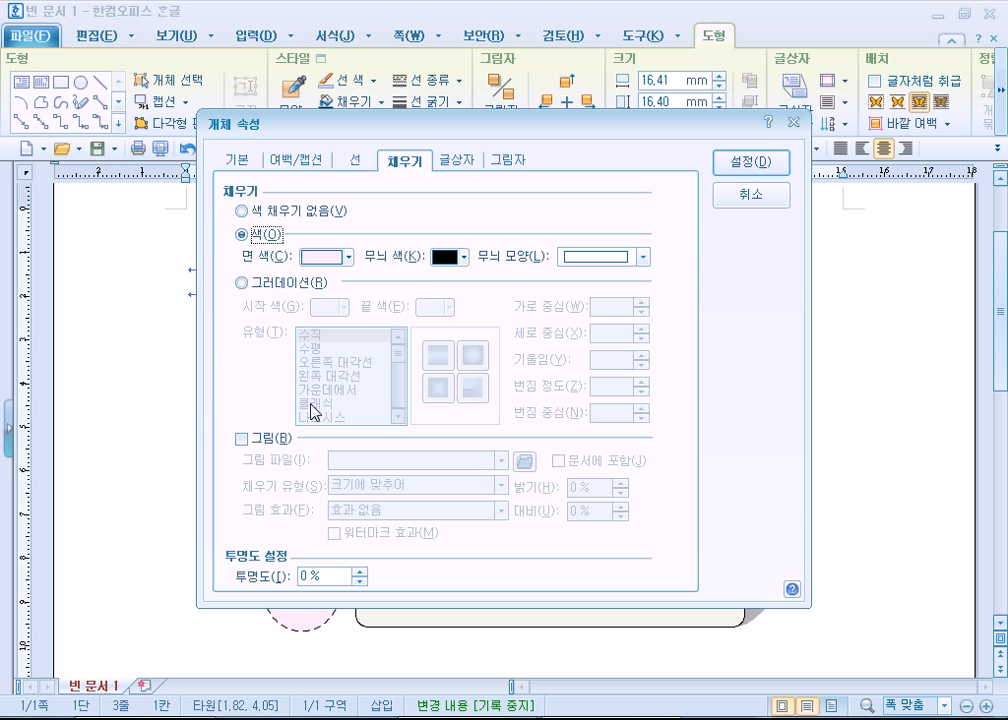
left_click(347, 257)
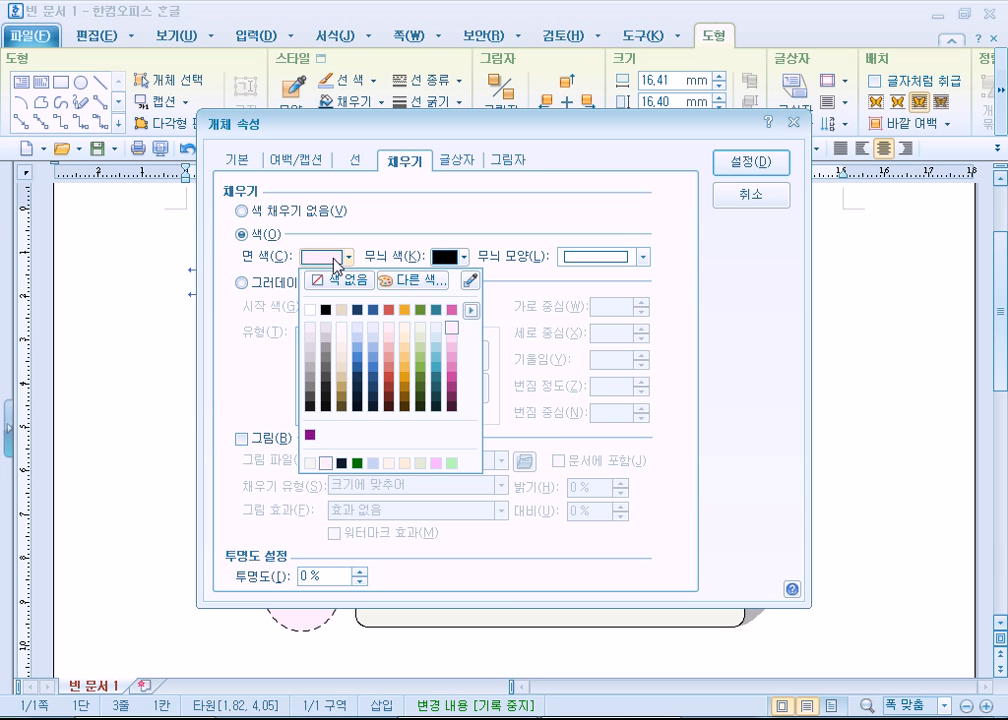
left_click(454, 340)
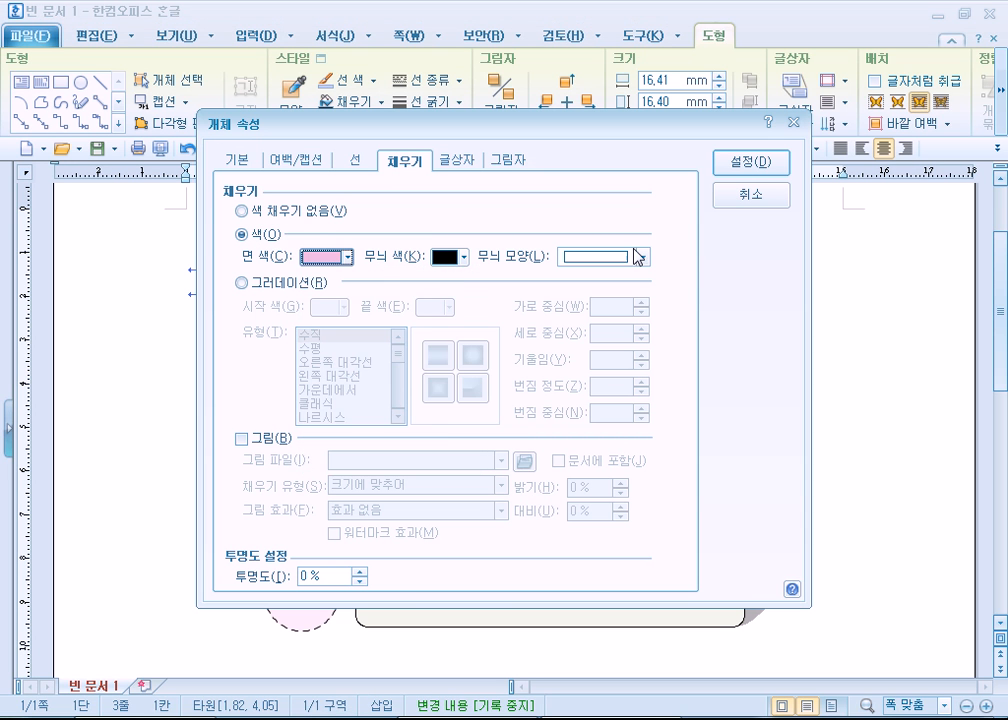
left_click(768, 162)
- Fill the 레벨 3 circle with a medium pink, the fifth shade of the theme pink
double_click(326, 498)
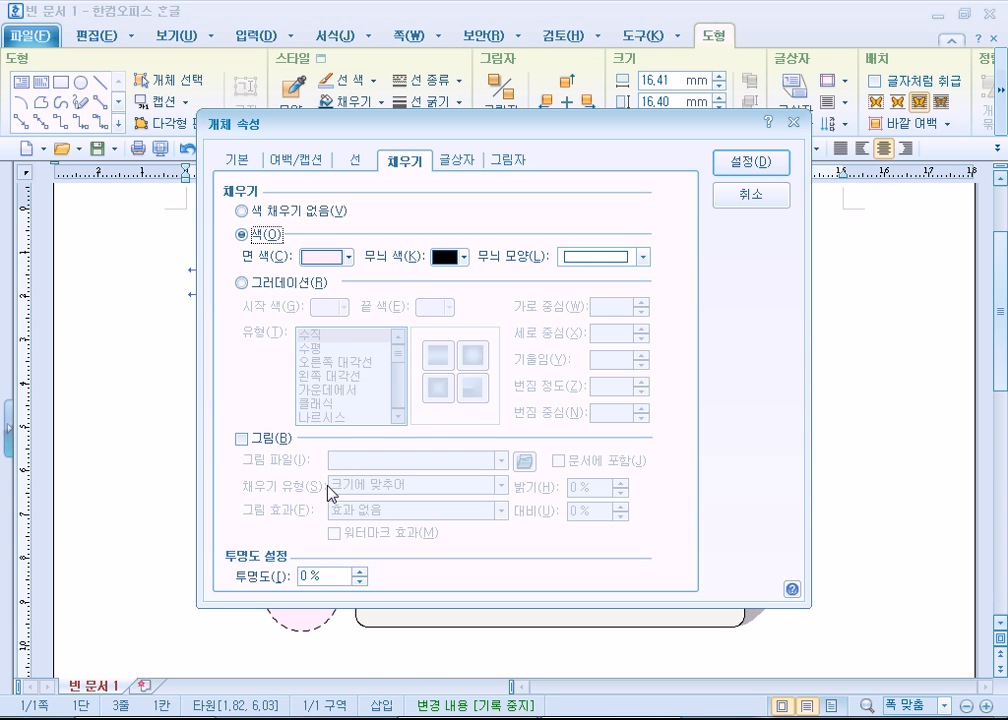
left_click(347, 259)
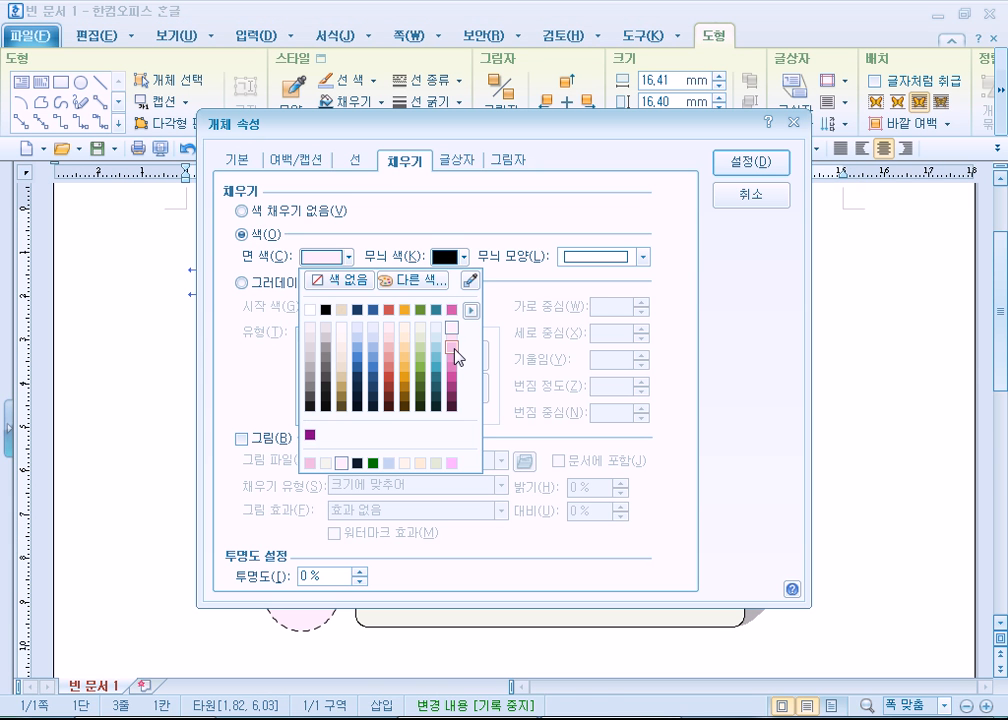
left_click(453, 378)
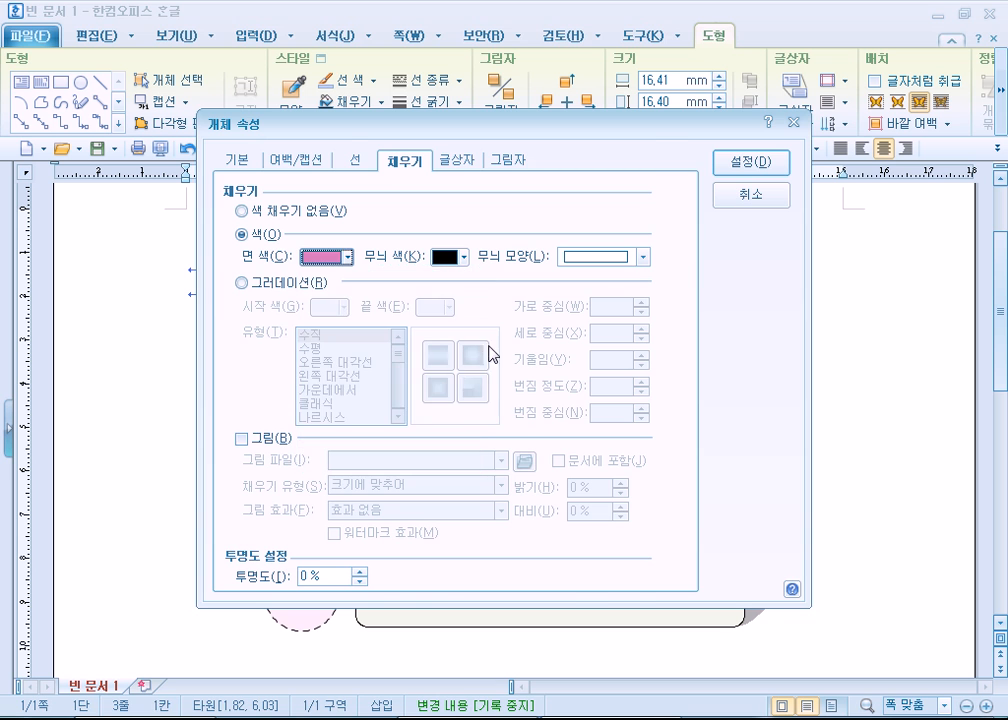
left_click(750, 163)
- Fill the 레벨 4 circle with a dark magenta shade of the theme pink
double_click(322, 576)
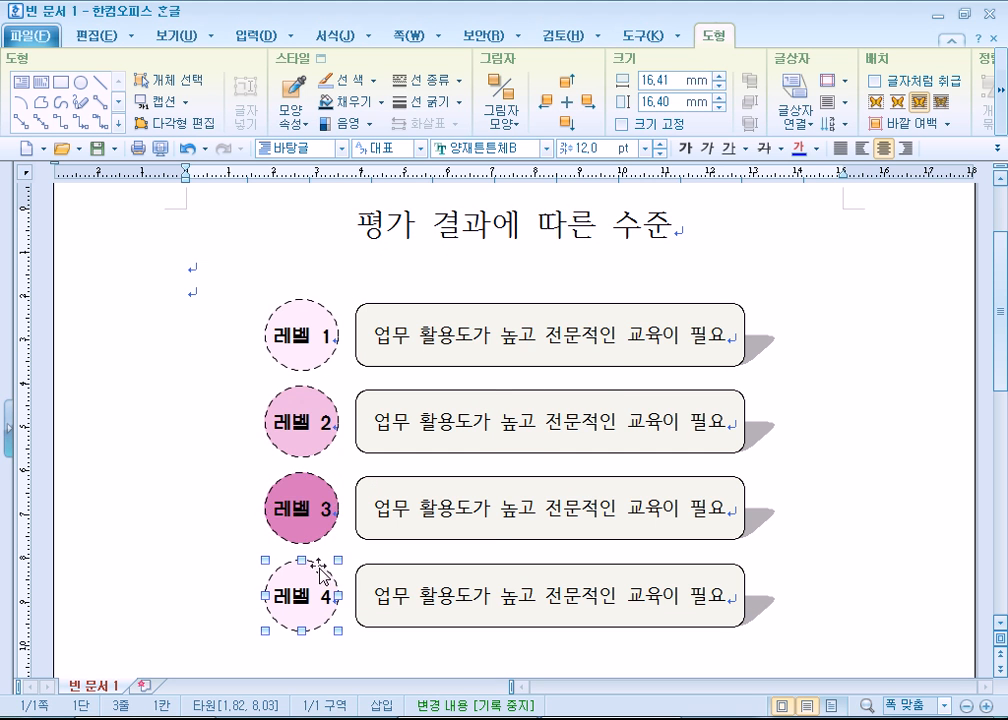
left_click(347, 259)
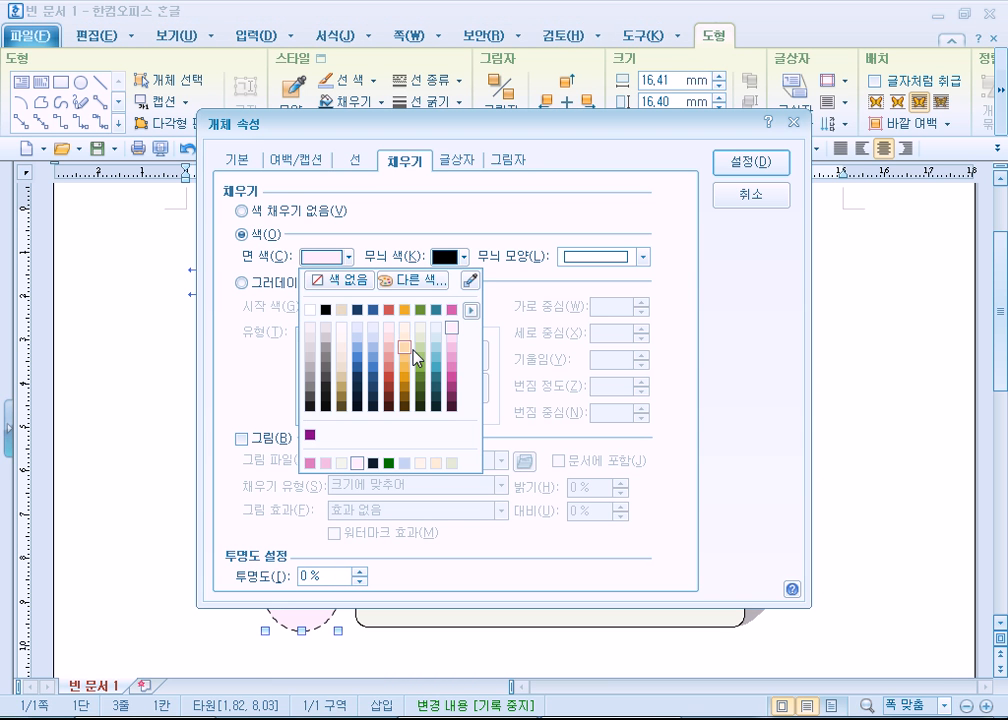
left_click(458, 393)
left_click(750, 163)
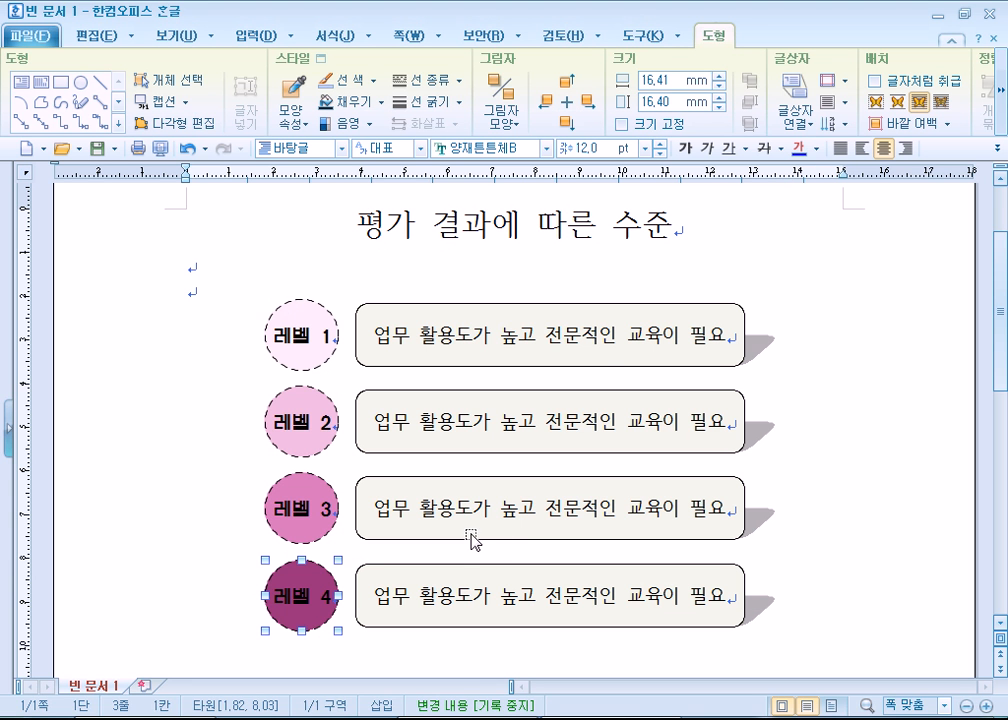
- Change the 레벨 2 circle's fill to the second-lightest shade of the theme pink
double_click(321, 405)
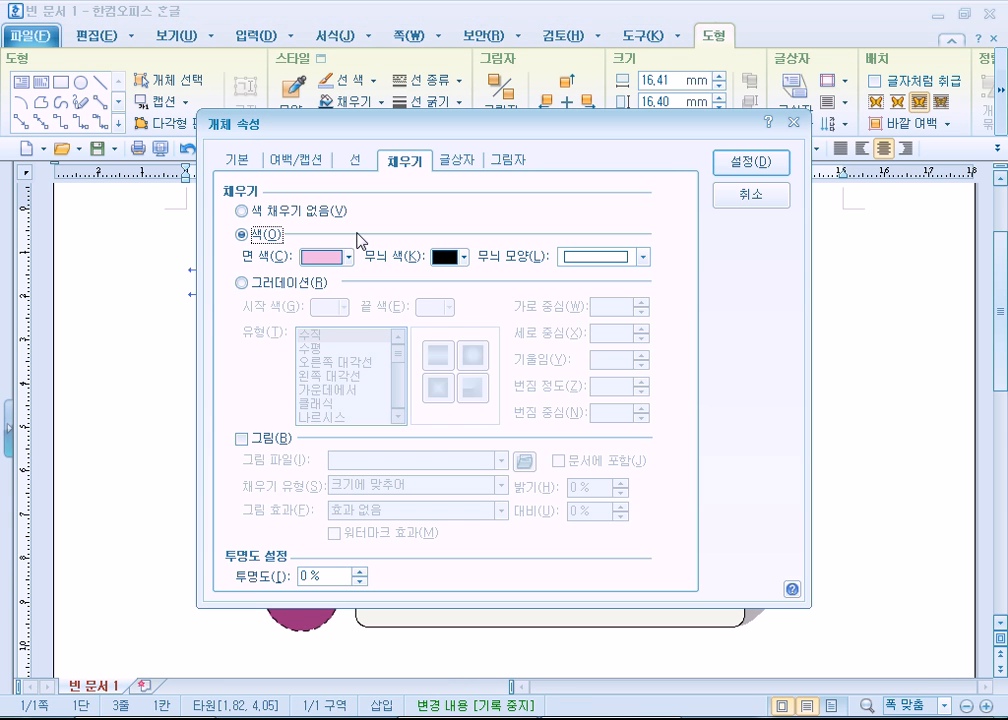
left_click(348, 257)
left_click(451, 340)
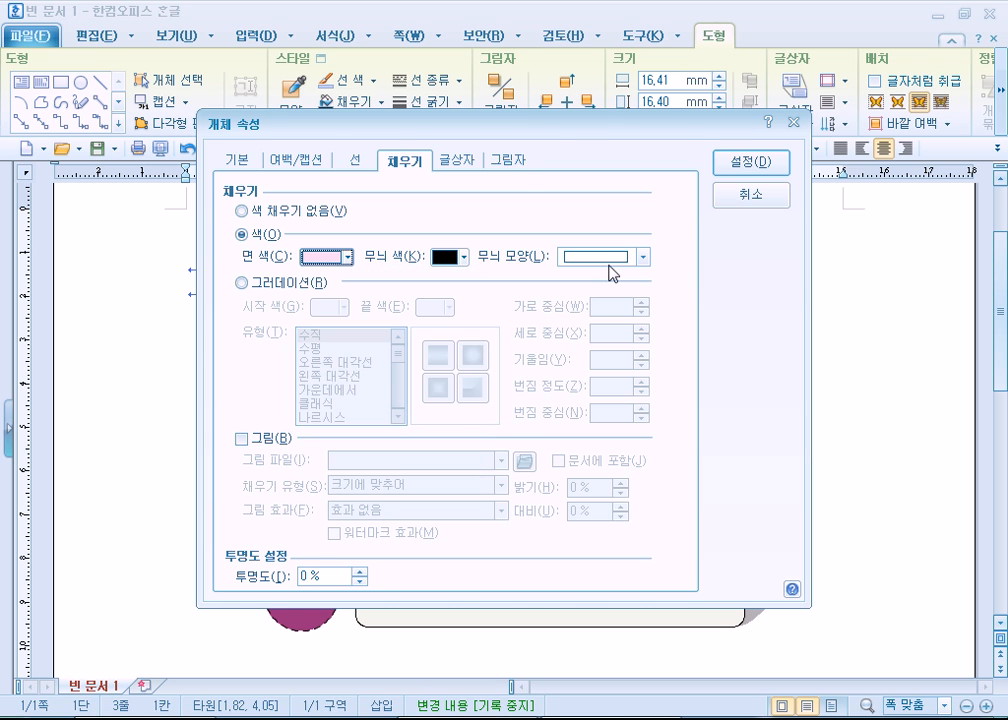
left_click(752, 164)
- Change the 레벨 3 circle's fill to the third-lightest shade of the theme pink
double_click(323, 480)
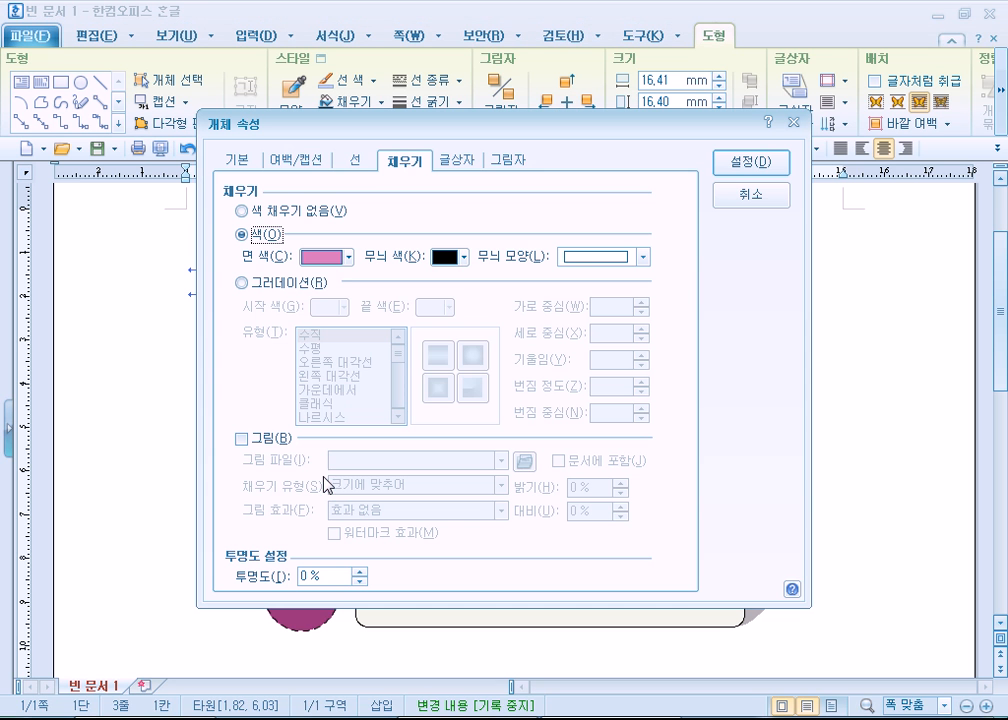
left_click(348, 257)
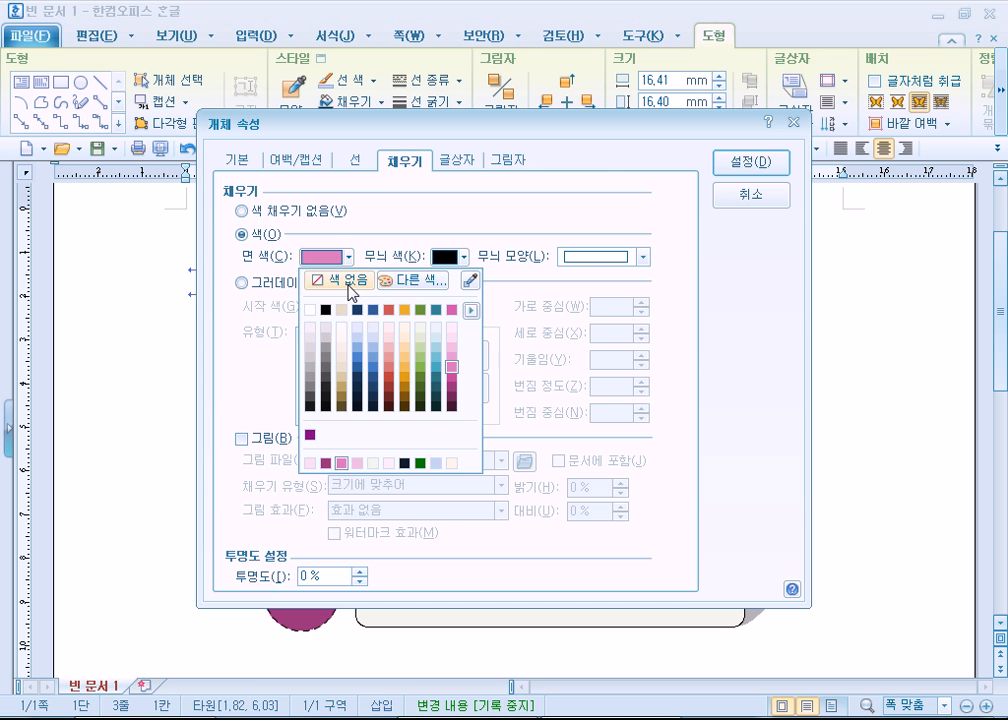
left_click(452, 348)
left_click(752, 163)
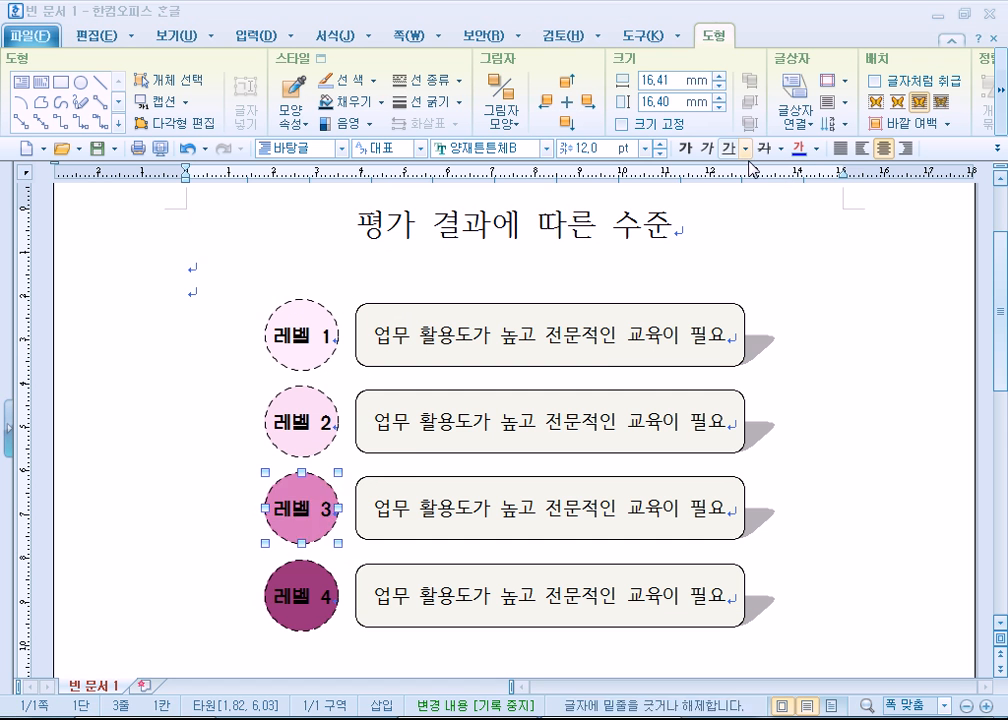
- Change the 레벨 4 circle's fill to the fourth-lightest shade of the theme pink and deselect it
double_click(308, 580)
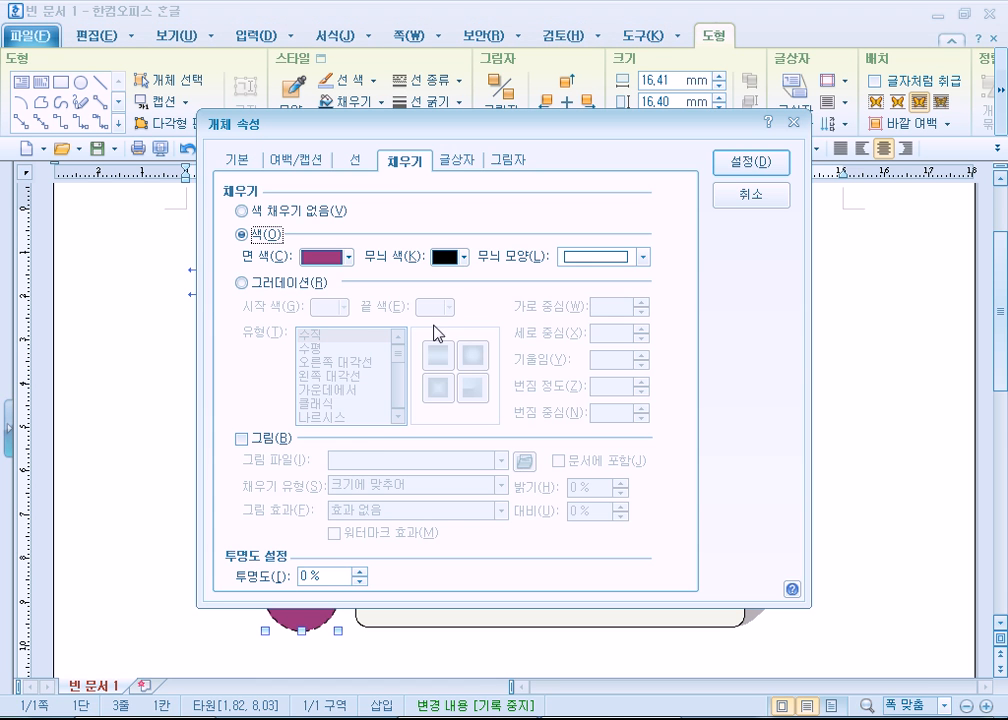
left_click(346, 257)
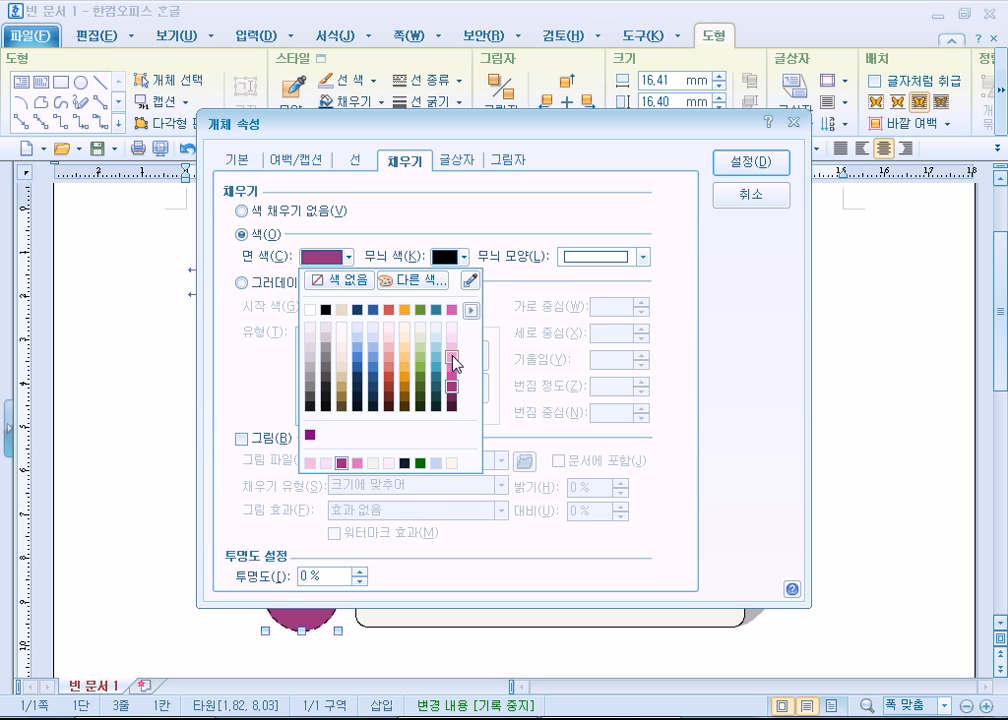
left_click(452, 357)
left_click(752, 163)
left_click(840, 487)
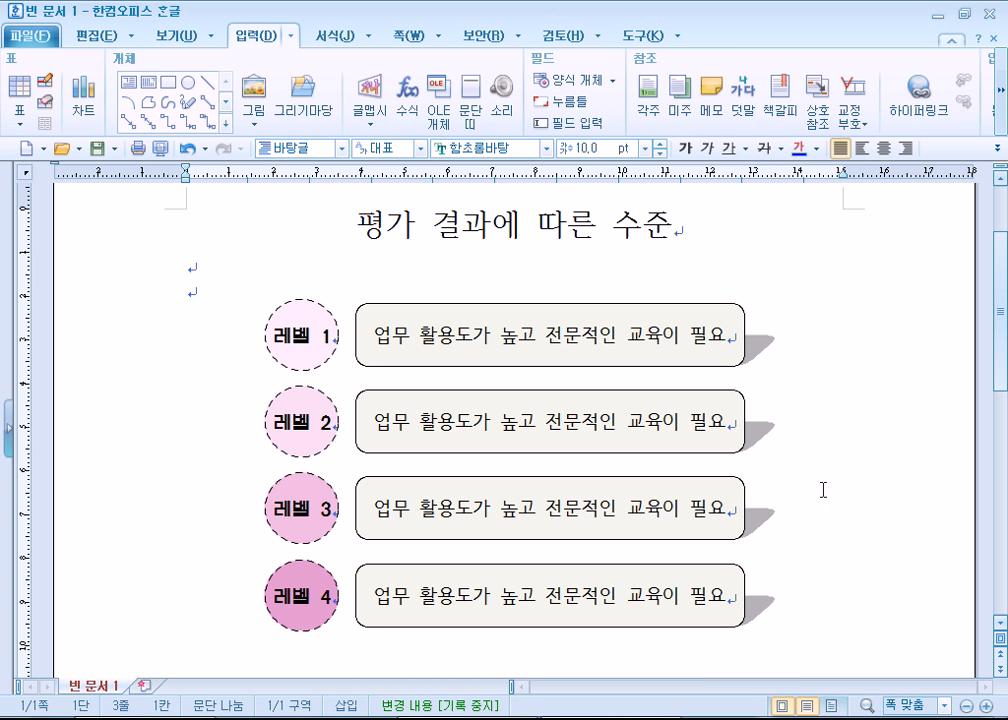
- Fill the rounded rectangle beside 레벨 2 with the second-lightest shade of the theme green
left_click(437, 398)
double_click(437, 398)
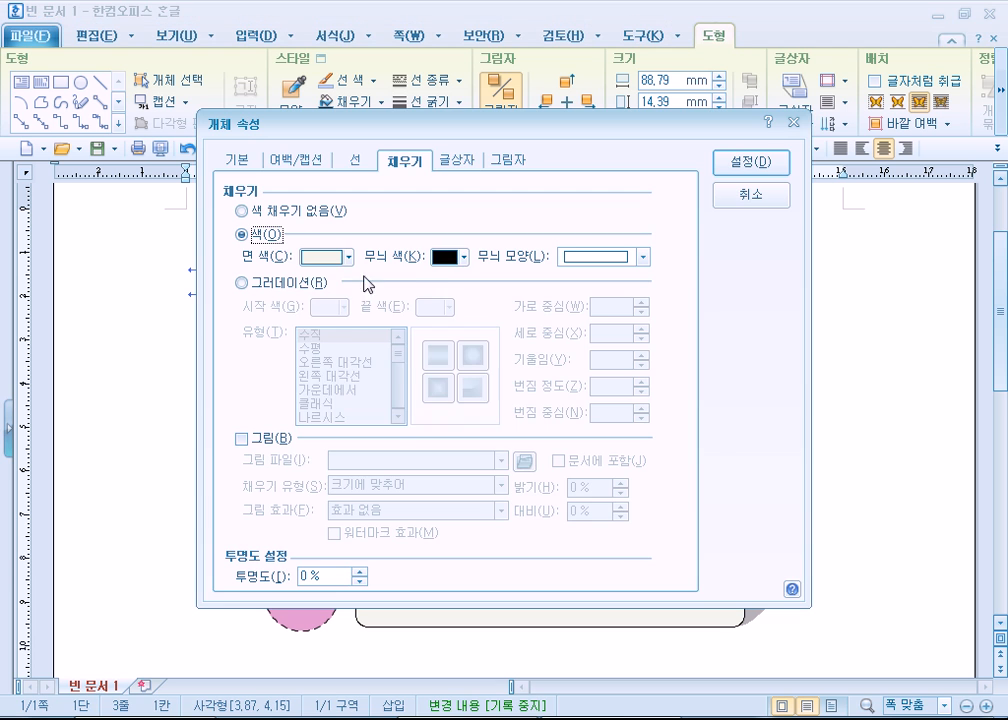
left_click(346, 257)
left_click(430, 345)
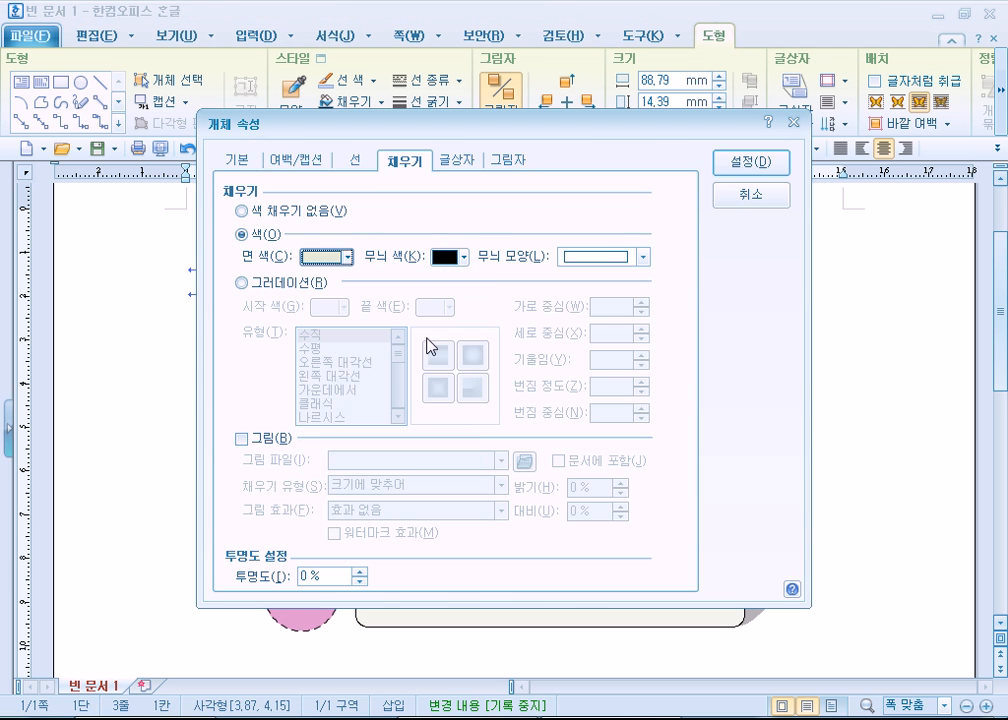
left_click(751, 165)
- Fill the rounded rectangle beside 레벨 3 with the third-lightest shade of the theme green
left_click(437, 480)
double_click(437, 482)
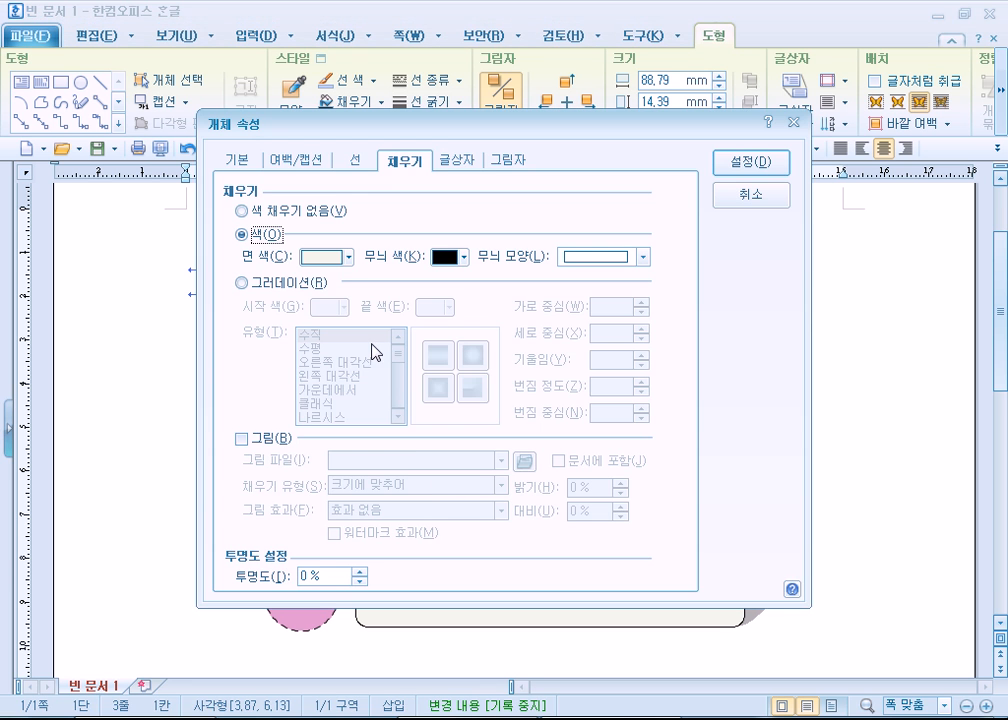
left_click(346, 257)
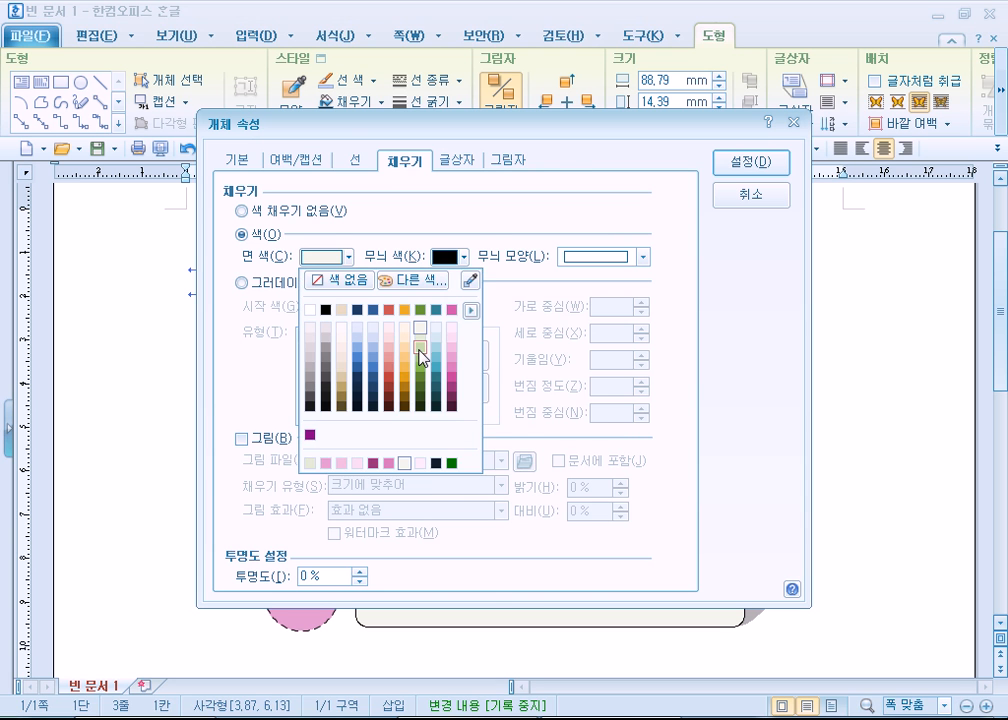
left_click(421, 342)
left_click(751, 162)
- Fill the rounded rectangle beside 레벨 4 with the fourth-lightest shade of the theme green and deselect it
double_click(450, 569)
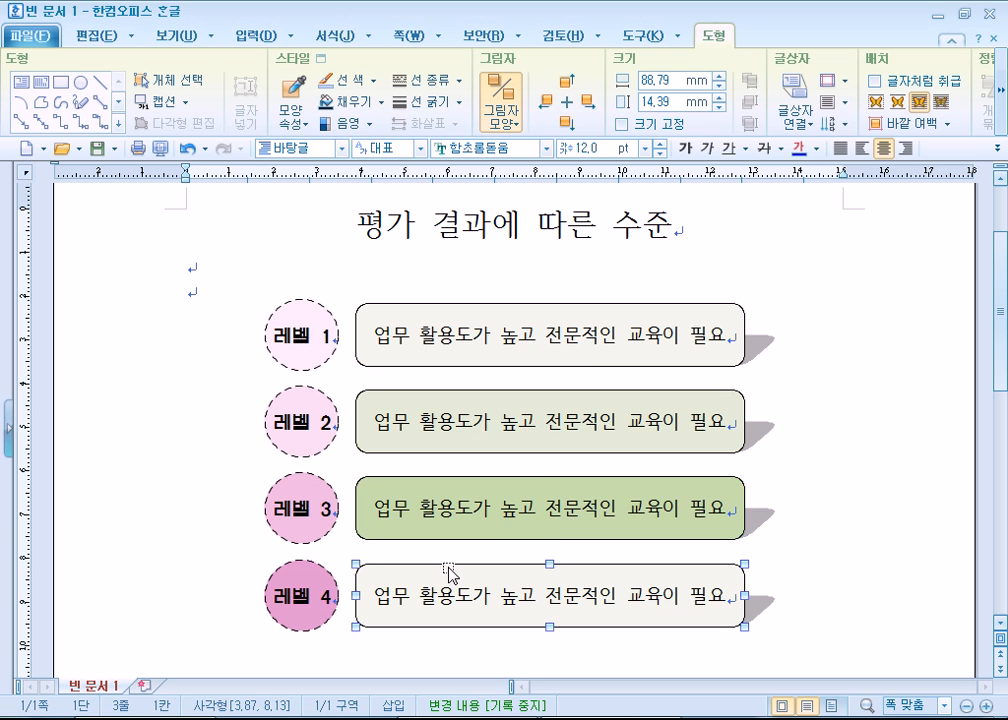
left_click(346, 257)
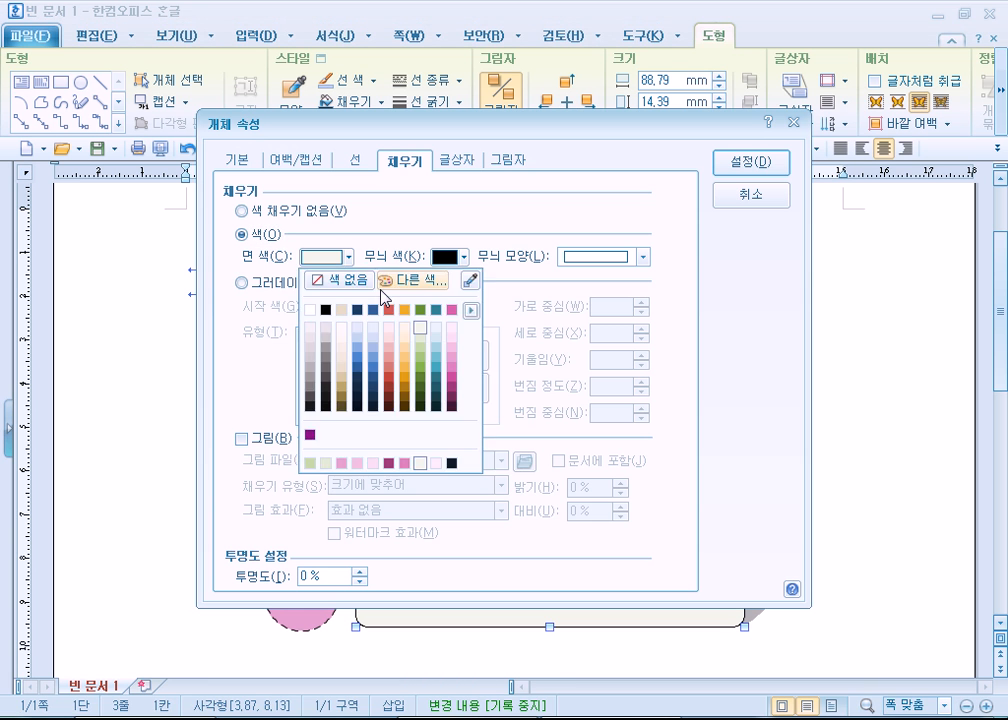
left_click(421, 342)
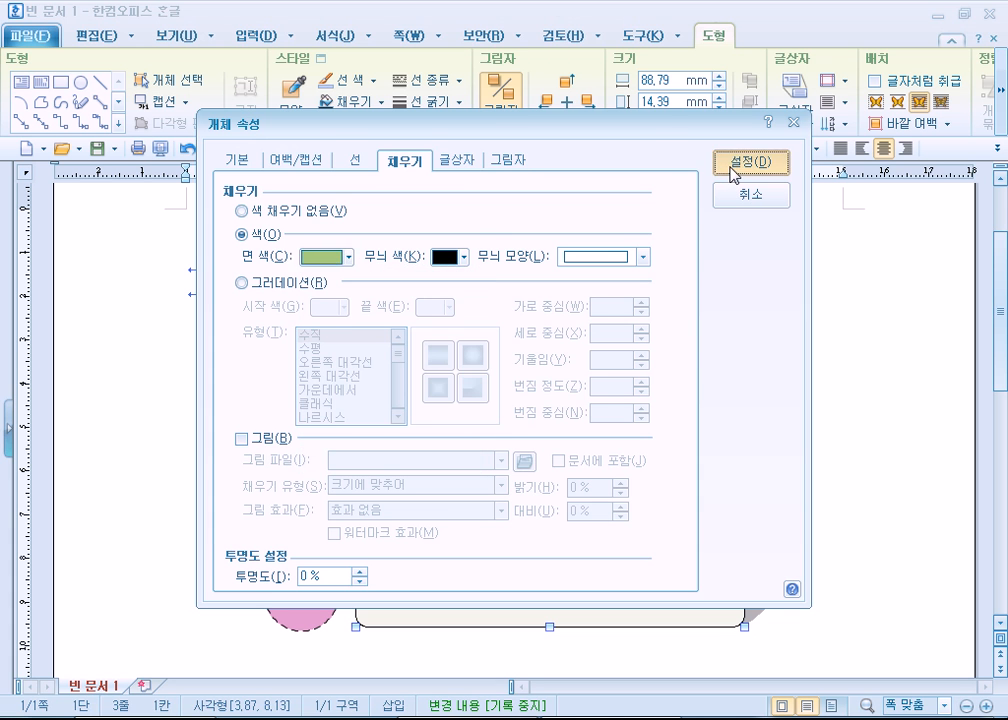
left_click(735, 166)
left_click(857, 455)
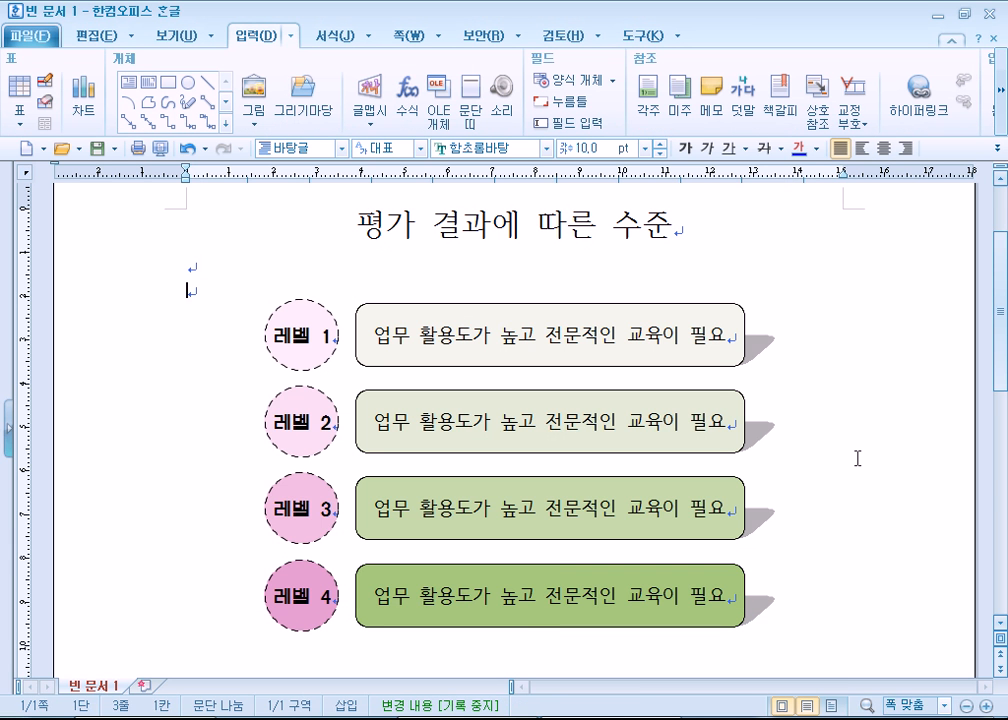
- Replace the text in the rounded rectangle beside 레벨 1 with "기본적인 기능만 사용"
triple_click(382, 342)
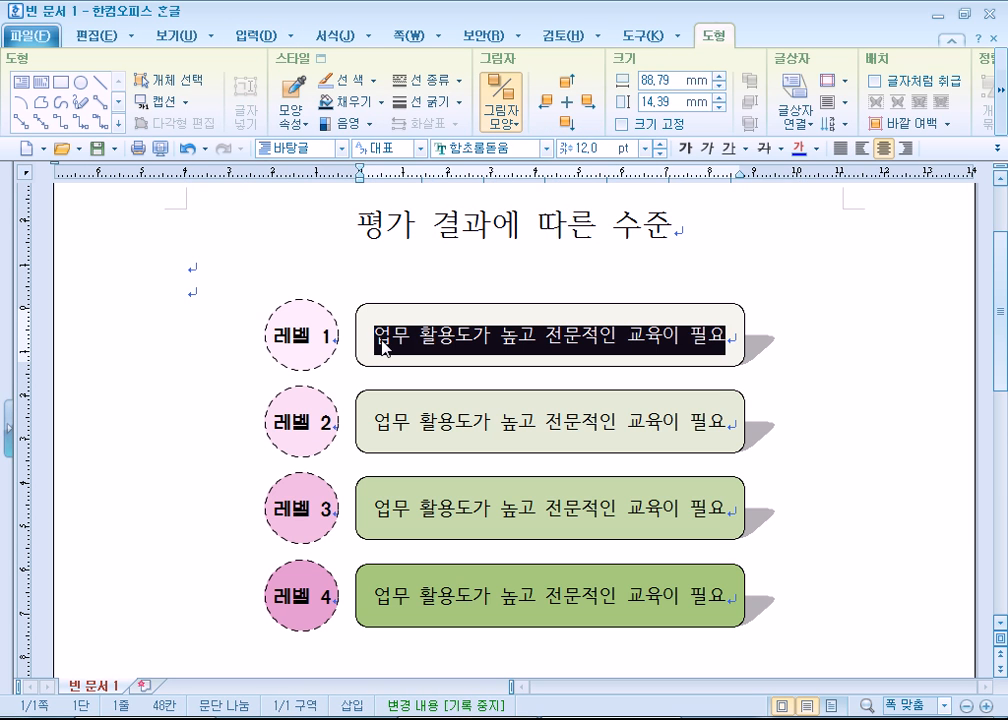
type("기본적인")
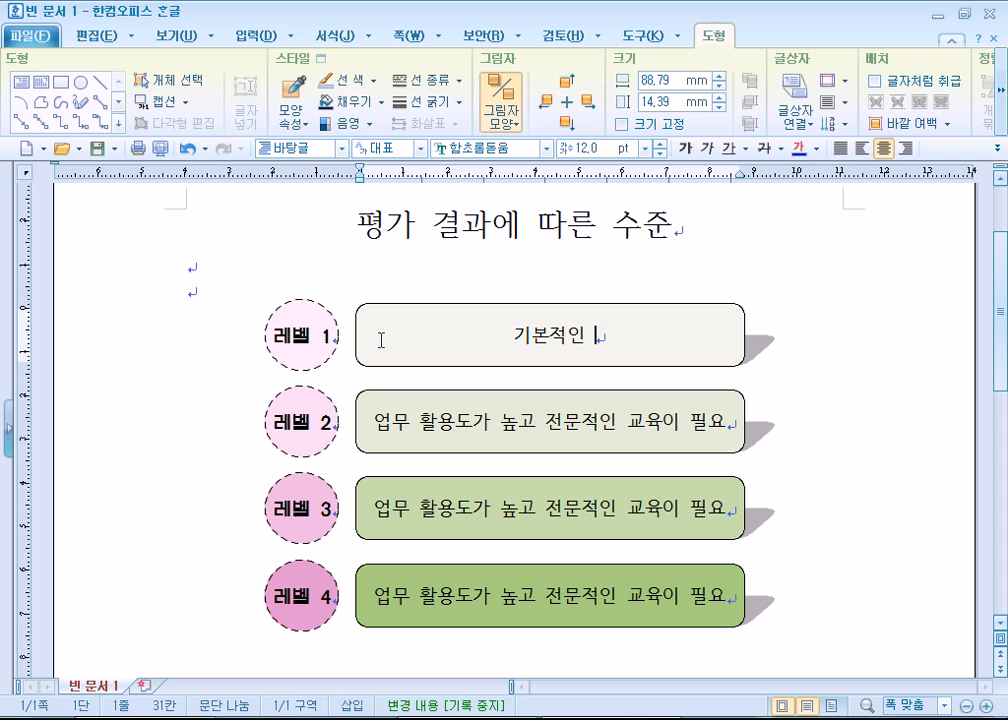
type(" 기능만 사용")
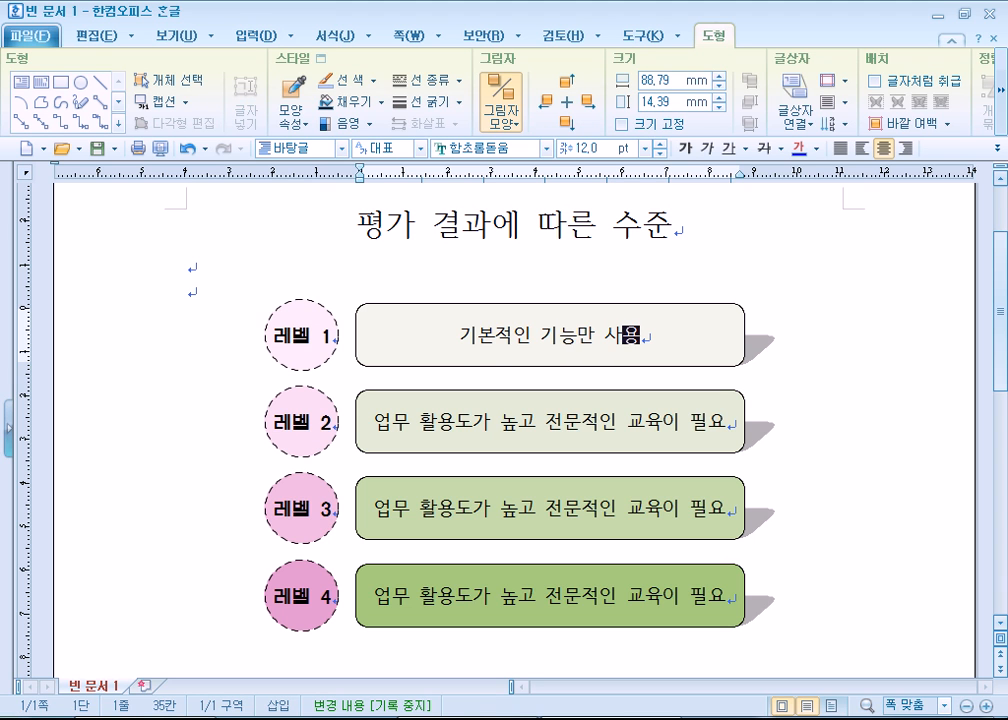
- Replace the text in the rounded rectangle beside 레벨 2 with "보다 향상된 업무 능력을 발휘"
left_click(646, 422)
key("Home")
key("shift+End")
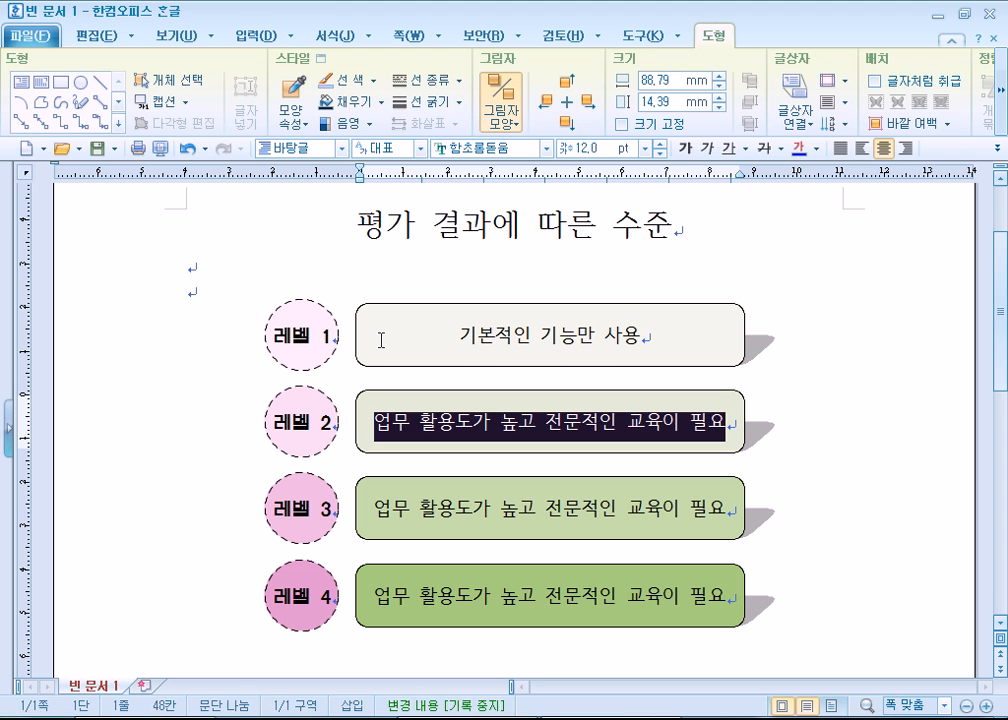
type("보다 ")
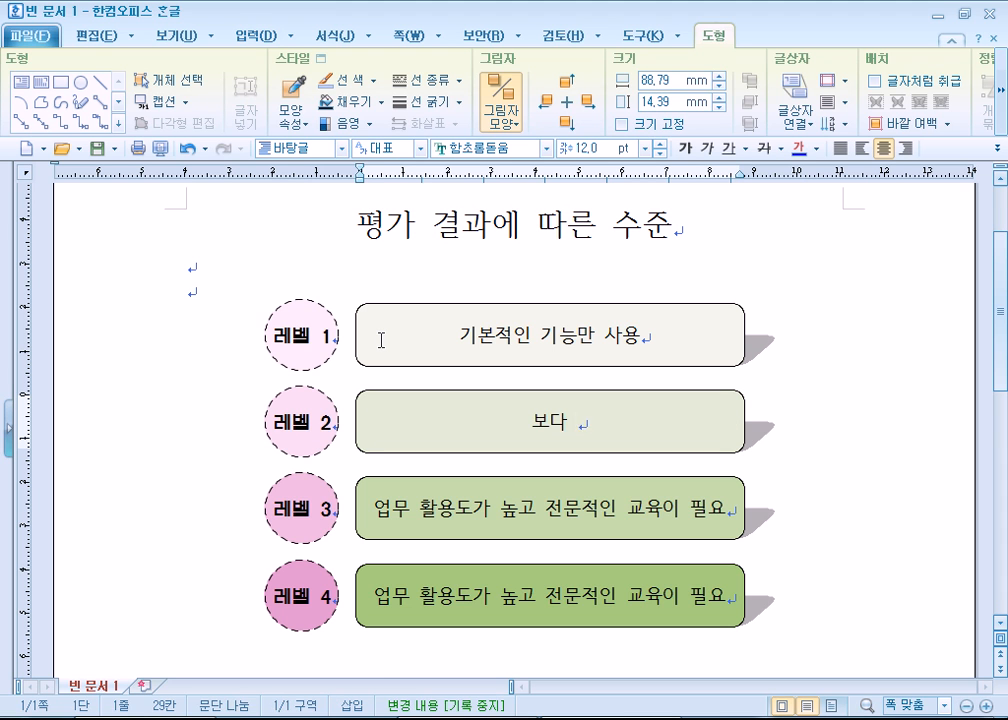
type("향상된 업무 능력을 발휘")
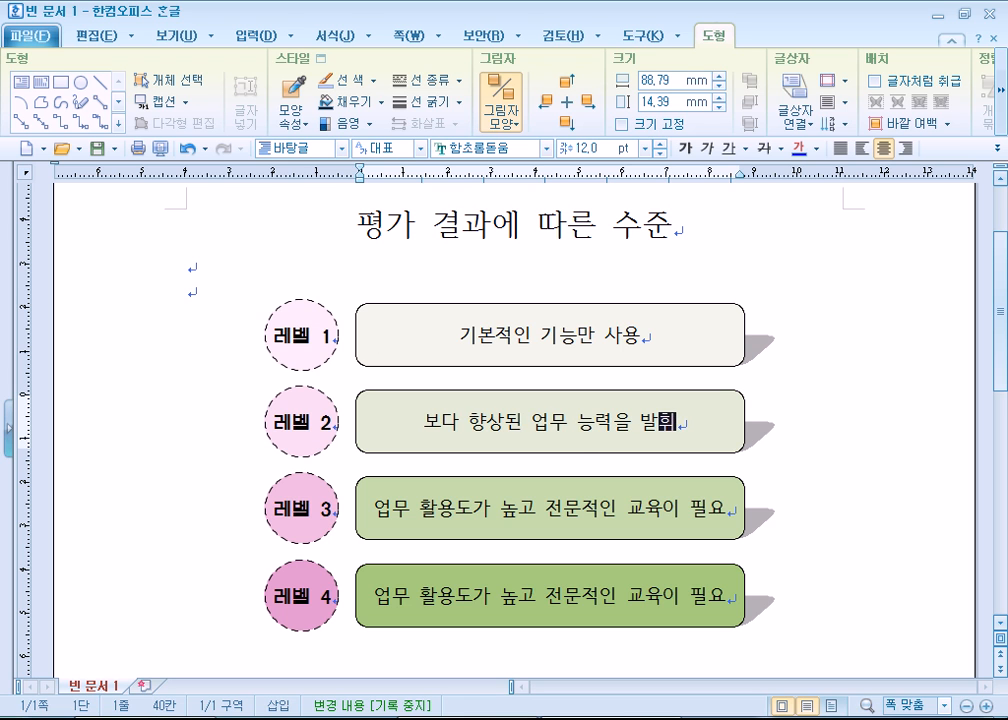
- Replace the text in the rounded rectangle beside 레벨 4 with "전문적인 기술로 최상위 업무 능력을 발휘"
key("Down")
key("Down")
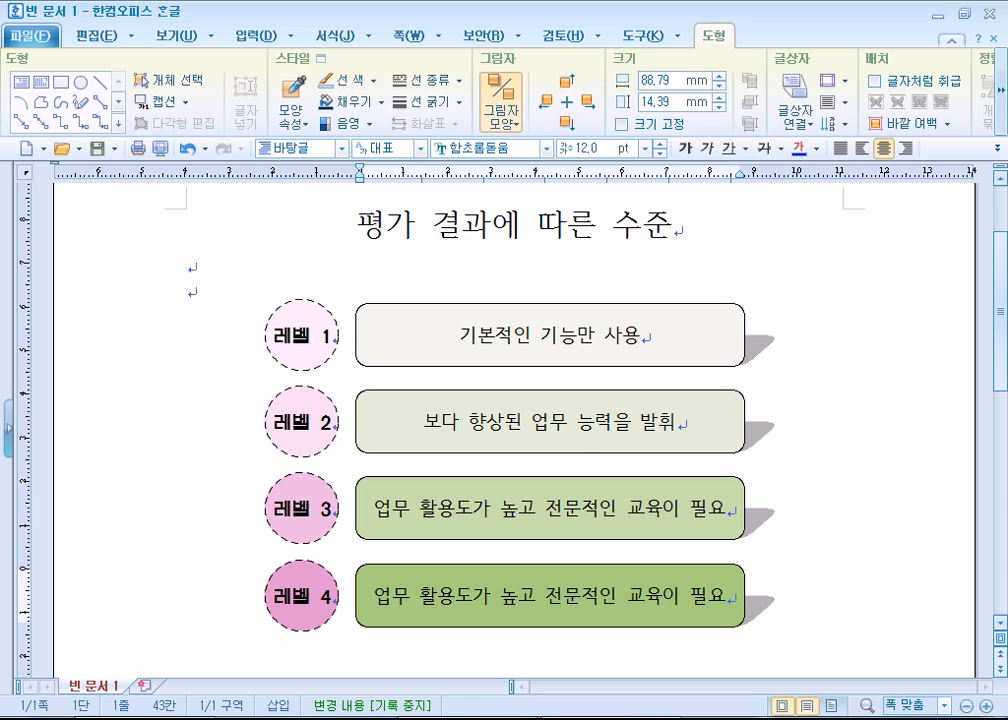
key("Home")
key("shift+End")
type("전문적ㅇ")
type("인 기술")
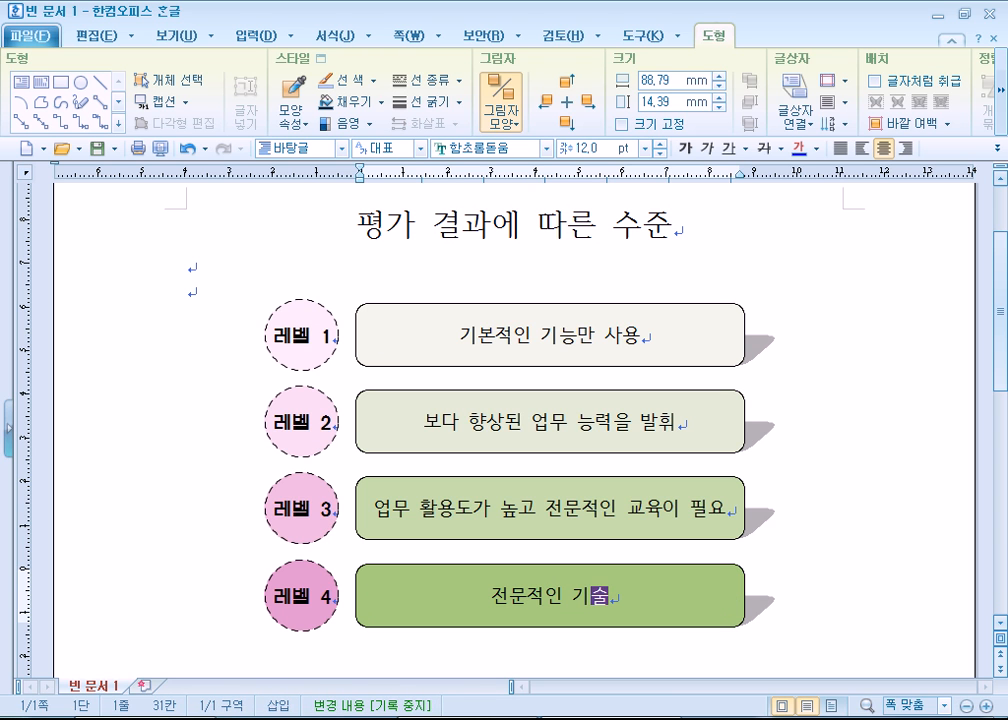
type("로 최상")
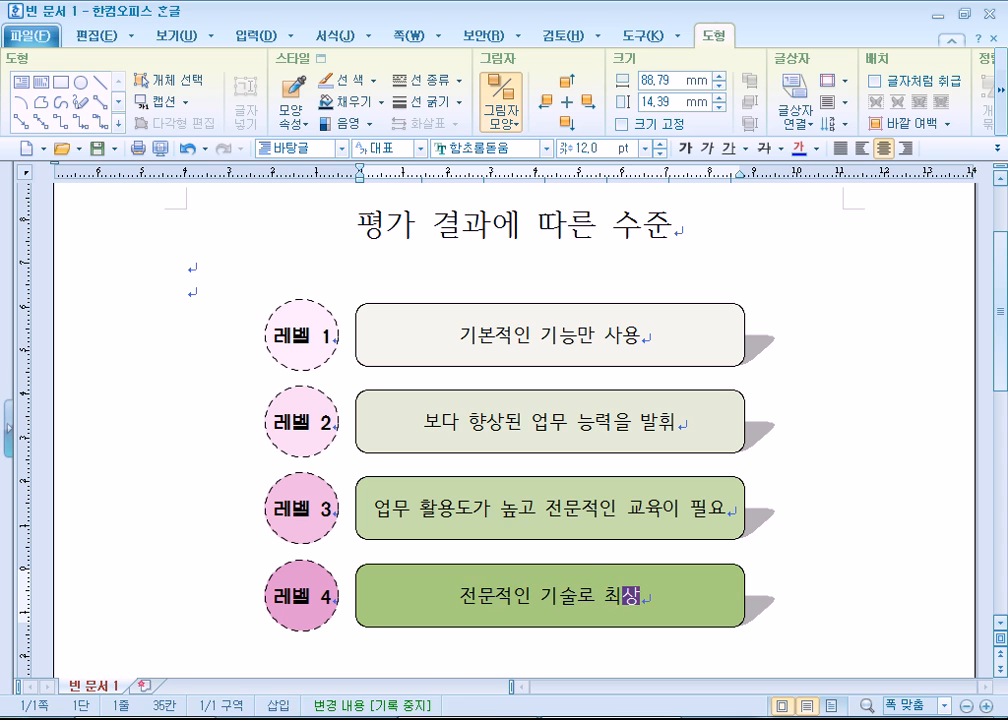
type("위 업무 ")
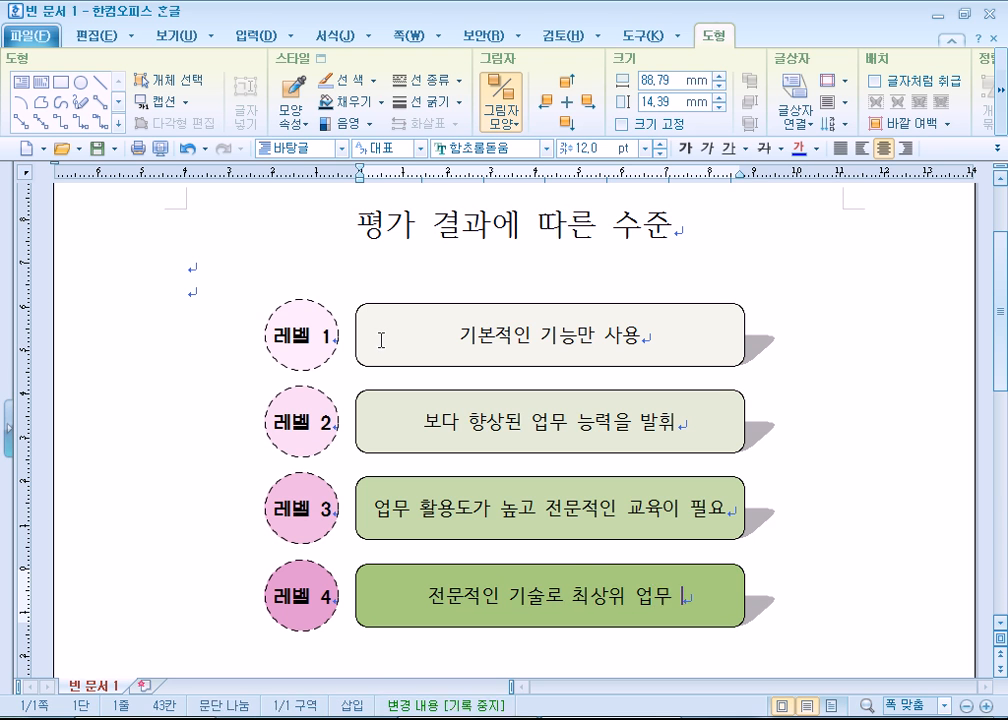
type("능력을 발후")
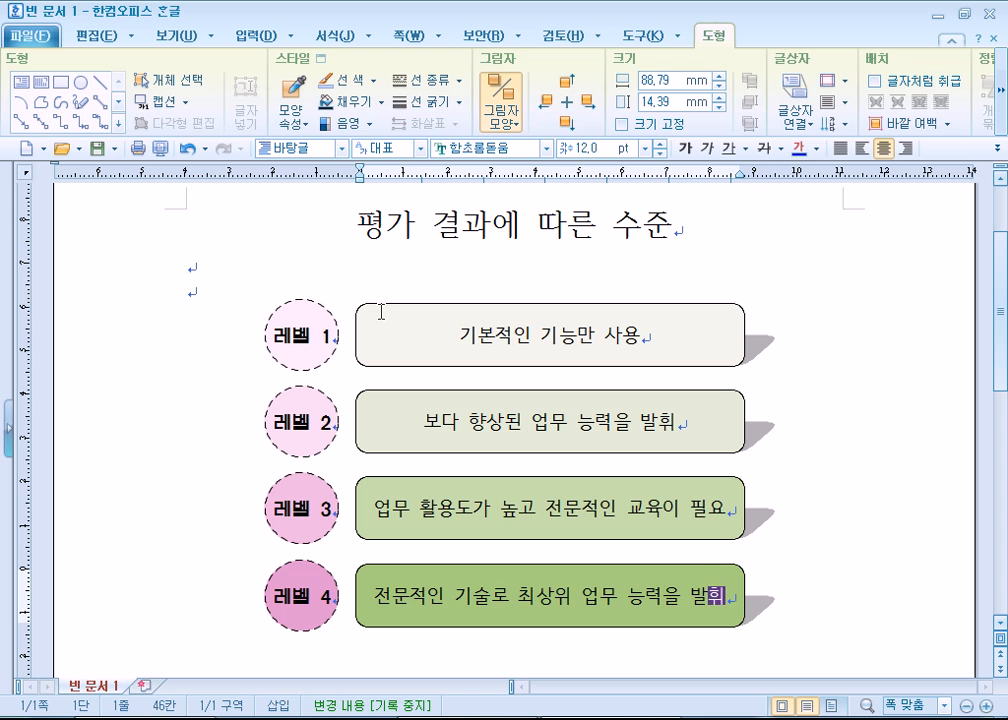
left_click(207, 302)
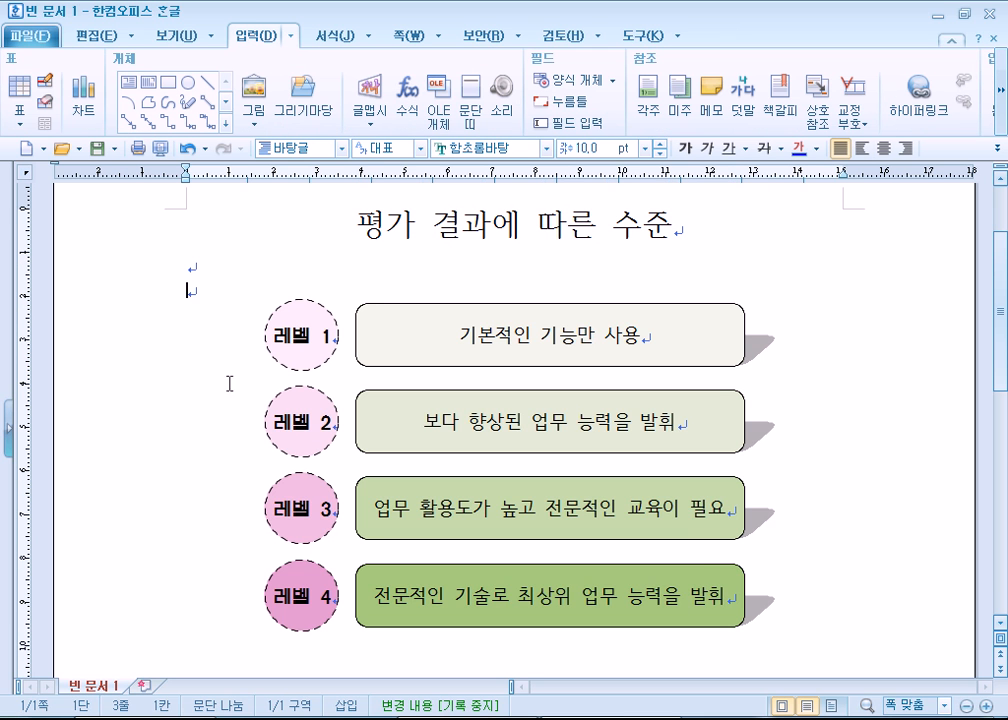
- Set the text of all four level circles to bold 맑은 고딕 and deselect them
left_click(265, 345)
left_click(270, 423, "shift")
left_click(275, 508, "shift")
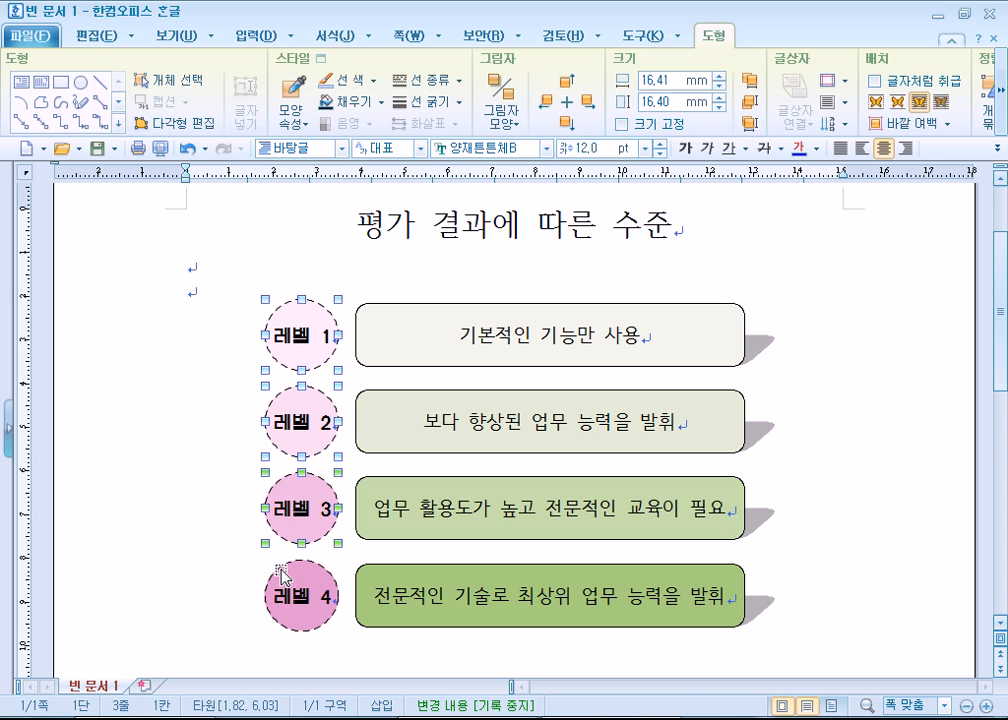
left_click(283, 573, "shift")
left_click(546, 148)
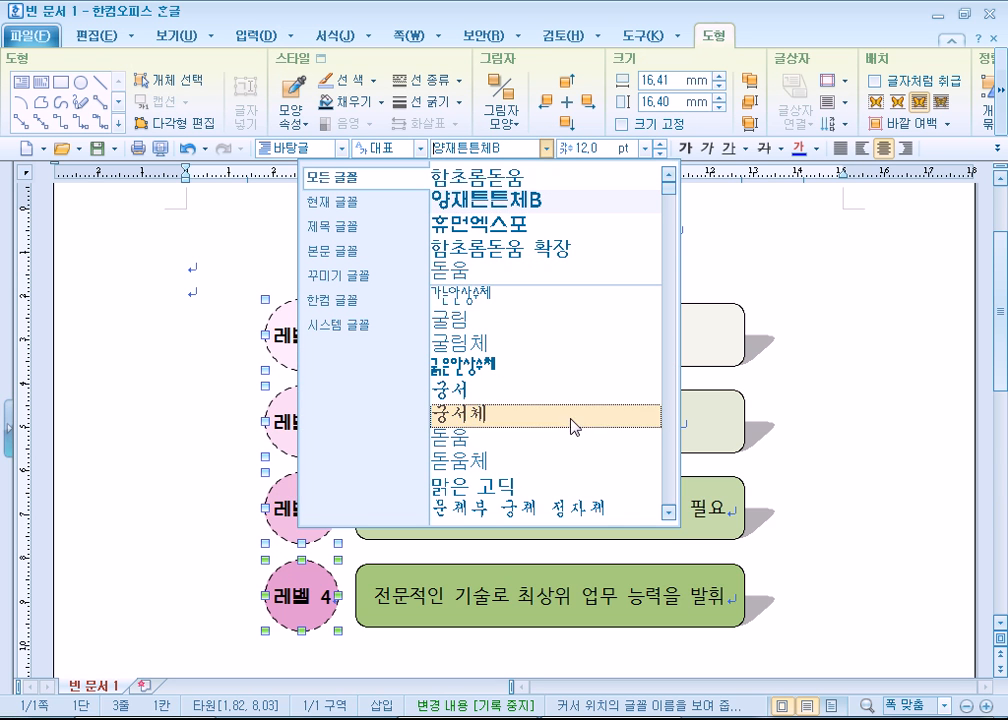
scroll(570, 427, "down", 3)
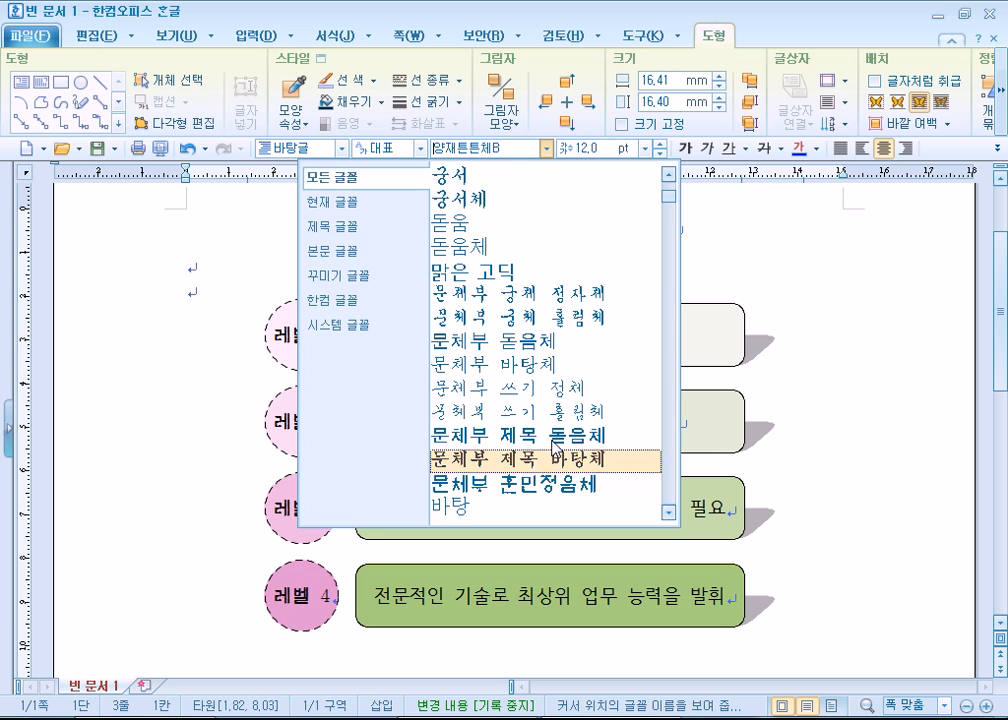
left_click(470, 271)
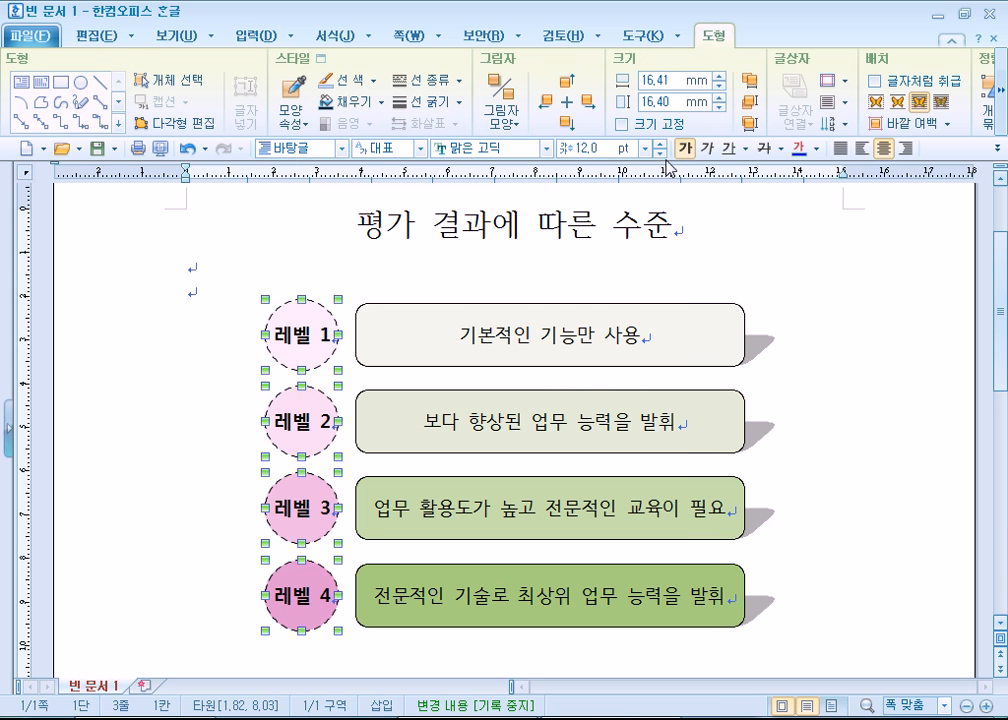
left_click(283, 249)
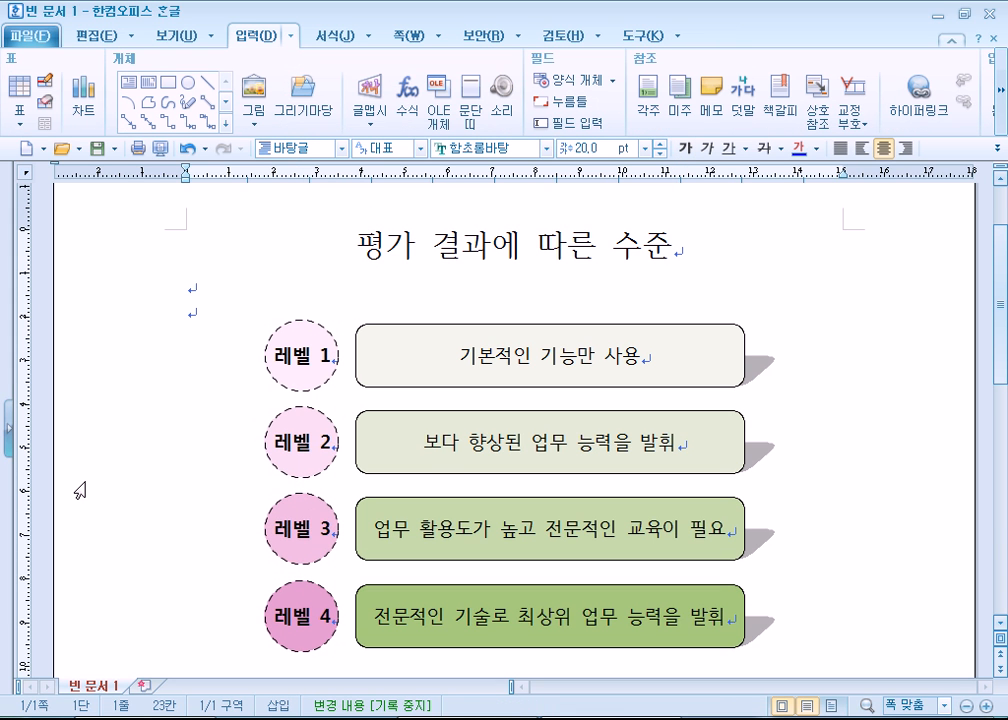
scroll(79, 490, "down", 1)
scroll(80, 488, "up", 1)
scroll(81, 488, "down", 1)
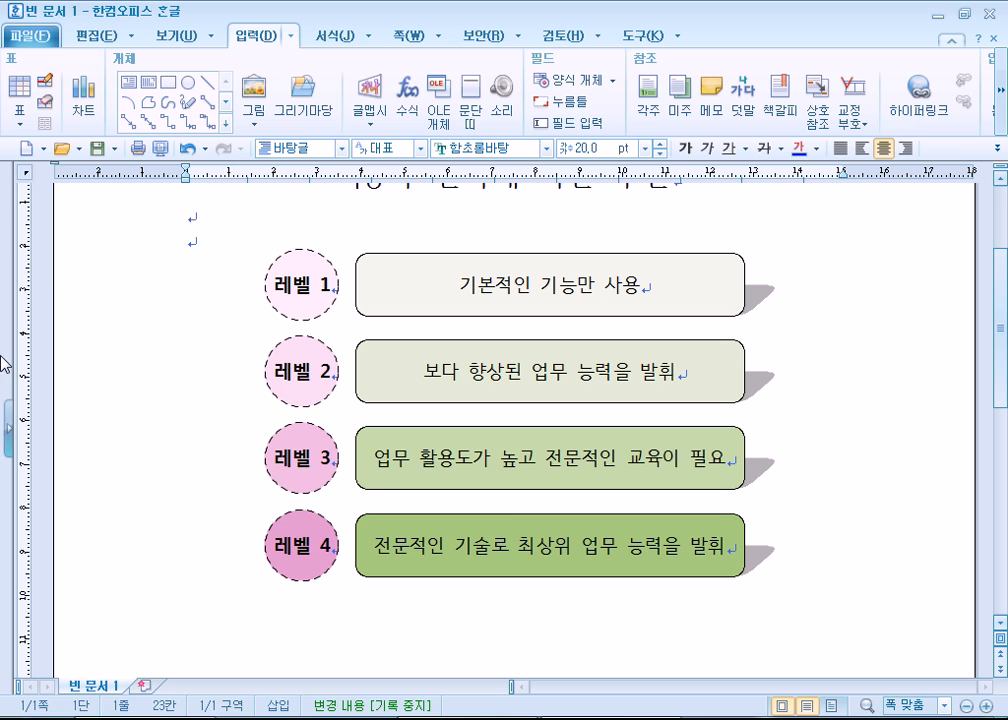
left_click(221, 230)
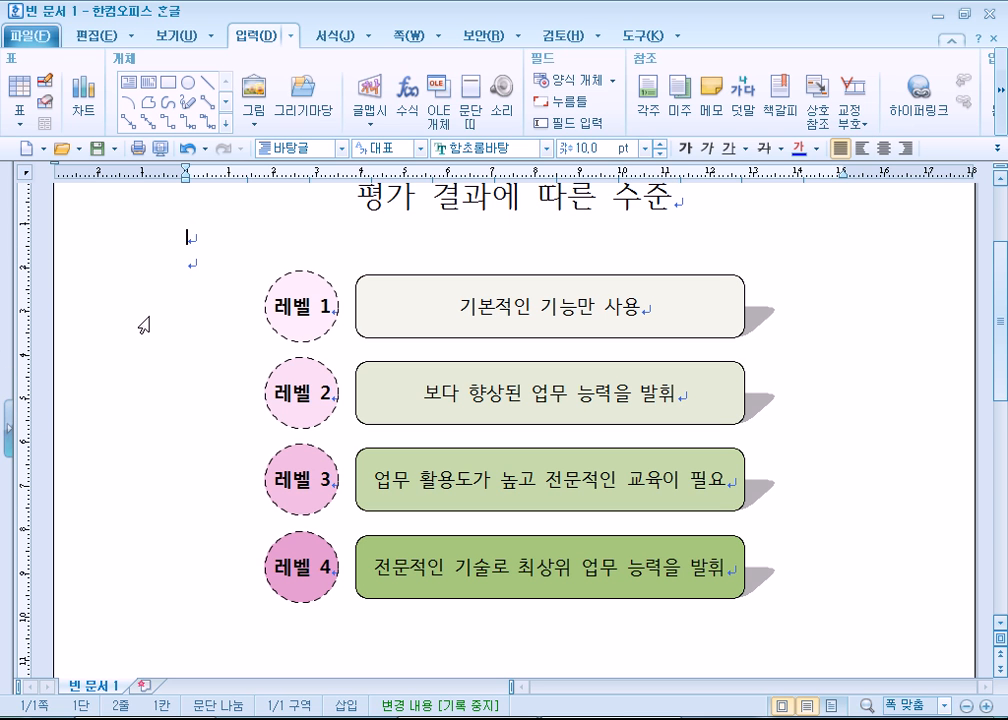
scroll(140, 325, "up", 3)
scroll(146, 353, "down", 5)
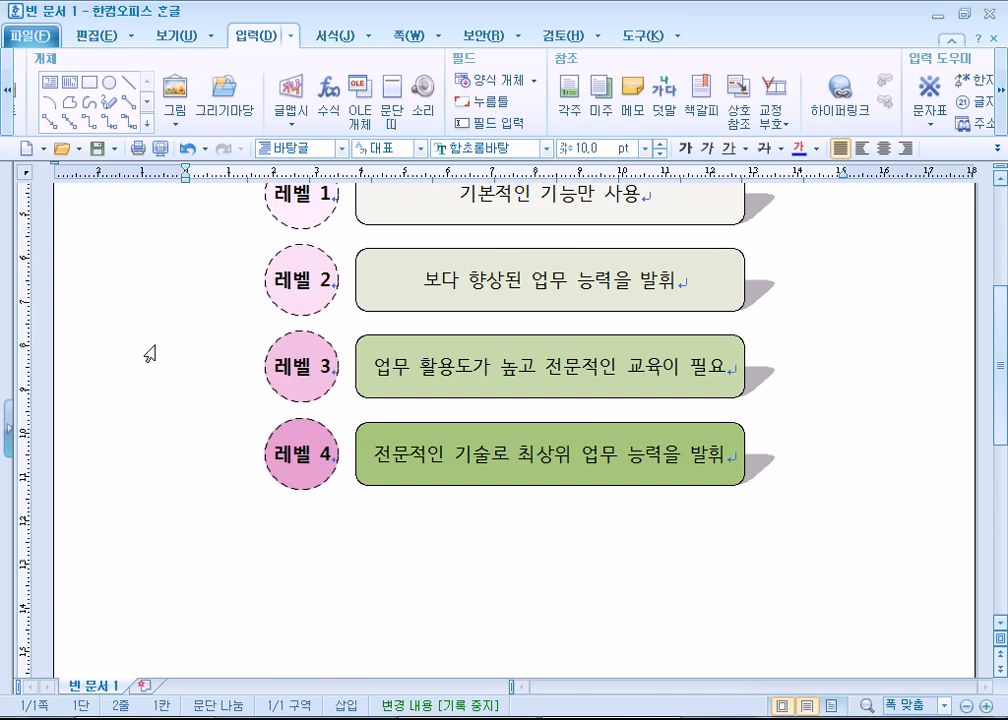
scroll(60, 260, "up", 4)
- Create a new blank document and turn off its page outline view (쪽 윤곽)
key("alt+n")
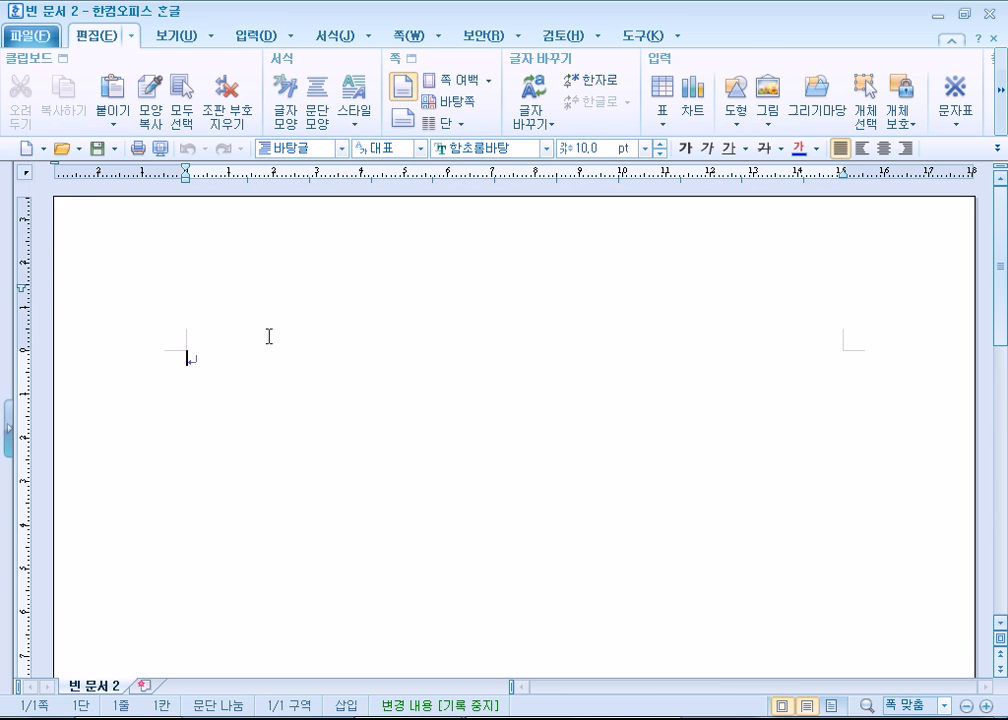
left_click(178, 40)
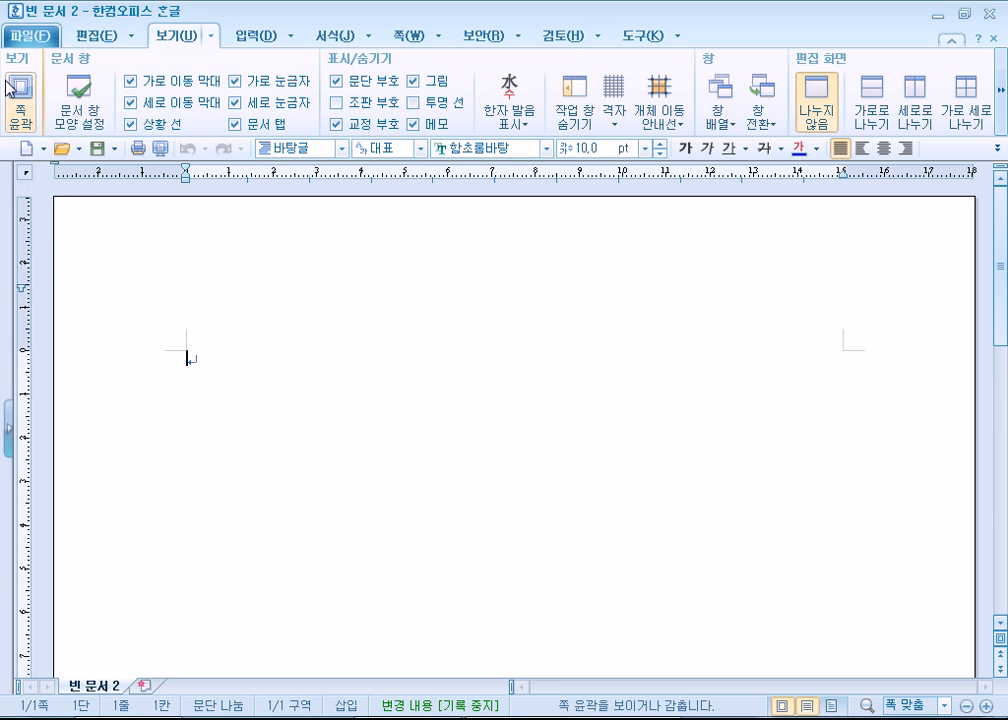
left_click(20, 100)
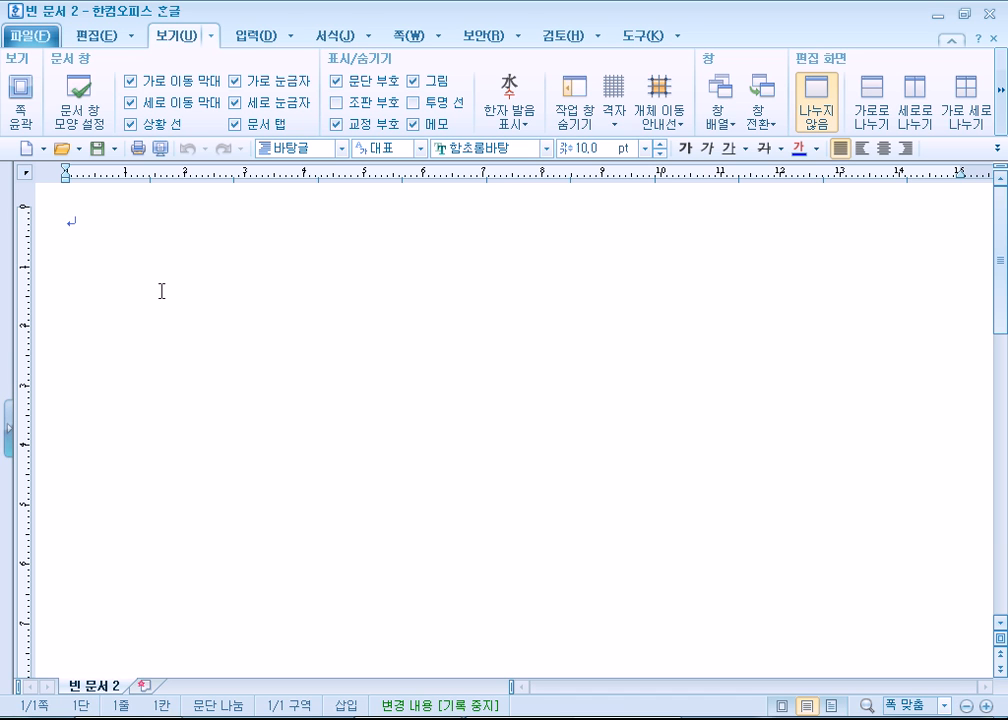
- Enter the title "교육 솔루션 서비스" on the first line, followed by two empty lines
type("교육 ")
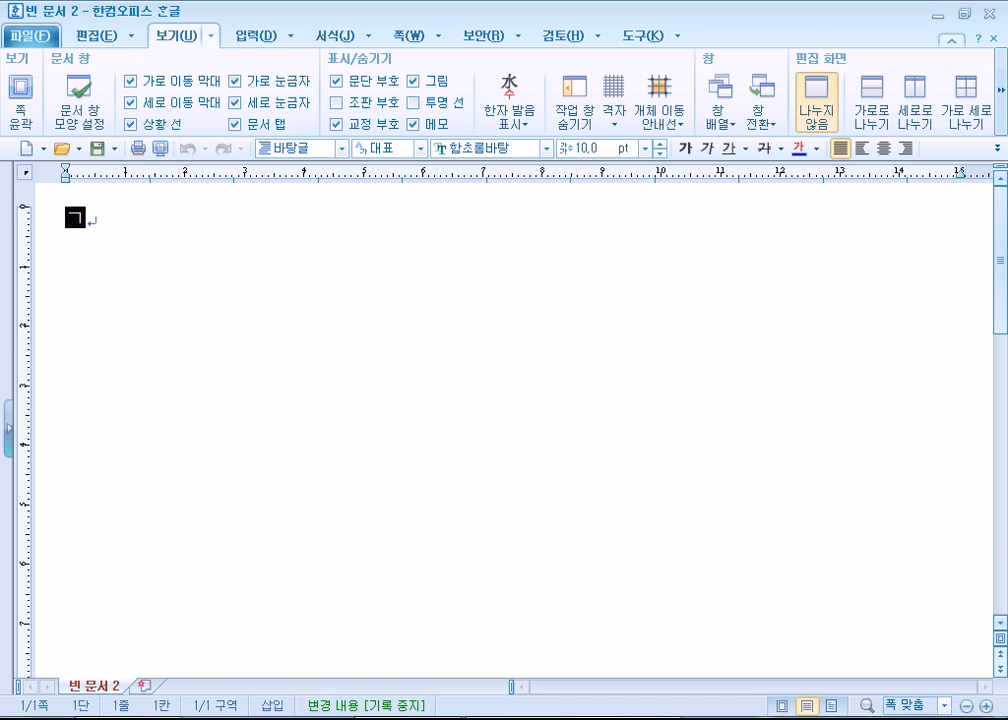
type("솔룻")
type("류셔")
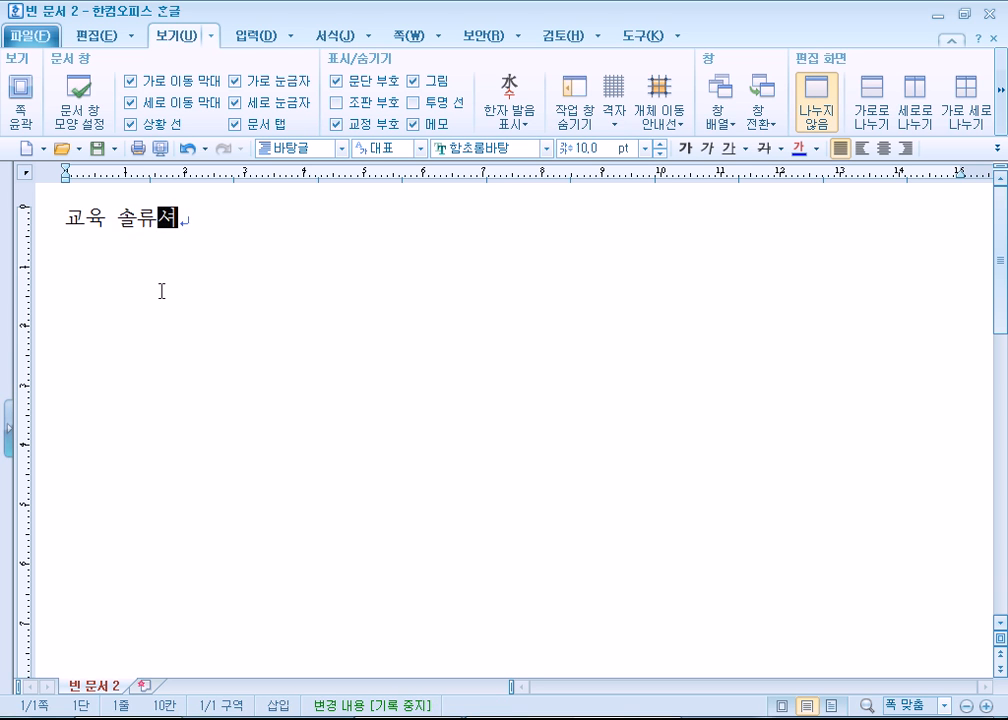
key("BackSpace")
key("BackSpace")
type("루션 ")
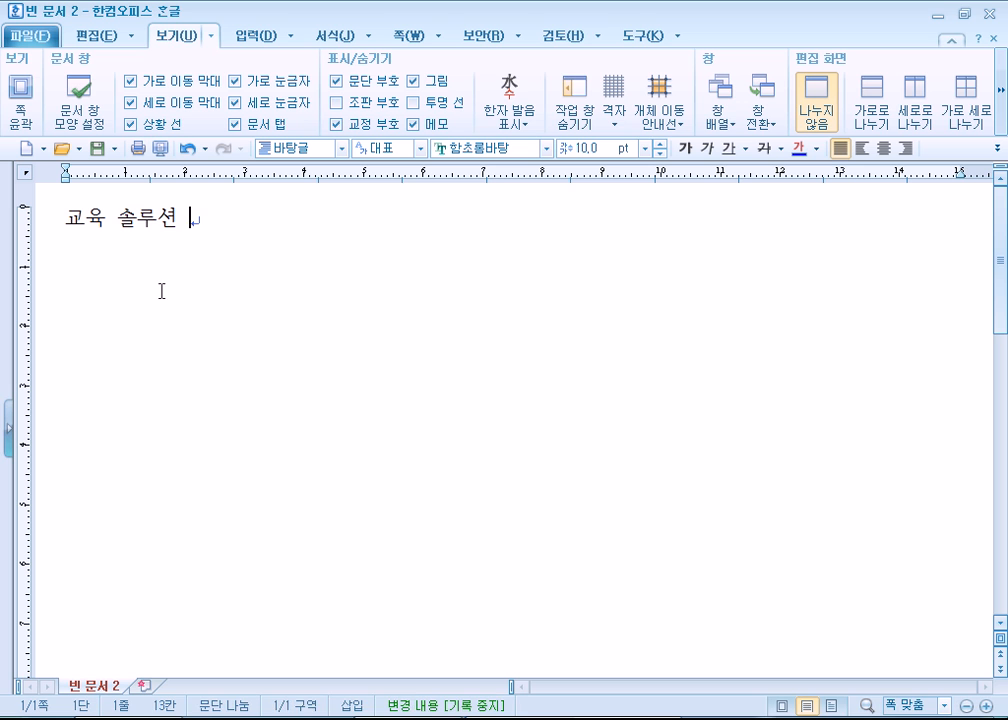
type("서비스")
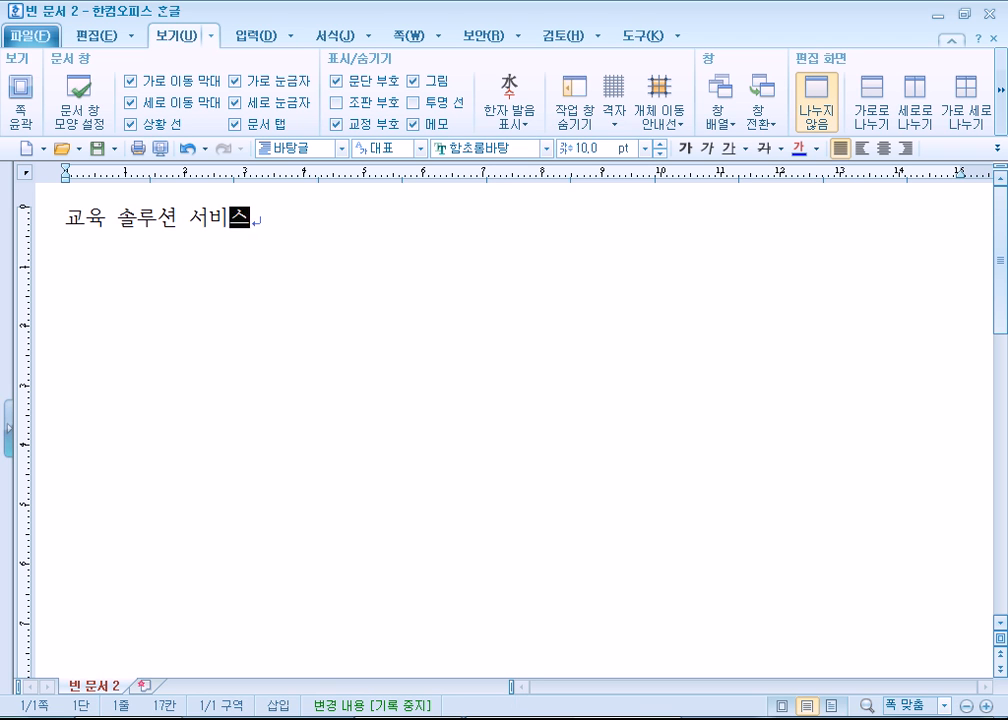
key("Return")
key("Return")
- Center the title "교육 솔루션 서비스", enlarge its font size in several increments, and place the cursor on the third line
left_click(282, 223)
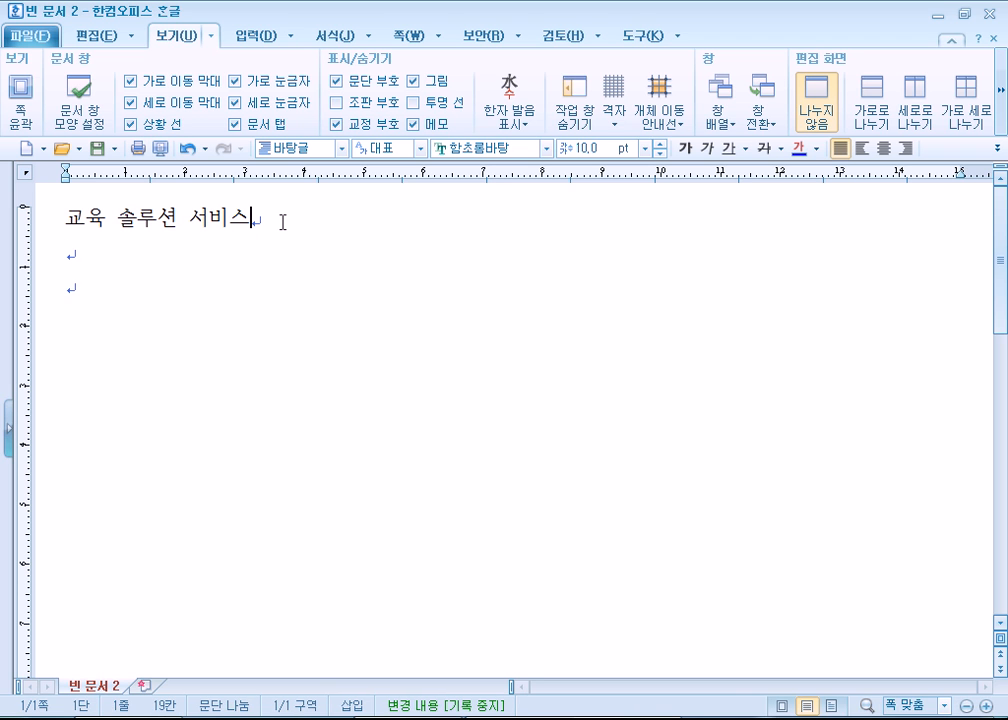
left_click(883, 149)
left_click_drag(645, 233, 324, 226)
left_click(660, 143)
left_click(660, 143)
left_click(660, 143)
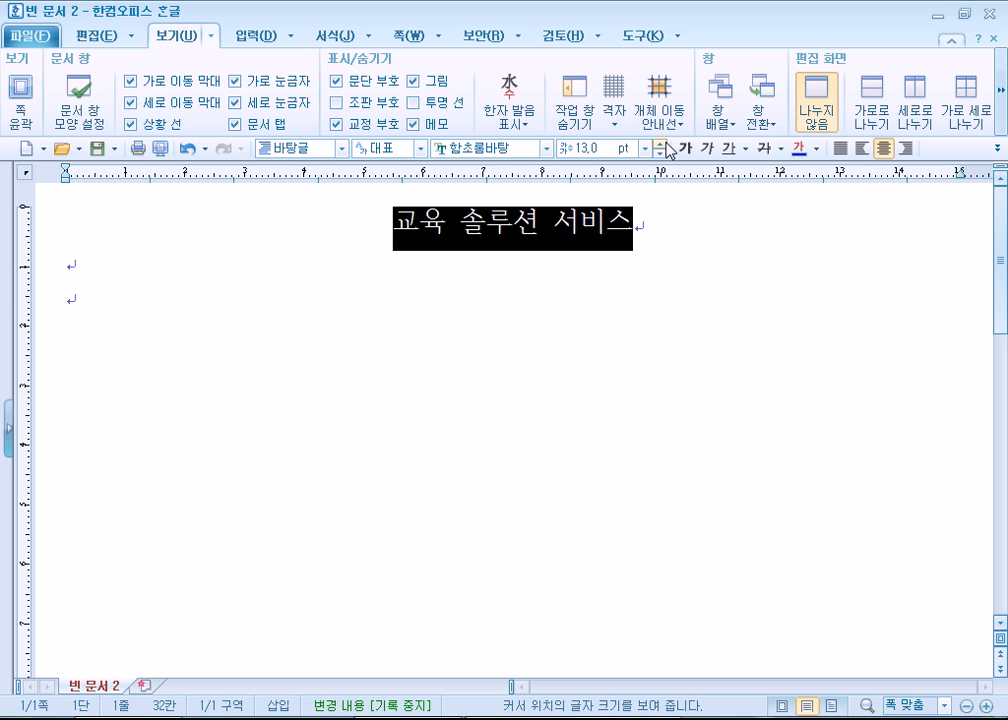
left_click(660, 143)
left_click(660, 143)
left_click(660, 143)
left_click(660, 143)
left_click(660, 143)
left_click(660, 143)
left_click(660, 143)
left_click(433, 344)
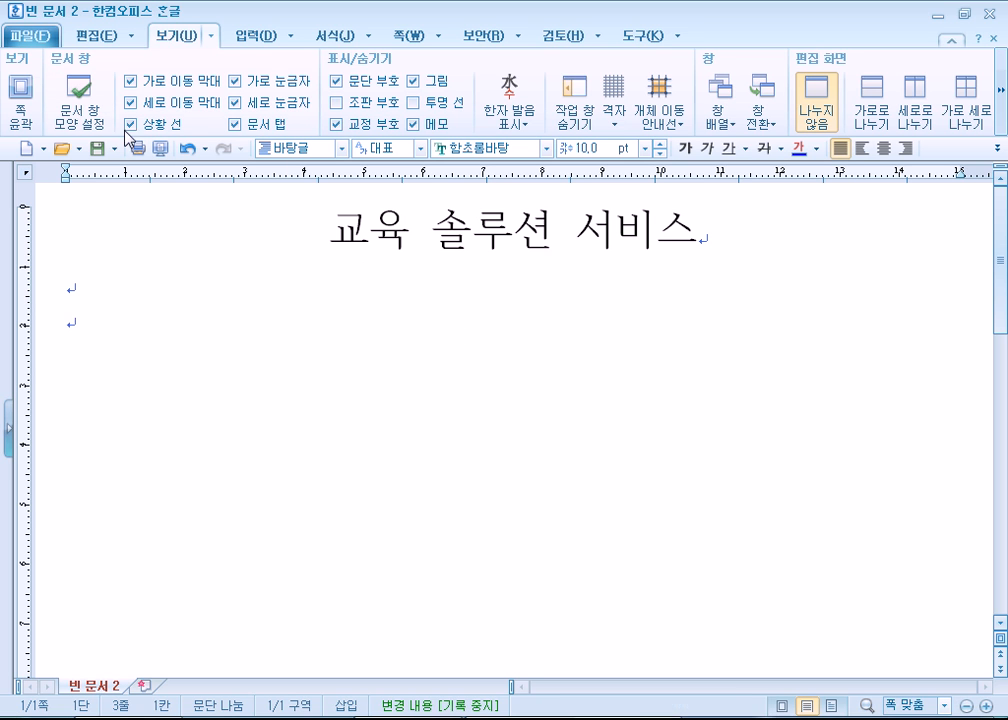
- Insert a 평행사변형 from the 기본도형 drawing pieces below the title and flatten it to about 49 × 11 mm
left_click(266, 42)
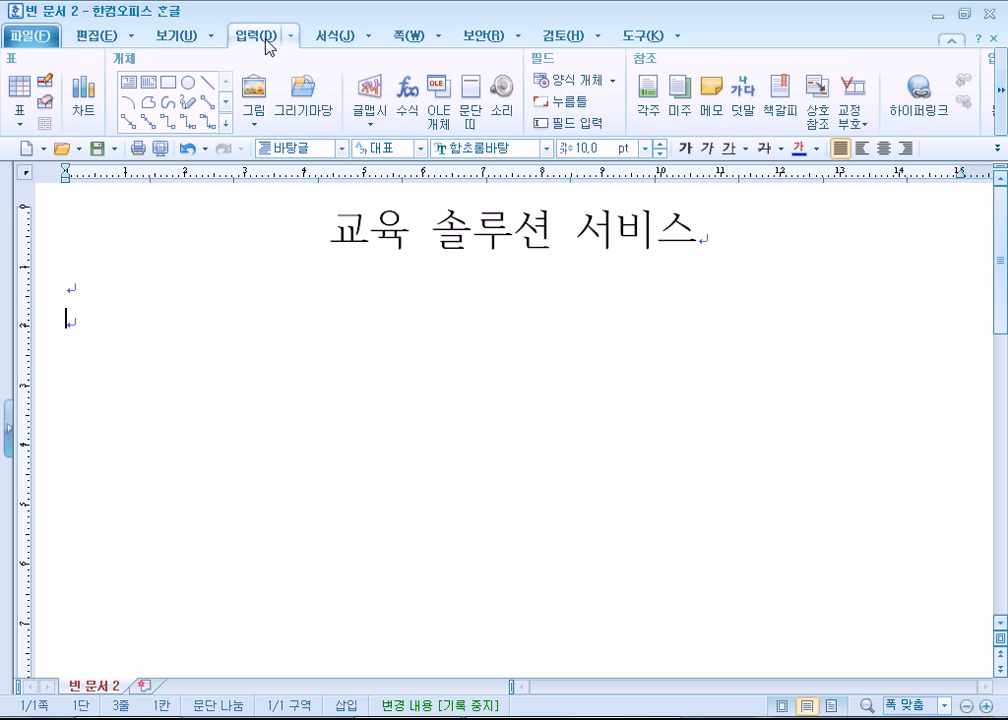
left_click(226, 124)
left_click(230, 176)
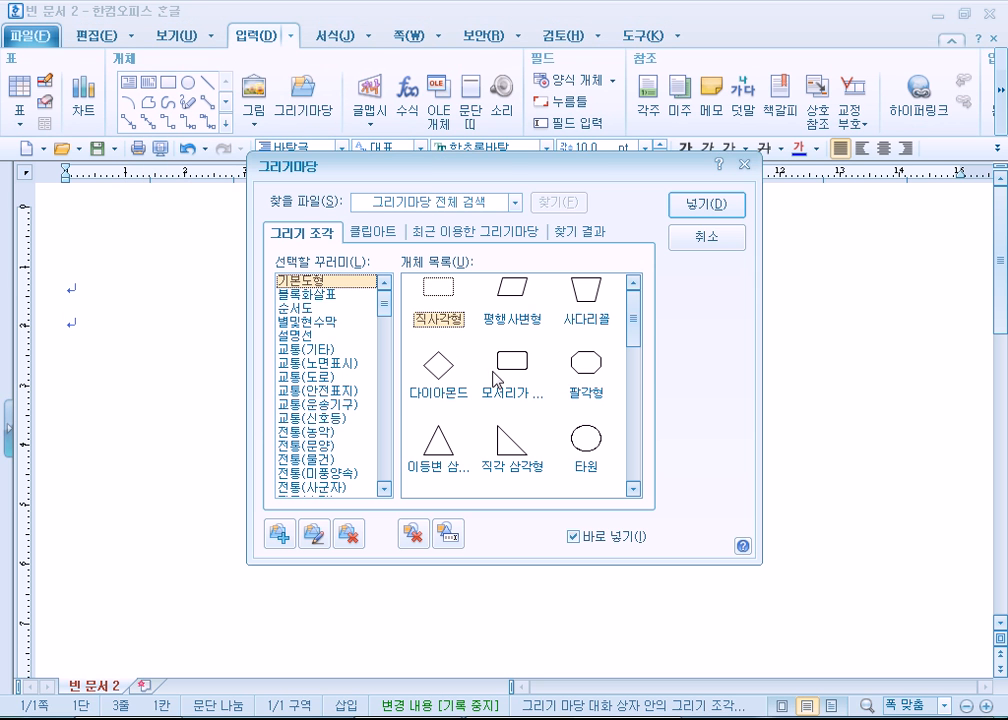
left_click(513, 299)
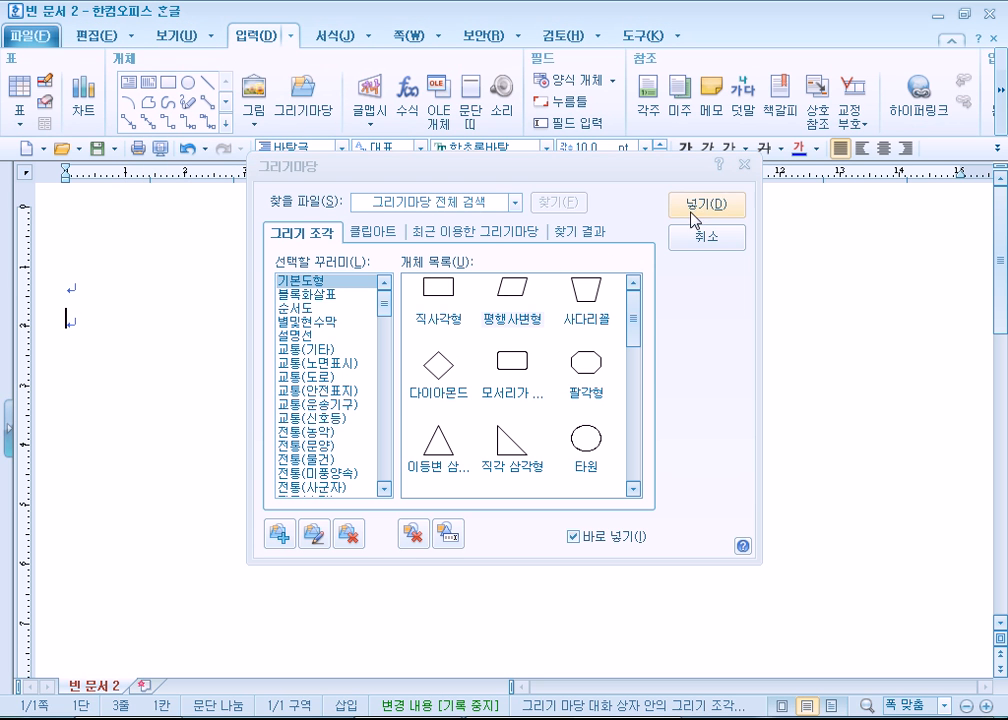
left_click(690, 218)
left_click(367, 326)
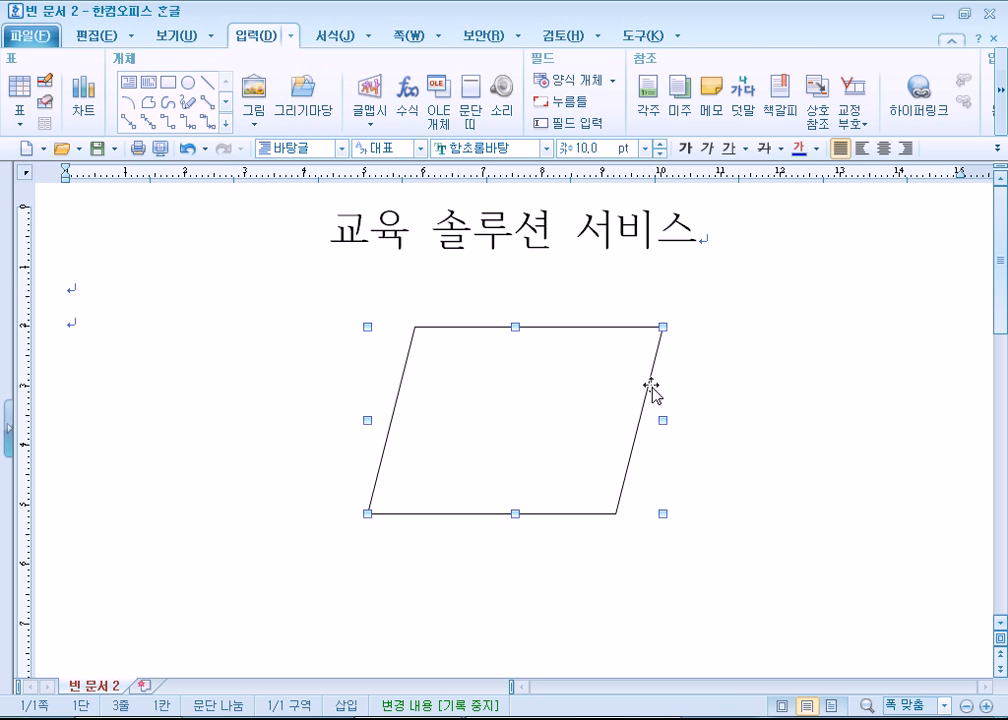
left_click_drag(513, 446, 512, 391)
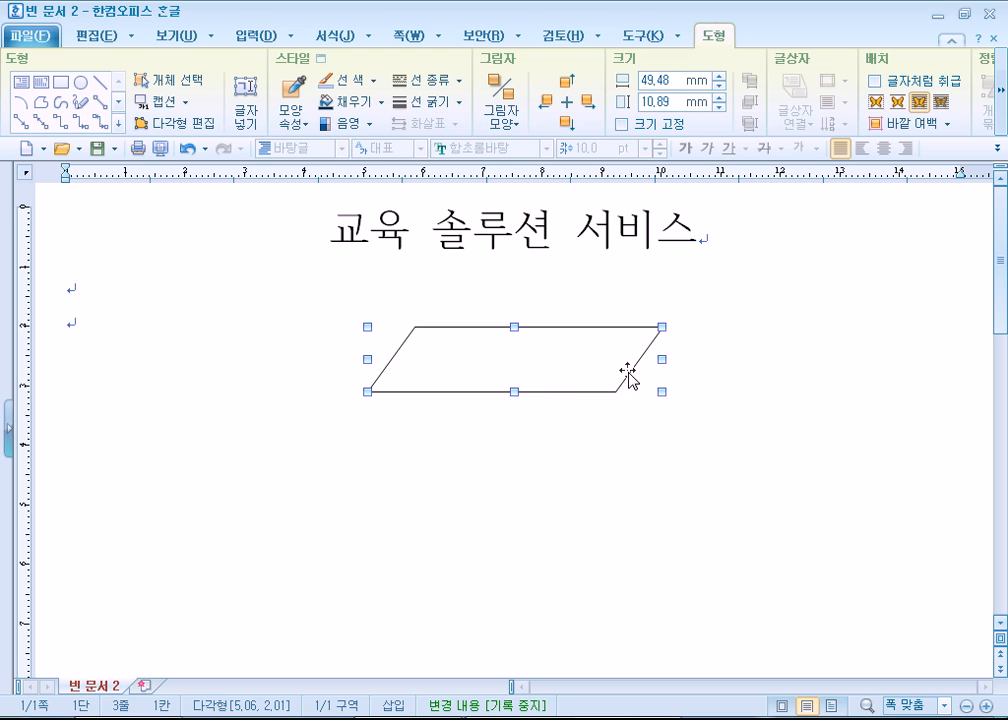
- Narrow the parallelogram to about 45.5 mm and duplicate it to the left, right and below, placing the lower copy well beneath the others
left_click_drag(661, 358, 639, 358)
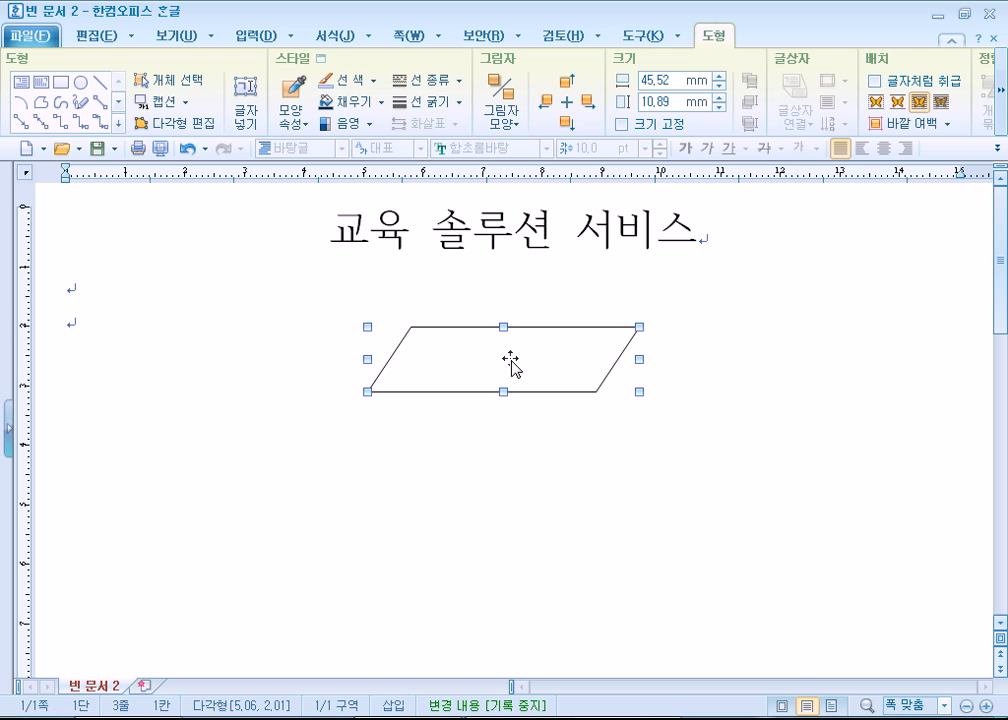
mouse_move(515, 360)
left_mouse_down()
mouse_move(515, 398)
mouse_move(196, 486)
mouse_move(765, 488)
mouse_move(484, 608)
mouse_move(524, 356)
mouse_move(515, 370)
left_mouse_up()
scroll(582, 410, "down", 2)
scroll(575, 376, "up", 2)
left_click_drag(545, 372, 845, 449)
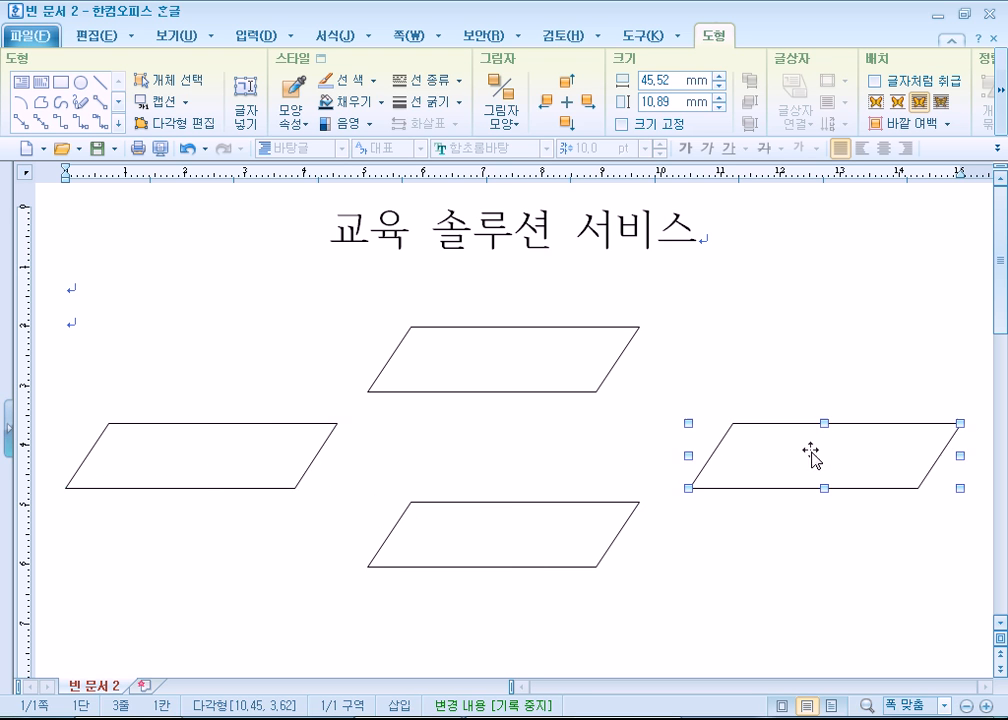
left_click(461, 555)
left_click_drag(453, 566, 446, 631)
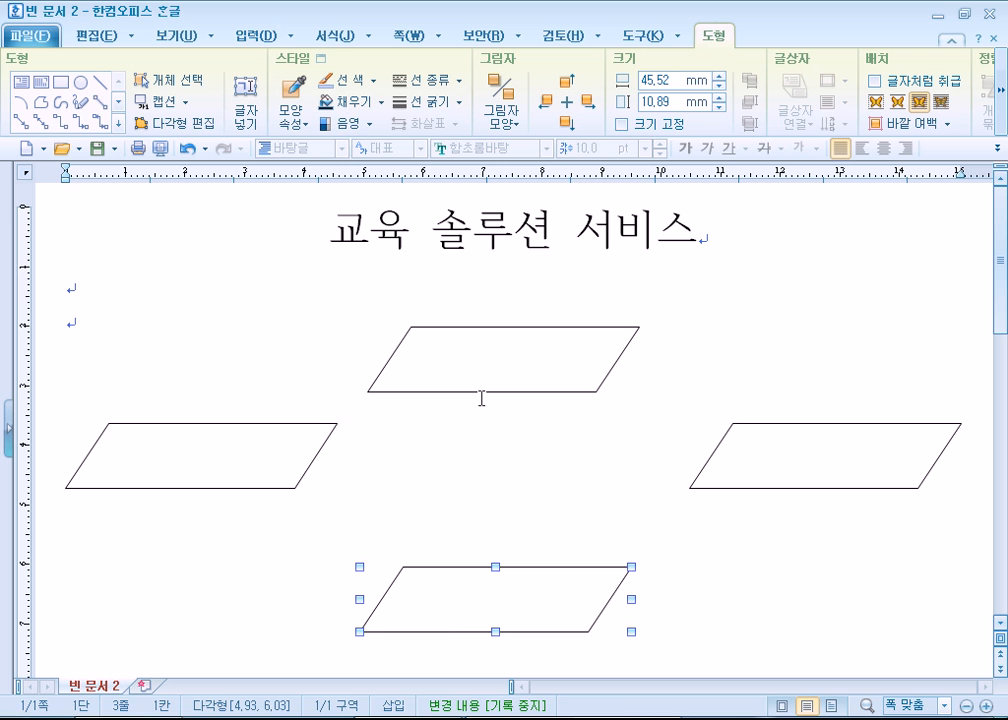
- Draw a circle about 19 mm across in the middle of the four parallelograms and give its outline a double line type
left_click(80, 82)
mouse_move(468, 467)
left_mouse_down()
mouse_move(536, 517)
mouse_move(517, 490)
left_mouse_up()
double_click(517, 490)
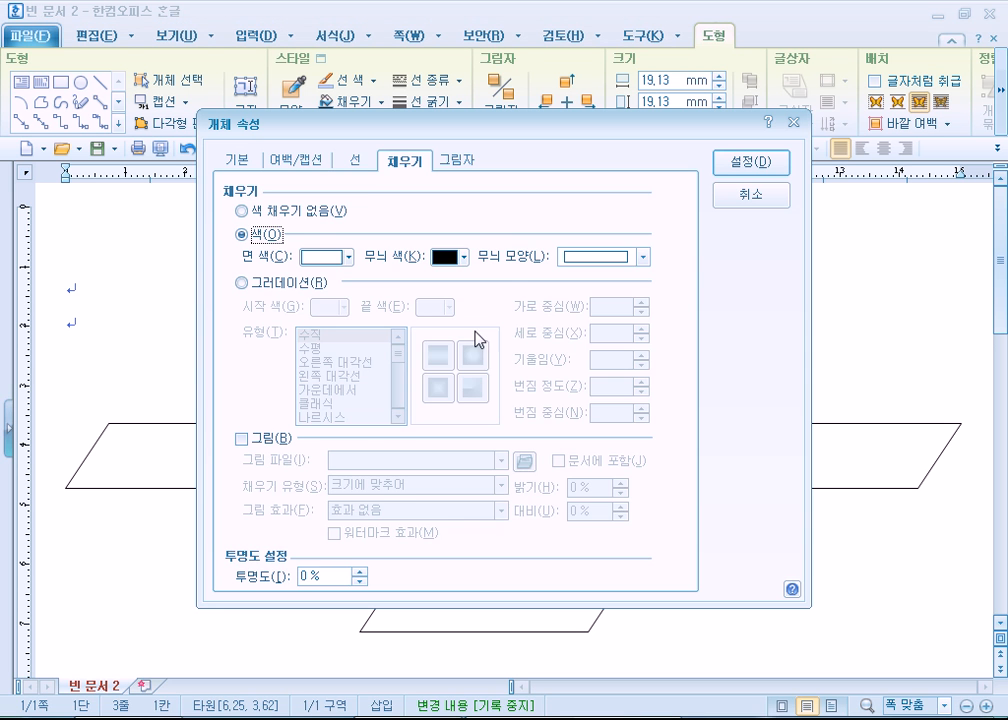
left_click(355, 160)
left_click(578, 210)
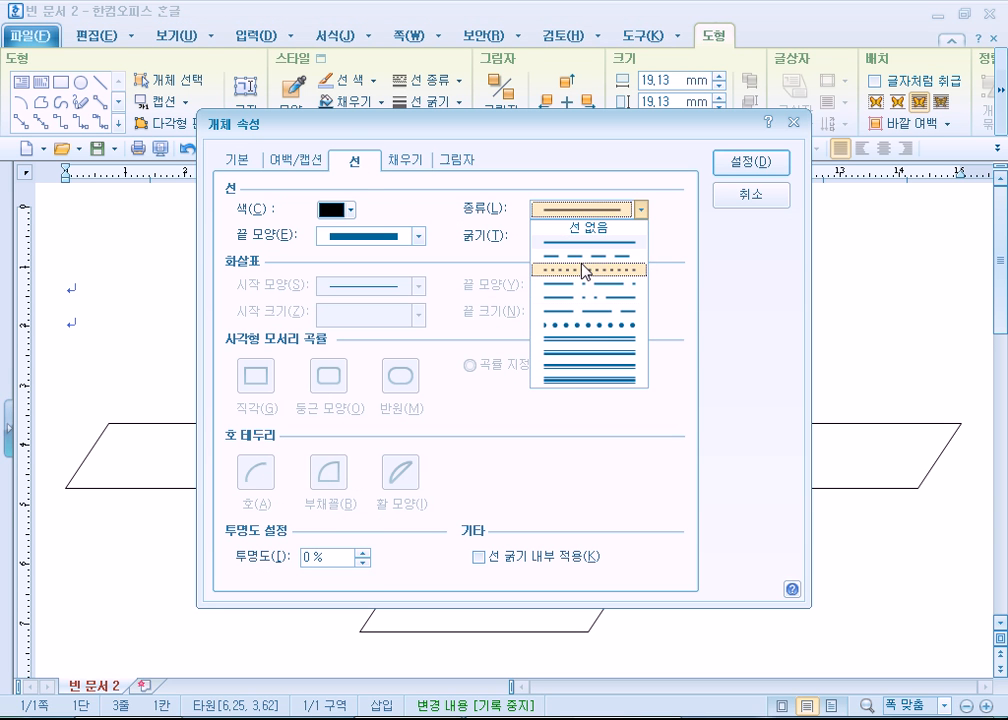
left_click(583, 340)
left_click(749, 163)
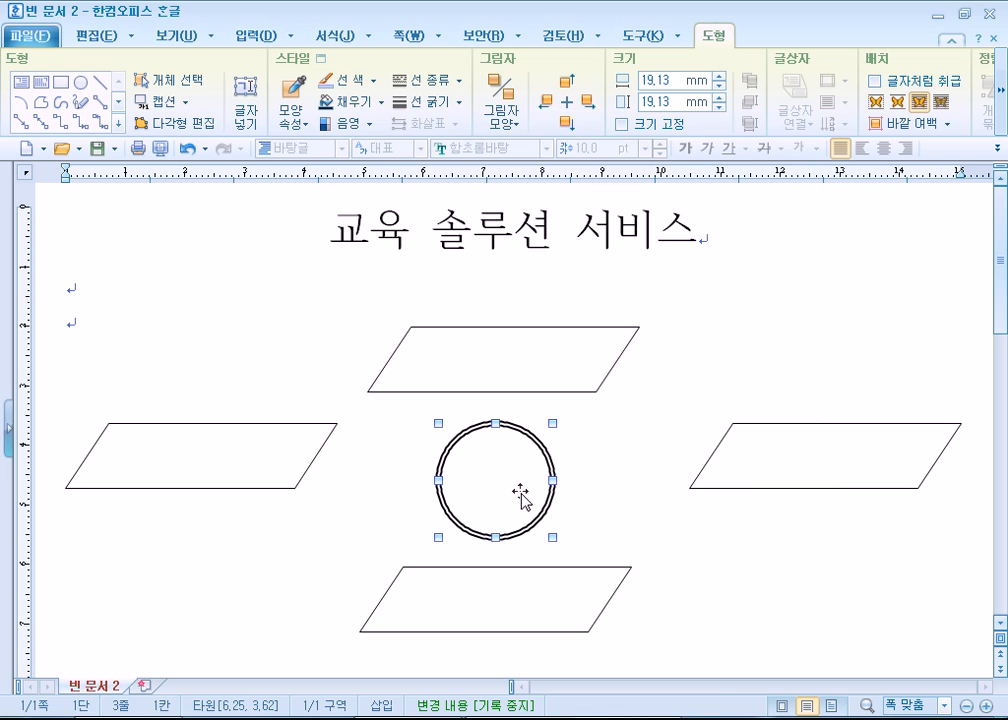
- Shift the circle, both side parallelograms and the bottom parallelogram down, levelling the side shapes with the circle and widening the vertical gaps
left_click_drag(520, 497, 516, 512)
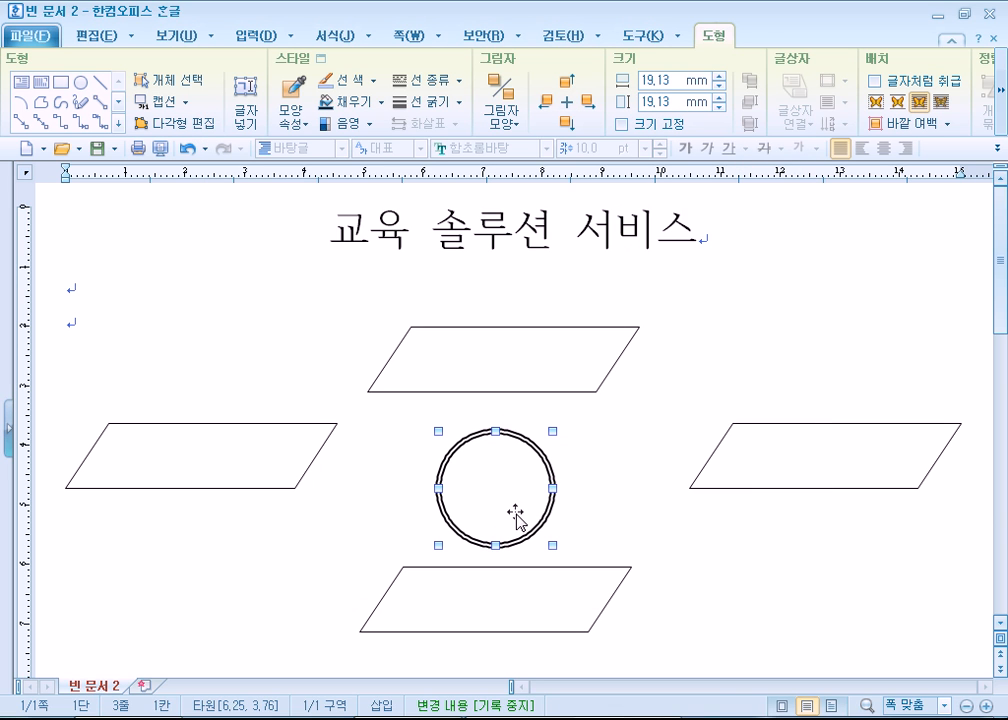
left_click(293, 488)
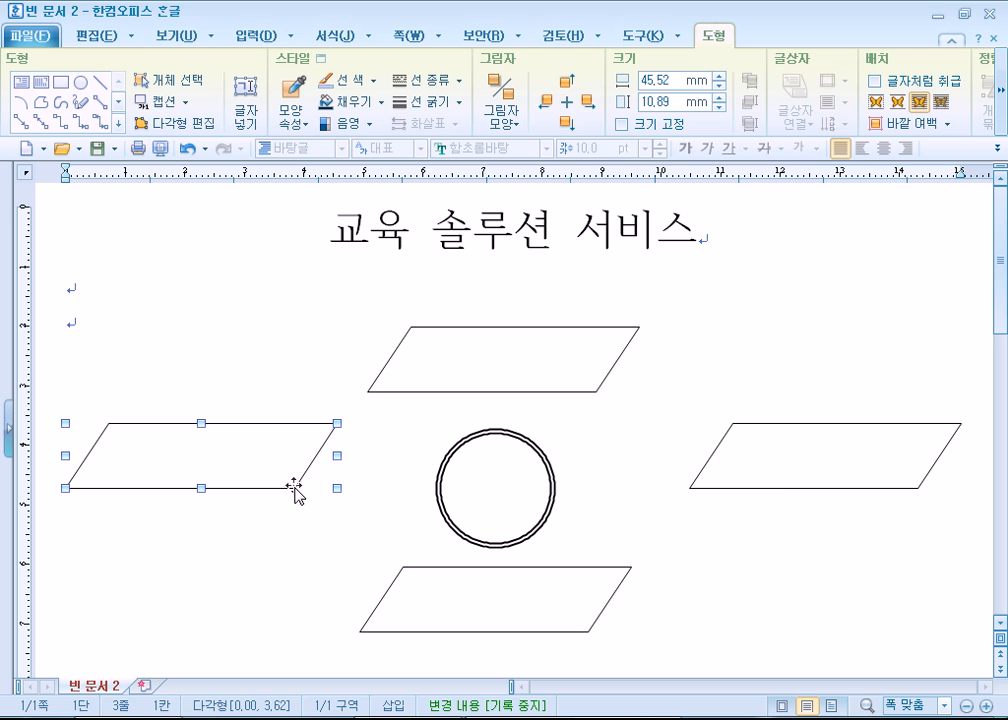
left_click(779, 488, "shift")
left_click_drag(779, 490, 781, 523)
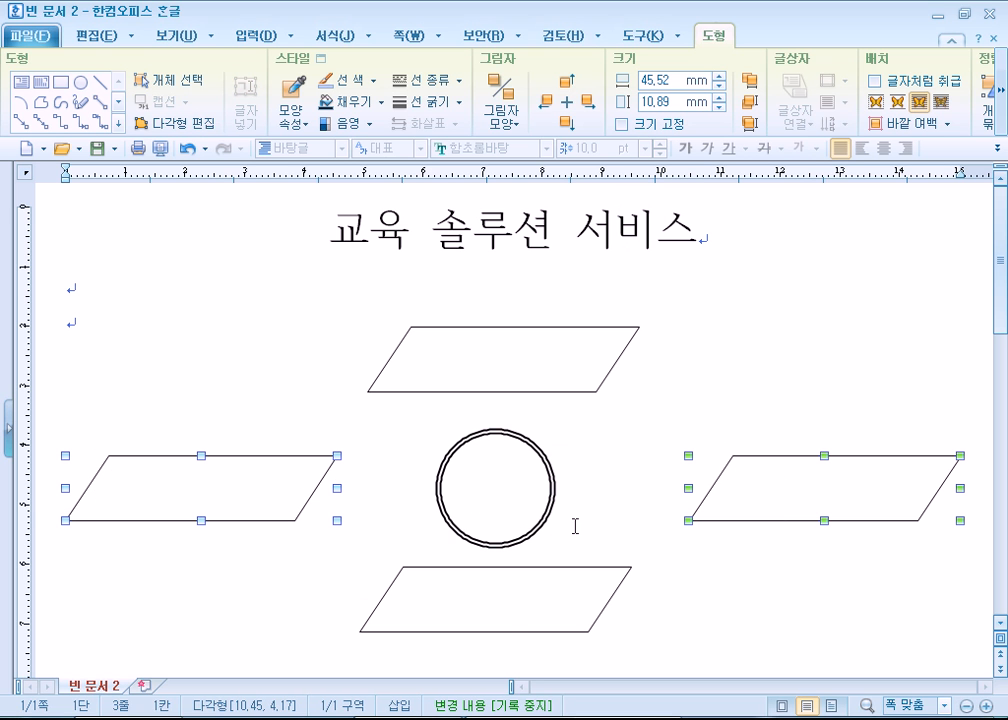
left_click_drag(510, 635, 516, 667)
scroll(648, 569, "down", 2)
scroll(603, 510, "up", 1)
- Align the top parallelogram, circle and bottom parallelogram with 가운데 맞춤 and equalize their vertical spacing with 세로 간격을 동일하게
left_click(518, 297)
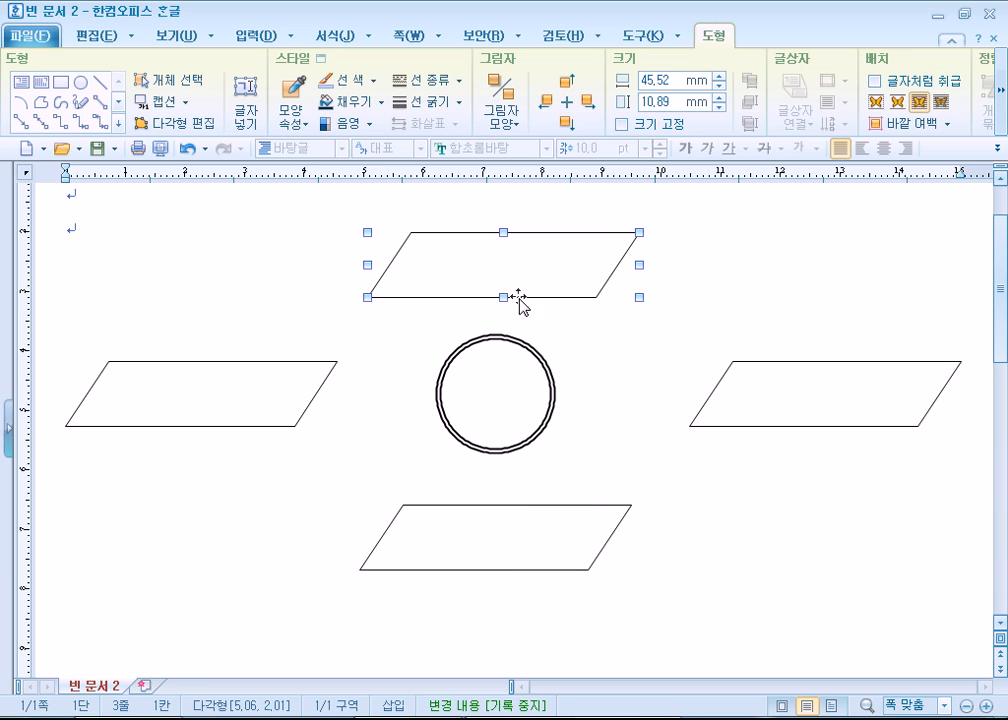
left_click(506, 400, "shift")
key("Escape")
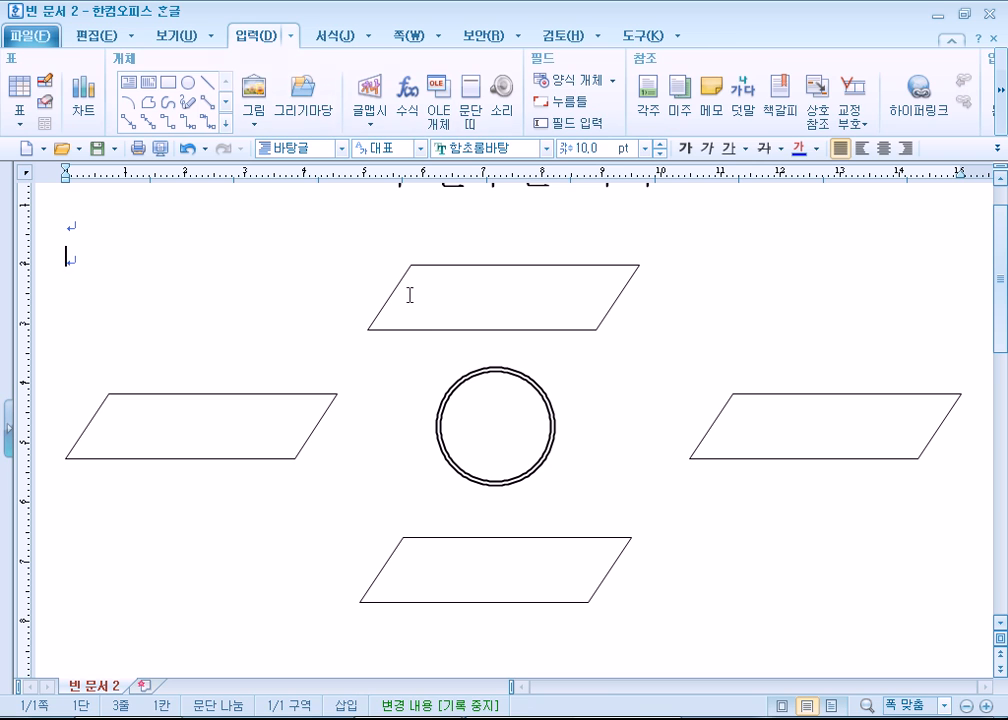
left_click(445, 400)
left_click(162, 81)
left_click_drag(317, 219, 709, 652)
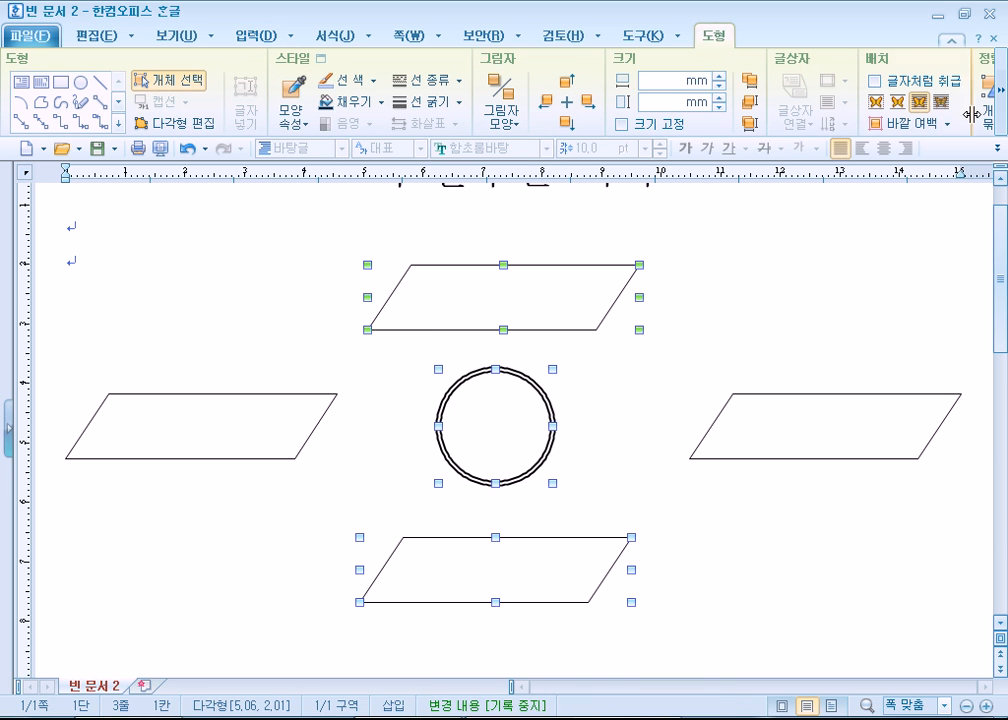
left_click(1000, 90)
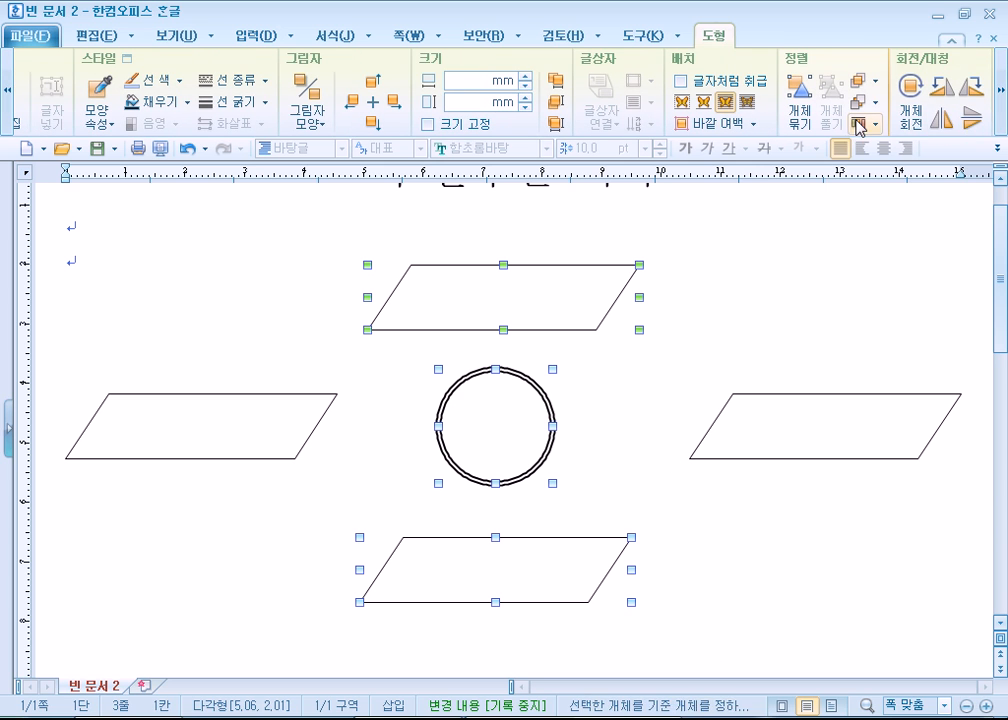
left_click(858, 127)
left_click(866, 260)
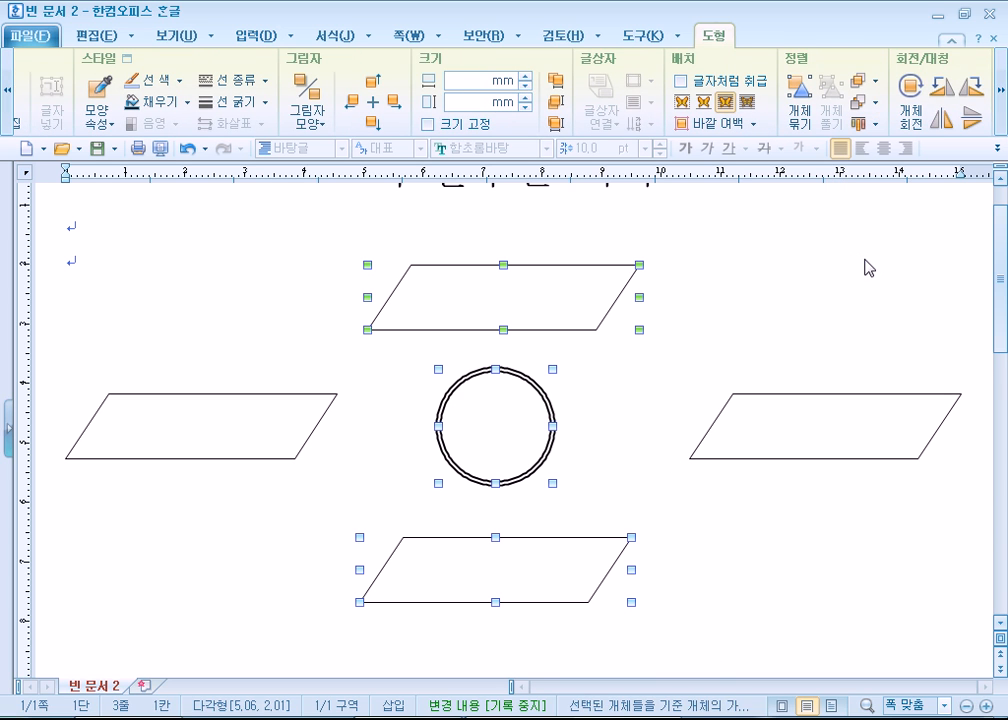
left_click(876, 127)
left_click(884, 340)
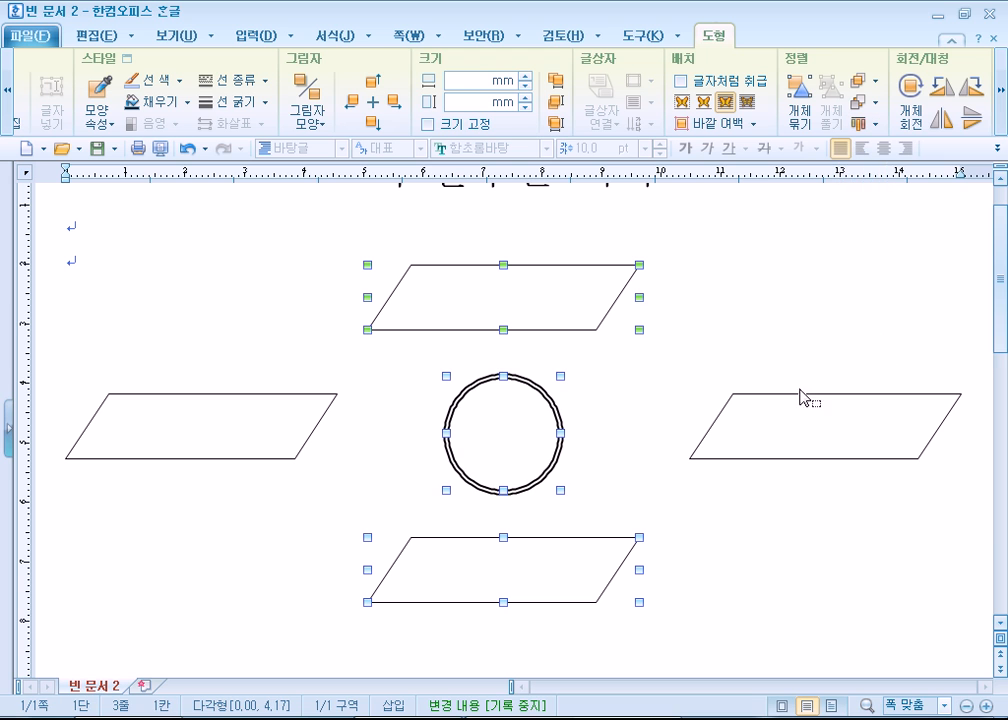
- Try 가운데 맞춤 and 중간 맞춤 on the two side parallelograms and the circle, undoing each alignment
left_click_drag(36, 378, 985, 520)
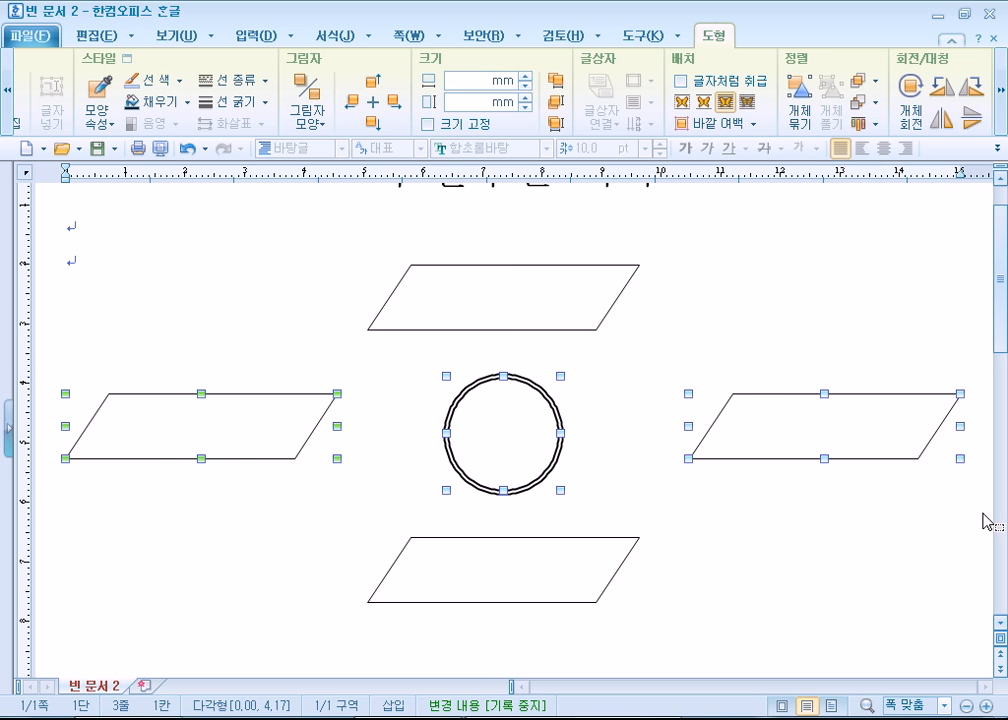
left_click(868, 124)
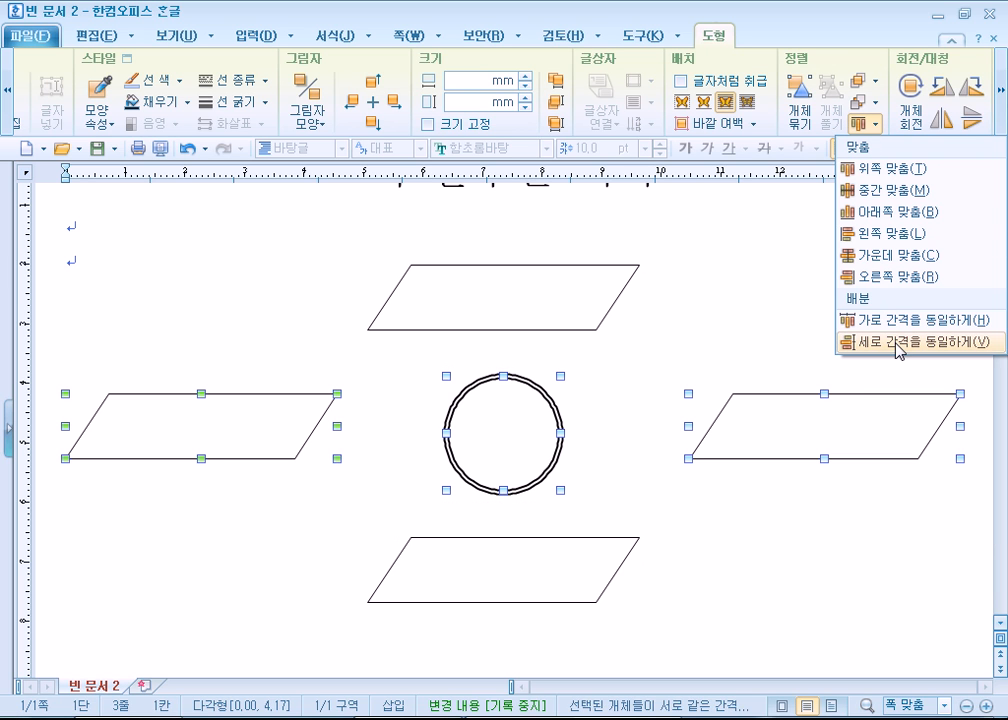
left_click(878, 262)
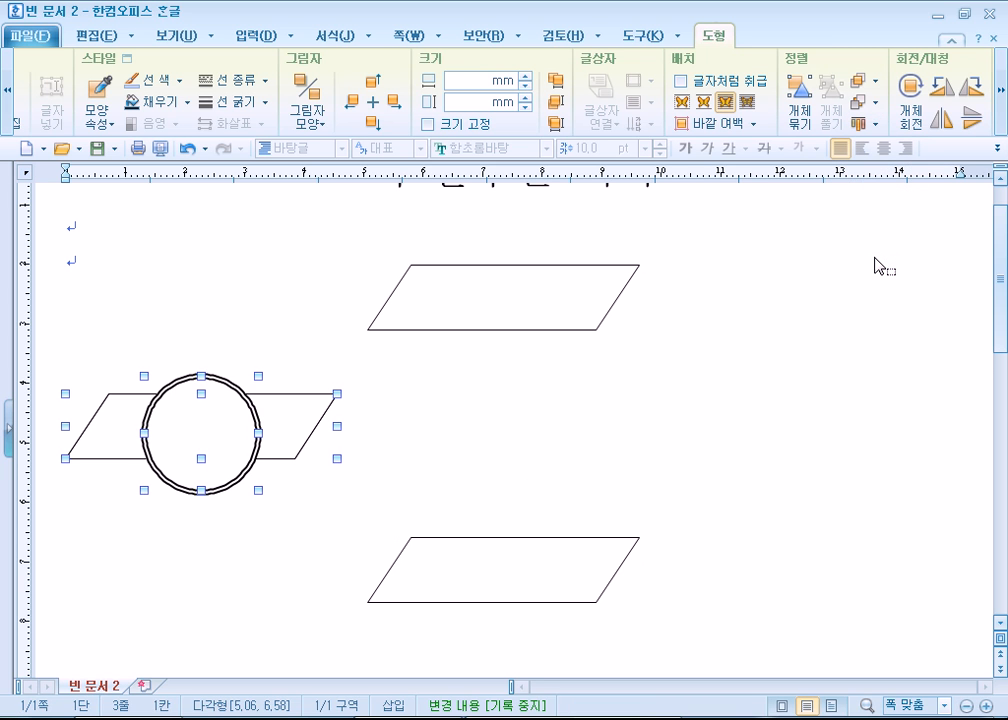
key("ctrl+z")
left_click(866, 124)
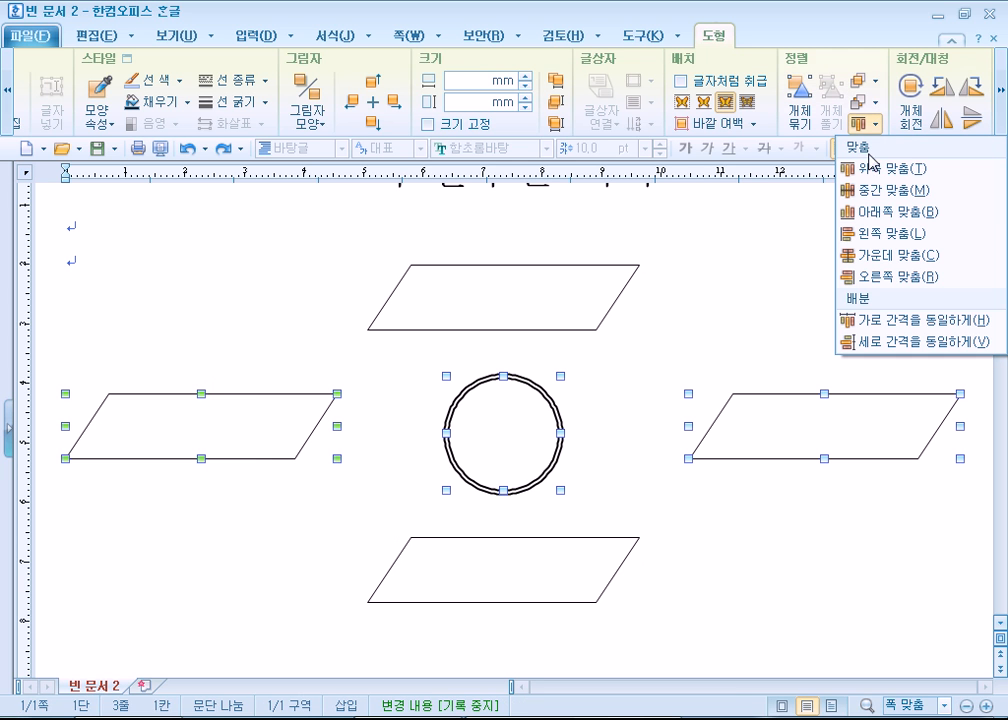
left_click(880, 192)
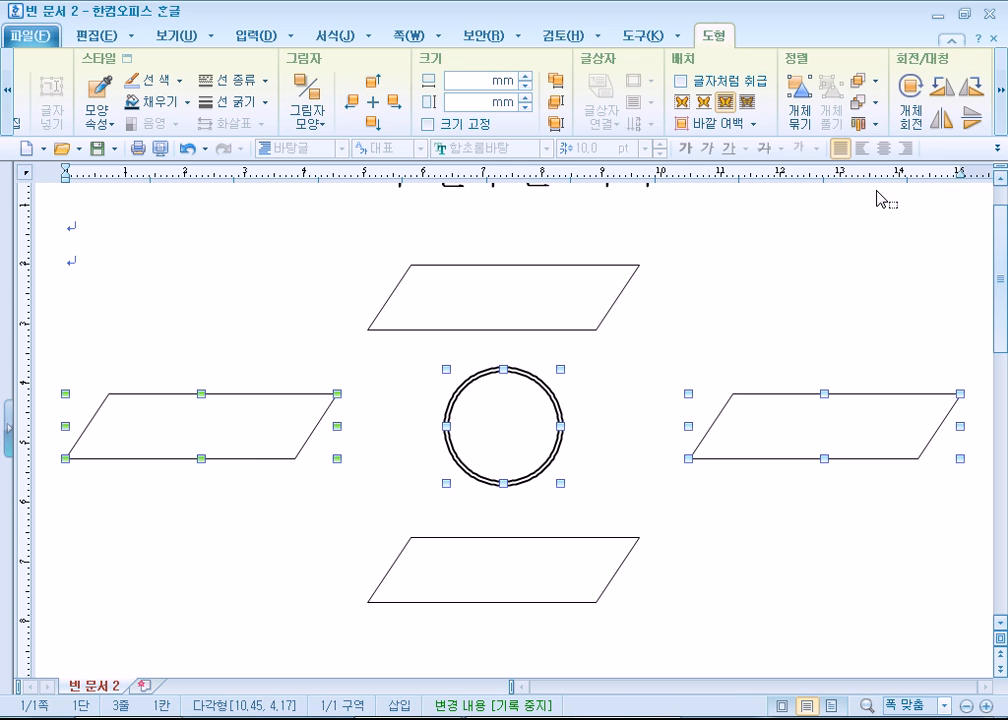
key("ctrl+z")
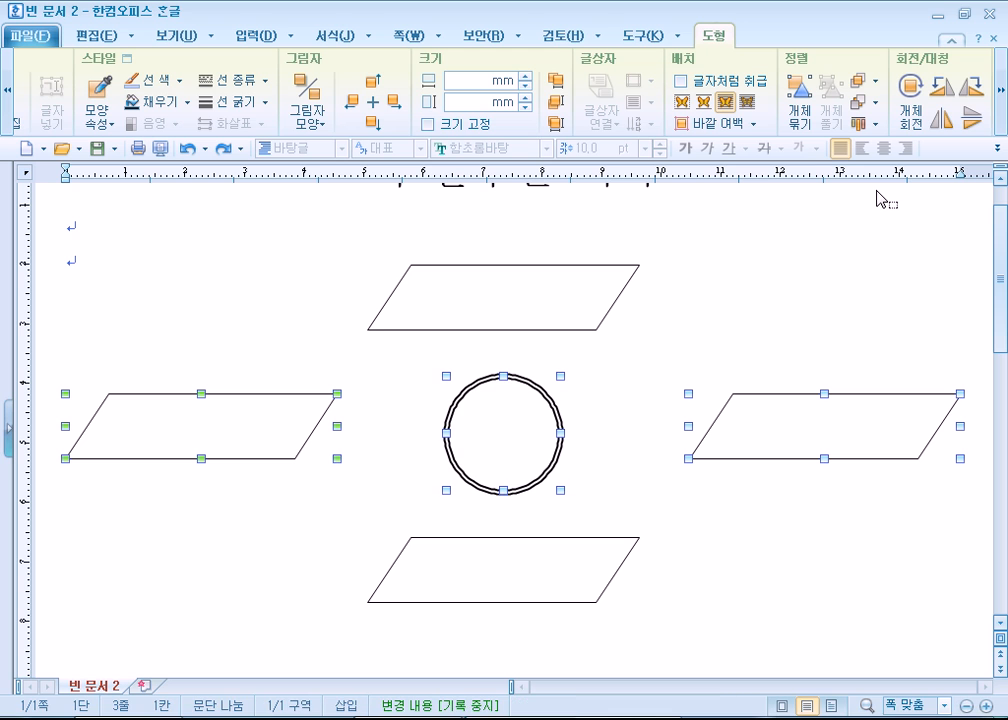
left_click(698, 545)
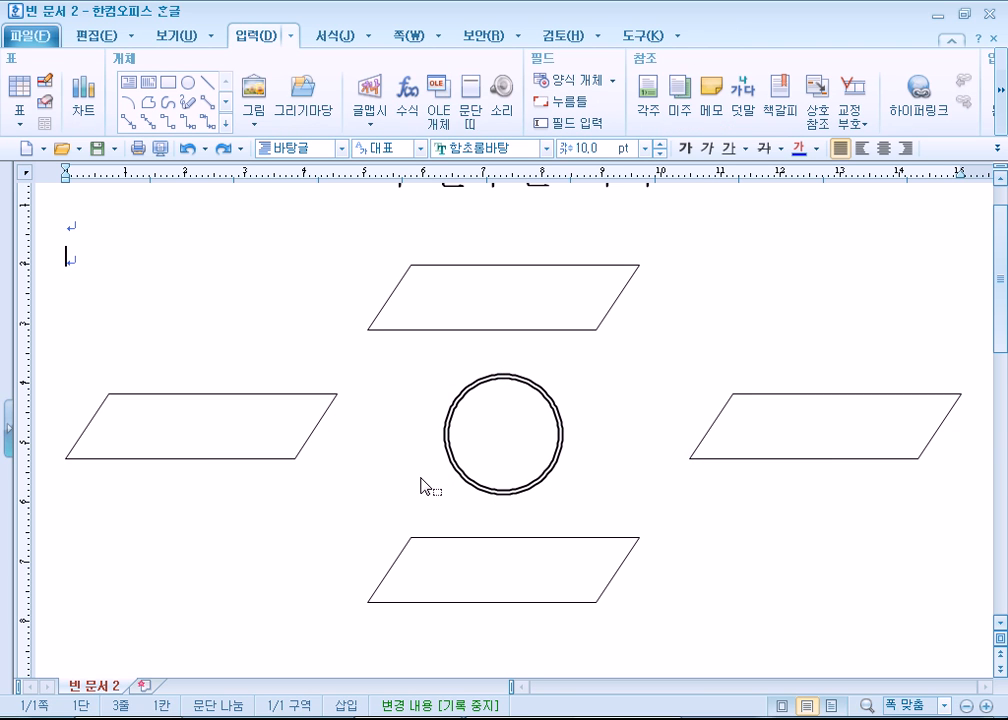
- Draw a horizontal guide line about 134 mm long across the side parallelograms and nudge it up to the circle's center
left_click(206, 83)
left_click_drag(692, 455, 912, 449)
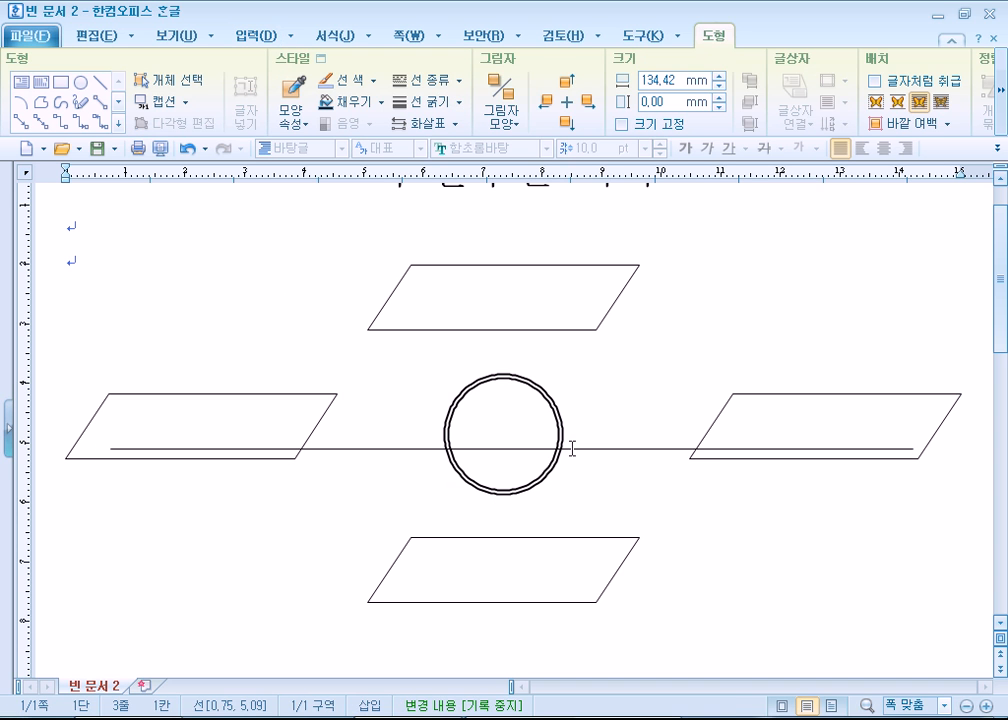
key("Escape")
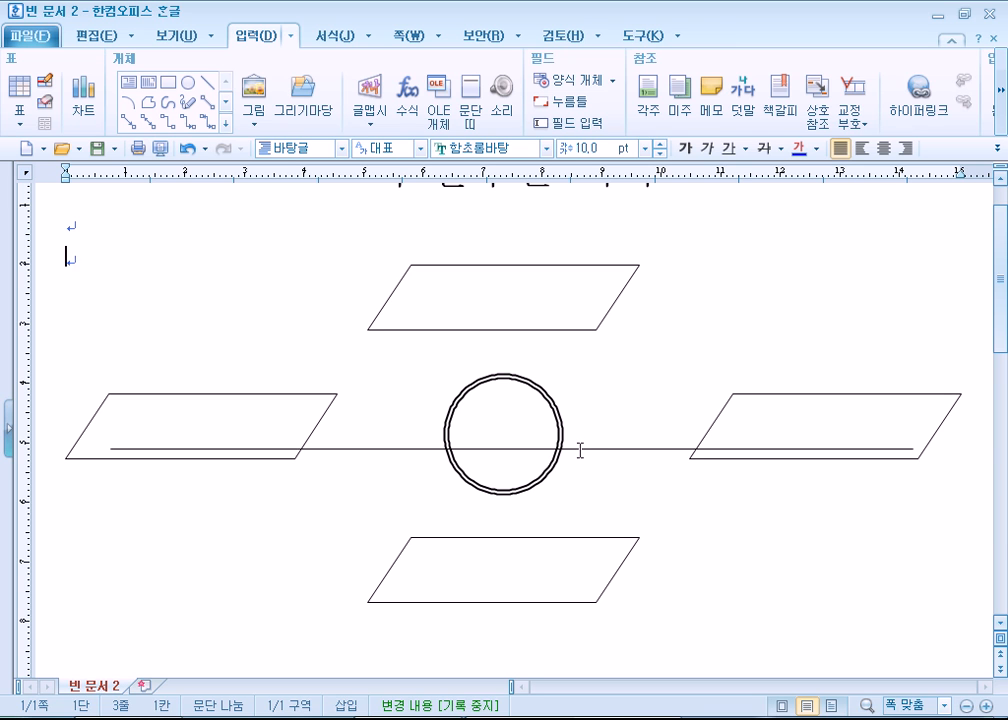
left_click(580, 449)
key("Up")
key("Up")
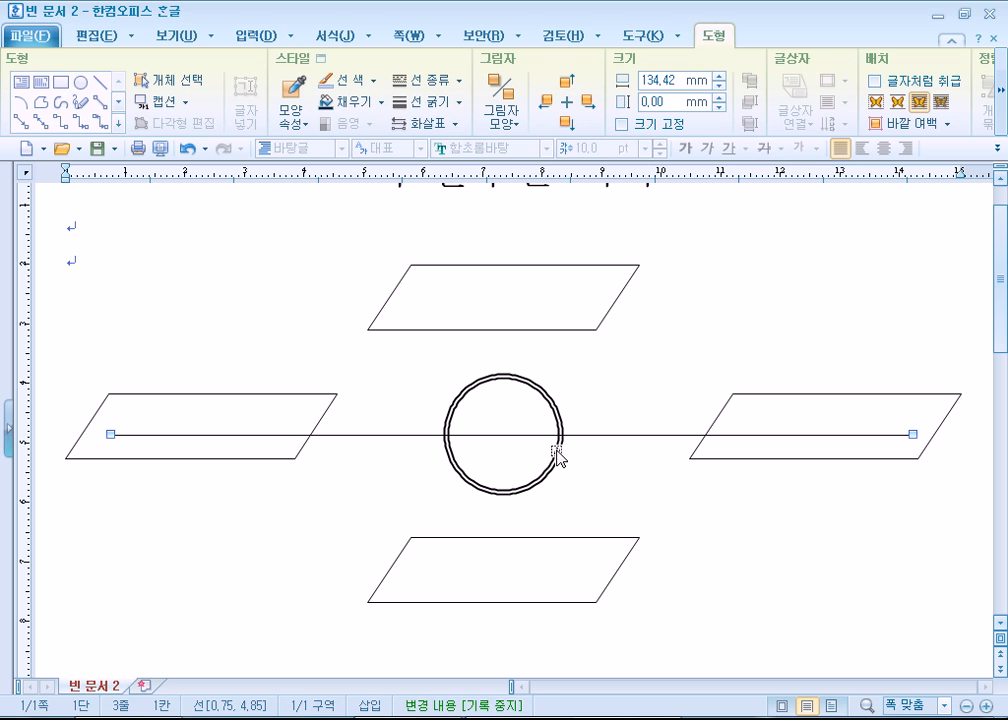
- Lower the left and right parallelograms slightly so that each is vertically centered on the horizontal guide line
left_click(557, 455)
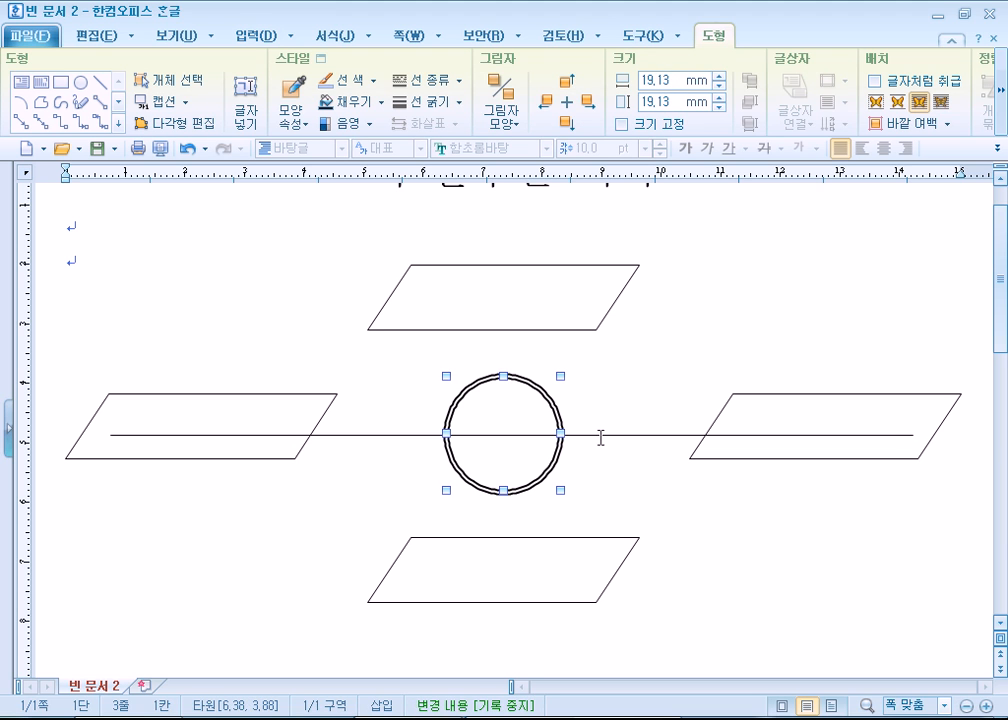
left_click(602, 435)
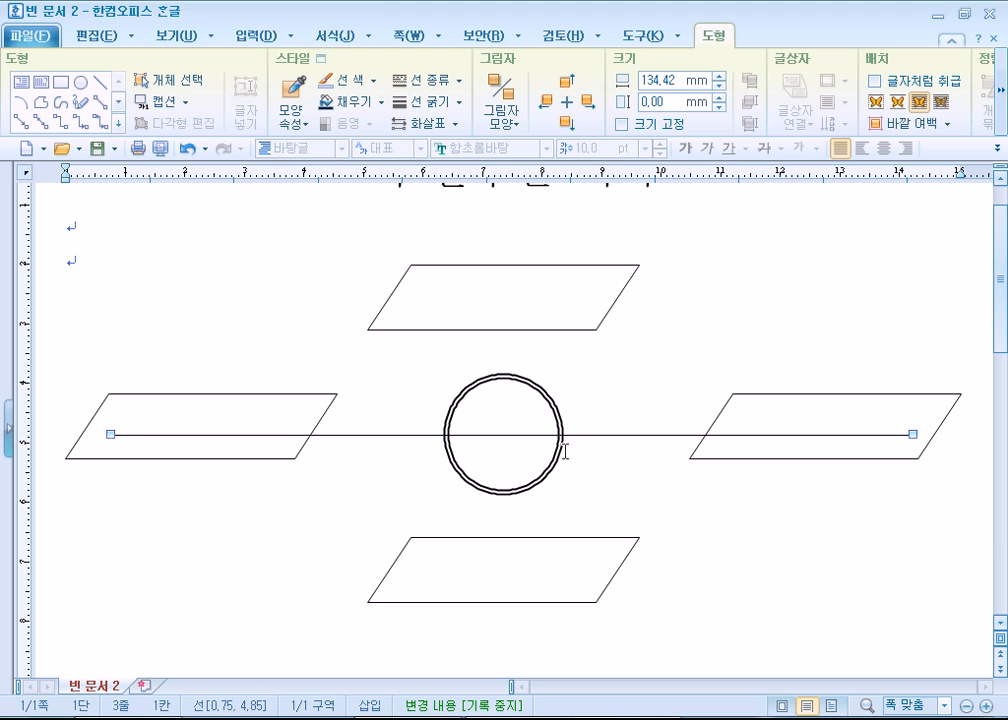
left_click(560, 455)
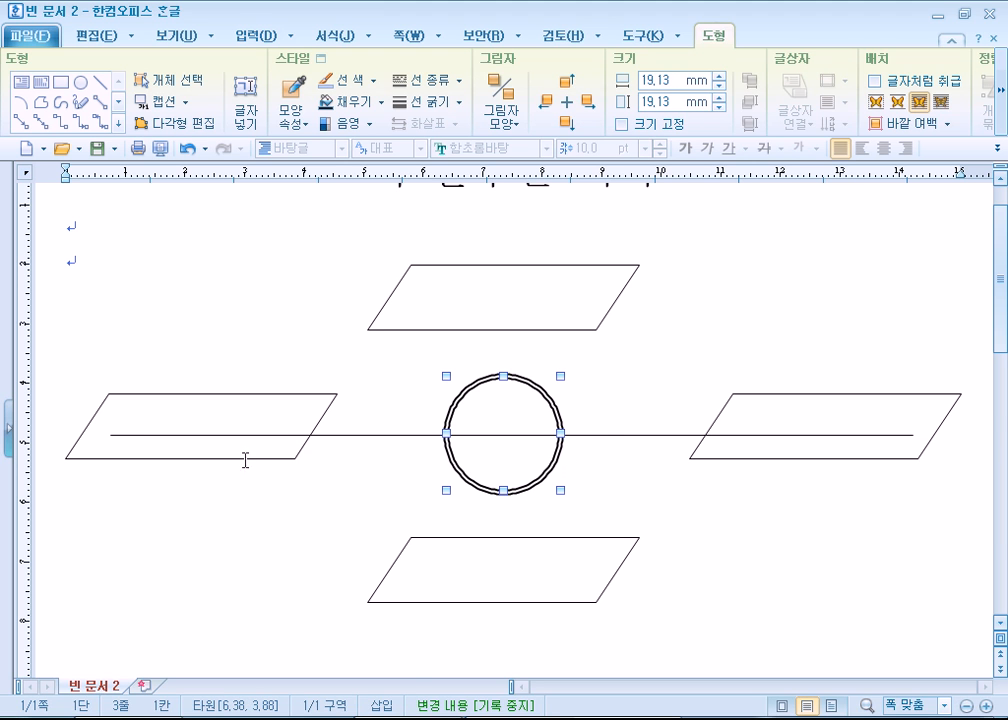
left_click_drag(247, 461, 252, 468)
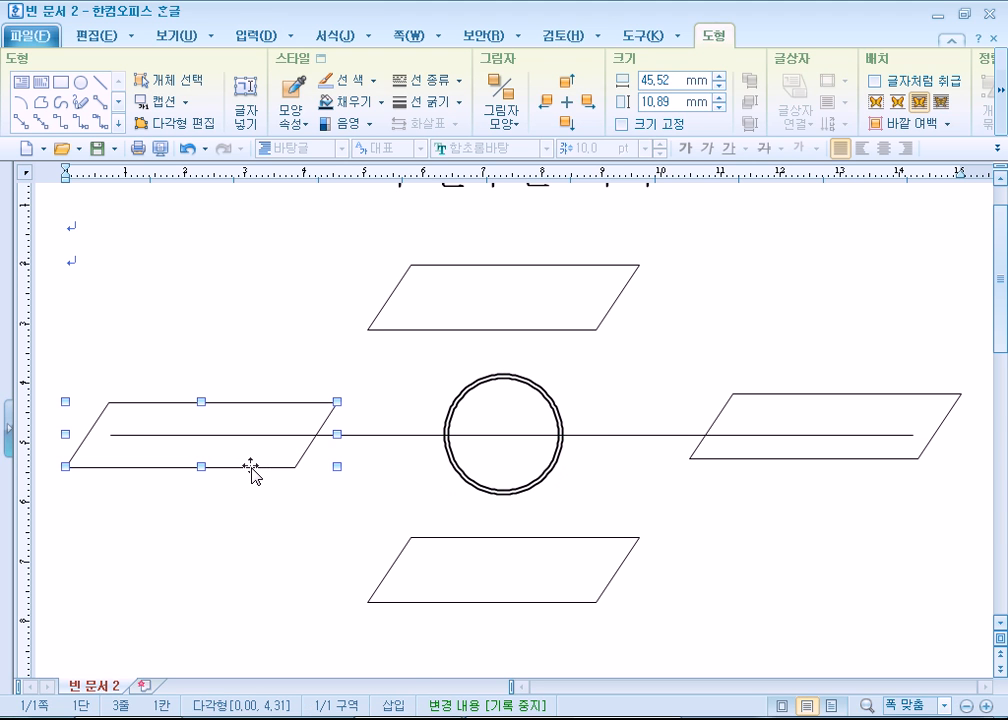
left_click(793, 461)
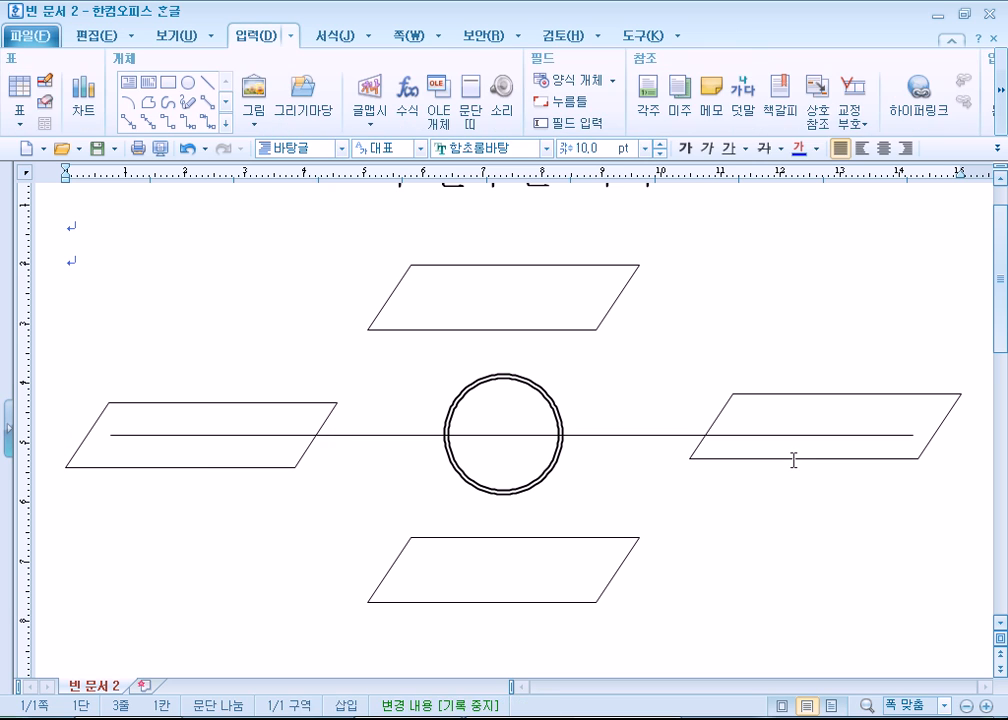
left_click_drag(795, 462, 799, 469)
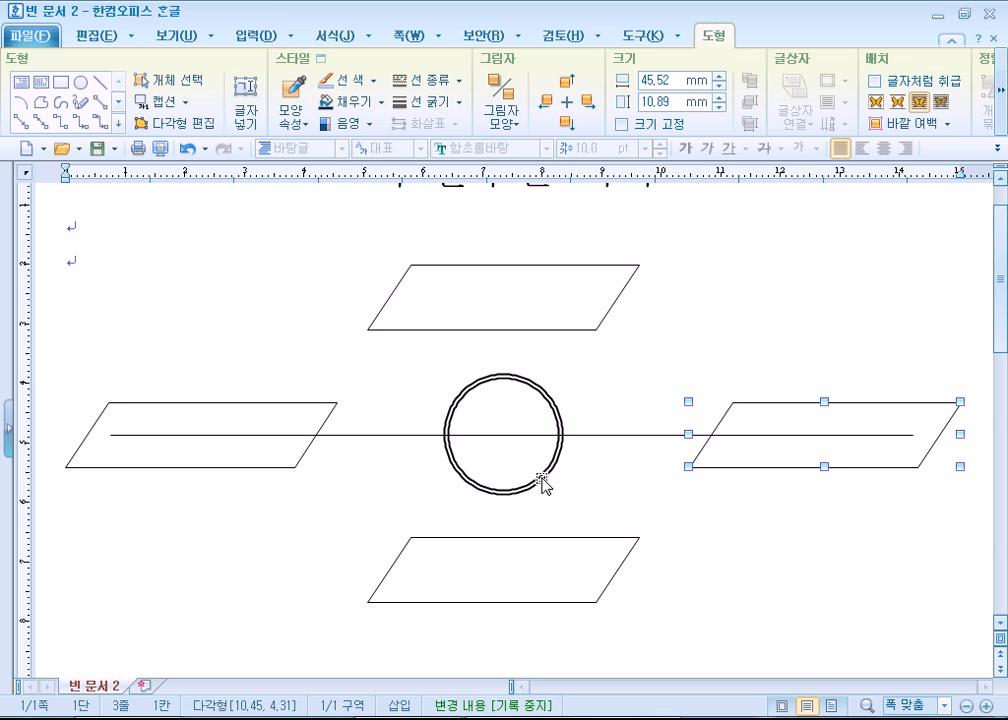
- Move the right parallelogram slightly toward the circle and delete the horizontal guide line
left_click(724, 524)
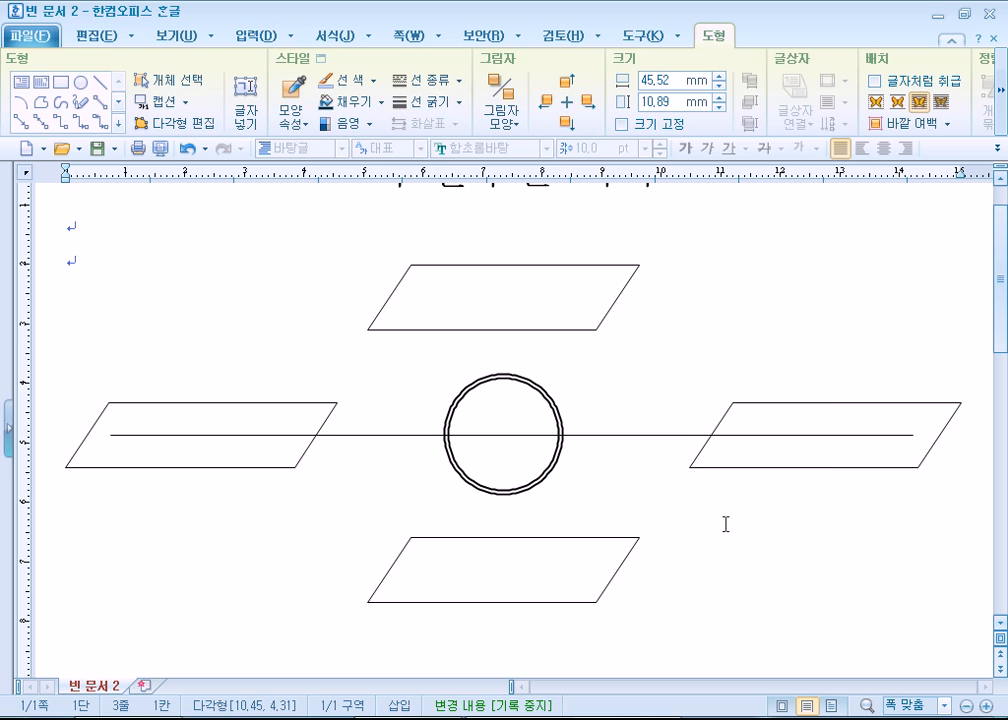
left_click(770, 470)
left_click_drag(770, 470, 763, 470)
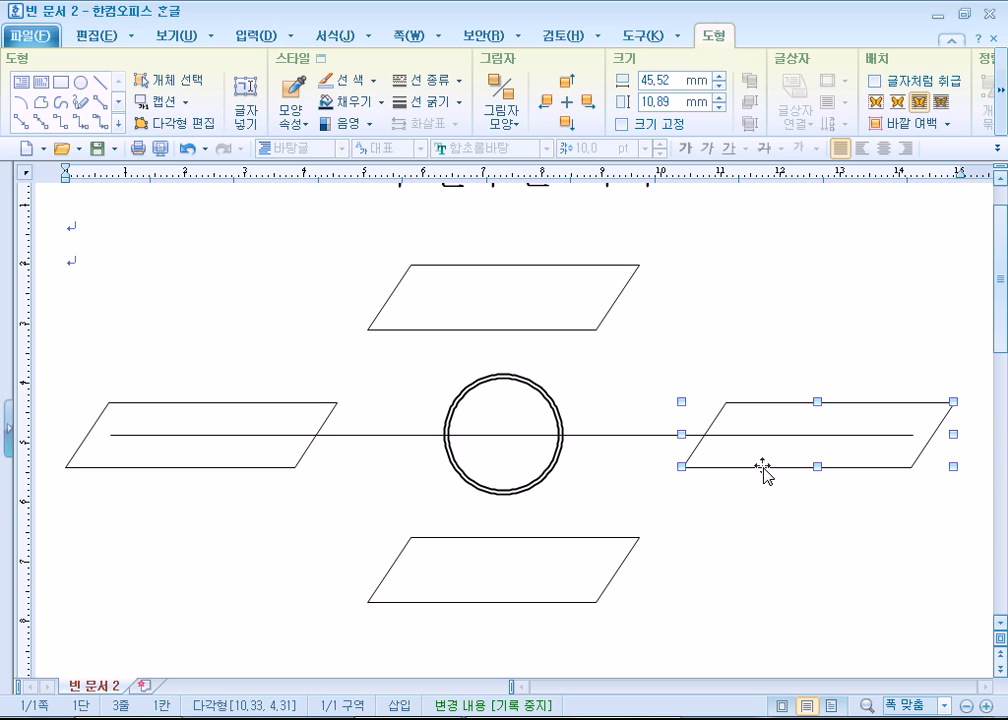
left_click(586, 435)
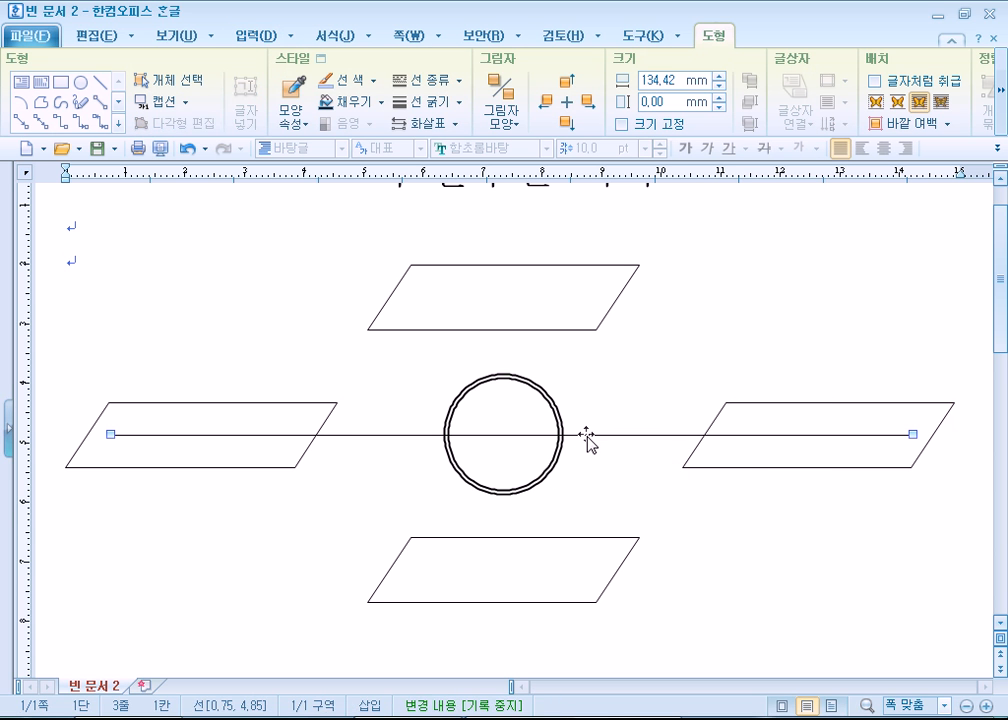
left_click(549, 378)
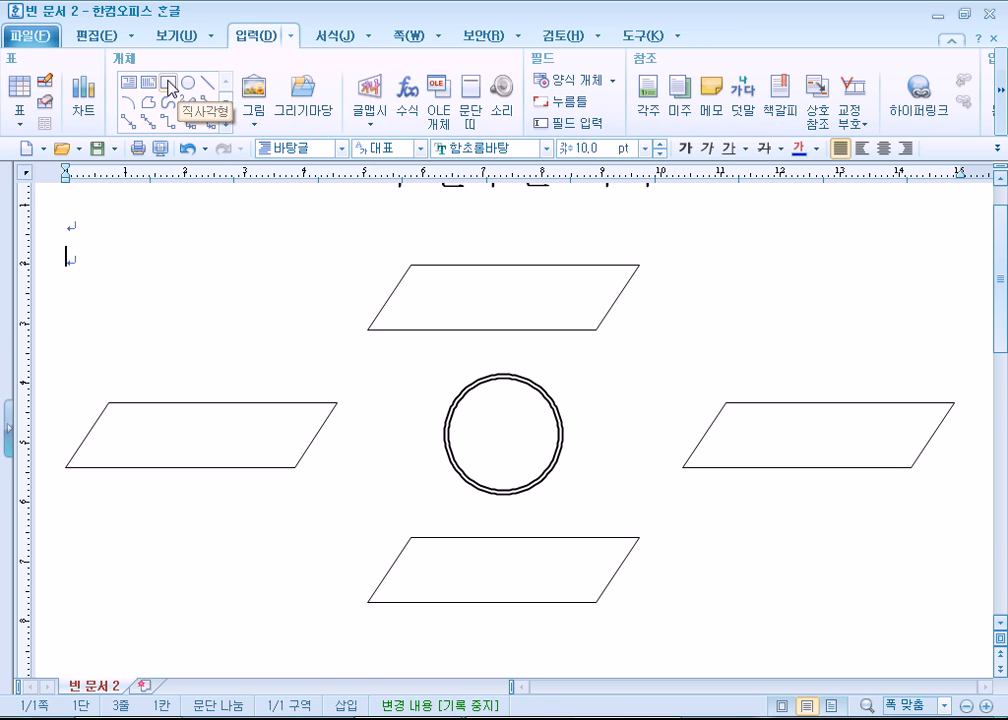
left_click(502, 432)
left_click(168, 80)
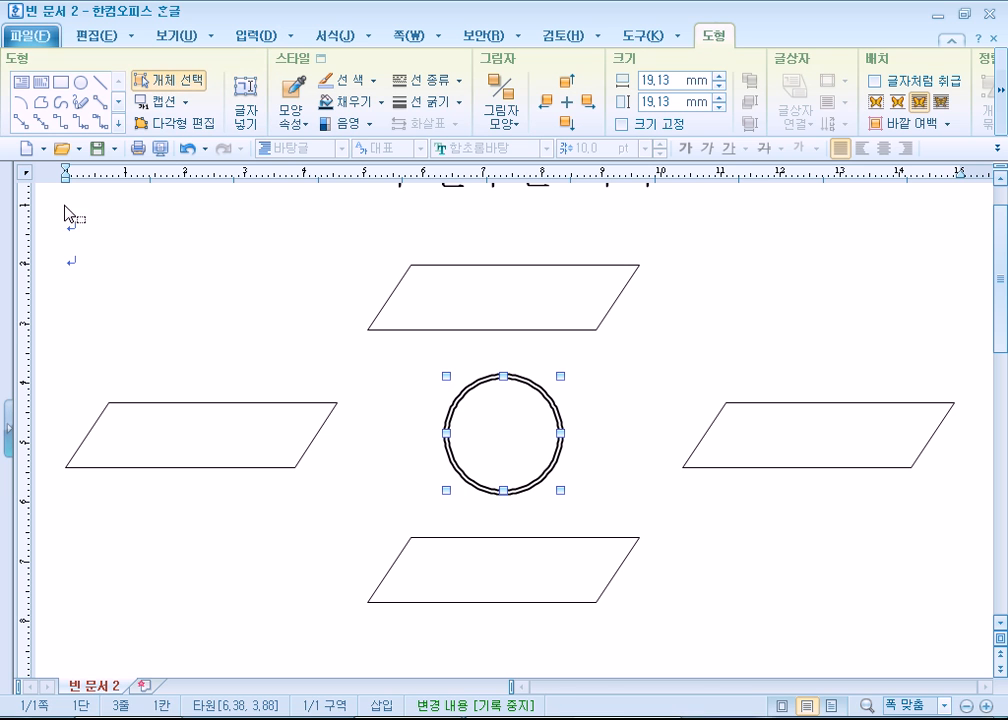
left_click_drag(945, 682, 968, 662)
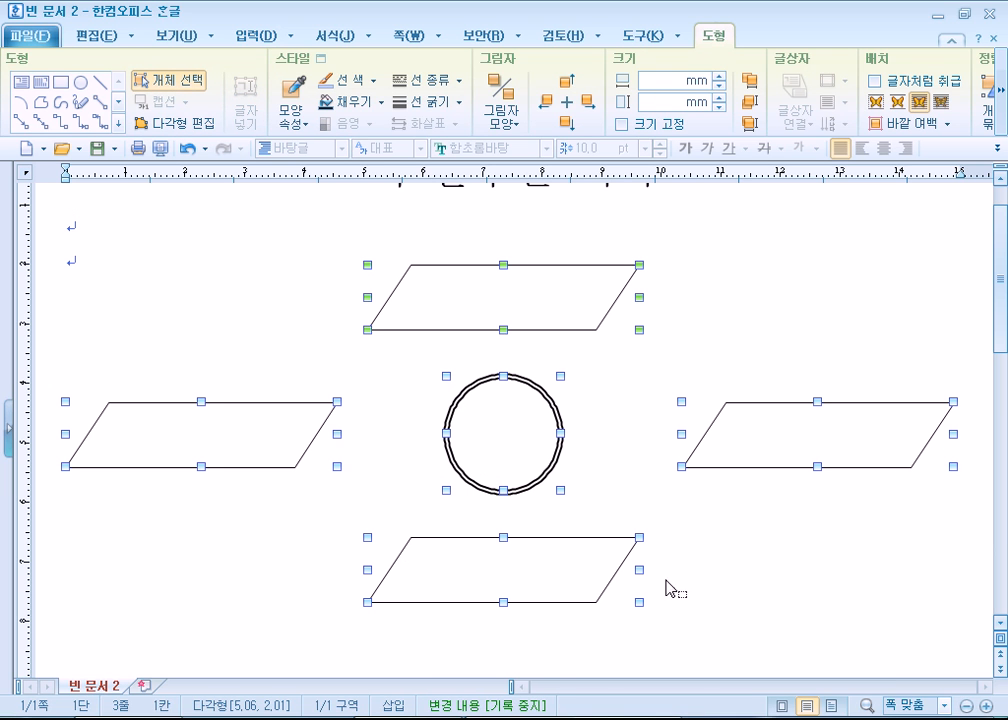
left_click(530, 492, "shift")
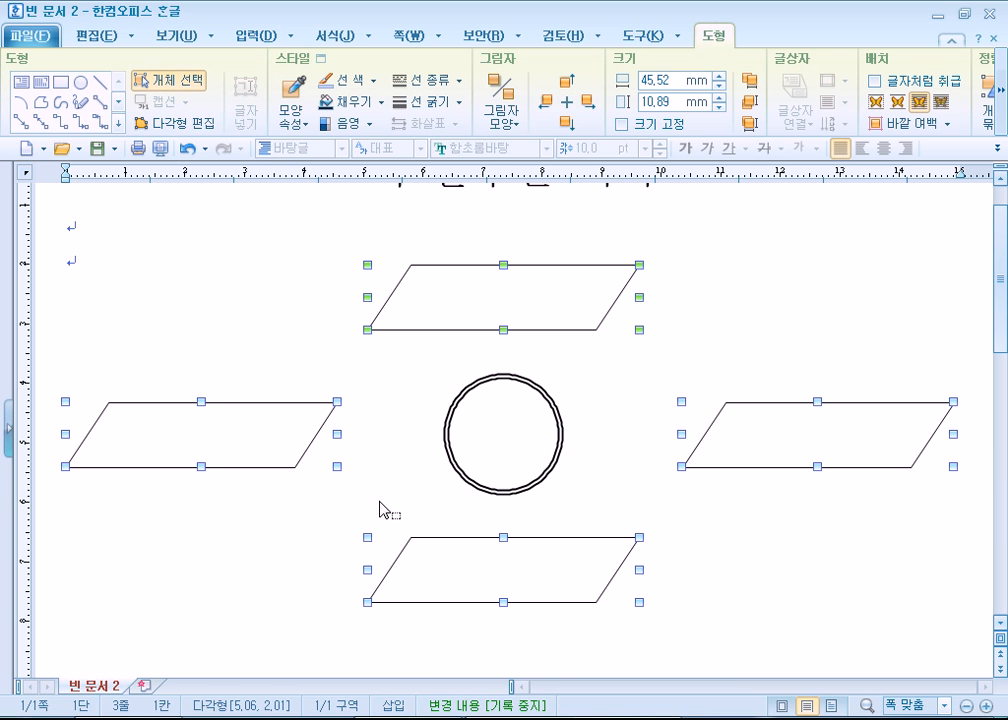
right_click(505, 295)
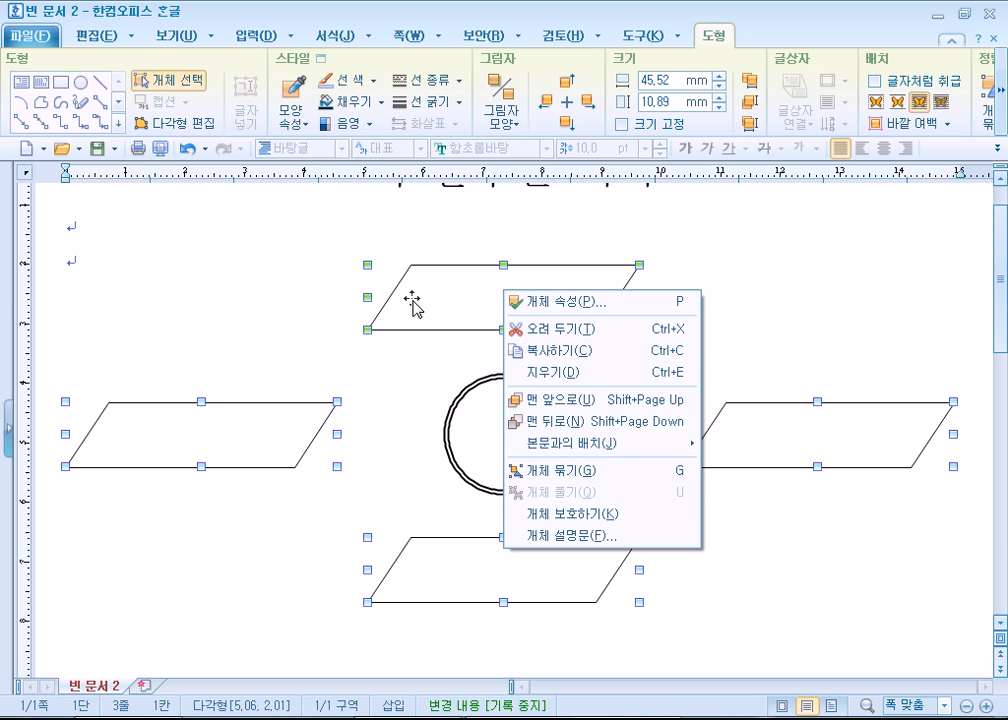
left_click(195, 124)
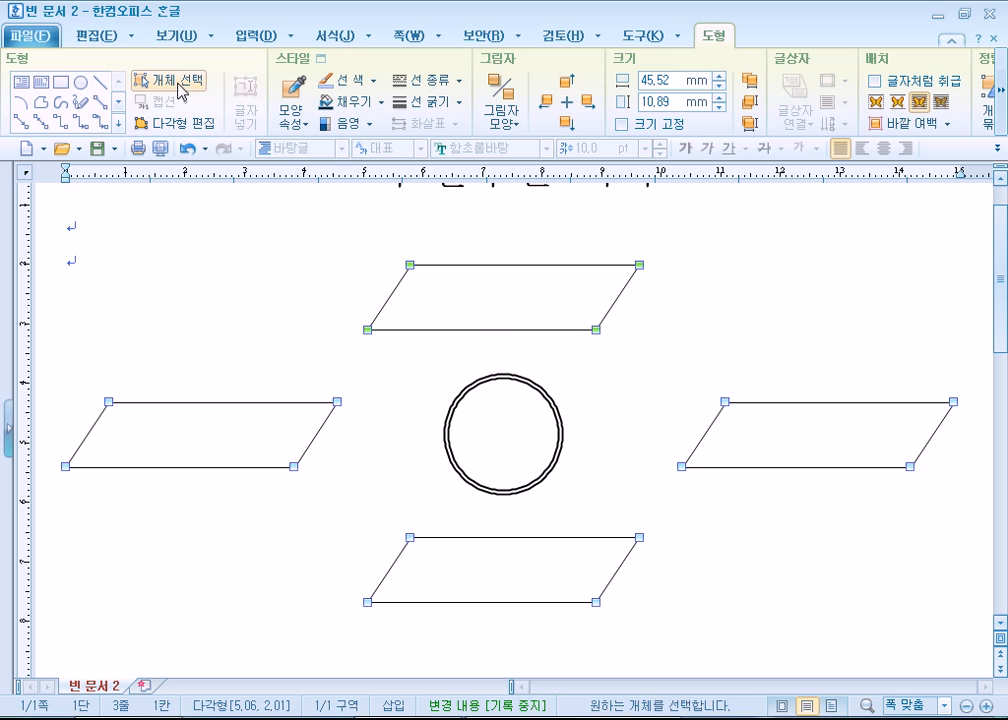
left_click(234, 360)
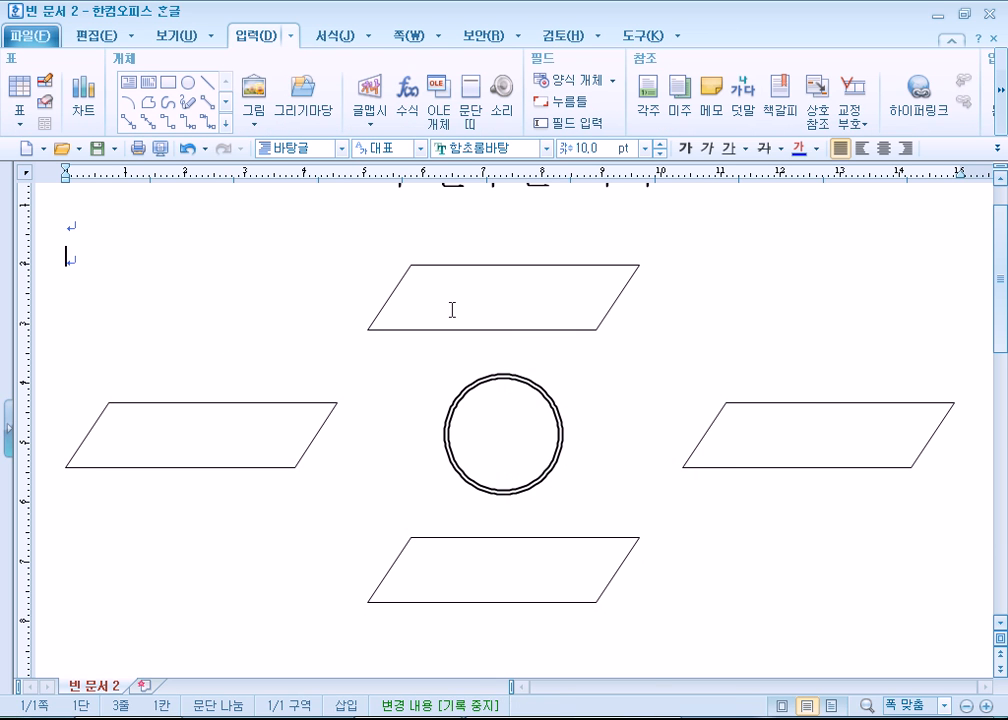
- Enable text entry inside the upper and right parallelograms with 도형 안에 글자 넣기
right_click(453, 308)
left_click(436, 330)
right_click(436, 330)
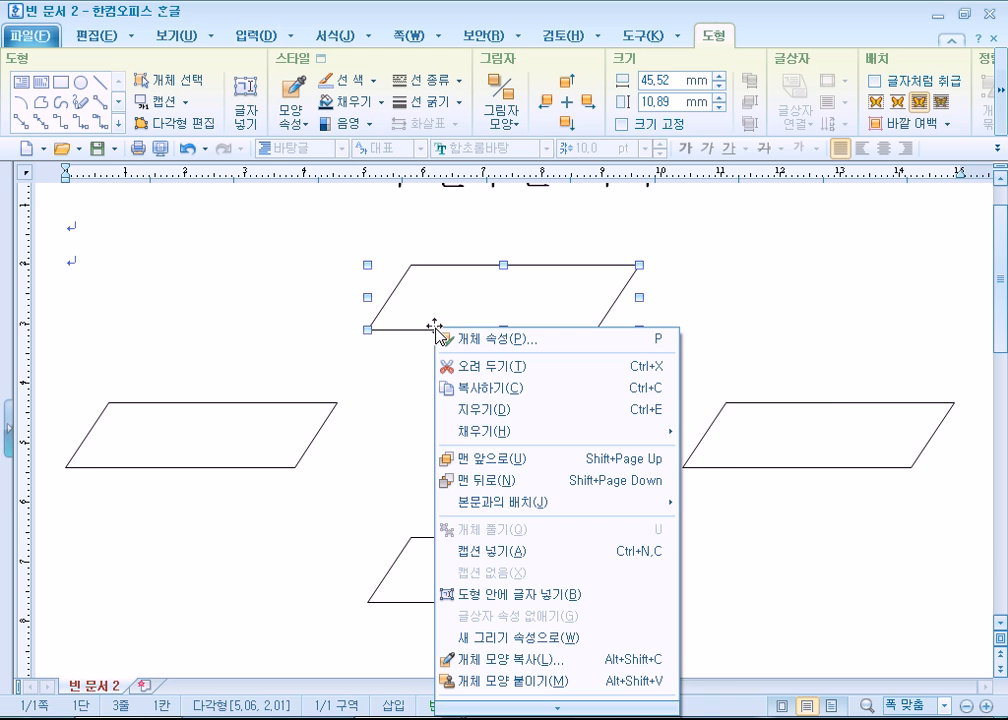
left_click(500, 592)
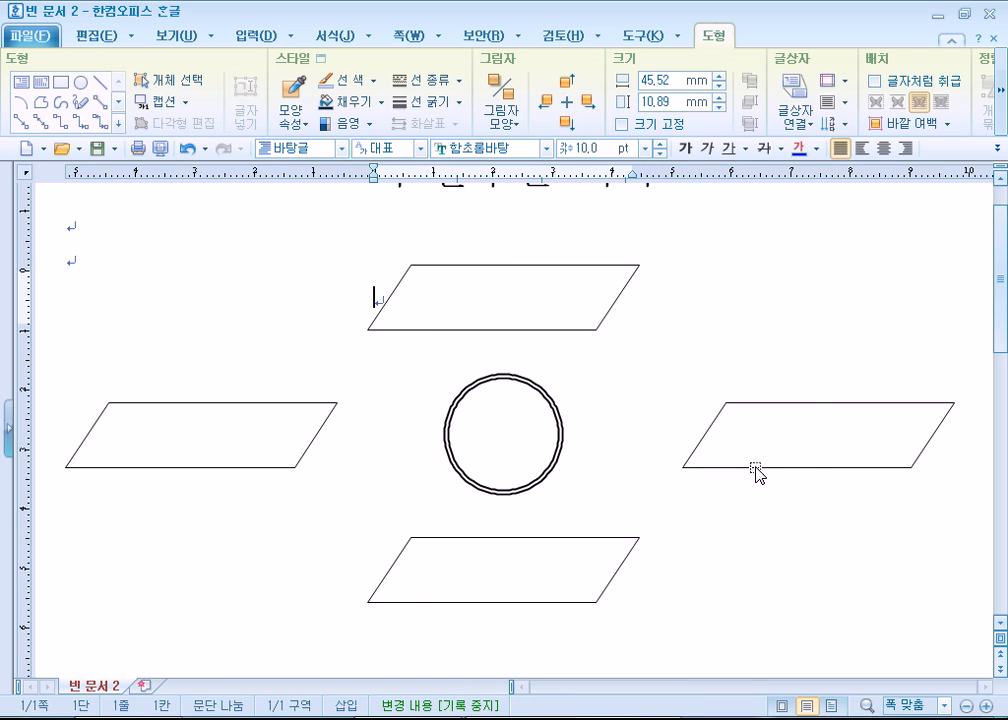
left_click(757, 467)
right_click(757, 467)
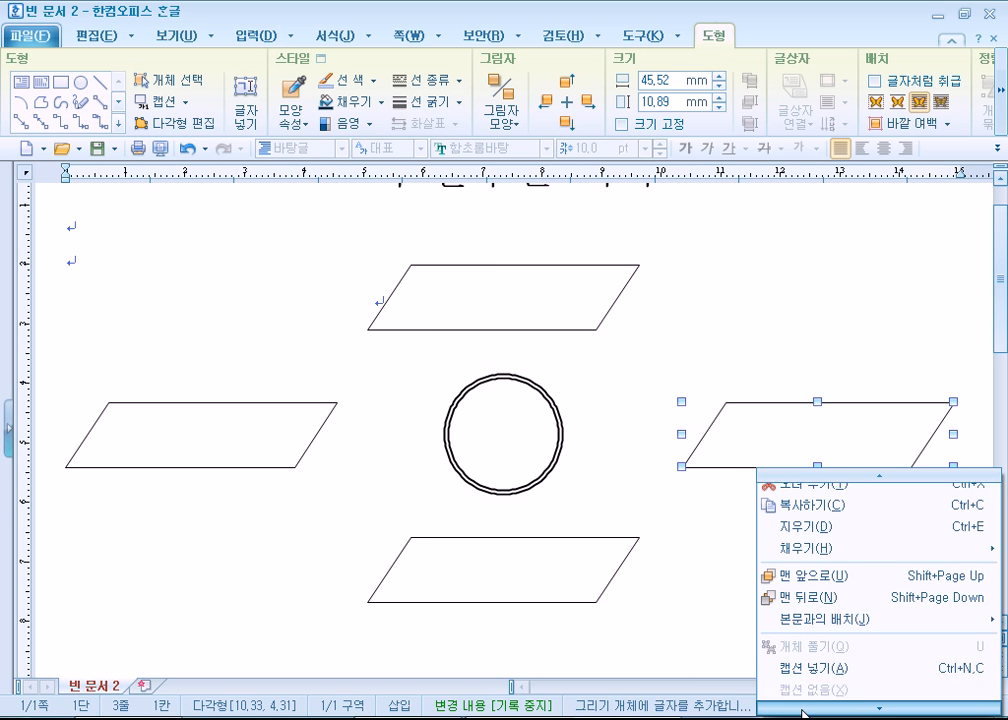
left_click(808, 688)
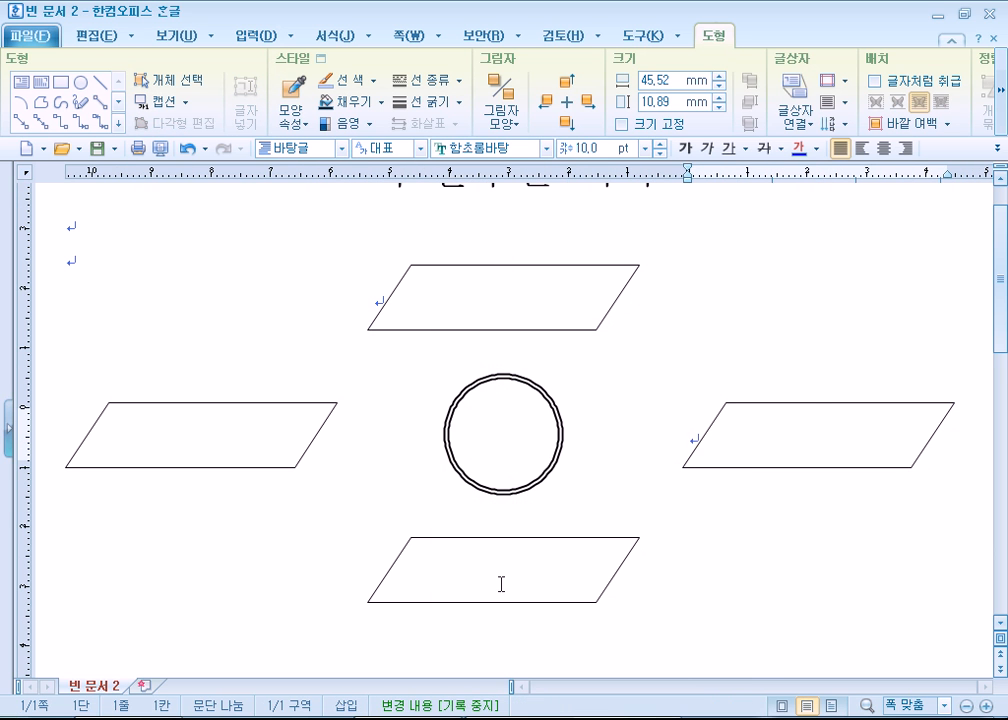
- Enable text entry inside the lower and left parallelograms with 도형 안에 글자 넣기
left_click(442, 541)
right_click(442, 547)
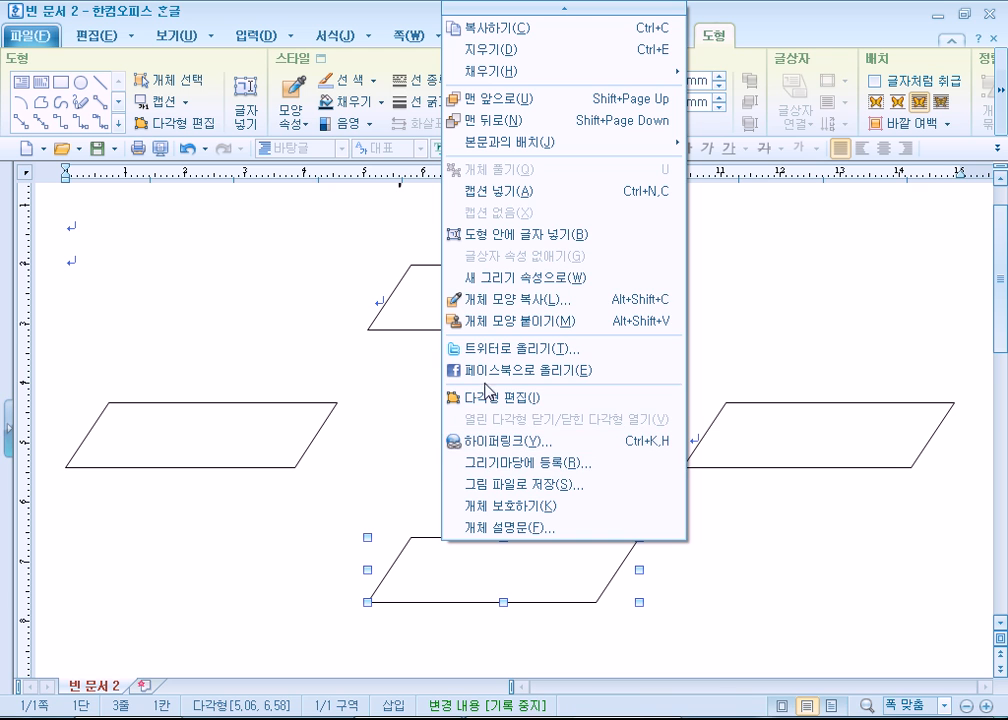
left_click(525, 277)
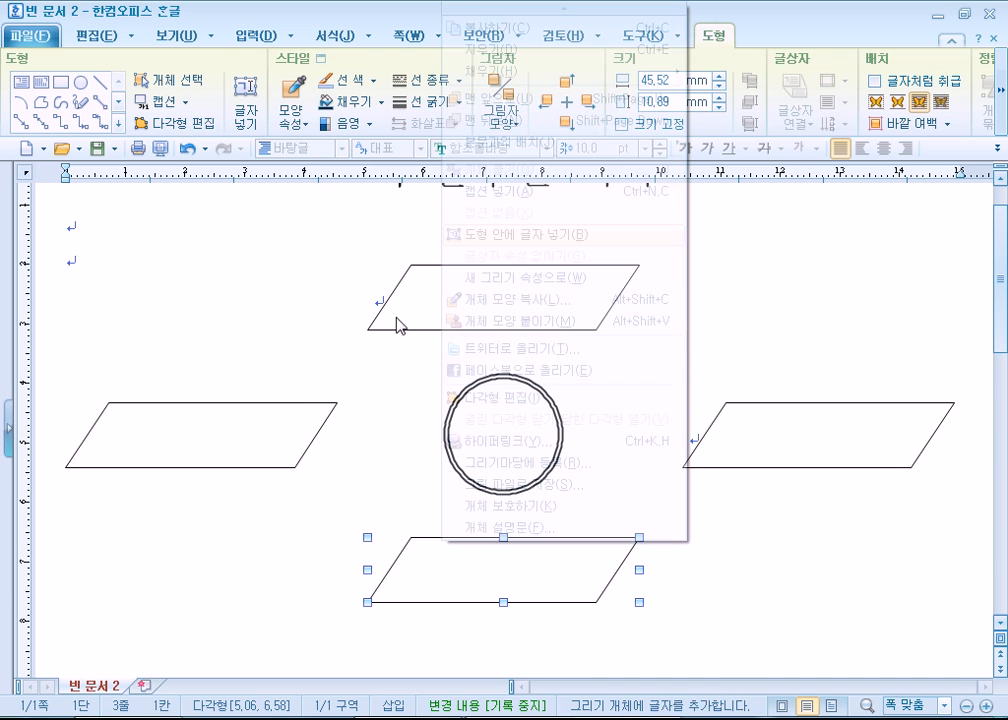
left_click(299, 404)
right_click(300, 406)
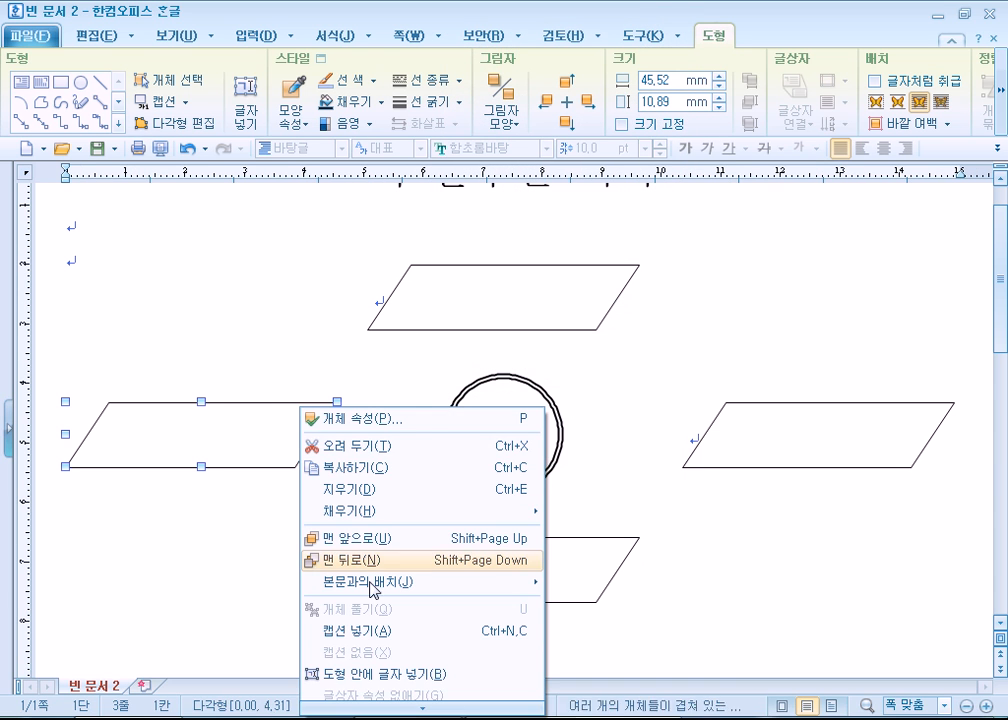
left_click(396, 675)
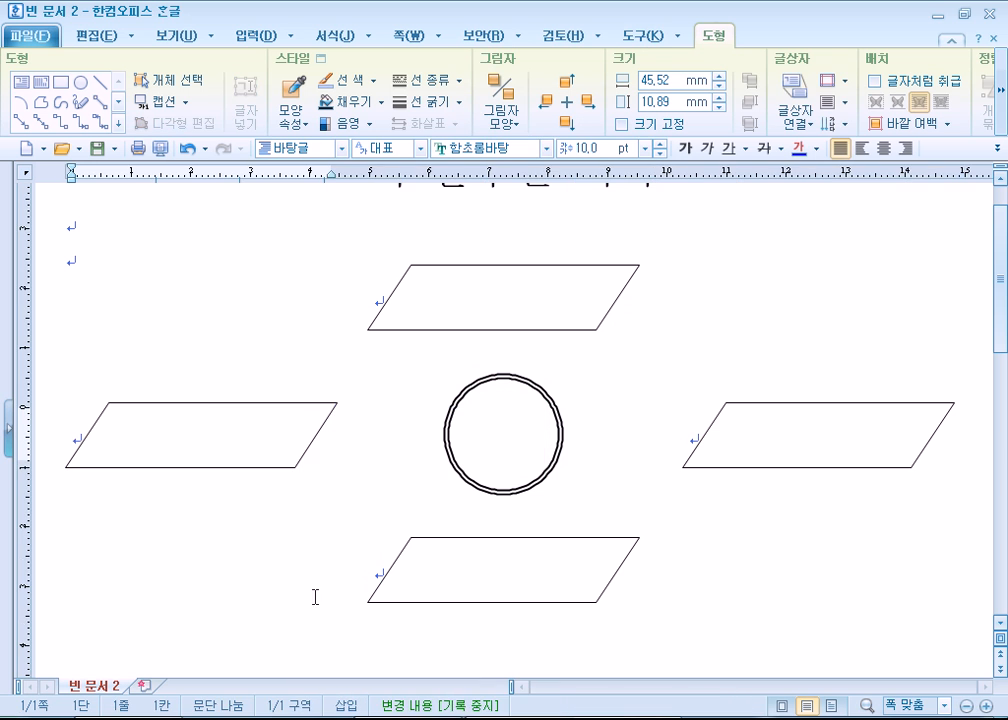
- Select all four parallelograms together and center-align the text inside them
left_click(437, 281)
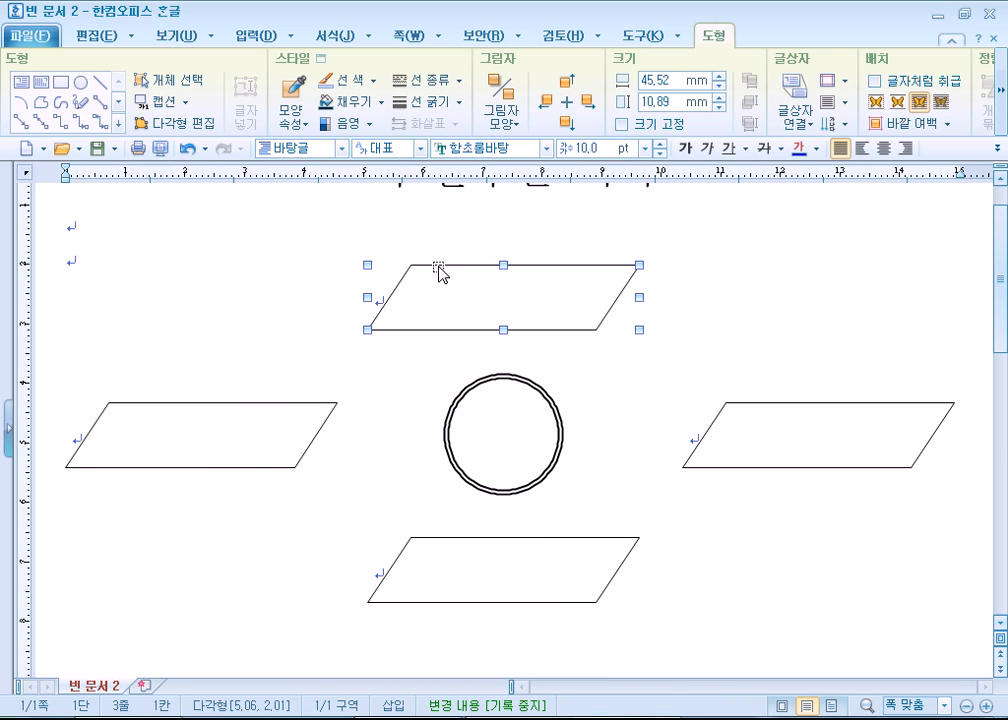
left_click(257, 403)
left_click(256, 403)
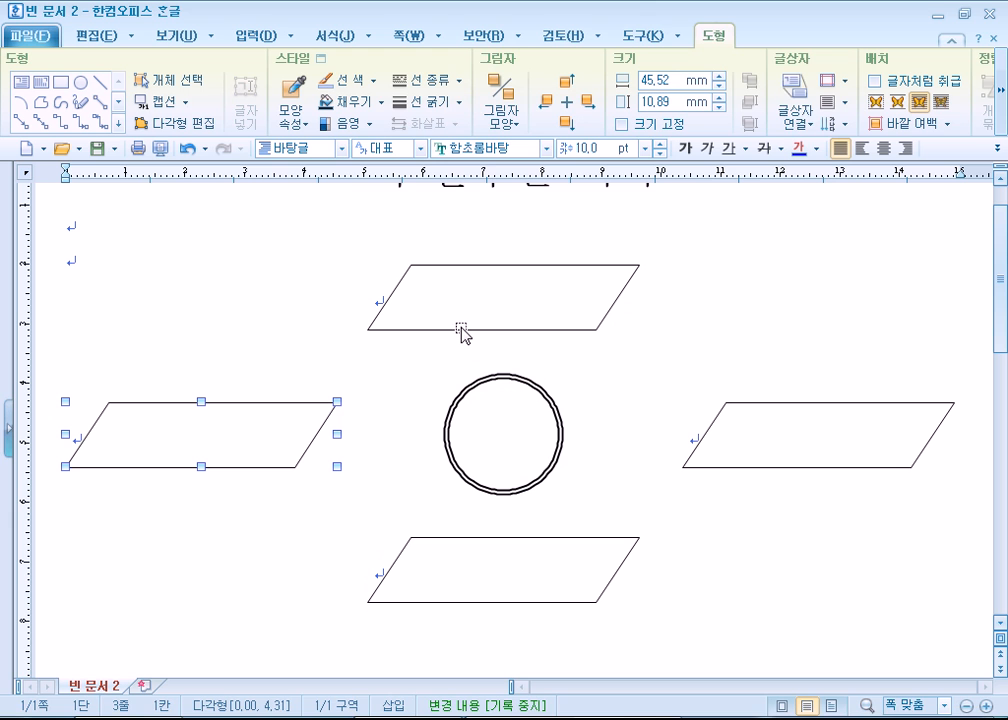
left_click(463, 328, "shift")
left_click(725, 466, "shift")
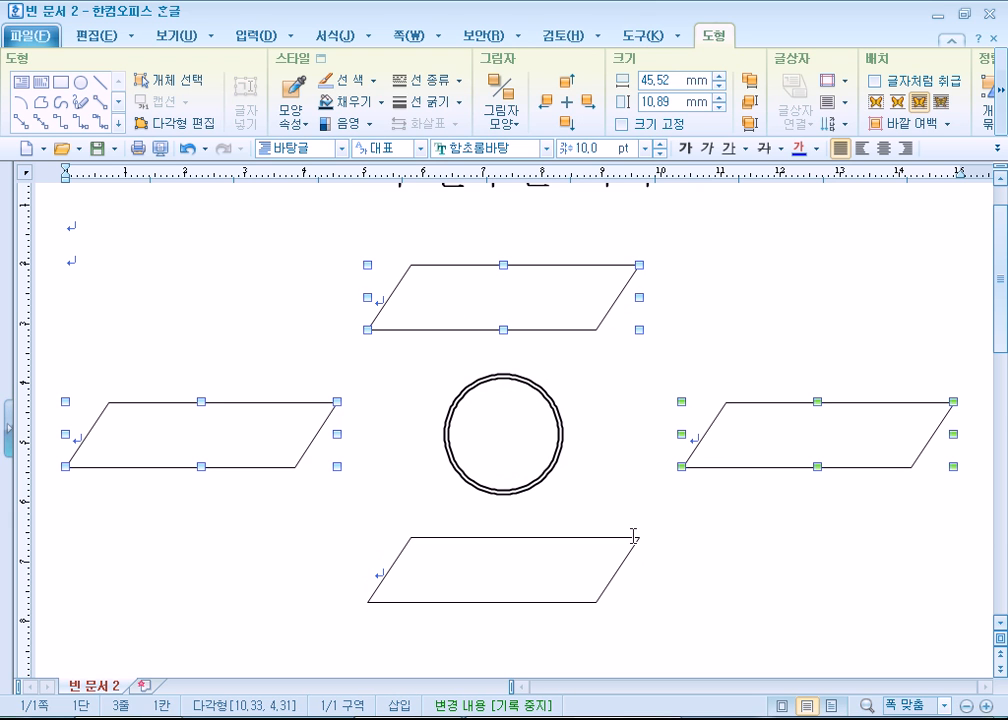
left_click(621, 538, "shift")
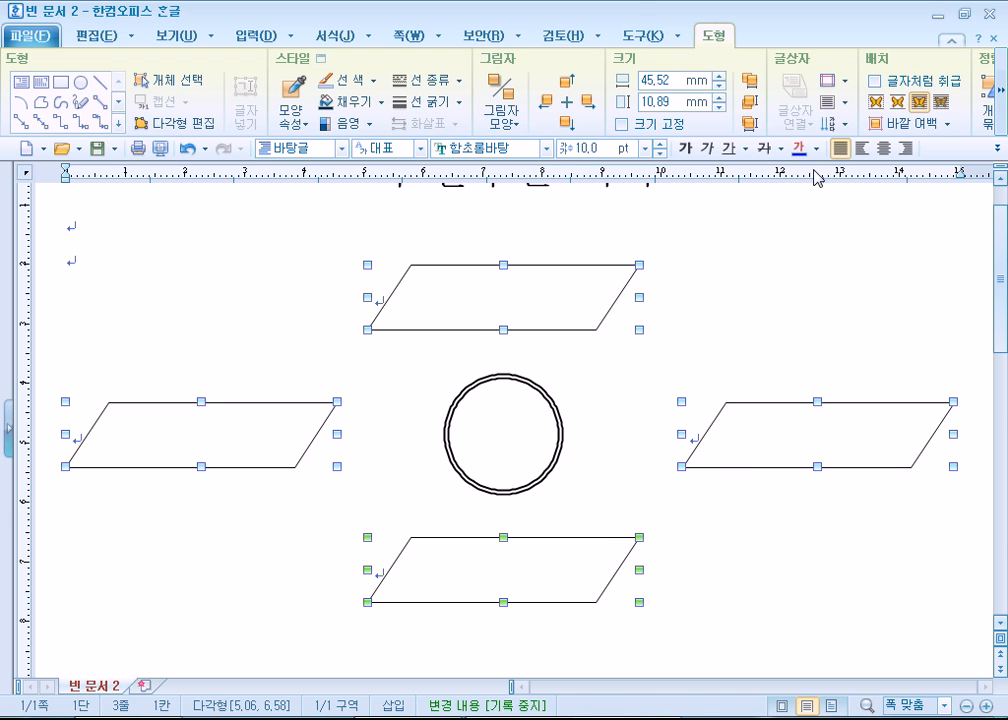
left_click(884, 148)
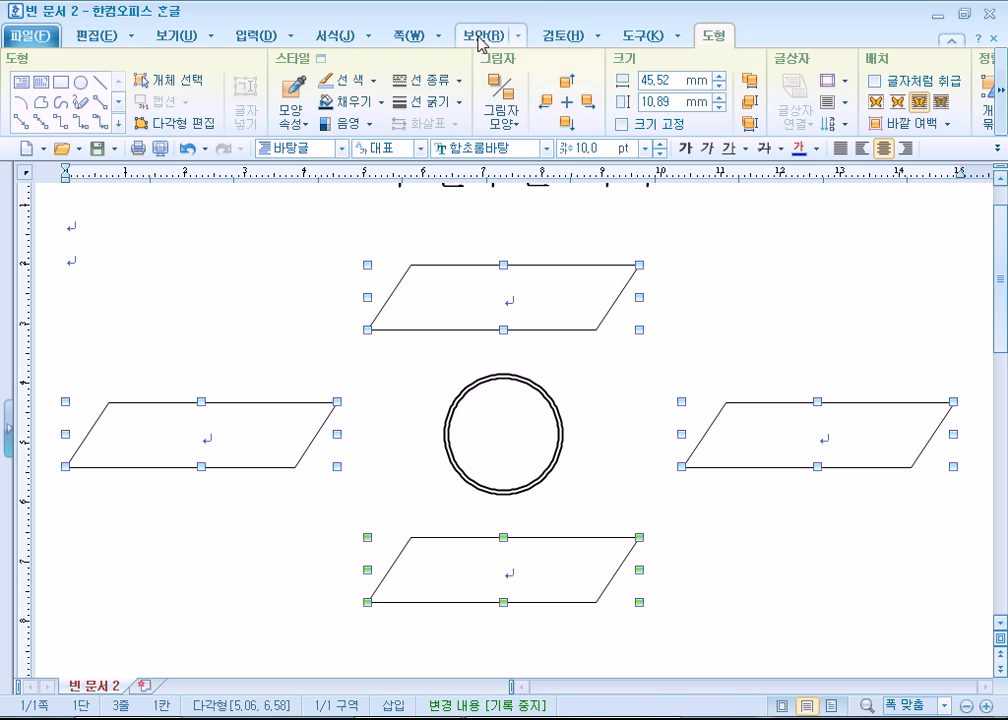
- Give the four selected parallelograms an 오른쪽 아래 shadow and a very pale lavender-blue fill
left_click(517, 123)
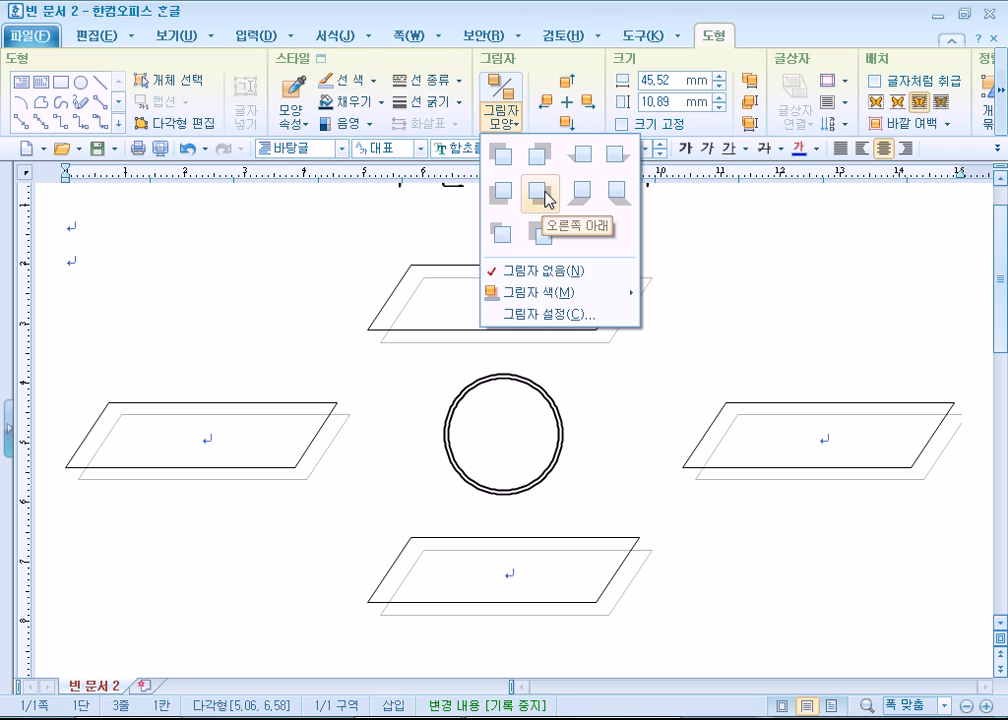
left_click(545, 196)
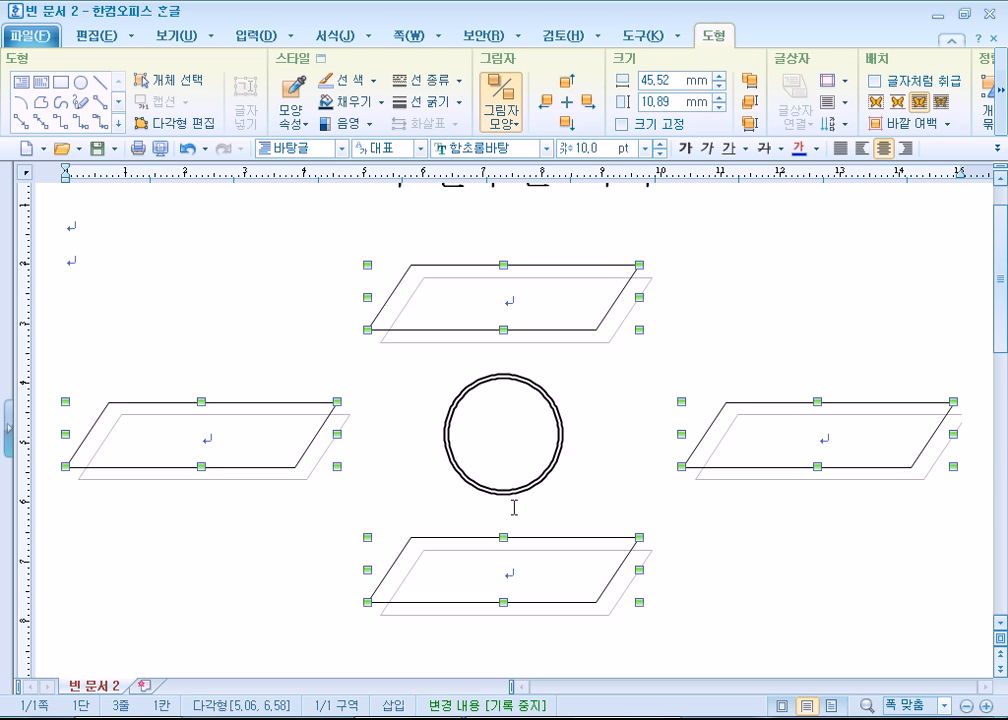
left_click(382, 103)
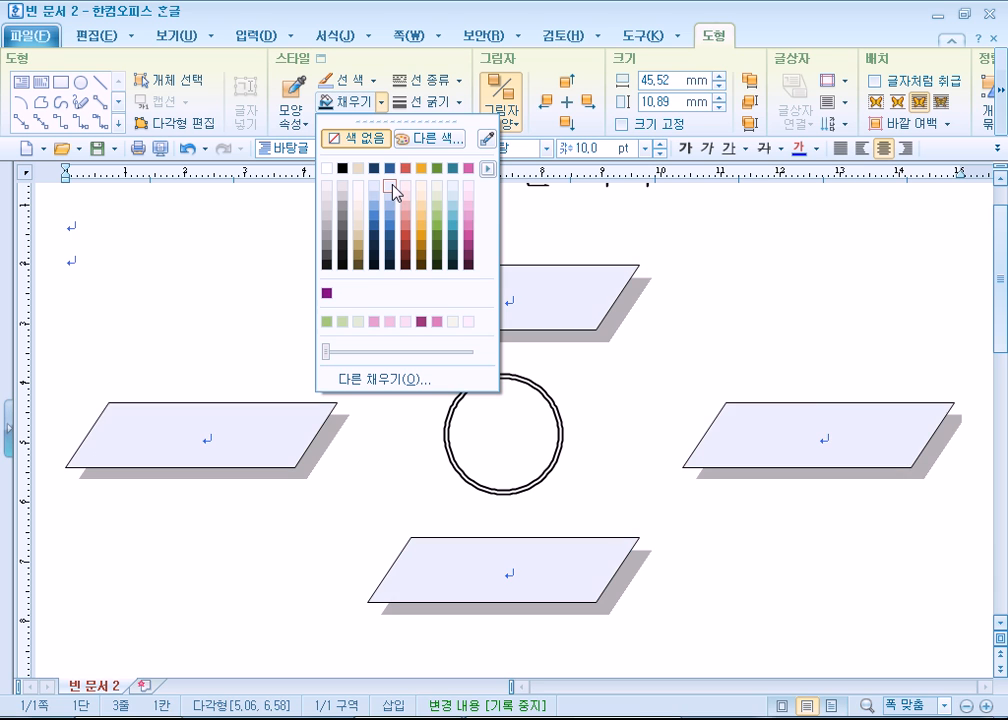
left_click(393, 185)
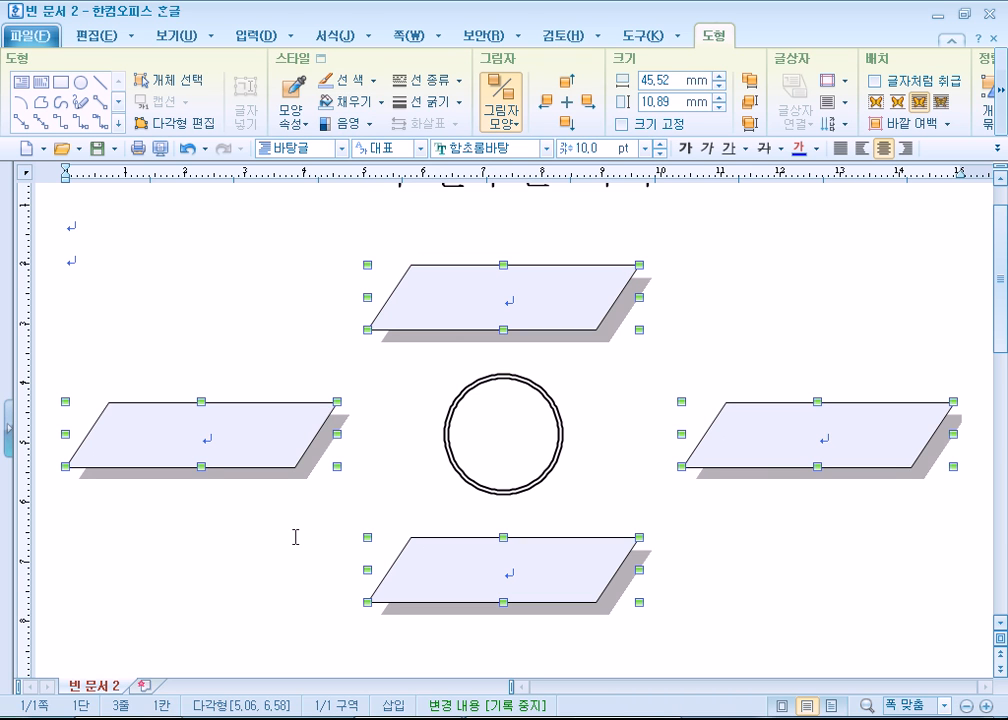
- Set the text of the four selected parallelograms to 12 pt in the 함초롬돋움 font
left_click(661, 144)
left_click(661, 144)
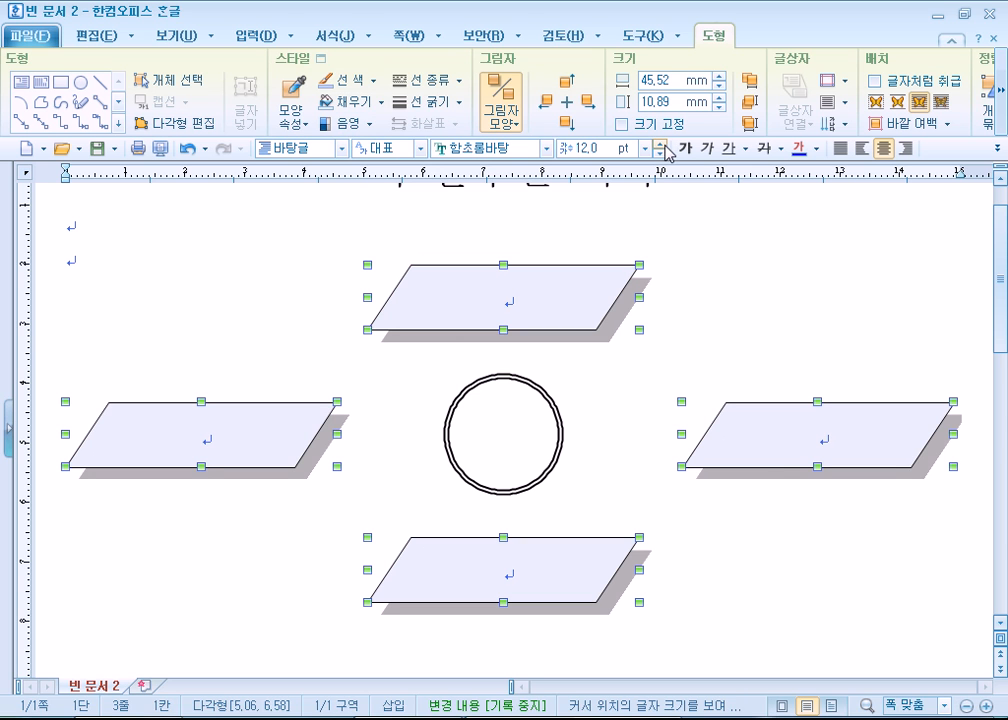
left_click(545, 148)
left_click(540, 462)
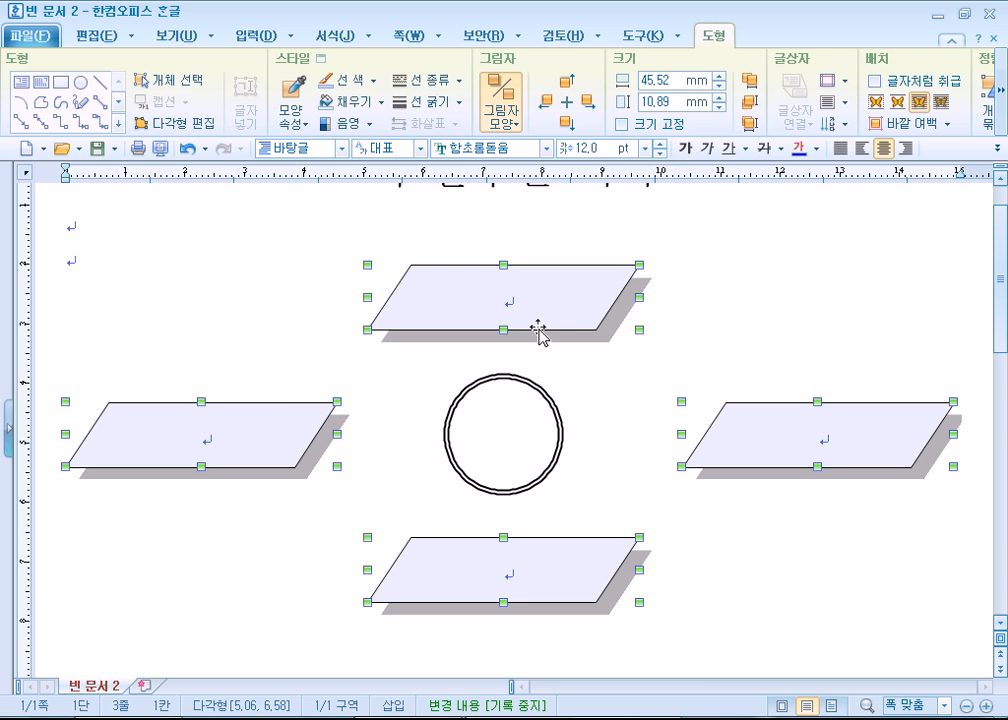
- Enter 교육 서비스 in the upper parallelogram with (Learn Service) on a second line below it
left_click(540, 300)
left_click(520, 302)
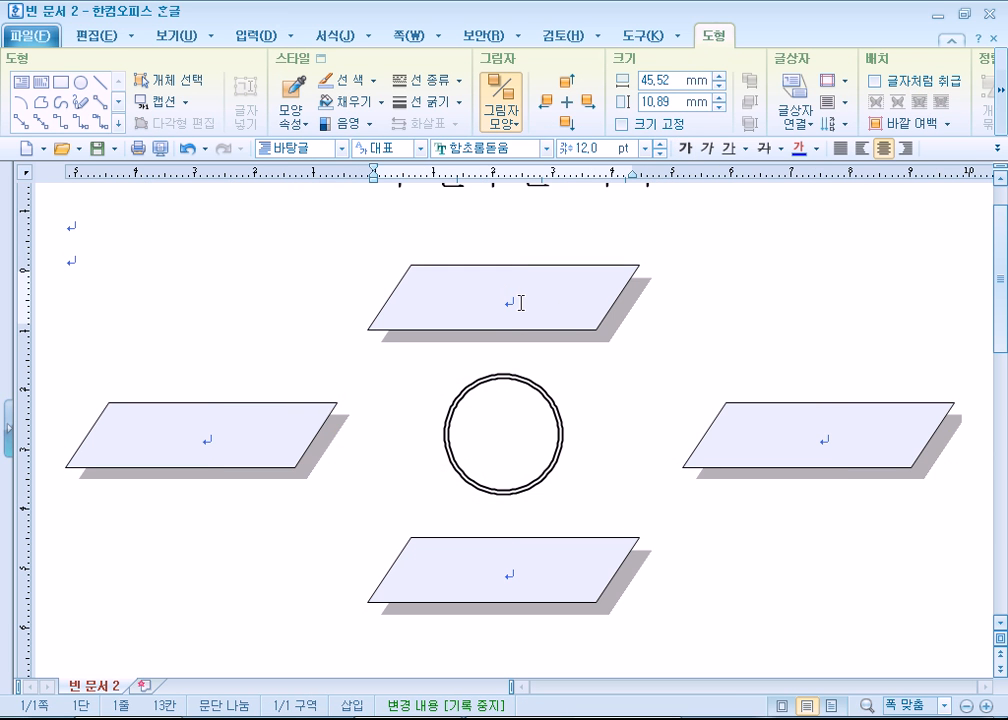
type("교육 서비스")
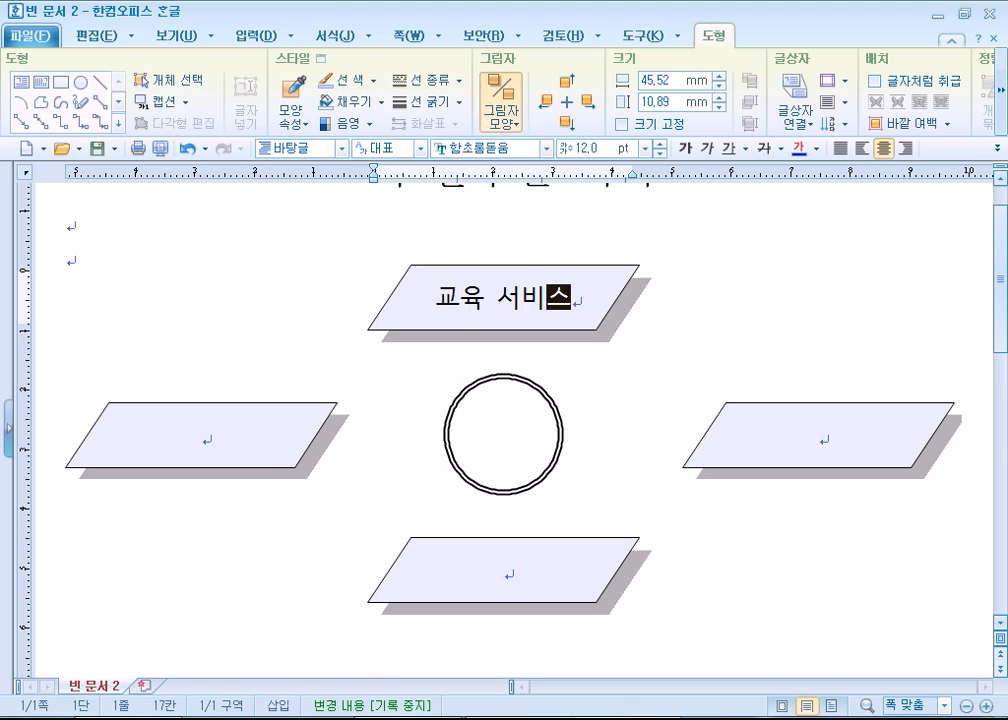
key("Return")
type("(")
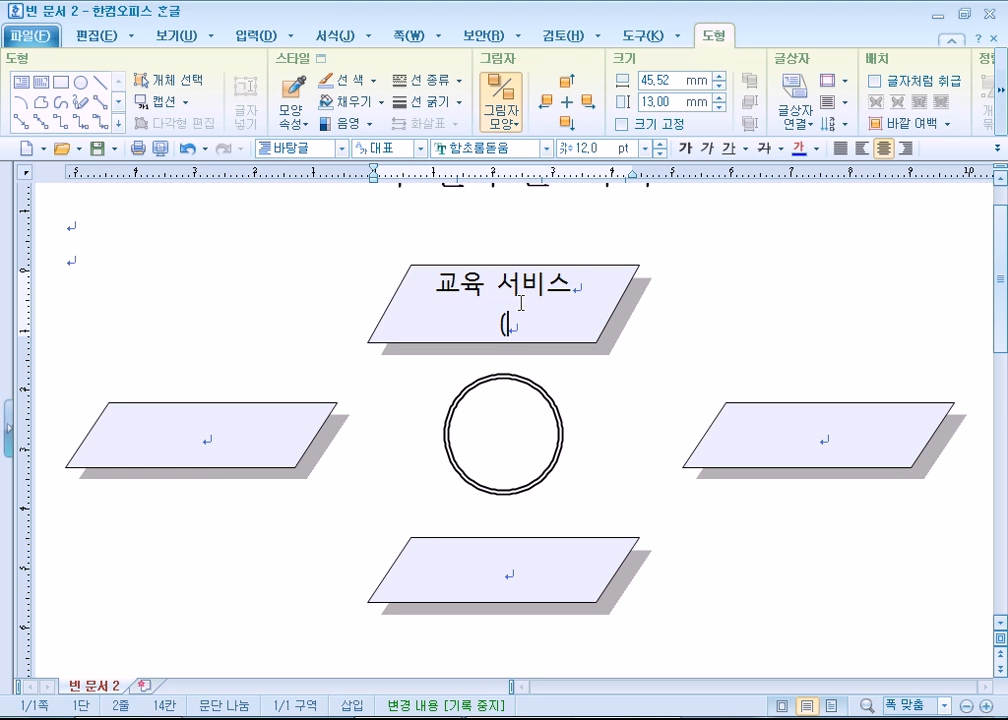
type("Lea")
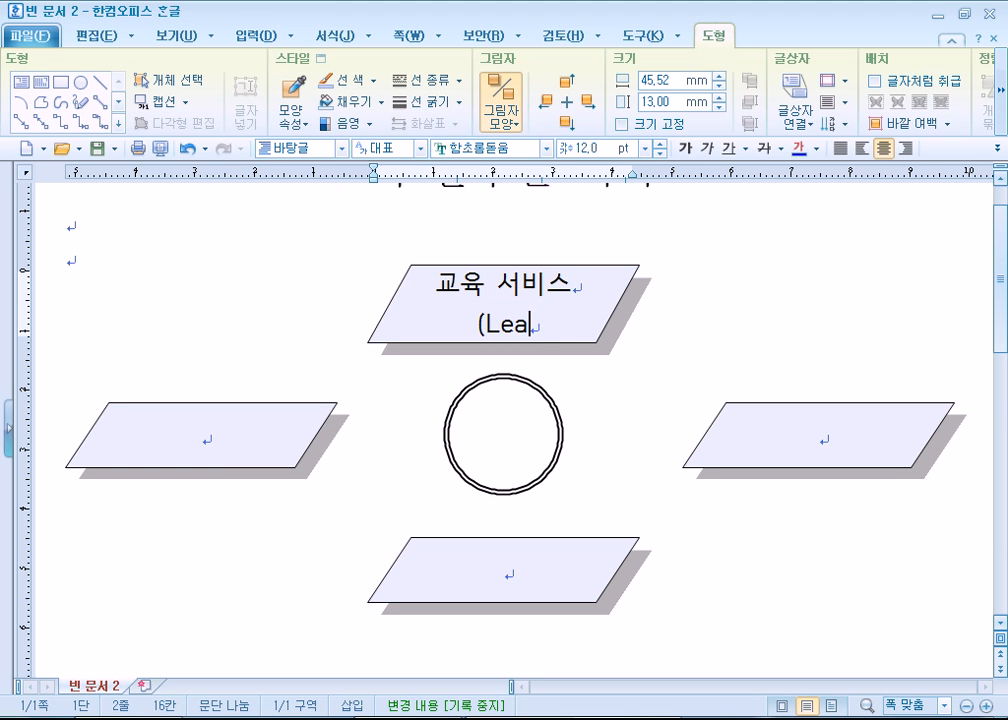
type("rn Sev")
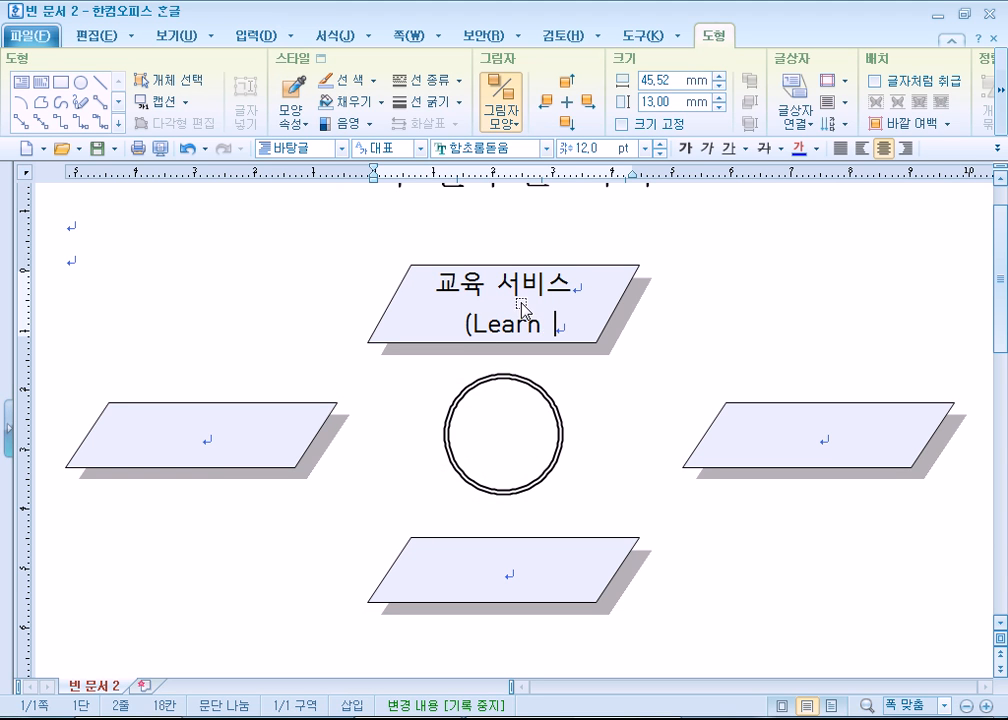
type("vice")
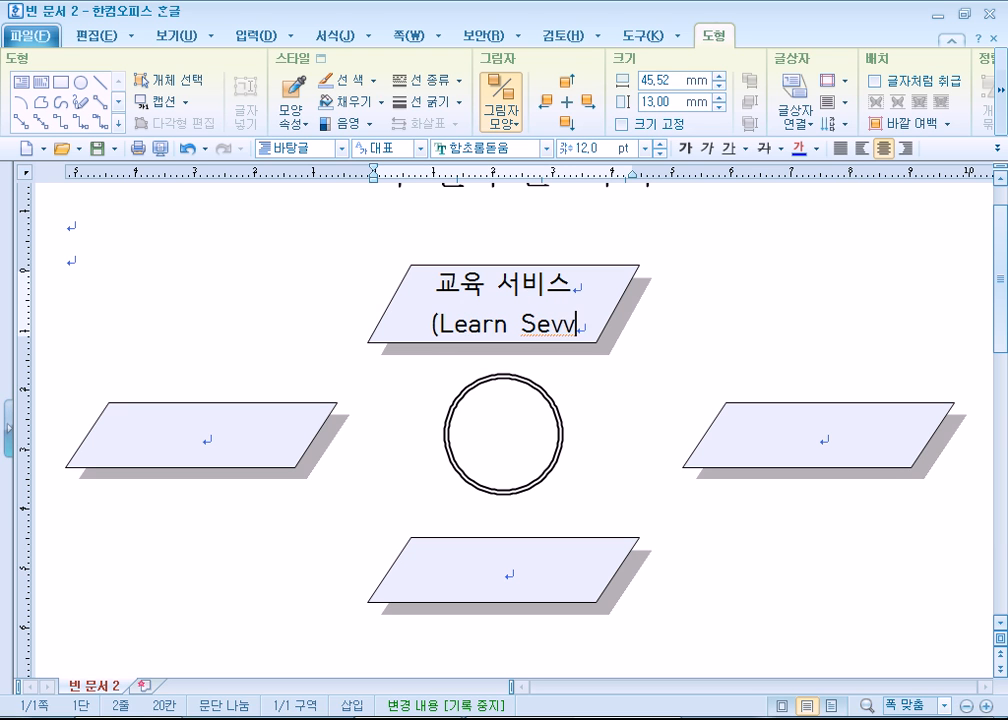
key("BackSpace")
key("BackSpace")
key("BackSpace")
key("BackSpace")
key("BackSpace")
type("rcv")
key("BackSpace")
key("BackSpace")
type("v")
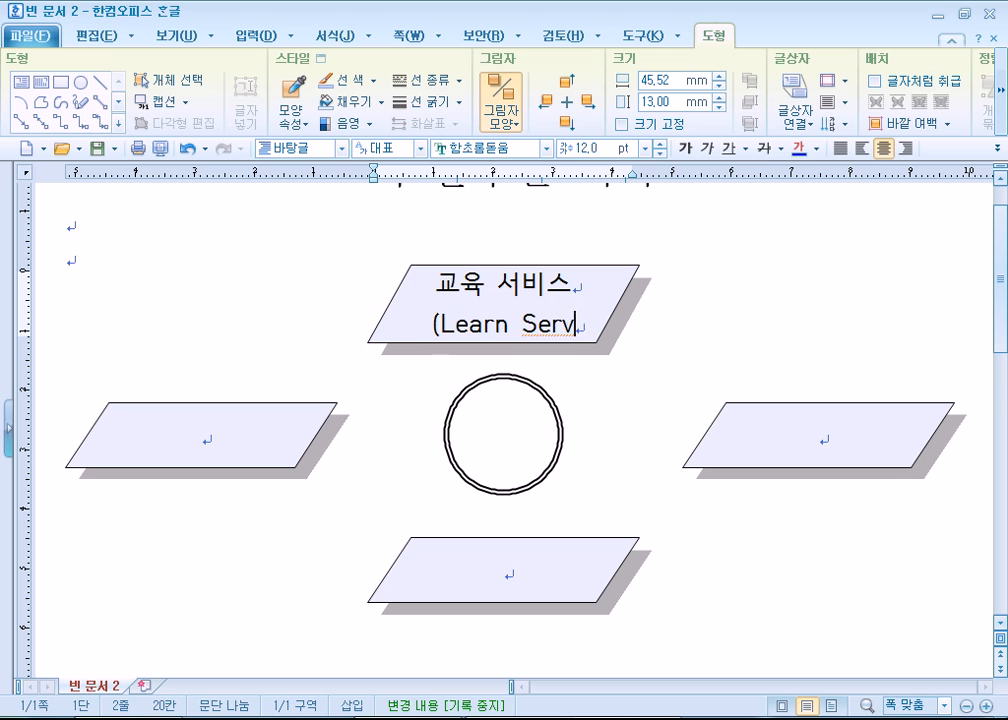
type("ice)")
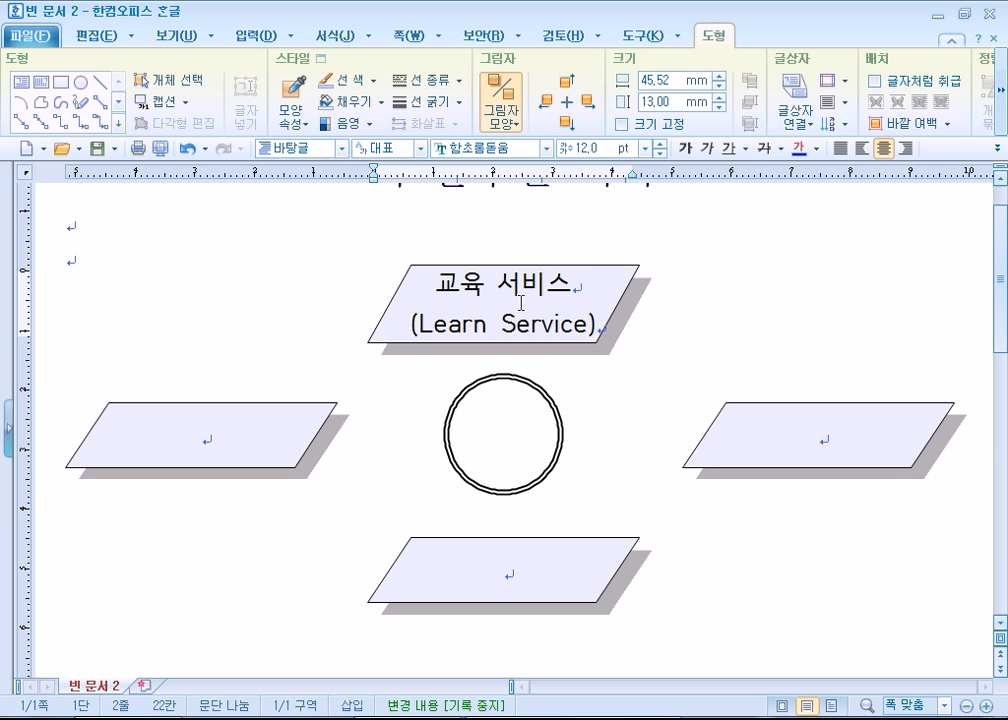
- Enter 지원 서비스 as the first line of text in the left parallelogram
left_click(237, 440)
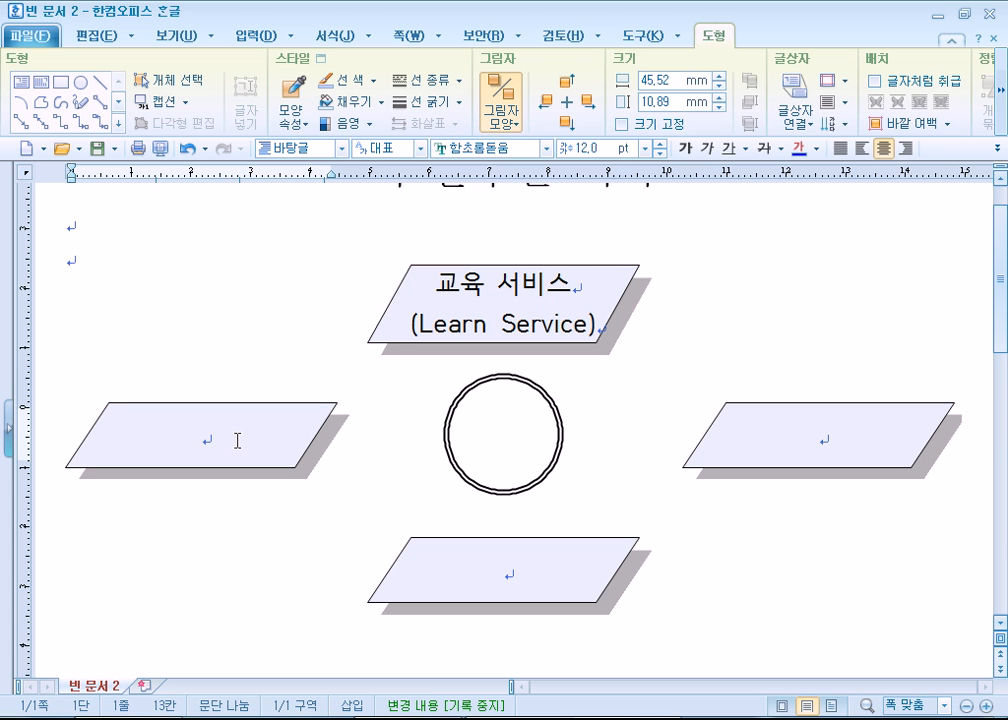
type("지원 서빗")
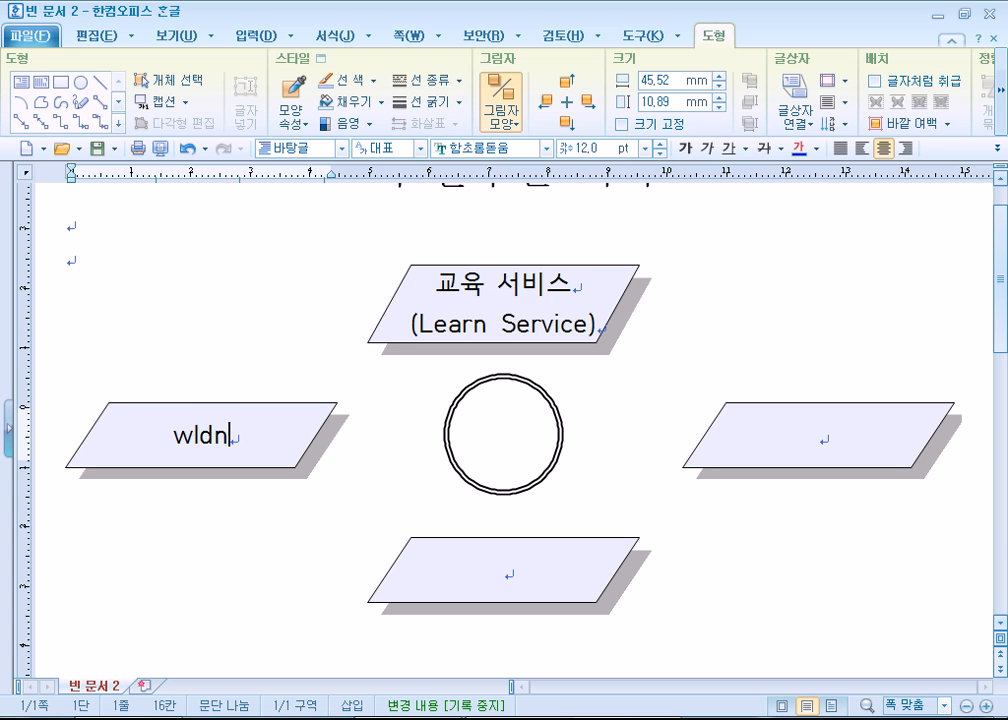
type("스")
key("Return")
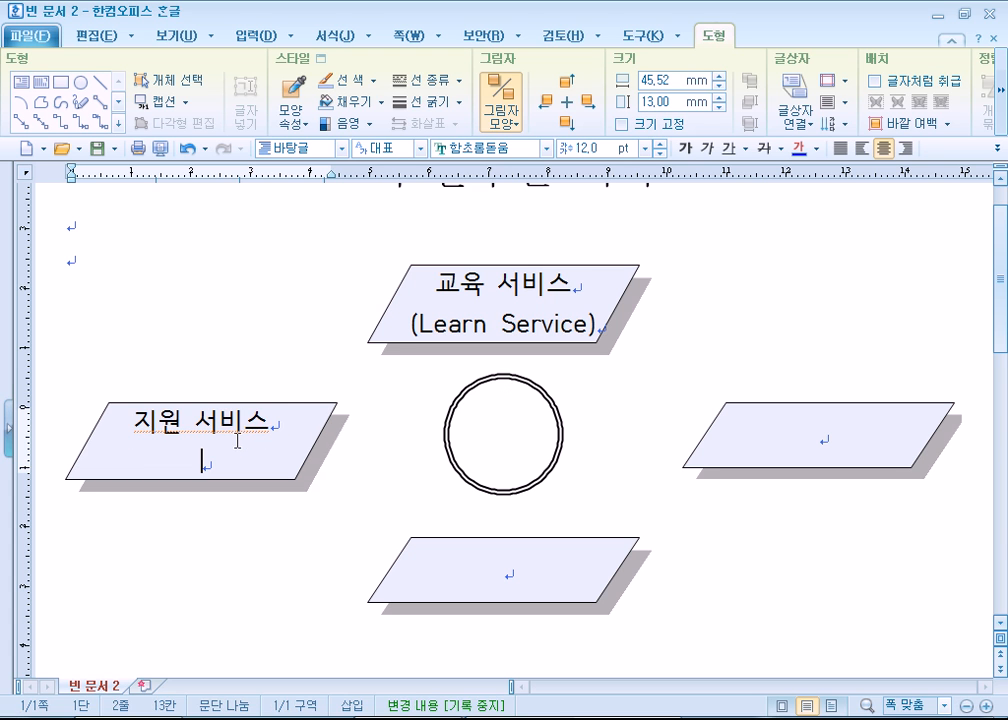
- Add (Support Service) as the second line of text in the left parallelogram
type("(ㄴ")
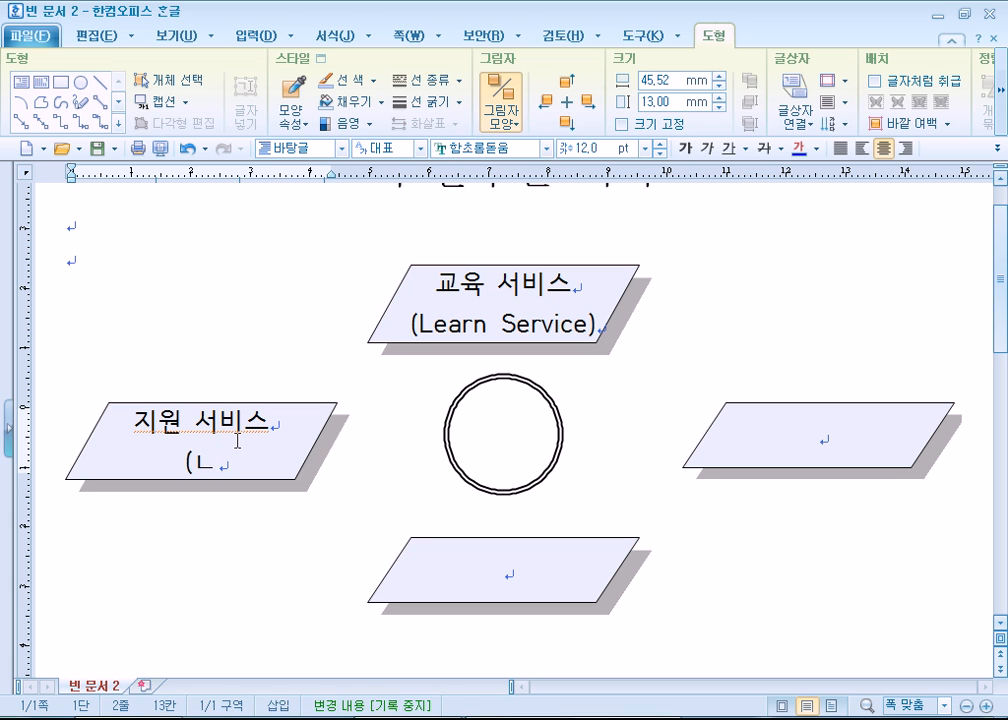
key("BackSpace")
type("Sup")
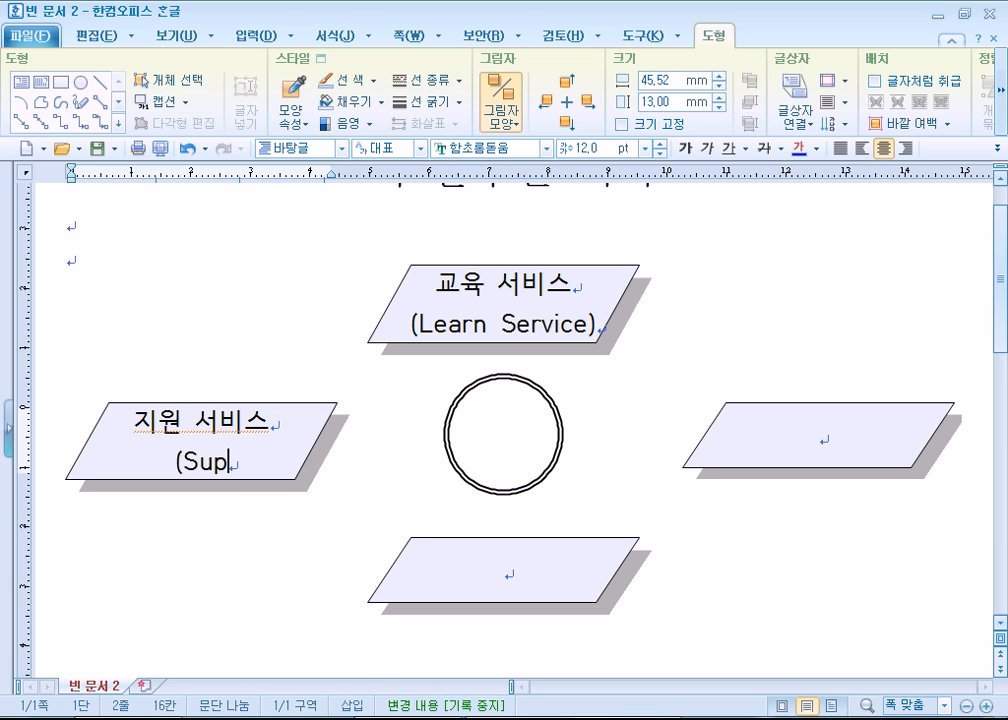
type("p")
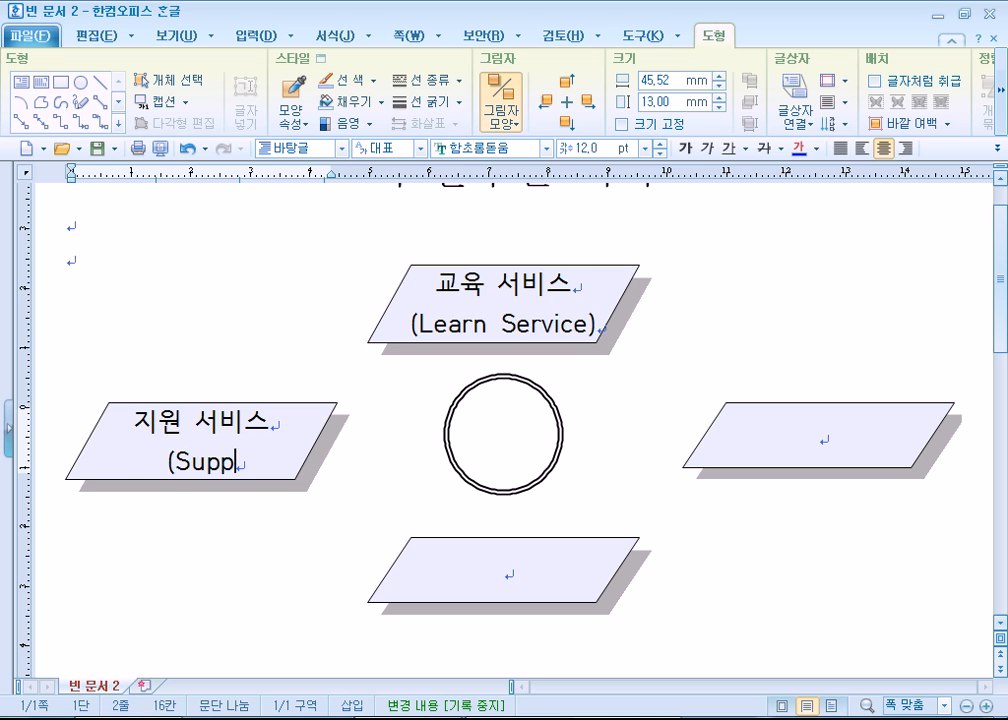
type("ort Service)")
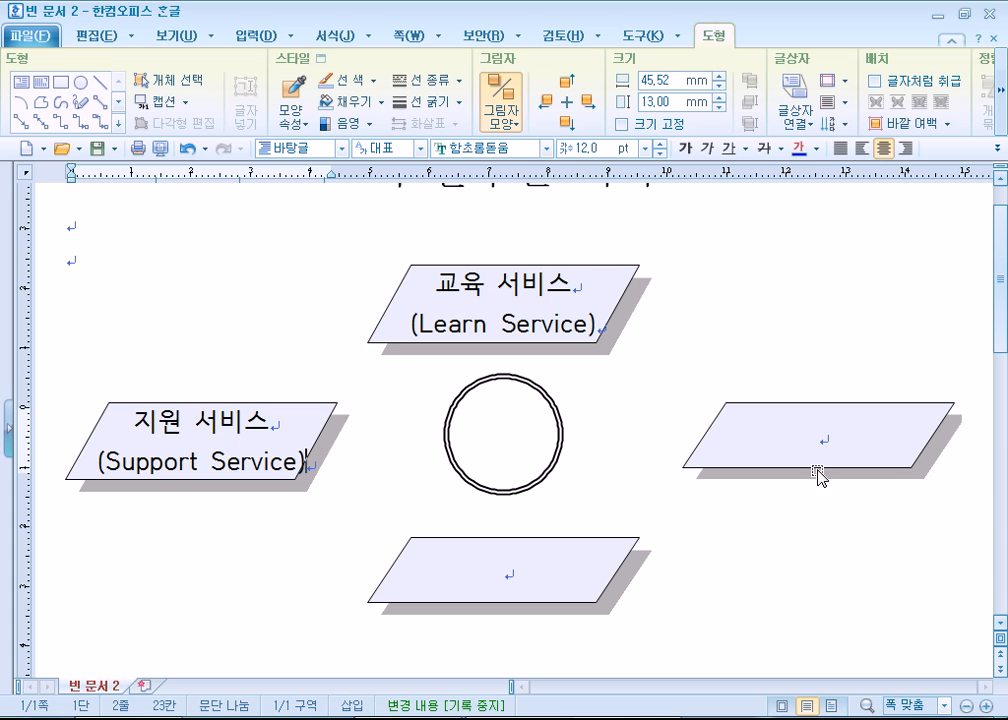
- Enter 평가 서비스 in the right parallelogram with (Service) on a second line below it
left_click(860, 426)
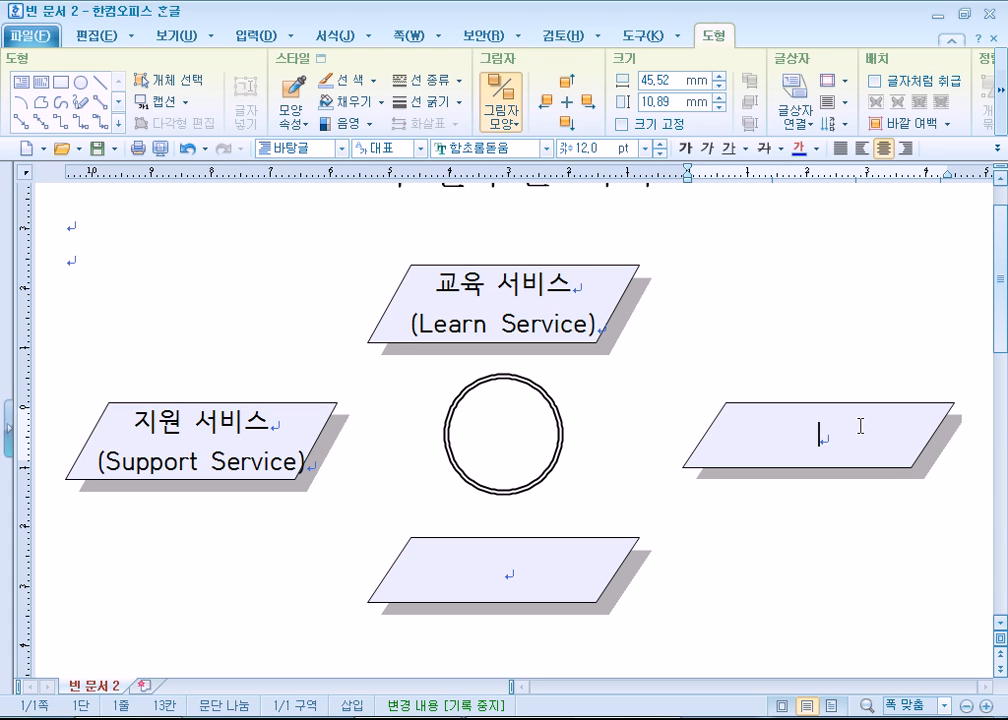
type("vuyd")
key("BackSpace")
key("BackSpace")
key("BackSpace")
key("BackSpace")
type("vudrk tjqltm")
key("Return")
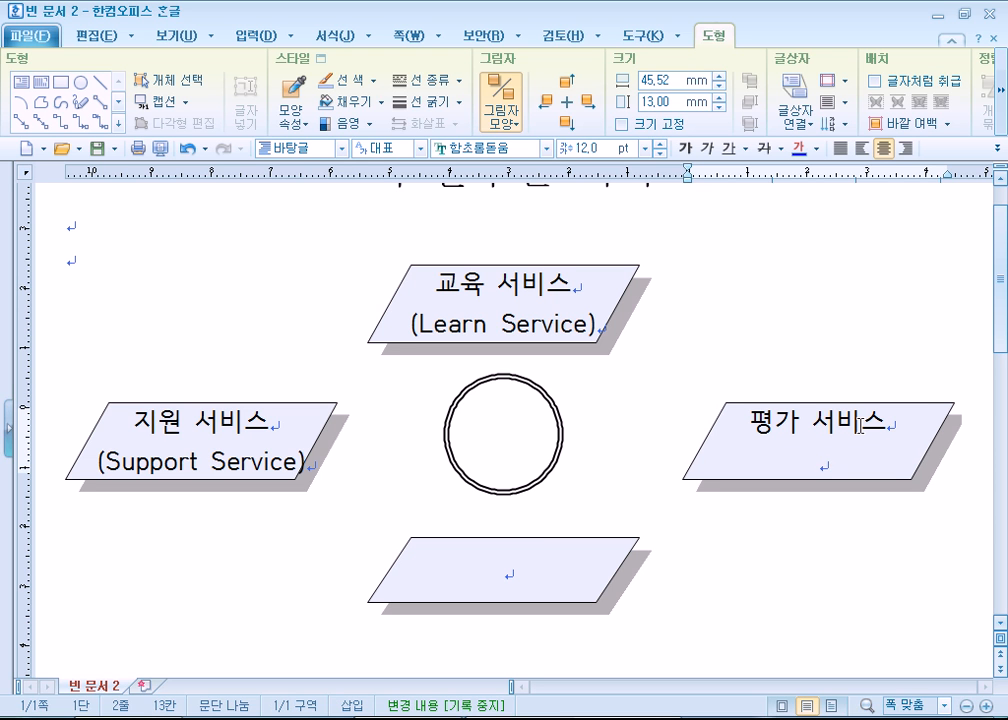
type("(")
type("ㄴㄷㄱ퍛ㄷ")
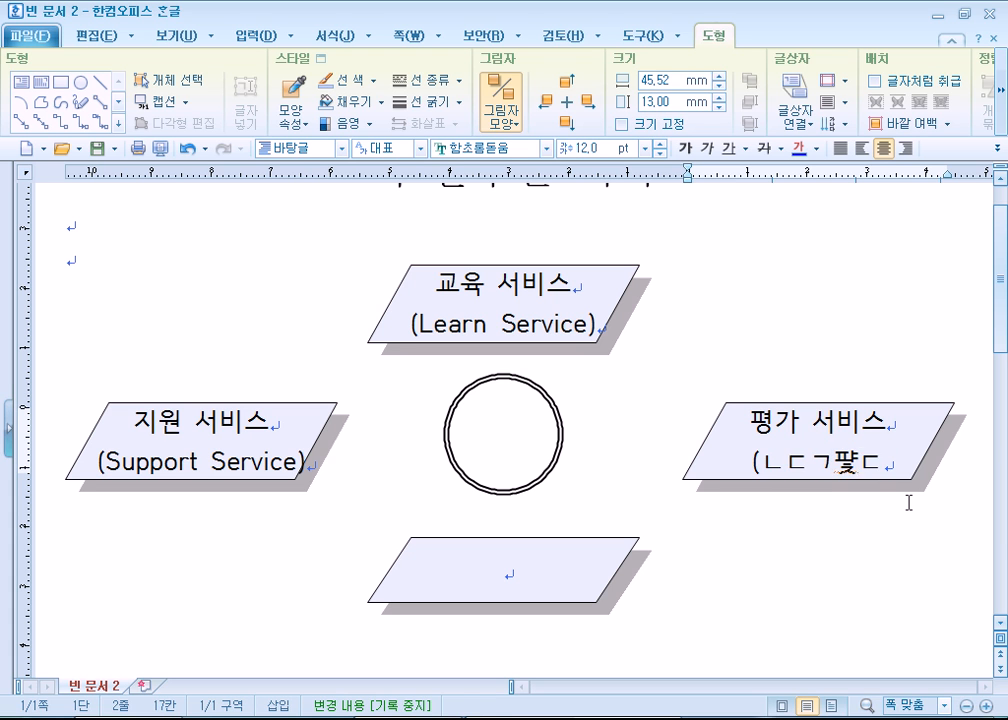
type(")")
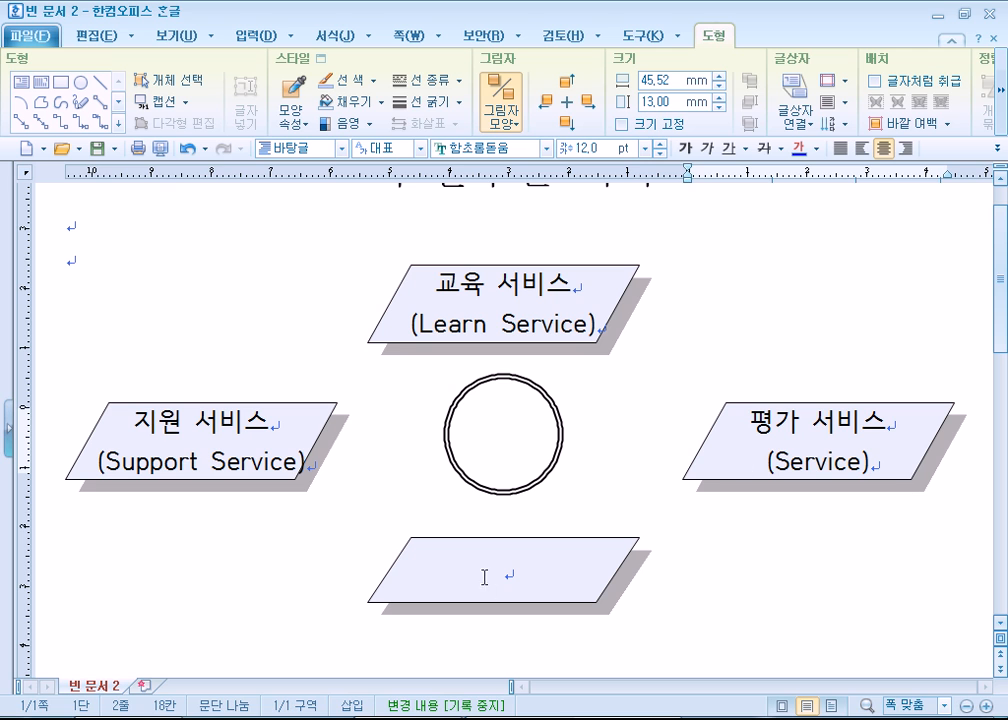
- Enter 인증 서비스 in the lower parallelogram with (Service) on a second line below it
left_click(507, 565)
type("인증 서빗")
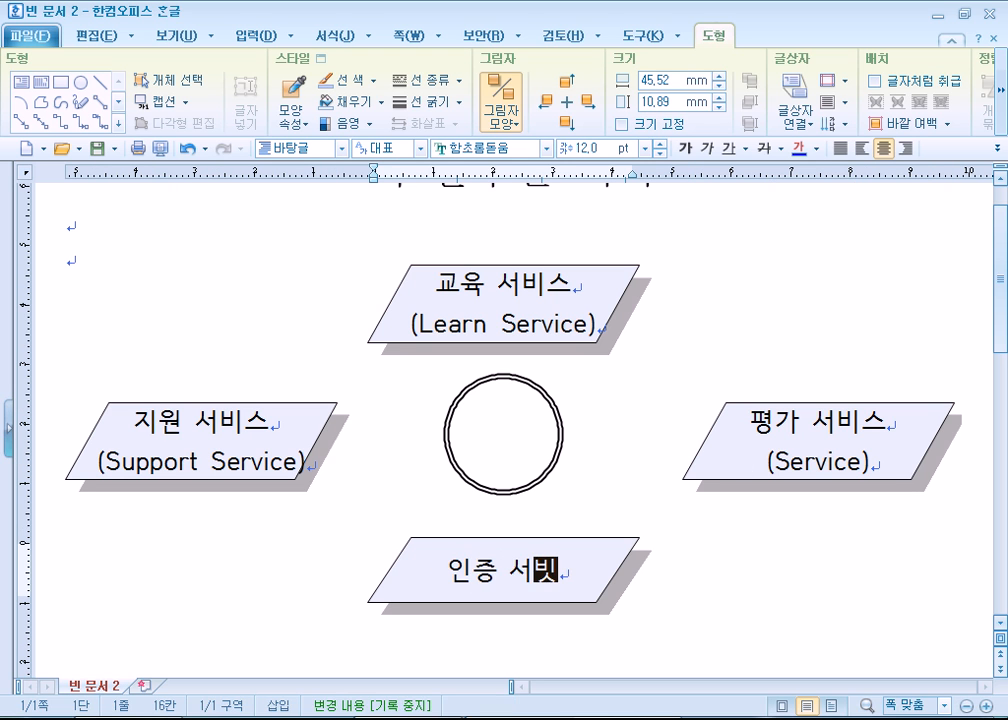
type("스")
key("Return")
type("(Service)")
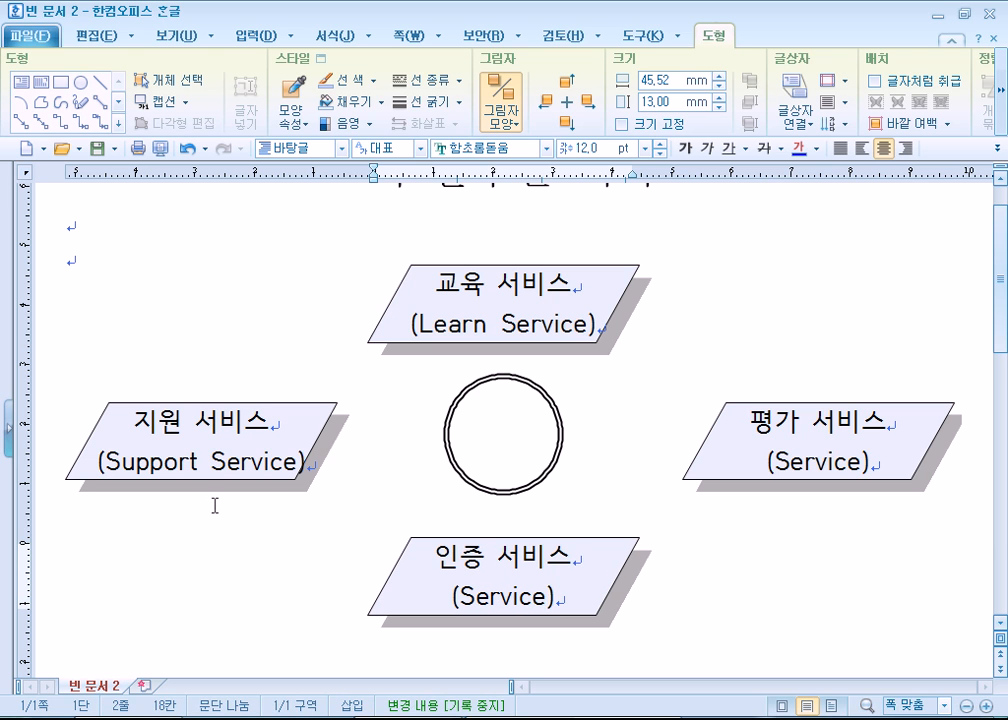
- Make the central circle hold text and enter New with Service on a second line below it
left_click(537, 458)
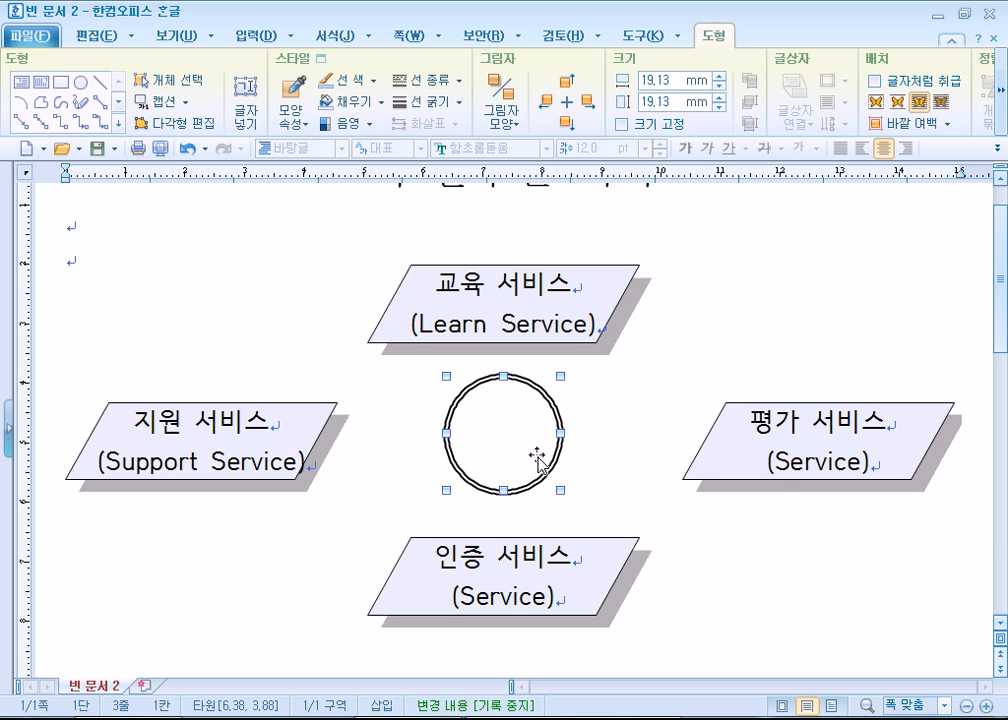
right_click(537, 458)
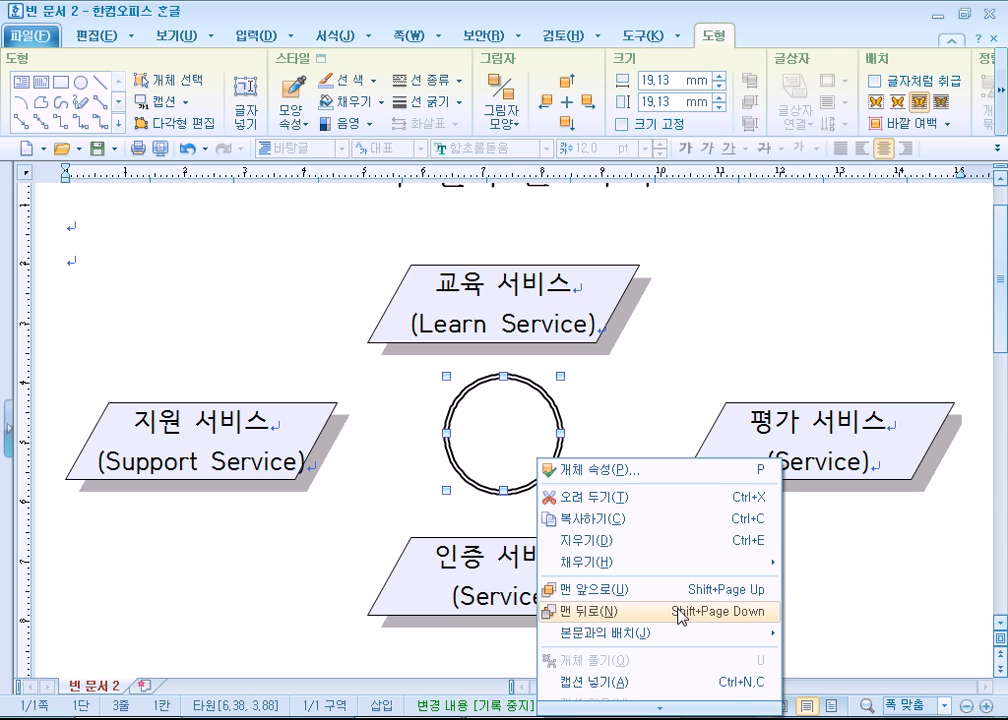
mouse_move(627, 712)
left_click(640, 622)
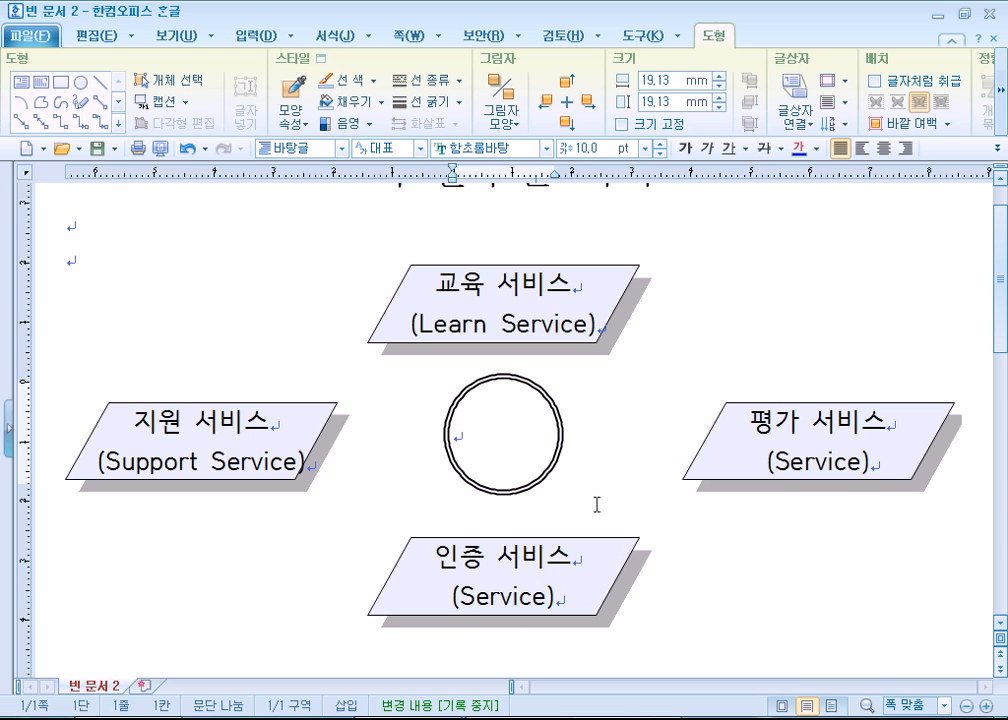
type("New ")
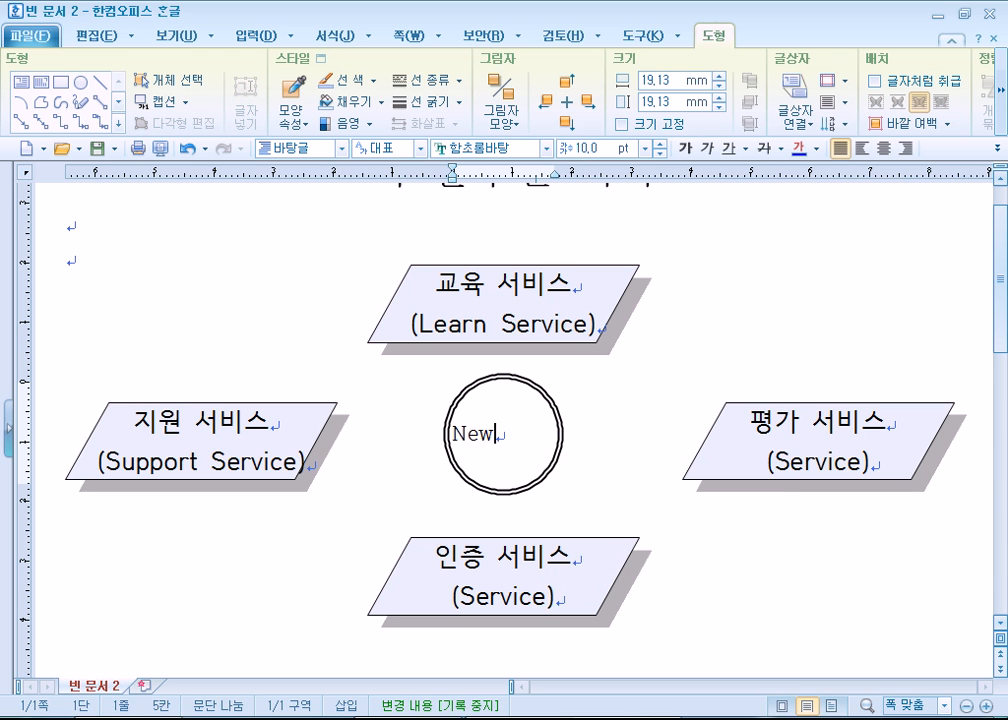
type("Se")
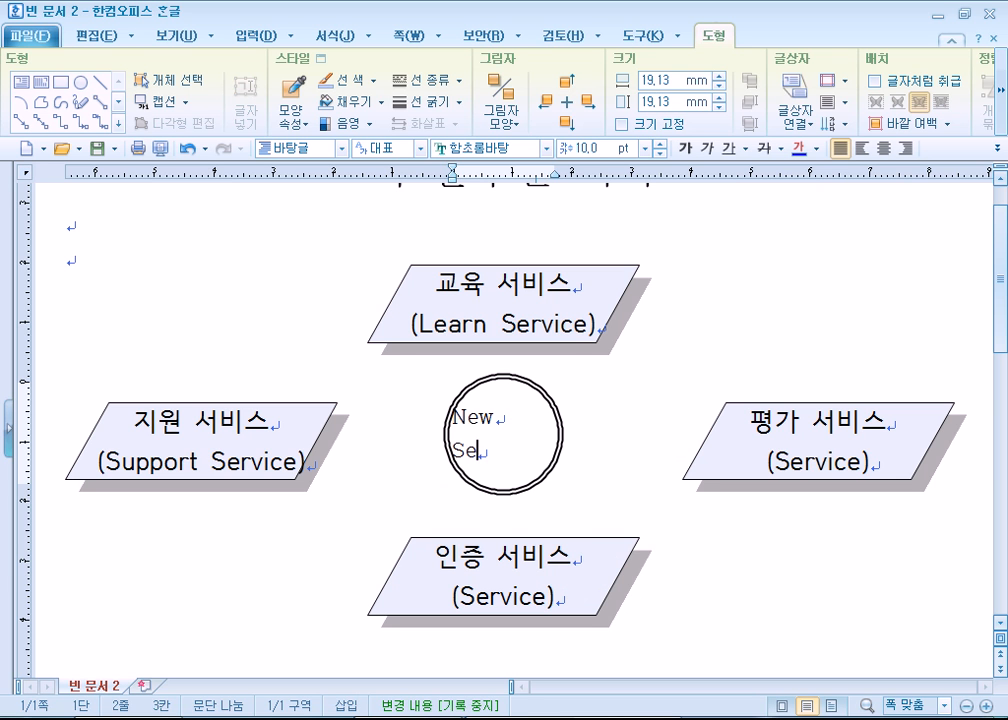
type("rvice")
- Format the circle's text as centered, bold, 13 pt 함초롬돋움
key("ctrl+a")
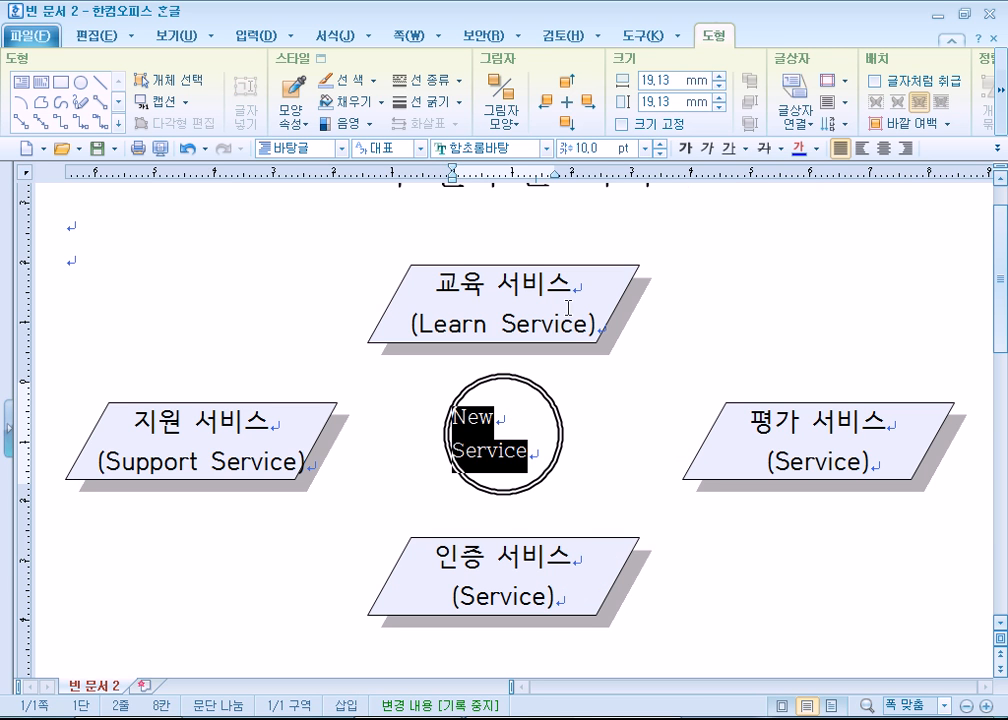
left_click(883, 148)
left_click(688, 150)
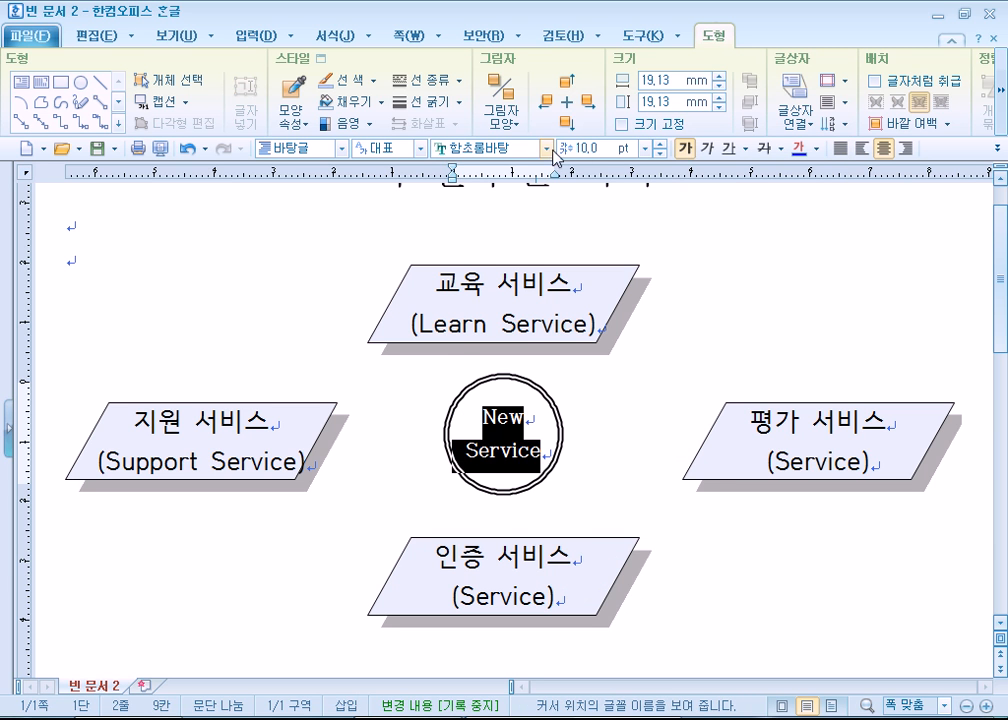
left_click(545, 148)
left_click(486, 466)
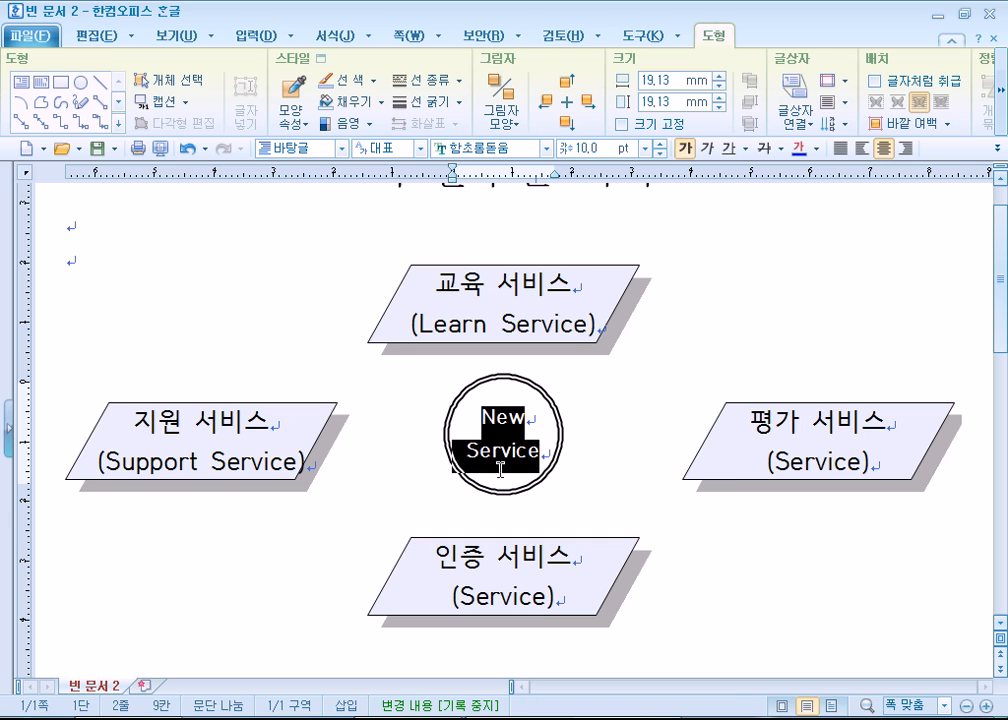
left_click(660, 144)
left_click(660, 144)
left_click(660, 144)
left_click(660, 144)
left_click(660, 144)
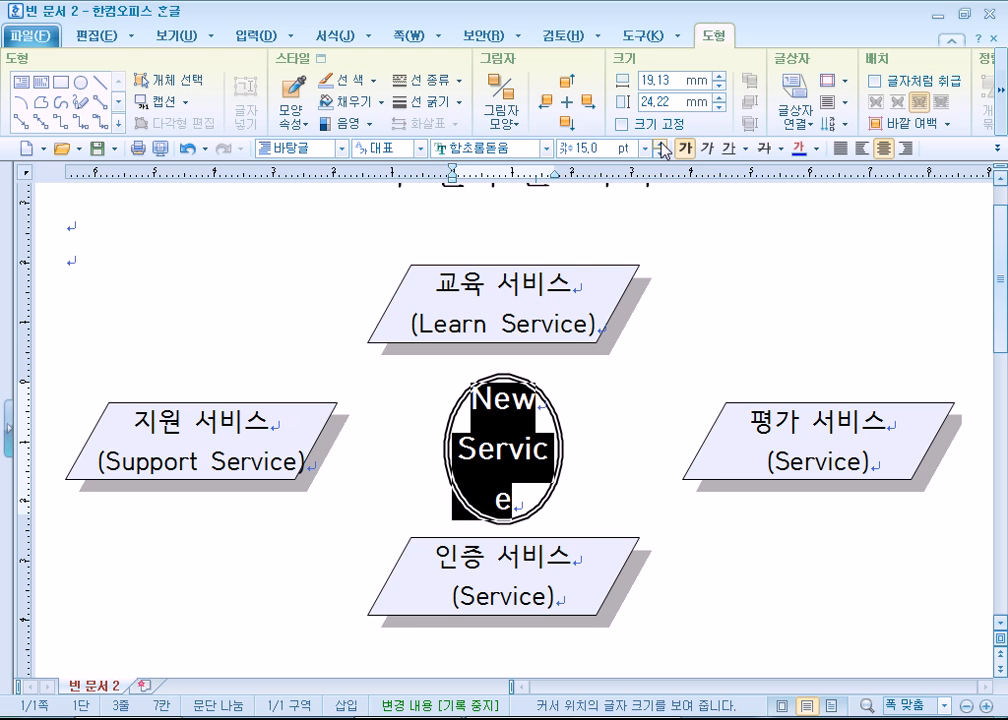
left_click(660, 152)
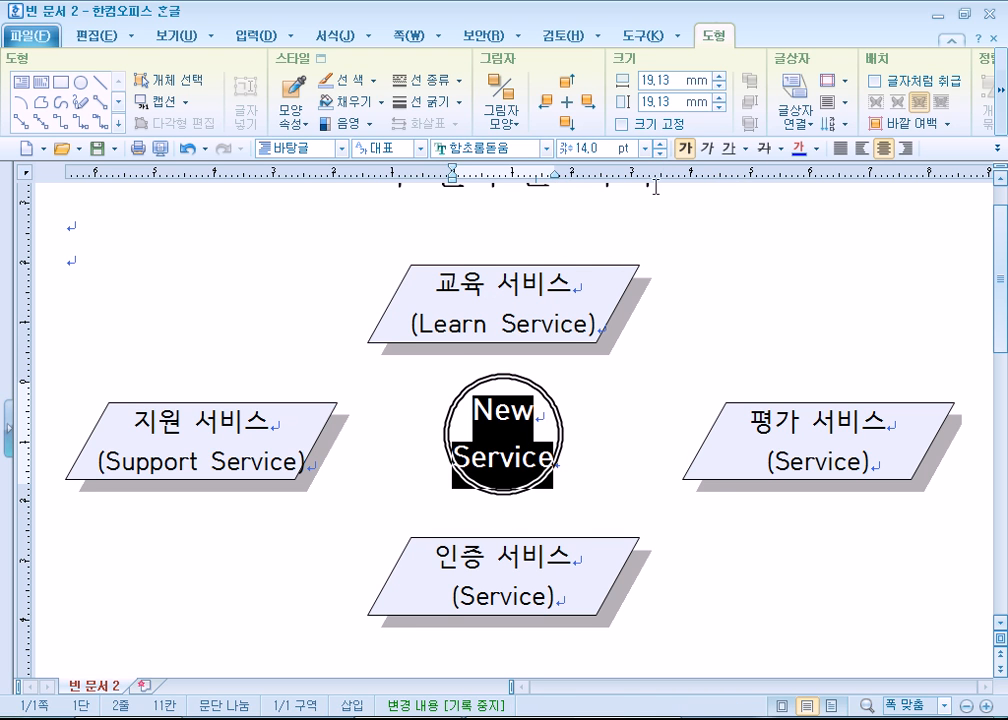
left_click(571, 376)
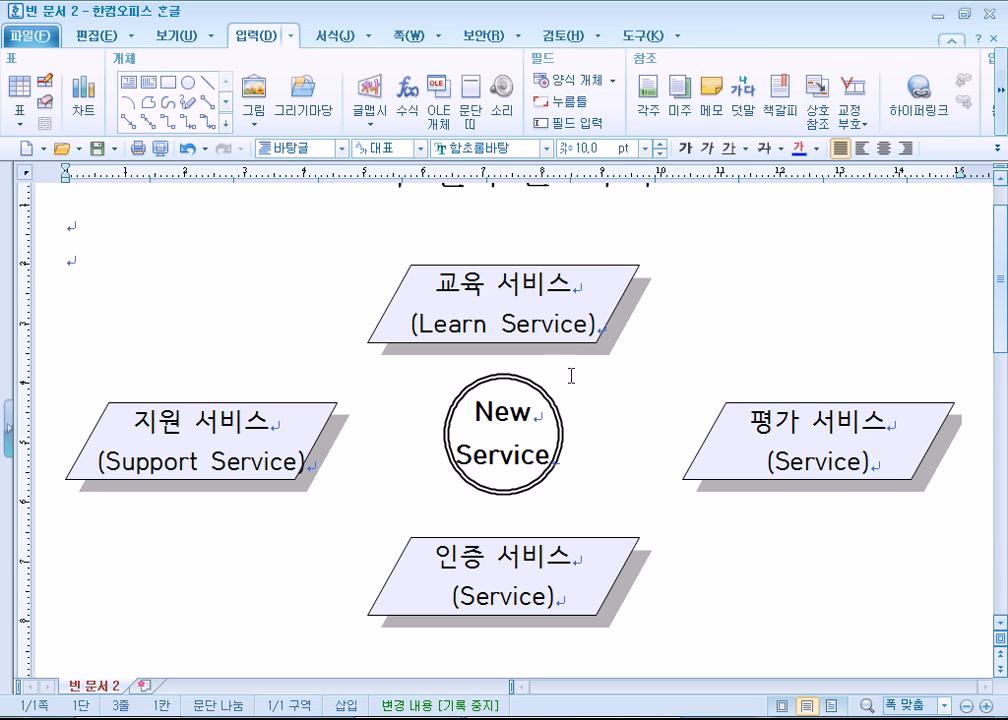
- Select the circle and all four parallelograms together and set their text's line spacing to 100 %
left_click(551, 408)
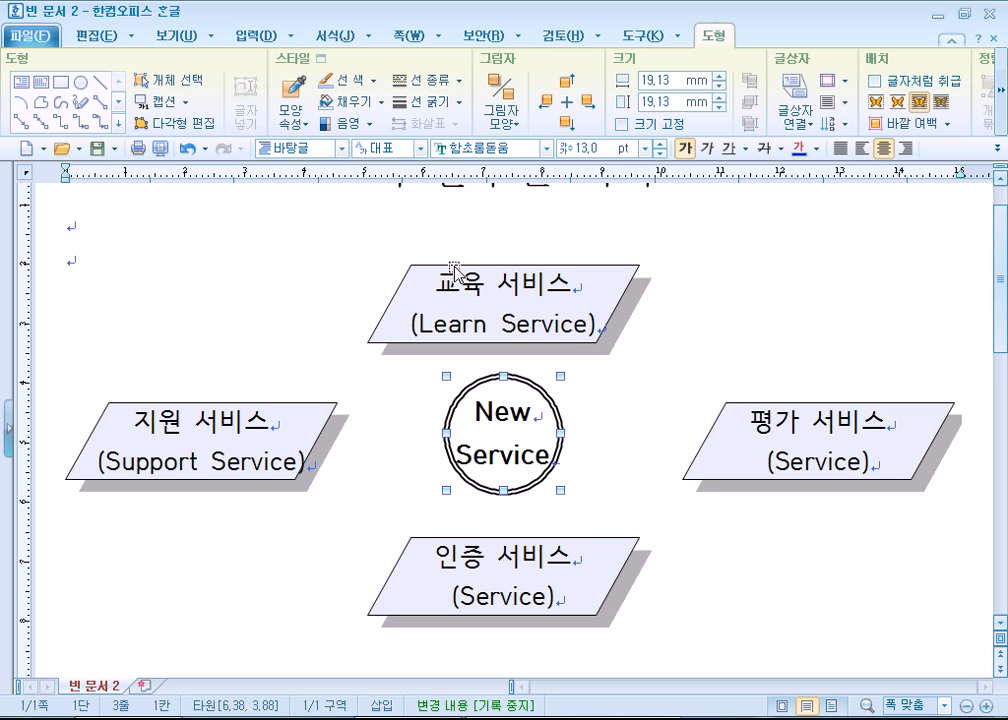
left_click(165, 80)
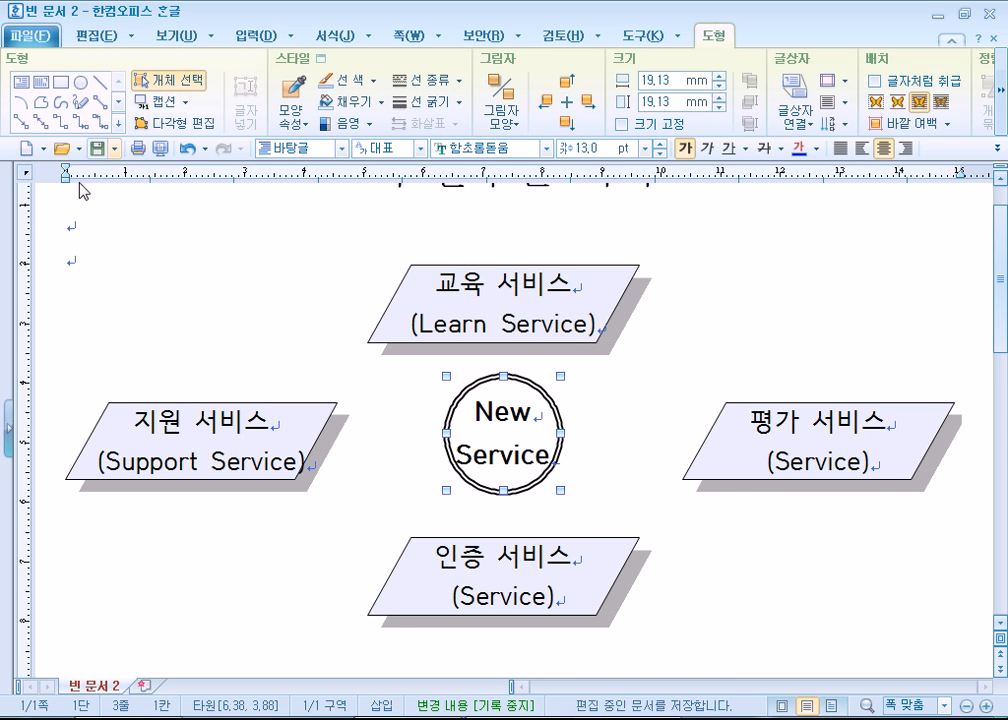
left_click_drag(44, 220, 998, 630)
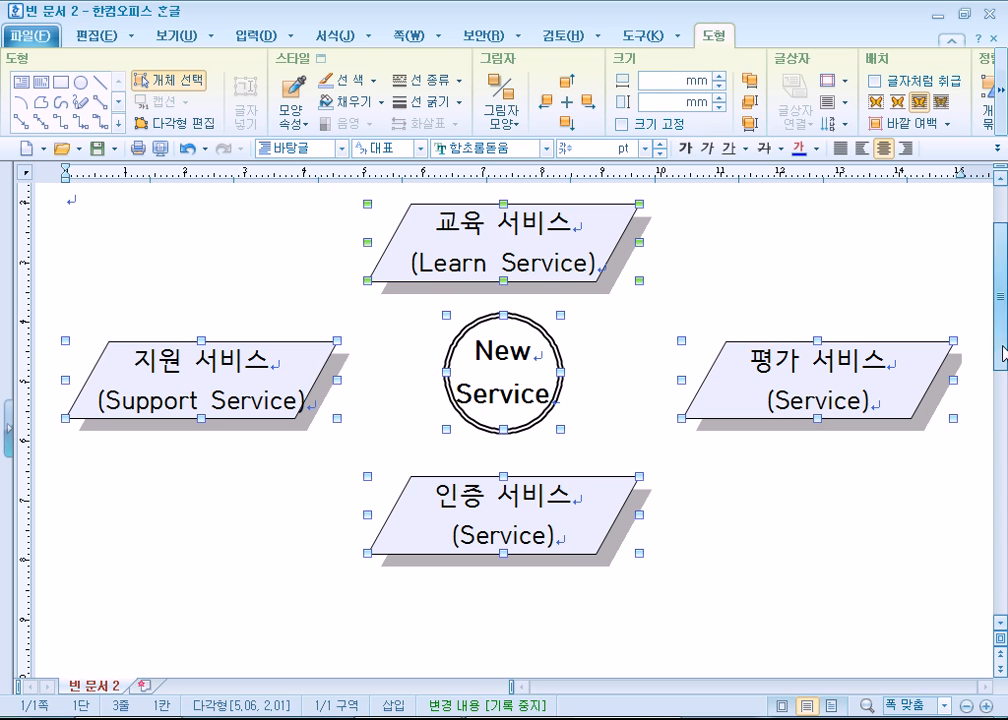
left_click(94, 33)
left_click(1000, 100)
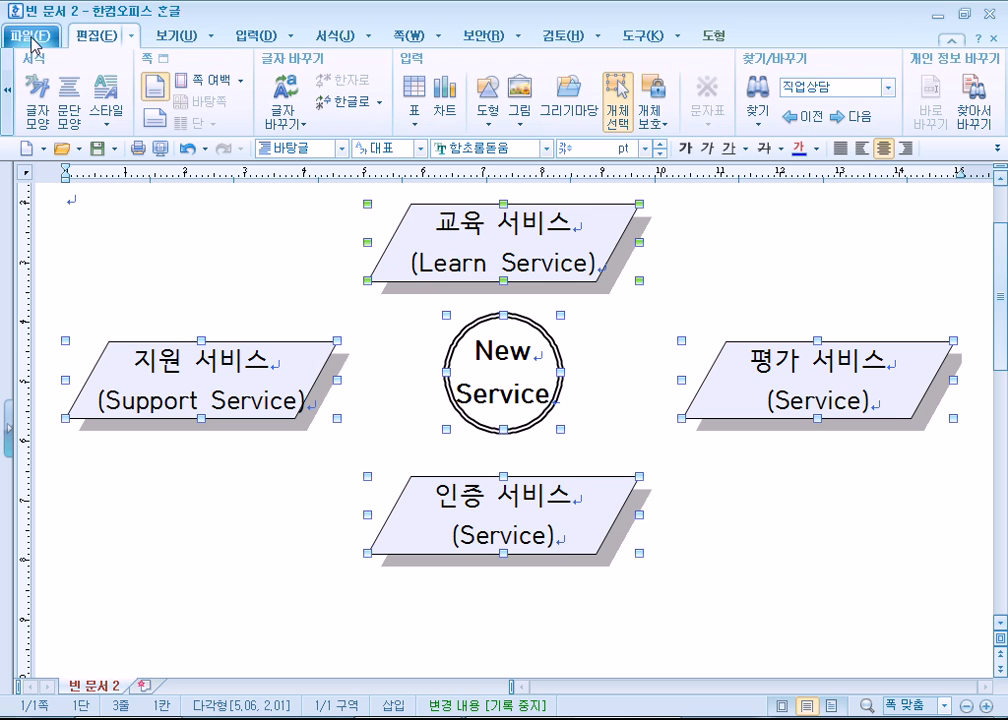
left_click(645, 148)
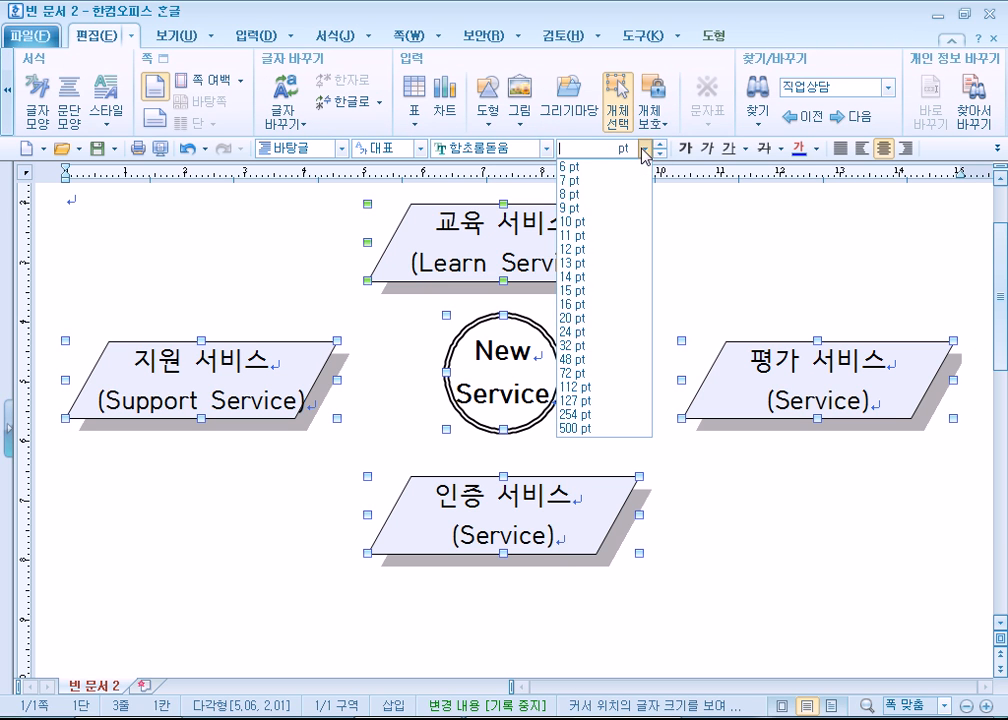
left_click(998, 150)
left_click(982, 172)
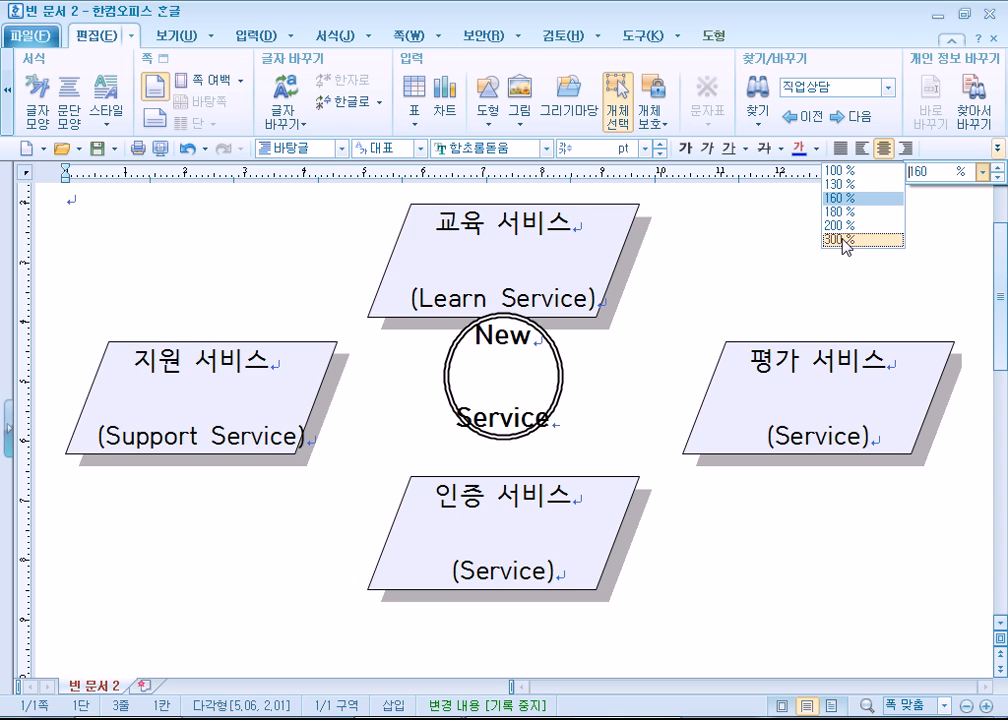
left_click(848, 172)
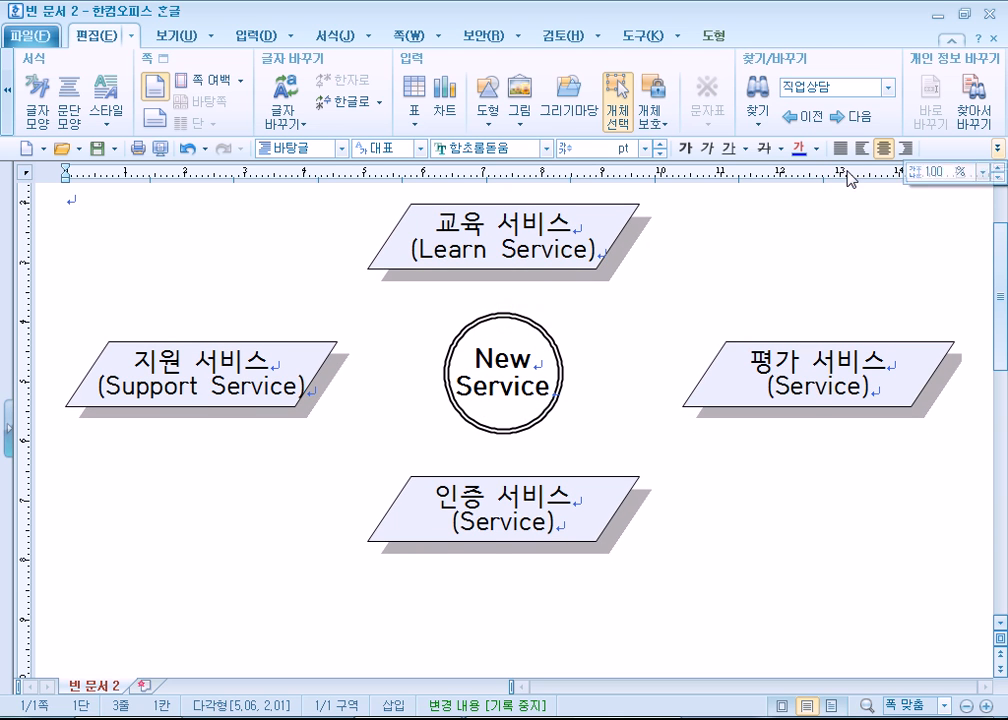
key("ctrl+a")
left_click(201, 535)
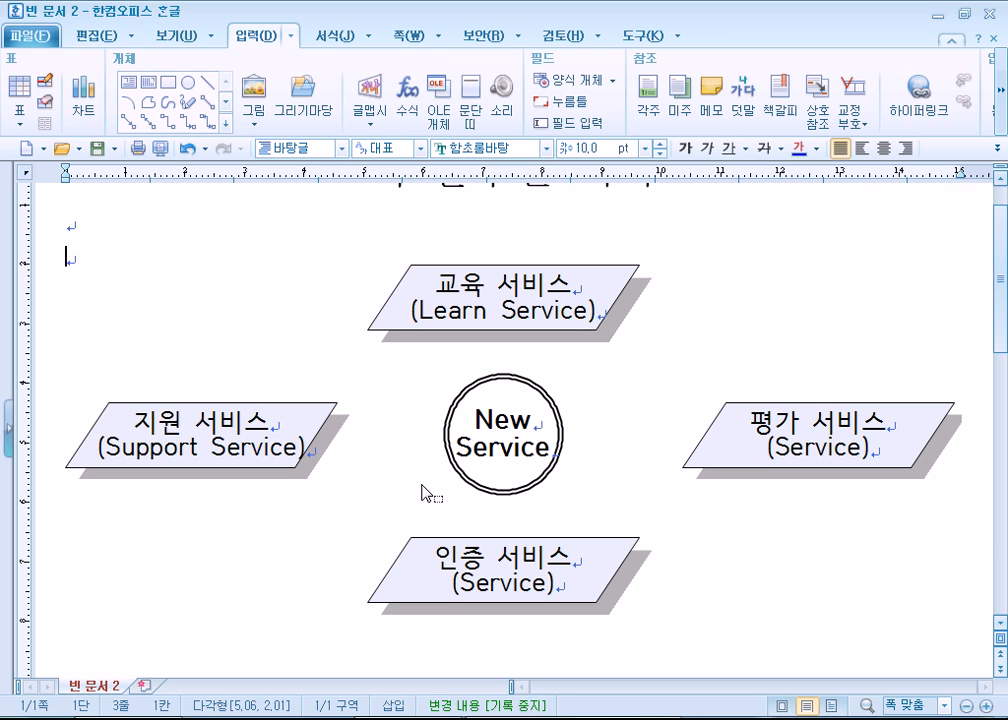
- Change the upper parallelogram's fill to a solid medium green in its object properties
double_click(574, 330)
left_click(401, 164)
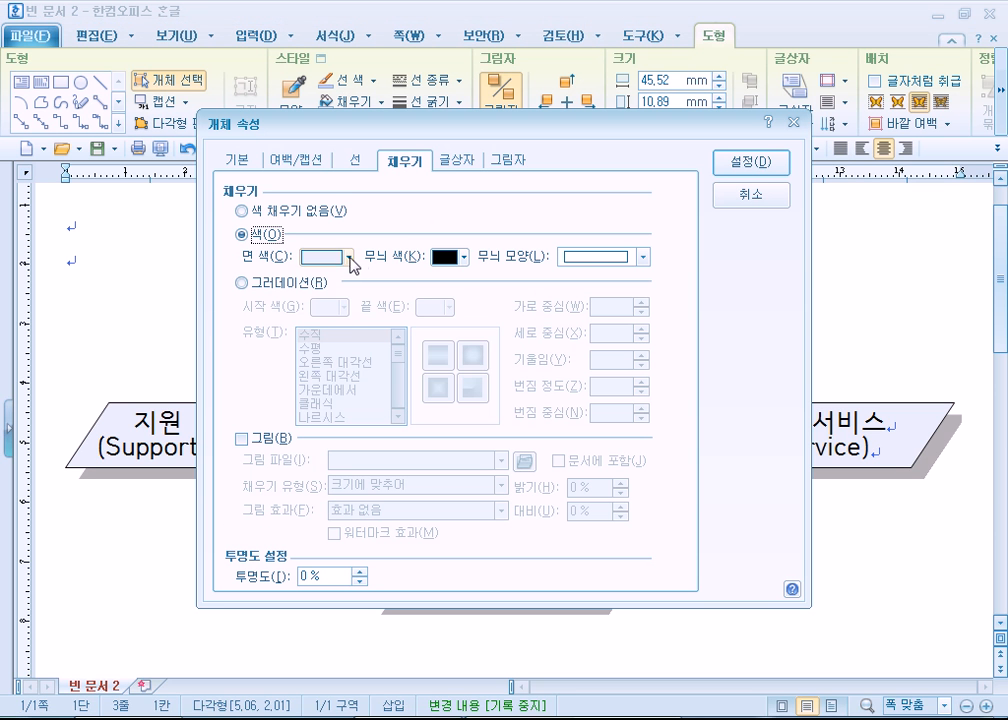
left_click(347, 258)
left_click(445, 314)
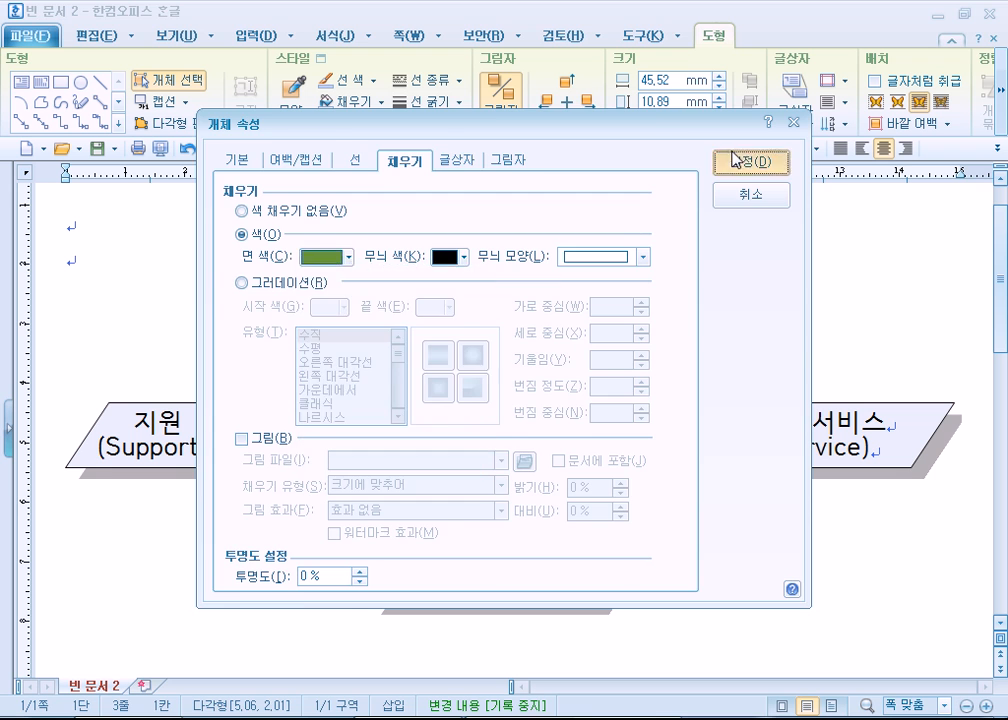
left_click(750, 162)
- Fill the lower 인증 서비스 parallelogram with solid orange through its object properties
double_click(583, 547)
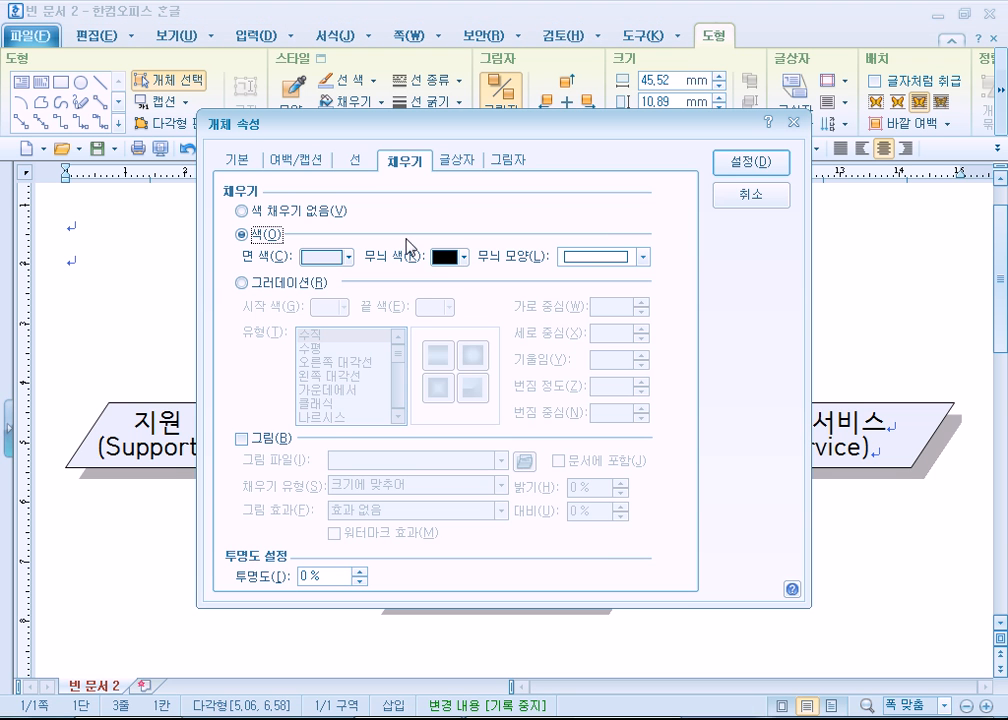
left_click(346, 257)
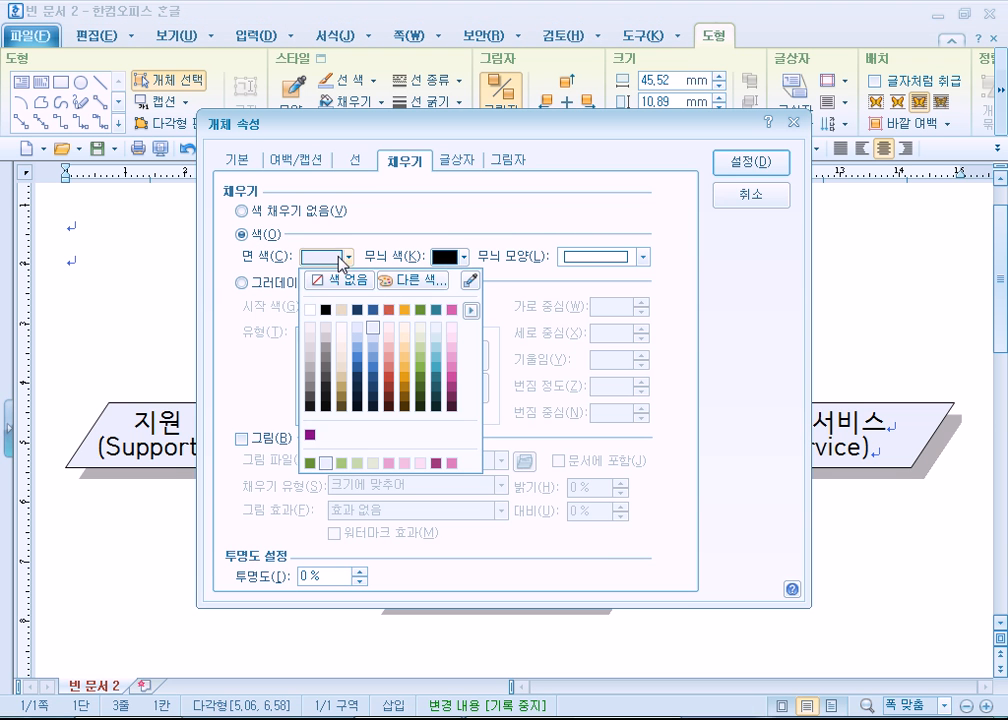
left_click(407, 312)
left_click(742, 162)
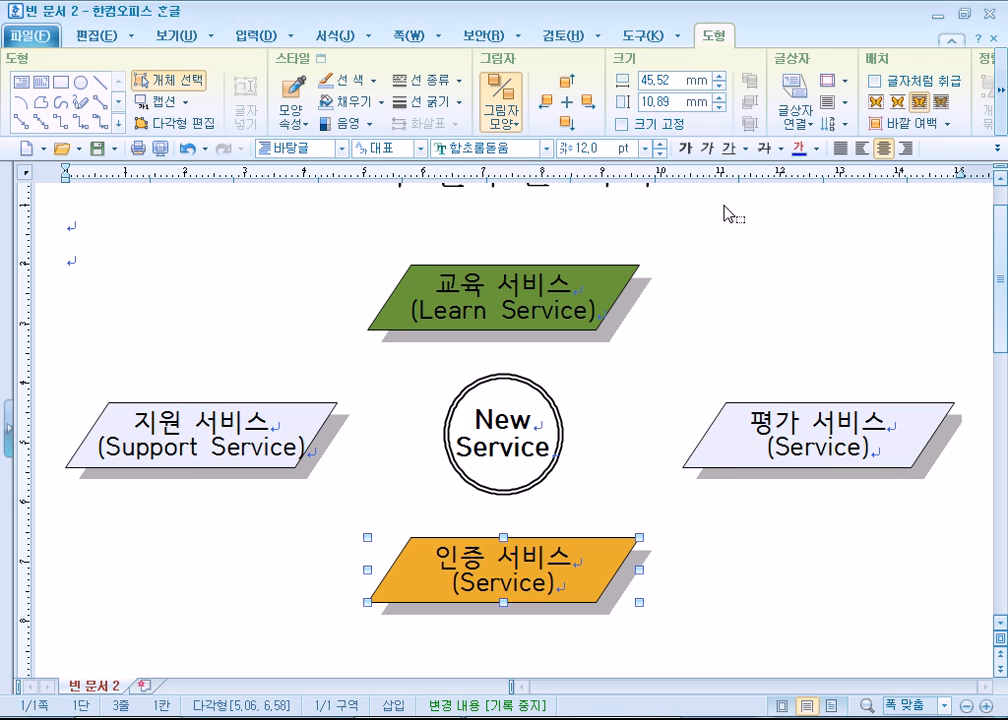
- Fill the 지원 서비스 parallelogram with solid beige through its object properties
double_click(320, 416)
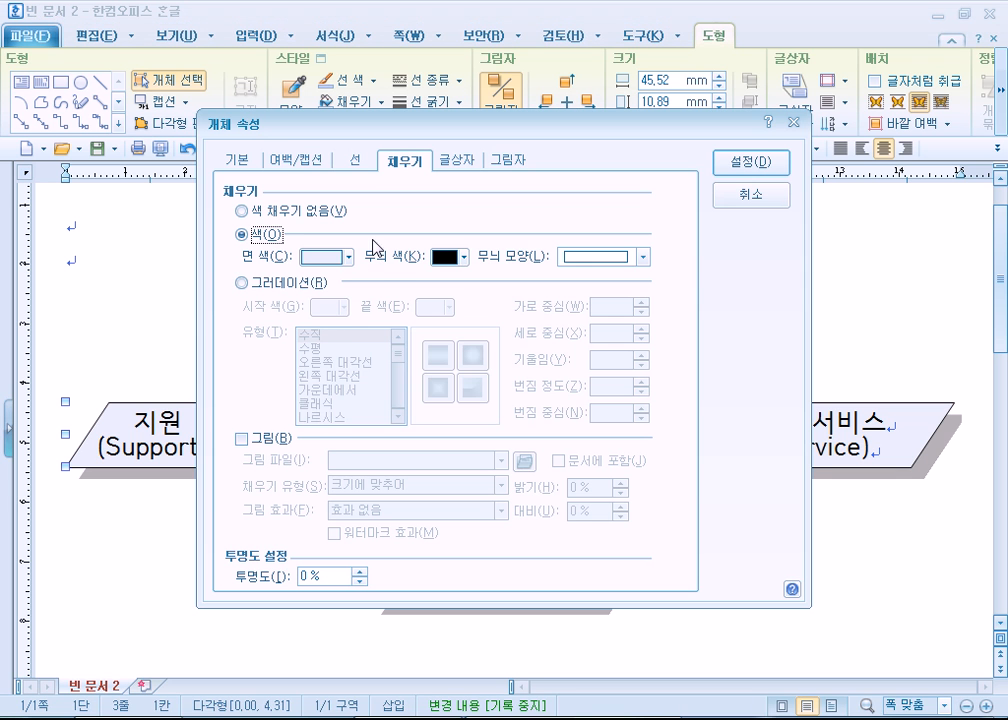
left_click(347, 257)
left_click(341, 325)
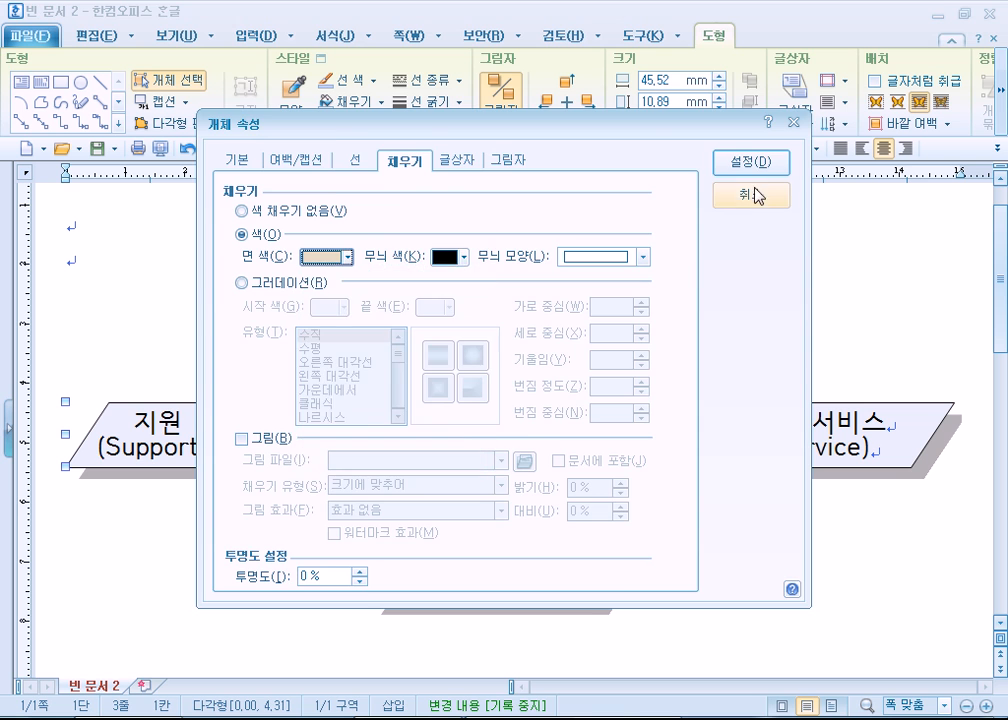
left_click(750, 162)
- Fill the 평가 서비스 parallelogram with a solid light pink through its object properties
double_click(915, 408)
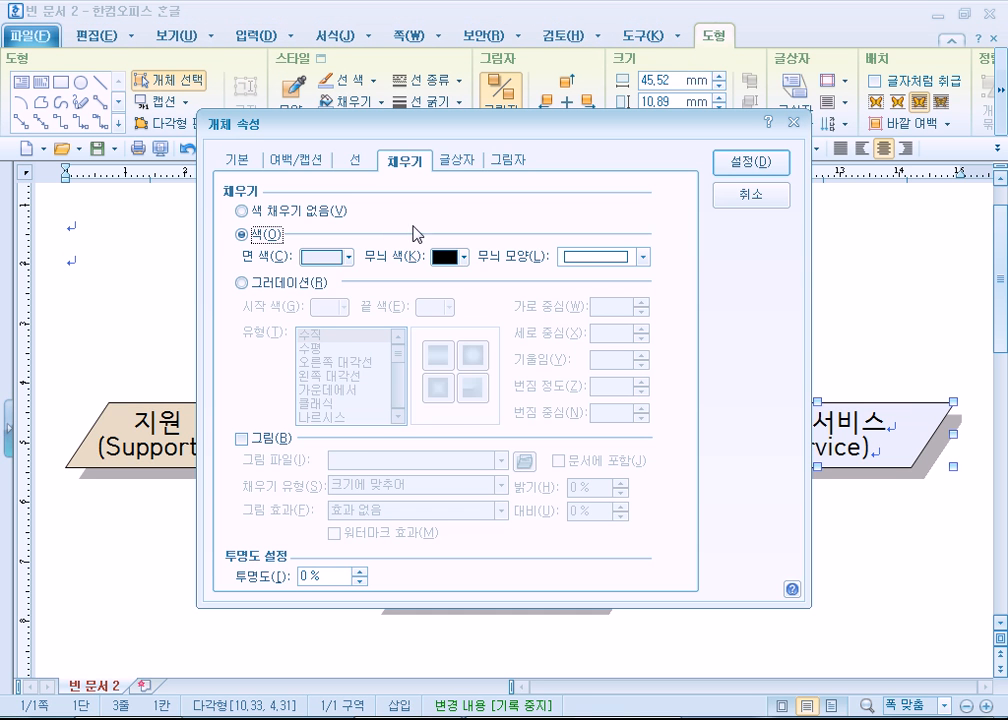
left_click(342, 257)
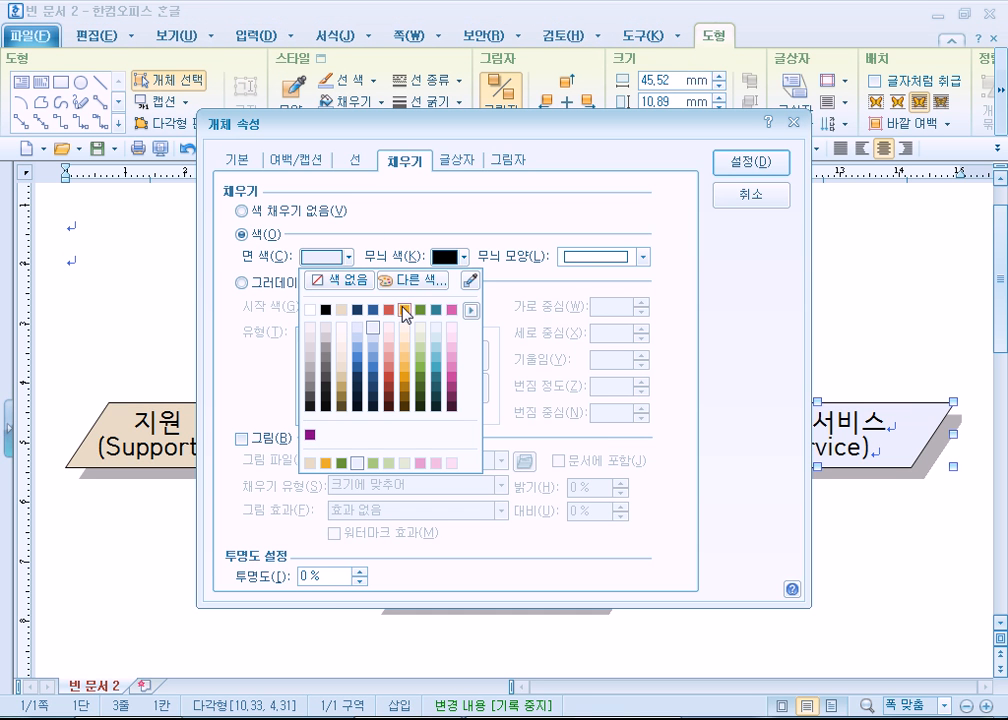
left_click(453, 330)
left_click(750, 163)
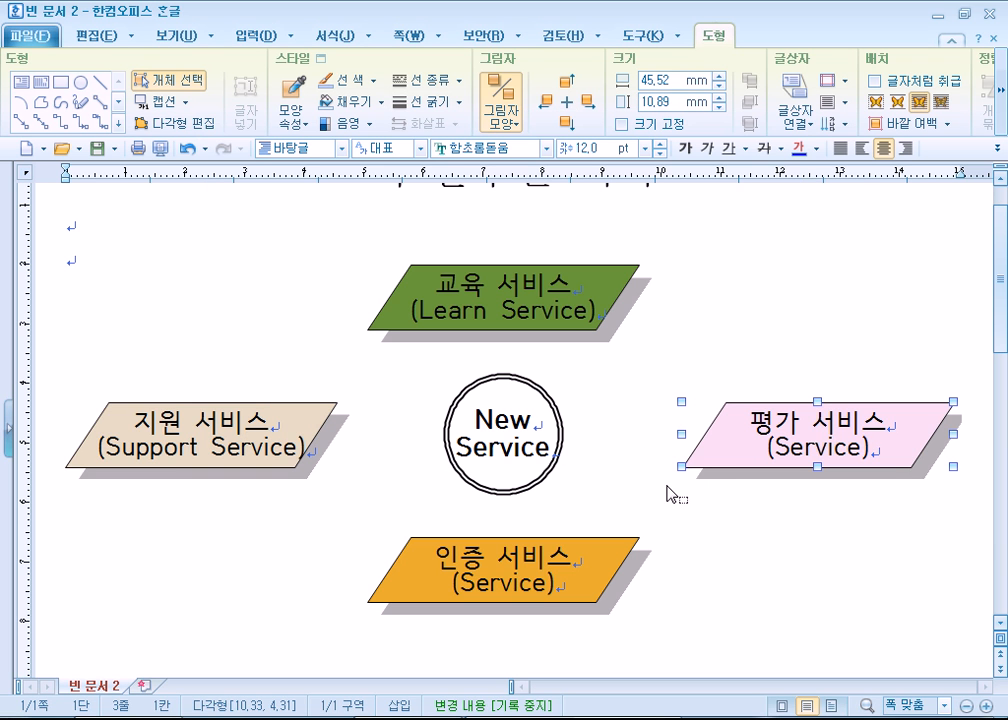
- Fill the central New Service circle with the custom yellow FFFF00 and deselect it
double_click(556, 462)
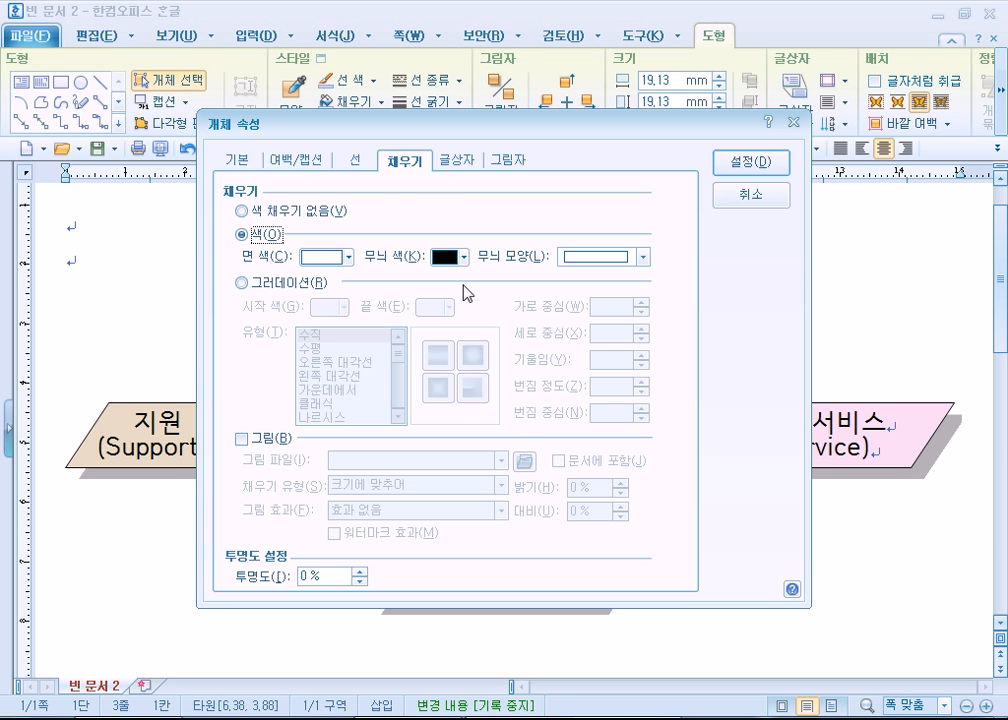
left_click(347, 257)
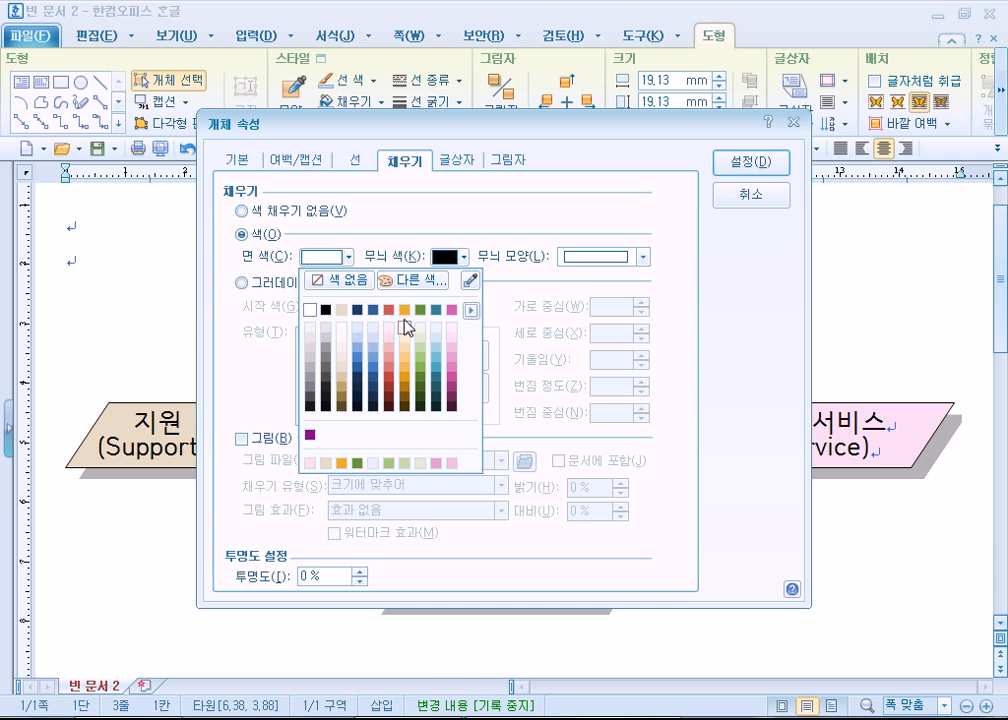
left_click(413, 281)
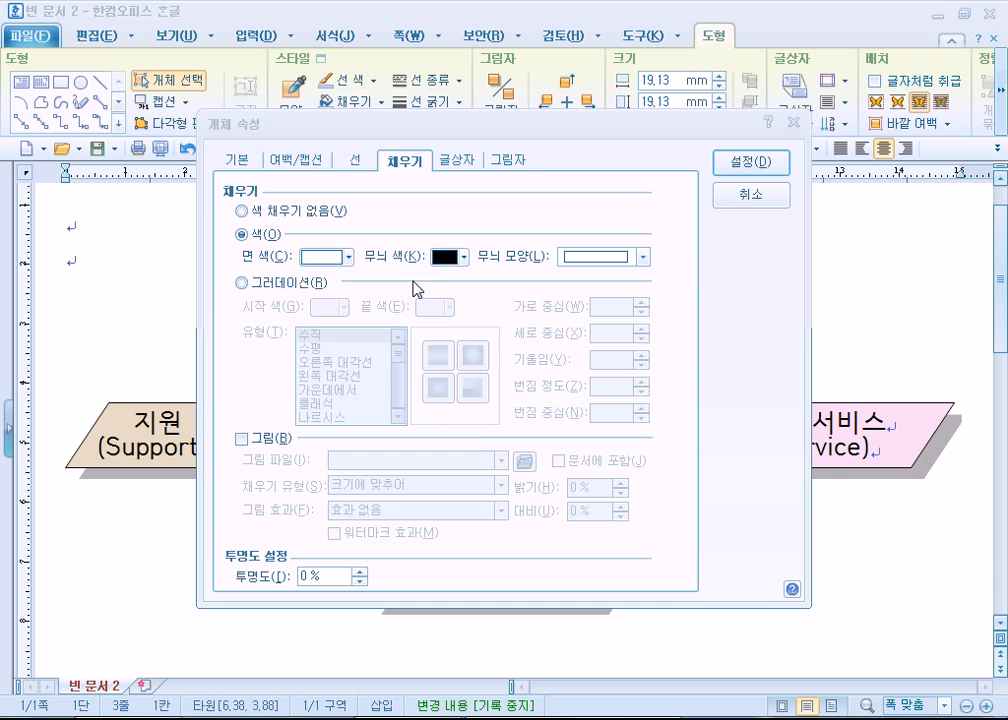
left_click(272, 253)
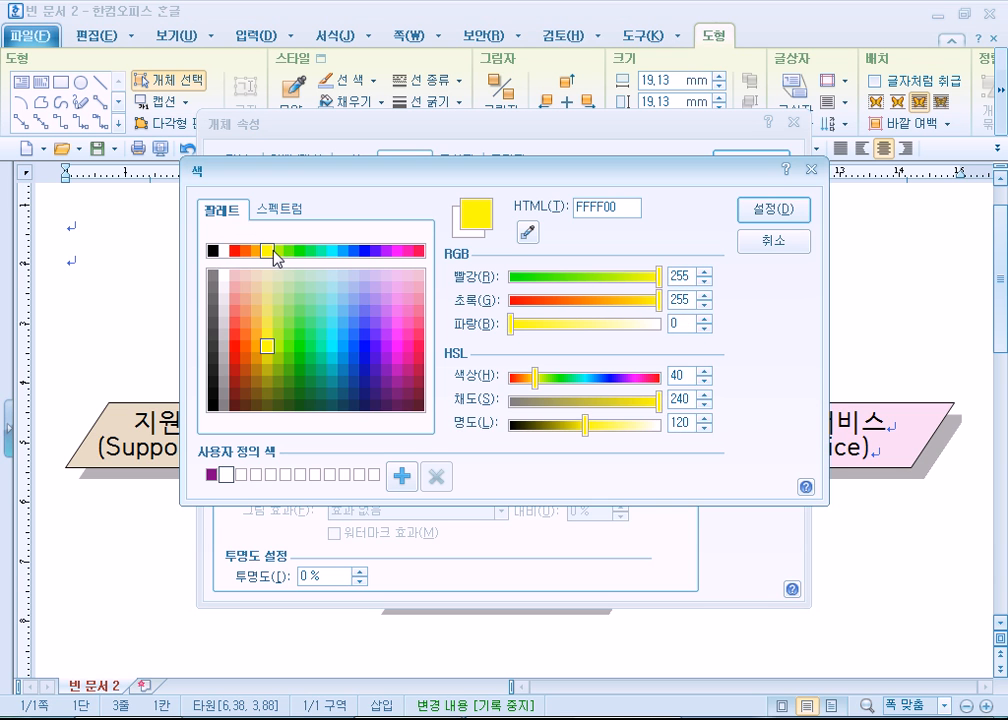
left_click(778, 210)
left_click(753, 171)
left_click(741, 347)
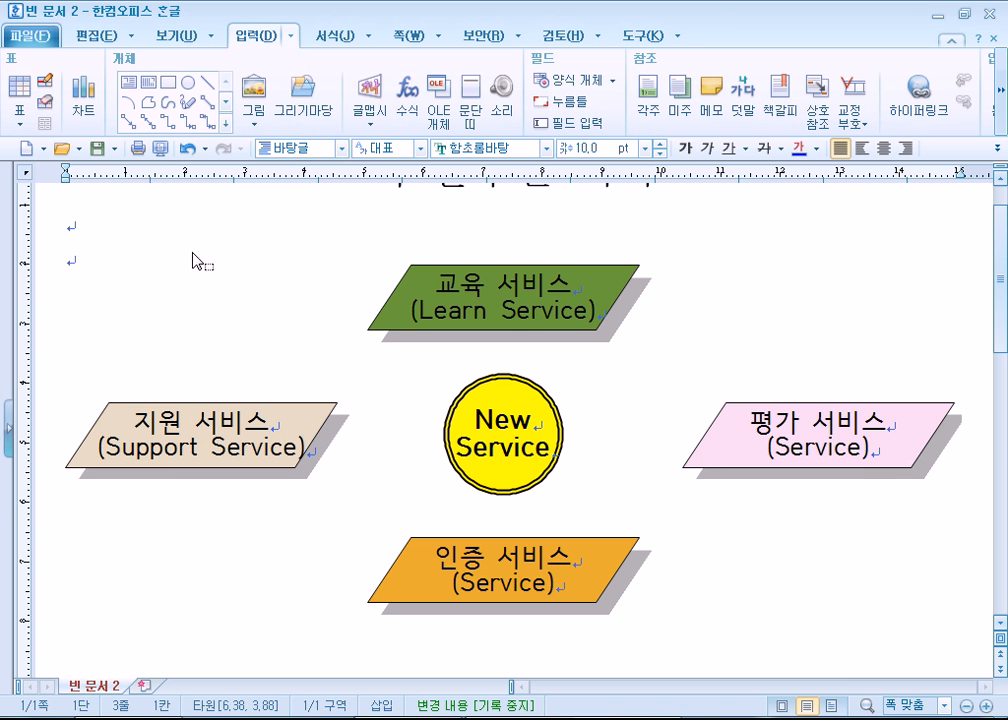
- Open 솔루션.hwp from the Part_04 folder and compare its title, labels and shape colors with the diagram in the new document
left_click(62, 149)
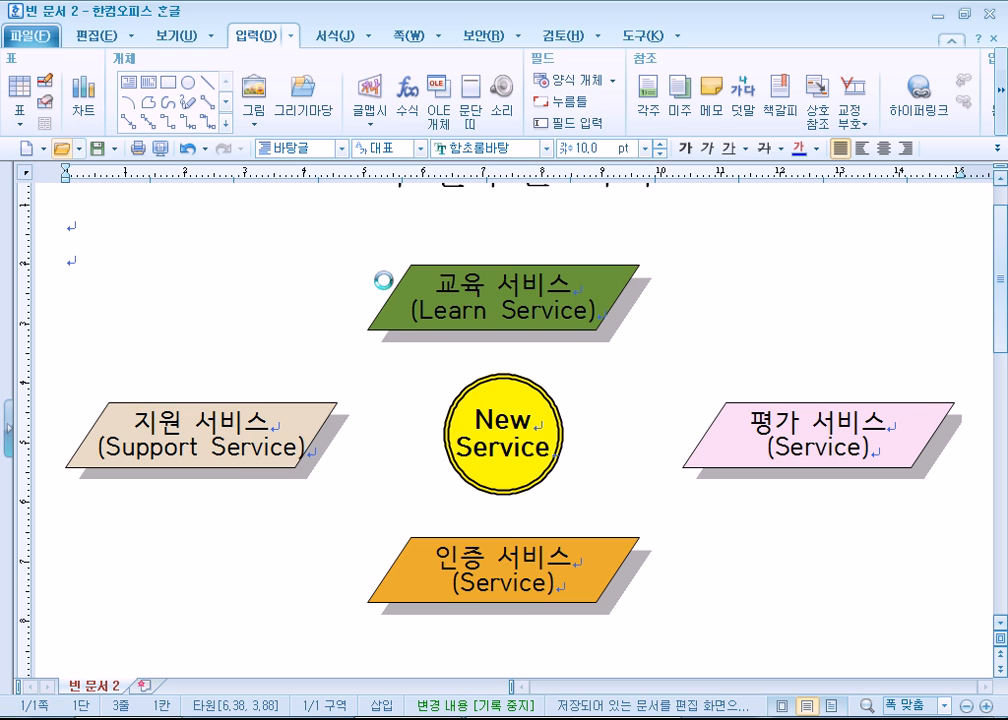
double_click(275, 249)
double_click(277, 250)
double_click(275, 230)
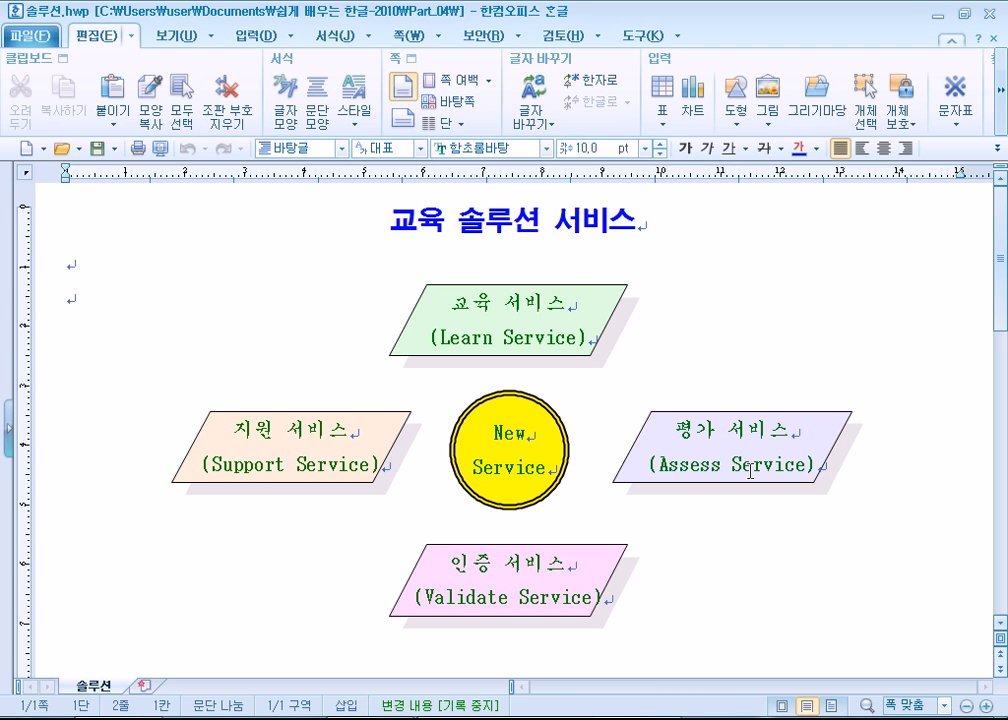
left_click_drag(465, 302, 545, 300)
left_click(470, 331)
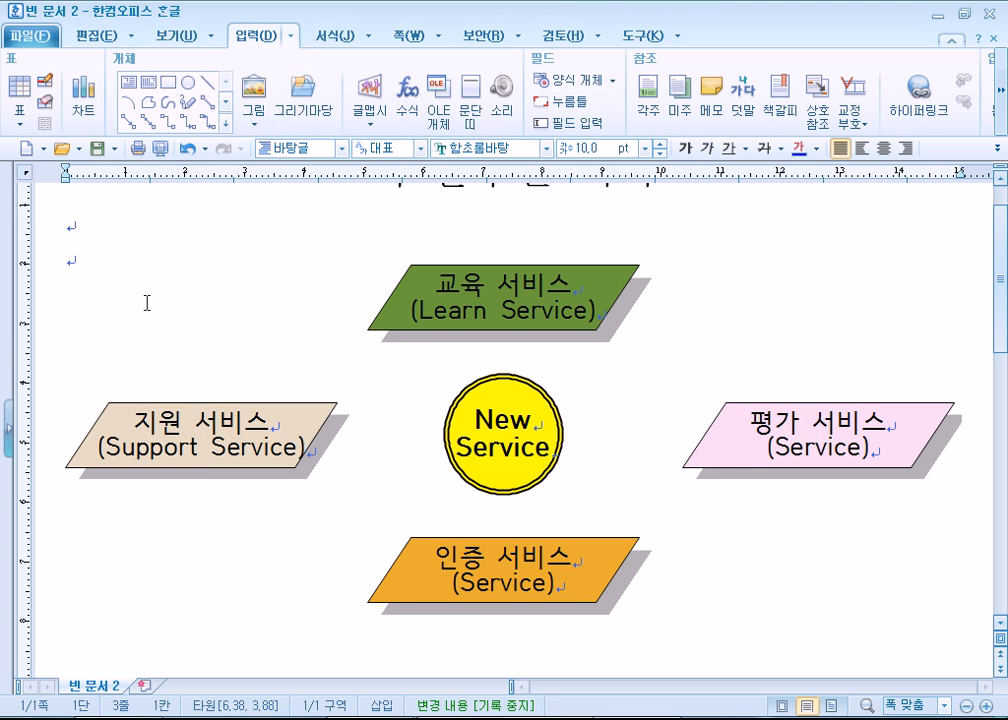
scroll(127, 263, "up", 2)
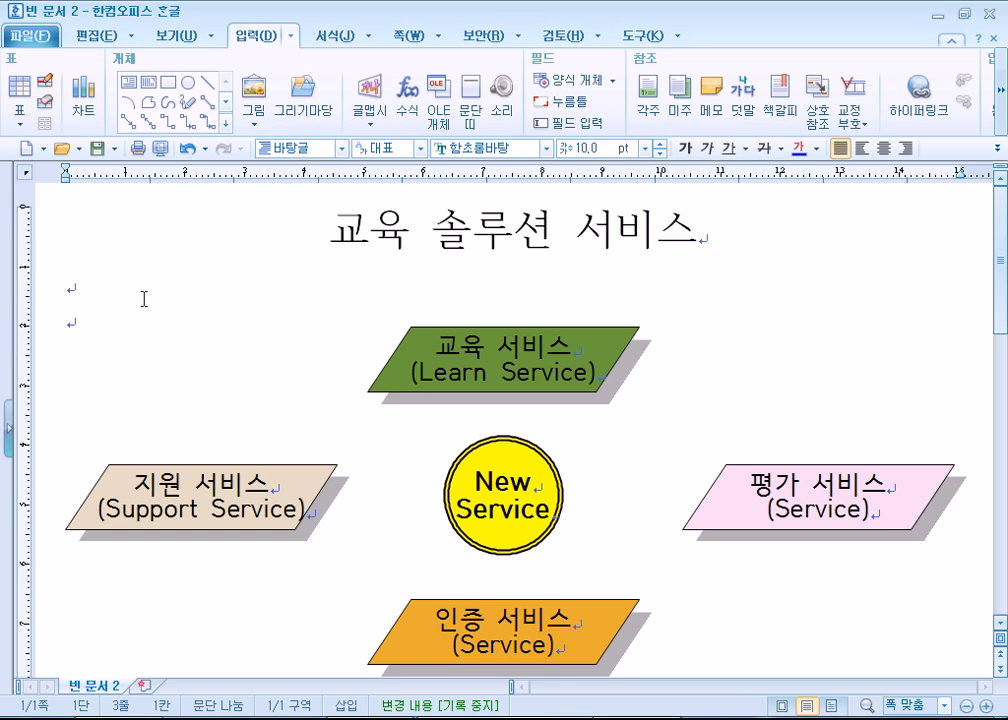
scroll(298, 317, "down", 3)
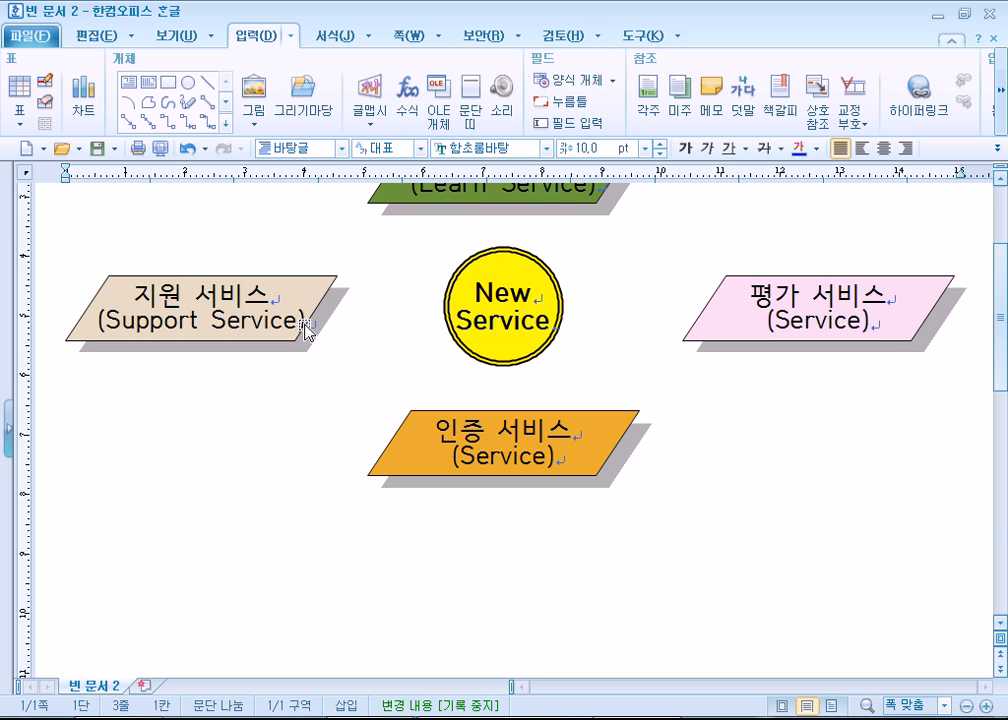
scroll(305, 328, "up", 3)
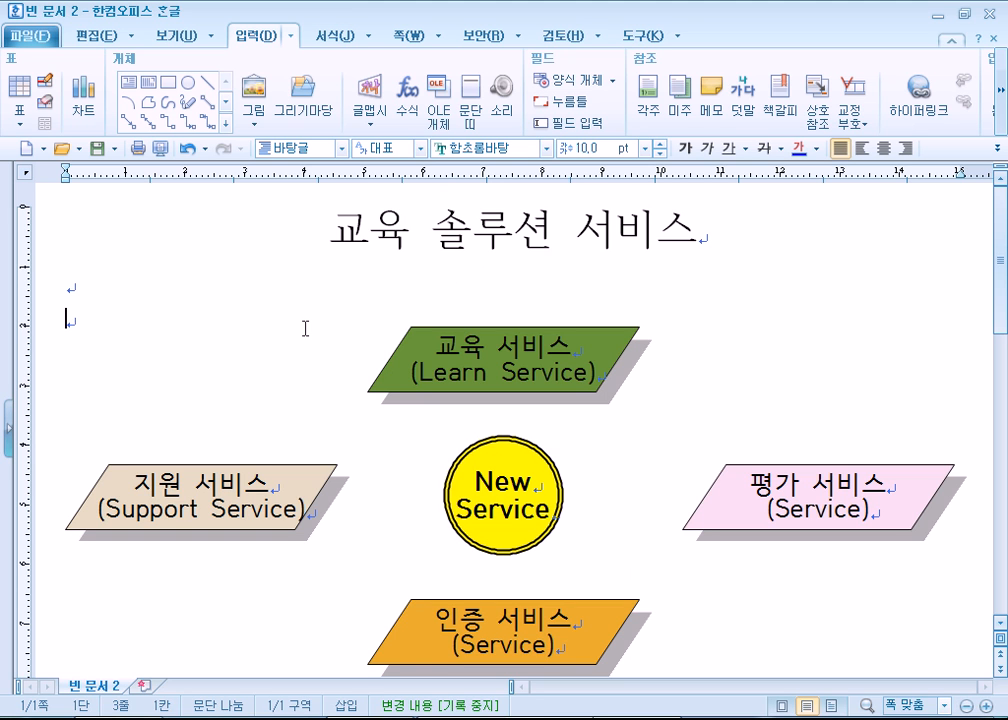
- Open 독도.hwp from the Part_04 folder and delete its seaside photo and the yellow dandelion clip art
left_click(60, 150)
double_click(259, 212)
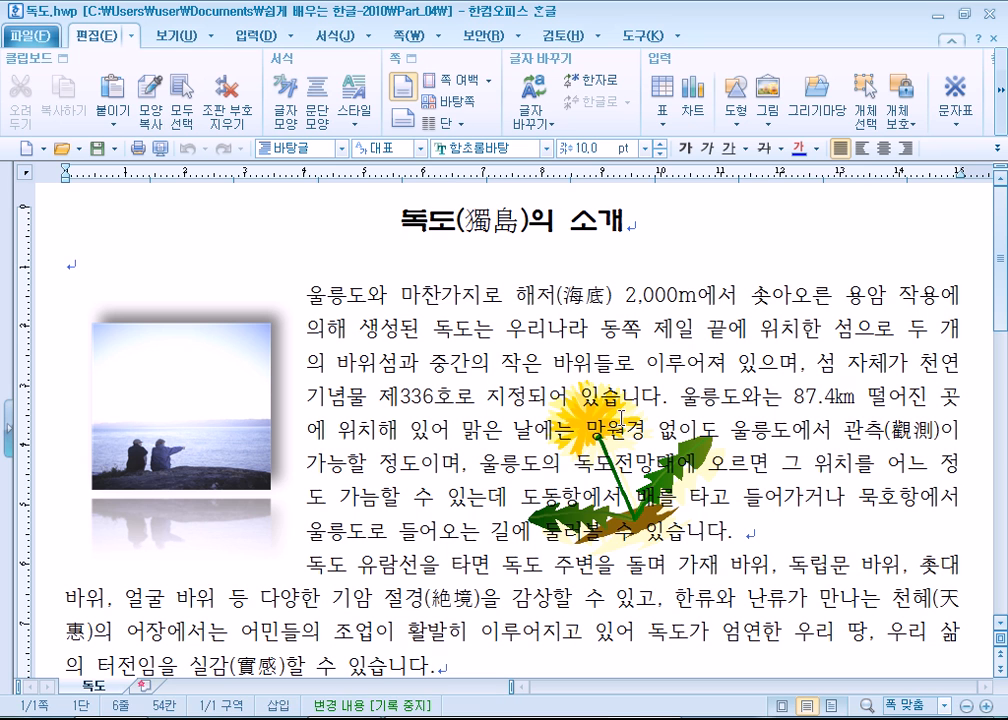
left_click(158, 428)
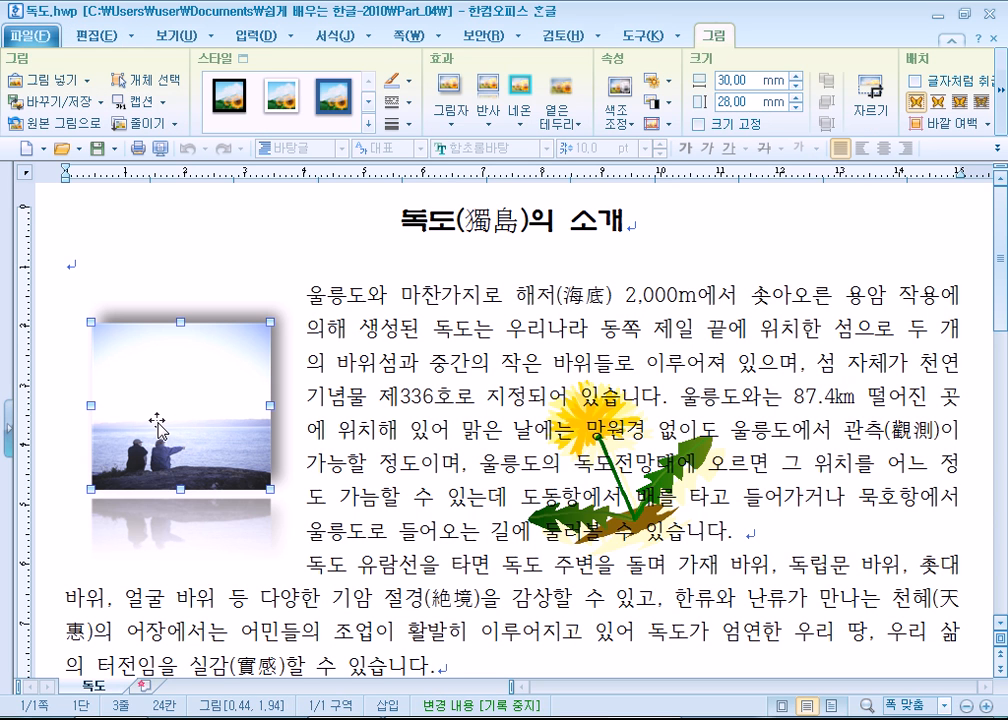
key("Delete")
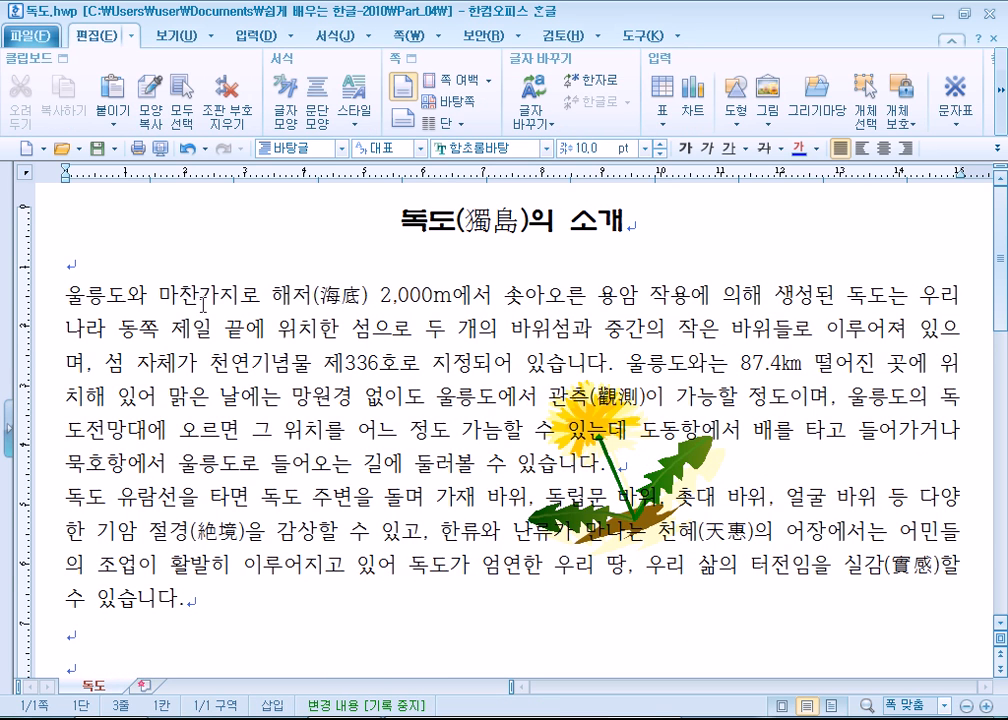
left_click(643, 476)
key("Delete")
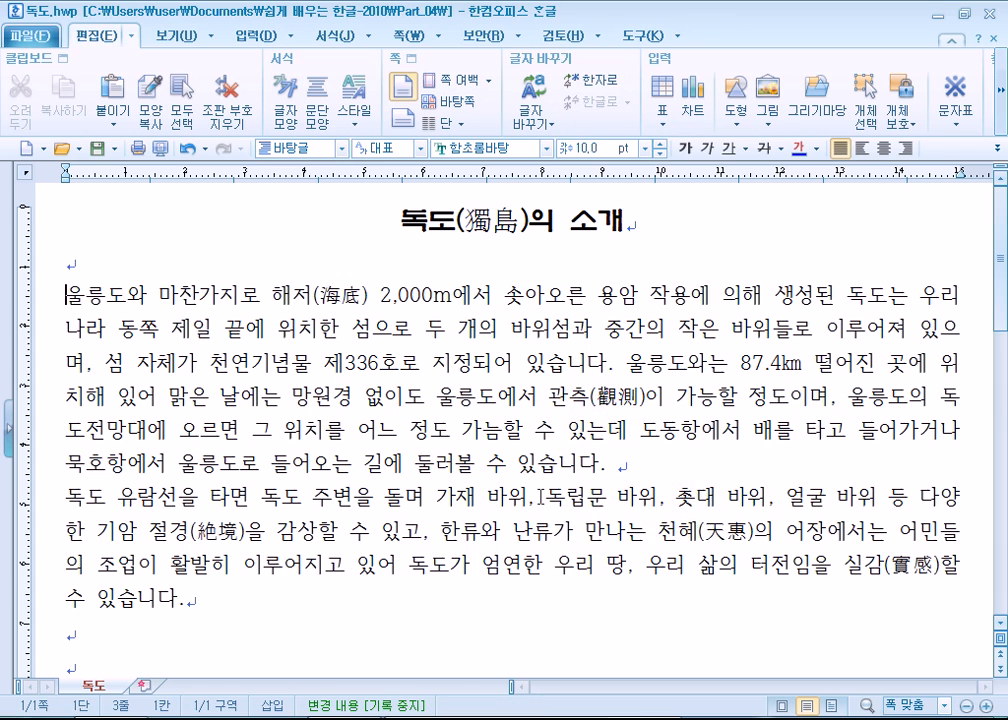
- Examine the text-only 독도 page in print preview and return to editing
scroll(540, 495, "down", 3)
scroll(467, 465, "up", 3)
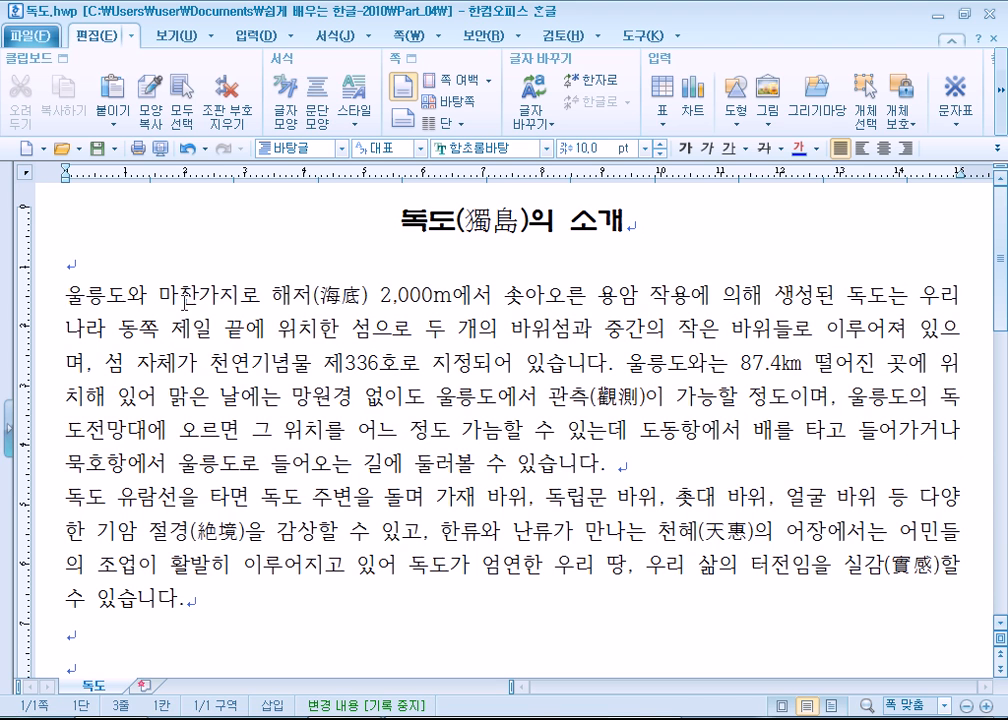
left_click(157, 148)
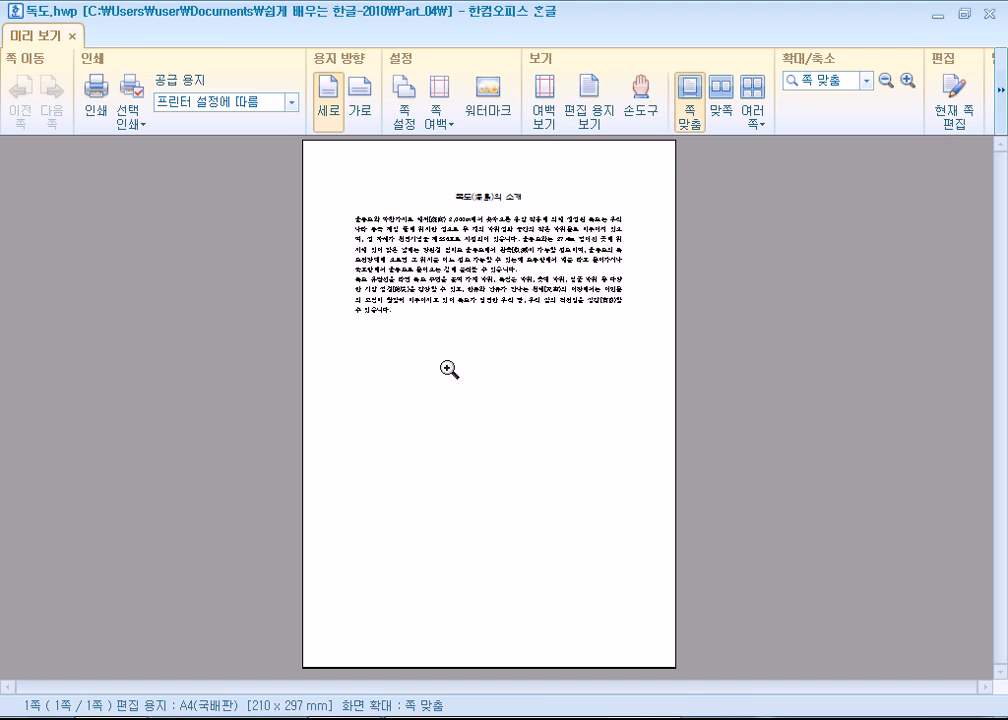
key("Escape")
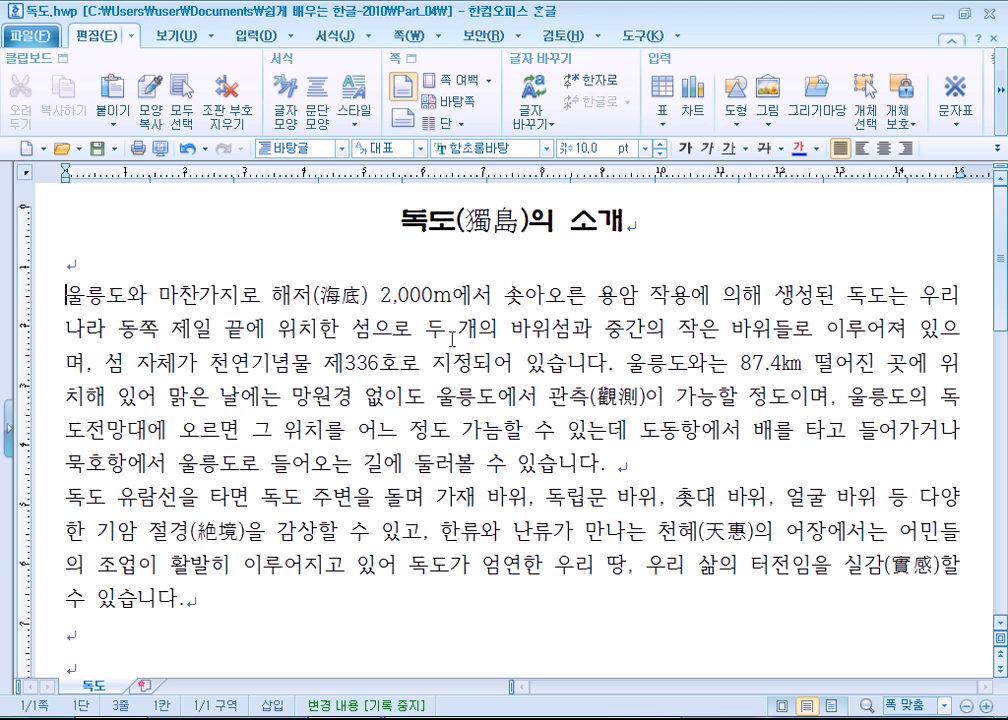
- Start inserting a picture file at the beginning of the first body paragraph
key("Return")
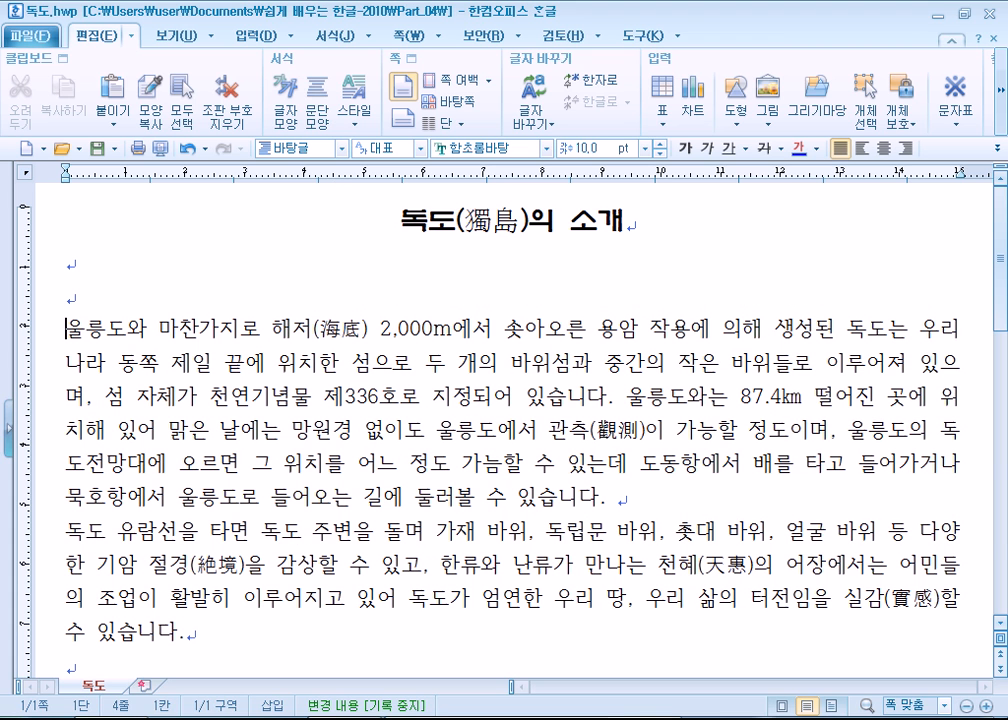
key("BackSpace")
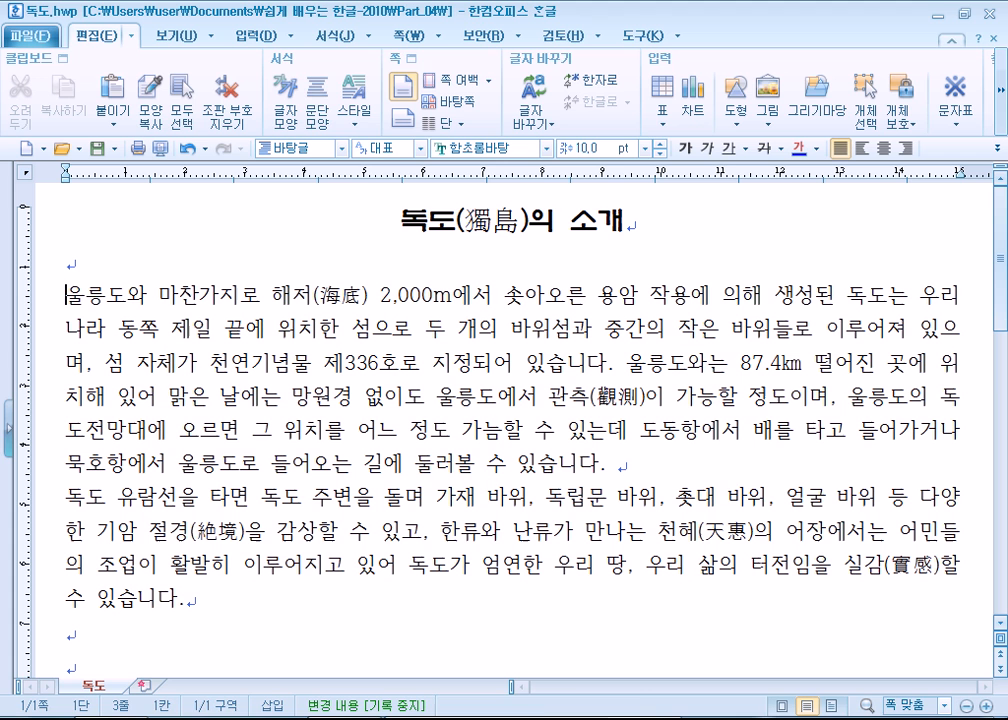
left_click(253, 35)
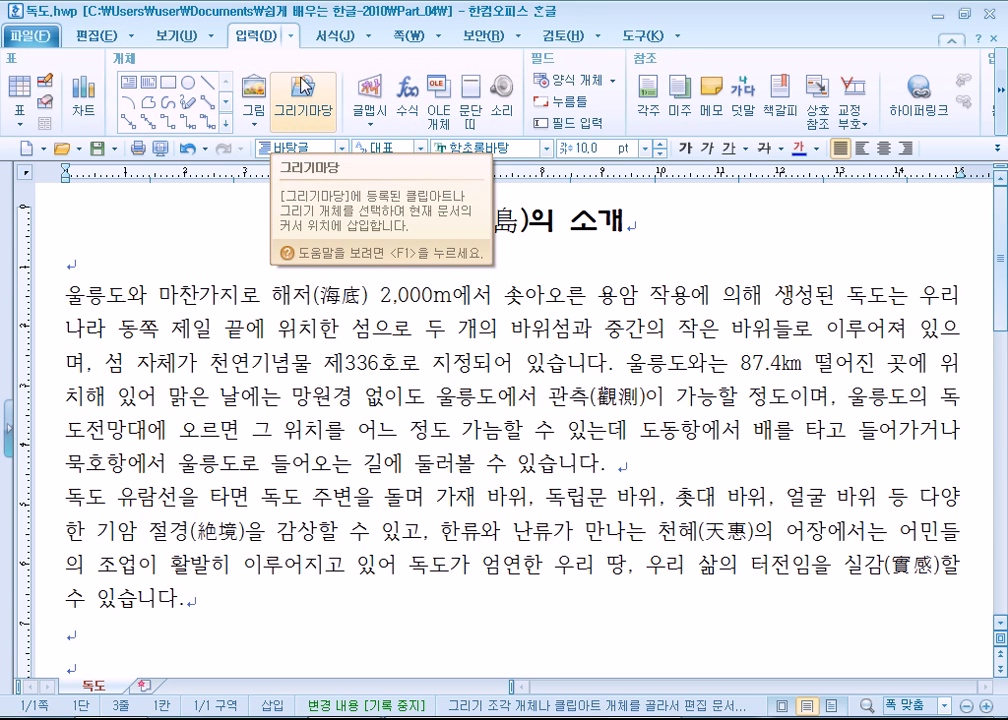
left_click(256, 95)
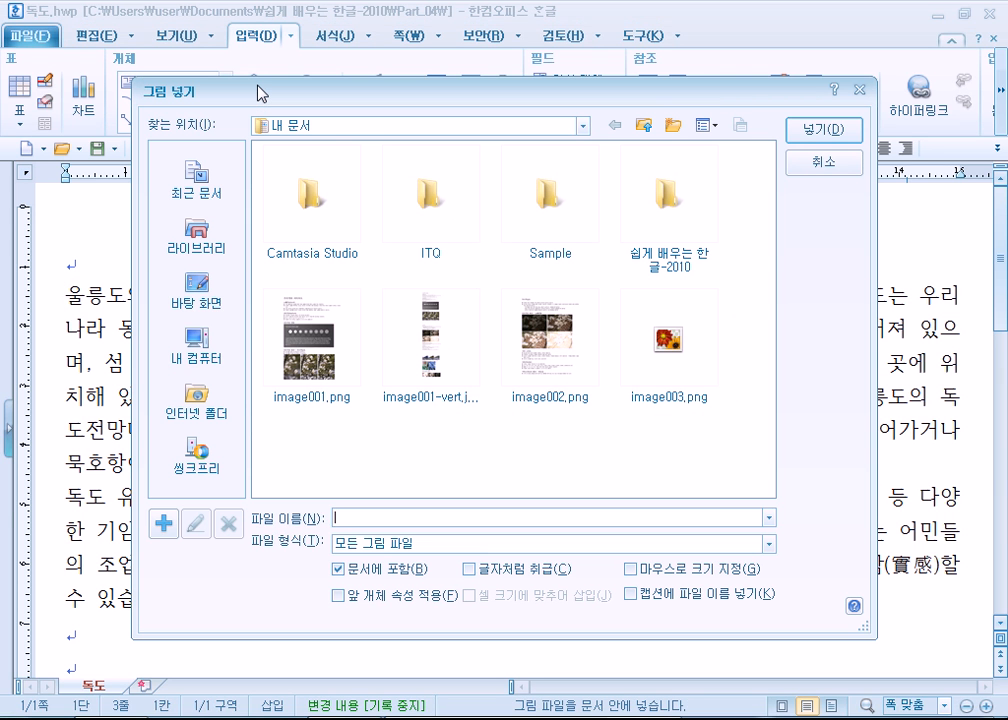
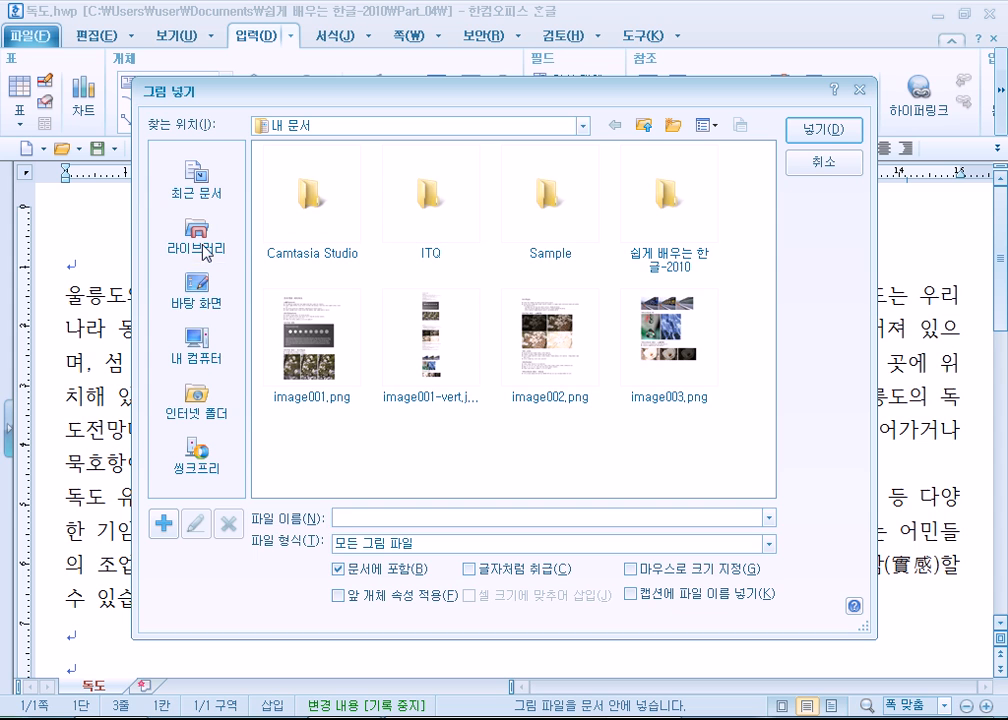
left_click(197, 242)
double_click(533, 233)
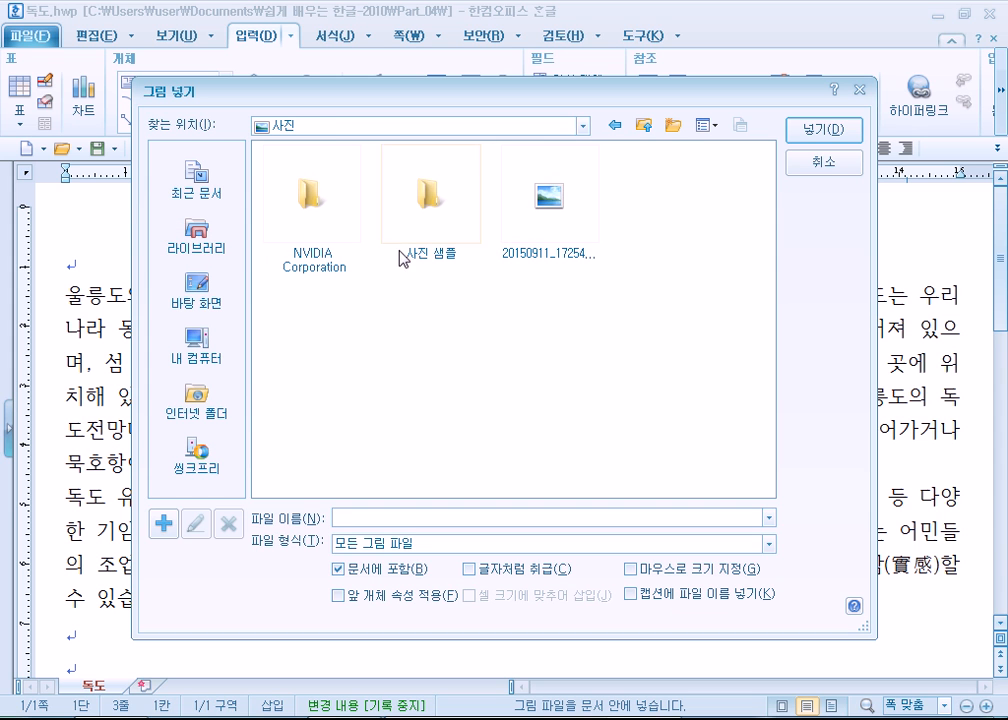
double_click(433, 205)
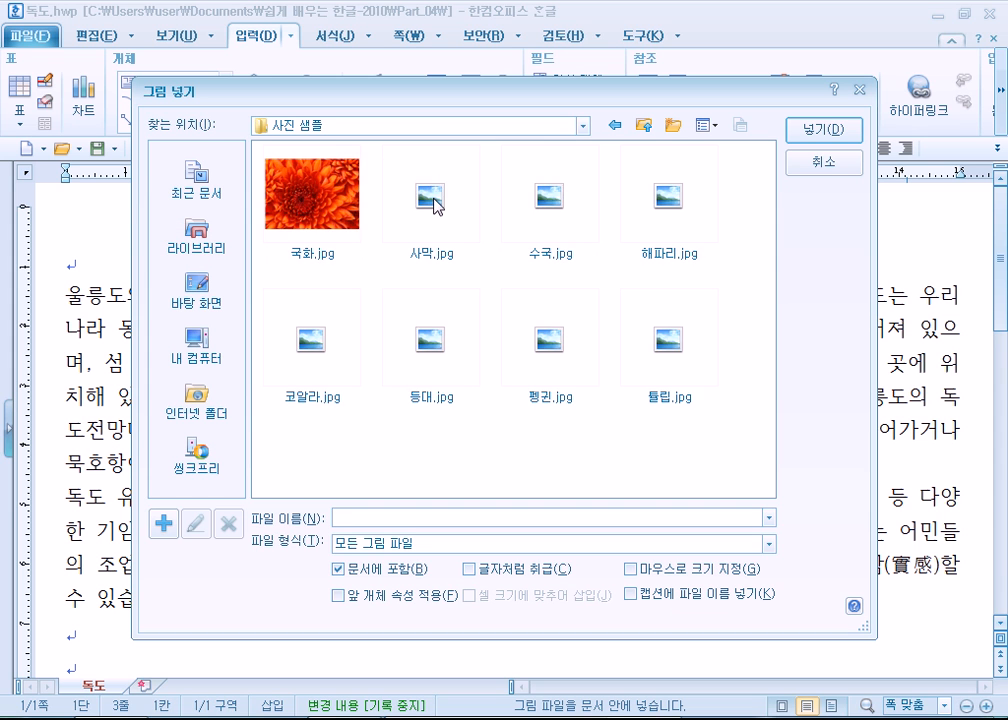
left_click(696, 352)
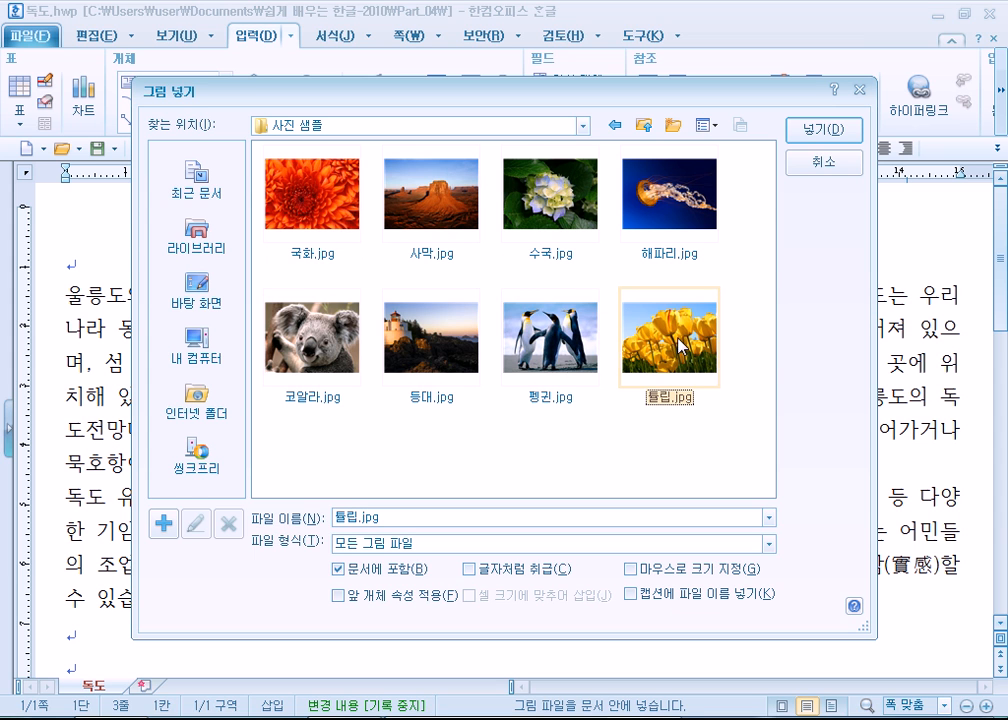
left_click(809, 171)
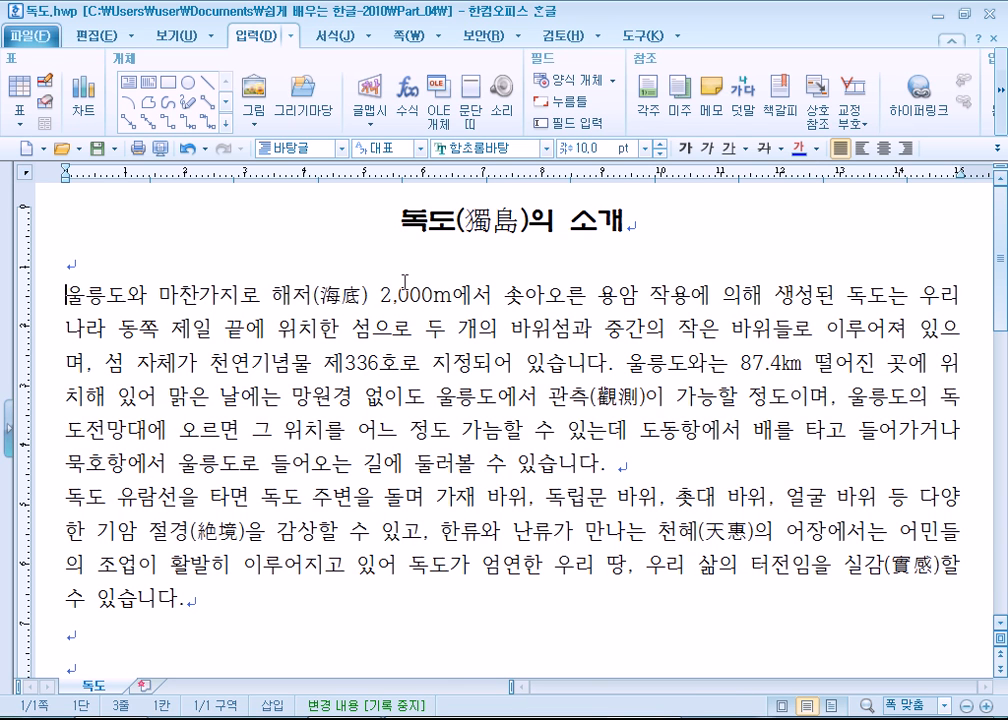
- Examine the clip art categories in the drawing gallery (그리기마당), from 경제활동 to the landmark images in 문화유산
left_click(297, 95)
left_click(376, 234)
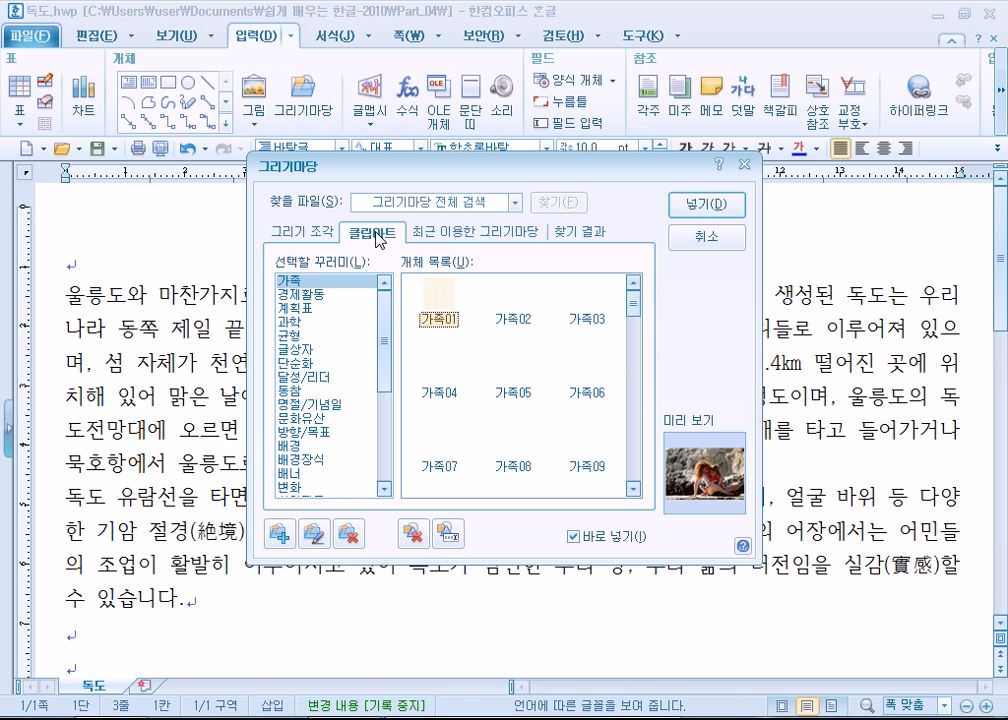
left_click(316, 295)
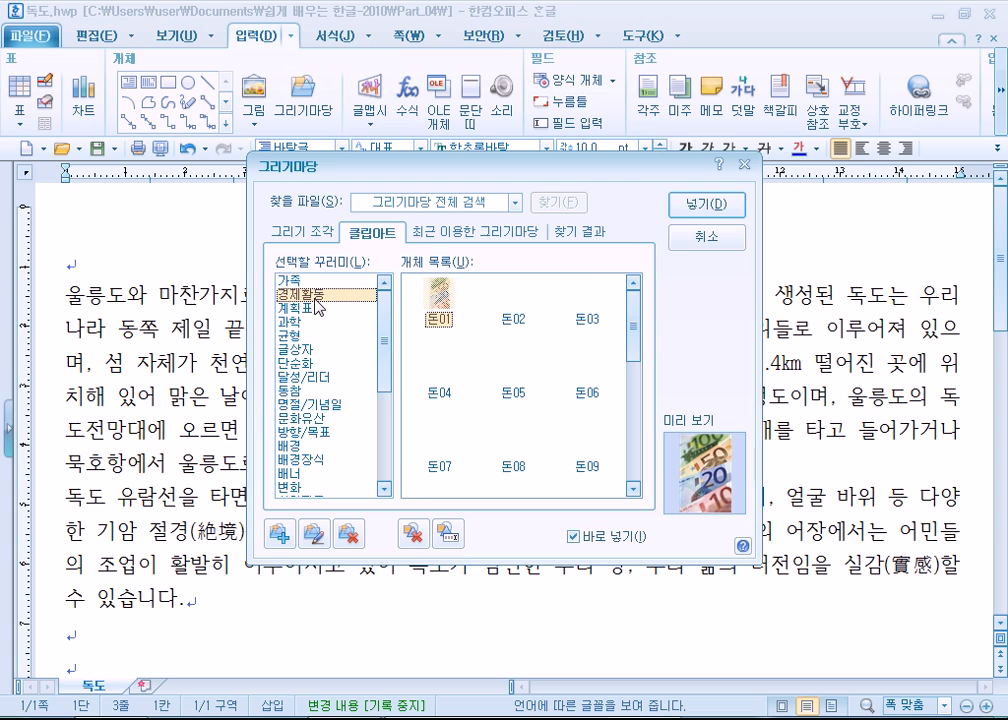
left_click(316, 309)
left_click(311, 324)
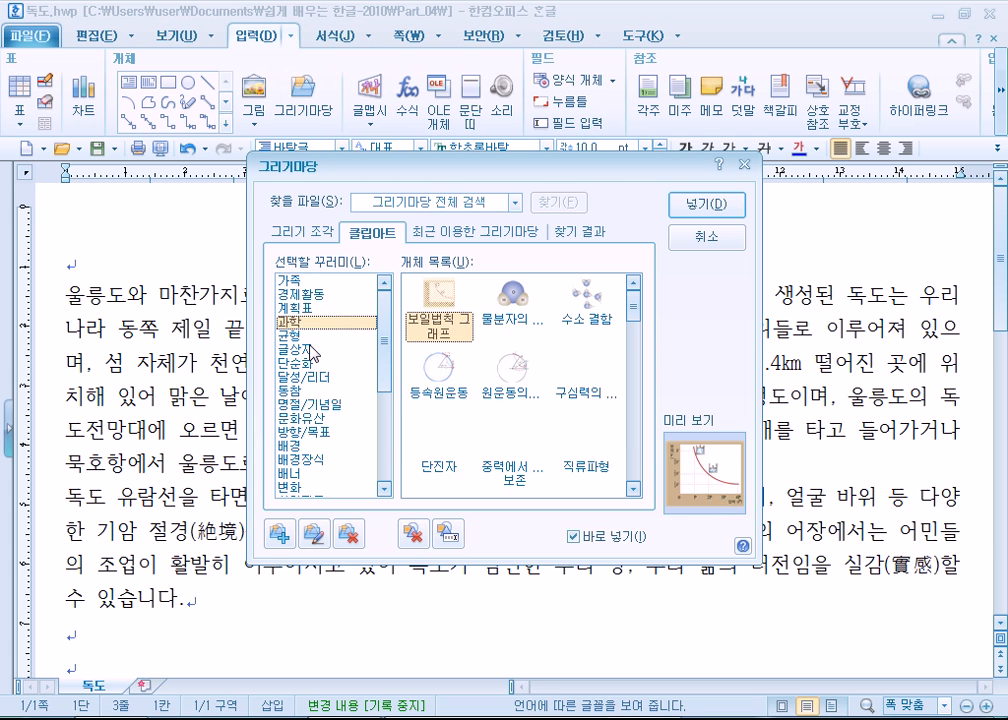
left_click(312, 350)
left_click(314, 378)
left_click(314, 406)
scroll(316, 424, "down", 3)
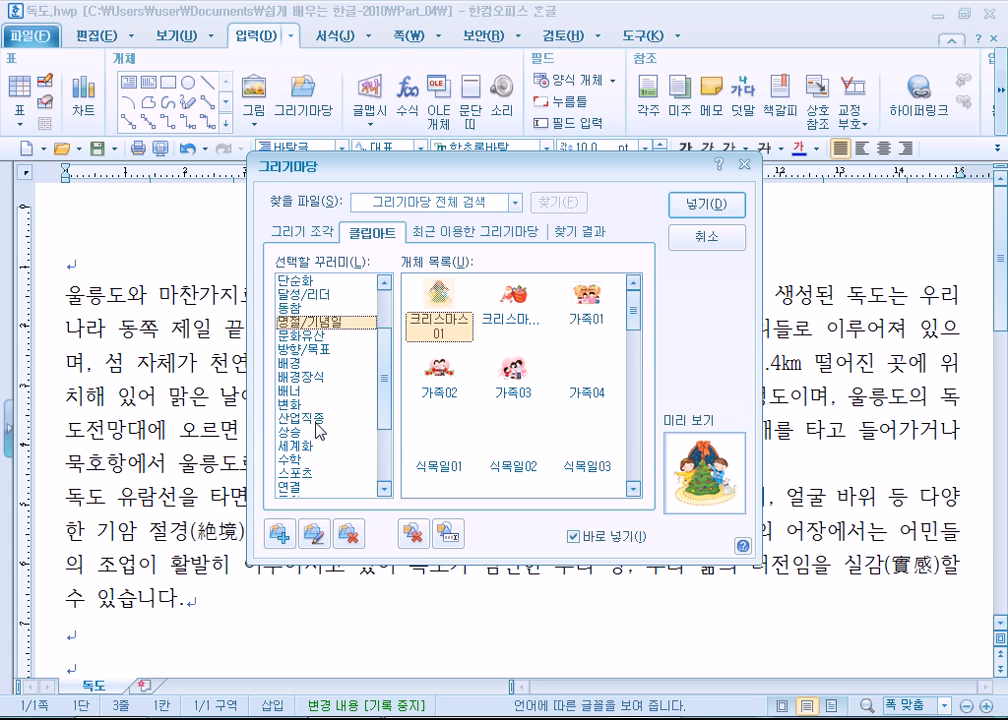
key("Down")
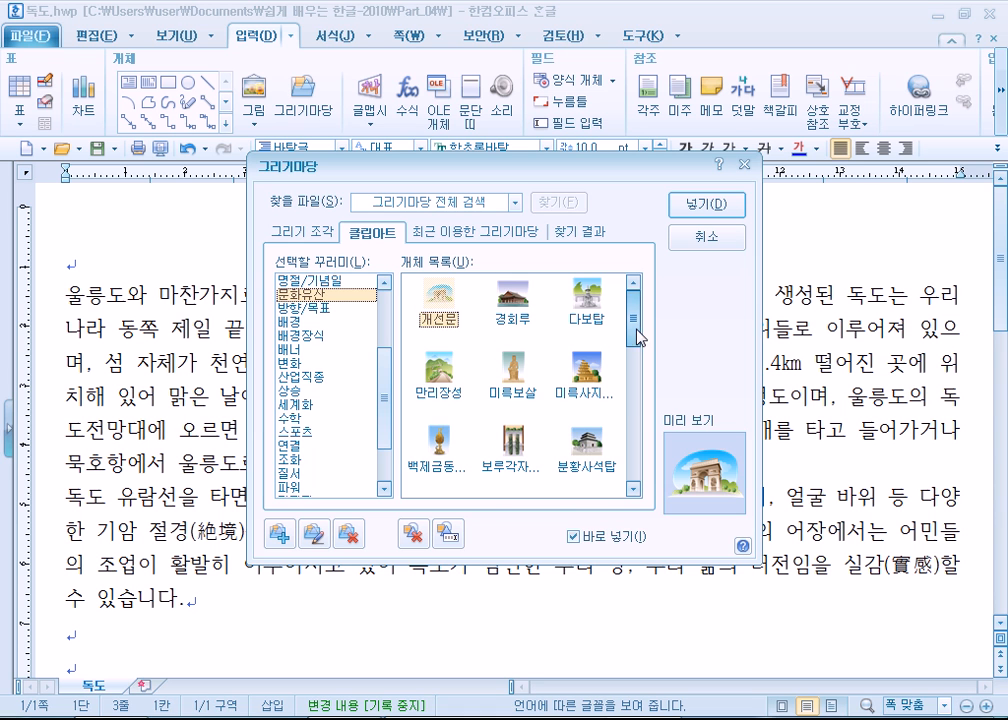
scroll(640, 368, "down", 3)
scroll(644, 398, "down", 5)
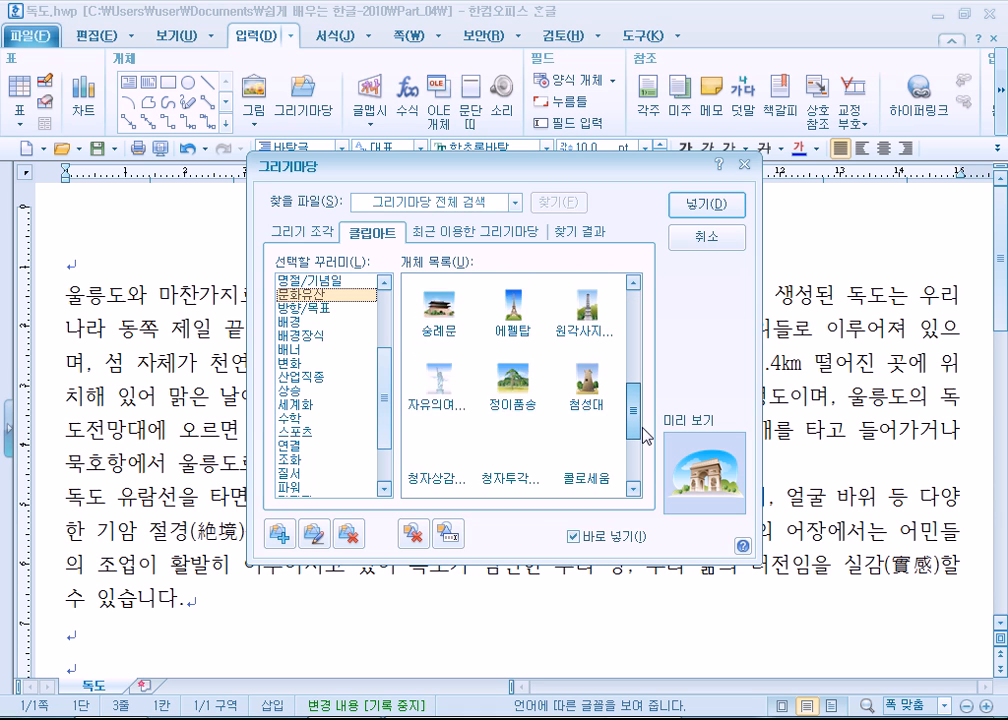
left_click_drag(634, 450, 631, 335)
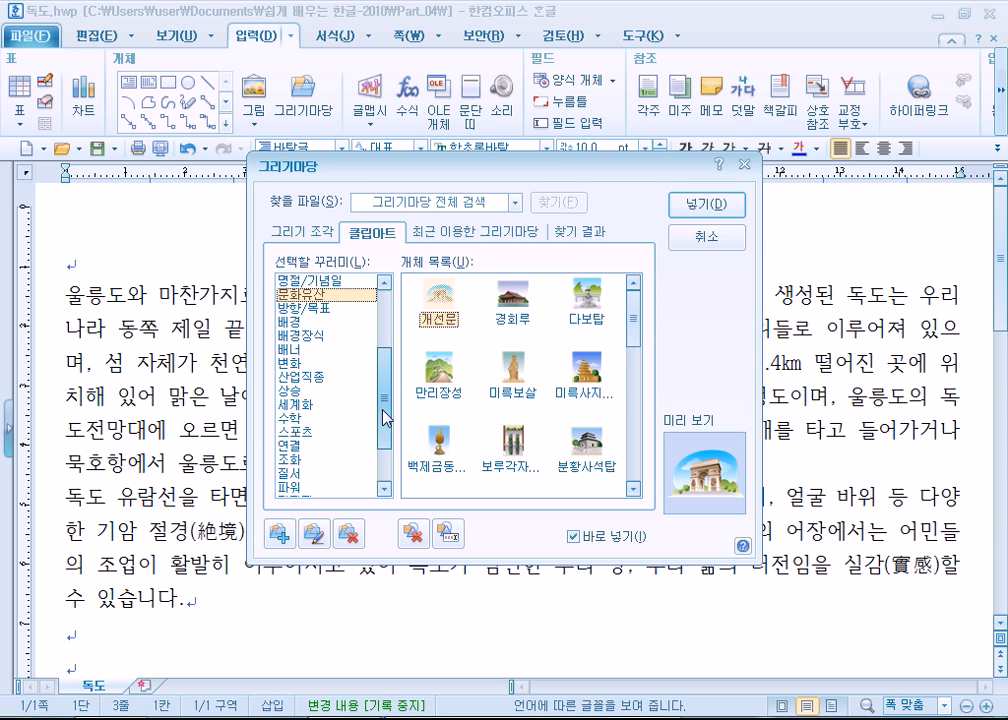
- Insert the 휴식 clip art from the 휴식/여행 category at the beginning of the first body paragraph, with 바로 넣기 enabled
scroll(344, 440, "down", 2)
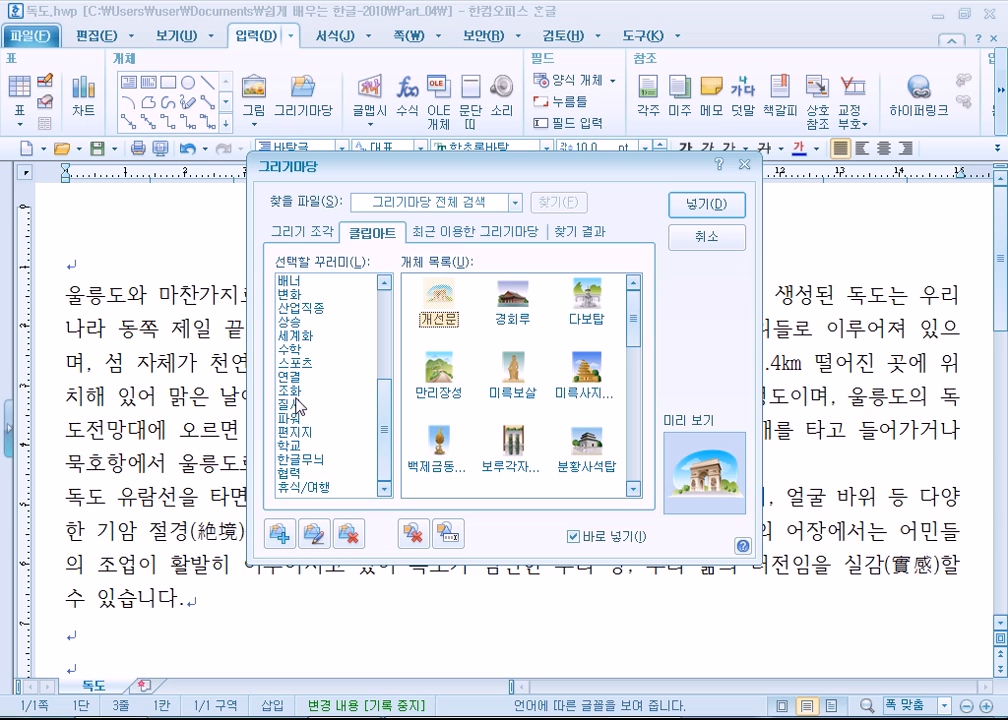
left_click(308, 487)
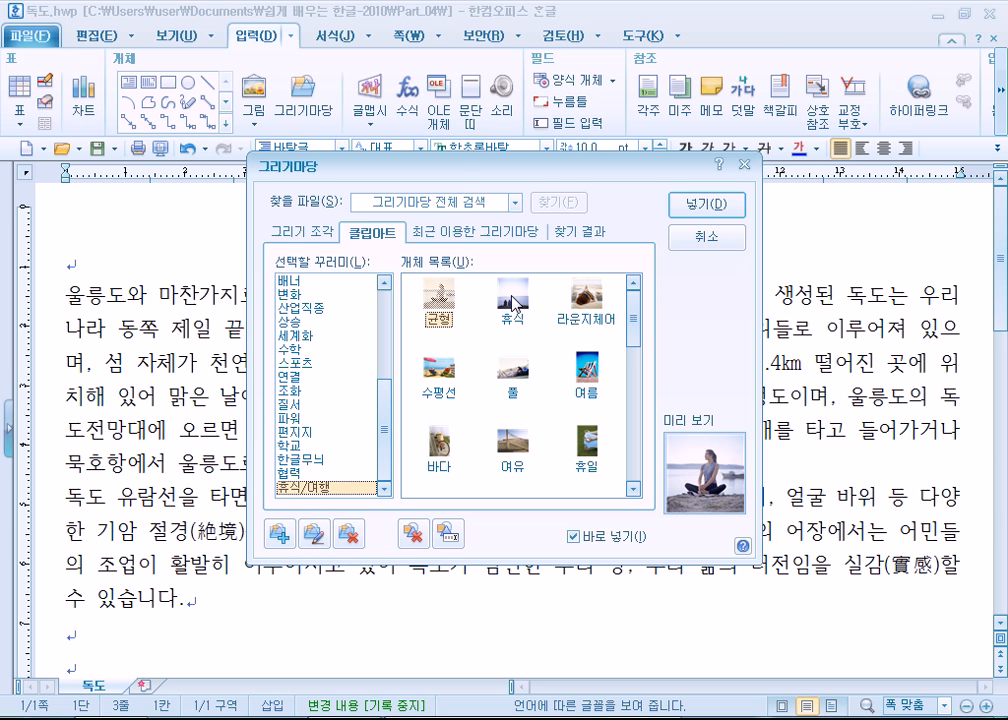
double_click(515, 300)
left_click_drag(410, 154, 555, 43)
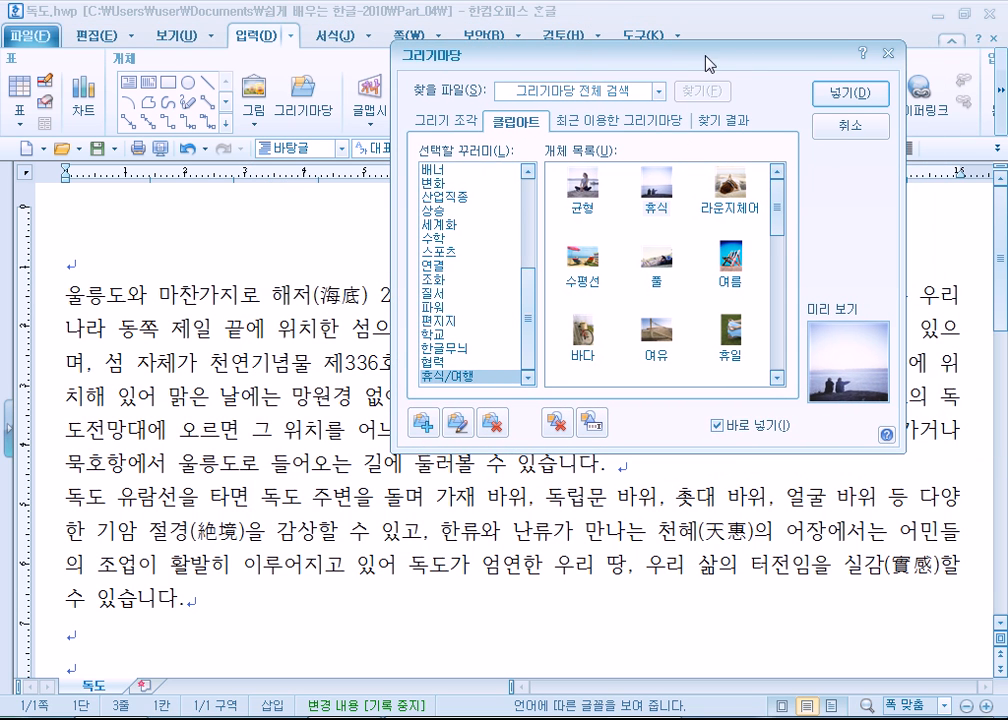
left_click(718, 425)
double_click(655, 187)
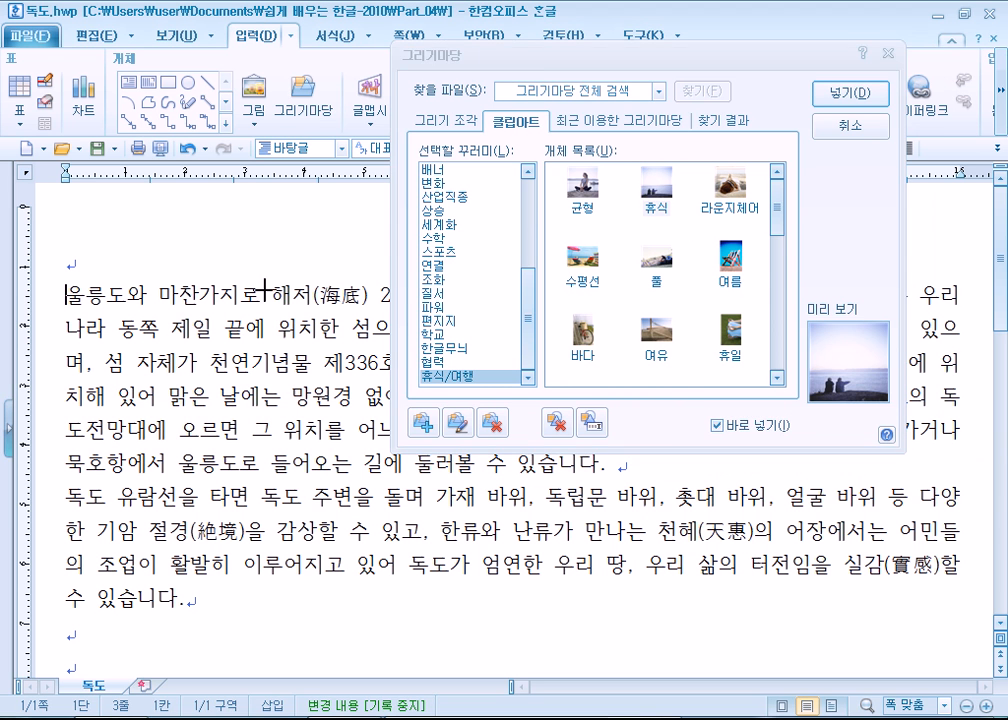
left_click(307, 98)
left_click_drag(757, 67, 827, 37)
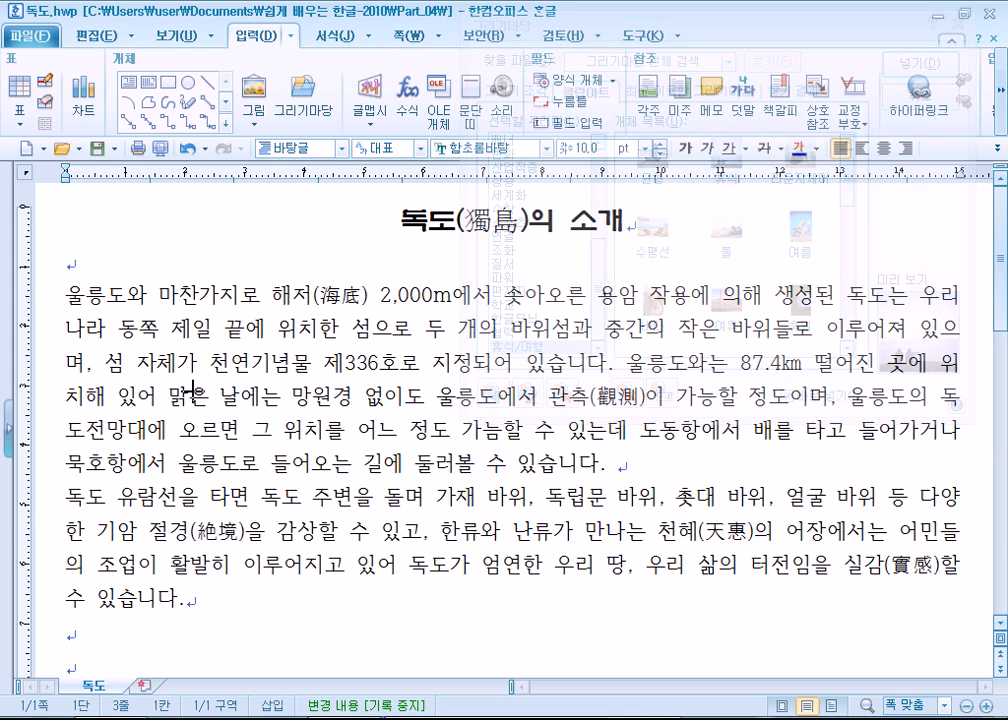
left_click(72, 292)
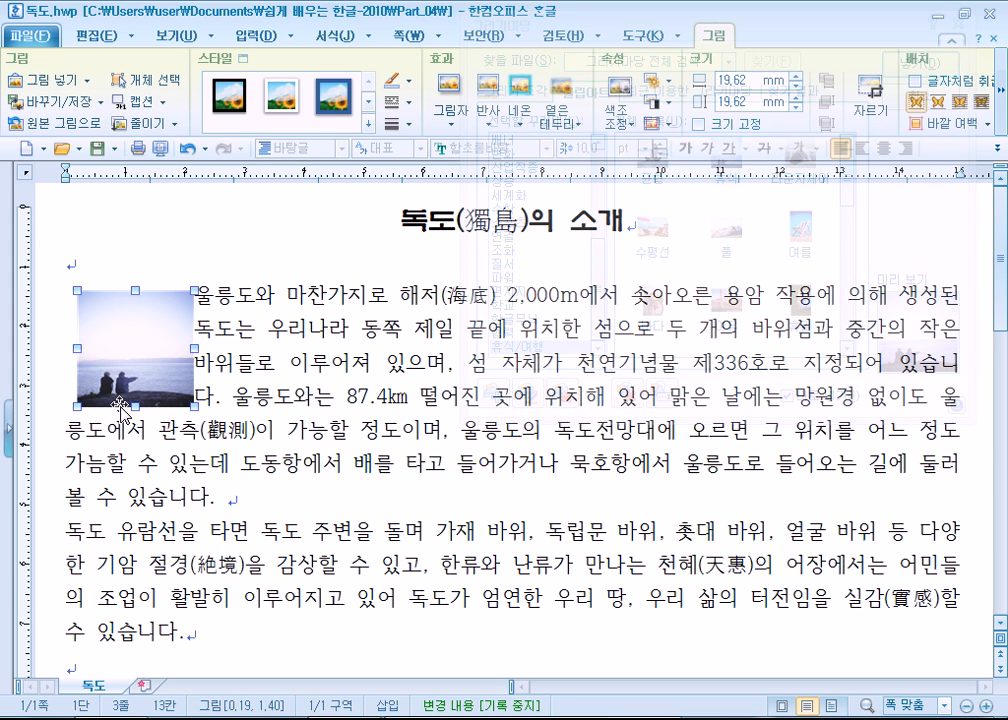
- Enlarge the seaside picture to about 25 mm square, close the clip art gallery and align the picture with the left text margin
left_click_drag(189, 405, 225, 437)
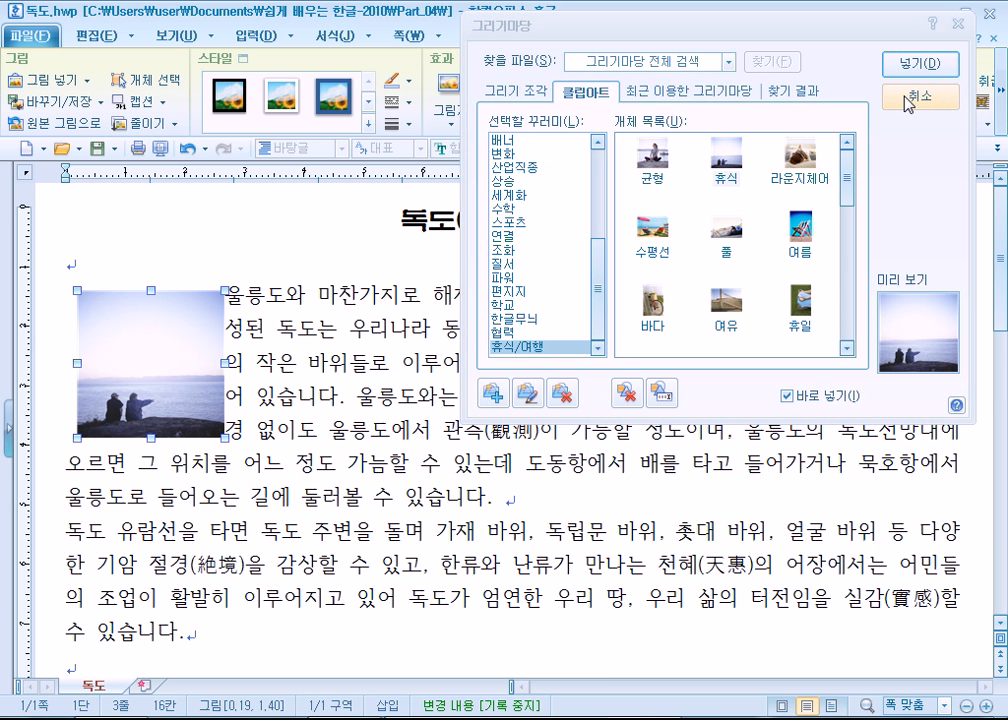
left_click(906, 104)
mouse_move(181, 347)
left_mouse_down()
mouse_move(164, 338)
mouse_move(164, 360)
left_mouse_up()
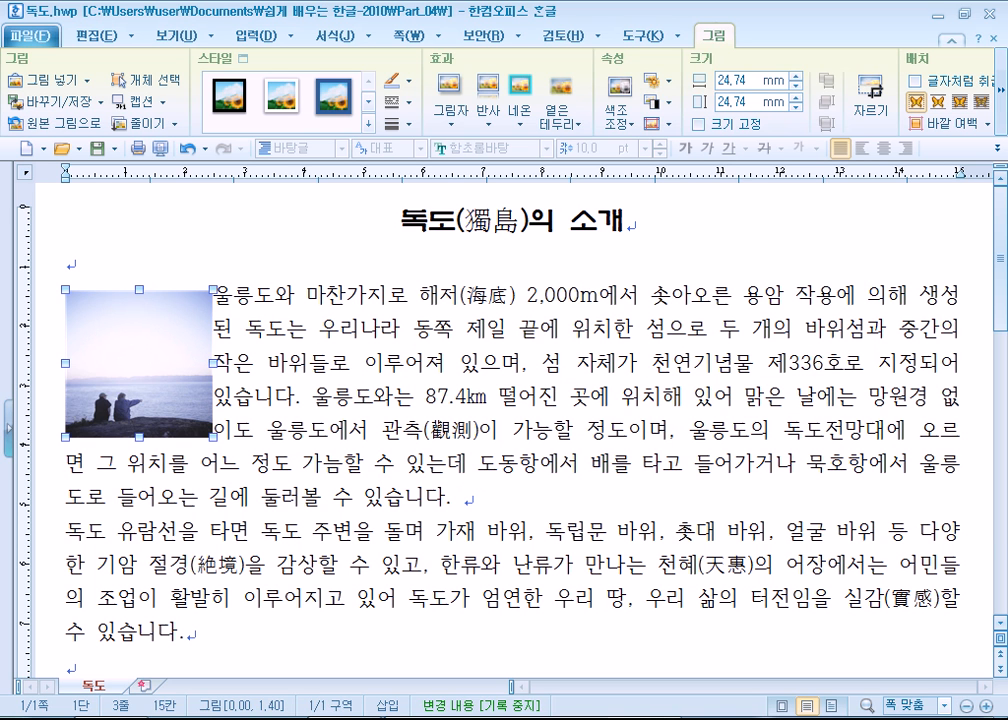
- Switch to Internet Explorer and search the web for 독도
left_click(280, 718)
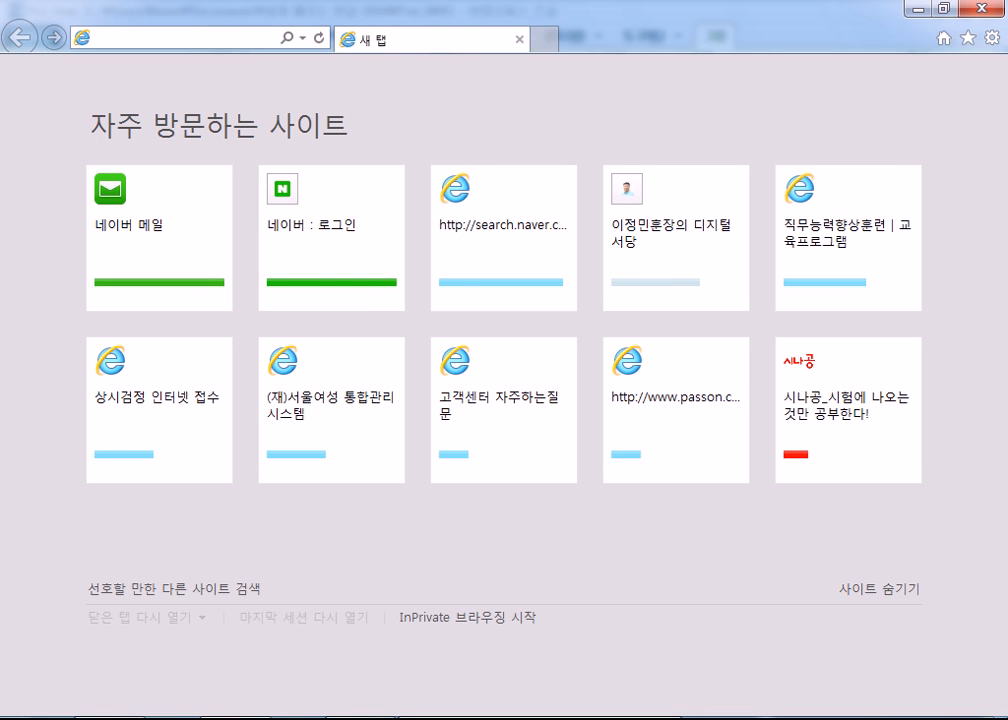
type("ehreh")
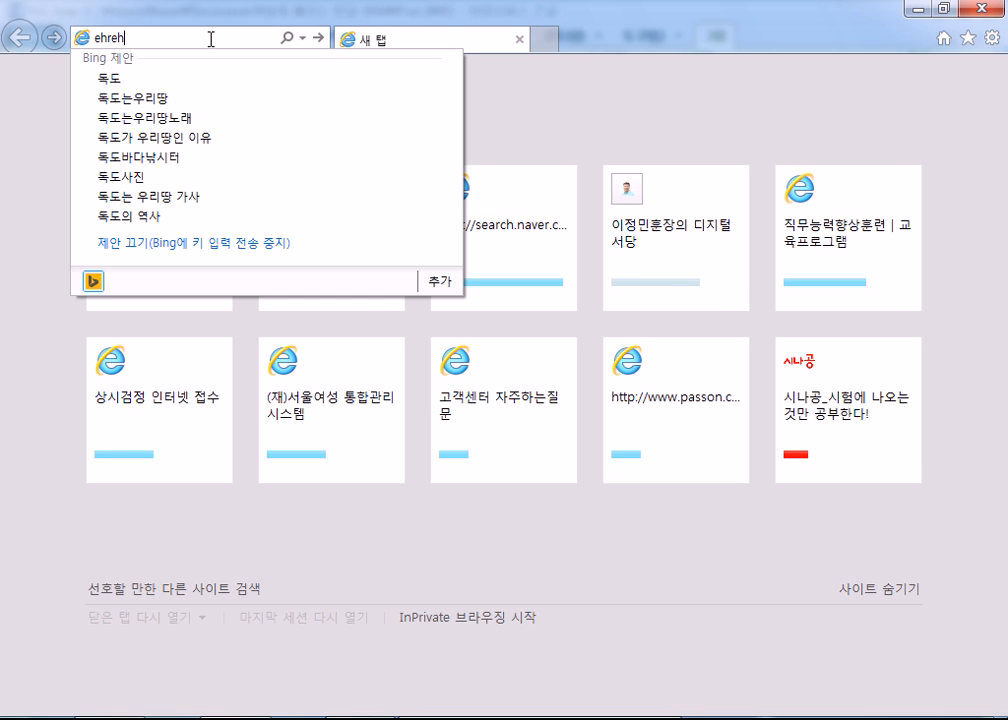
key("Return")
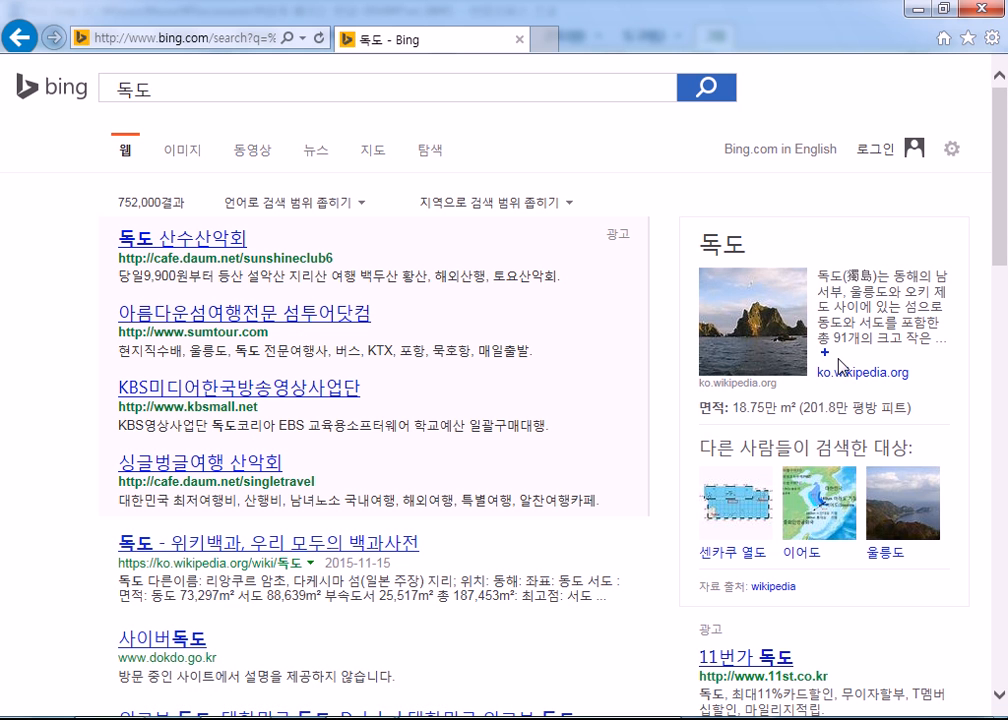
- Look through the search results and their 독도 images, and open the 독도박물관 website
scroll(860, 400, "down", 3)
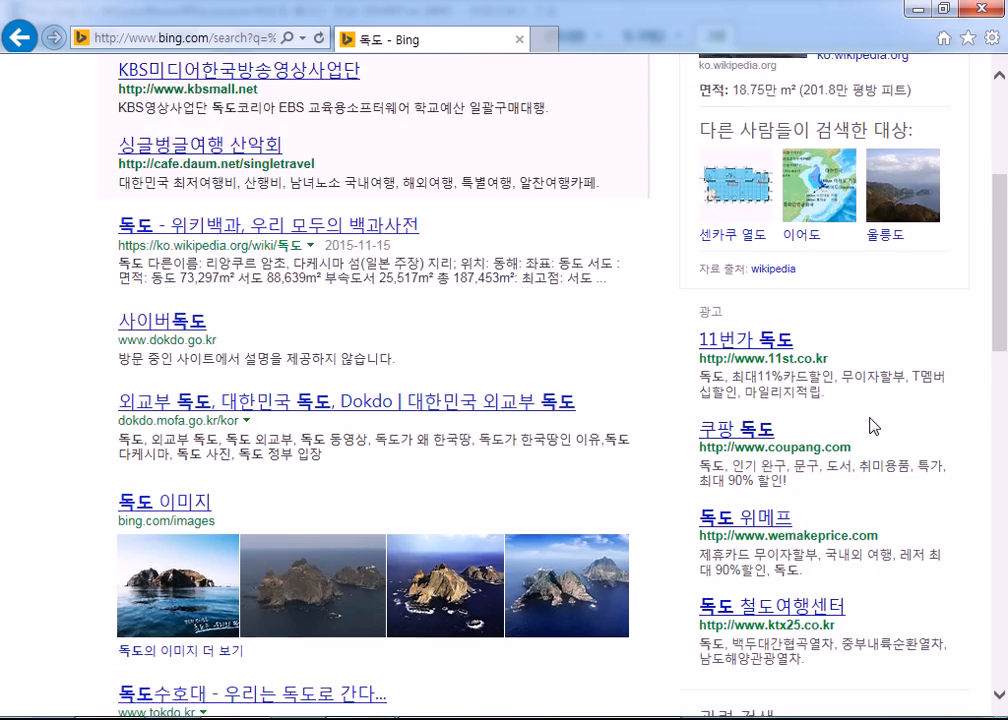
scroll(873, 423, "down", 2)
mouse_move(577, 408)
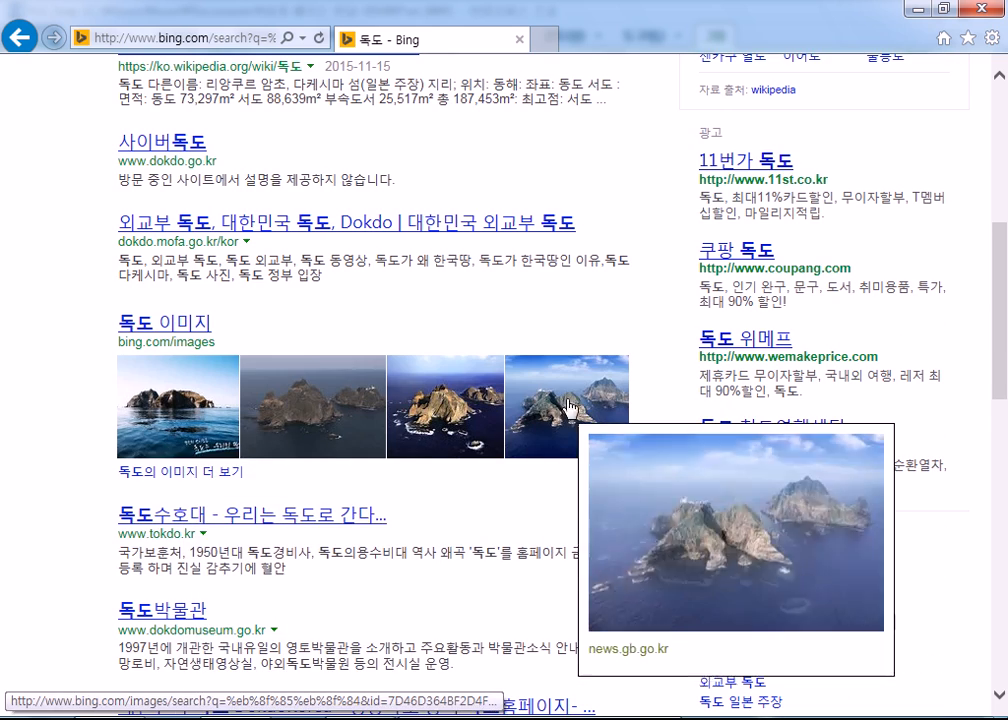
scroll(579, 407, "down", 4)
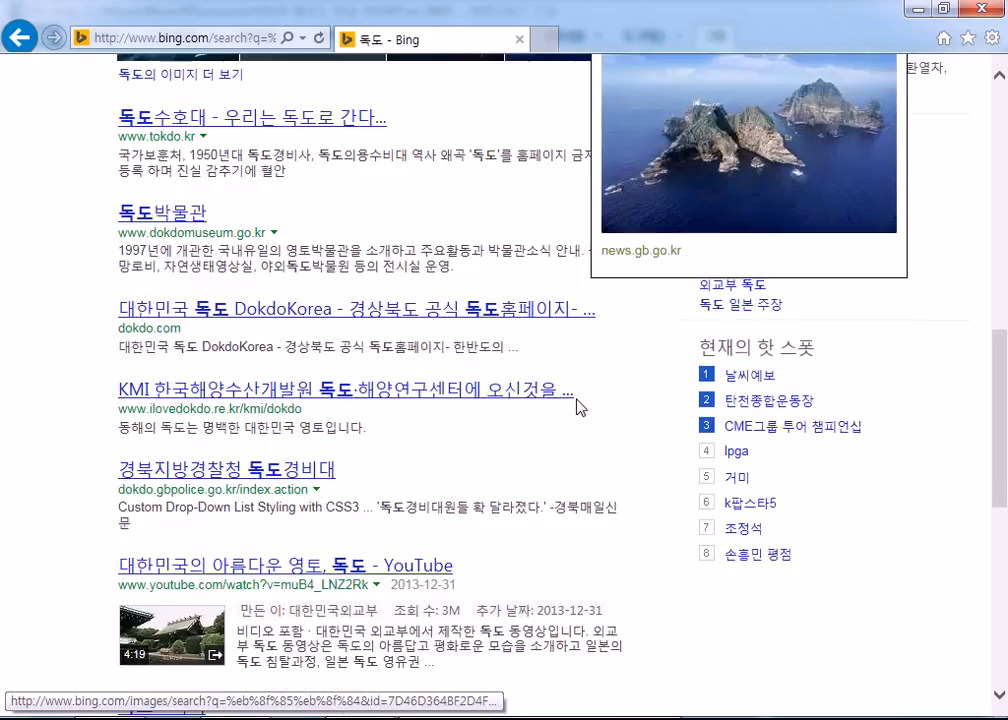
left_click(200, 218)
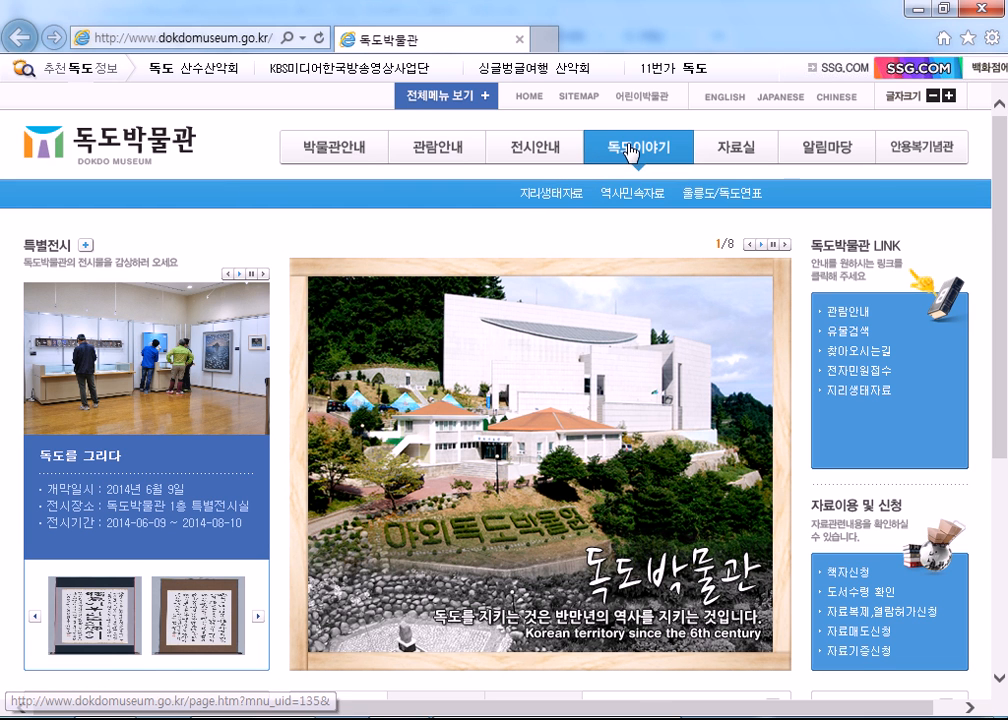
- Open the featured 포토갤러리 photo from the museum's home page and view the 독도우체통 post
mouse_move(607, 157)
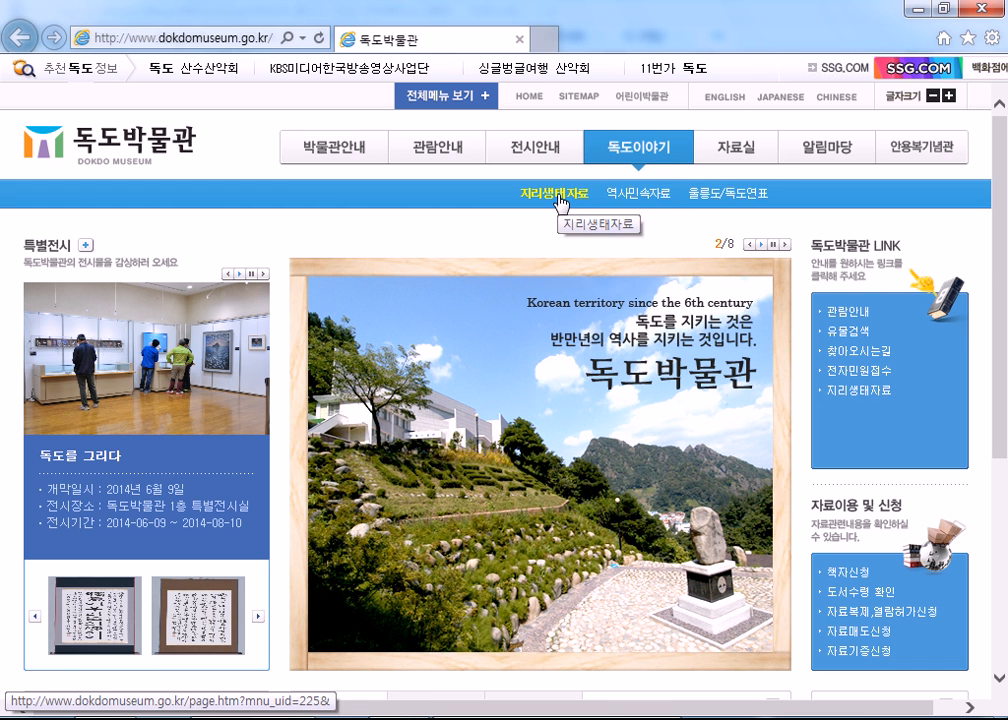
scroll(561, 204, "down", 4)
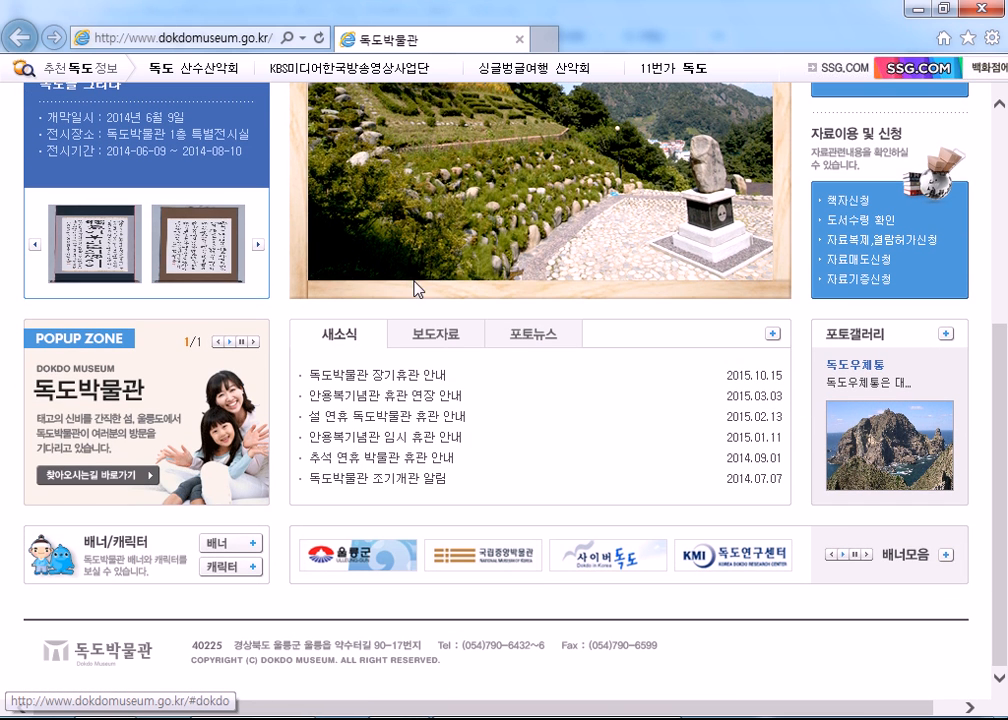
left_click(866, 465)
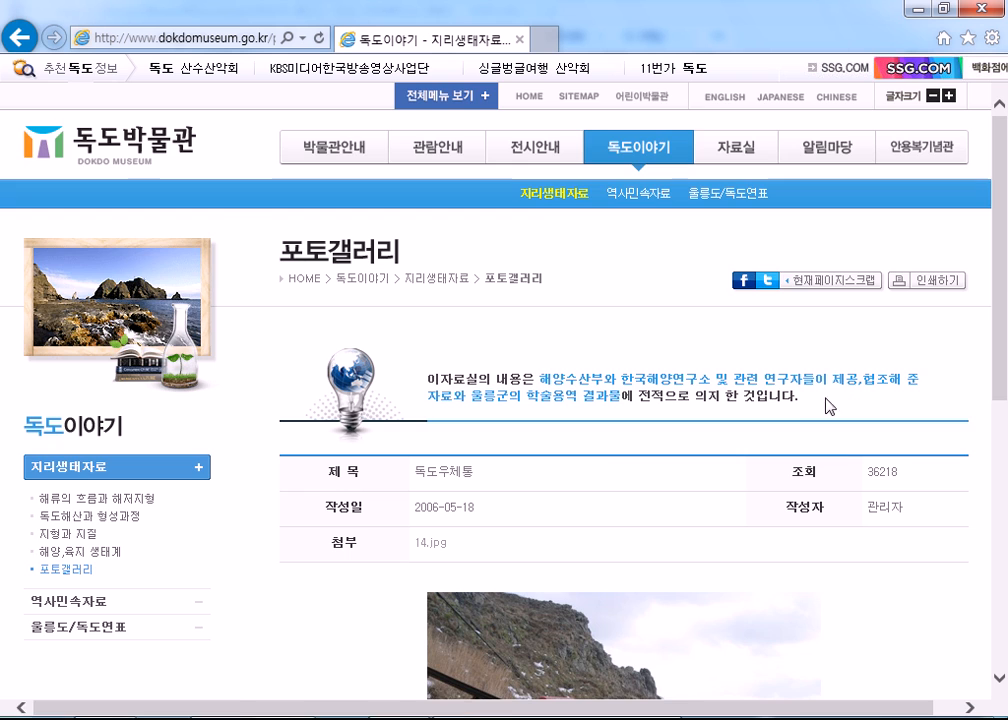
scroll(824, 405, "down", 4)
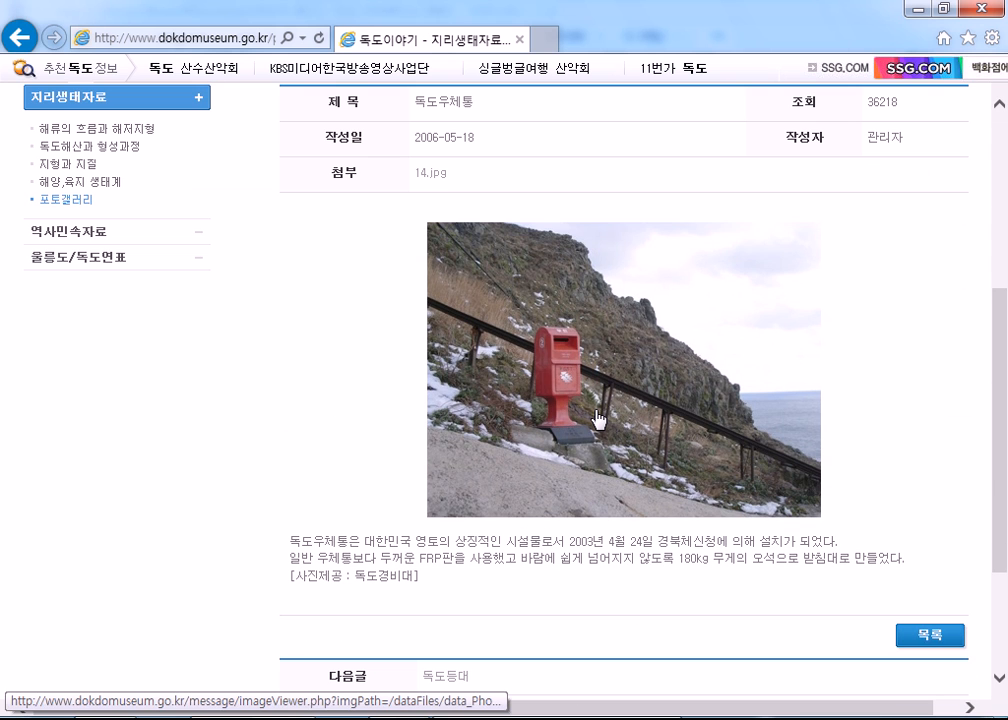
scroll(600, 414, "down", 3)
scroll(603, 414, "up", 6)
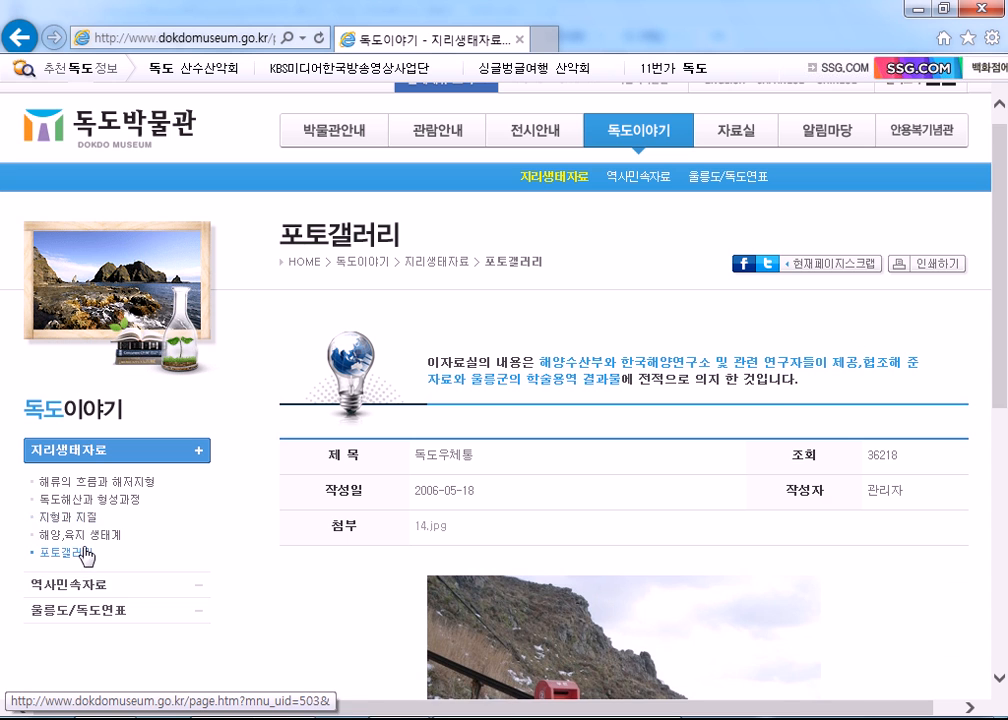
- Open the museum's 포토갤러리 list and look through the photos on its first and second pages
left_click(62, 551)
scroll(636, 530, "down", 3)
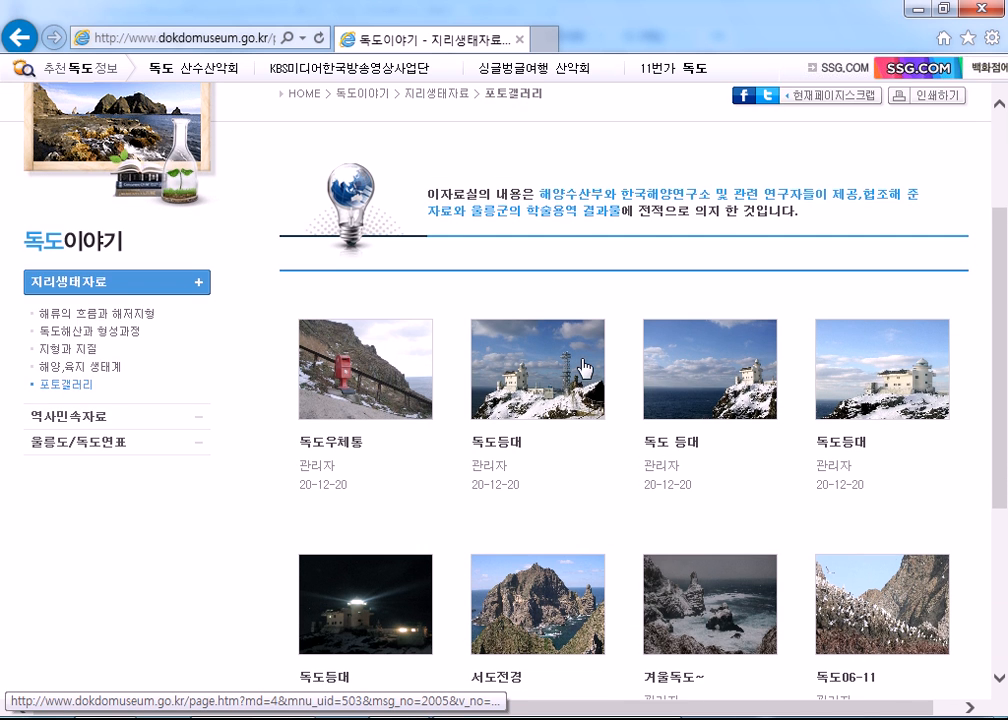
scroll(585, 367, "down", 3)
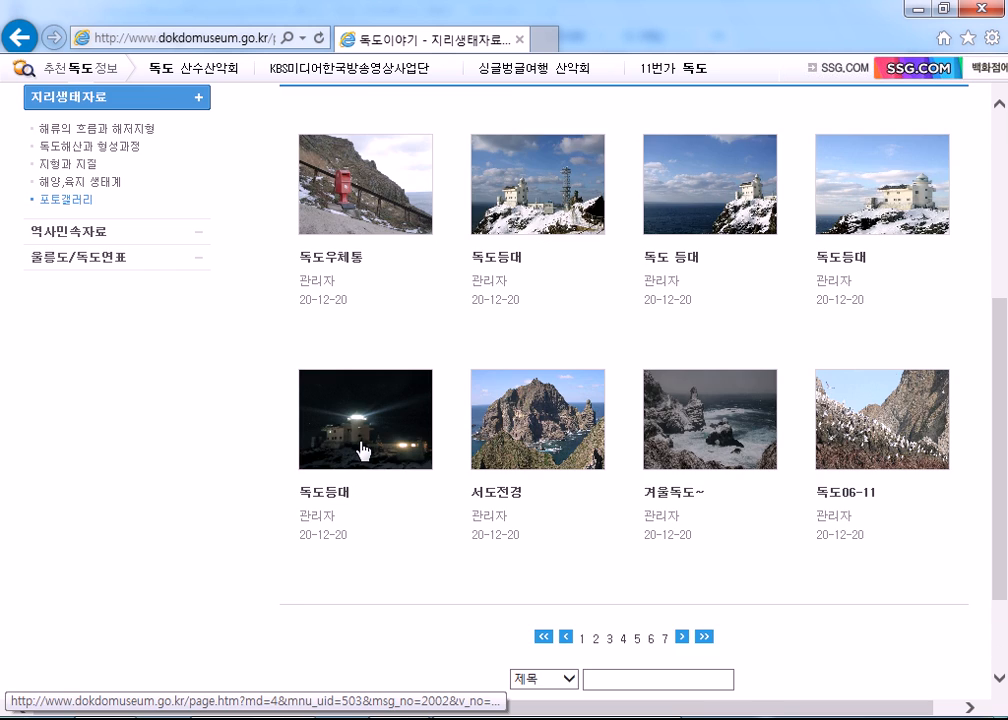
scroll(362, 445, "up", 1)
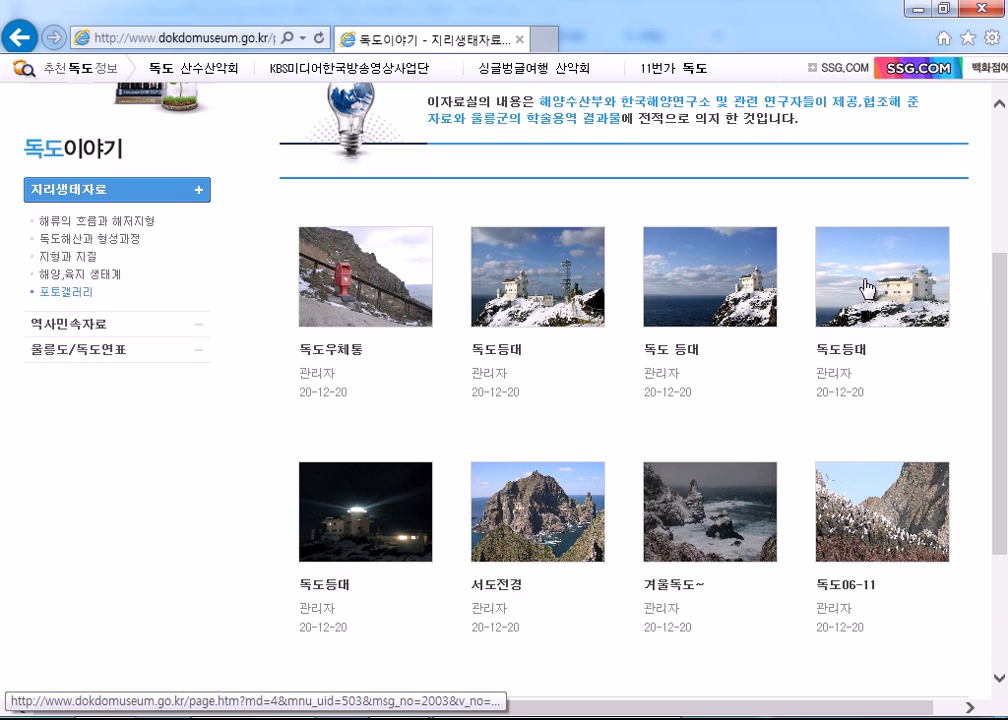
scroll(577, 615, "down", 2)
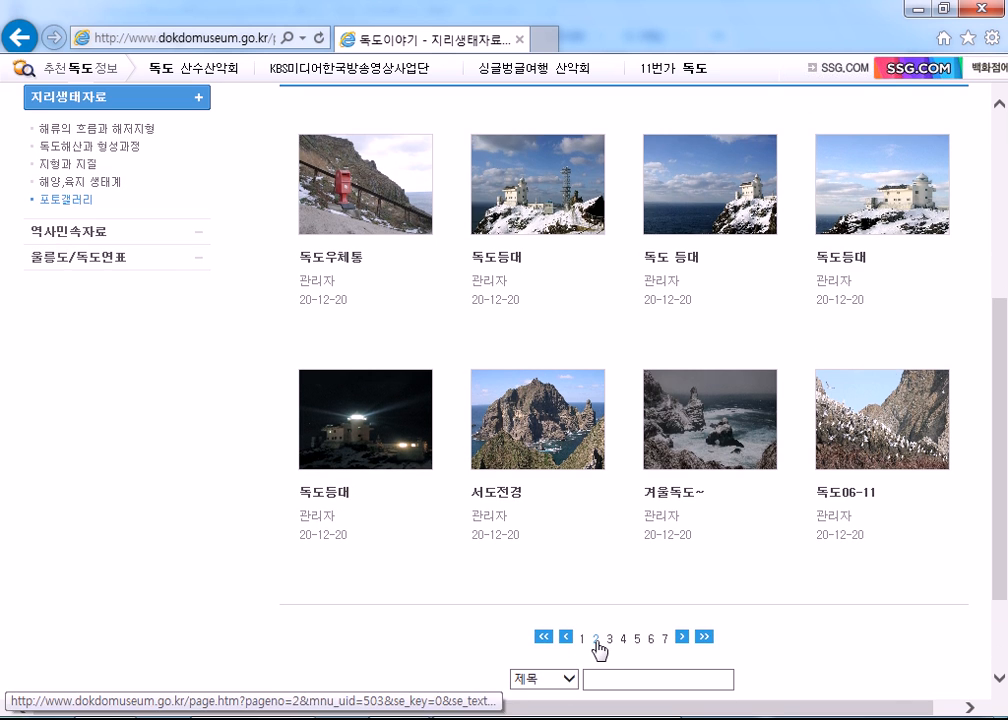
left_click(592, 640)
scroll(540, 480, "down", 3)
scroll(509, 395, "down", 1)
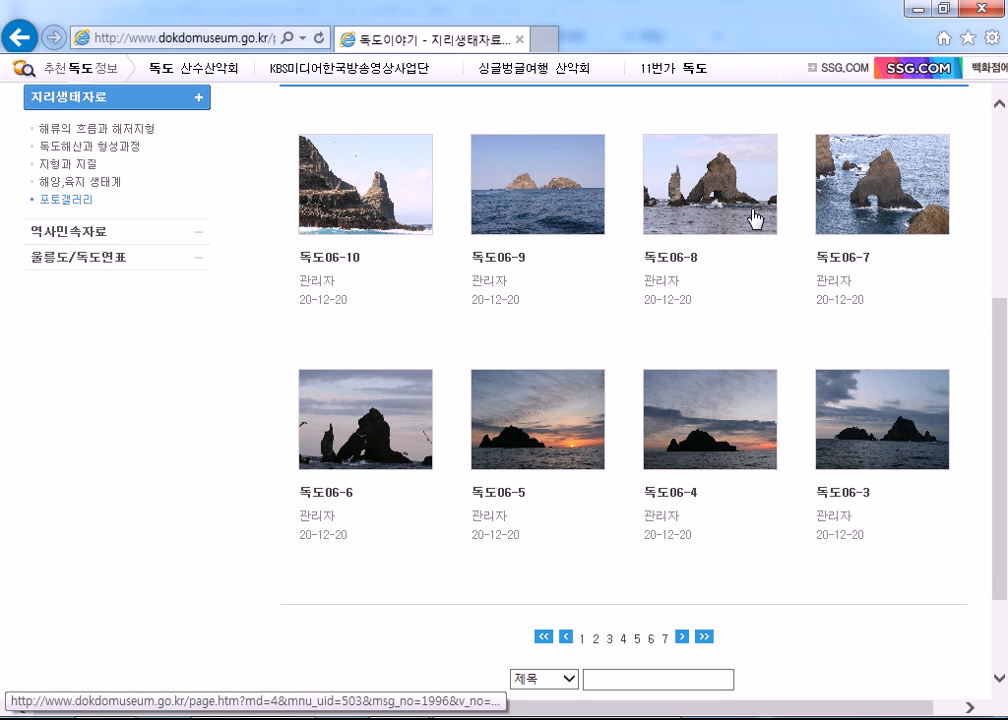
- Open the 독도06-8 post, view its photo enlarged, and return to the gallery list
right_click(701, 185)
left_click(740, 90)
scroll(400, 590, "down", 2)
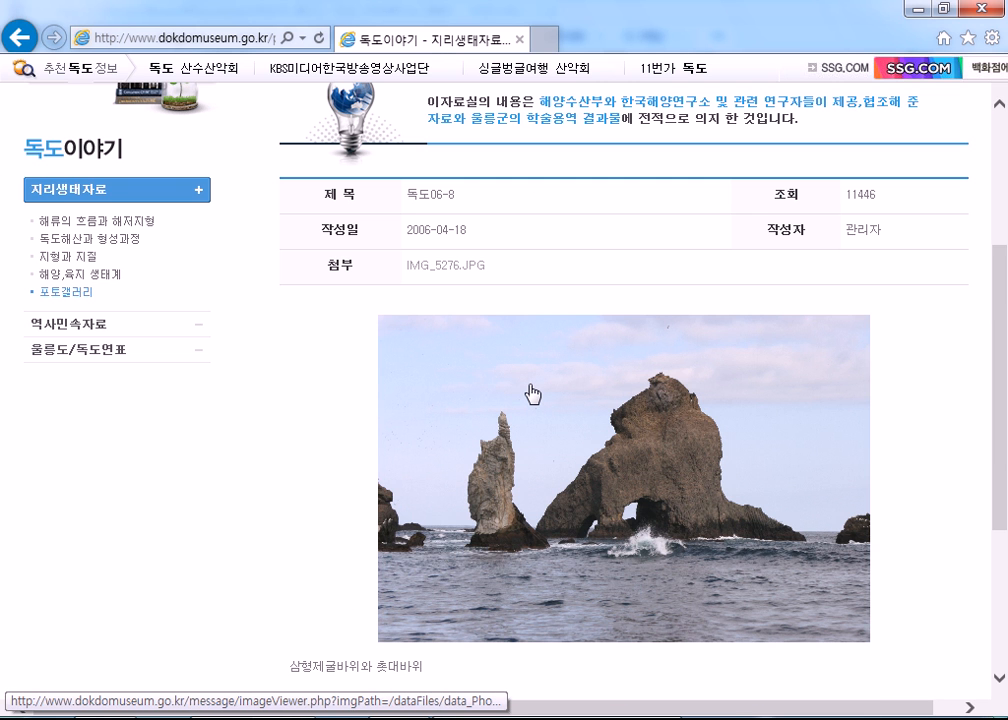
left_click(515, 477)
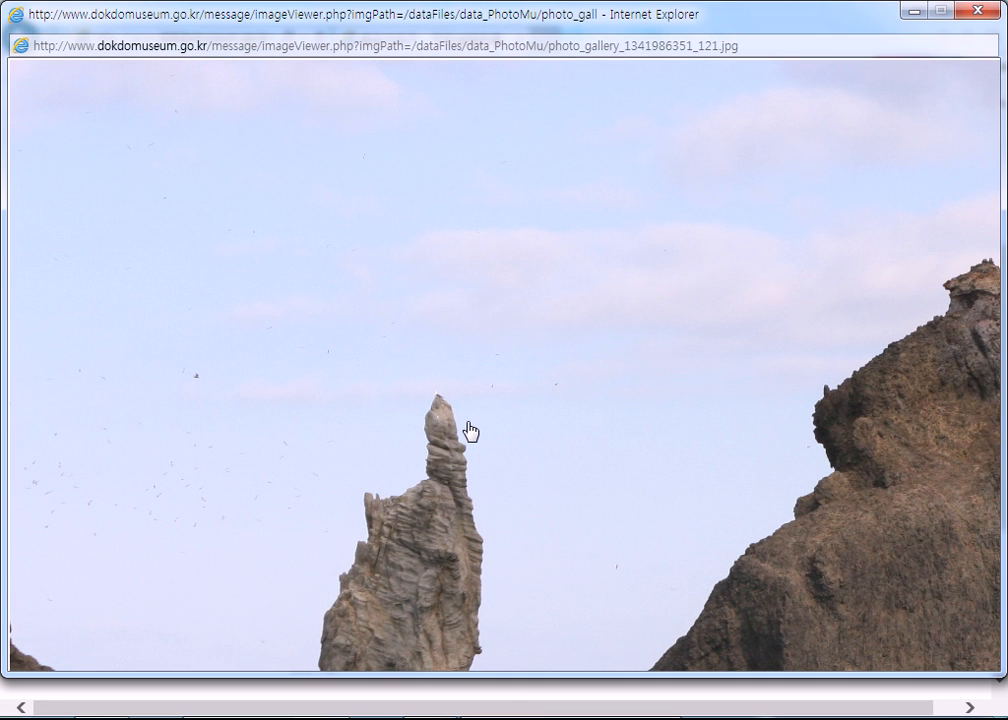
left_click(470, 432)
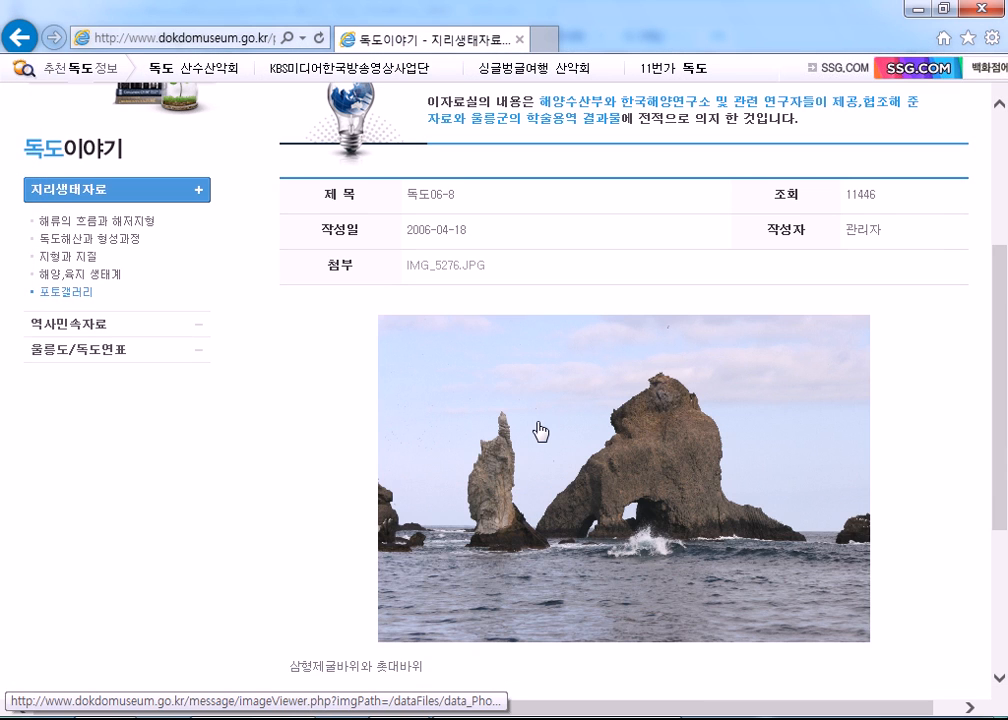
key("alt+Left")
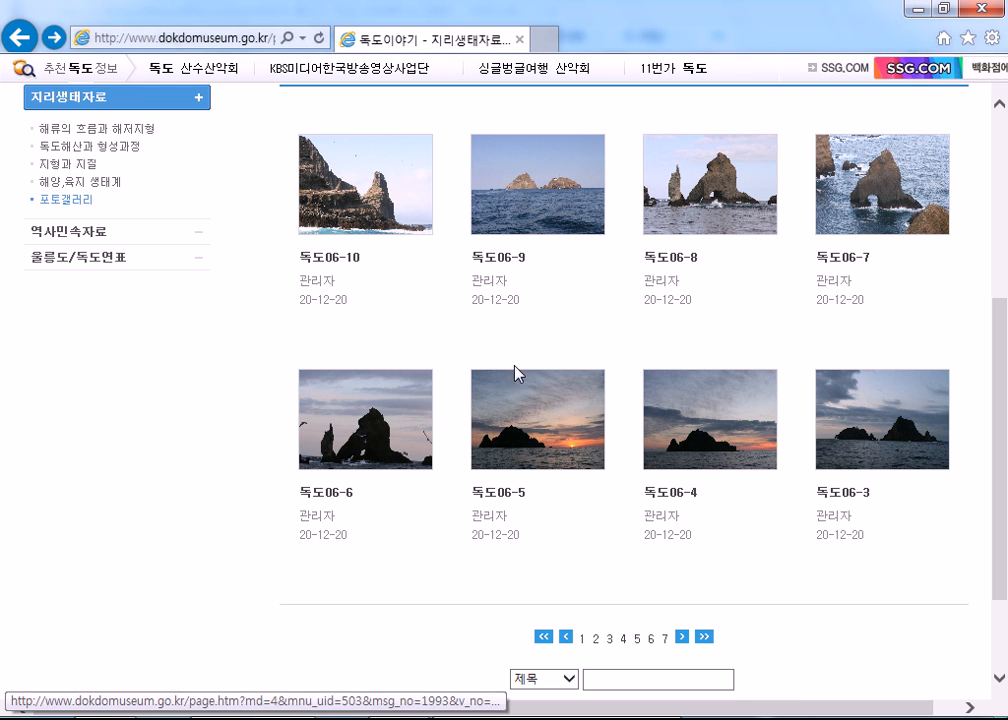
- Reopen the 독도06-8 post and display its rock photo in the enlarged image viewer
left_click(711, 198)
scroll(395, 520, "down", 3)
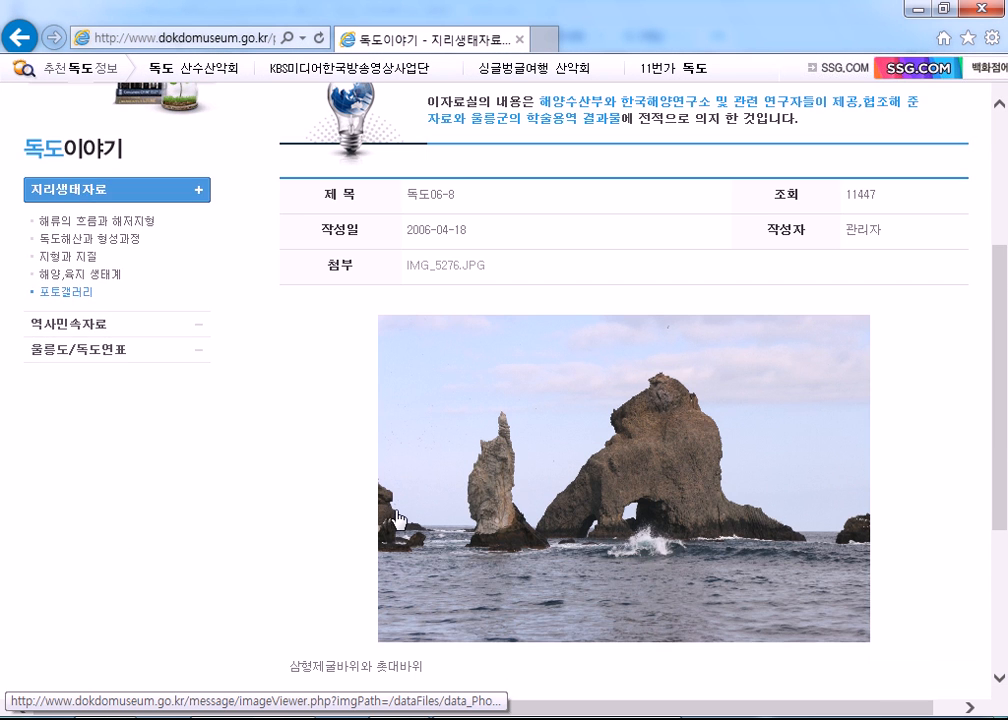
scroll(398, 521, "down", 2)
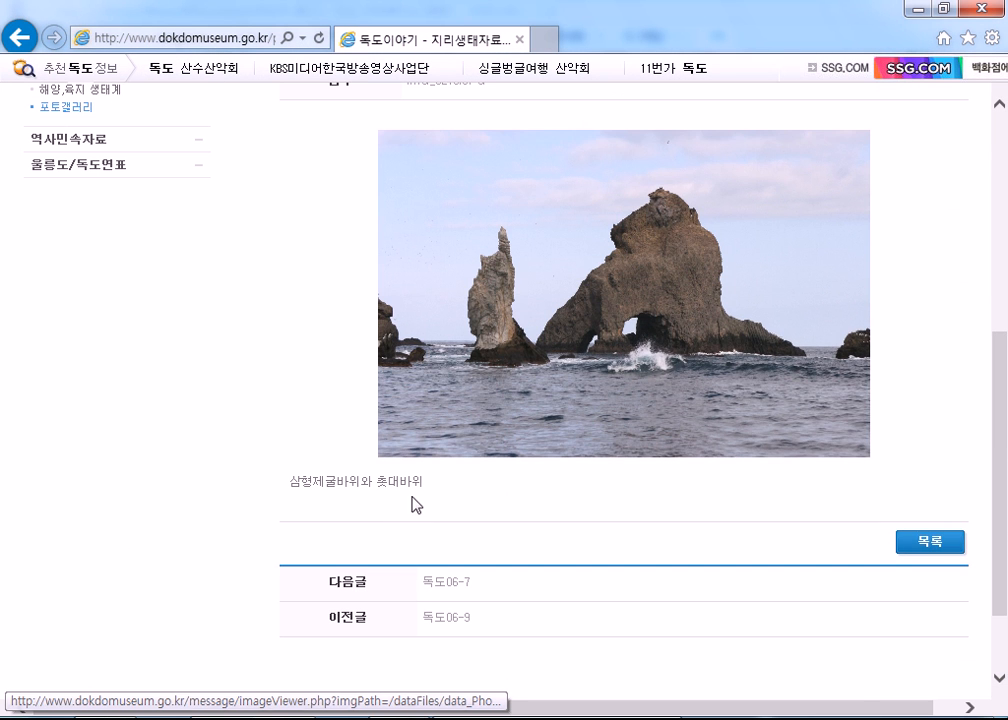
left_click(531, 322)
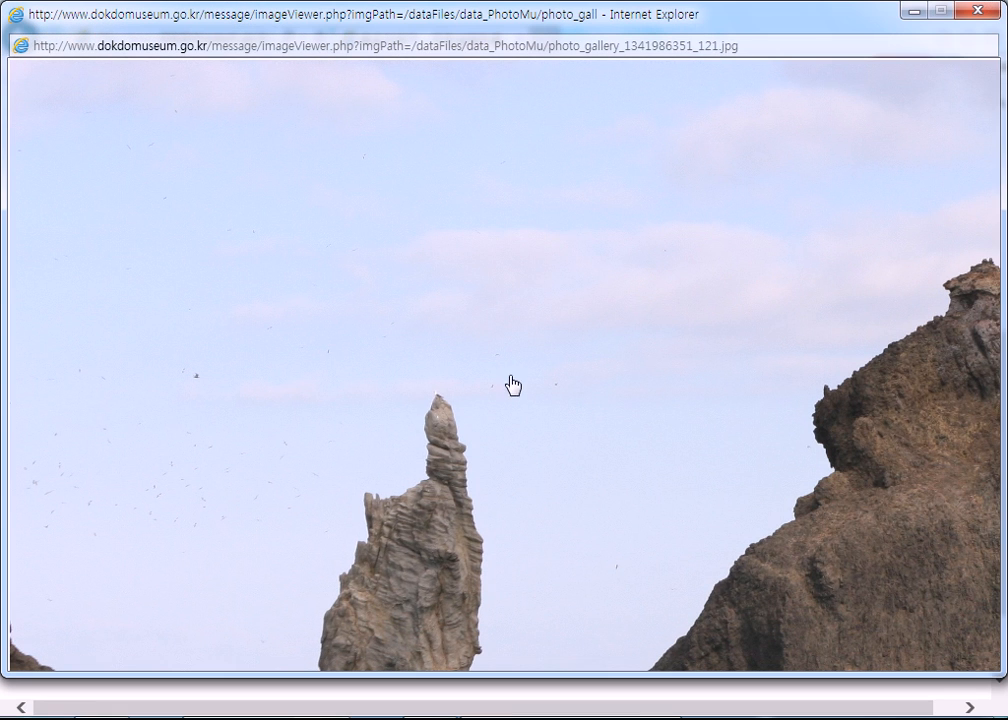
left_click(425, 250)
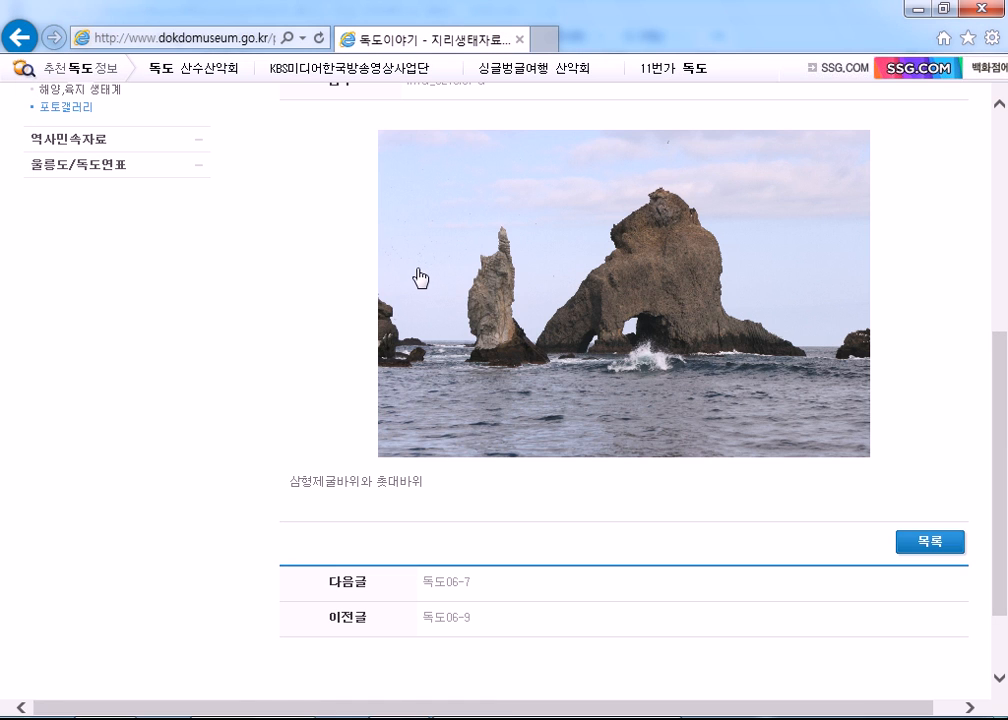
left_click(482, 296)
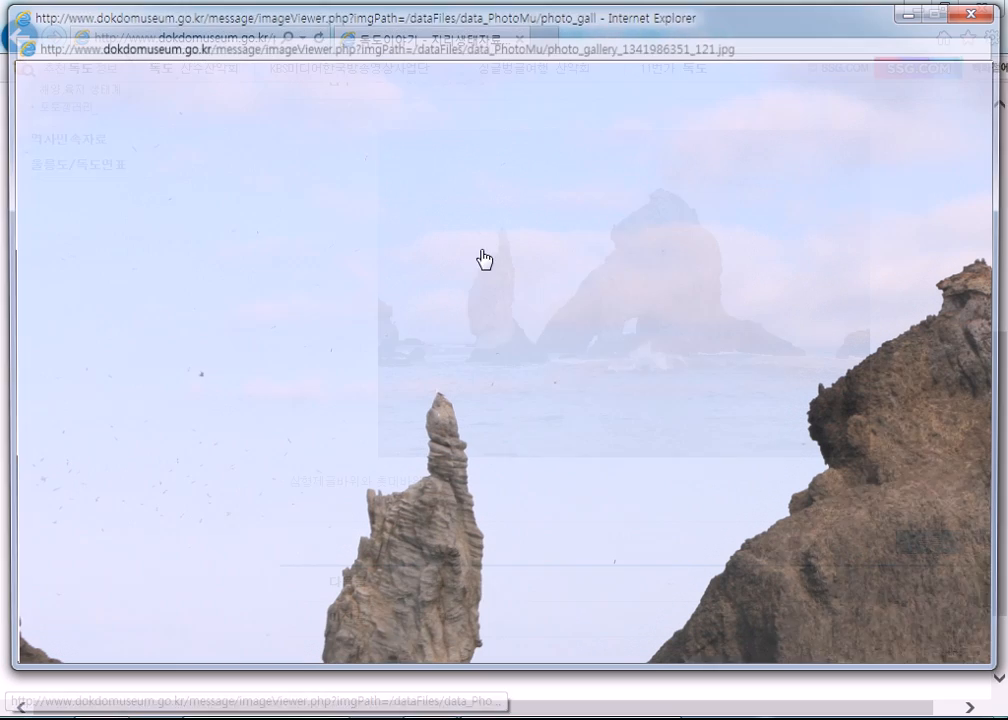
right_click(371, 180)
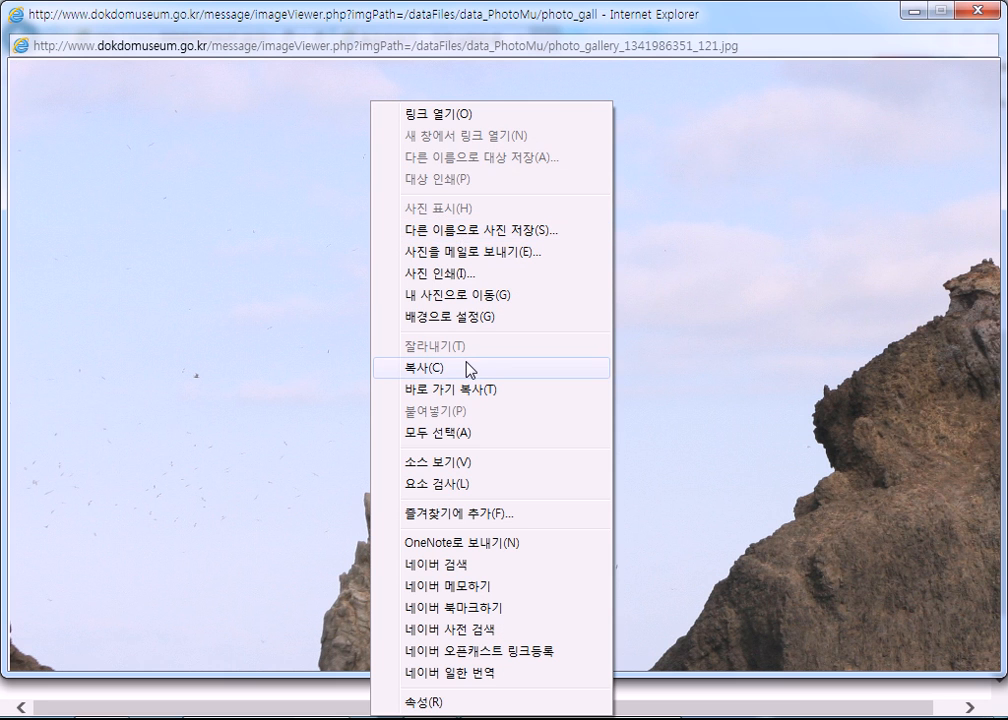
left_click(496, 229)
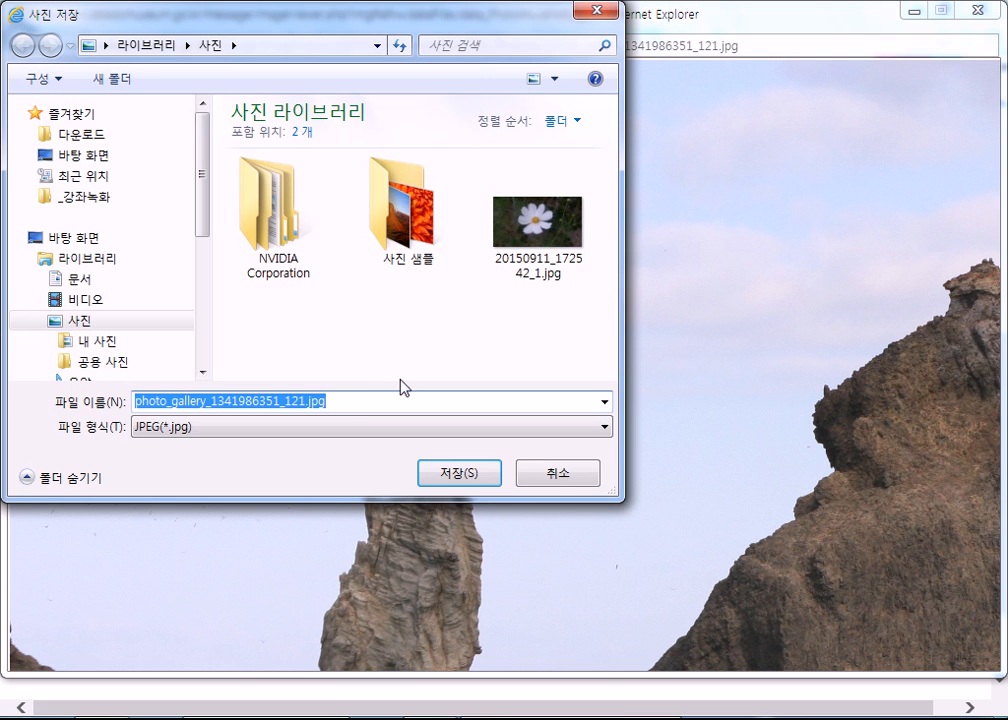
left_click(447, 478)
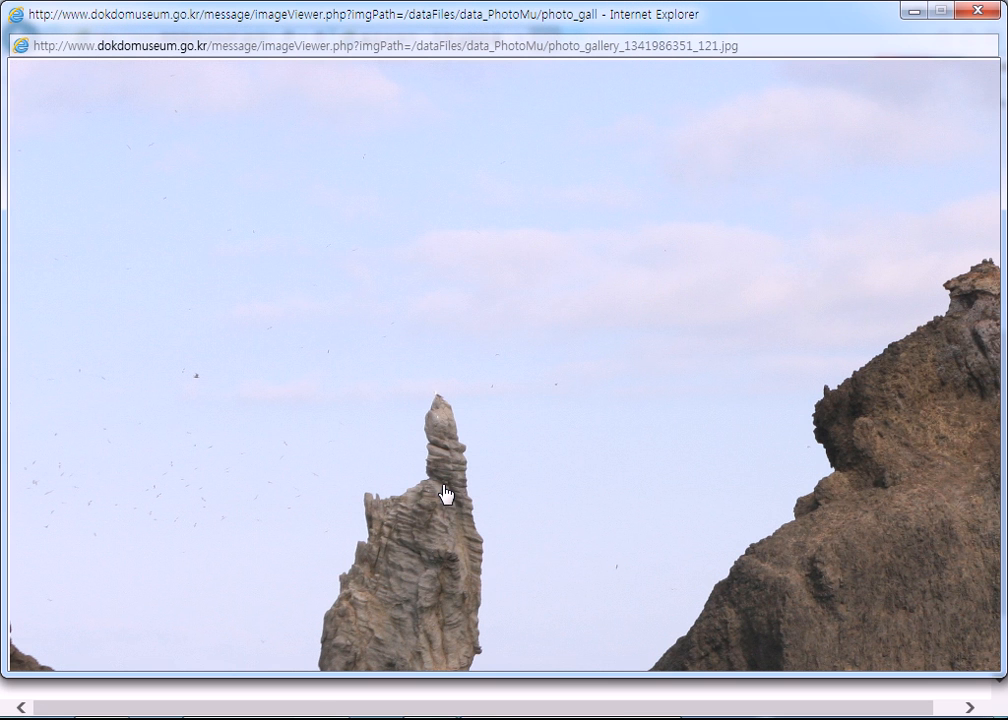
- Copy the enlarged photo, switch to 독도.hwp and delete the seaside picture beside the first paragraph
right_click(355, 198)
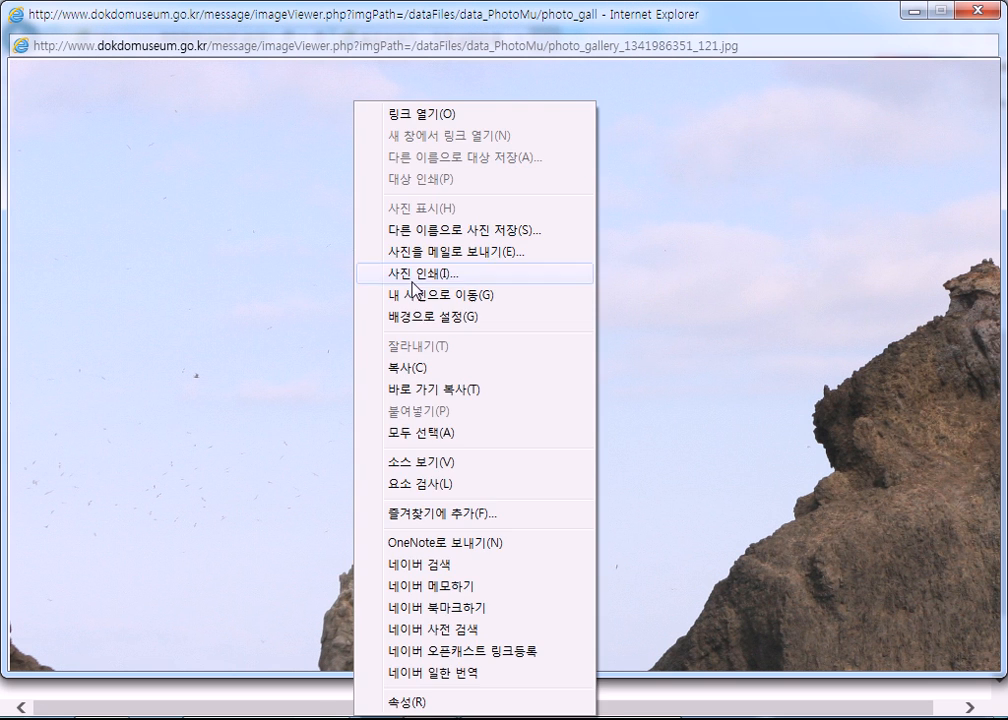
left_click(424, 370)
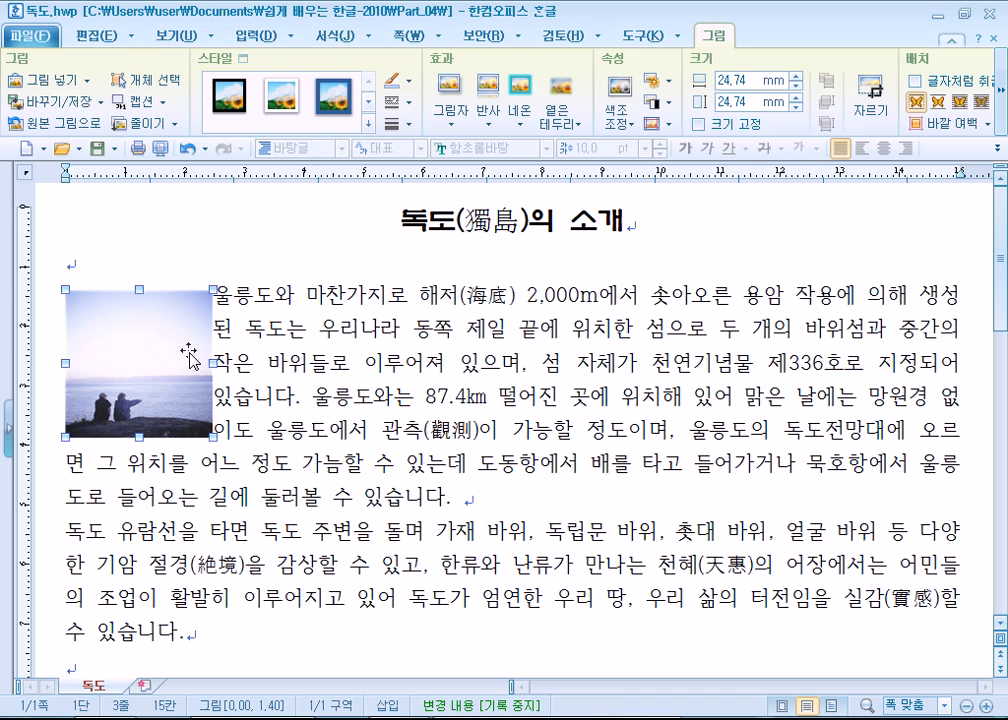
key("Delete")
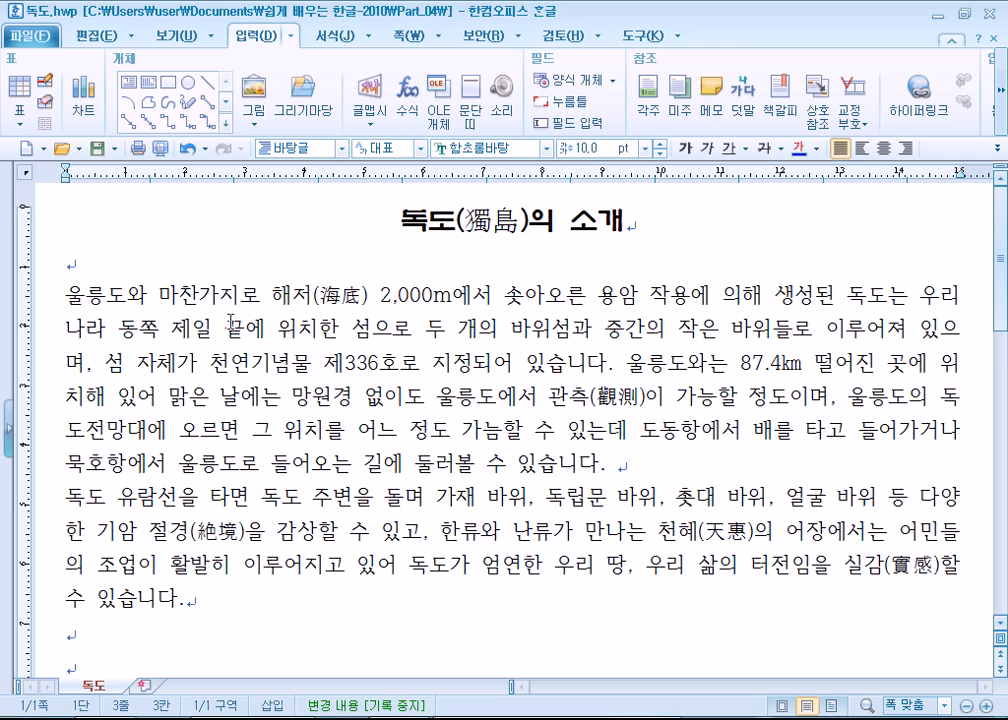
- Try pasting the copied photo into the first body paragraph in text format, and remove the inserted web address
key("ctrl+v")
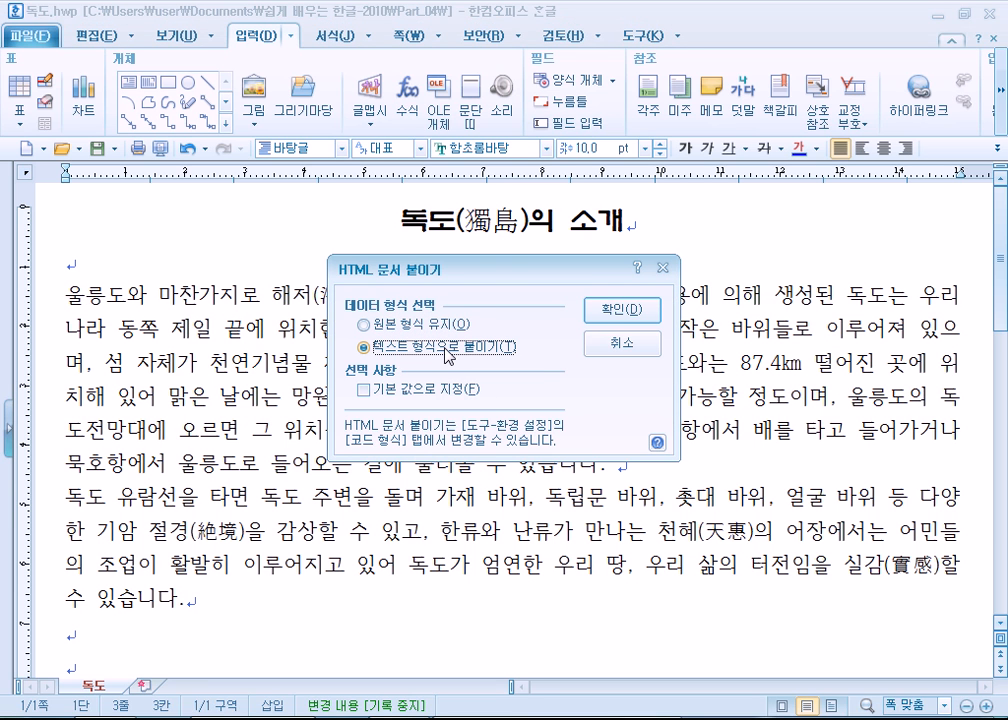
left_click(622, 310)
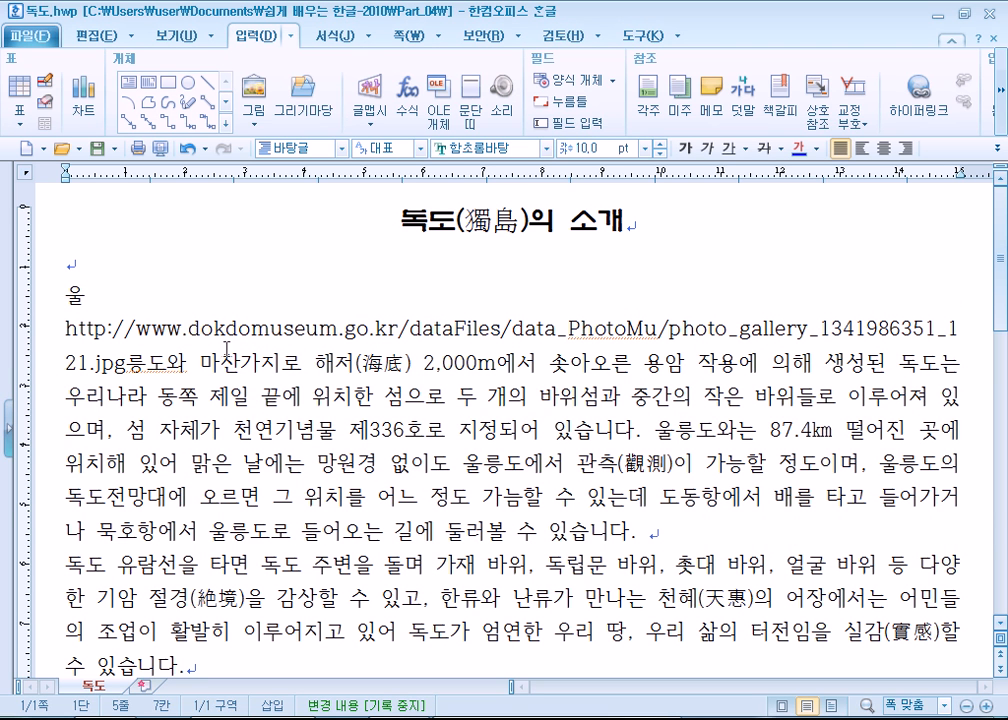
left_click_drag(125, 361, 60, 335)
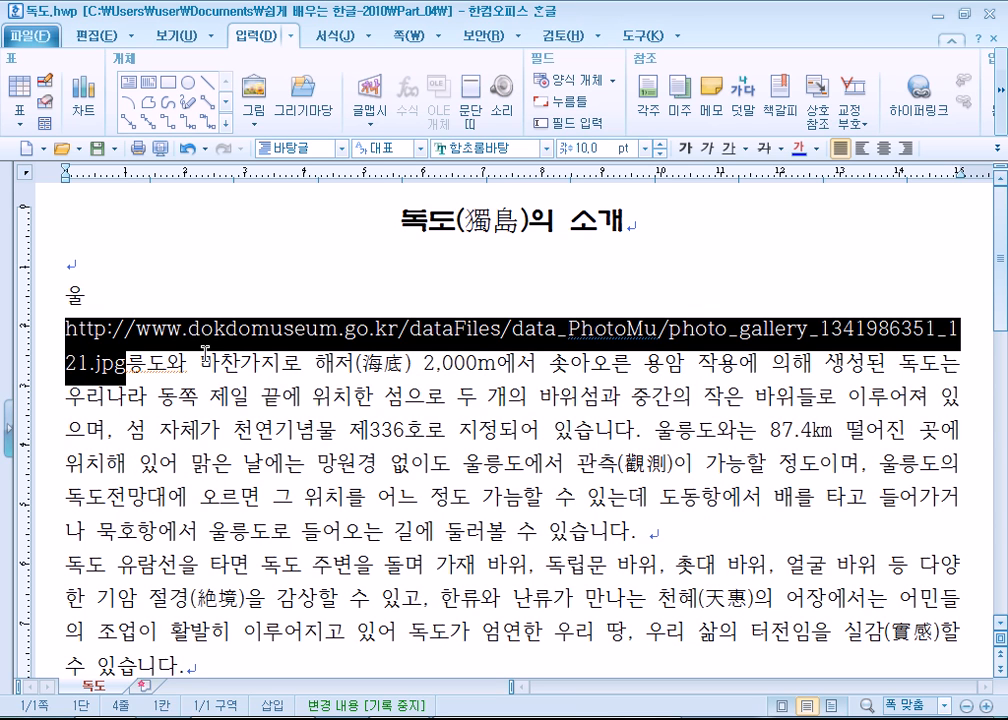
key("Delete")
- Paste the photo's web address below the notes in Notepad and try to open it in the Internet Explorer search results window
key("alt+Tab")
key("ctrl+v")
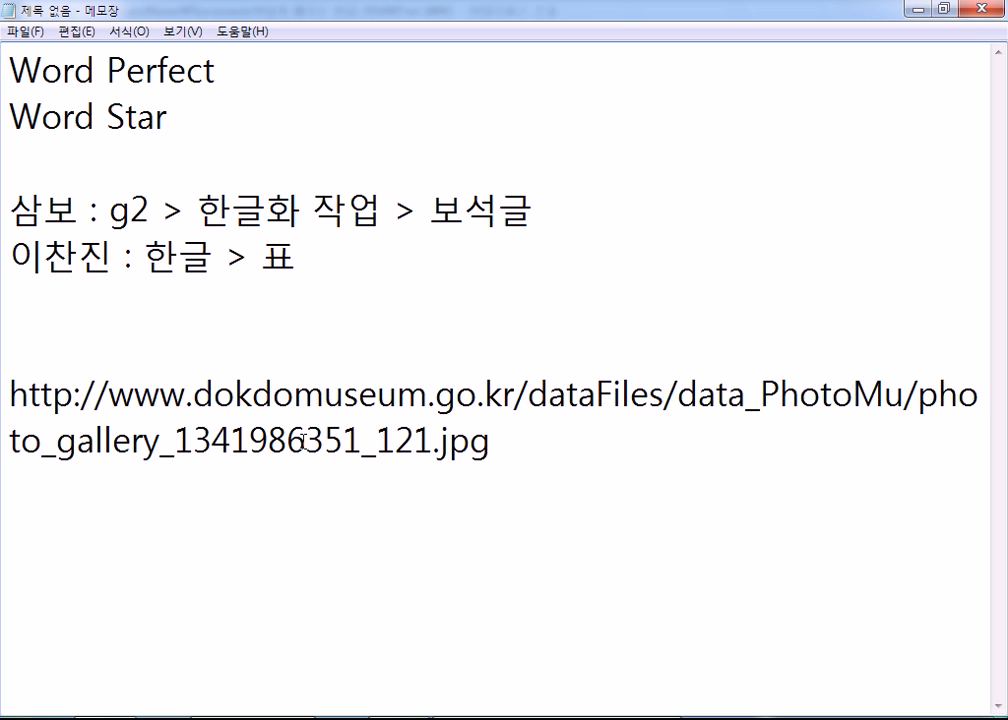
key("alt+Tab")
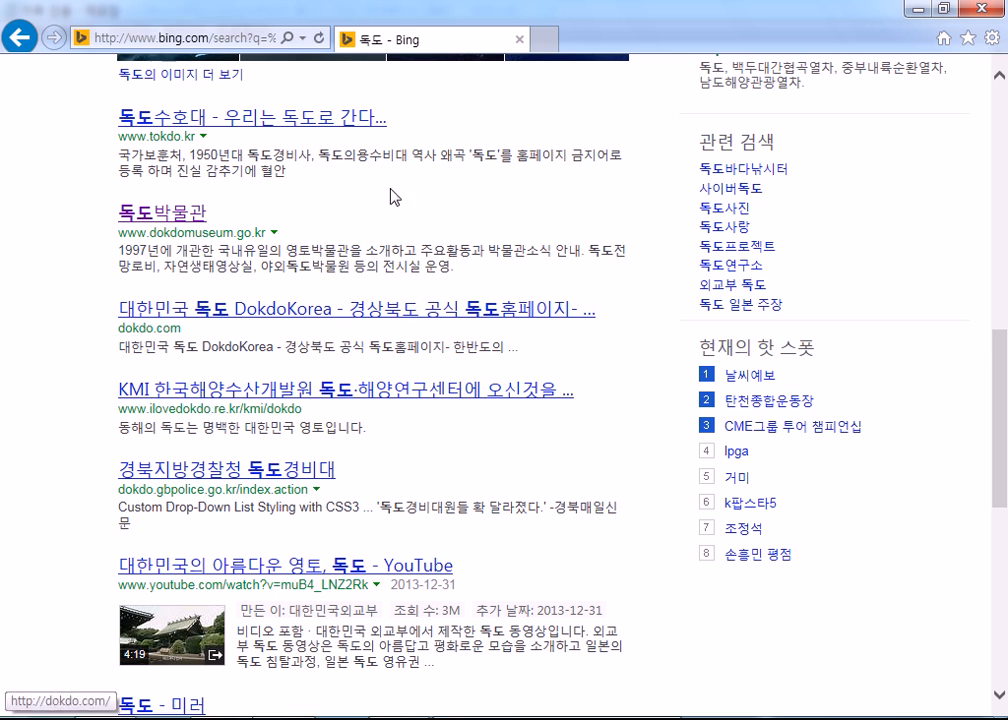
left_click(282, 40)
key("ctrl+v")
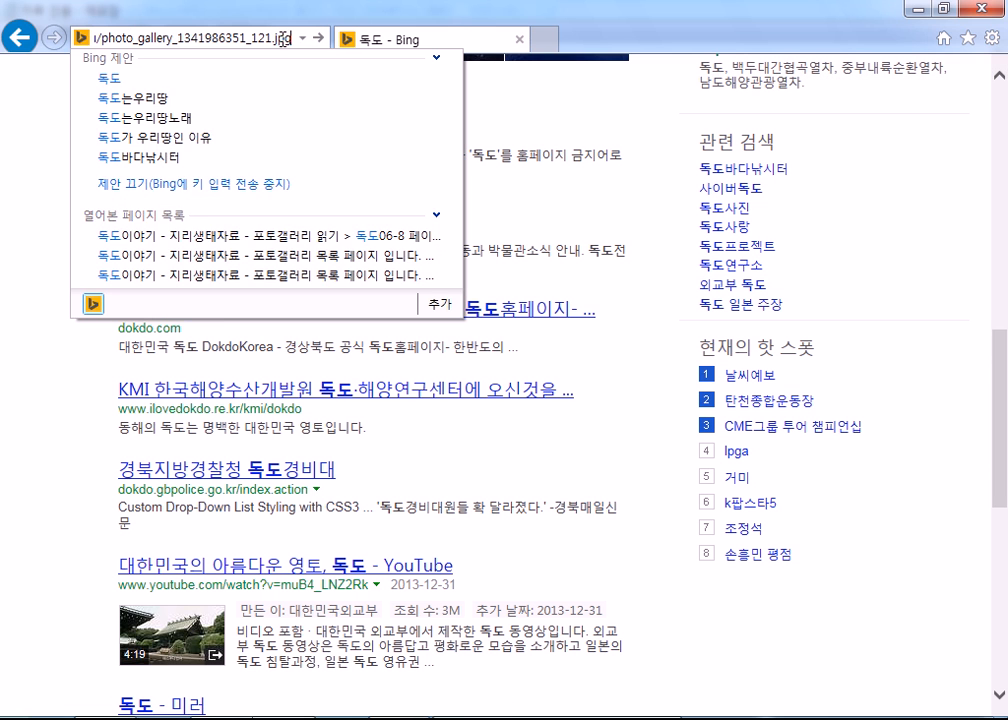
key("Return")
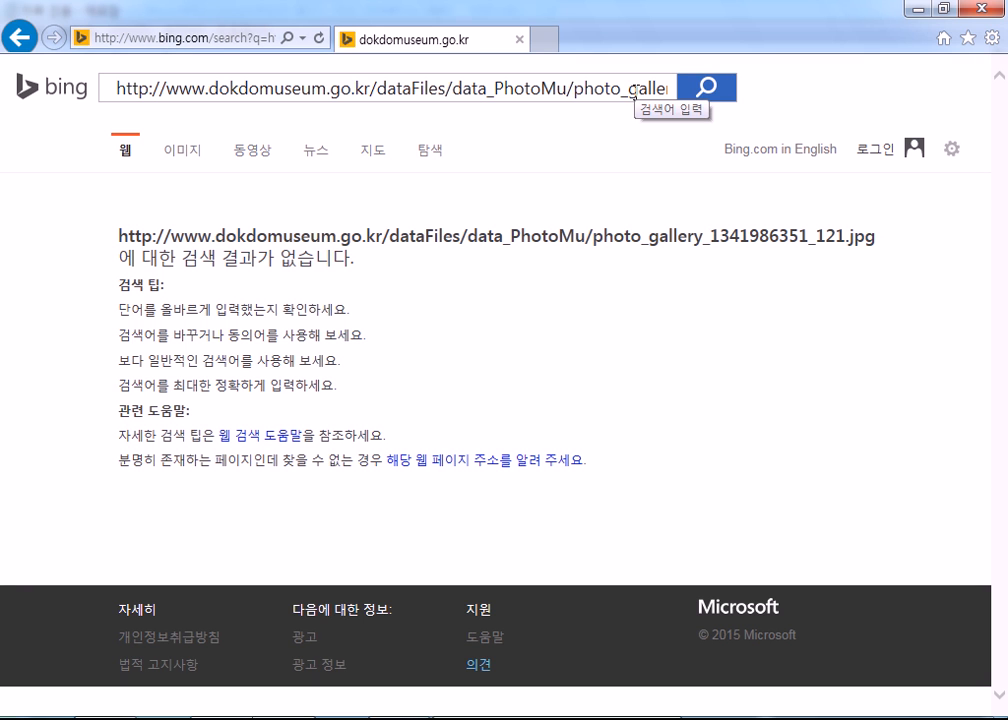
- Load the photo's web address directly in the browser, view the full photo and close that window
left_click(232, 38)
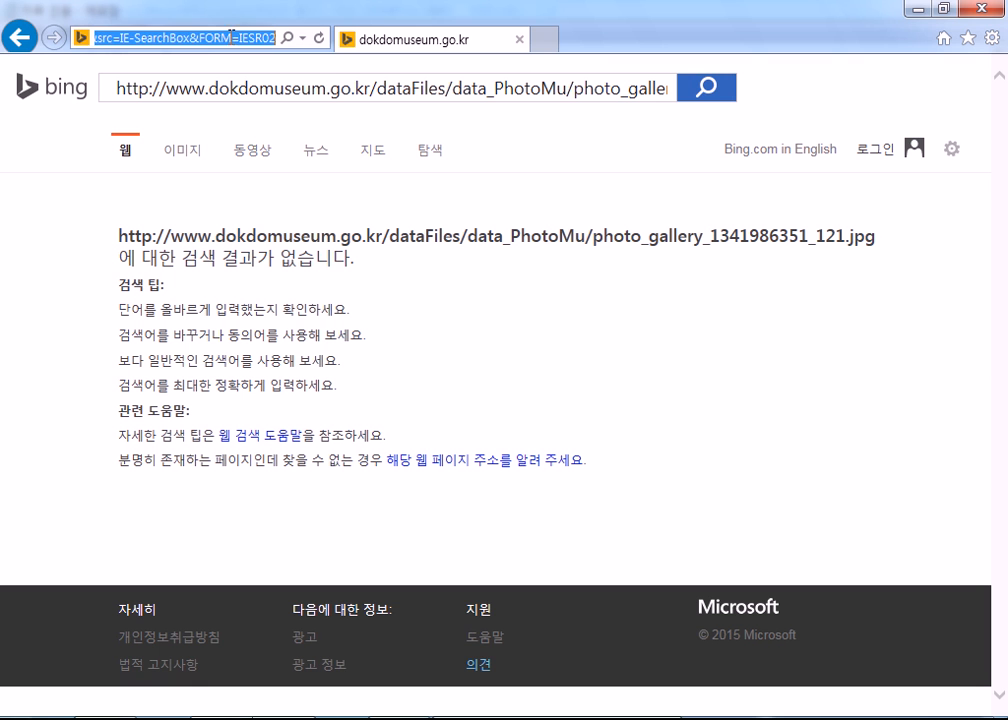
key("ctrl+v")
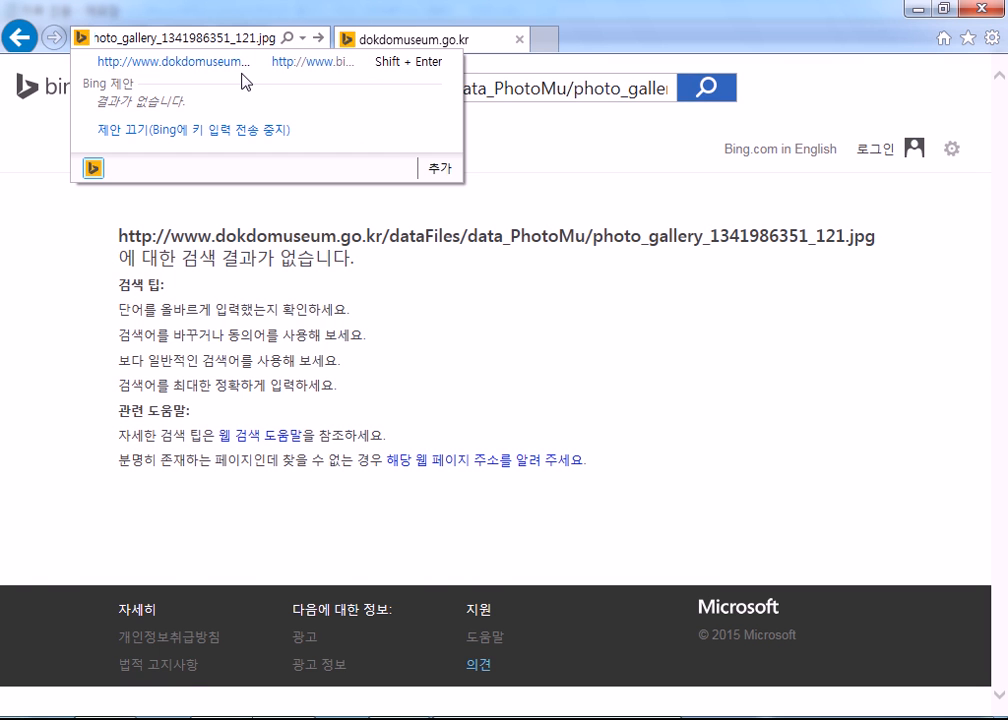
key("Return")
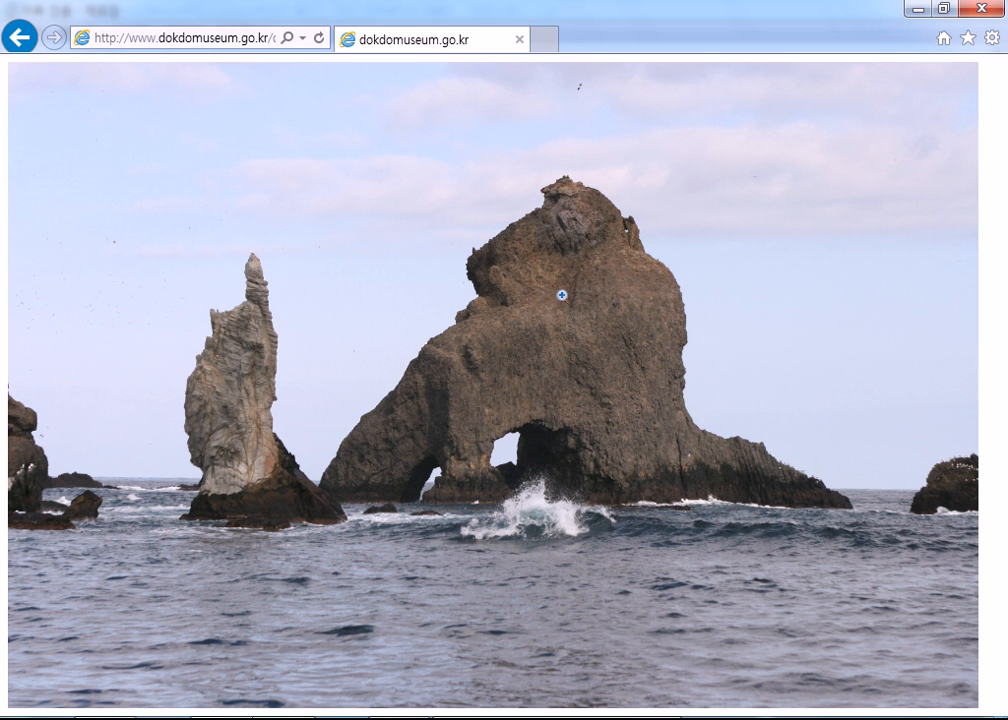
left_click(979, 12)
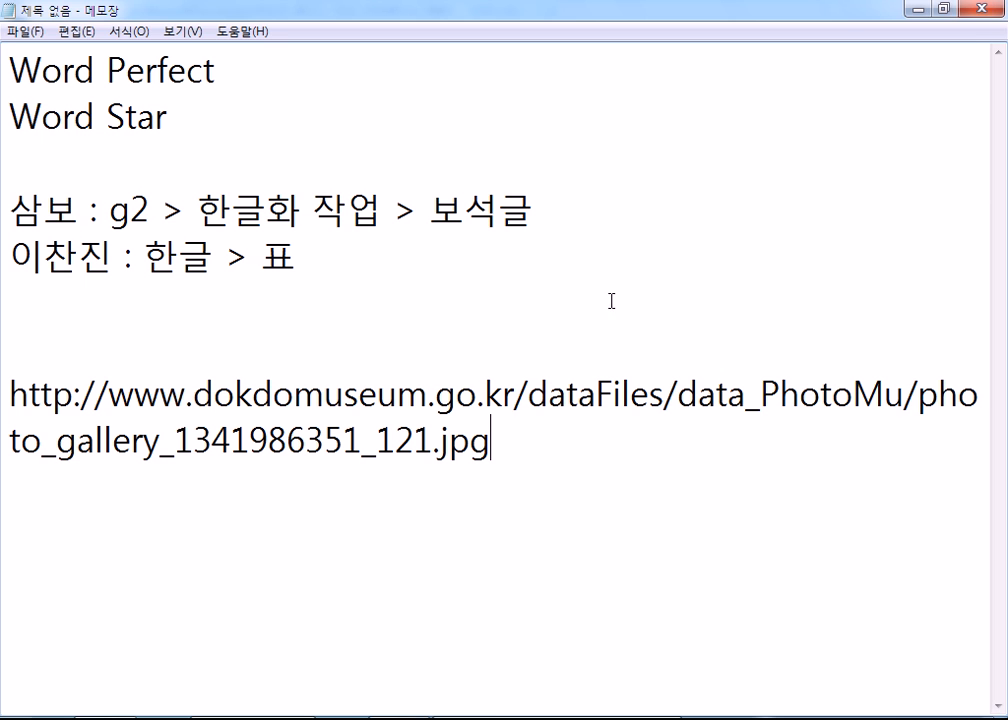
- Switch to 독도.hwp, try pasting the clipboard content at the start of the first body paragraph, and undo the paste
left_click(600, 718)
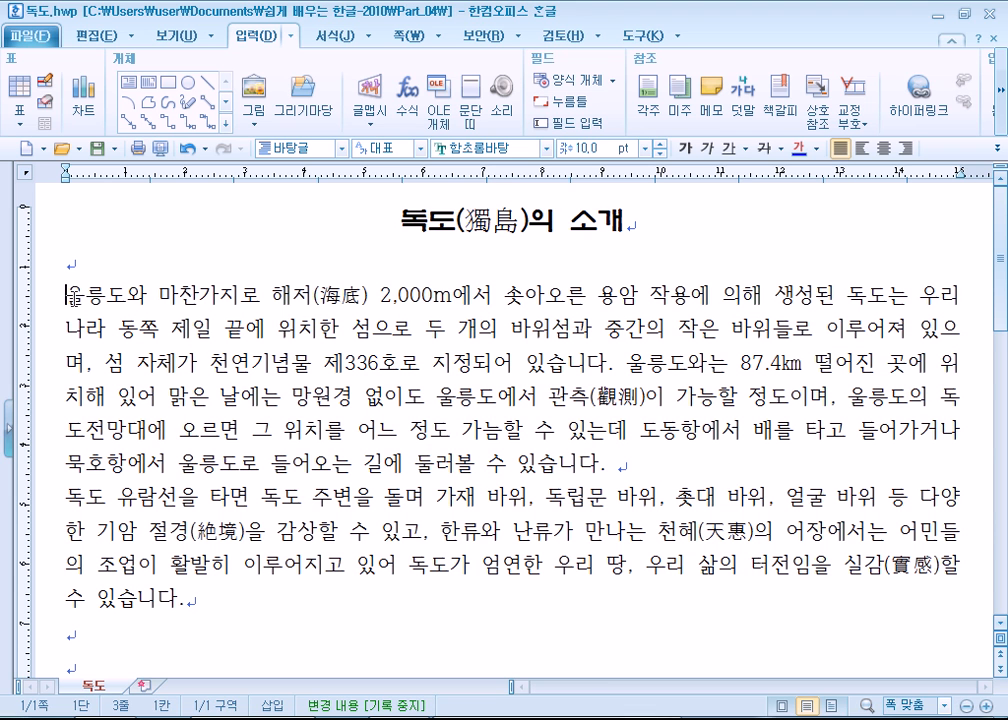
key("ctrl+v")
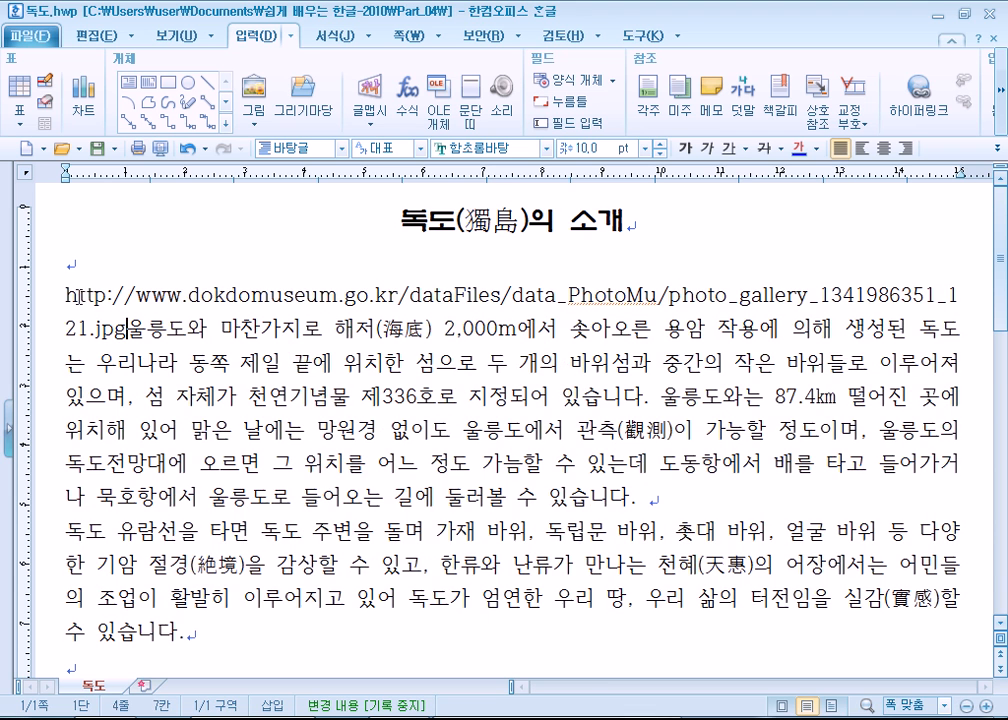
key("ctrl+z")
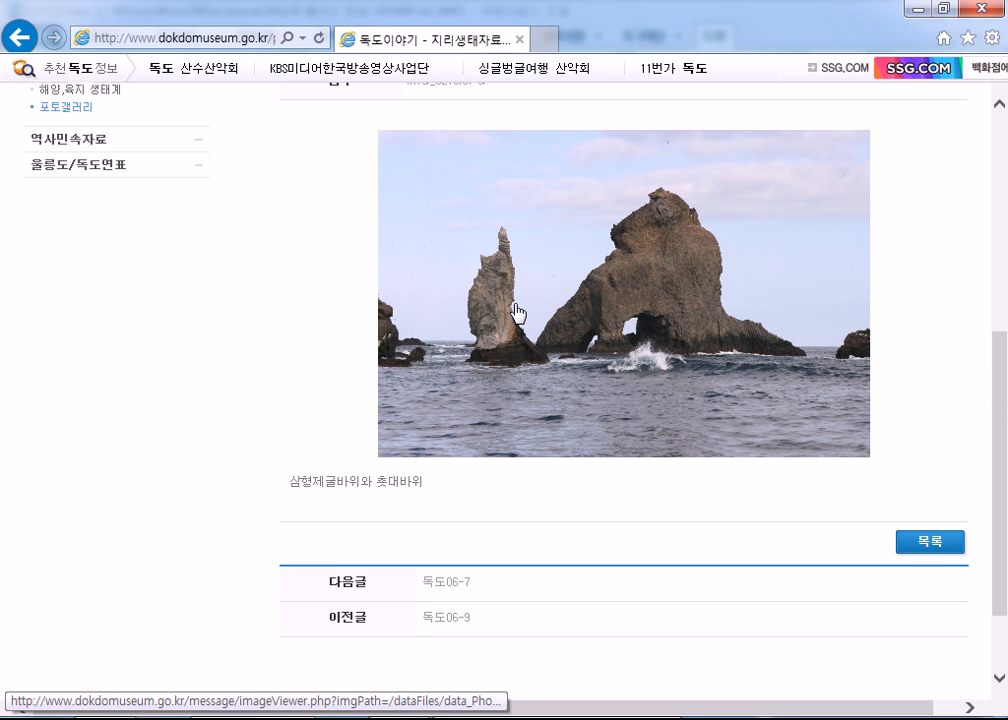
- View the 독도 rock photo full size on the museum page, copy it and close the viewer window
left_click(454, 310)
right_click(362, 290)
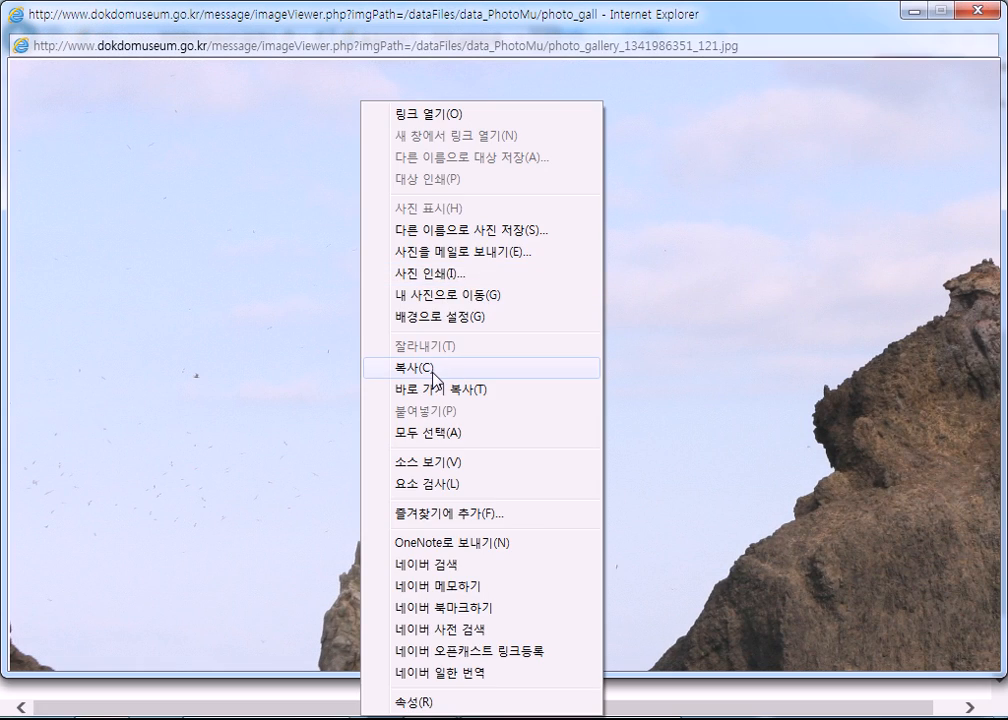
left_click(433, 371)
key("alt+F4")
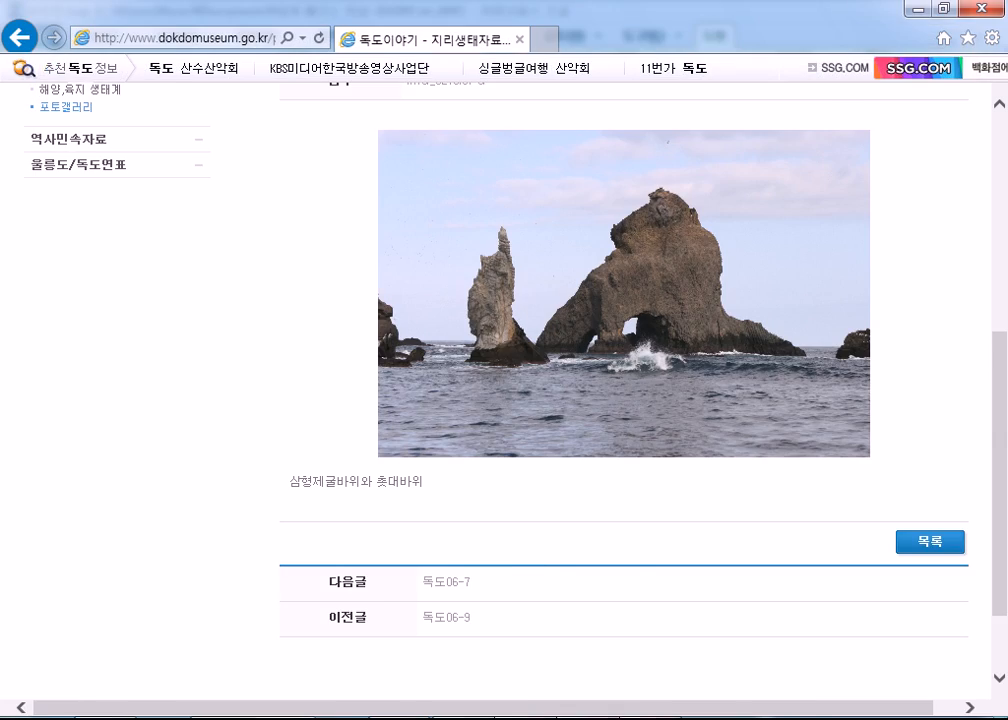
- Paste the copied photo before the first body paragraph in 독도.hwp with the 원본 형식 유지 option
key("alt+Tab")
key("ctrl+v")
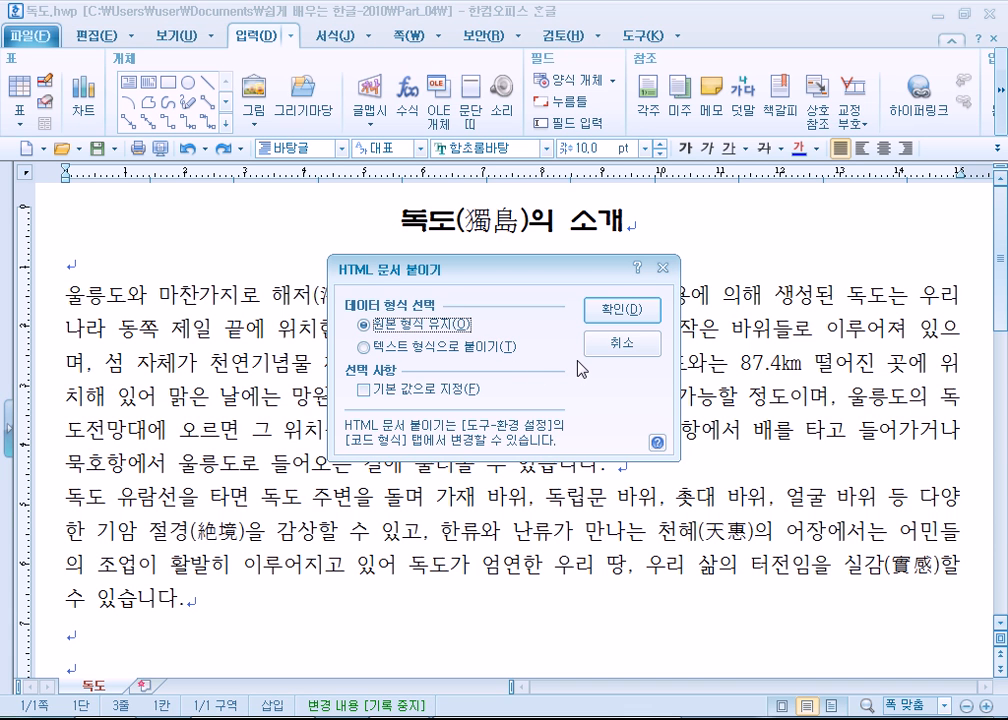
left_click(622, 309)
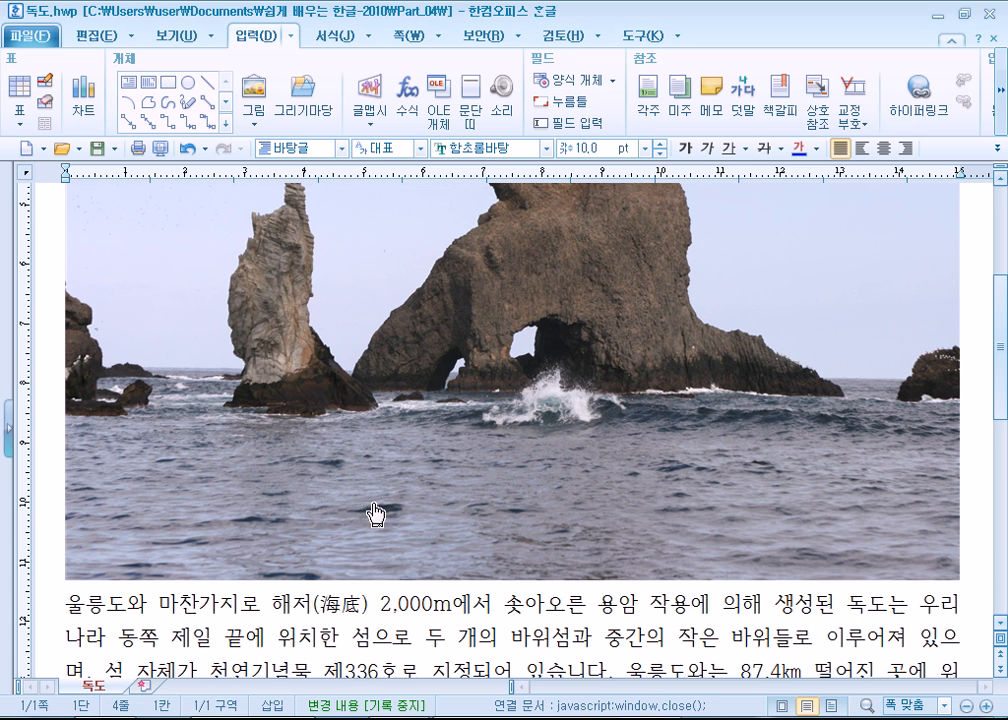
scroll(376, 513, "up", 5)
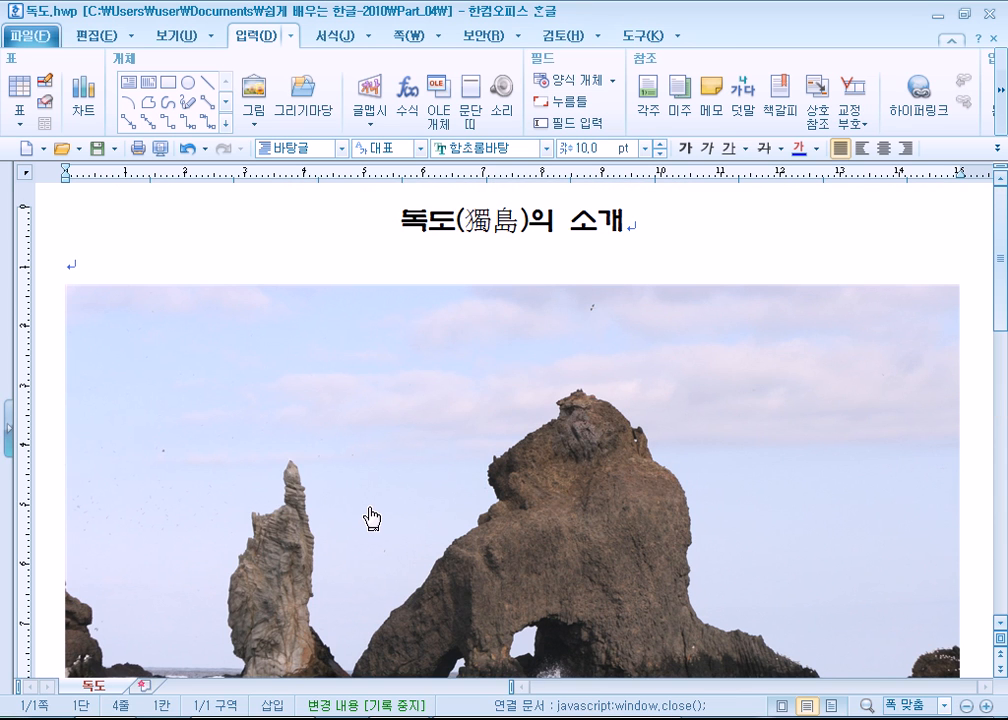
- Try to select the pasted photo, then open the 하이퍼링크 settings for it and cancel them
left_click(652, 403)
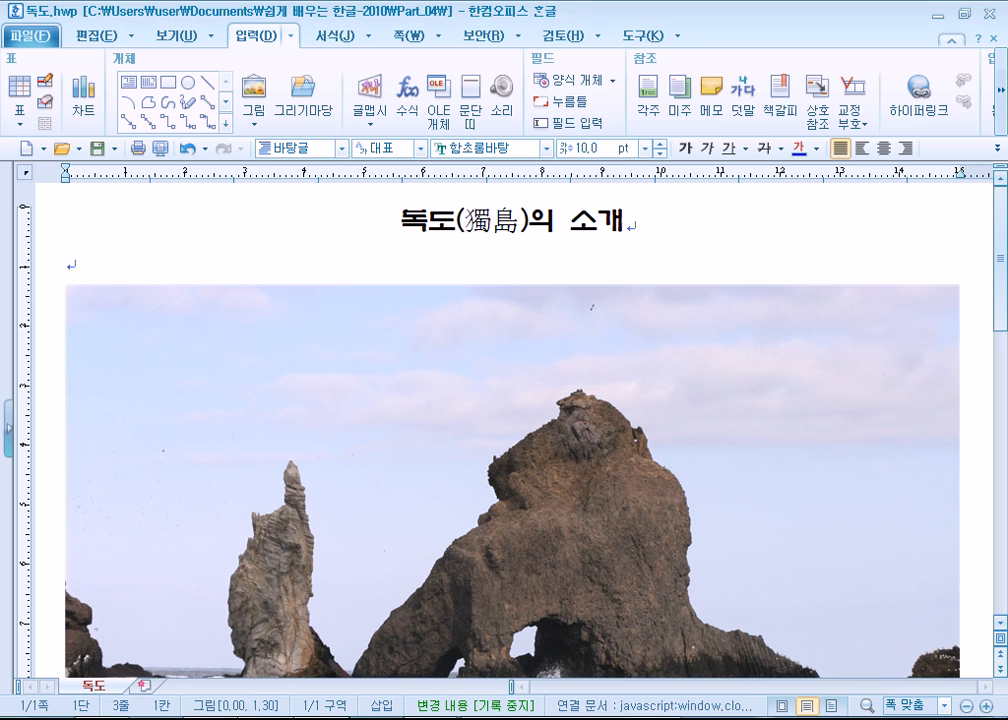
left_click(329, 719)
left_click(636, 488)
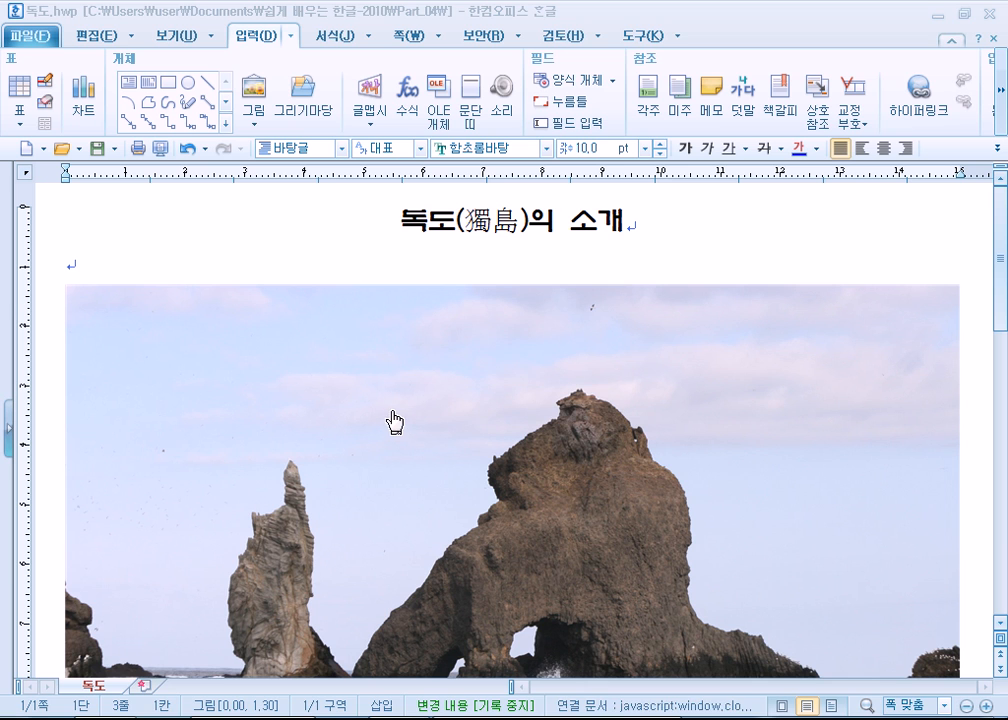
right_click(349, 309)
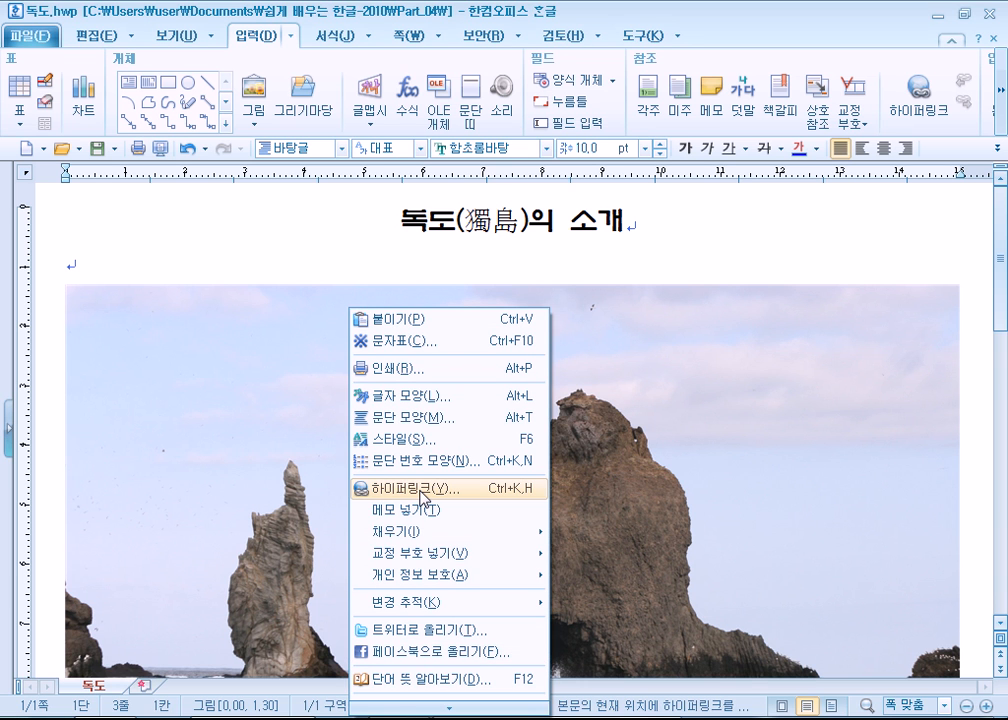
left_click(420, 489)
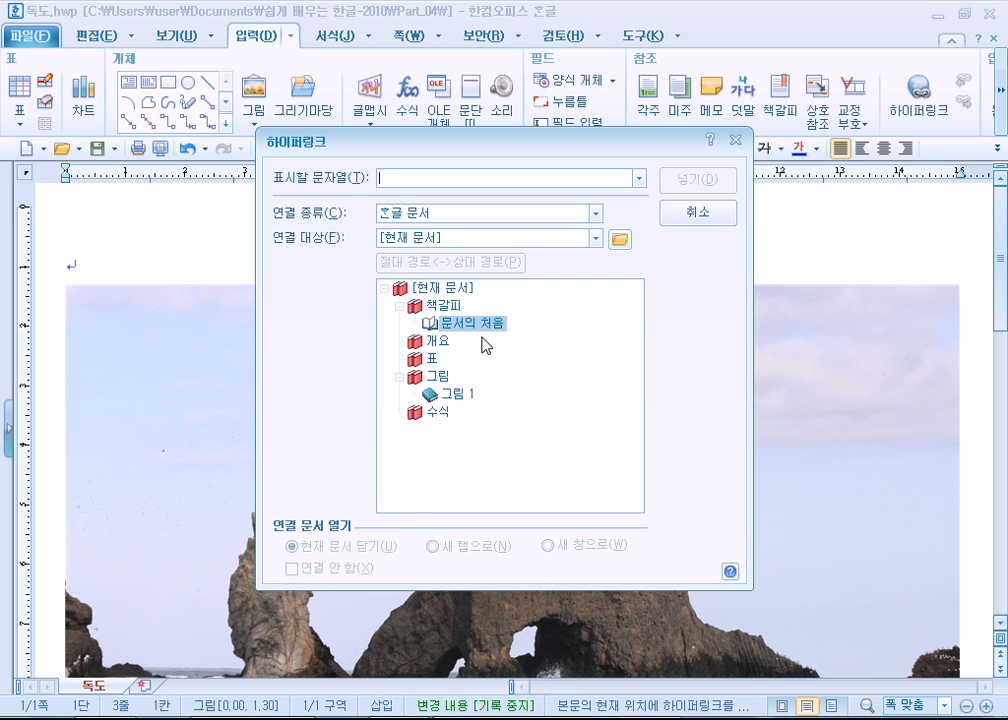
left_click(695, 214)
- Try again to select the pasted photo by its upper area, closing the download list window each time
right_click(278, 384)
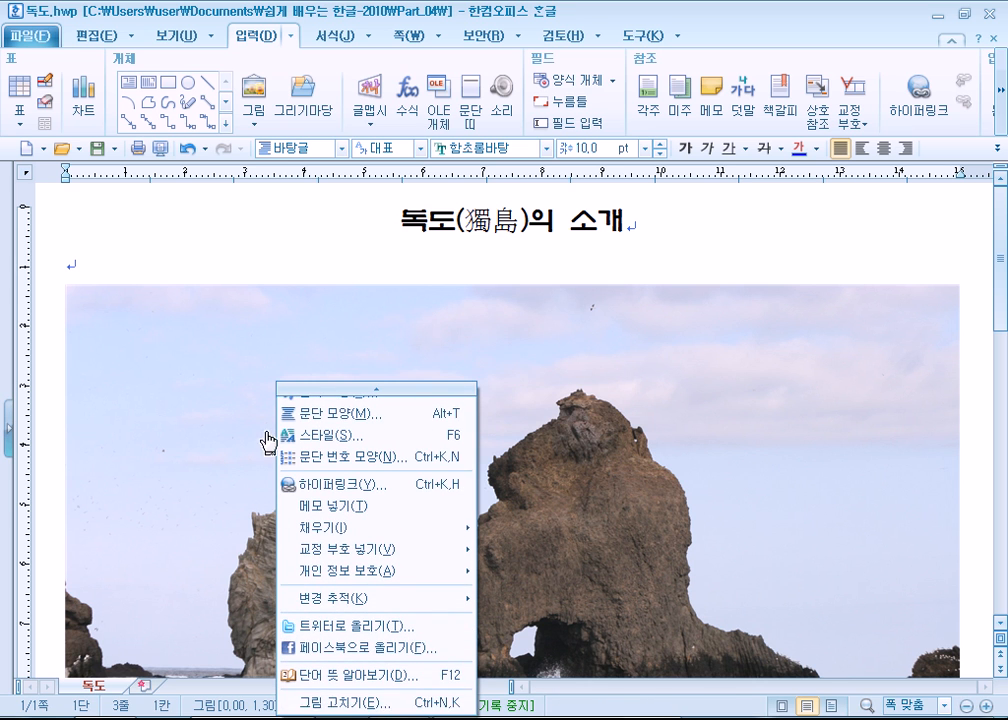
left_click(225, 310)
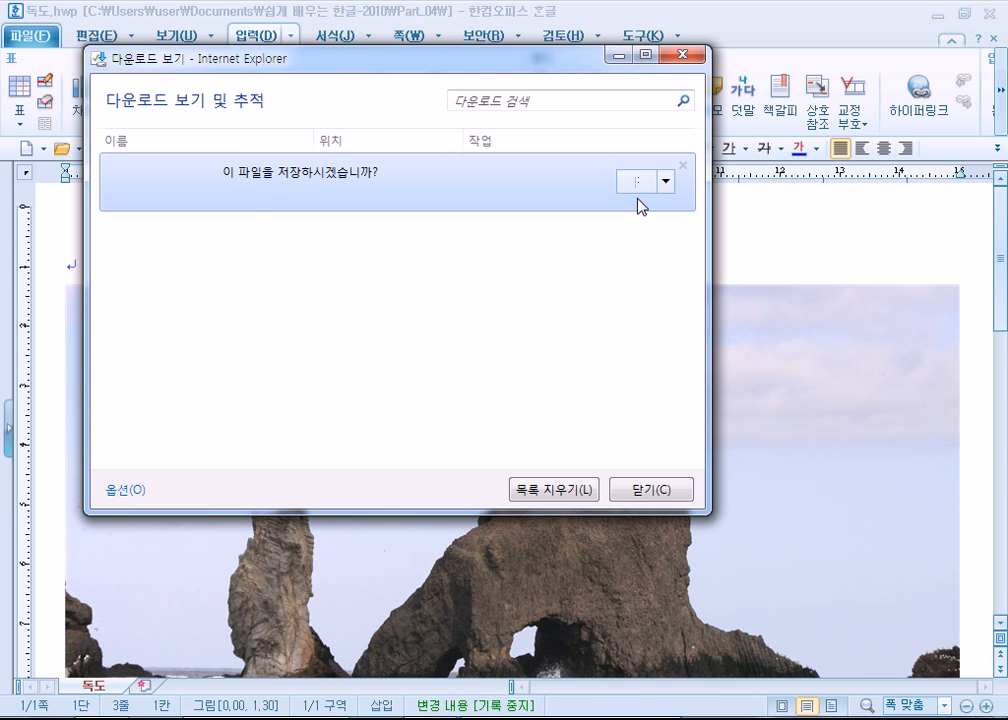
left_click(639, 490)
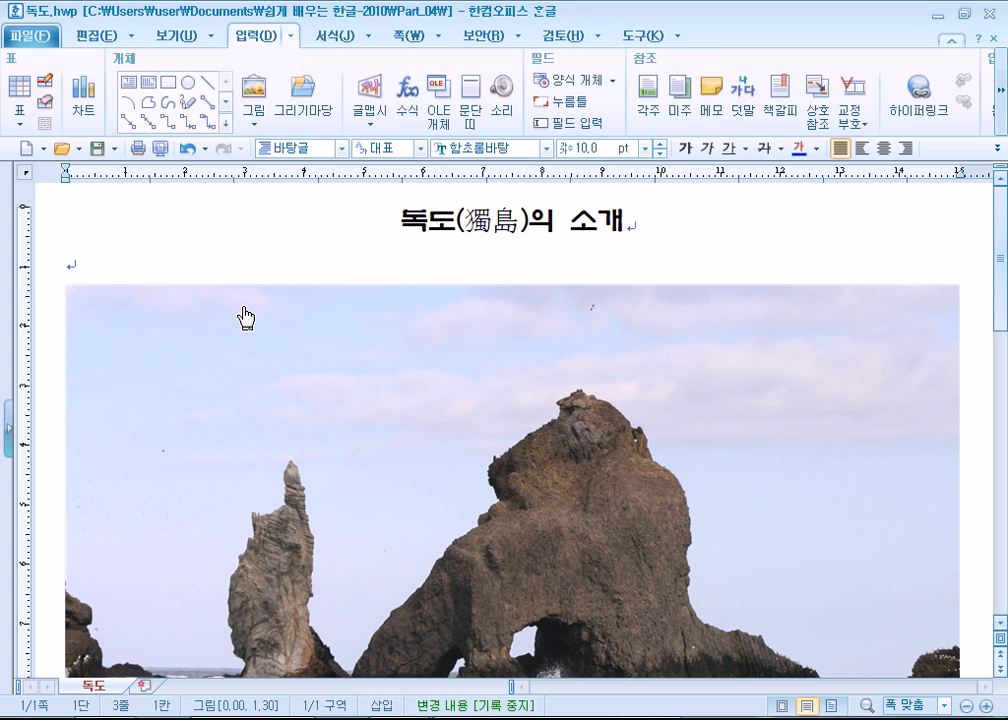
left_click(146, 320)
left_click(655, 487)
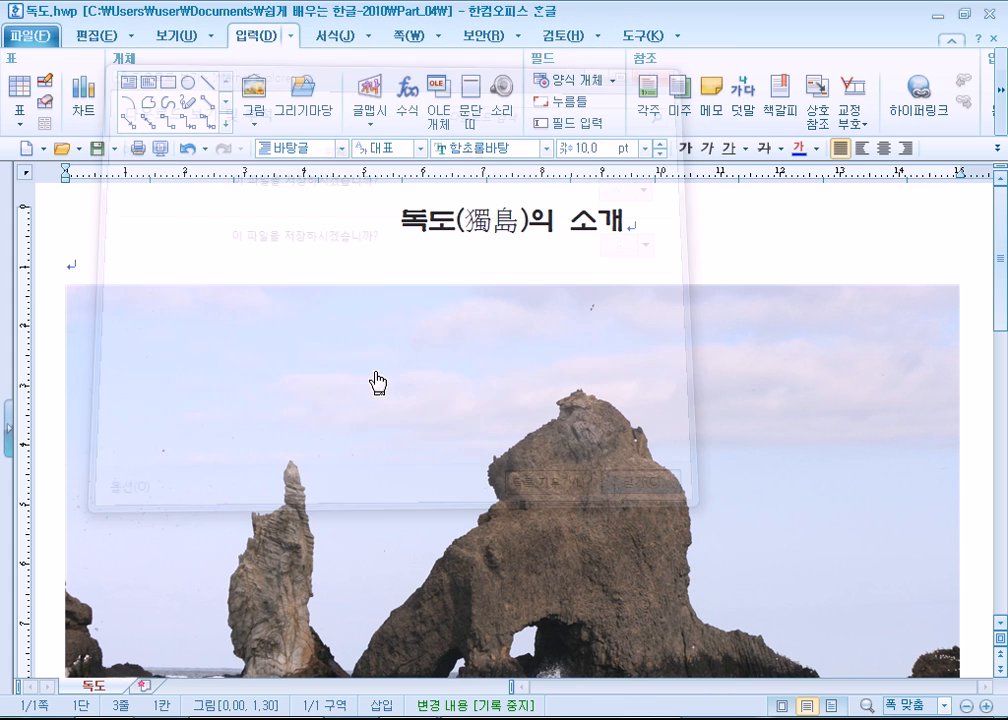
left_click(169, 349)
left_click(657, 492)
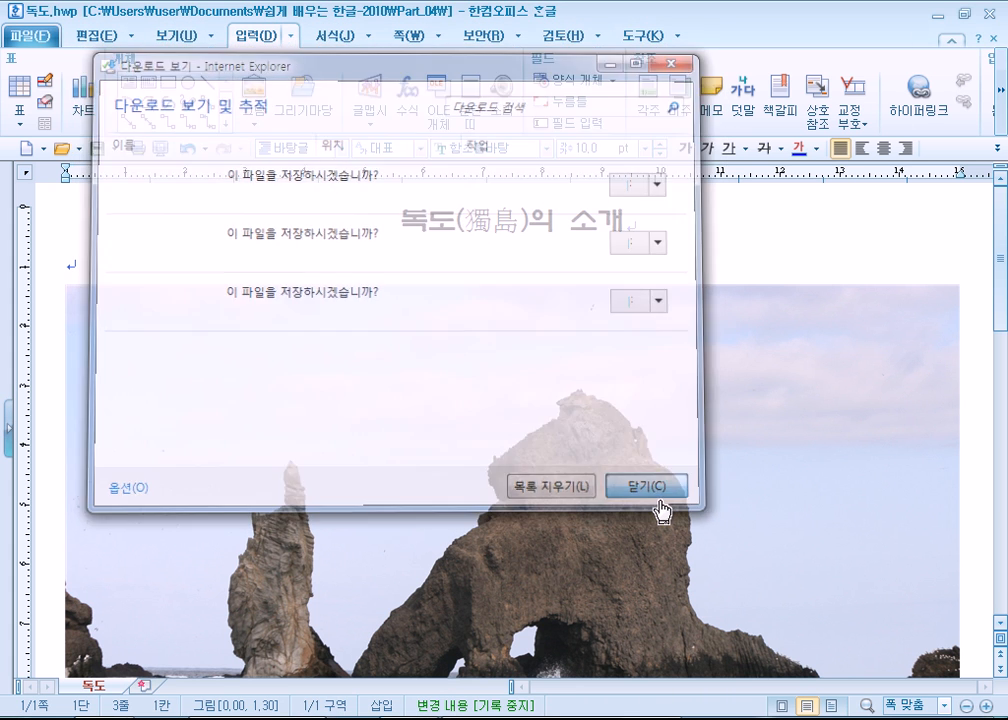
- Check the commands offered for the pasted photo, place the cursor in the title line and undo the paste
right_click(166, 350)
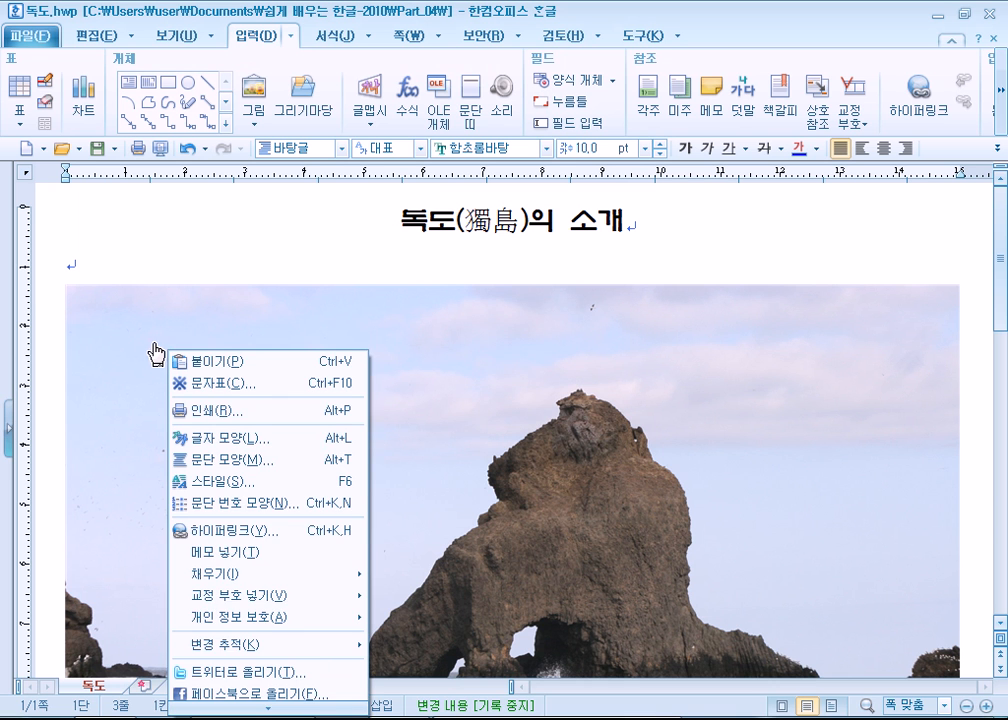
right_click(257, 319)
right_click(606, 388)
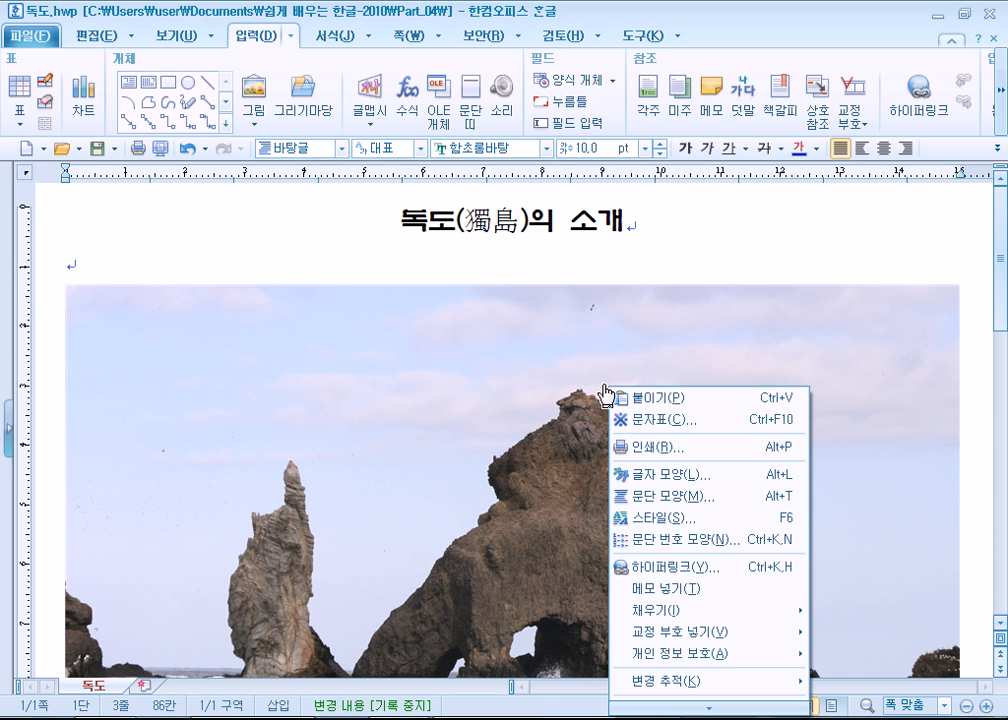
left_click(275, 239)
scroll(266, 283, "down", 5)
scroll(265, 282, "up", 5)
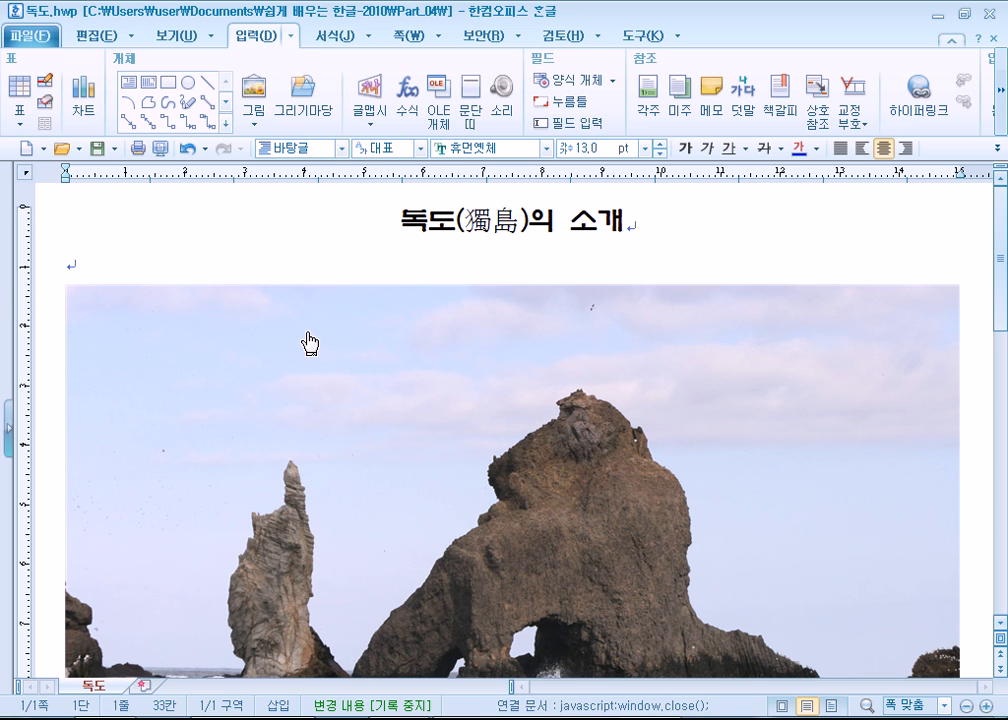
key("ctrl+z")
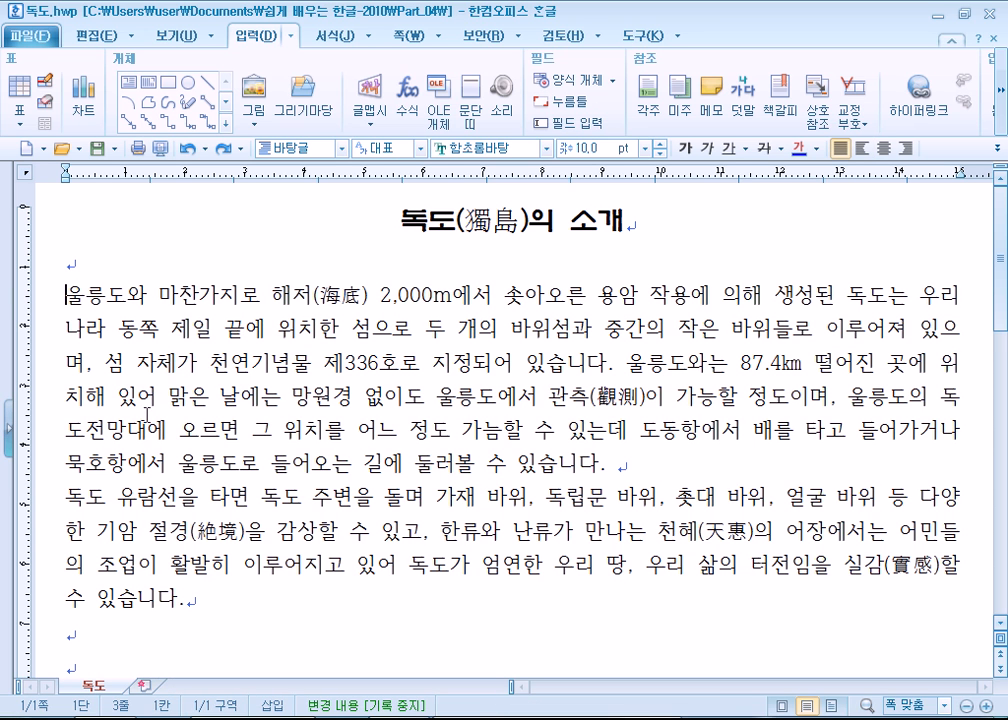
- Start inserting a picture file before the first body paragraph and browse to the 라이브러리 location
left_click(254, 95)
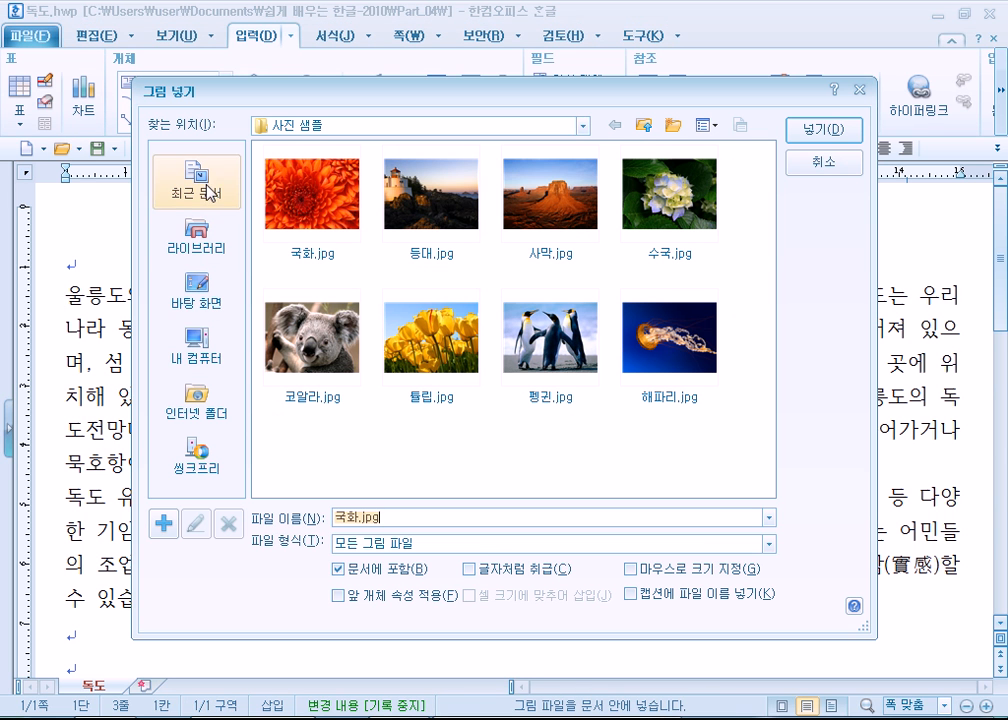
left_click(197, 345)
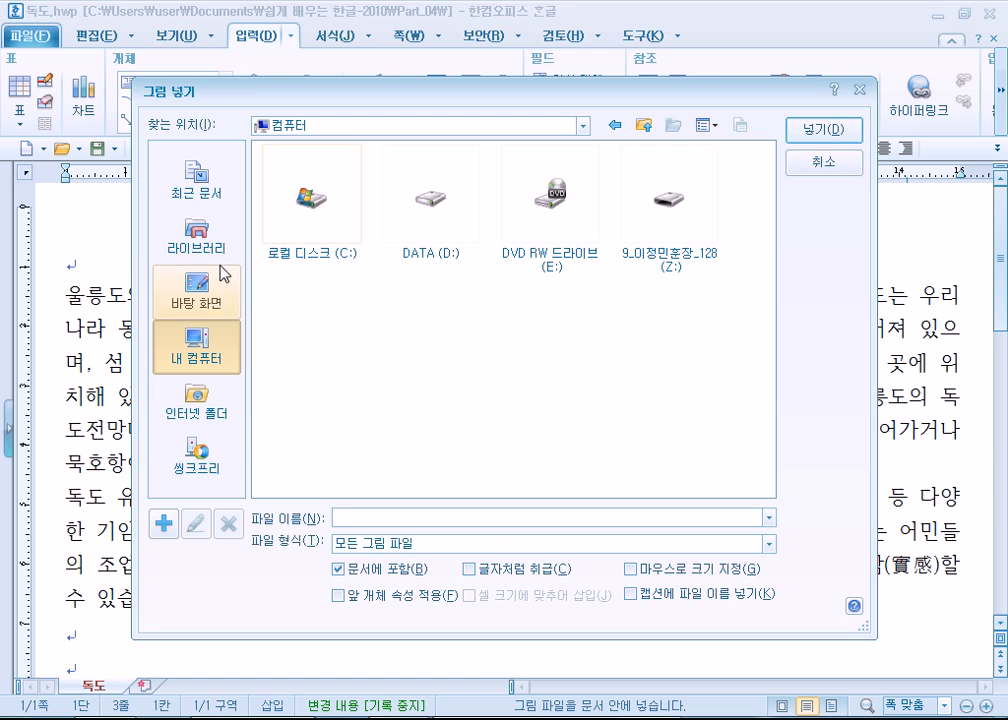
left_click(197, 240)
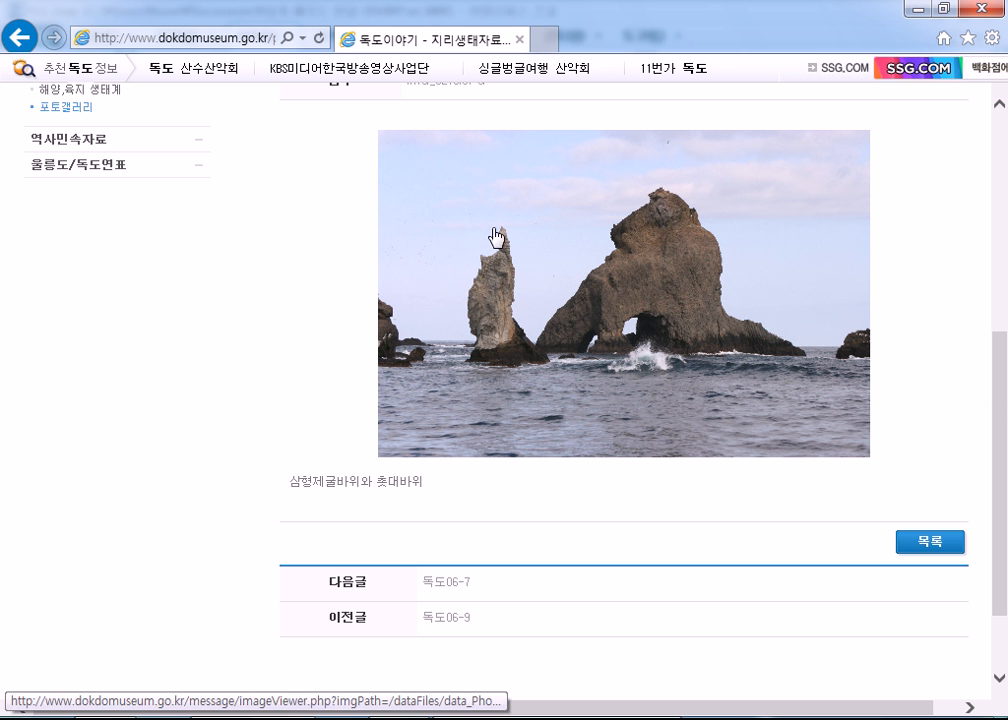
- Switch to Internet Explorer and check the save folder for the museum photo without saving the link target or the photo
right_click(491, 236)
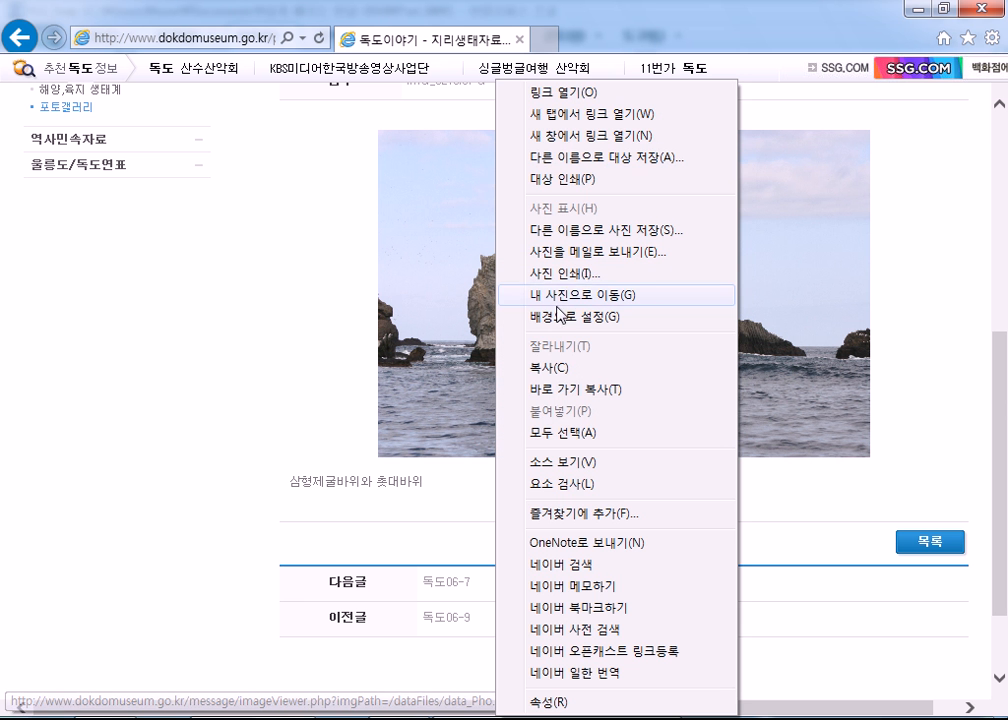
left_click(578, 157)
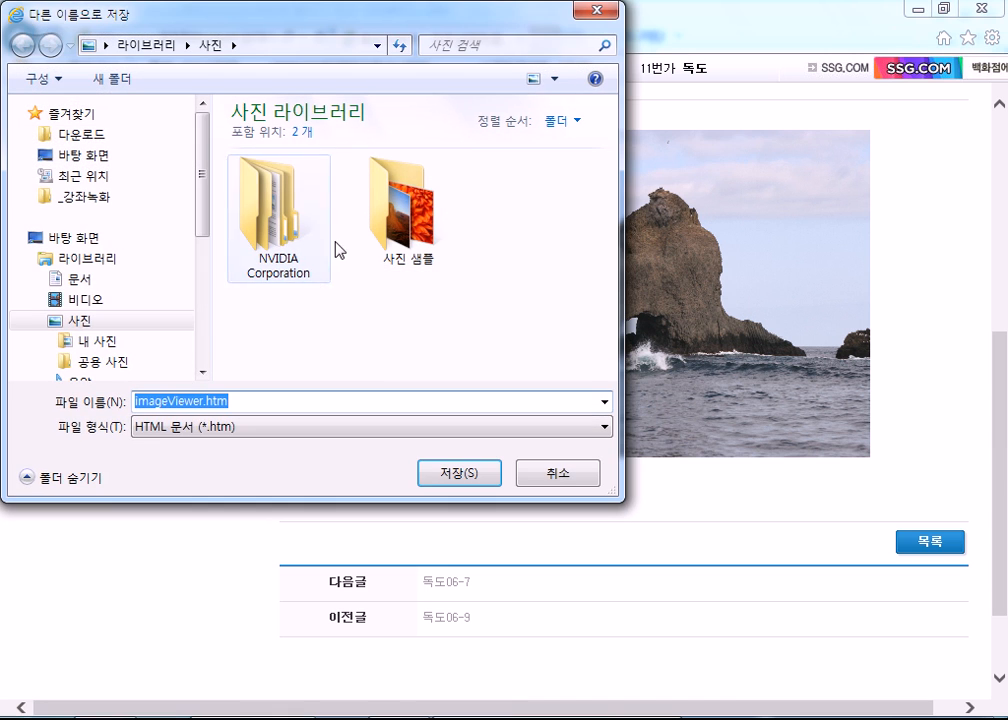
left_click(560, 473)
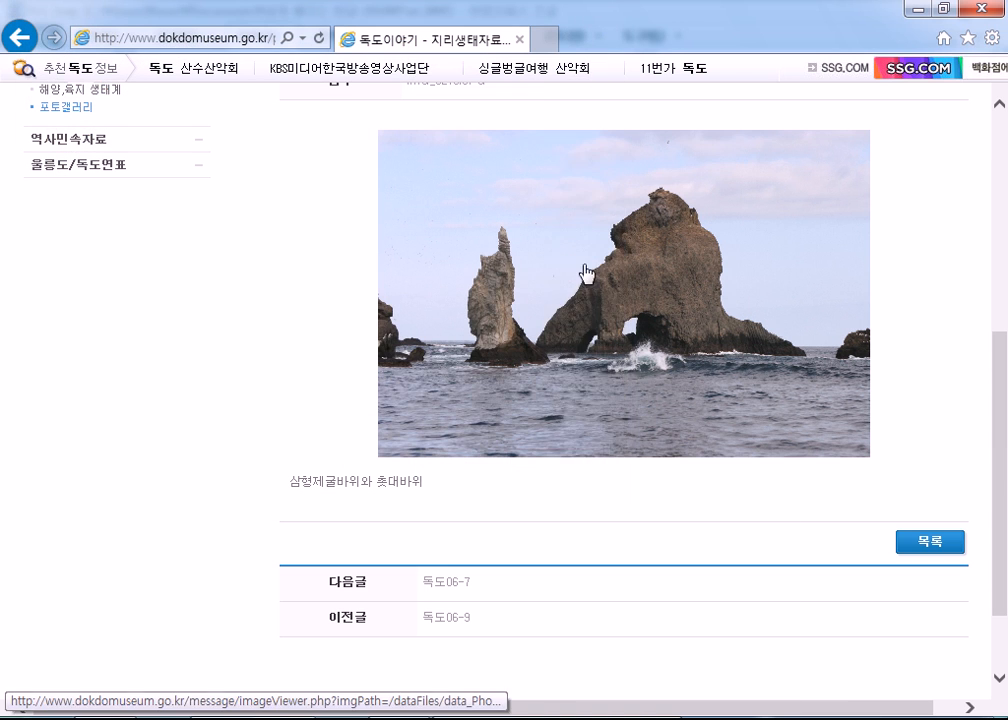
right_click(551, 235)
left_click(638, 230)
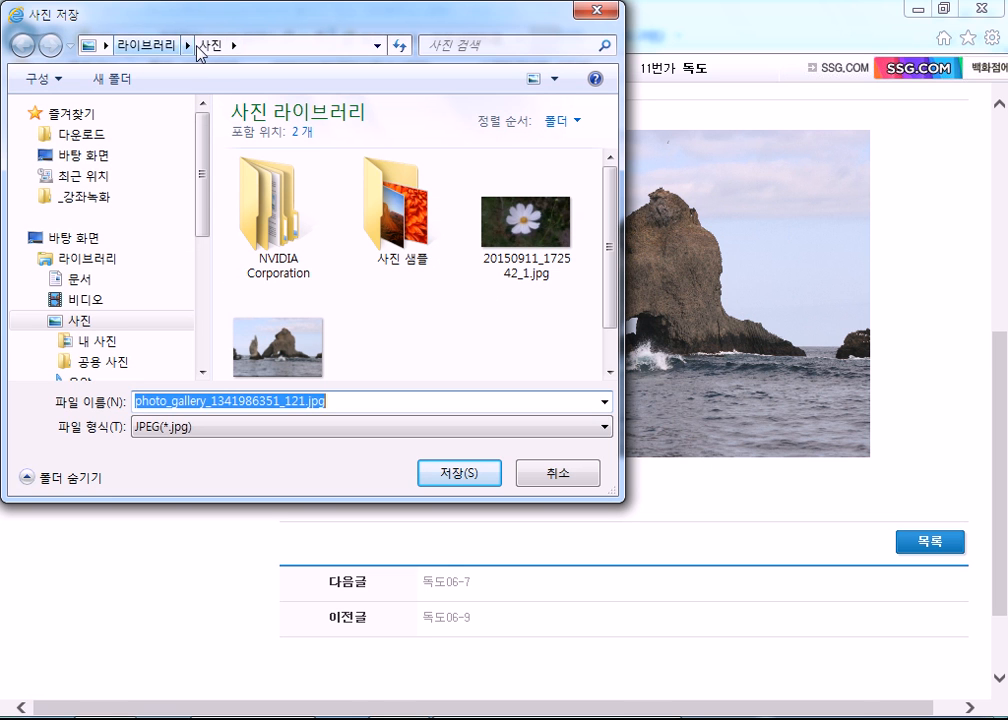
left_click(540, 474)
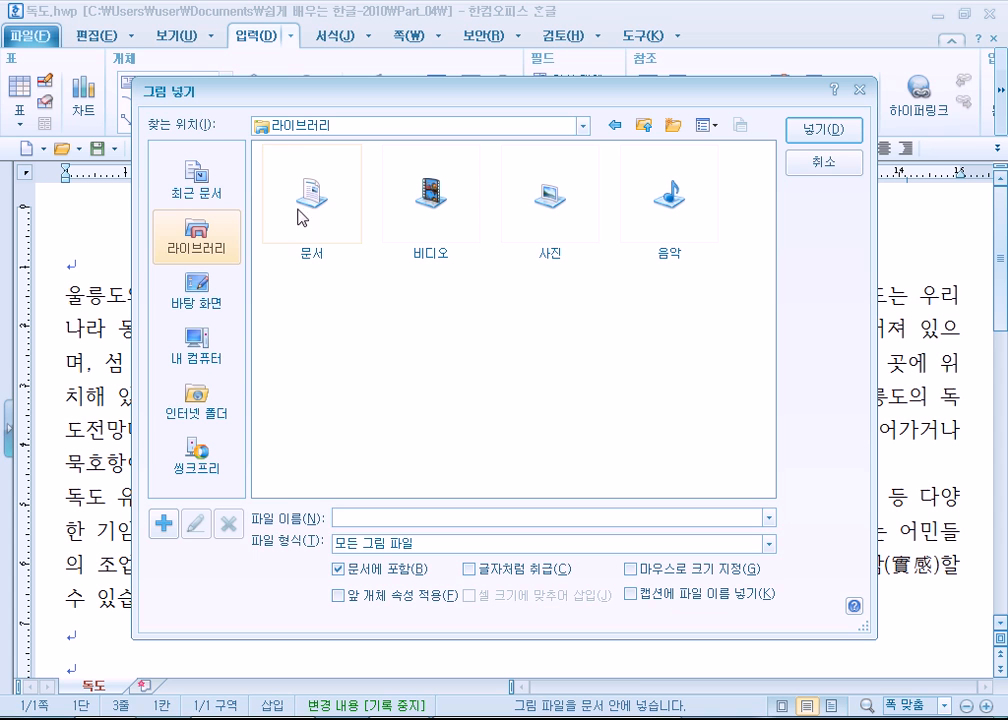
double_click(583, 193)
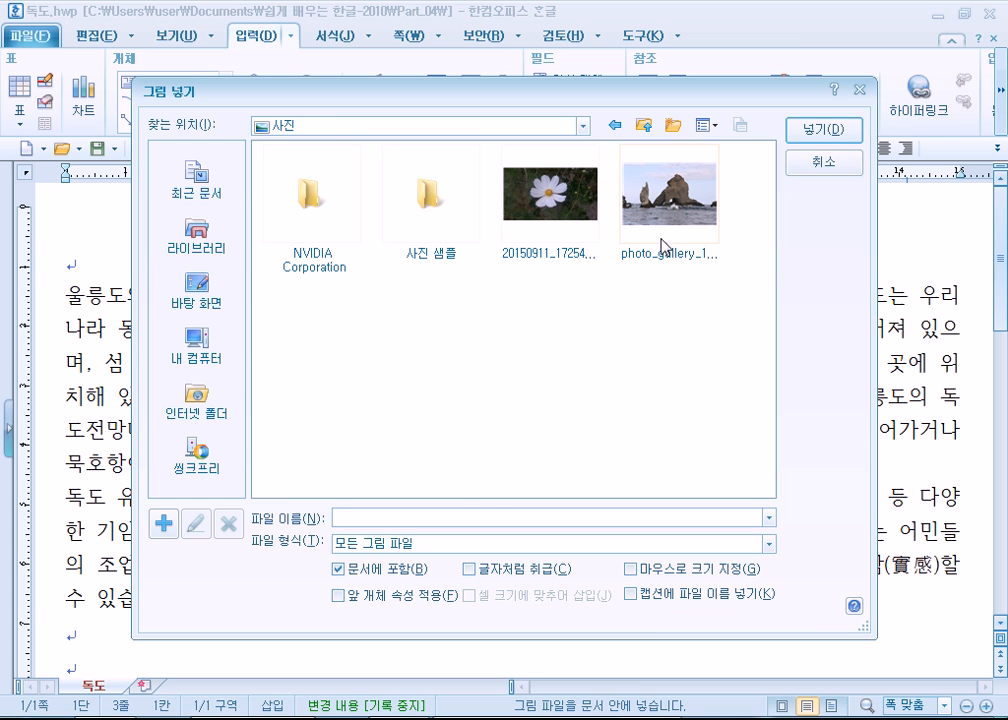
left_click(660, 240)
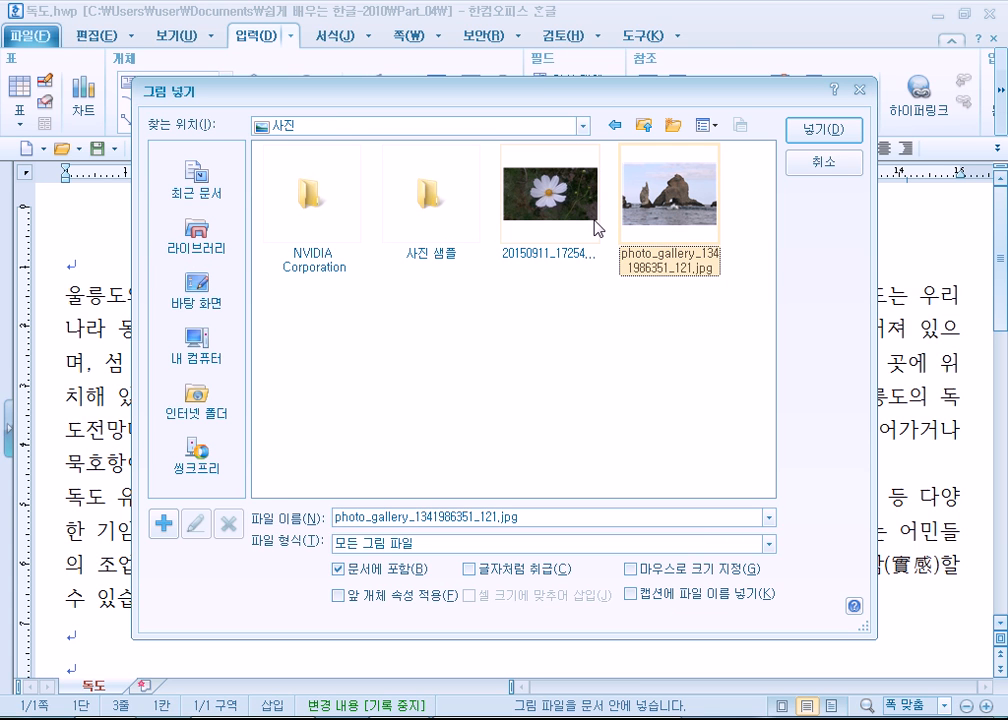
left_click(810, 129)
- Select the inserted photo and shrink it from its lower corner to about 118 by 78 mm
scroll(317, 323, "down", 3)
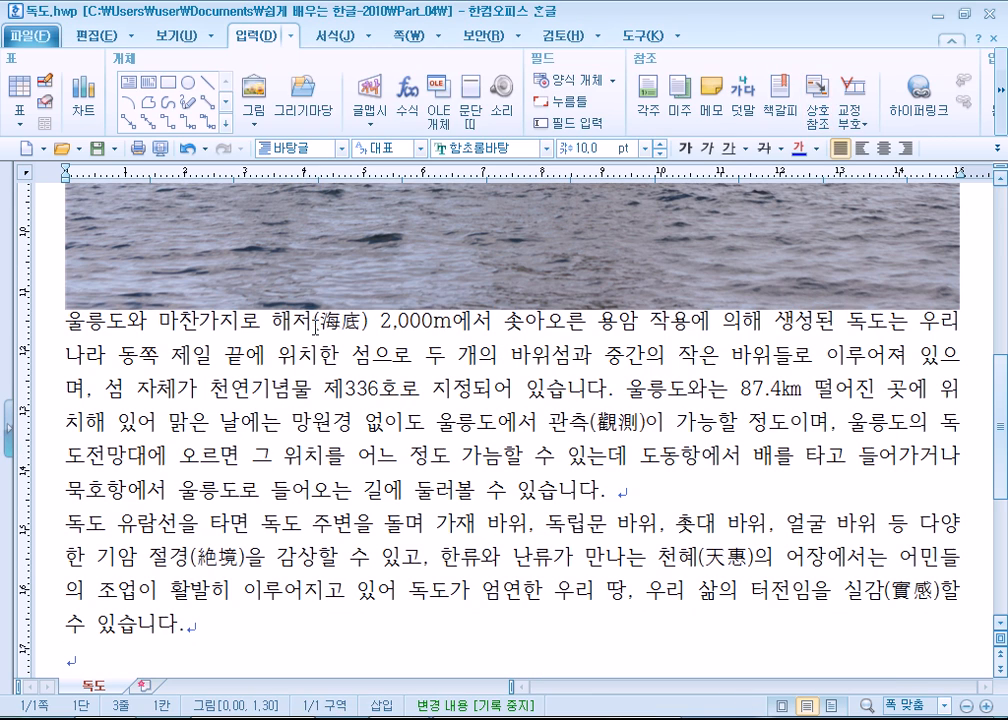
left_click(315, 281)
left_click_drag(960, 308, 452, 271)
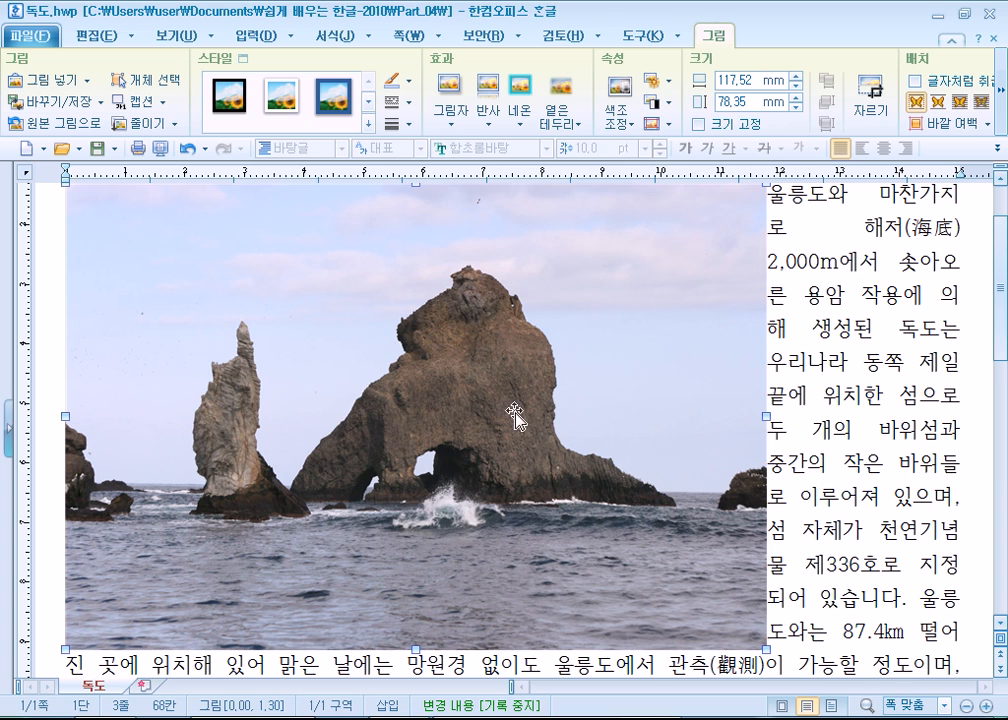
- Set the photo's horizontal and vertical scale to 12.50 % in its 그림 properties and apply
double_click(465, 397)
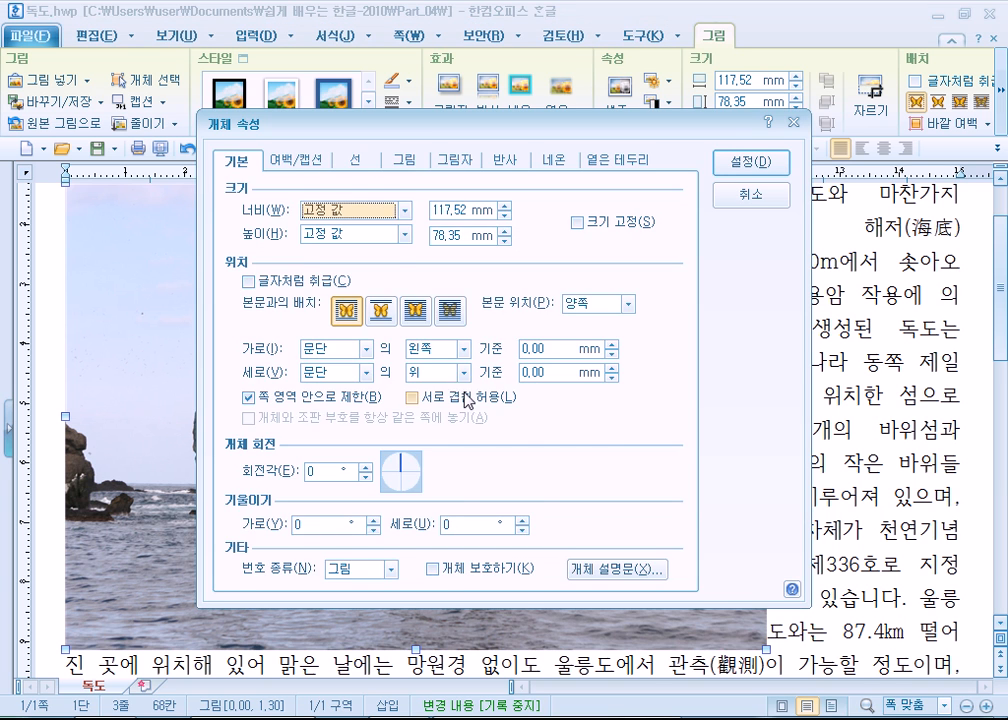
left_click(405, 159)
left_click(443, 271)
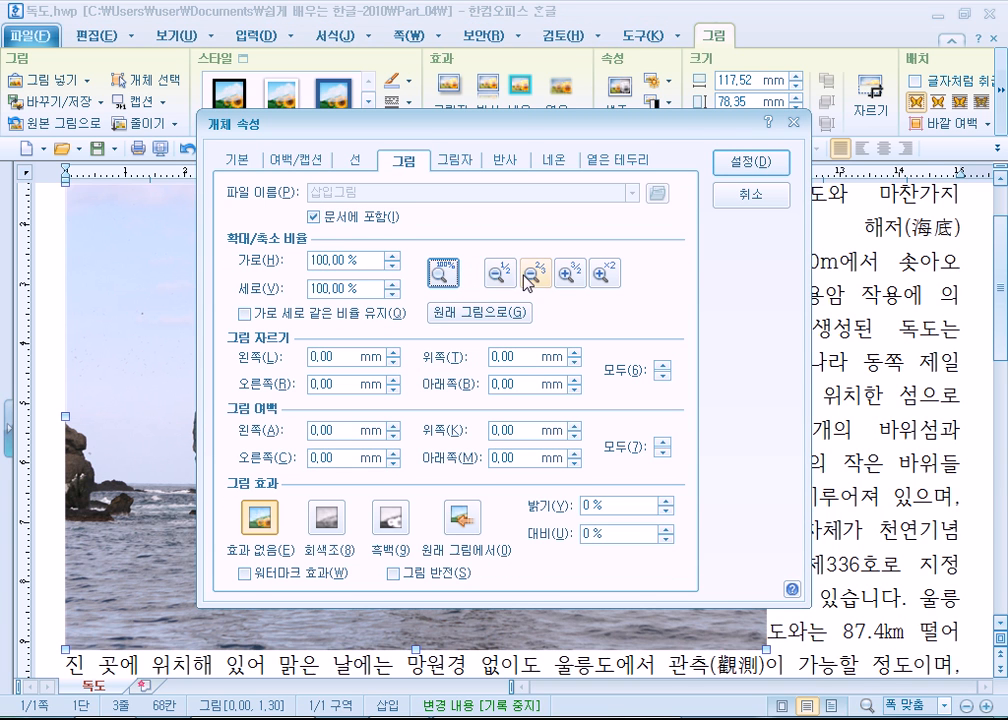
left_click(508, 273)
left_click(508, 273)
left_click(508, 273)
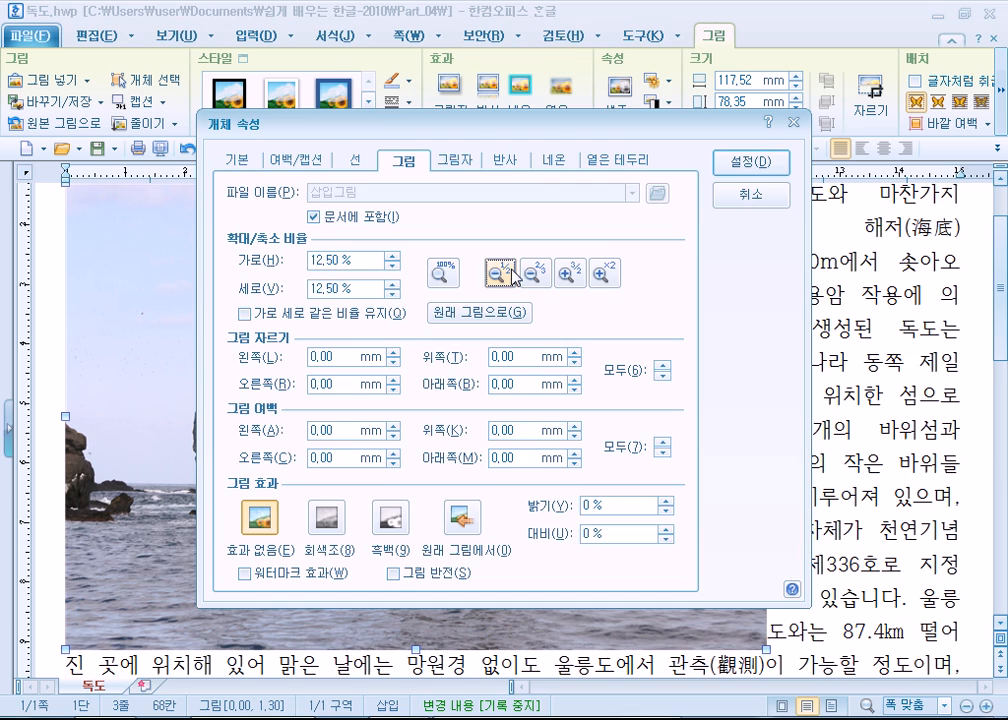
left_click(752, 162)
- Halve the photo's scale again to 6.25 % in both directions and apply
double_click(403, 301)
left_click(500, 272)
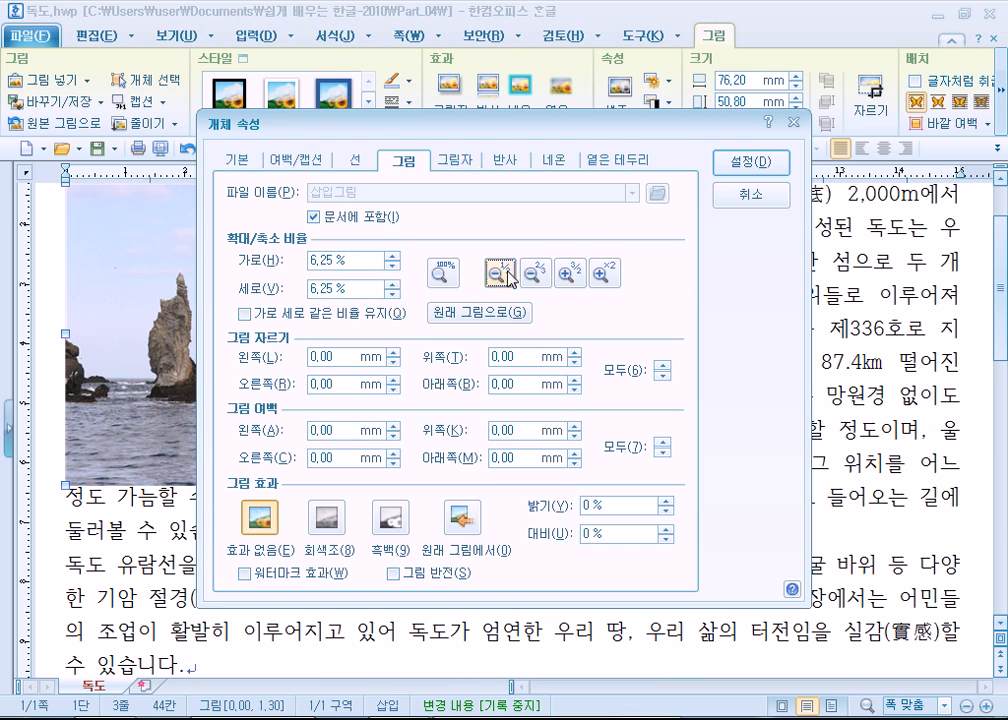
left_click(750, 162)
scroll(355, 377, "up", 2)
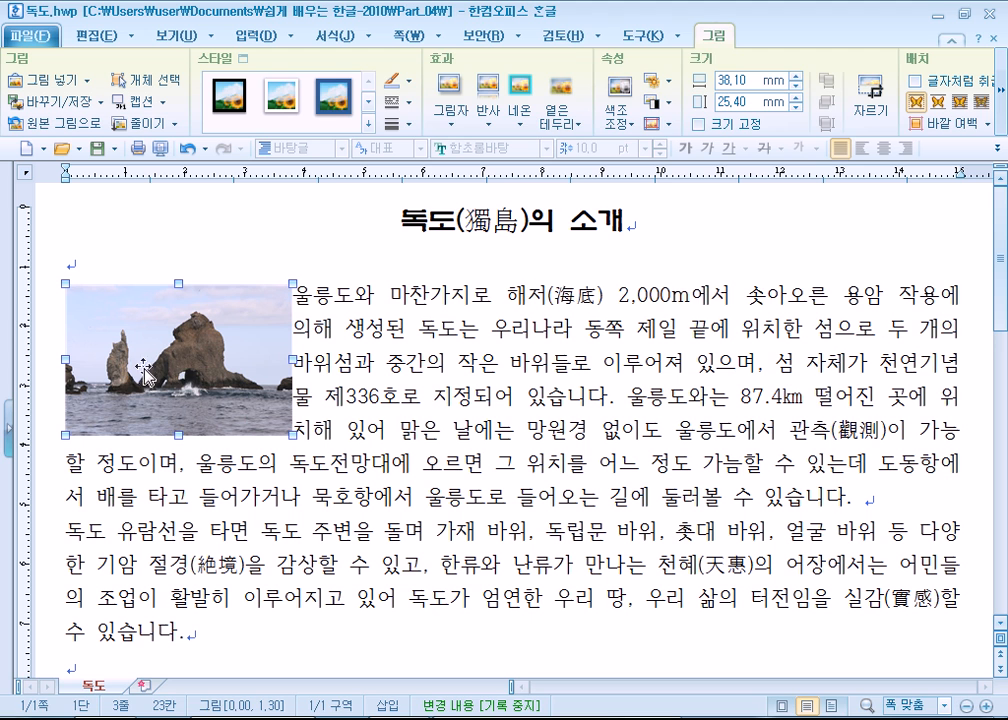
- Switch to Internet Explorer to view the original rock photo on the 독도박물관 page, and return to 독도.hwp
left_click(478, 334)
left_click(208, 346)
key("alt+Tab")
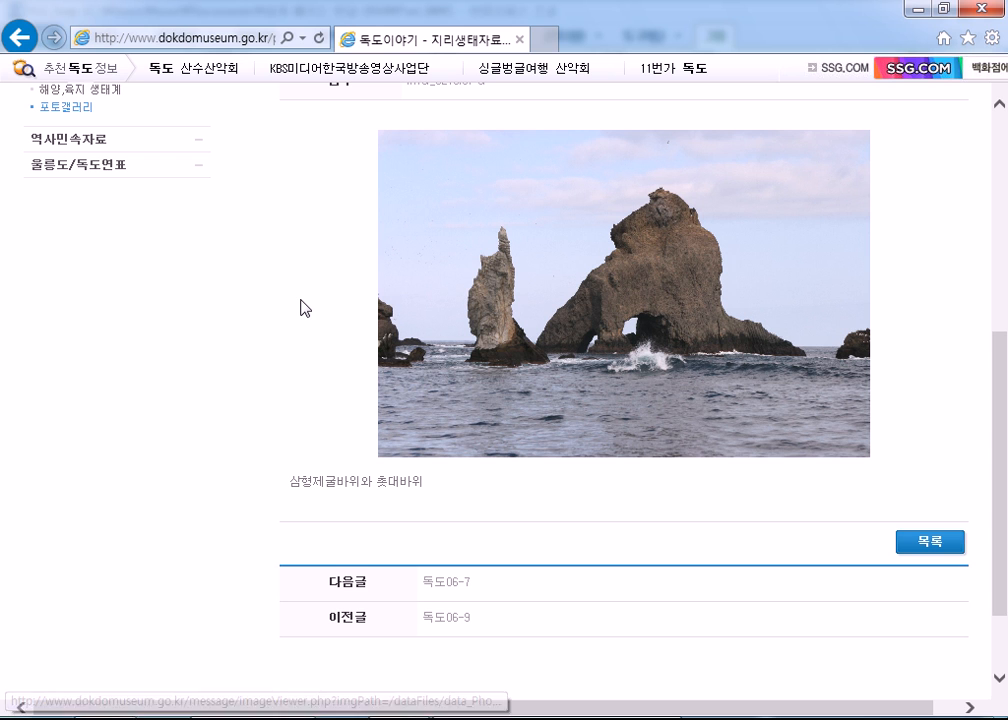
key("alt+Tab")
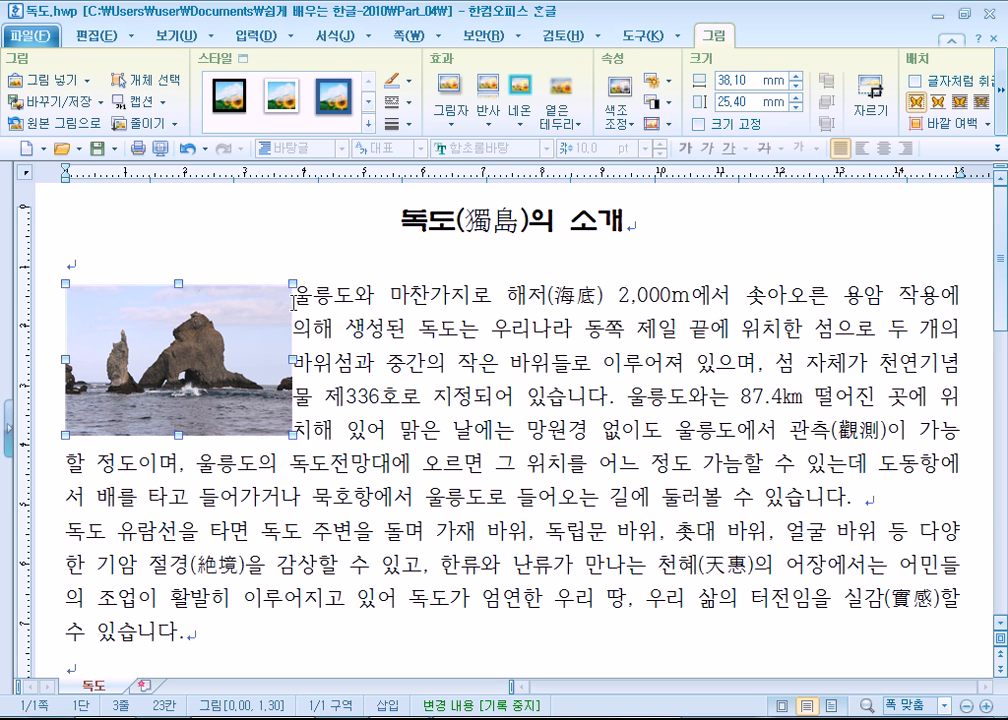
key("alt+Tab")
left_click(419, 376)
left_click(252, 376)
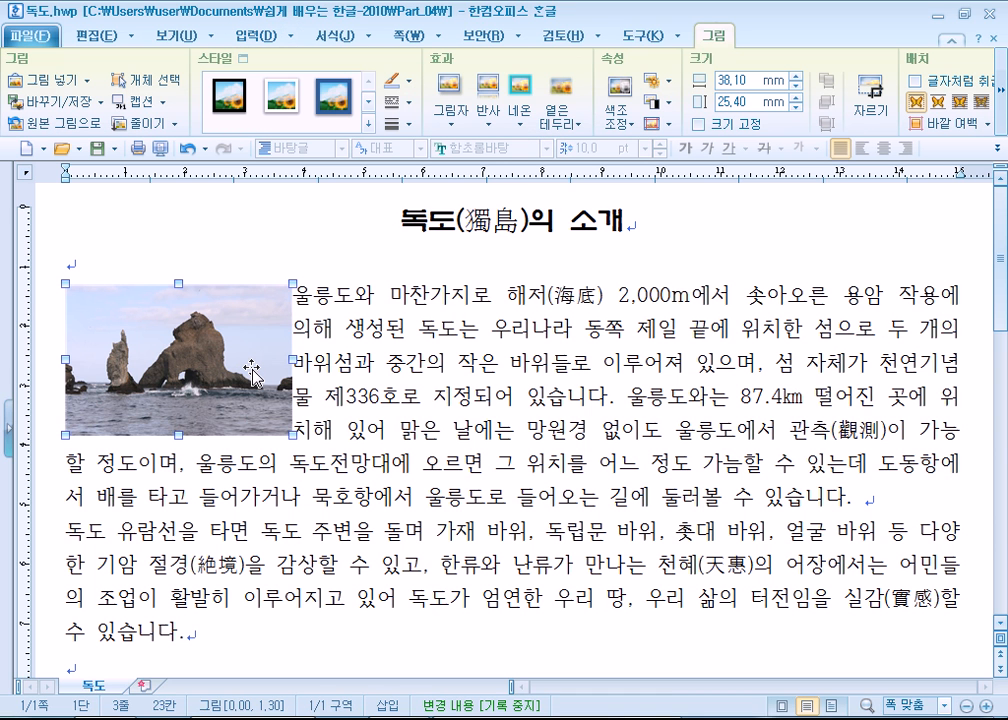
- Insert the 휴식 clip art from the 휴식/여행 category of 그리기마당 into the first paragraph, about 28 by 28 mm
left_click(453, 328)
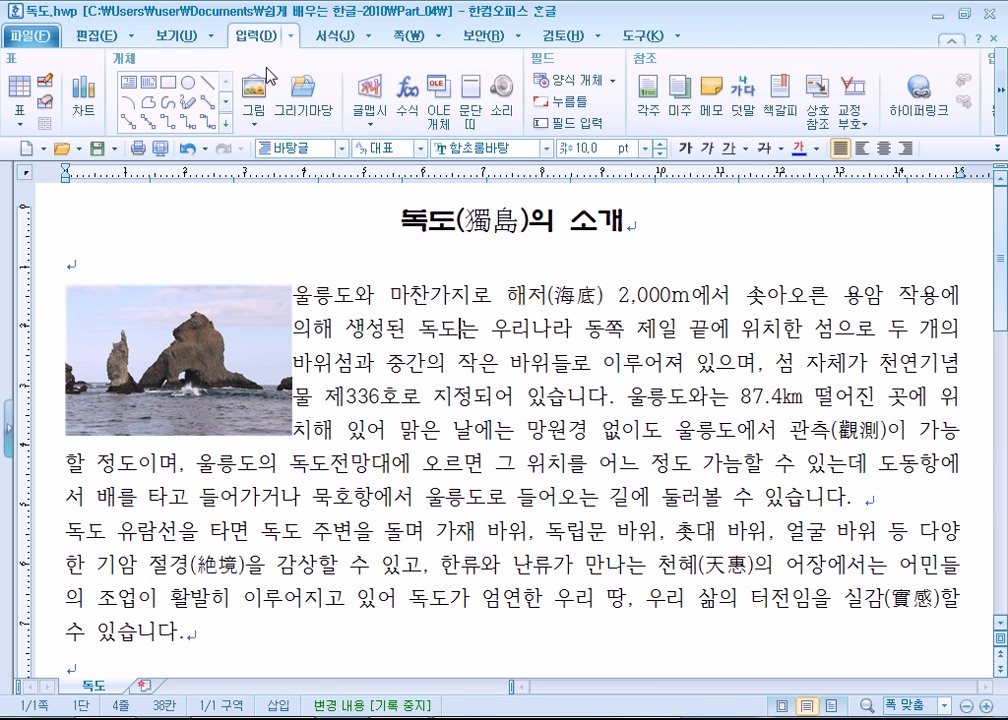
left_click(302, 95)
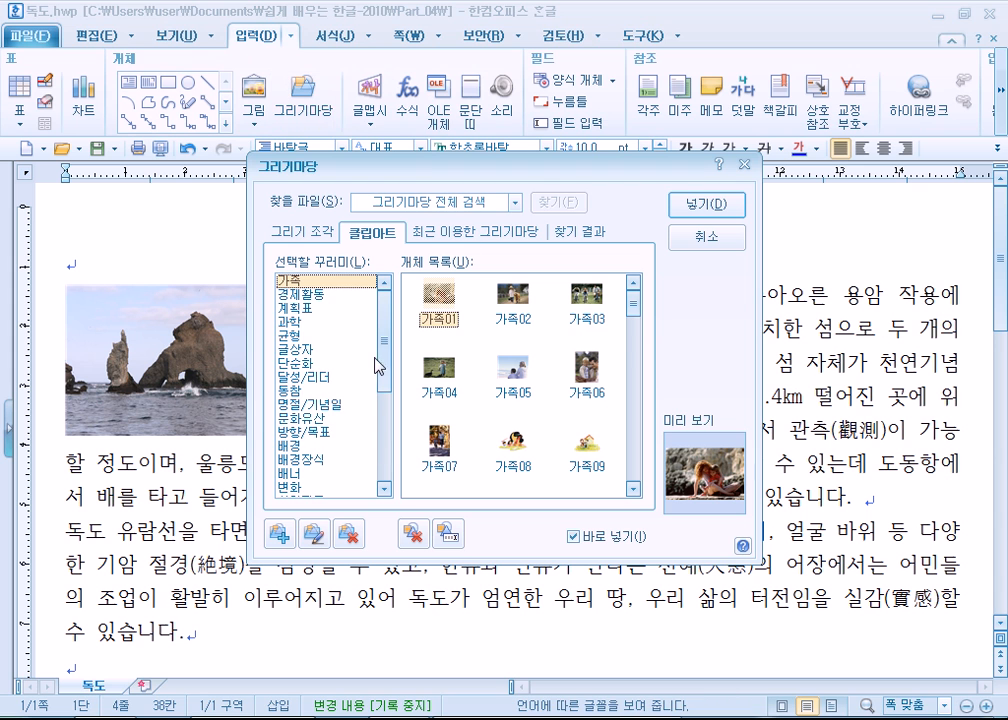
left_click_drag(379, 340, 377, 304)
double_click(506, 318)
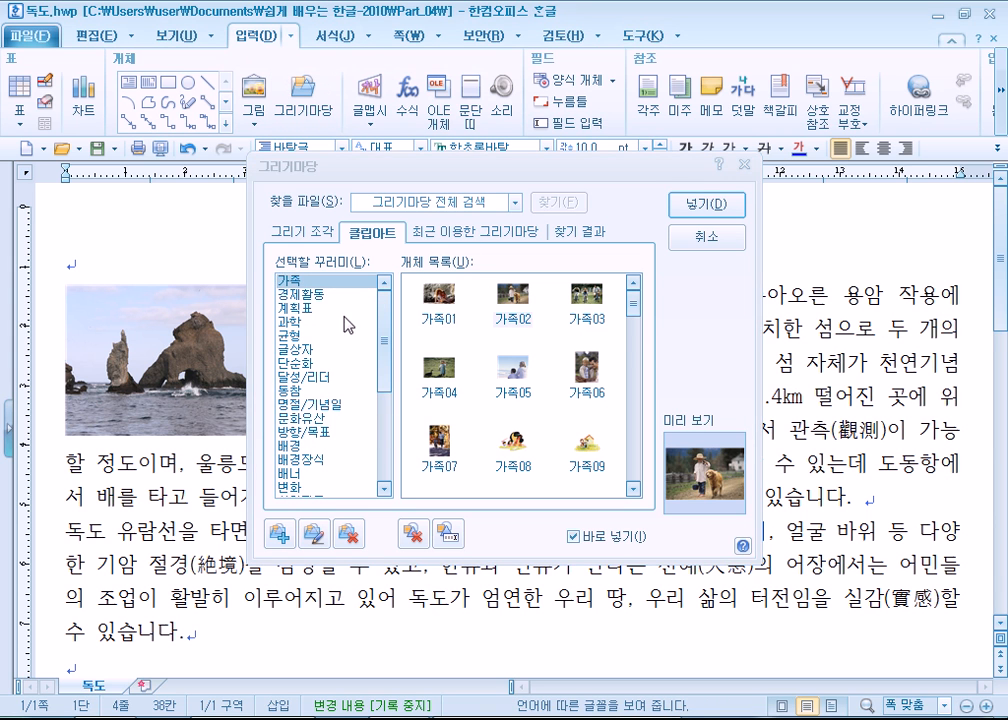
left_click(300, 294)
left_click(298, 308)
left_click(297, 322)
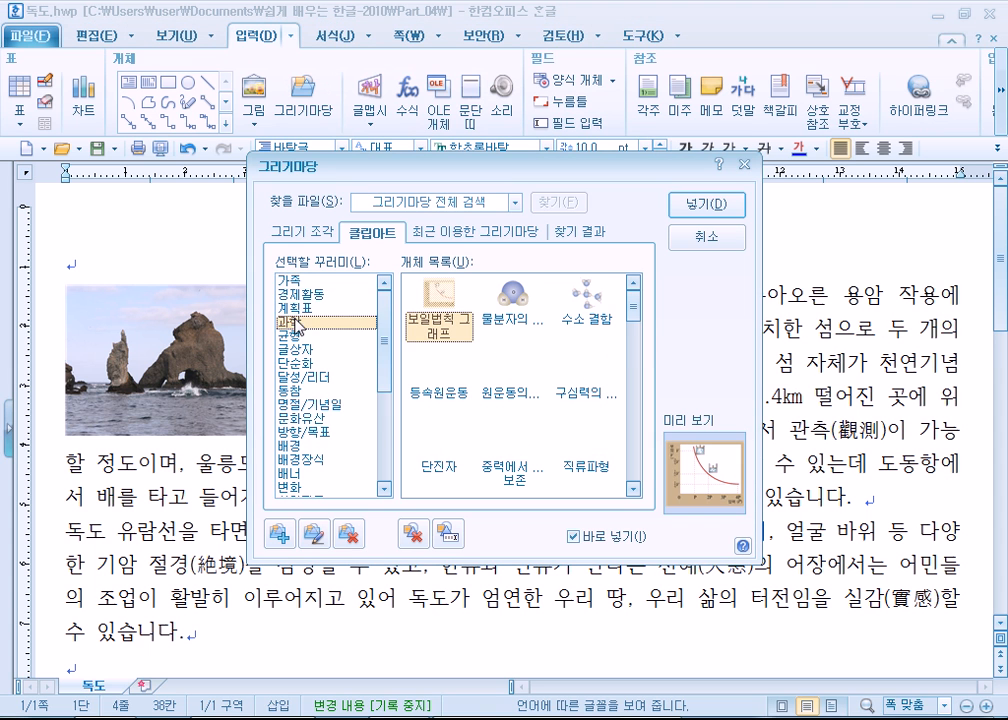
scroll(296, 322, "down", 5)
left_click(305, 487)
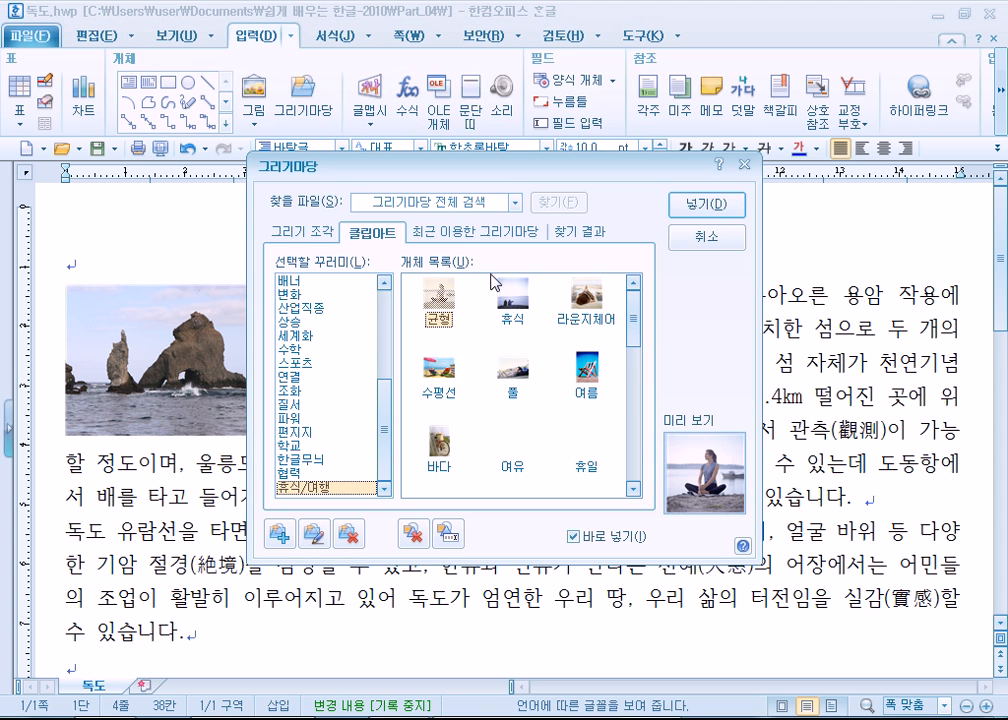
left_click(511, 295)
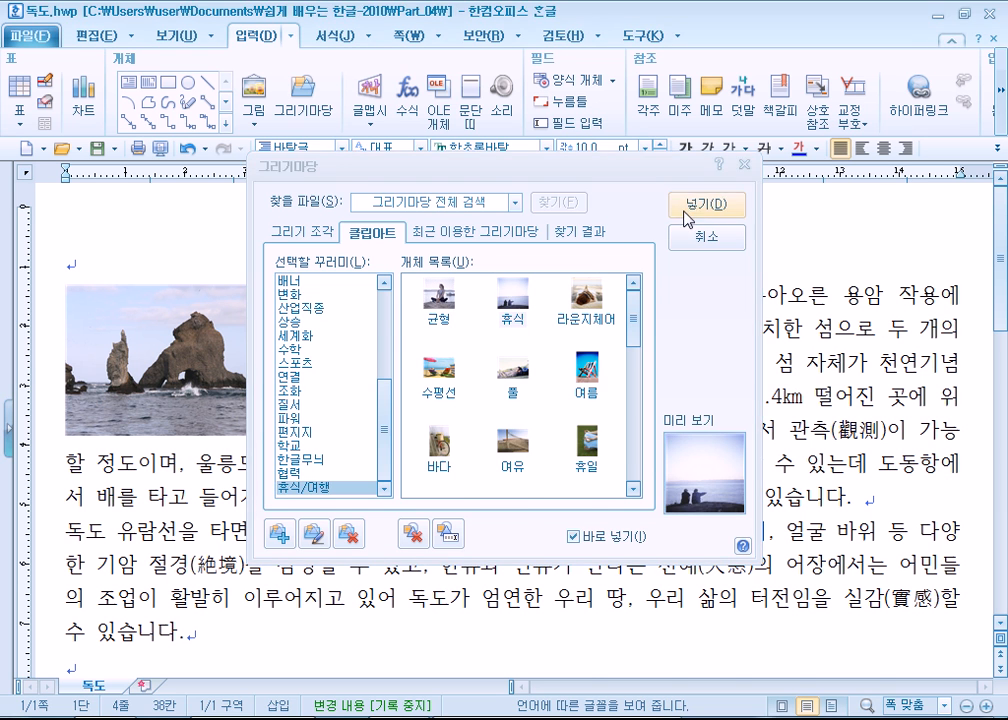
left_click(685, 211)
left_click_drag(392, 296, 544, 464)
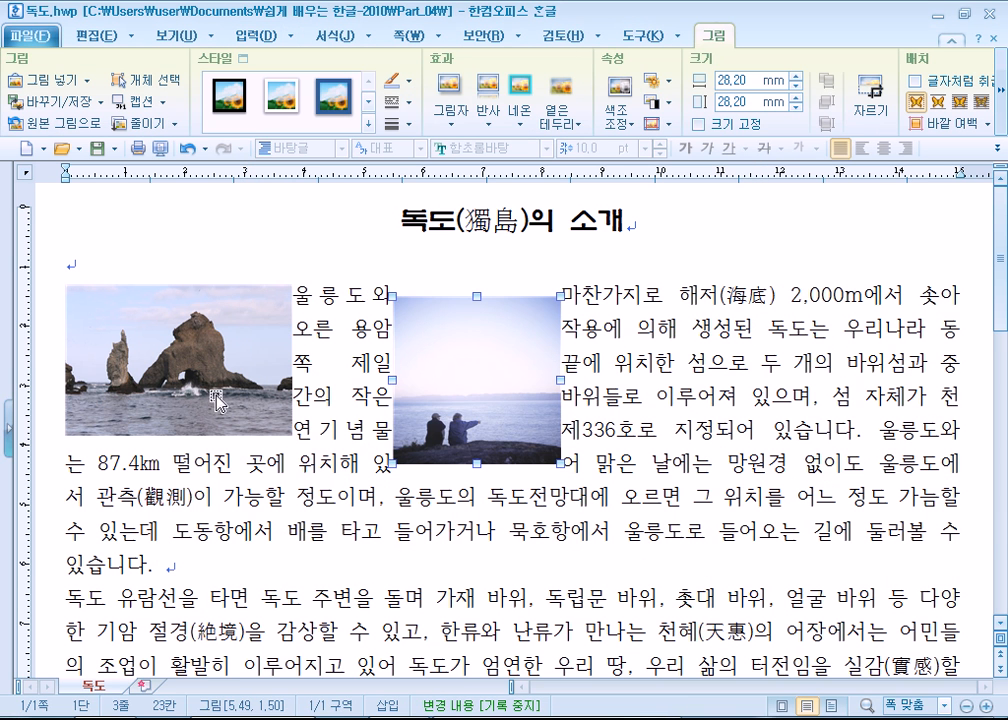
- Move the rock photo to the right side of the second paragraph and the 휴식 picture to the start of the first paragraph
left_click_drag(216, 400, 833, 601)
left_click_drag(451, 414, 123, 405)
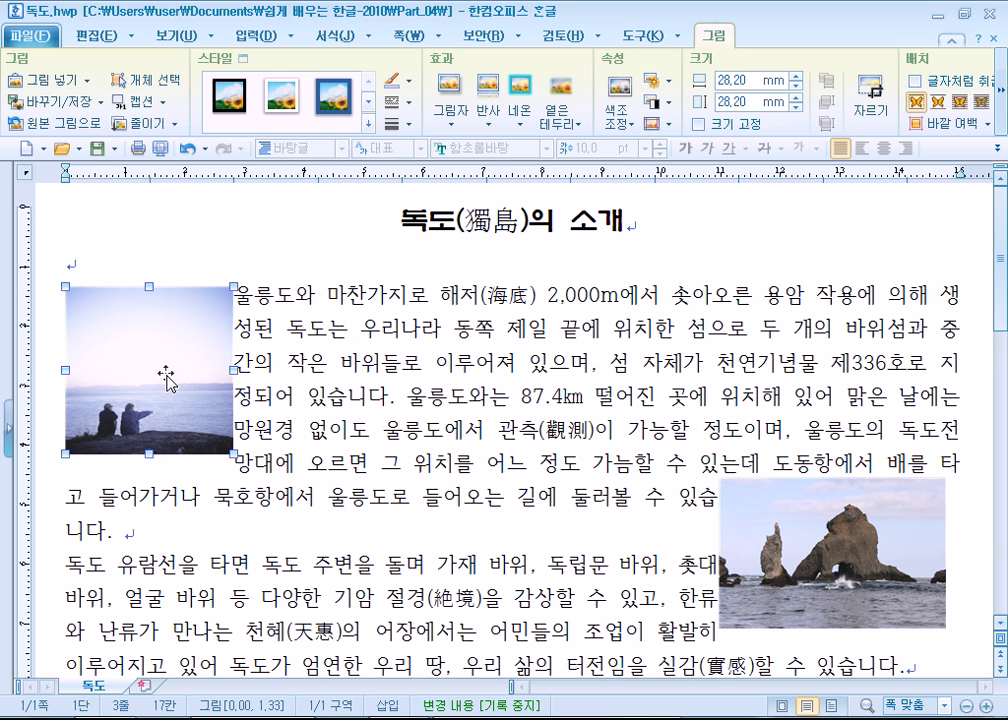
- Examine the 휴식 picture's object properties, the 바깥 여백 presets and the text-placement options
double_click(166, 378)
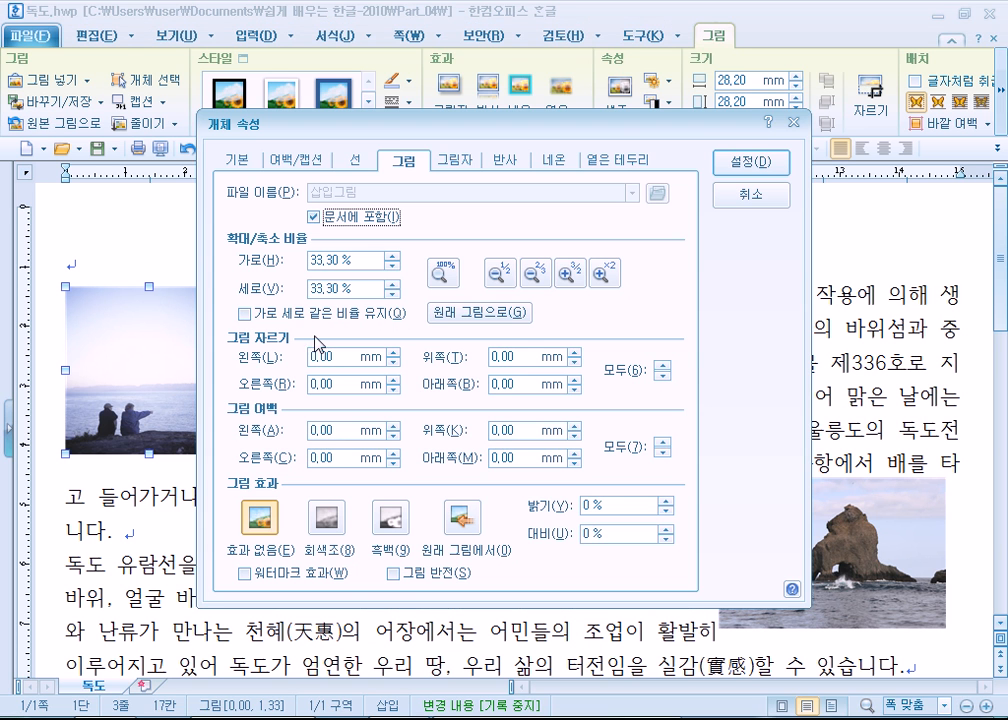
left_click(752, 194)
left_click(92, 35)
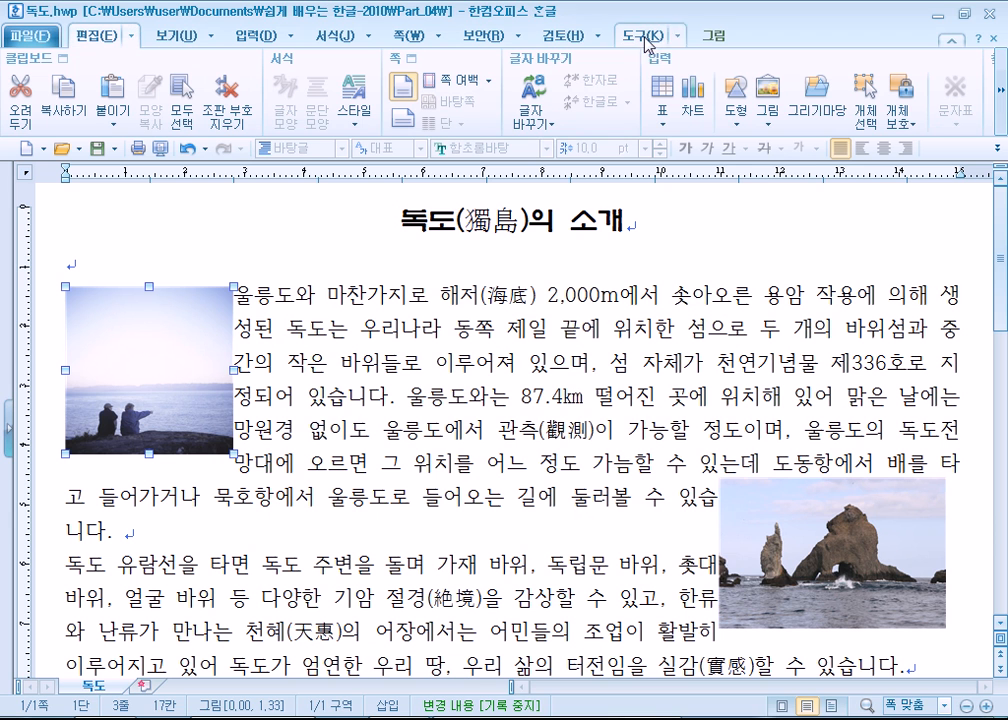
double_click(178, 344)
left_click(749, 128)
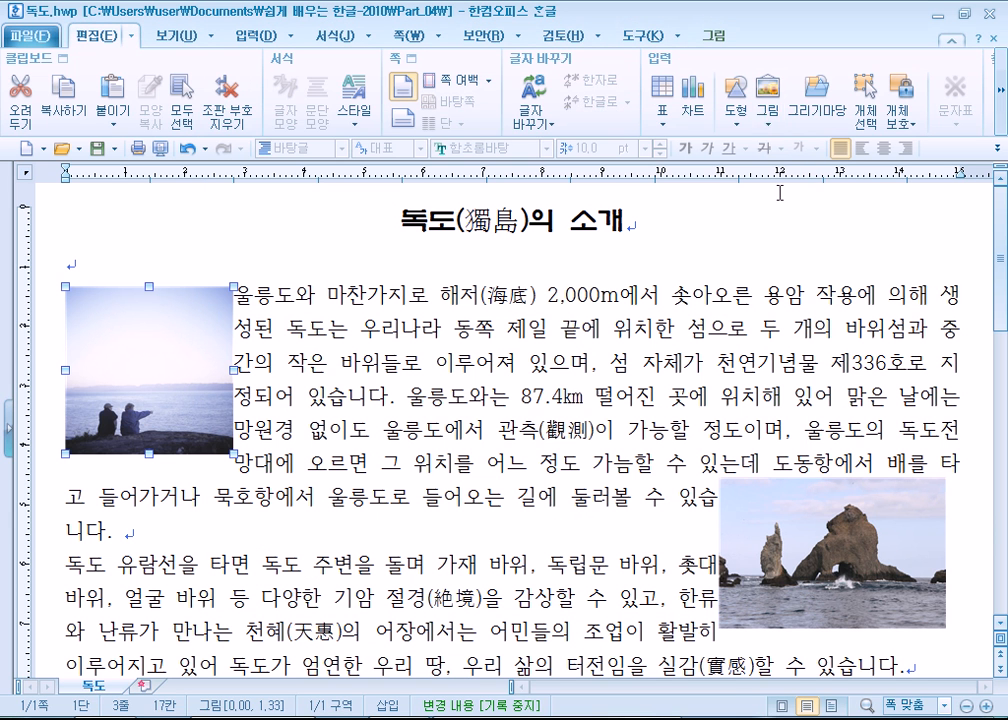
left_click(713, 35)
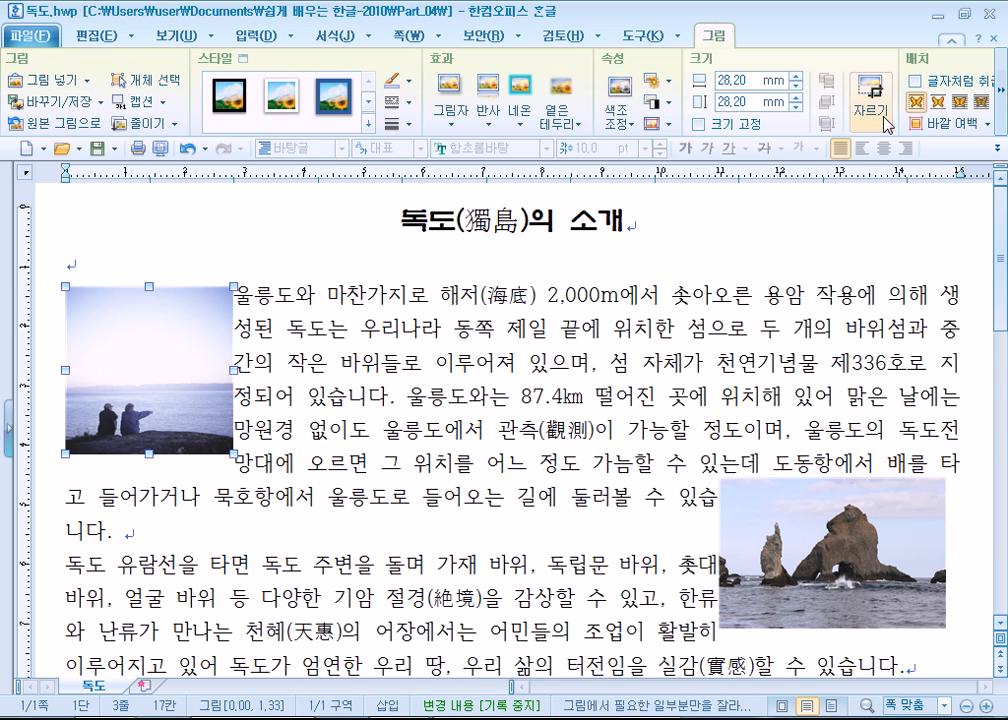
left_click(945, 125)
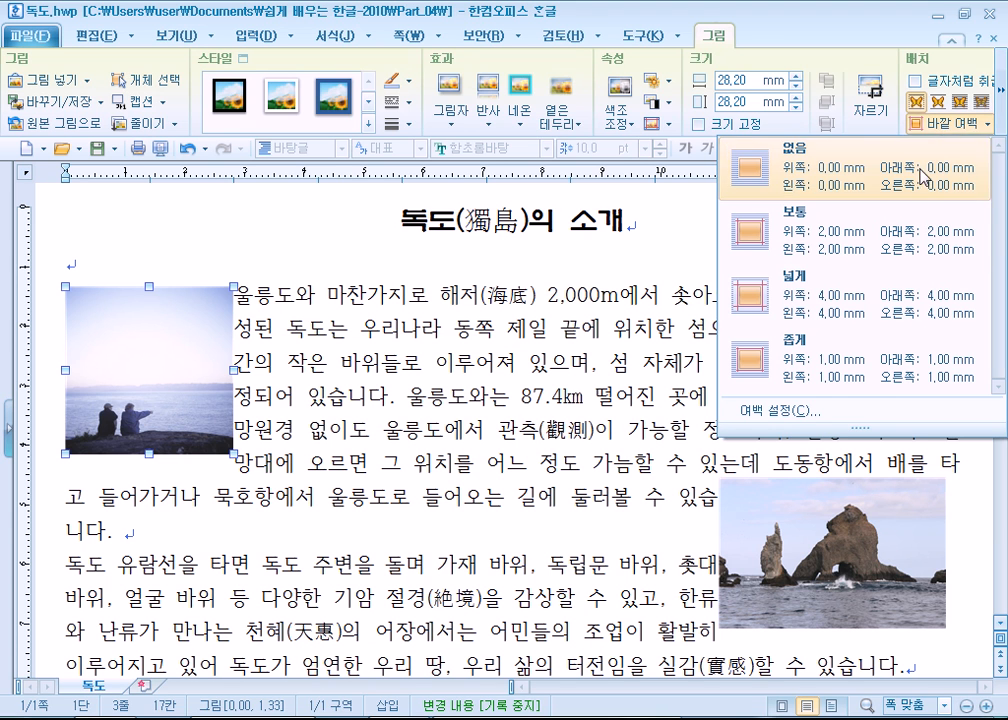
left_click(1003, 120)
left_click(1003, 120)
left_click(1003, 120)
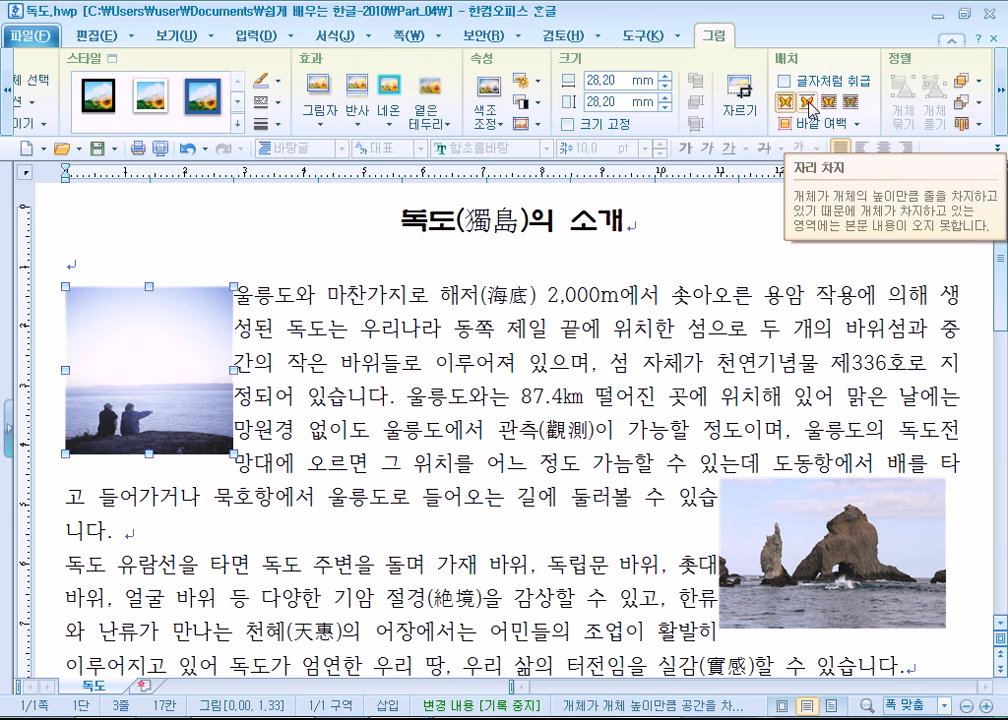
left_click(428, 370)
left_click(107, 400)
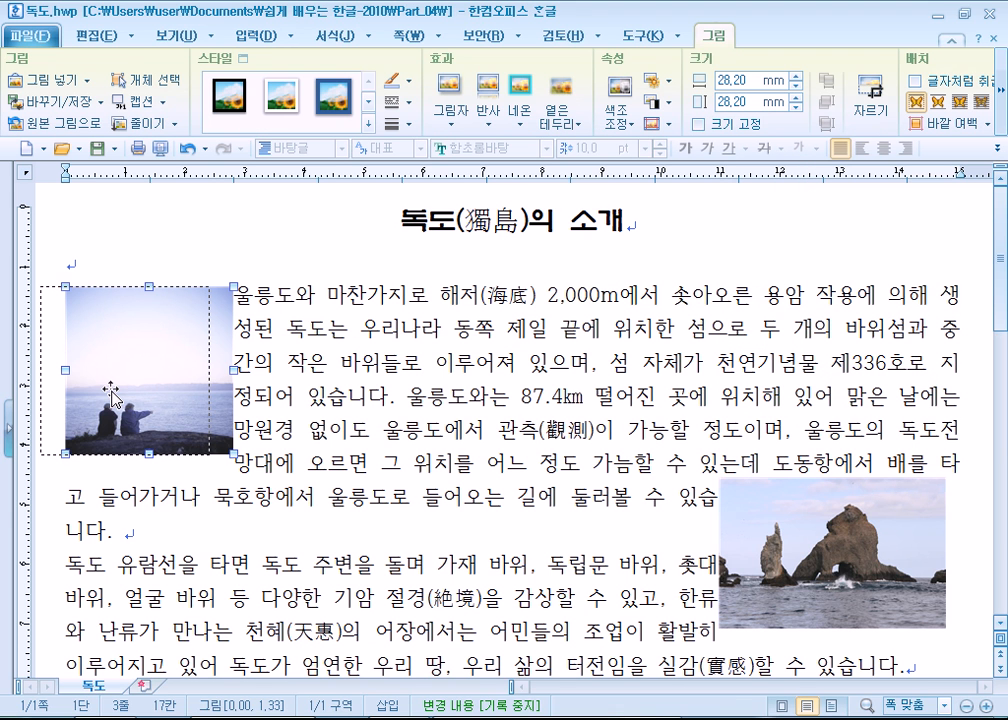
- Try adding an outer margin on the right side of the 휴식 picture, and undo it
left_click_drag(132, 390, 231, 436)
left_click_drag(238, 436, 146, 388)
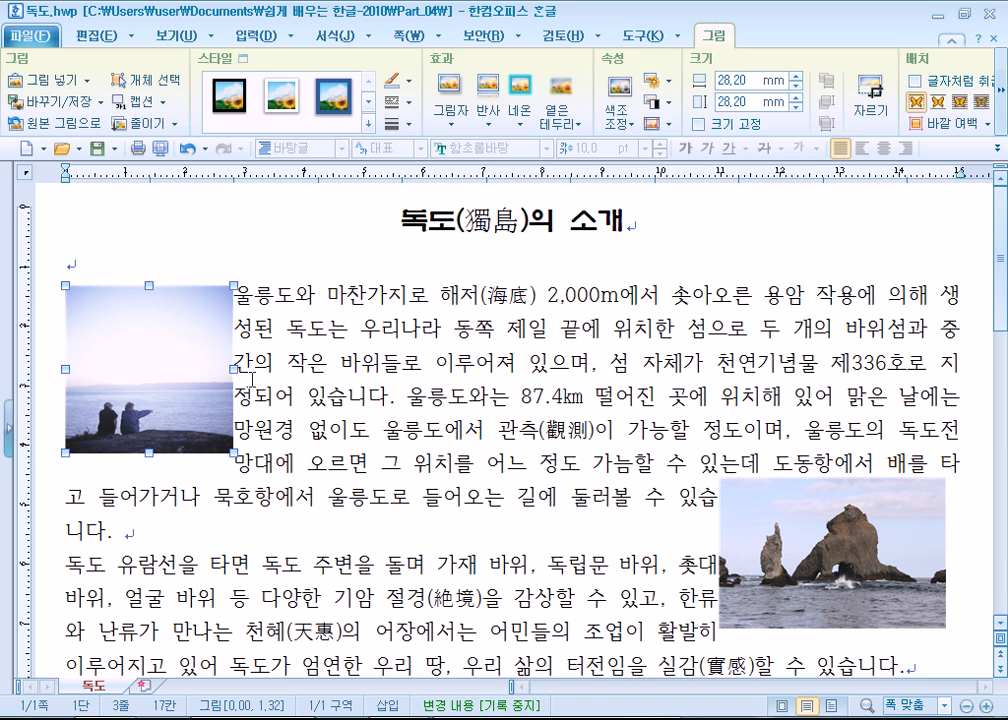
double_click(176, 372)
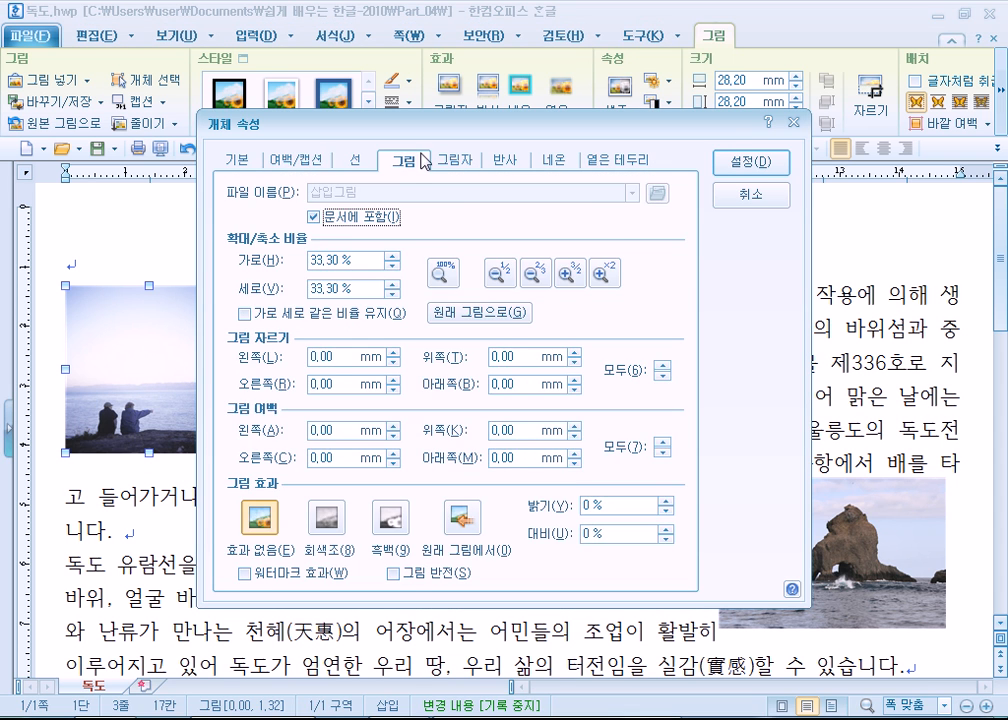
left_click(302, 162)
left_click(389, 231)
left_click(752, 164)
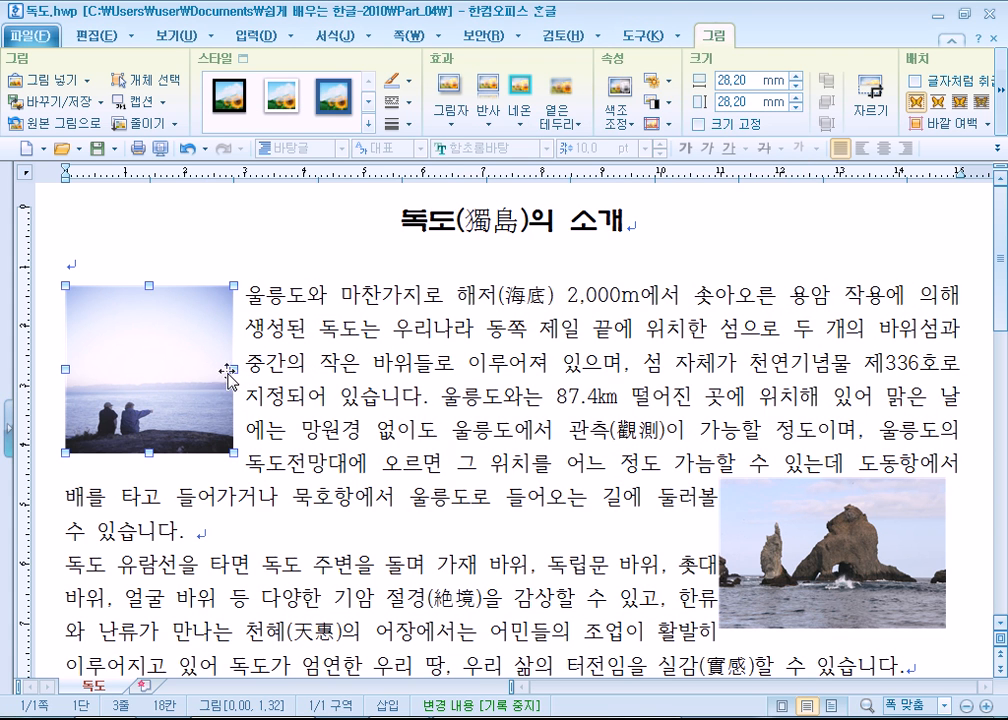
key("ctrl+z")
- Move the 휴식 picture to the right end of the first paragraph and set its left outer margin to 2.00 mm
left_click_drag(327, 345, 875, 367)
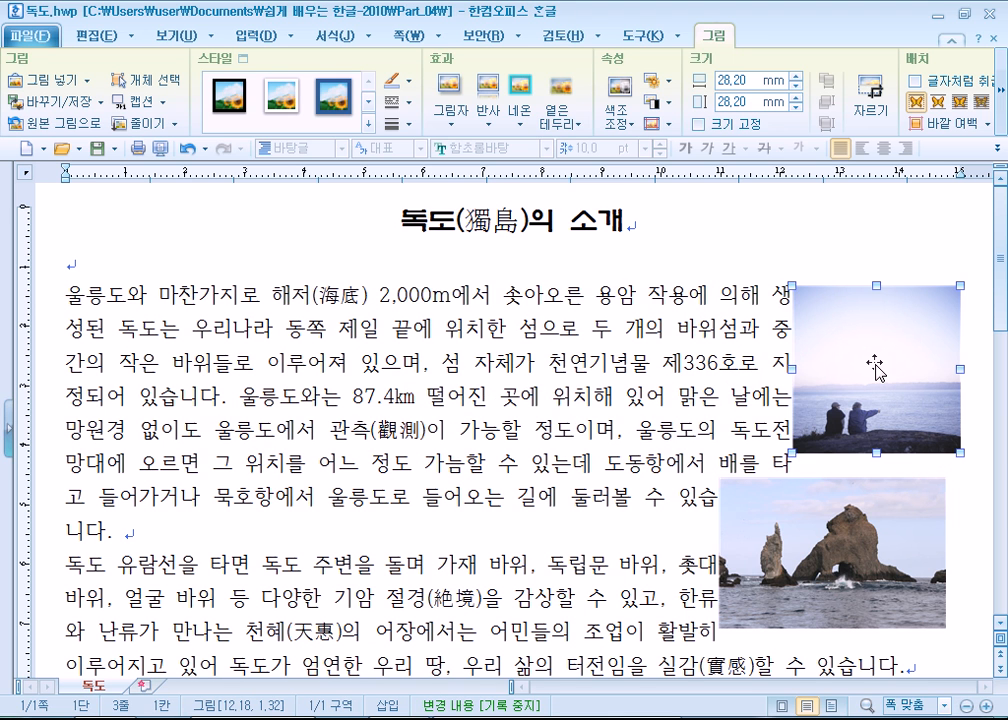
double_click(875, 367)
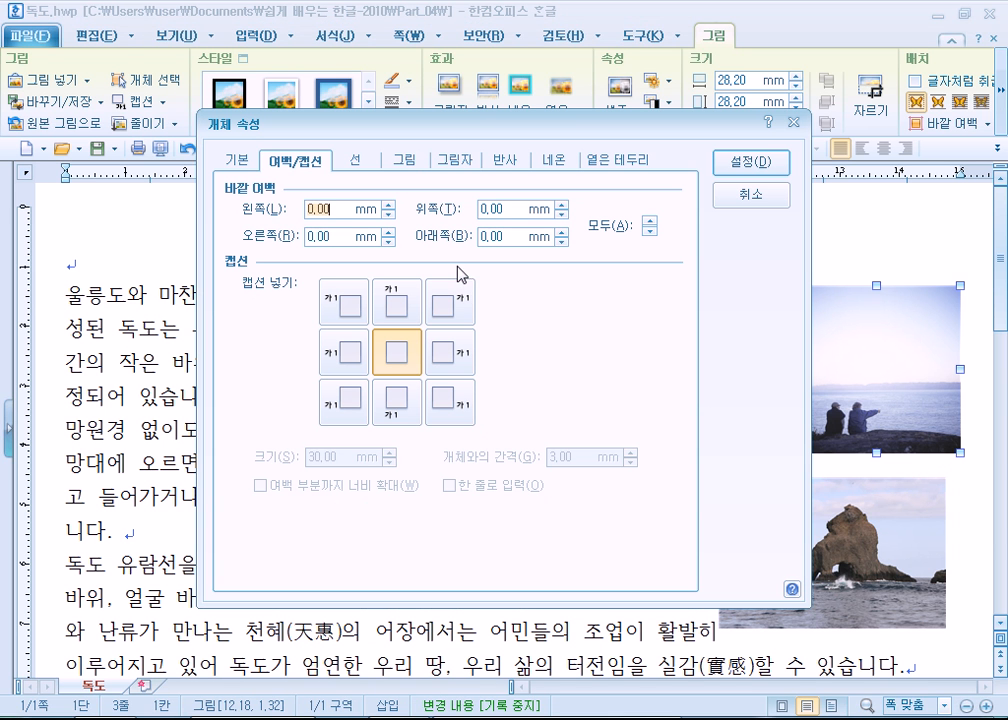
left_click(389, 204)
left_click(389, 204)
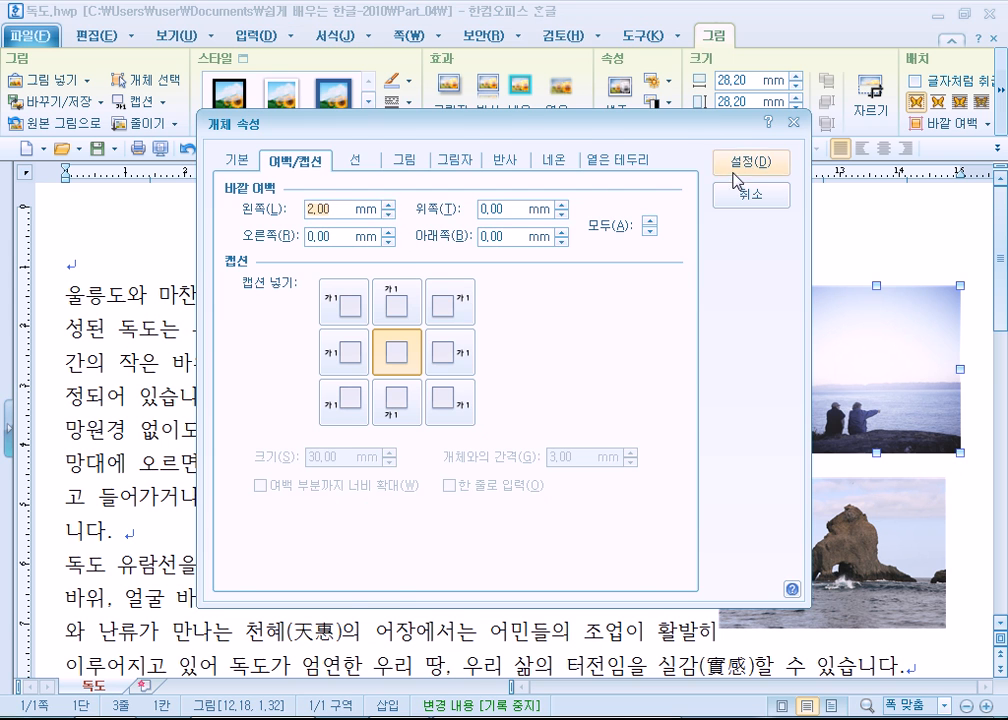
left_click(750, 162)
mouse_move(890, 350)
left_mouse_down()
mouse_move(864, 349)
mouse_move(876, 350)
left_mouse_up()
left_click(763, 293)
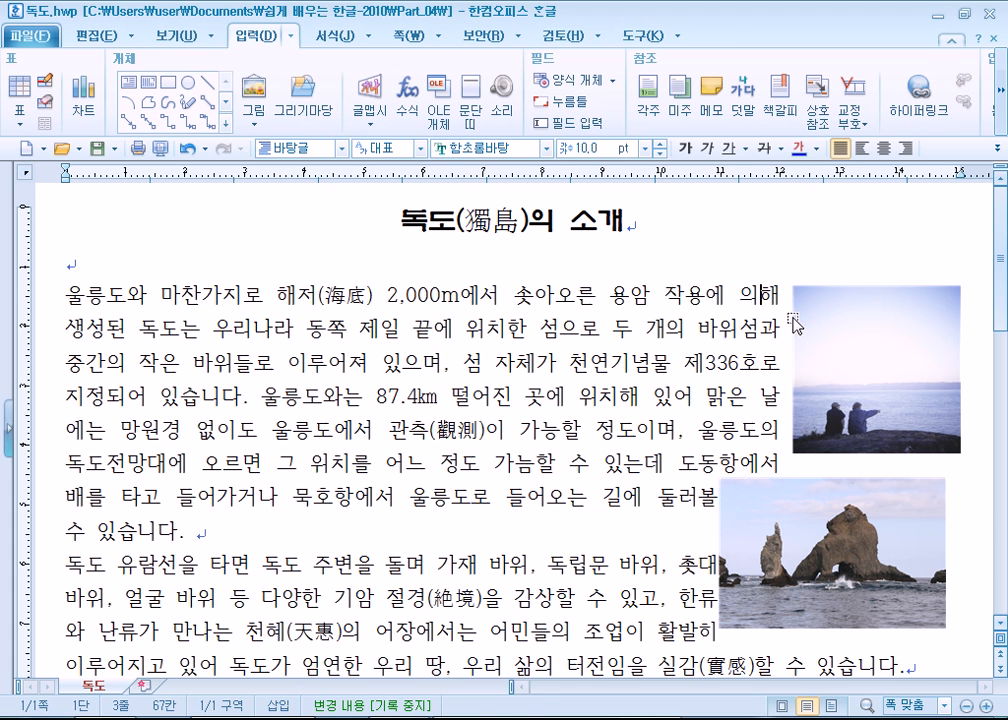
- Lower the rock photo, move the 휴식 picture back toward the paragraph's left side, and set its outer margins to left 0.00 and right 2.00 mm
left_click_drag(838, 508, 838, 558)
left_click_drag(864, 350, 313, 355)
double_click(313, 355)
left_click(388, 214)
left_click(388, 214)
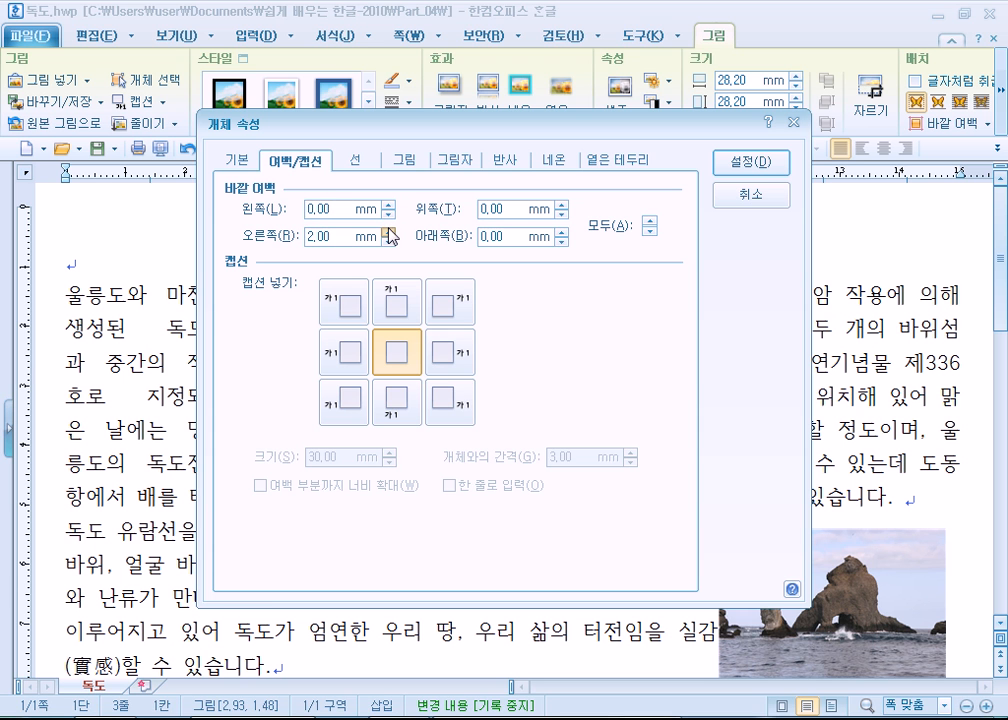
left_click(762, 163)
- Place the 휴식 picture at the left margin of the first paragraph and set its 가로 and 세로 position references to 쪽
left_click_drag(313, 372, 140, 372)
double_click(140, 372)
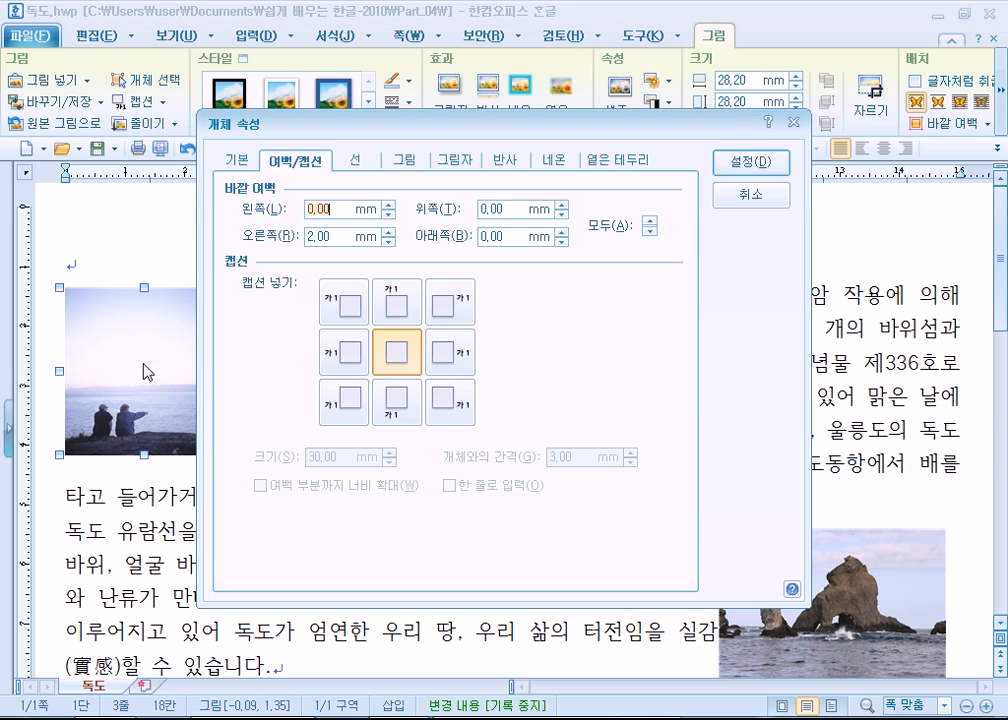
left_click(237, 159)
left_click(366, 349)
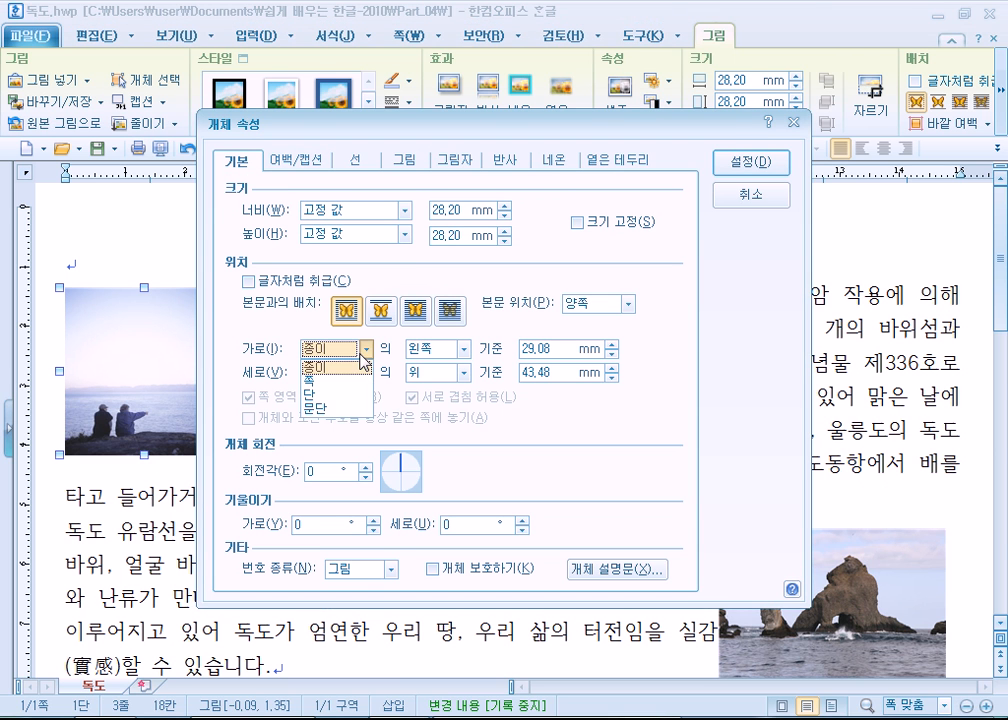
left_click(335, 381)
left_click(366, 372)
left_click(349, 403)
left_click(753, 163)
left_click_drag(125, 389, 57, 400)
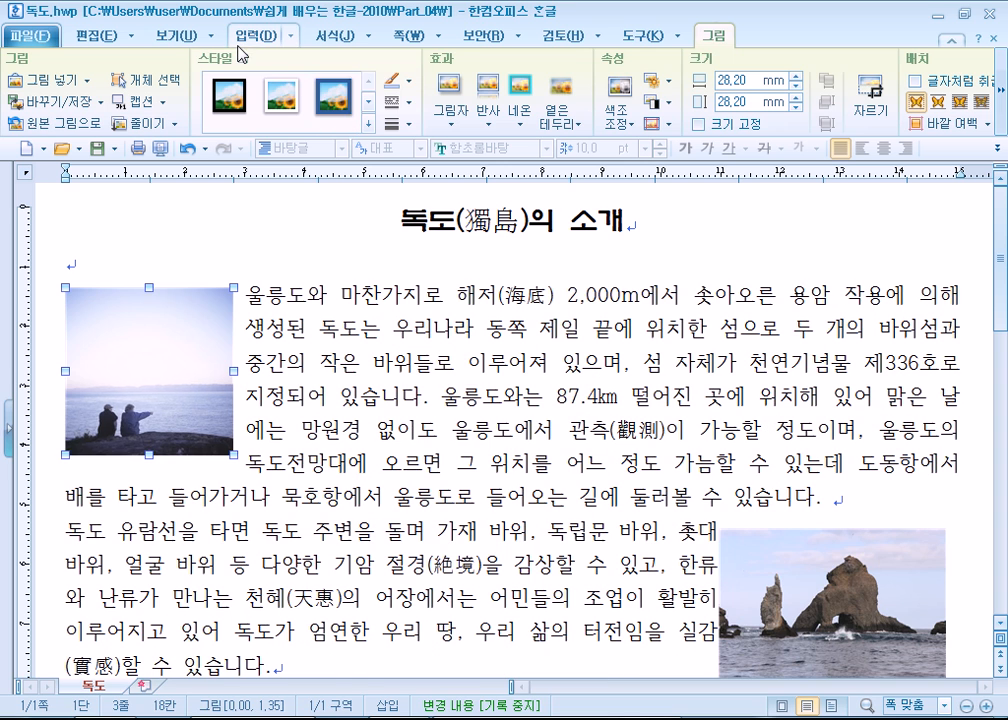
- Show the page outline (쪽 윤곽) and try moving the 휴식 picture past the left page margin
left_click(180, 35)
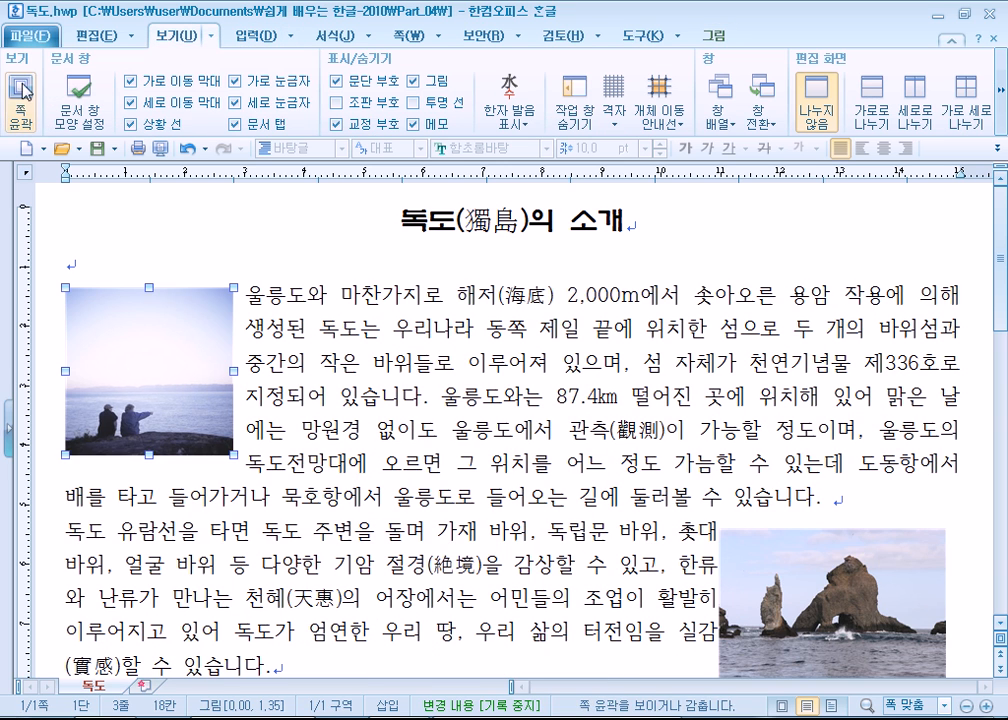
left_click(19, 95)
left_click(285, 452)
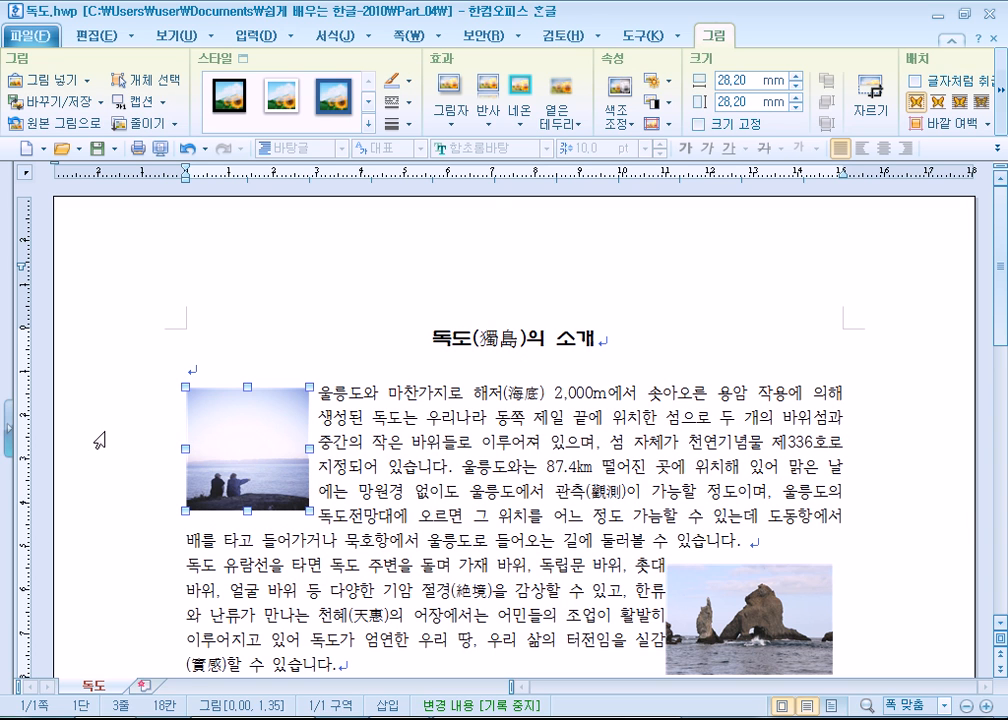
scroll(98, 441, "down", 1)
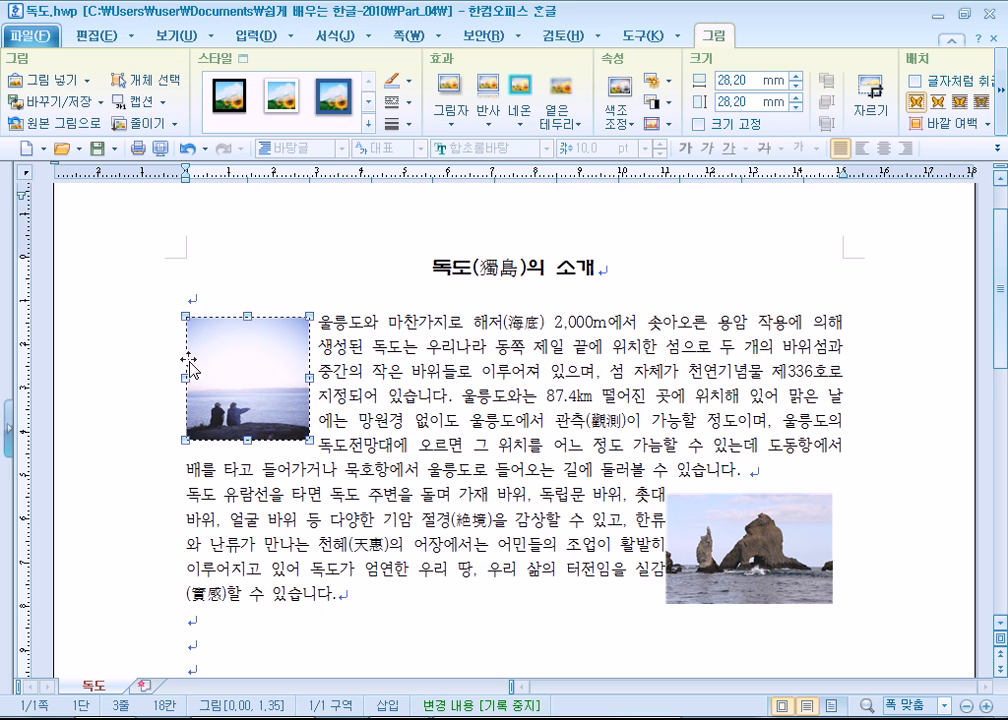
left_click_drag(266, 370, 140, 398)
left_click_drag(204, 398, 124, 398)
double_click(255, 396)
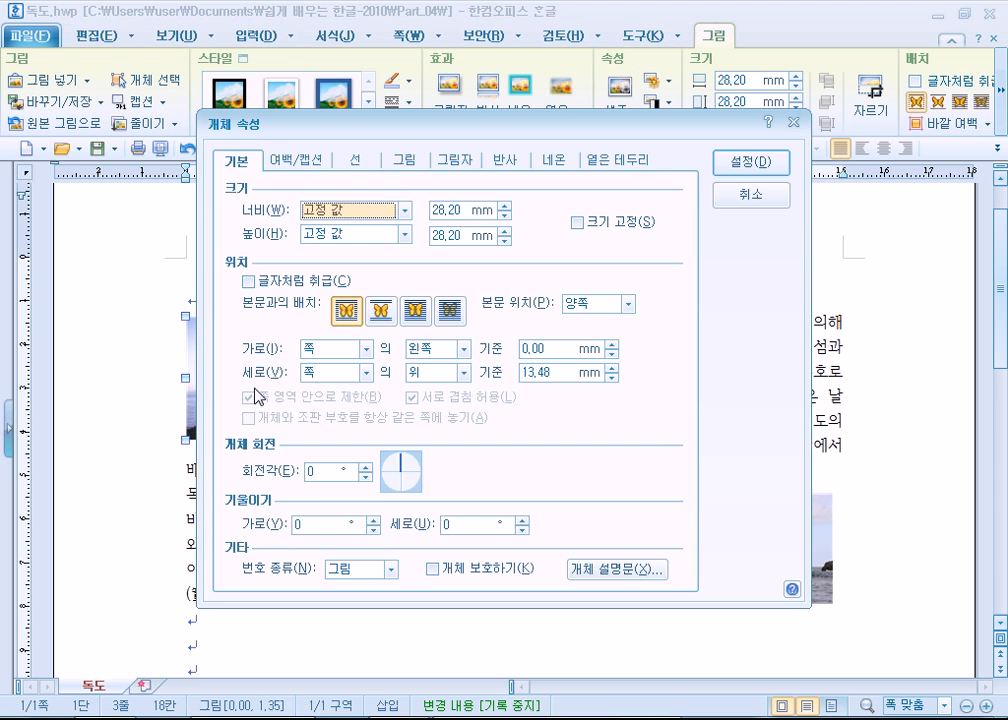
left_click(775, 202)
- Move the rock photo against the right page margin and try again to move the 휴식 picture beyond the left margin
left_click_drag(752, 559, 922, 430)
left_click_drag(783, 416, 784, 505)
left_click(188, 370)
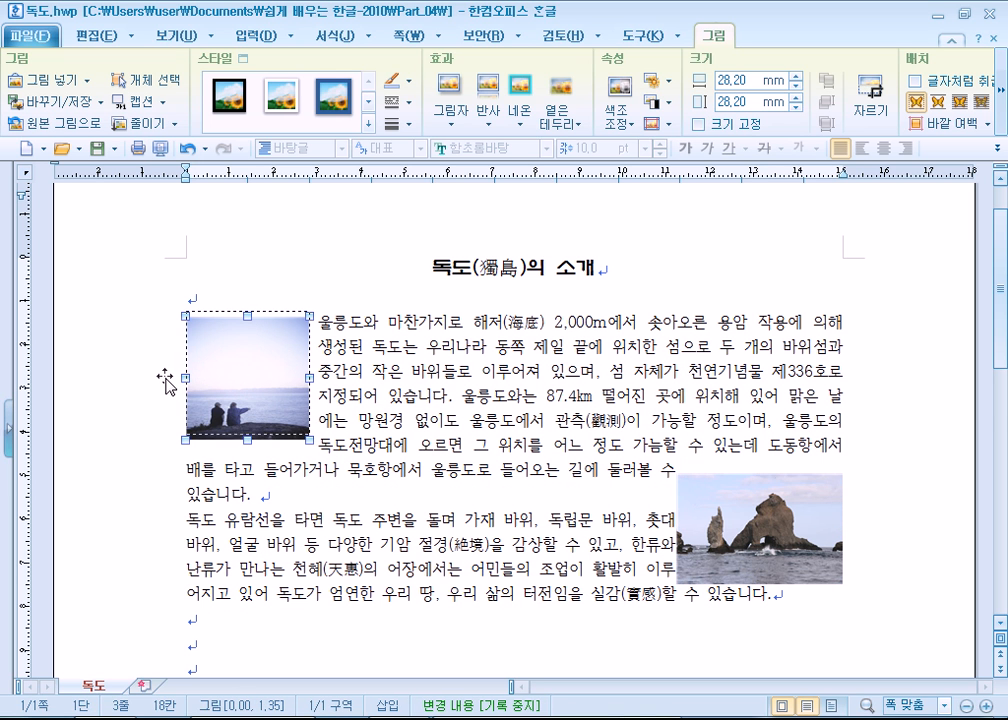
left_click_drag(153, 396, 249, 370)
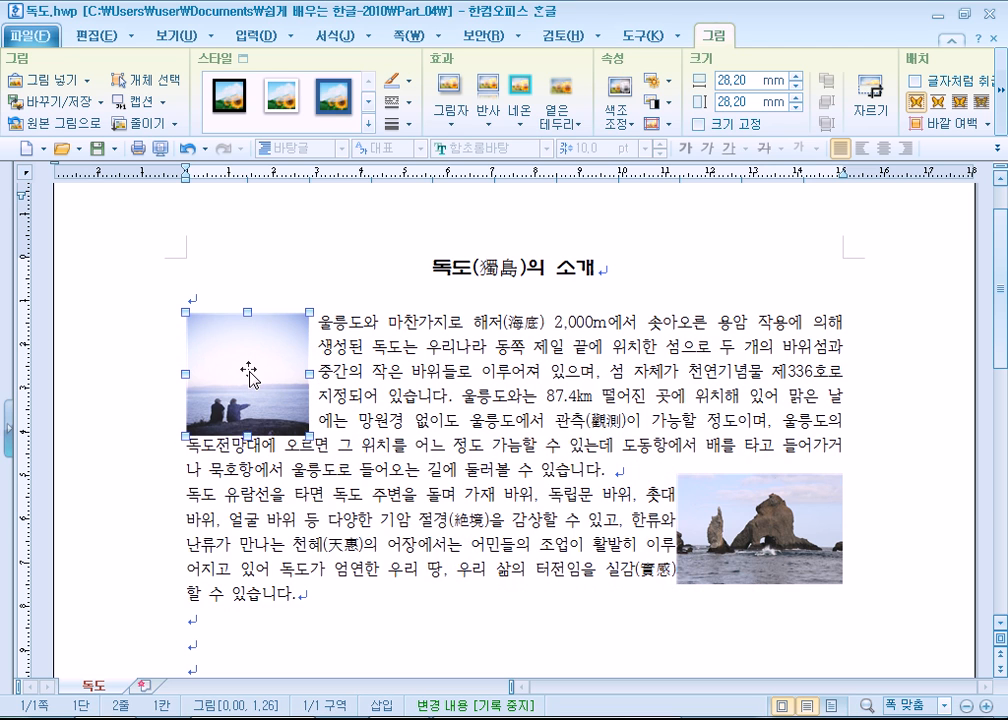
- Set the 휴식 picture's 가로 and 세로 position references to 종이 and apply
double_click(250, 375)
left_click(341, 357)
left_click(333, 366)
left_click(336, 372)
left_click(326, 391)
left_click(749, 162)
- Move the 휴식 picture about 12.5 mm beyond the left page margin, beside the first paragraph
left_click_drag(389, 400, 388, 421)
double_click(252, 378)
key("Escape")
left_click_drag(291, 380, 190, 381)
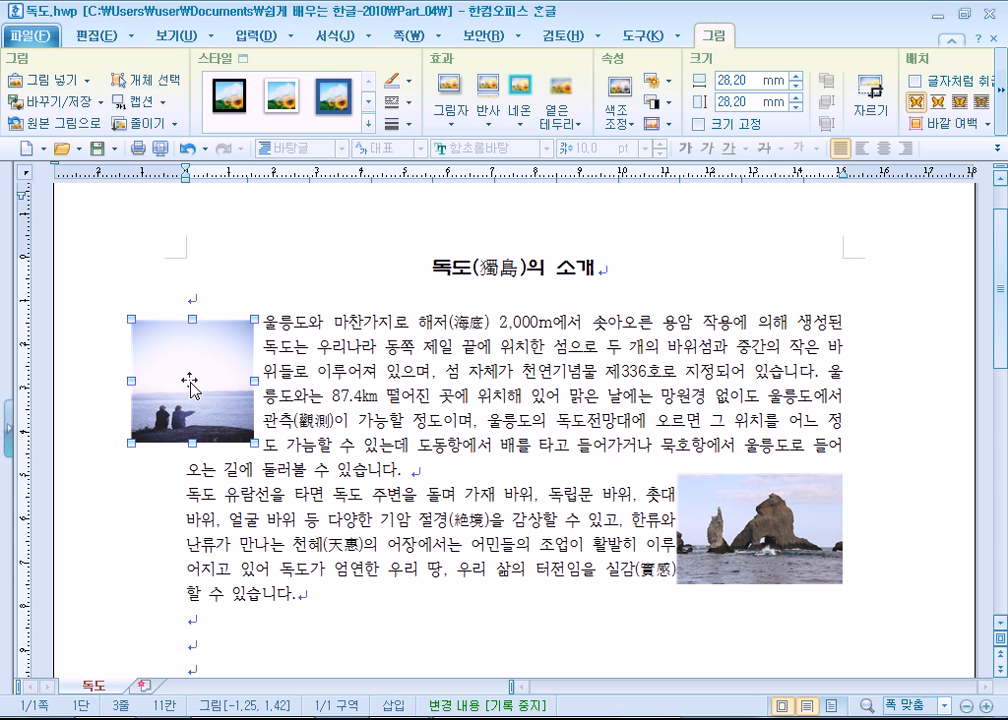
- Move the 휴식 picture around within the text and place it about 14 mm beyond the left page margin
left_click(427, 388)
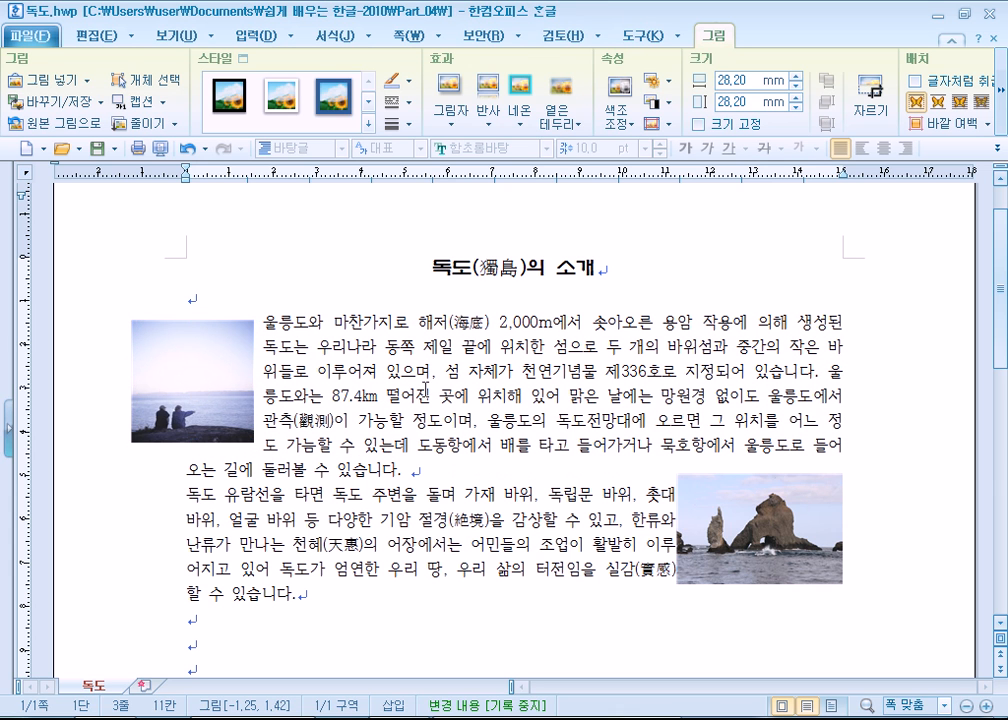
left_click(158, 384)
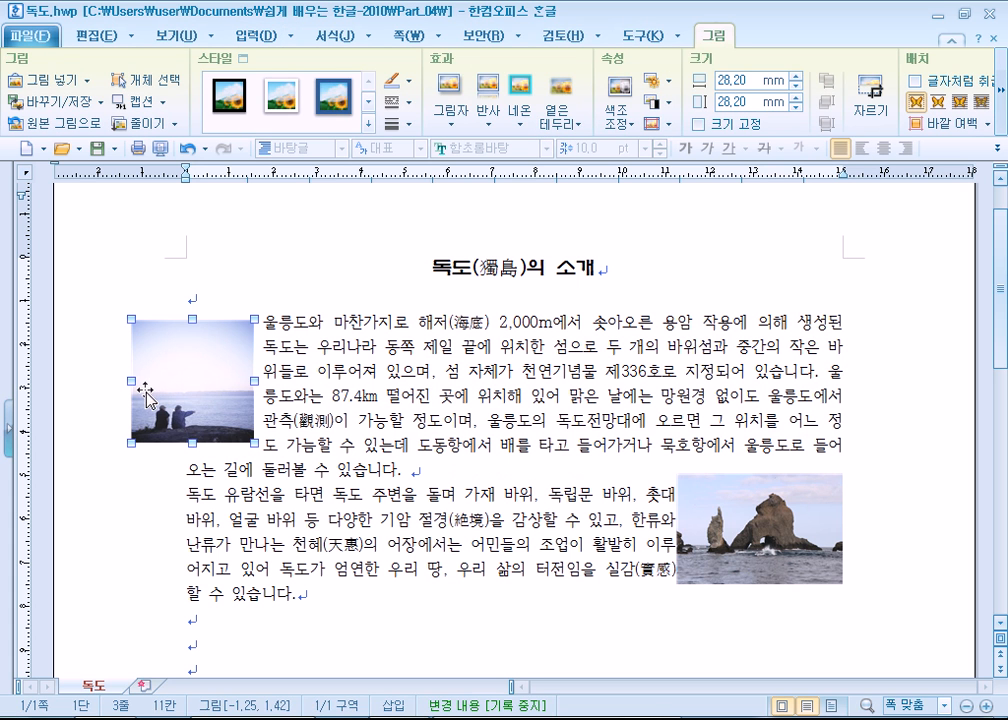
key("Escape")
left_click_drag(184, 353, 348, 405)
left_click_drag(193, 322, 209, 497)
left_click(367, 435)
left_click(259, 399)
left_click_drag(300, 402, 266, 375)
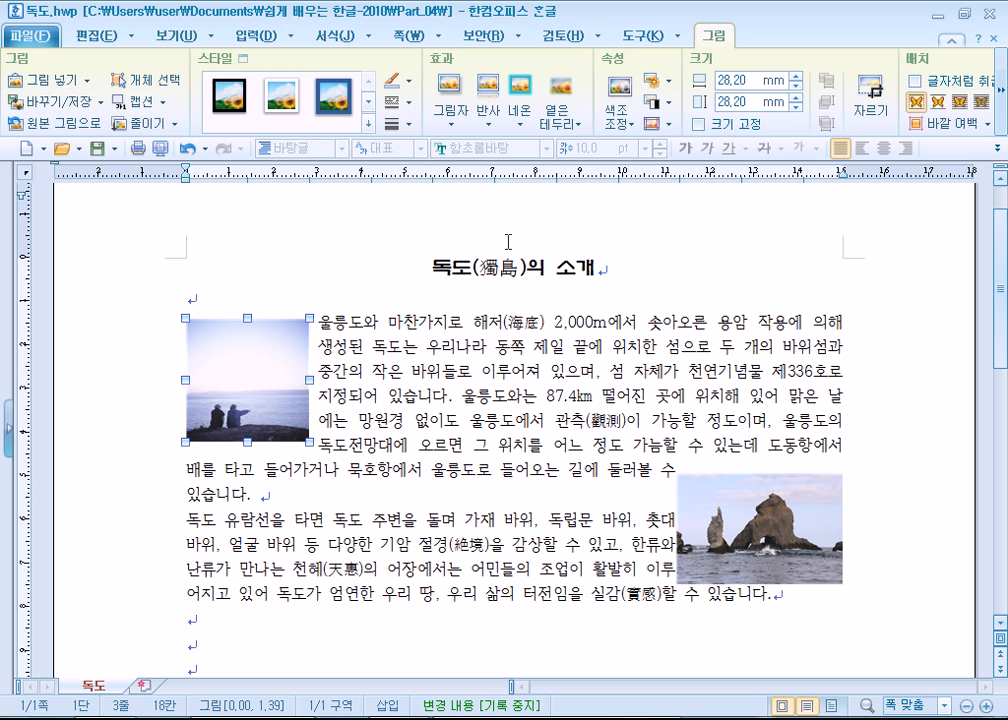
left_click_drag(250, 360, 195, 364)
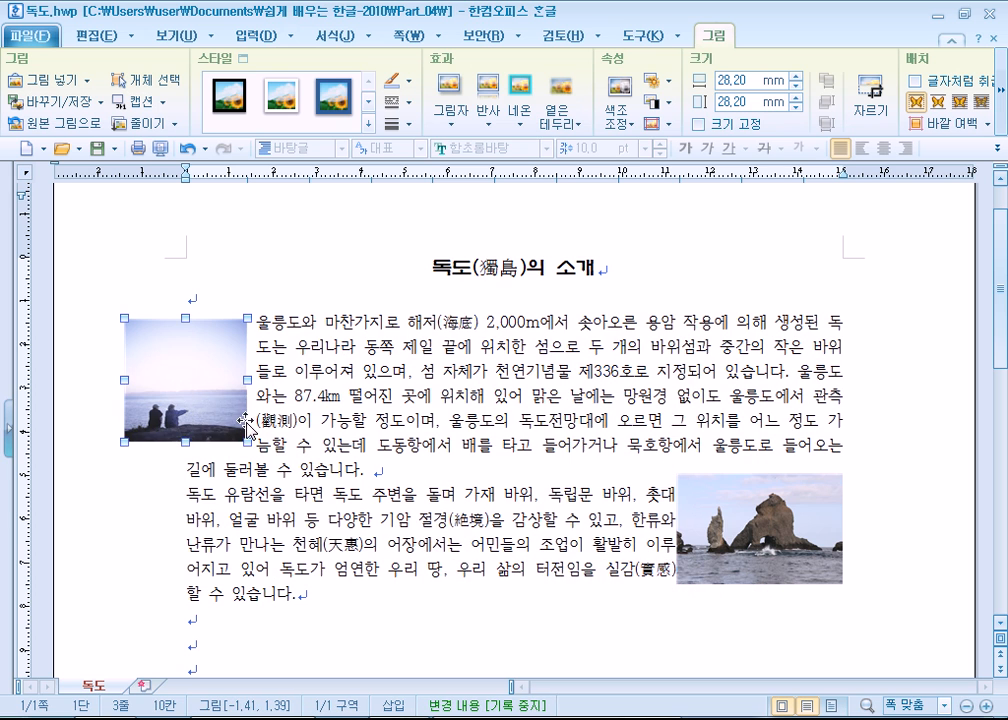
- Set the 휴식 picture's 가로 position reference to 쪽 and try repositioning the picture beyond the left margin
double_click(200, 380)
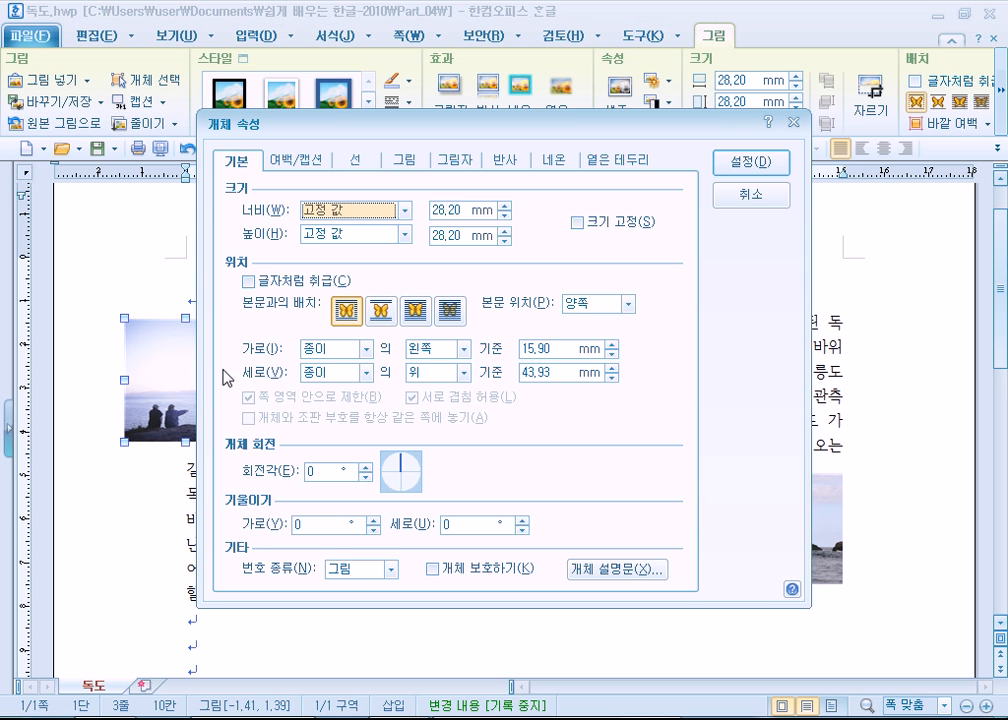
left_click(350, 358)
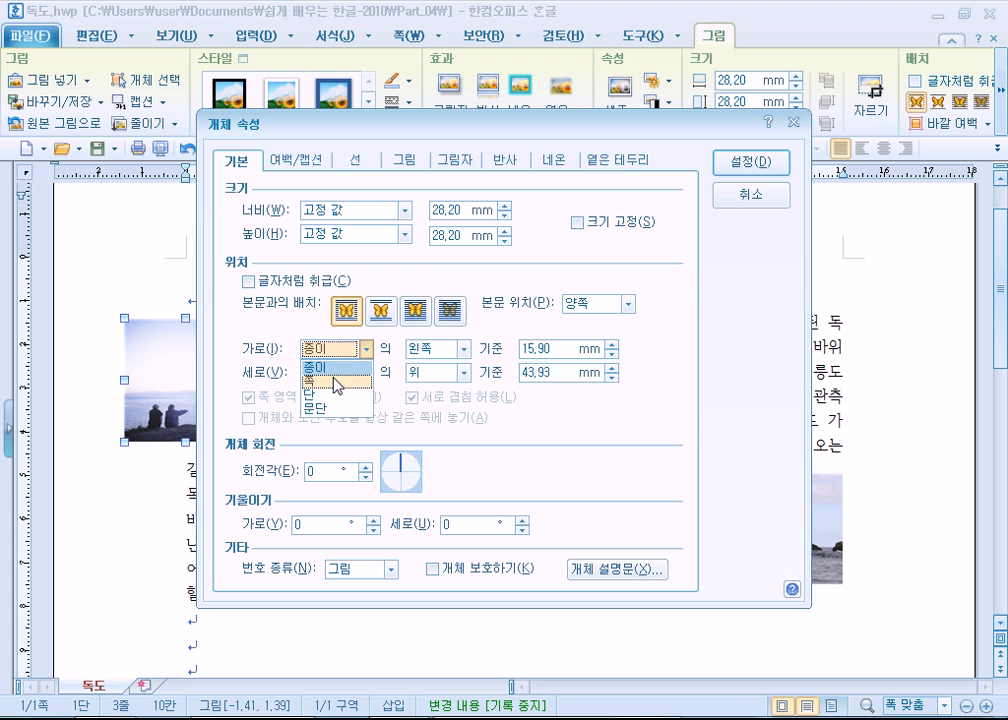
left_click(337, 381)
left_click(745, 162)
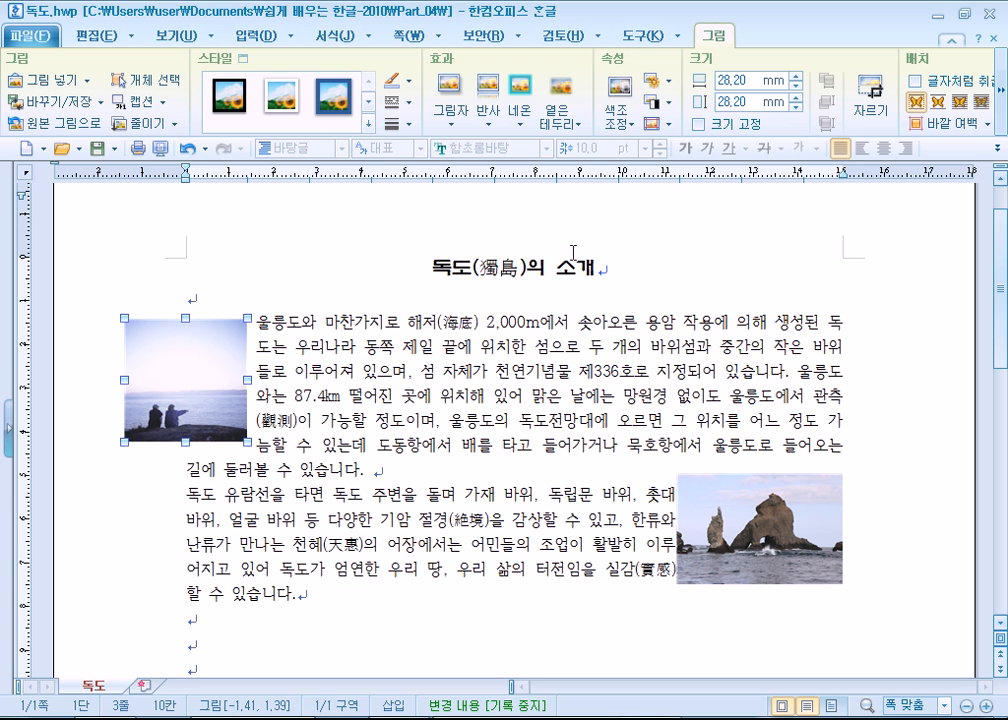
mouse_move(214, 387)
left_mouse_down()
mouse_move(355, 400)
mouse_move(224, 385)
left_mouse_up()
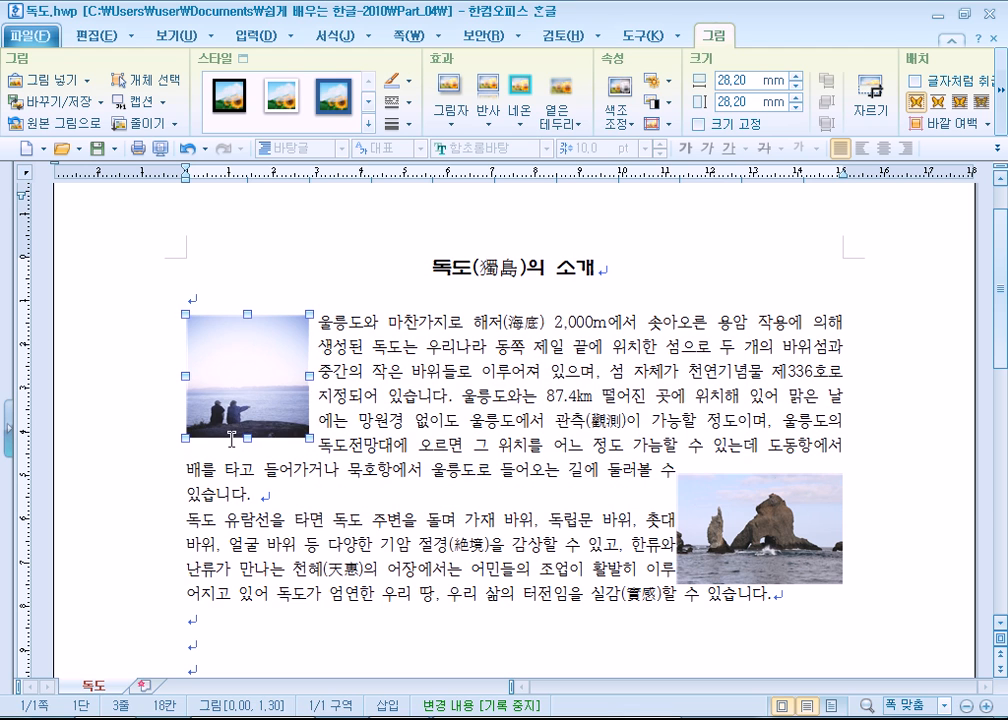
- Set the 휴식 picture's 가로 reference to 종이 and move it about 14 mm beyond the left page margin
double_click(226, 373)
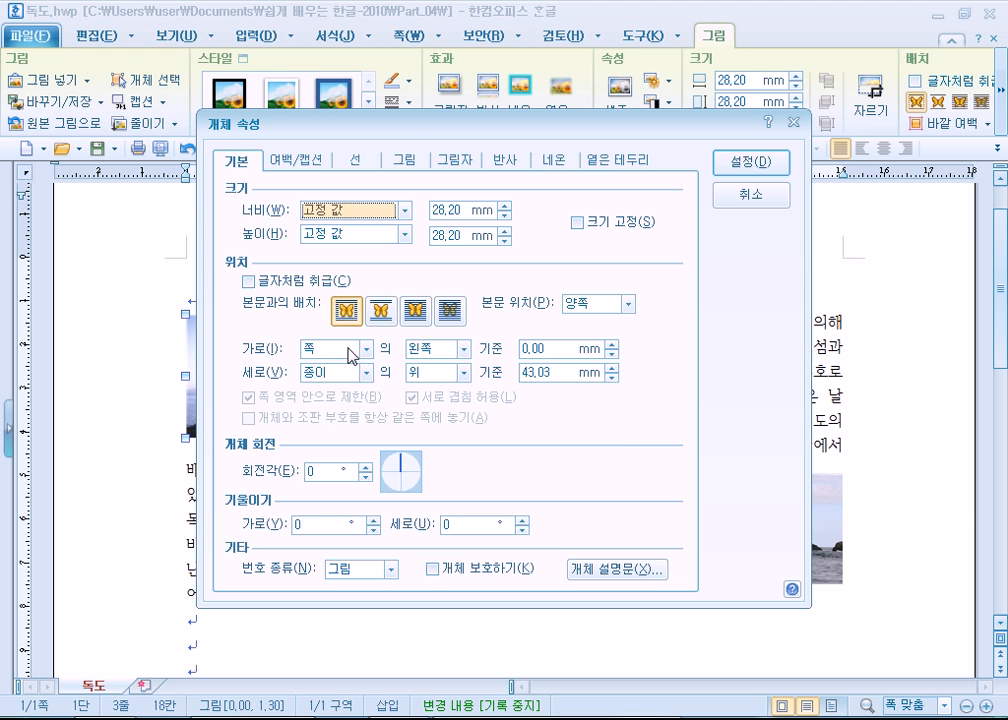
left_click(352, 359)
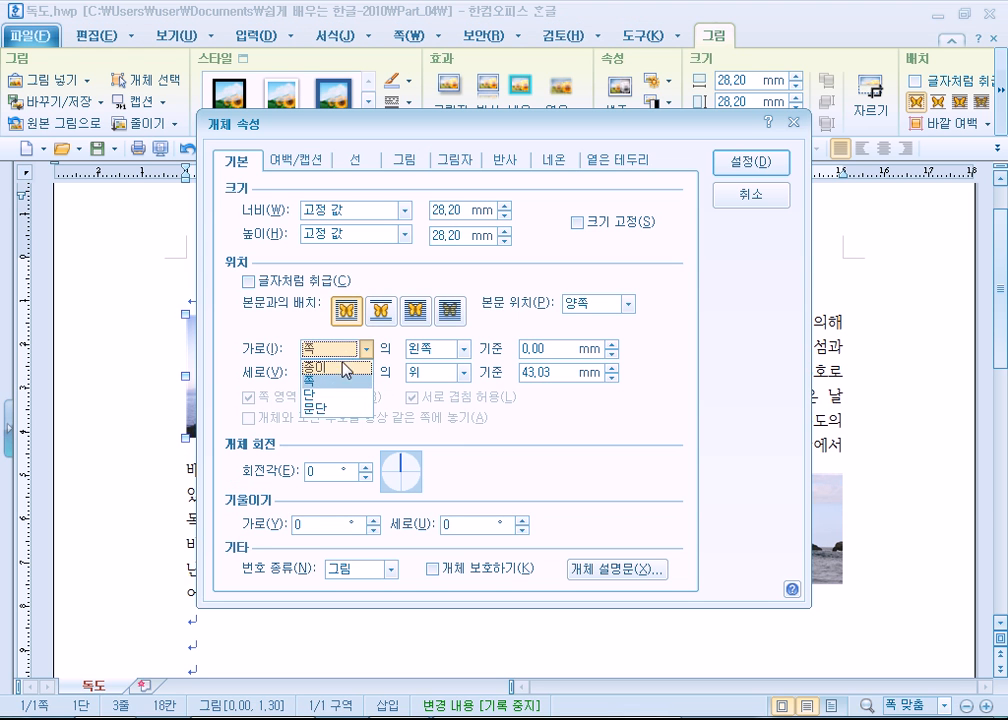
left_click(335, 368)
left_click(766, 165)
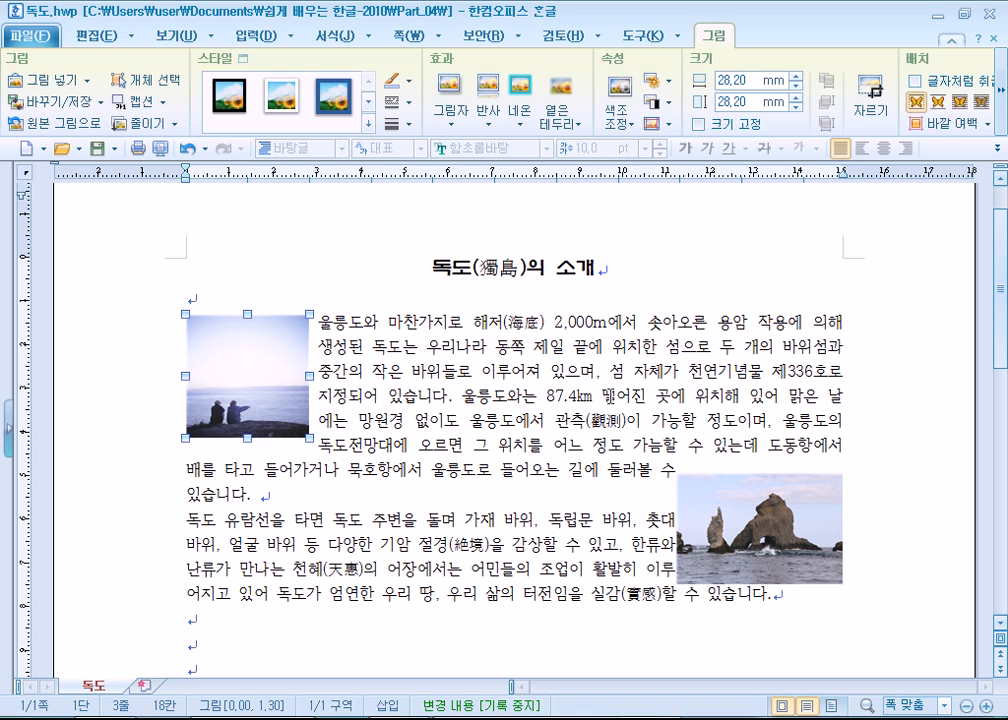
left_click_drag(234, 386, 170, 385)
mouse_move(225, 393)
left_mouse_down()
mouse_move(159, 386)
mouse_move(209, 386)
left_mouse_up()
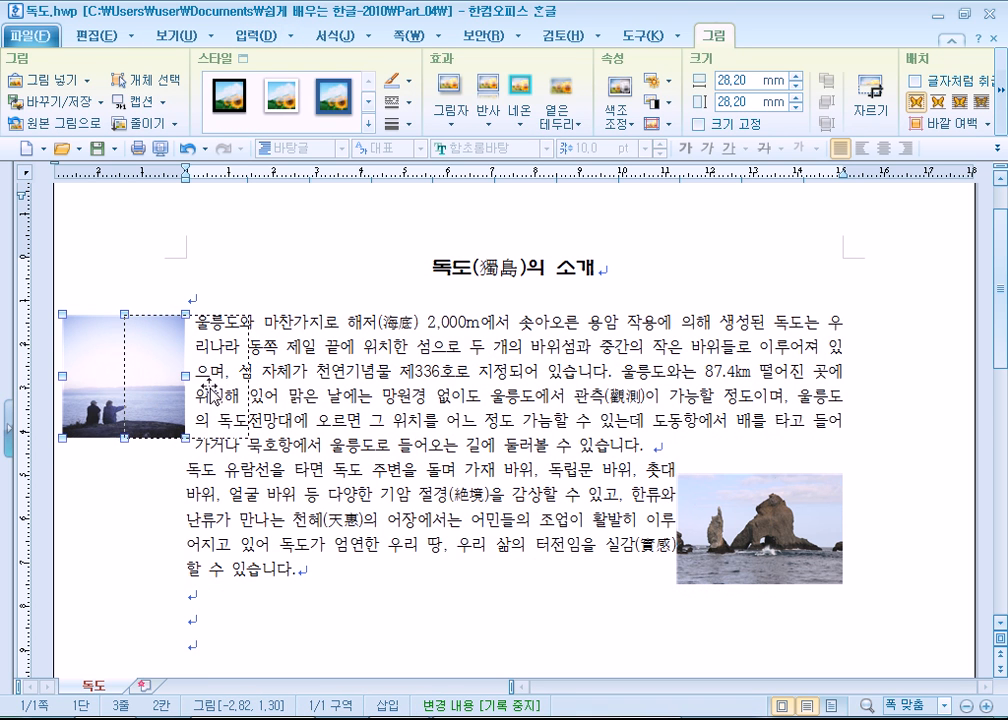
- Check the page layout in print preview (미리 보기) and return to editing
left_click_drag(296, 446, 320, 465)
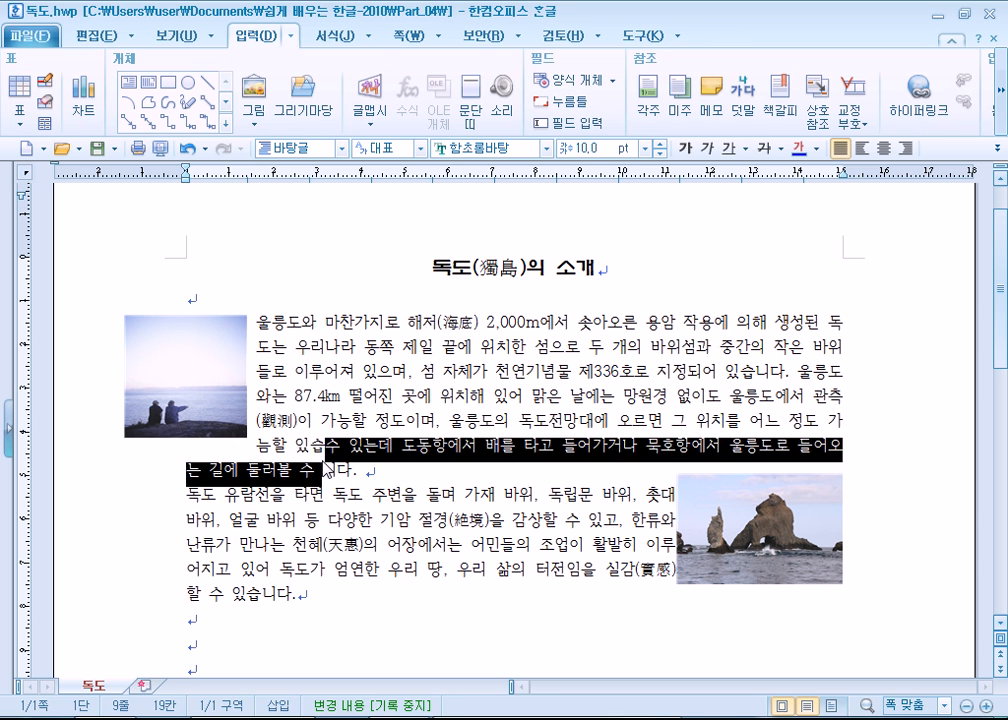
left_click(305, 490)
left_click(160, 150)
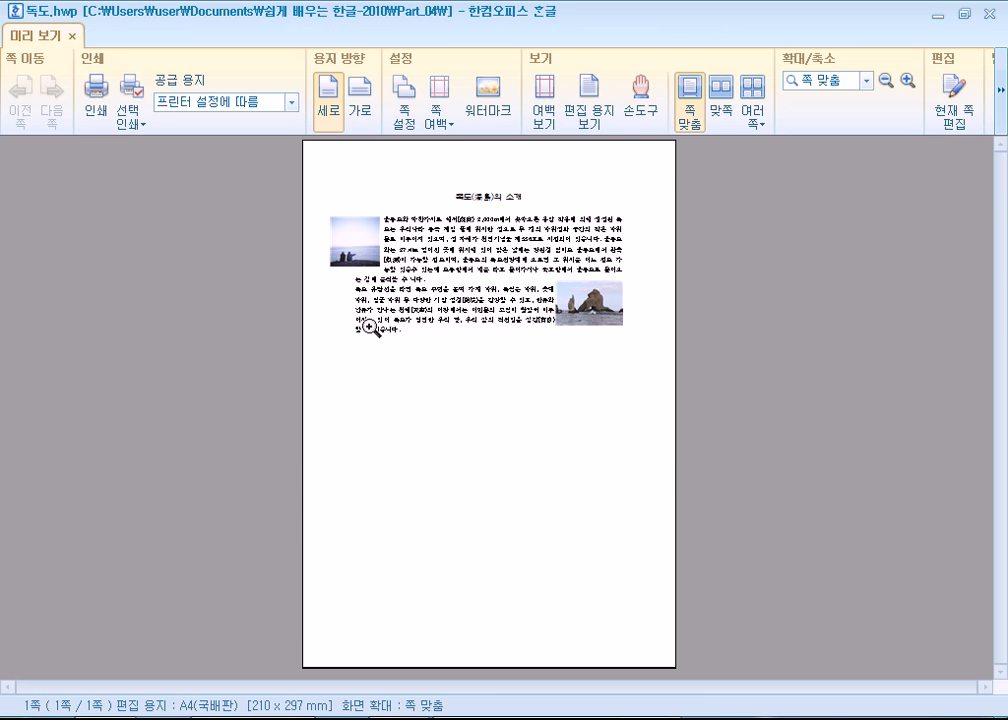
key("Escape")
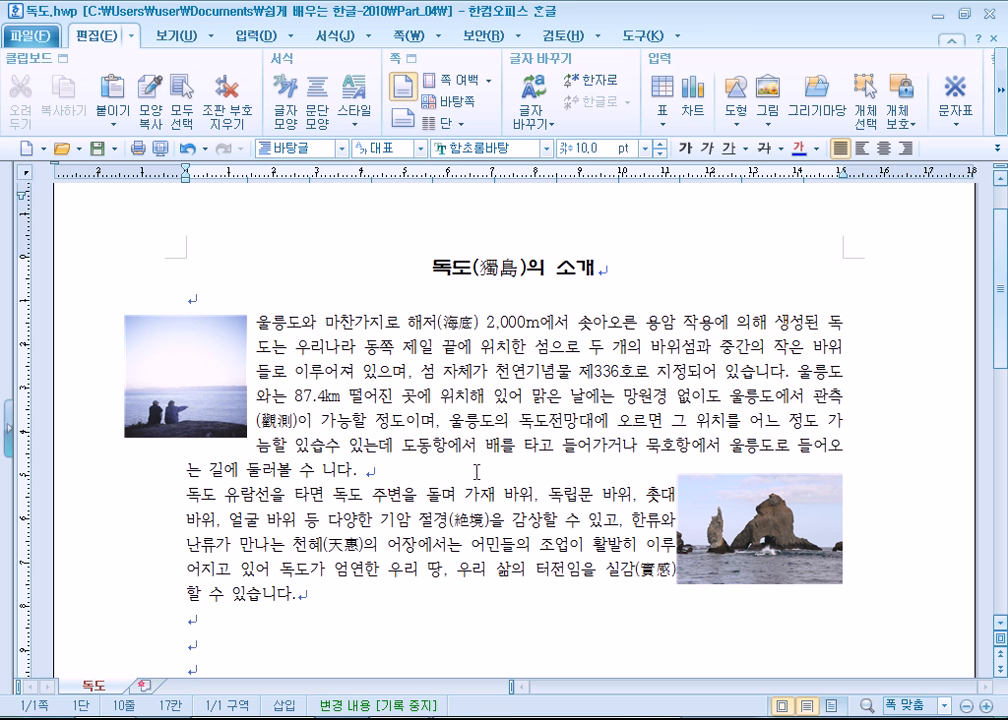
- Set the rock photo's 가로 reference to 종이 and move it past the right margin, about 158.5 mm from the paper's left edge
left_click(717, 557)
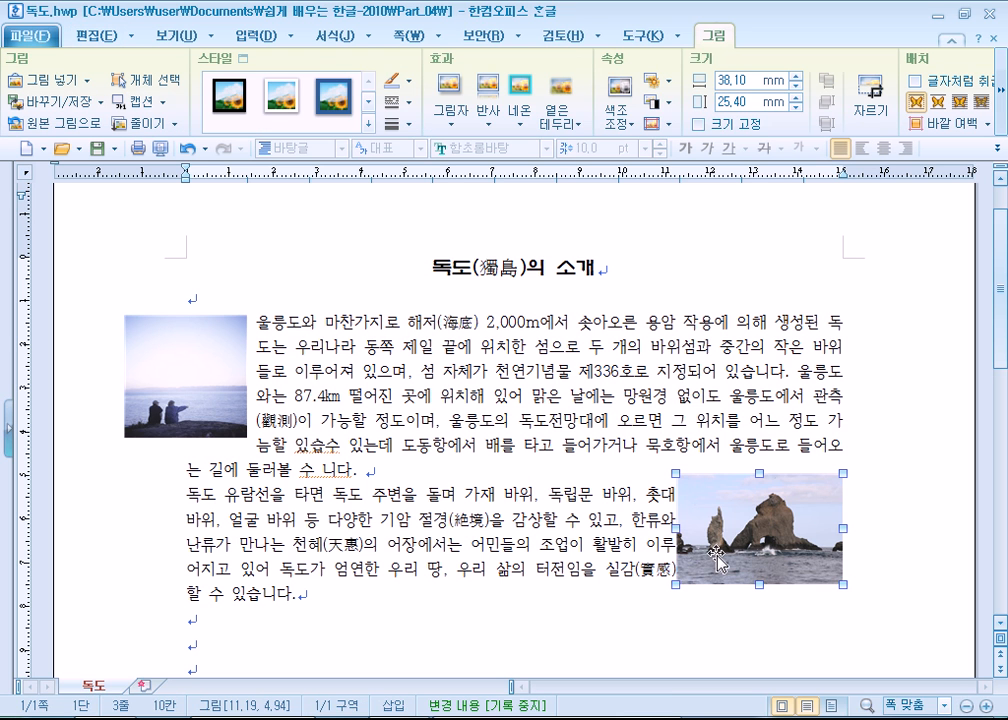
double_click(717, 557)
left_click(342, 350)
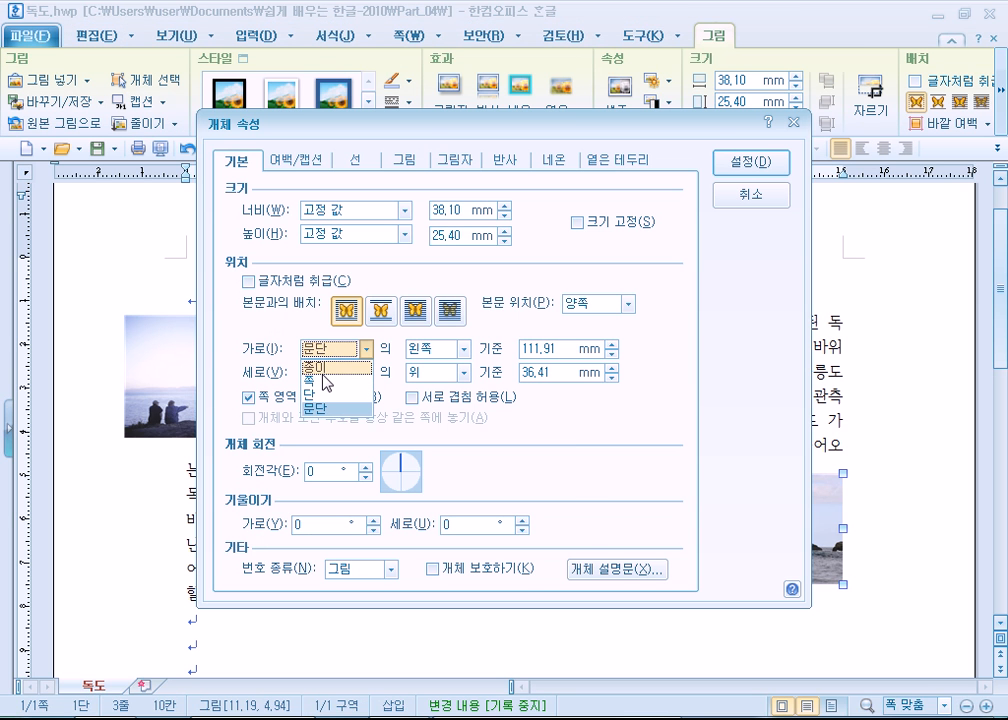
left_click(316, 367)
left_click(746, 165)
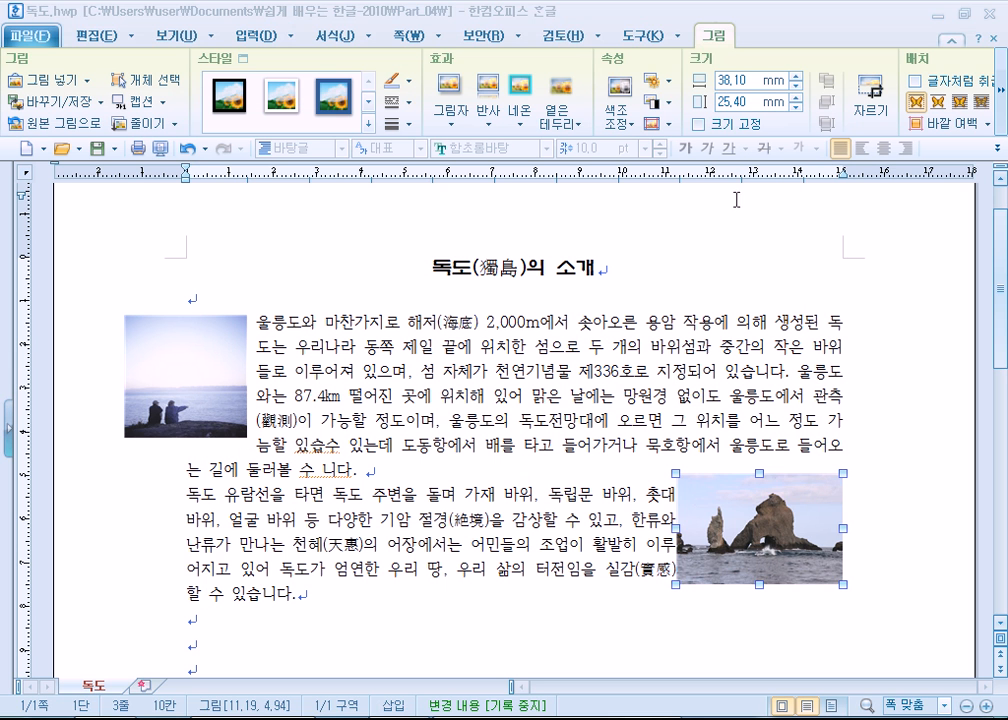
left_click_drag(776, 508, 851, 515)
- Increase the rock photo's outer margin in its 여백/캡션 properties to widen the gap between photo and text
double_click(822, 536)
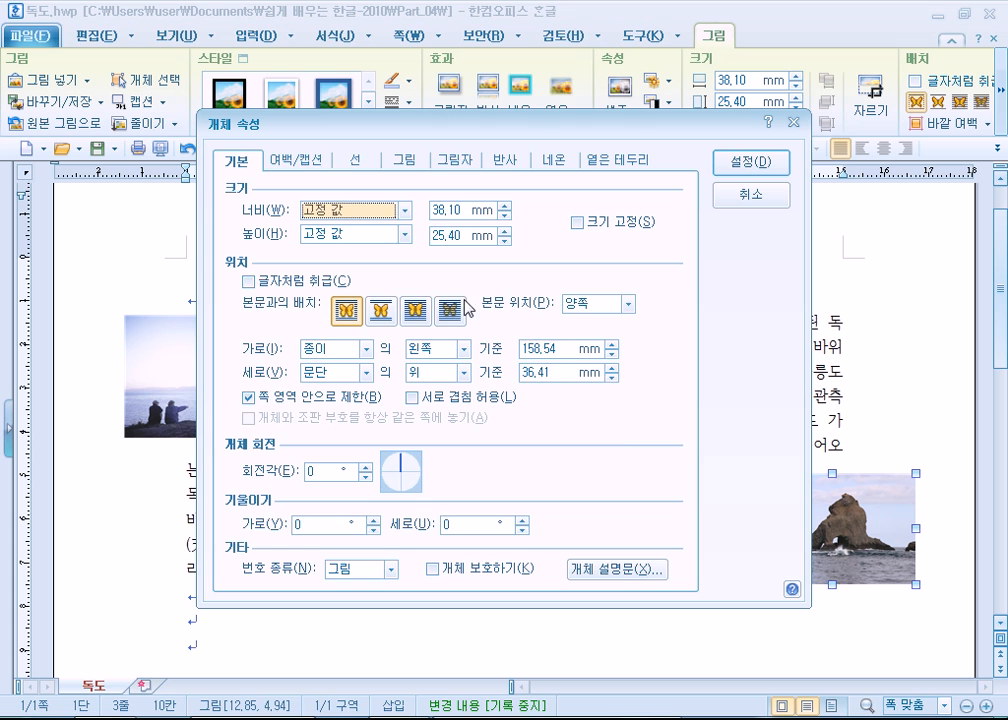
left_click(293, 160)
left_click(388, 206)
left_click(388, 206)
left_click(746, 168)
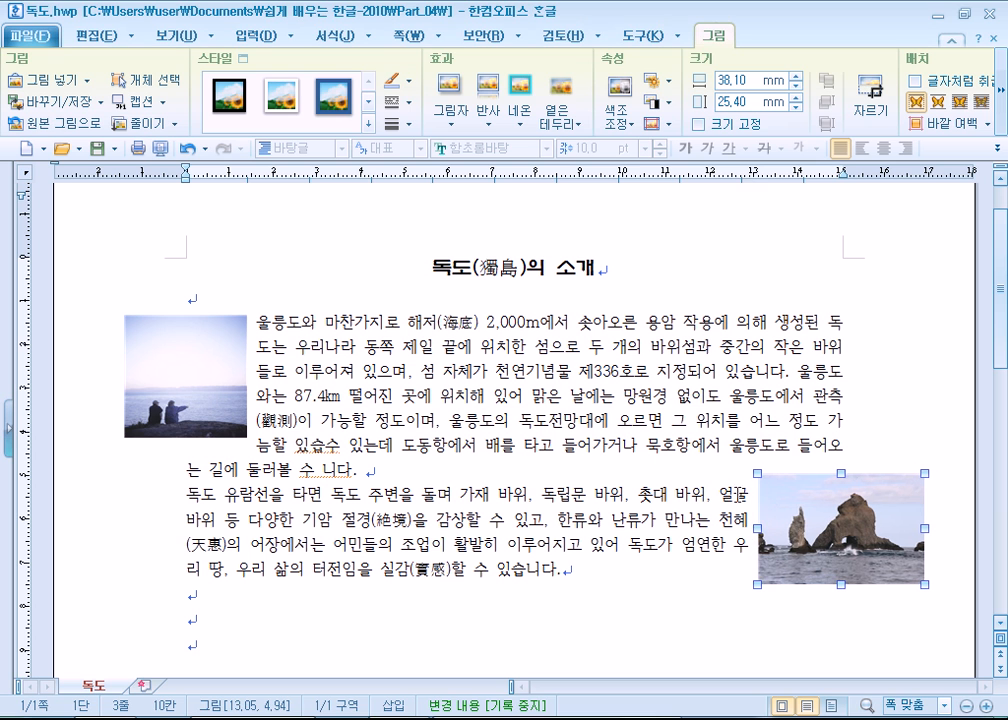
- Move the rock photo up about 8 mm so it starts beside the last lines of the first paragraph
left_click(709, 502)
double_click(804, 512)
left_click(751, 195)
left_click_drag(798, 580, 802, 490)
left_click(686, 475)
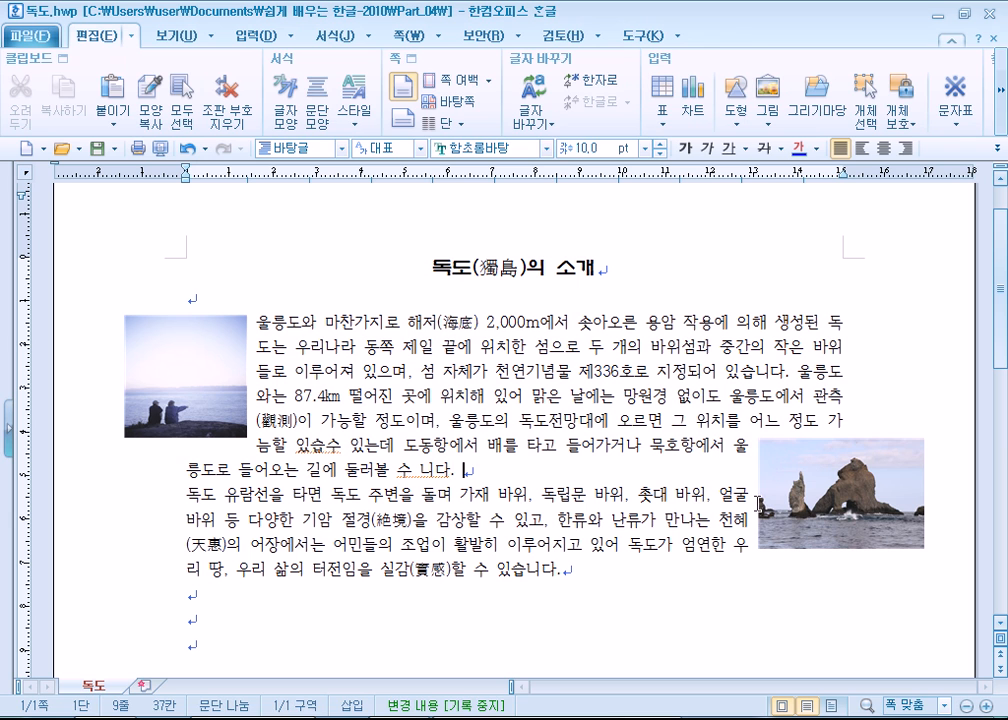
- Examine both pictures against the page margins in print preview with 여백 보기 on, and return to editing
left_click(199, 379)
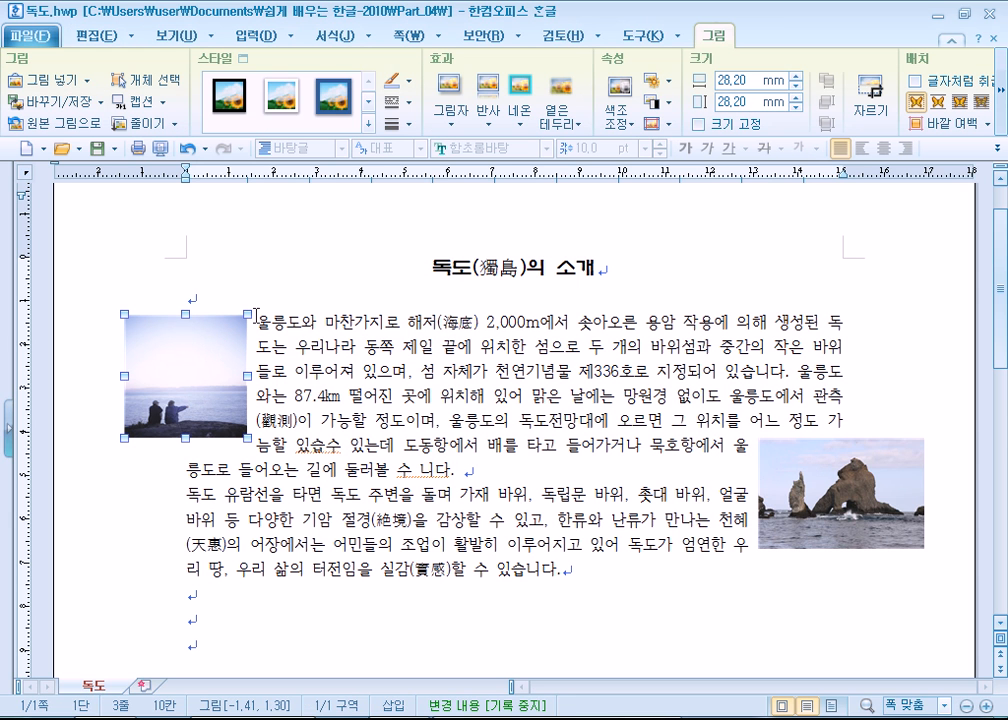
left_click(521, 388)
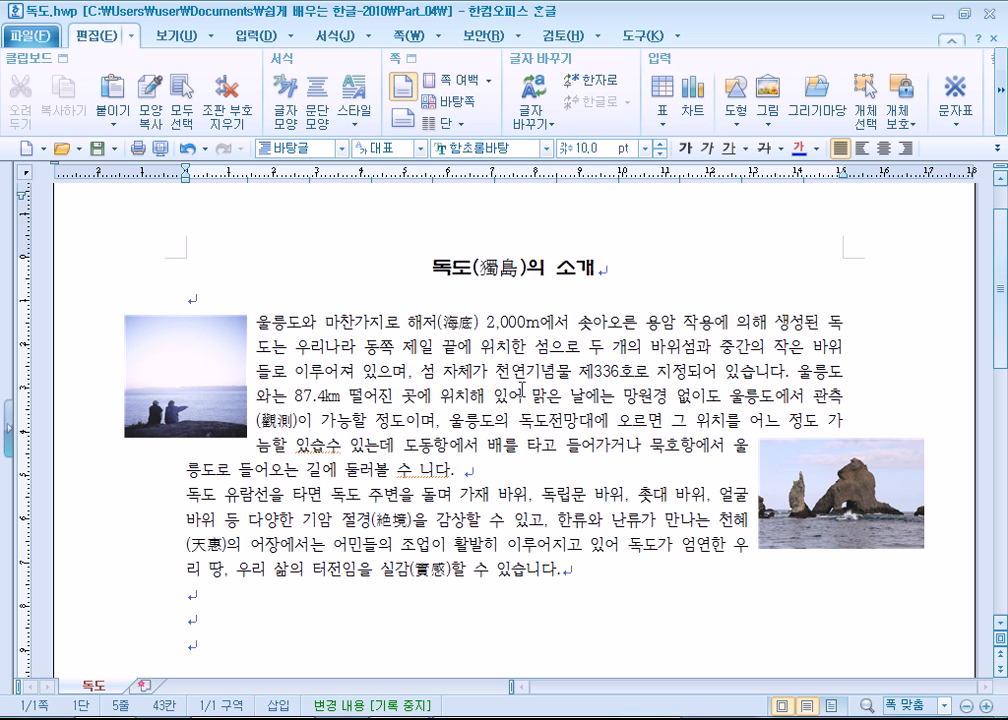
left_click(160, 148)
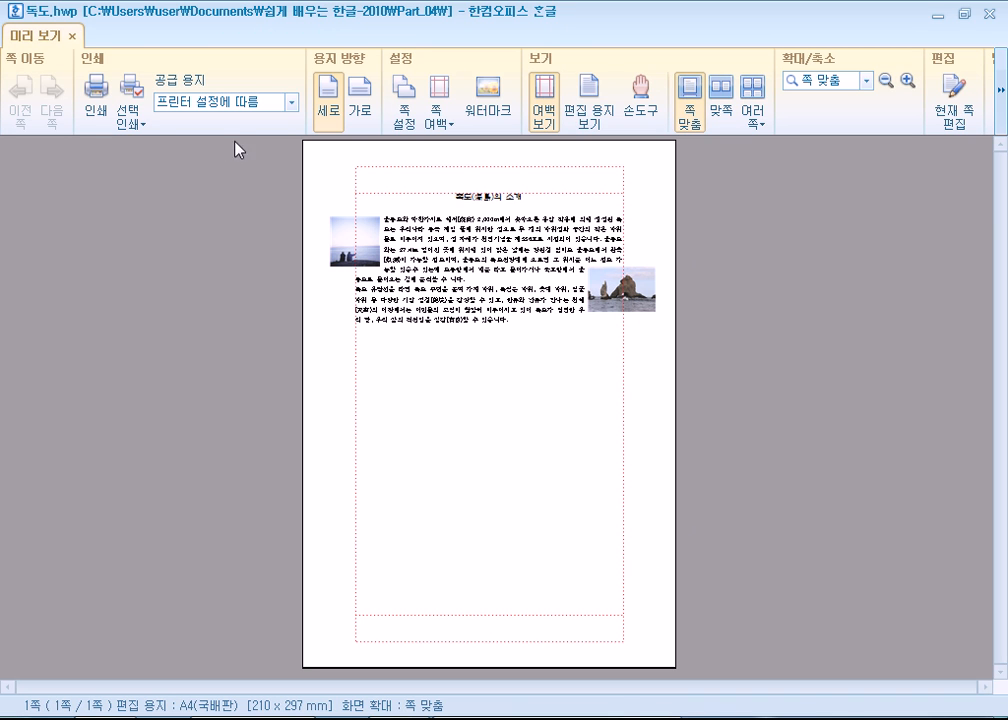
key("Escape")
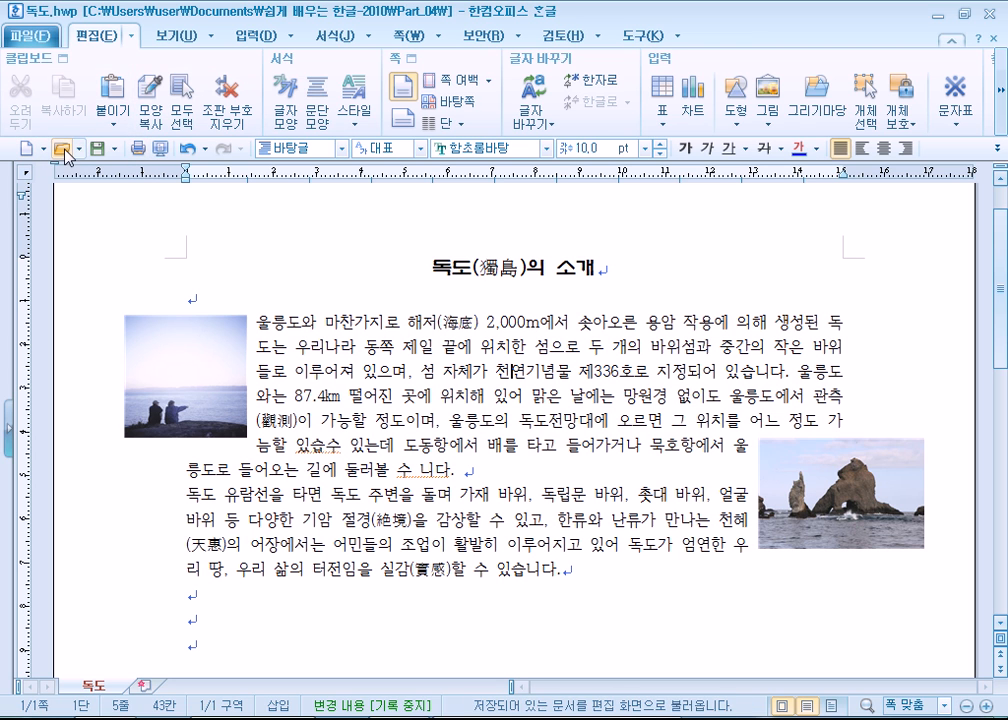
left_click(170, 152)
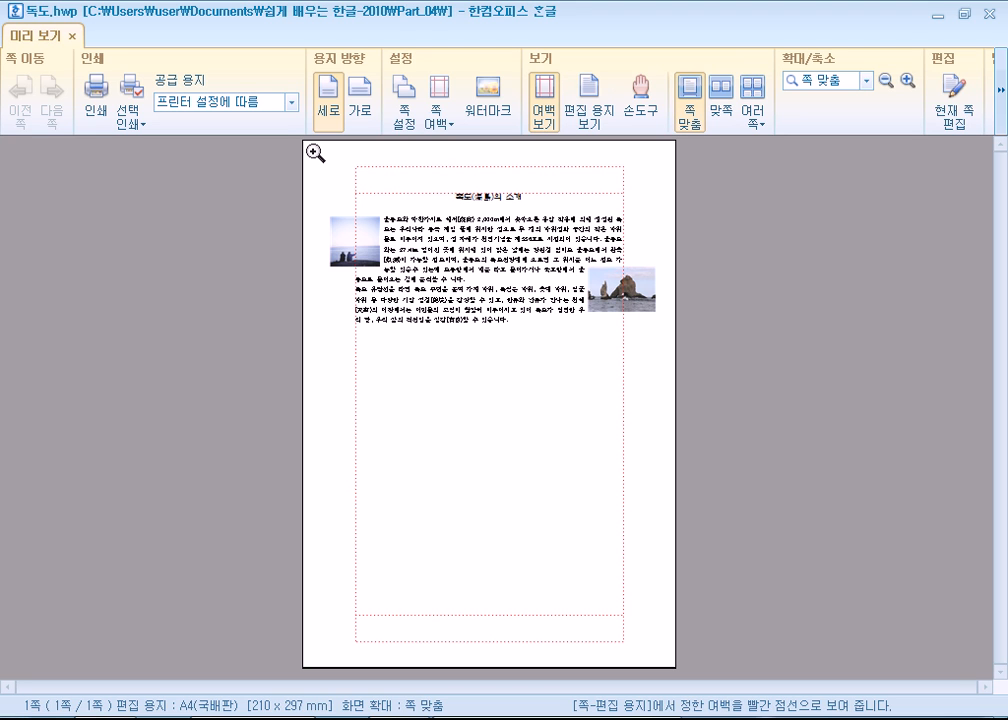
left_click(544, 103)
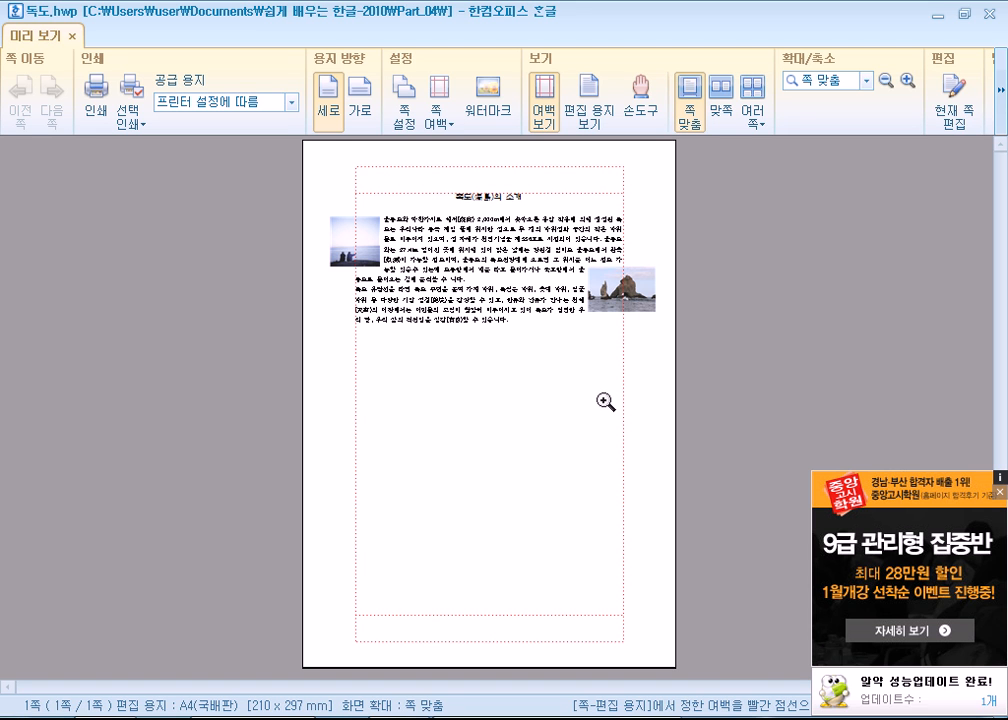
left_click(1000, 492)
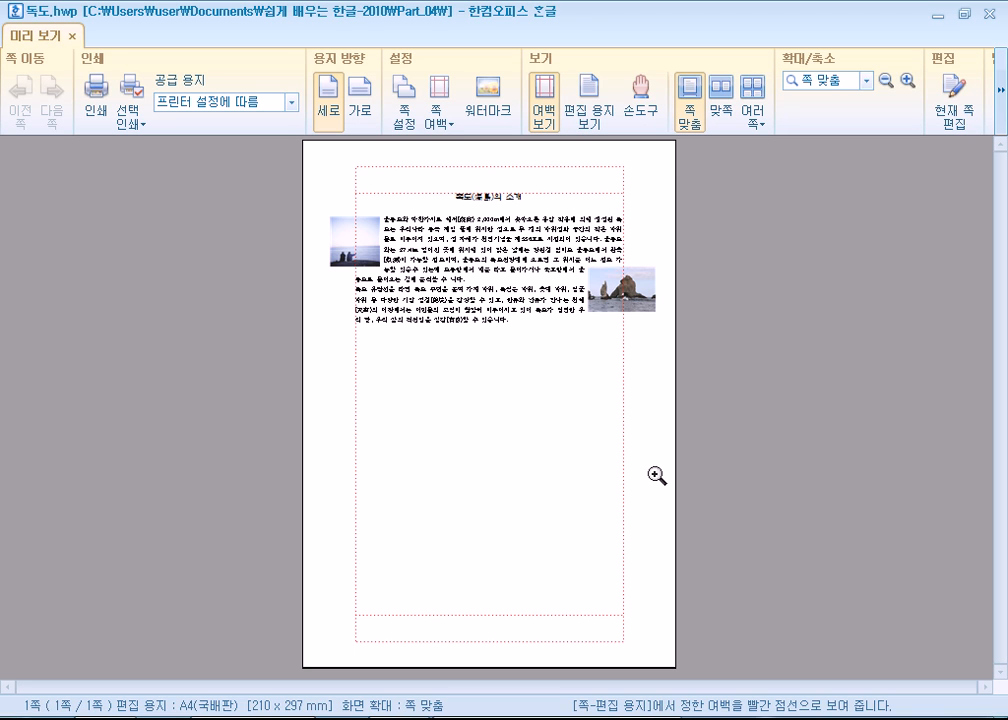
key("Escape")
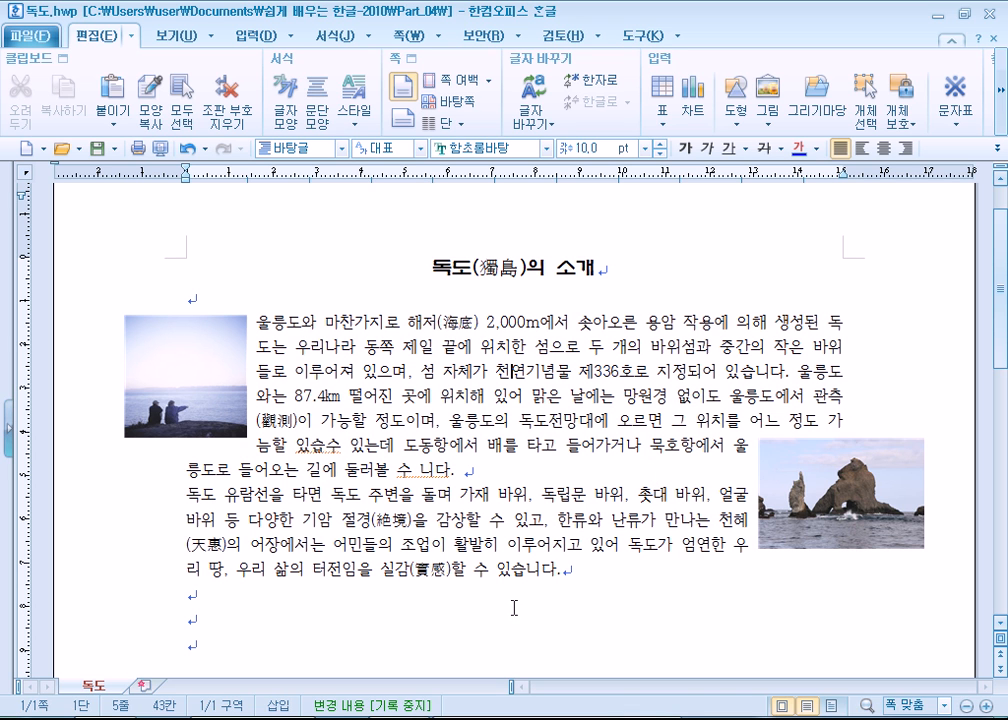
- Try the 옅은 테두리 반사 picture style on the 휴식 picture and undo it
left_click(196, 380)
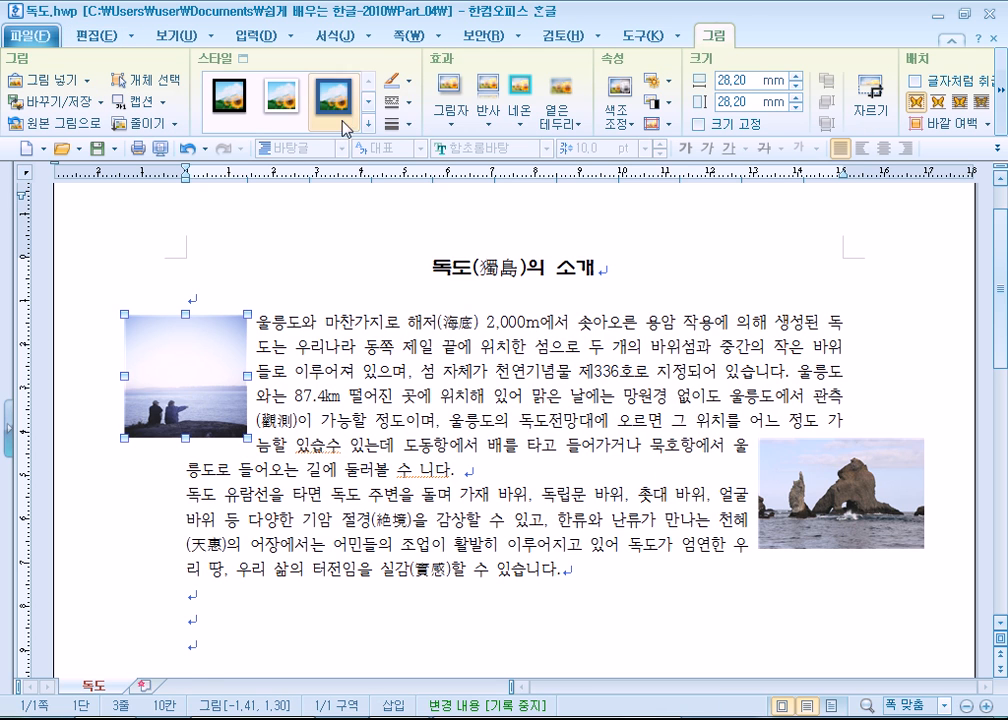
left_click(334, 96)
left_click(370, 125)
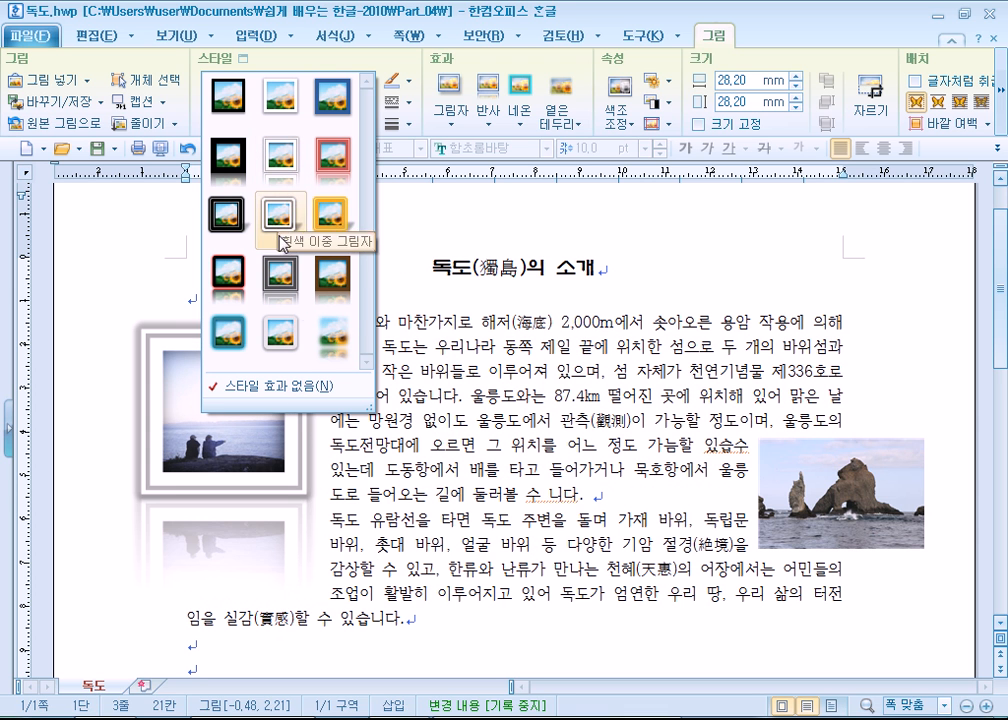
left_click(320, 343)
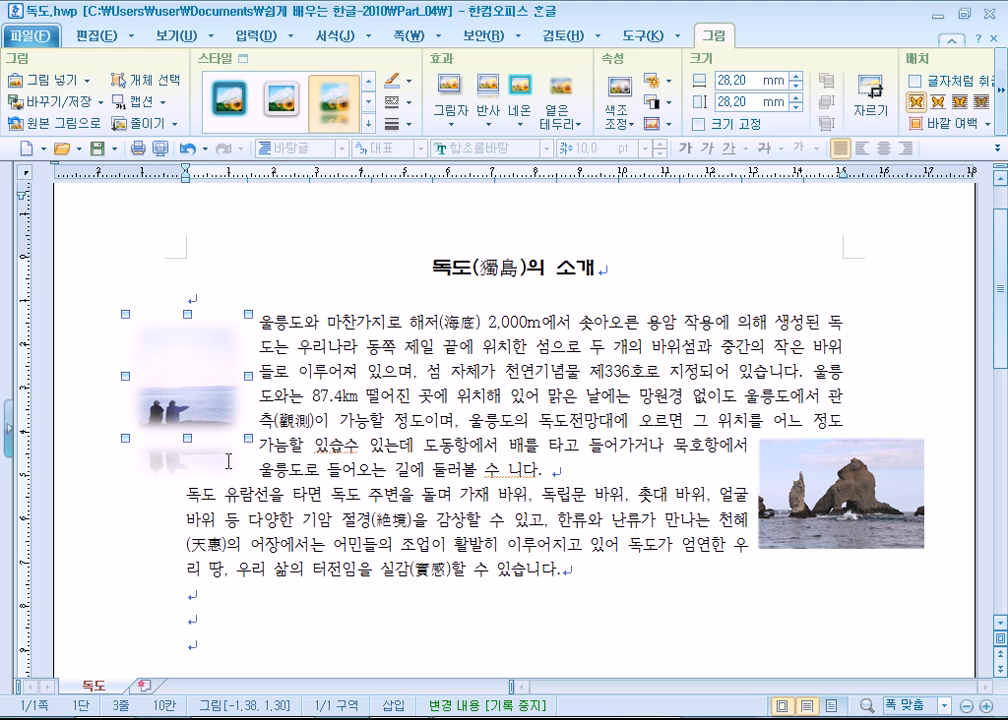
key("ctrl+z")
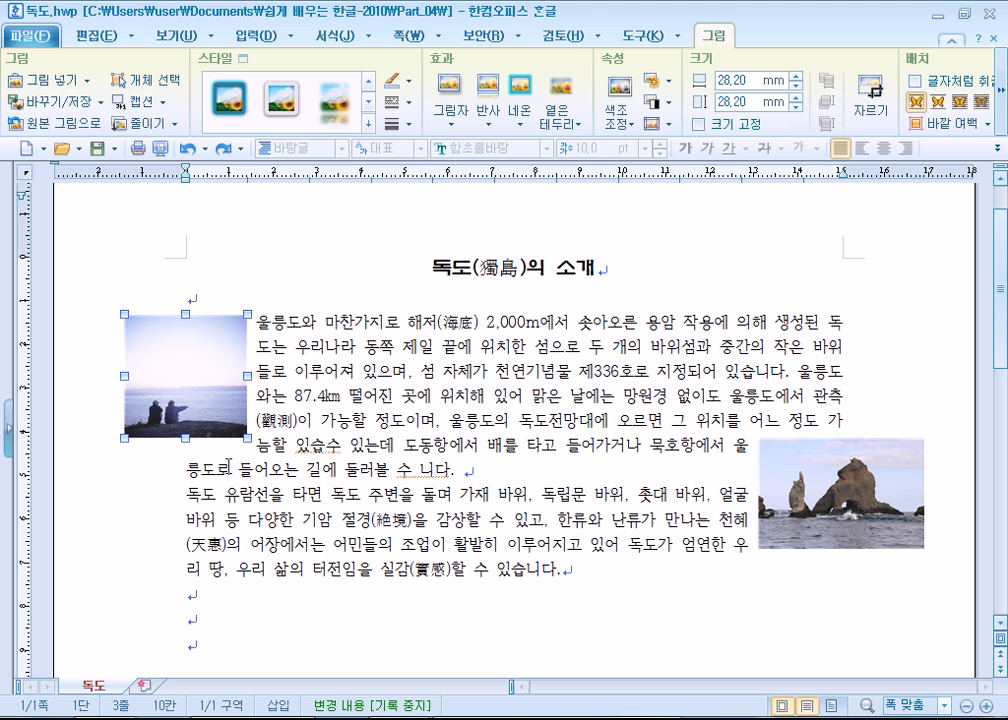
- Examine the brightness presets and 색조 조정 options for the 휴식 picture, previewing 회색조 without applying it
left_click(655, 82)
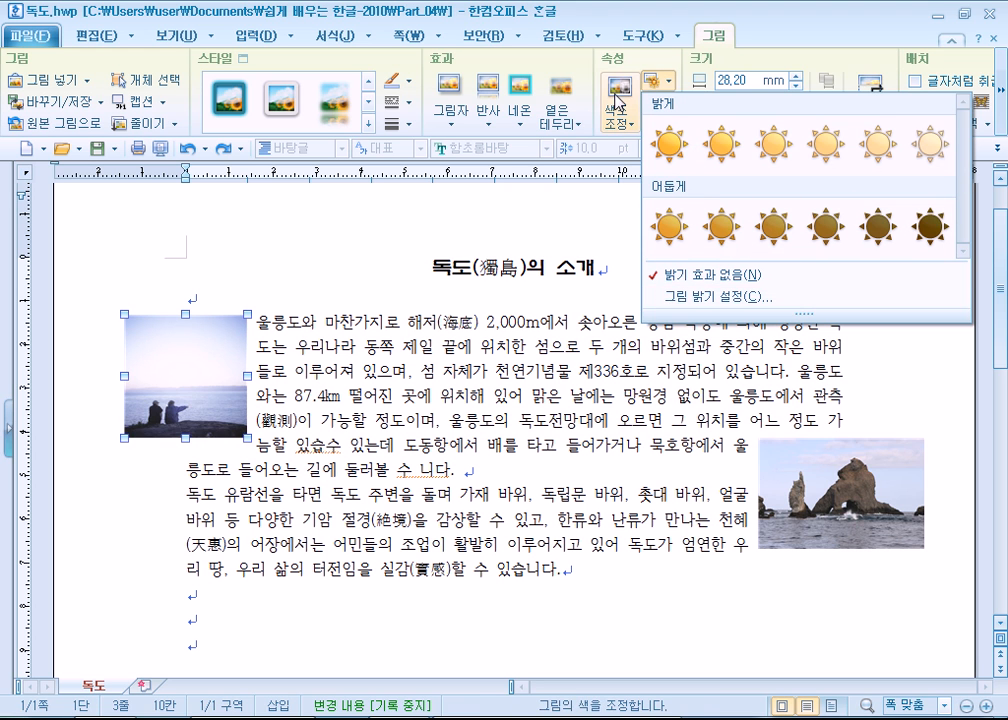
left_click(617, 103)
left_click(615, 122)
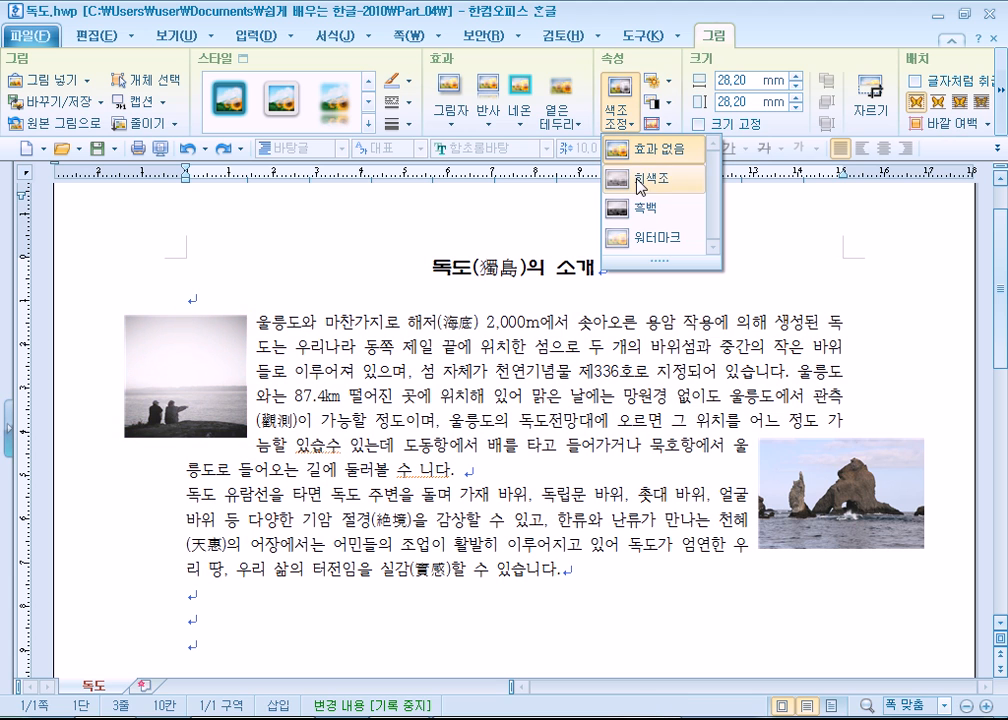
left_click(635, 129)
left_click(635, 129)
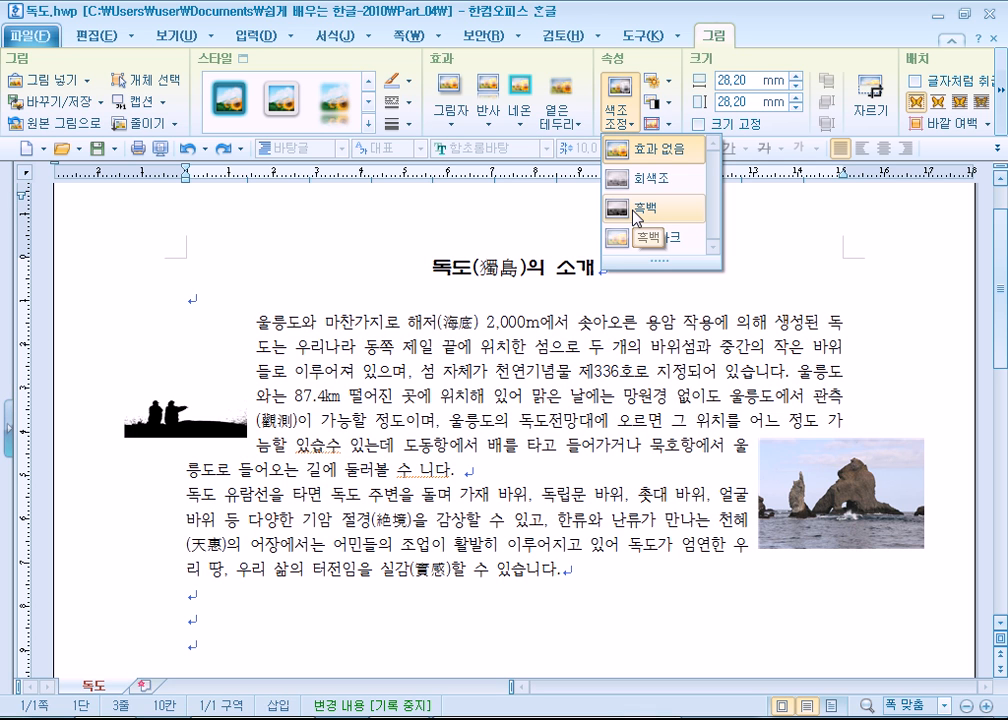
left_click(556, 322)
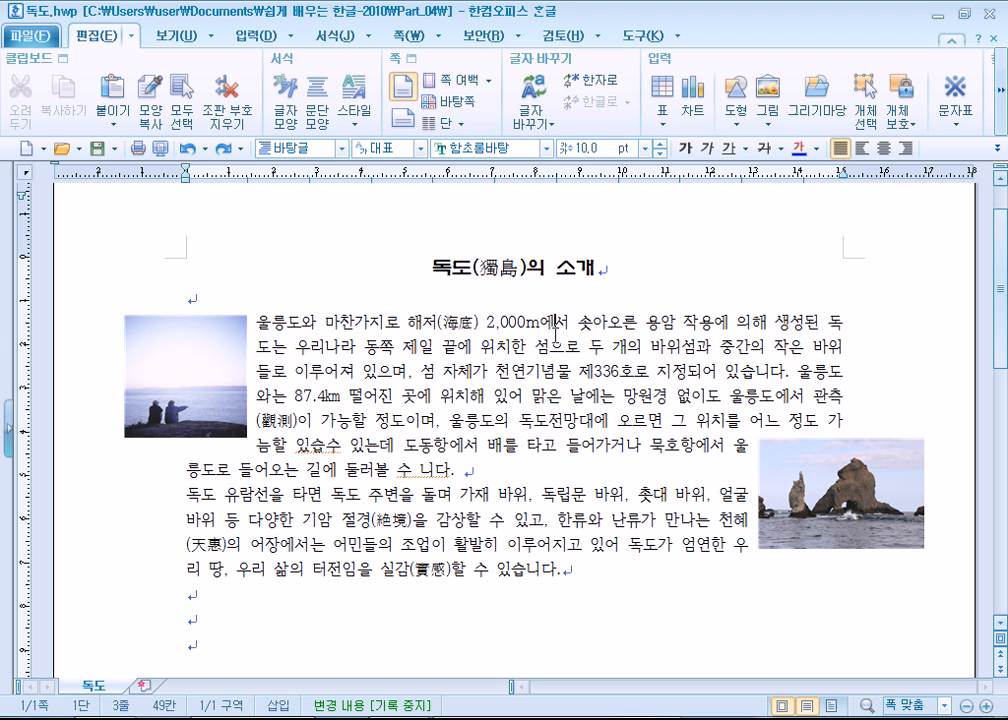
left_click(216, 368)
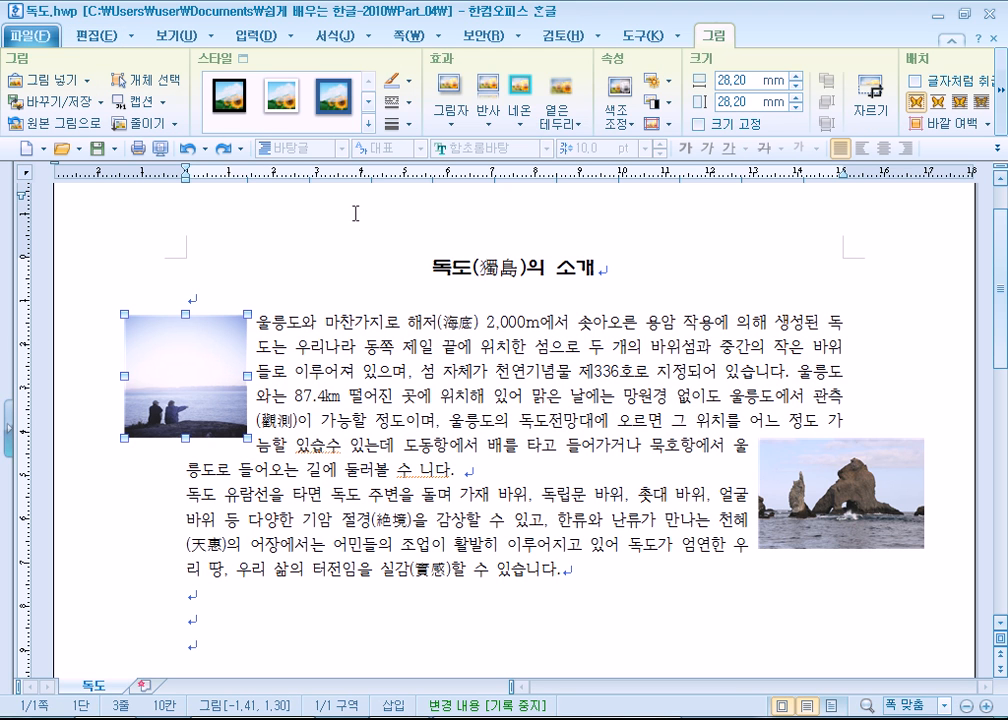
left_click(626, 122)
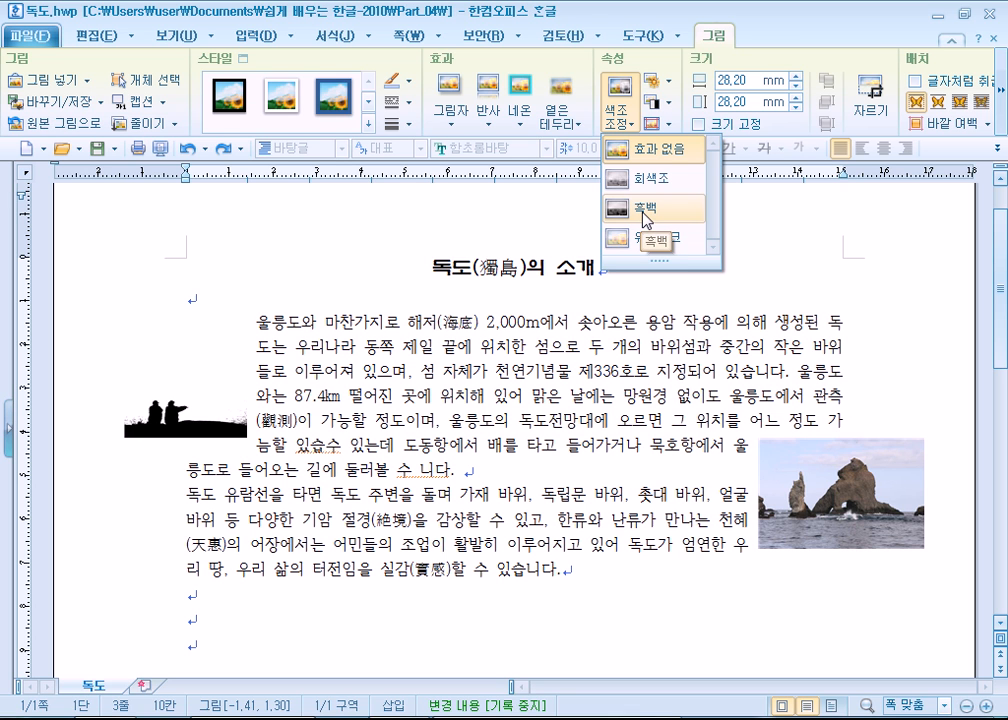
left_click(507, 400)
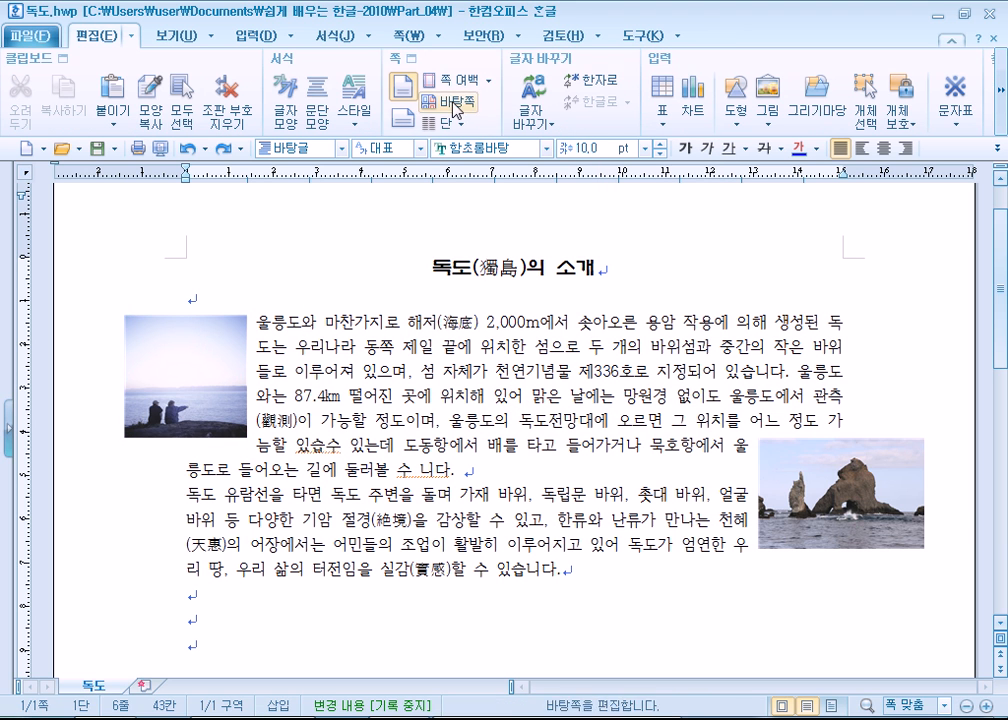
left_click(184, 390)
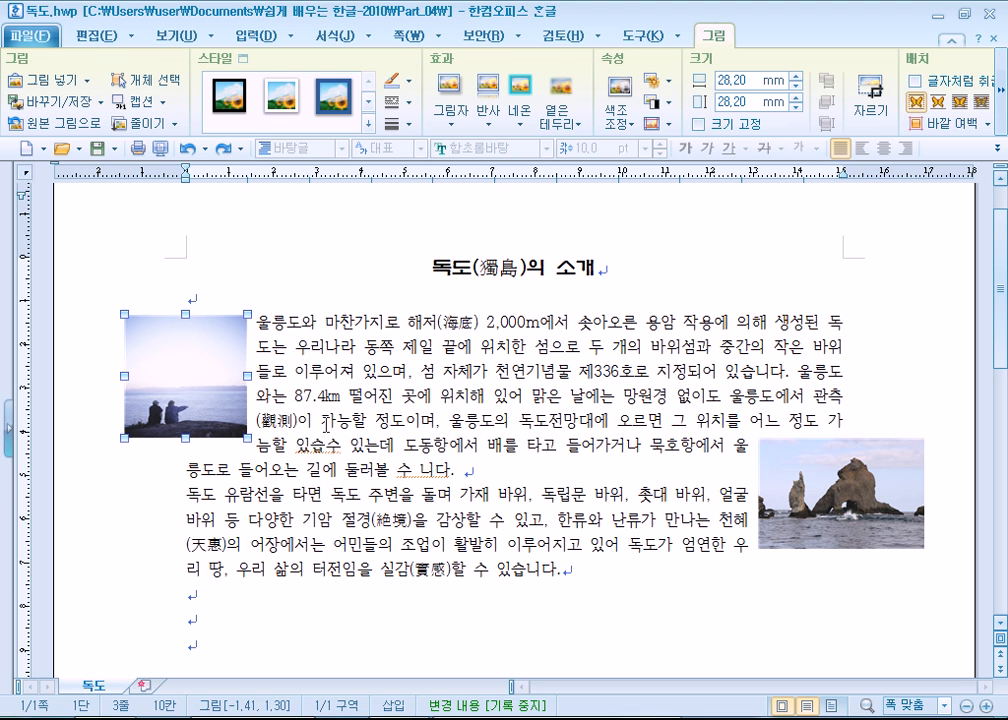
key("Escape")
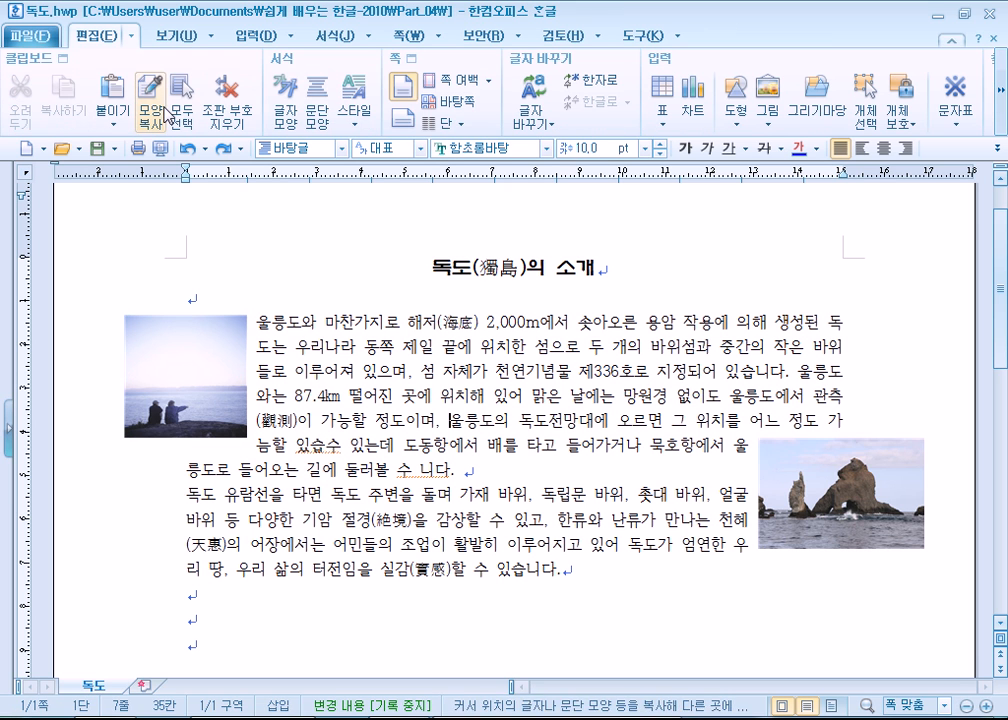
- Browse the 그리기마당 collection, comparing the 식물(꽃) drawing pieces with the 문화유산 clip art
left_click(235, 44)
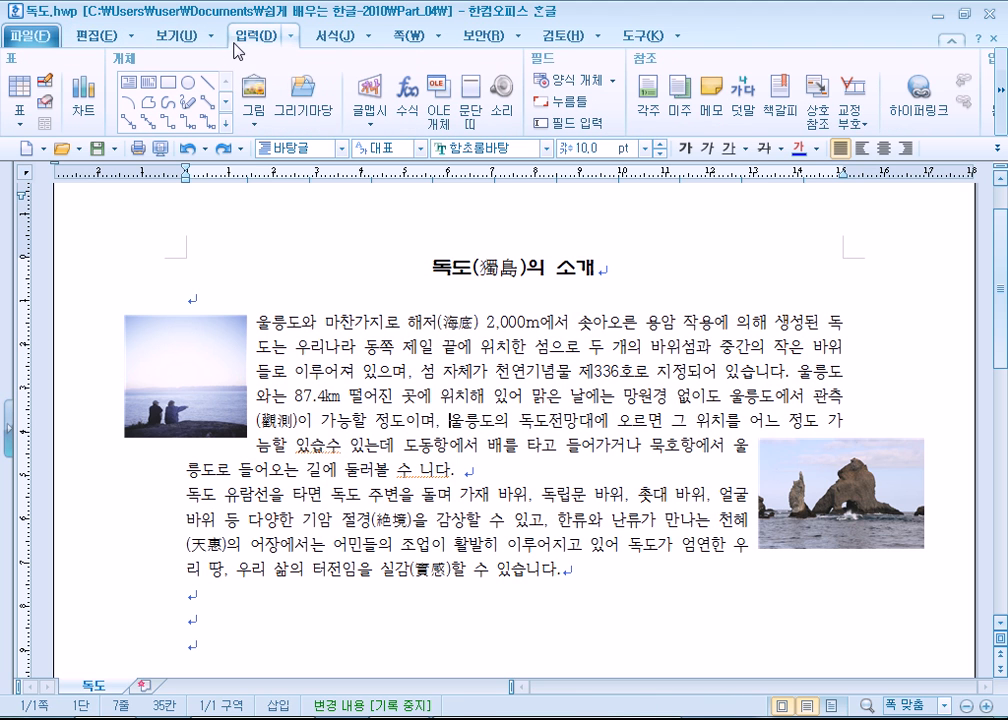
left_click(303, 95)
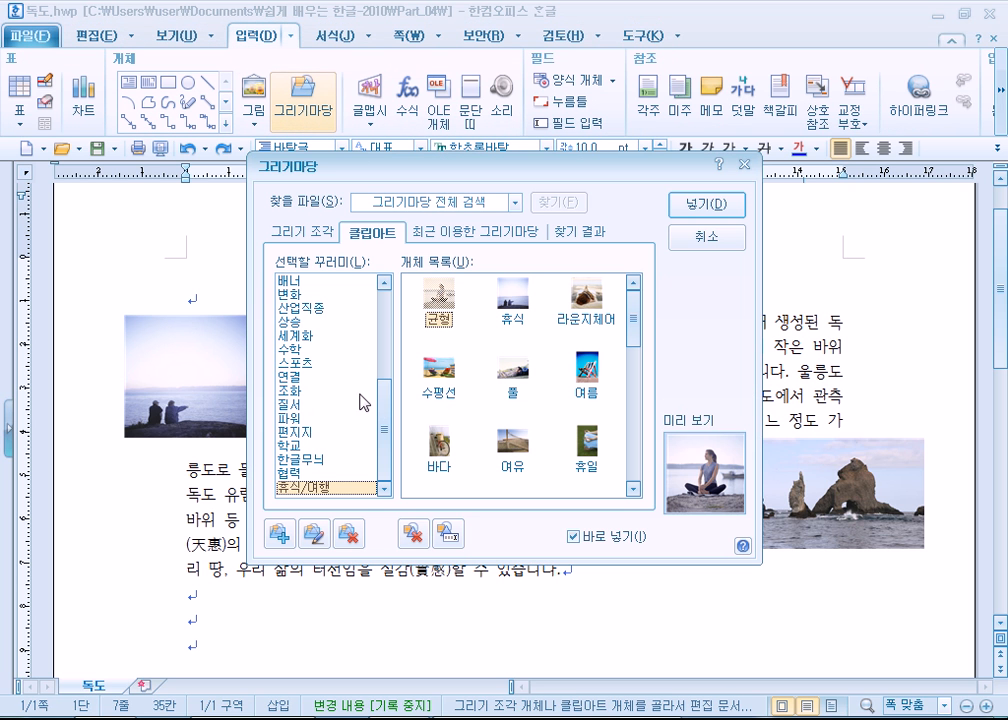
left_click_drag(387, 428, 387, 392)
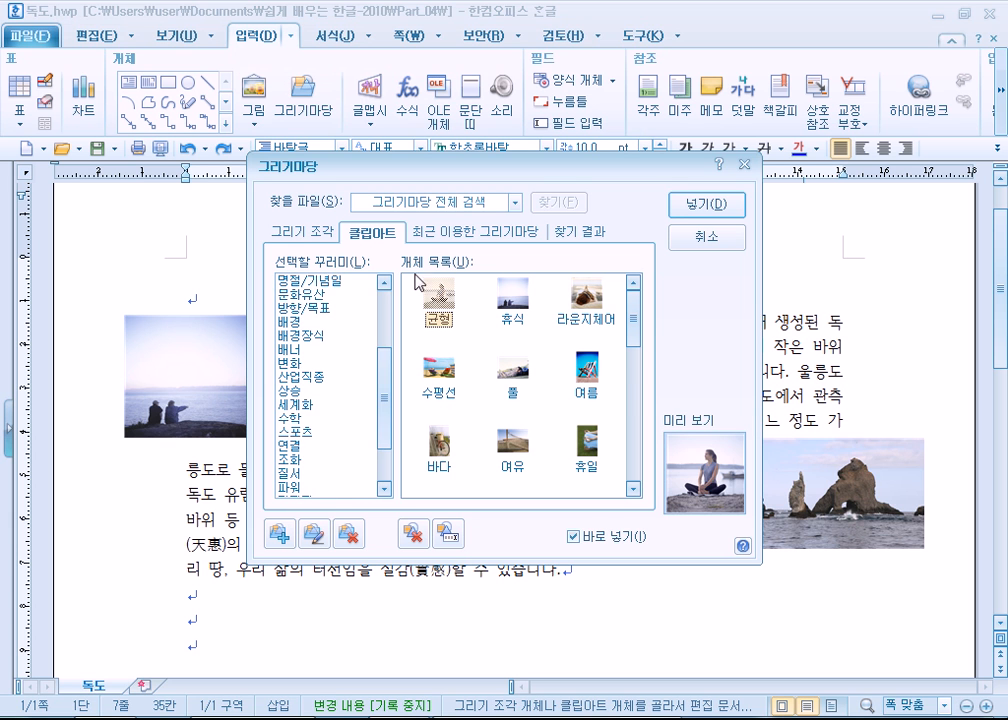
left_click(300, 231)
left_click_drag(386, 300, 390, 389)
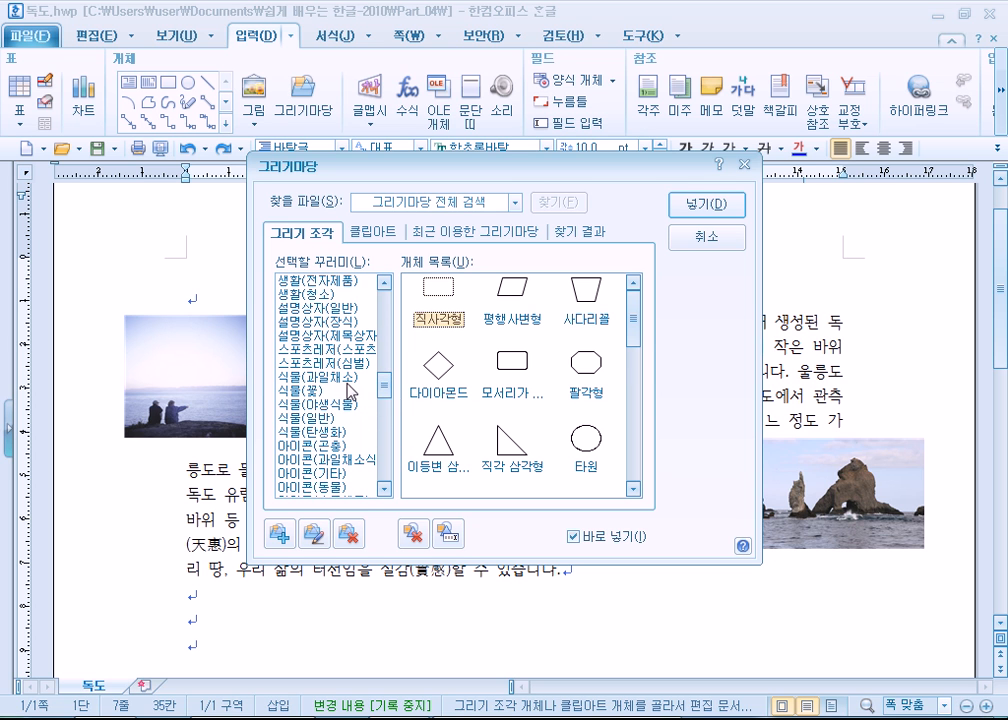
left_click(318, 393)
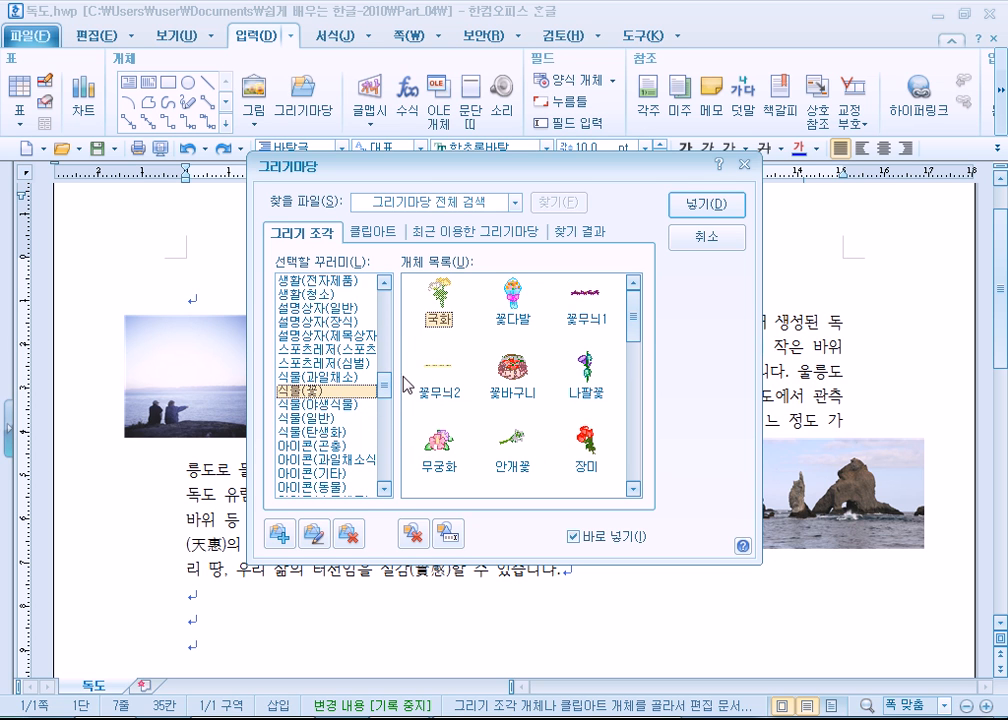
left_click(368, 236)
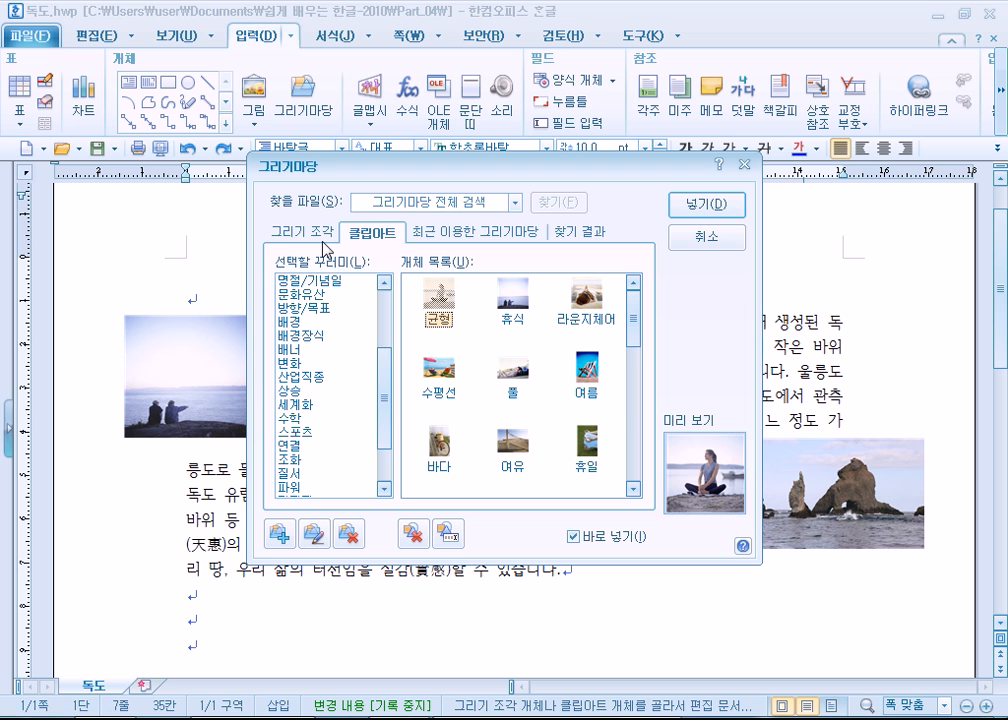
left_click(303, 294)
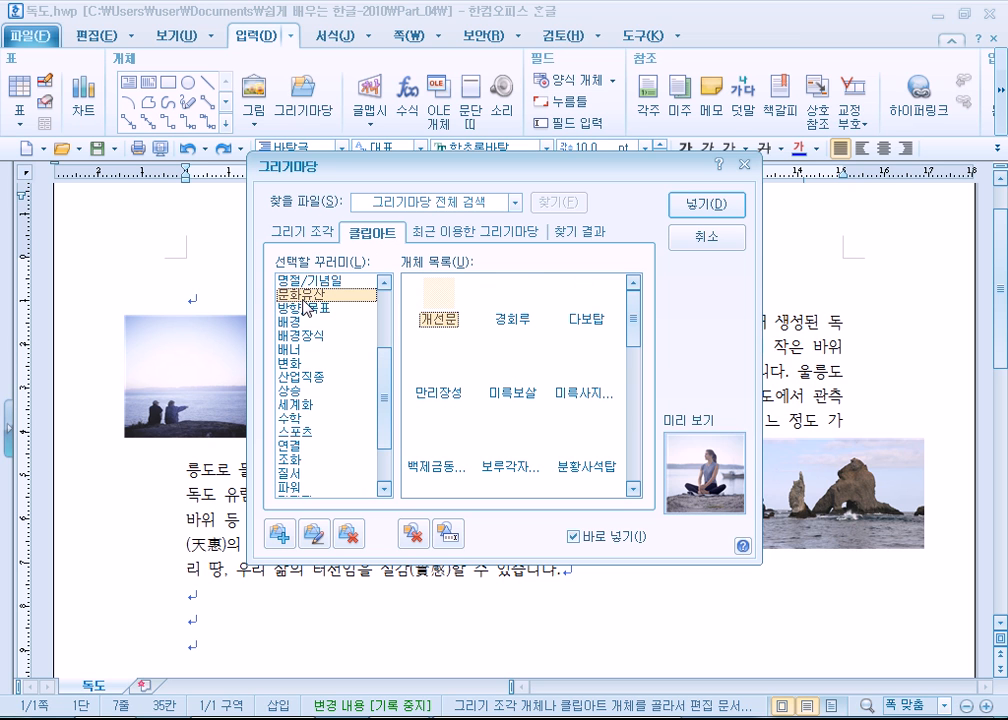
left_click(303, 231)
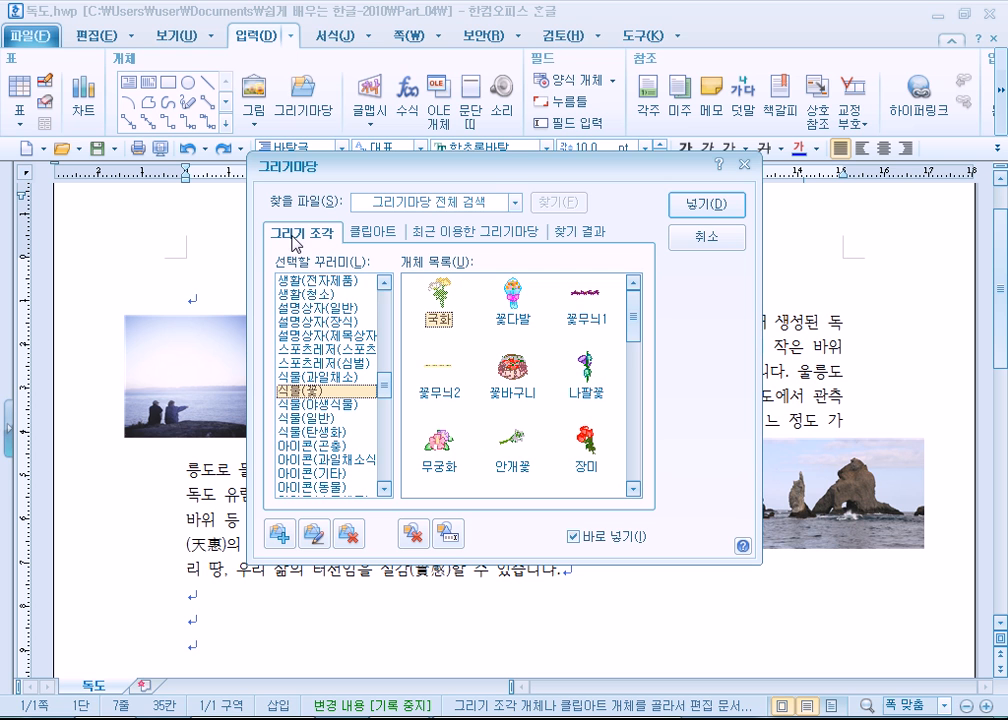
- Try to pick the 안개꽃 drawing from the 식물(꽃) set for placement in the document
double_click(512, 436)
scroll(520, 452, "down", 2)
double_click(519, 448)
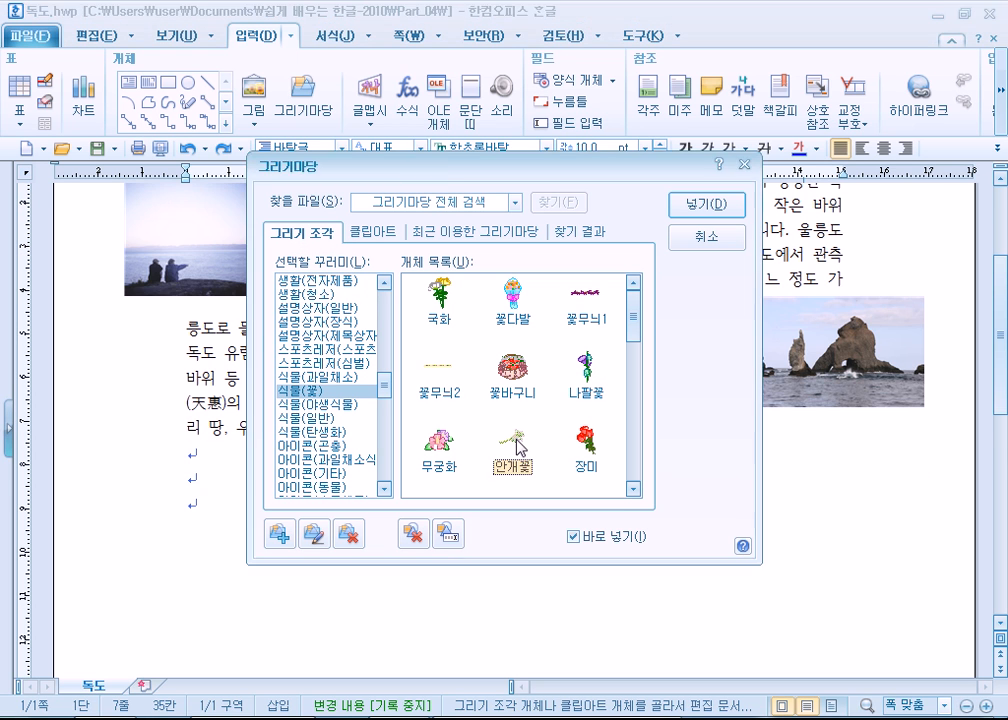
scroll(522, 445, "down", 1)
scroll(527, 430, "up", 2)
scroll(530, 411, "up", 2)
left_click_drag(634, 316, 668, 308)
- Insert the 민들레 drawing from 식물(야생식물) at about 50 × 45 mm and move it over the middle of the text
left_click(310, 379)
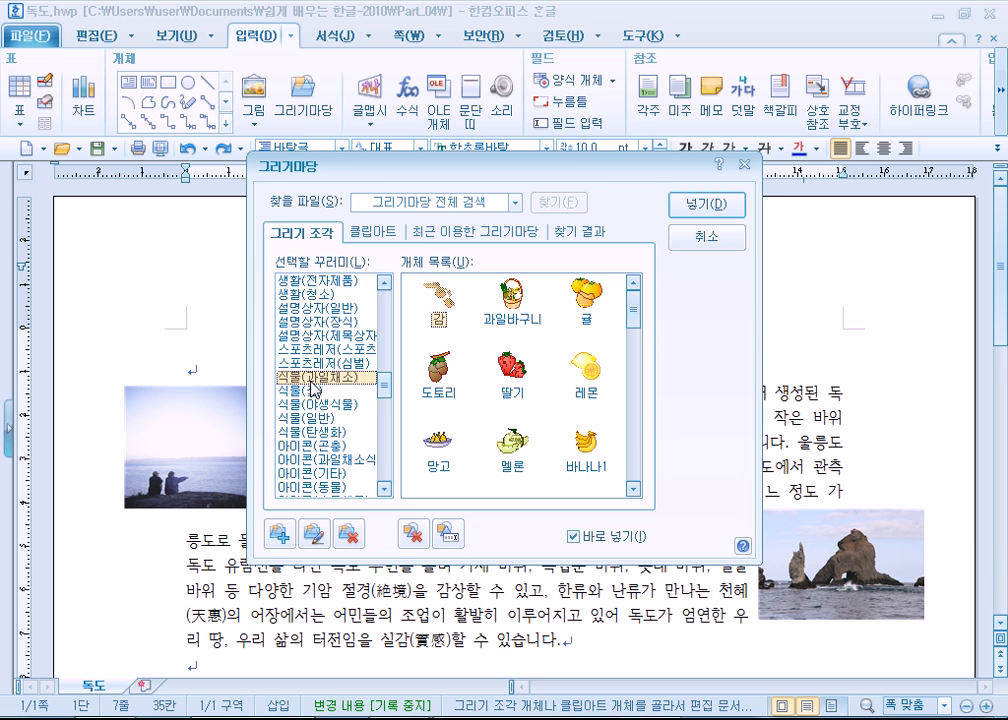
left_click(316, 405)
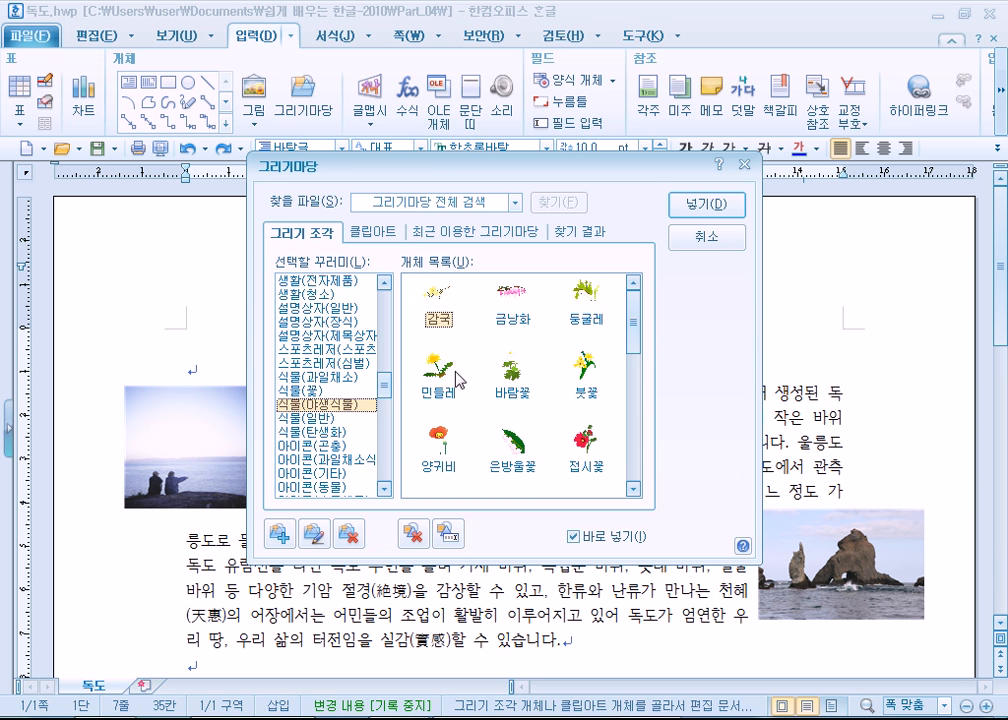
left_click_drag(509, 175, 736, 110)
double_click(655, 300)
left_click_drag(324, 456, 541, 560)
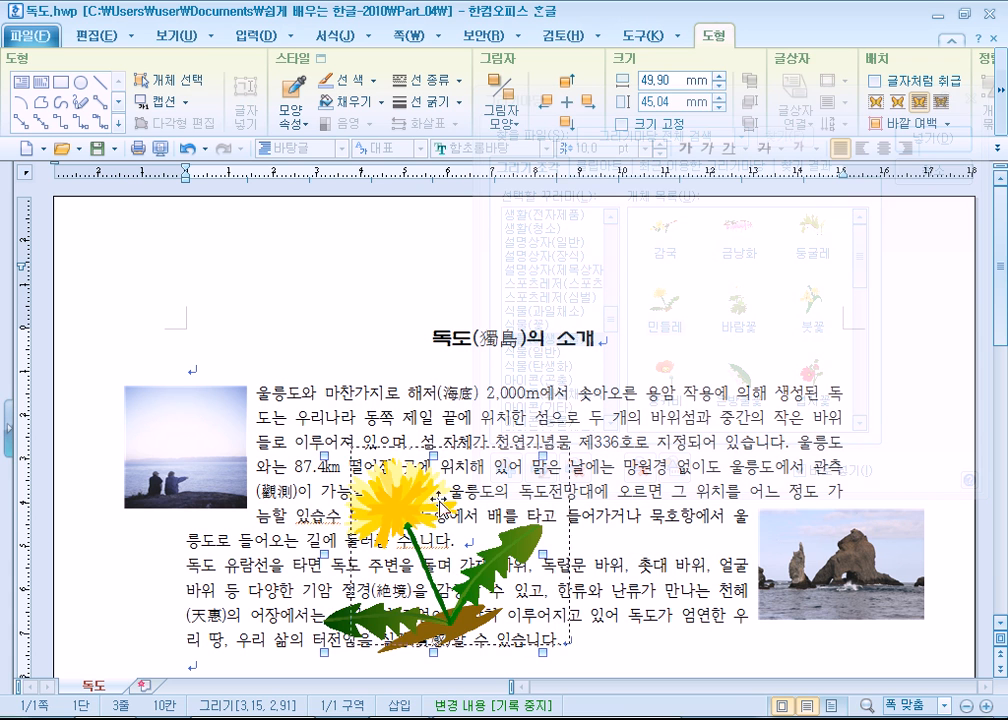
left_click(978, 167)
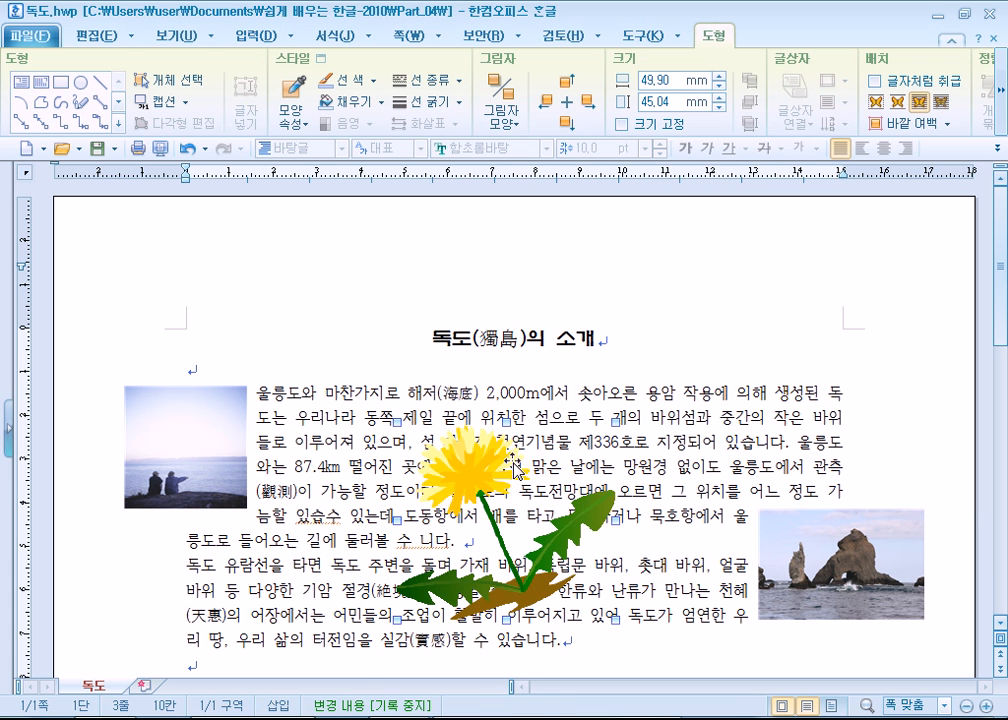
left_click_drag(469, 462, 494, 470)
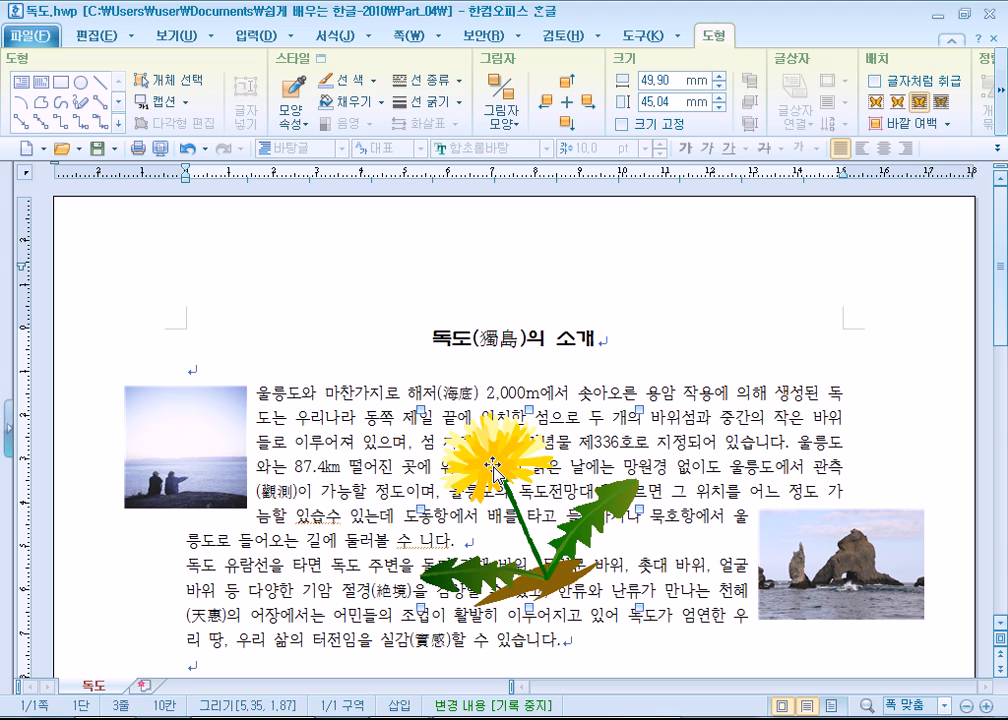
left_click(515, 121)
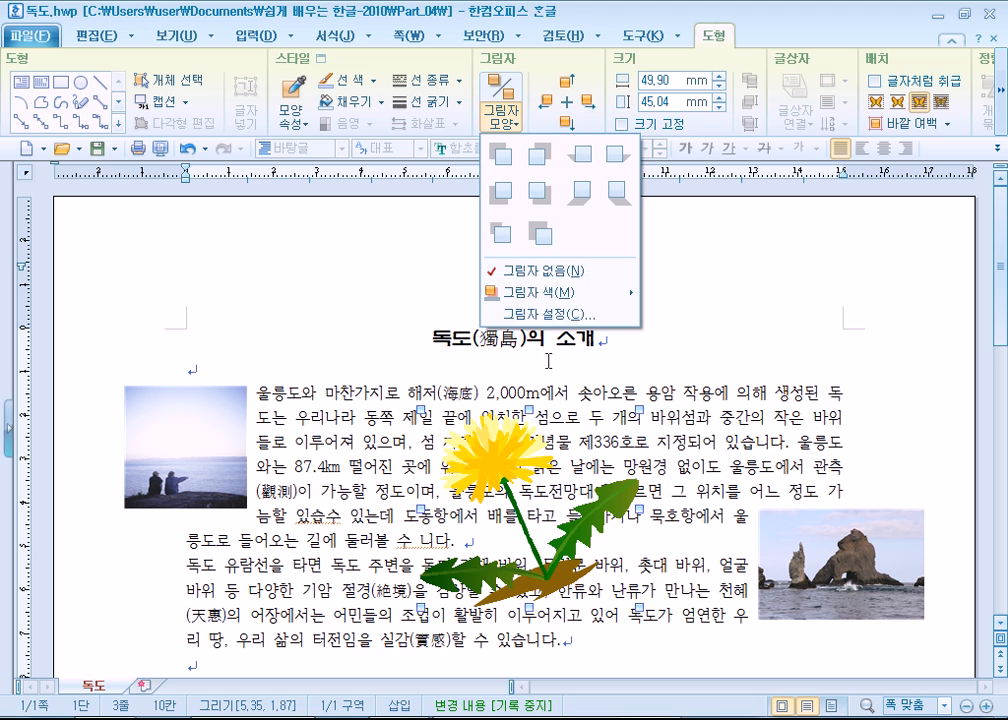
left_click(369, 466)
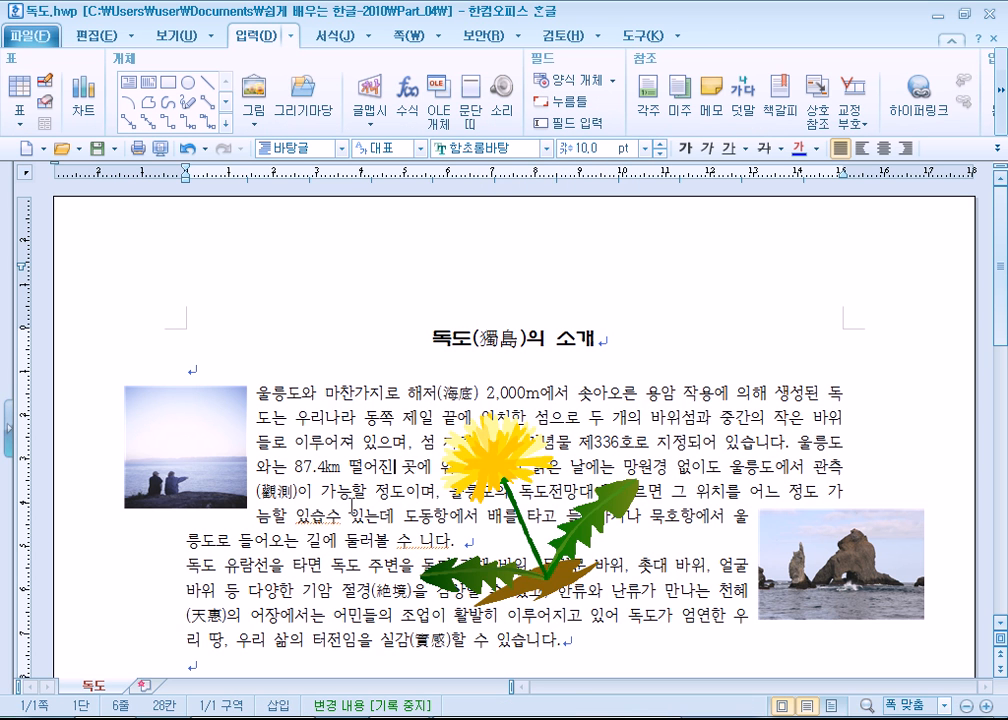
- Try the 글 뒤로 placement on the dandelion, shift it about 5 mm right and 3 mm down, and return it to 글 앞으로
left_click(478, 462)
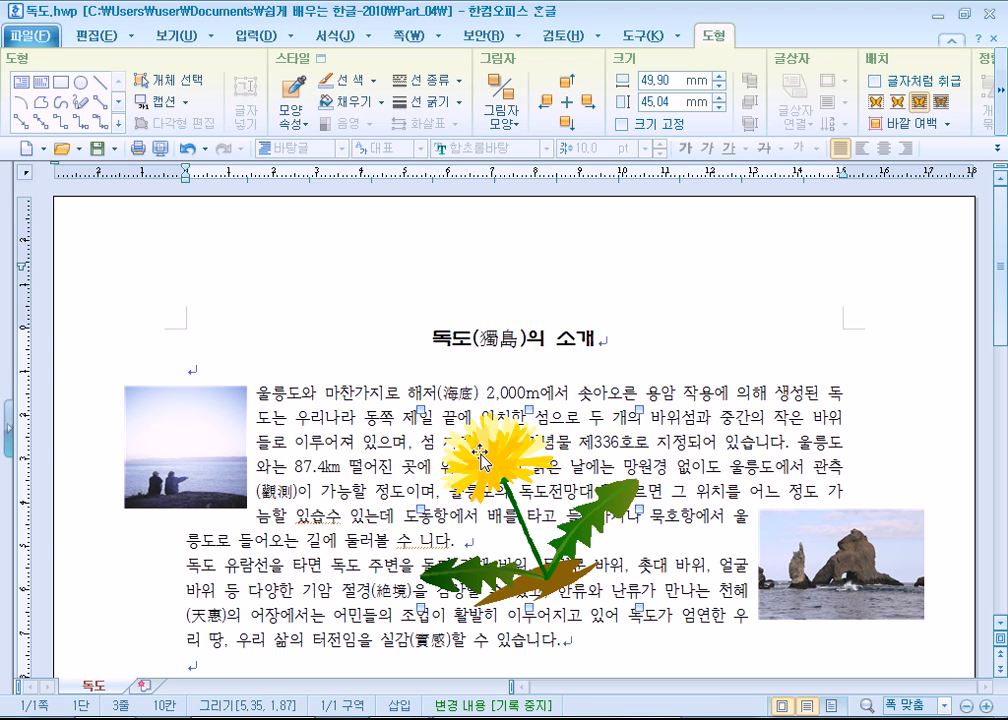
left_click(1001, 100)
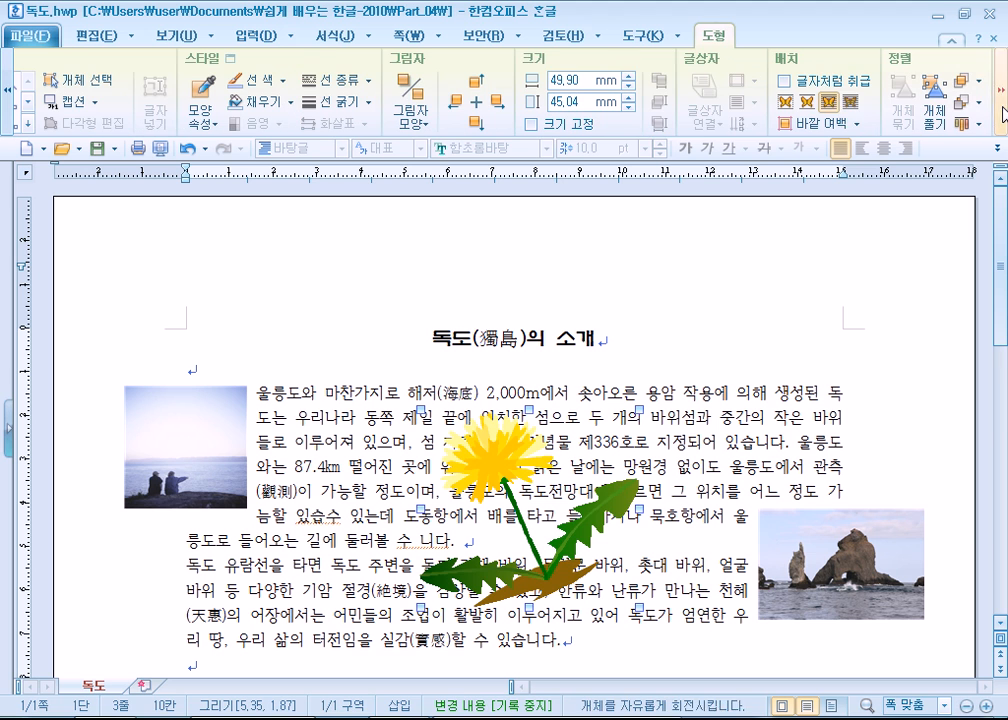
left_click(851, 110)
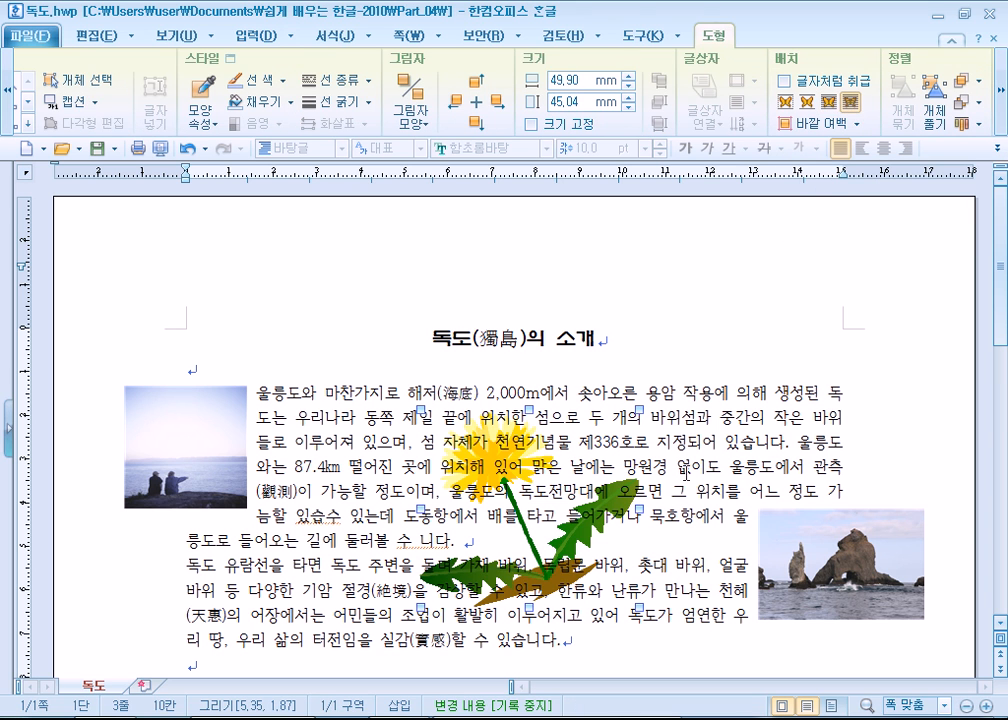
left_click_drag(554, 540, 578, 552)
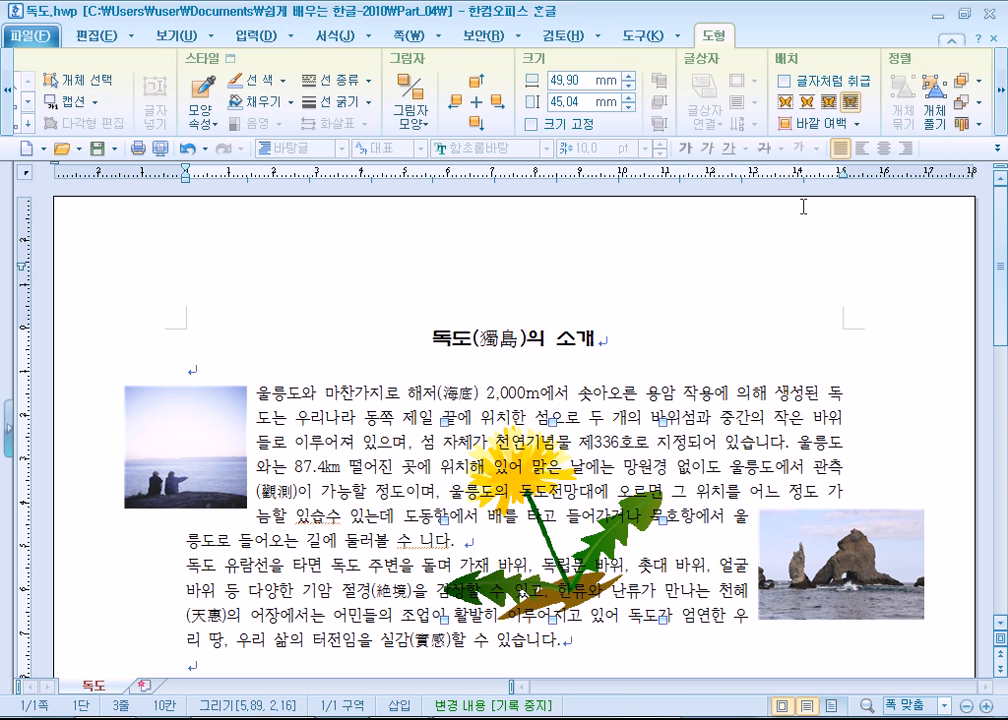
right_click(613, 538)
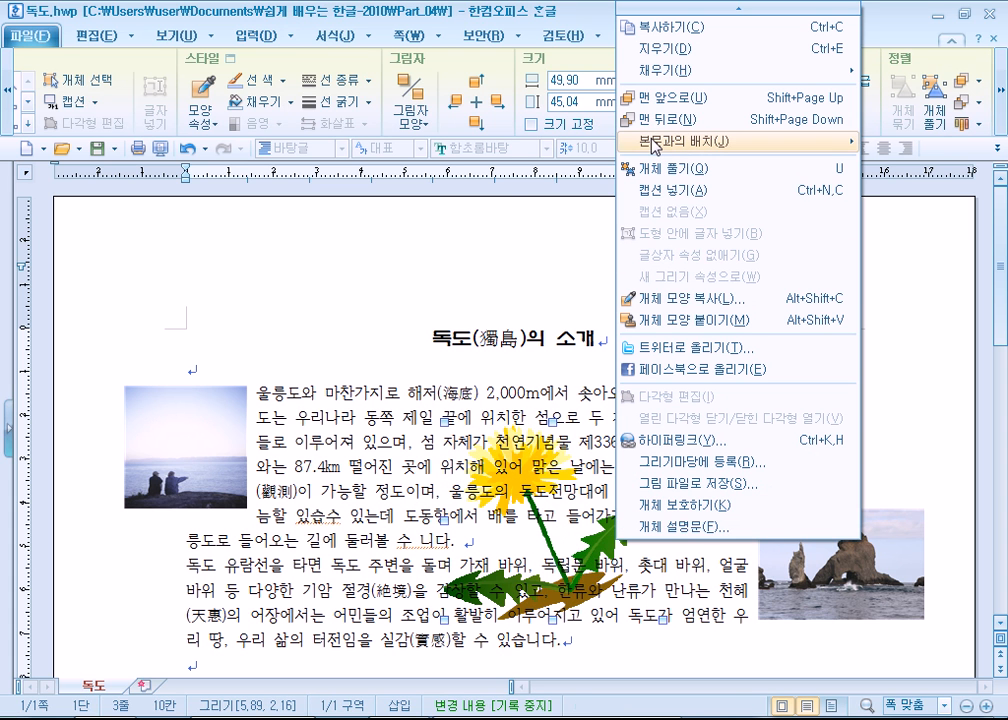
mouse_move(652, 143)
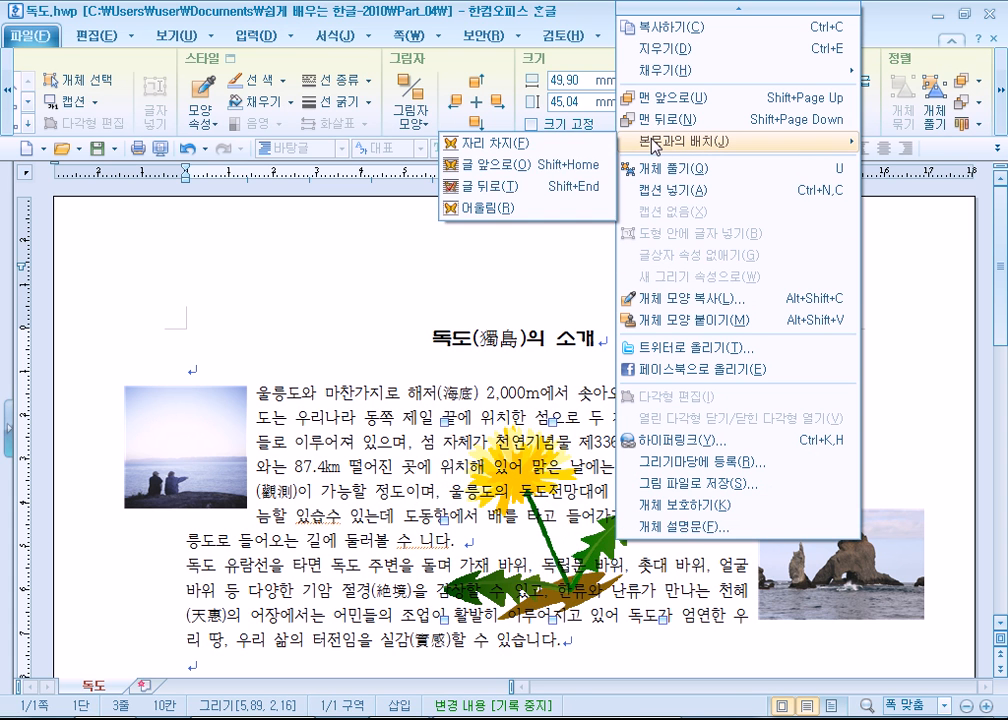
left_click(521, 170)
- Set the dandelion's text placement to 자리 차지 and position it below the second line of the first paragraph
right_click(518, 474)
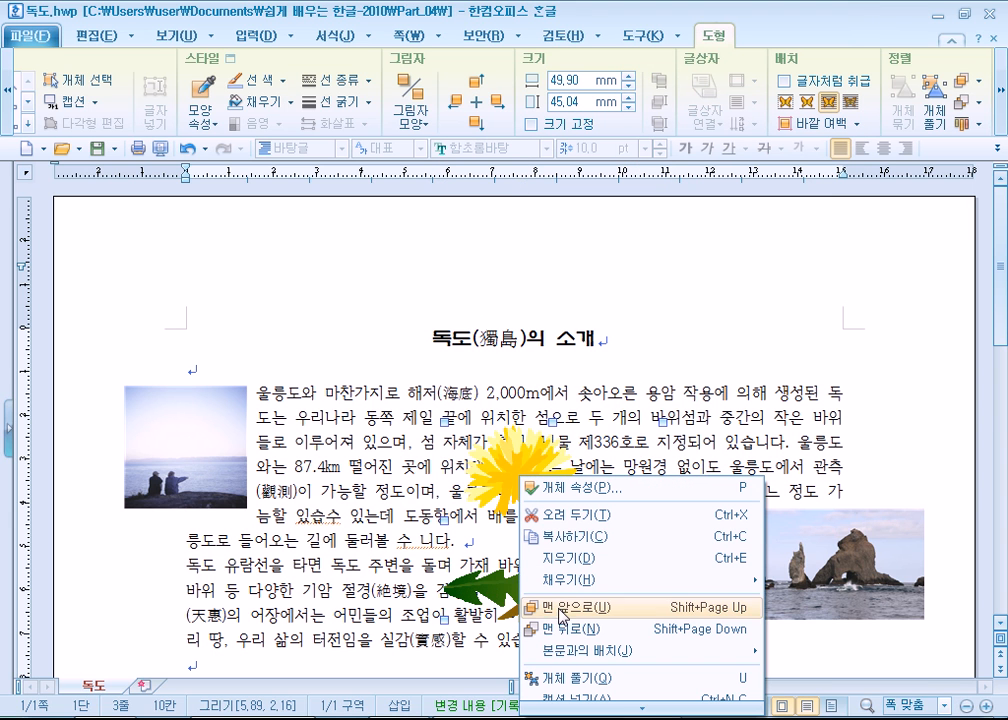
mouse_move(564, 653)
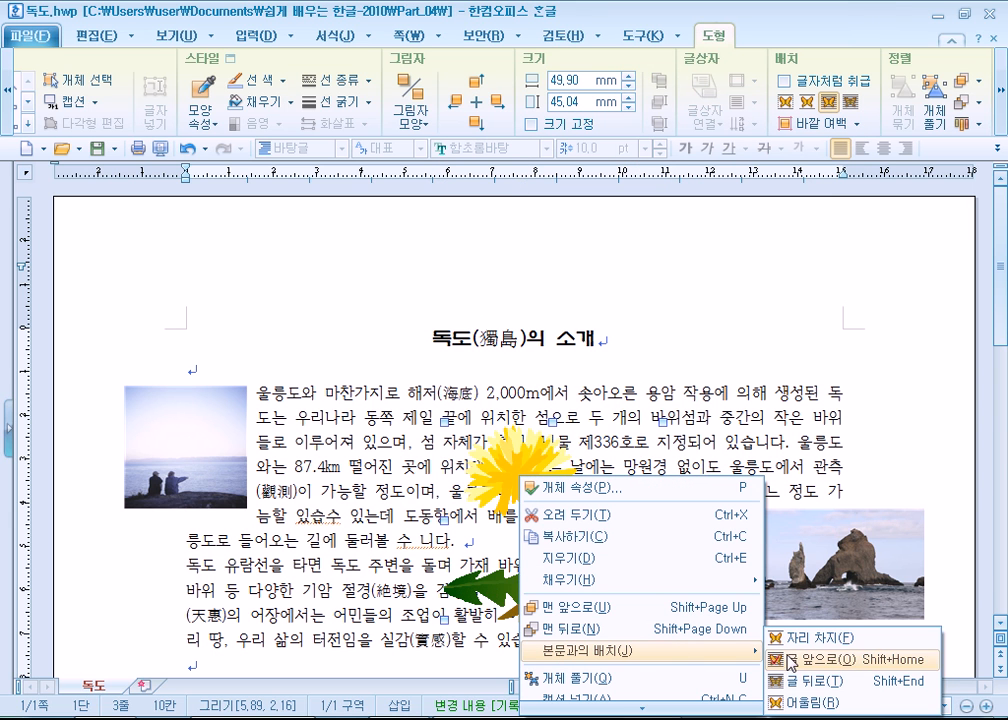
left_click(812, 637)
left_click_drag(559, 559, 546, 609)
left_click_drag(514, 528, 508, 502)
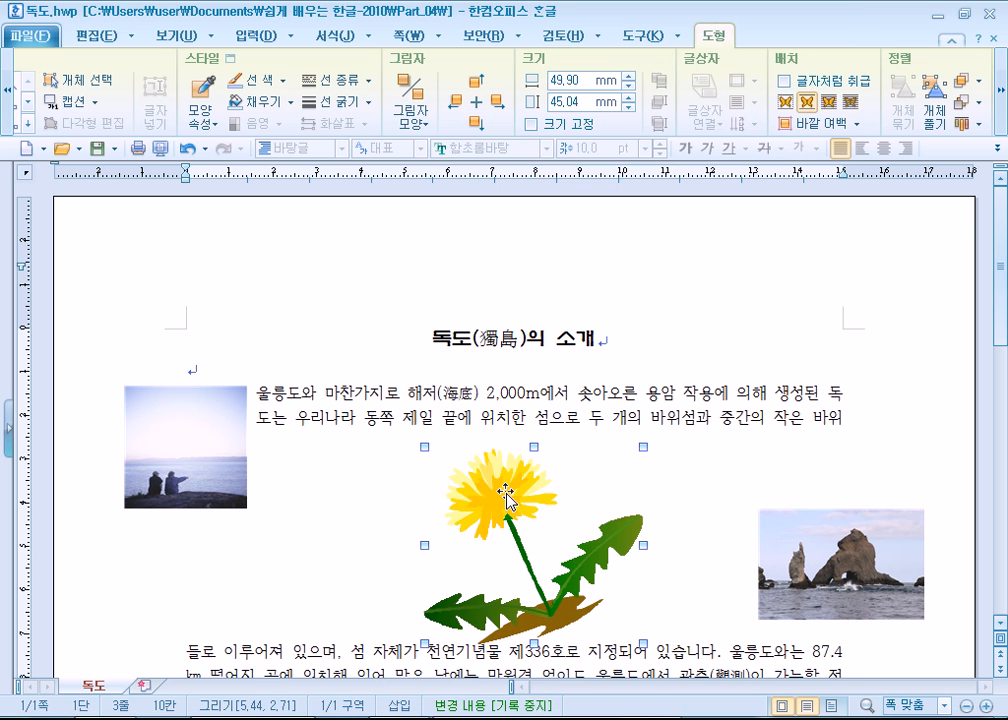
- Try the 어울림 text-wrapping placement on the dandelion and shift it about 9 mm left and 1 mm up
double_click(505, 494)
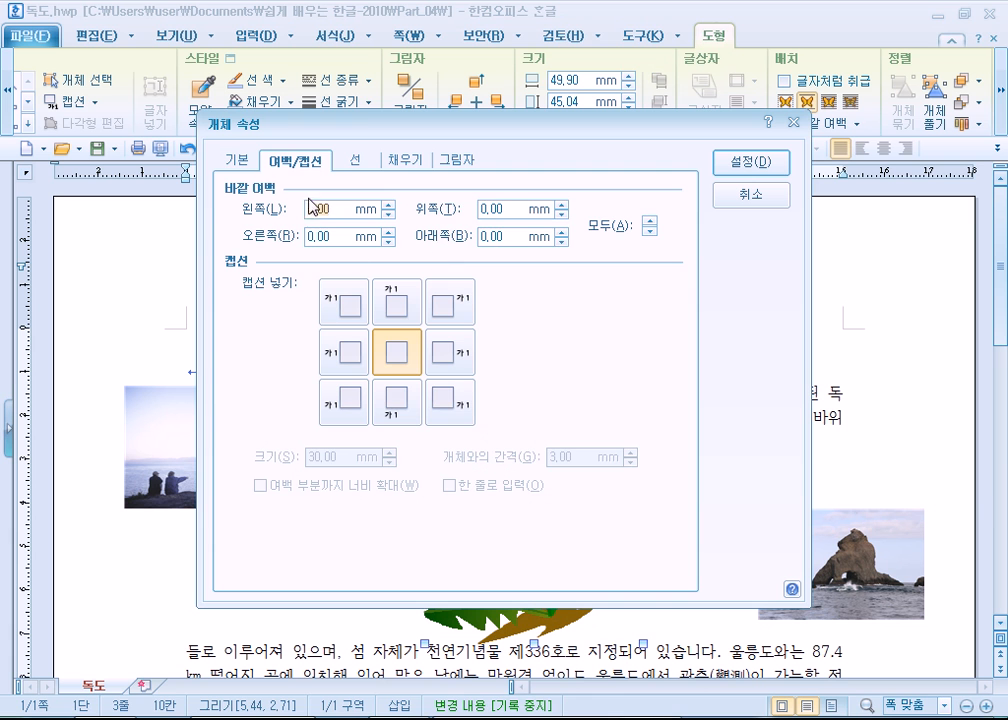
left_click(243, 161)
left_click(341, 309)
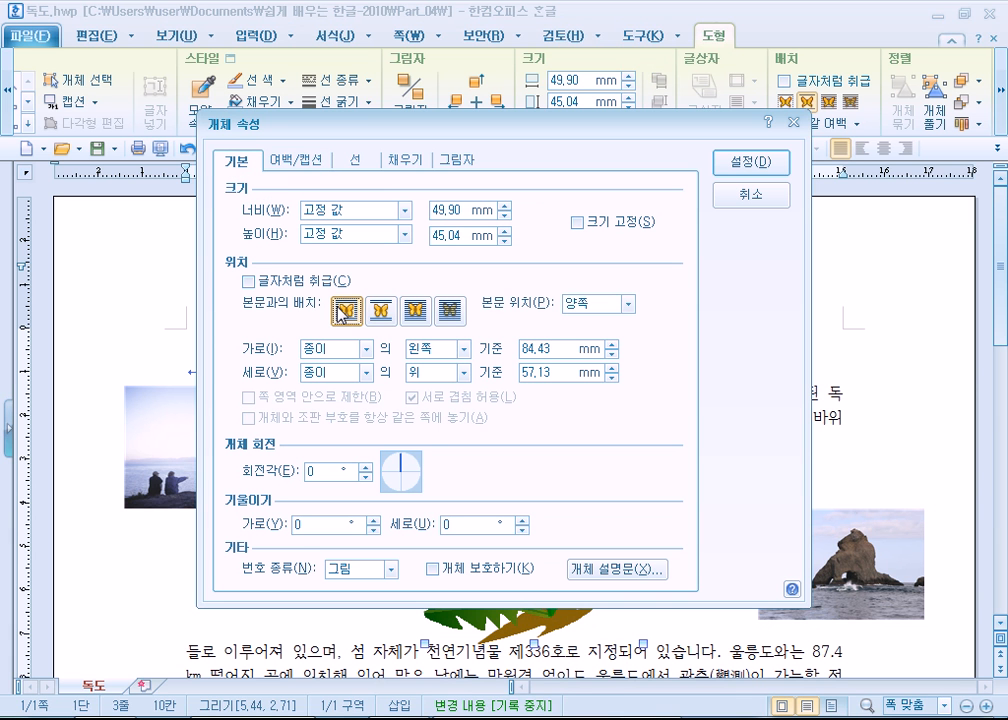
left_click(750, 162)
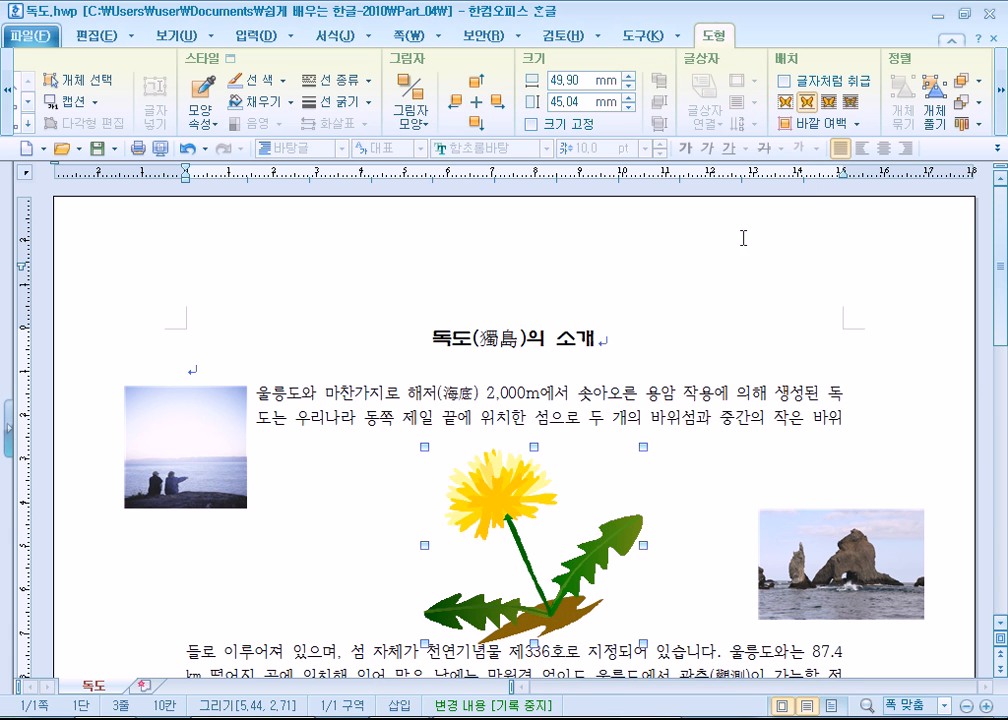
left_click_drag(485, 527, 447, 523)
- Set the dandelion's text placement to 글 뒤로, move it about 9 mm right and 5 mm up, and deselect it
double_click(447, 523)
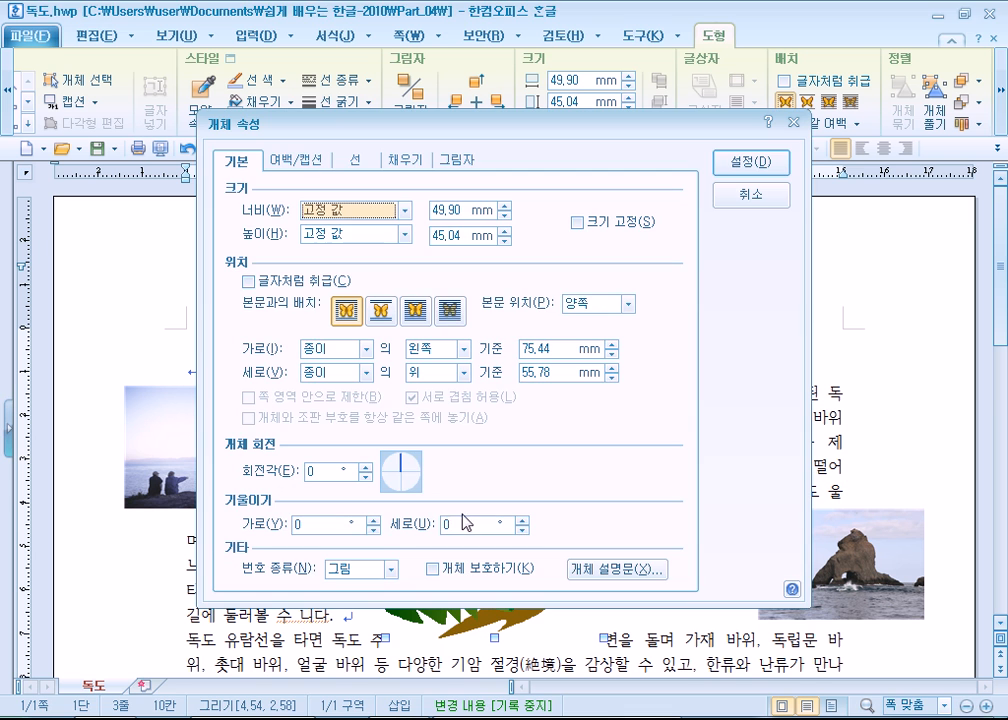
left_click(449, 314)
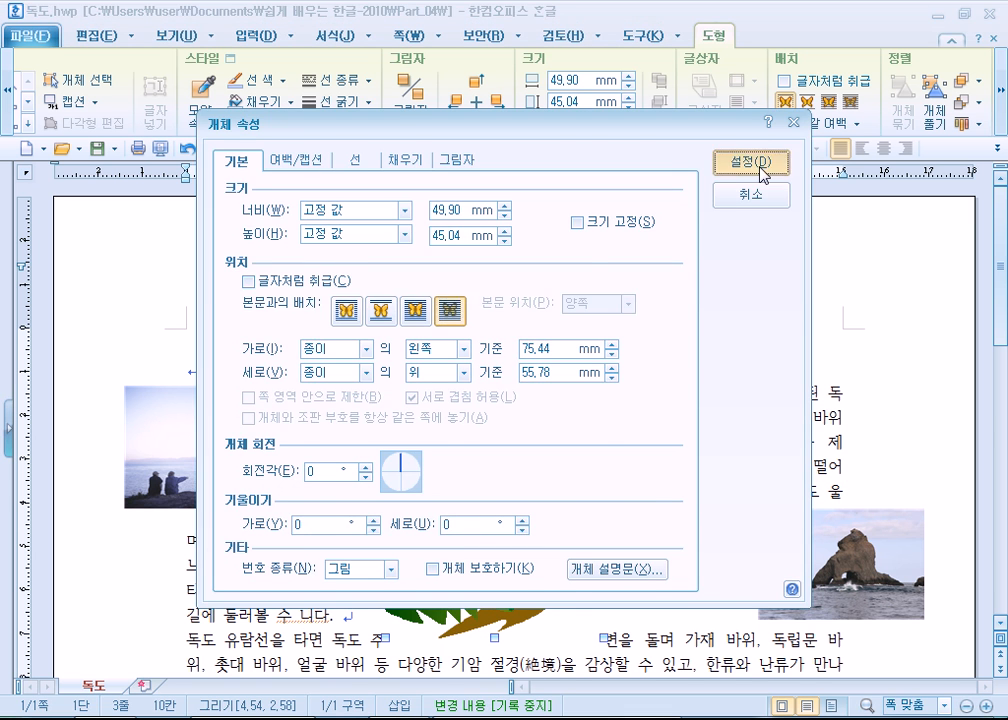
left_click(755, 163)
left_click_drag(557, 536, 598, 512)
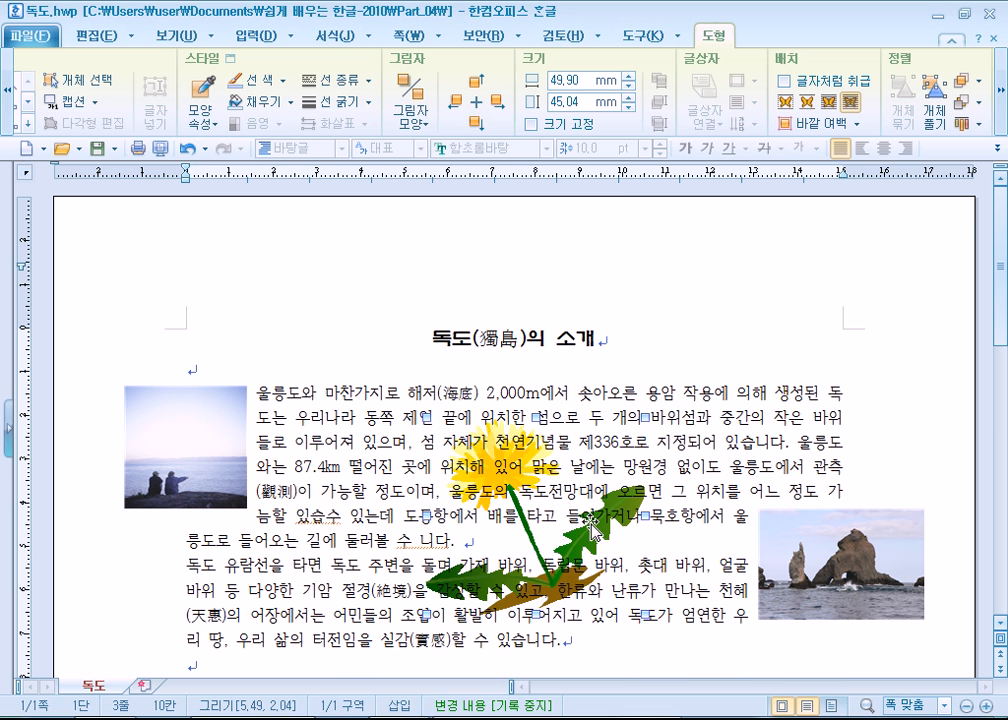
left_click(716, 398)
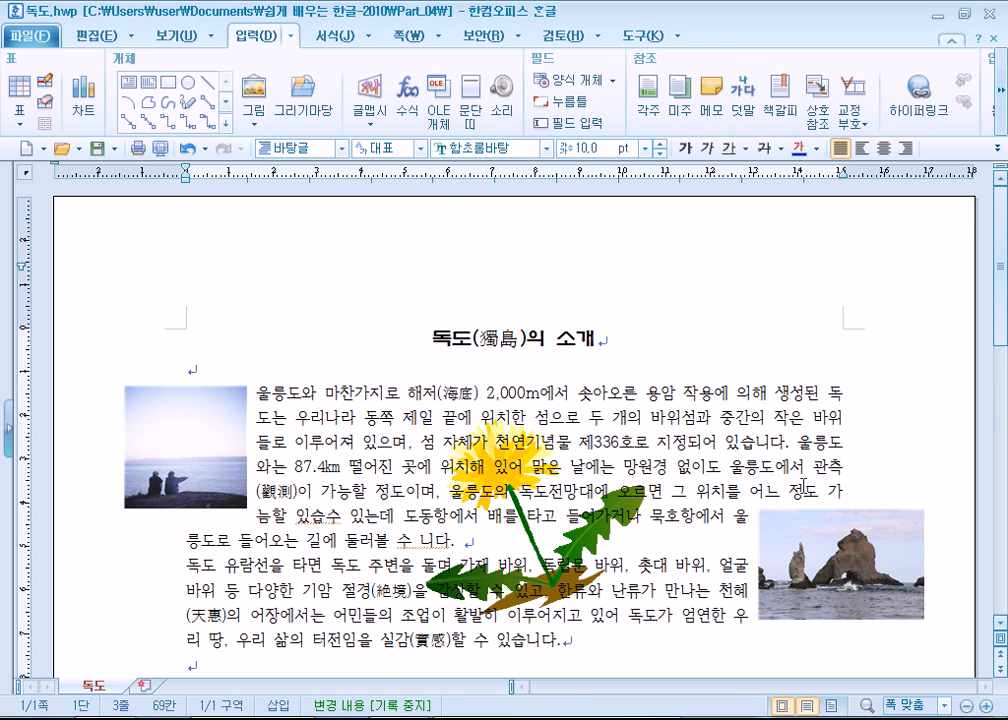
scroll(805, 487, "down", 3)
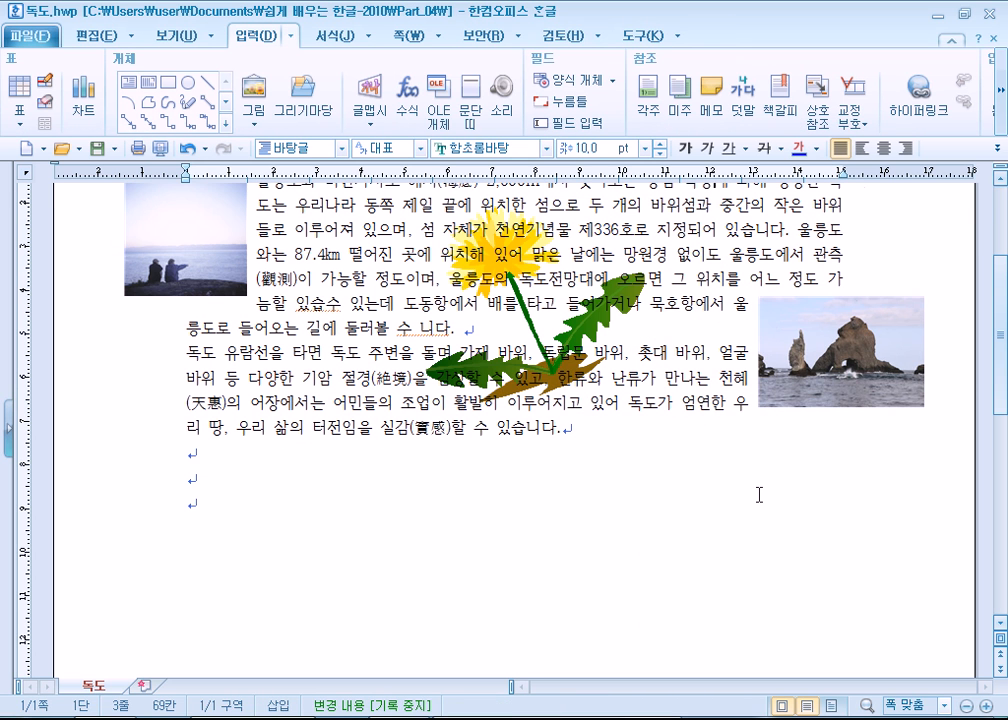
scroll(759, 494, "up", 2)
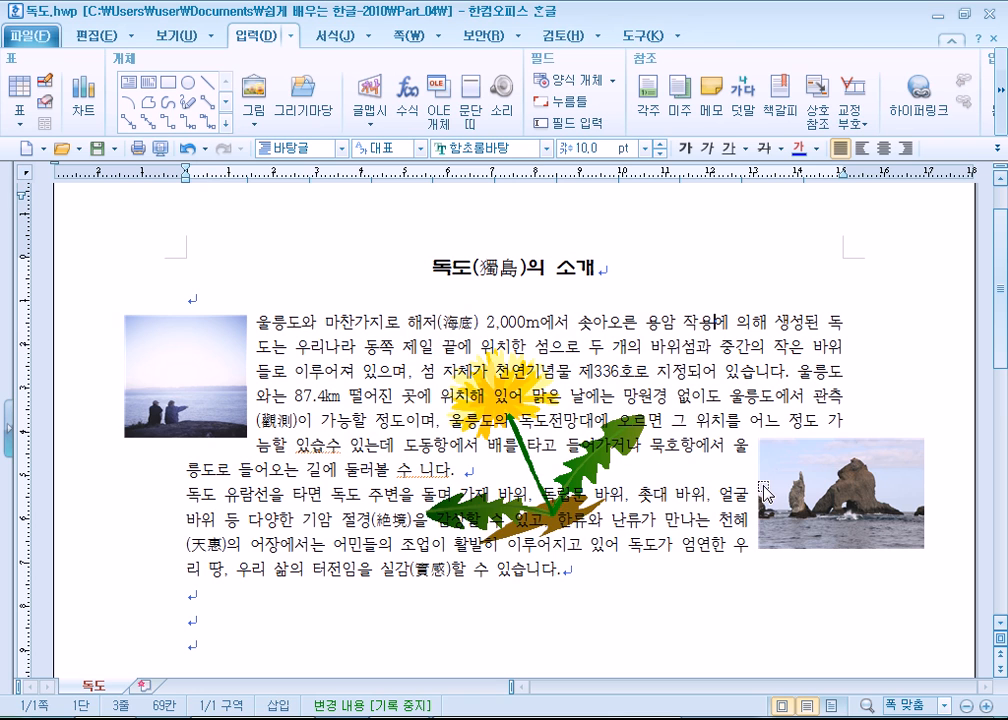
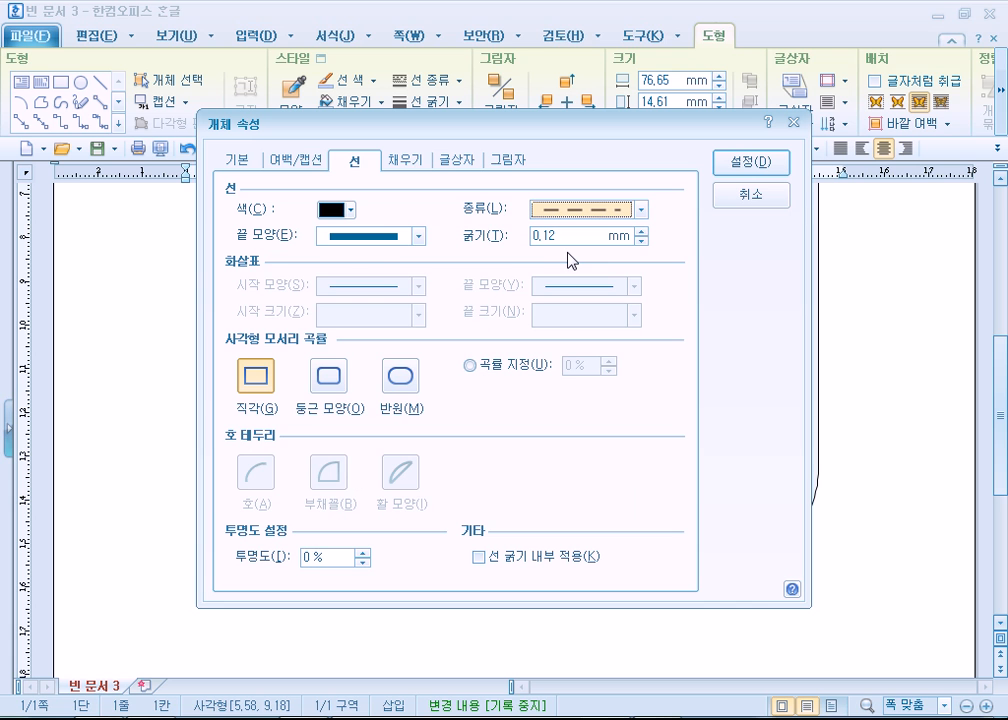
- Set the dashed text box to have no colour fill and apply the object properties
left_click(405, 160)
left_click(275, 212)
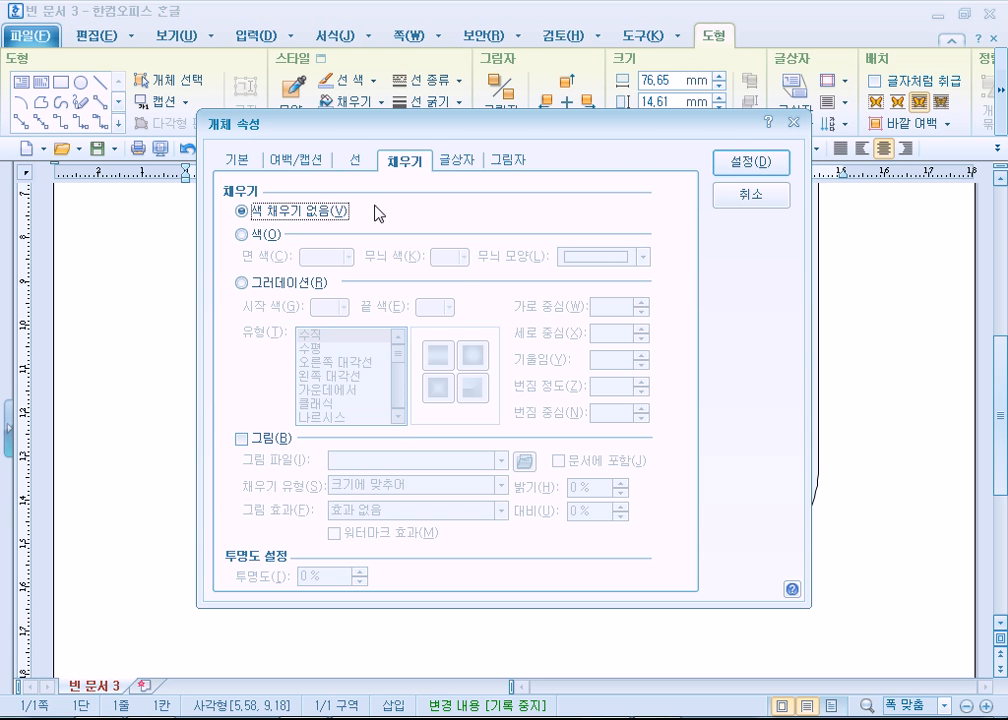
left_click(750, 162)
left_click(770, 384)
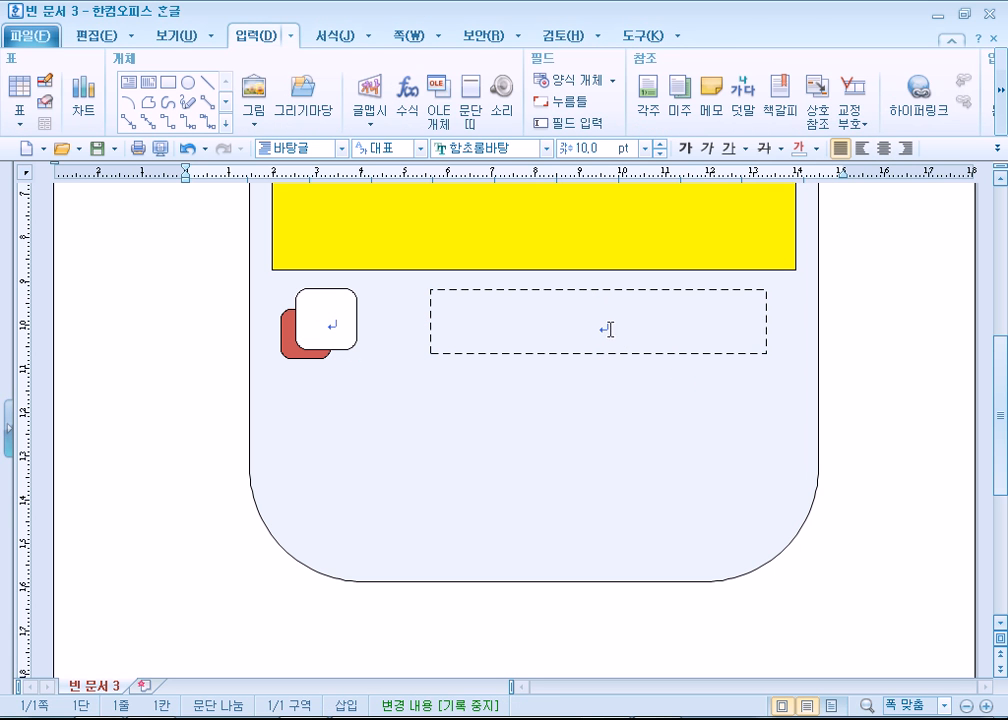
- Check the reference sheet, and duplicate the layered squares and dashed text box twice downward, spacing the three rows about 21.5 mm apart
left_click(610, 329)
key("alt+Tab")
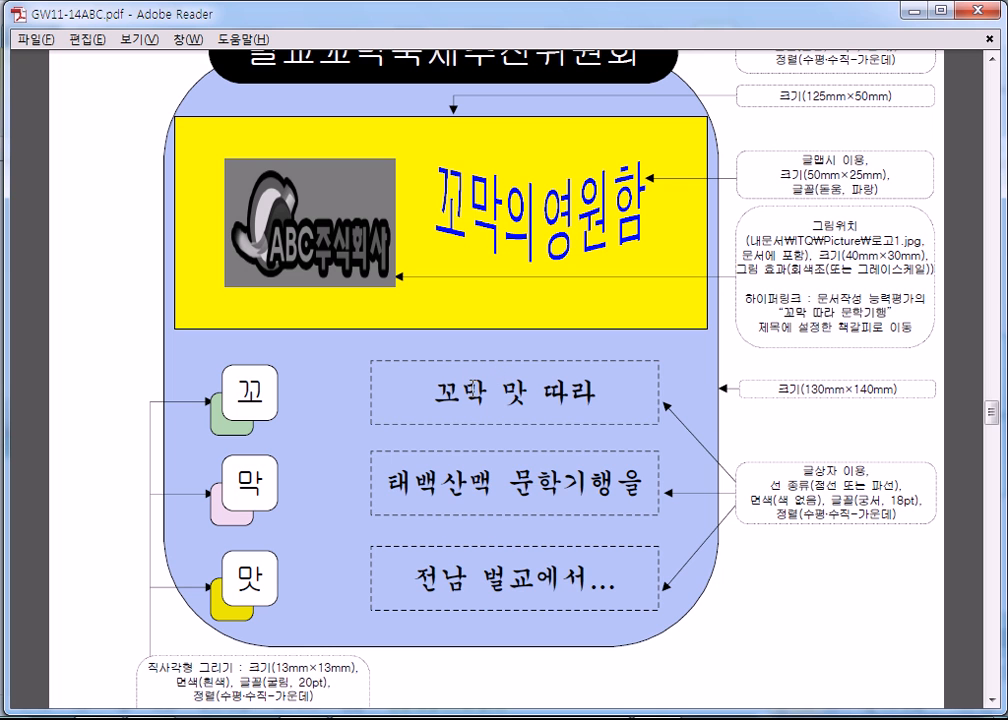
key("alt+Tab")
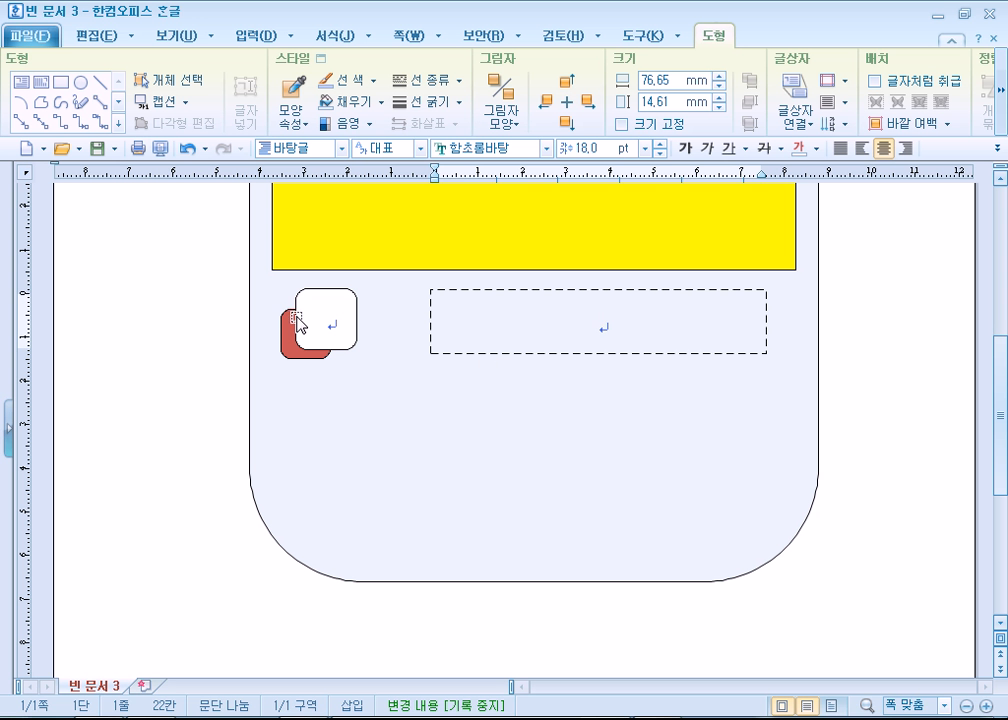
left_click(310, 325)
left_click(286, 355)
left_click(481, 342)
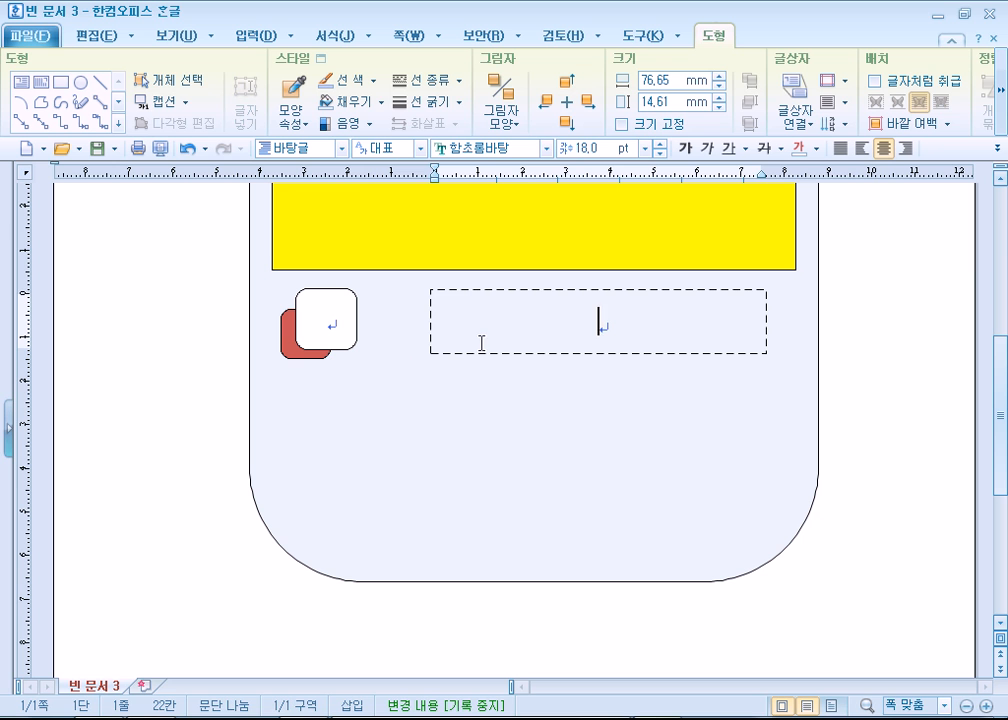
left_click(150, 80)
left_click_drag(205, 270, 817, 400)
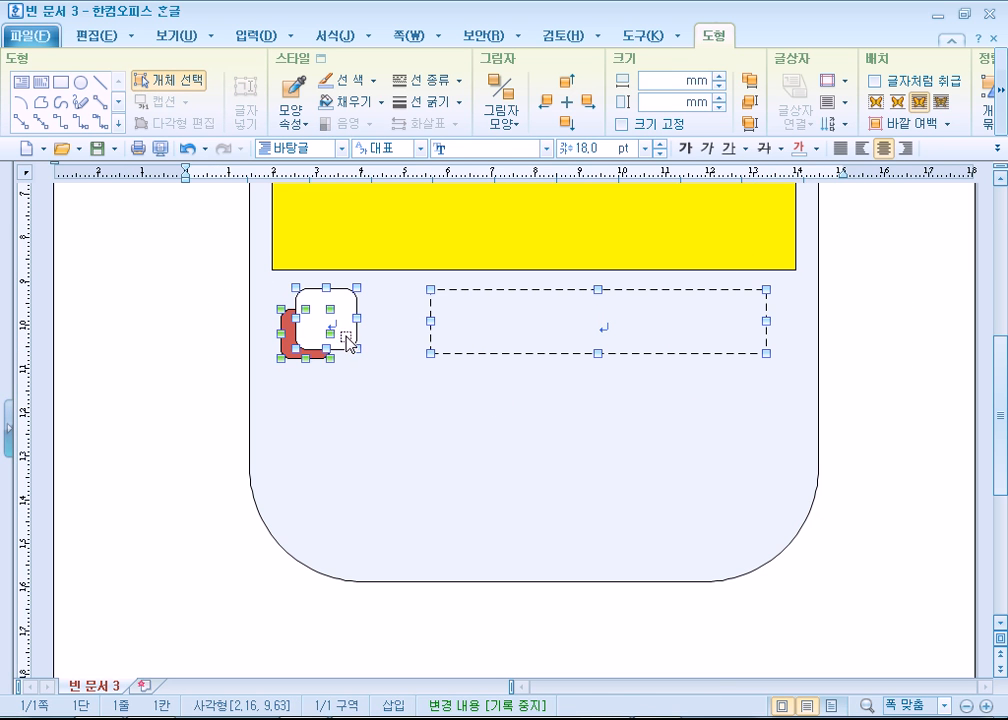
left_click_drag(345, 335, 341, 425)
left_click(865, 523)
scroll(848, 524, "down", 4)
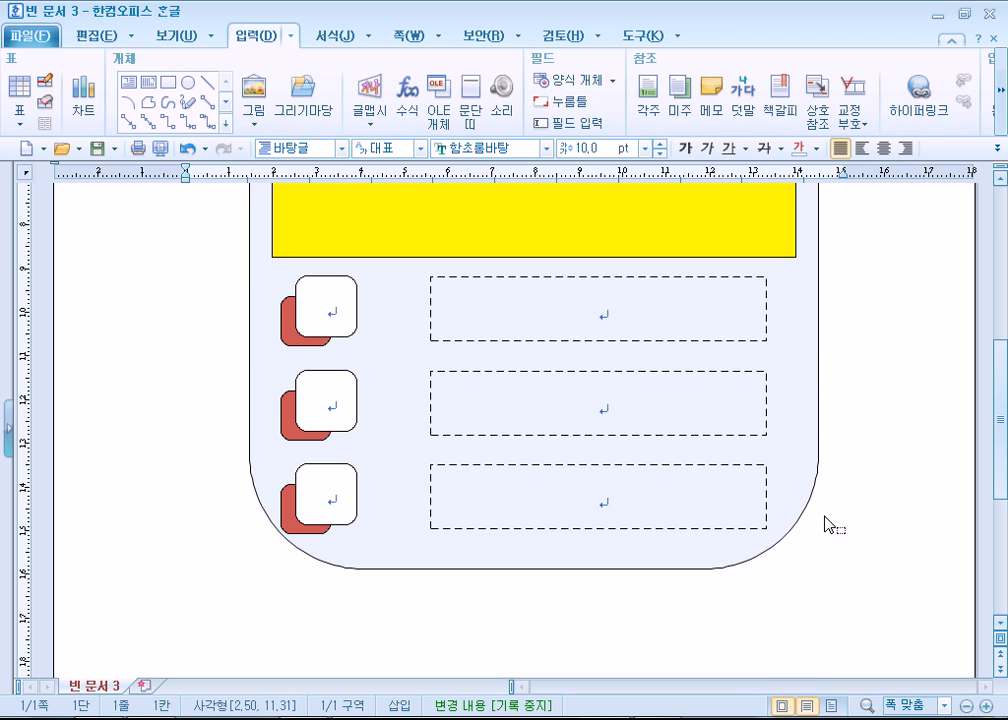
left_click(194, 302)
- Enter 꼬, 막 and 맛 in the three white squares, one character per row from the first row down
scroll(272, 390, "down", 3)
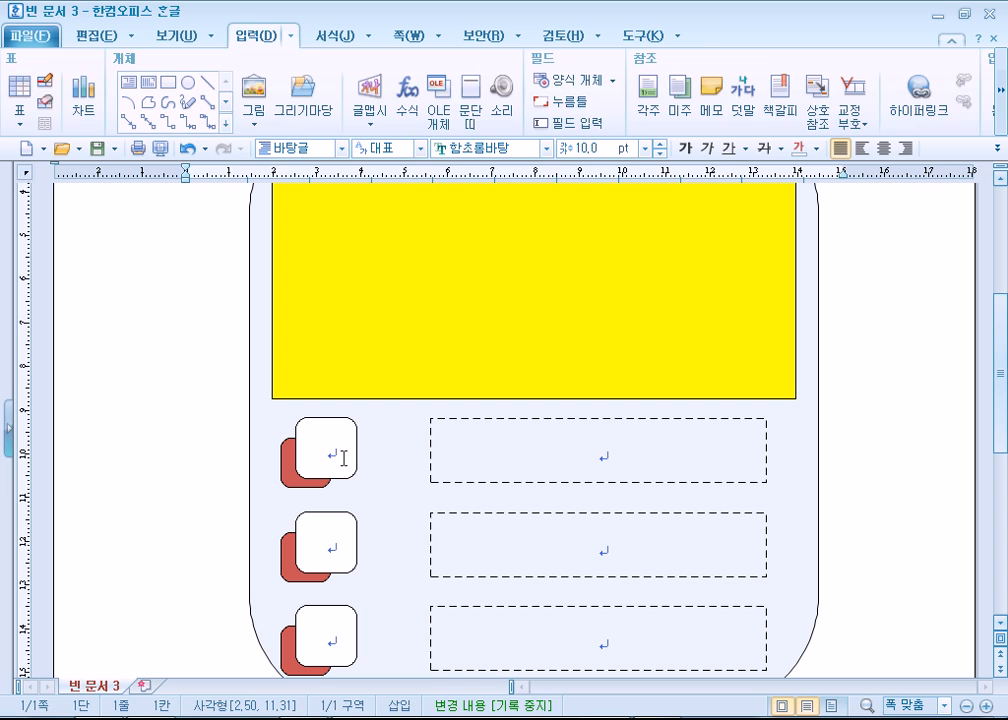
left_click(343, 458)
type("Rj")
key("BackSpace")
key("BackSpace")
type("꺼")
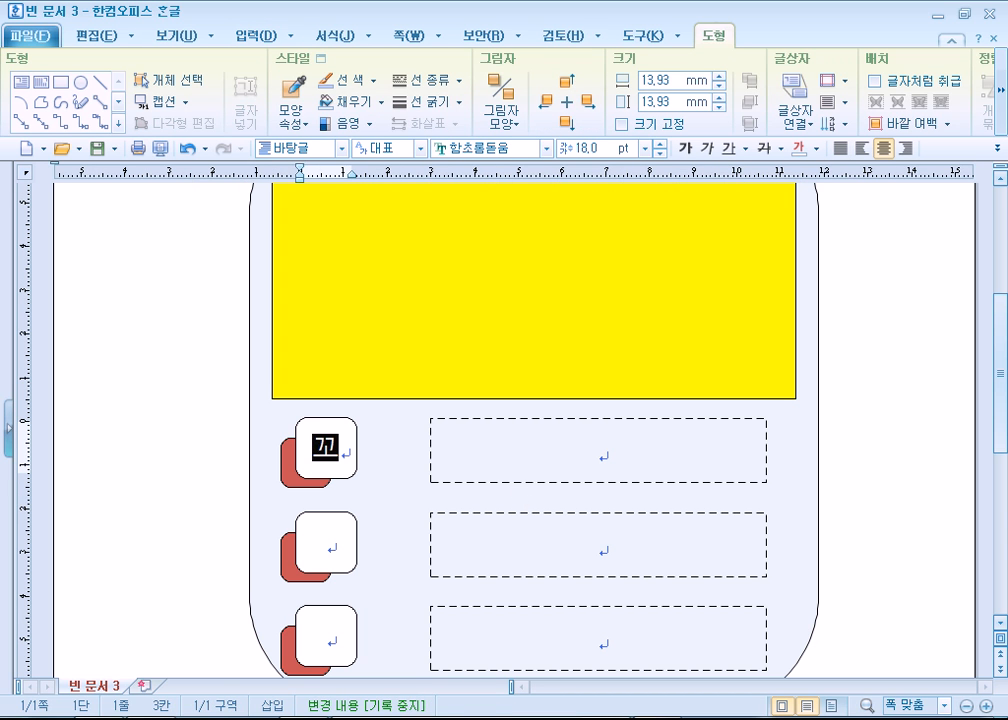
key("Return")
type("막")
key("Return")
type("마")
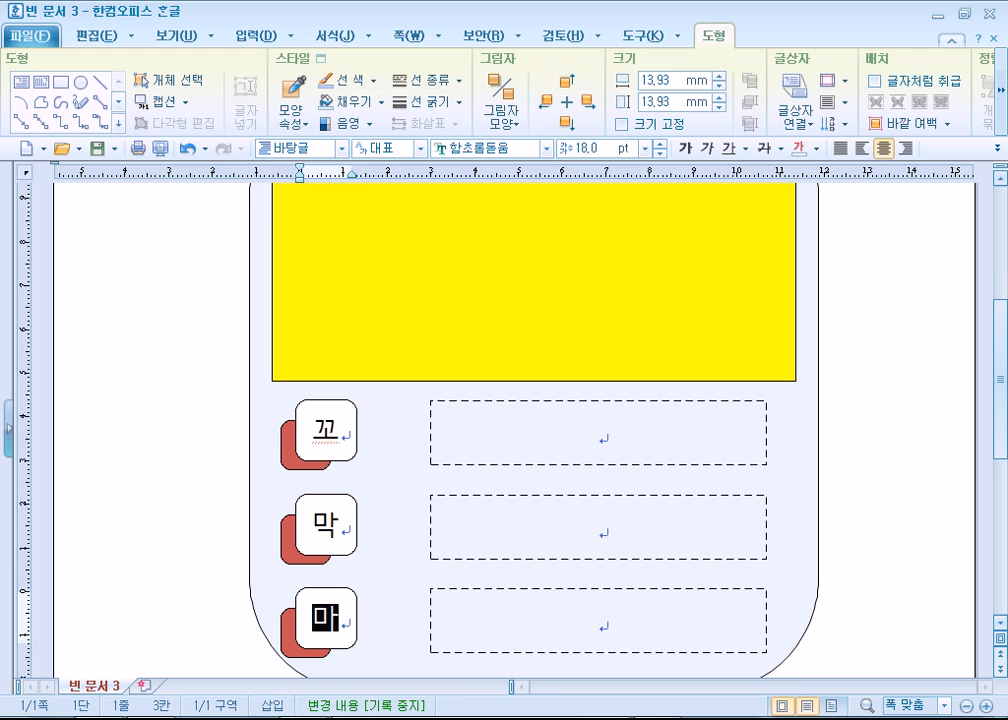
- Copy "꼬막 맛 따라" from the GW11-14ABC.pdf reference into the first dashed text box and centre it
left_click(637, 441)
key("alt+Tab")
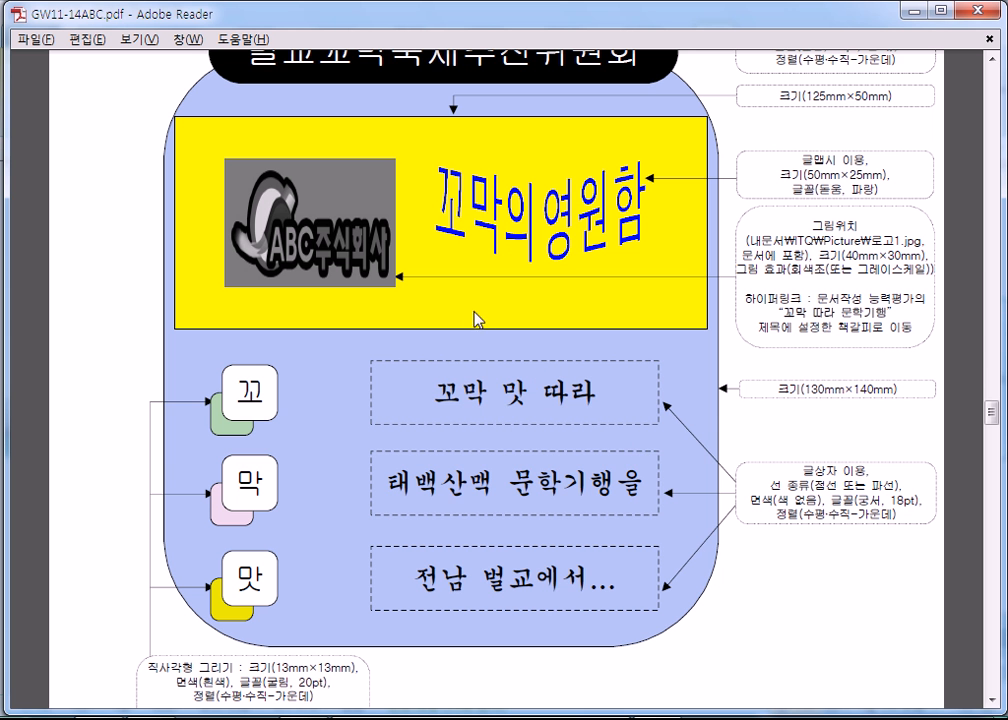
left_click_drag(444, 385, 613, 400)
key("ctrl+c")
key("alt+Tab")
key("ctrl+v")
left_click(883, 148)
- Copy "태백산맥 문학기행을" from the reference PDF into the second dashed text box and centre it
key("alt+Tab")
left_click_drag(386, 484, 466, 490)
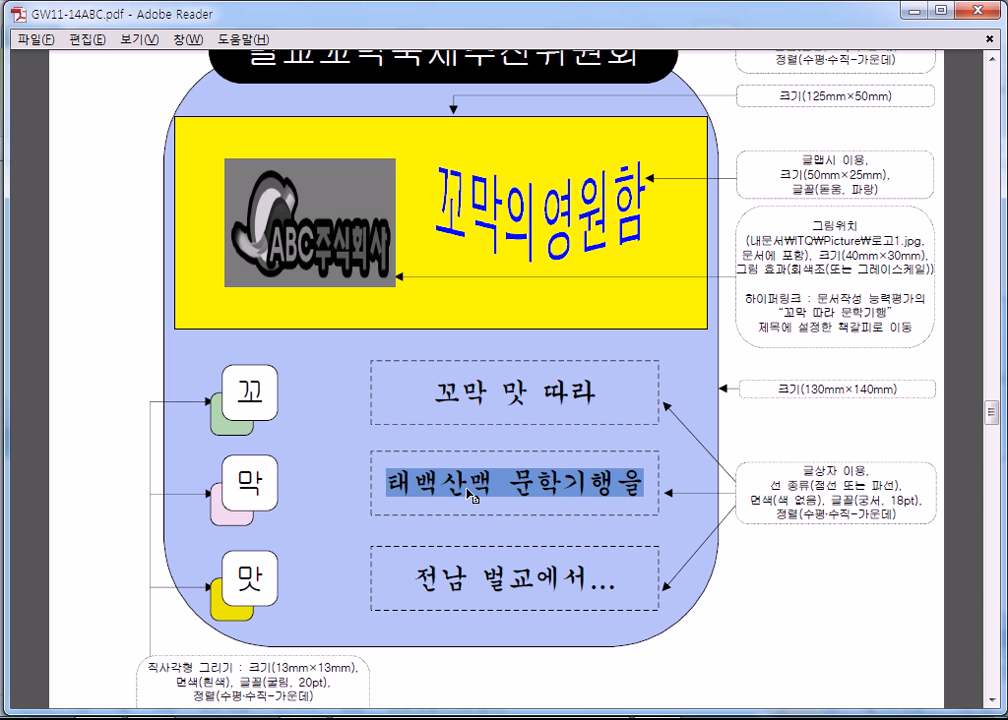
key("ctrl+c")
key("alt+Tab")
left_click(602, 538)
key("ctrl+v")
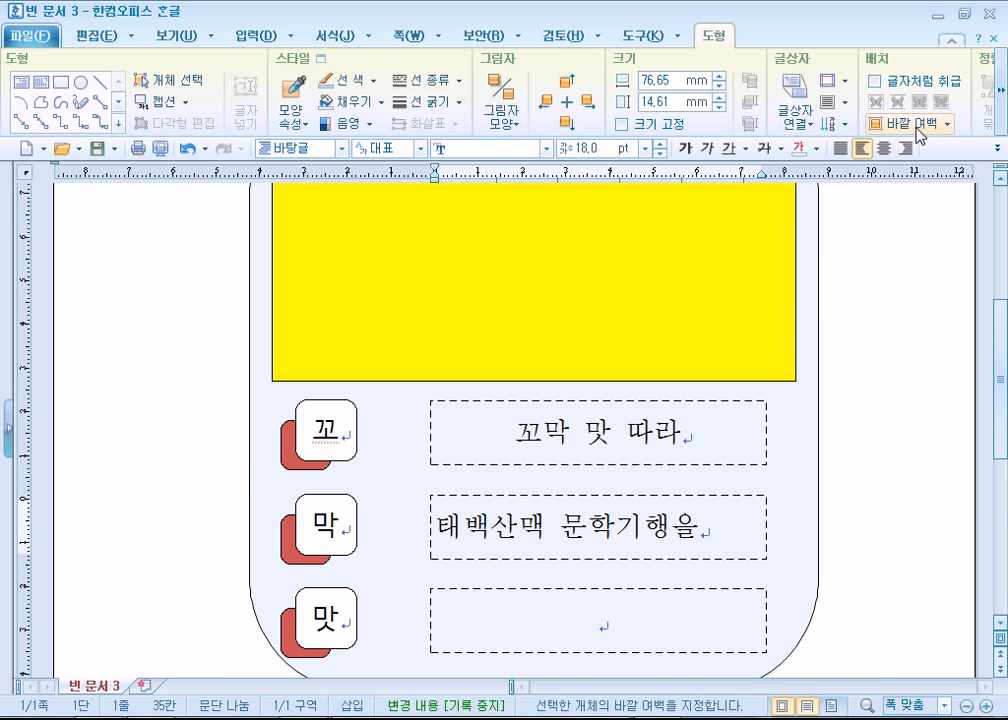
left_click(884, 148)
- Copy "전남 벌교에서..." from the reference PDF into the third dashed text box and centre it
key("alt+Tab")
triple_click(490, 578)
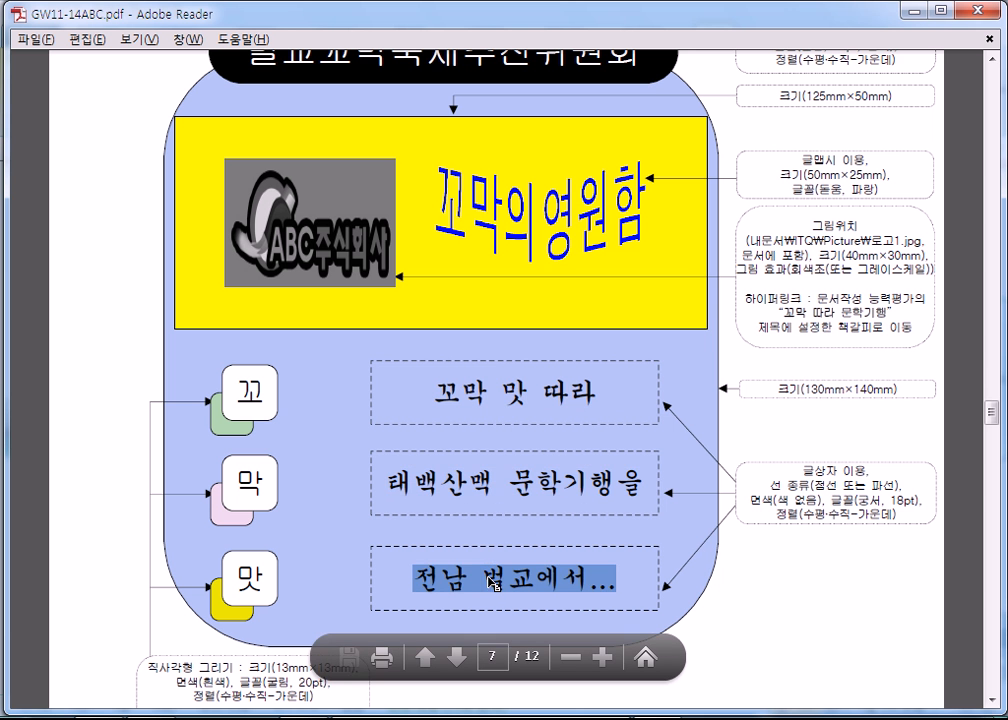
key("ctrl+c")
key("alt+Tab")
left_click(617, 614)
key("ctrl+v")
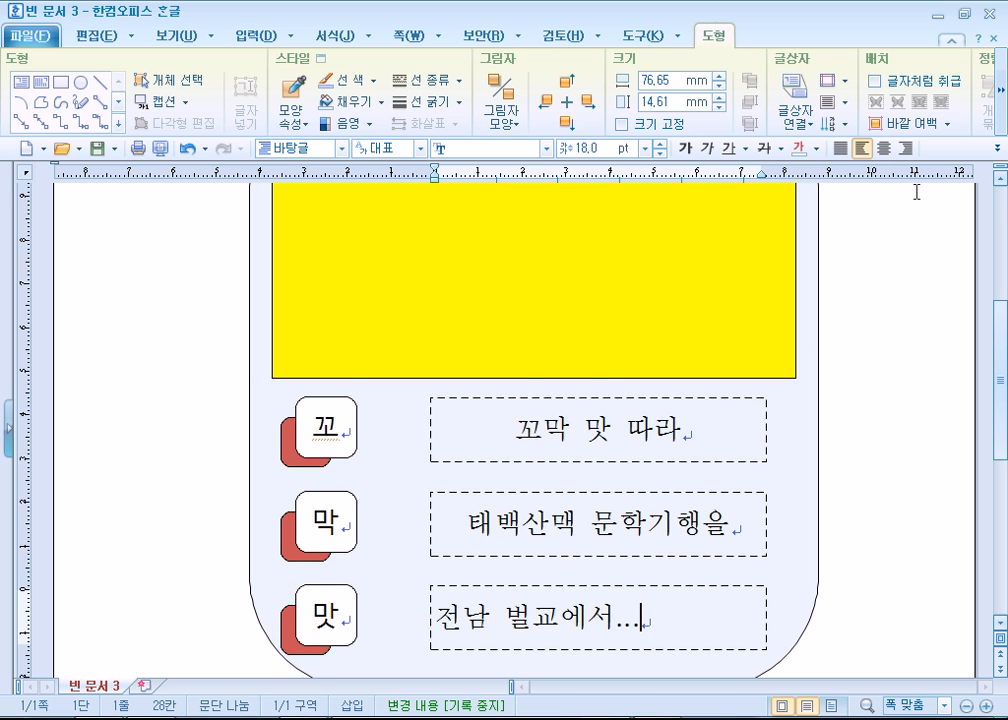
left_click(884, 148)
- Check the square colours in the reference PDF and fill the rear square behind 막 with blue
scroll(241, 353, "down", 3)
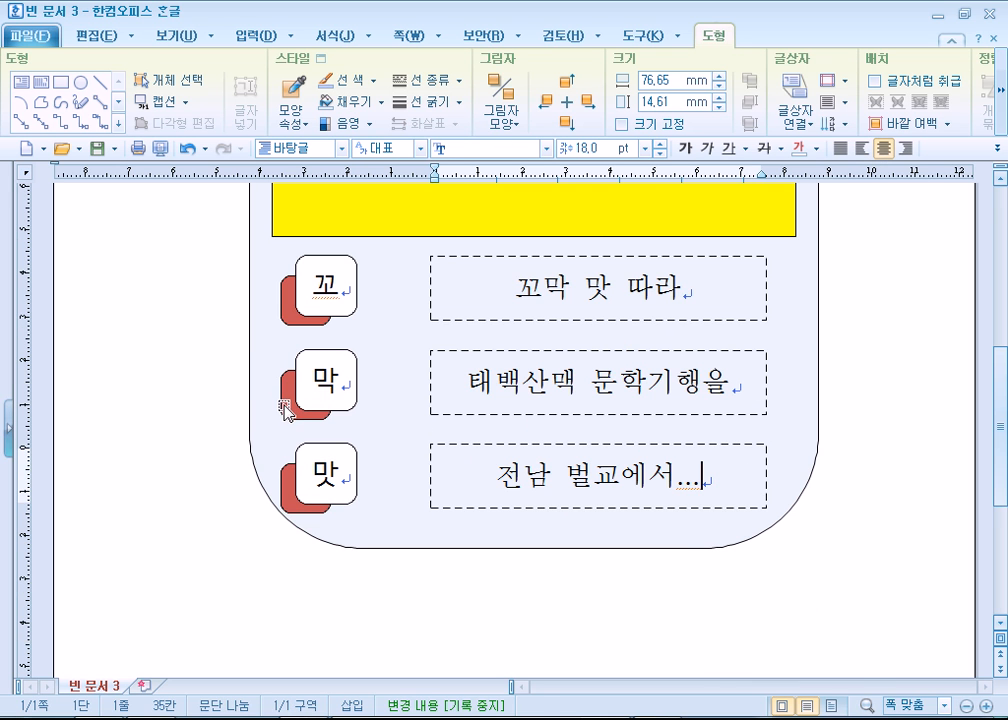
key("alt+Tab")
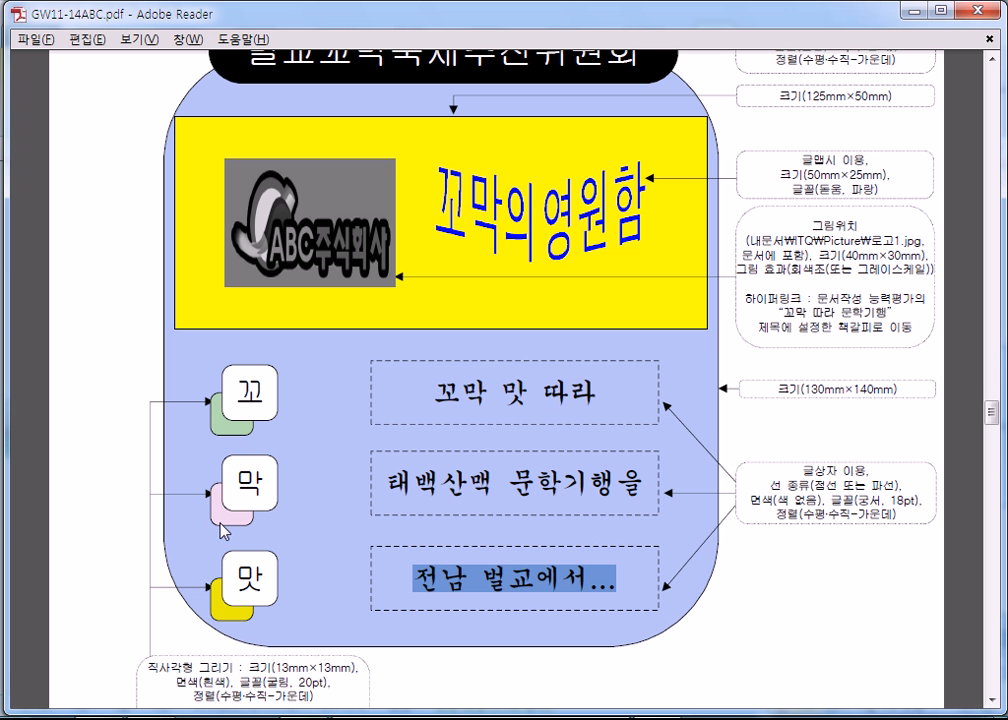
key("alt+Tab")
left_click(300, 395)
double_click(306, 382)
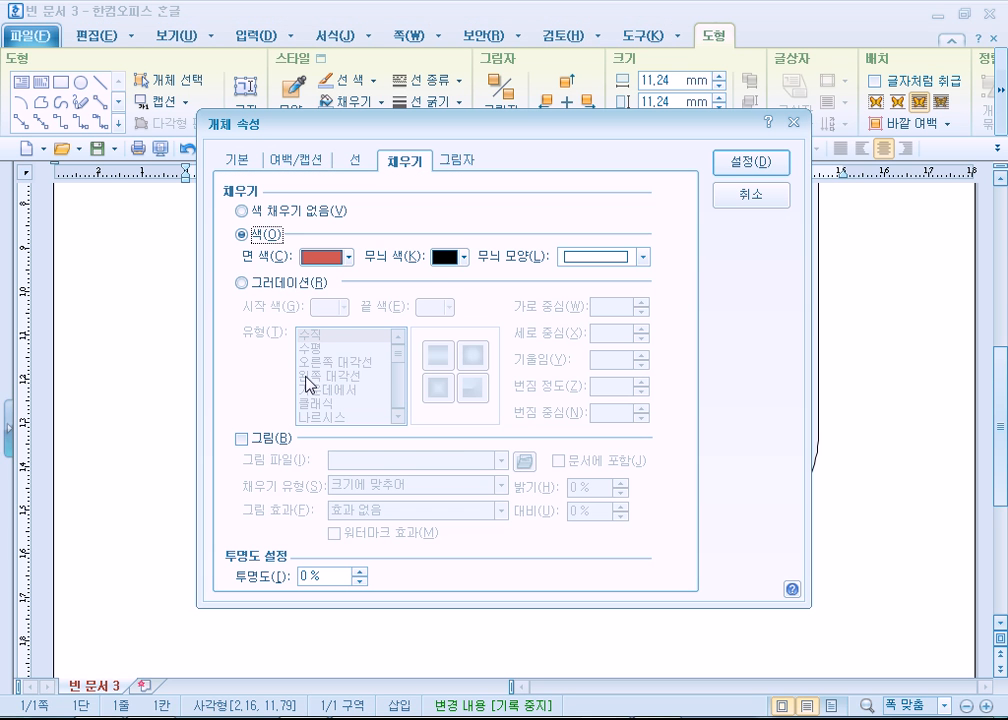
left_click(325, 256)
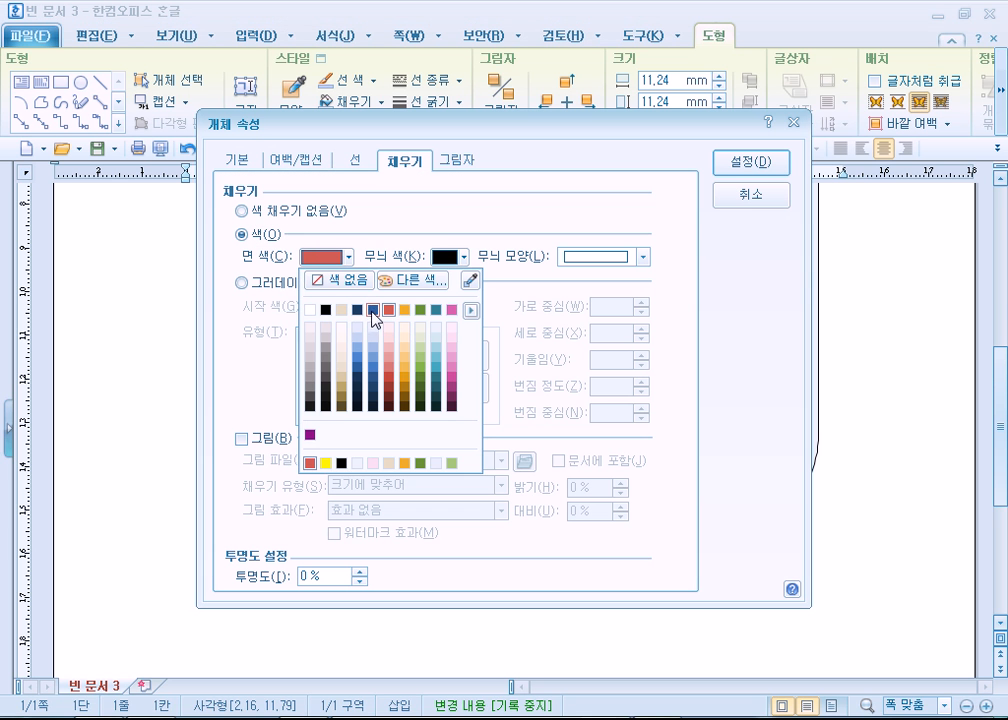
left_click(373, 310)
left_click(753, 162)
- Fill the rear square behind 맛 with green and deselect it
left_click(286, 489)
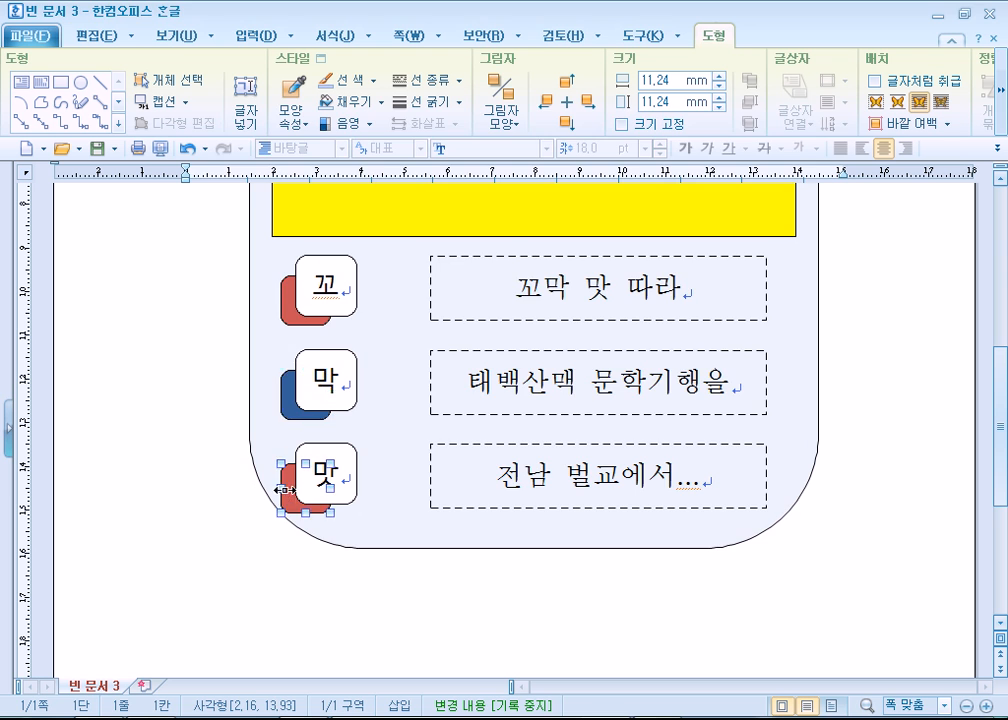
double_click(286, 489)
left_click(343, 260)
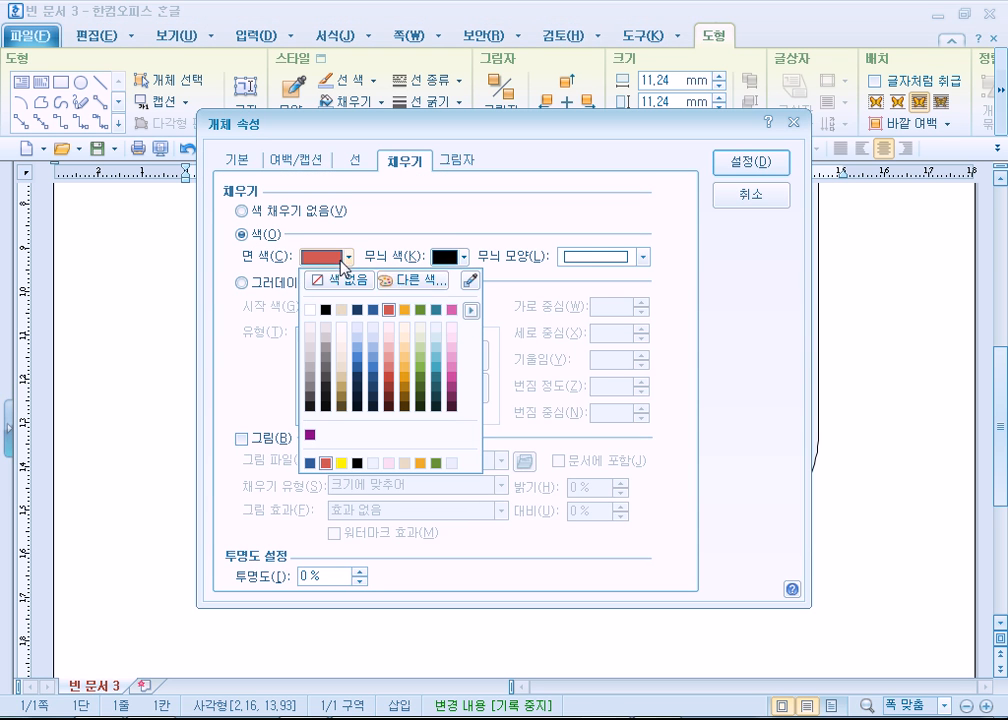
left_click(421, 311)
left_click(753, 162)
left_click(133, 455)
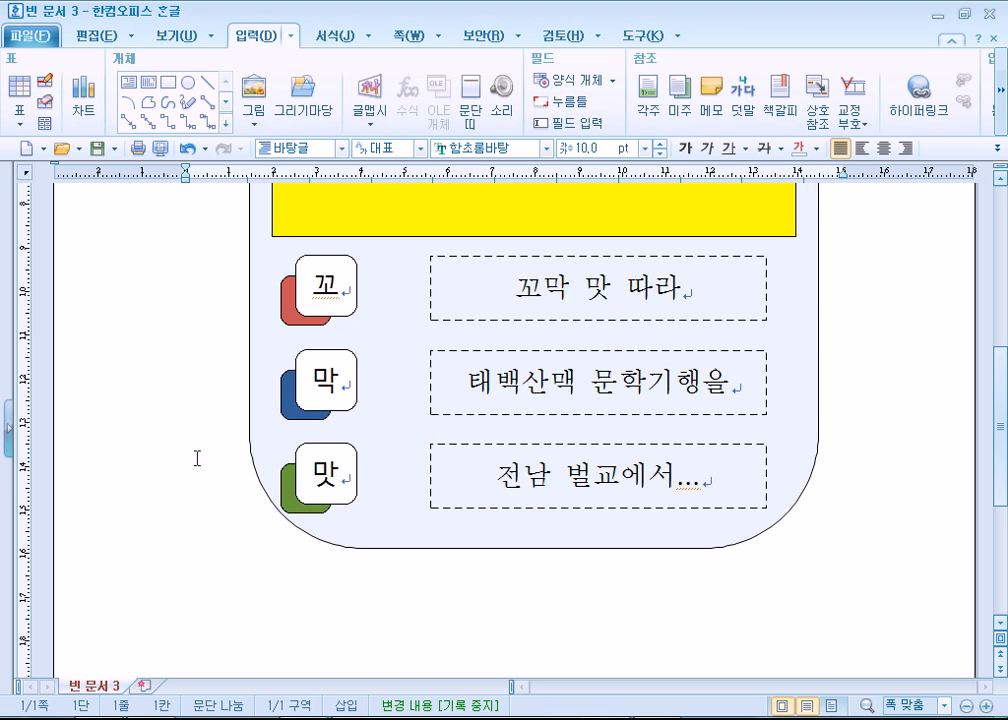
- Check the logo area in the reference PDF, and insert 펭귄.jpg from the 사진 샘플 folder of the pictures library
scroll(236, 598, "up", 3)
scroll(234, 596, "down", 3)
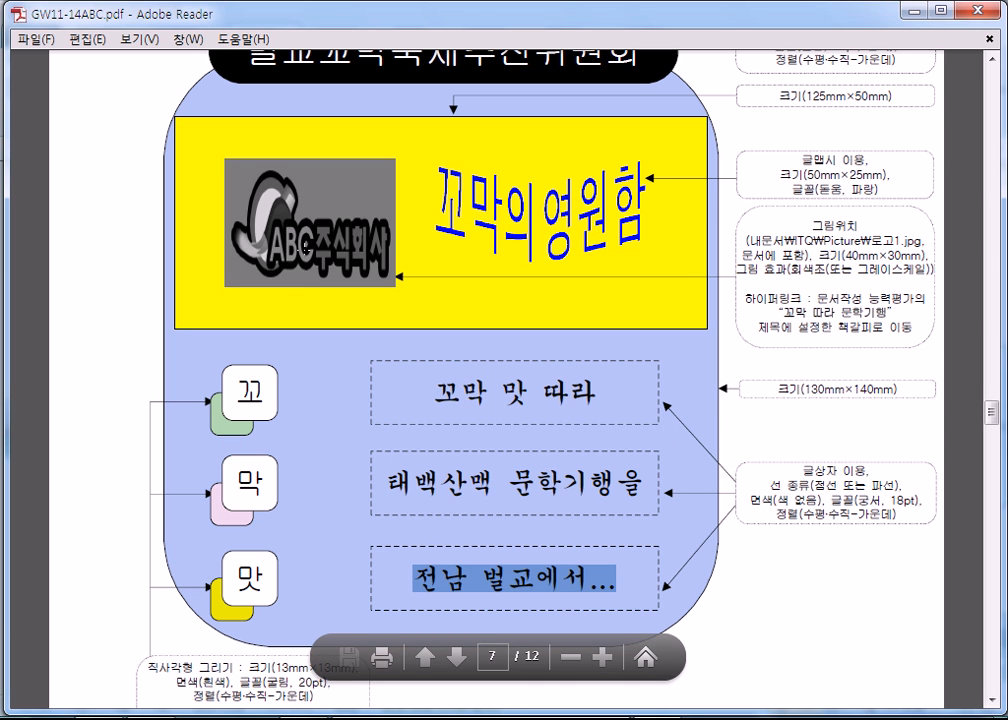
left_click(326, 315)
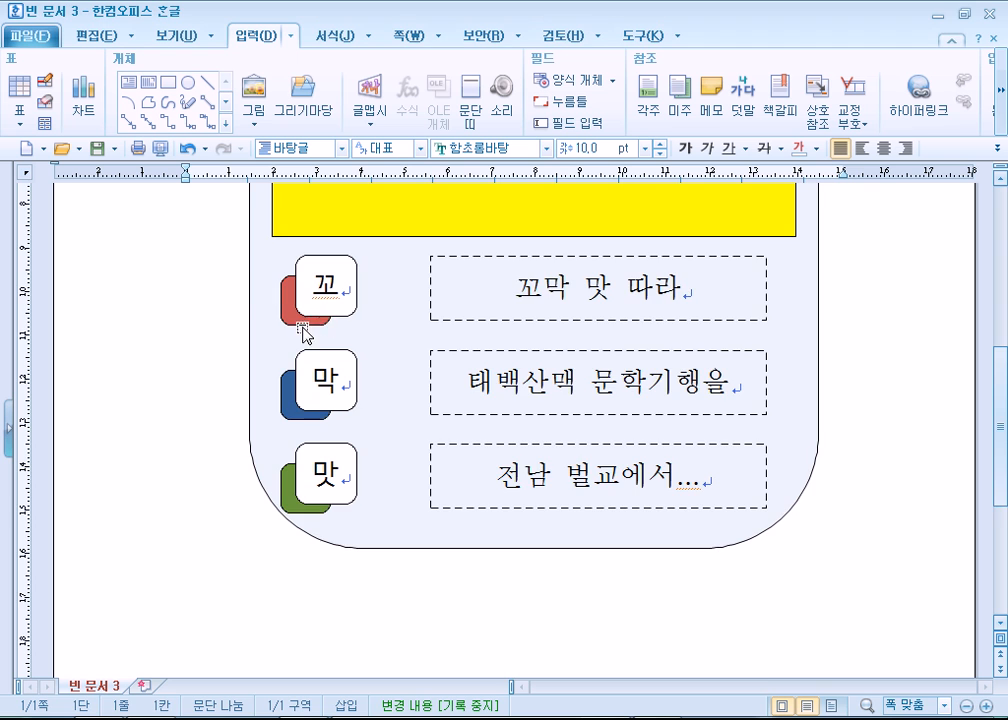
scroll(205, 304, "up", 3)
scroll(195, 225, "up", 2)
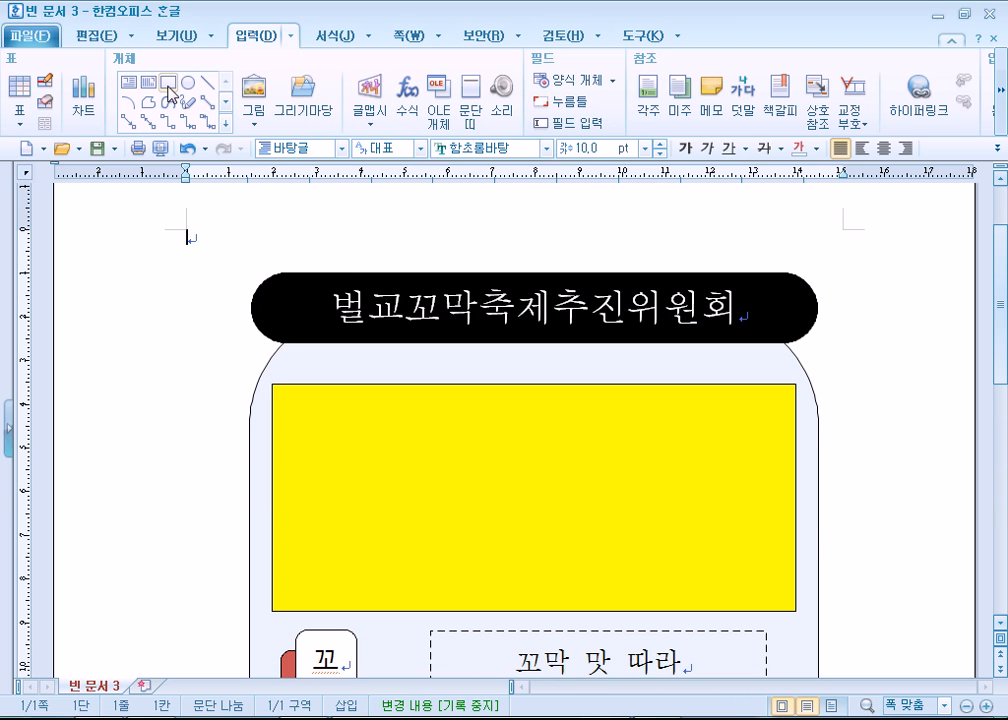
left_click(252, 94)
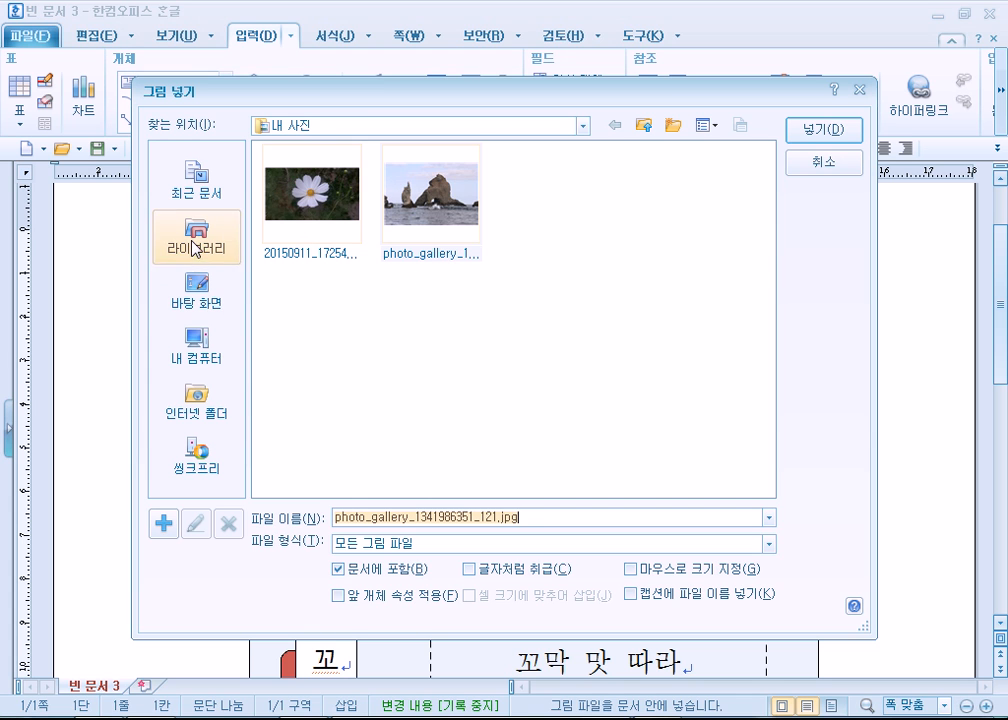
left_click(443, 202)
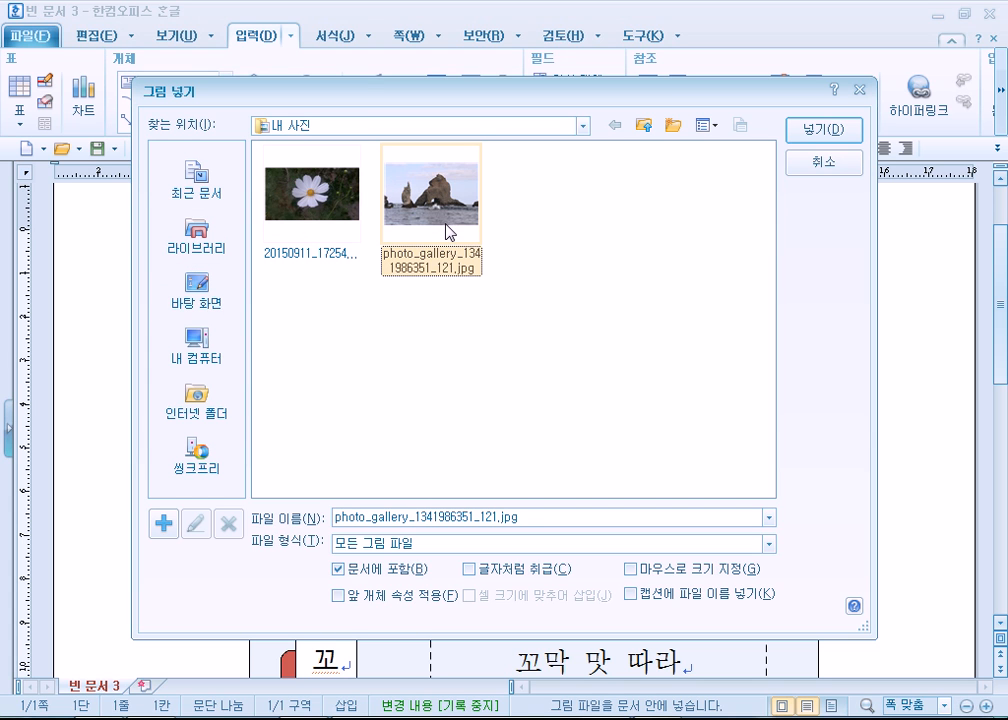
left_click(197, 237)
left_click(548, 202)
double_click(548, 202)
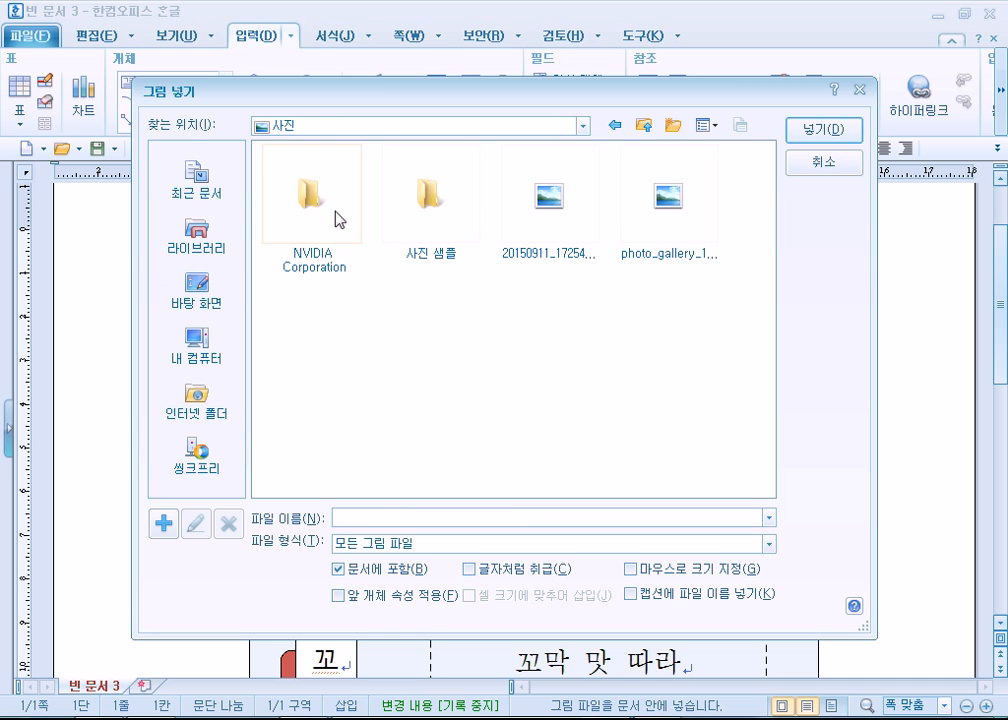
double_click(433, 197)
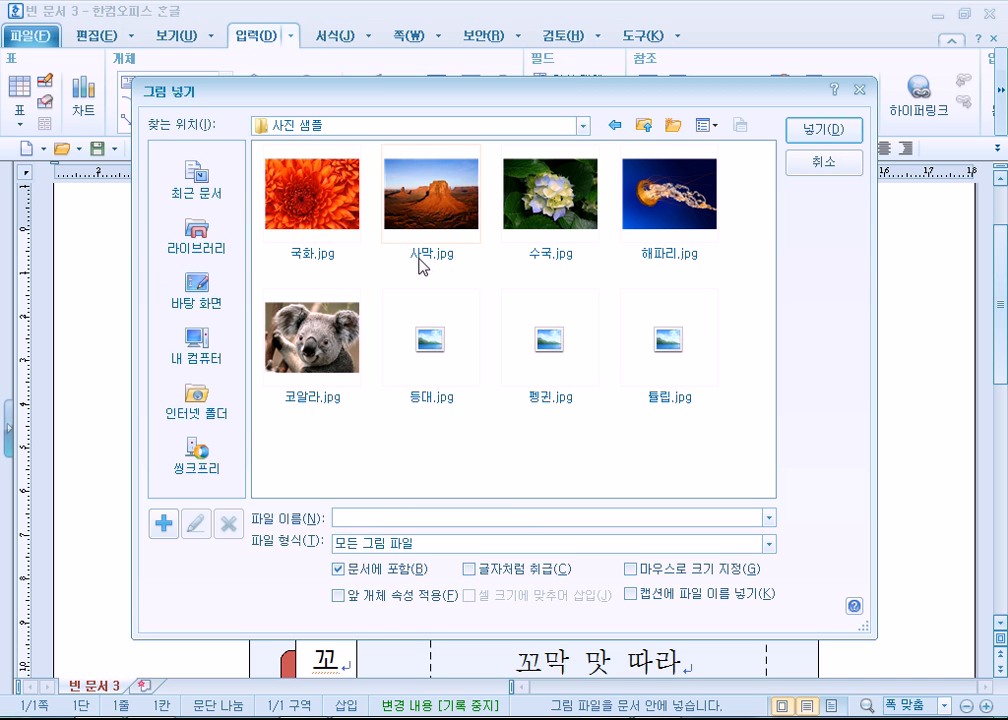
left_click(567, 340)
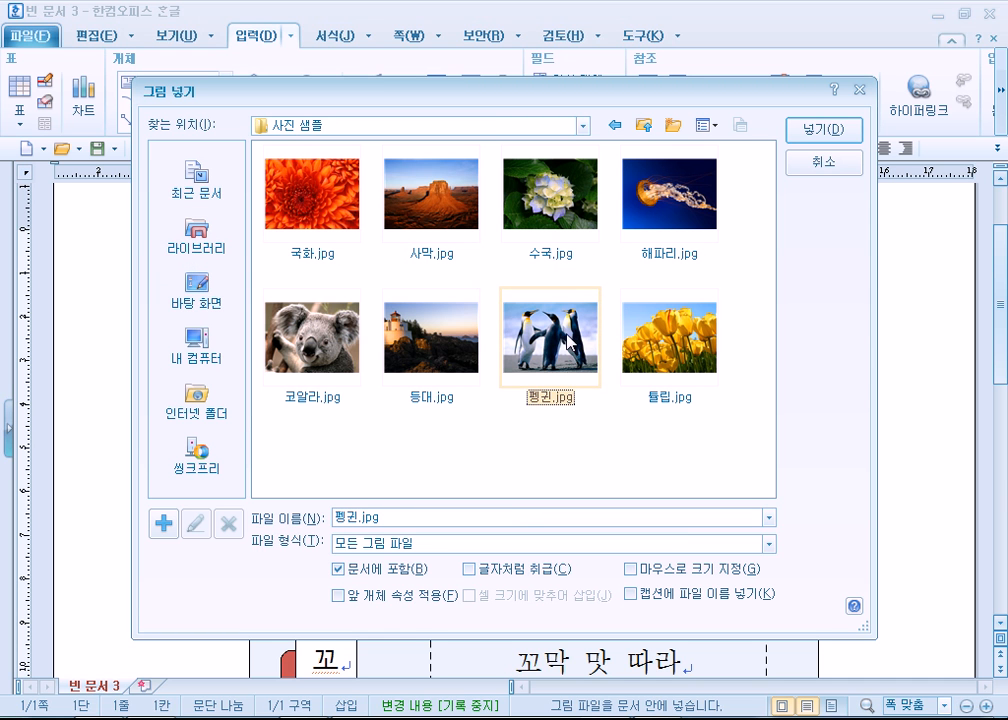
left_click(823, 130)
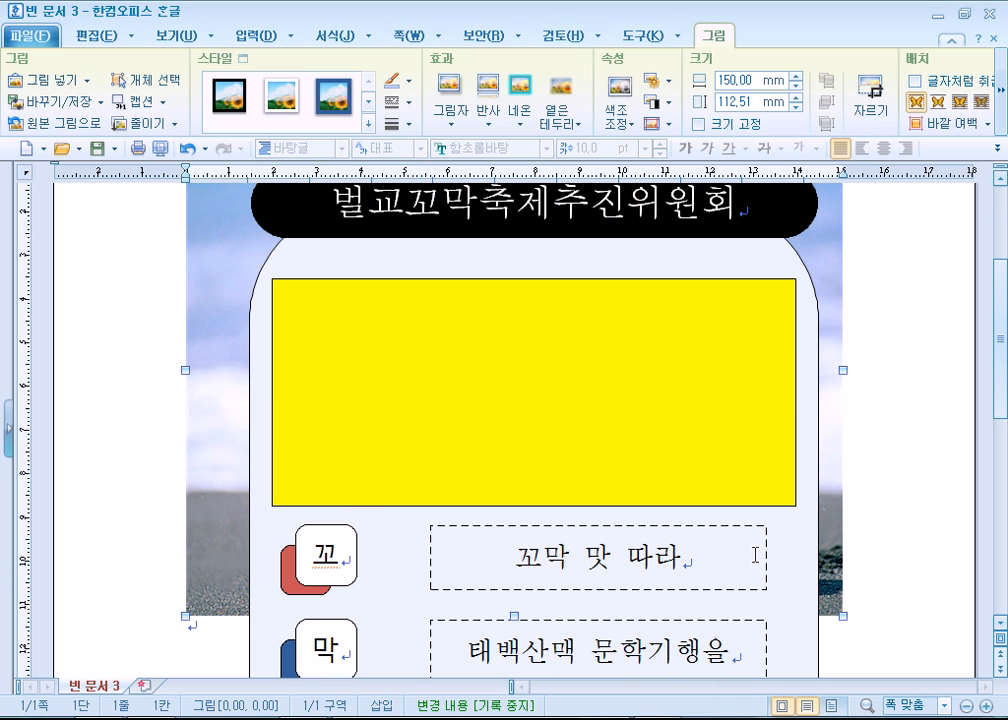
- Shrink the penguin picture to about 36 × 27 mm and place it about 22 mm down, at the text area's left edge
left_click_drag(842, 618, 446, 305)
left_click_drag(385, 251, 384, 252)
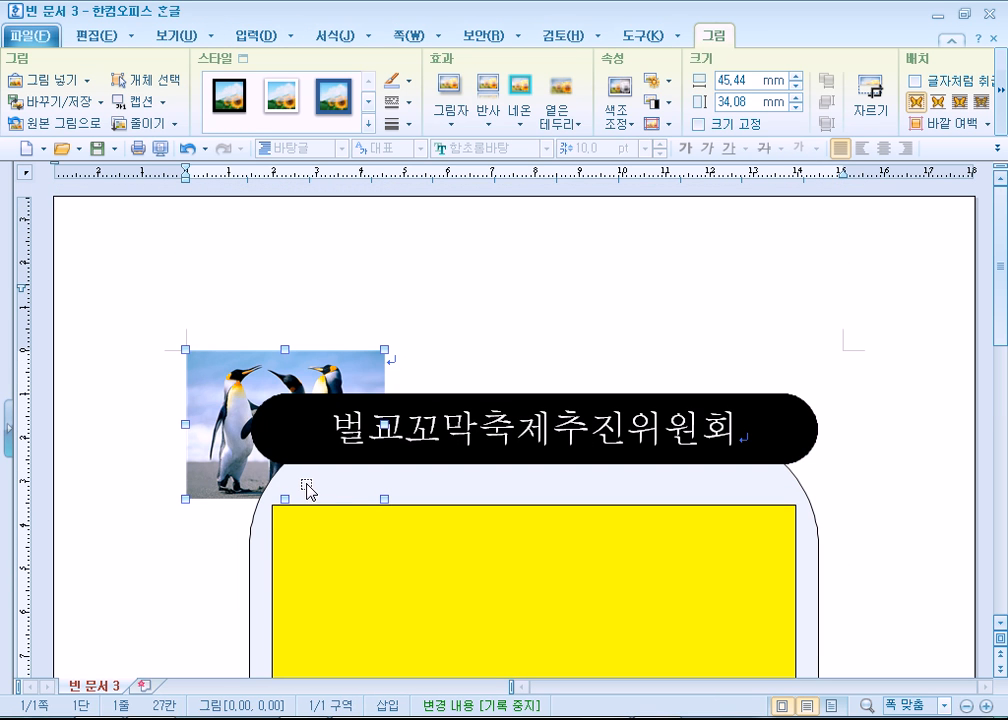
left_click_drag(371, 358, 343, 382)
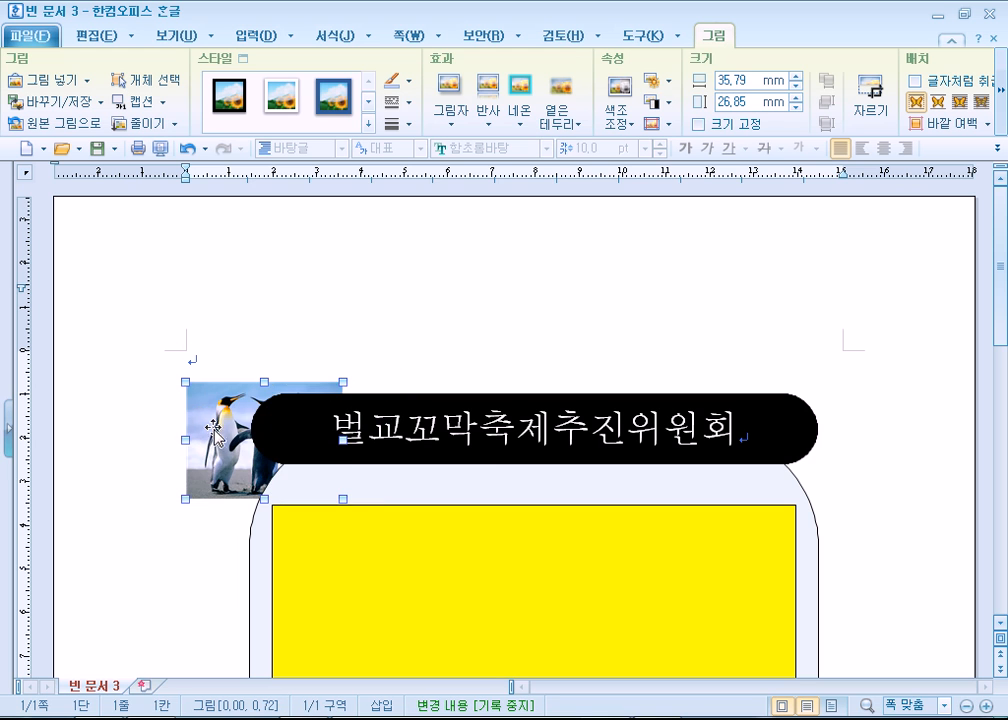
left_click_drag(212, 430, 203, 497)
scroll(199, 600, "down", 3)
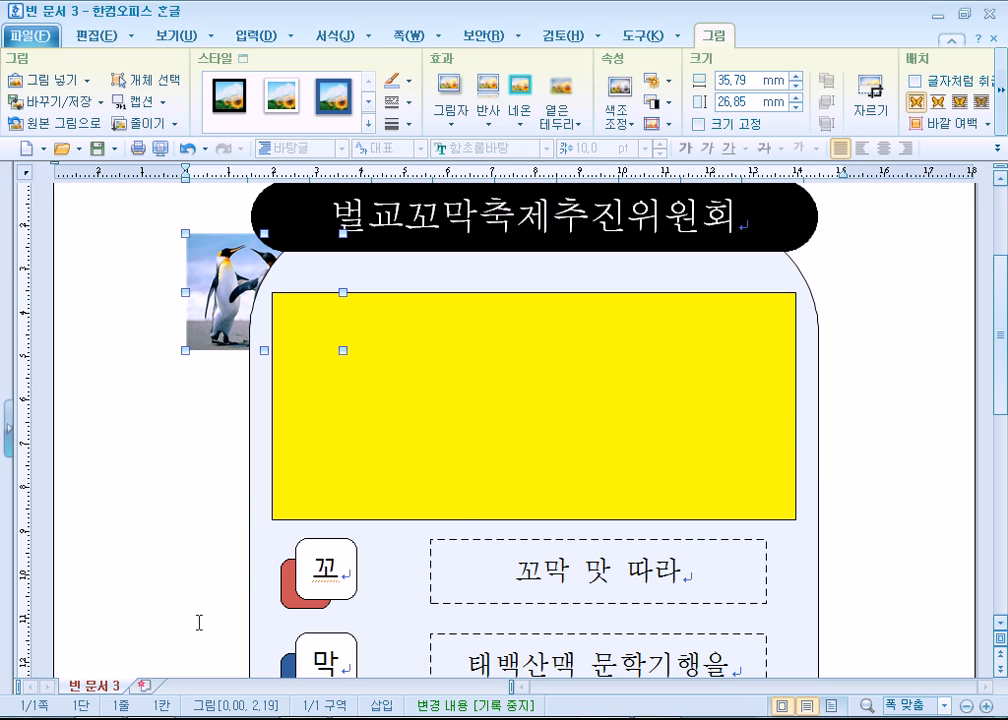
- Set the penguin picture in front of the text and move it onto the yellow banner, near the banner's left side
right_click(214, 287)
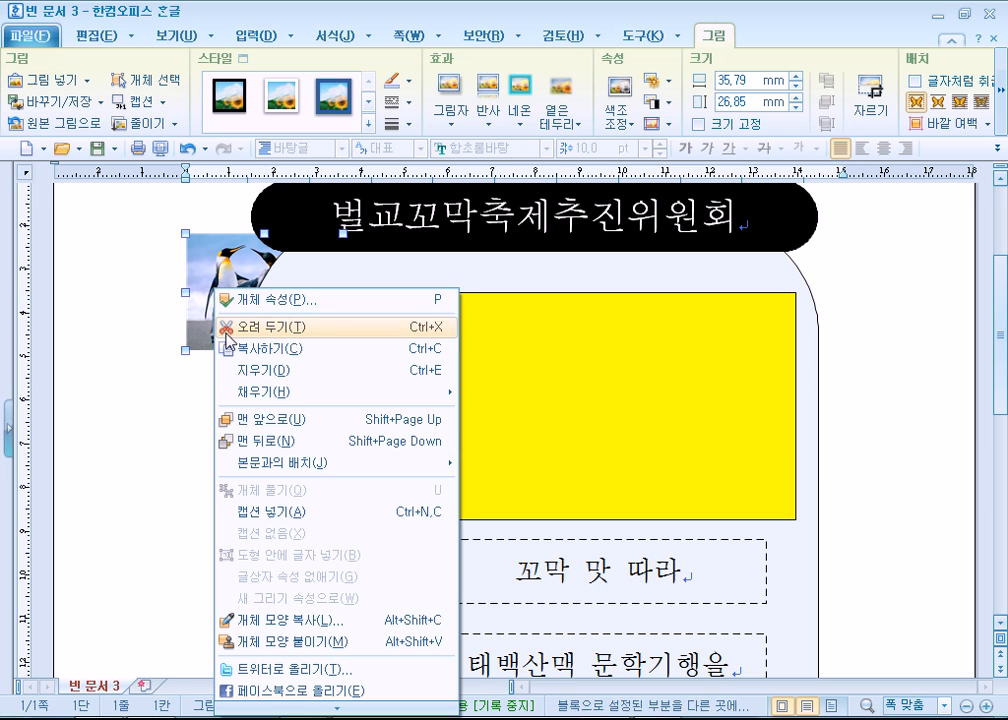
mouse_move(273, 468)
left_click(500, 486)
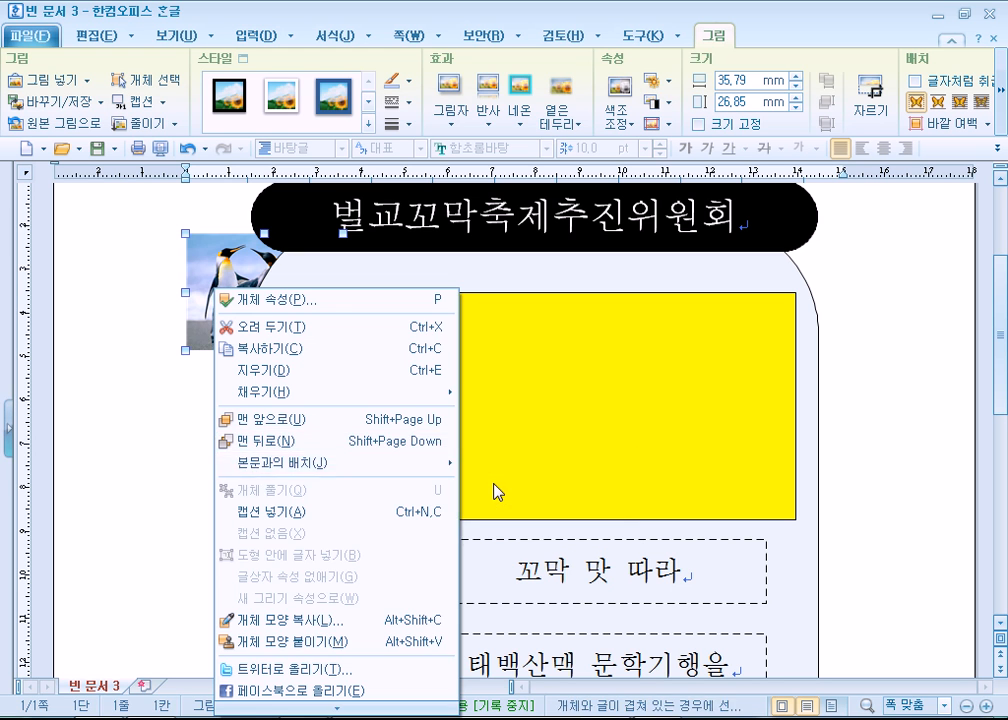
left_click_drag(358, 398, 448, 443)
- Check the logo's placement in the reference PDF, and adjust the penguin picture on the banner to about 39 × 30 mm
key("alt+Tab")
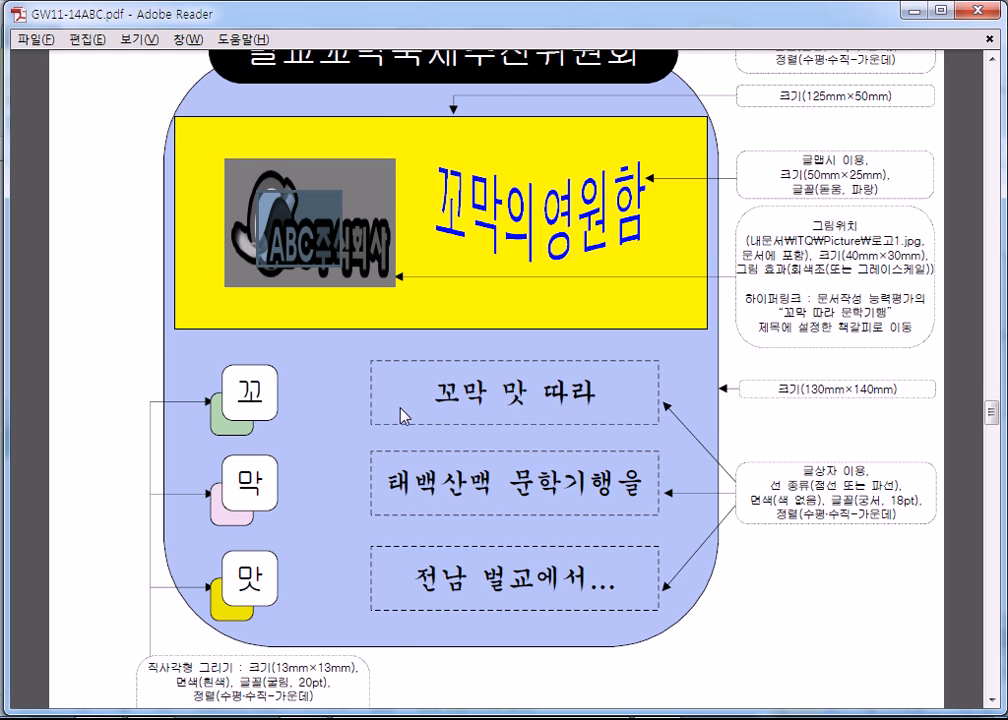
key("alt+Tab")
left_click_drag(378, 394, 399, 410)
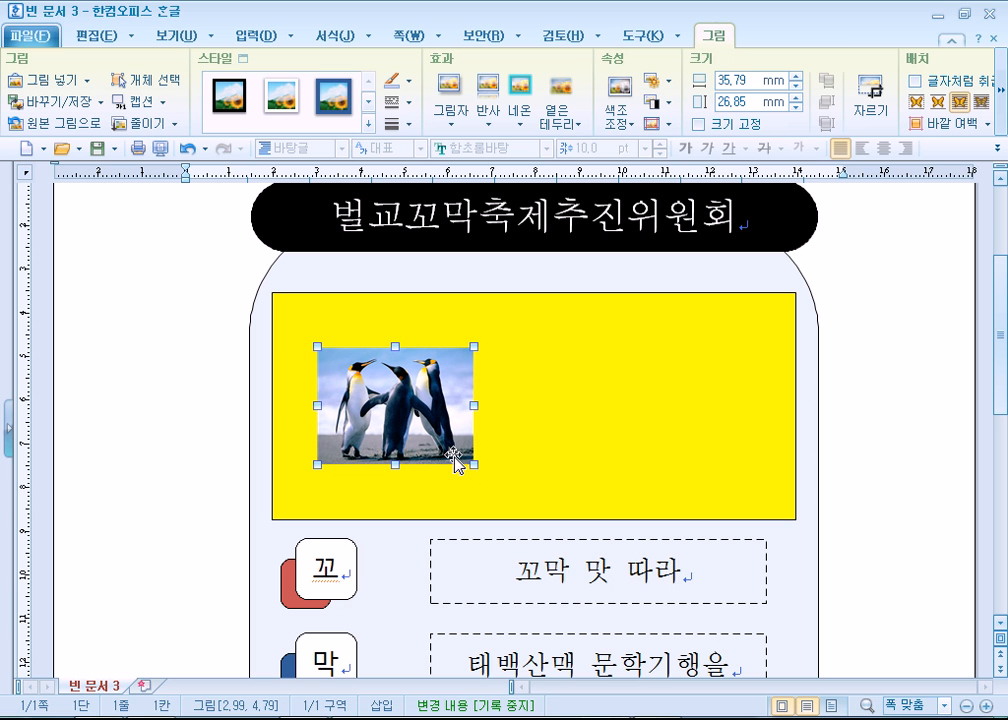
left_click_drag(474, 466, 490, 470)
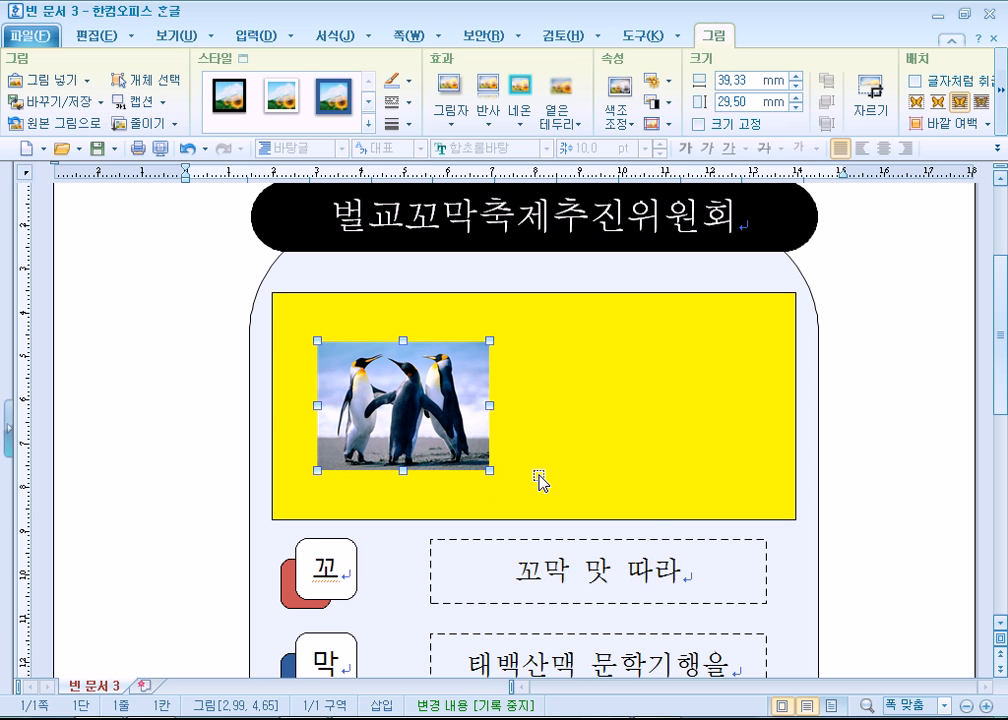
- Copy the 꼬막 따라 문학기행 title and the article text through 식당가에는 from the reference PDF, and return to 빈 문서 3
key("alt+Tab")
scroll(276, 389, "down", 10)
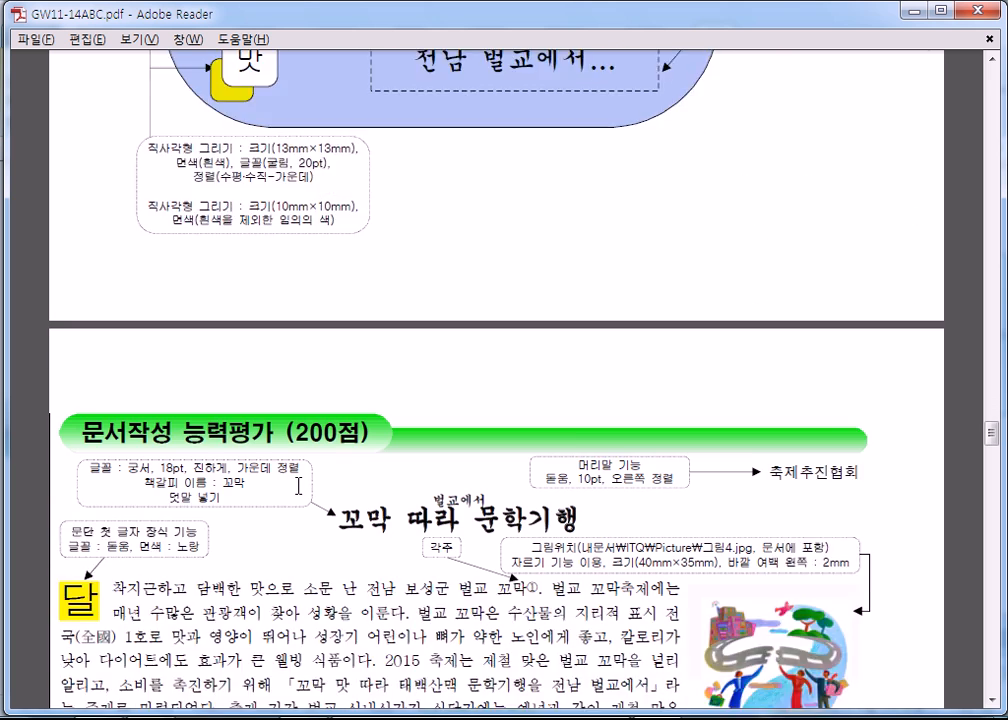
left_click_drag(343, 327, 503, 518)
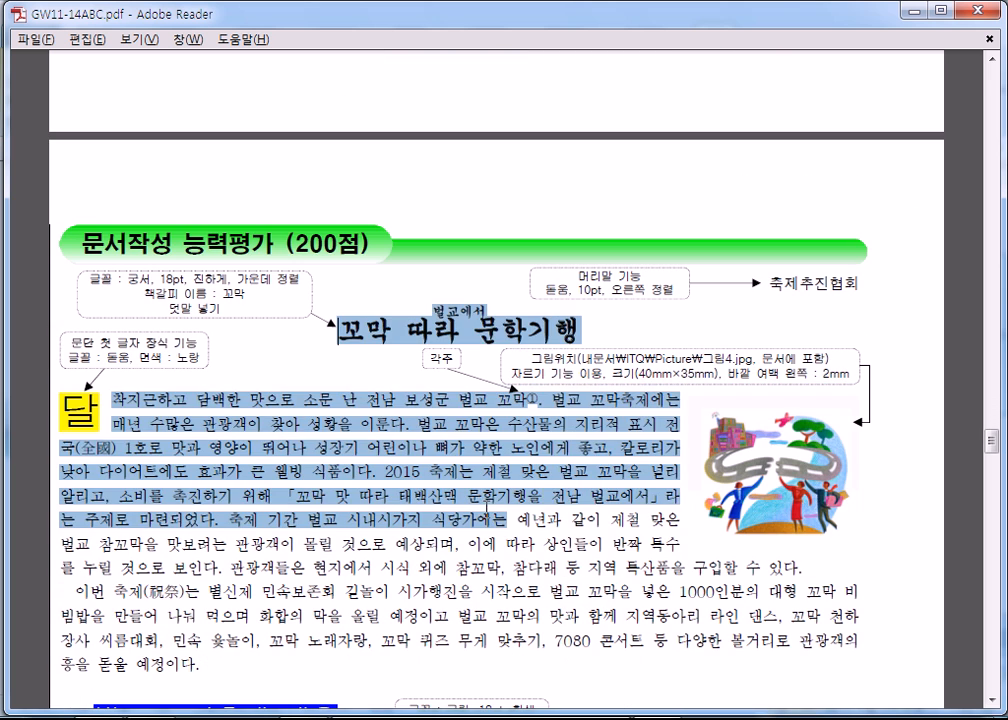
key("alt+Tab")
- Insert a page break at the blank line above the shapes and paste the copied article text on the new page
scroll(390, 565, "down", 10)
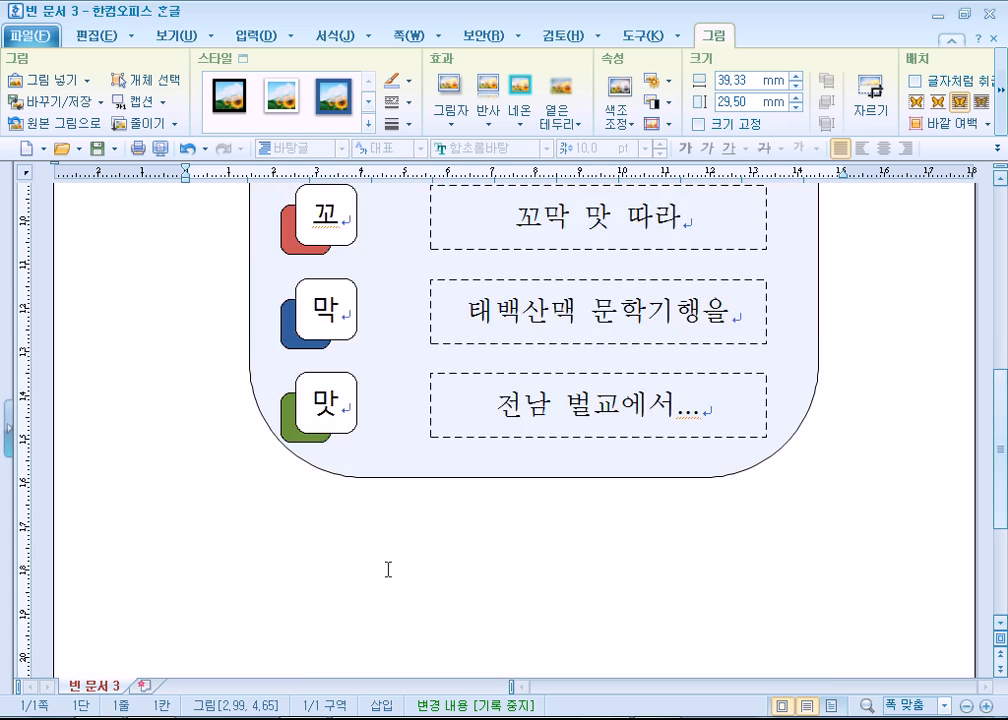
scroll(425, 556, "up", 4)
scroll(153, 479, "up", 10)
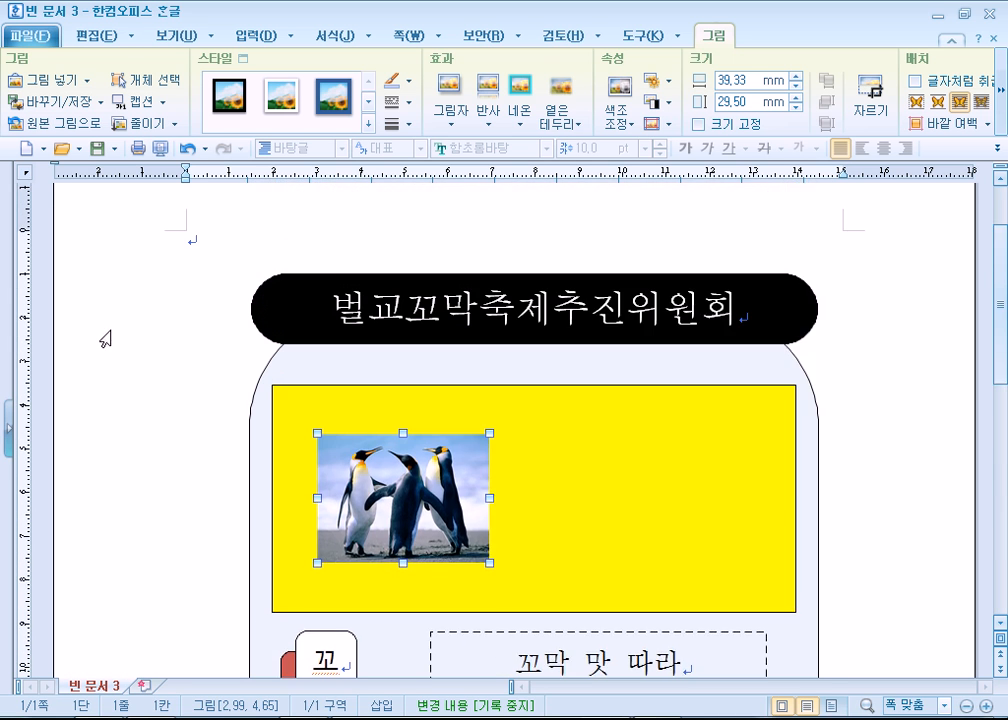
left_click(182, 360)
key("ctrl+Return")
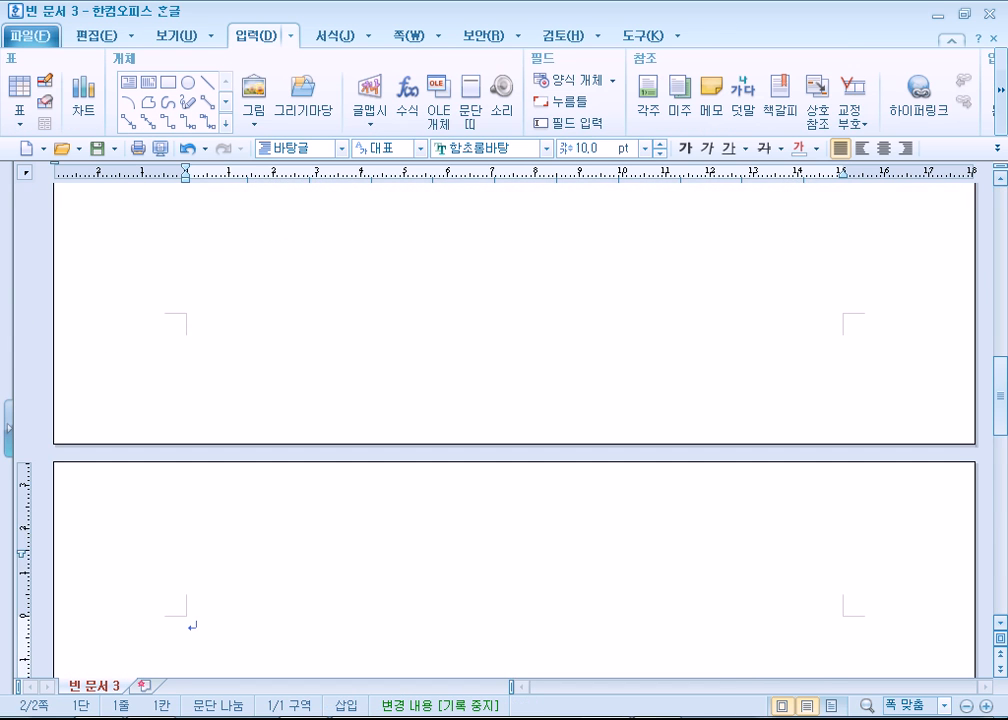
type("꼬막 따라 문학기행 벌교에서 착지근하고 담백한 맛으로 소문 난 전남 보성군 벌교 꼬막①. 벌교 꼬막축제에는 매년 수많은 관광객이 찾아 성황을 이룬다. 벌교 꼬막은 수산물의 지리적 표시 전 국(全國) 1호로 맛과 영양이 뛰어나 성장기 어린이나 뼈가 약한 노인에게 좋고, 칼로리가 낮아 다이어트에도 효과가 큰 웰빙 식품이다. 2015 축제는 제철 맞은 벌교 꼬막을 널리 알리고, 소비를 촉진하기 위해 「꼬막 맛 따라 태백산맥 문학기행을 전남 벌교에서」라 는 주제로 마련되었다. 축제 기간 벌교 시내시가지 식당가에는")
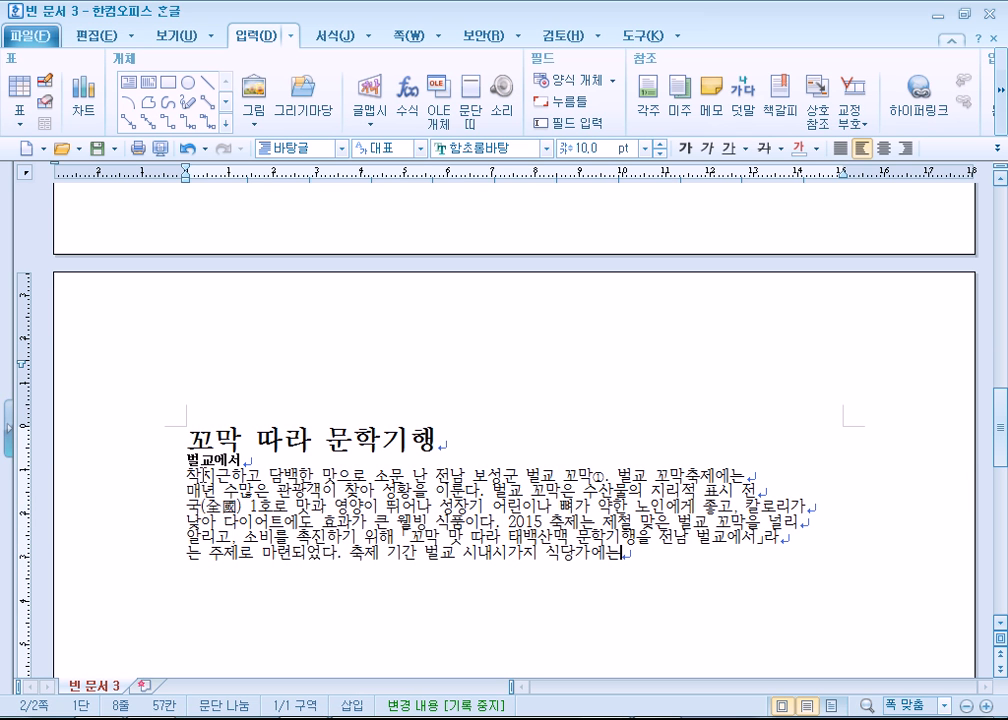
- Apply the 바탕글 style to all the pasted text and delete 벌교에서 from the line below the title
left_click_drag(188, 438, 785, 582)
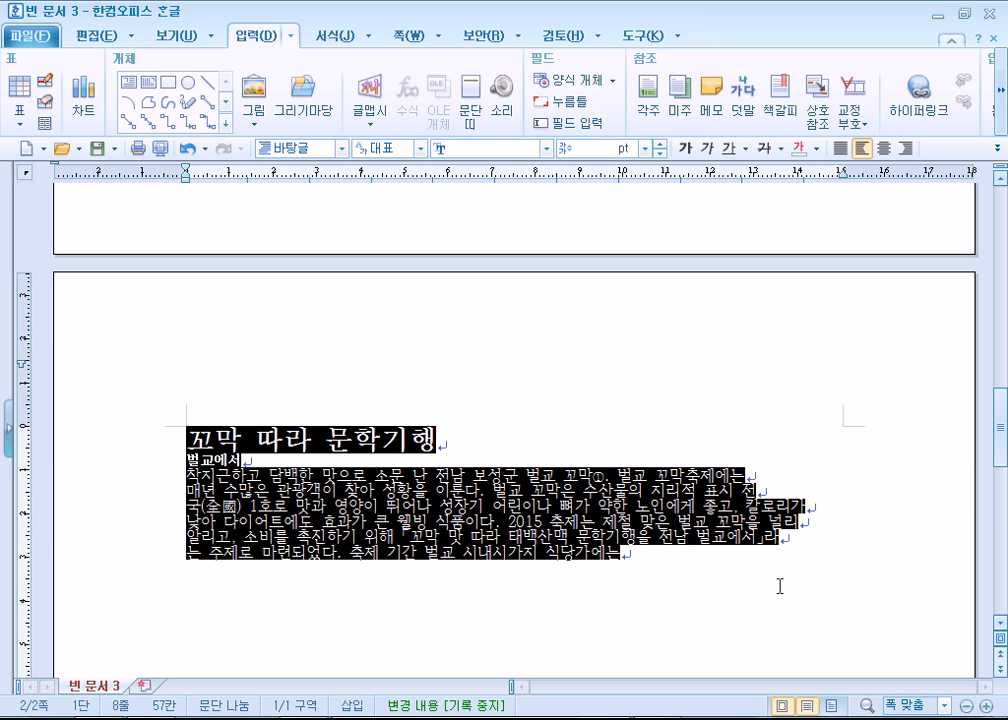
key("ctrl+1")
left_click(252, 487)
left_click_drag(279, 459, 168, 456)
key("Delete")
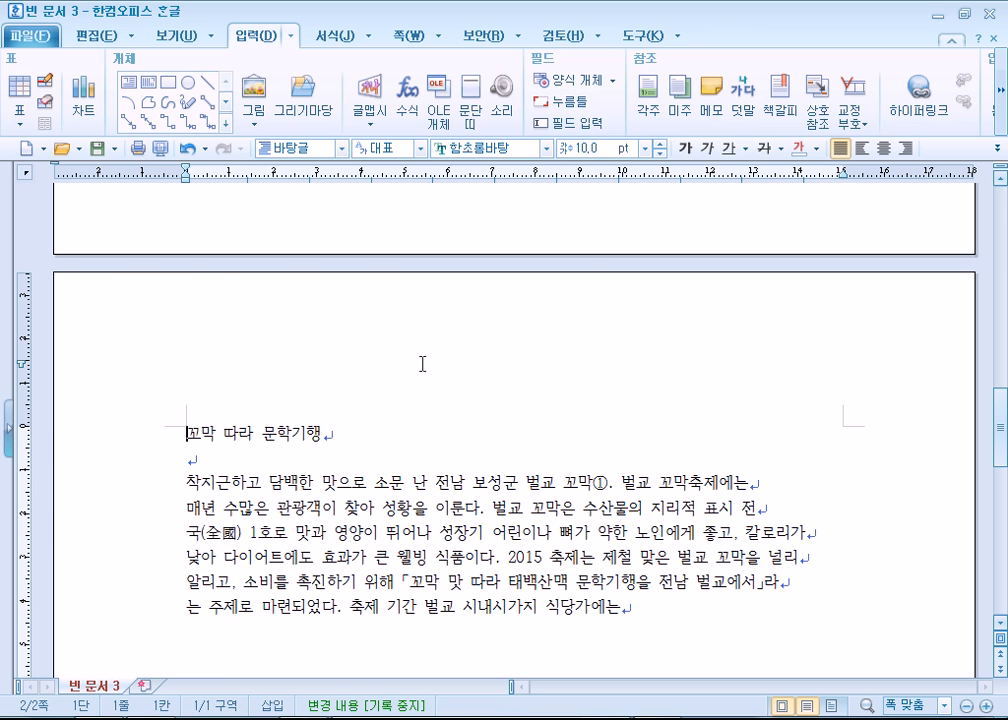
- Check the article in the reference PDF, and join the broken lines of the pasted body text into one continuous paragraph
key("alt+Tab")
left_click(208, 310)
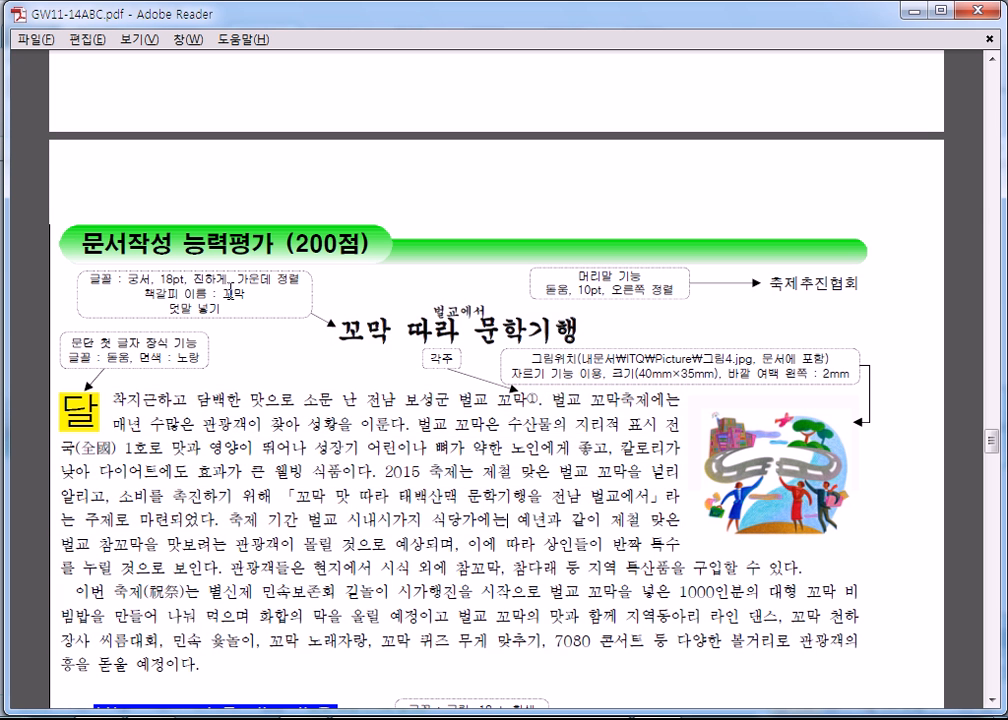
key("alt+Tab")
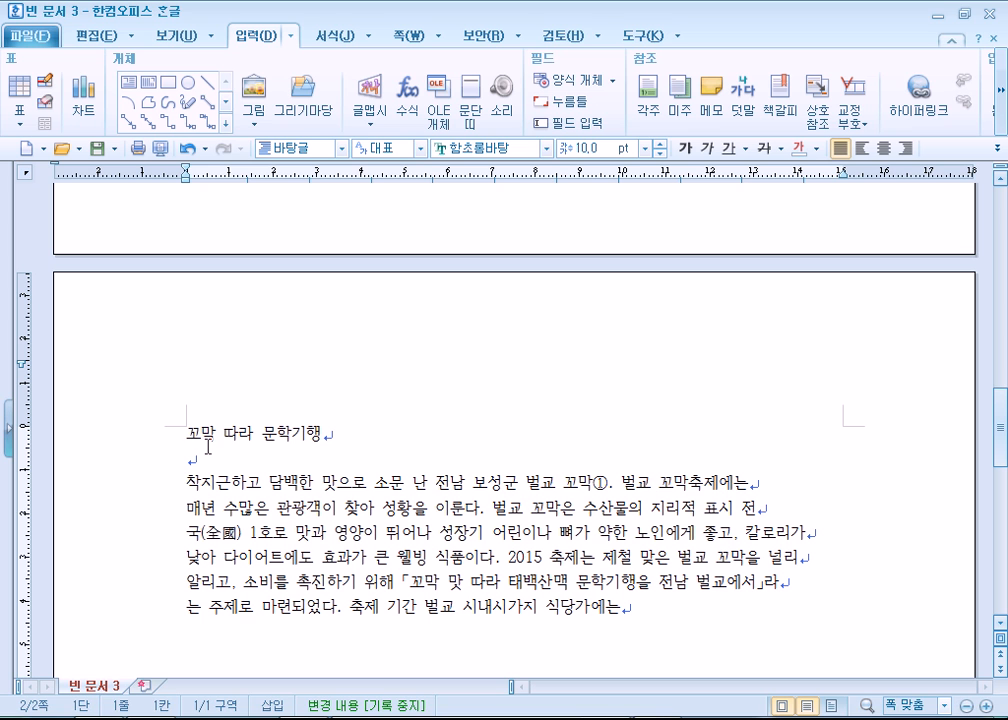
left_click(748, 490)
key("Delete")
key("Down")
key("End")
key("Delete")
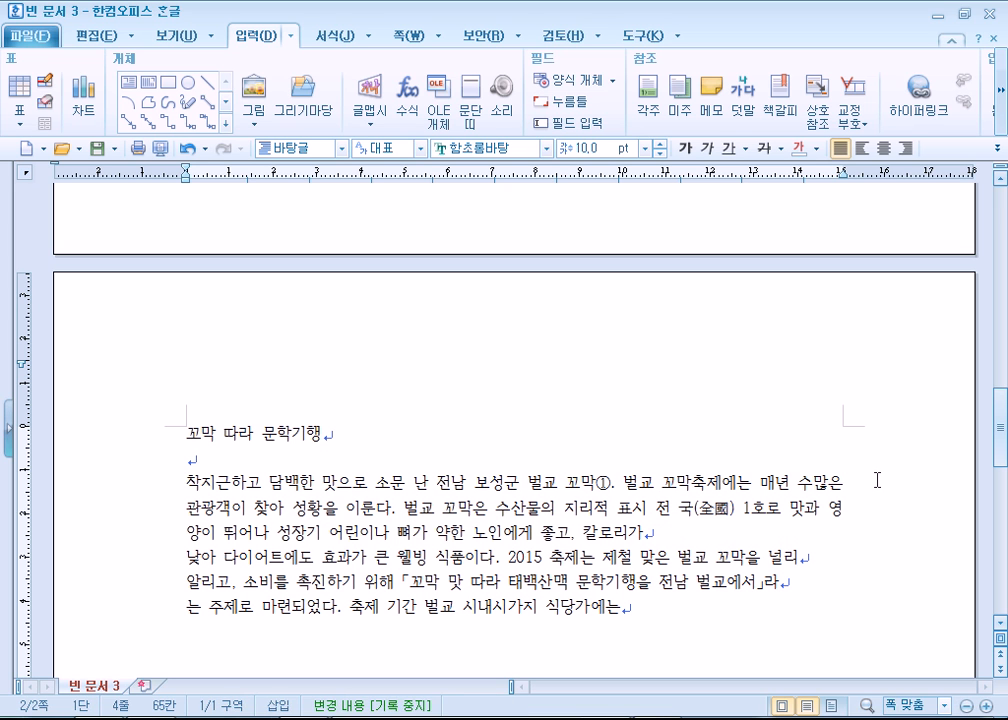
key("BackSpace")
key("Down")
key("End")
key("Delete")
key("Down")
key("End")
key("Delete")
key("Down")
key("End")
key("Delete")
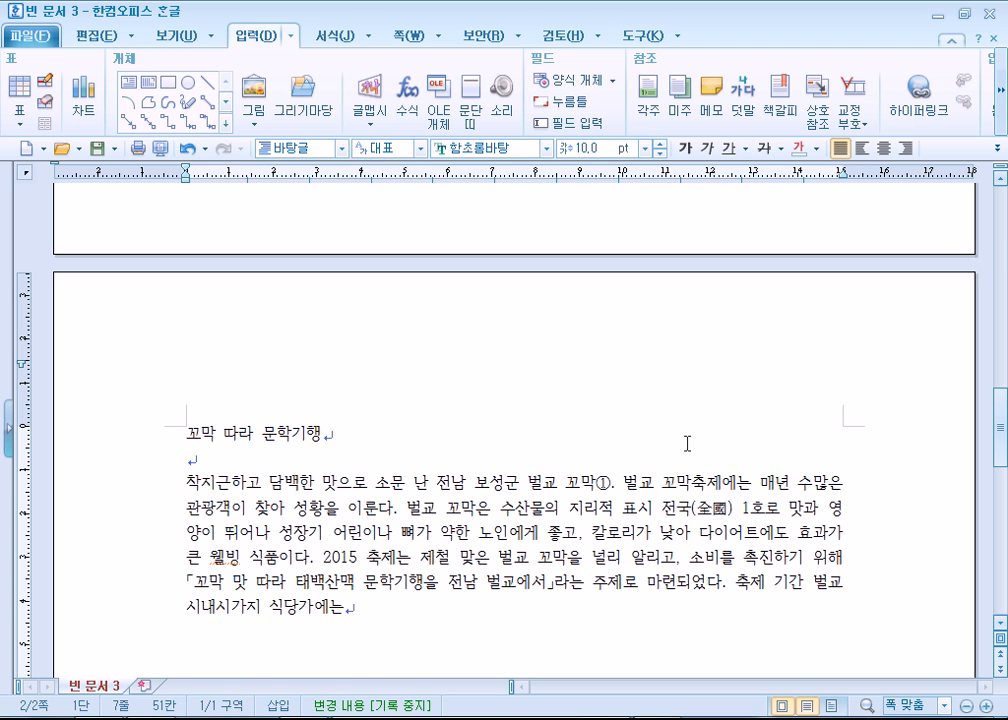
- Insert a bookmark named 꼬막 at the start of the 꼬막 따라 문학기행 title
left_click(190, 432)
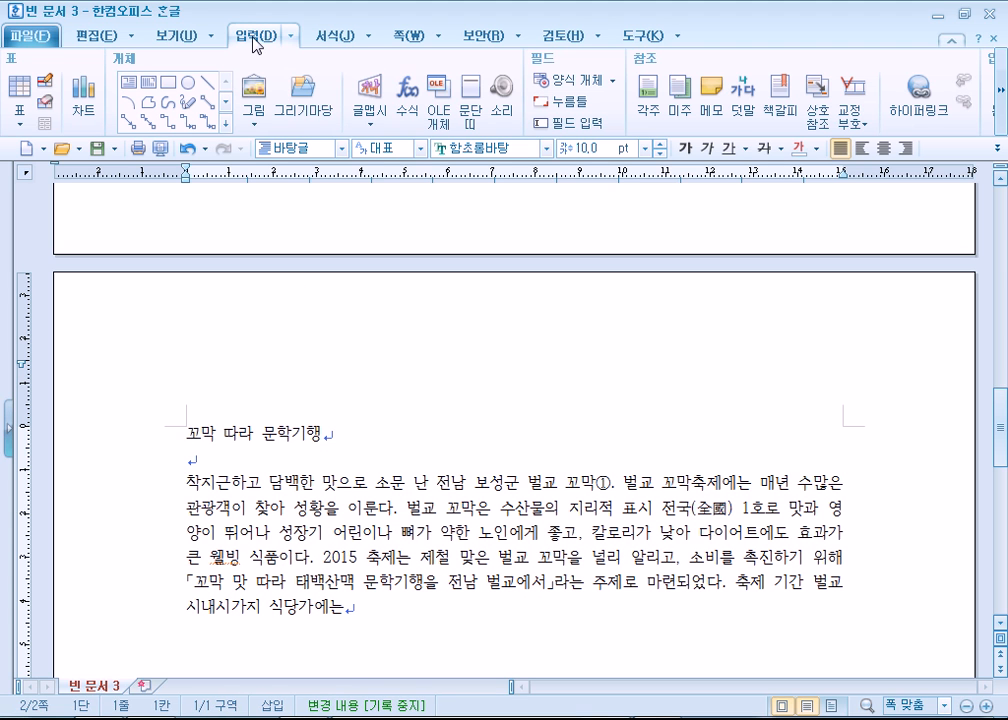
left_click(777, 110)
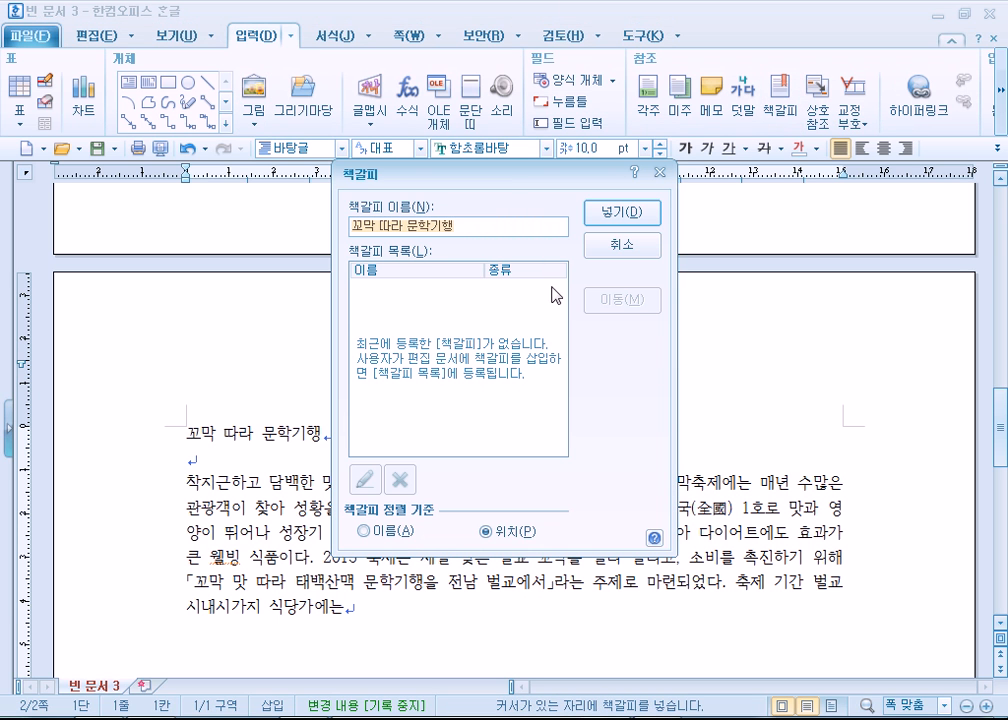
left_click_drag(375, 226, 477, 229)
key("Delete")
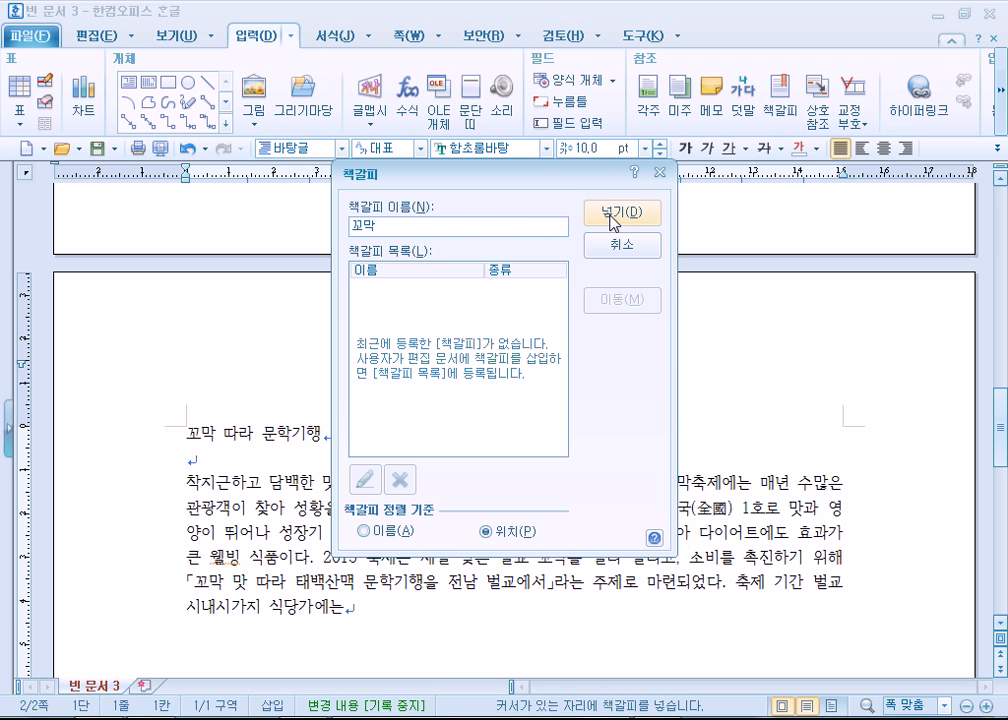
left_click(612, 220)
- Return to the start of the document and test the 꼬막 bookmark by jumping to it
key("ctrl+Home")
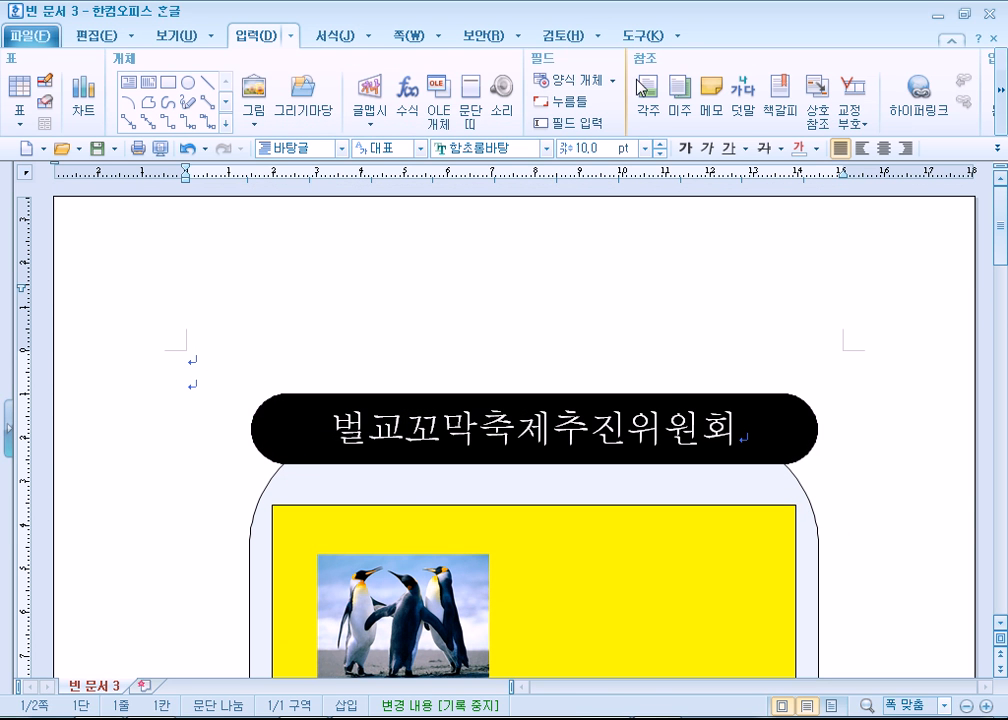
left_click(777, 96)
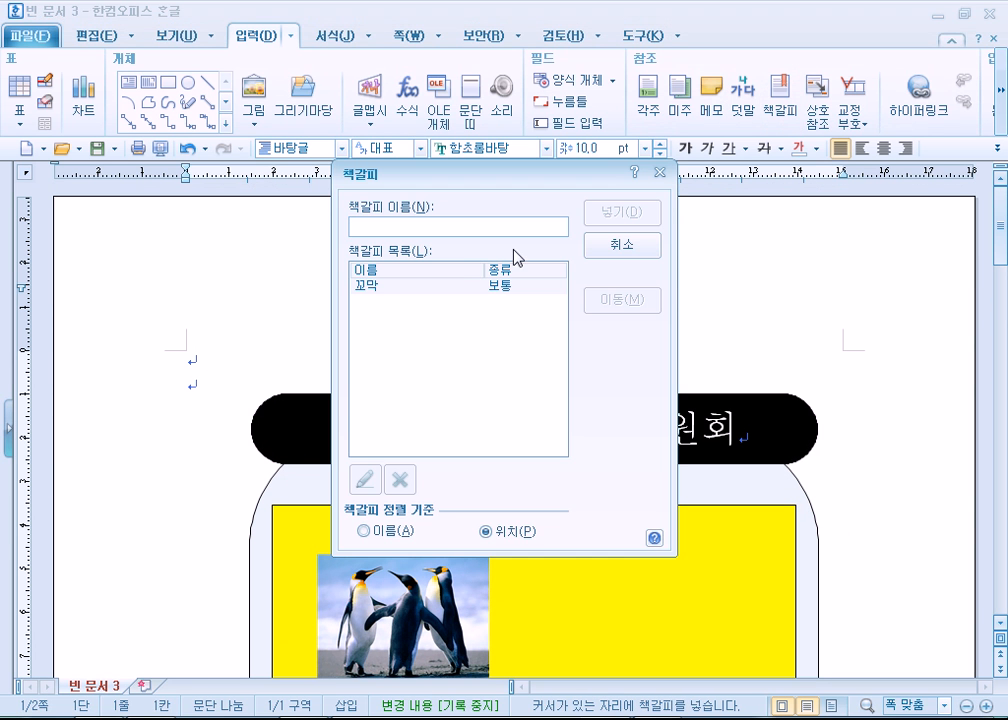
left_click(371, 288)
left_click(614, 300)
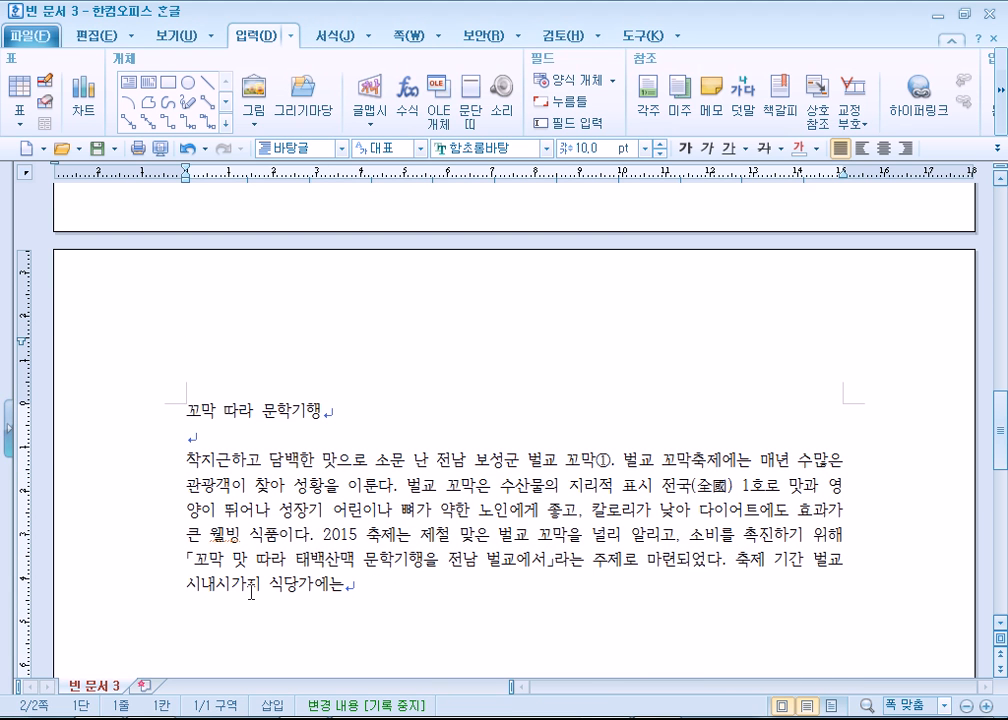
- Insert blue 글맵시 text reading 꼬막 on the first page's second line, with a V-notched shape and the HY울릉도M font
scroll(250, 577, "up", 10)
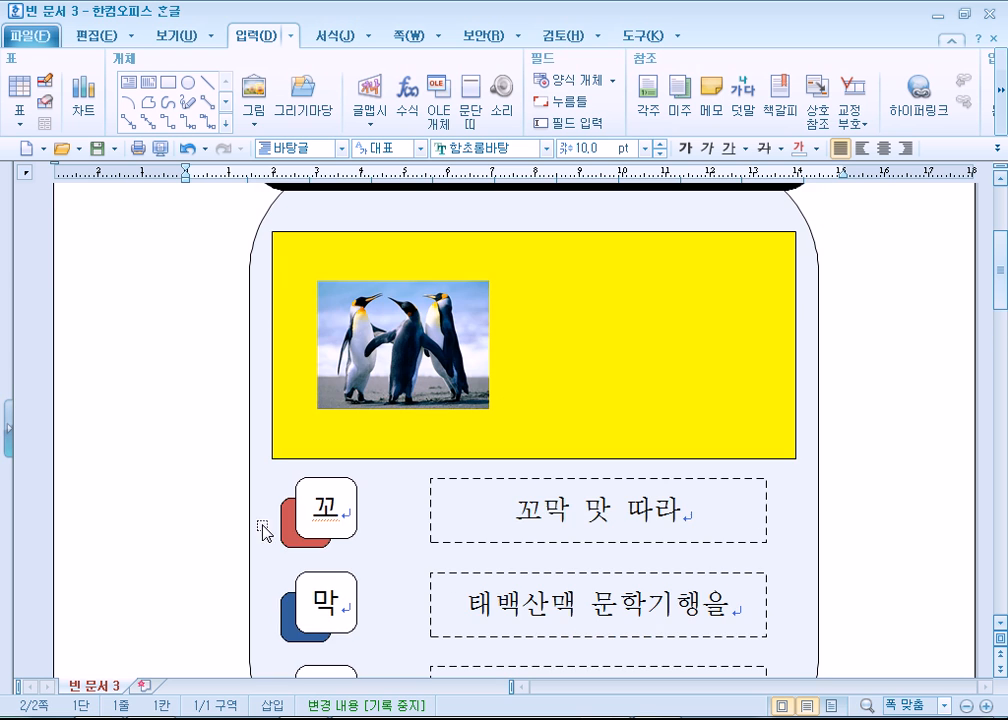
left_click(232, 214)
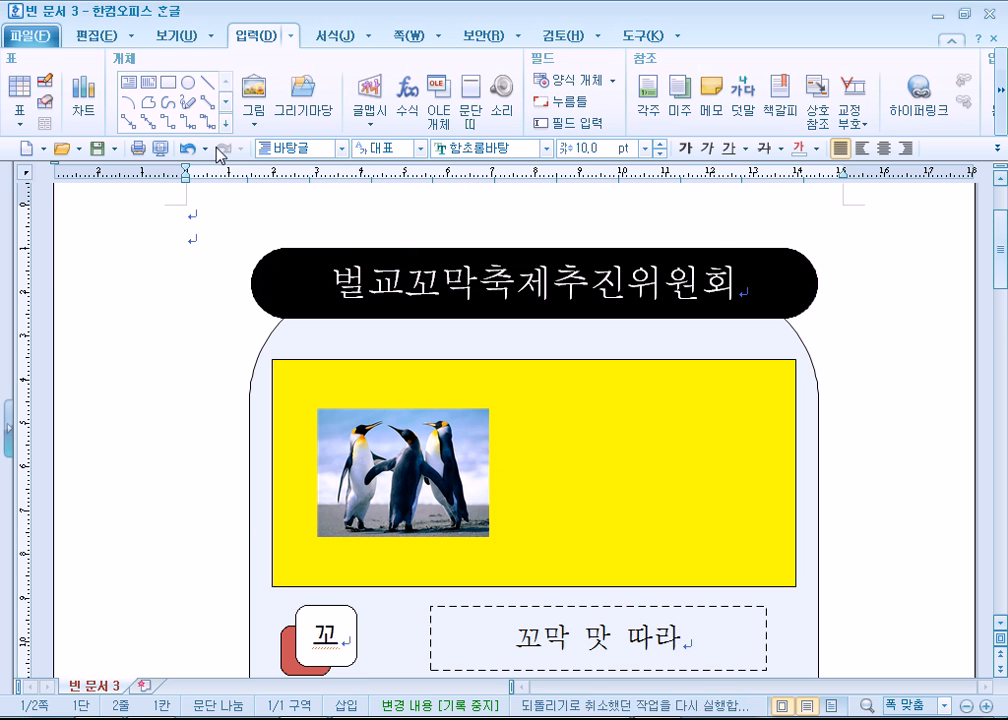
left_click(375, 100)
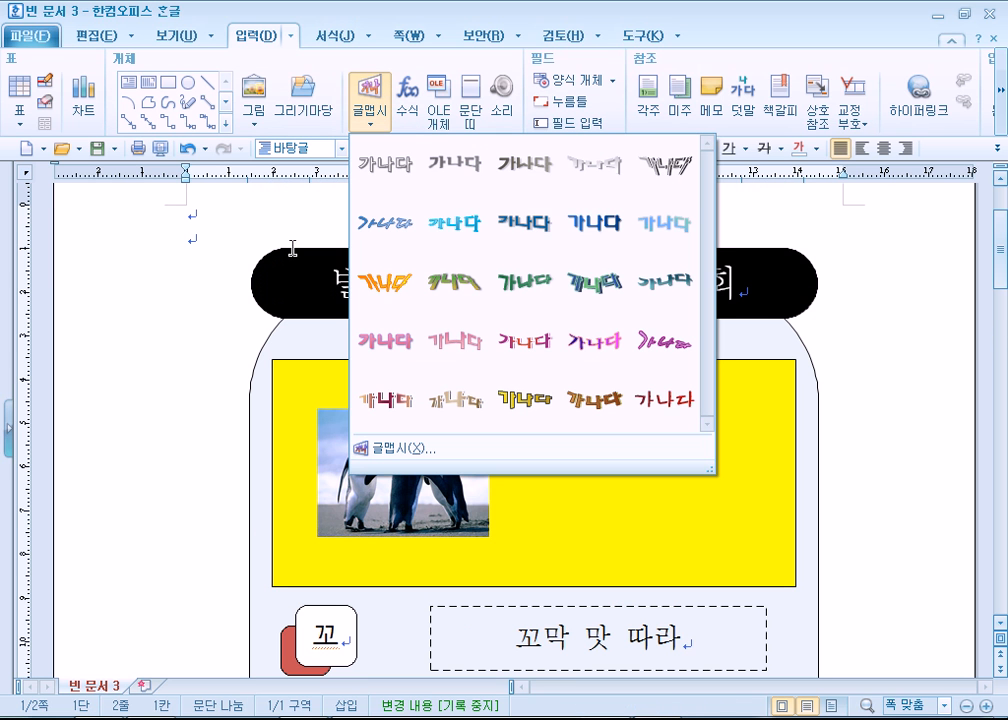
left_click(535, 229)
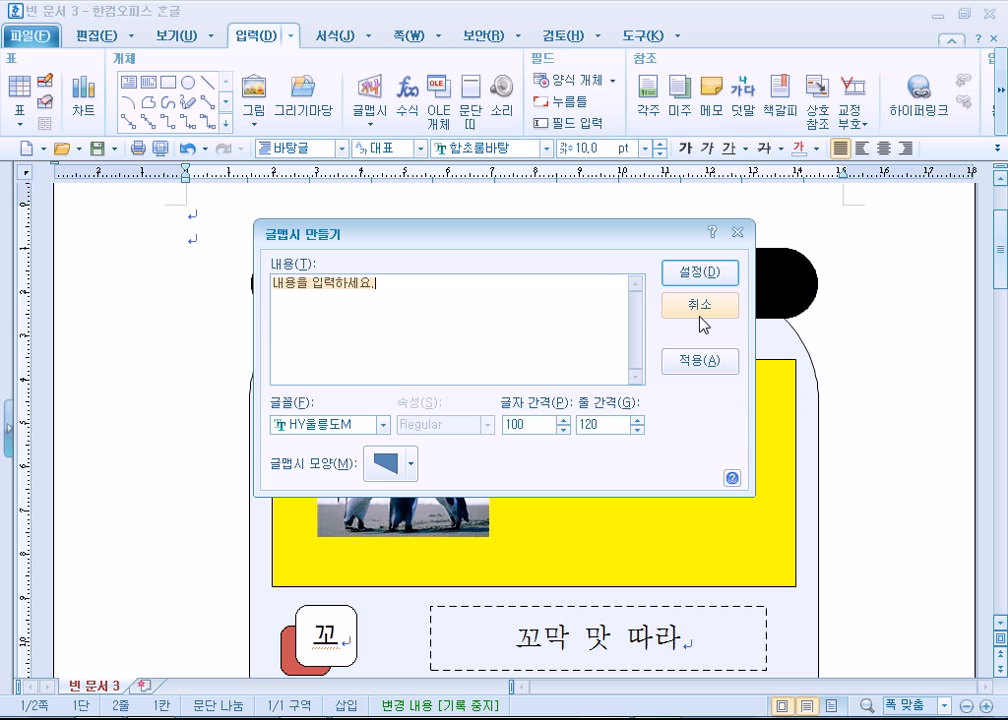
type("꼬마")
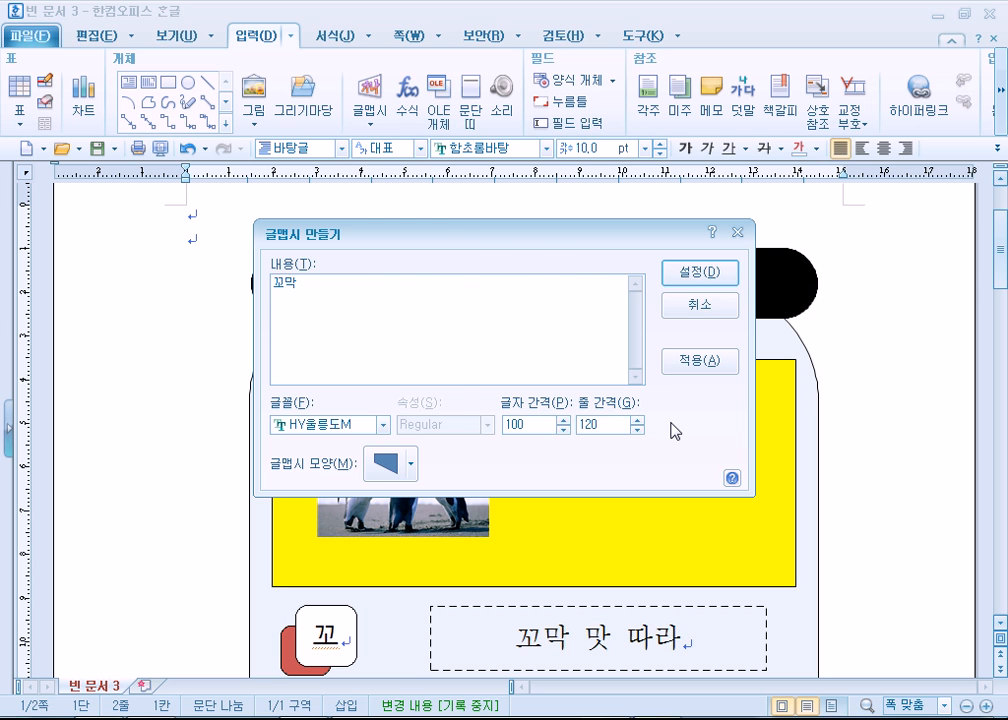
left_click(384, 470)
left_click(410, 210)
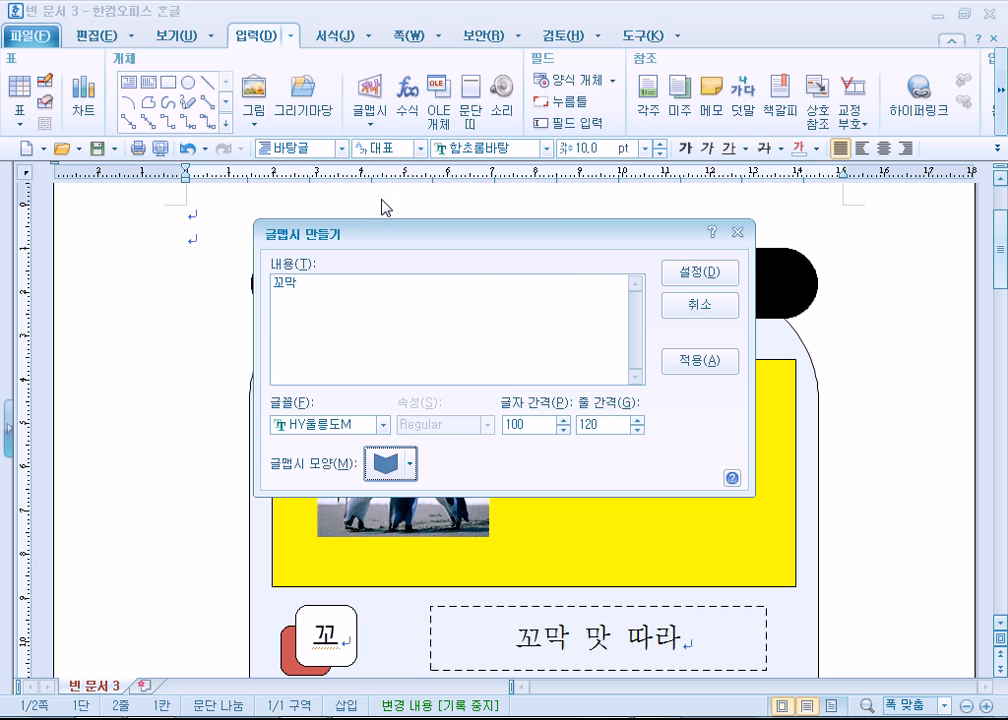
left_click(672, 267)
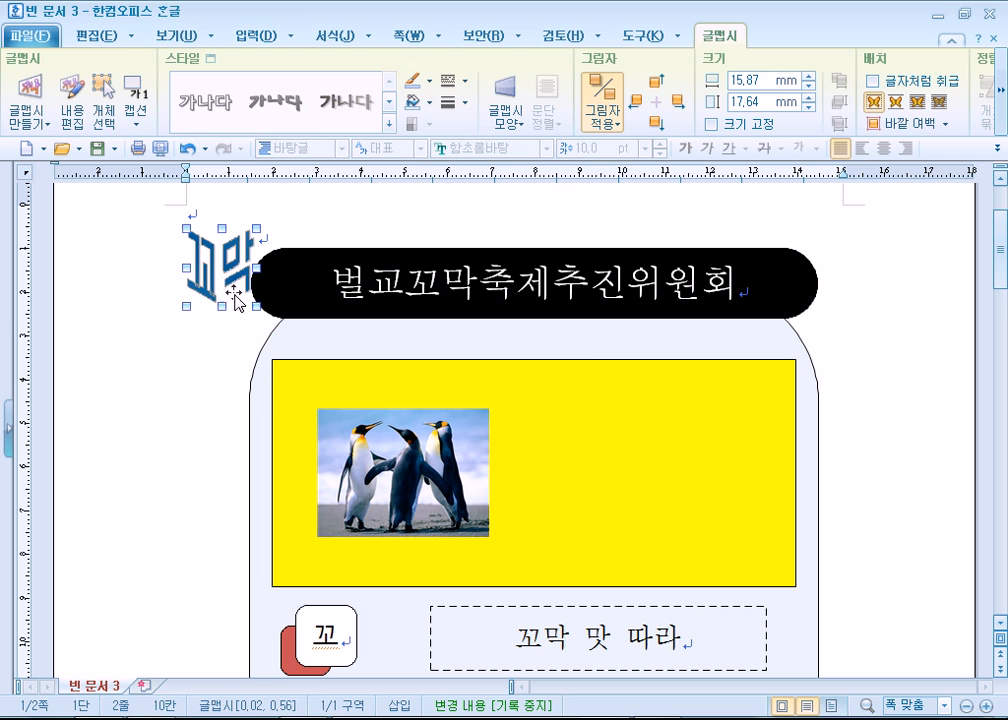
- Enlarge the 꼬막 글맵시 to about 37 × 32 mm and place it in front of the text on the banner, right of the penguins
left_click_drag(317, 345, 347, 370)
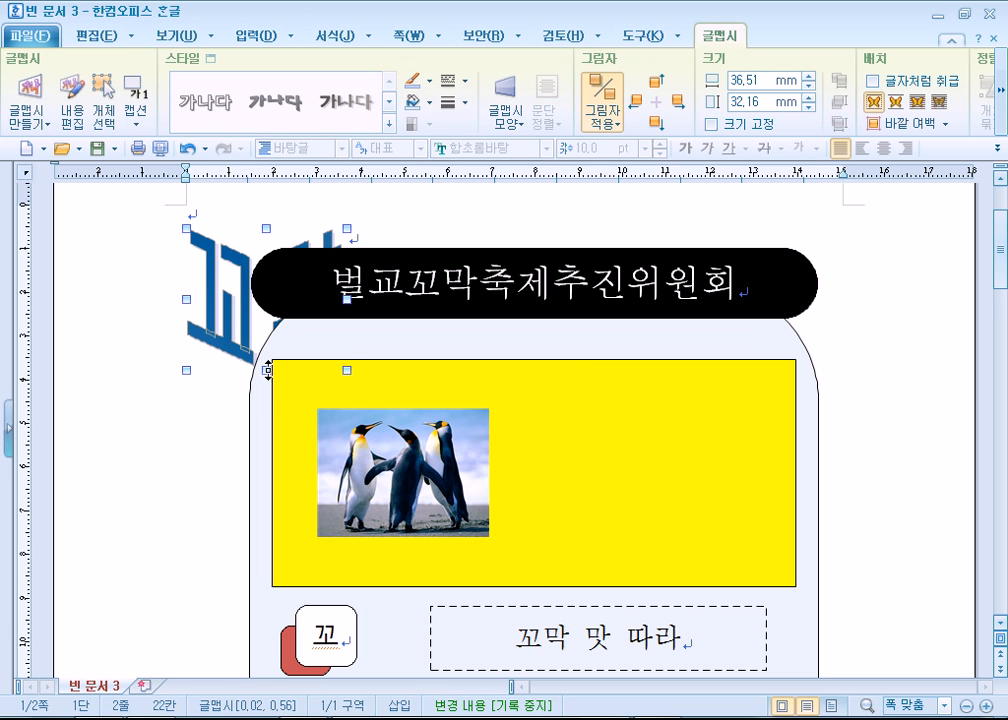
right_click(233, 327)
mouse_move(387, 497)
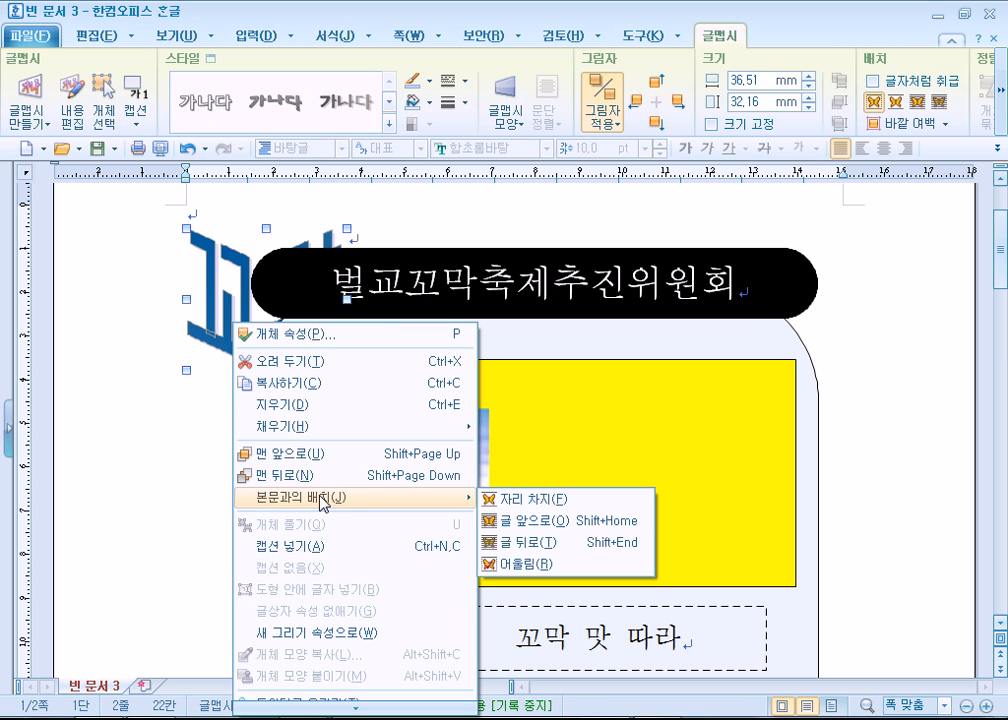
left_click(515, 520)
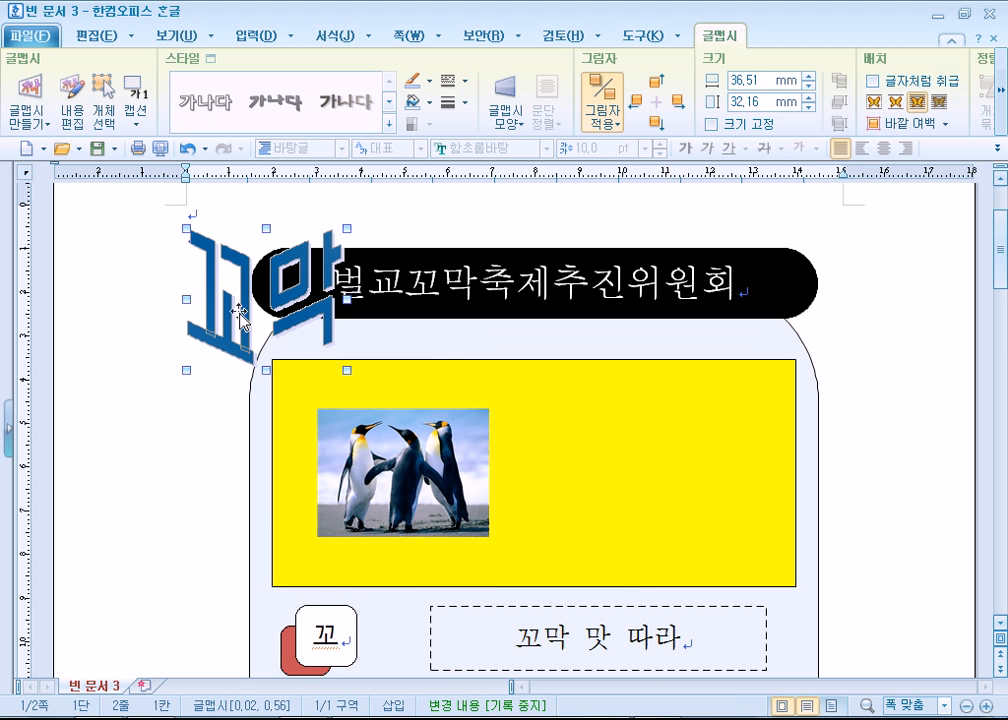
left_click_drag(530, 458, 580, 513)
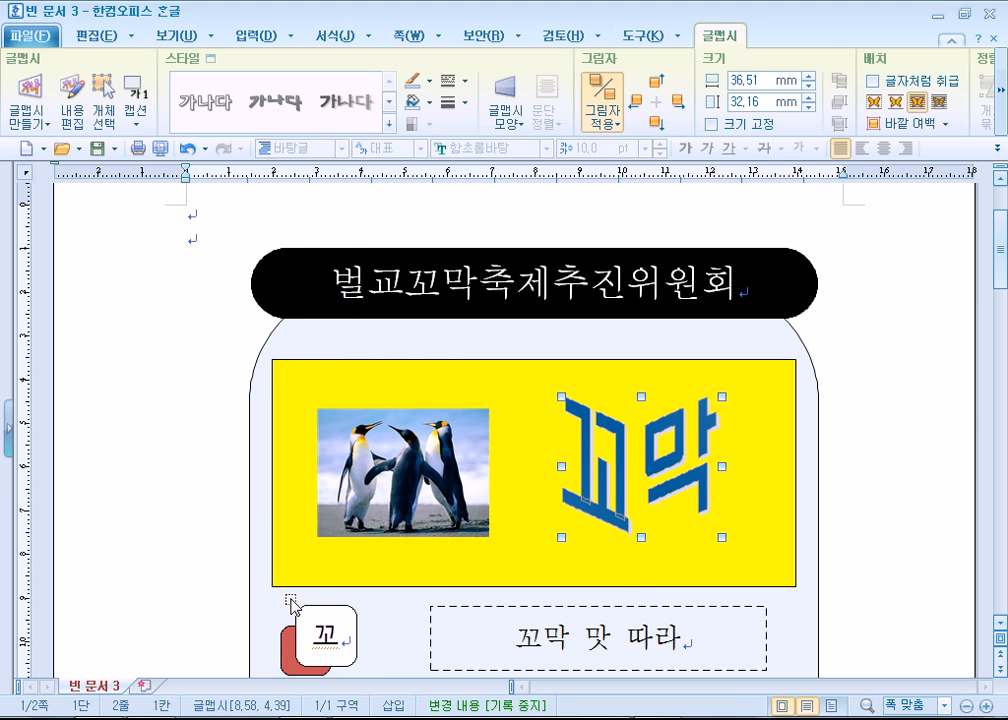
- Check the banner wording in GW11-14ABC.pdf and change the 글맵시 text to 꼬막의 영원함
key("alt+Tab")
scroll(450, 477, "up", 10)
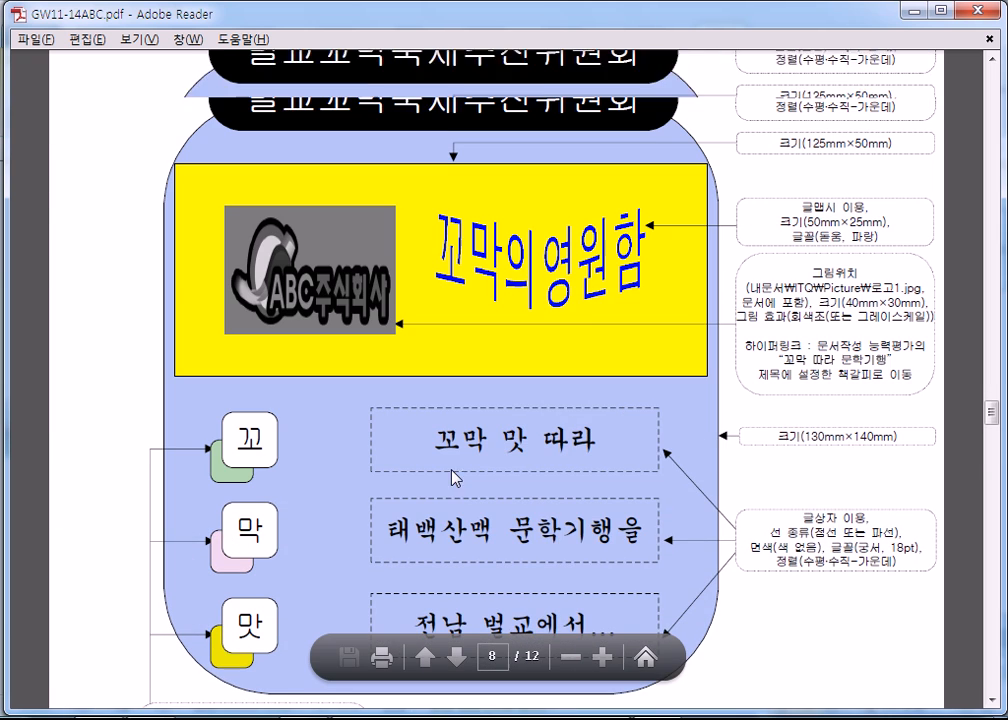
key("alt+Tab")
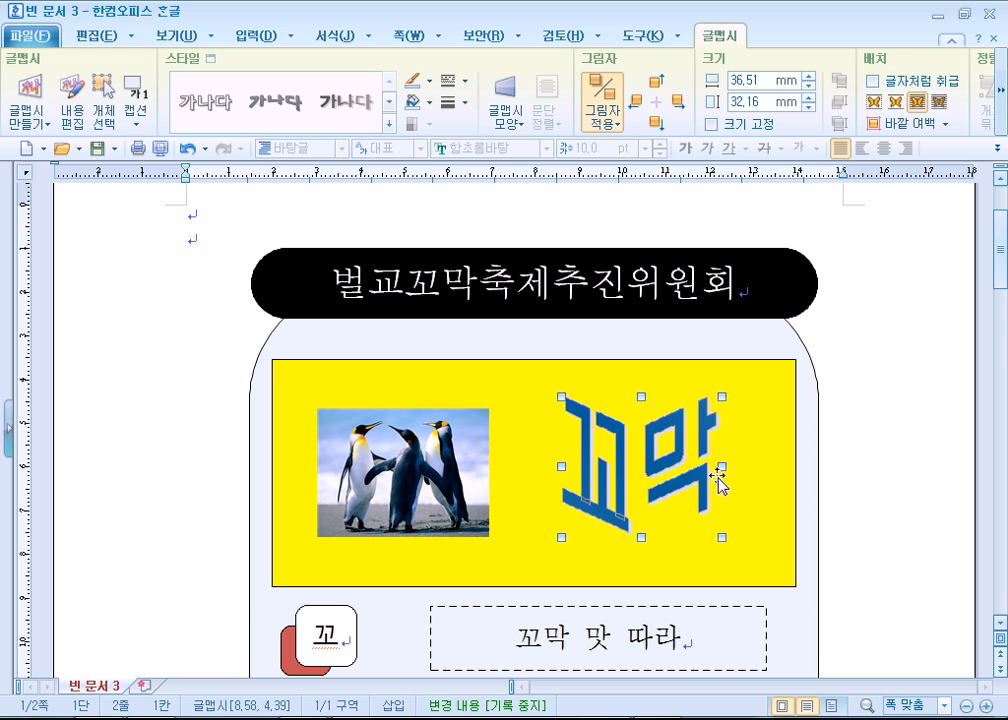
double_click(672, 476)
left_click(452, 161)
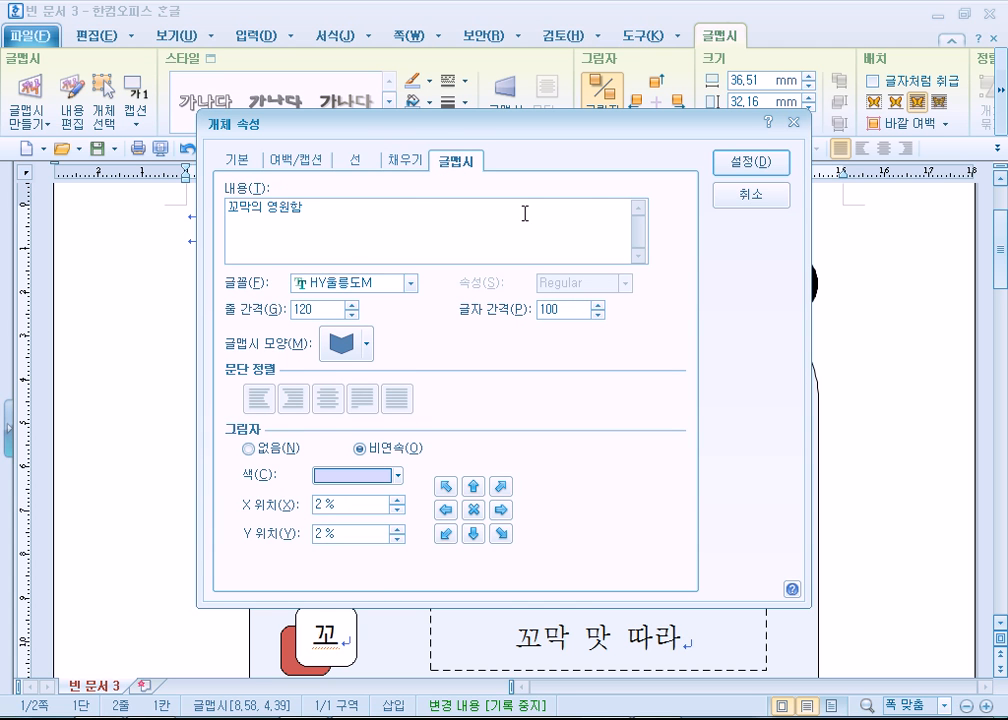
left_click(750, 161)
key("Escape")
left_click(628, 424)
- Check the hyperlink instruction in the PDF and link the 꼬막의 영원함 글맵시 to the 꼬막 bookmark in the current document
key("alt+Tab")
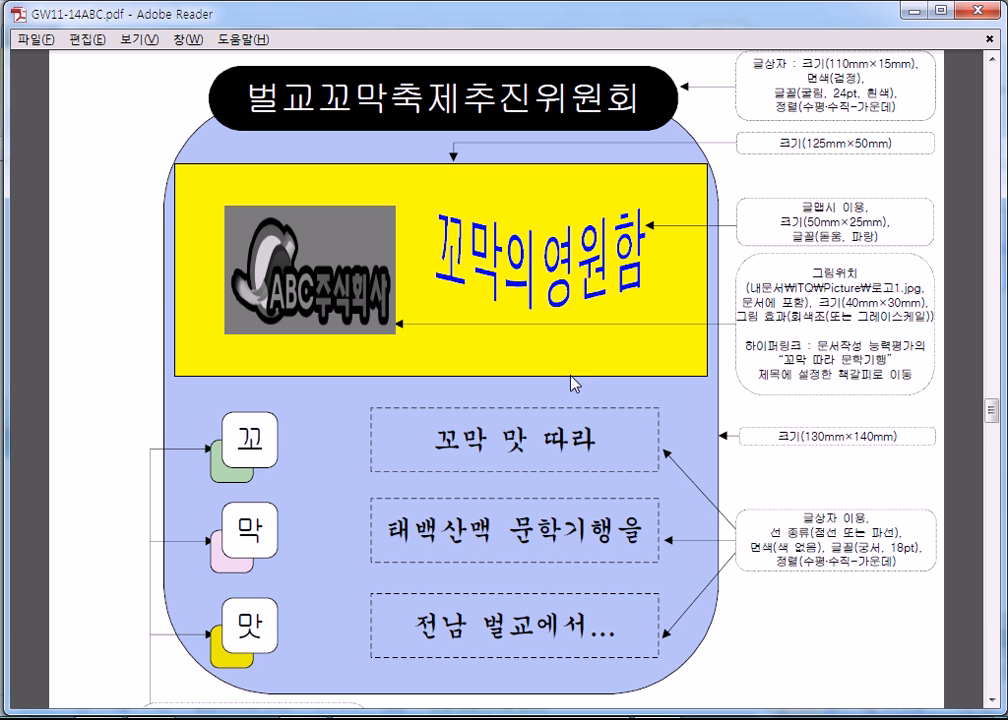
scroll(265, 500, "down", 5)
scroll(320, 590, "down", 2)
key("alt+Tab")
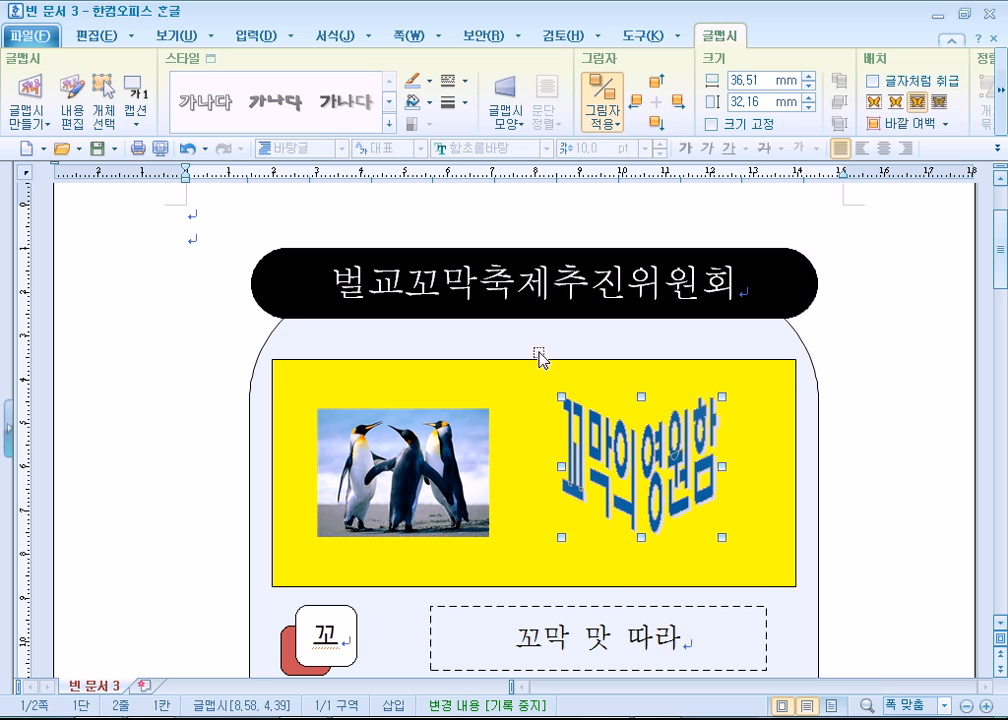
right_click(635, 471)
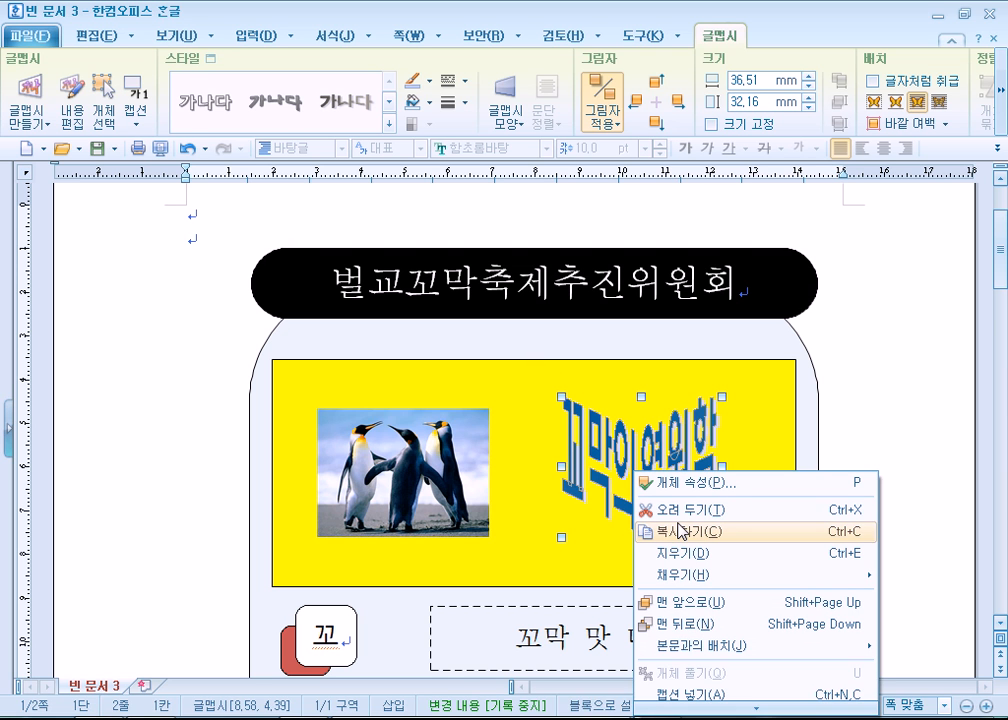
left_click(930, 350)
scroll(929, 355, "down", 3)
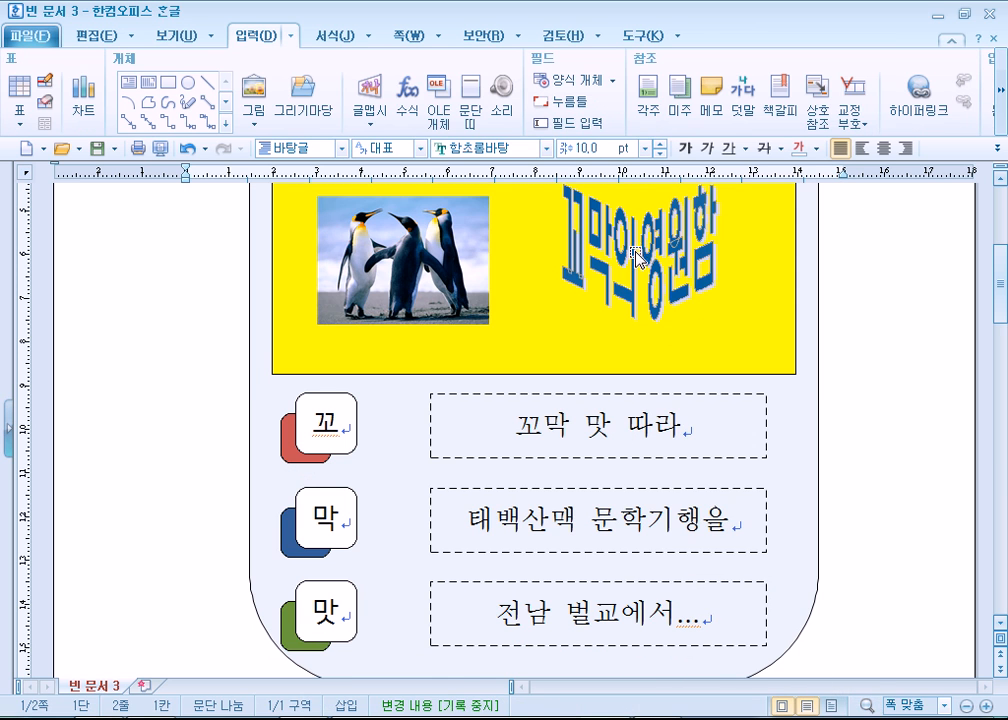
right_click(636, 250)
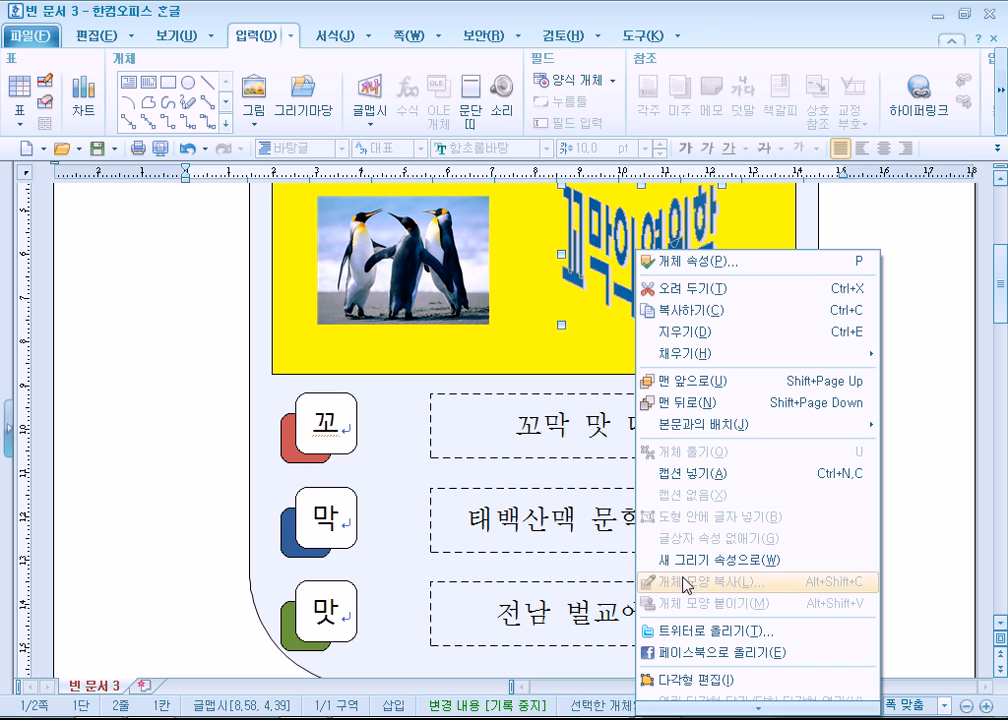
mouse_move(745, 708)
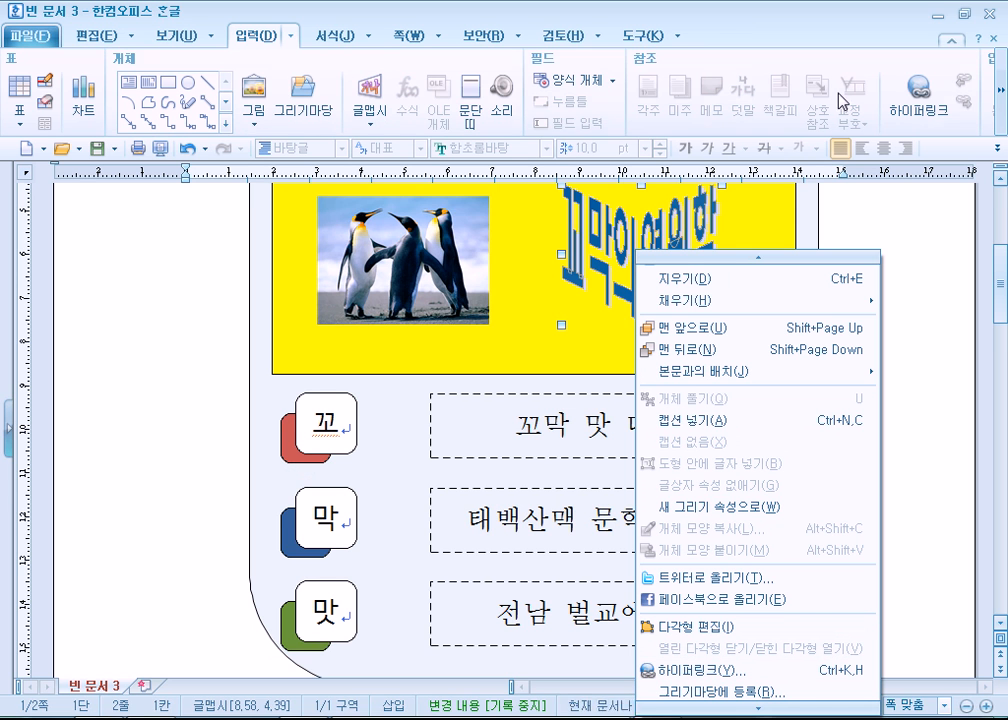
left_click(912, 104)
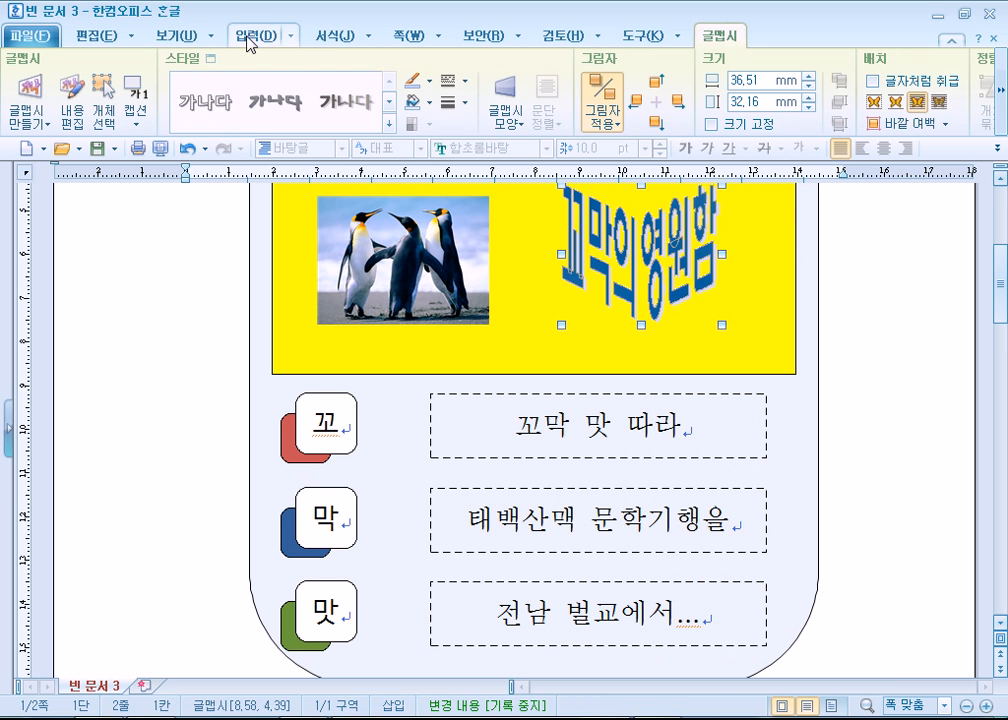
left_click(250, 38)
left_click(915, 117)
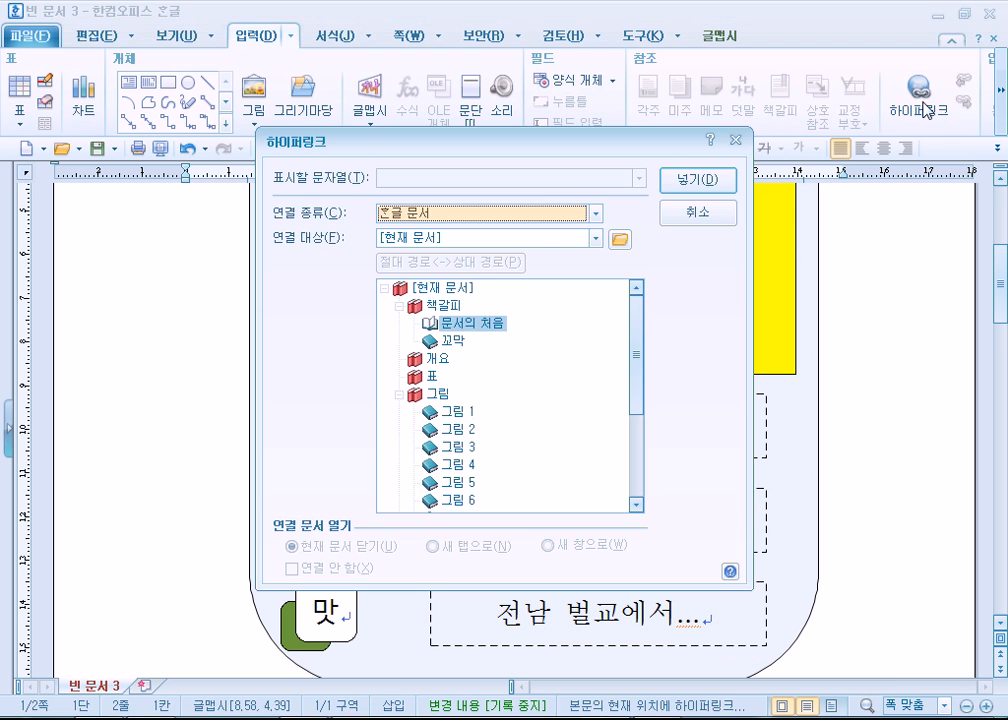
left_click(452, 340)
left_click(694, 196)
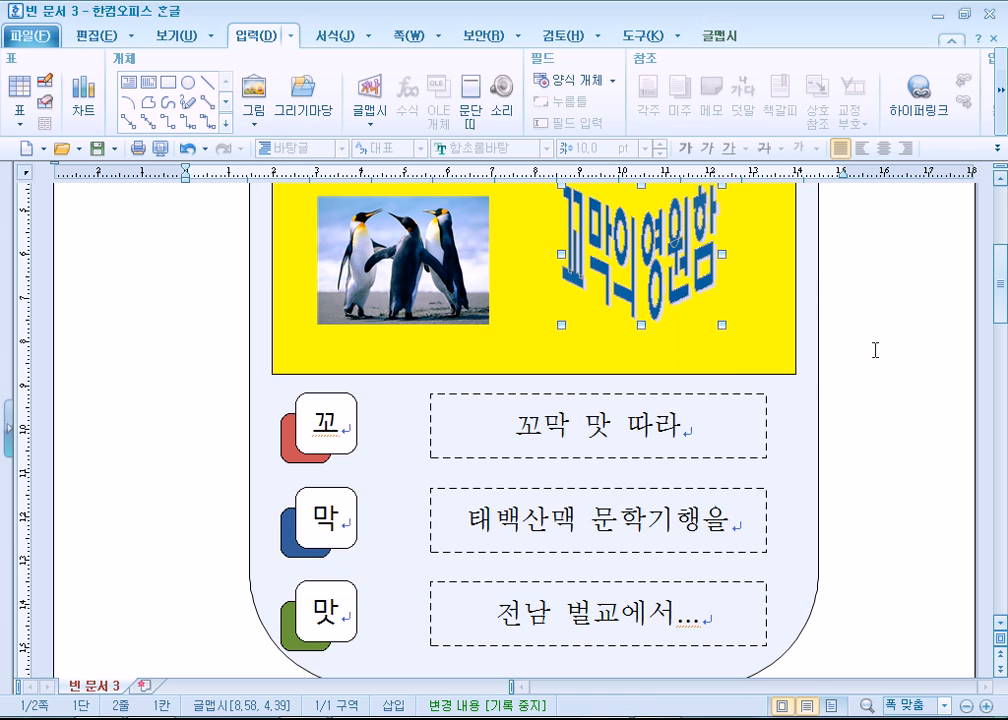
- Follow the 글맵시 hyperlink to the 꼬막 따라 문학기행 title and center that title
scroll(880, 350, "up", 3)
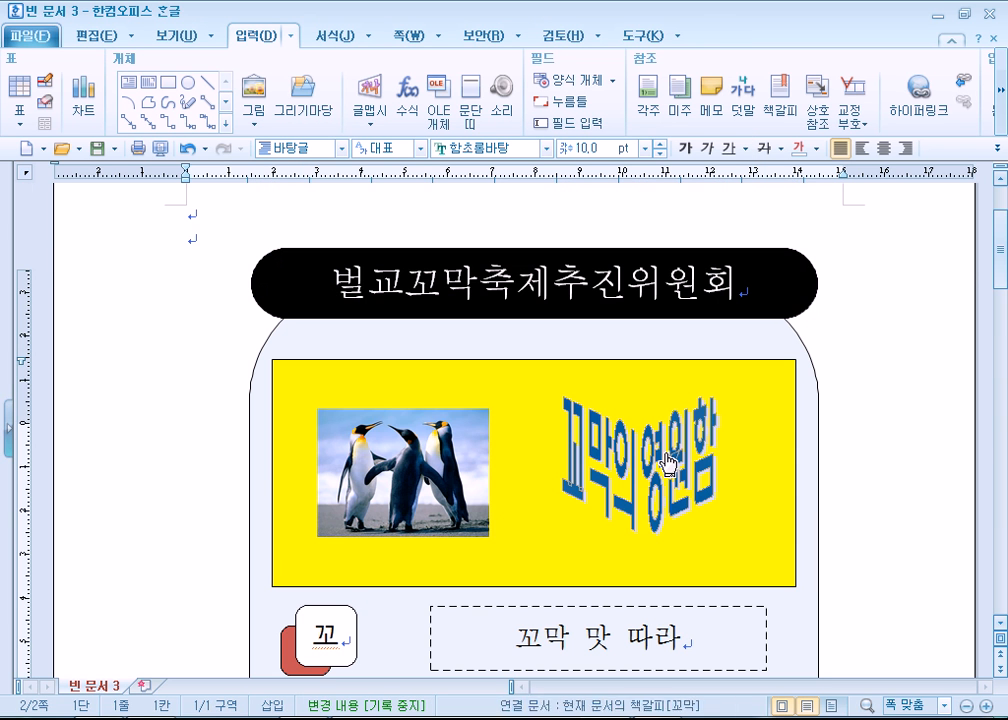
left_click(730, 461)
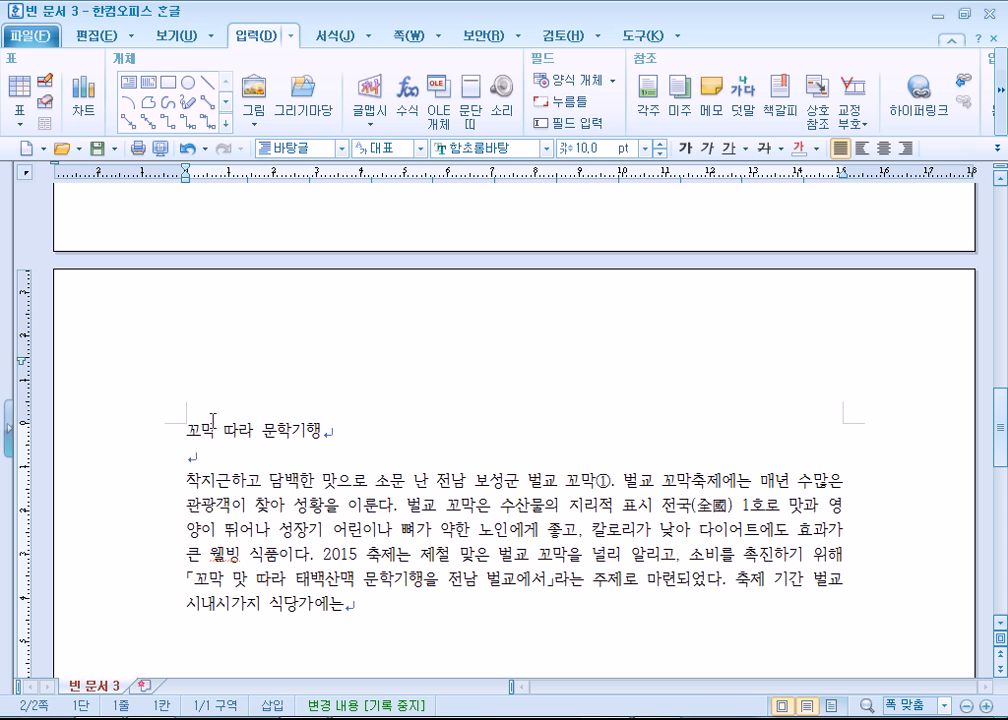
left_click(883, 148)
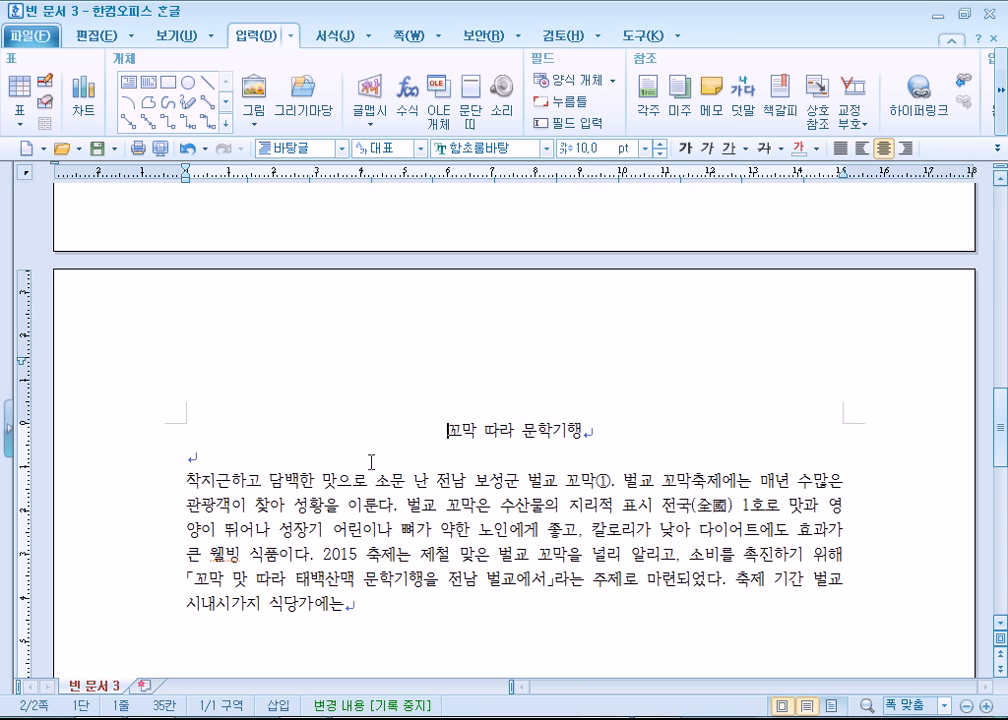
- Switch to GW11-14ABC.pdf in Adobe Reader and review the 기능평가 I style task with the solar style conditions and sample text
scroll(369, 455, "up", 10)
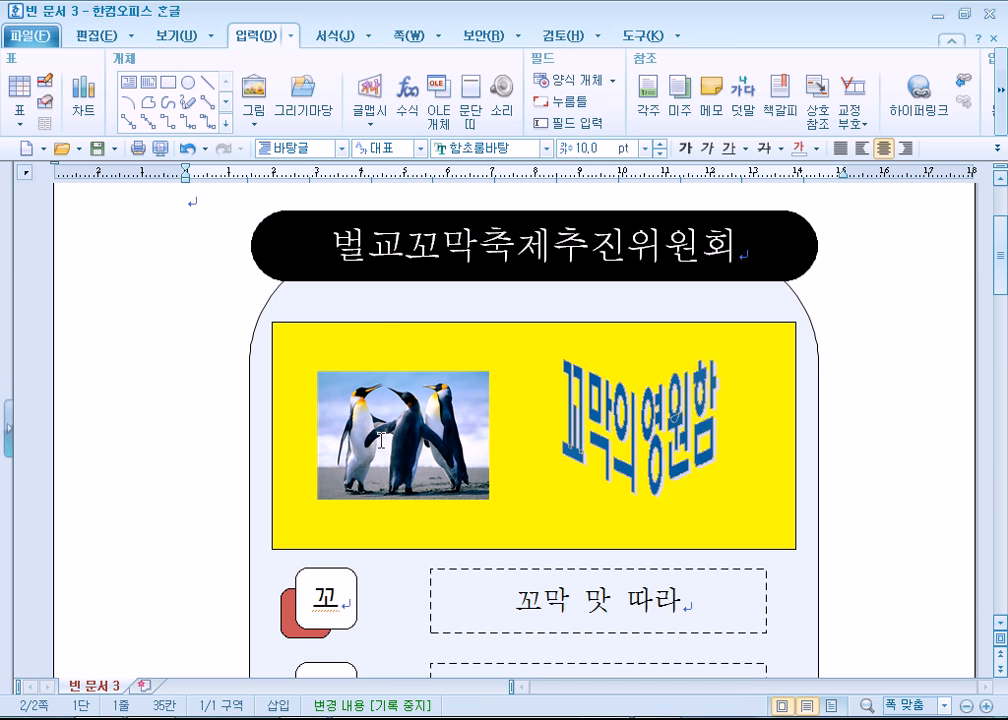
key("alt+Tab")
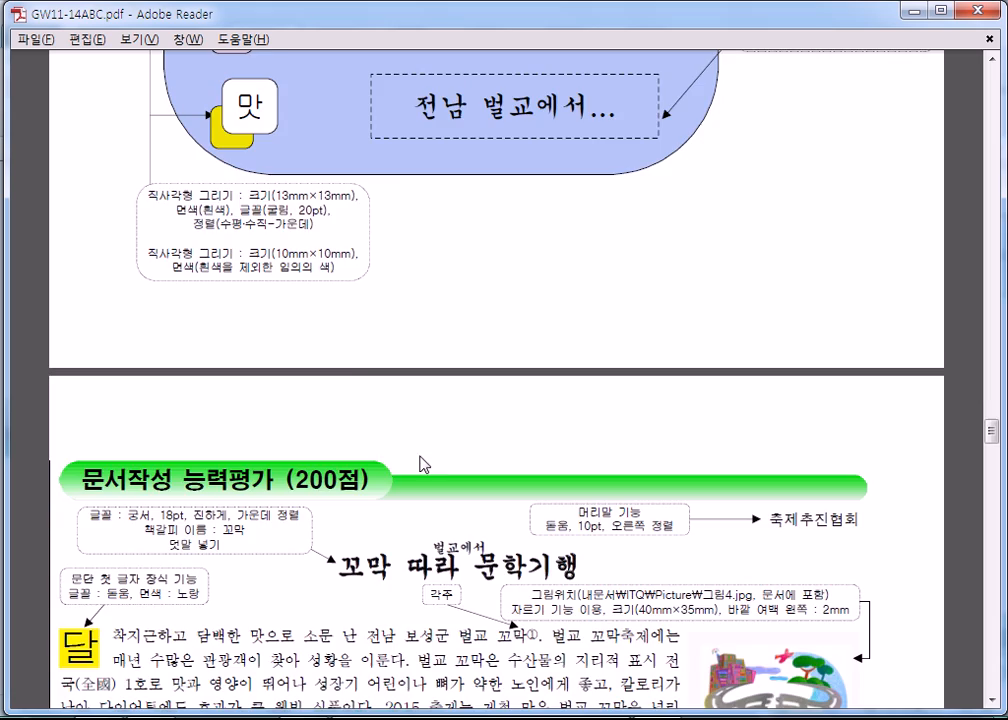
scroll(353, 419, "up", 10)
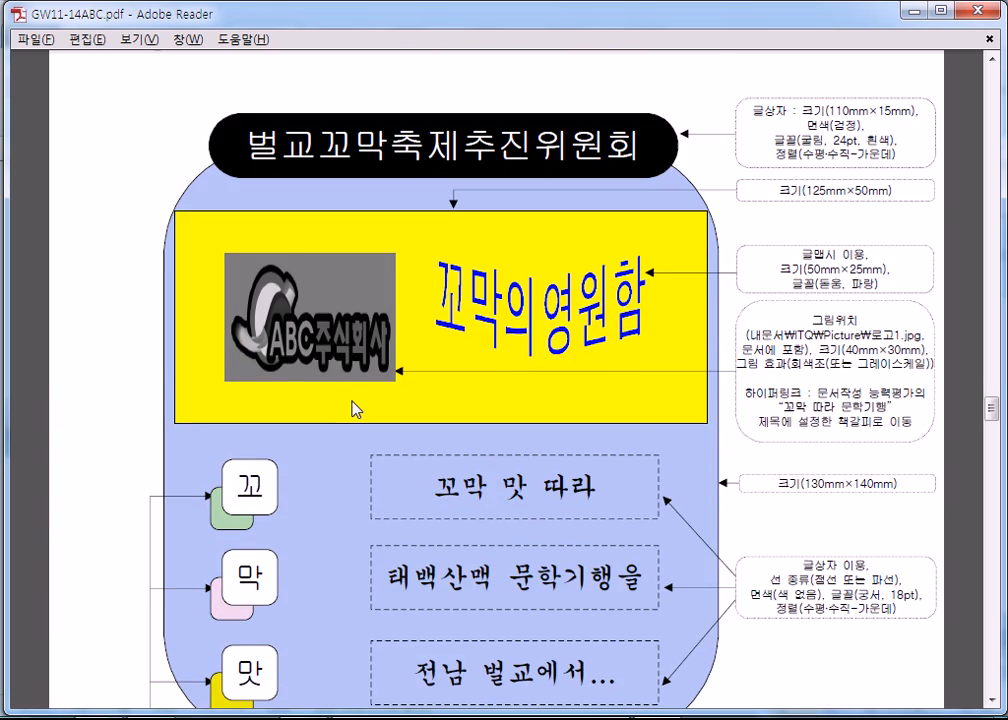
left_click_drag(990, 410, 996, 138)
left_click_drag(82, 160, 208, 247)
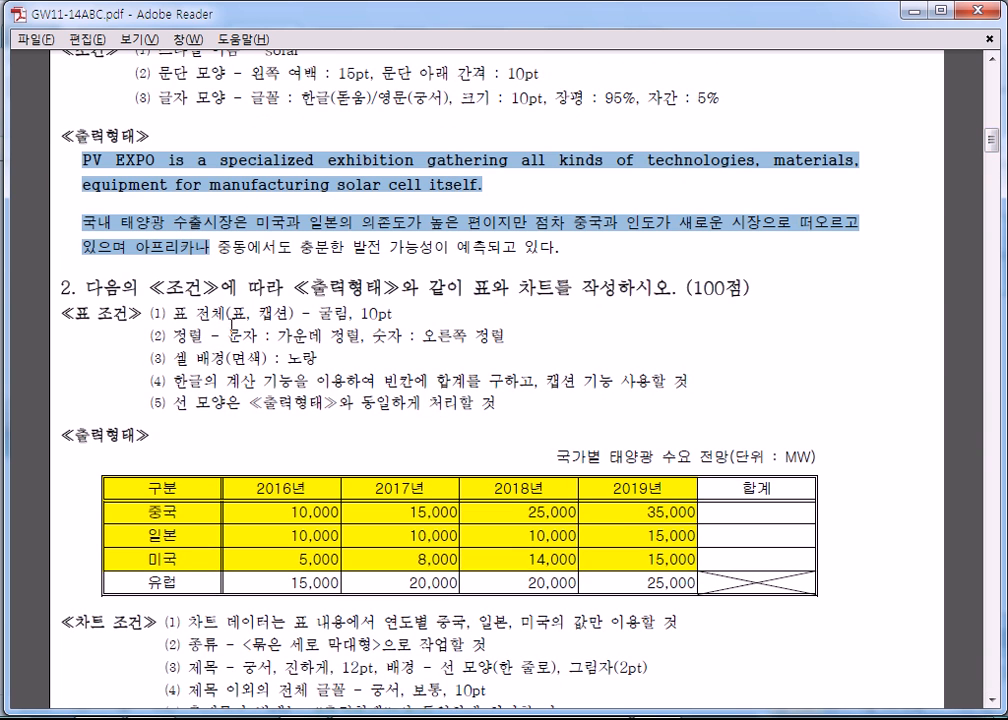
left_click(219, 160)
scroll(222, 210, "up", 2)
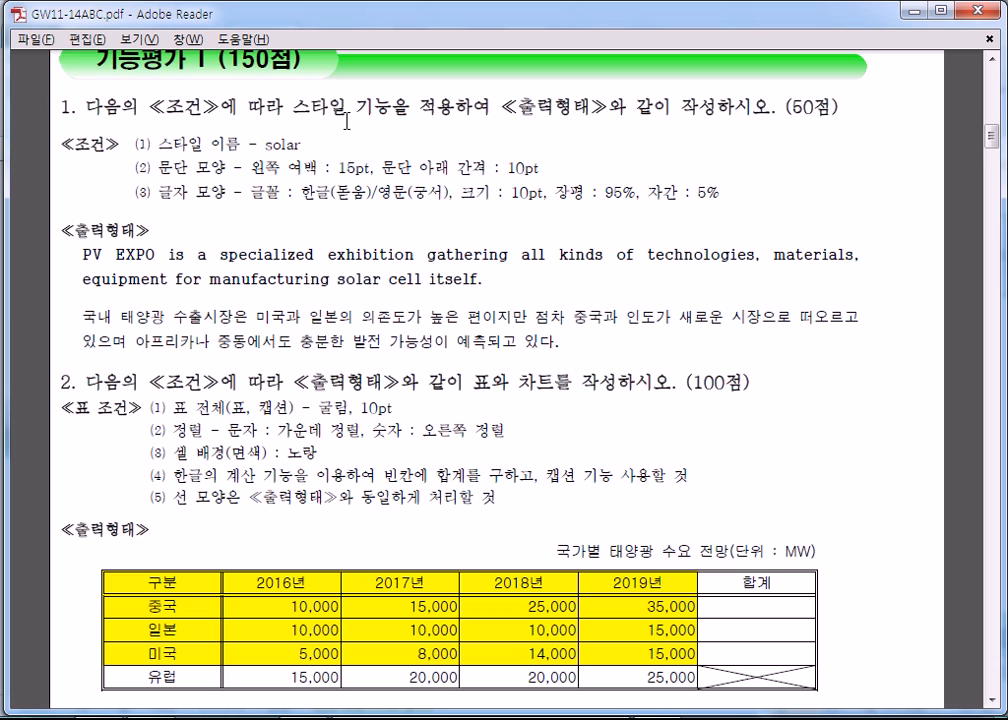
- Review the 벌교 version of 기능평가 I: its style text, the 벌교 축제 참가자 현황 table and the chart conditions
left_click_drag(991, 136, 1000, 368)
left_click_drag(70, 276, 424, 360)
left_click(378, 366)
scroll(405, 347, "down", 5)
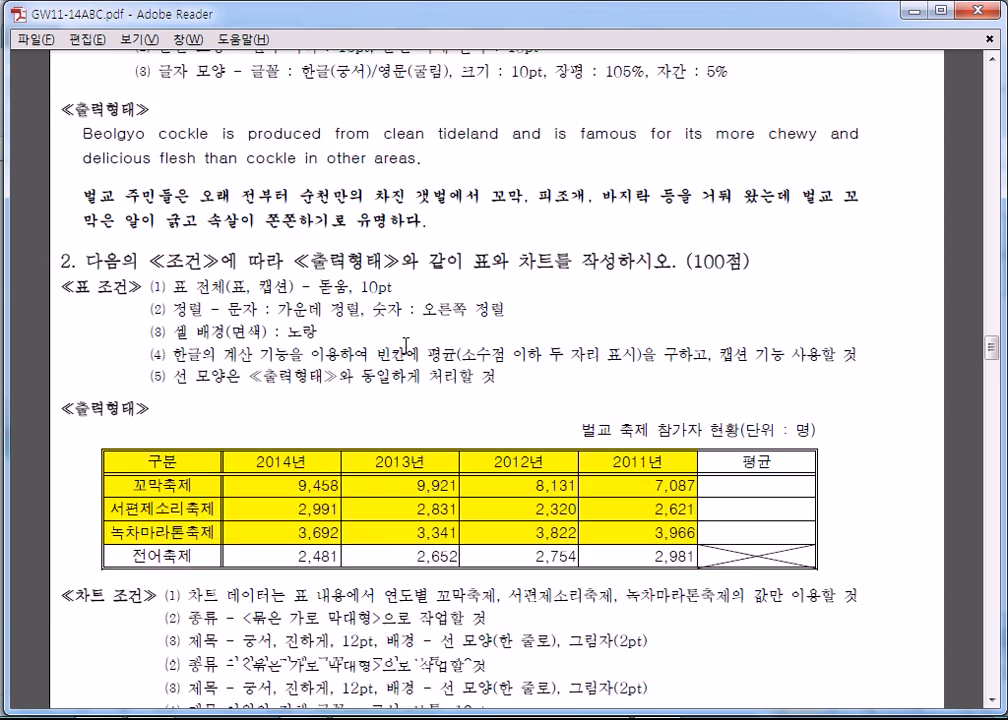
left_click_drag(100, 367, 587, 462)
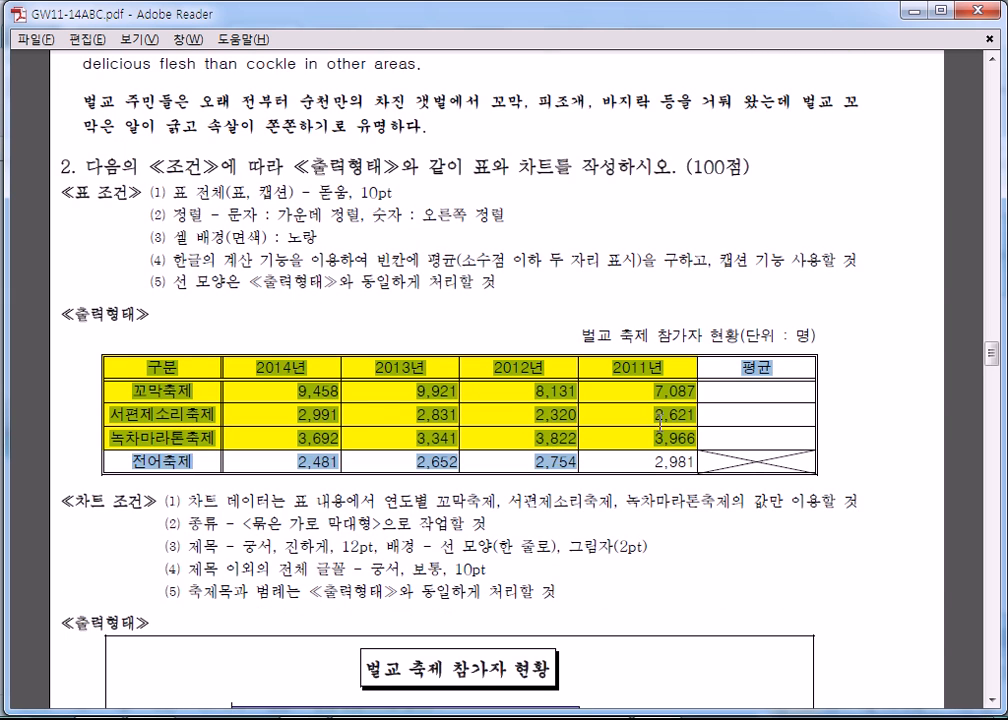
left_click(659, 425)
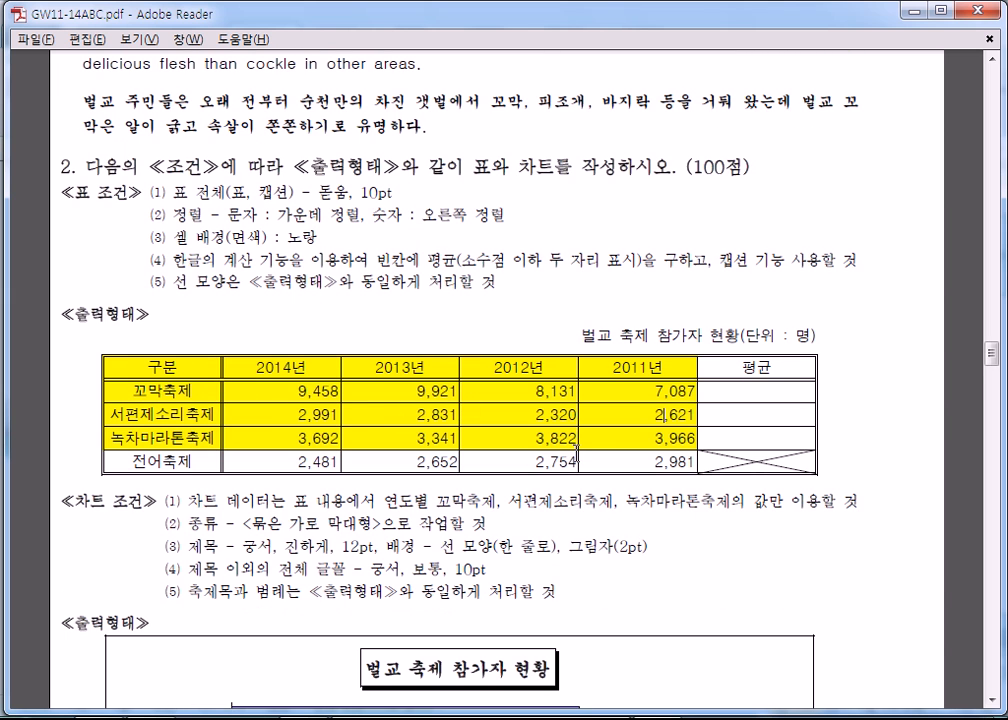
scroll(577, 447, "down", 6)
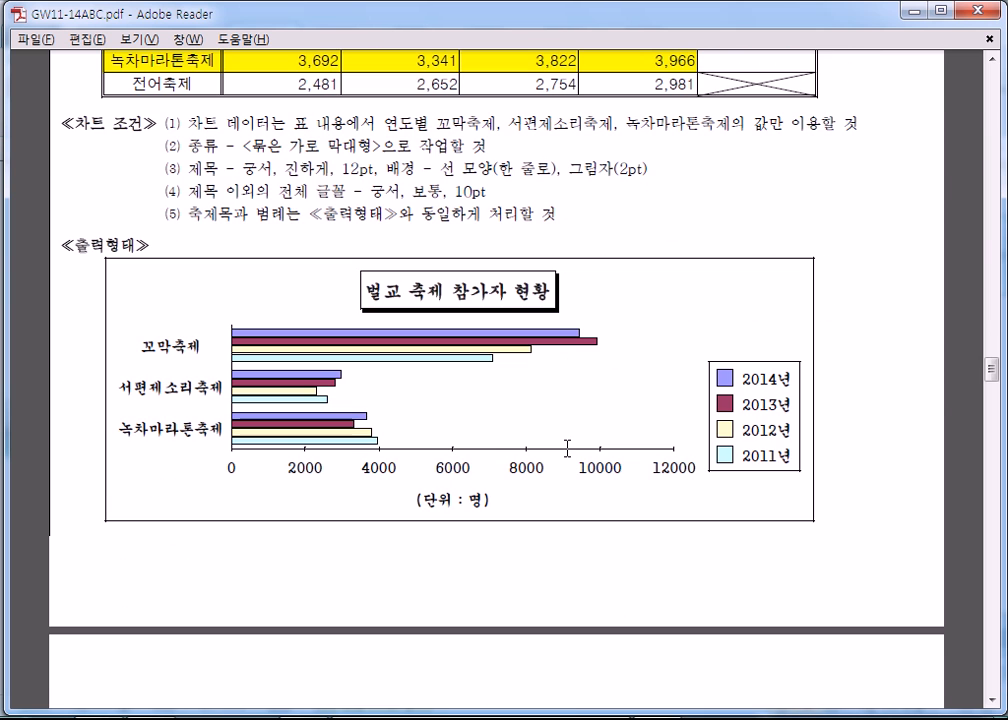
- Review the 기능평가 II page with its two equations and the size and font notes of the 벌교꼬막축제추진위원회 drawing
scroll(567, 444, "down", 12)
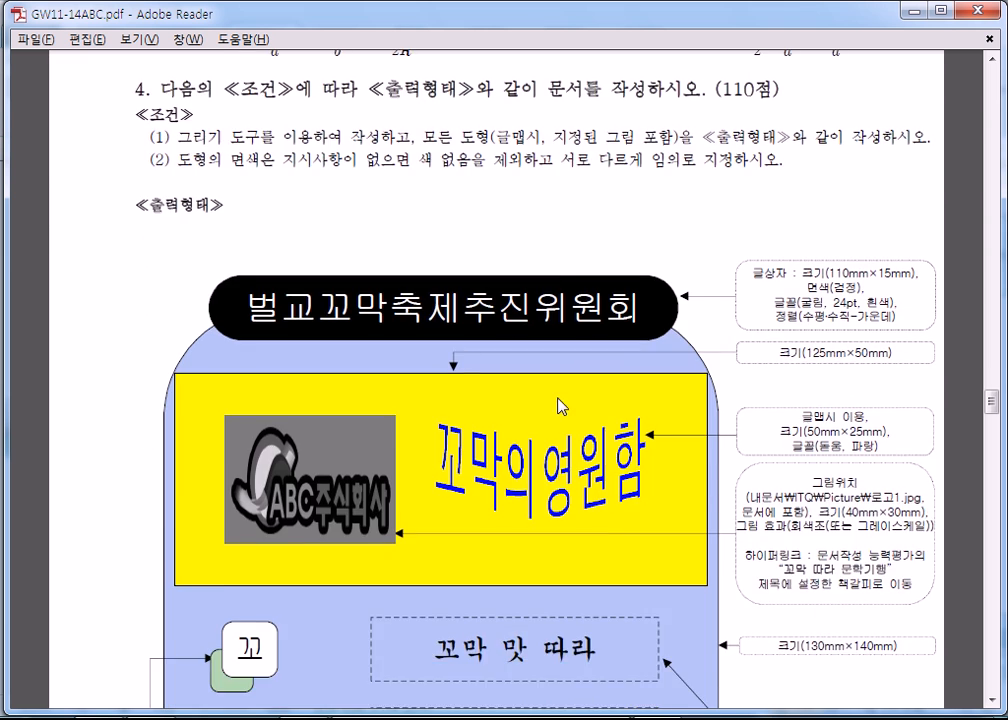
scroll(322, 245, "up", 2)
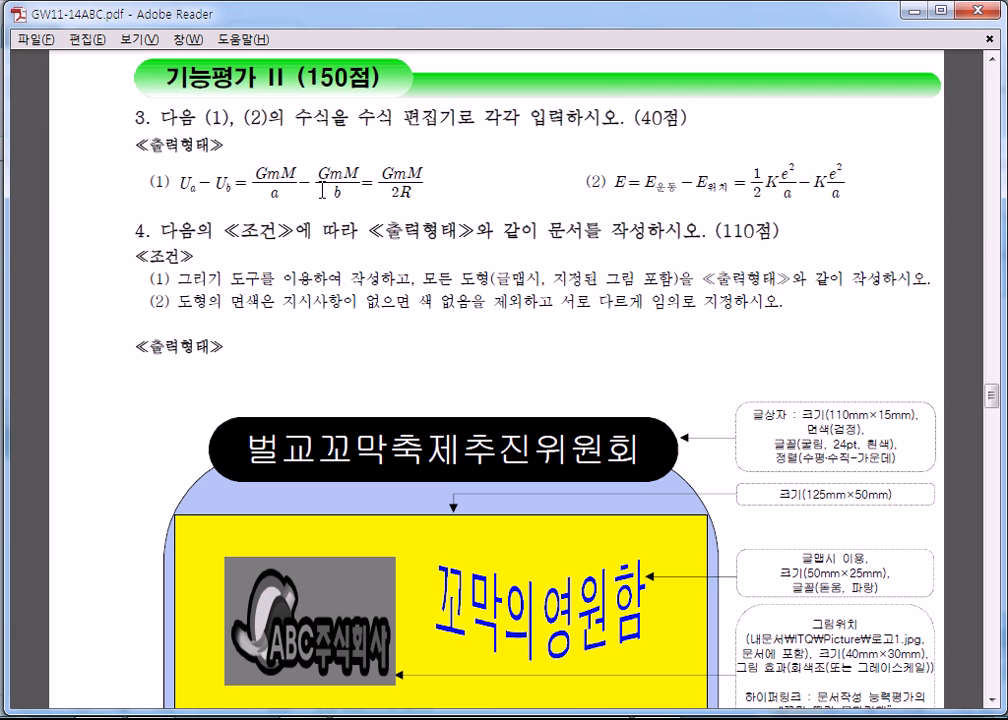
scroll(322, 190, "down", 1)
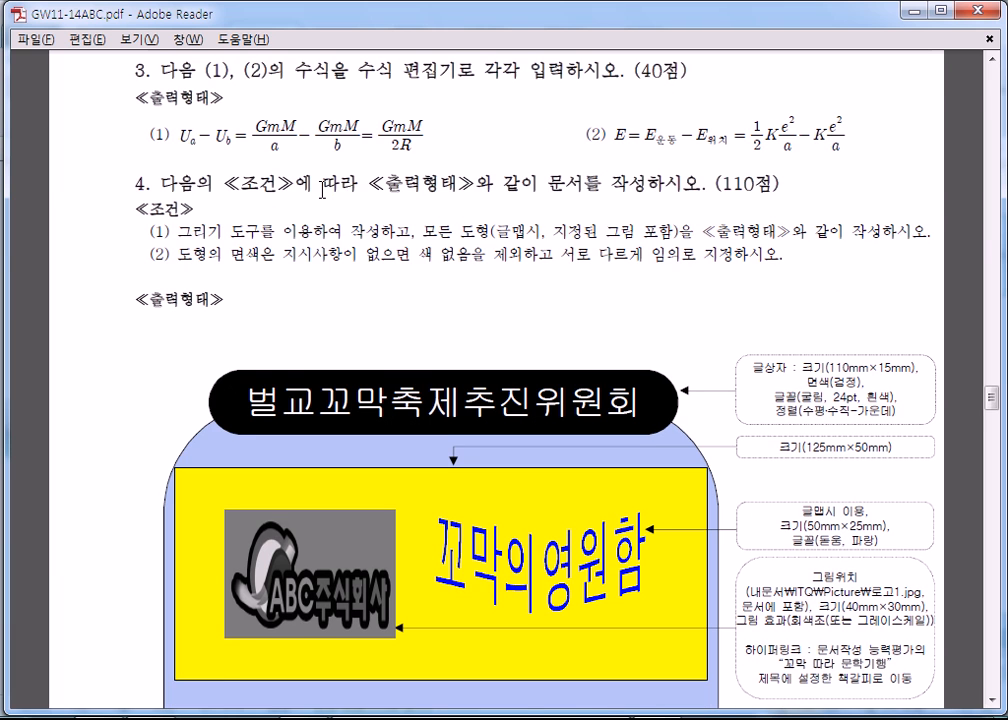
scroll(340, 240, "down", 3)
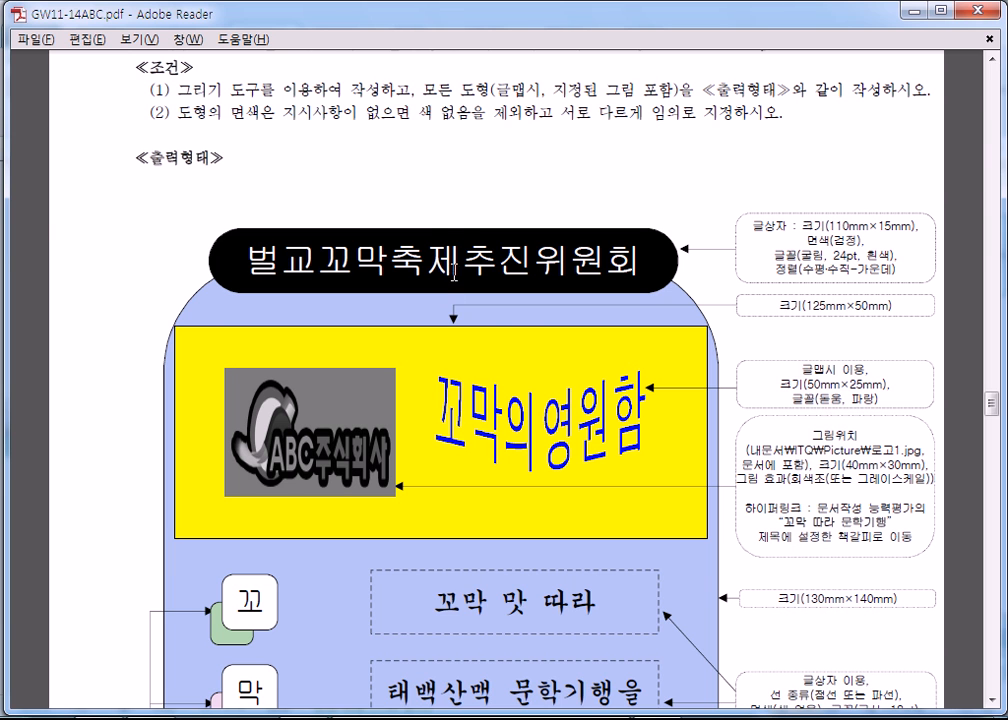
scroll(472, 281, "down", 19)
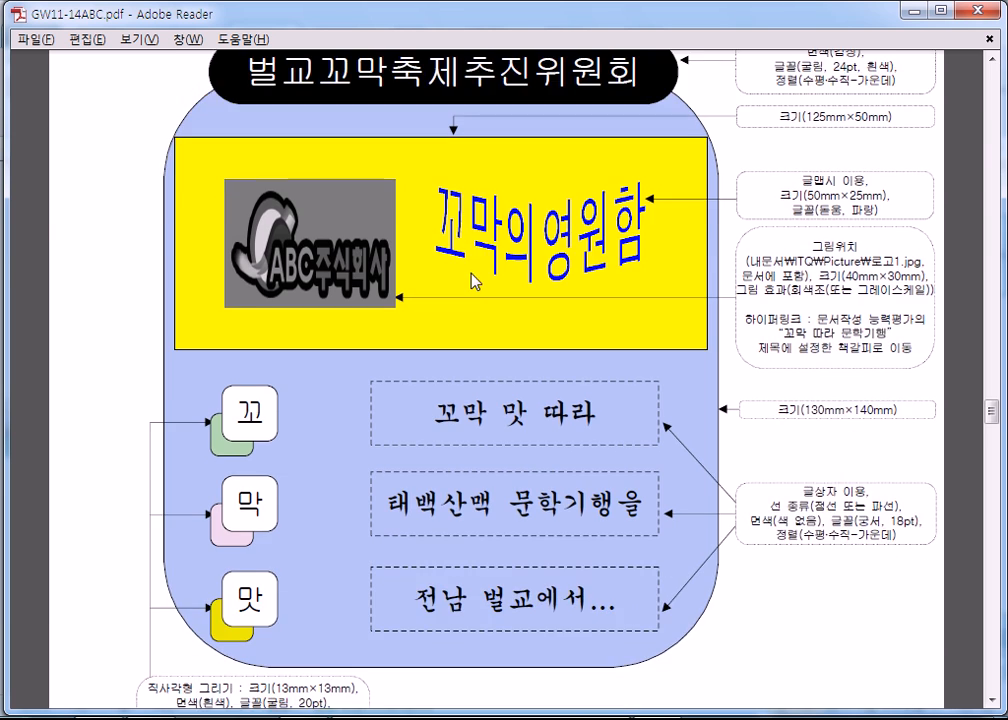
- Review the 문서작성 능력평가 page: the numbered 벌교 꼬막축제 개요 list, the decorated first letter, the title and the header notes
scroll(484, 289, "down", 7)
scroll(355, 171, "up", 3)
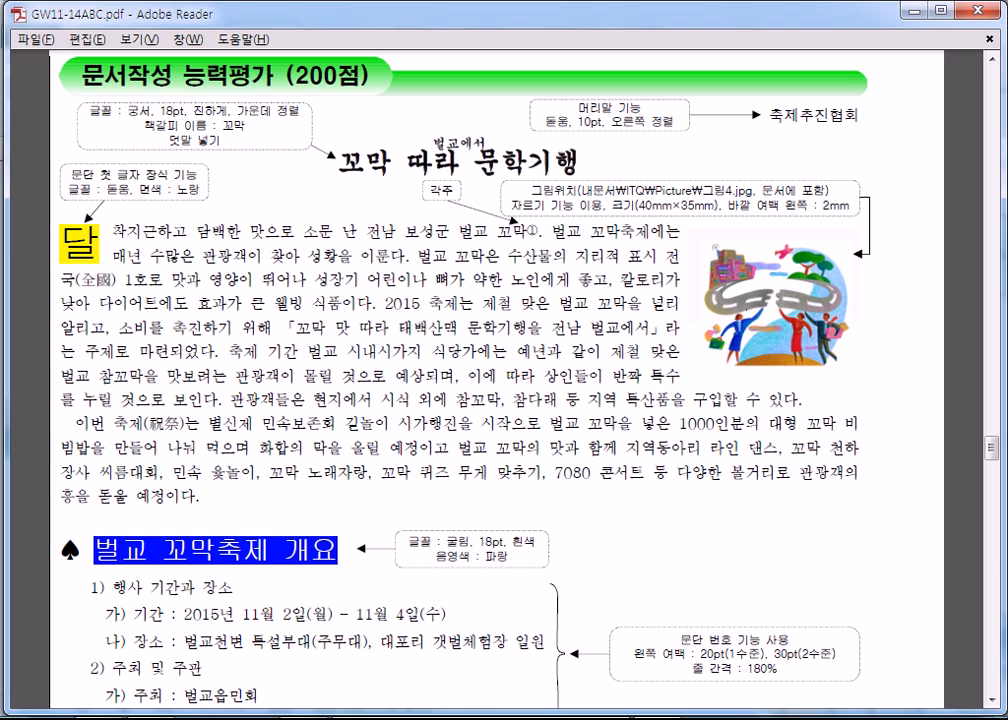
scroll(230, 252, "down", 6)
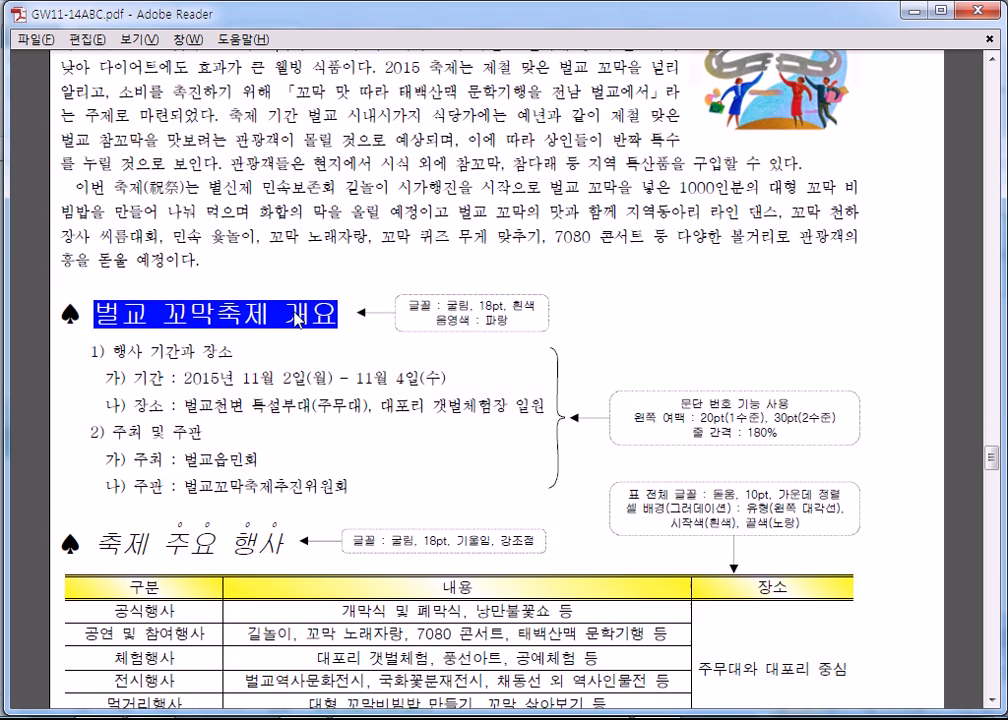
scroll(109, 346, "down", 2)
left_click_drag(107, 257, 230, 380)
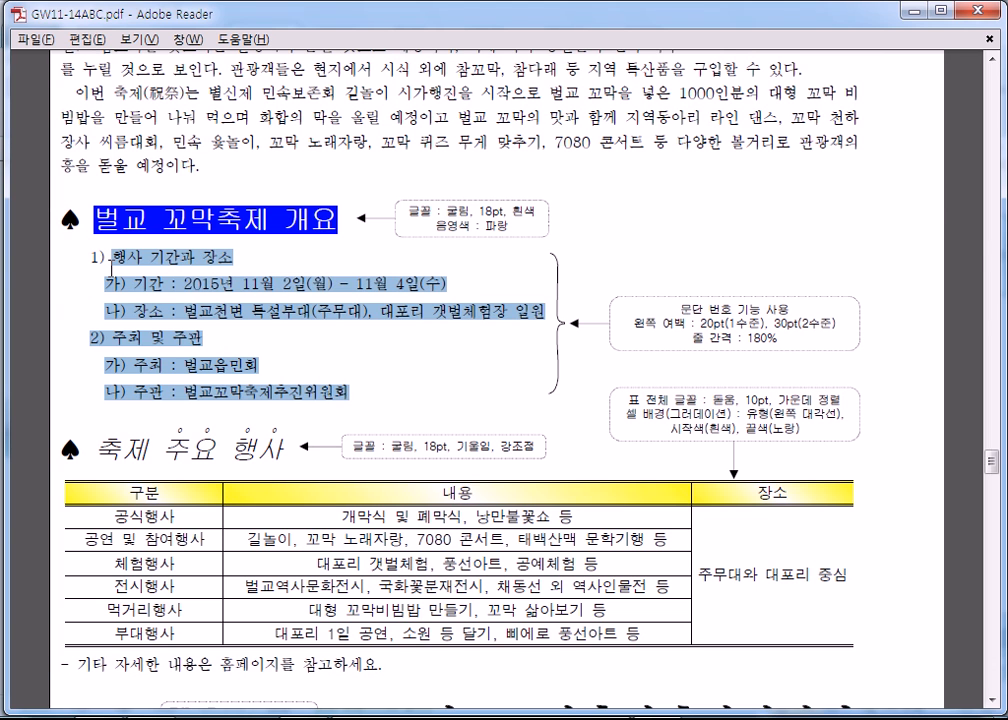
scroll(124, 281, "up", 6)
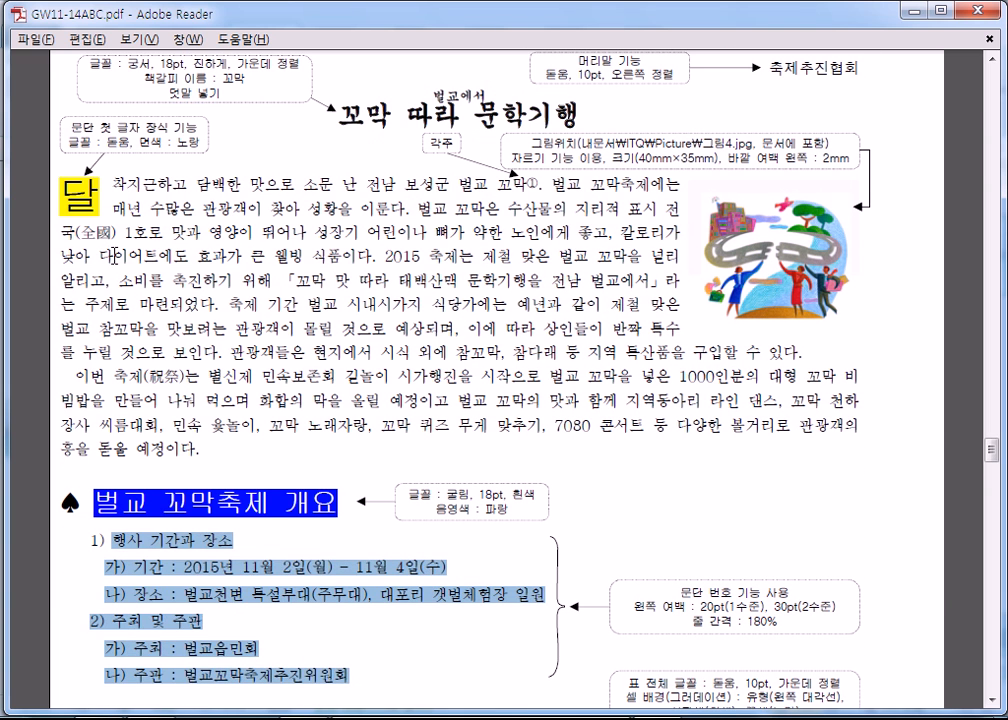
left_click_drag(68, 193, 98, 203)
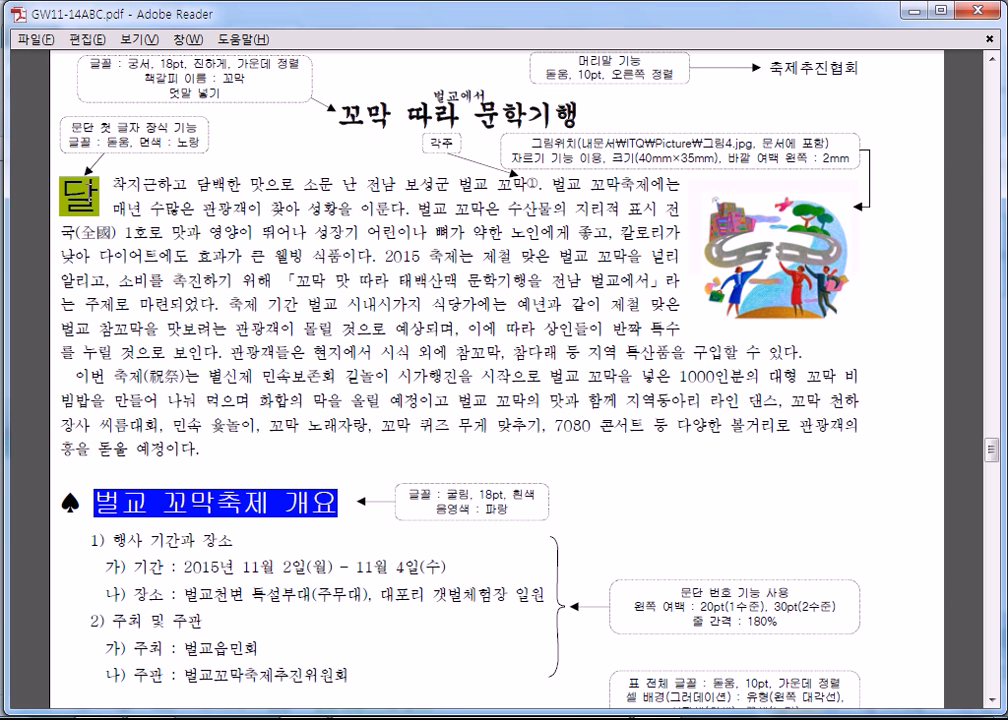
left_click(170, 199)
scroll(318, 230, "up", 3)
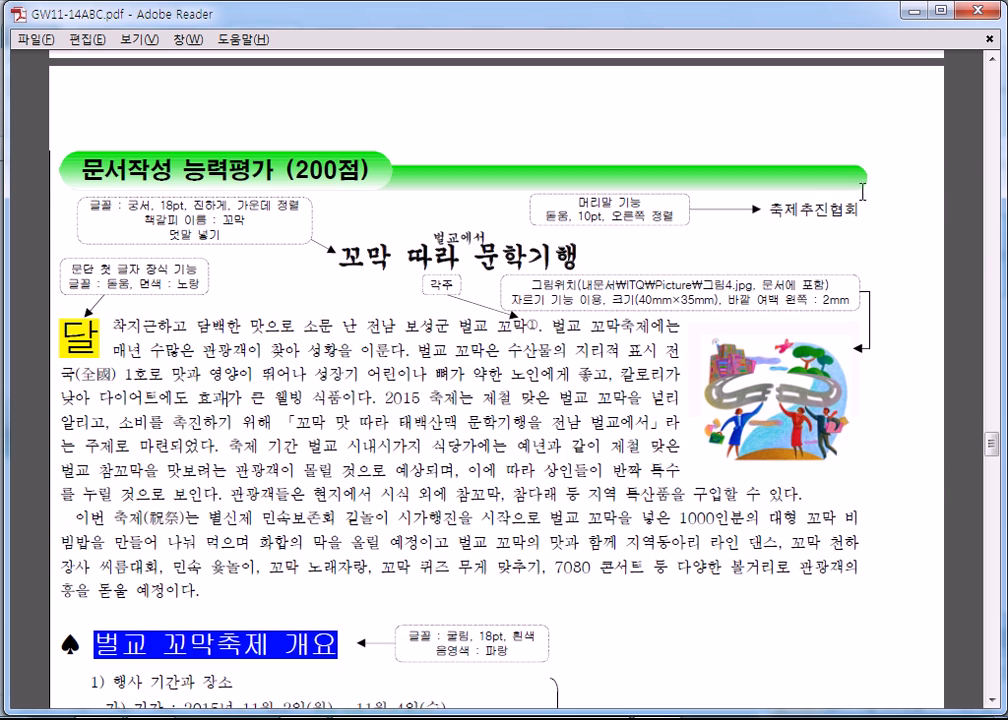
- Review the rest of the 벌교 문서작성 능력평가 page: the 축제 주요 행사 table, the footnote text and the page number notes
scroll(640, 257, "down", 10)
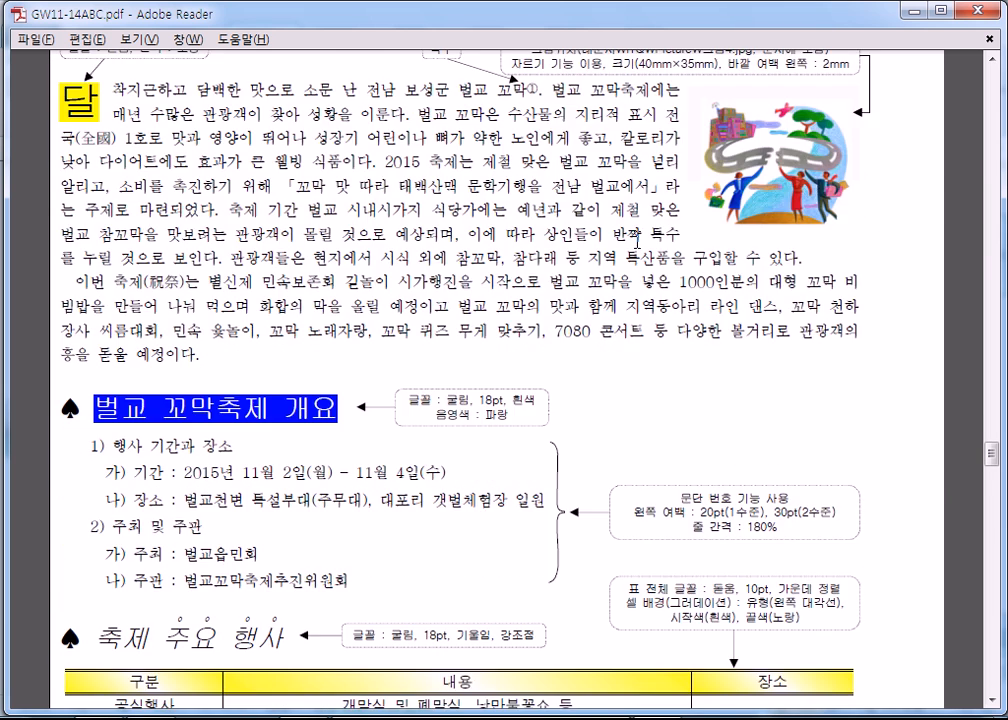
scroll(640, 257, "down", 10)
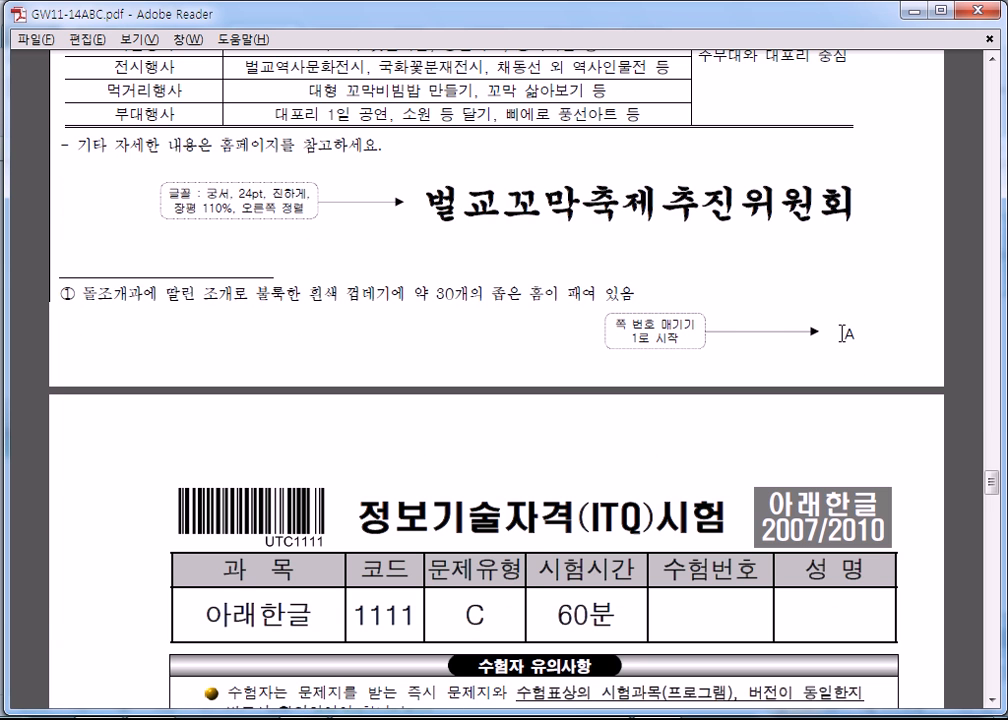
scroll(318, 212, "up", 1)
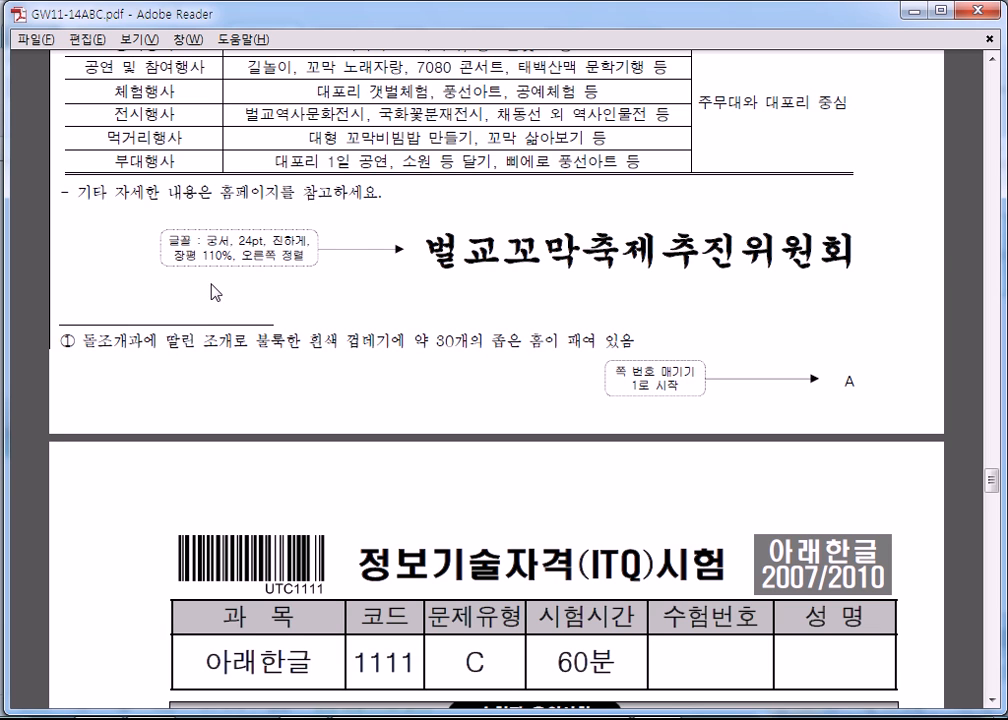
left_click_drag(113, 337, 305, 348)
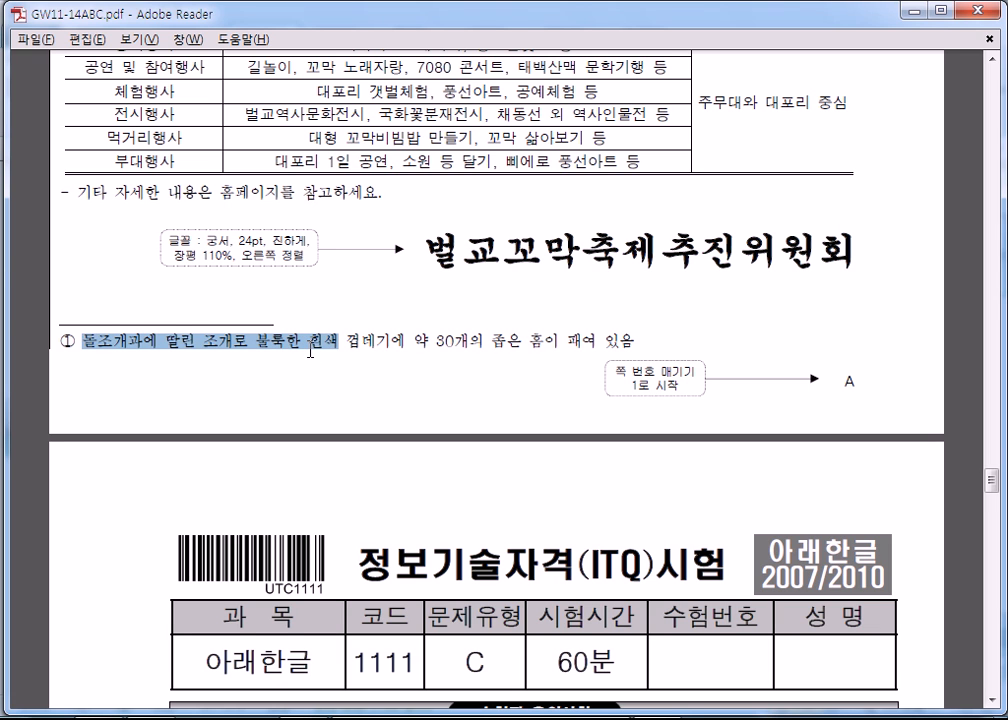
scroll(310, 350, "up", 5)
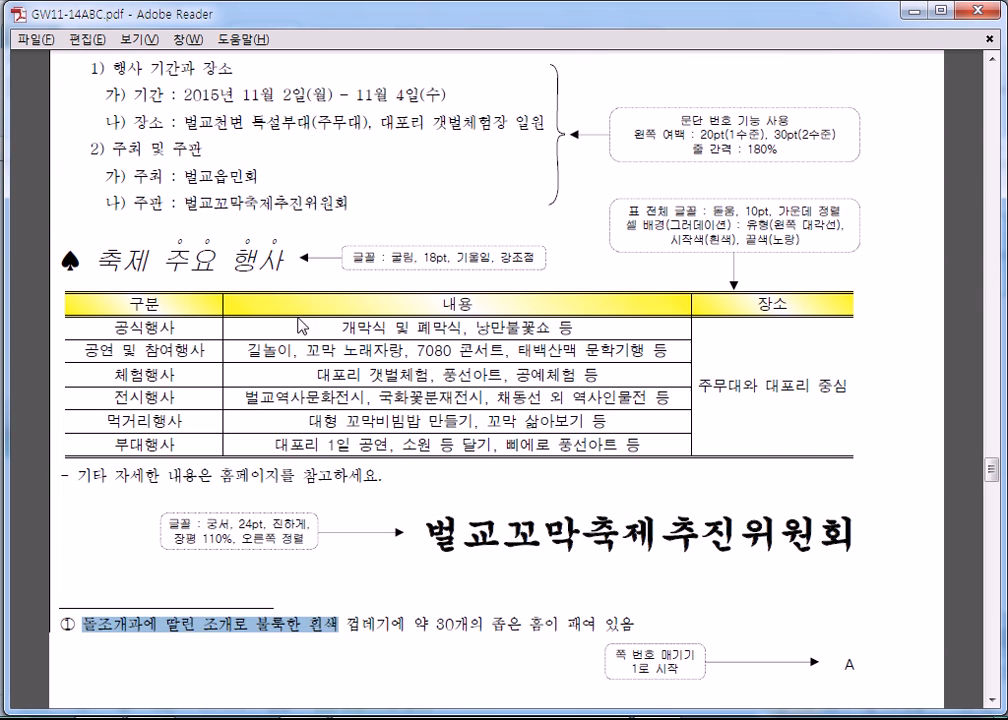
left_click(275, 172)
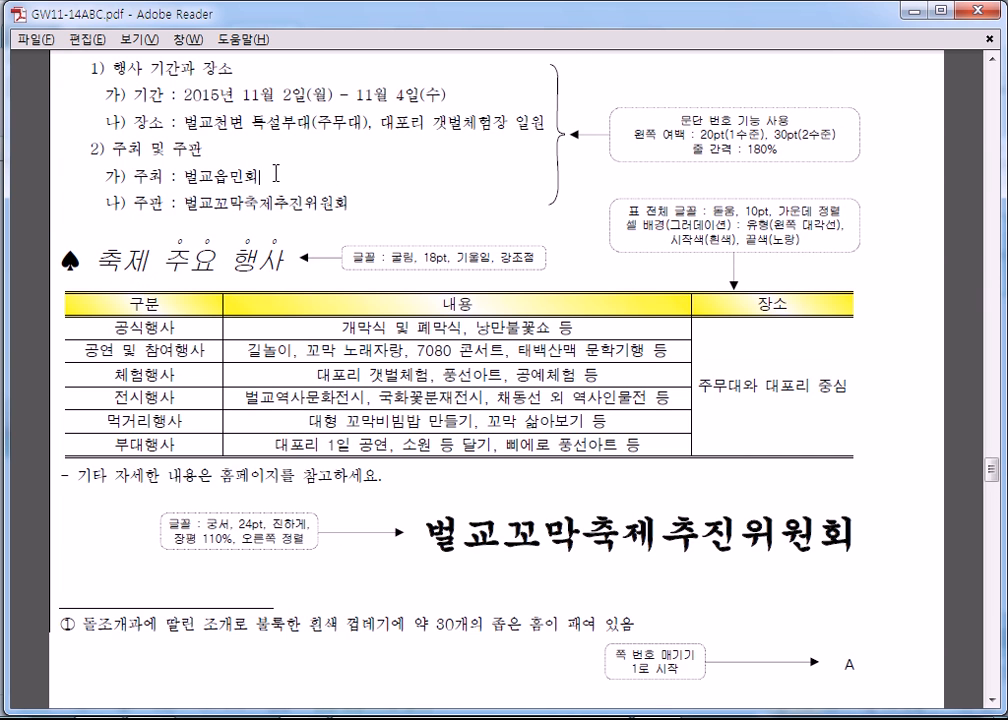
scroll(275, 172, "up", 3)
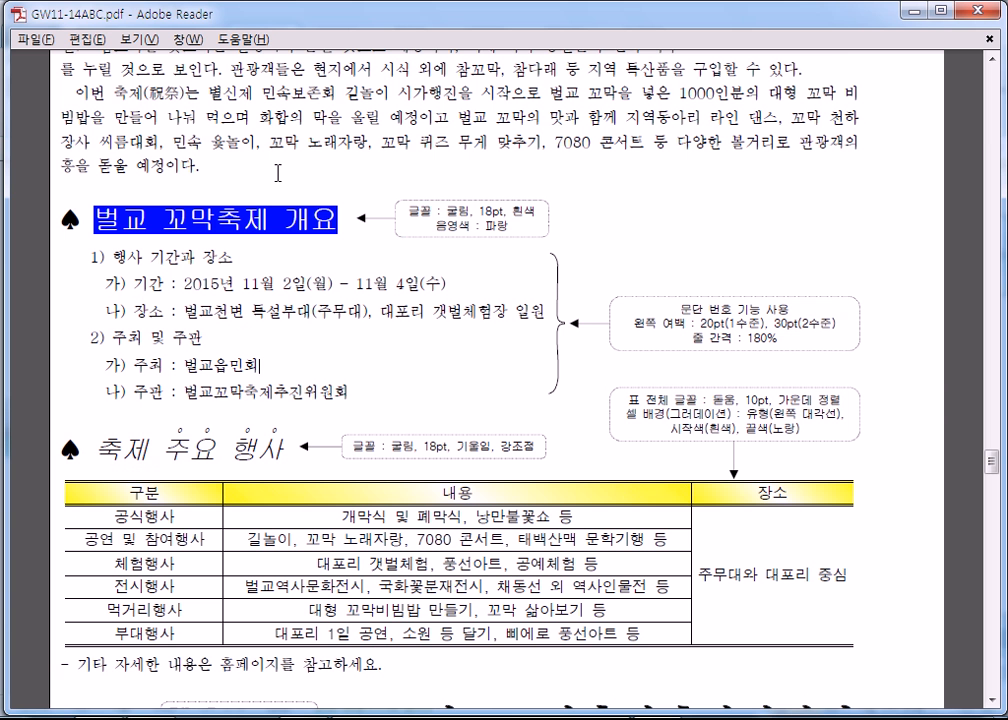
- Review the type C exam's 수험자 유의사항 and its 기능평가 I english style, table and chart conditions
scroll(280, 183, "down", 15)
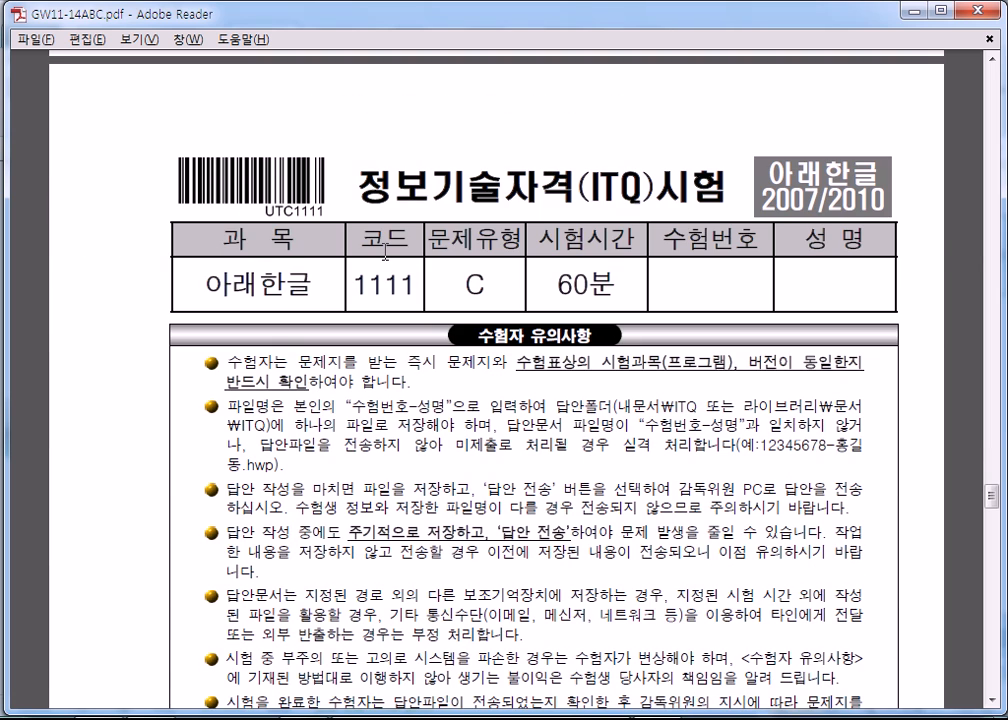
scroll(385, 256, "down", 15)
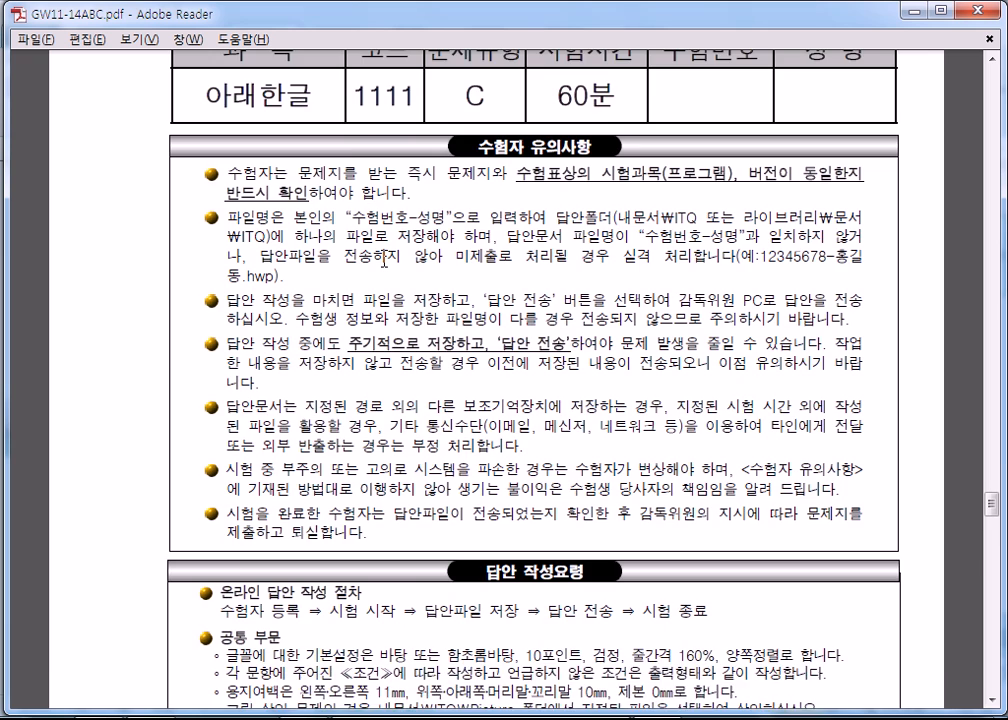
scroll(414, 260, "down", 8)
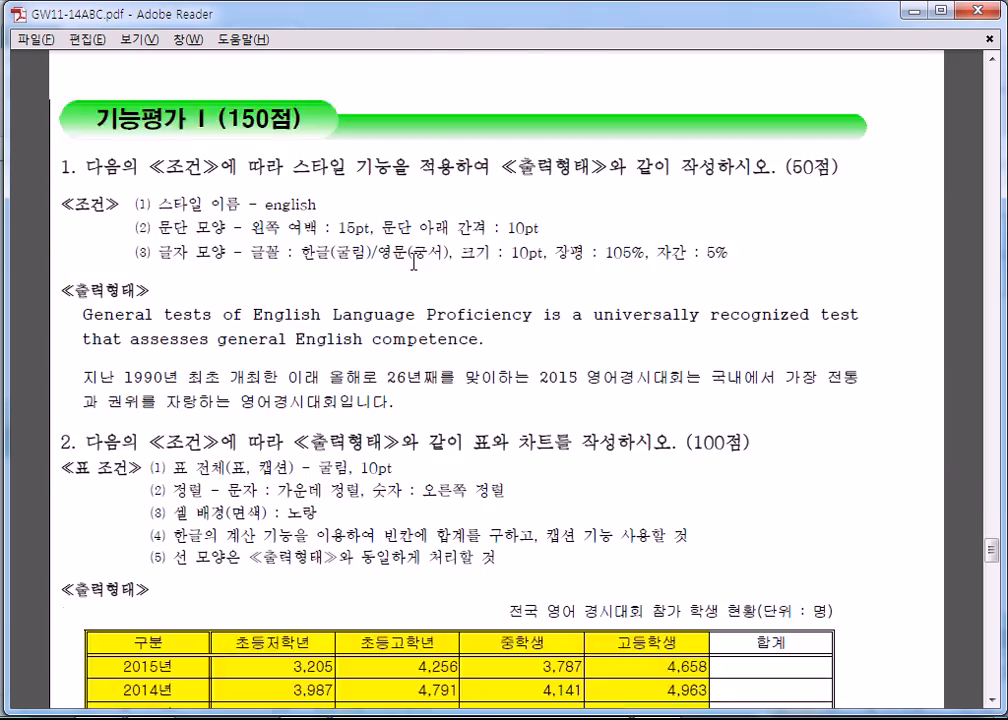
left_click_drag(203, 196, 389, 531)
scroll(519, 423, "down", 5)
scroll(519, 423, "down", 10)
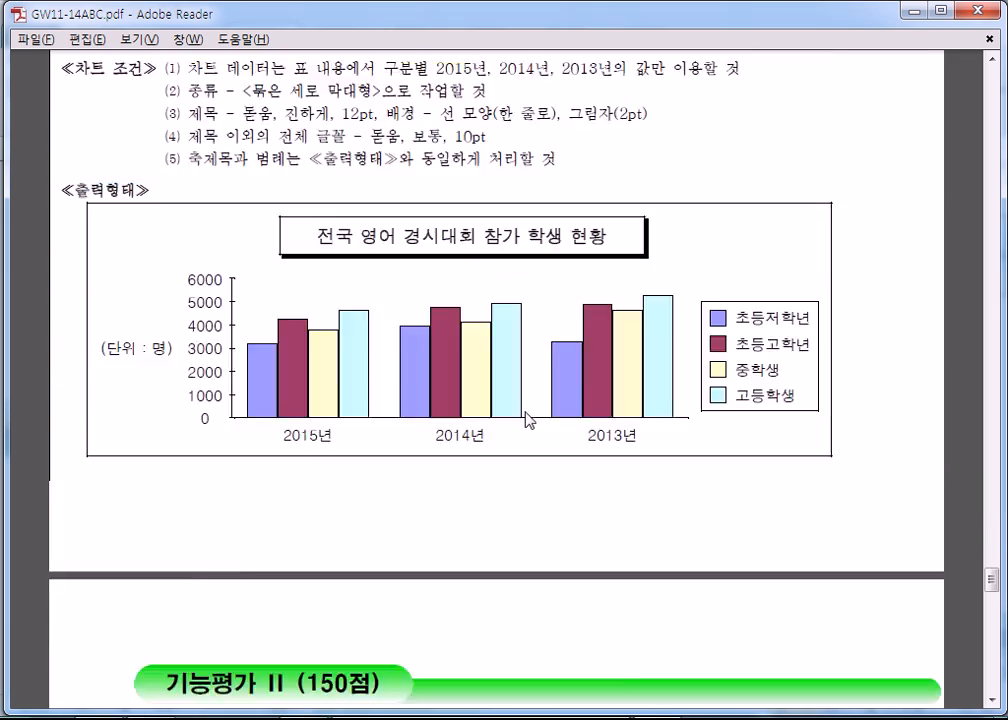
- Review the type C 영어경시대회 drawing and the 문서작성 능력평가 page with its title, first-letter, picture and paragraph number notes
left_click_drag(372, 318, 585, 467)
scroll(585, 467, "down", 15)
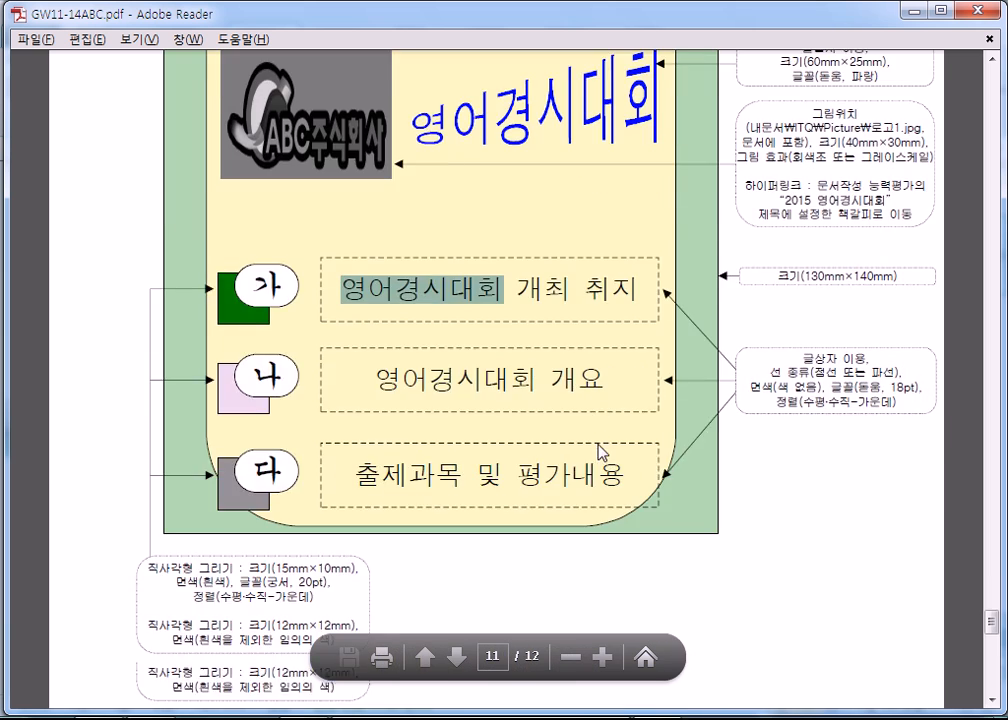
left_click_drag(280, 319, 387, 458)
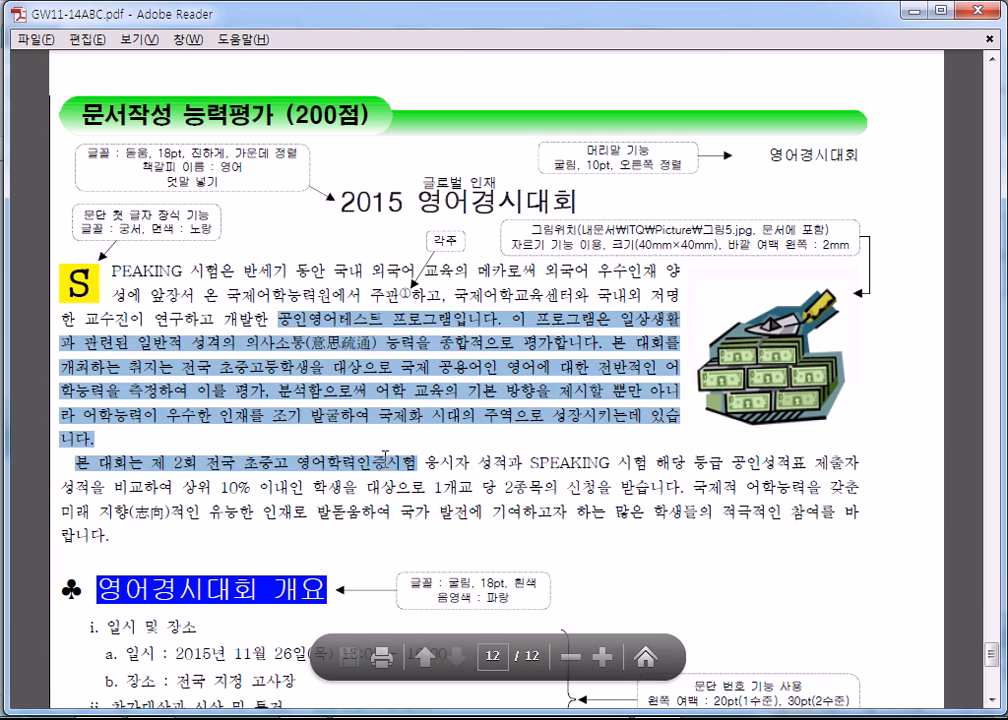
left_click(565, 461)
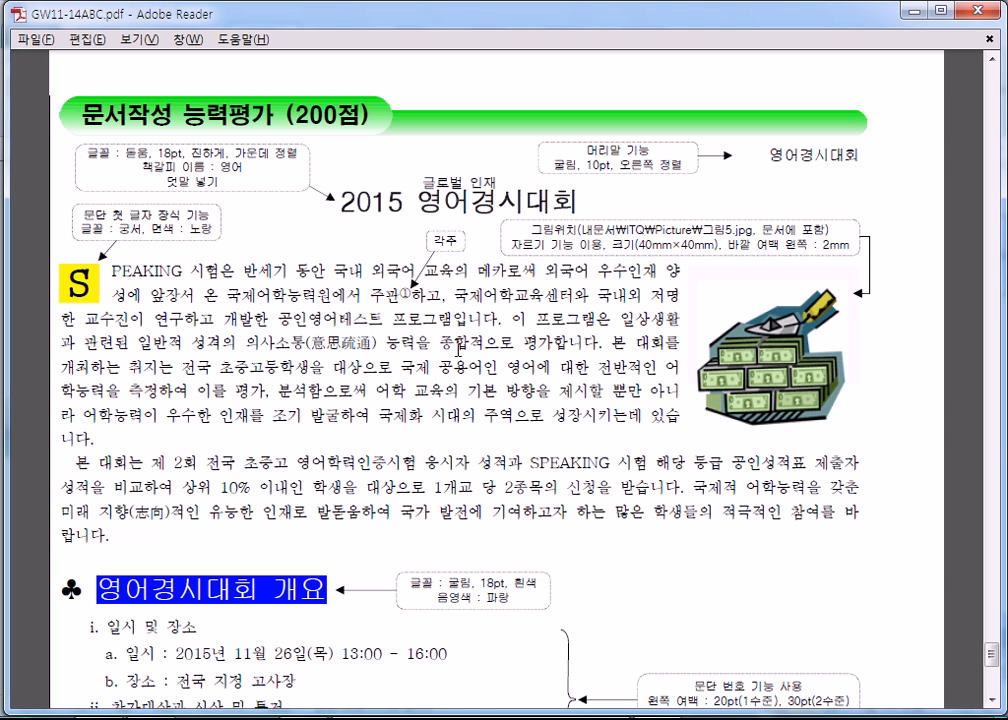
scroll(458, 343, "down", 4)
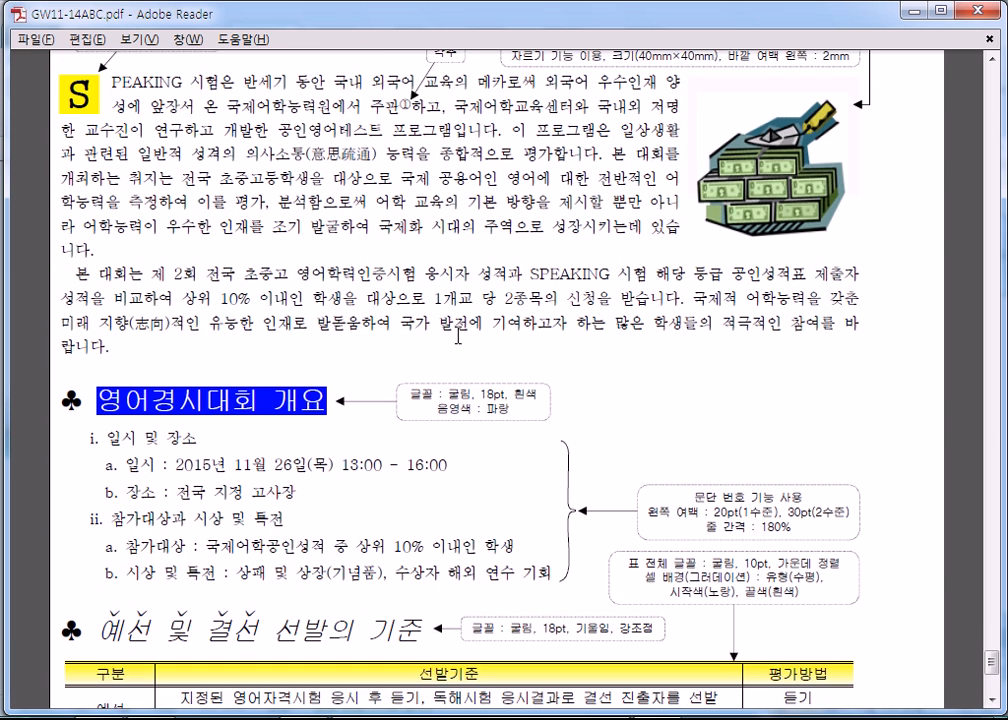
scroll(458, 335, "up", 16)
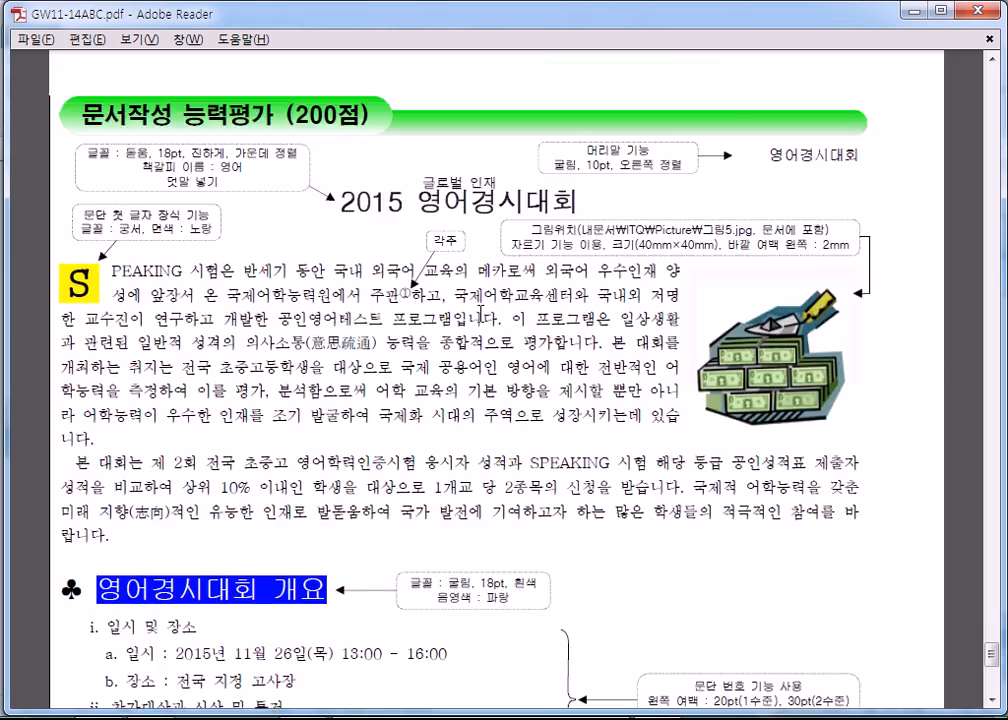
- Look back through the type C pages as far as the 벌교 축제 주요 행사 table and close GW11-14ABC.pdf
scroll(484, 318, "up", 4)
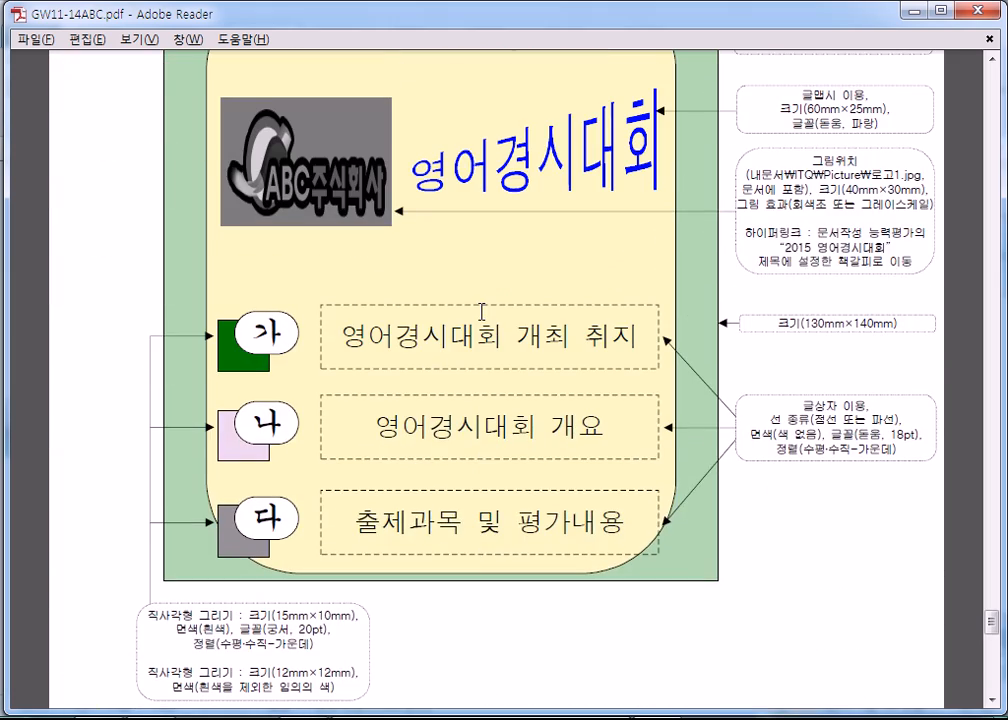
scroll(481, 312, "up", 20)
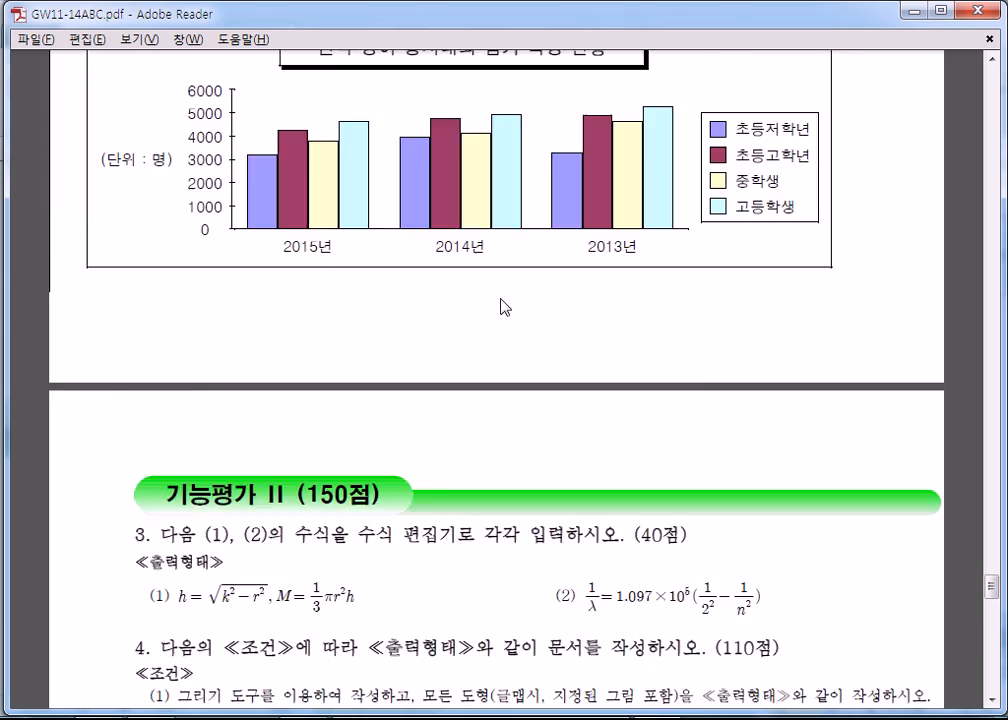
scroll(489, 244, "up", 20)
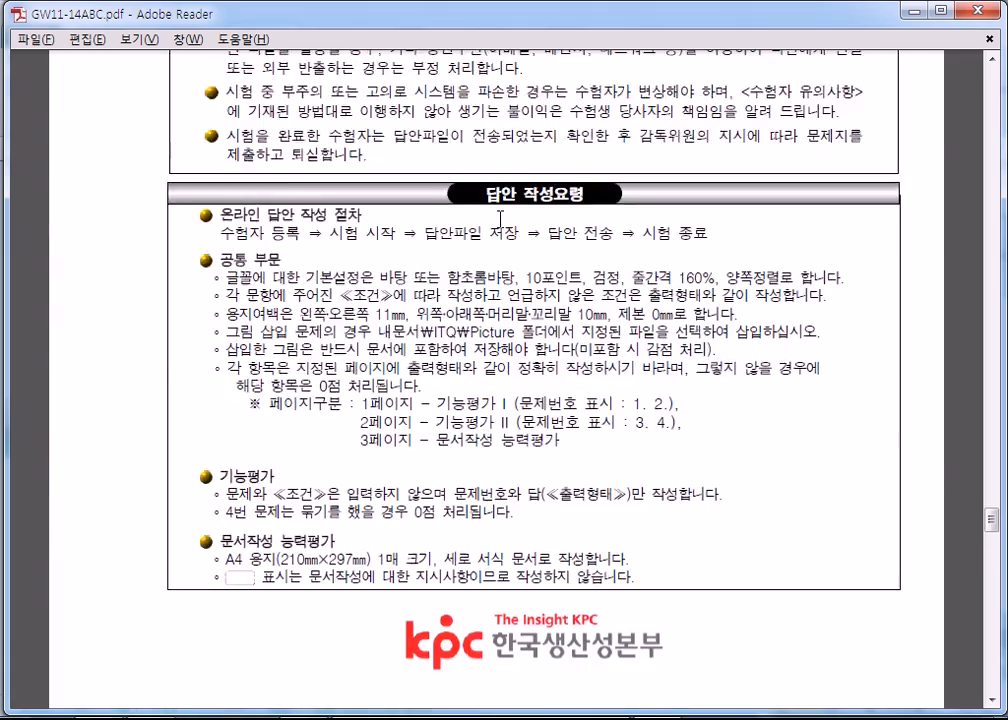
scroll(509, 192, "up", 6)
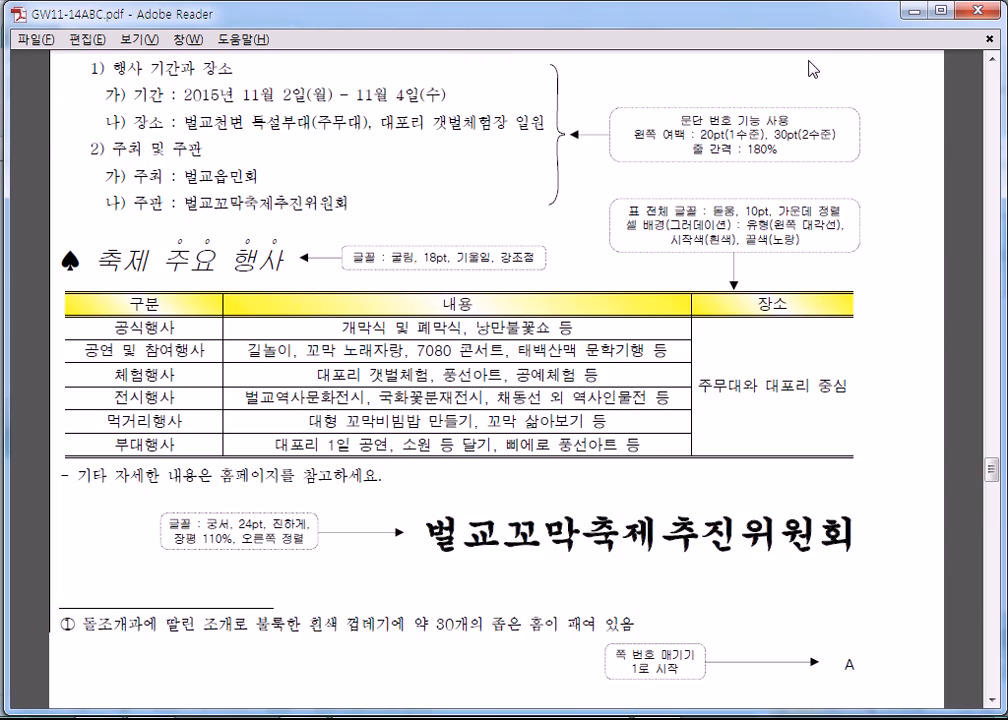
left_click(988, 12)
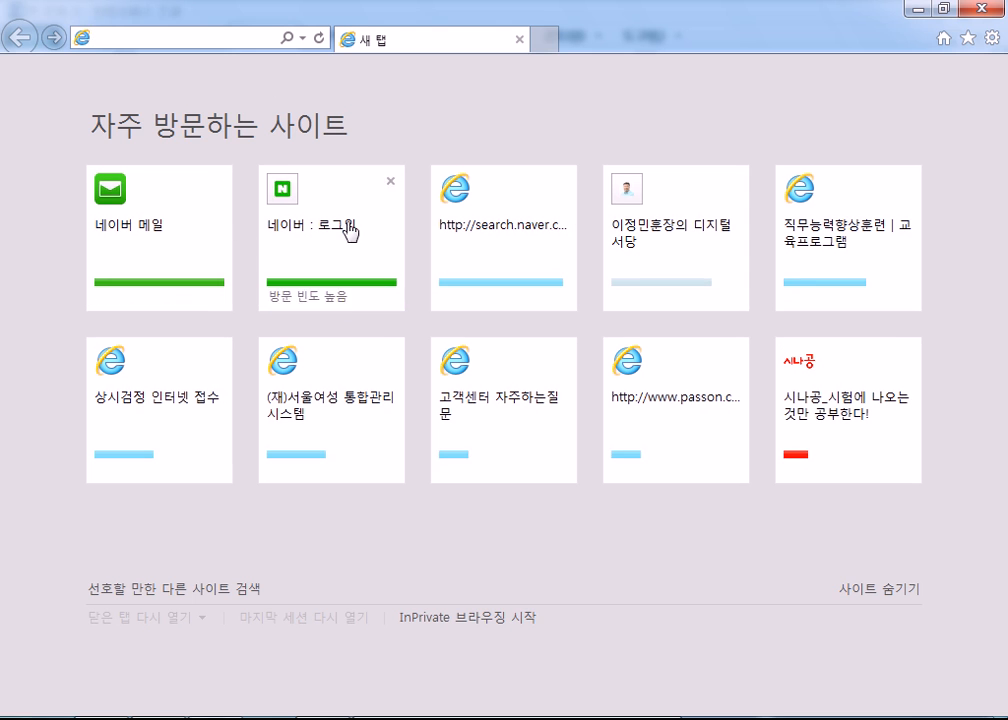
- Open the 디지털서당 site in Internet Explorer and look through its 자격증 자료실 for the ITQ and DIAT exam posts
left_click(690, 248)
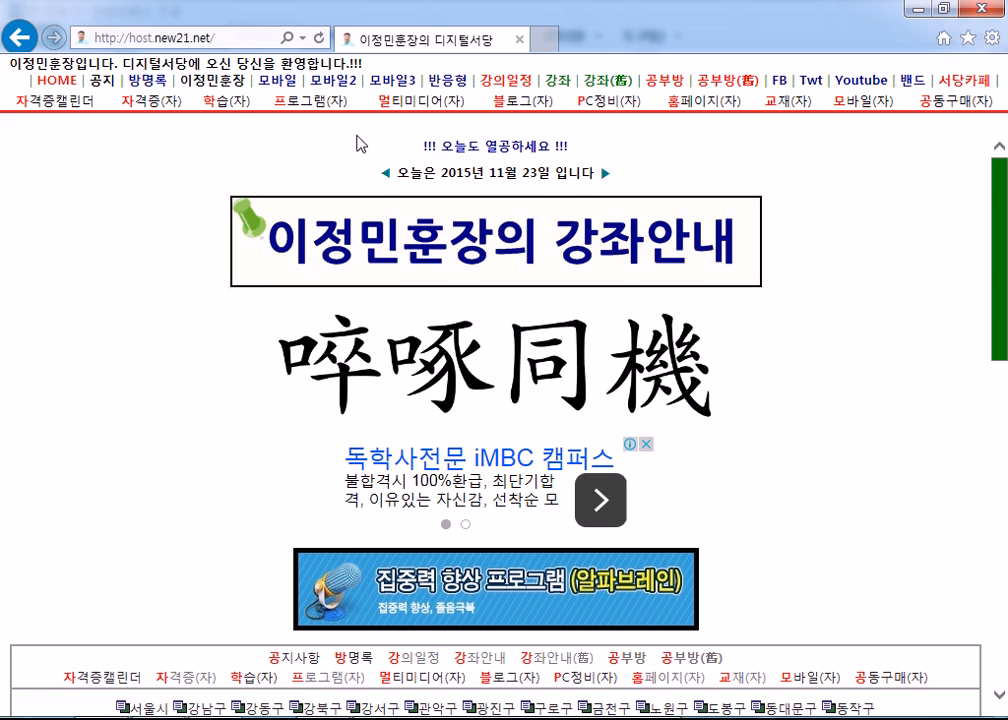
left_click(178, 107)
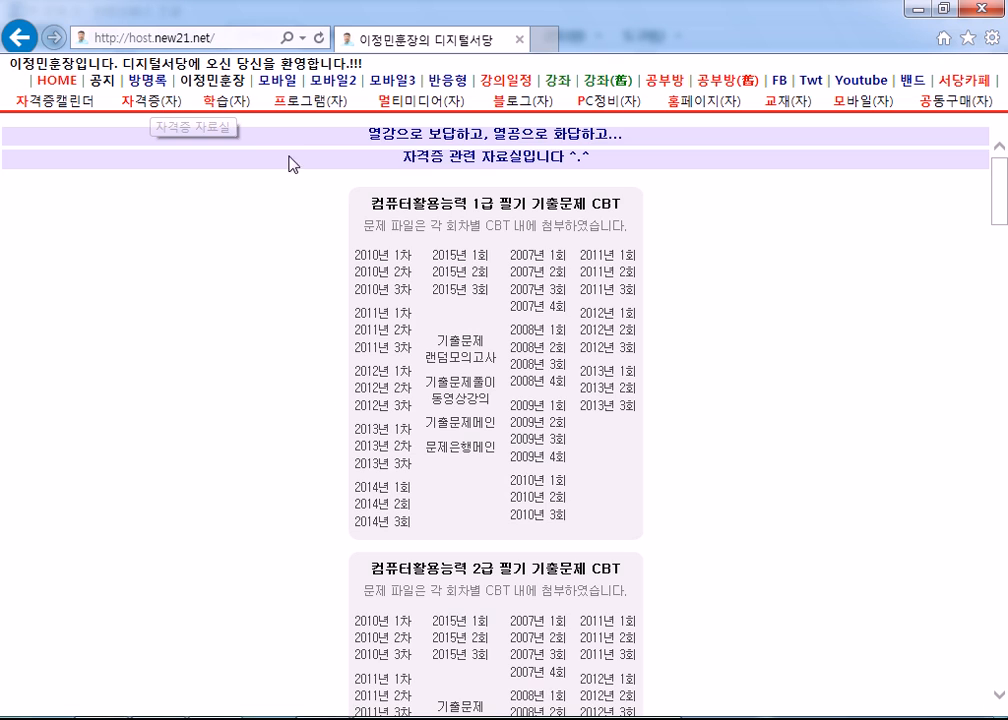
scroll(433, 330, "down", 20)
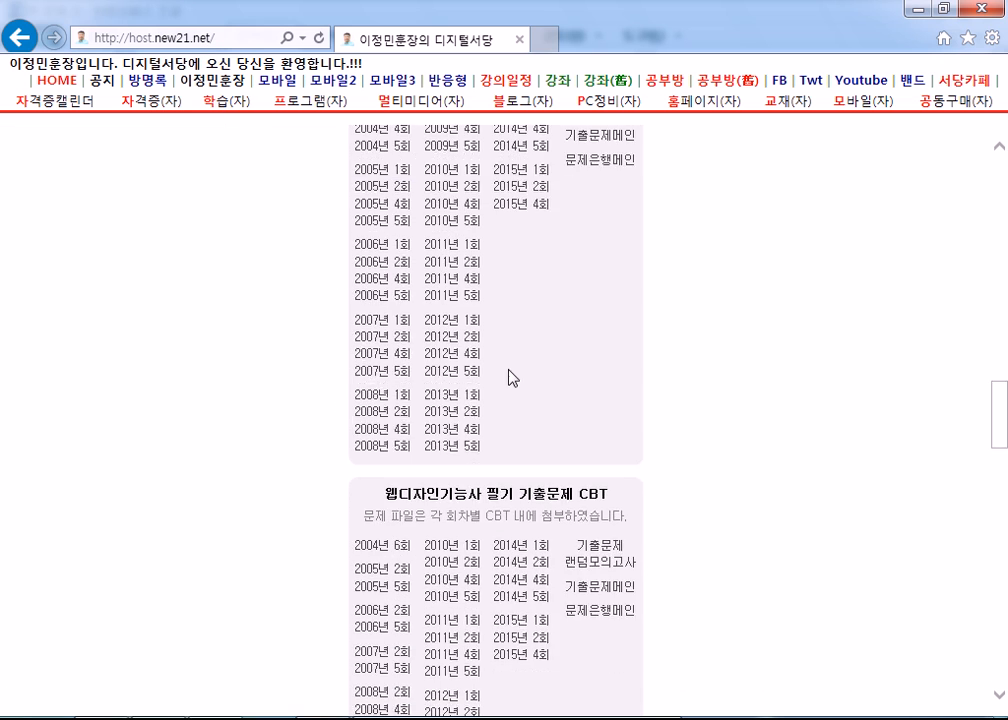
scroll(708, 382, "up", 2)
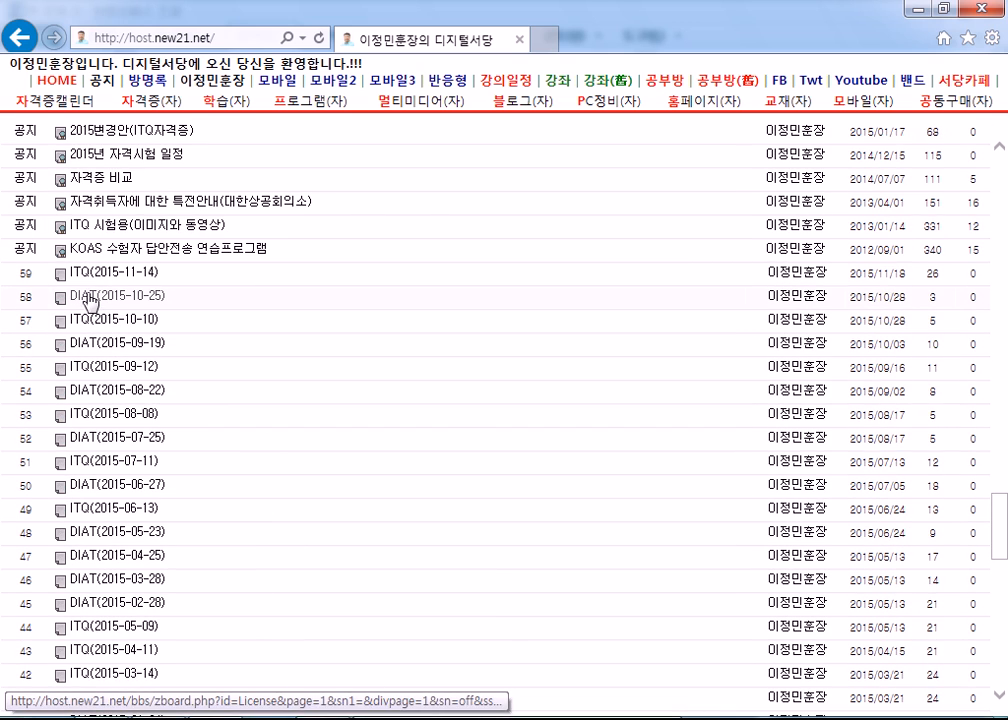
scroll(80, 461, "up", 5)
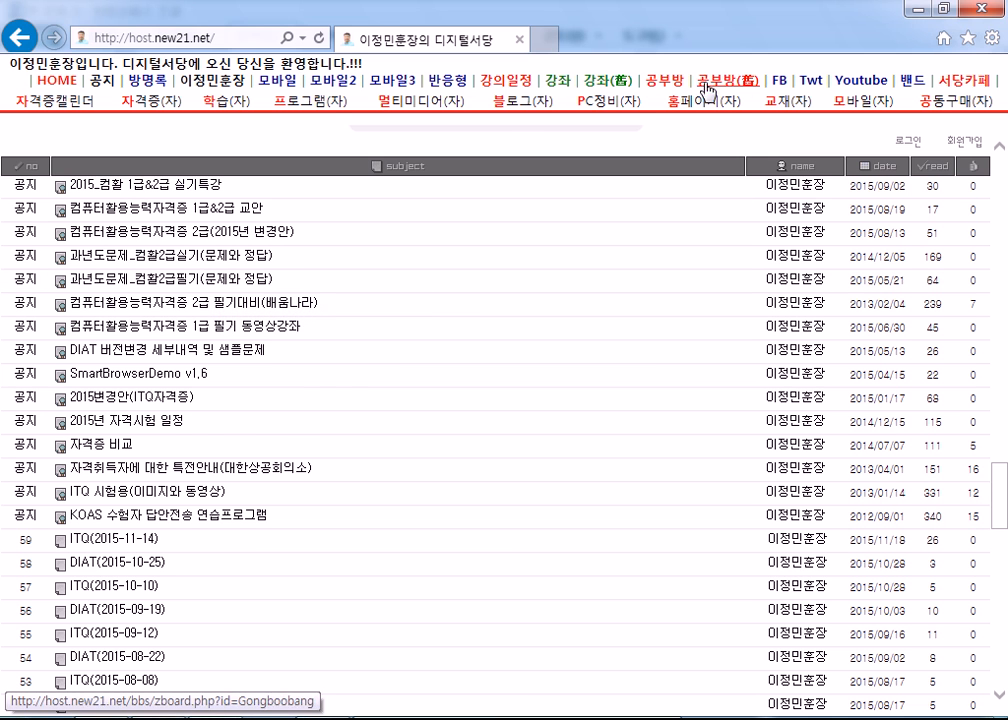
- Open the site's 공부방 board and look through its notices and lecture posts, highlighting the 과년도문제&모의고사_컴활2급필기 notice
left_click(665, 81)
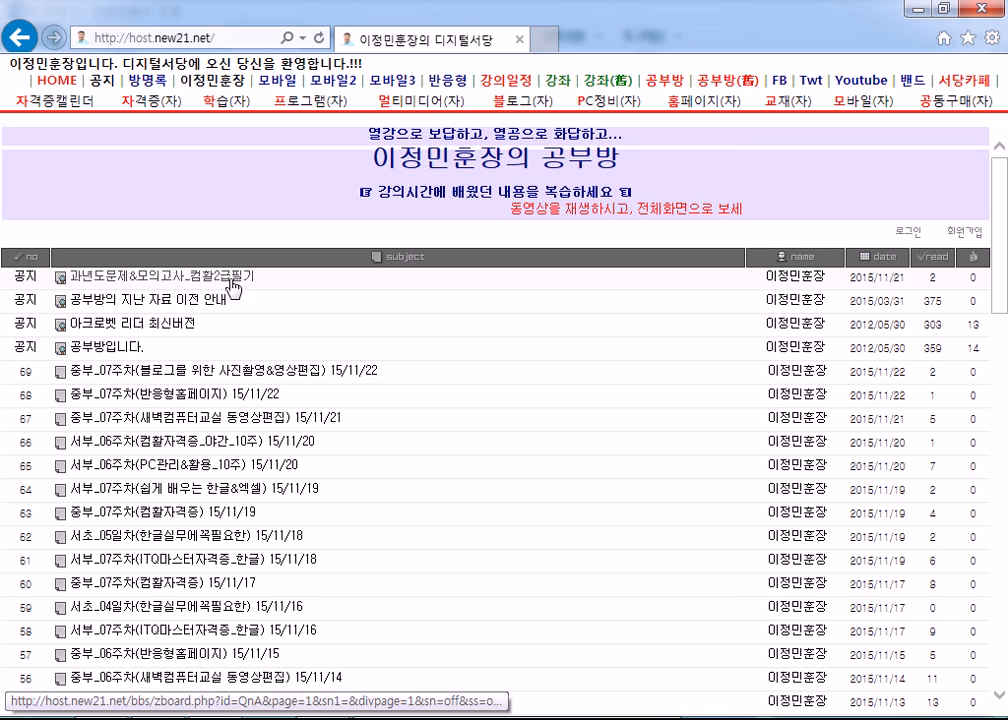
left_click_drag(265, 280, 68, 281)
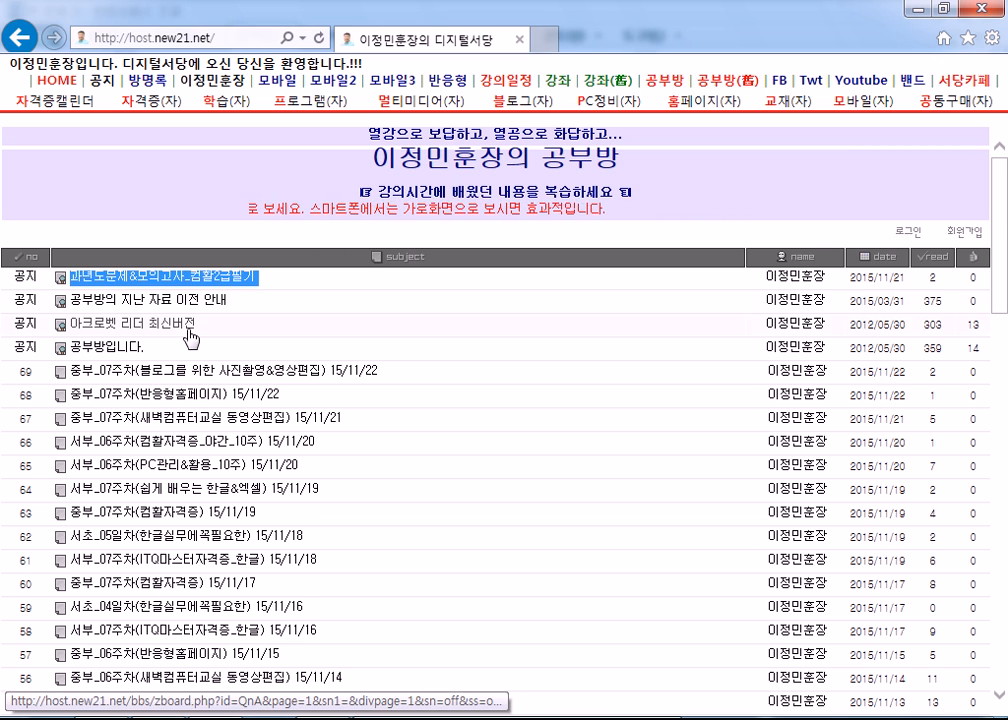
scroll(296, 388, "down", 1)
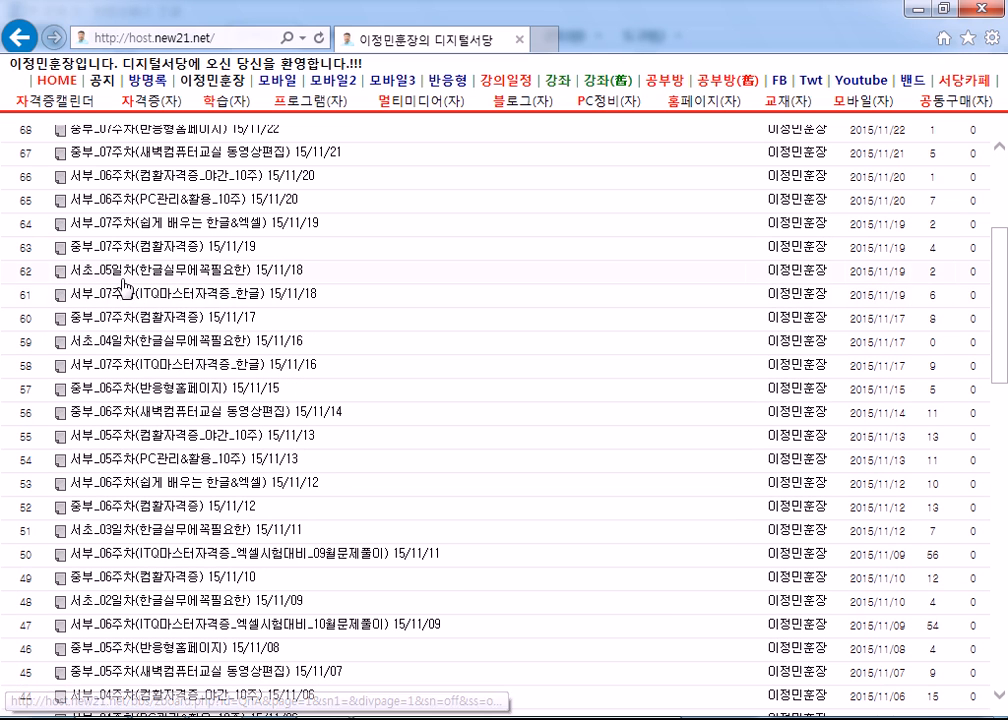
scroll(103, 268, "up", 3)
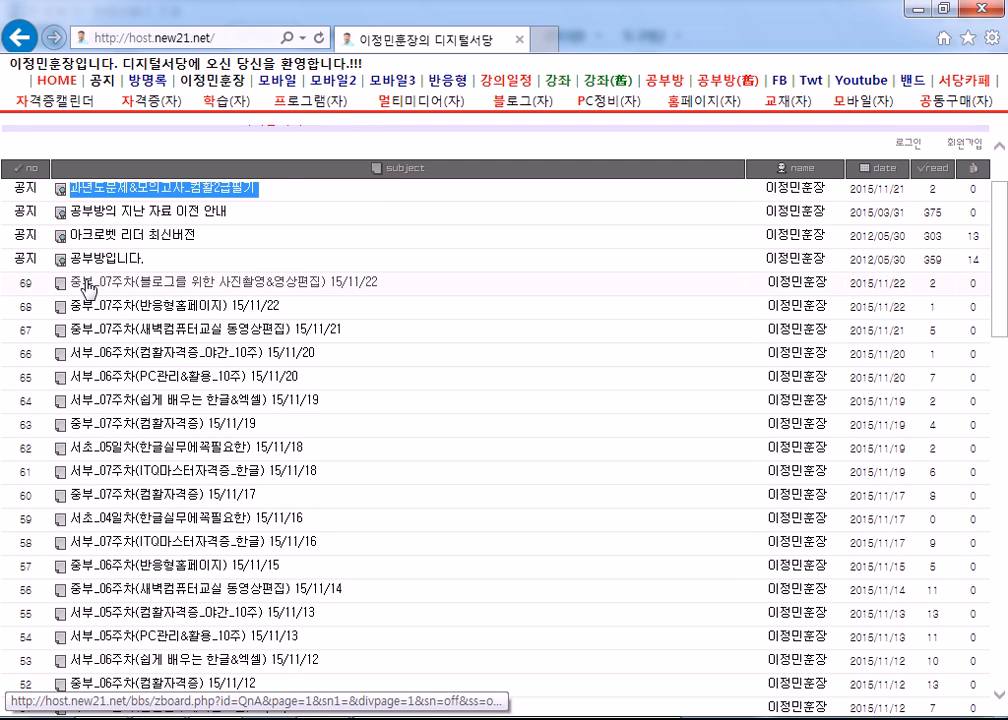
- Open the 서초_05일차(한글실무에꼭필요한) 15/11/18 post, look at its lecture video and return to the 공부방 board
left_click(118, 448)
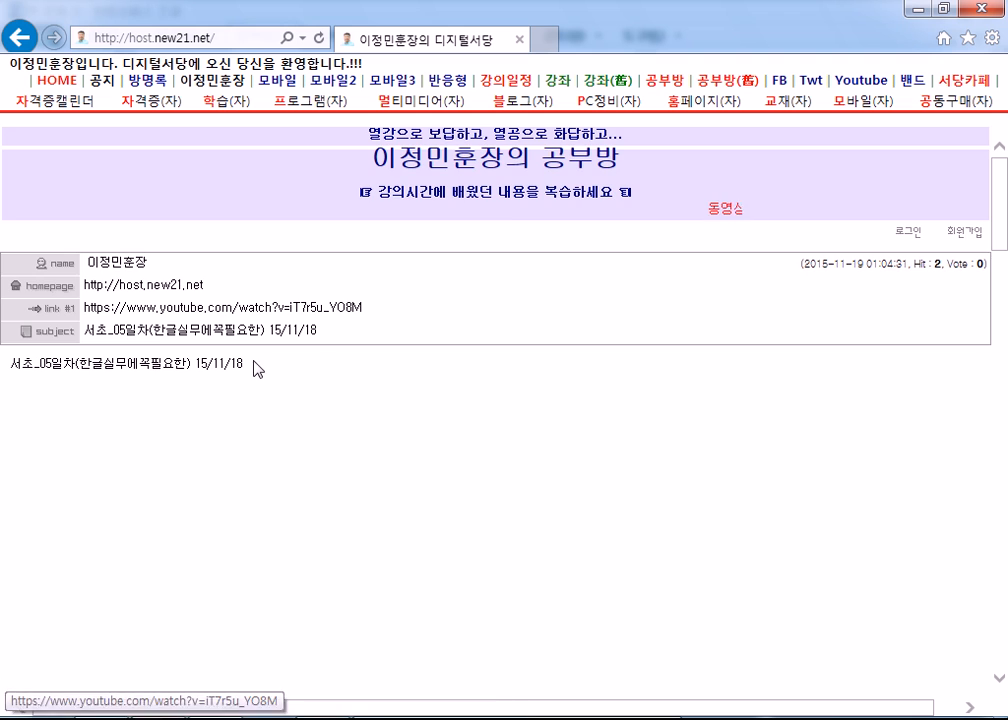
scroll(511, 367, "down", 3)
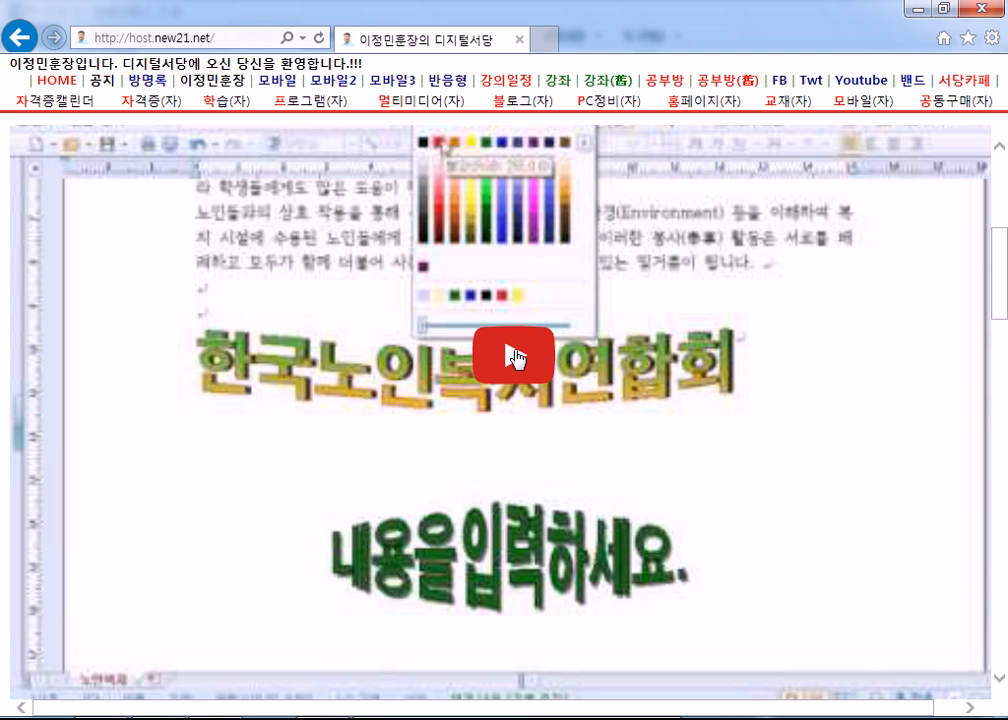
scroll(516, 357, "up", 3)
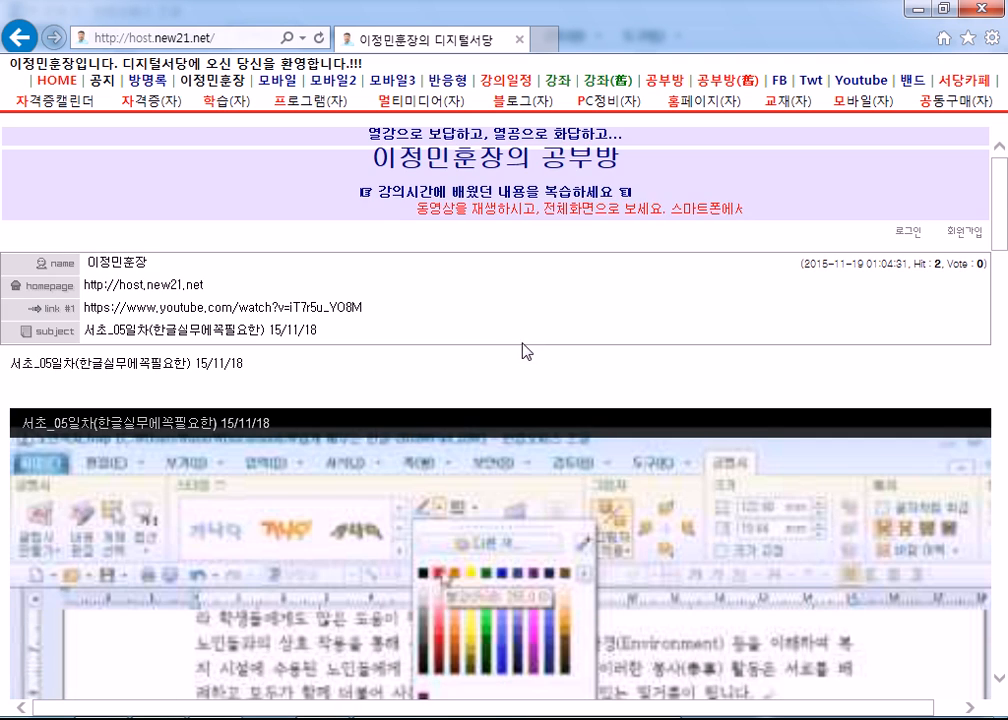
left_click(664, 84)
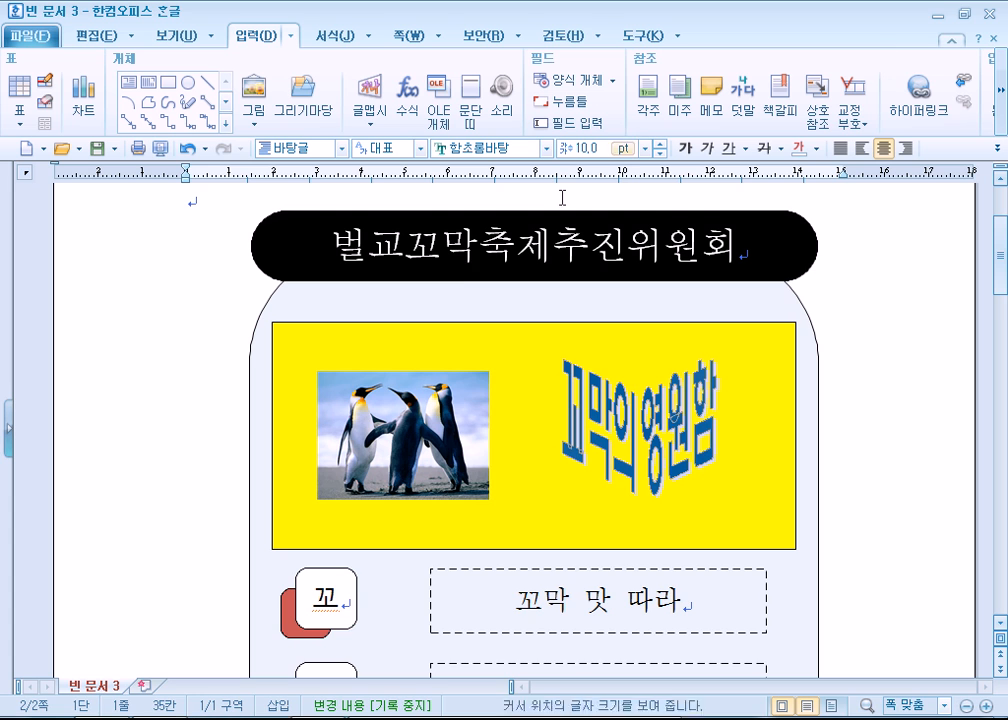
- Switch back to 빈 문서 3 in 한컴오피스 한글 and insert an empty paragraph above the 벌교꼬막축제추진위원회 drawing
key("Return")
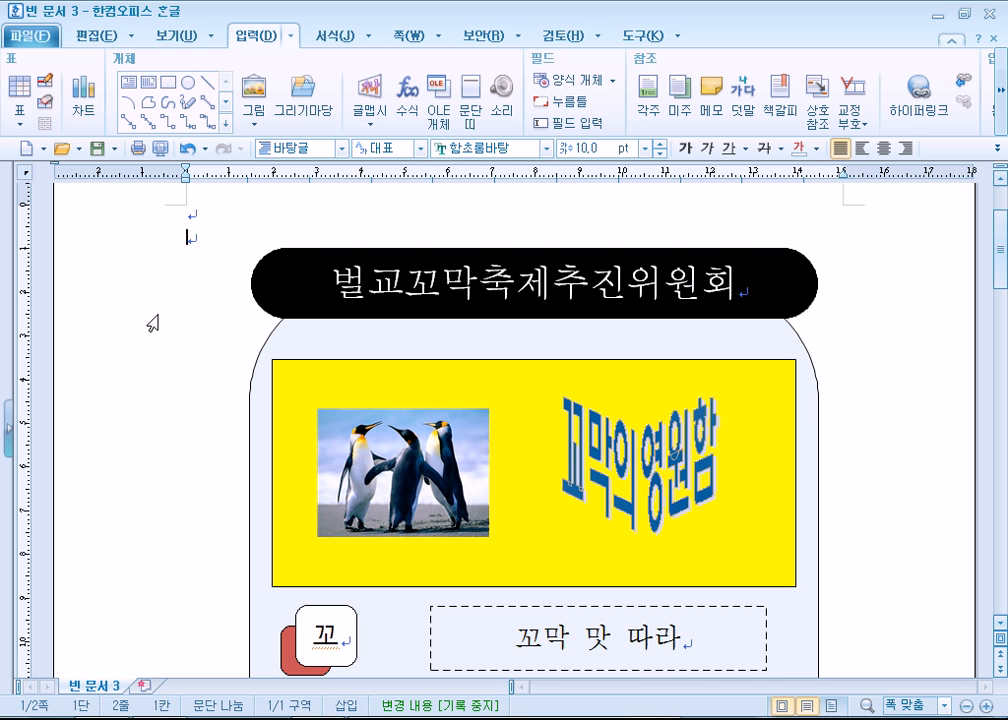
- Look over the finished drawing in 빈 문서 3 and the text and pictures in 독도.hwp
scroll(162, 322, "down", 3)
scroll(207, 337, "up", 4)
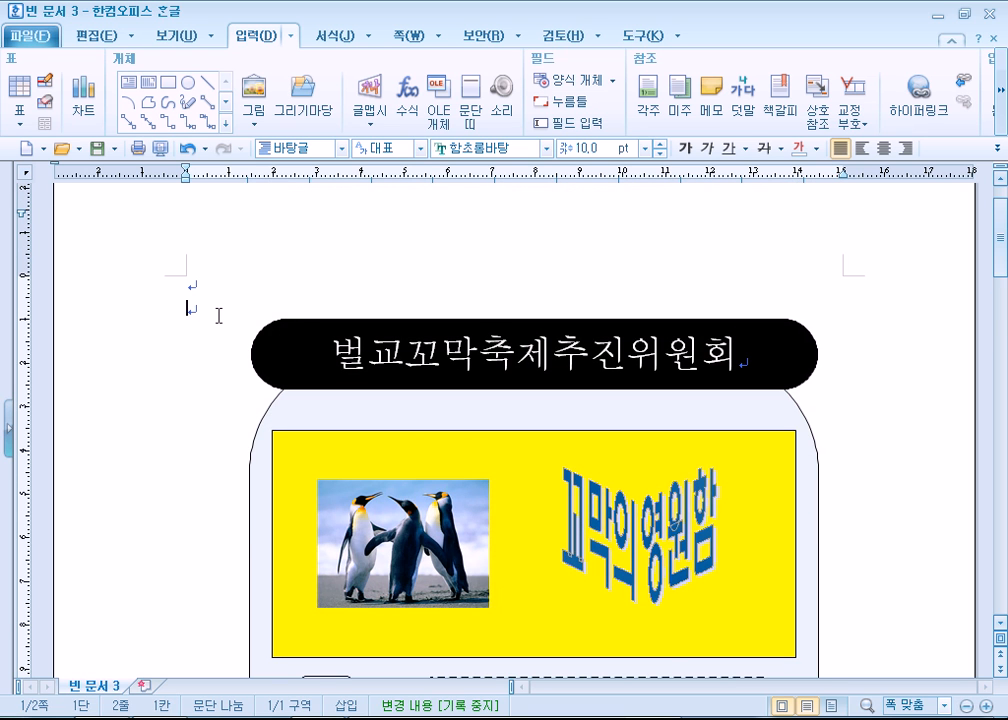
scroll(218, 316, "up", 1)
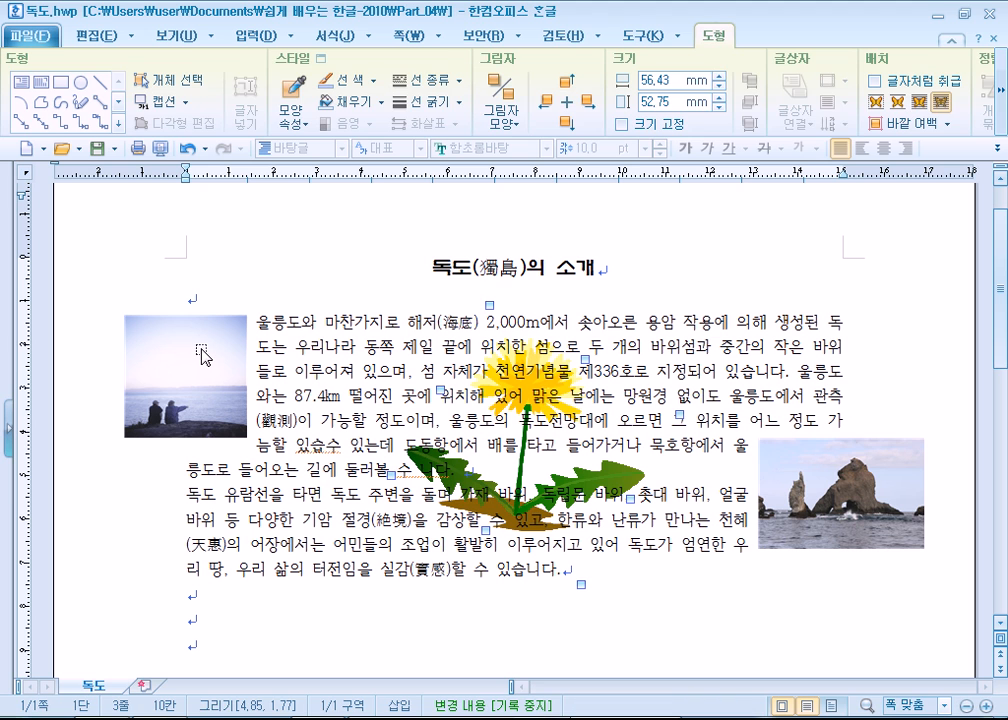
left_click(202, 349)
left_click(326, 392)
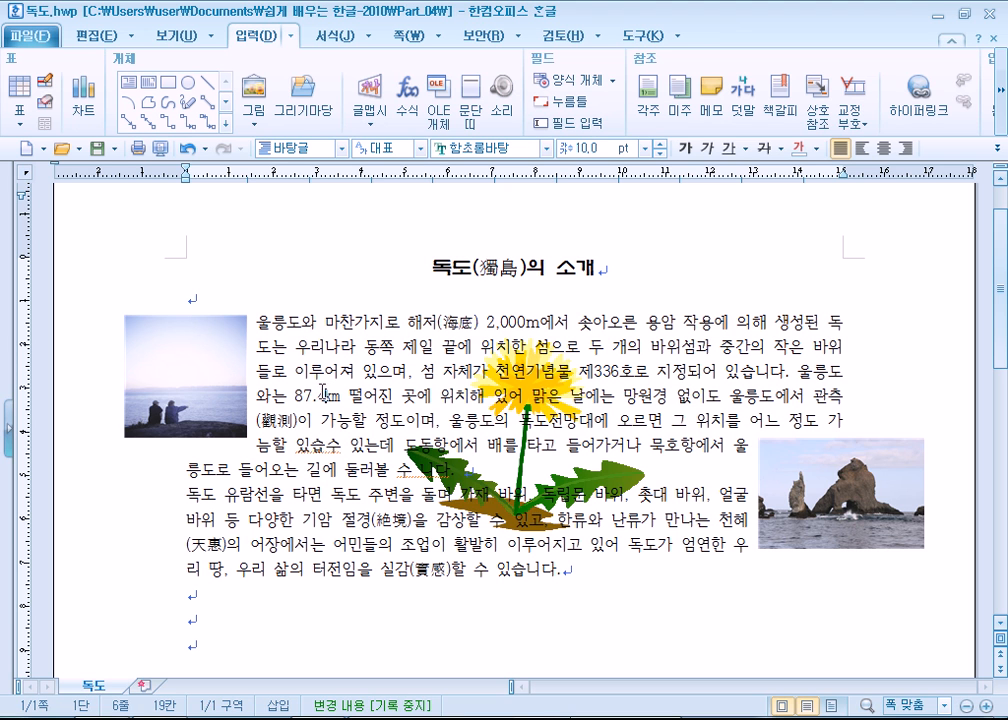
left_click_drag(381, 268, 648, 522)
left_click(652, 565)
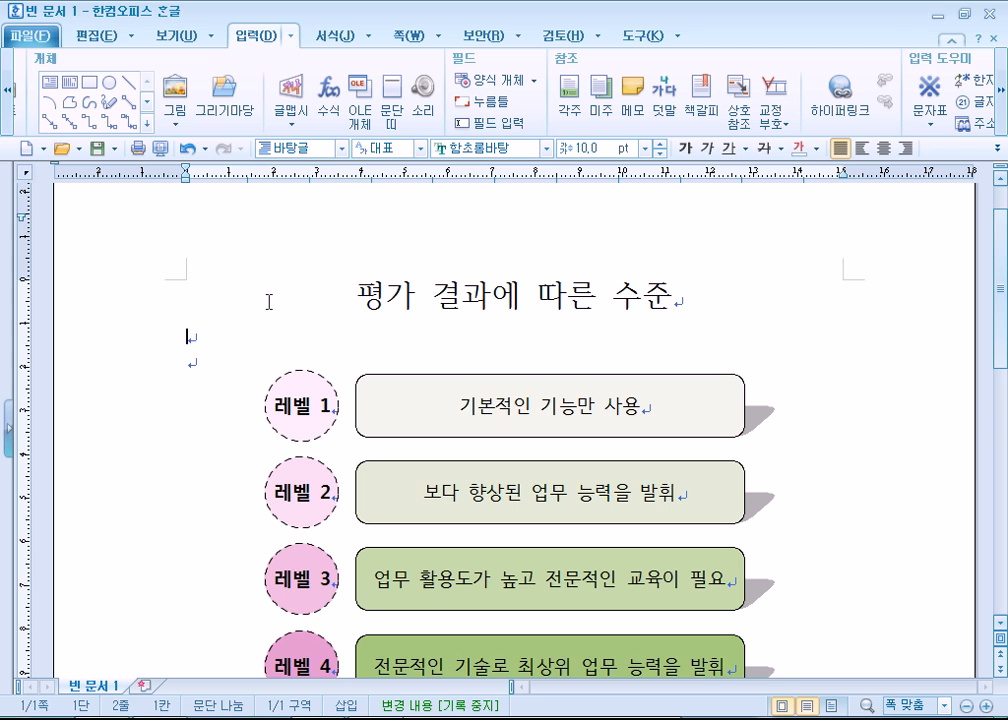
scroll(196, 353, "down", 3)
scroll(196, 352, "up", 3)
left_click(990, 14)
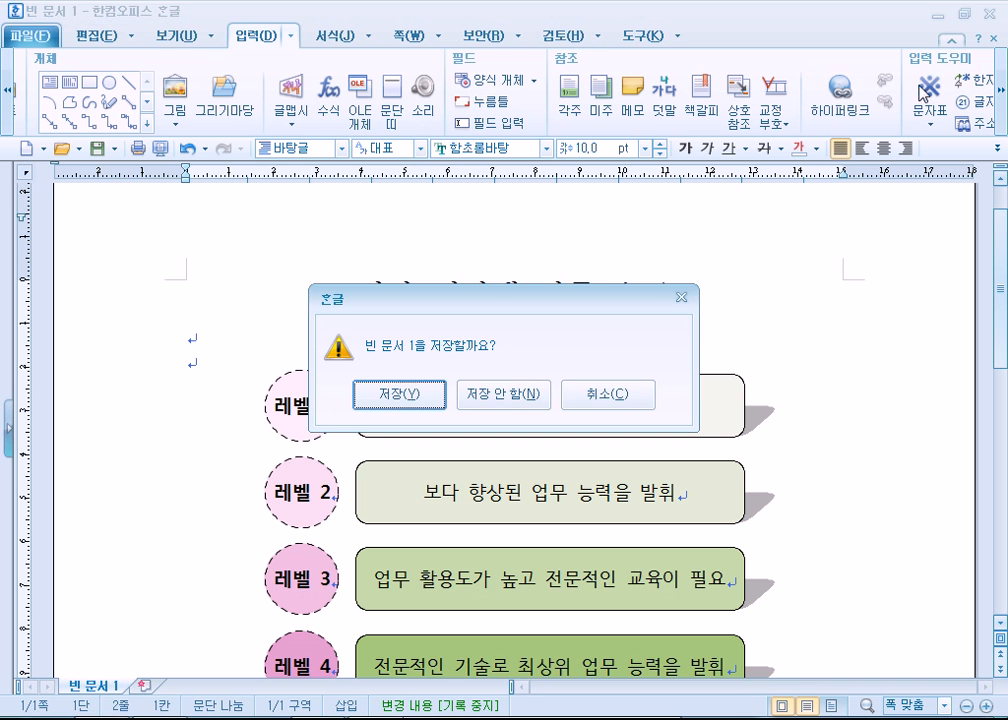
key("Escape")
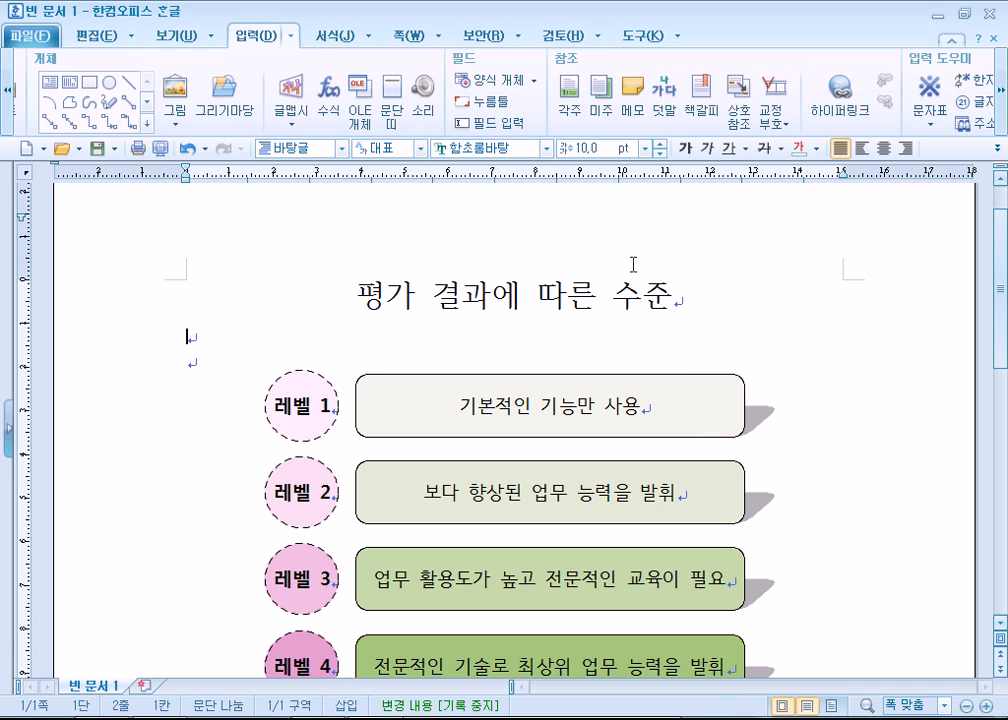
left_click(14, 32)
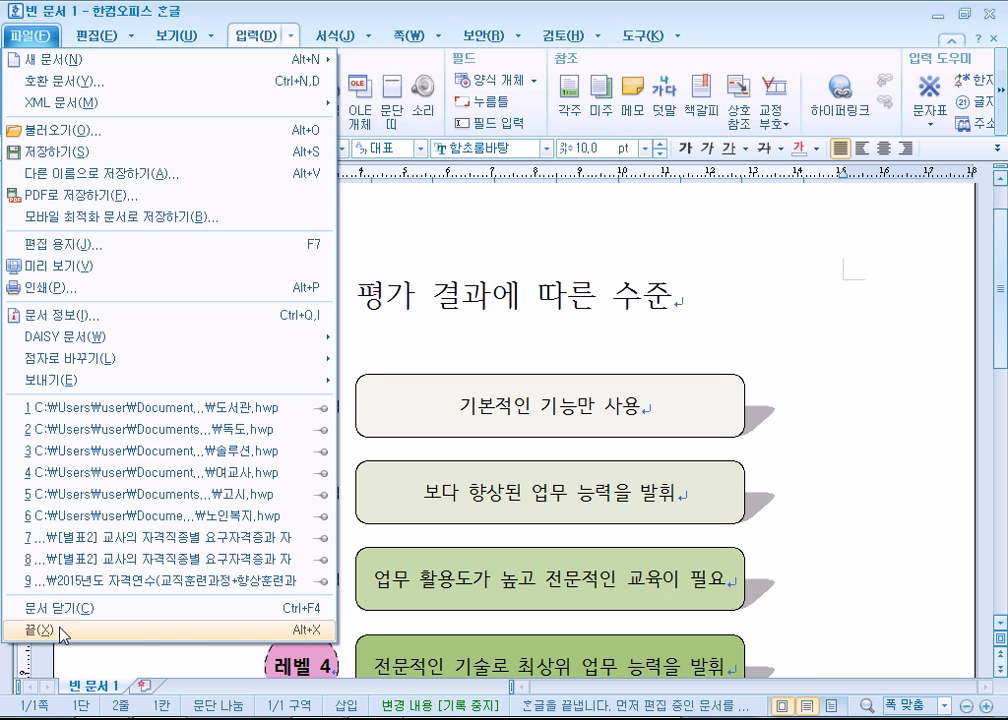
left_click(331, 637)
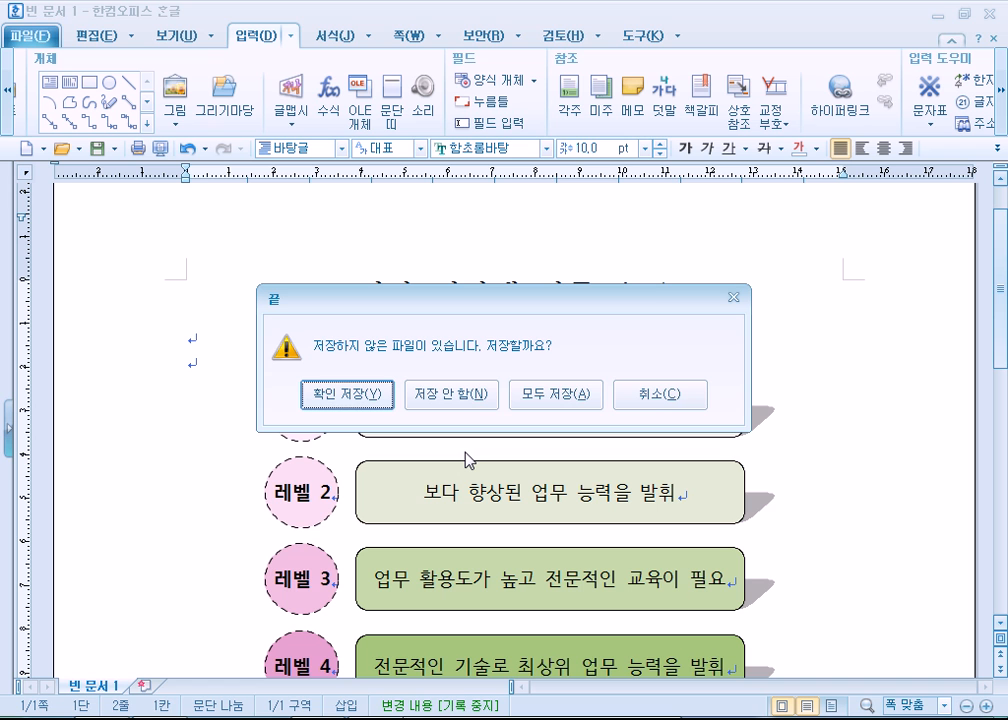
key("Escape")
left_click(30, 36)
left_click(510, 245)
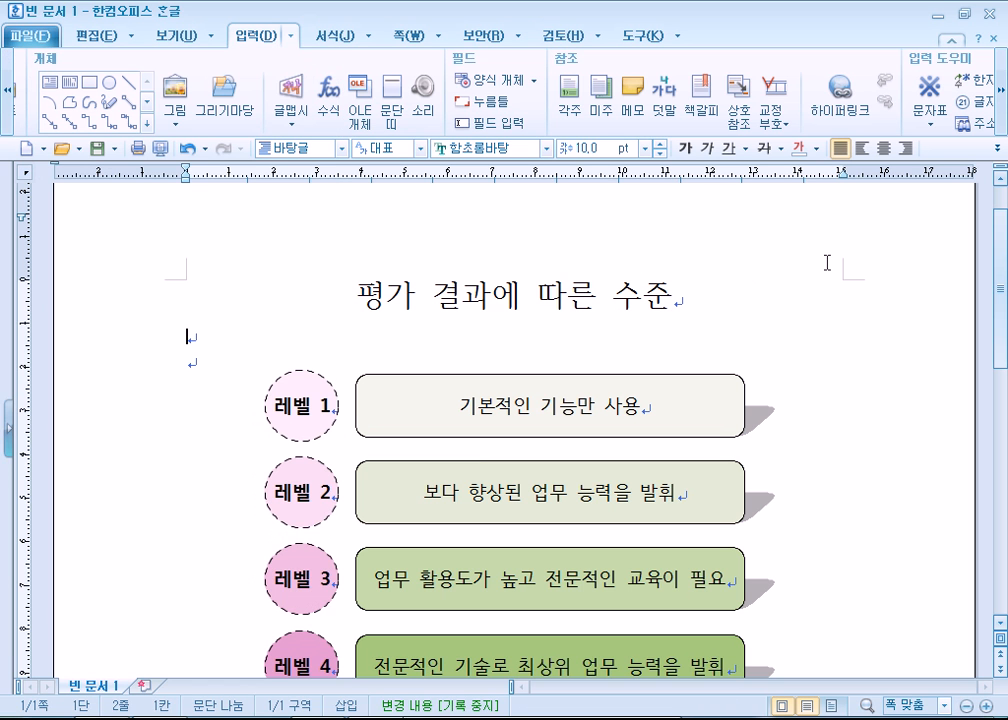
left_click(993, 14)
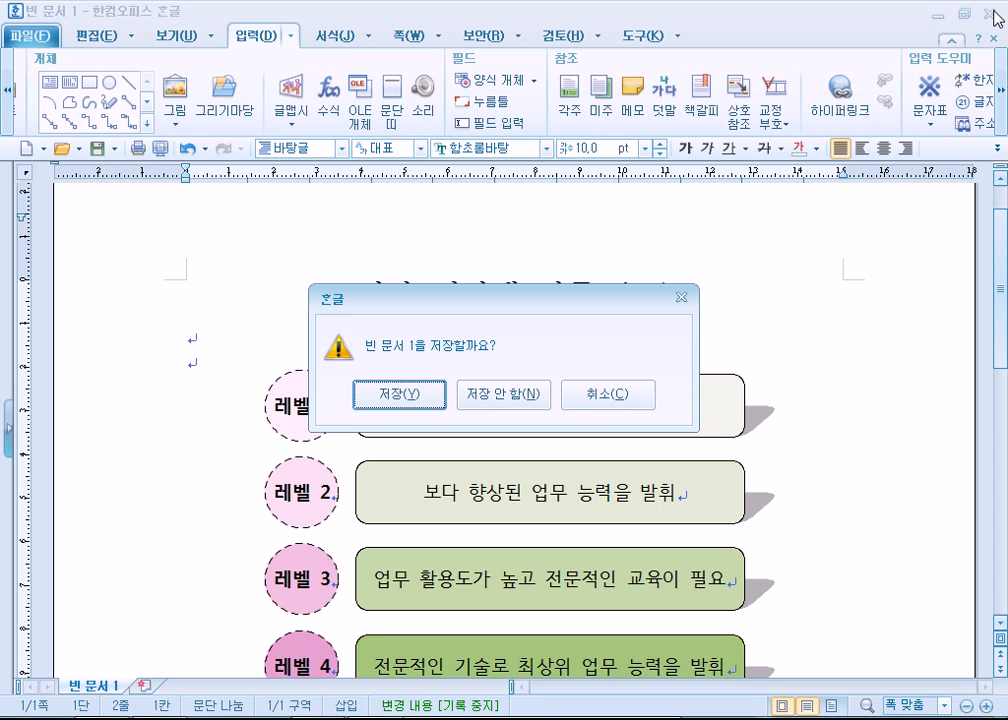
left_click(620, 394)
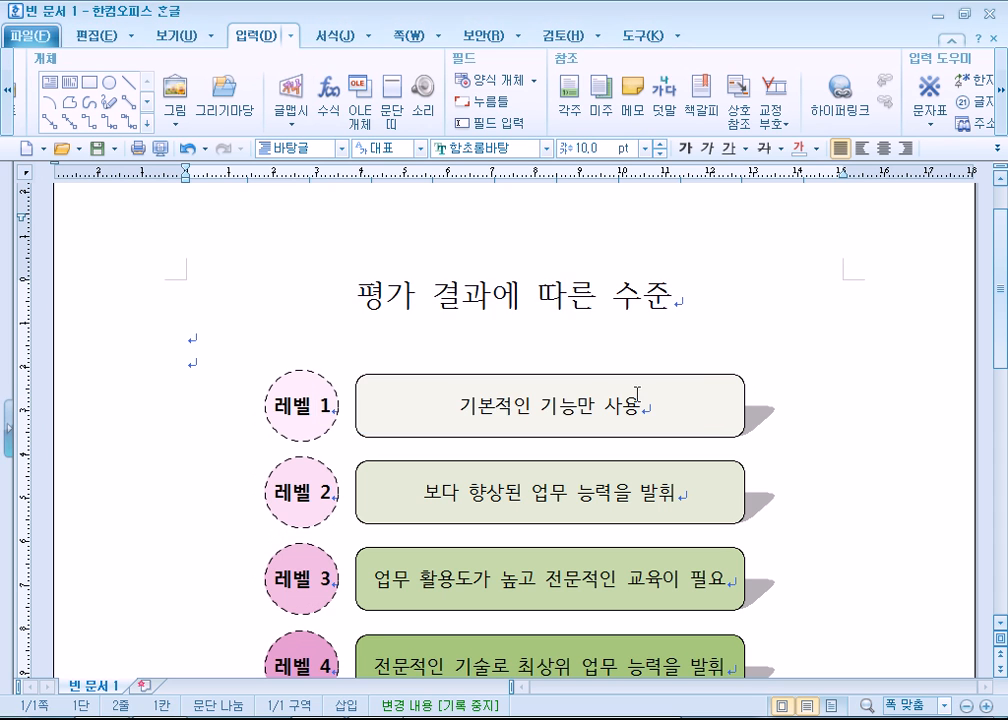
left_click(993, 14)
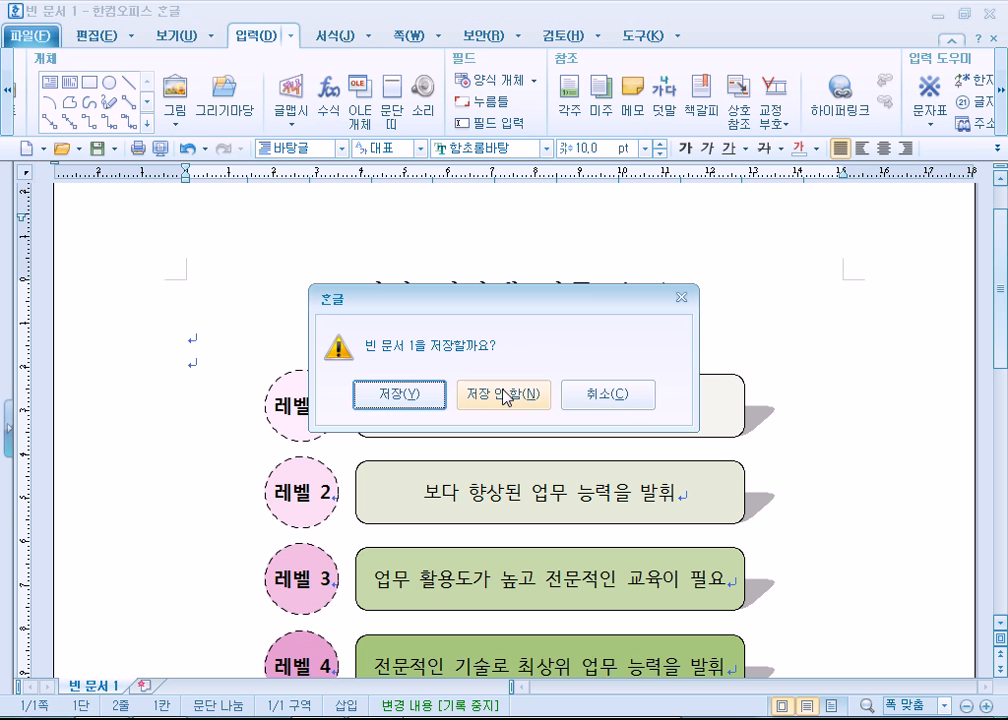
left_click(645, 411)
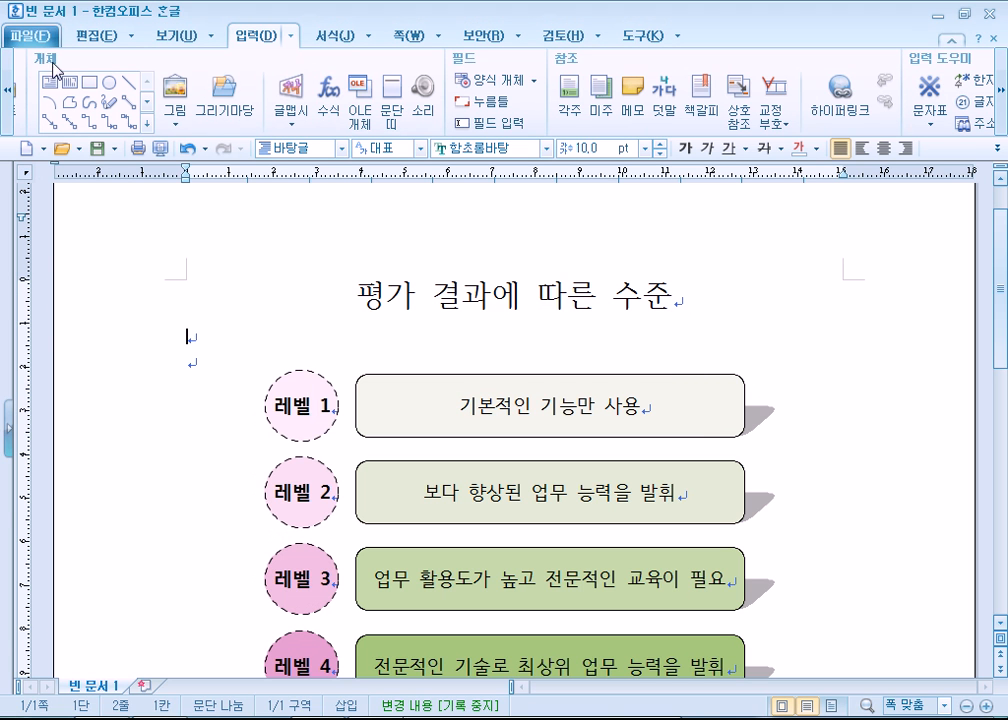
- Quit 한컴오피스 한글 without saving the unsaved files and minimize the remaining windows to reach the desktop
left_click(32, 36)
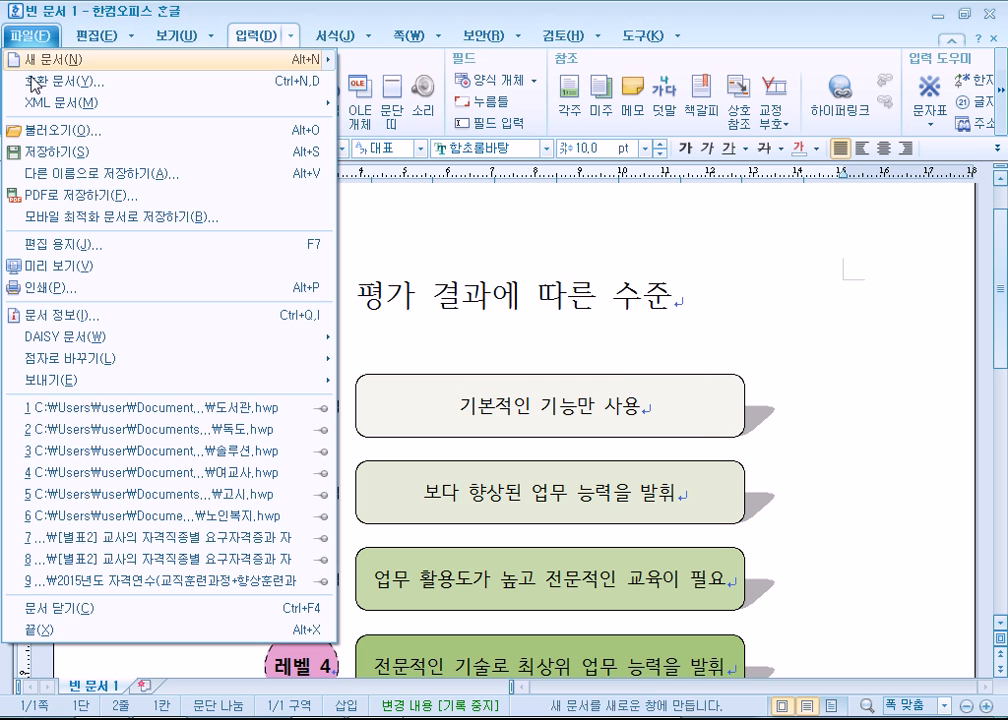
left_click(76, 632)
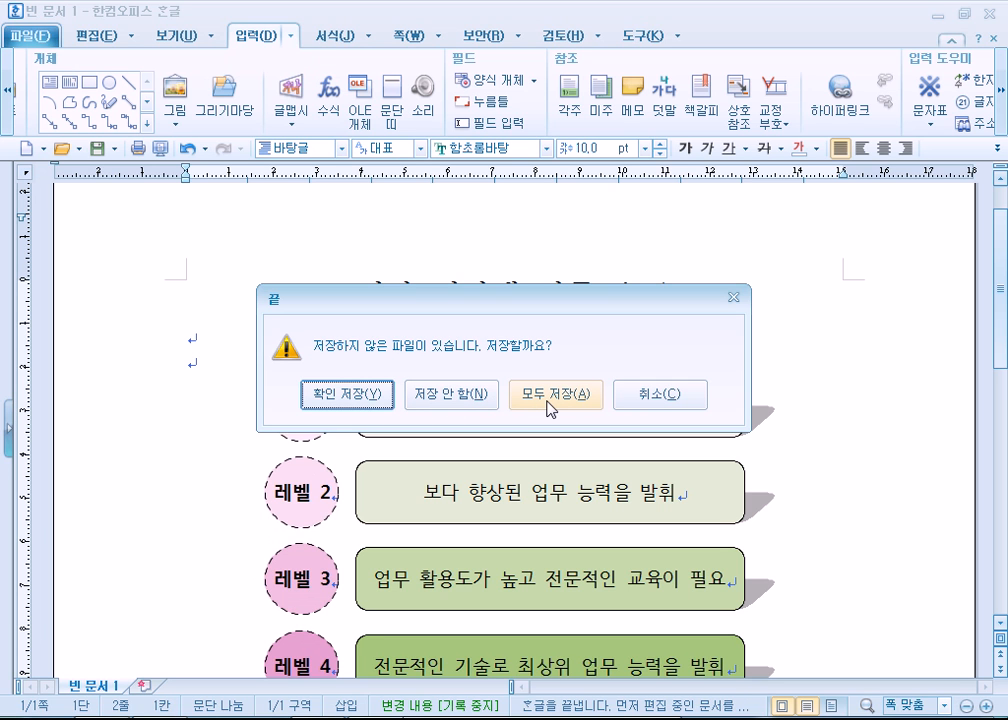
left_click(445, 396)
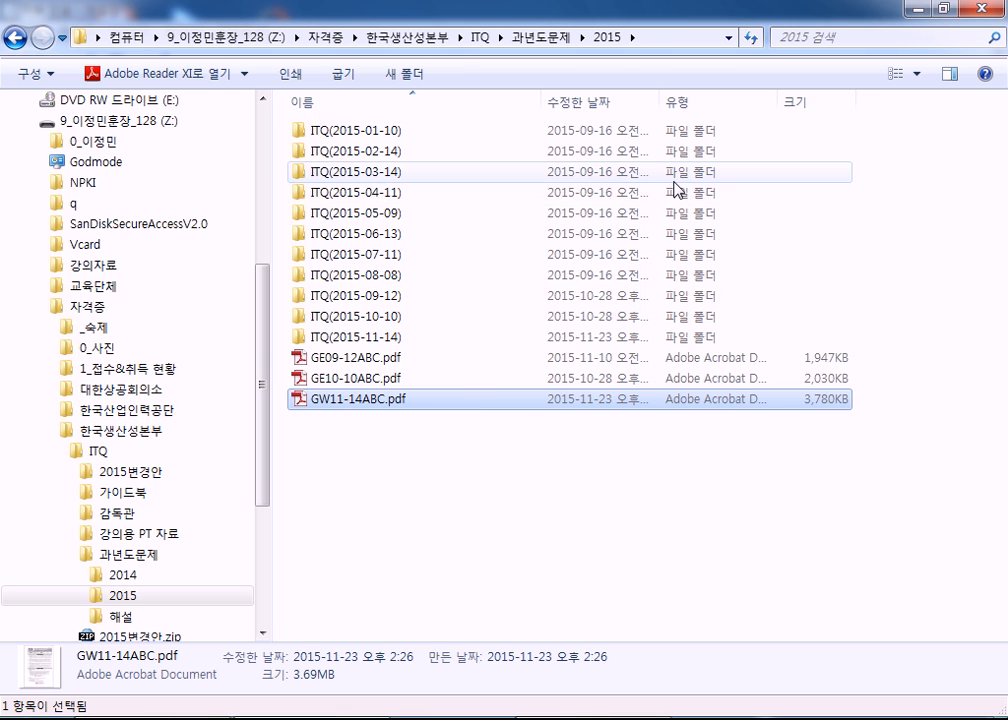
left_click(917, 10)
left_click(915, 11)
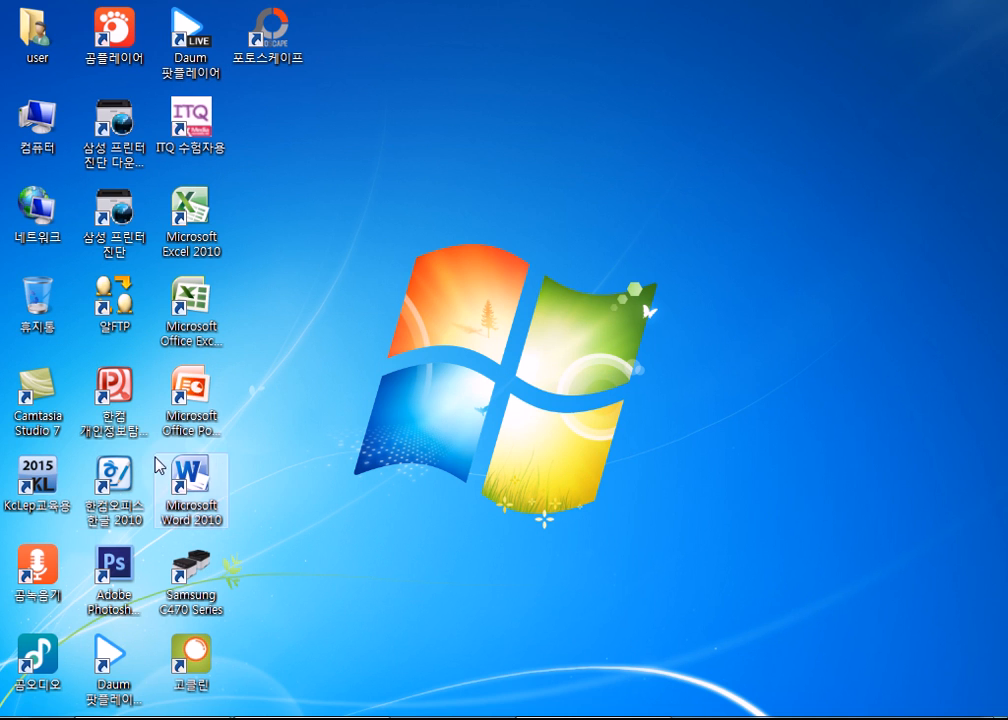
- Start 한컴오피스 한글 2010 and open the equation editor in the blank document, placing its window near the screen's upper edge
double_click(135, 487)
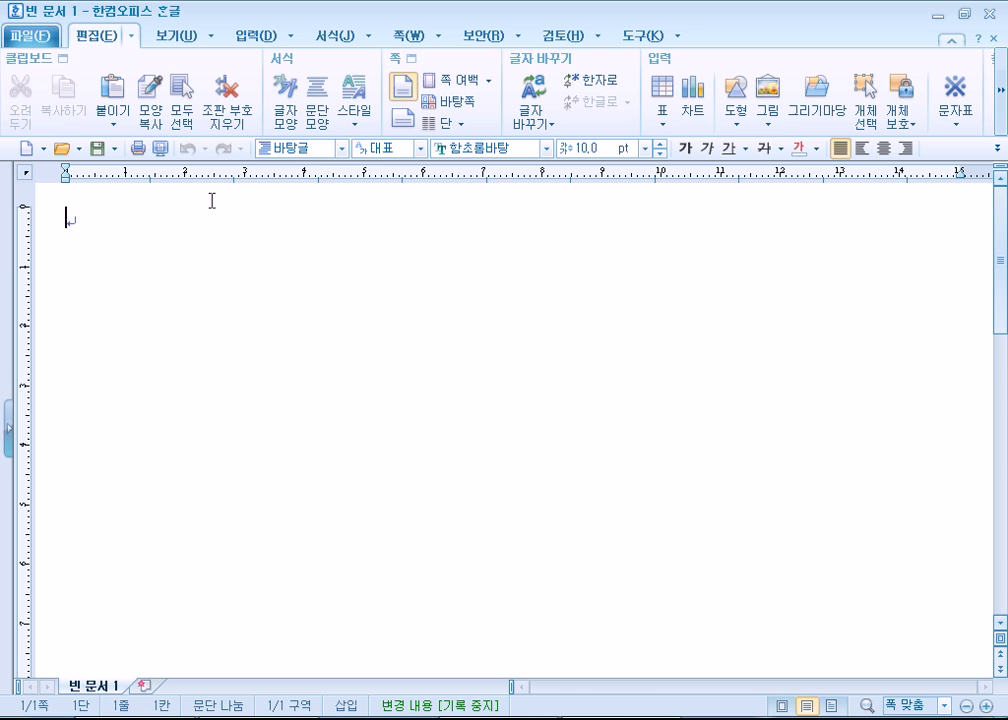
left_click(252, 37)
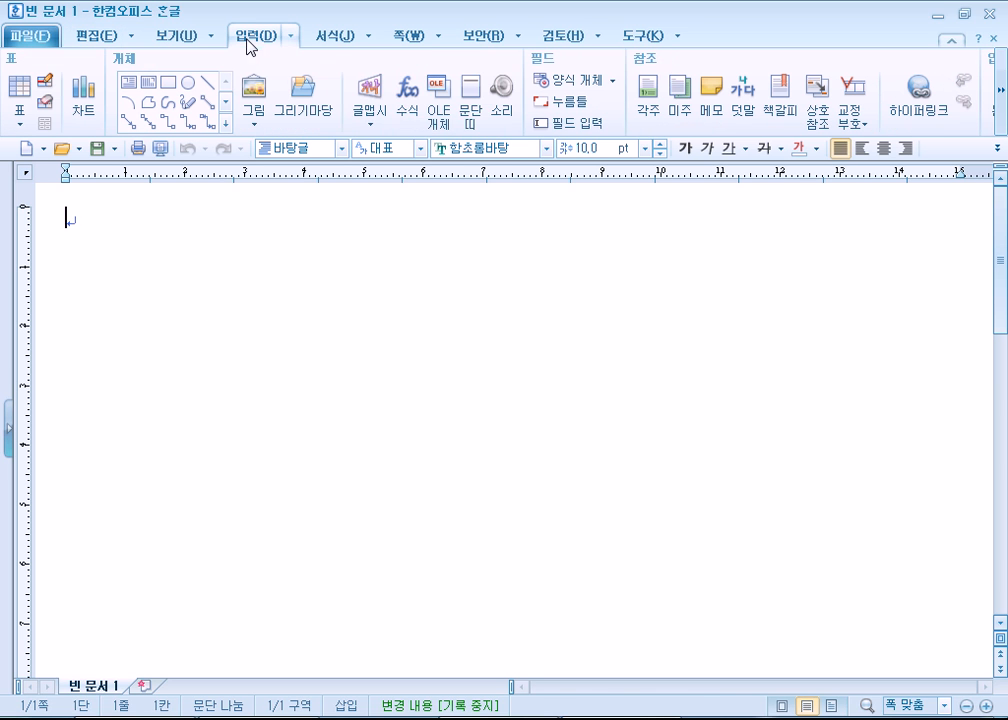
left_click(401, 110)
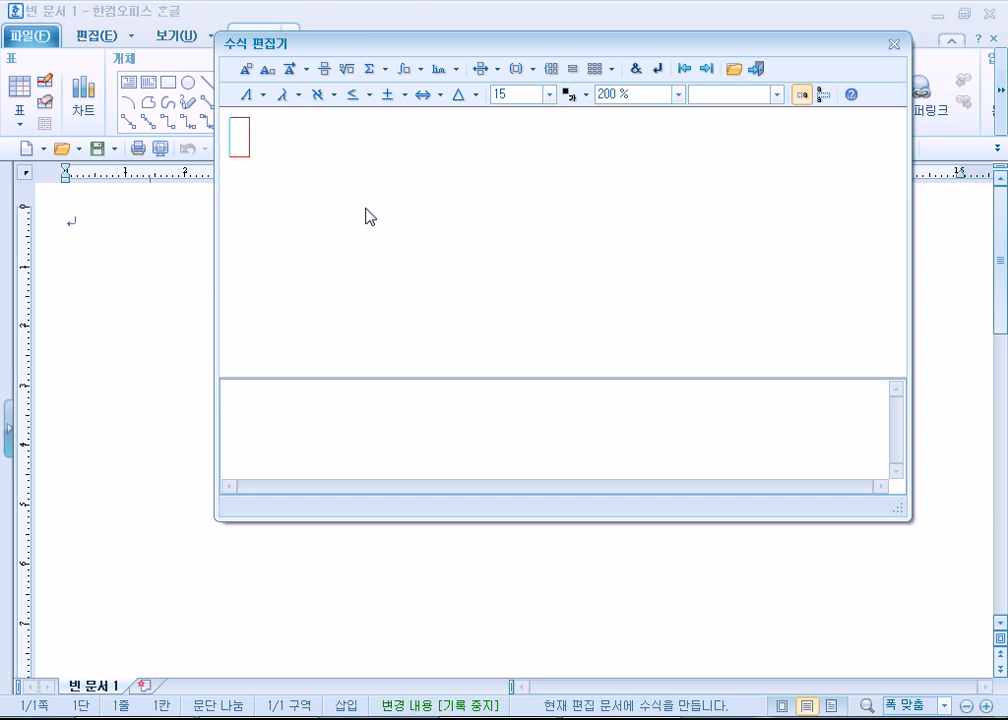
left_click_drag(364, 41, 265, 14)
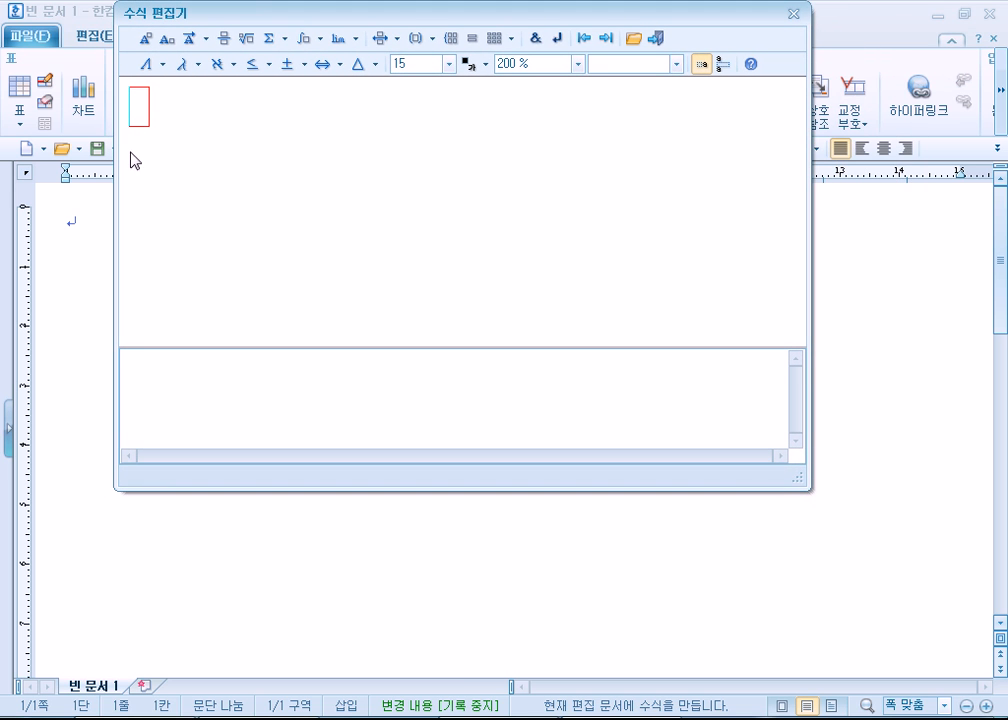
- Write the fraction script 1 over 2 and extend it to 1 over (2 + 3)
left_click(148, 381)
type("1 o")
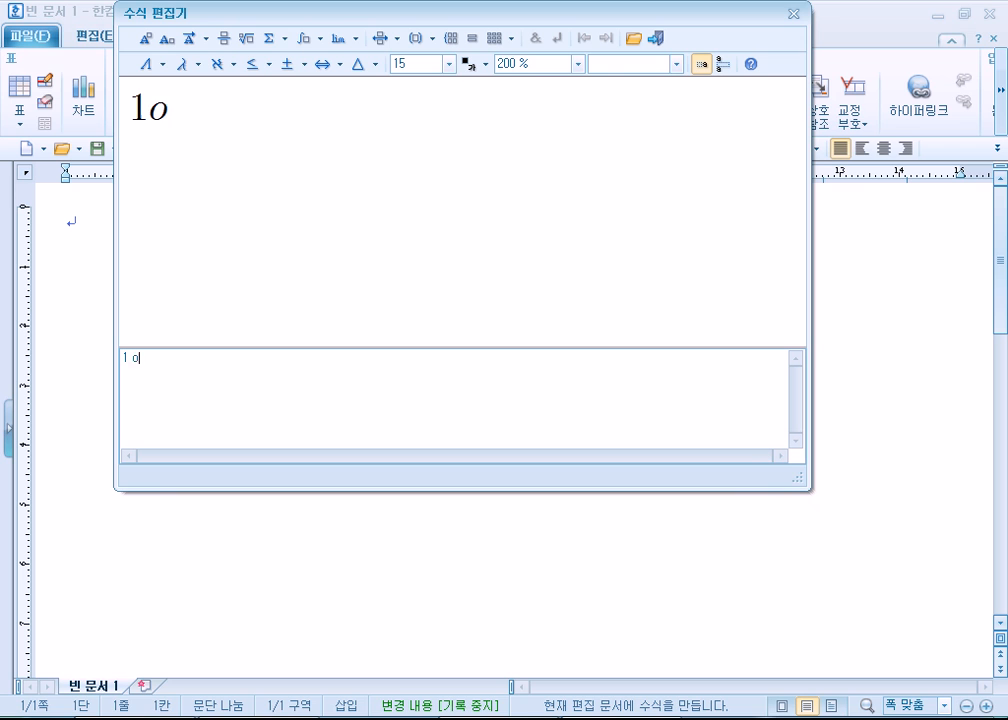
type("ver 2")
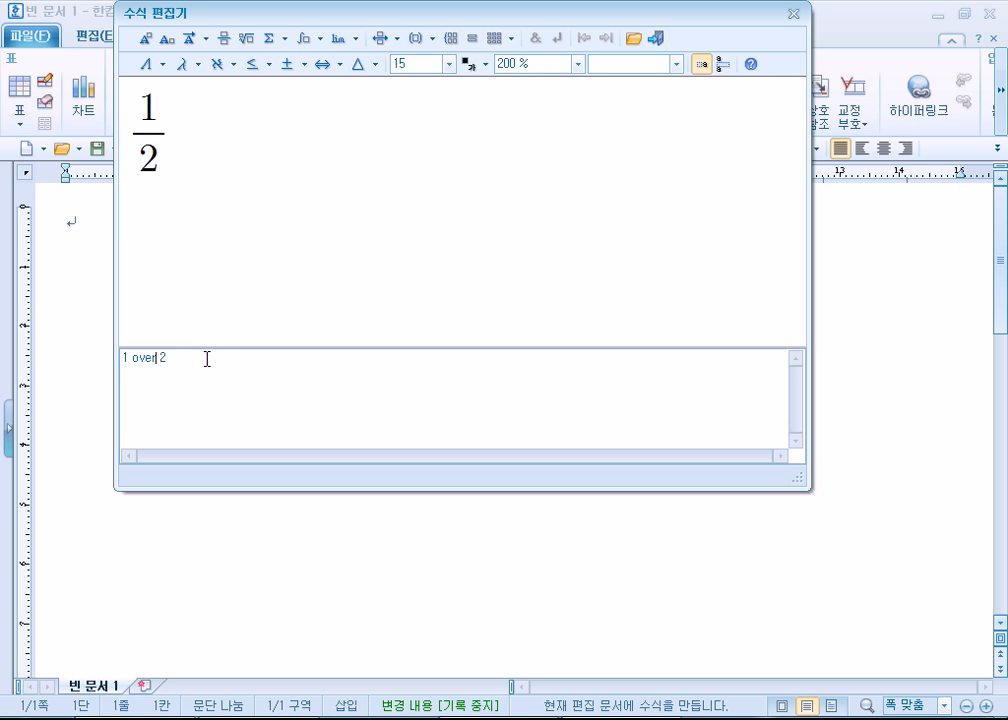
type("+ 3")
type("(")
key("End")
type(")")
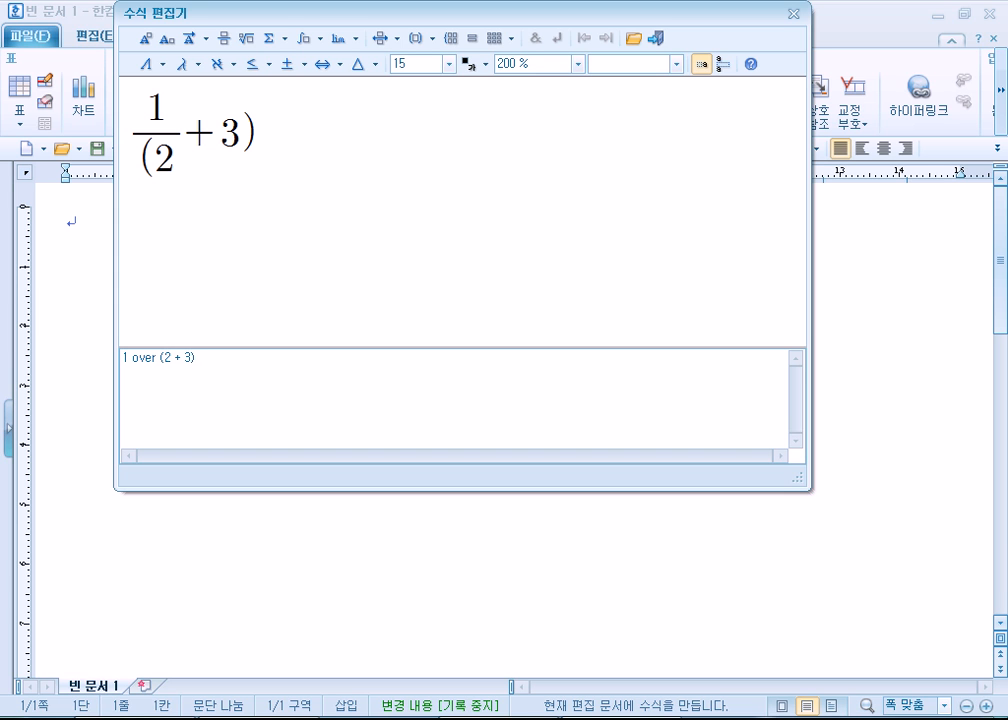
- Replace the parentheses around 2 + 3 with braces in the fraction script
left_click(159, 357)
type("{")
key("Delete")
key("End")
key("BackSpace")
type("}")
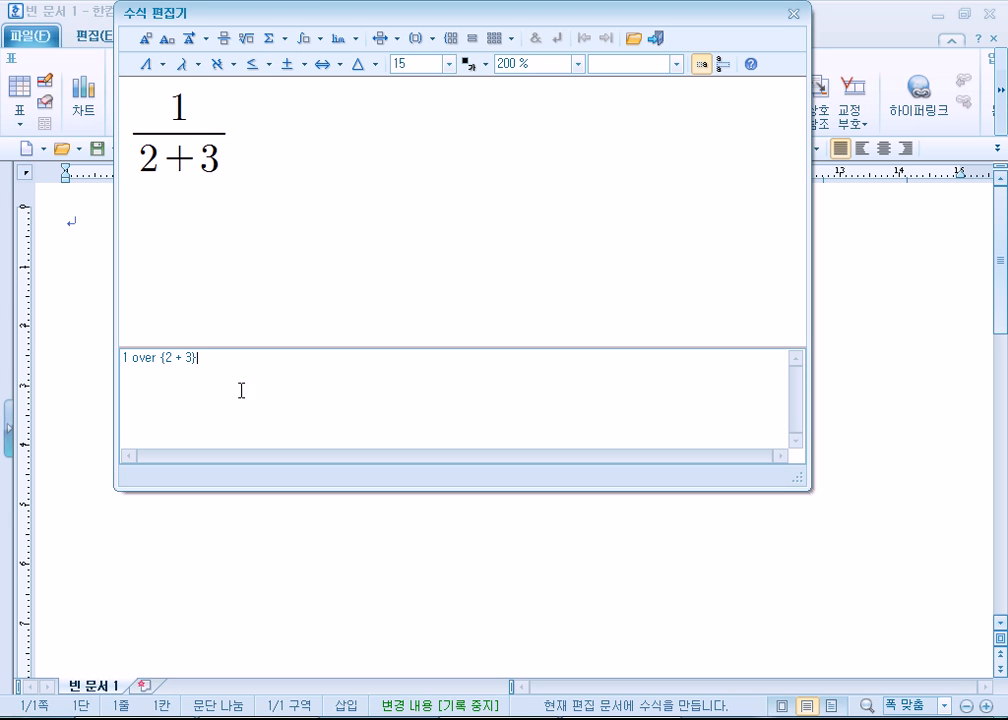
- Clear the fraction script and try entering abcd directly in the formula preview area
left_click_drag(159, 357, 108, 353)
left_click(220, 357)
key("Delete")
left_click(134, 108)
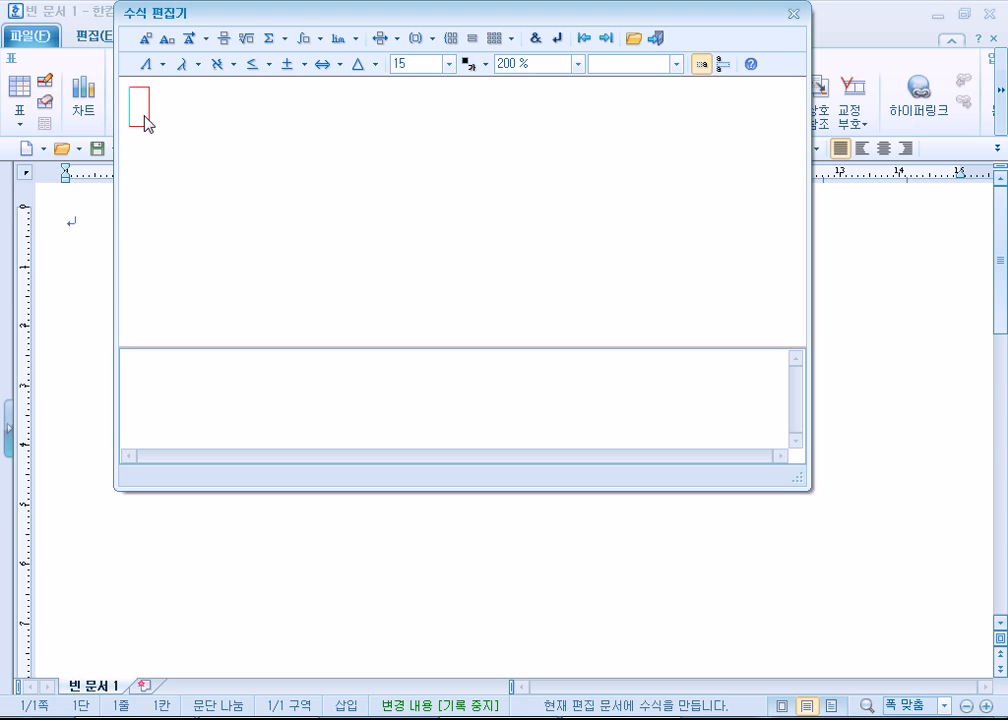
type("abcd`")
key("BackSpace")
key("BackSpace")
key("BackSpace")
key("BackSpace")
key("BackSpace")
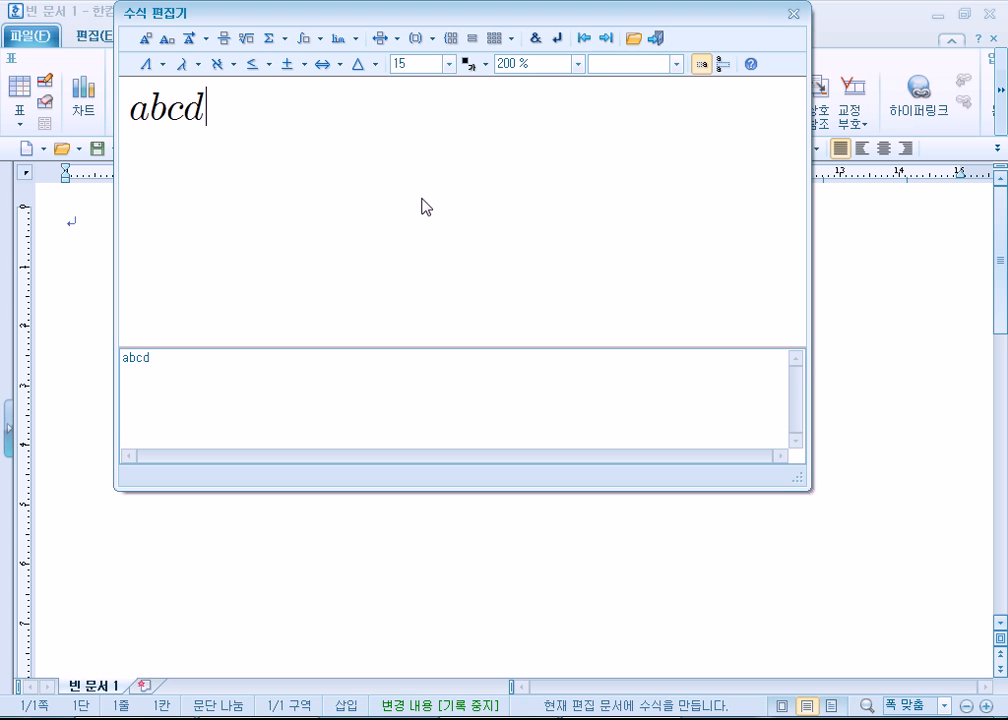
- Enter cosAtanBsinQabcd in the formula preview area
type("cos")
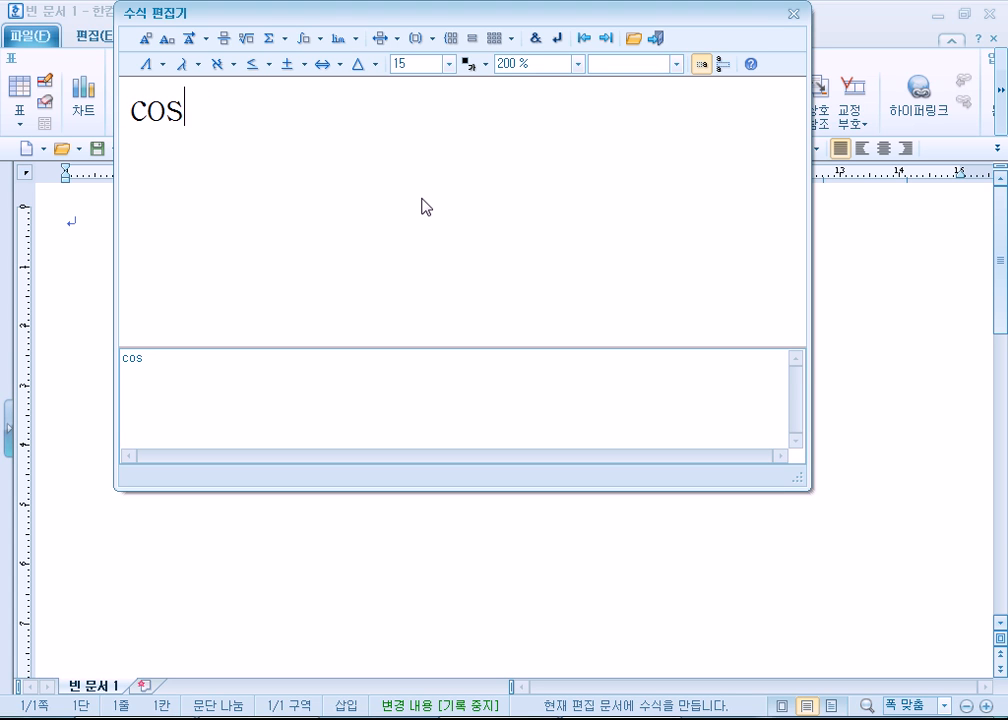
type("AtanB")
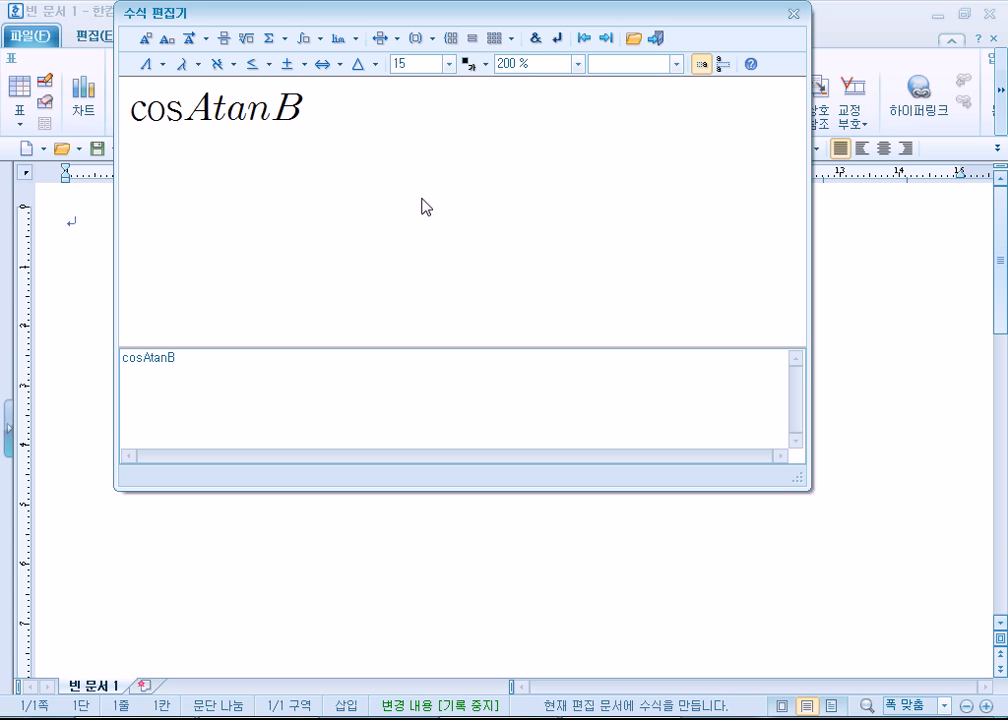
type("sinQ")
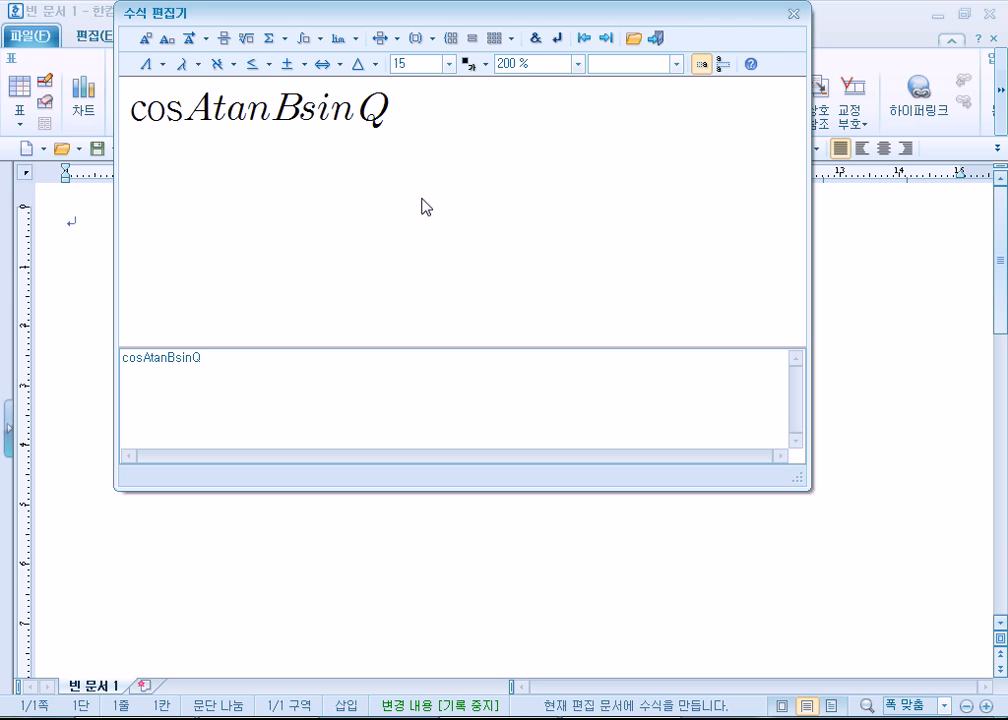
type("abcd")
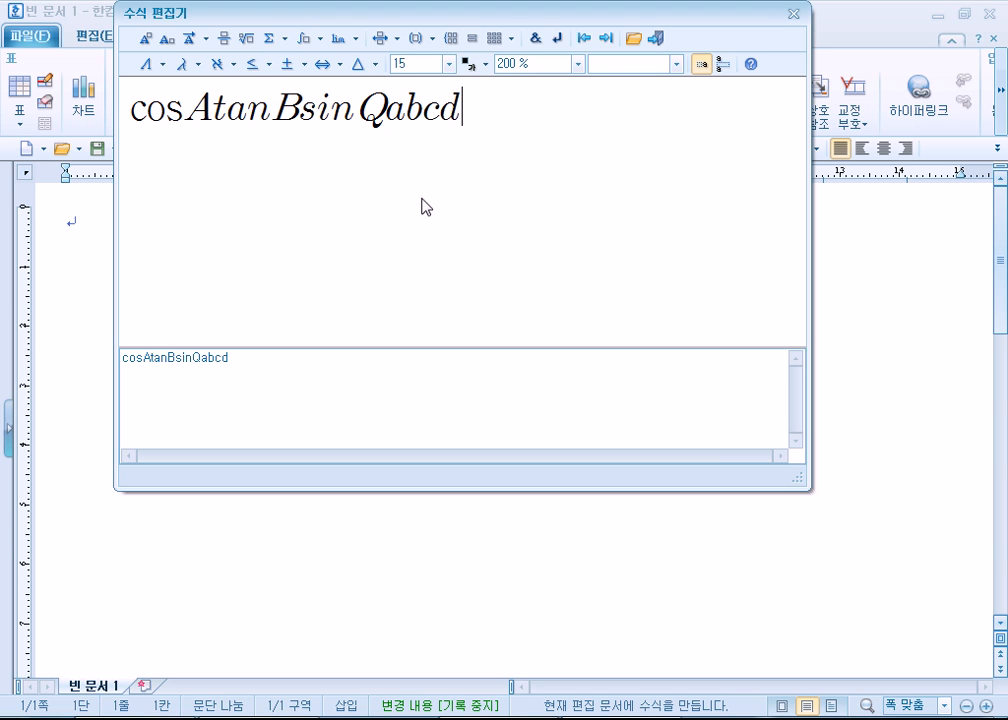
type("cos")
- Append cos to the formula and separate it from abcd with a backtick space
key("Left")
key("Left")
key("Left")
type("`")
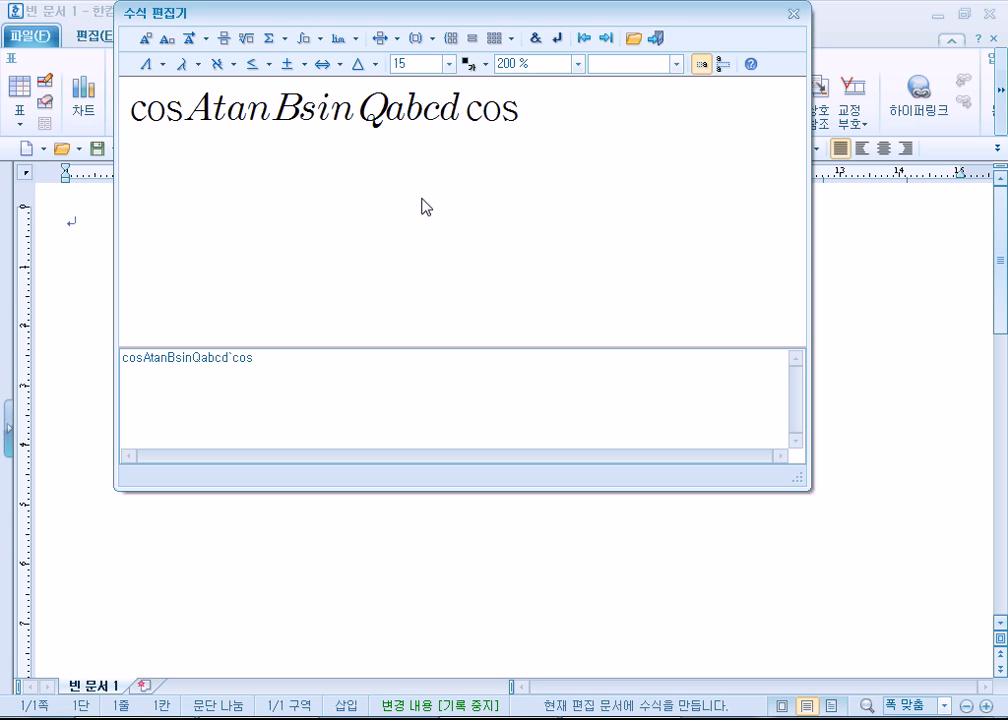
key("shift+Left")
key("shift+Left")
key("shift+Left")
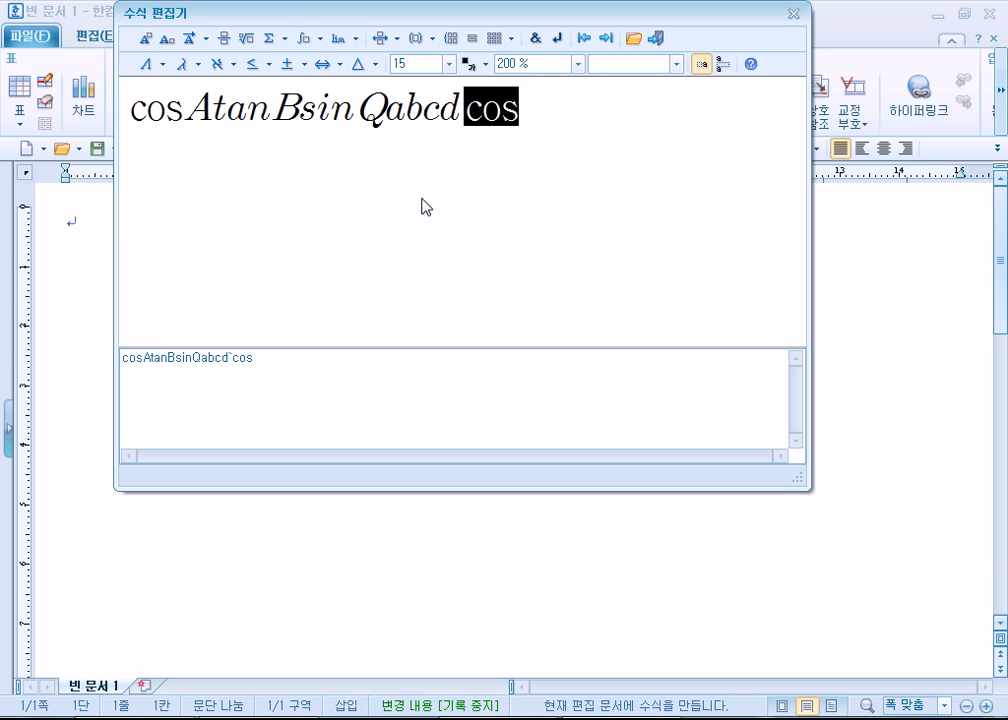
- Insert backtick spaces before tan and sin so the script reads cosA`tanB`sinQabcd`cos
key("Right")
key("Left")
key("Left")
key("Left")
key("Left")
key("Left")
type("`")
key("Right")
key("Right")
key("Right")
key("Right")
key("Right")
key("Left")
type("`")
key("Right")
key("Right")
key("Left")
key("Left")
key("Left")
key("Left")
key("Left")
key("Left")
key("Left")
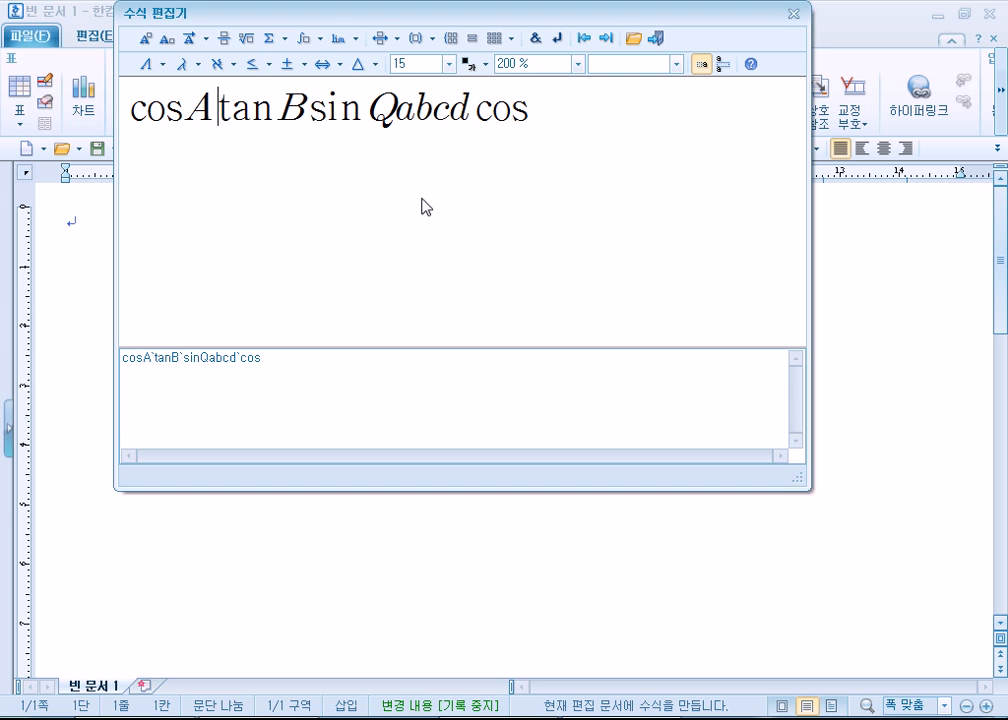
- Remove and re-enter the backtick space before tan, and clear the whole formula
key("Delete")
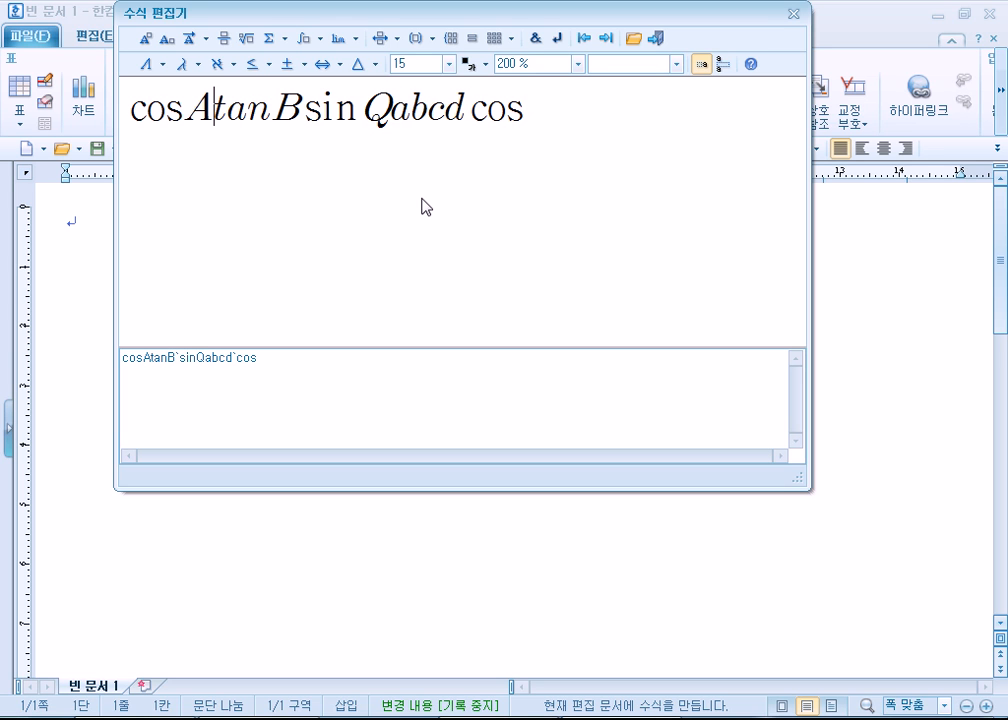
type("`")
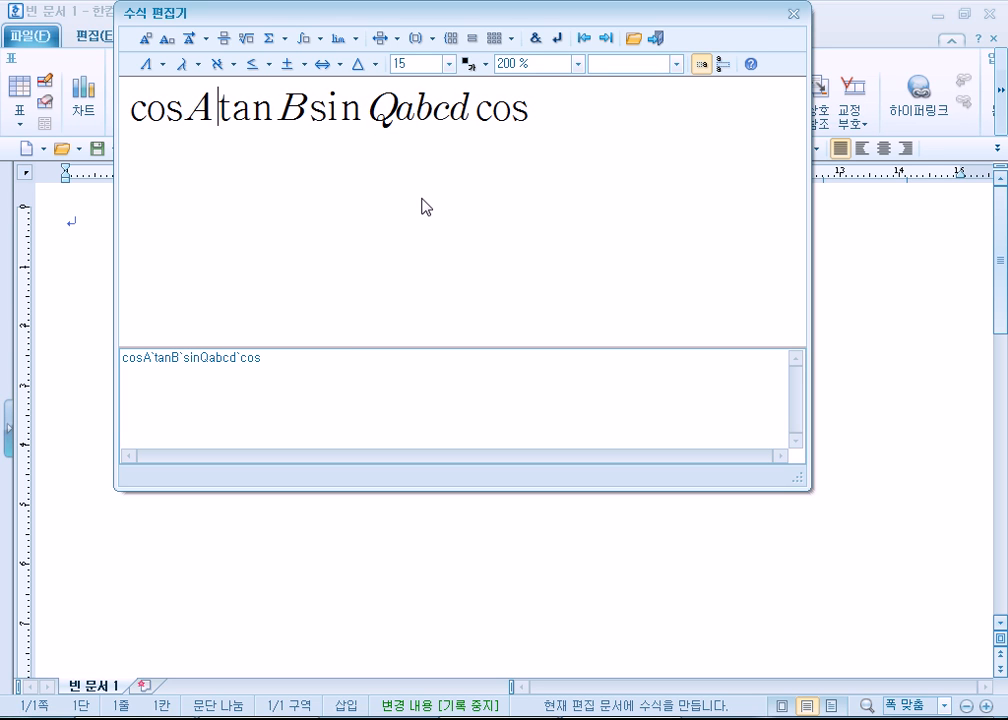
key("ctrl+a")
key("Delete")
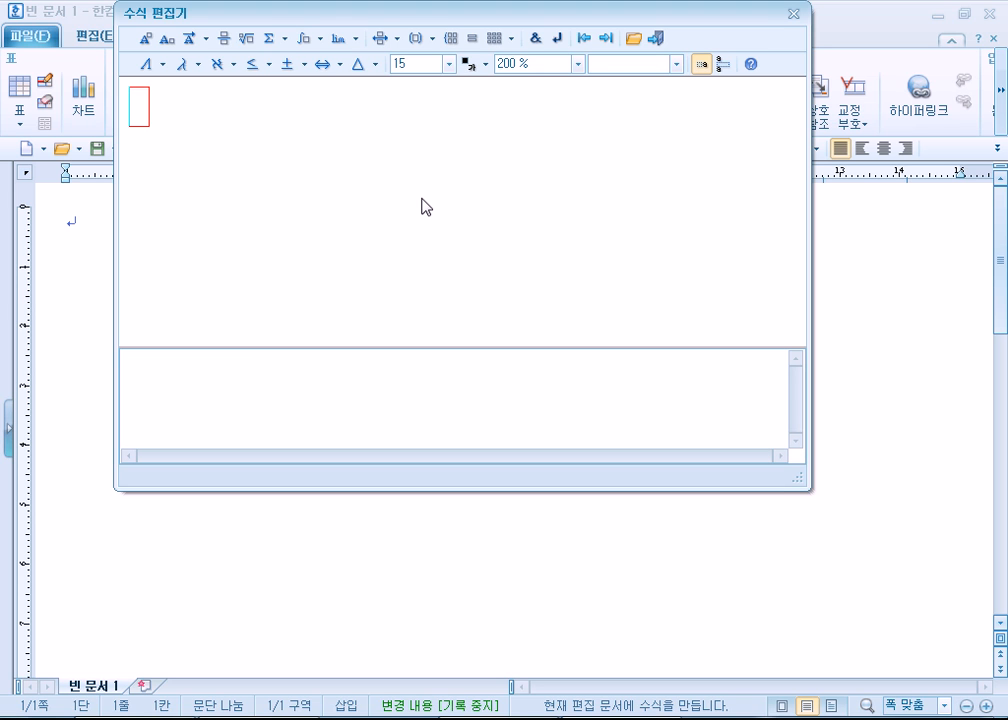
- Insert a fraction template, undo an extra nested fraction, and enter x+y-z as the numerator
left_click(223, 40)
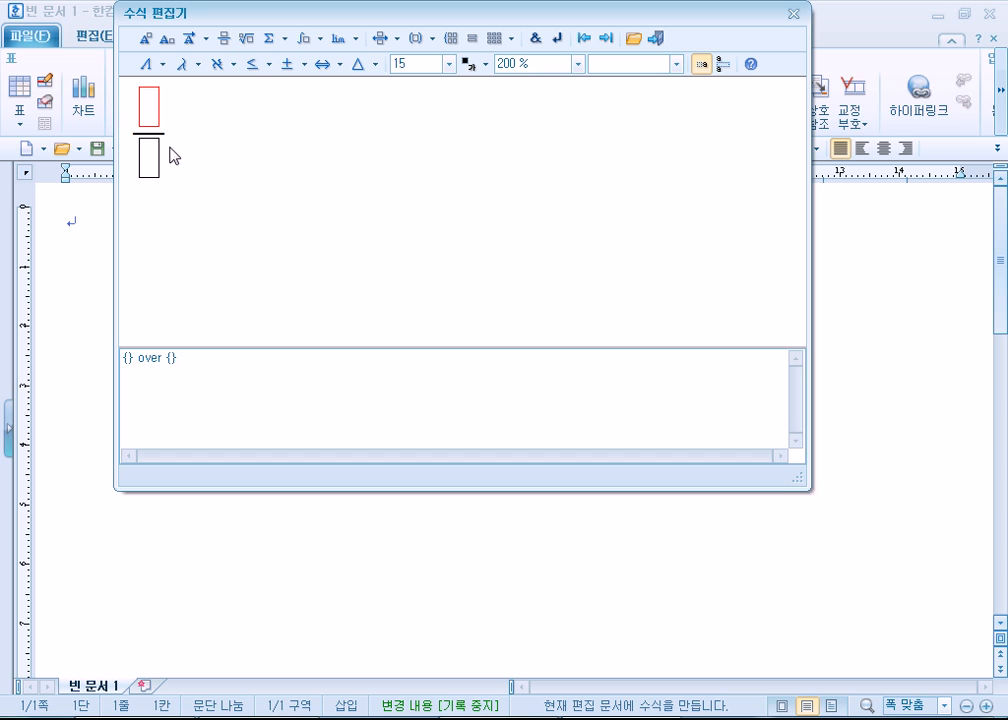
left_click(225, 42)
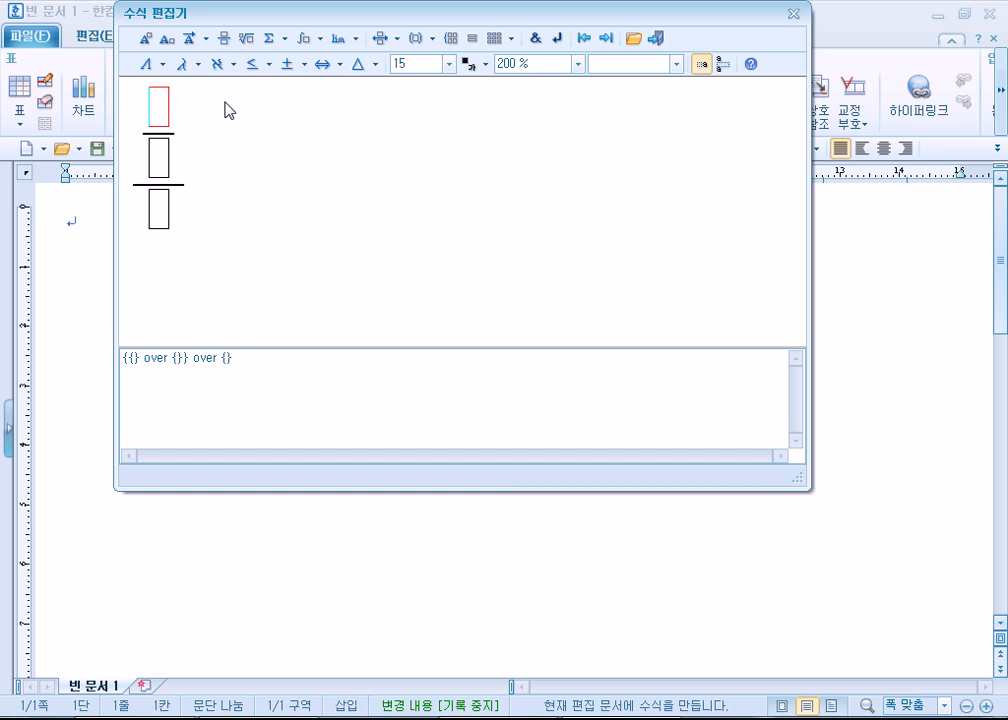
key("ctrl+z")
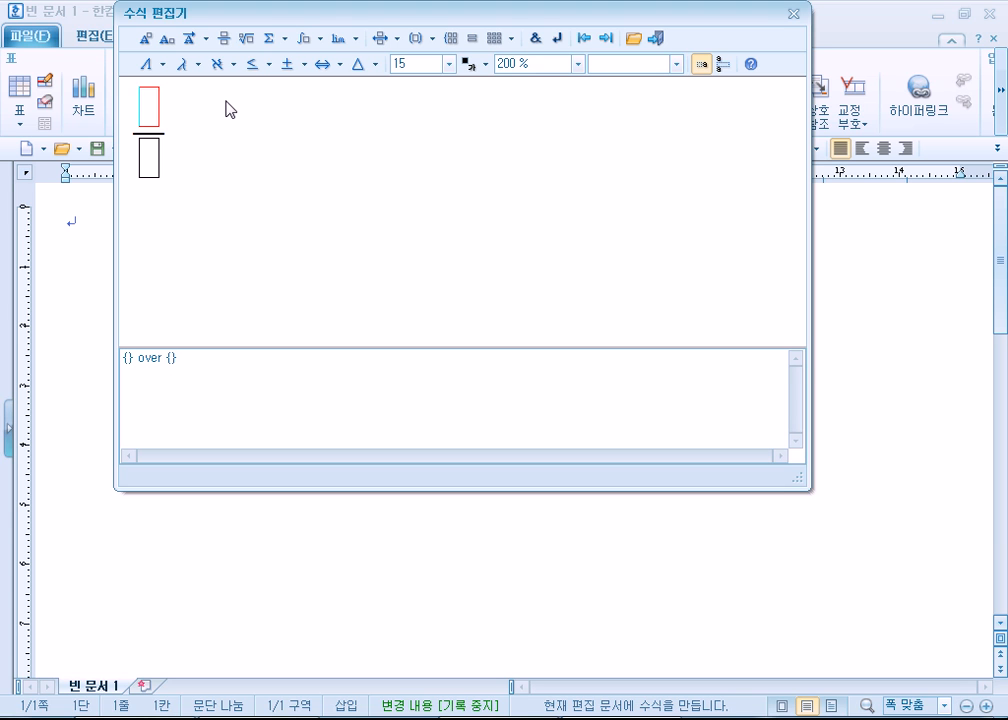
type("x+y-z")
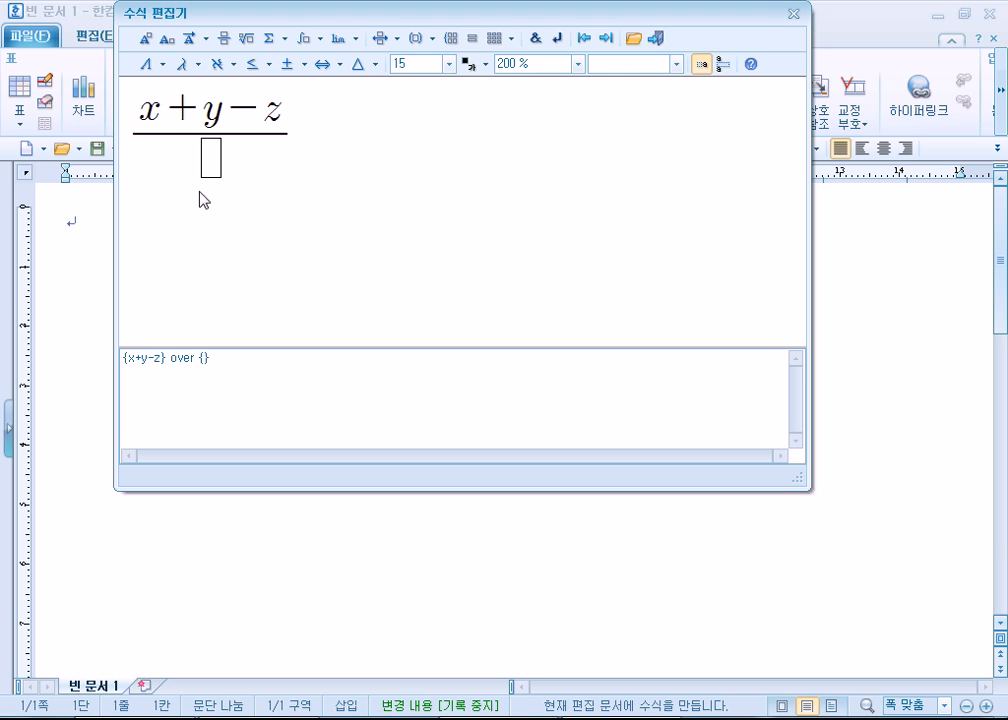
- Enter X+Y as the denominator and add the superscript 2 to the numerator's x
left_click(209, 165)
type("X+Y")
left_click(158, 110)
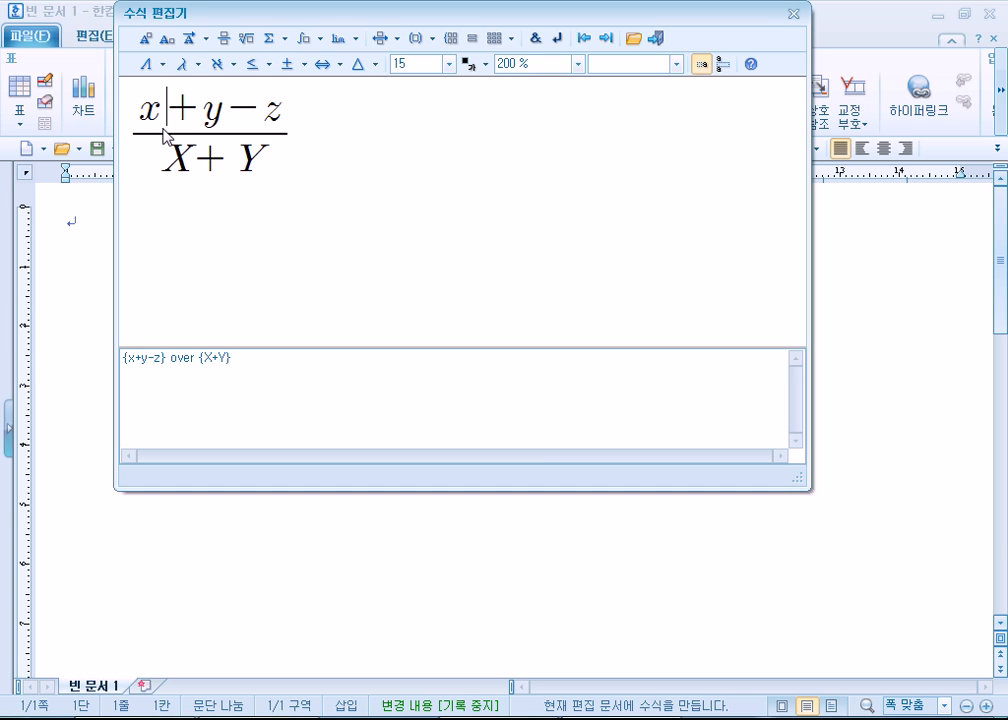
left_click(146, 44)
type("2")
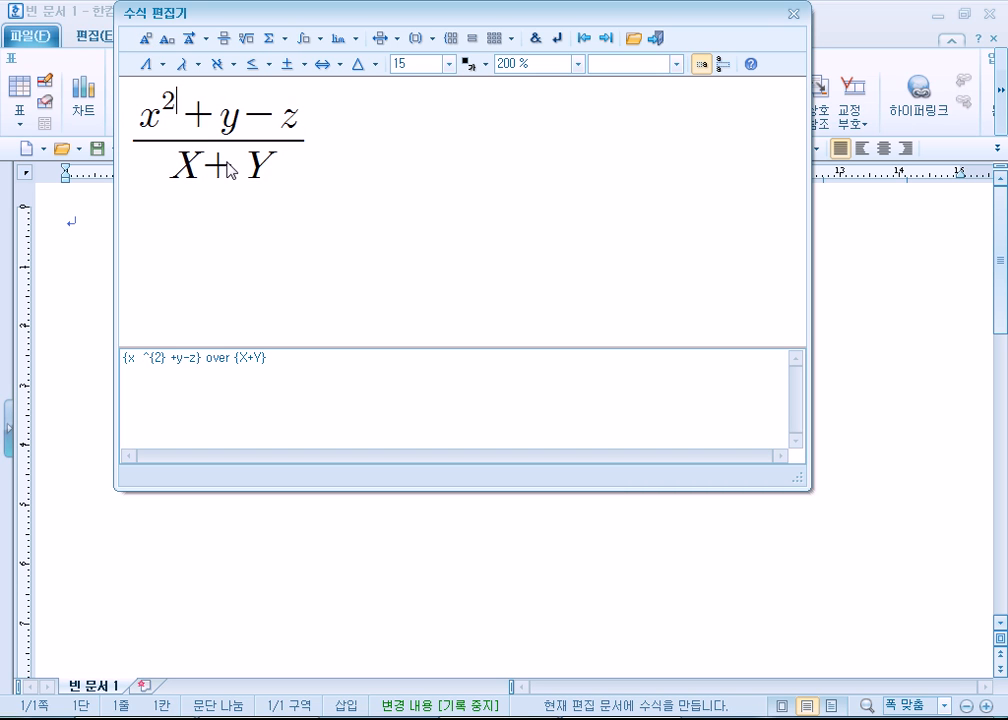
- Add the superscript 4 to the denominator's Y and place a backtick space after the fraction
left_click(264, 176)
left_click(146, 39)
type("4")
left_click(308, 151)
type("`")
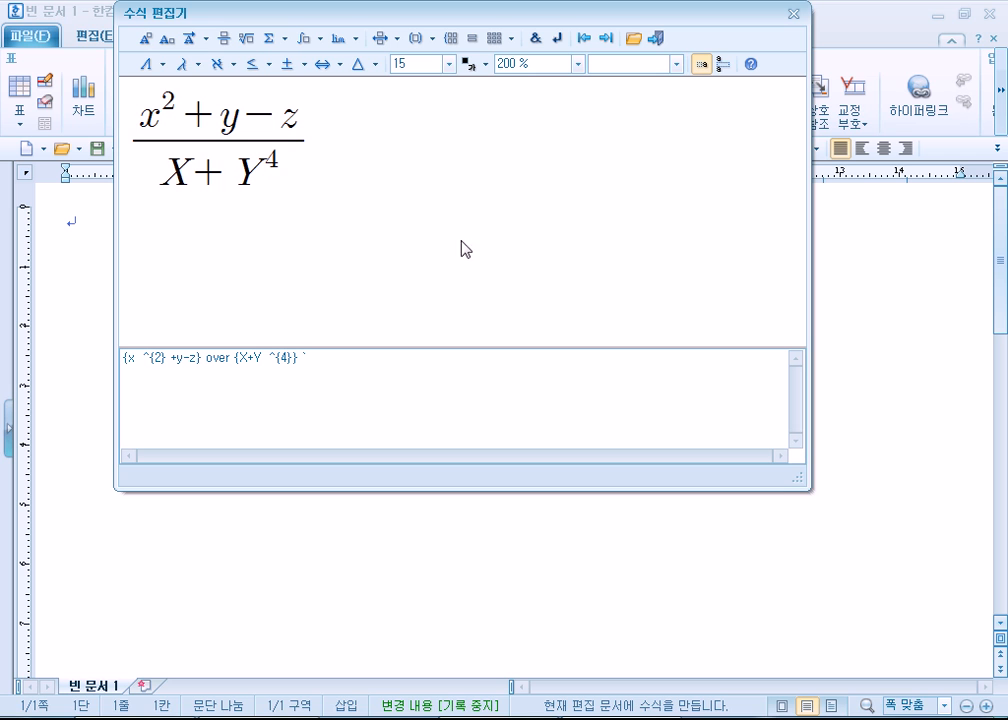
- Select the entire fraction in the formula preview and delete it
left_click(129, 124)
left_click_drag(148, 153, 313, 158)
key("Delete")
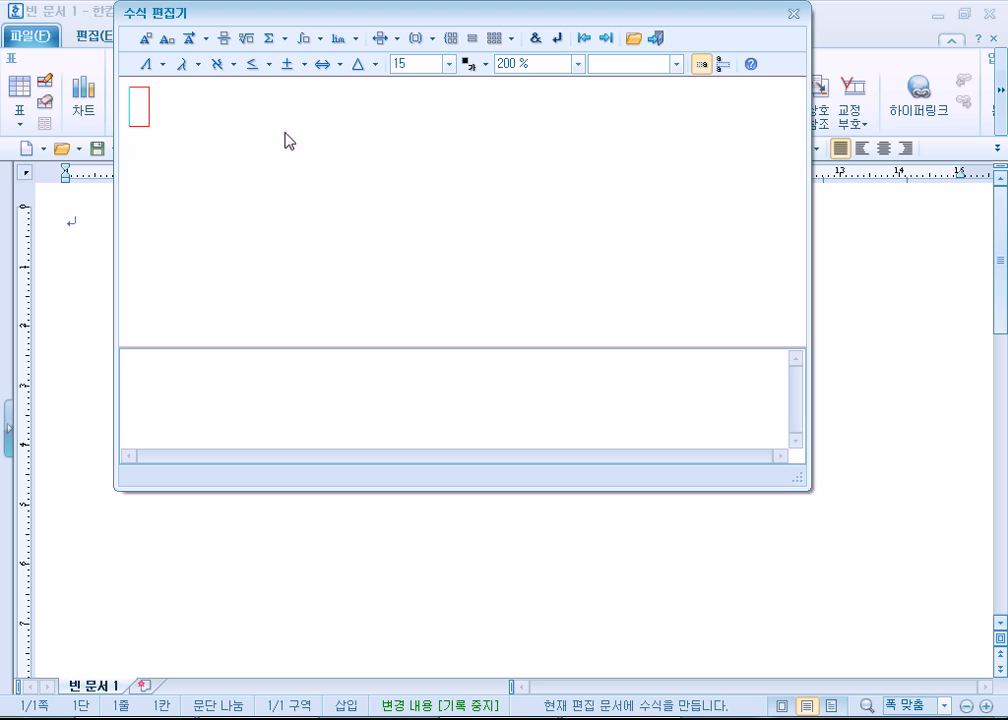
- Insert a new fraction template and enter X with superscript 2 in the numerator
left_click(224, 40)
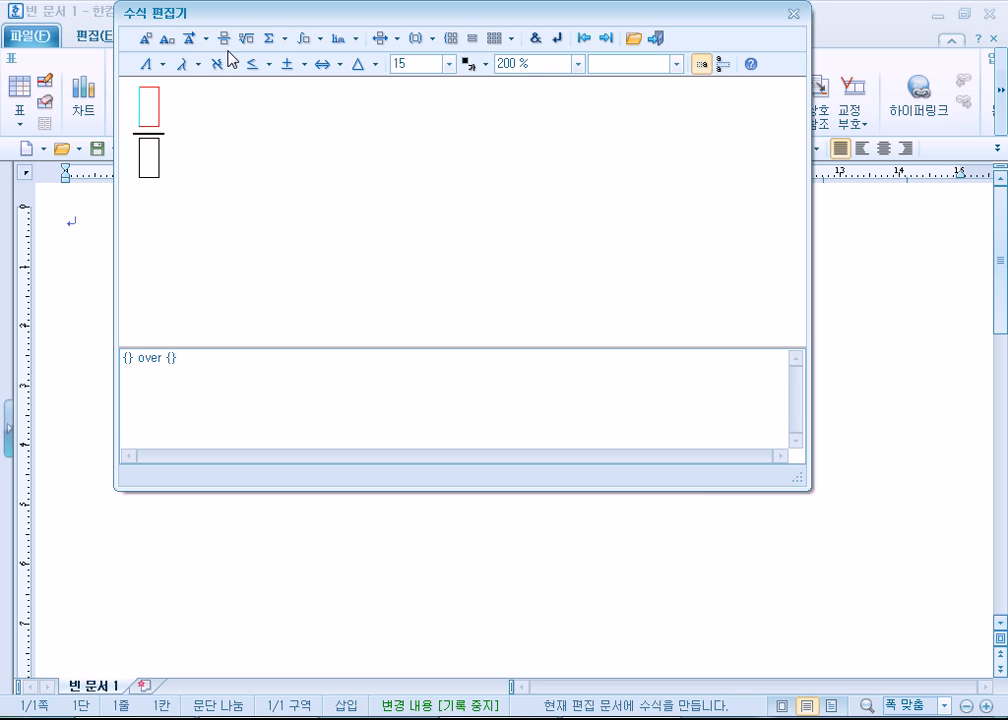
type("X")
left_click(144, 41)
type("2")
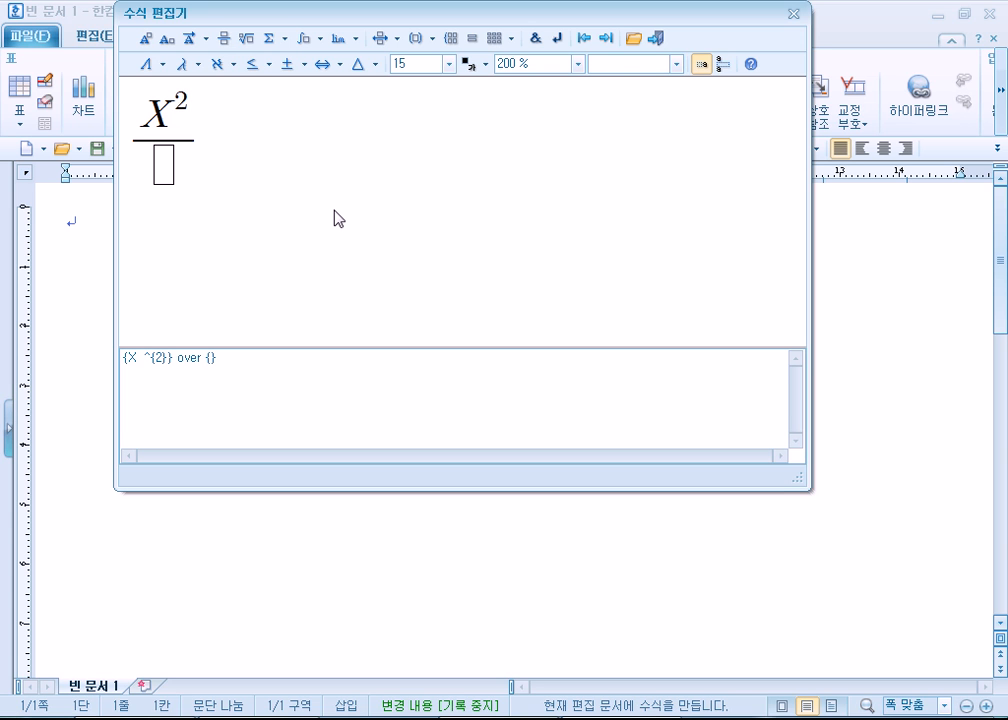
- Try inserting a 1 between X and its exponent, and remove it again
key("Left")
type("1")
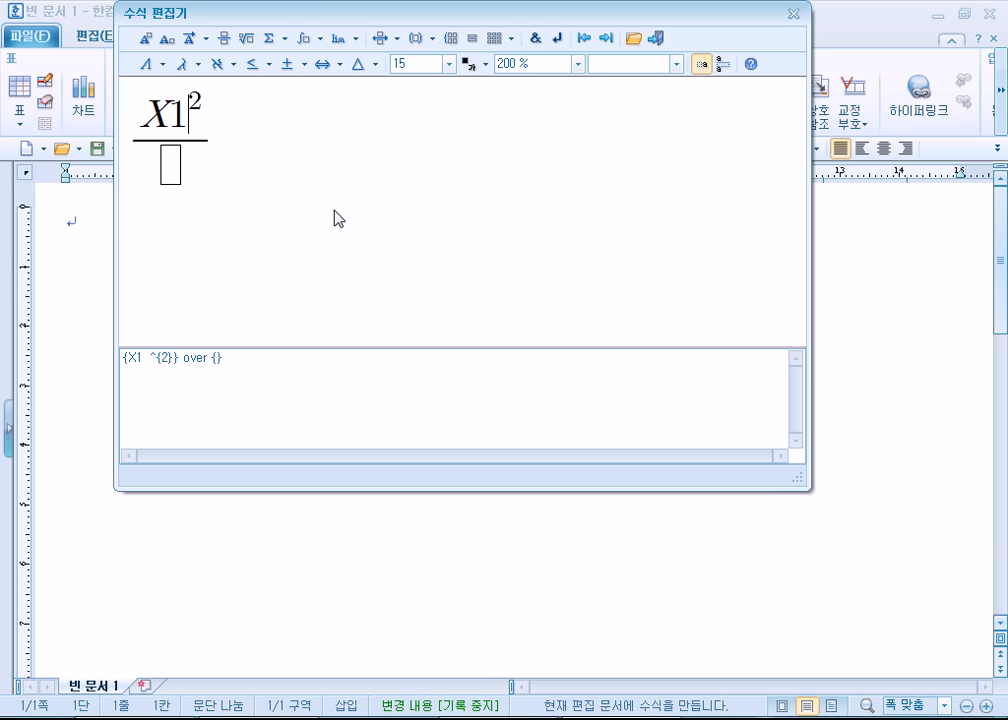
key("BackSpace")
- Complete the numerator by adding +Y-Z after the squared X
key("Right")
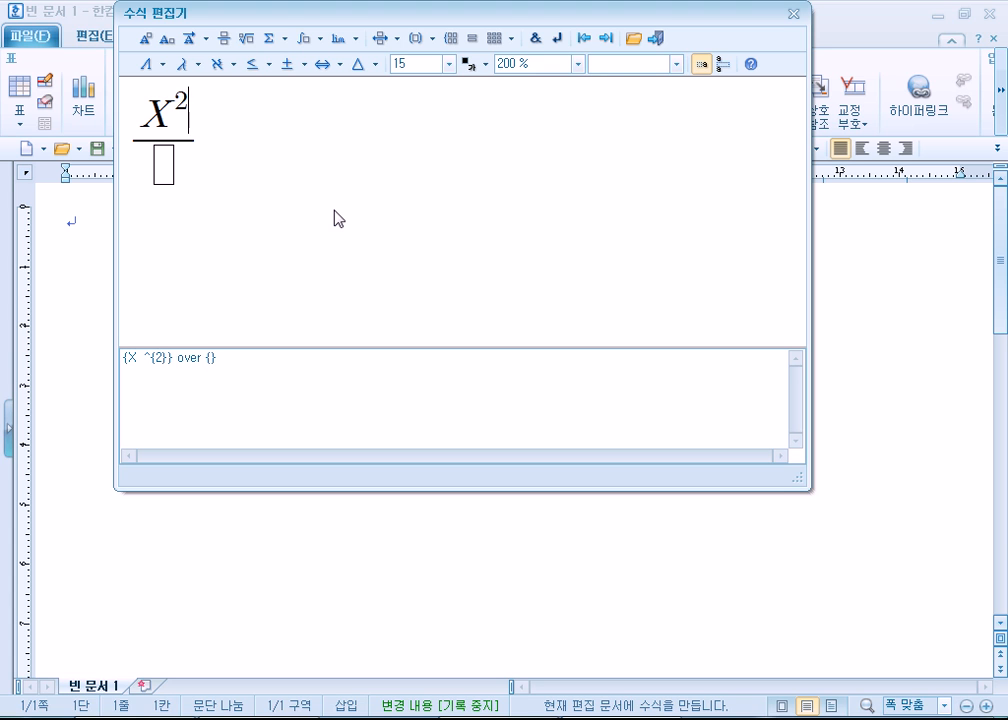
type("+Y-Z")
- Try extending the exponent of X to 2+Y-Z, and delete the added +Y-Z from the exponent
key("Left")
key("Left")
key("Left")
key("Left")
key("Left")
key("Right")
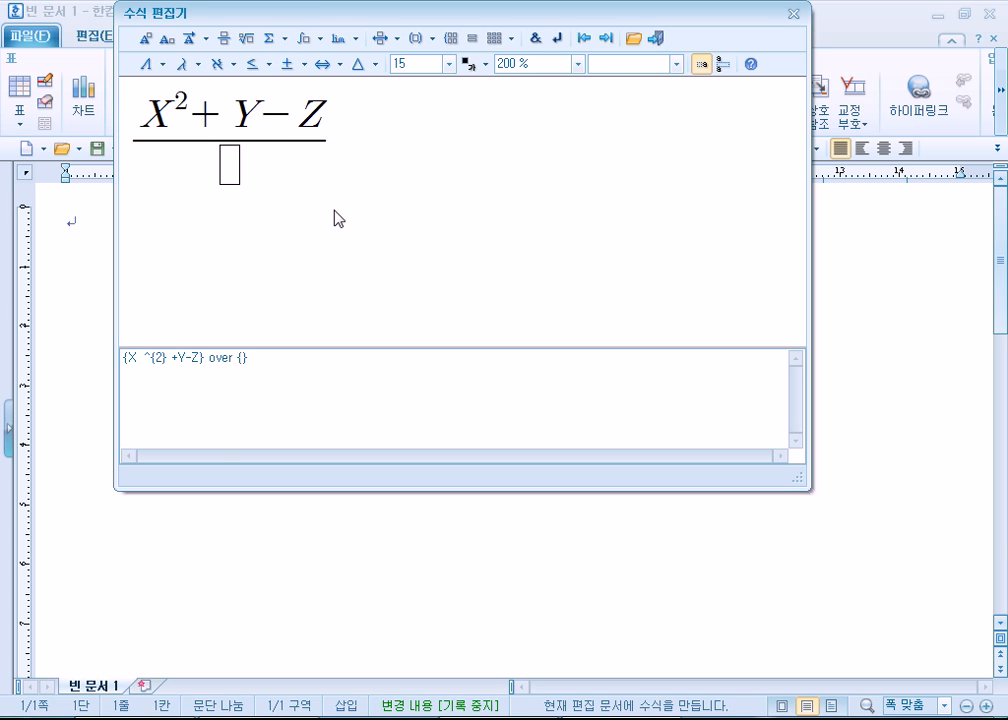
type("+Y-")
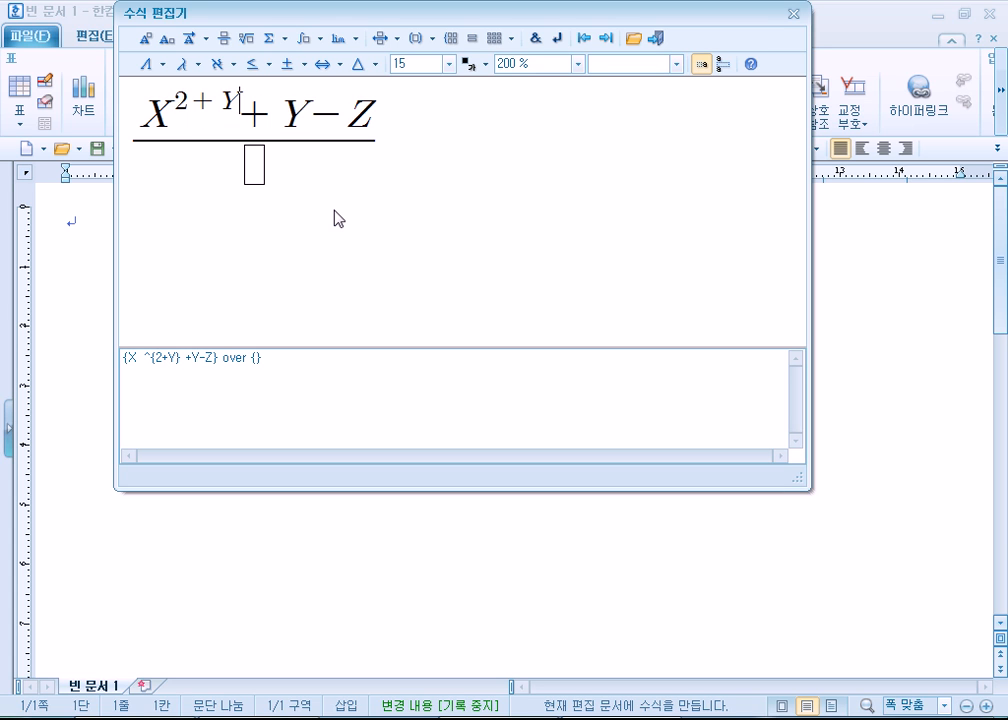
type("Z")
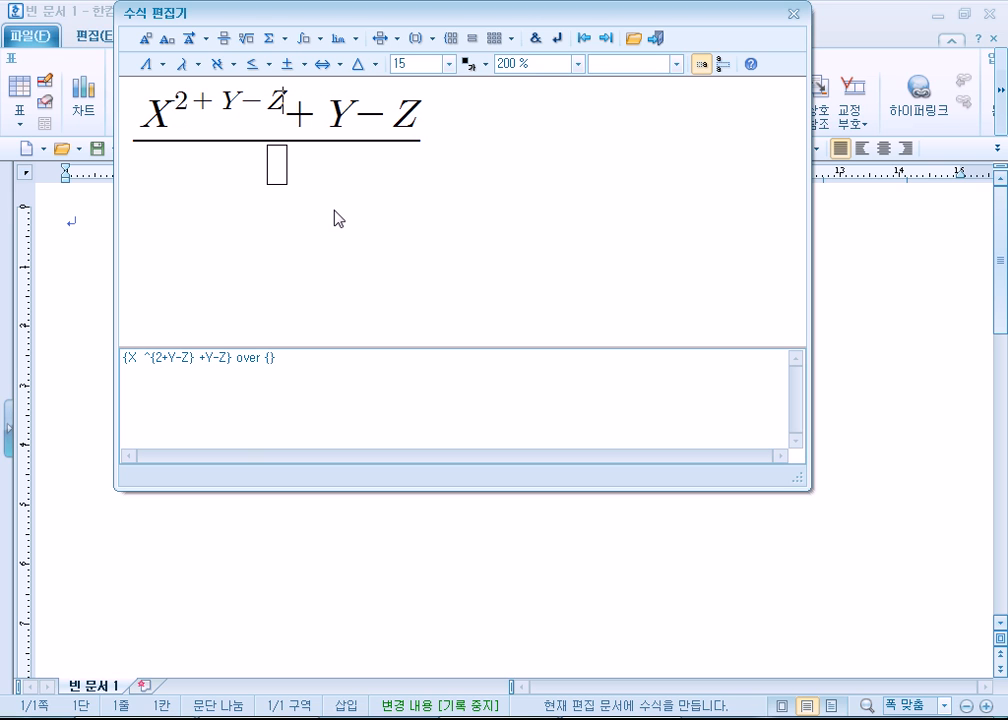
key("Left")
key("Left")
key("Left")
key("Left")
key("shift+End")
key("Delete")
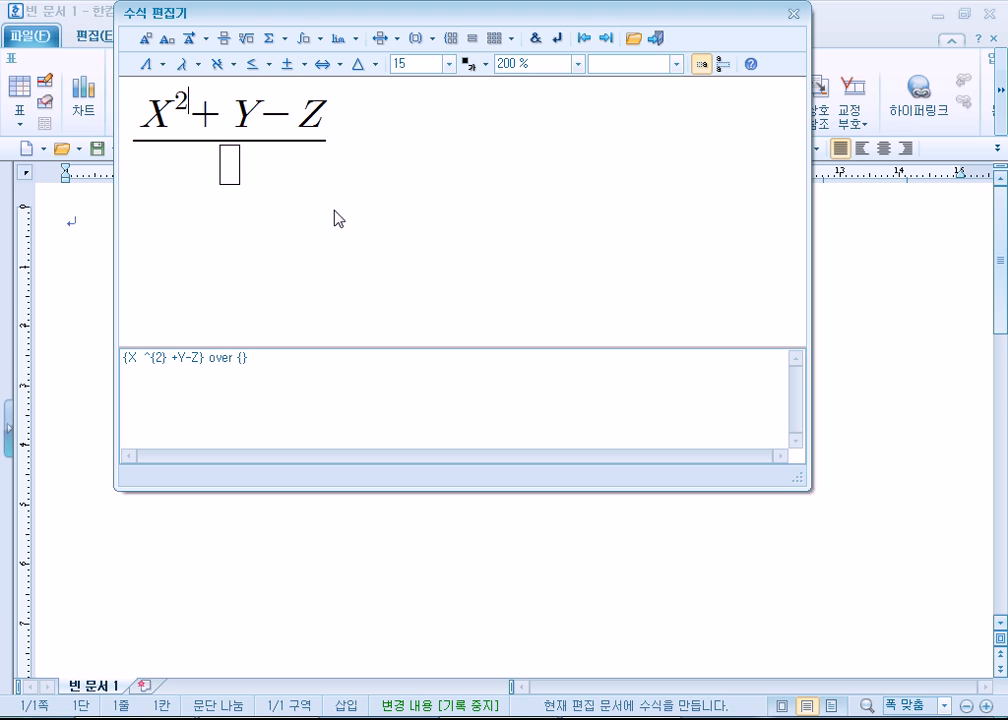
- Enter X+Y in the denominator and give Y the superscript 3
key("Down")
type("X+")
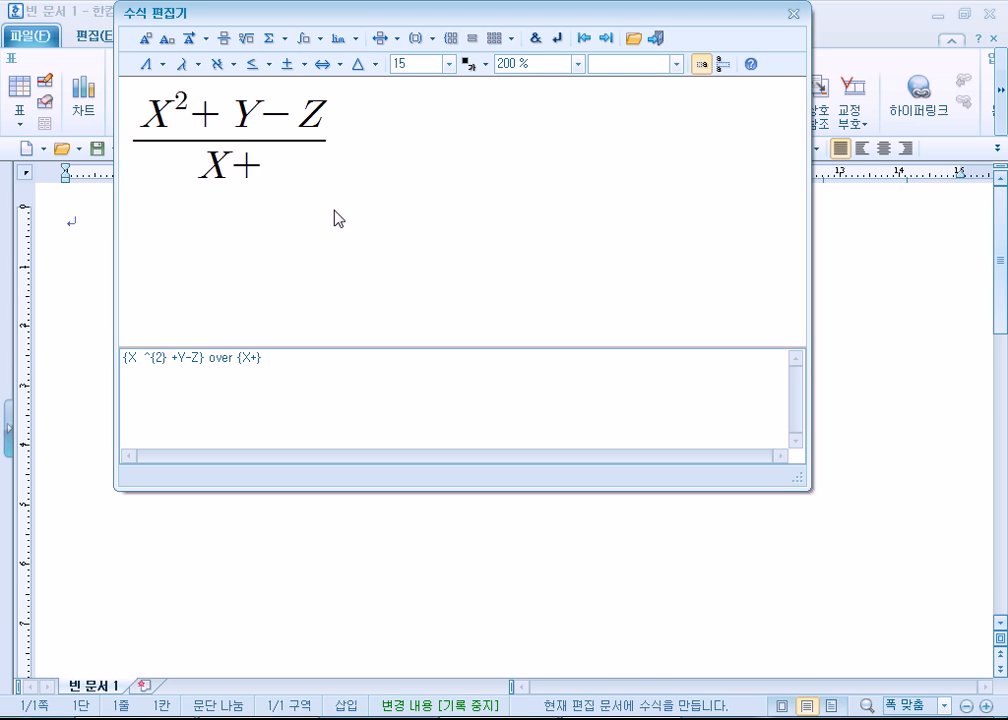
type("Y")
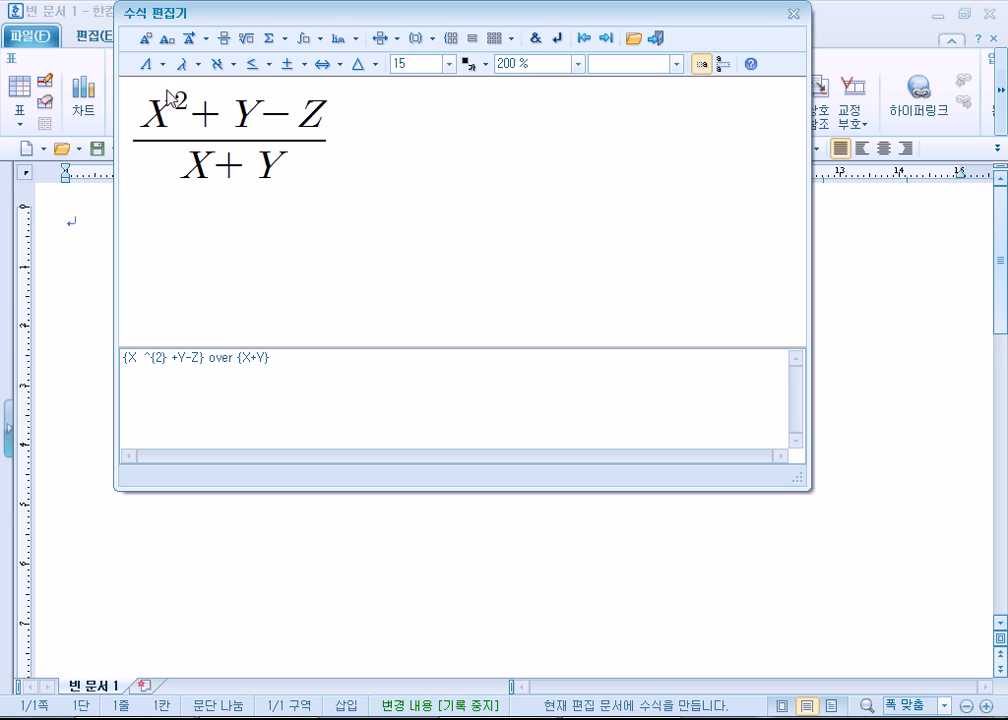
left_click(148, 37)
type("3")
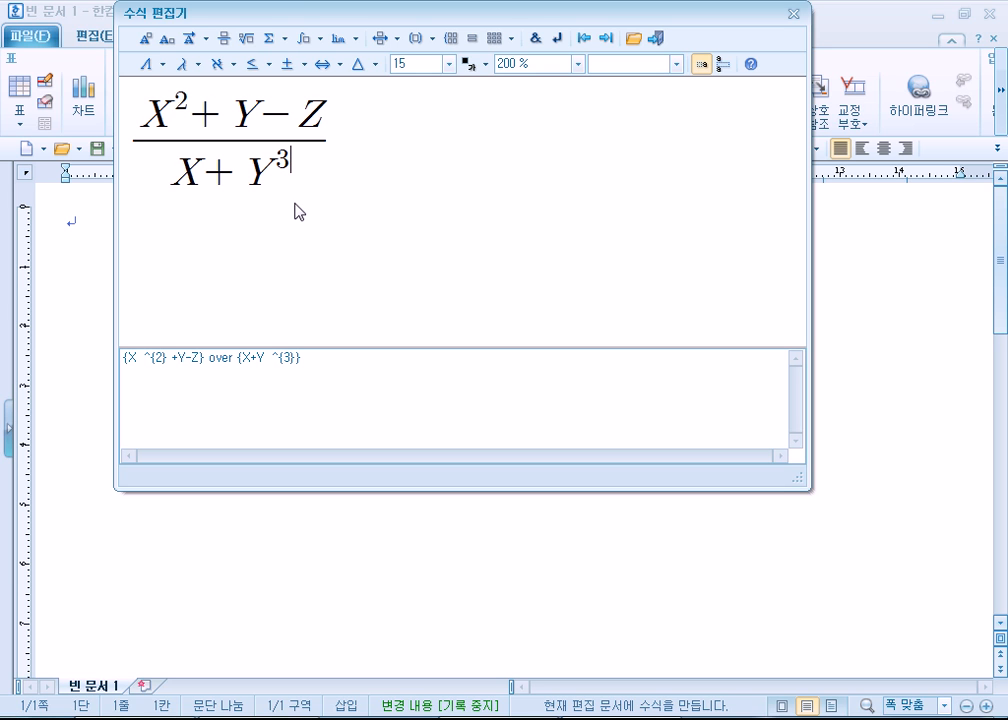
- Insert the finished fraction into the document and add two line breaks after it
left_click(657, 40)
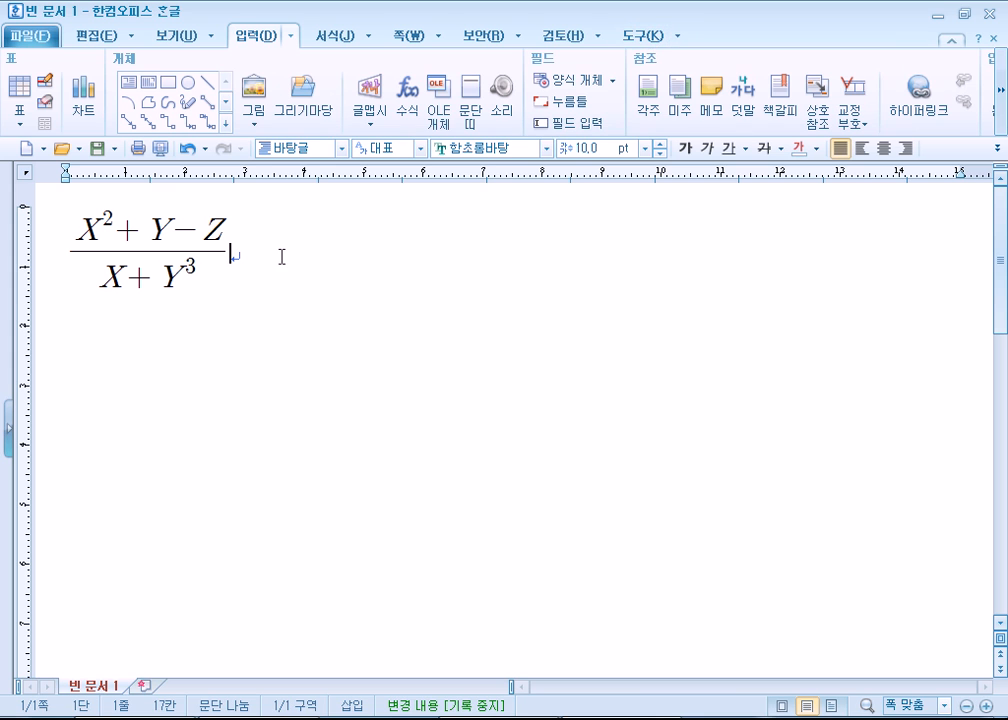
key("Return")
key("Return")
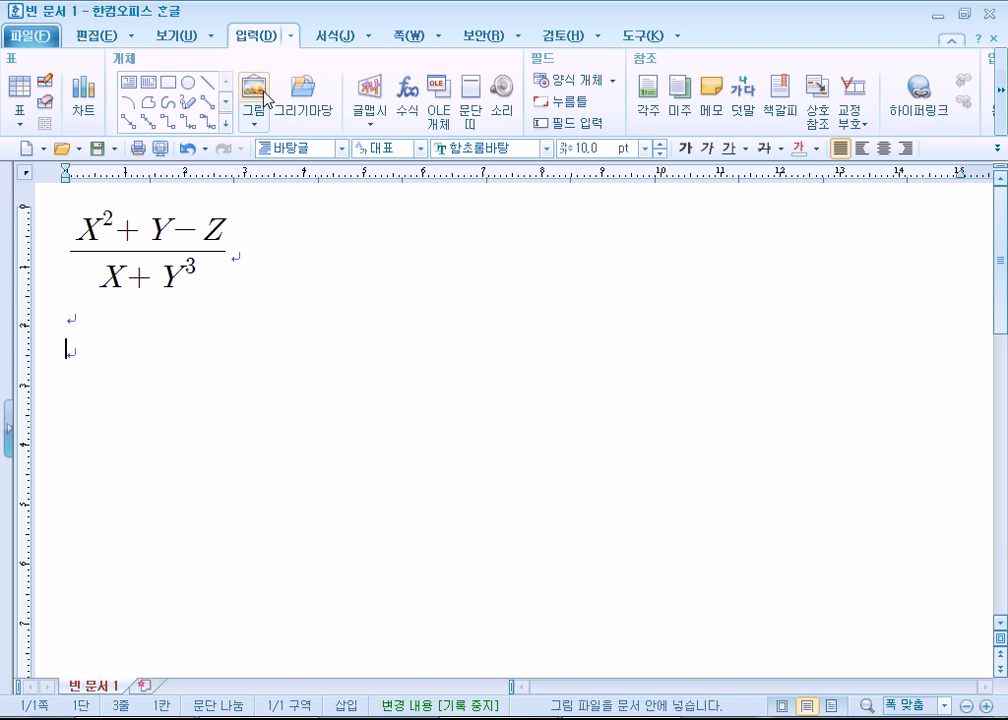
- Start a new equation, enter ABC, and insert the set symbol ∈ between A and B
left_click(407, 100)
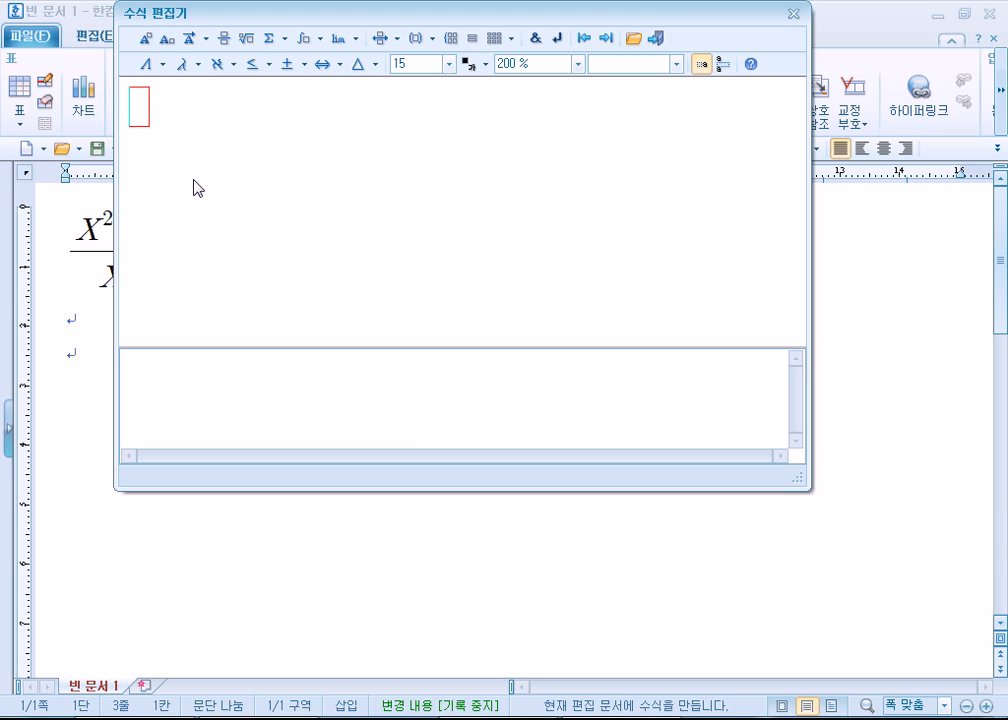
type("ABC")
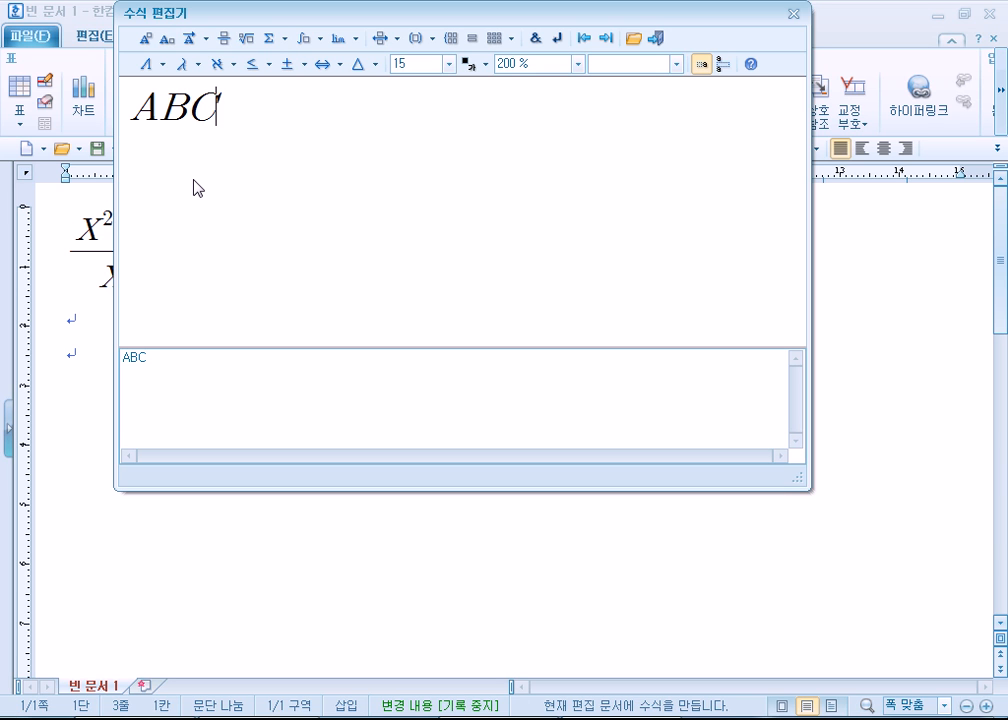
left_click(296, 65)
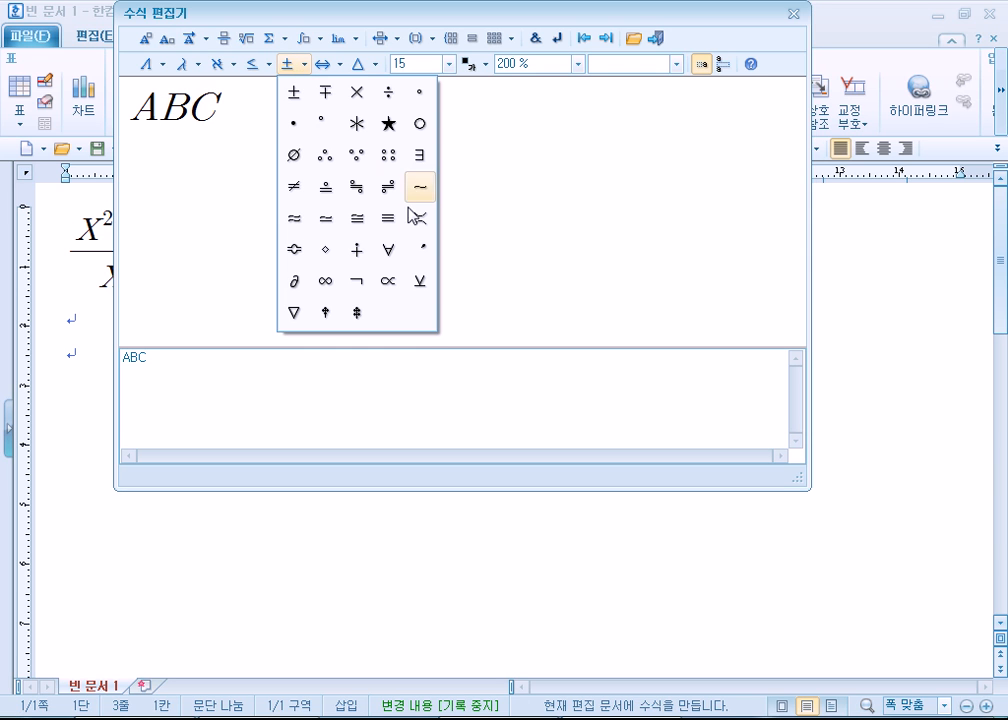
left_click(330, 62)
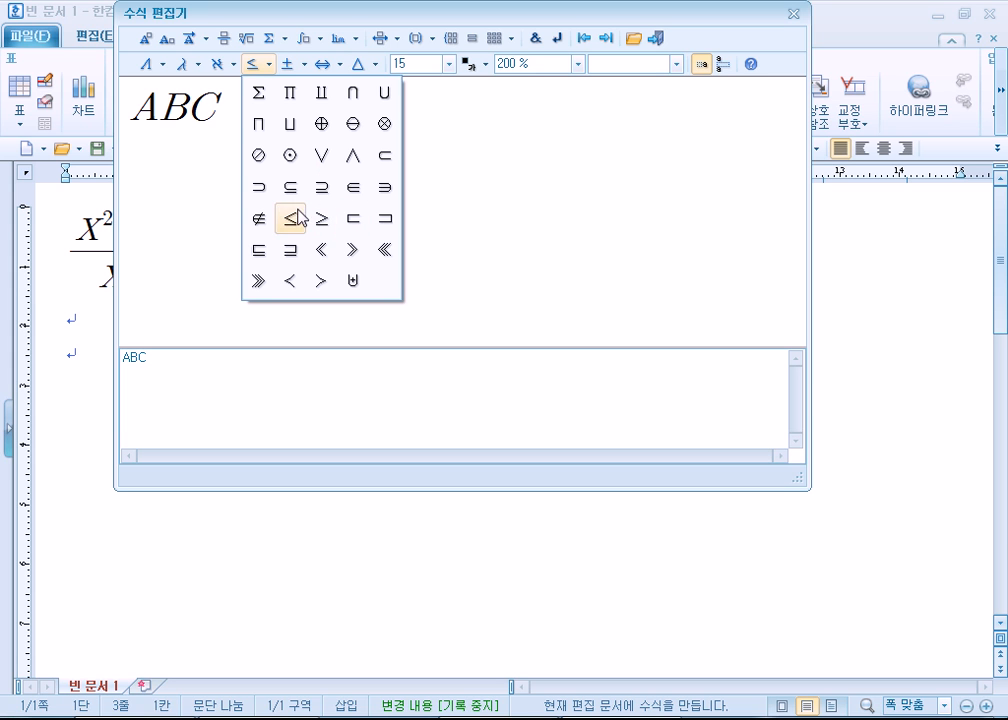
left_click(353, 190)
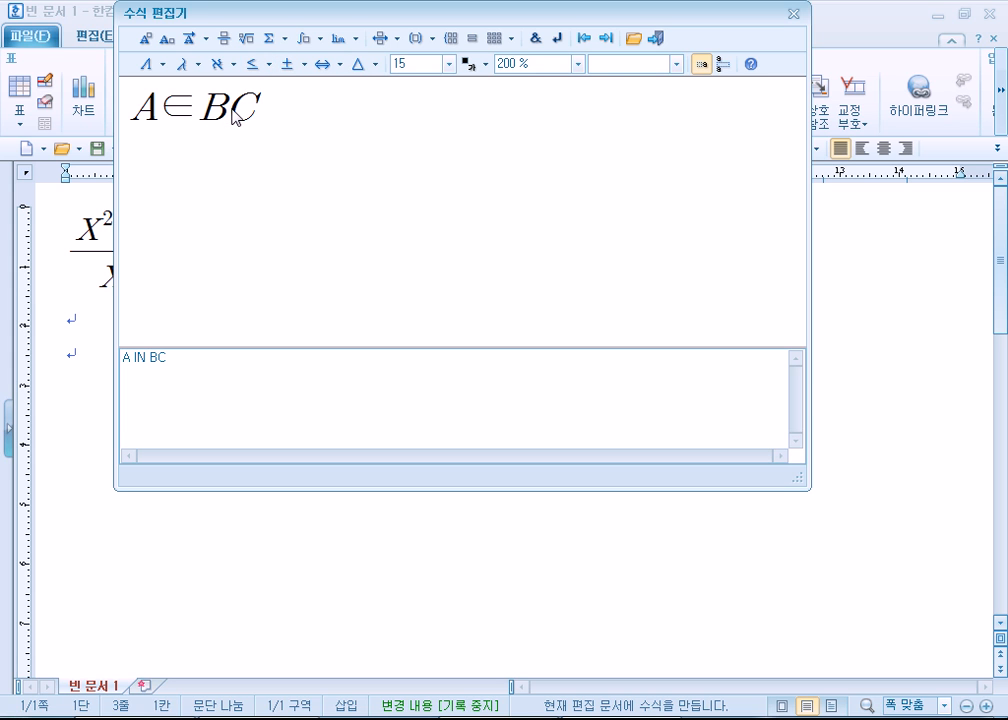
- Insert the approximately-equal symbol ≒ between B and C
left_click(256, 64)
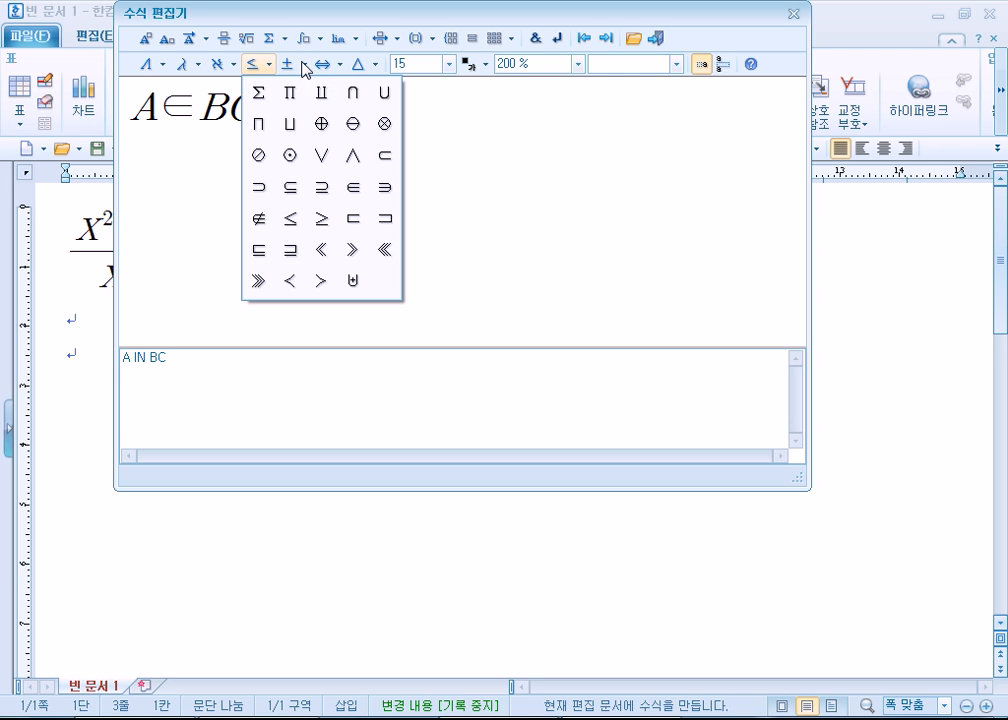
left_click(256, 64)
left_click(304, 65)
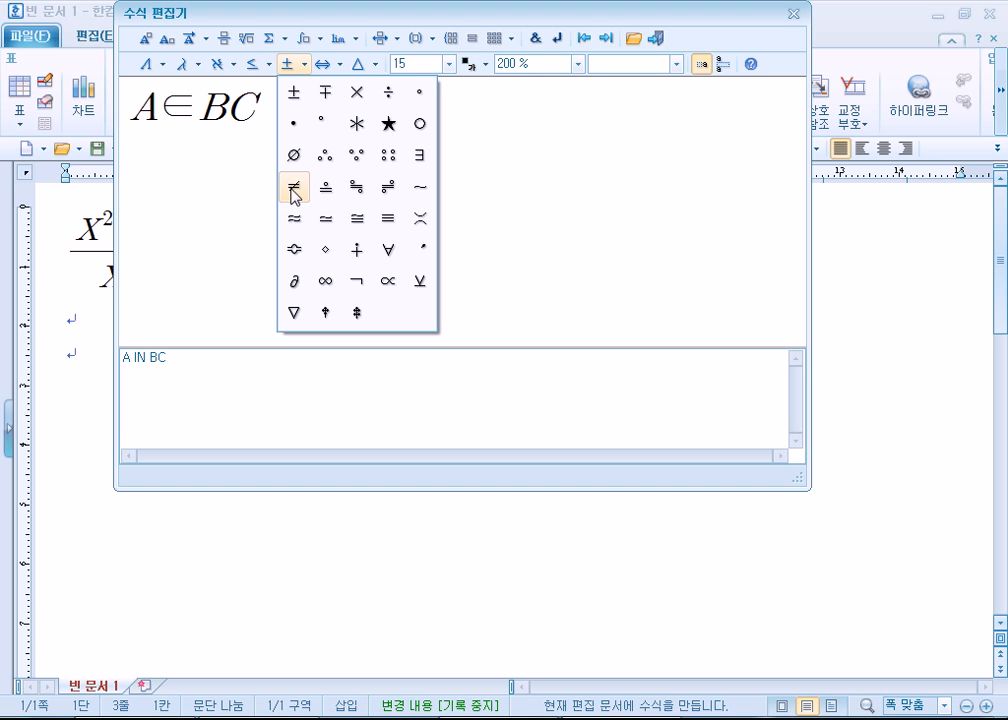
left_click(357, 188)
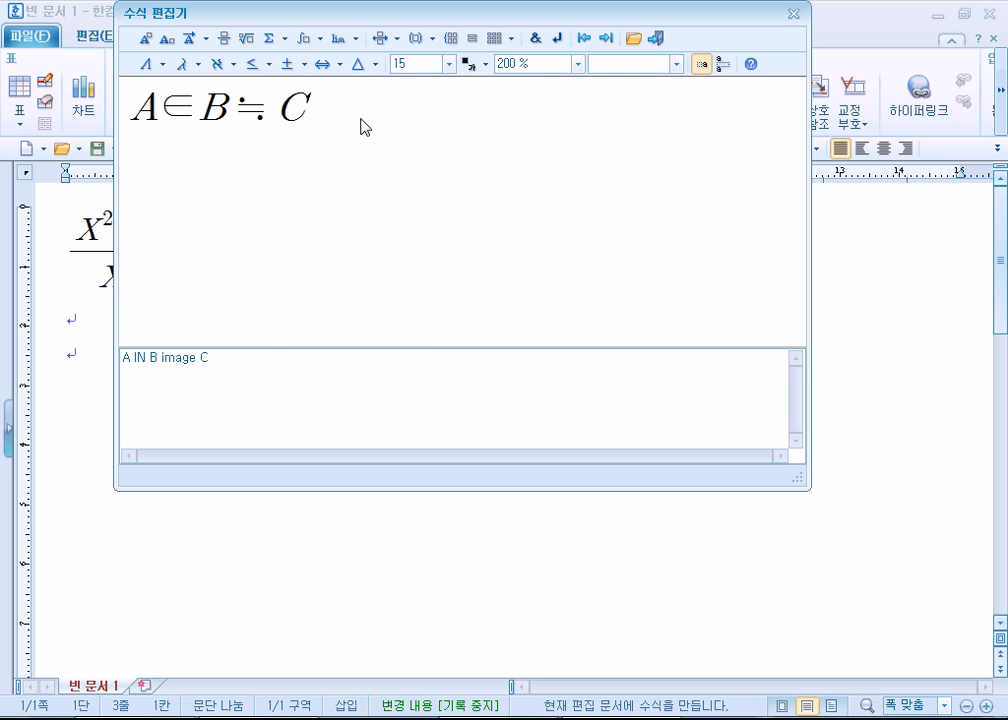
- Place the A∈B≒C equation in the document and add two line breaks after it
left_click(655, 38)
key("Return")
key("Return")
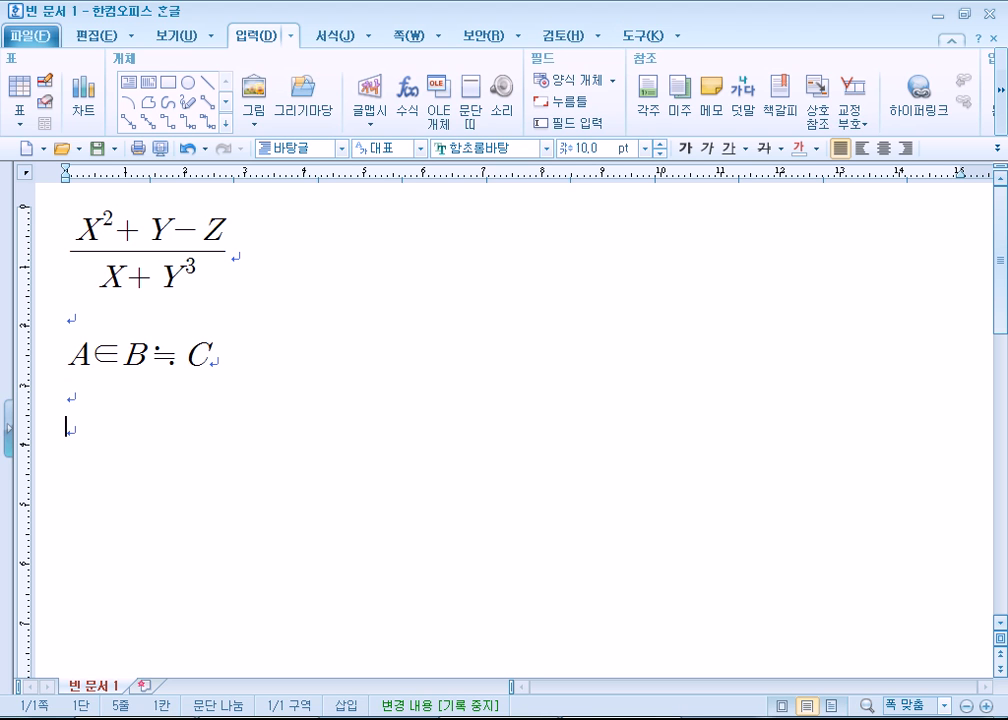
- Switch to the 2015 past-exam folder and open GW01-10A.pdf, GW01-10B.pdf and GW01-10C.pdf from ITQ(2015-01-10), subfolder 문제[A4]
key("alt+Tab")
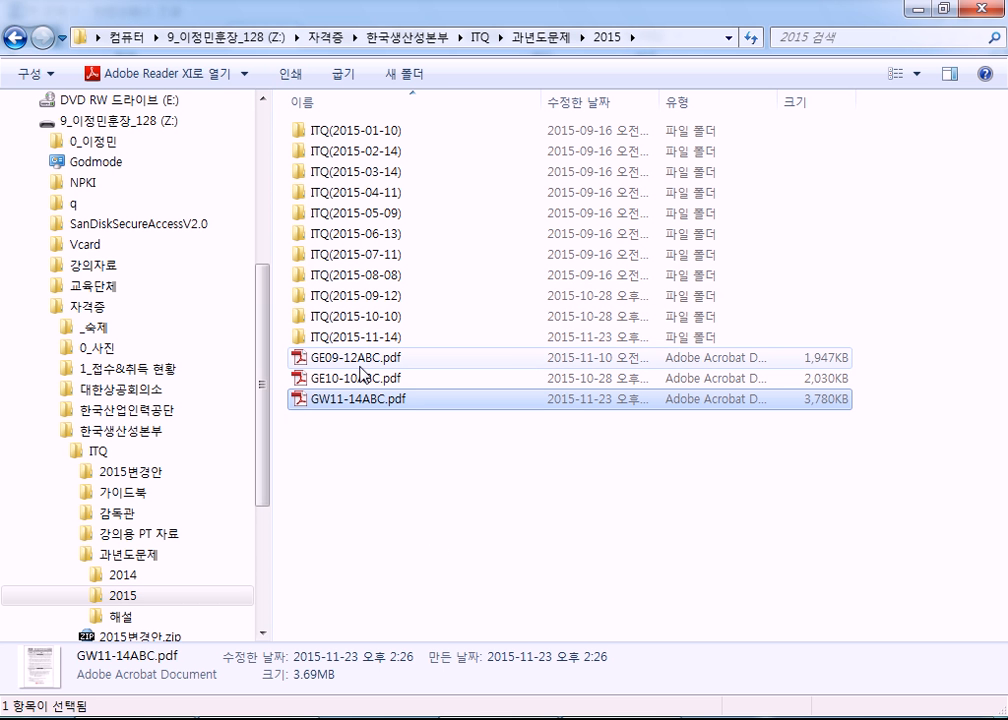
double_click(318, 130)
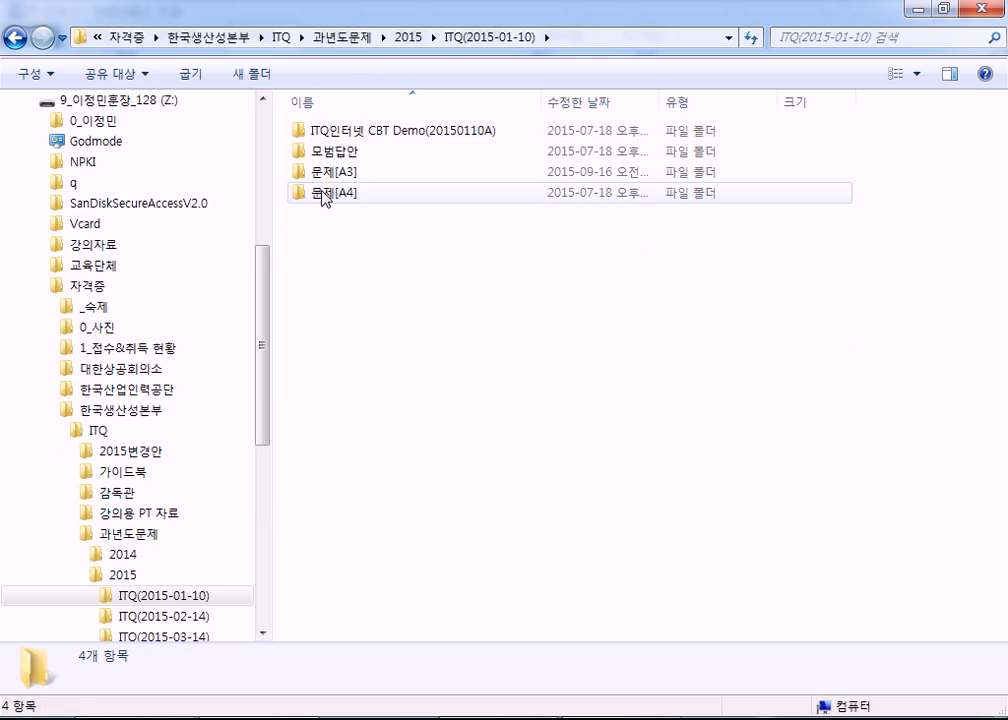
double_click(322, 194)
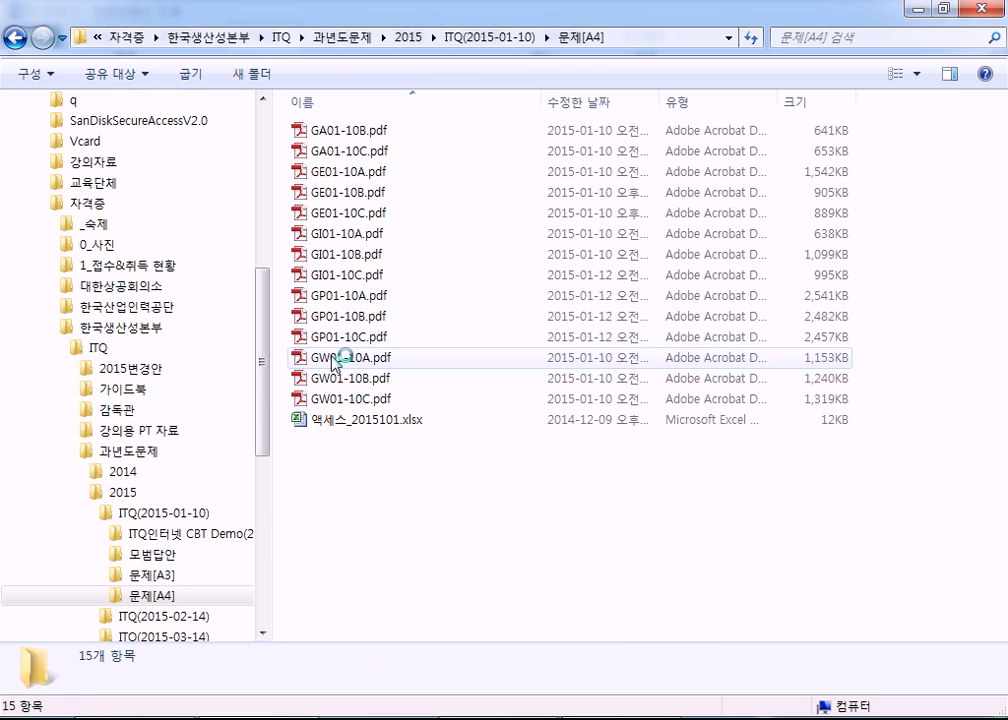
left_click(333, 358)
left_click(390, 398, "shift")
key("Return")
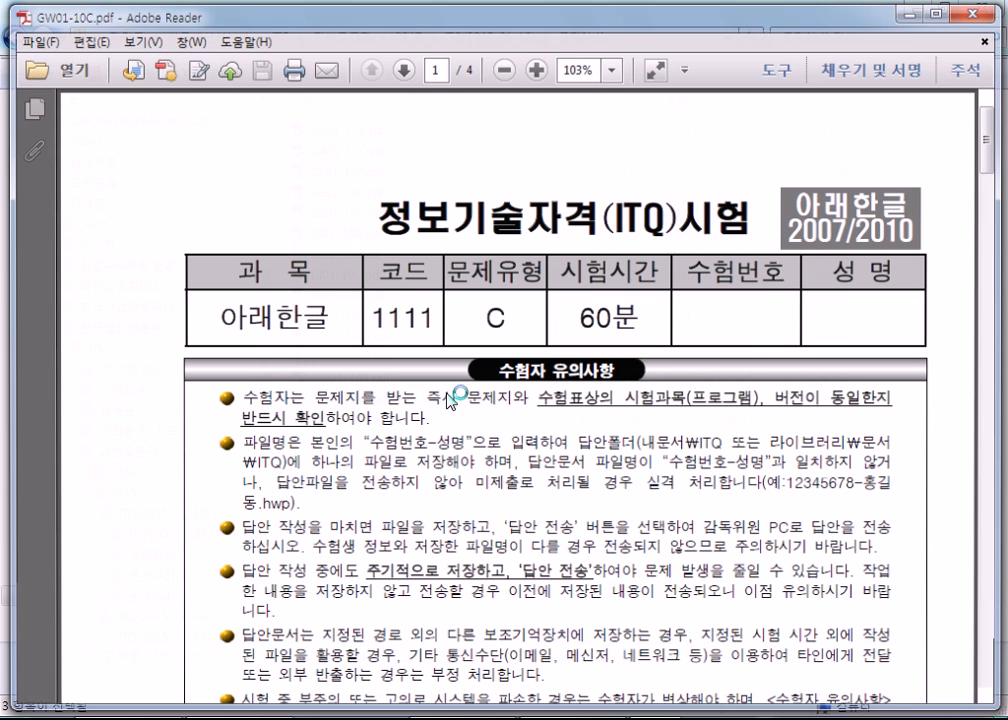
- Find question 3 on page 3 of the opened exam paper and examine the H_n equation in item (1)
key("alt+Tab")
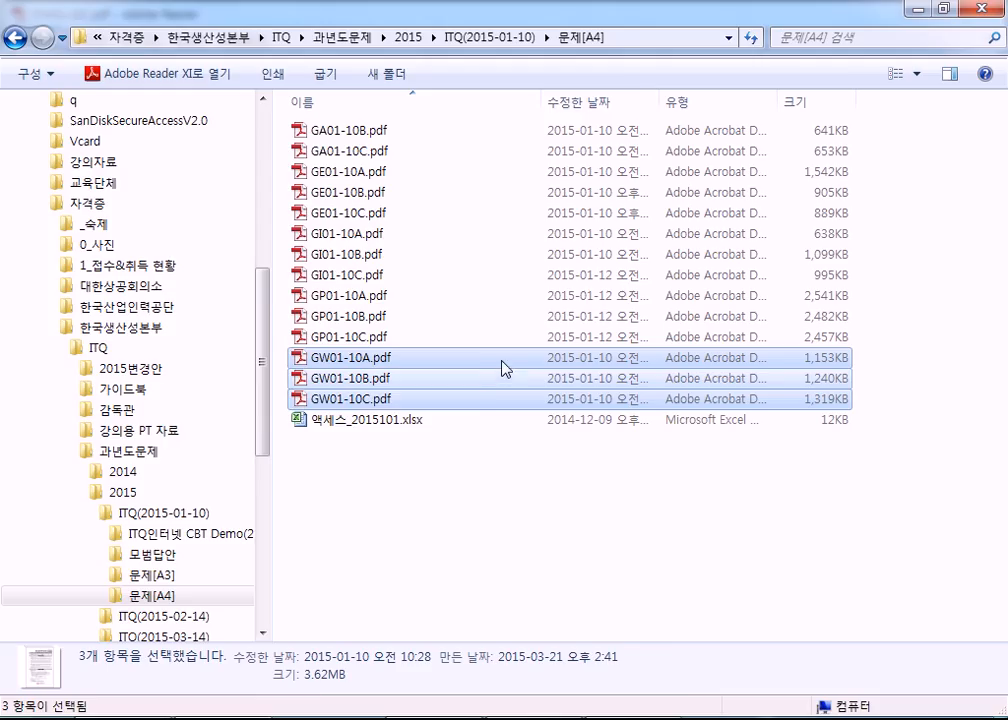
key("alt+Tab")
scroll(502, 360, "down", 5)
scroll(520, 366, "down", 3)
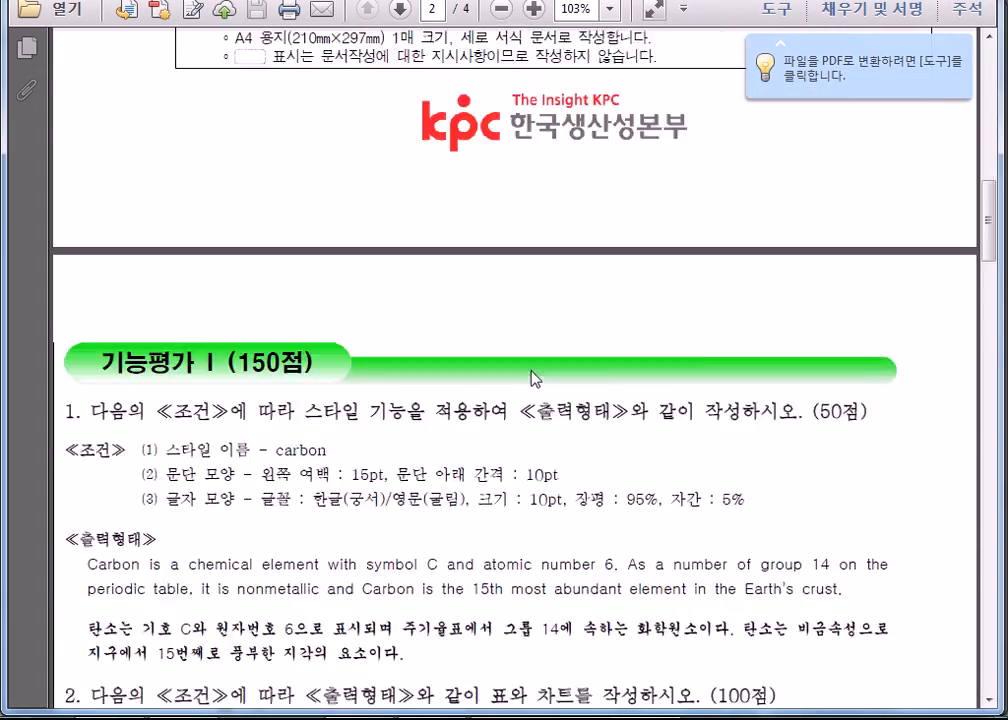
scroll(531, 378, "down", 15)
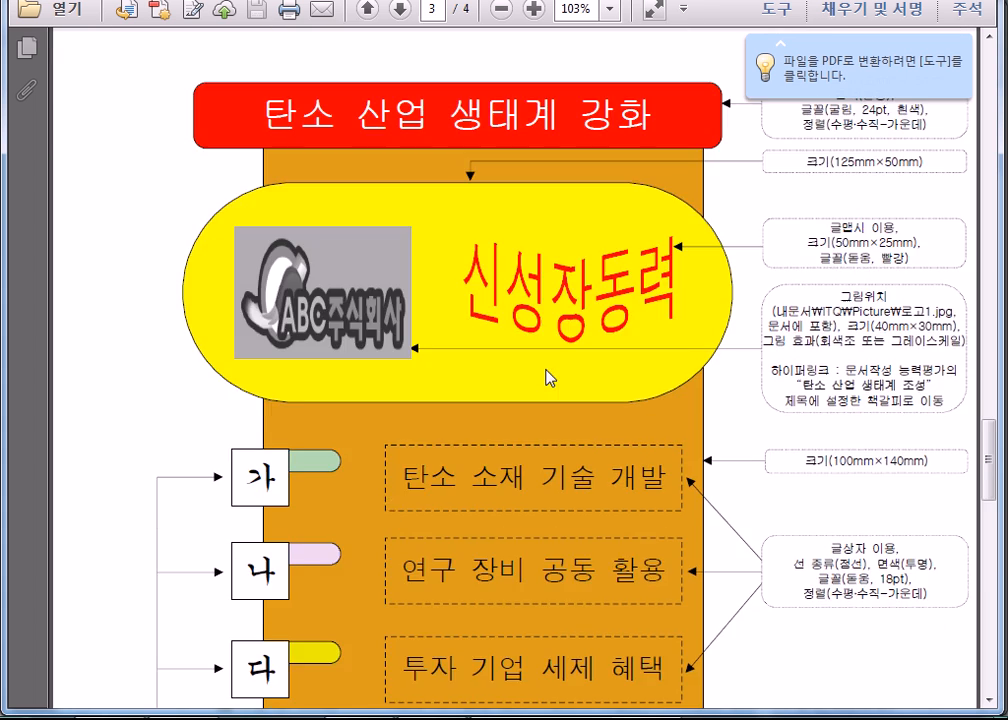
scroll(546, 370, "up", 5)
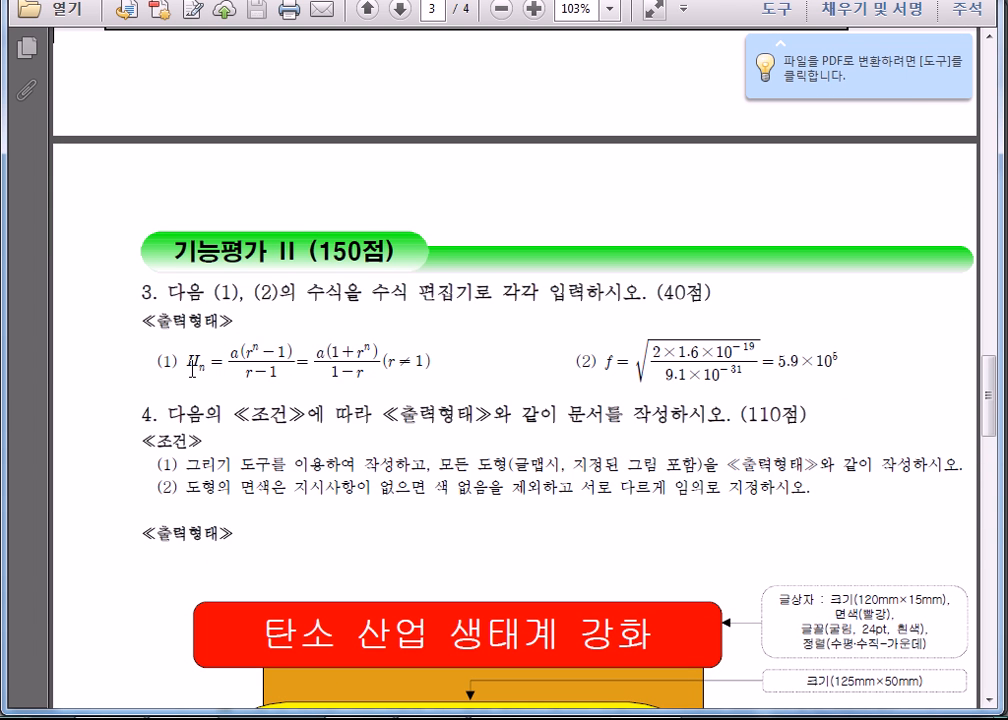
left_click_drag(191, 368, 437, 373)
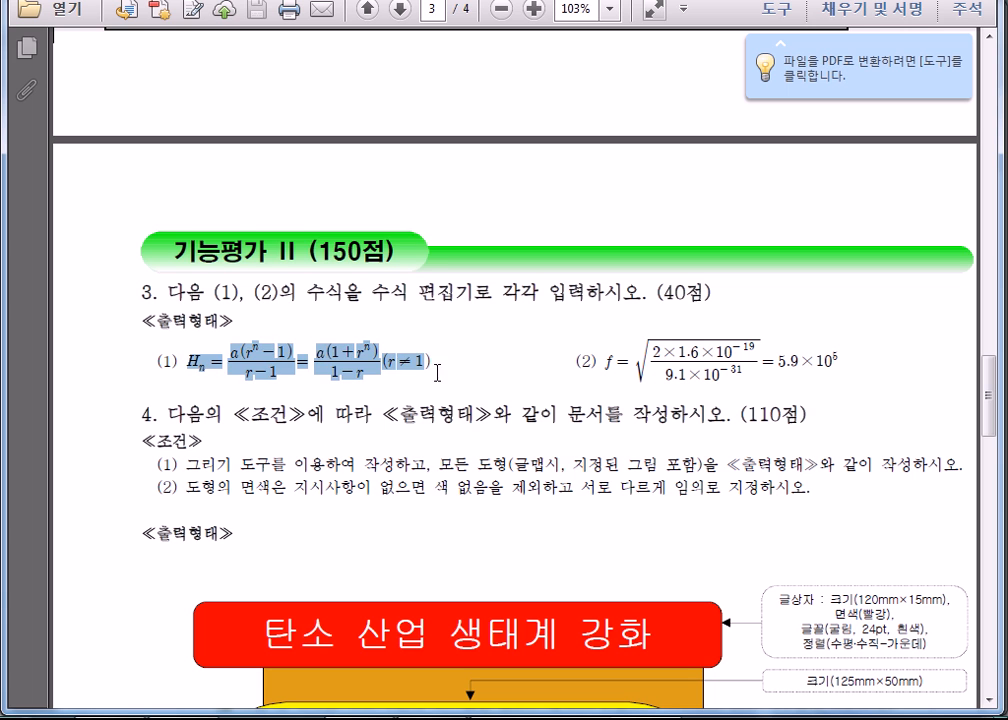
left_click(440, 373)
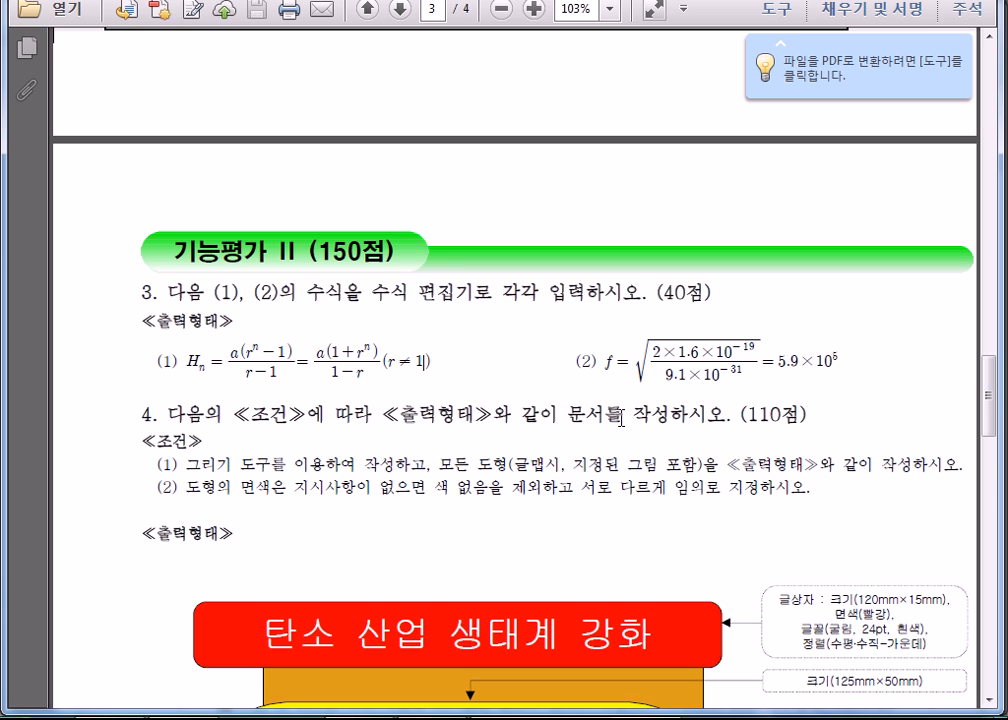
- Enlarge question 3 and examine the subscript in equation (1) and the square-root equation in item (2)
scroll(213, 372, "up", 6)
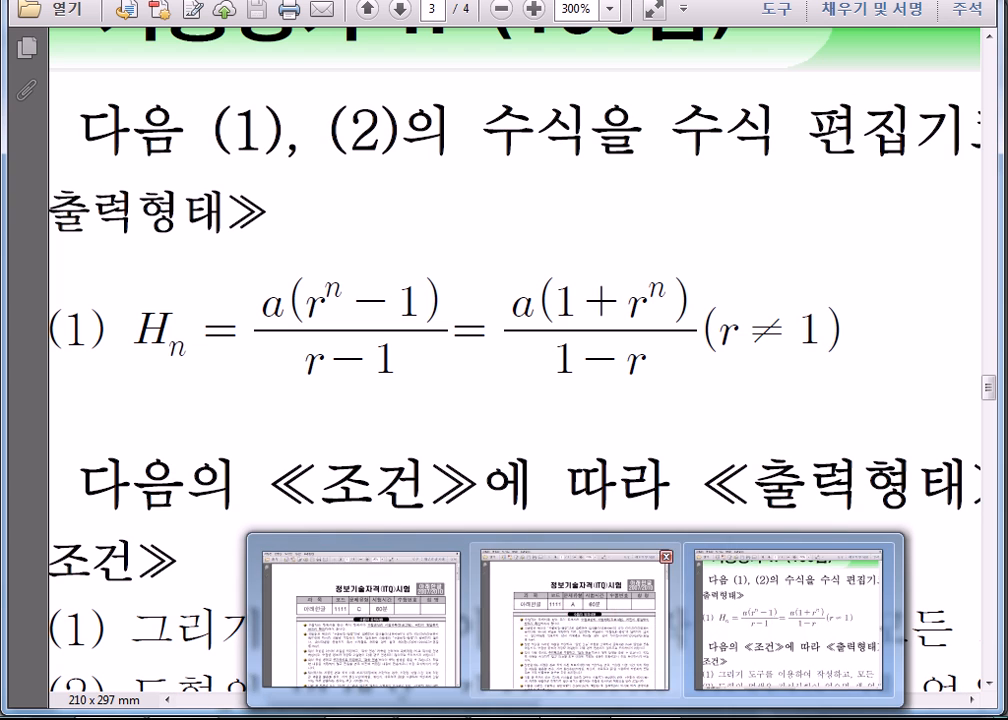
double_click(172, 345)
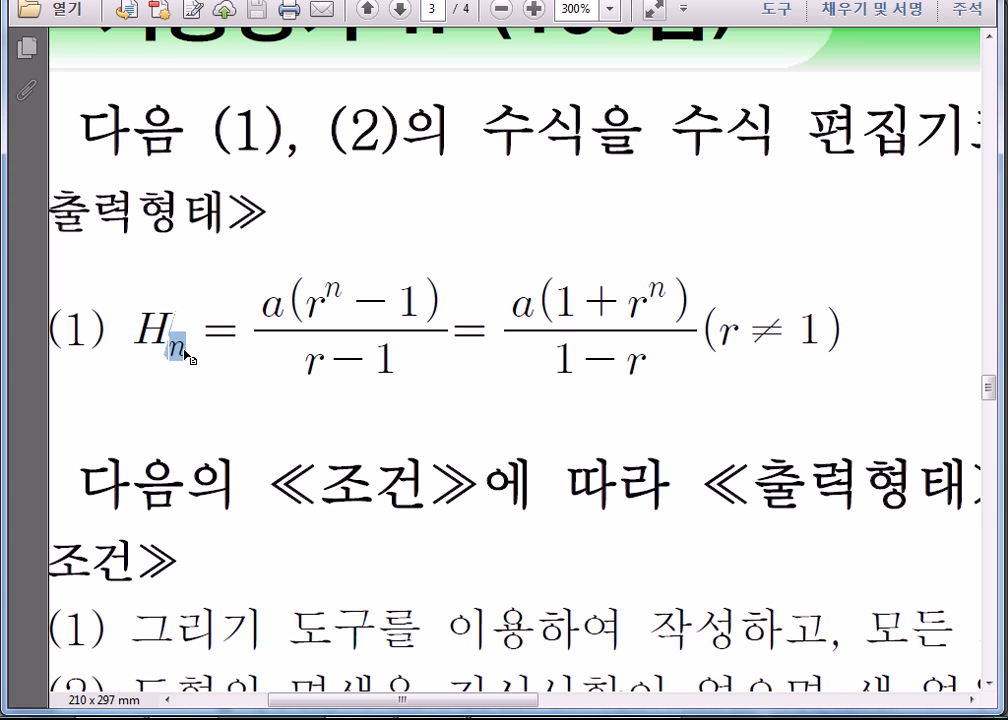
left_click(188, 356)
left_click(651, 12)
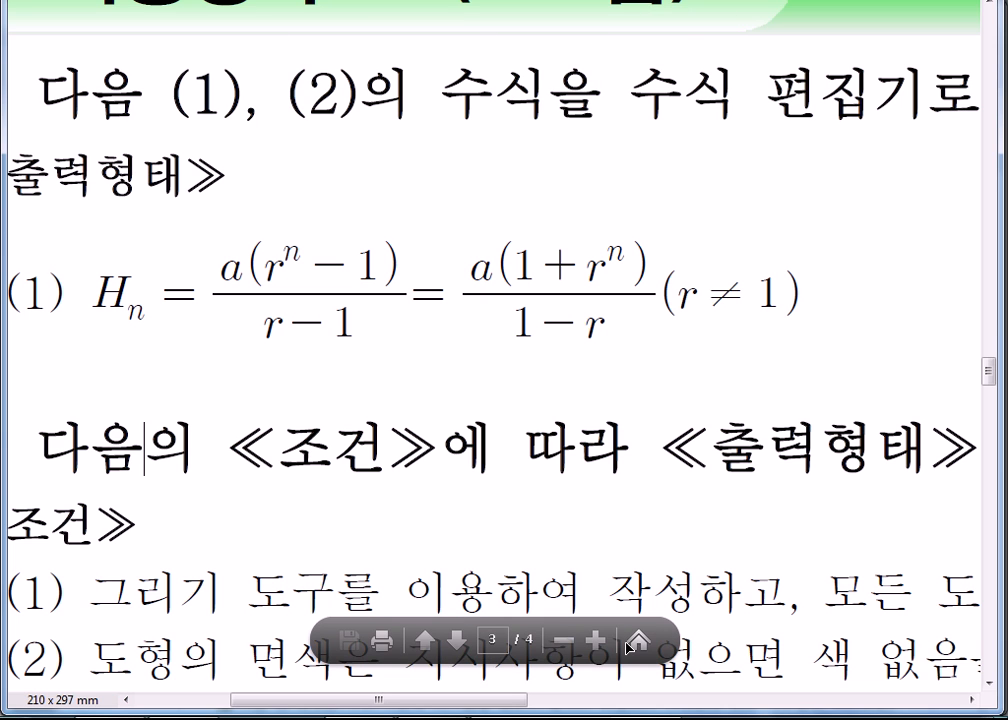
left_click(561, 642)
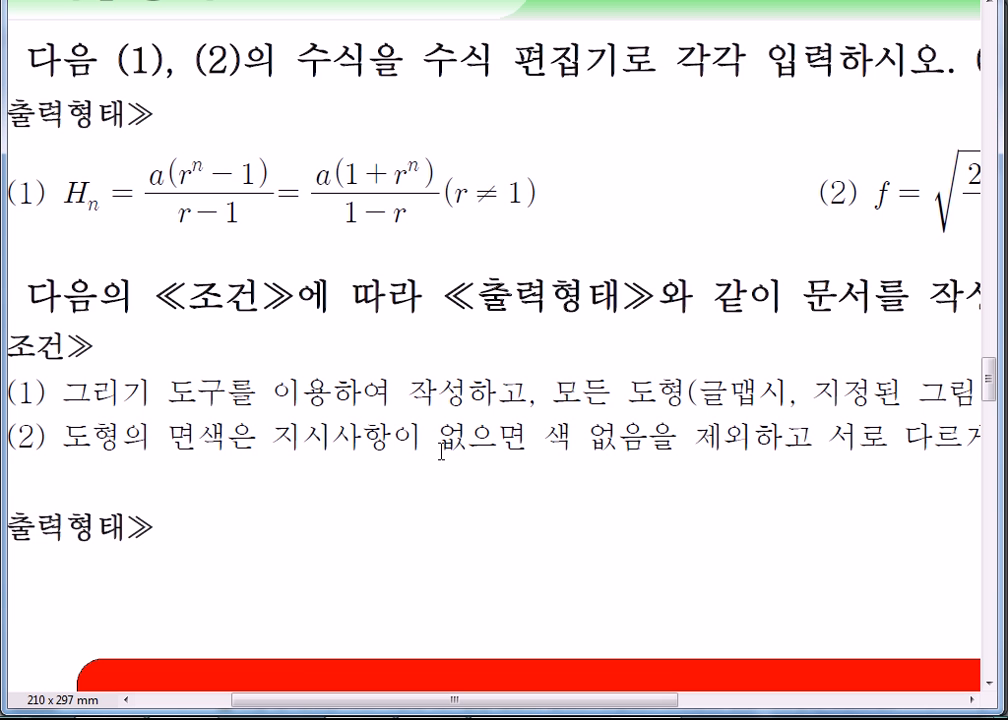
scroll(441, 451, "up", 1)
left_click_drag(414, 700, 765, 700)
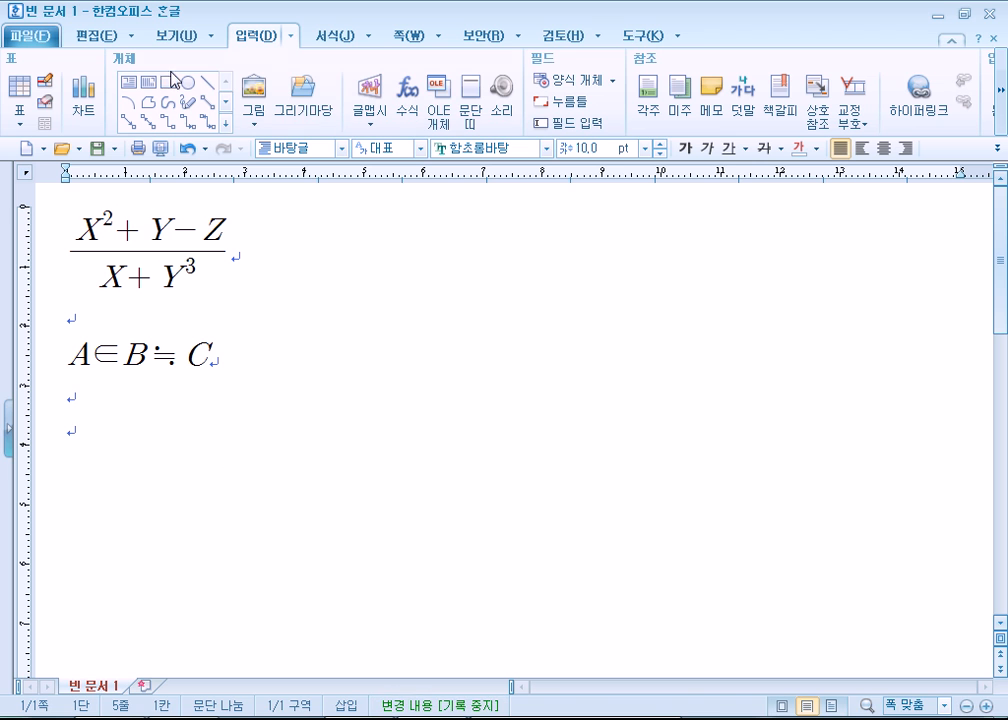
- In the blank 한글 document, insert an equation with a square root around the fraction b over a
left_click(408, 98)
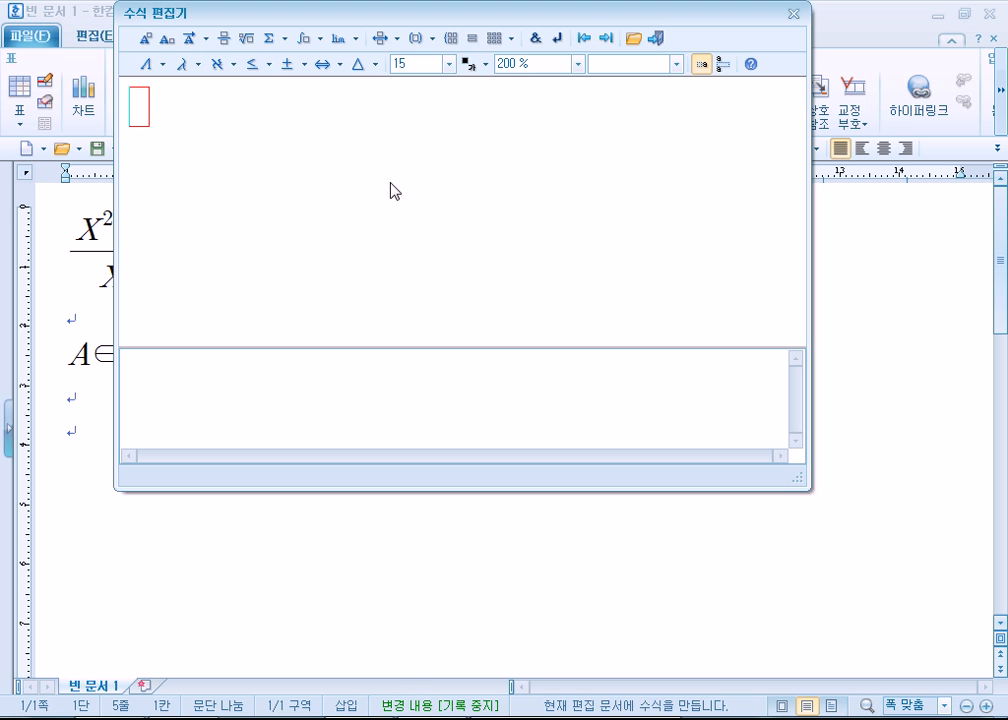
left_click(245, 39)
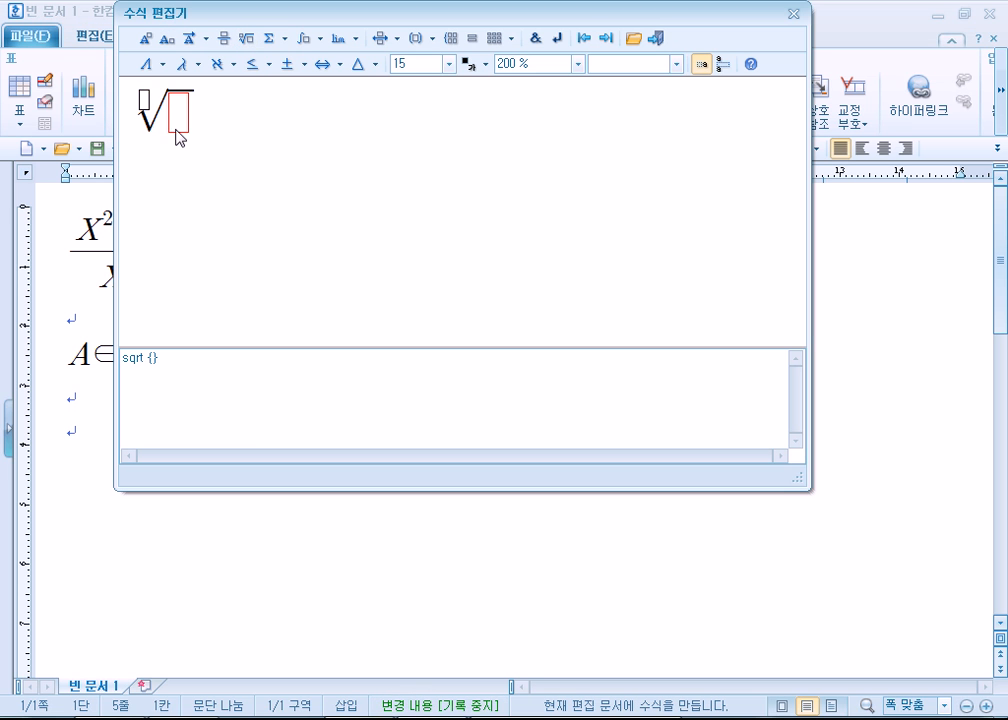
left_click(223, 43)
left_click(189, 163)
type("a")
left_click(192, 112)
type("b")
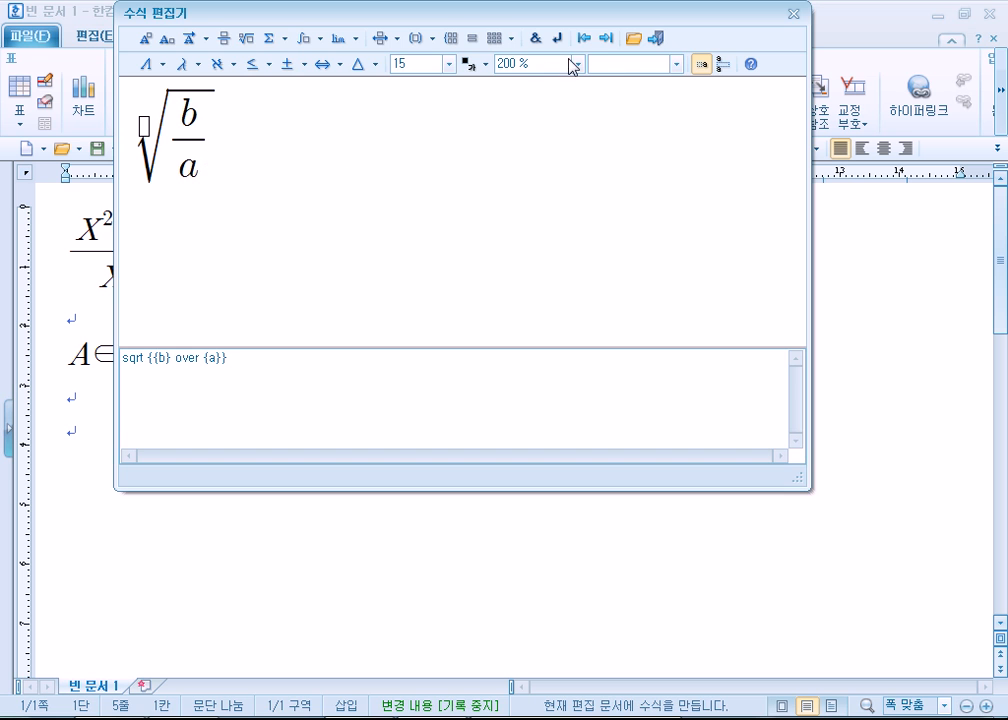
left_click(655, 38)
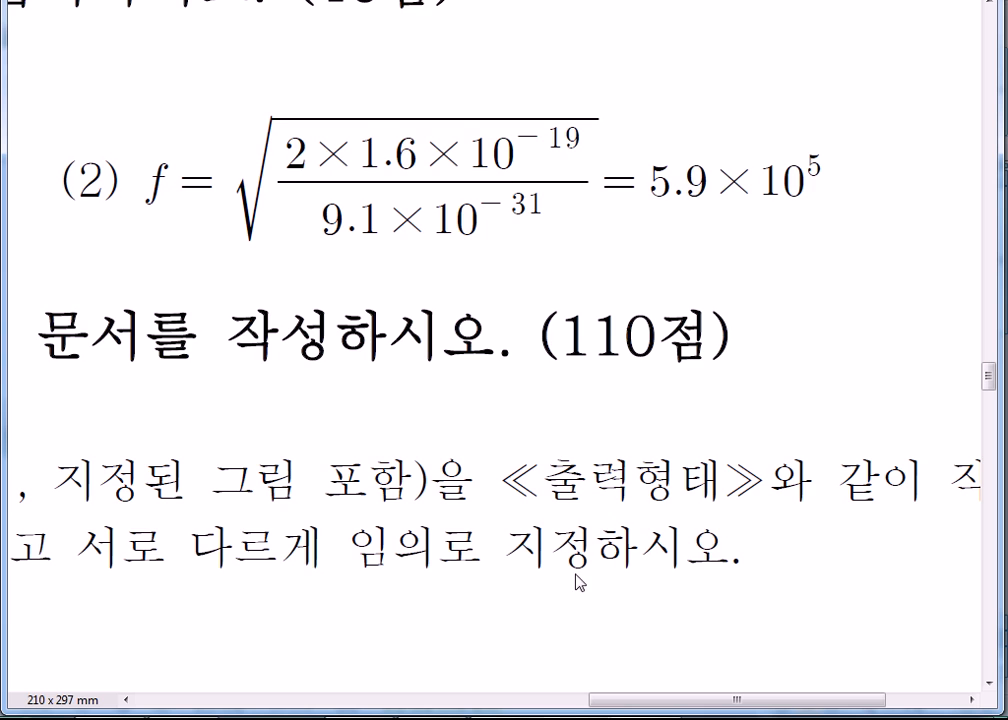
- Switch to the GW01-10C.pdf exam paper and examine the integral equation in question 3 on page 3 at 200% zoom
scroll(490, 440, "down", 10)
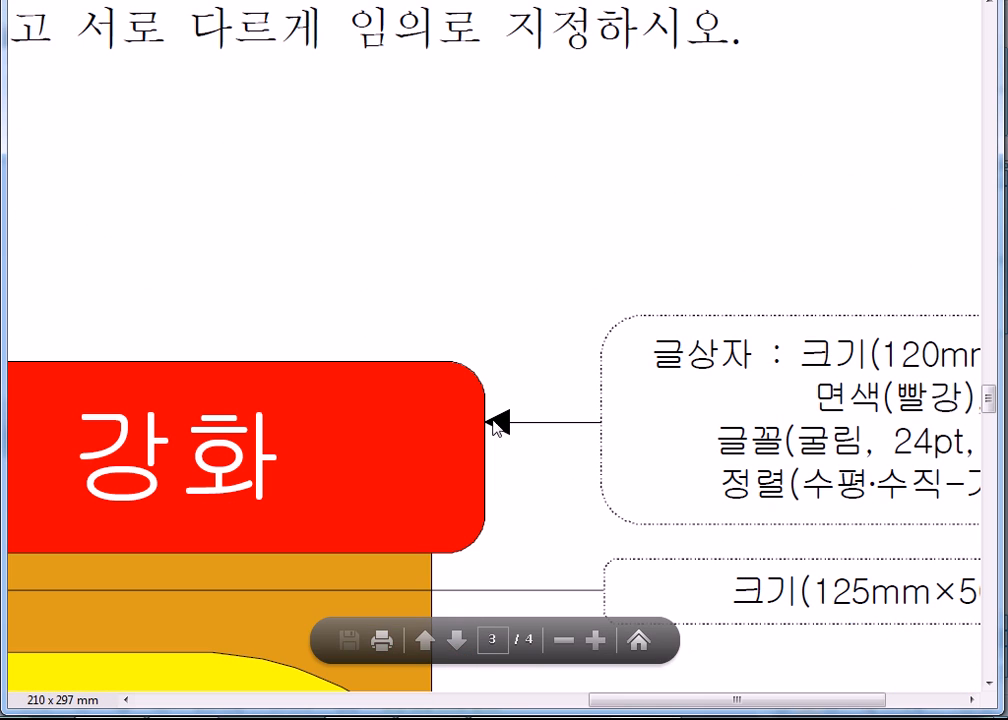
left_click(639, 639)
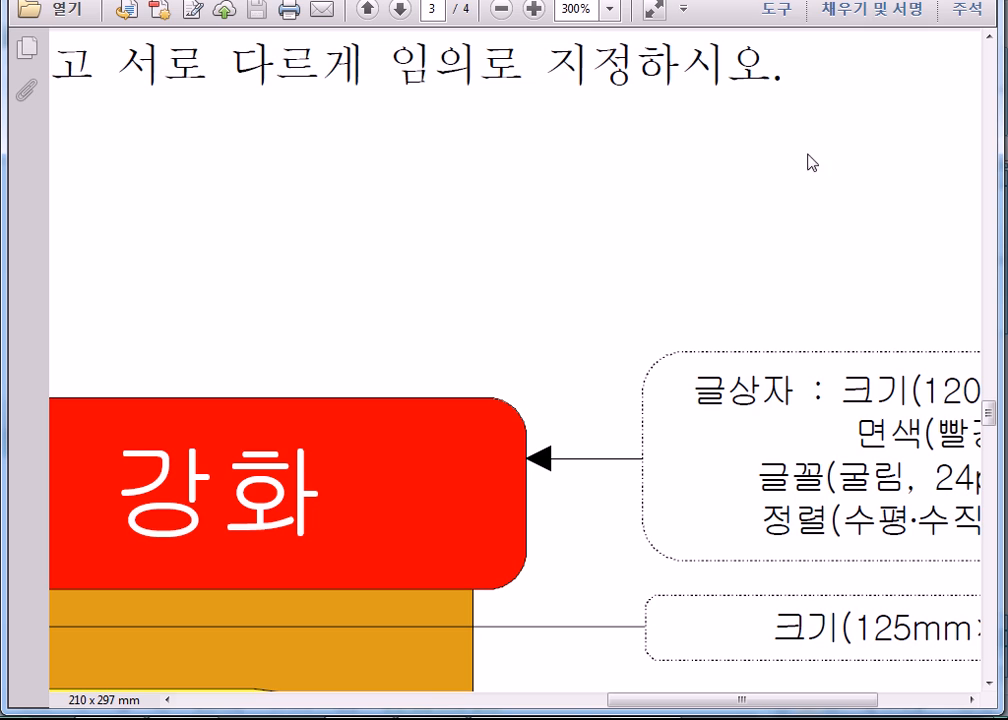
left_click(653, 12)
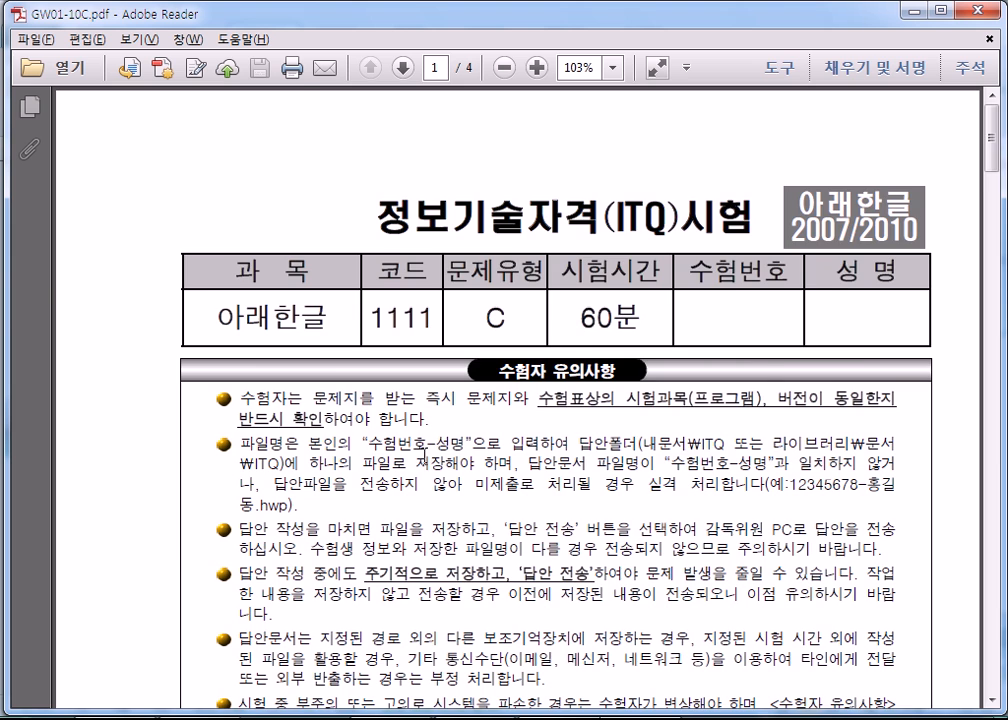
scroll(566, 440, "down", 15)
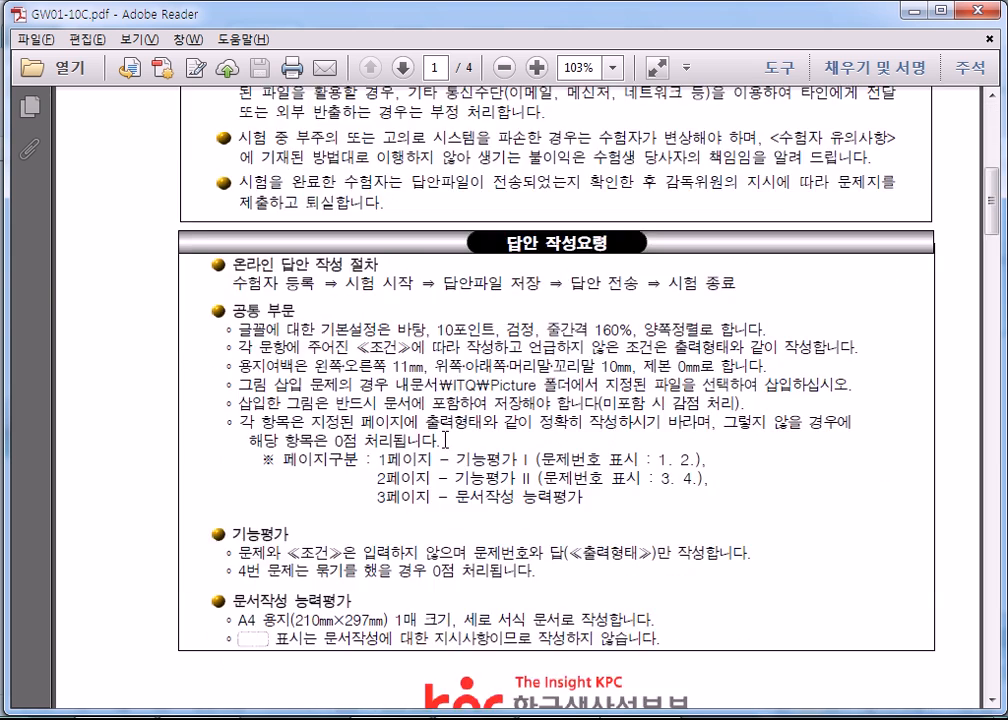
scroll(566, 440, "down", 12)
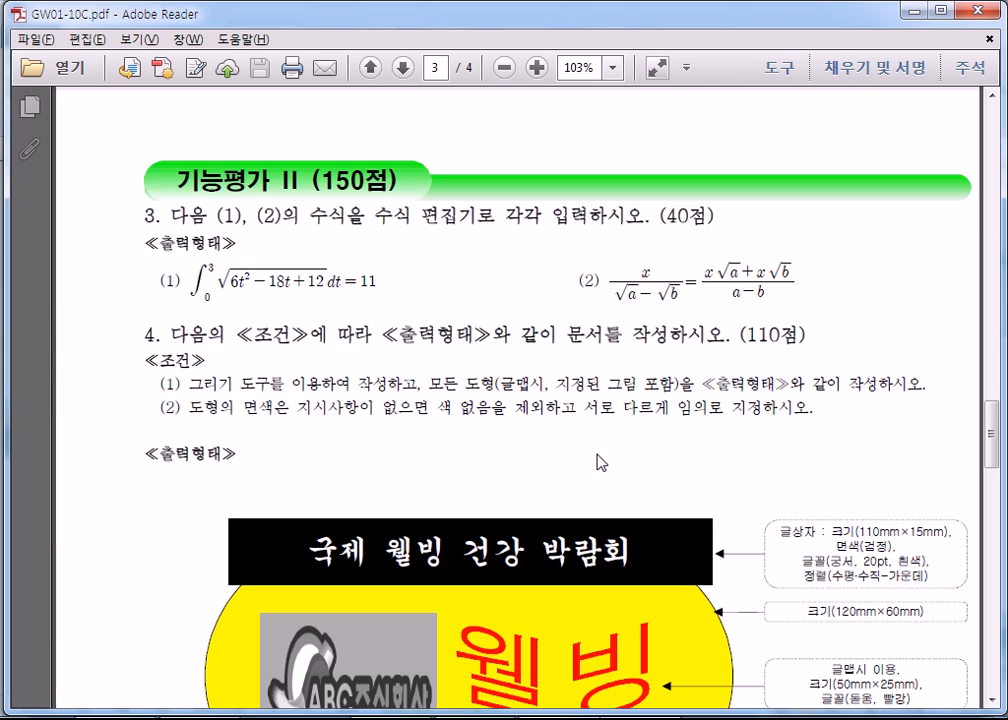
scroll(308, 288, "up", 3)
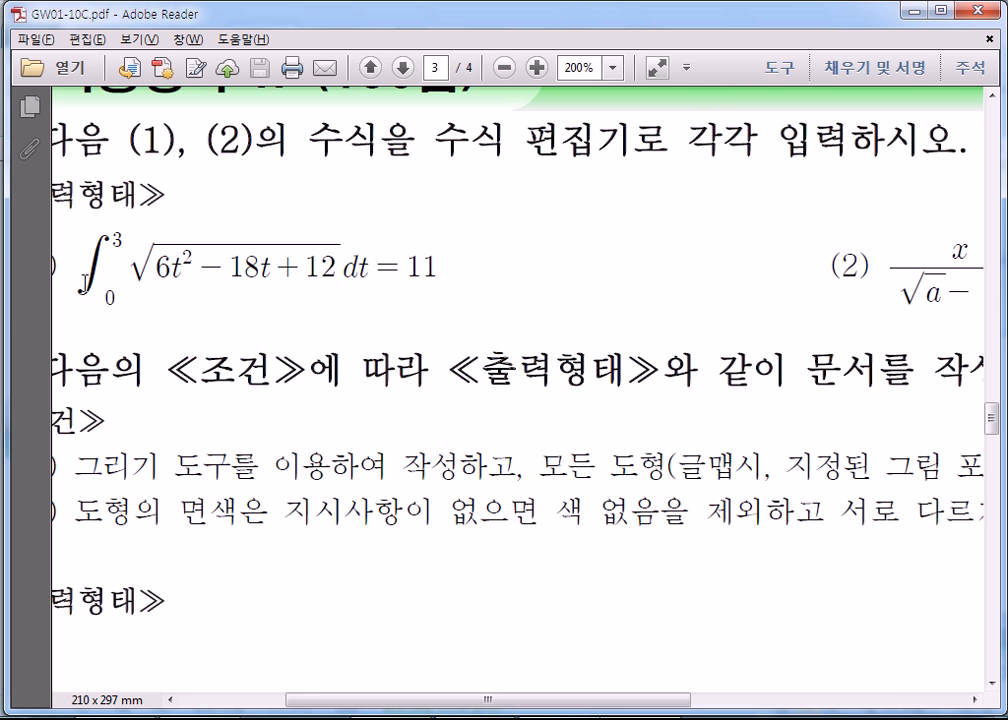
left_click_drag(367, 711, 299, 700)
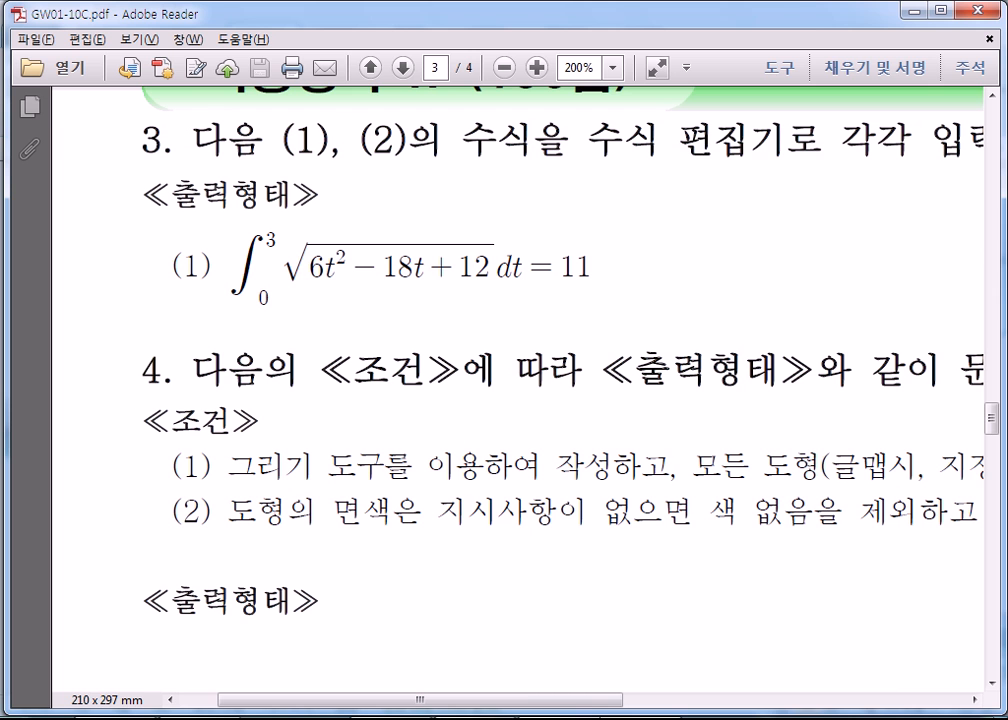
- Return to the 한글 document, add a line break, and start an integral equation with lower limit 0 and upper limit 3
left_click(477, 640)
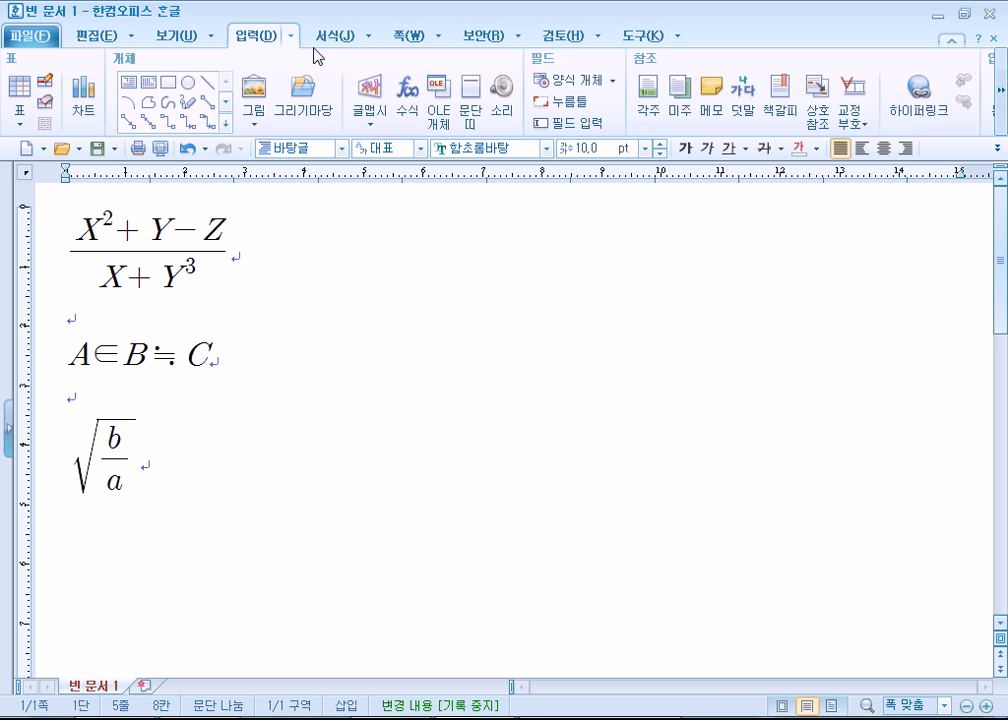
key("Return")
left_click(407, 90)
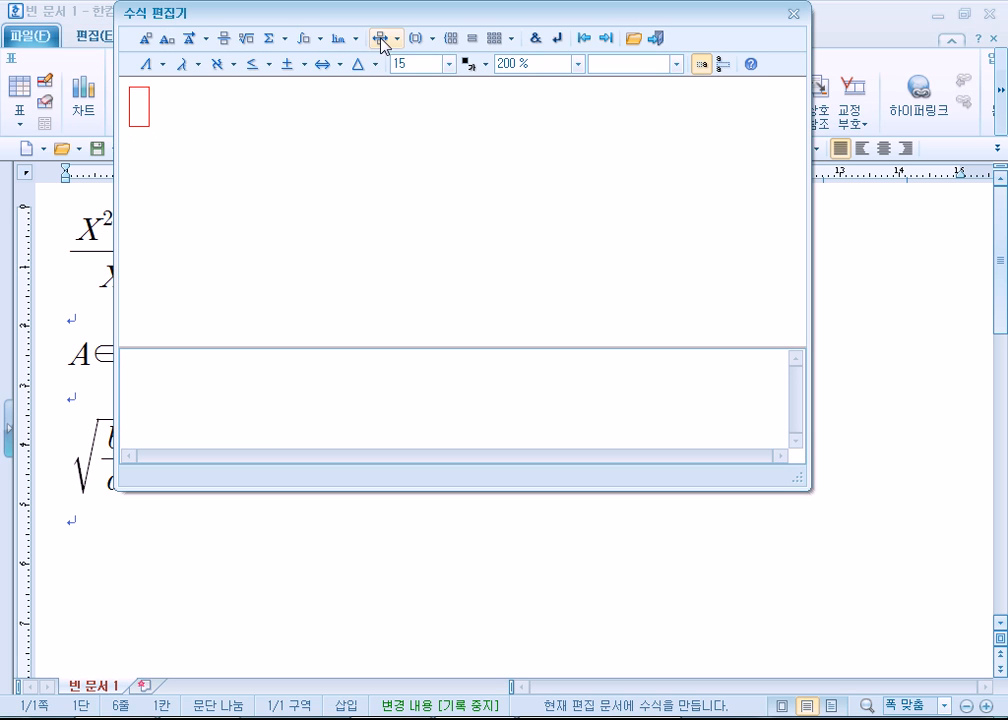
left_click(320, 40)
left_click(313, 64)
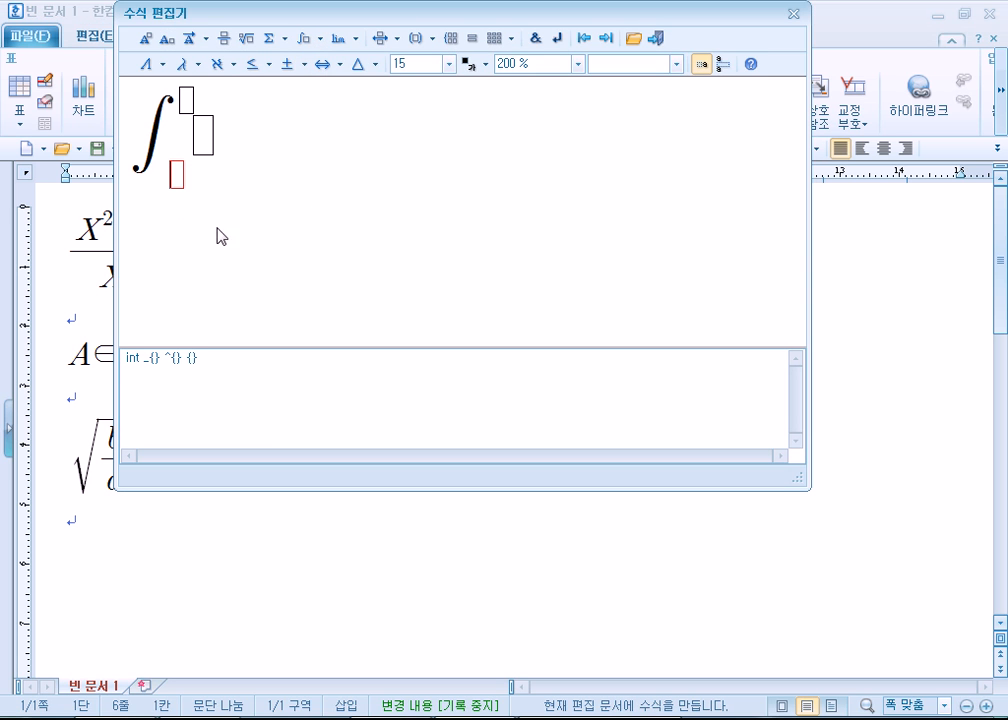
type("0")
key("Tab")
type("3")
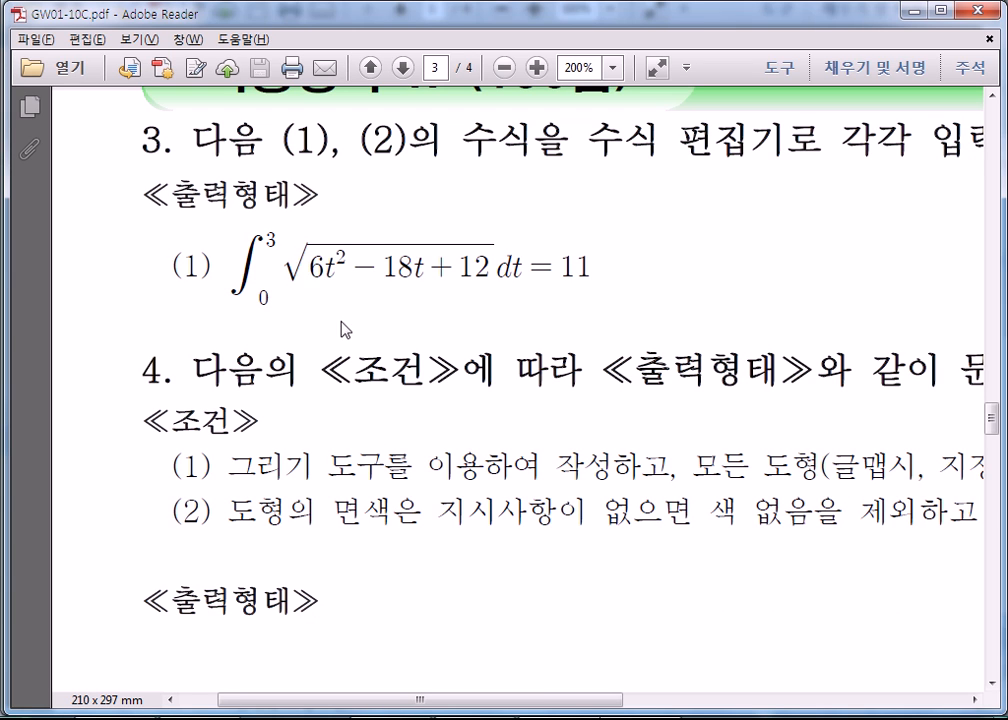
- Examine the rest of the integral equation and the square-root fractions in item (2) of question 3 in GW01-10C.pdf
left_click_drag(368, 259, 580, 265)
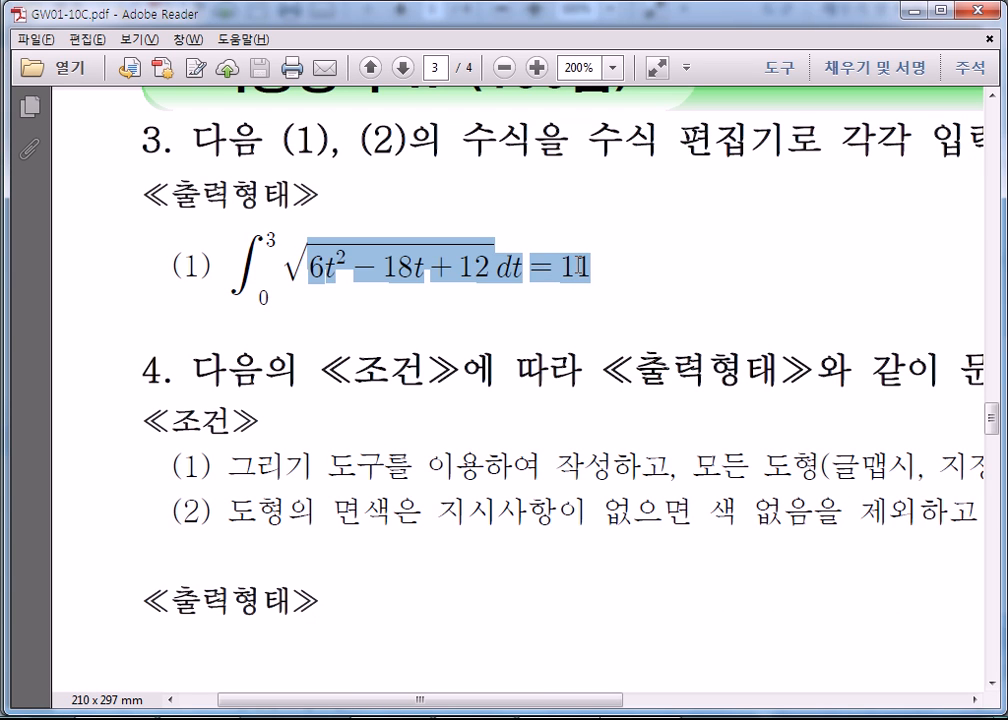
left_click(361, 297)
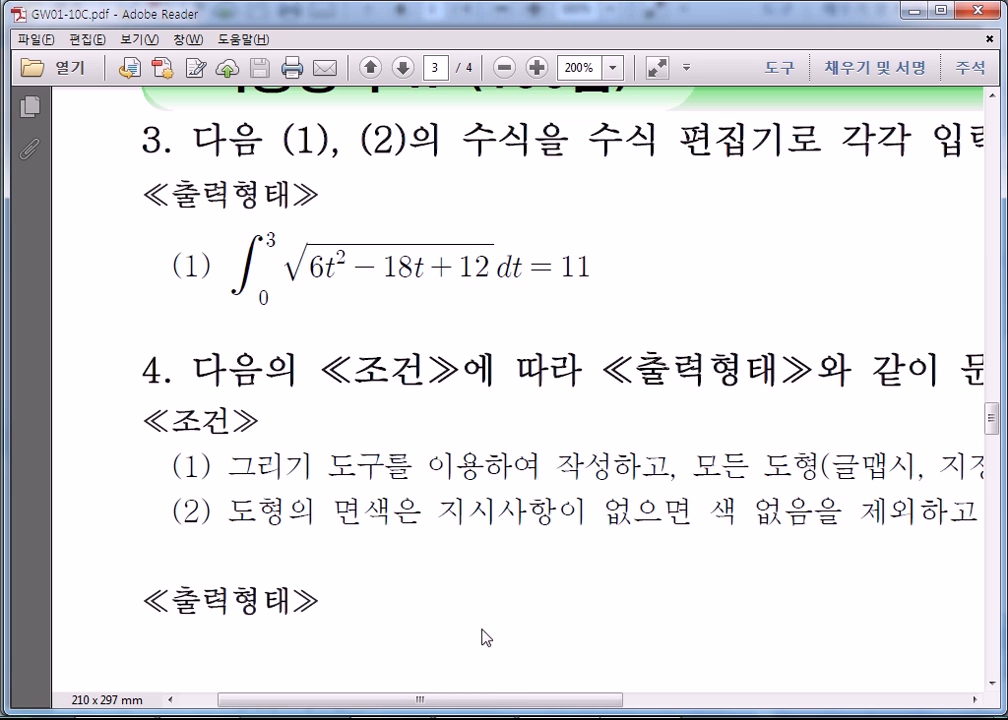
left_click_drag(497, 701, 767, 683)
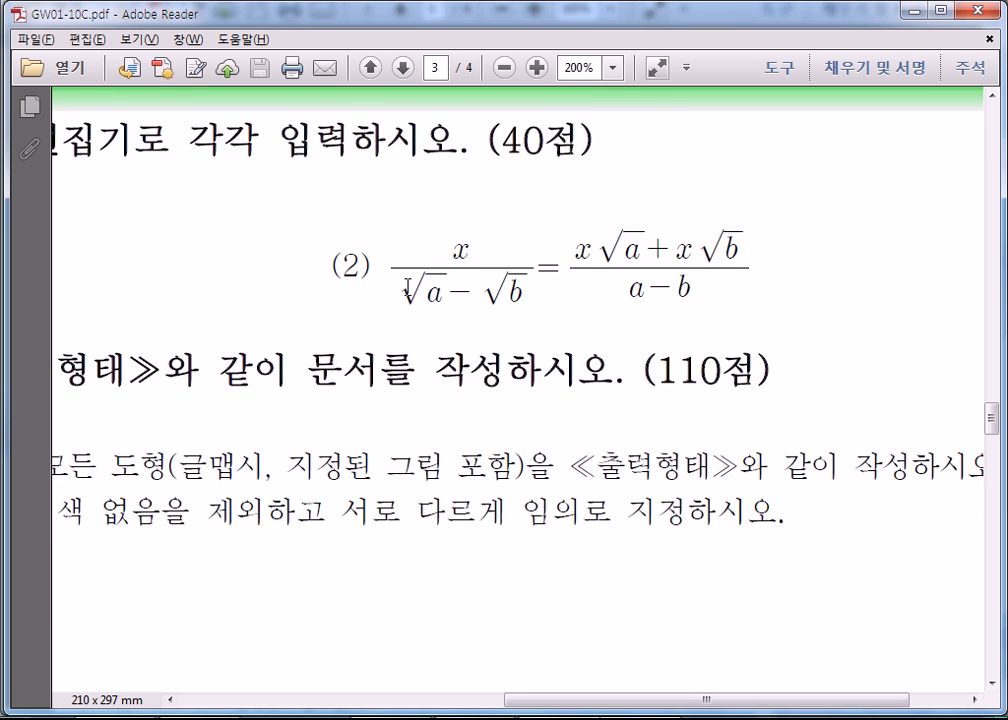
mouse_move(443, 296)
left_mouse_down()
mouse_move(443, 287)
mouse_move(461, 292)
left_mouse_up()
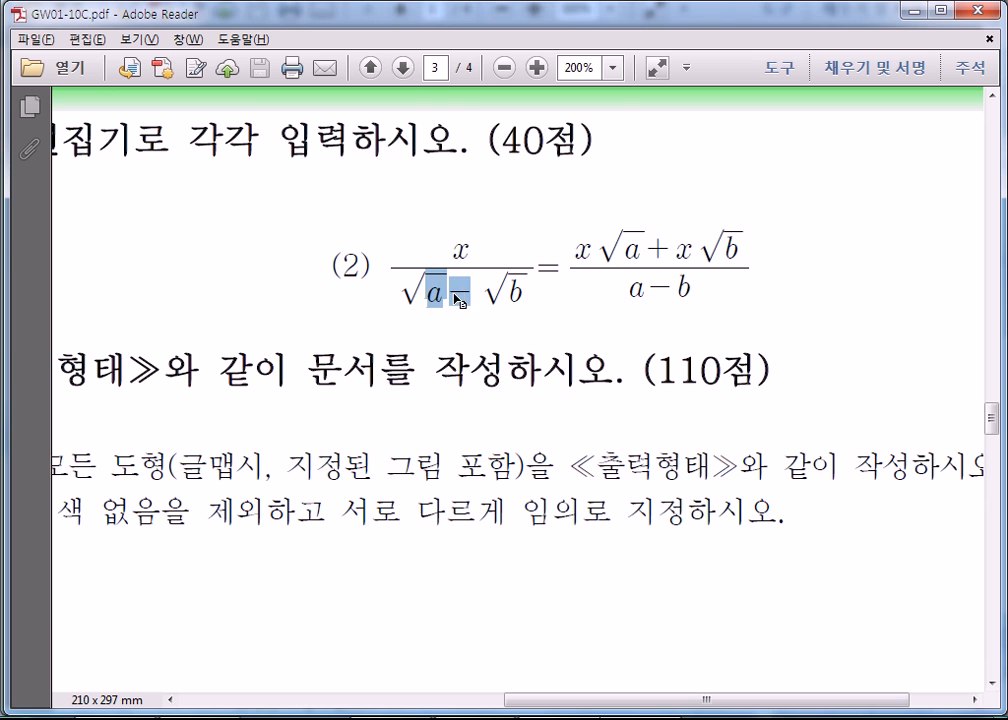
left_click(461, 294)
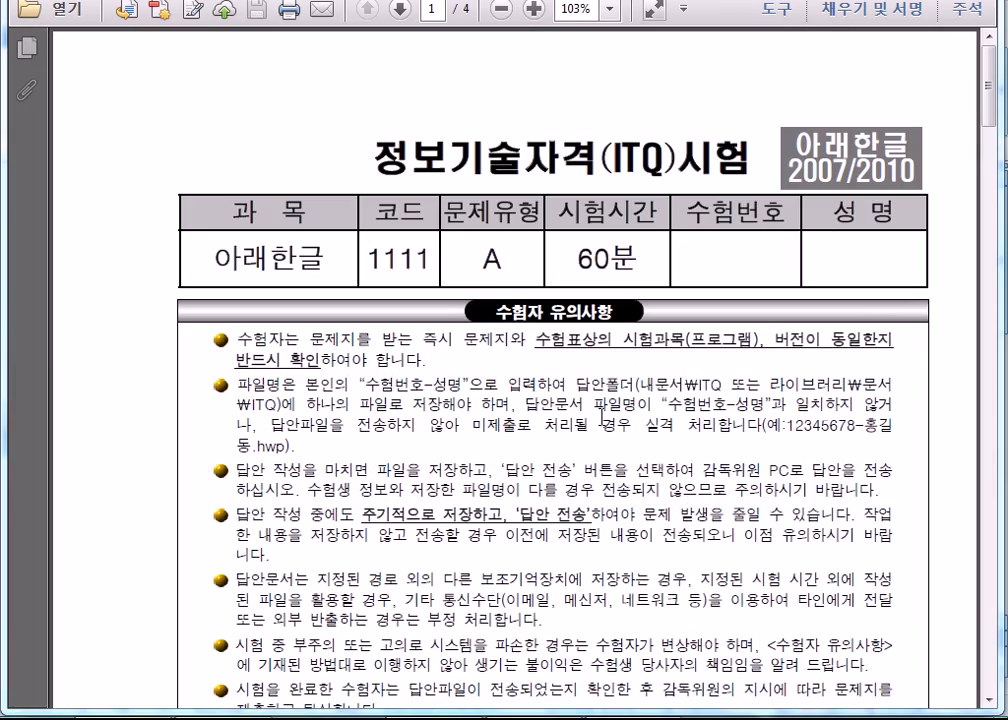
- Examine the equations in question 3 on page 3 of the other exam paper, enlarging item (2) to 400%
scroll(602, 418, "down", 15)
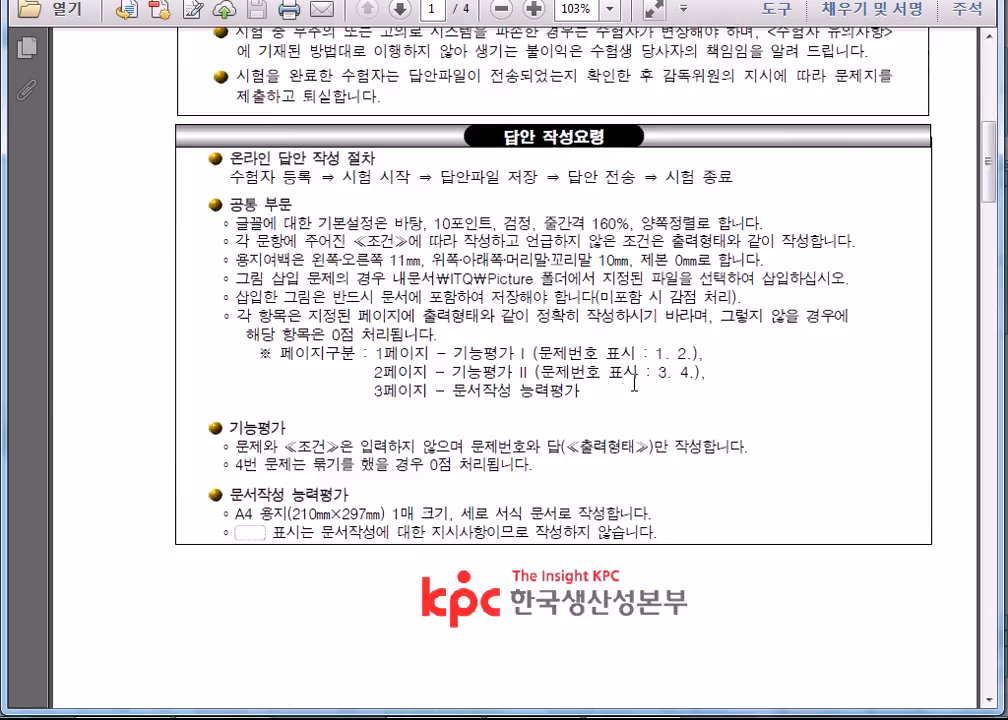
scroll(650, 361, "down", 10)
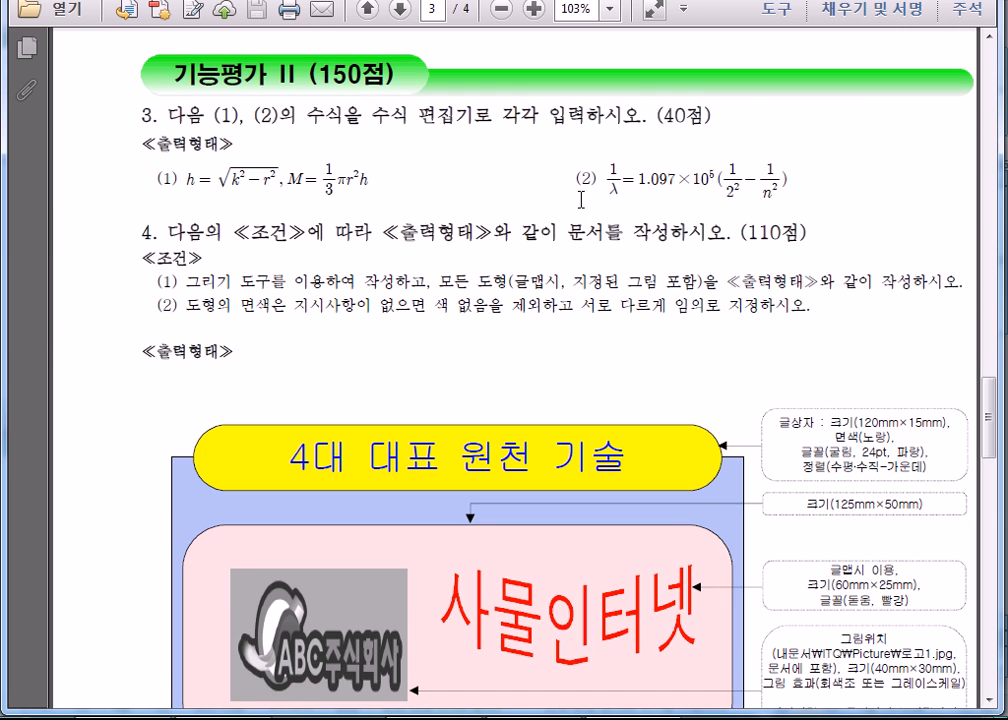
scroll(582, 199, "up", 5, "ctrl")
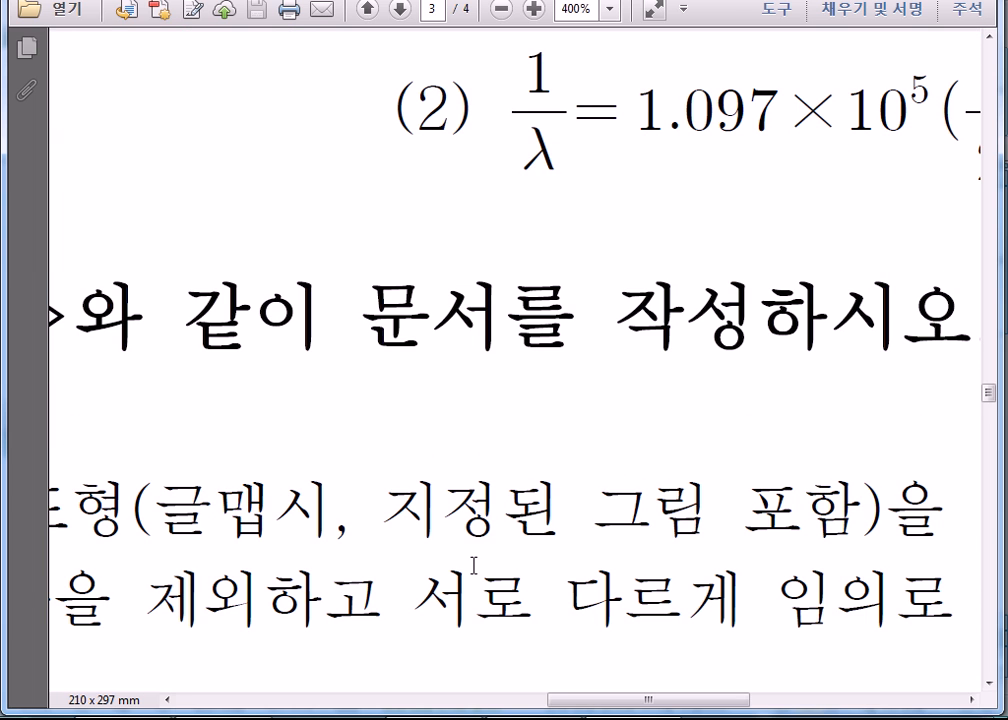
- Return to the 한글 equation editor, add the Greek letters λ and θ after the integral, and clear the whole equation
key("alt+Tab")
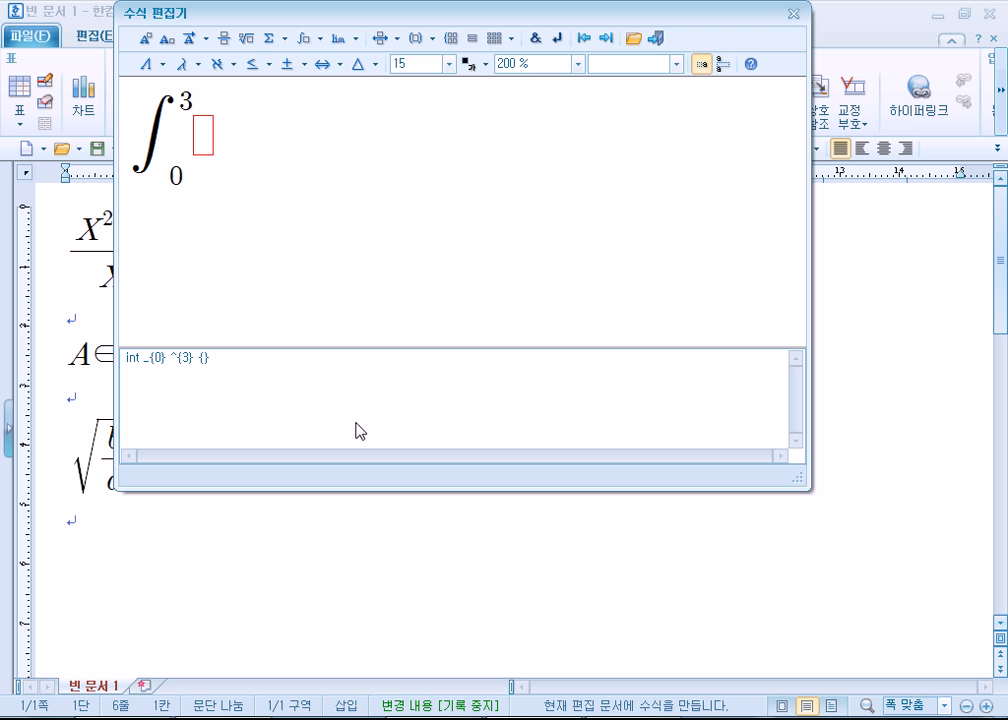
left_click(186, 66)
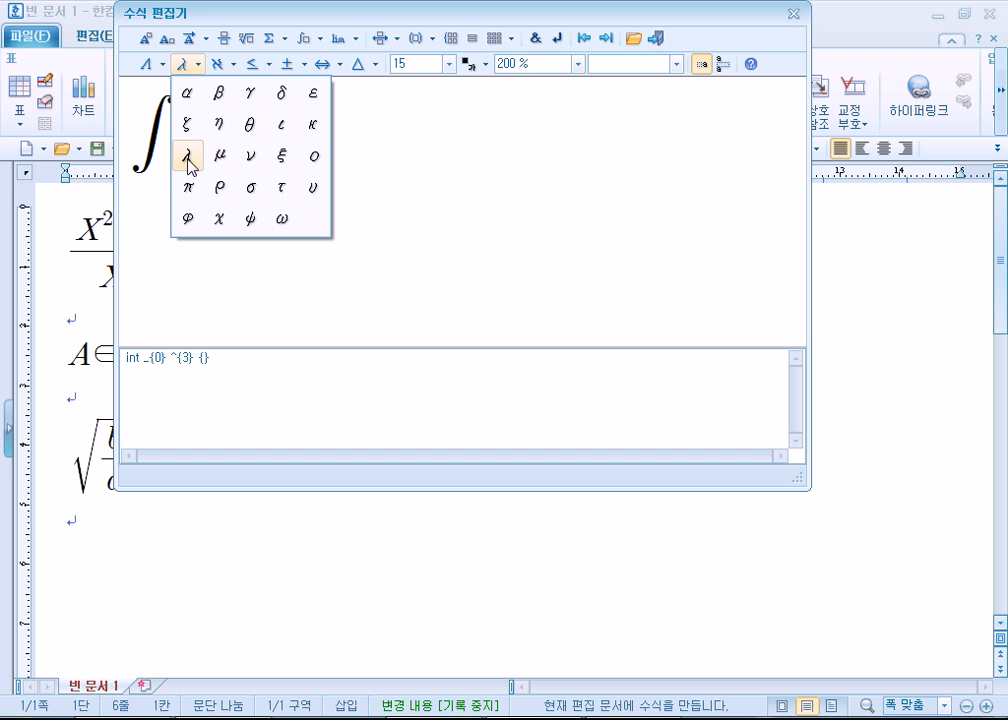
left_click(189, 157)
left_click(150, 64)
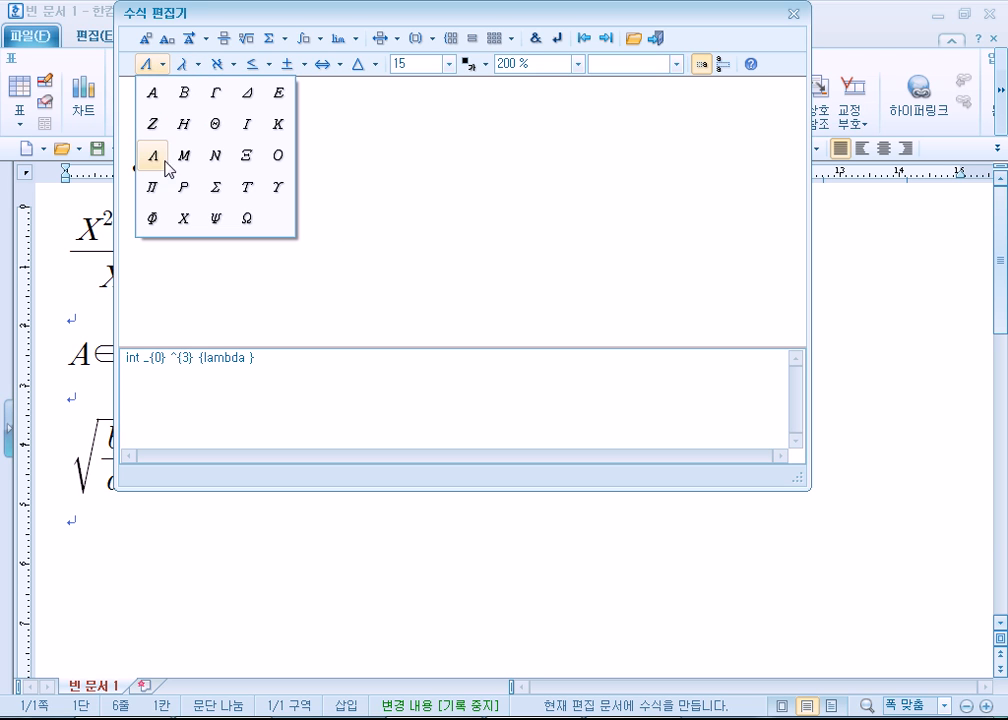
left_click(196, 65)
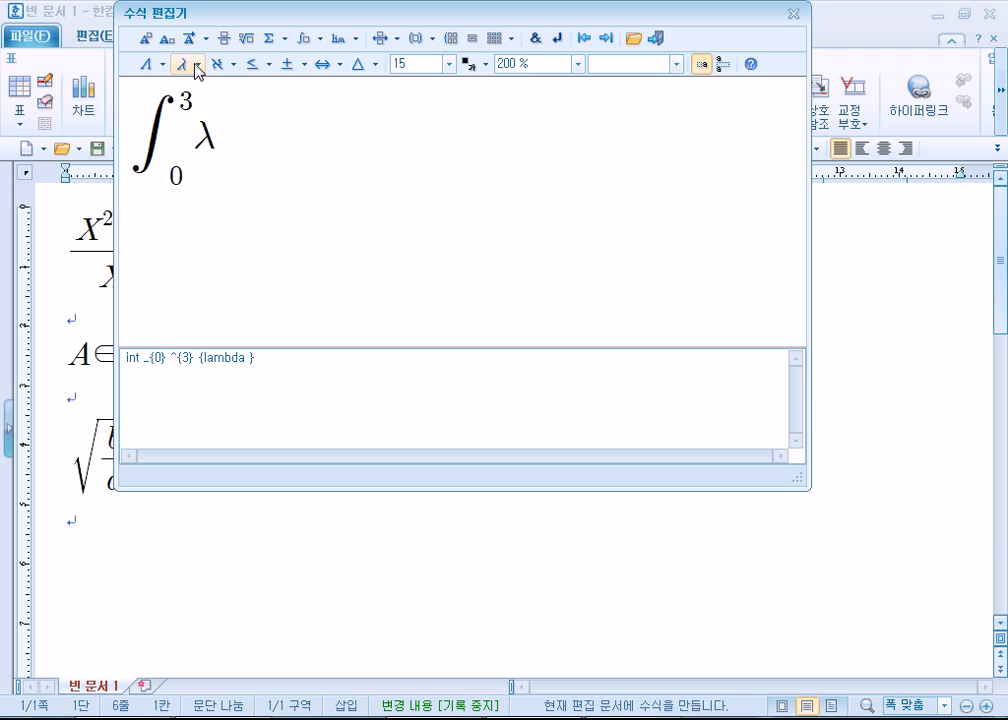
left_click(196, 66)
left_click(250, 126)
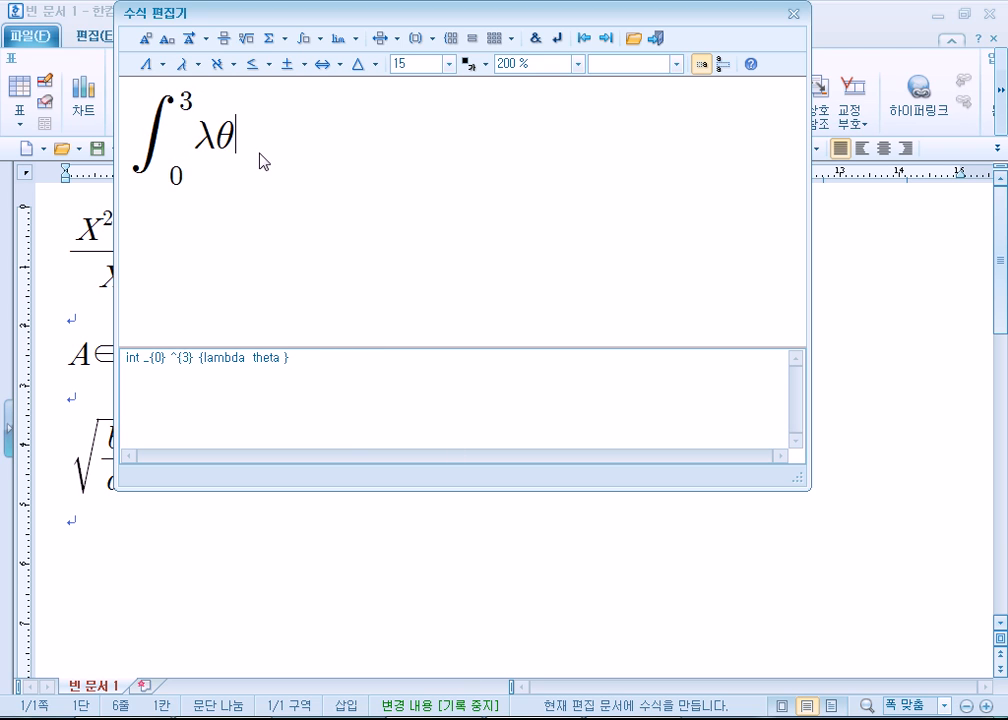
key("ctrl+a")
key("Delete")
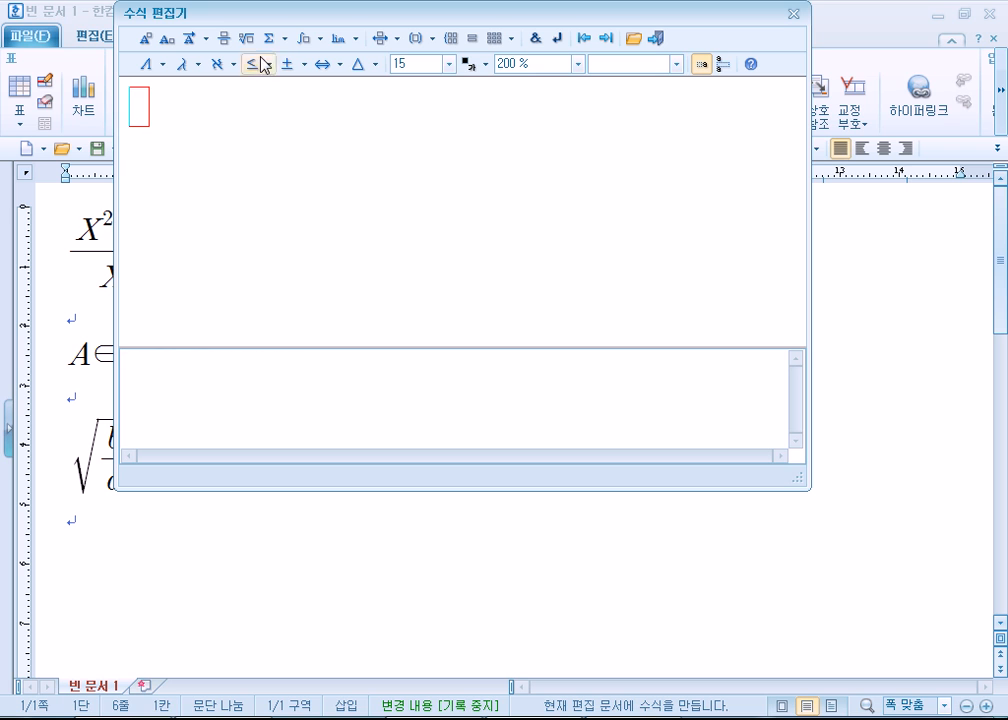
- Try out a single integral with 0 entered for both limits and delete it from the equation
left_click(318, 38)
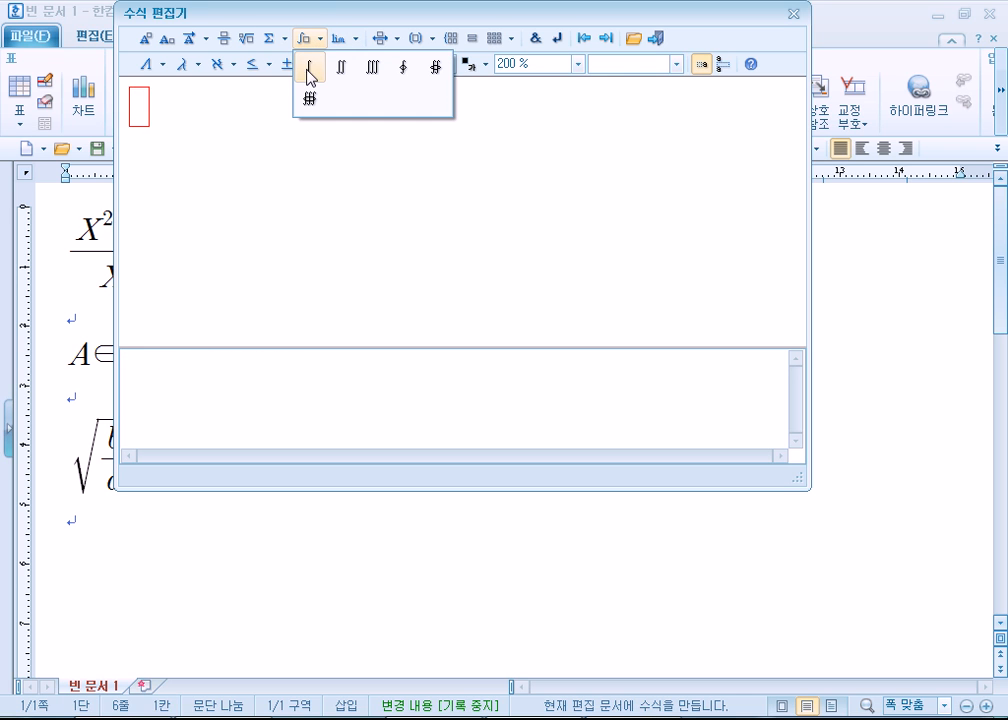
left_click(307, 68)
type("0")
key("Tab")
type("0")
left_click(138, 140)
key("Delete")
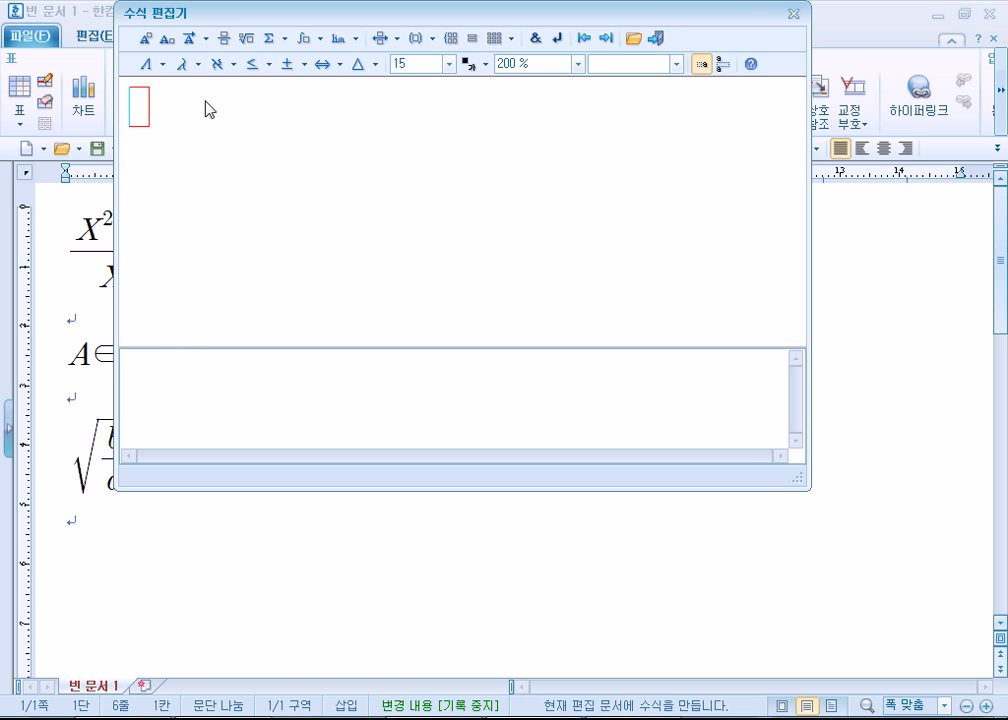
- Try out the capitalised Lim template approaching 0 with x as its variable, and delete it
left_click(355, 38)
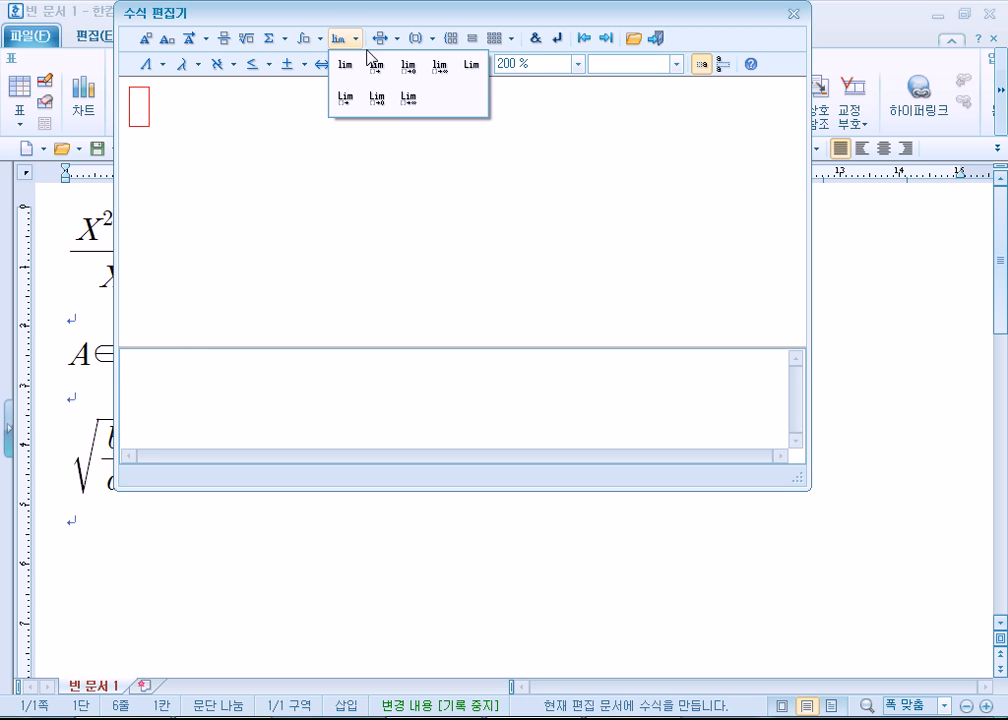
left_click(376, 99)
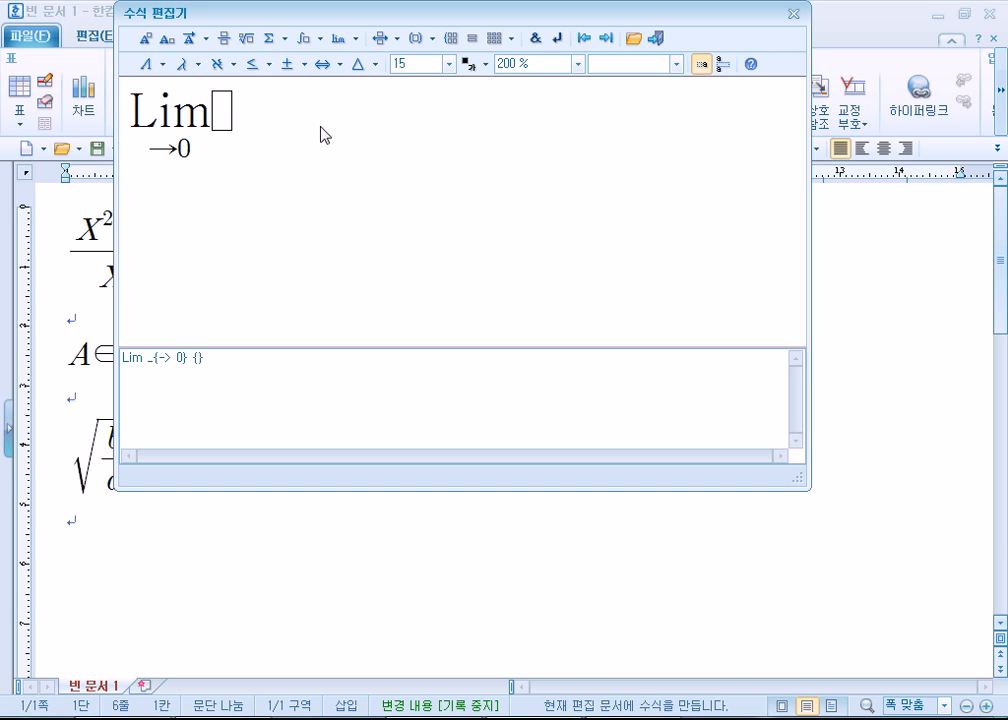
type("x")
left_click(222, 114)
left_click(147, 148)
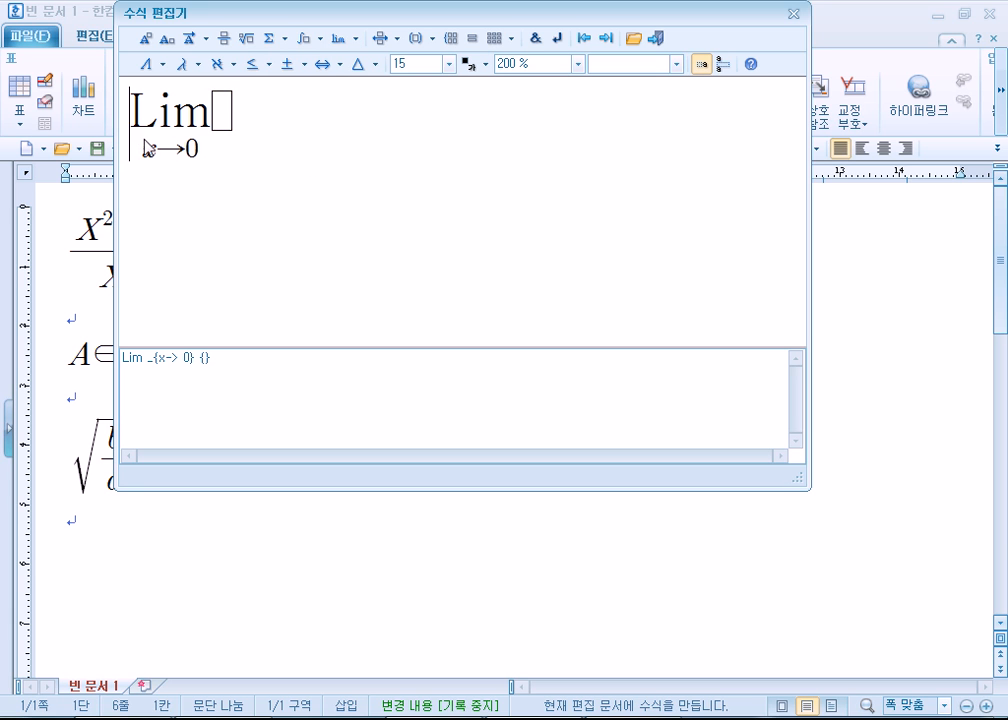
key("Delete")
- Try out the capitalised Lim template approaching infinity with n as its variable, and delete it
left_click(341, 40)
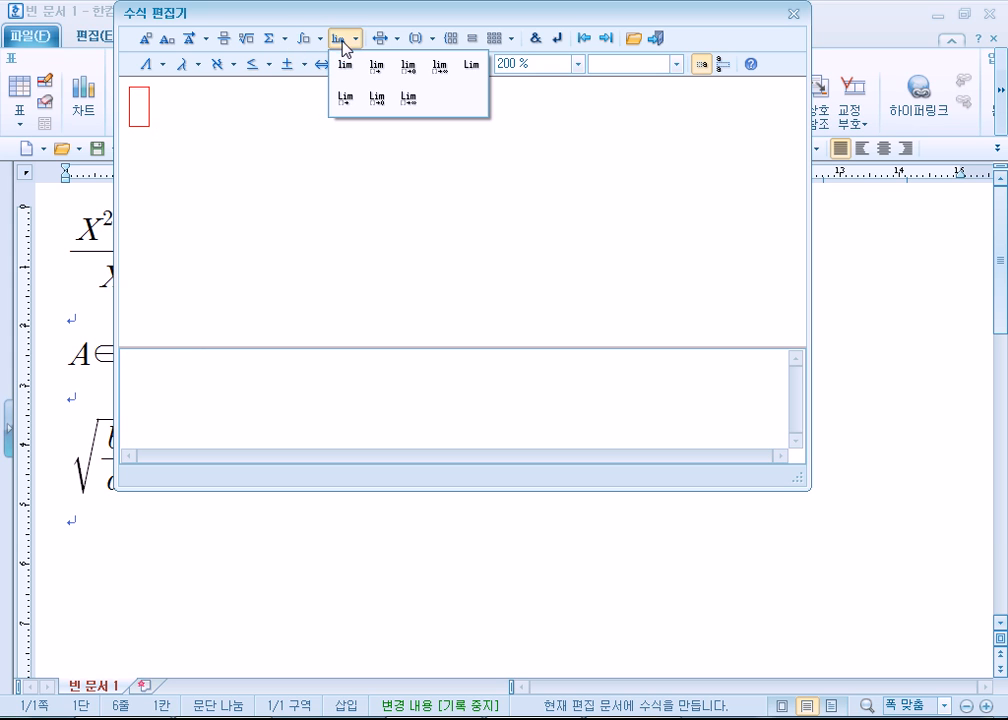
left_click(412, 99)
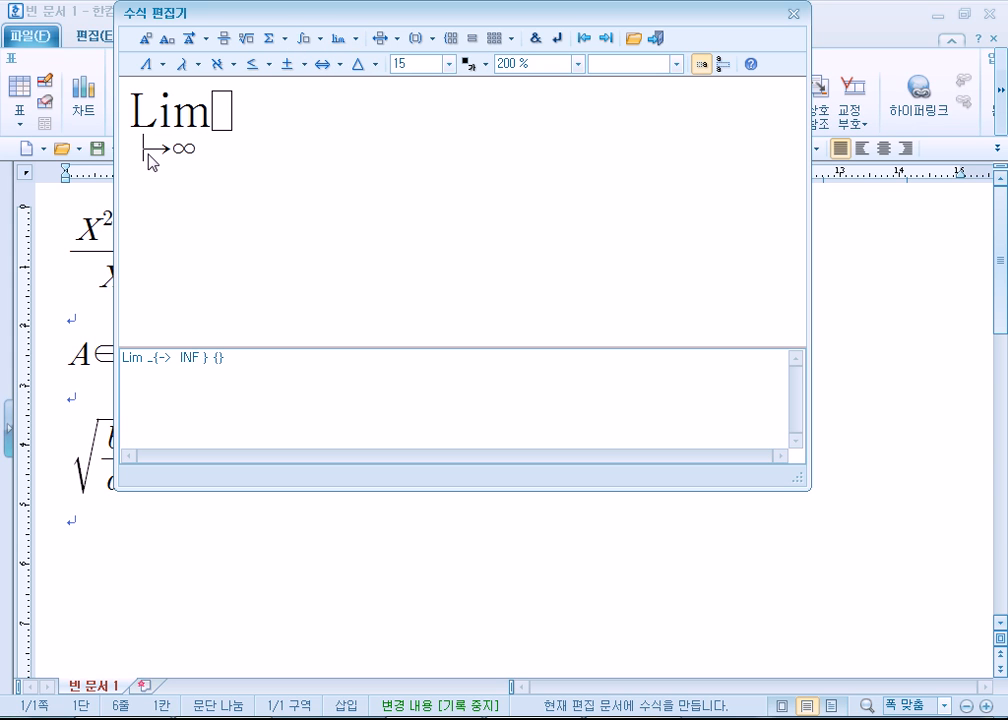
type("n")
key("Right")
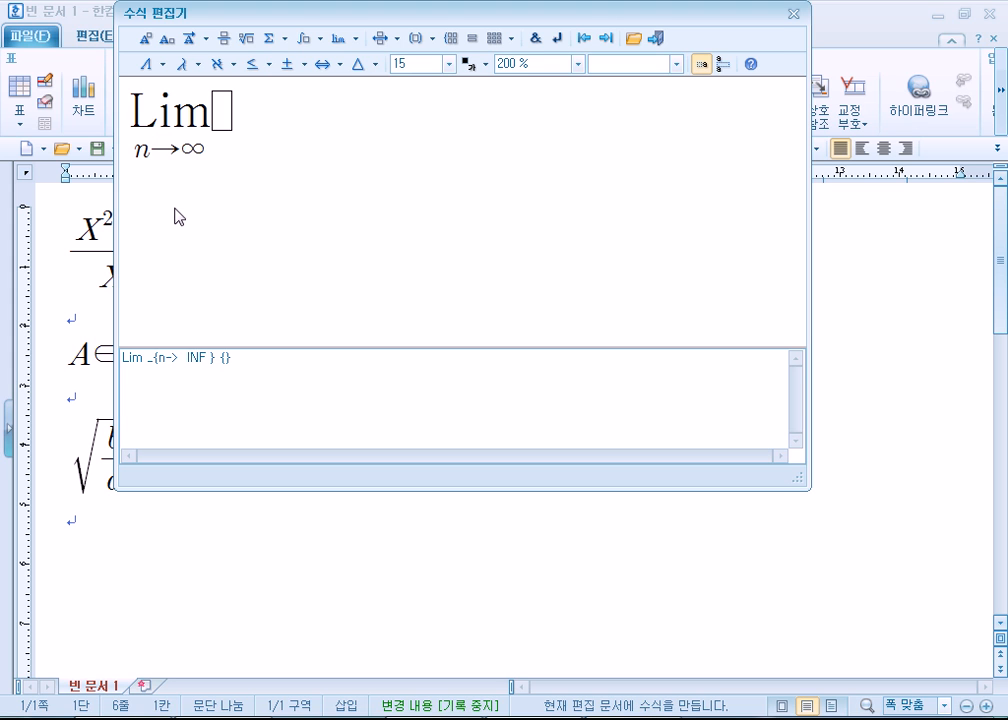
left_click(130, 118)
key("Delete")
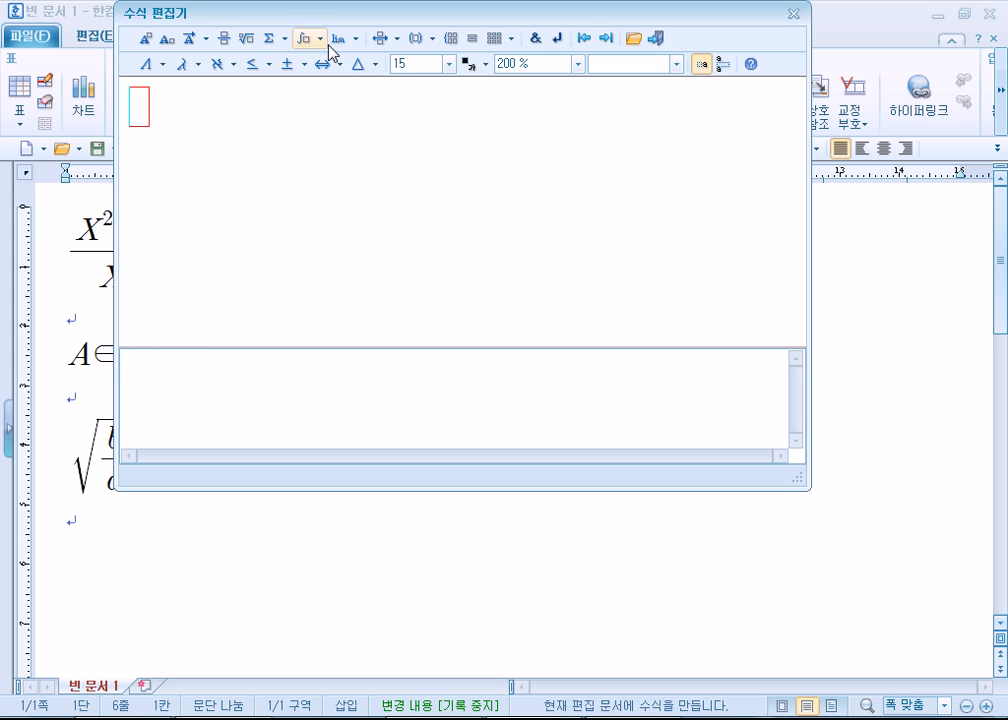
- Try out the lowercase lim template approaching infinity without a variable, and delete it
left_click(342, 38)
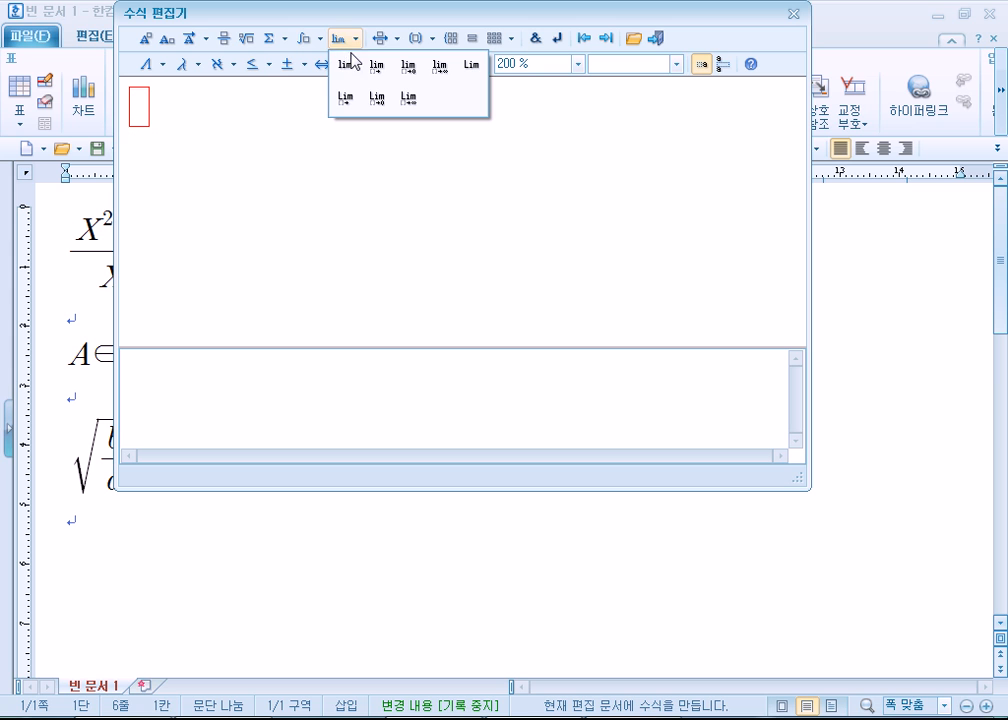
left_click(439, 72)
left_click(140, 140)
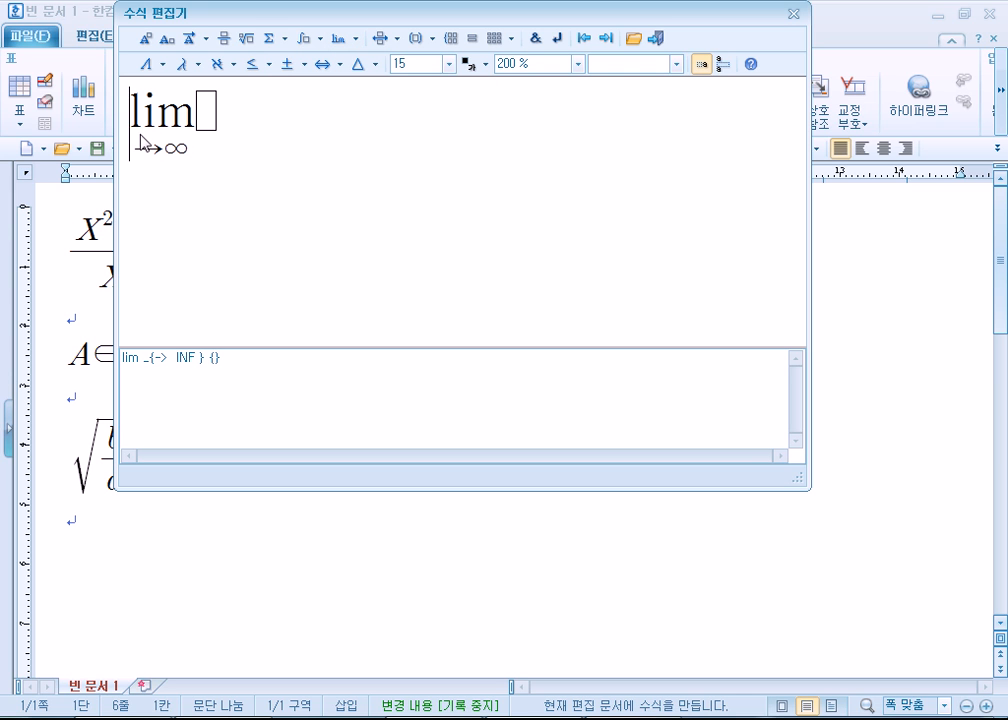
key("Delete")
- Try out the summation symbol with empty upper and lower limits, and delete it
left_click(284, 39)
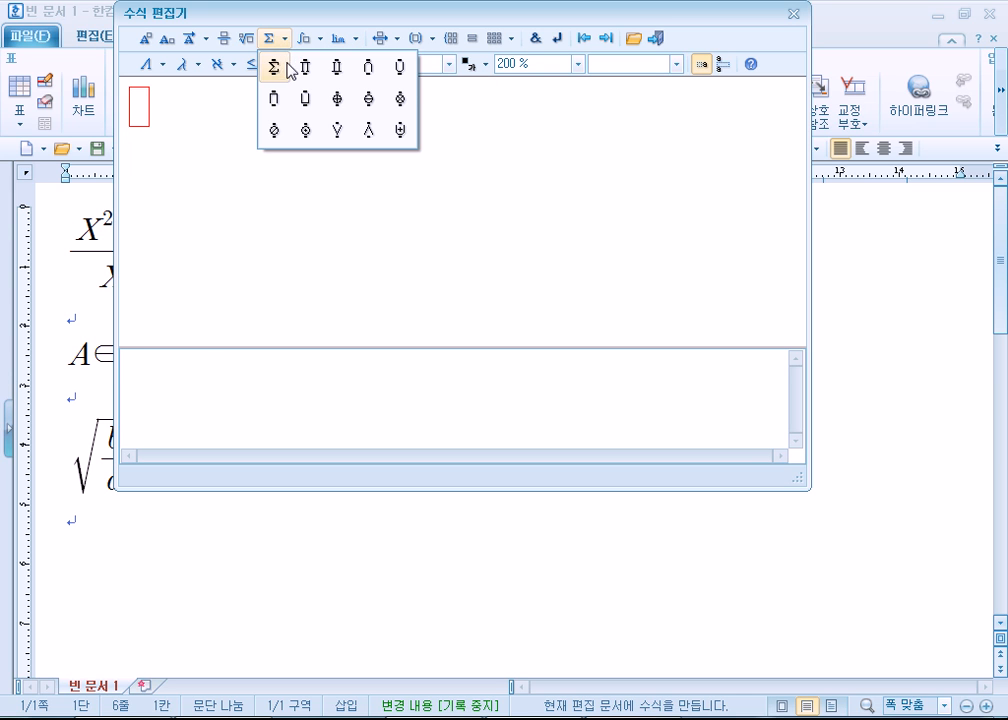
left_click(274, 68)
left_click(142, 147)
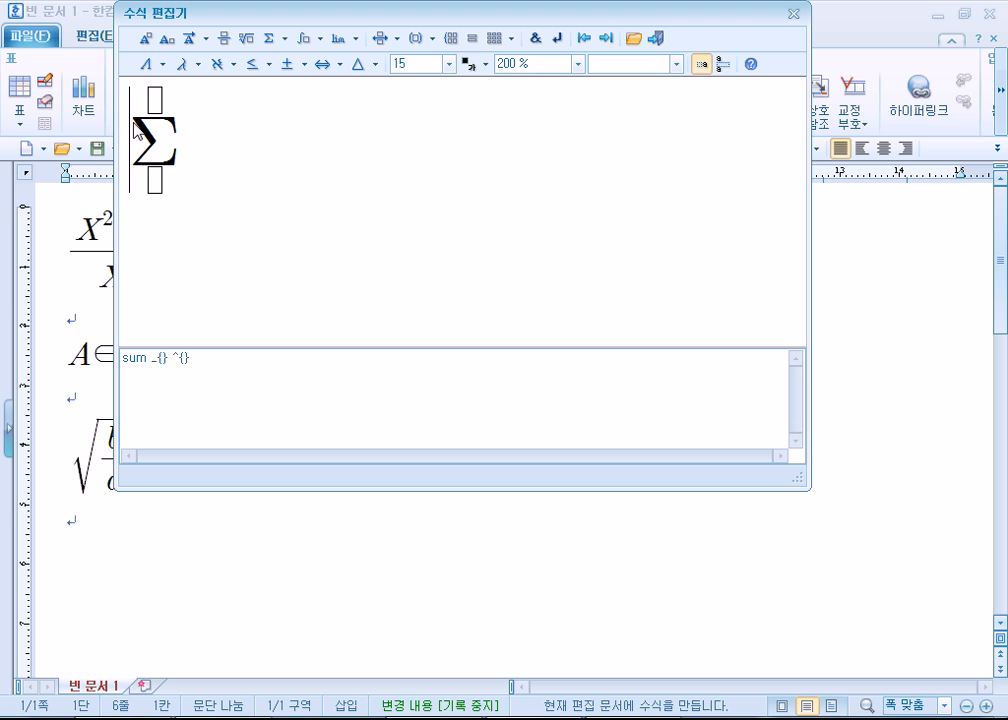
key("Delete")
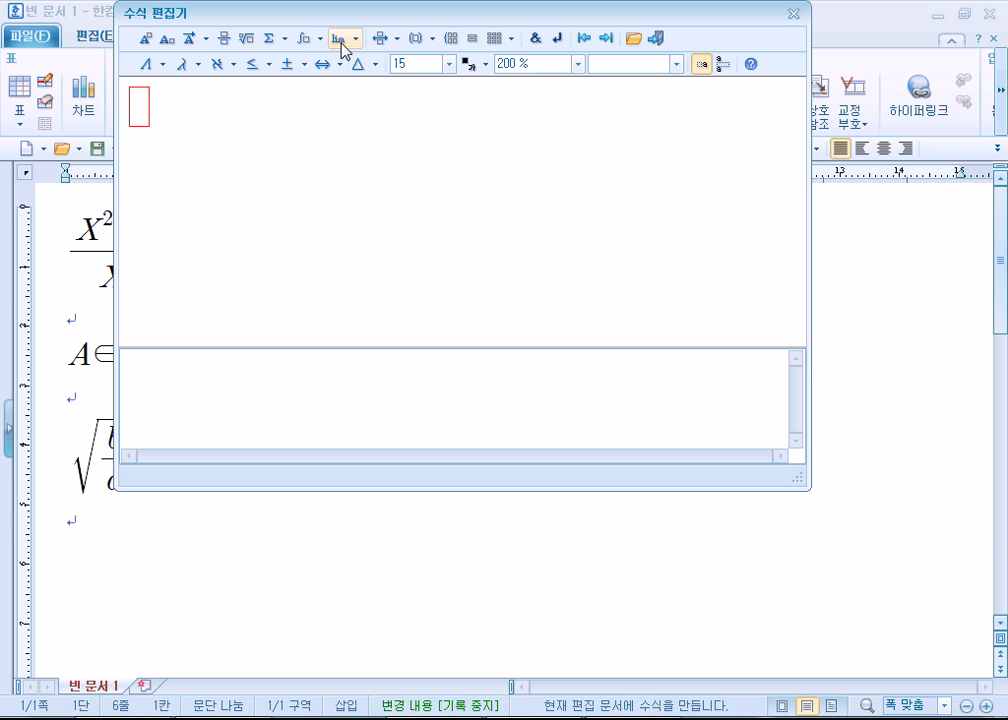
- Insert a 2×2 matrix in round brackets into the equation and add a third row to it
left_click(284, 42)
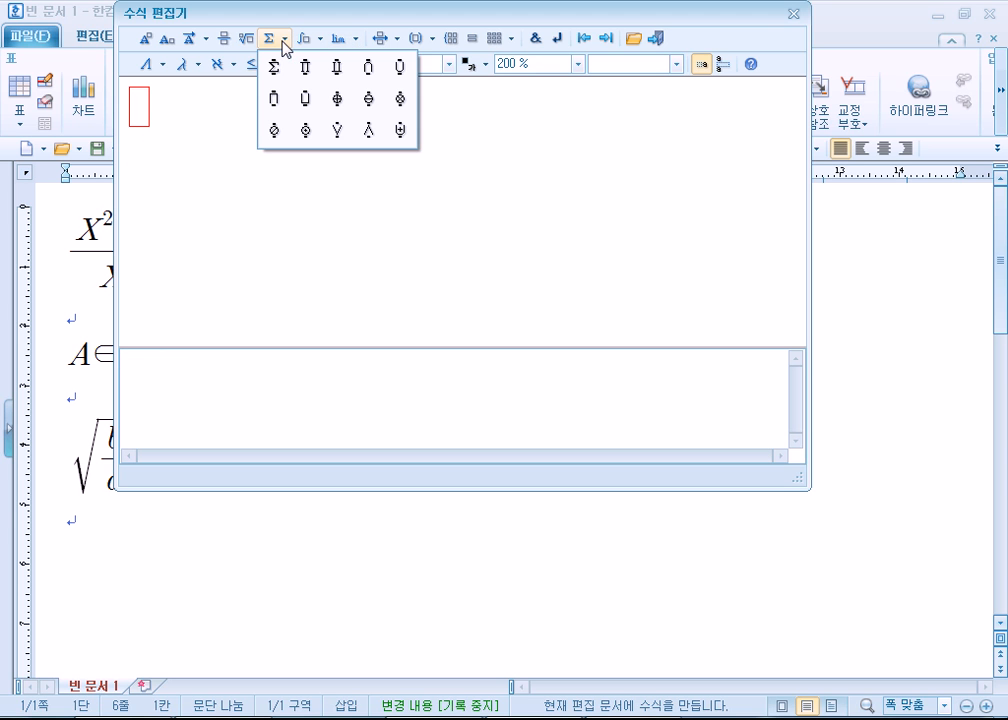
left_click(501, 45)
left_click(501, 45)
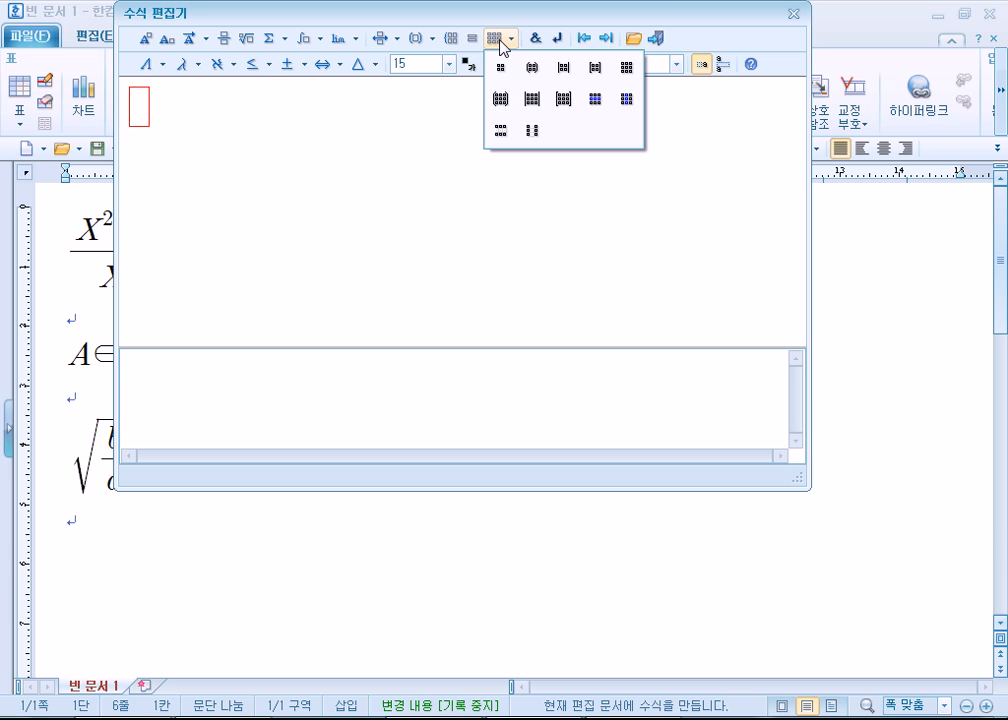
left_click(532, 70)
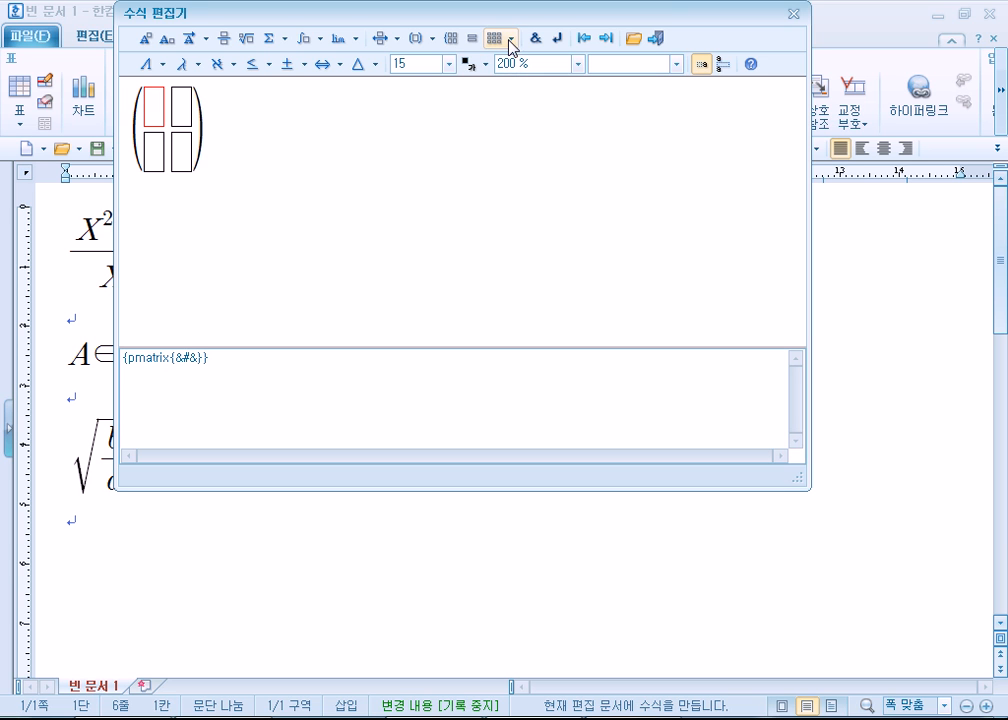
left_click(501, 38)
left_click(595, 104)
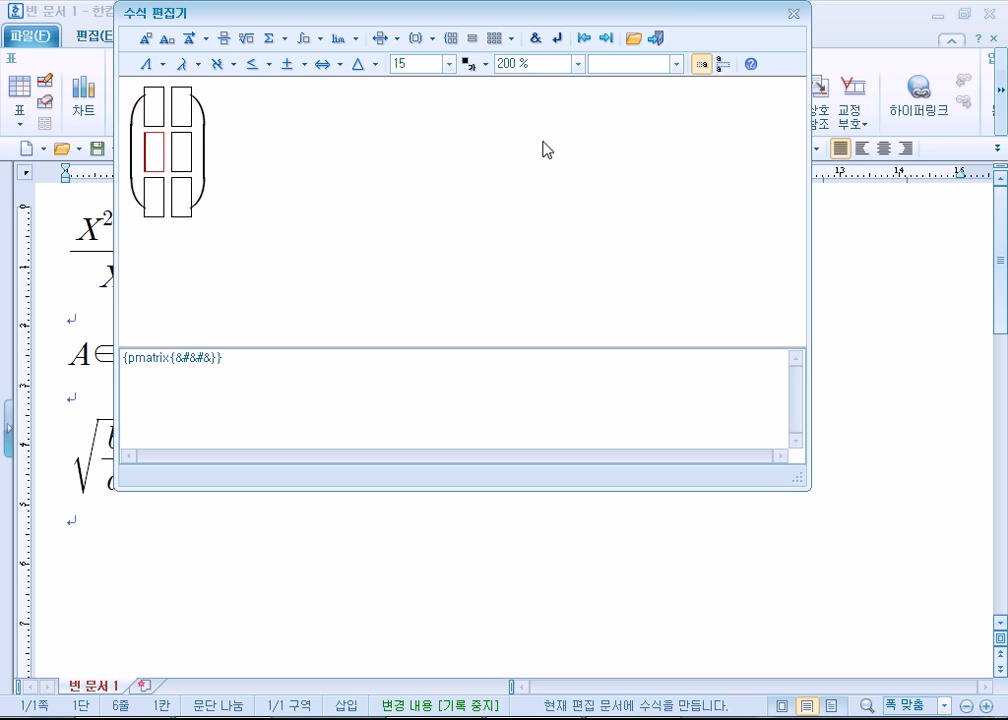
- Fill the matrix's first column with a, b, c and its second column with d, e, f
left_click(152, 106)
type("a")
key("Tab")
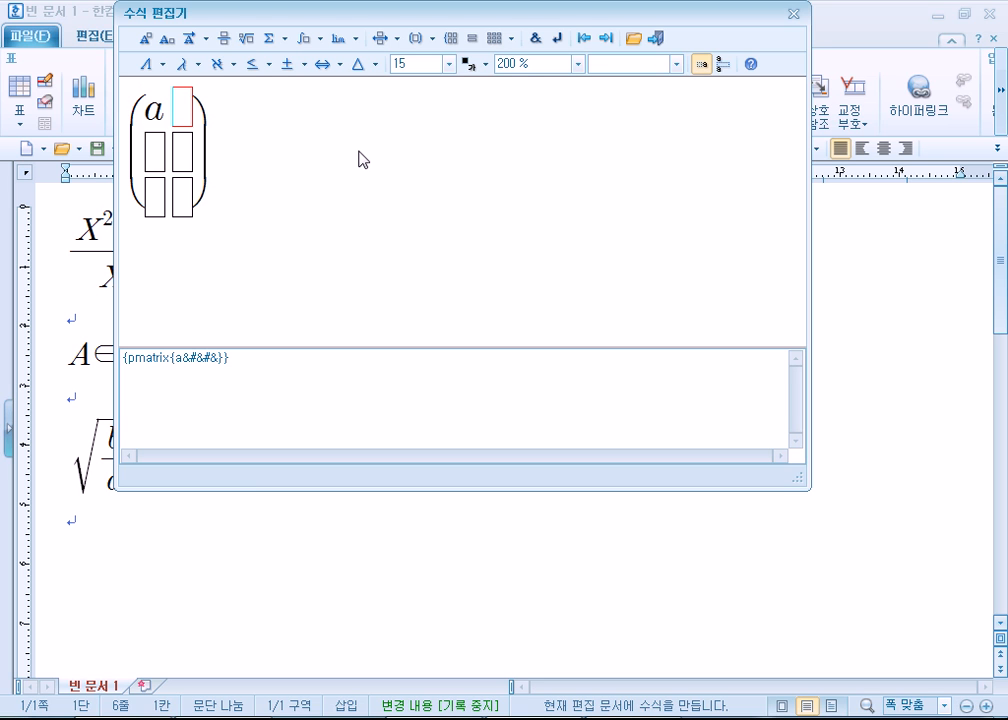
key("Tab")
type("b")
key("Tab")
key("Tab")
type("c")
key("Tab")
type("d")
key("Tab")
type("e")
key("Tab")
type("f")
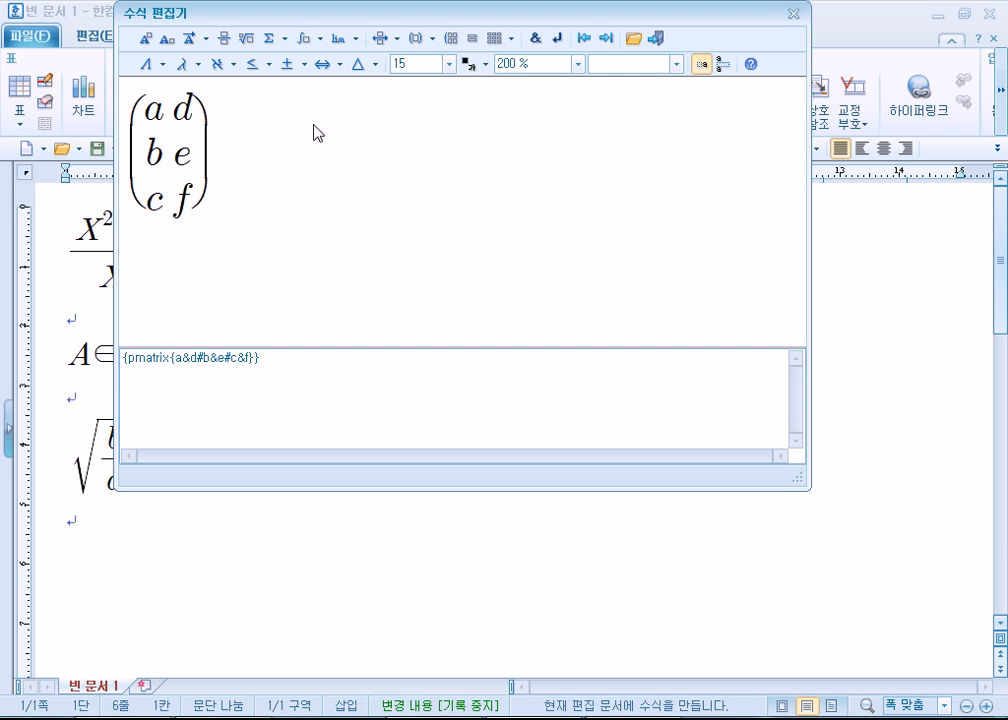
- Insert an empty 2×2 matrix in round brackets after the filled matrix and show the matrix options again
left_click(498, 44)
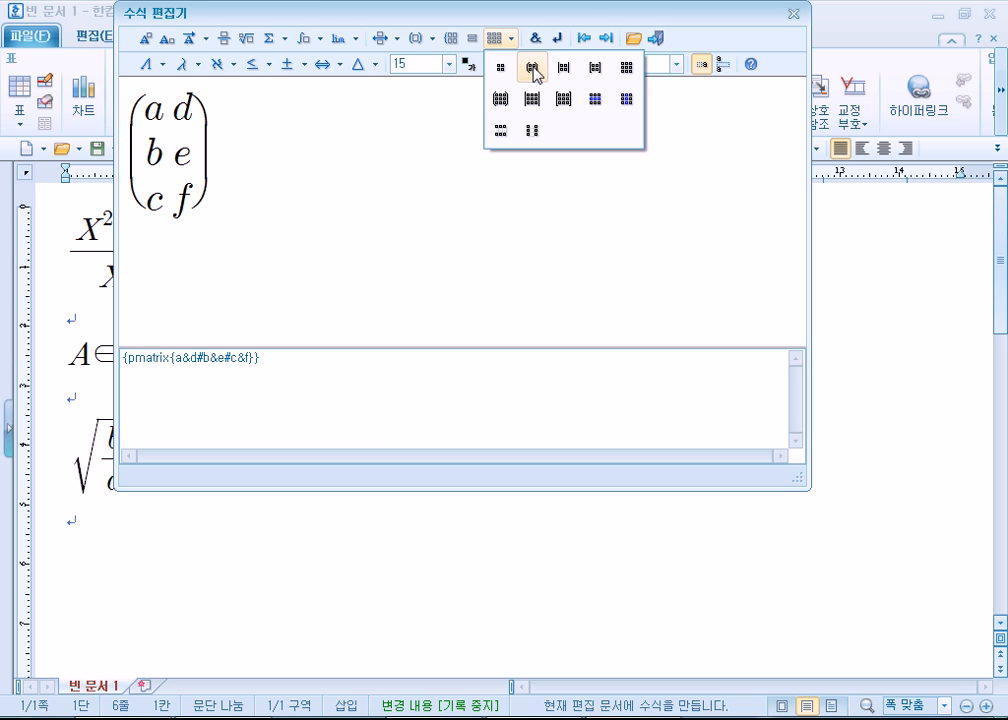
left_click(532, 70)
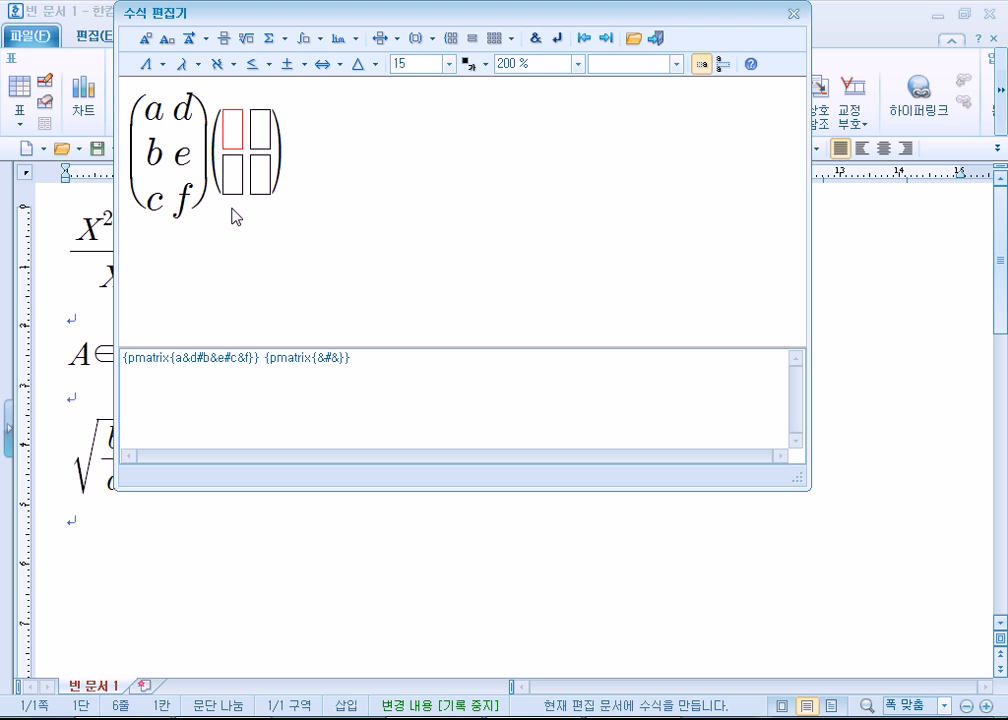
left_click(511, 40)
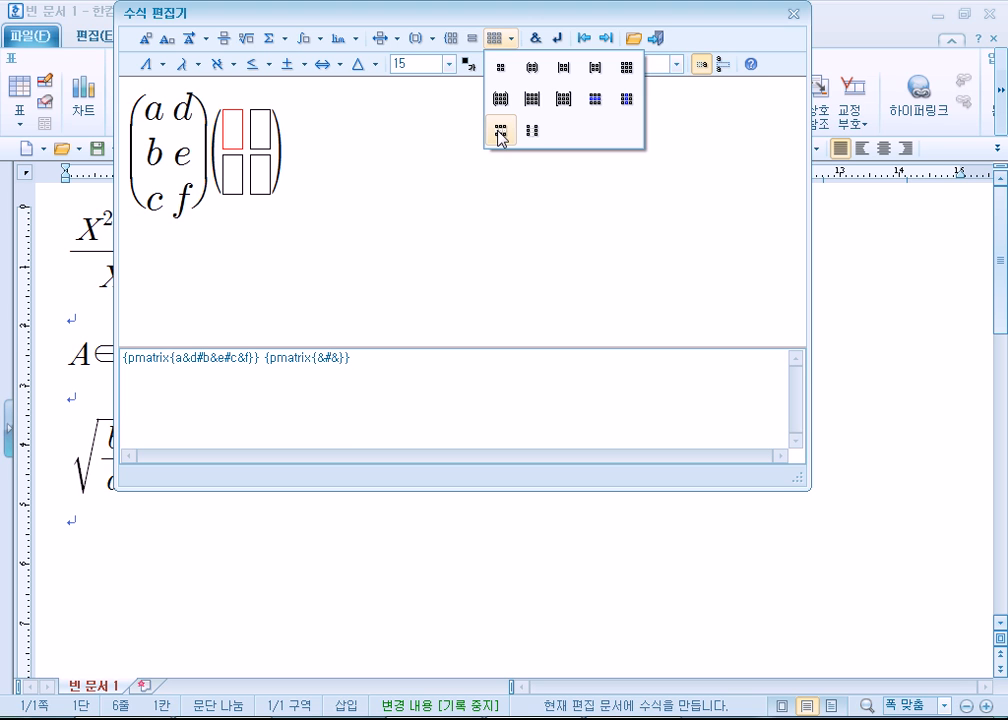
- Delete one row from the empty second matrix, then add rows until it has four
left_click(500, 132)
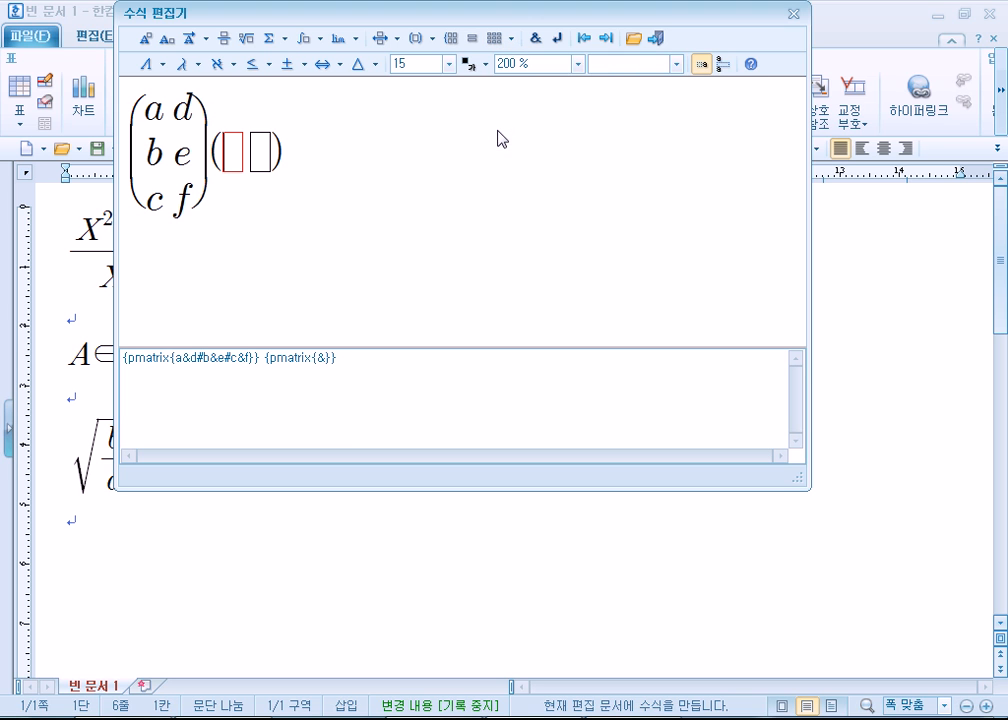
left_click(512, 42)
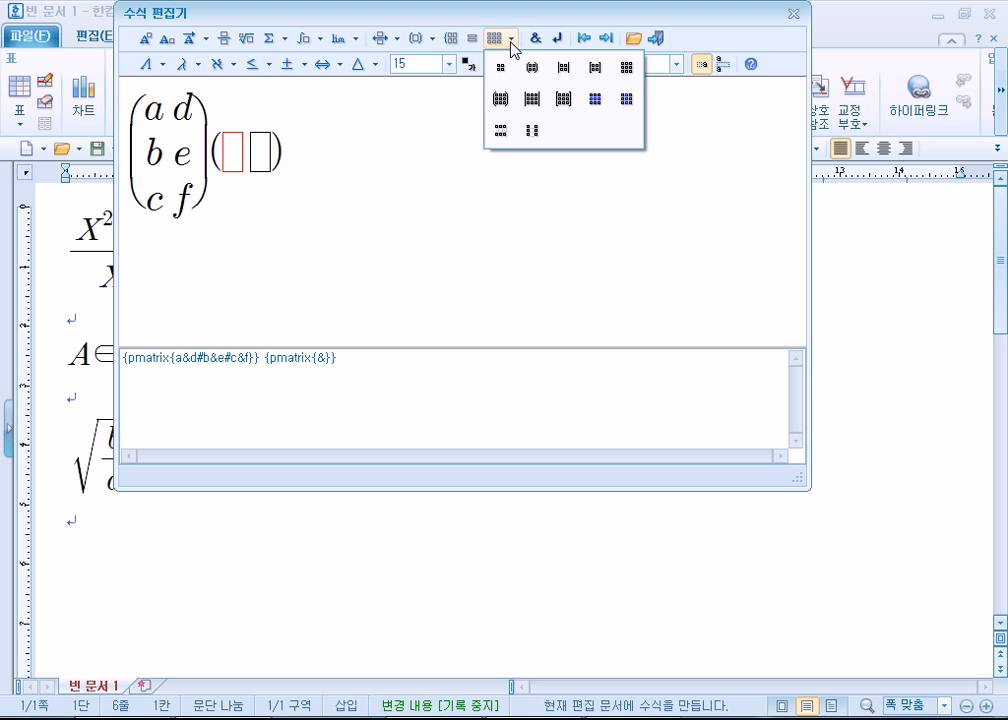
left_click(596, 108)
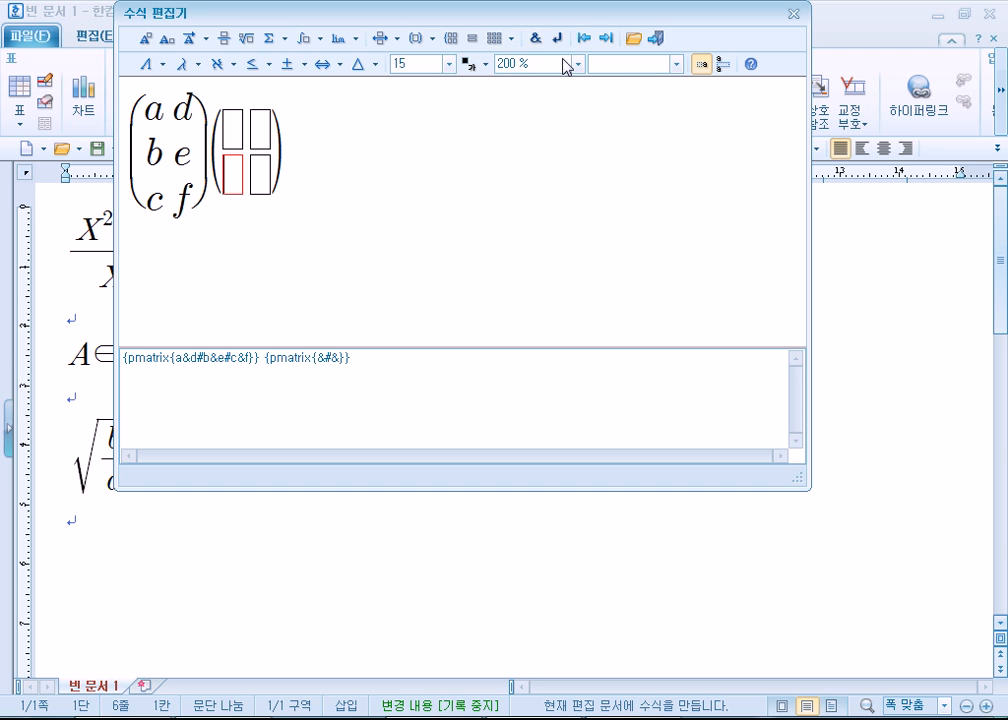
left_click(510, 40)
left_click(598, 106)
left_click(511, 40)
left_click(595, 100)
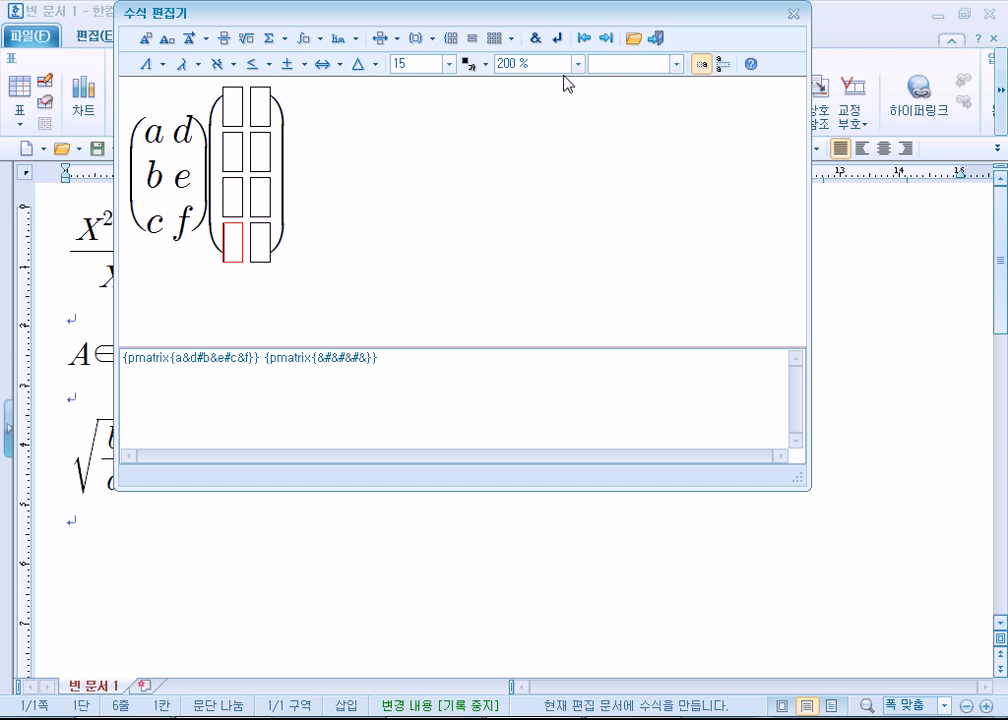
- Delete one column from the empty four-row matrix and remove that matrix from the equation
left_click(511, 40)
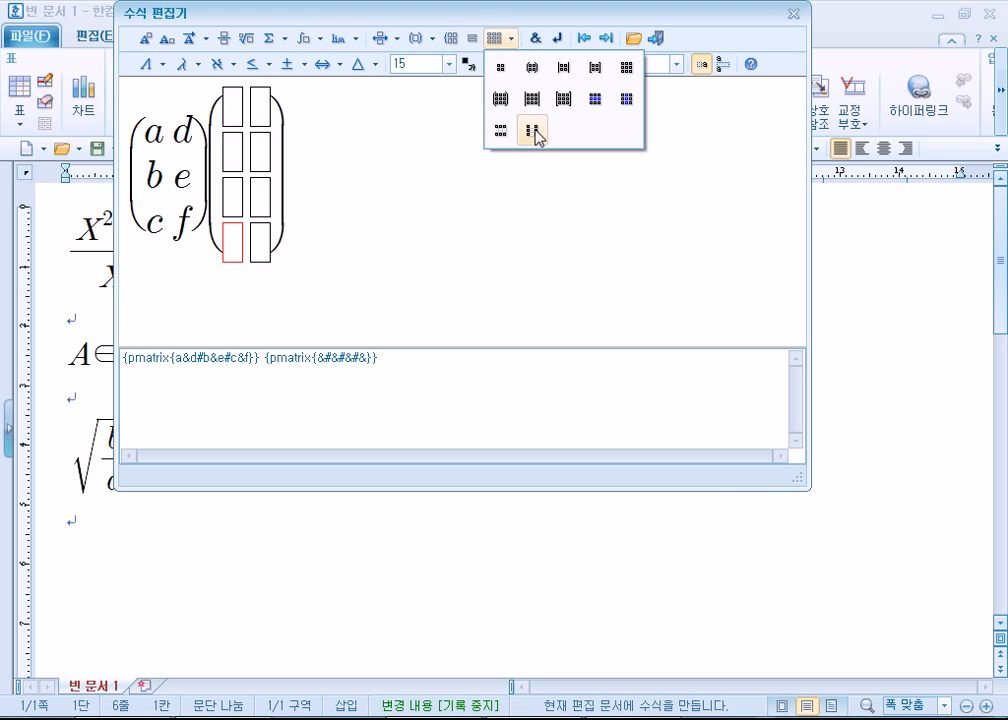
left_click(535, 131)
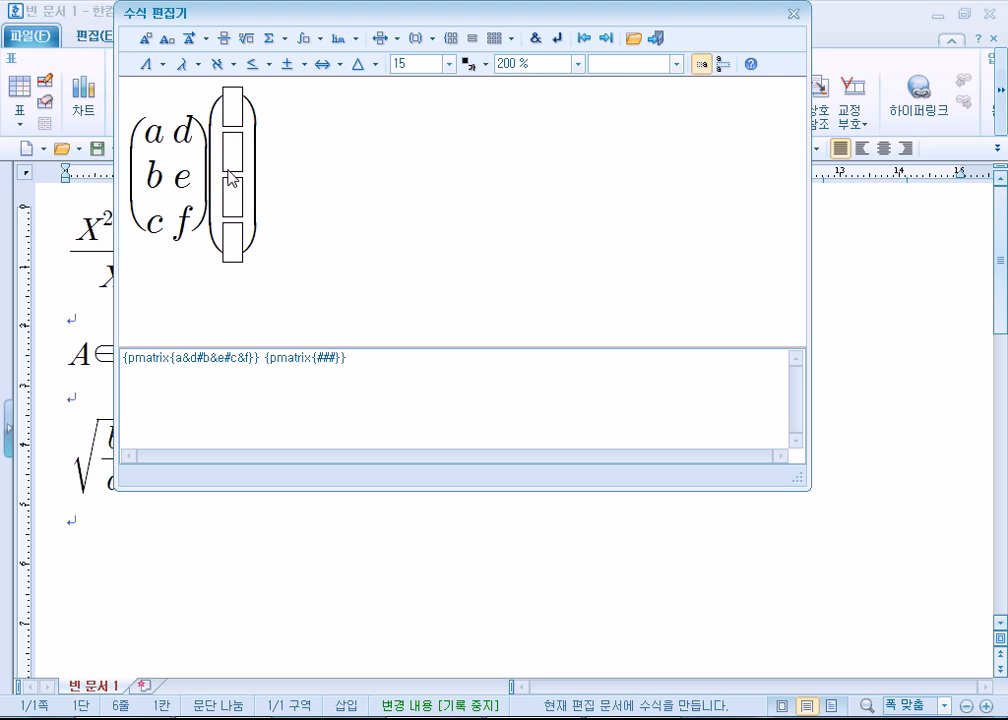
key("ctrl+z")
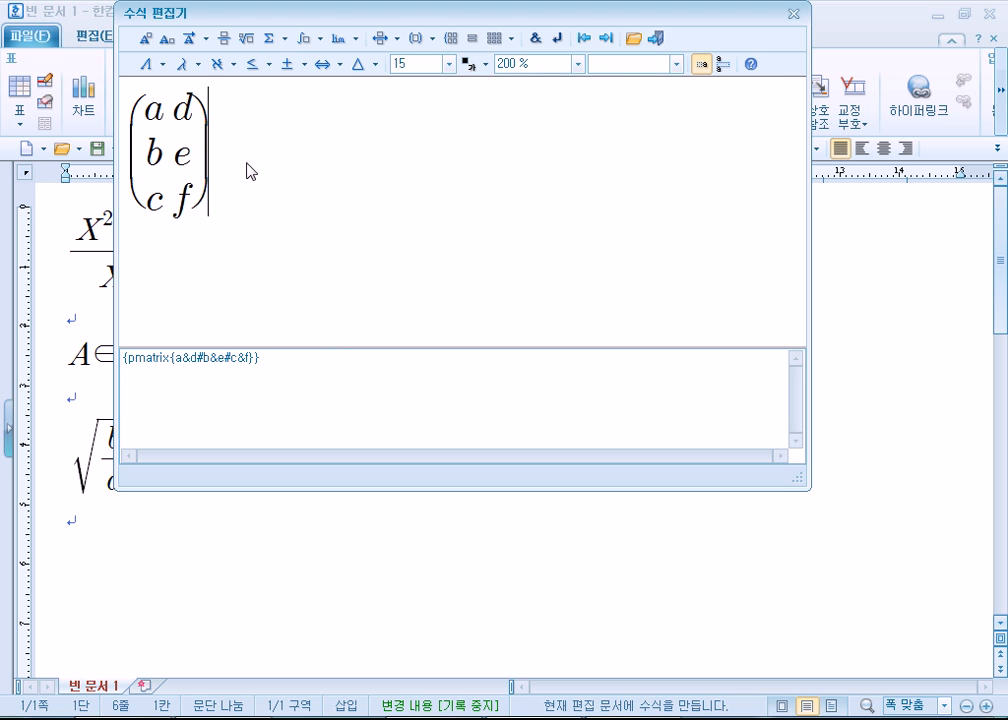
- Insert a 2×2 parenthesised matrix after the first matrix and fill it with 1, 2, 3 and 4
left_click(505, 41)
left_click(529, 68)
type("1")
key("Tab")
type("2")
key("Tab")
type("3")
key("Tab")
type("4")
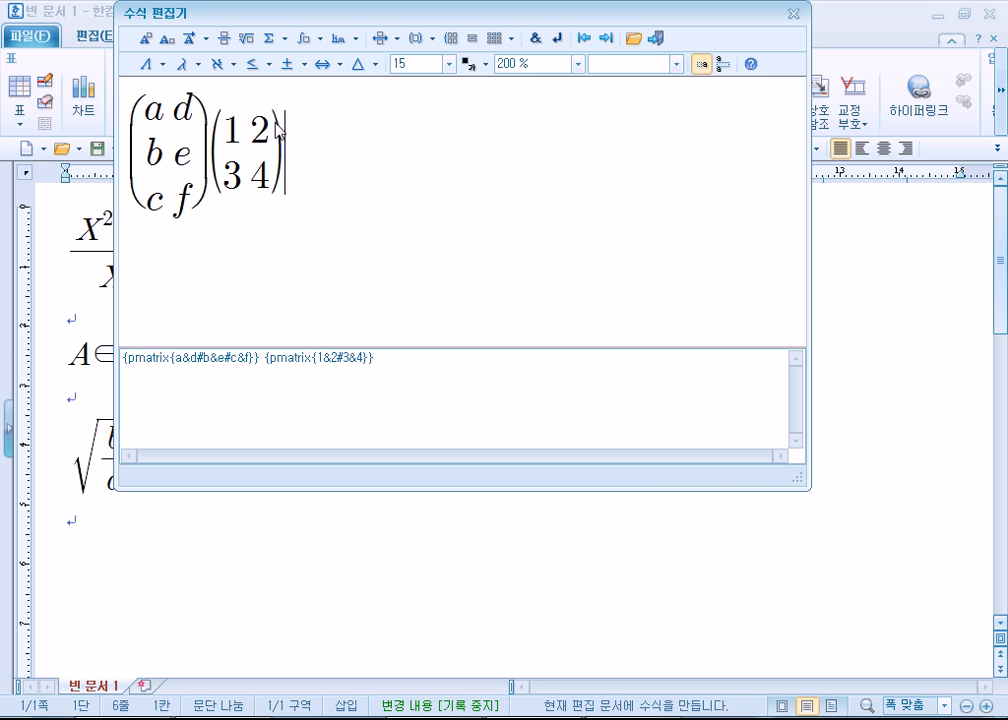
- Add an empty row between the 1 2 and 3 4 rows of the second matrix
left_click(233, 180)
left_click(224, 145)
left_click(511, 39)
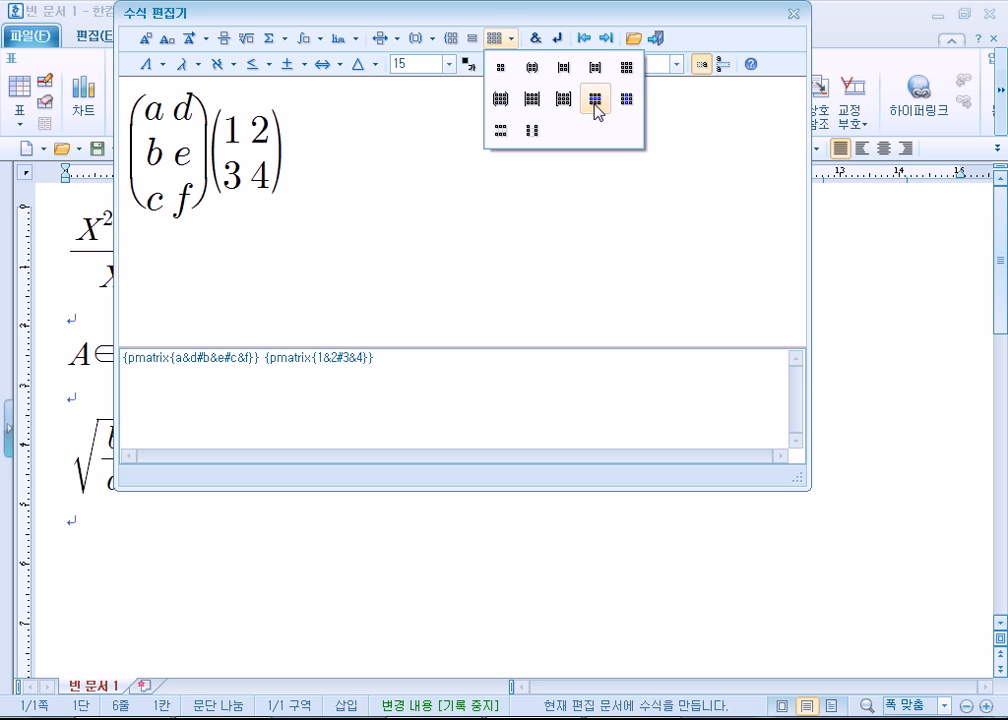
left_click(594, 104)
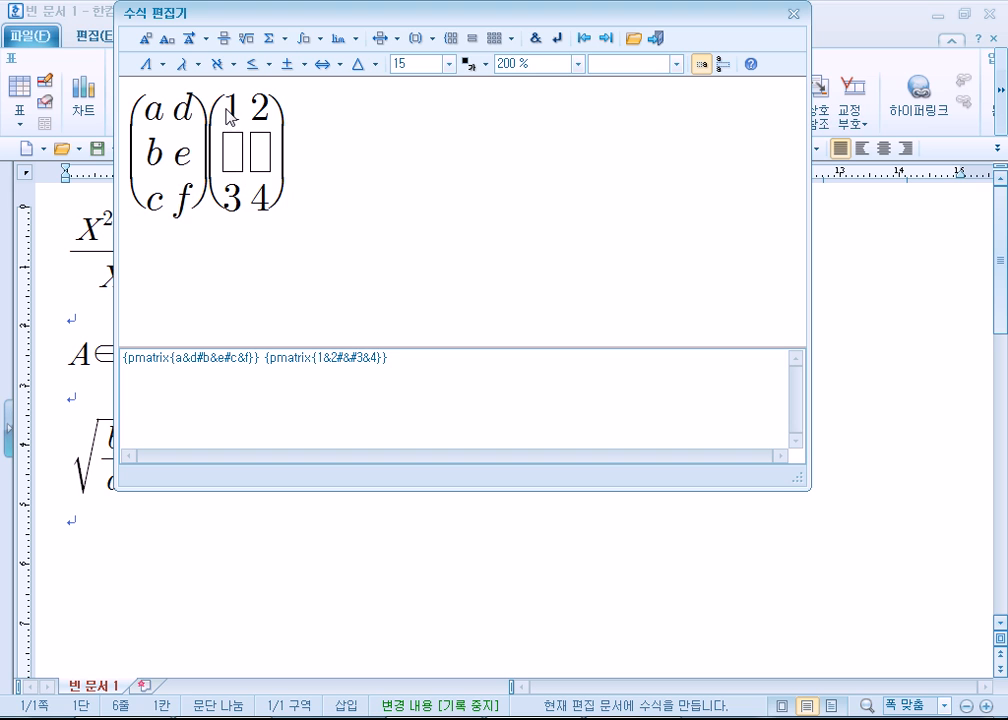
- Try a vertical stack and a cases brace after the second matrix, undoing each one
left_click(511, 39)
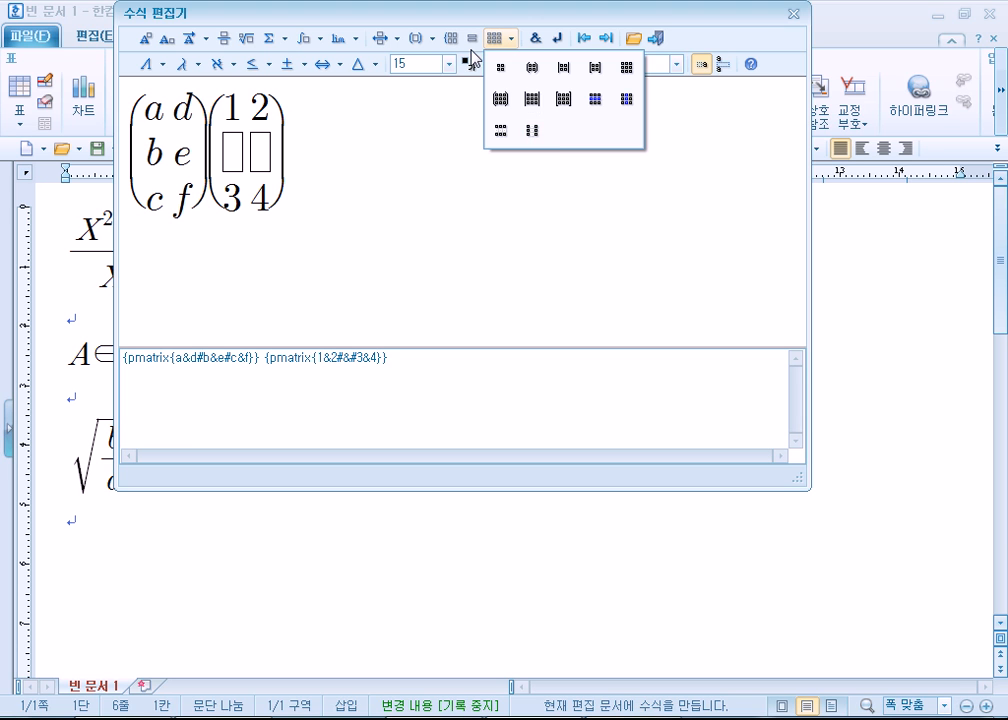
left_click(530, 132)
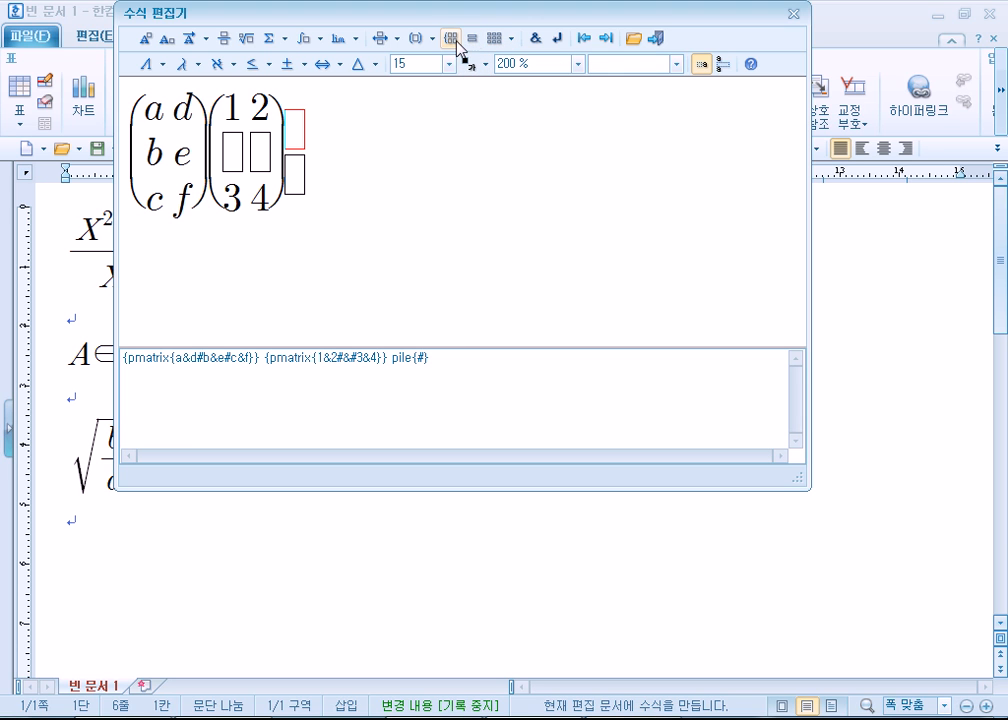
left_click(472, 40)
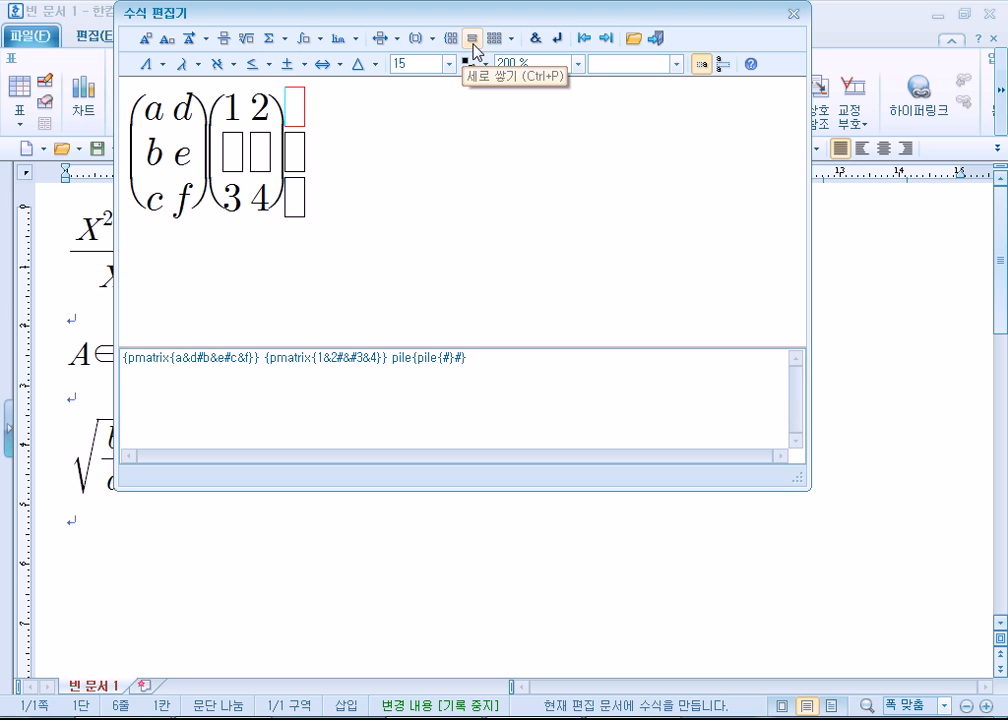
key("ctrl+z")
key("ctrl+z")
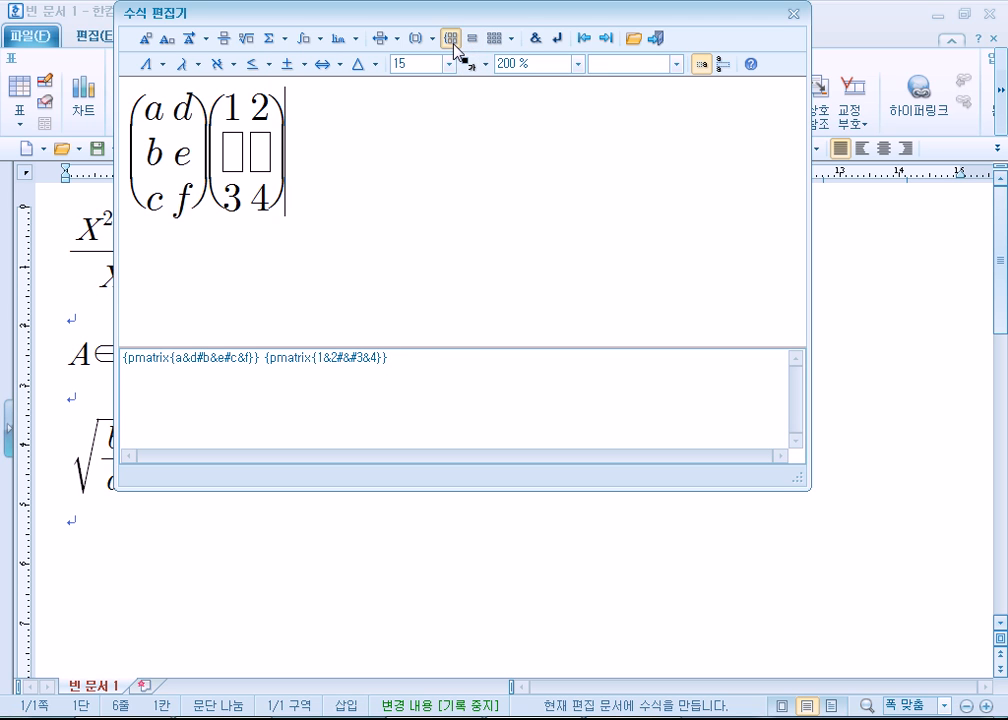
left_click(451, 40)
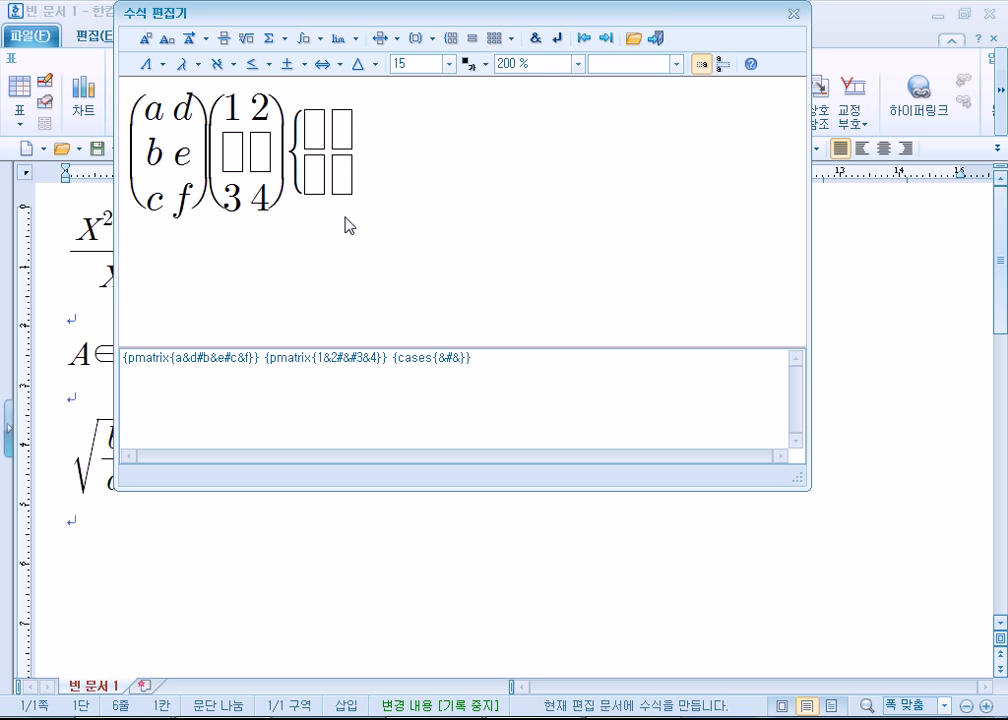
key("ctrl+z")
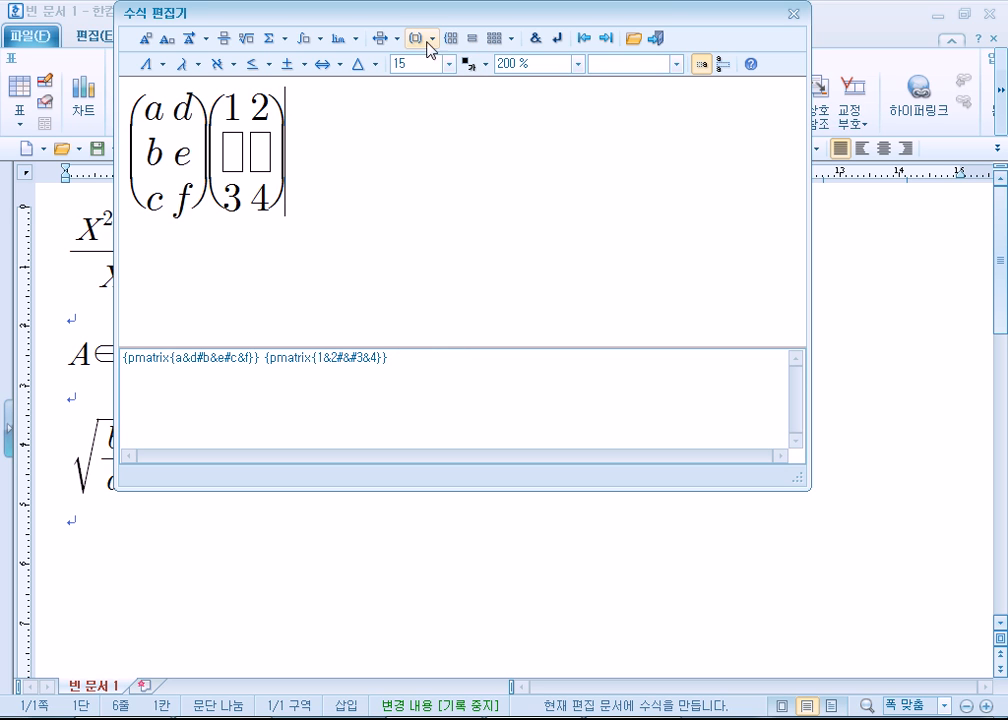
- Try auto-sizing parentheses holding a plain 2×2 matrix after the second matrix, and delete them
left_click(433, 38)
left_click(421, 73)
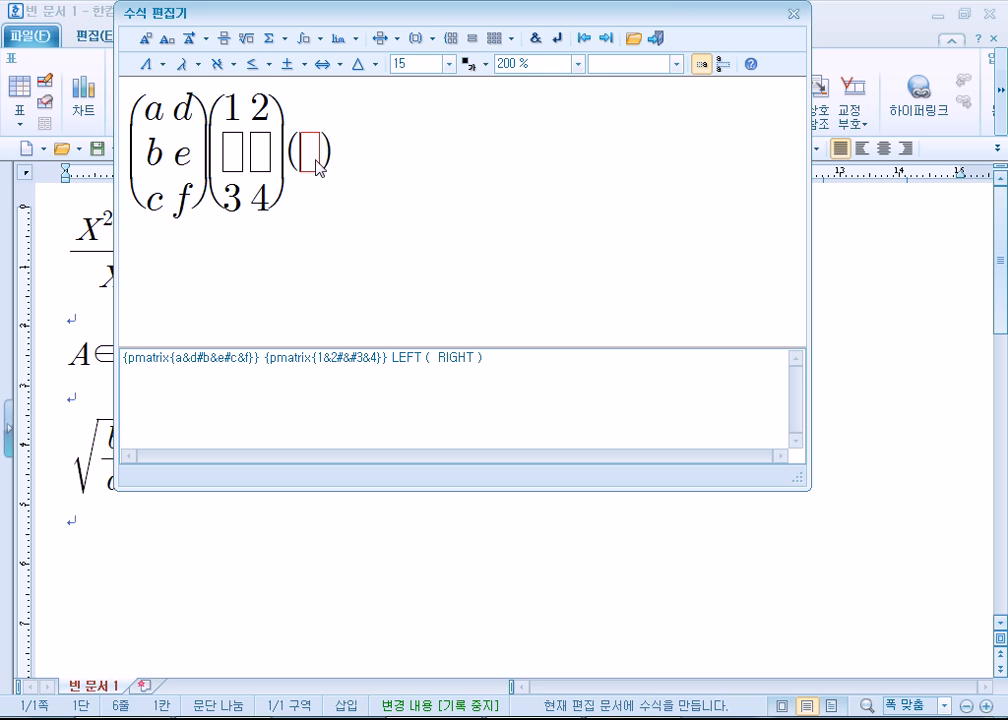
left_click(512, 40)
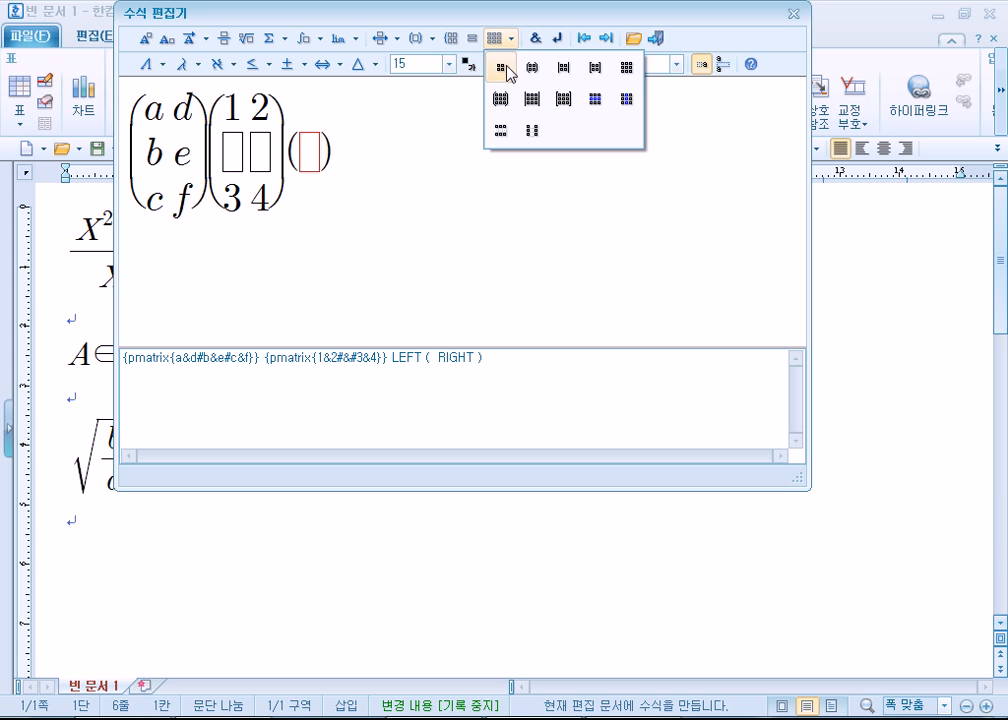
left_click(502, 72)
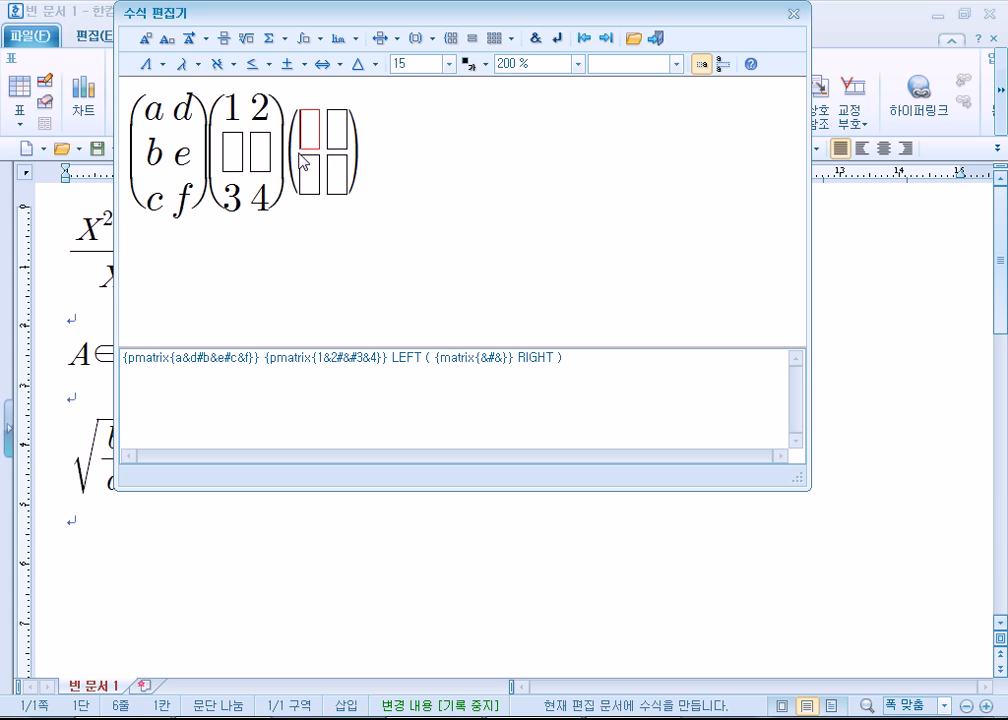
left_click(291, 148)
key("Delete")
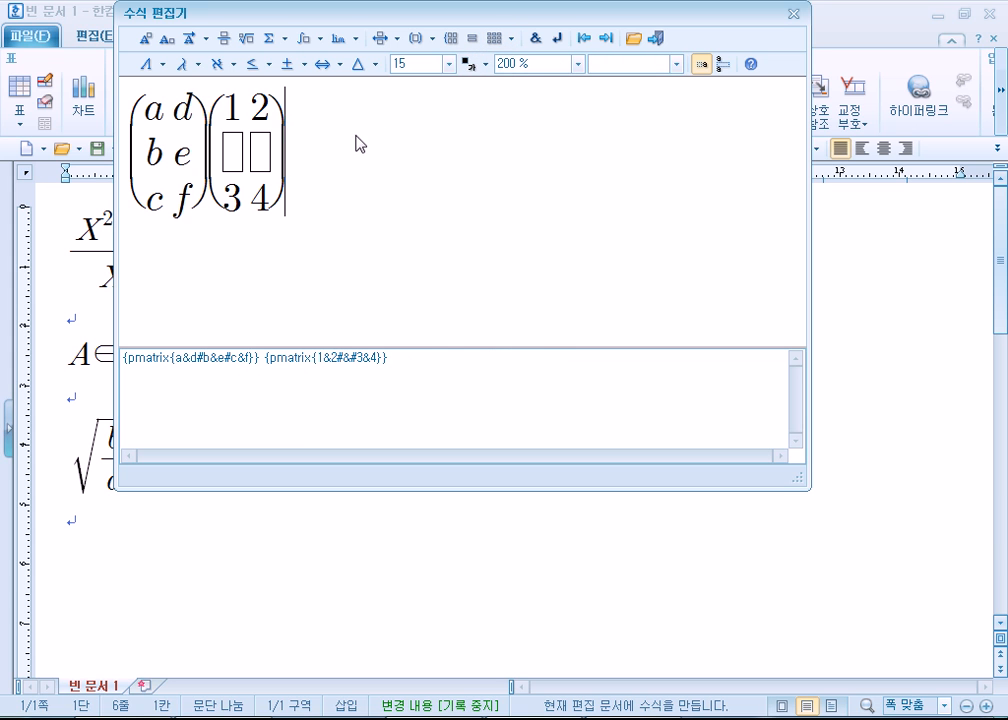
- Try auto-sizing parentheses holding an empty fraction after the second matrix, and delete them
left_click(425, 43)
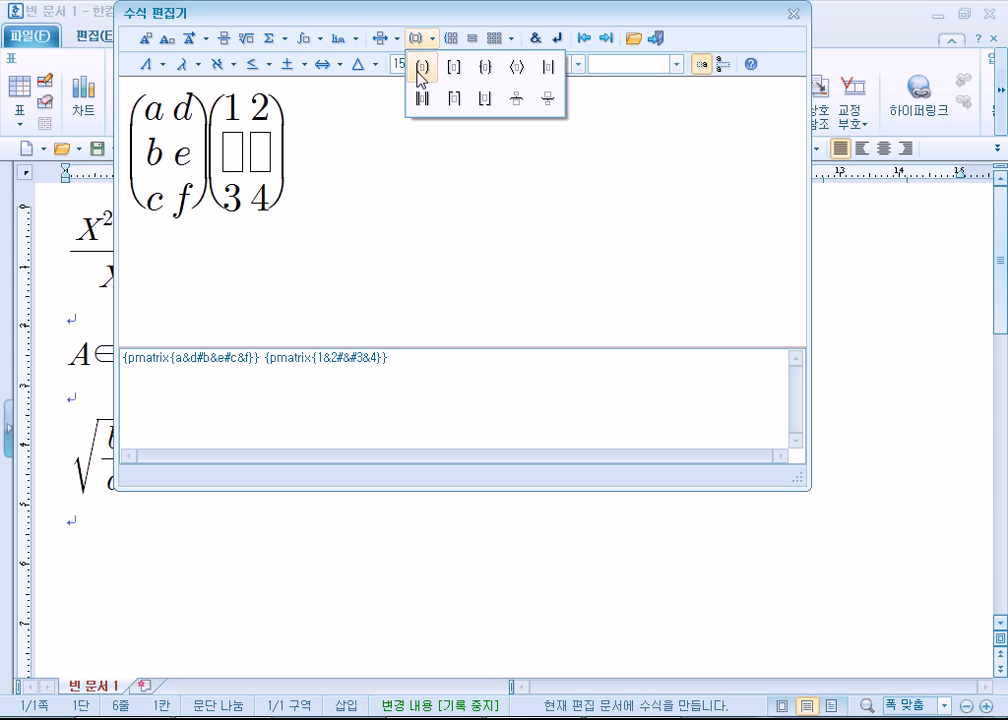
left_click(421, 68)
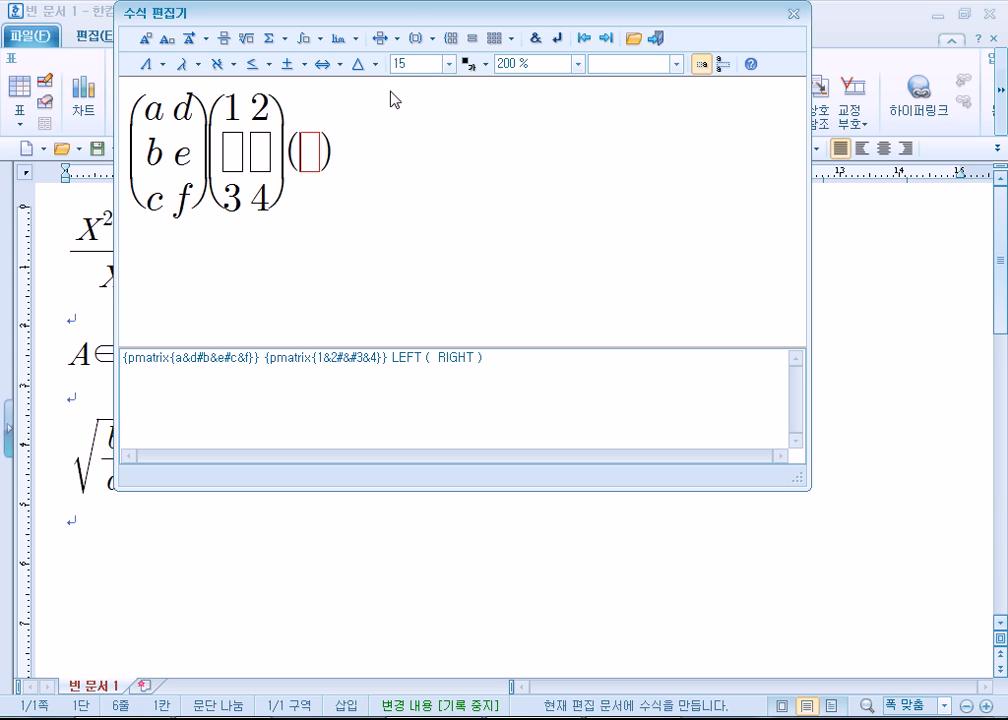
left_click(225, 38)
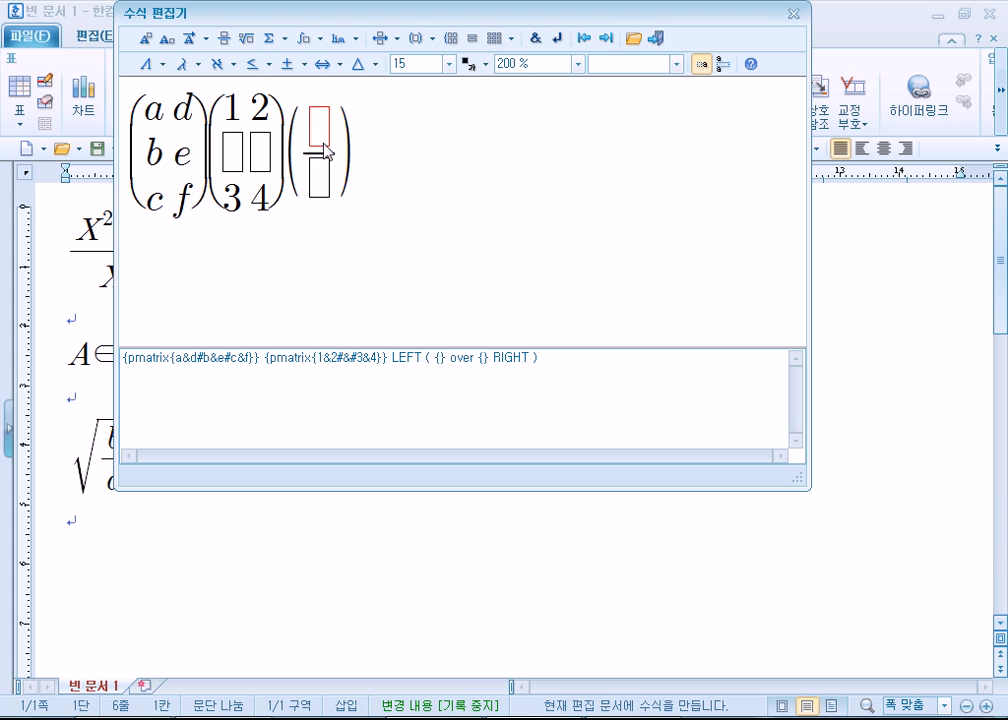
left_click(294, 156)
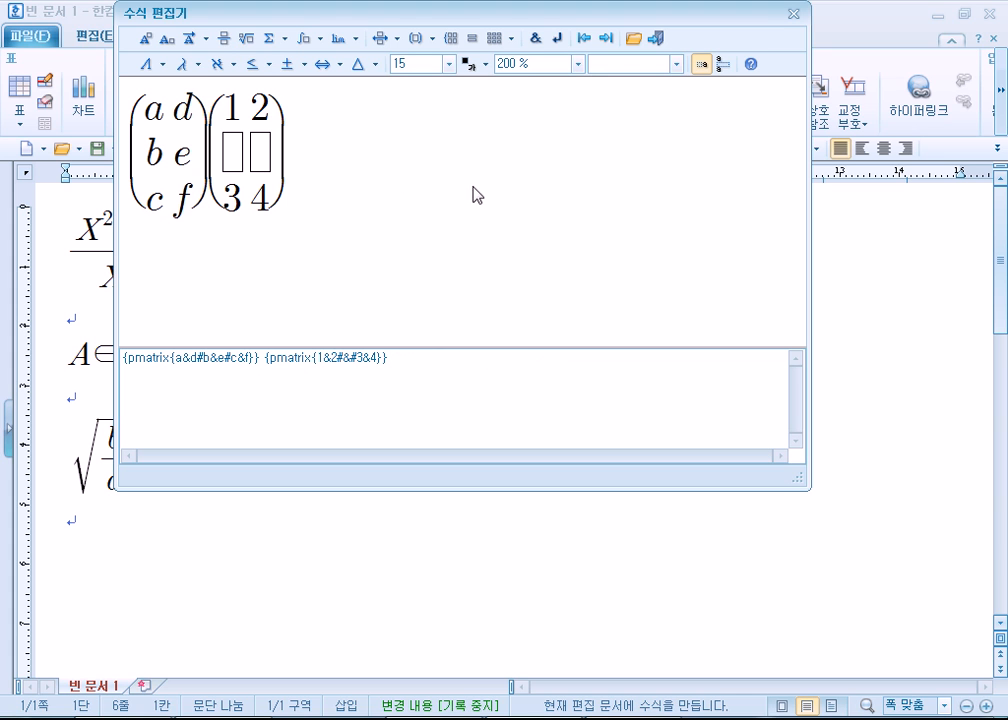
- Enter plain parentheses after the second matrix and insert an empty fraction between them
type("()")
left_click(306, 150)
left_click(223, 40)
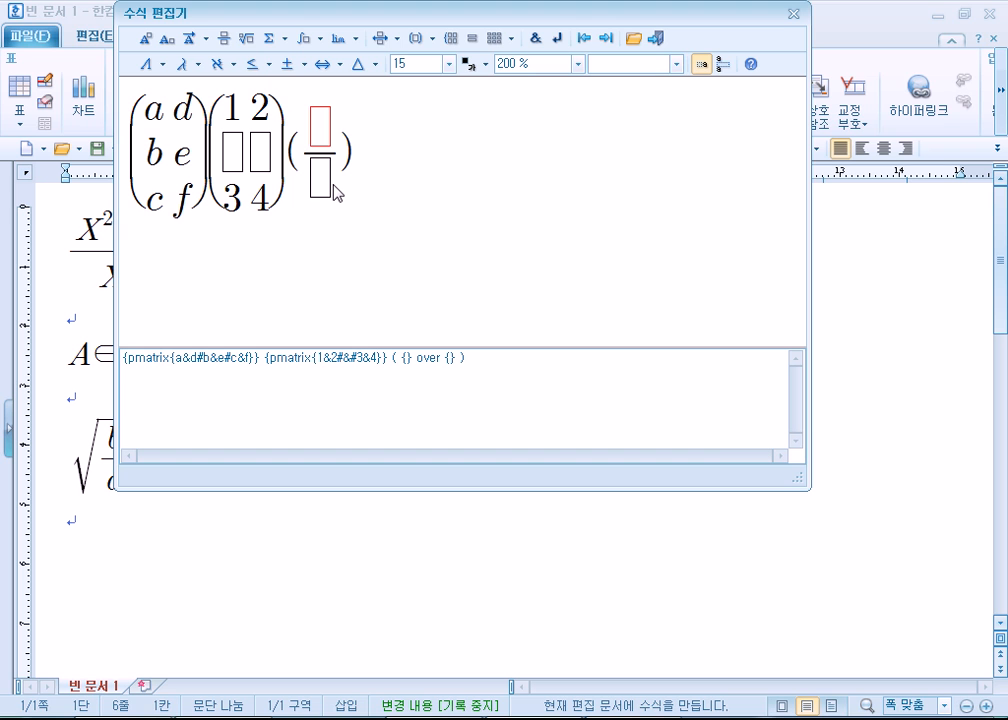
- Add auto-sizing parentheses containing an empty fraction after the plain parenthesised fraction
left_click(343, 190)
left_click(431, 40)
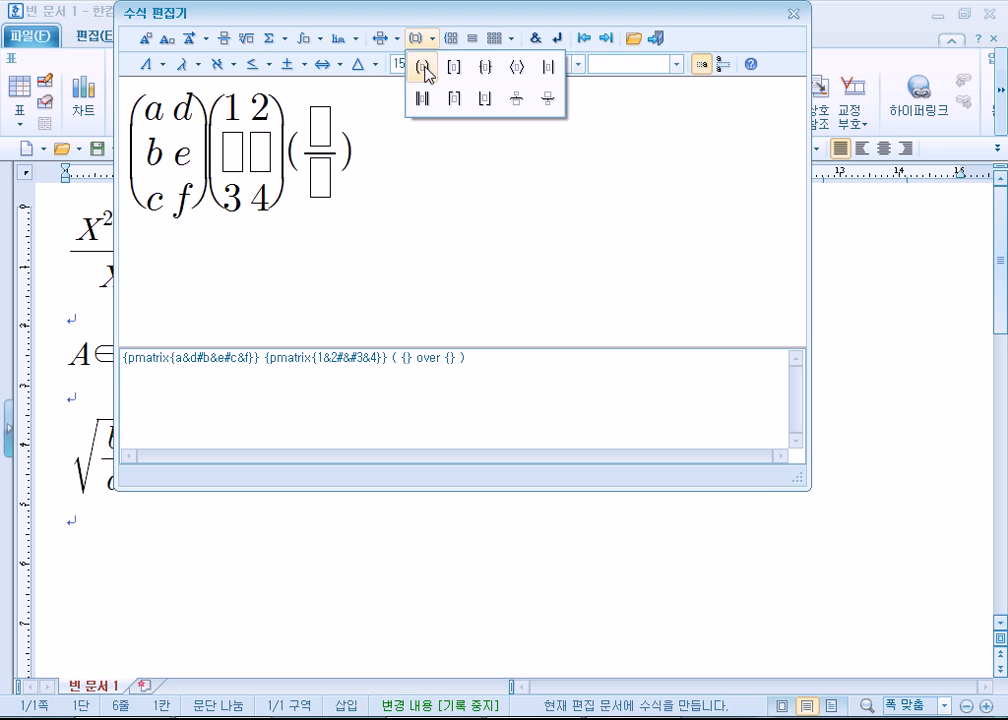
left_click(426, 69)
left_click(222, 39)
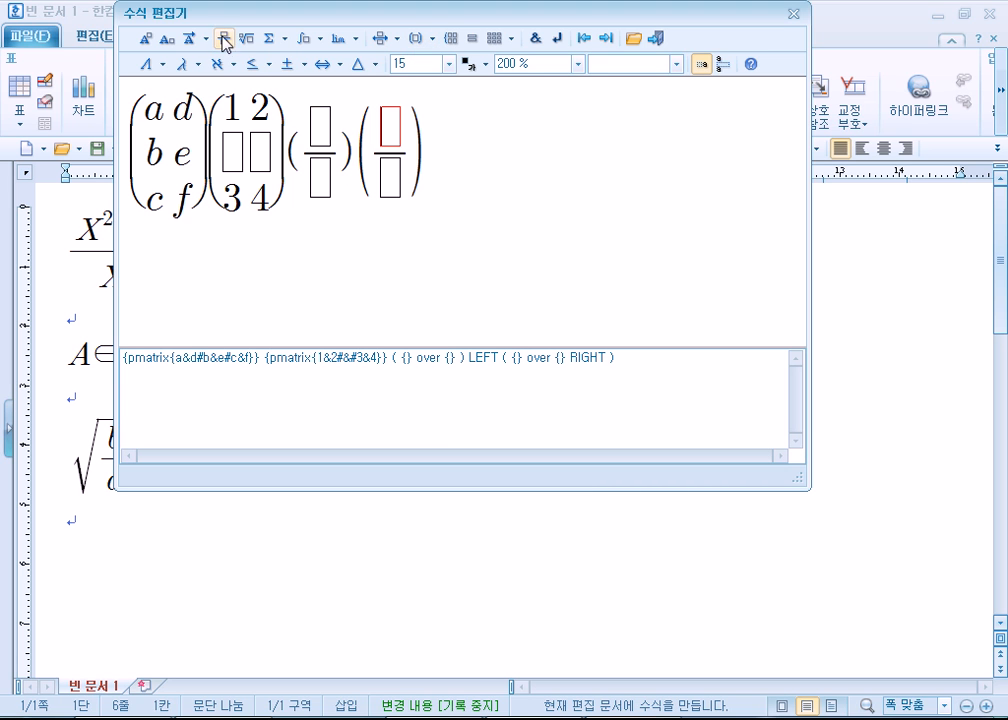
- Compare the plain parentheses with the auto-sizing parentheses around the two fractions
mouse_move(356, 150)
left_mouse_down()
mouse_move(462, 153)
mouse_move(354, 157)
left_mouse_up()
left_click(355, 158)
double_click(292, 151)
left_click(346, 150)
left_click(358, 152)
left_click_drag(365, 165, 430, 160)
left_click(436, 164)
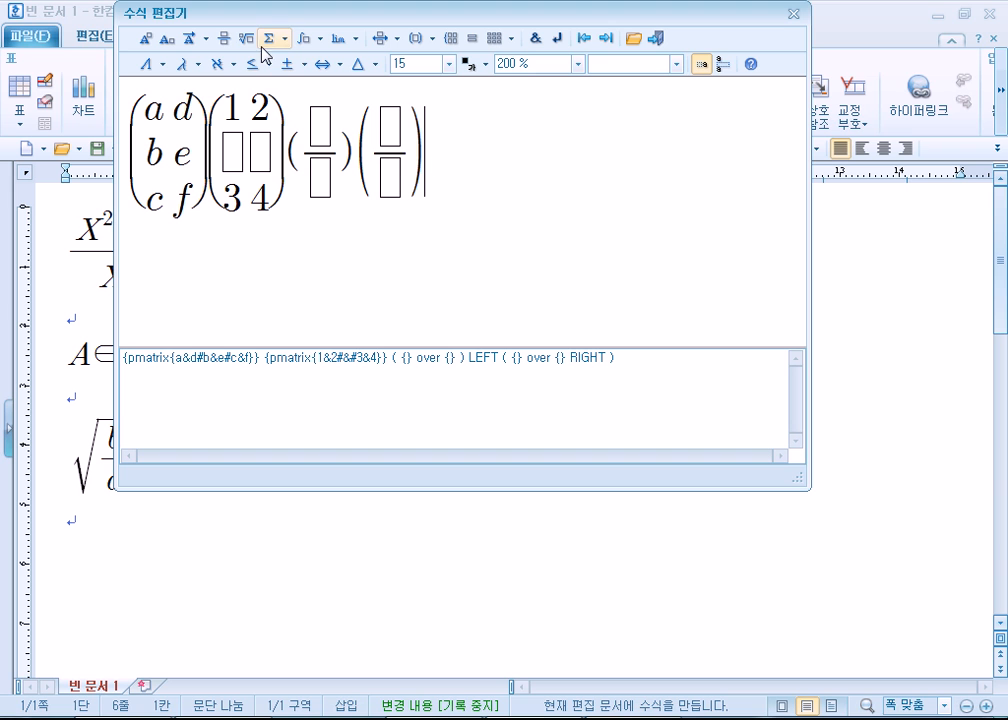
- Add abc with an overbar at the end of the equation, followed by two line breaks
left_click(207, 40)
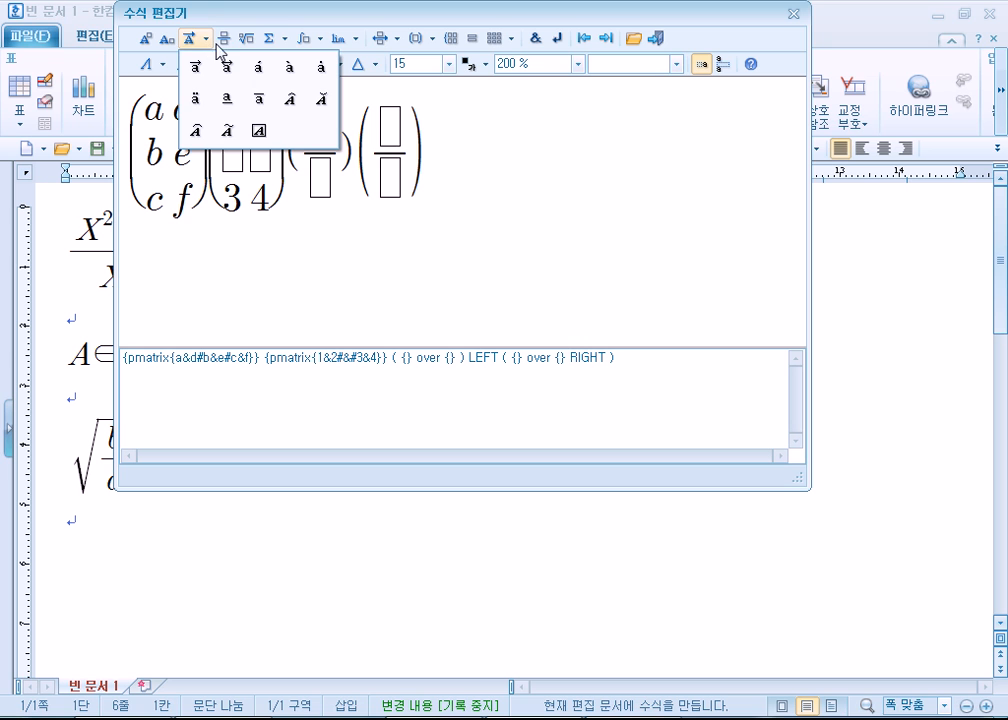
left_click(259, 98)
type("abc")
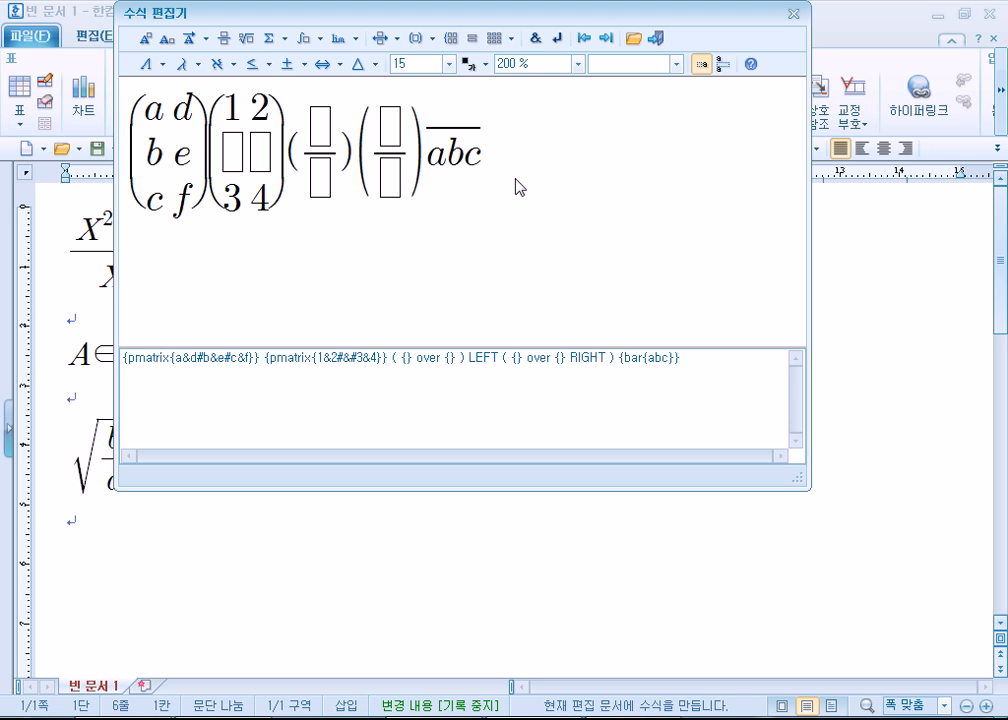
key("Return")
key("Return")
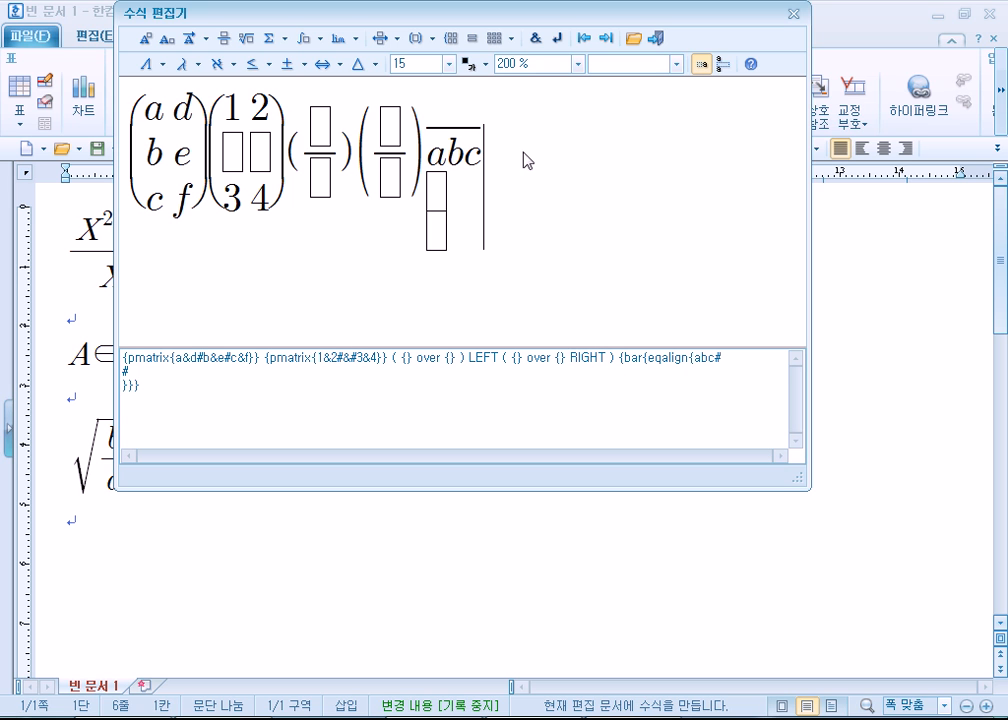
- Delete the first matrix and all remaining content to empty the equation
left_click(128, 157)
key("Delete")
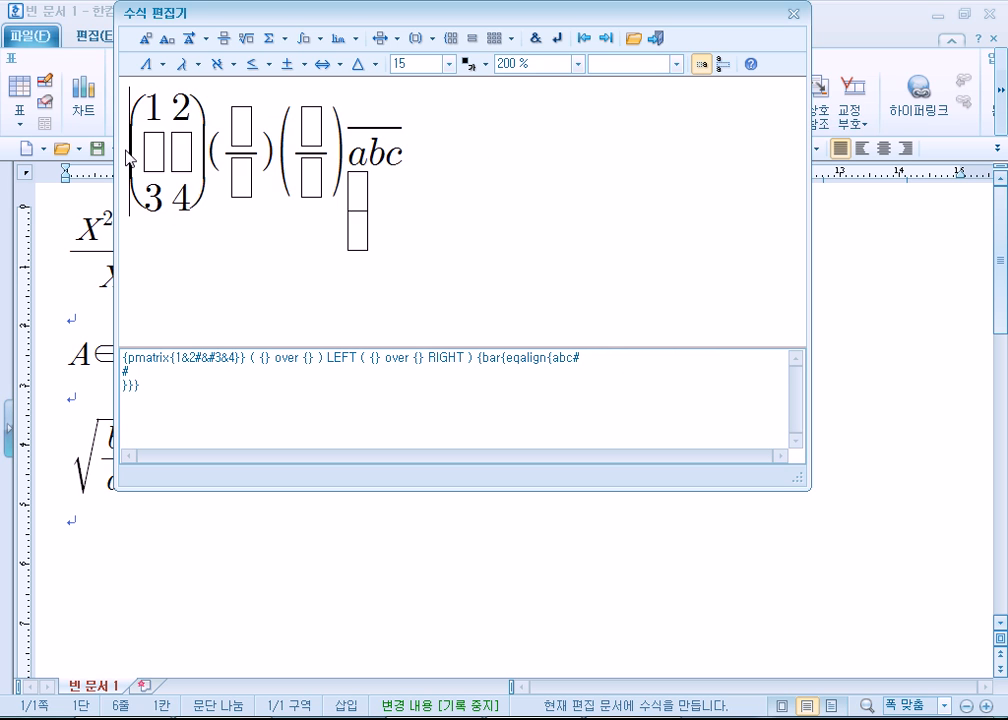
key("ctrl+a")
key("Delete")
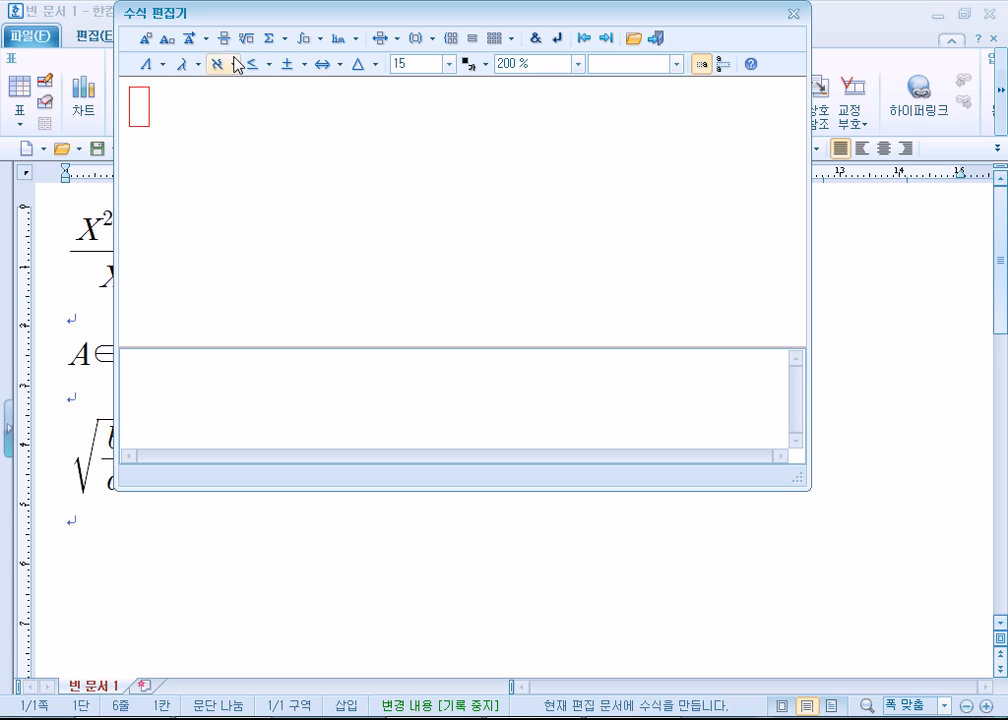
- Enter AB in capital letters as the new equation
type("a")
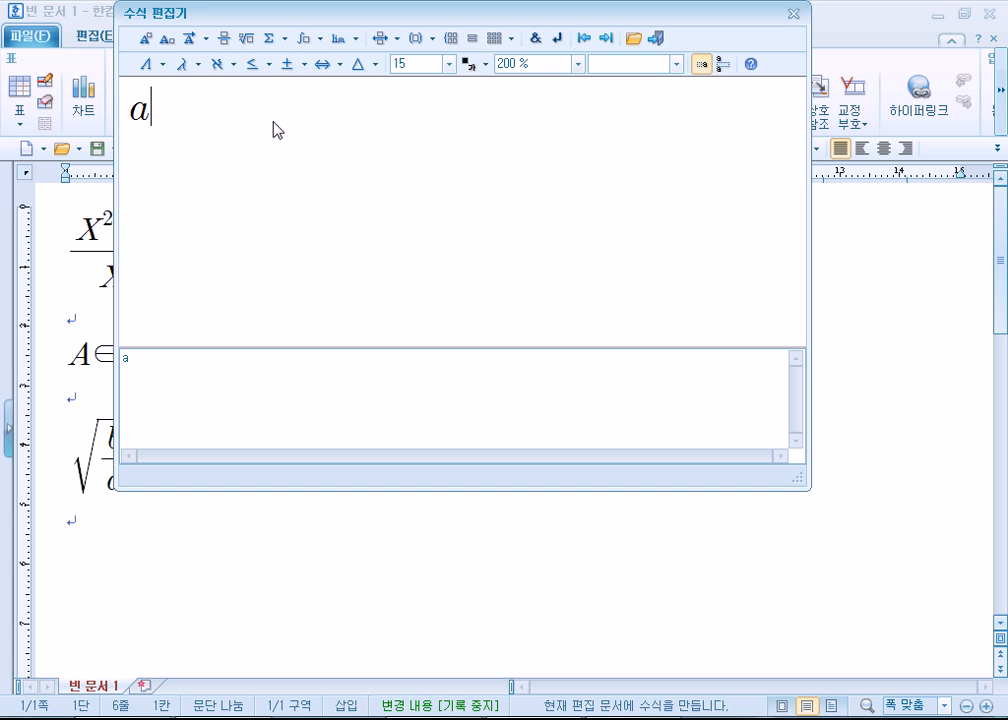
key("BackSpace")
type("AB")
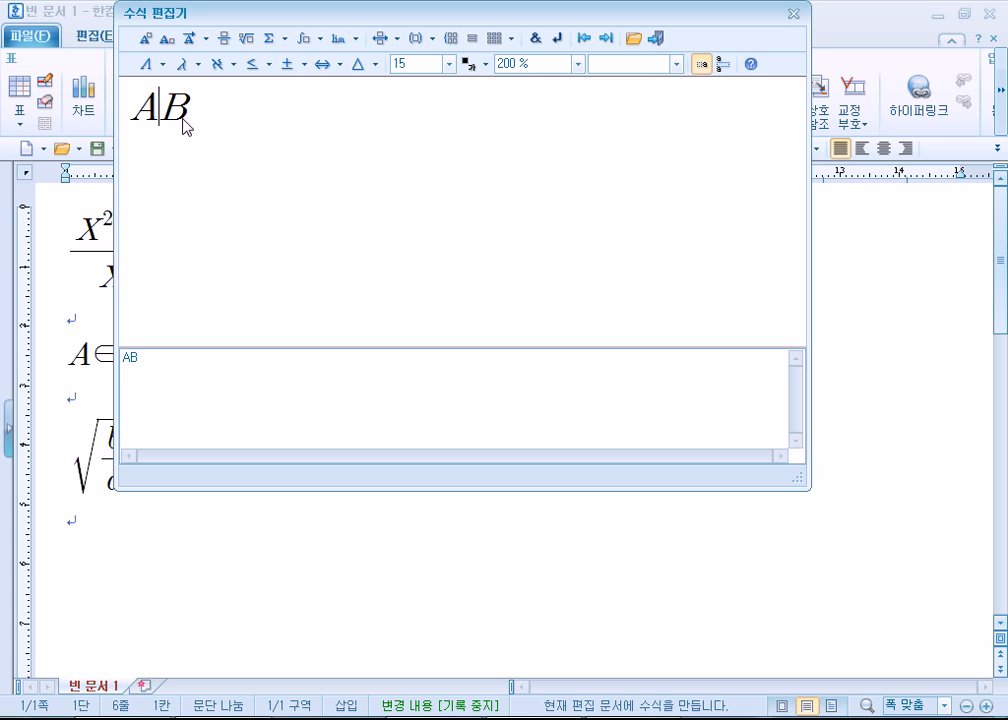
- Insert a union symbol between A and B and enclose the expression in parentheses
left_click(267, 65)
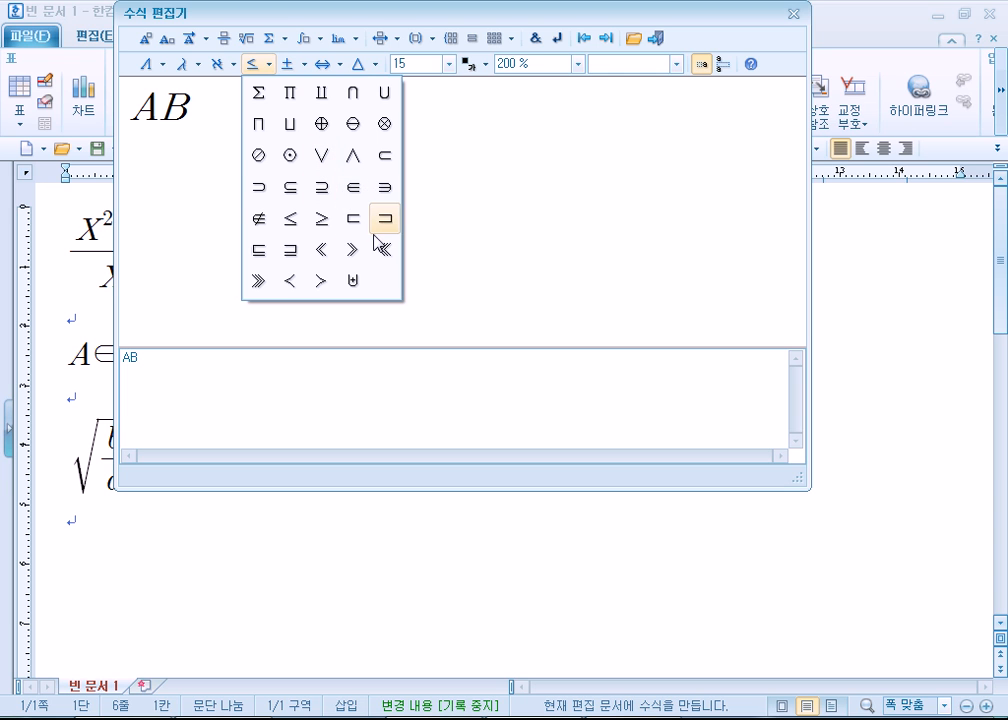
left_click(385, 95)
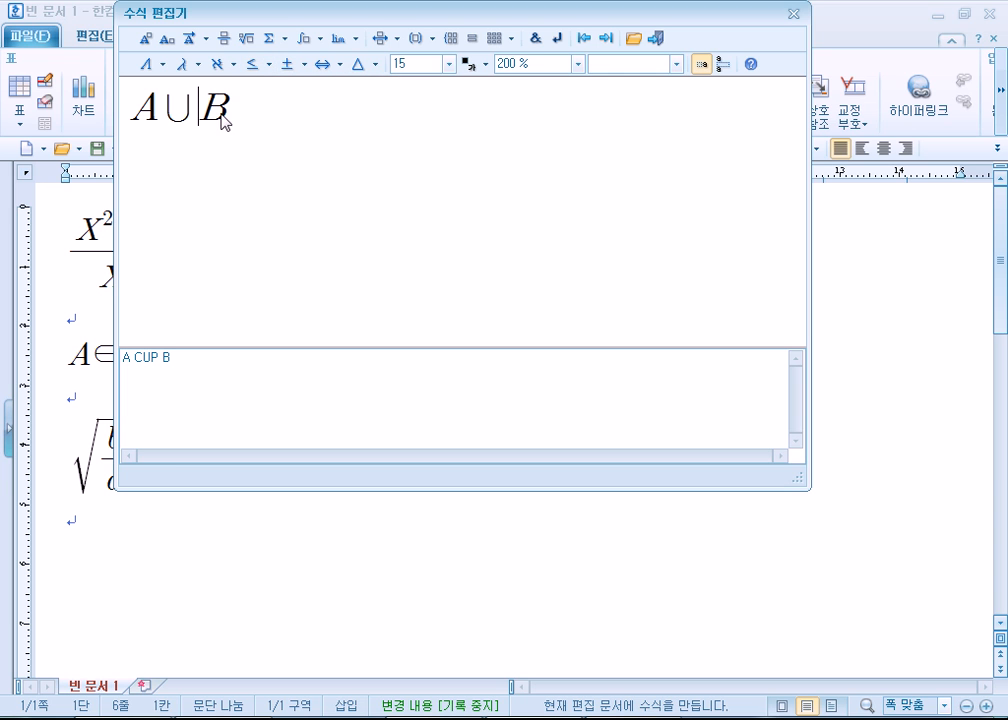
left_click(136, 107)
type("(")
left_click(249, 119)
type(")")
- Give the parenthesised union a superscript C and continue the equation with =A∩B, using the intersection symbol
left_click(146, 39)
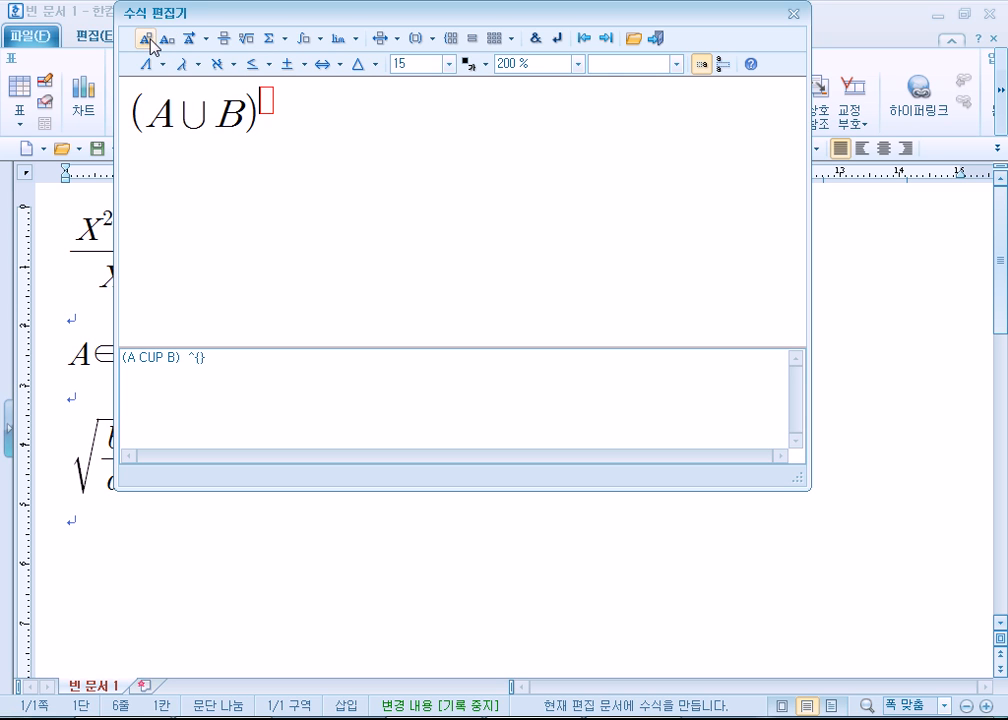
type("C} ")
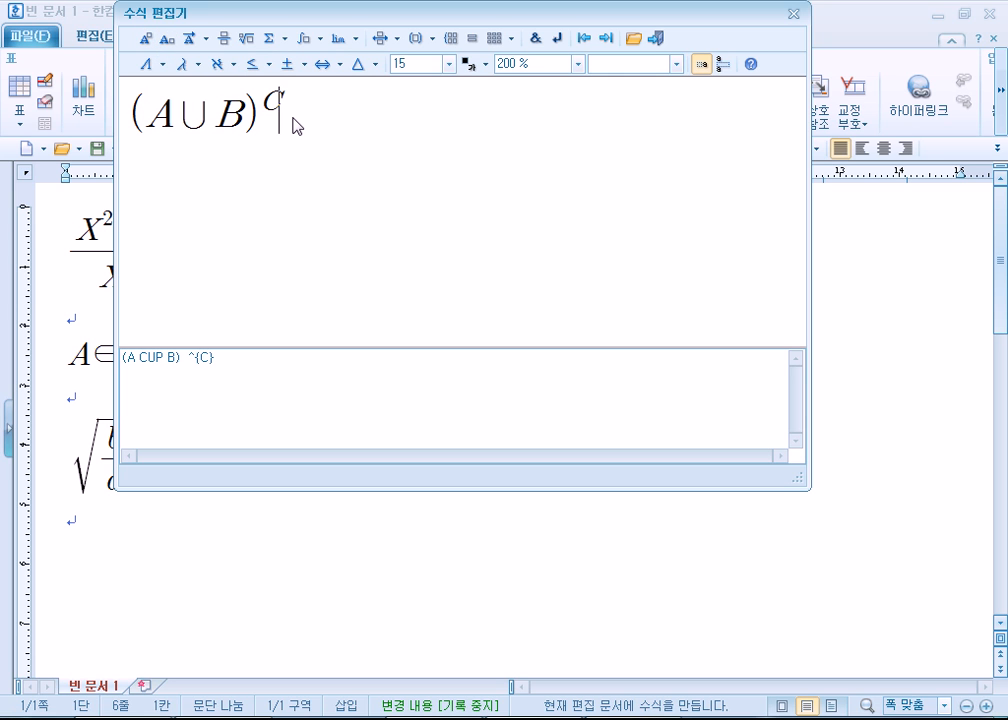
type("=AB")
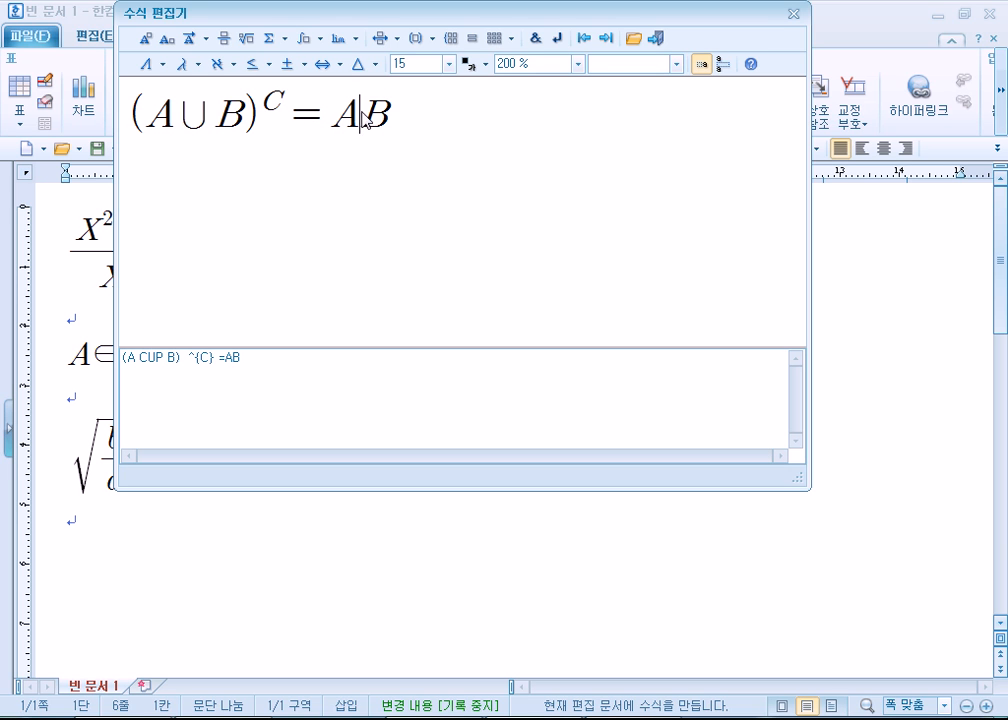
left_click(265, 65)
left_click(352, 93)
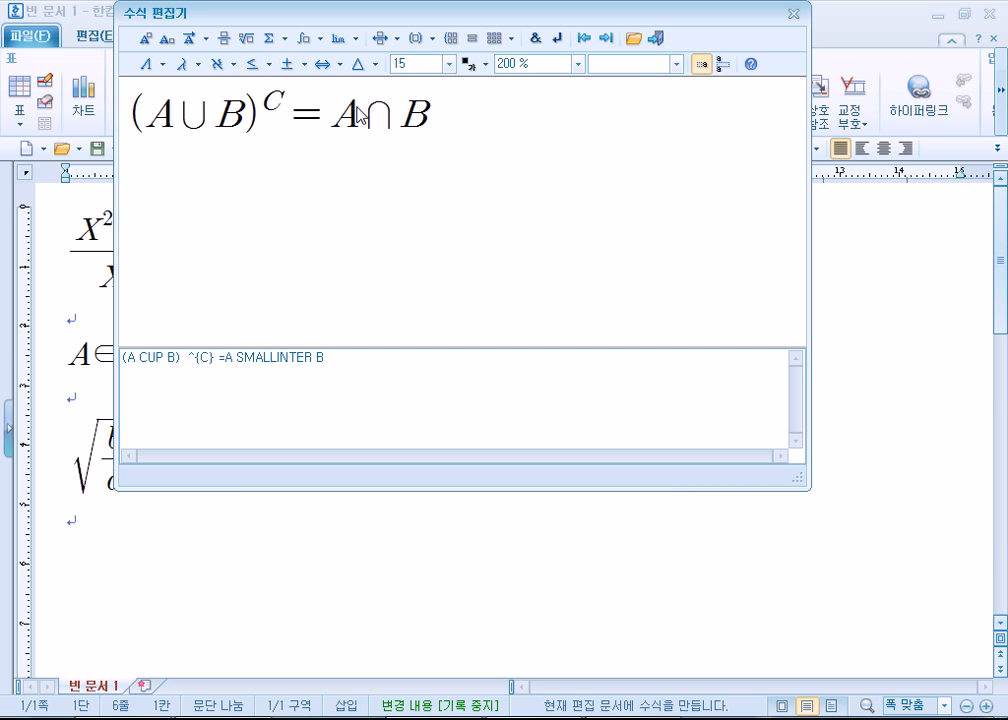
- Add a superscript C to both A and B after the equals sign, and insert the finished equation into the document
left_click(145, 38)
type("C")
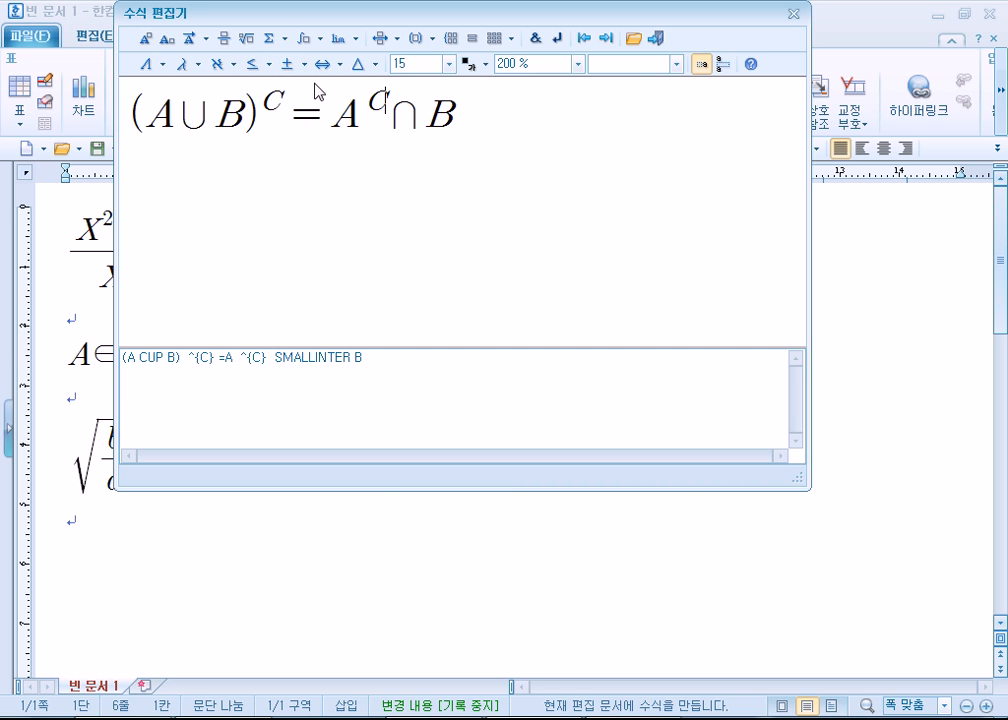
double_click(453, 125)
left_click(452, 122)
left_click(145, 38)
type("C")
key("Return")
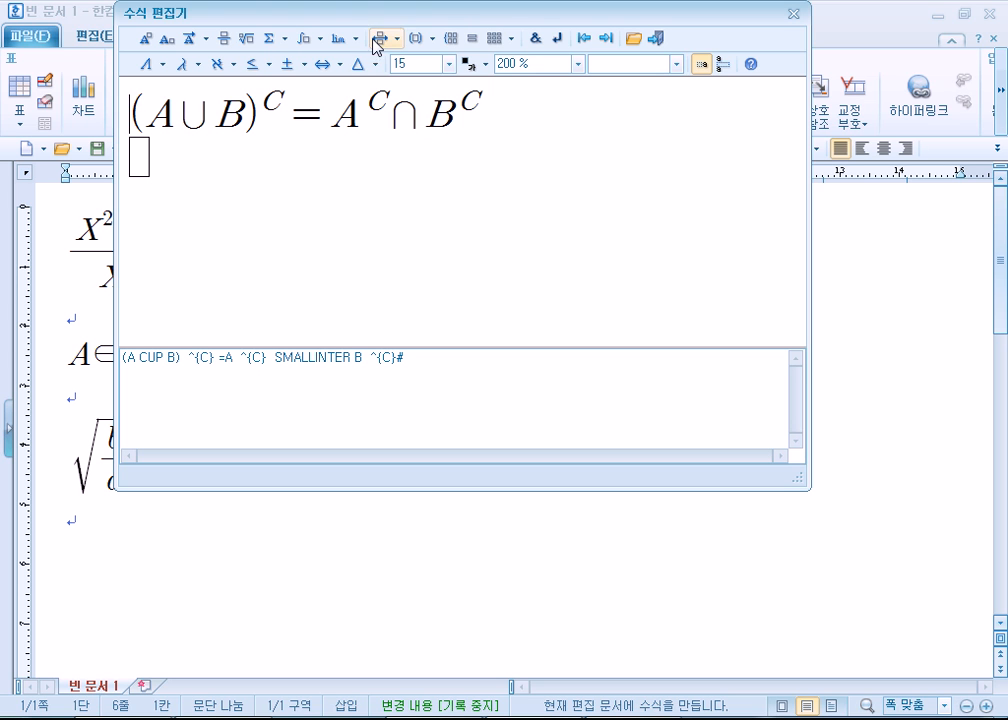
left_click(655, 38)
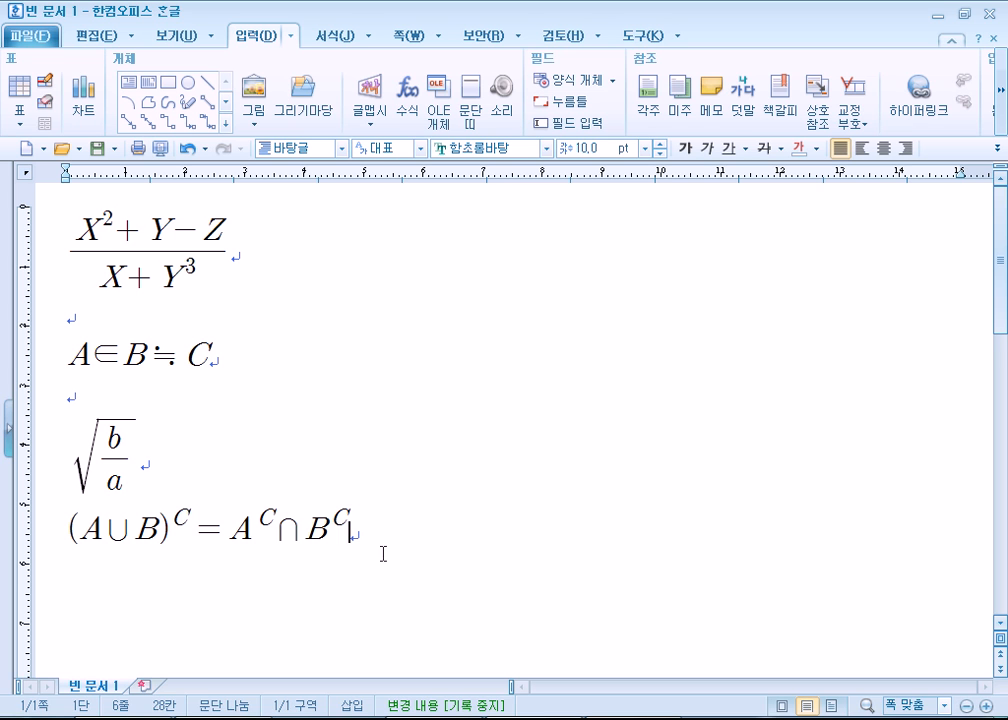
- Close the equation document and the Notepad notes without saving either of them
left_click(993, 15)
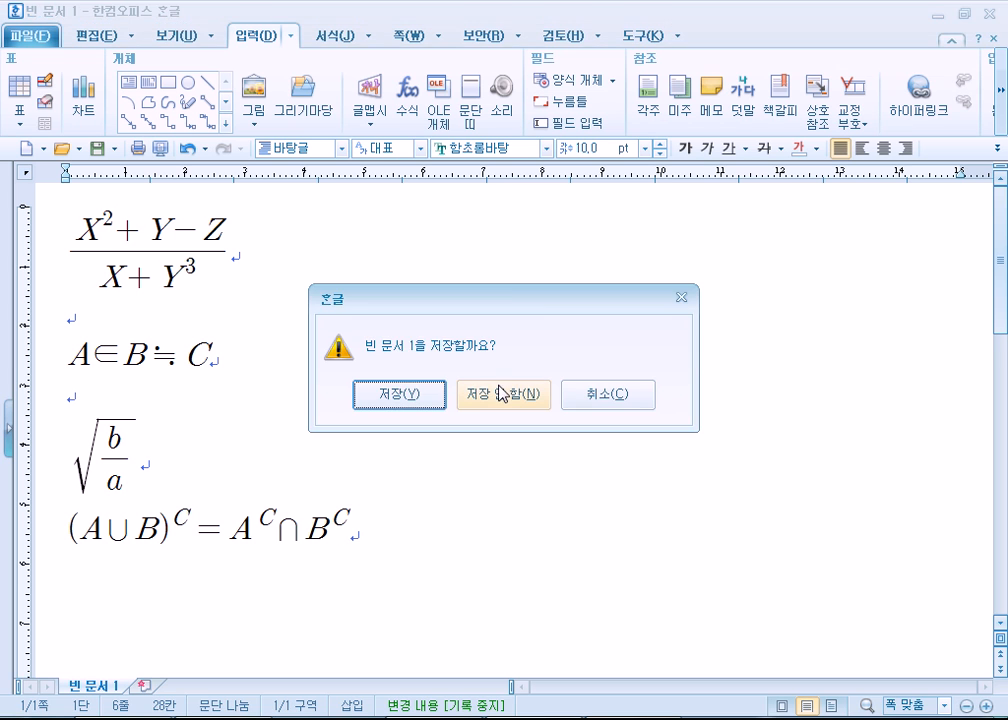
left_click(566, 390)
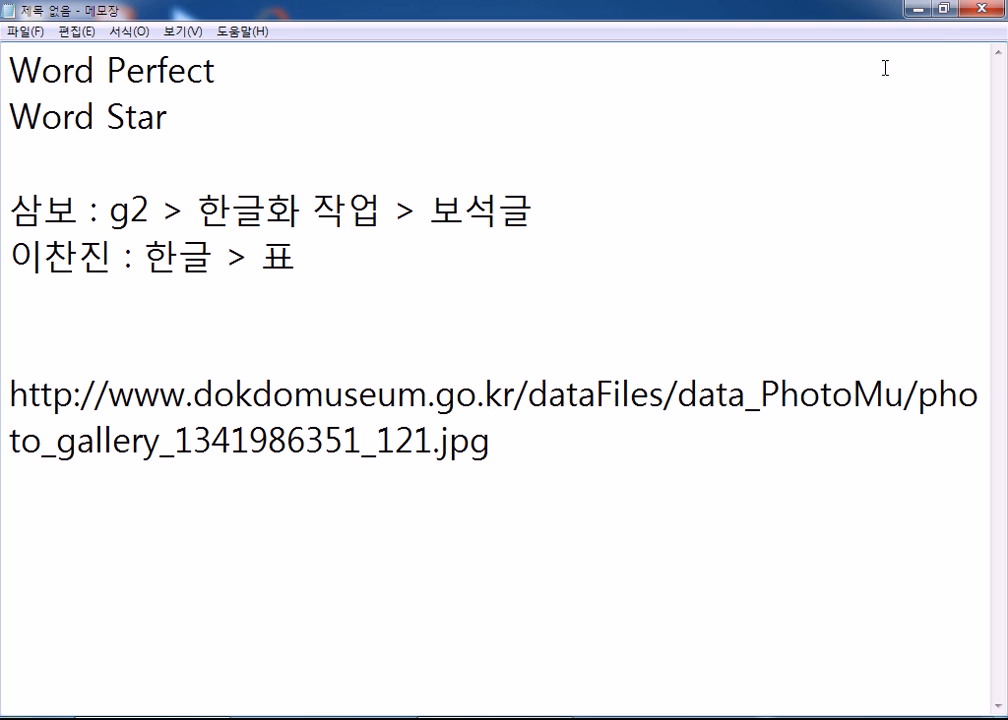
left_click(966, 13)
left_click(519, 374)
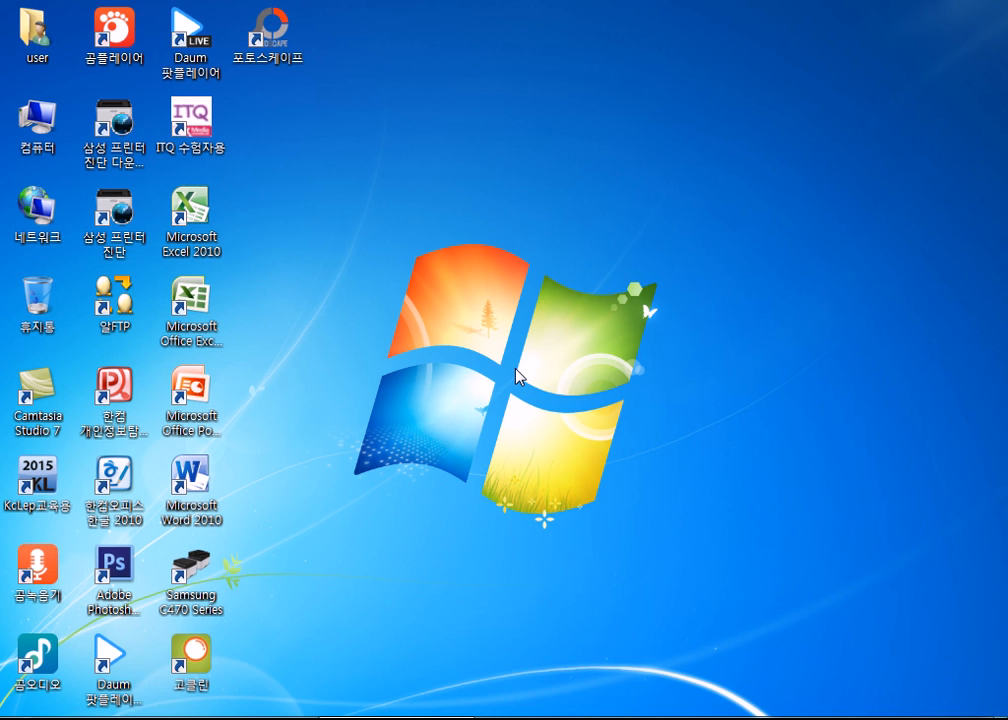